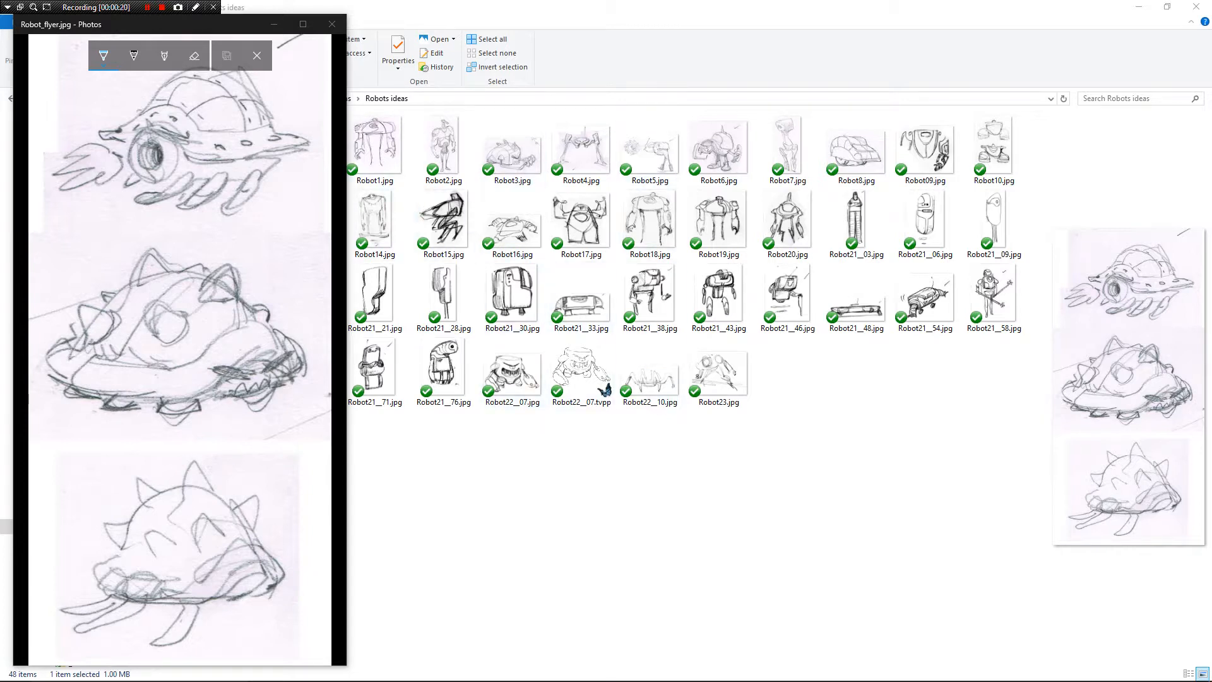
- Switch to the Blender window with bug.blend and take the bug mesh out of Edit Mode into Object Mode
{"action": "mouse_move", "coordinate": [635, 675]}
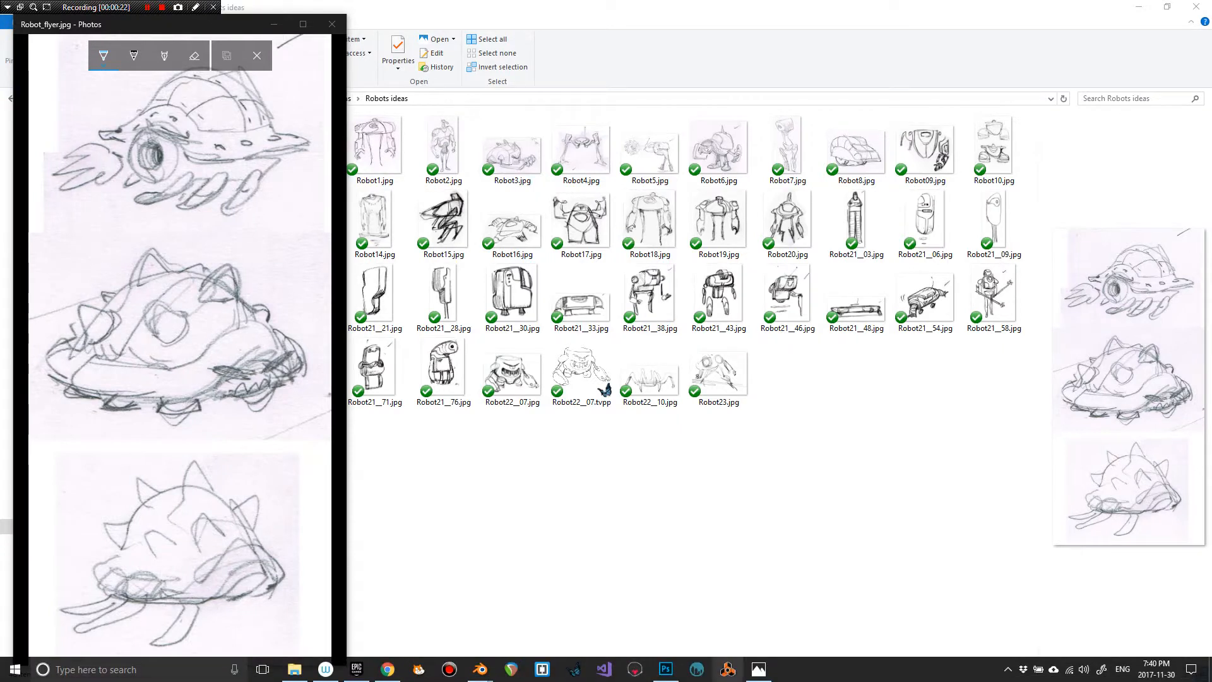
{"action": "mouse_move", "coordinate": [479, 669]}
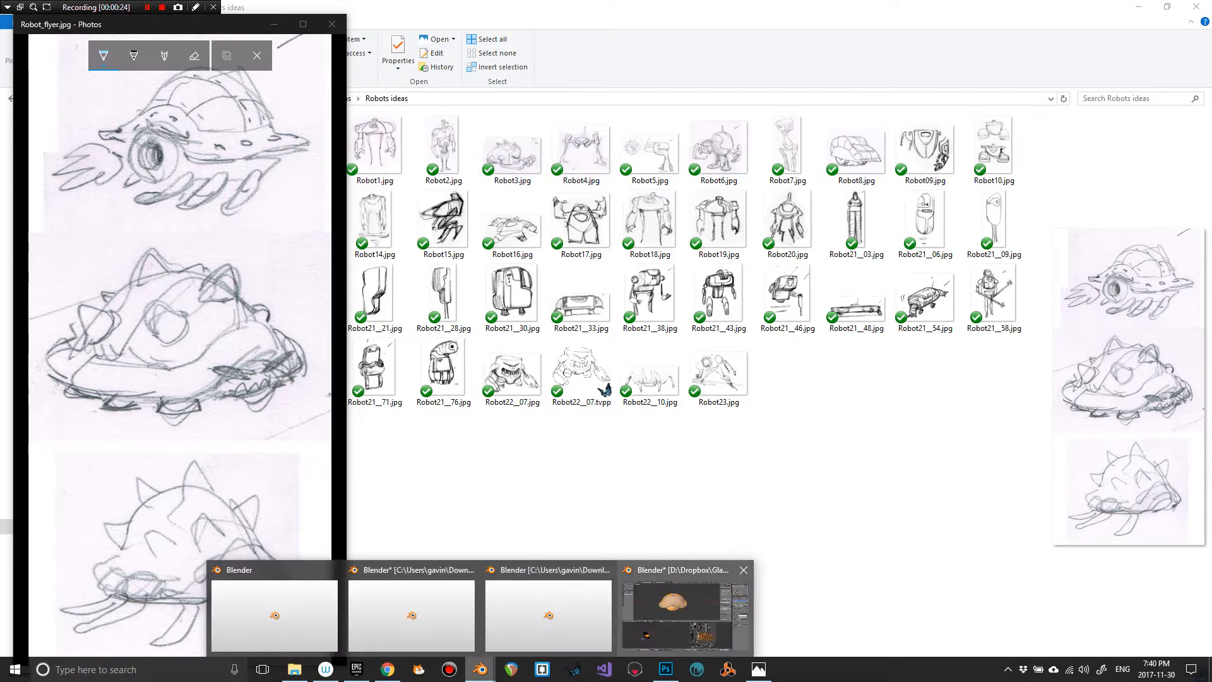
{"action": "left_click", "coordinate": [690, 619]}
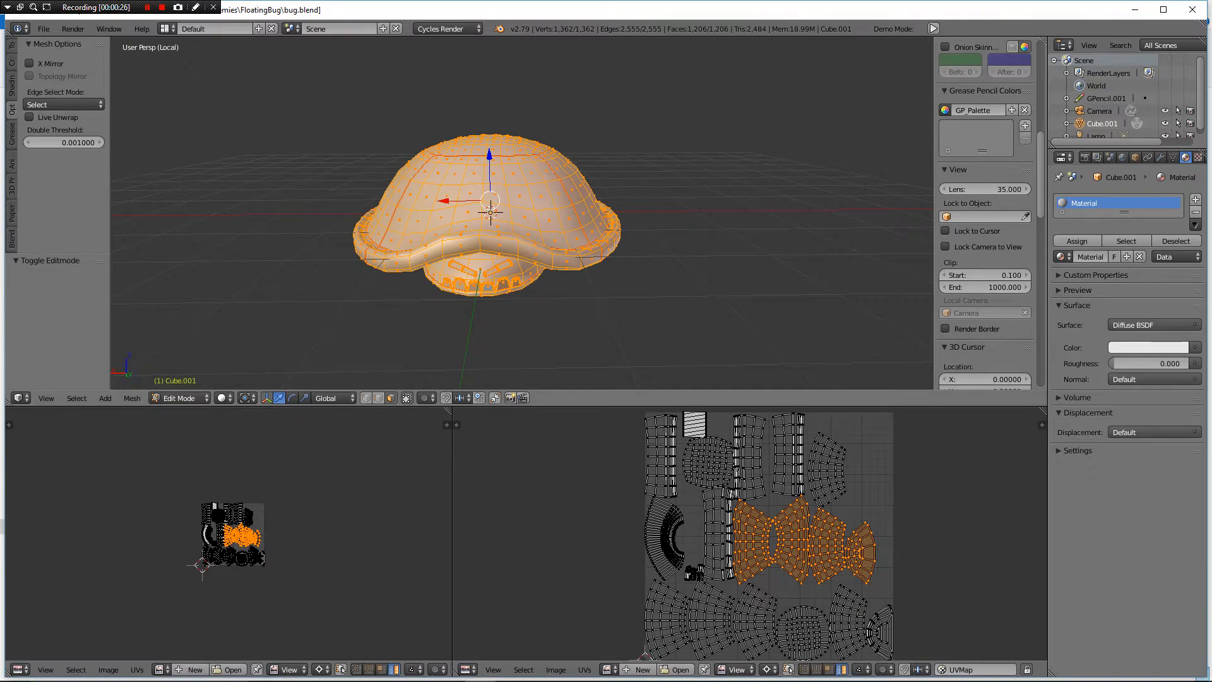
{"action": "middle_click_drag", "start_coordinate": [492, 221], "coordinate": [379, 179]}
{"action": "scroll", "coordinate": [612, 192], "scroll_direction": "up", "scroll_amount": 2}
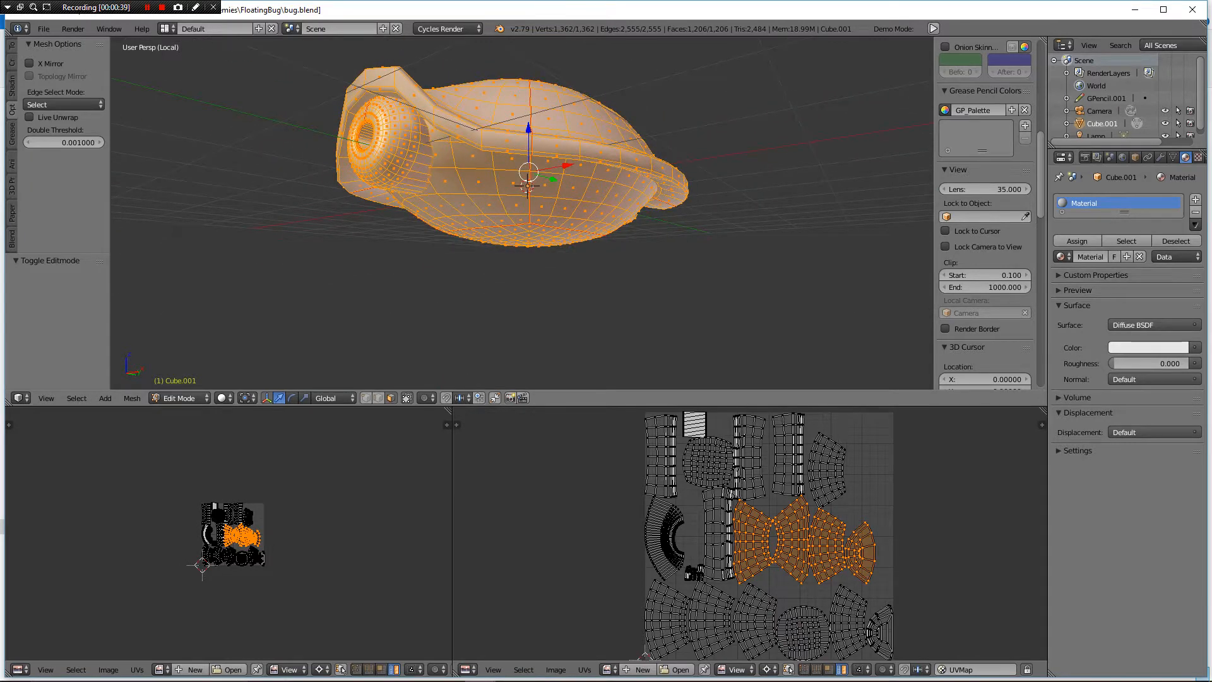
{"action": "mouse_move", "coordinate": [527, 186]}
{"action": "middle_mouse_down"}
{"action": "mouse_move", "coordinate": [488, 210]}
{"action": "mouse_move", "coordinate": [509, 180]}
{"action": "mouse_move", "coordinate": [537, 180]}
{"action": "middle_mouse_up"}
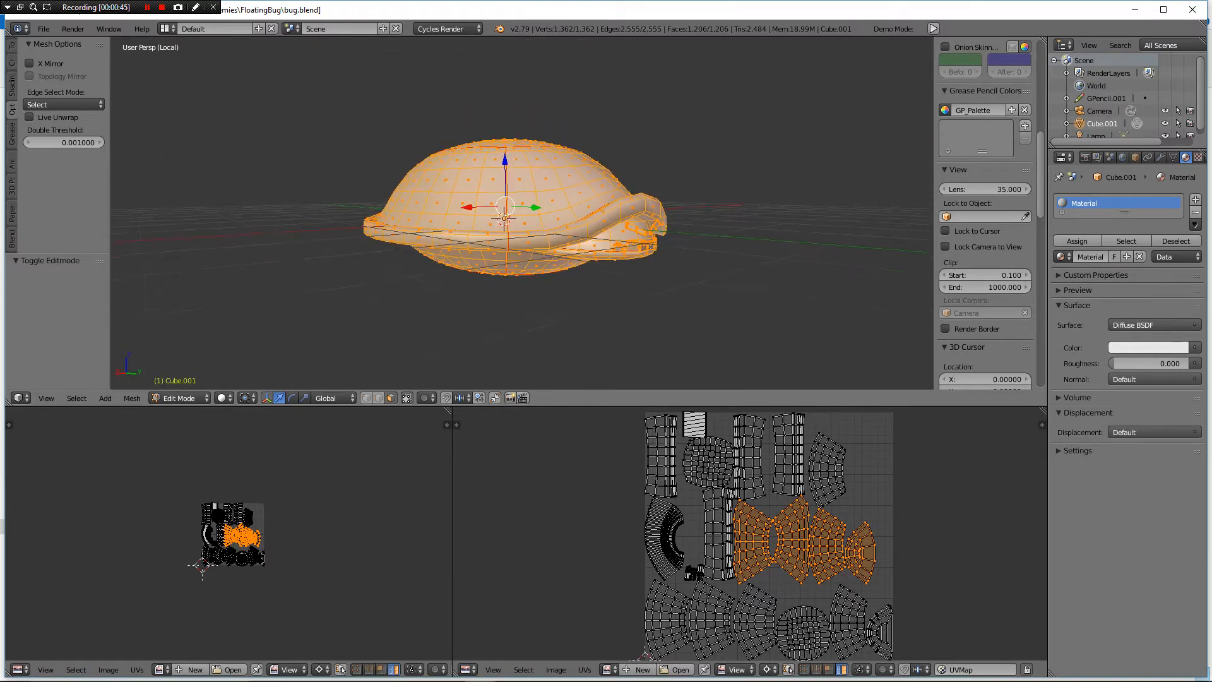
{"action": "middle_click_drag", "start_coordinate": [536, 179], "coordinate": [511, 187]}
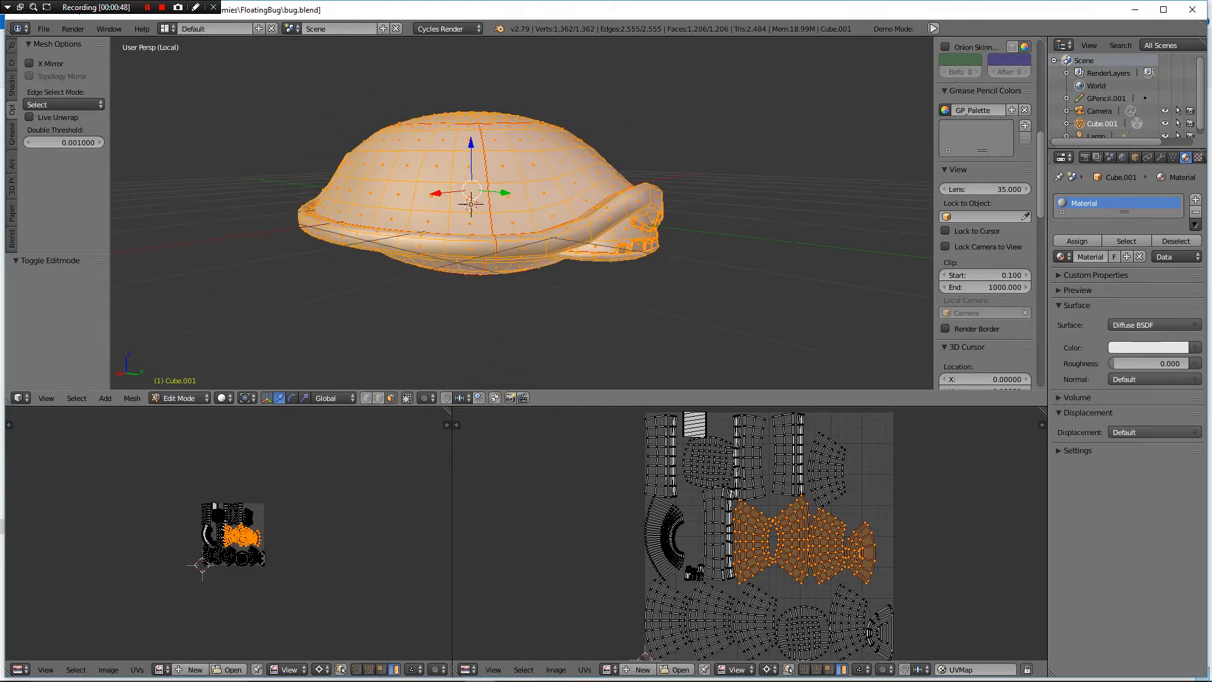
{"action": "key", "text": "Tab"}
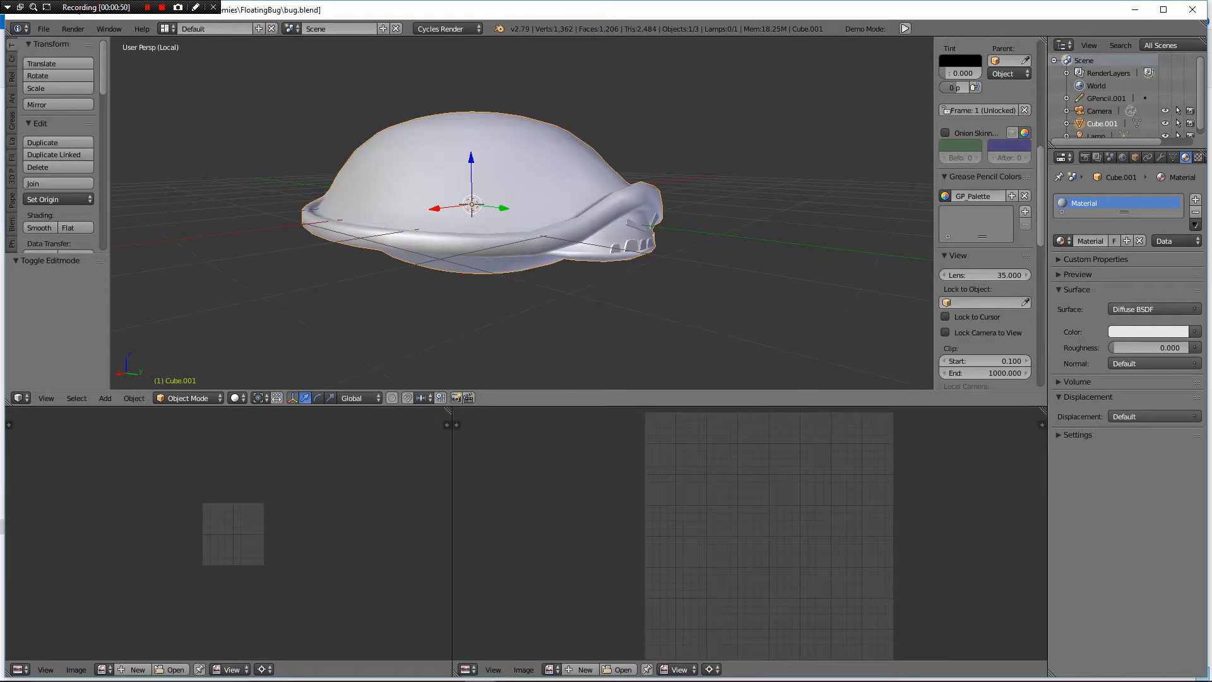
{"action": "key", "text": "g"}
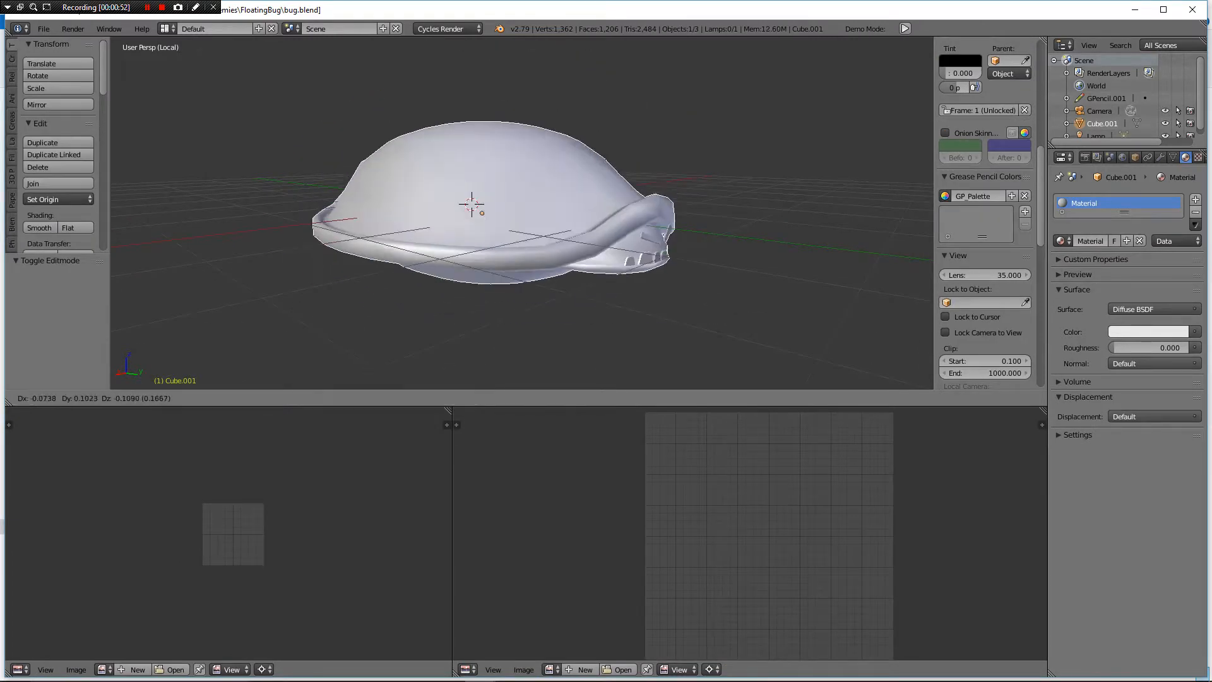
{"action": "key", "text": "Escape"}
- Apply the Meters unit preset to the scene and set the unit scale to 0.01
{"action": "middle_click_drag", "start_coordinate": [568, 195], "coordinate": [511, 175]}
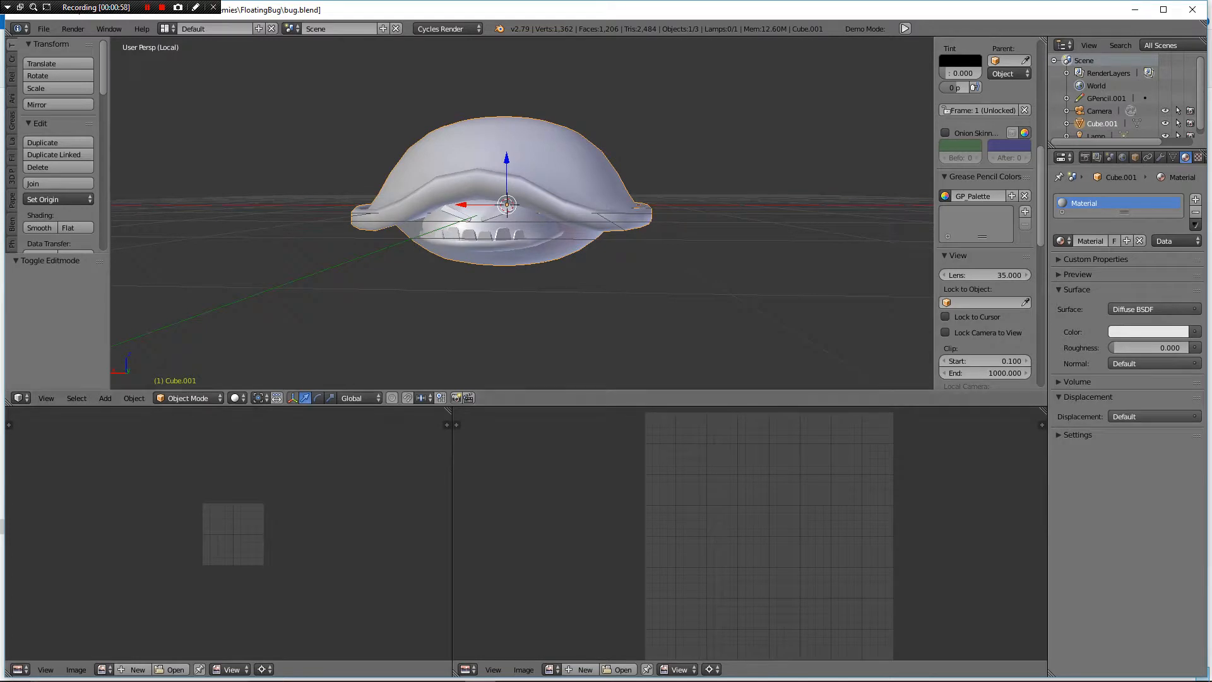
{"action": "scroll", "coordinate": [1023, 213], "scroll_direction": "up", "scroll_amount": 10}
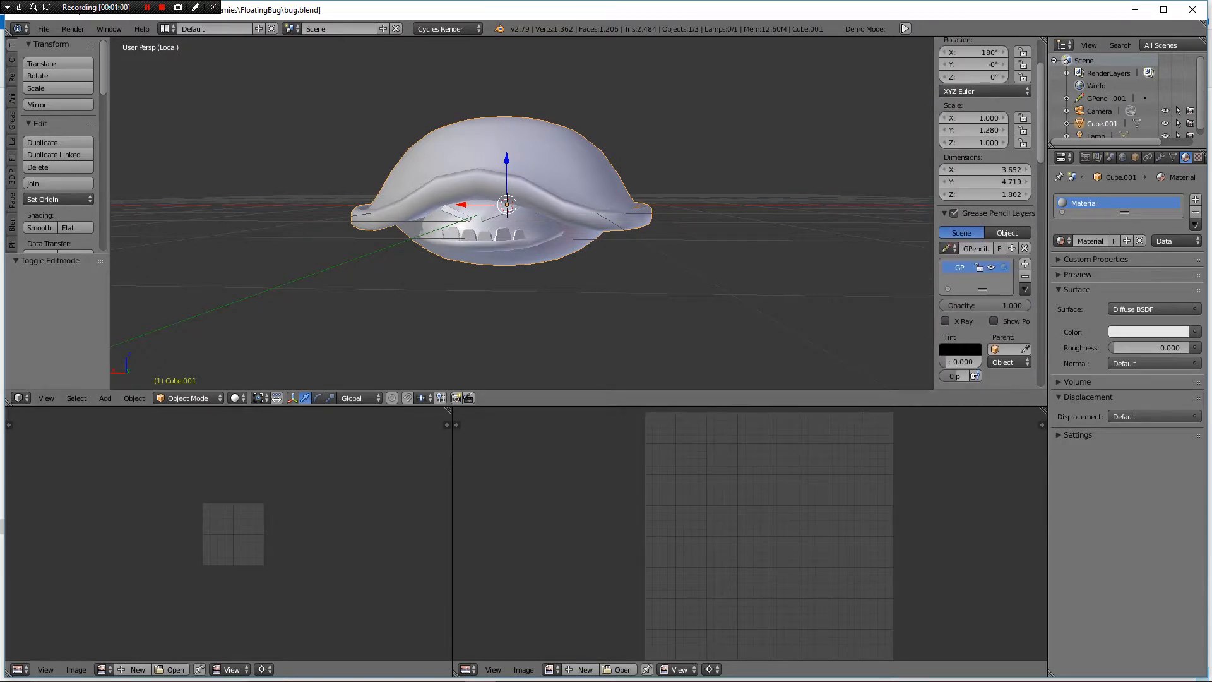
{"action": "left_click_drag", "start_coordinate": [1047, 435], "coordinate": [954, 435]}
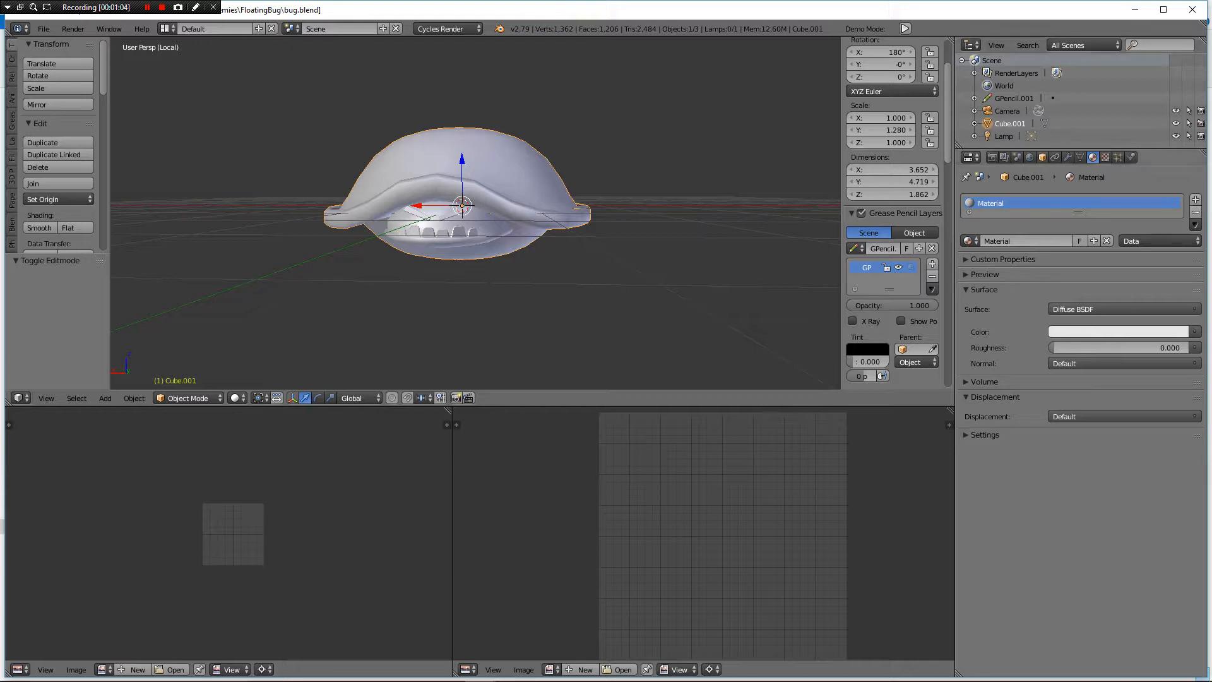
{"action": "left_click", "coordinate": [1042, 157]}
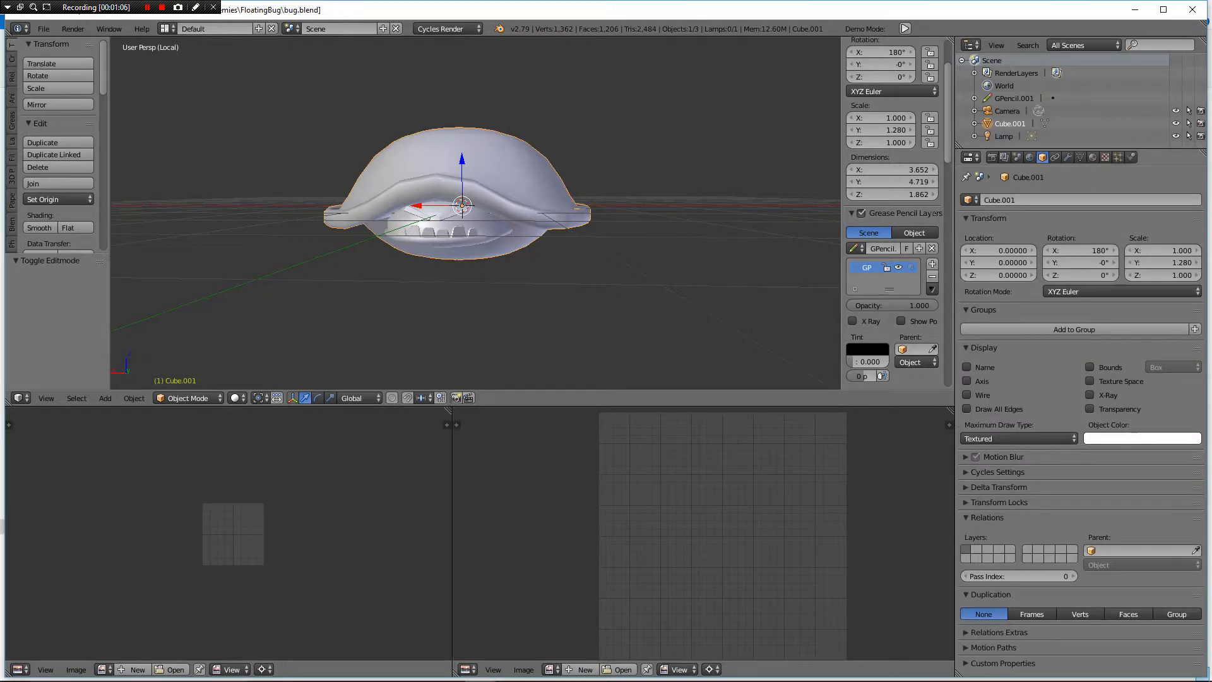
{"action": "left_click", "coordinate": [1017, 157]}
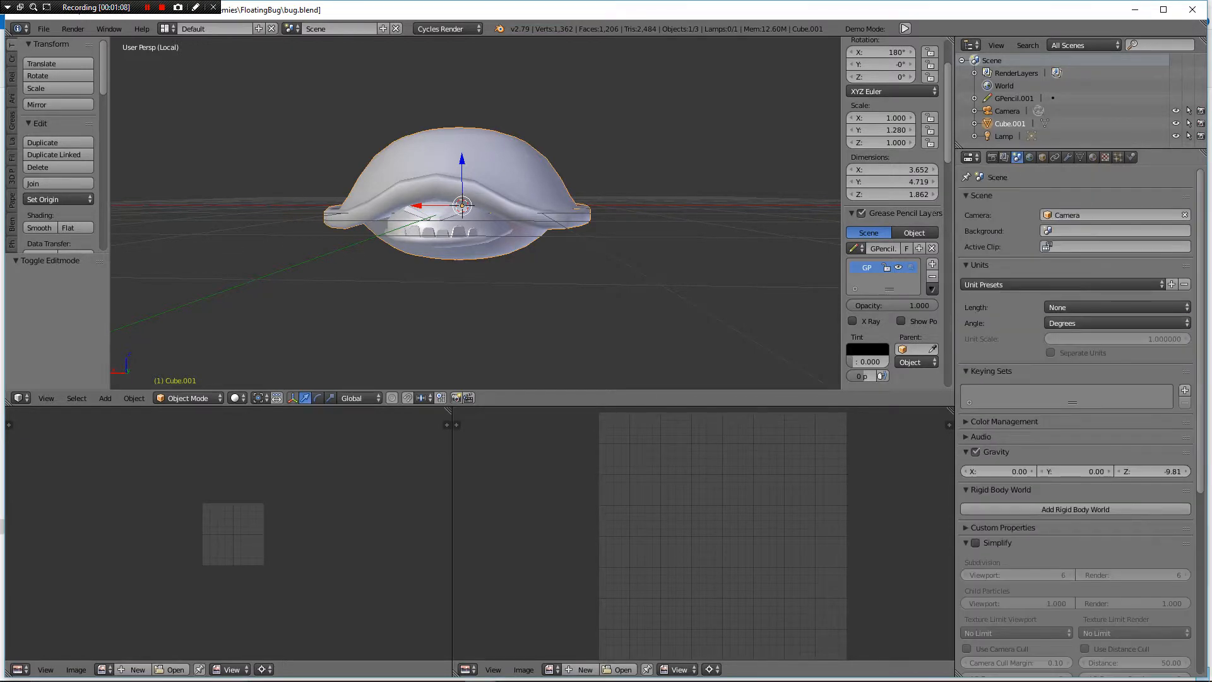
{"action": "left_click", "coordinate": [1073, 284]}
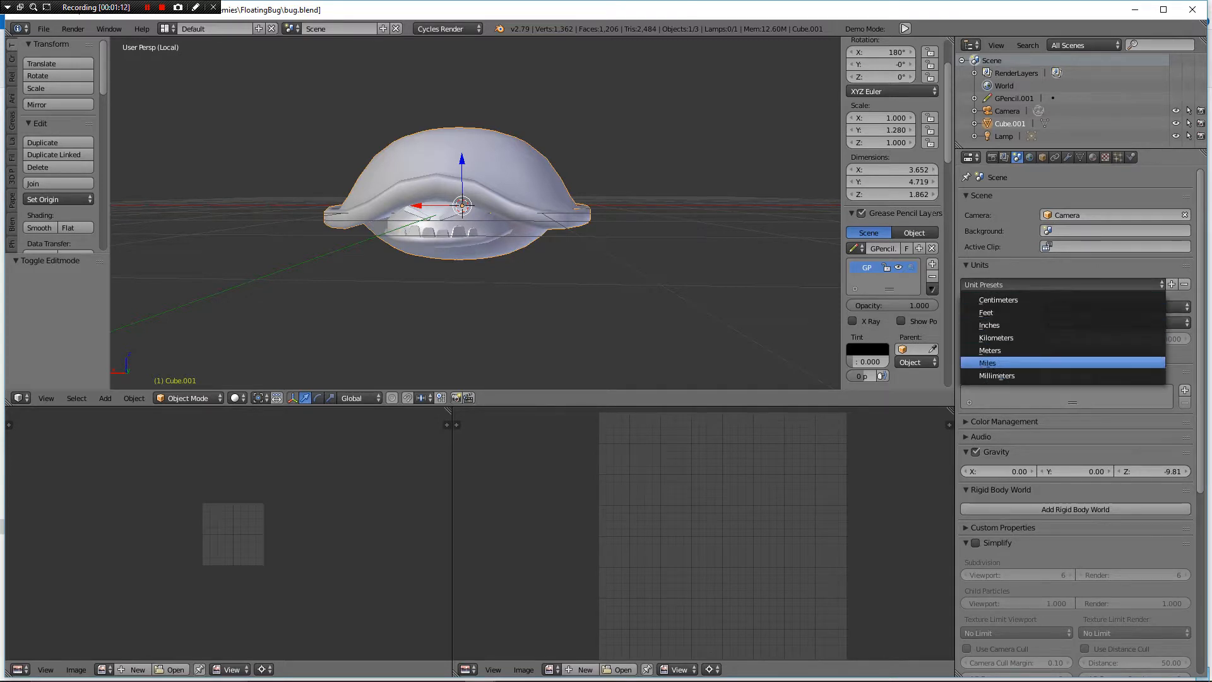
{"action": "left_click", "coordinate": [1010, 350]}
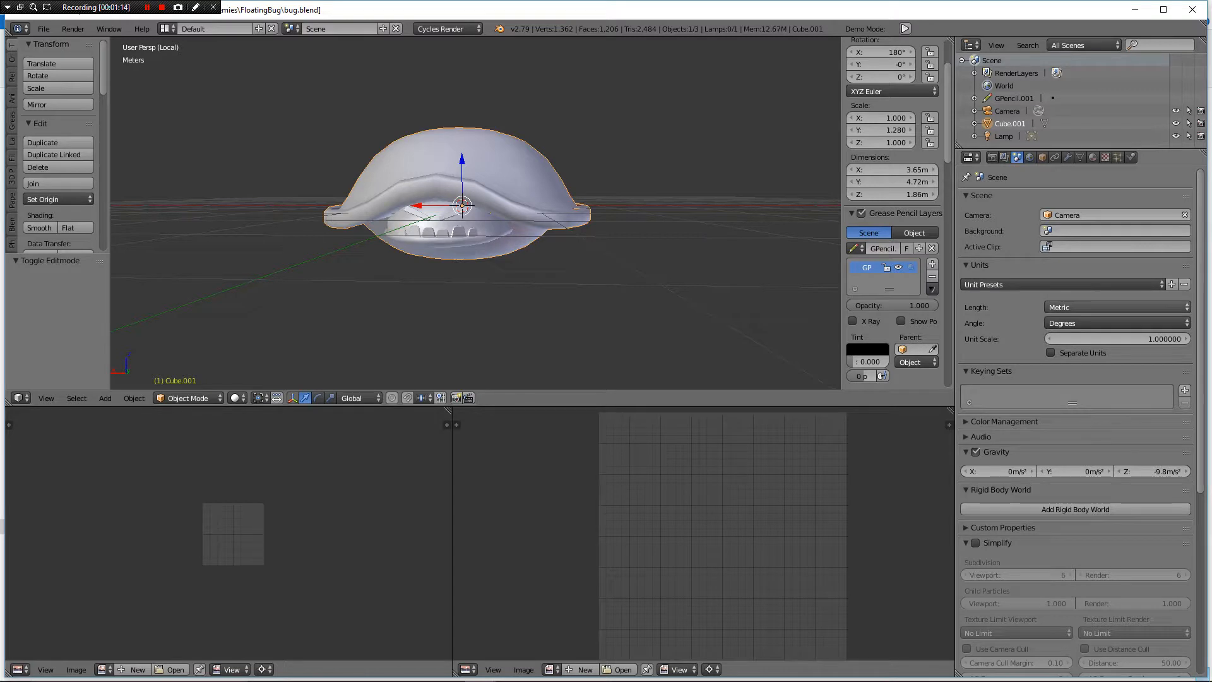
{"action": "left_click", "coordinate": [1116, 339]}
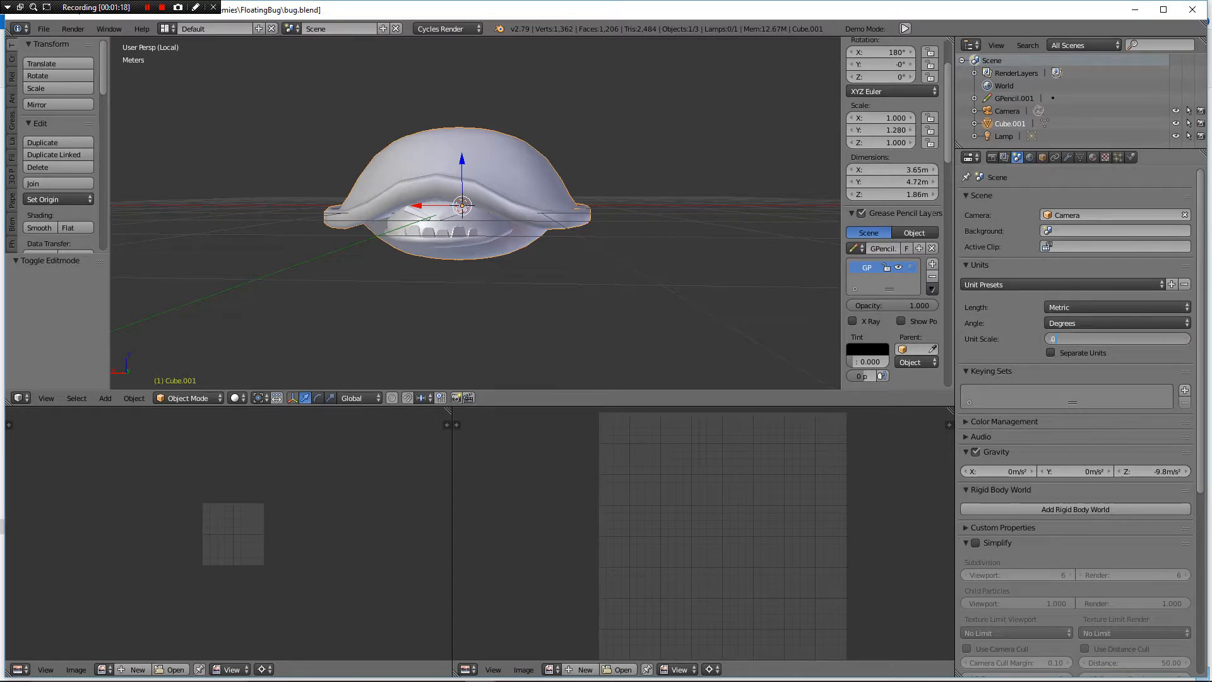
{"action": "key", "text": "Return"}
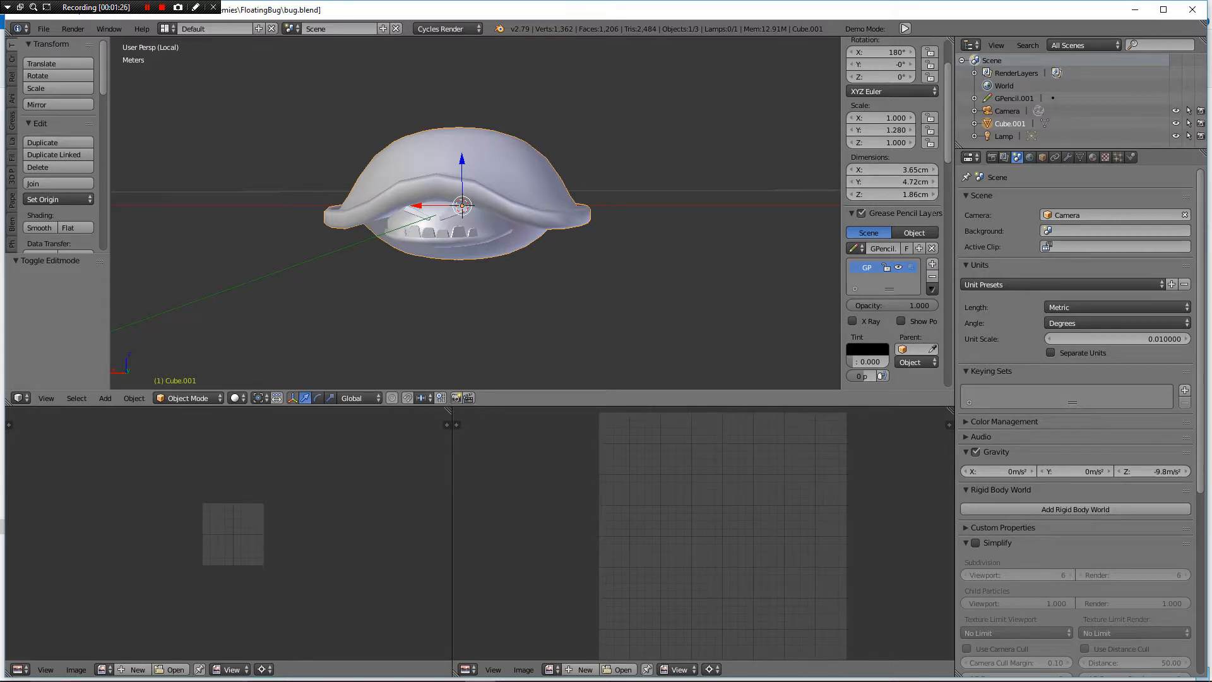
- Scale the bug up uniformly to about 85 cm wide, 1.1 m long and 43.3 cm high
{"action": "scroll", "coordinate": [475, 213], "scroll_direction": "down", "scroll_amount": 3}
{"action": "middle_click_drag", "start_coordinate": [468, 208], "coordinate": [553, 303], "text": "shift"}
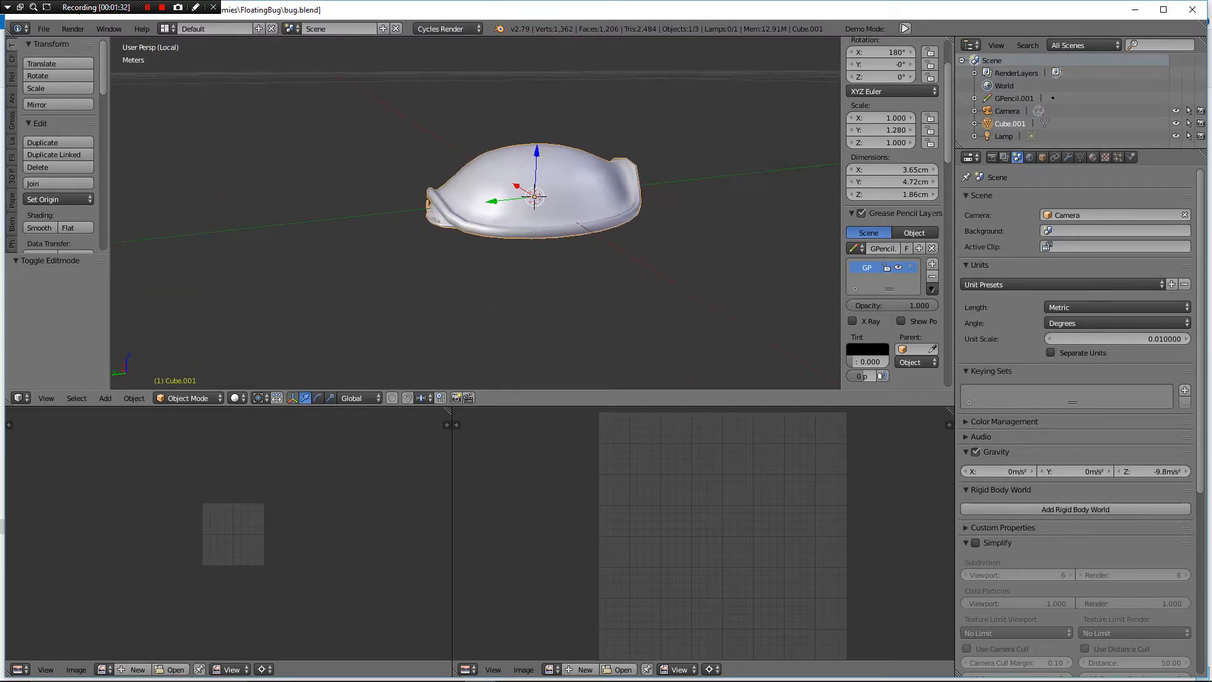
{"action": "key", "text": "s"}
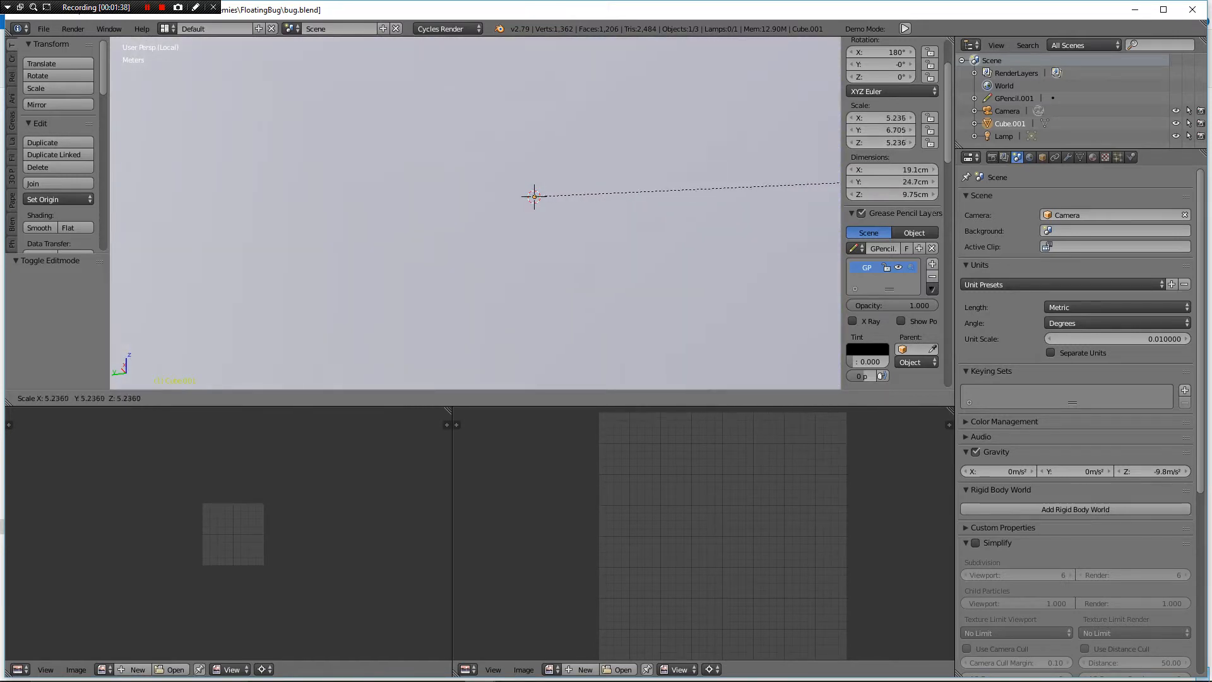
{"action": "left_click", "coordinate": [837, 184]}
{"action": "scroll", "coordinate": [475, 212], "scroll_direction": "down", "scroll_amount": 10}
{"action": "middle_click_drag", "start_coordinate": [476, 213], "coordinate": [496, 201]}
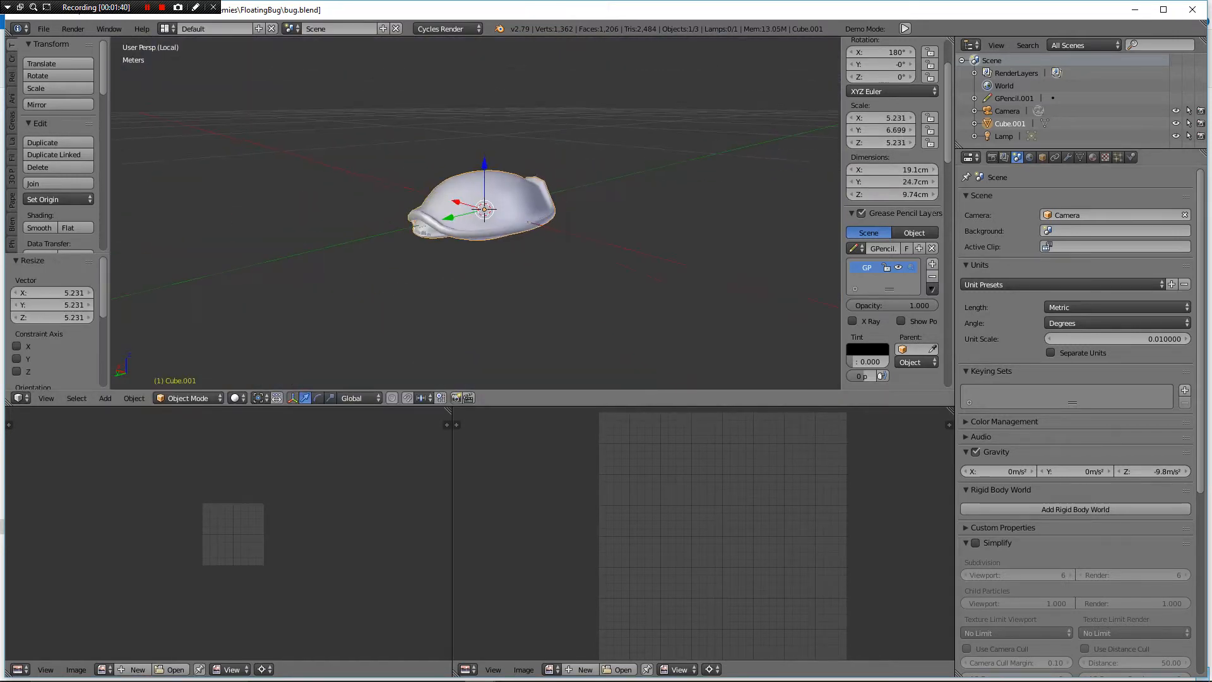
{"action": "key", "text": "s"}
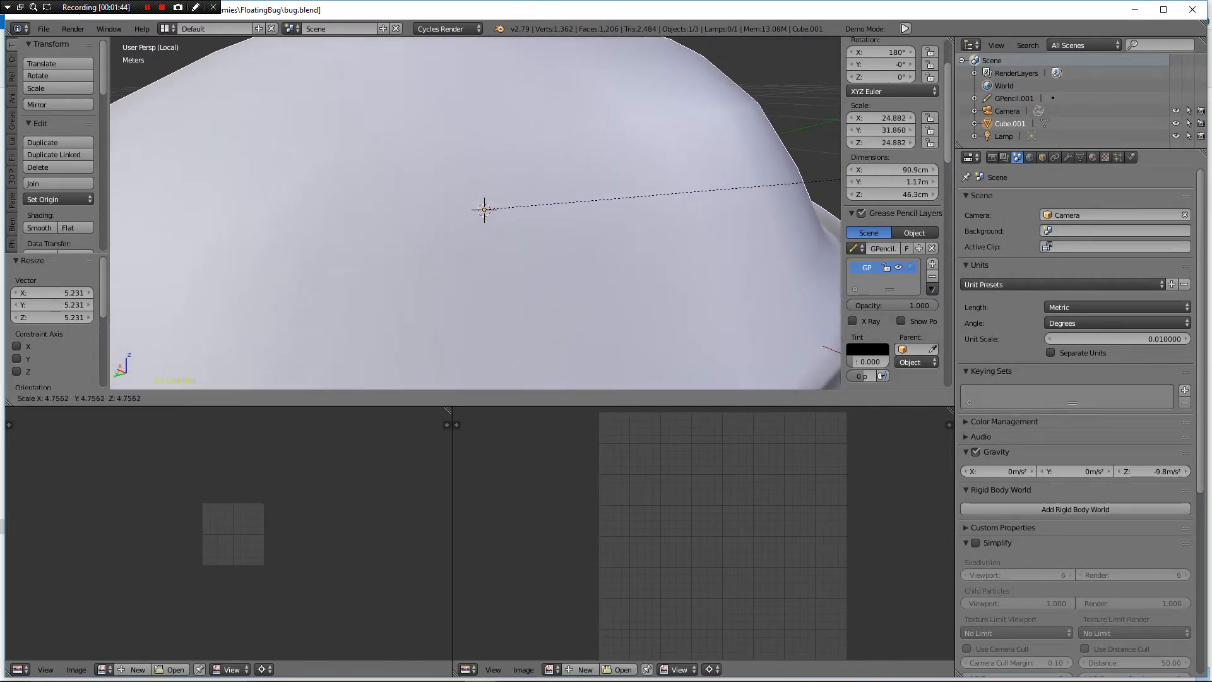
{"action": "left_click", "coordinate": [789, 182]}
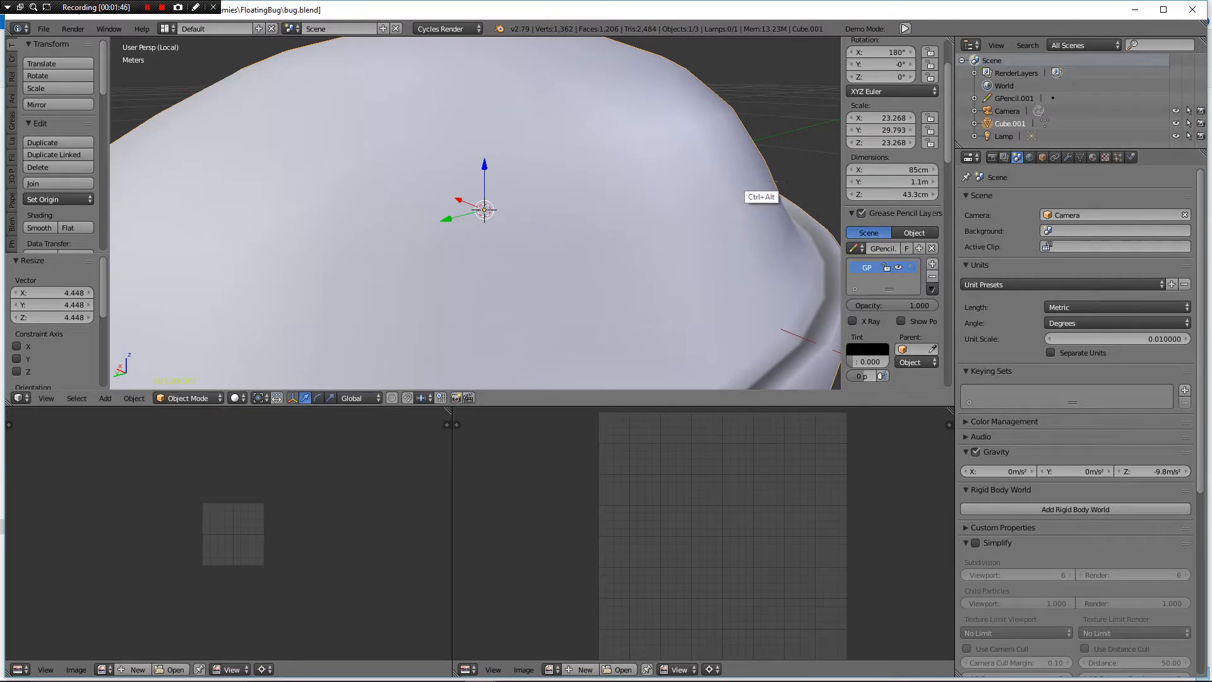
{"action": "left_click_drag", "start_coordinate": [781, 181], "coordinate": [700, 192], "text": "ctrl+alt"}
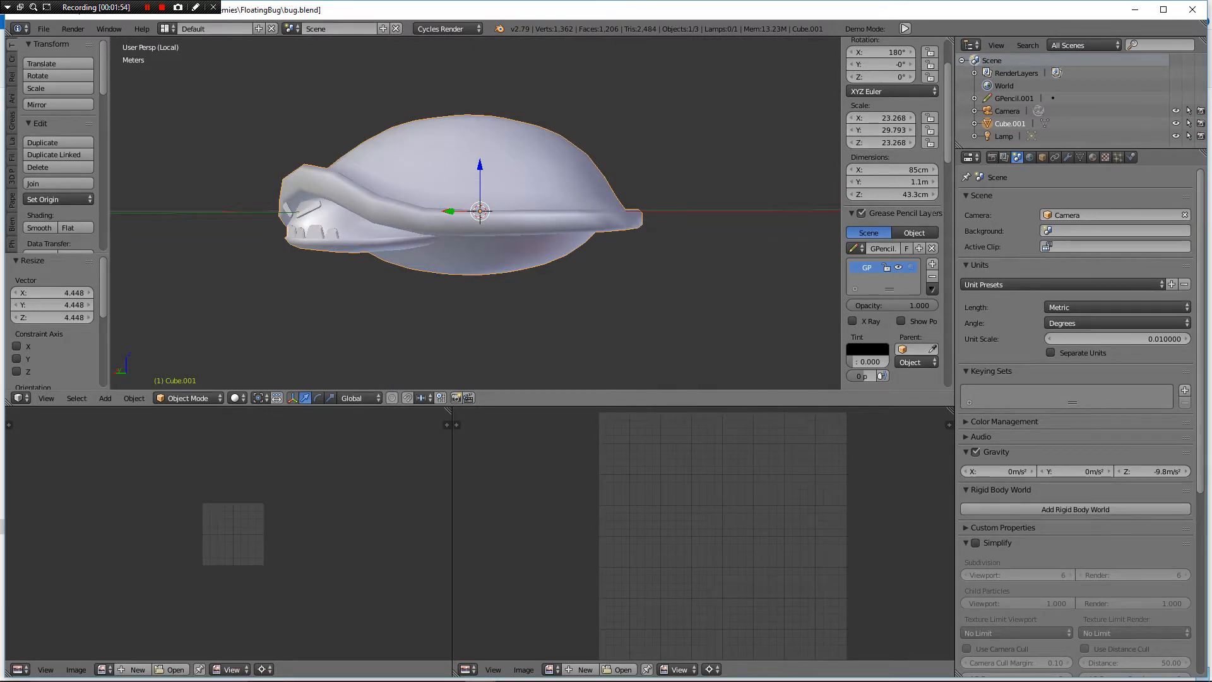
- In Edit Mode, raise the bug's whole mesh along global Z so it floats above the object origin, and return to Object Mode
{"action": "scroll", "coordinate": [893, 215], "scroll_direction": "up", "scroll_amount": 3}
{"action": "left_click_drag", "start_coordinate": [577, 202], "coordinate": [739, 272], "text": "alt"}
{"action": "left_click_drag", "start_coordinate": [525, 340], "coordinate": [603, 255], "text": "alt"}
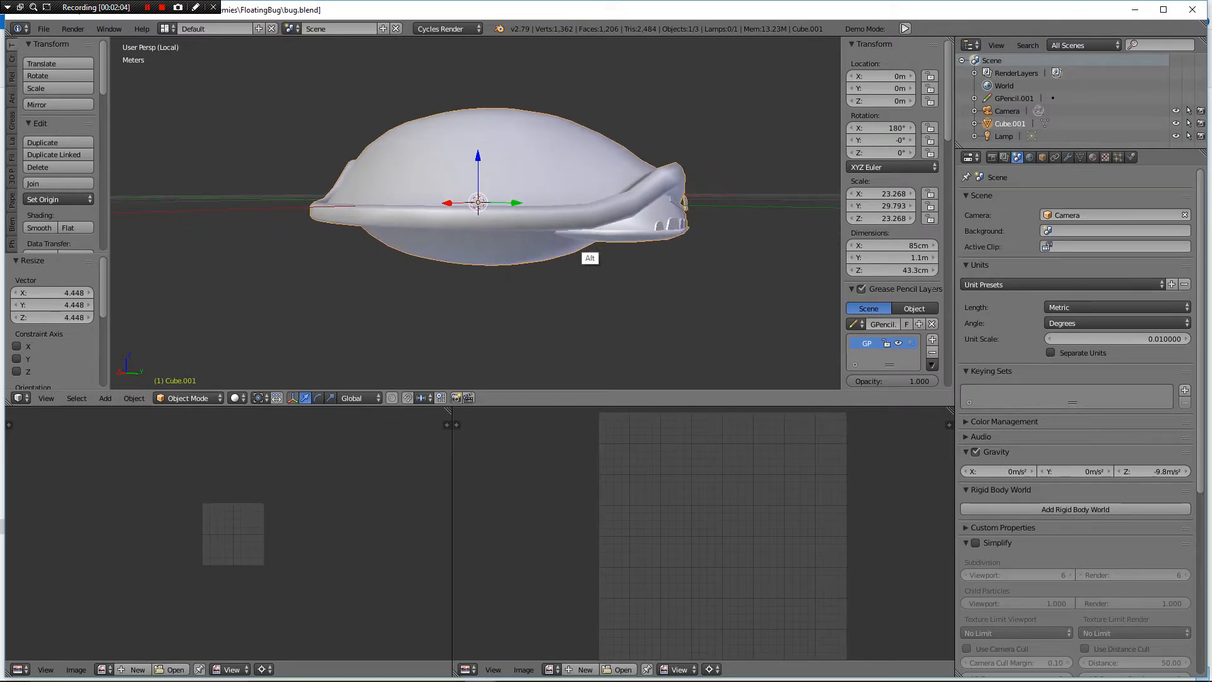
{"action": "key", "text": "Tab"}
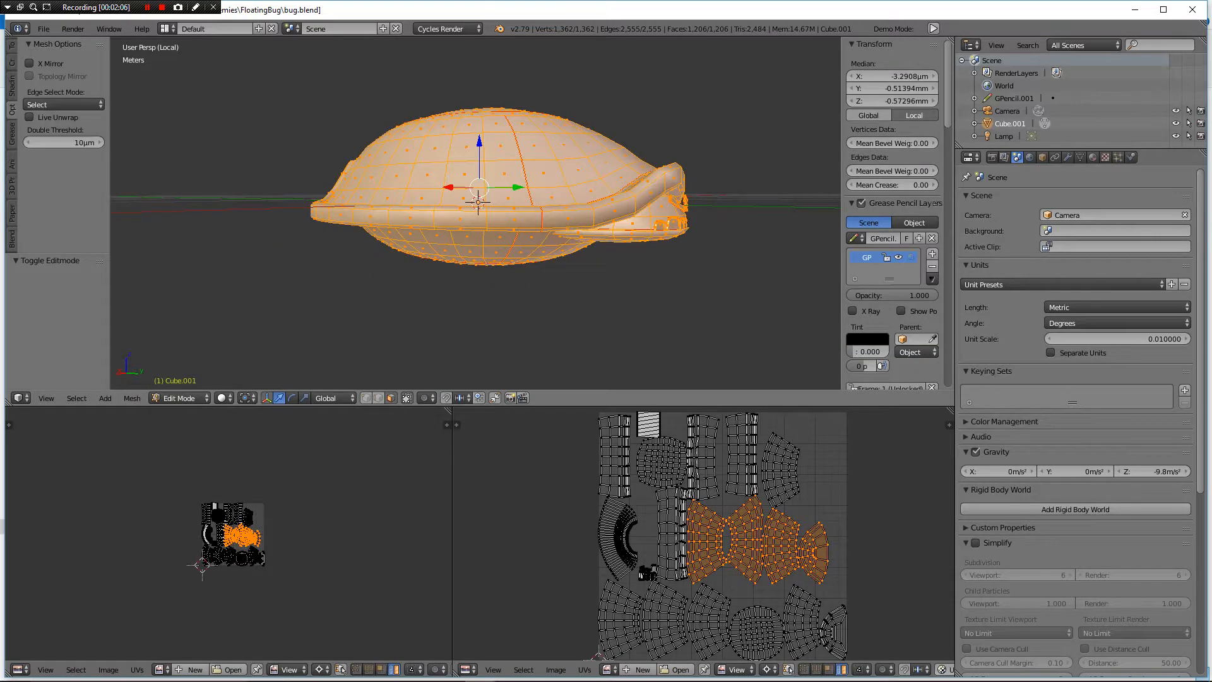
{"action": "key", "text": "a"}
{"action": "key", "text": "a"}
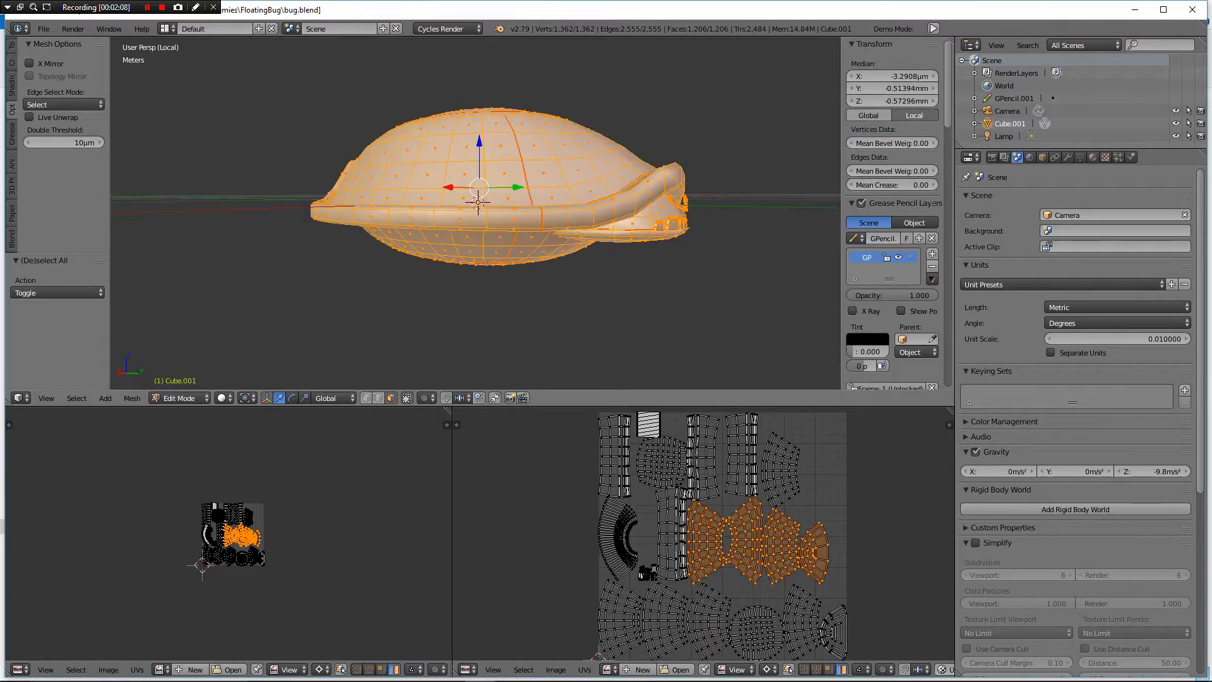
{"action": "key", "text": "g"}
{"action": "key", "text": "z"}
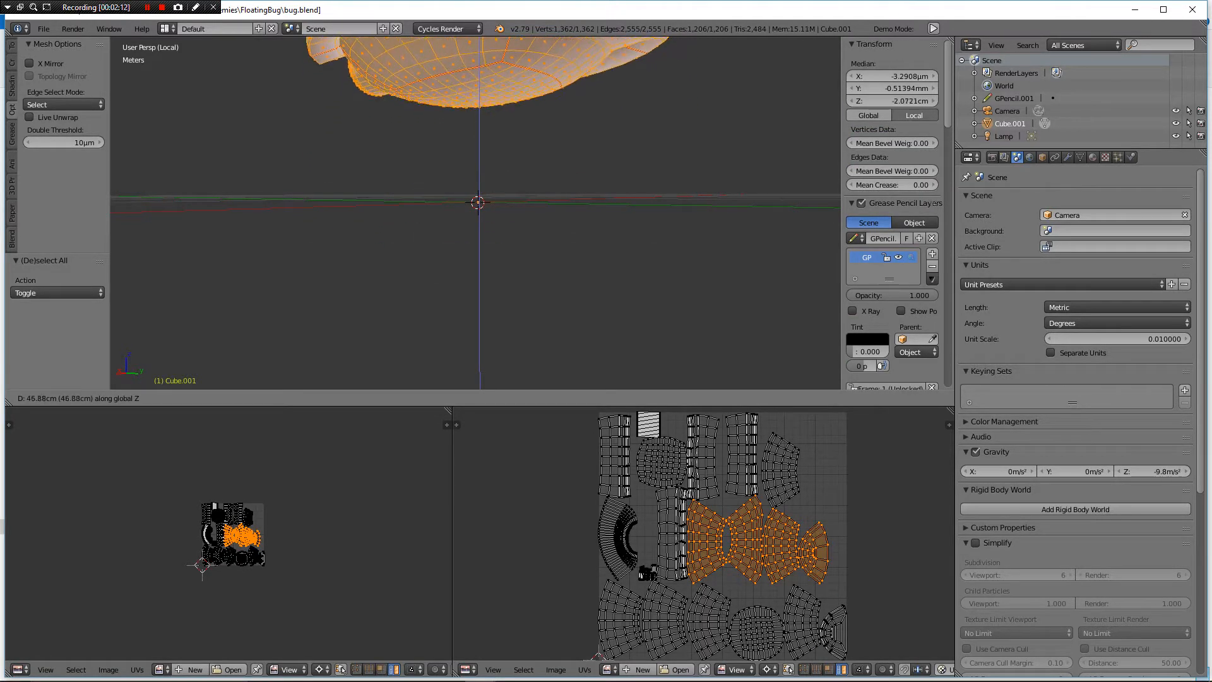
{"action": "left_click", "coordinate": [681, 123]}
{"action": "left_click_drag", "start_coordinate": [680, 123], "coordinate": [573, 188], "text": "alt"}
{"action": "key", "text": "g"}
{"action": "key", "text": "z"}
{"action": "left_click", "coordinate": [630, 205]}
{"action": "key", "text": "Tab"}
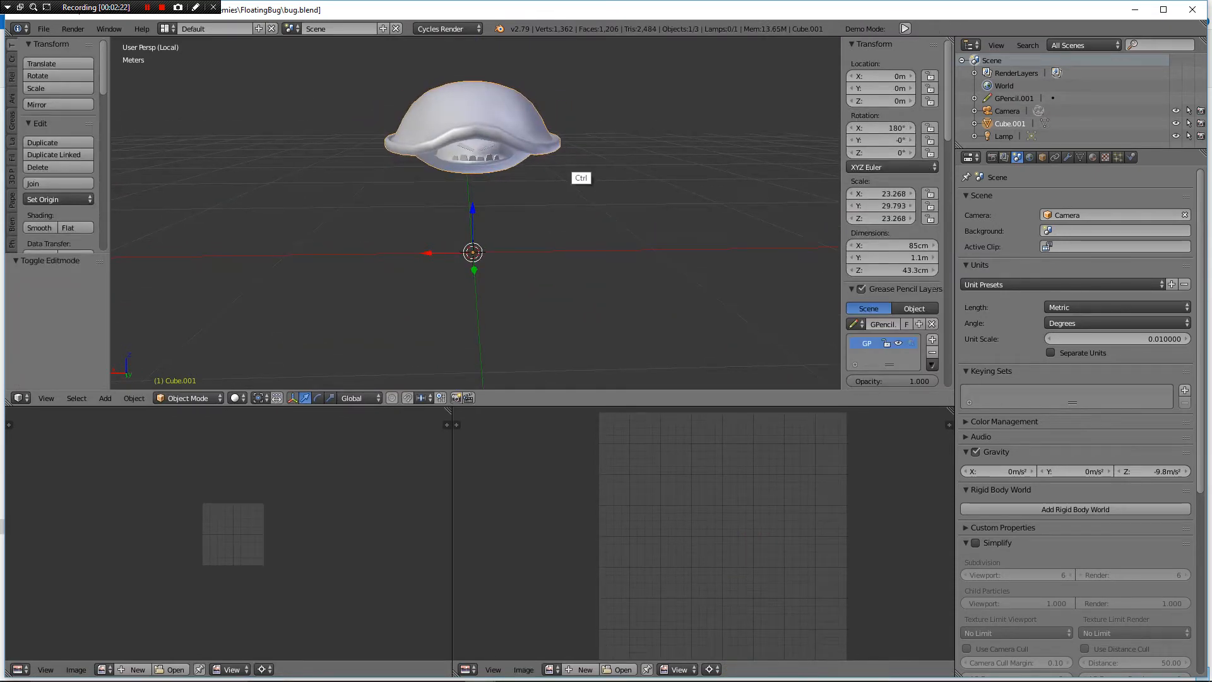
- Apply the bug object's rotation and its scale
{"action": "key", "text": "ctrl+a"}
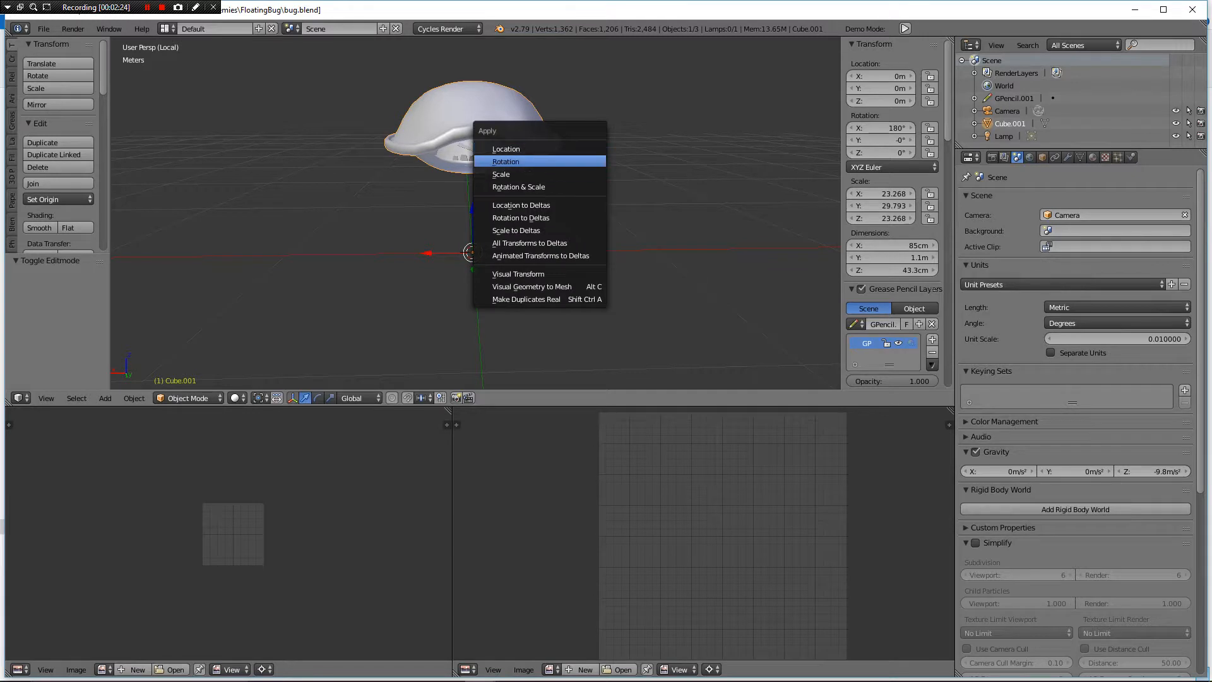
{"action": "left_click", "coordinate": [531, 162]}
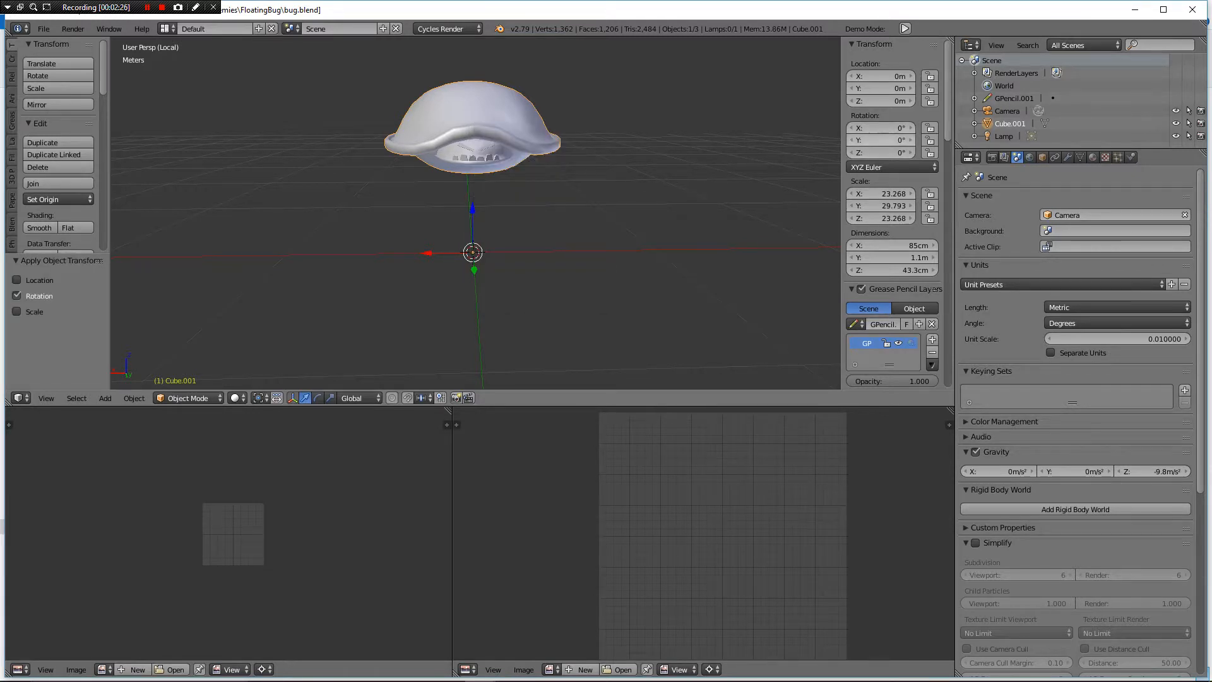
{"action": "key", "text": "ctrl+a"}
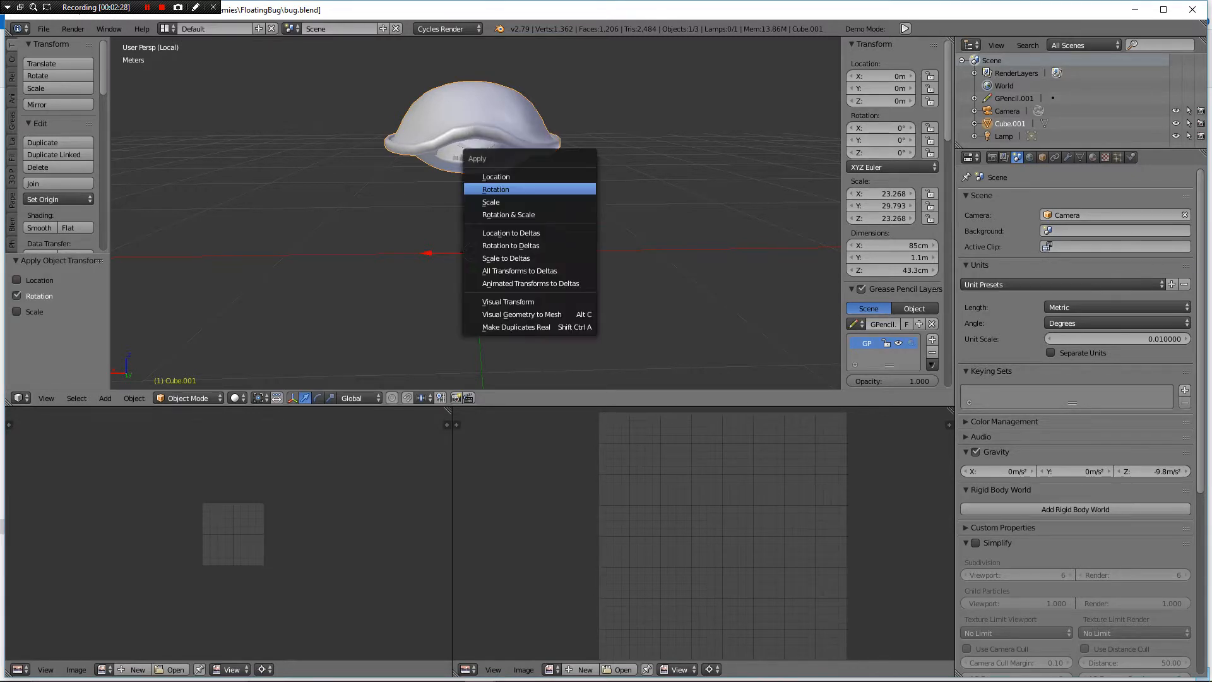
{"action": "left_click", "coordinate": [546, 202]}
{"action": "left_click_drag", "start_coordinate": [568, 209], "coordinate": [523, 223], "text": "alt"}
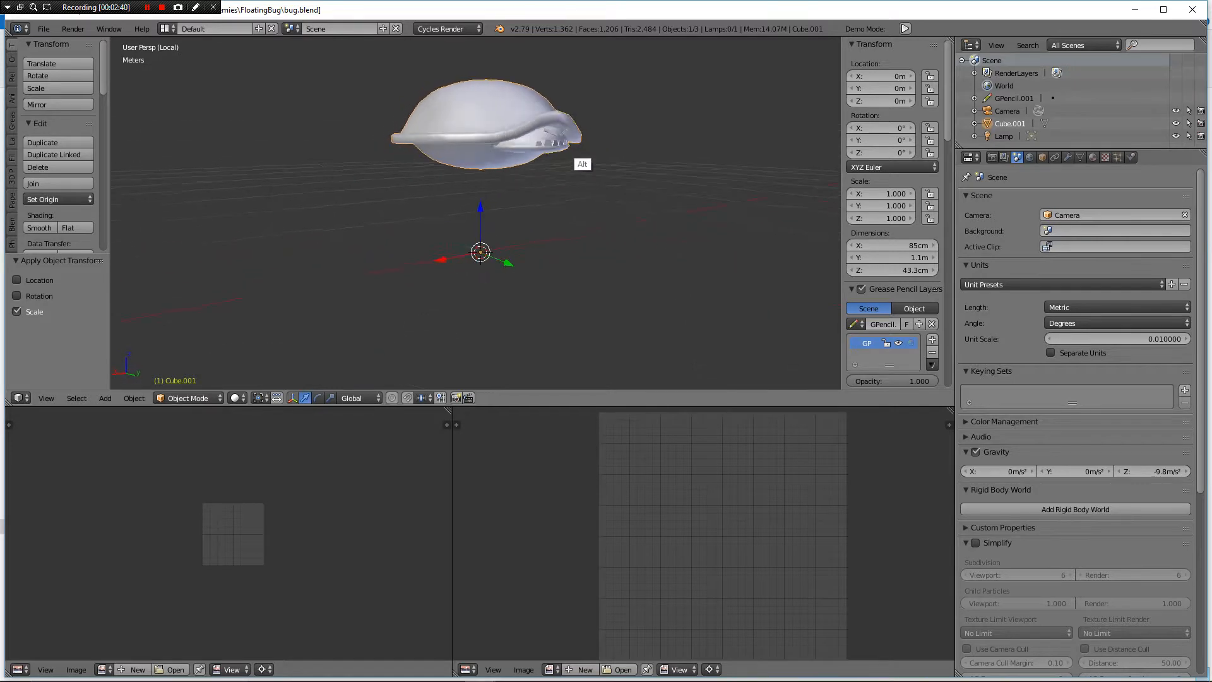
{"action": "left_click_drag", "start_coordinate": [744, 208], "coordinate": [507, 196], "text": "alt"}
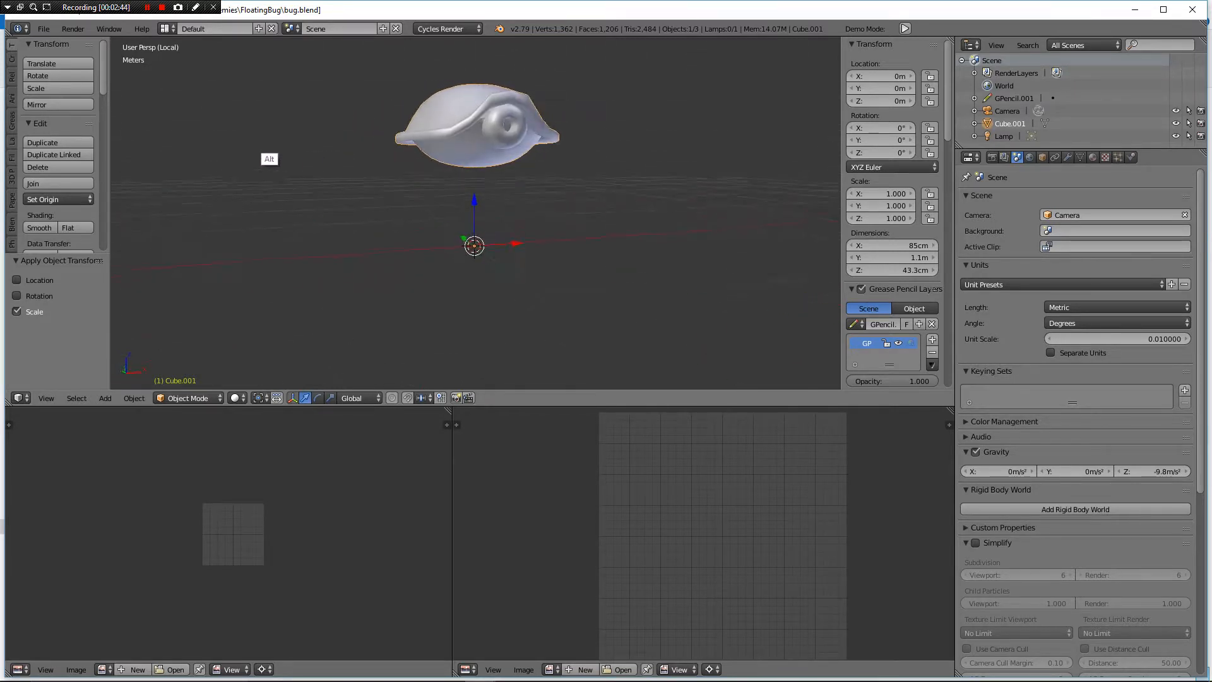
{"action": "left_click_drag", "start_coordinate": [471, 144], "coordinate": [595, 166], "text": "alt"}
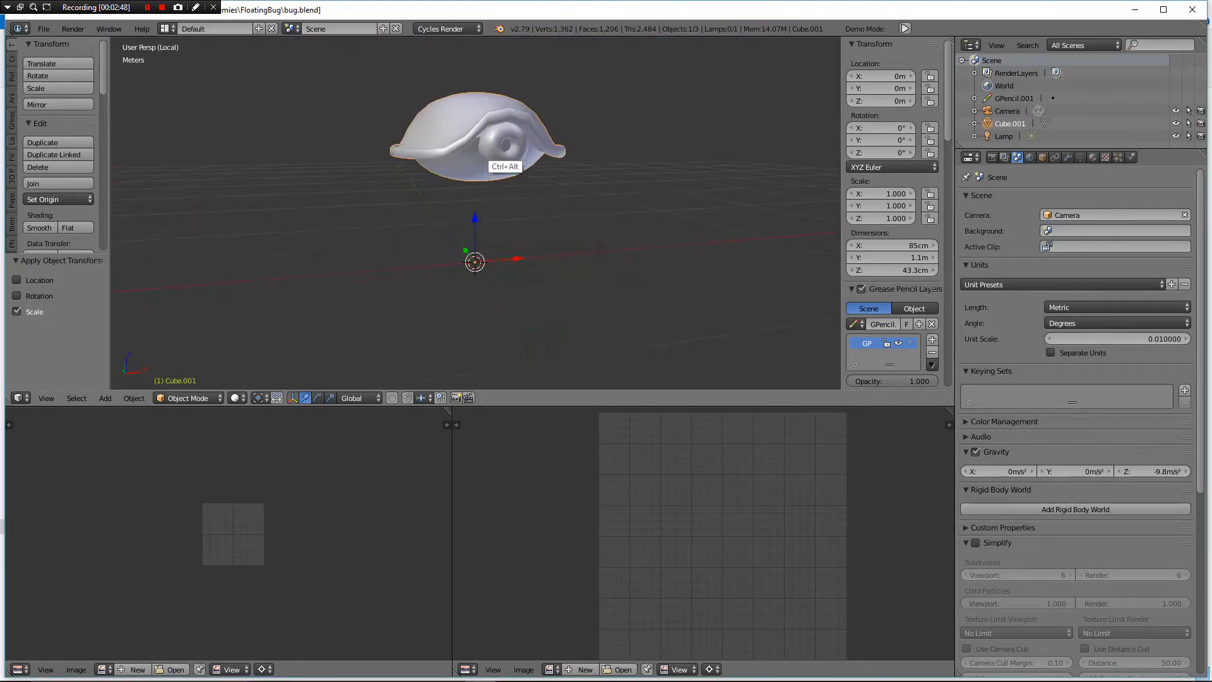
{"action": "left_click_drag", "start_coordinate": [505, 166], "coordinate": [445, 233], "text": "ctrl+alt"}
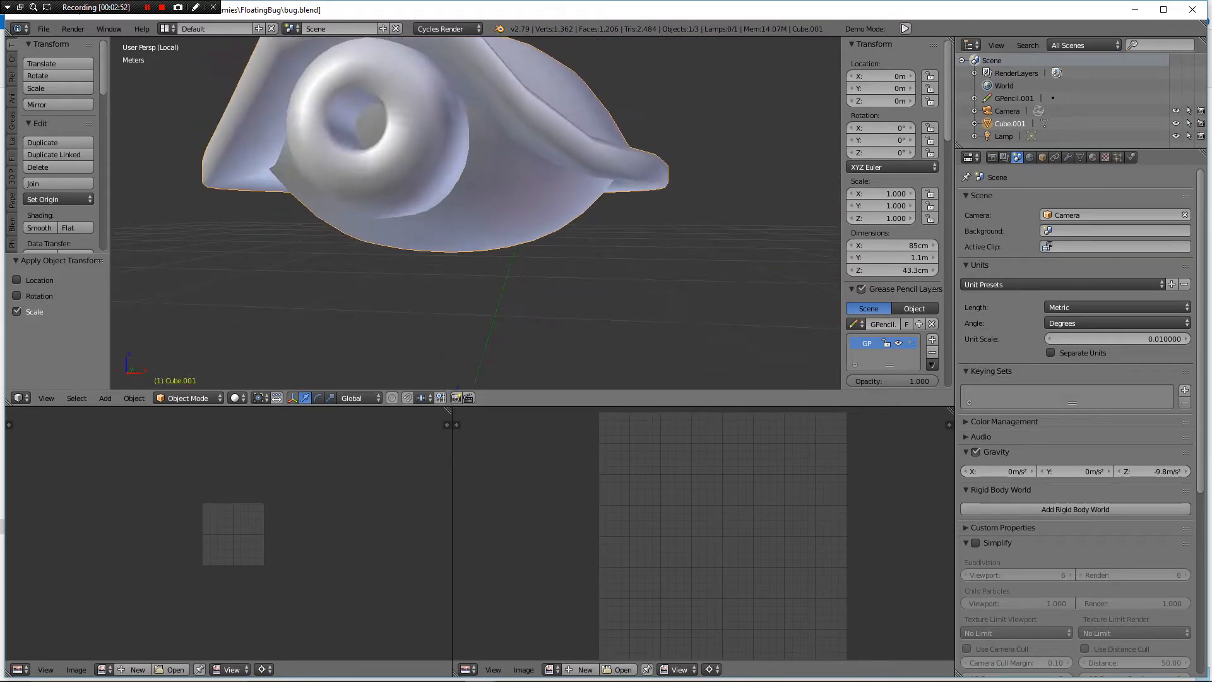
- Enter Edit Mode on the bug and display its mesh in wireframe
{"action": "key", "text": "Tab"}
{"action": "right_click", "coordinate": [474, 126]}
{"action": "mouse_move", "coordinate": [493, 170]}
{"action": "left_mouse_down", "text": "alt"}
{"action": "mouse_move", "coordinate": [524, 162]}
{"action": "mouse_move", "coordinate": [498, 131]}
{"action": "mouse_move", "coordinate": [483, 160]}
{"action": "left_mouse_up", "text": "alt"}
{"action": "key", "text": "z"}
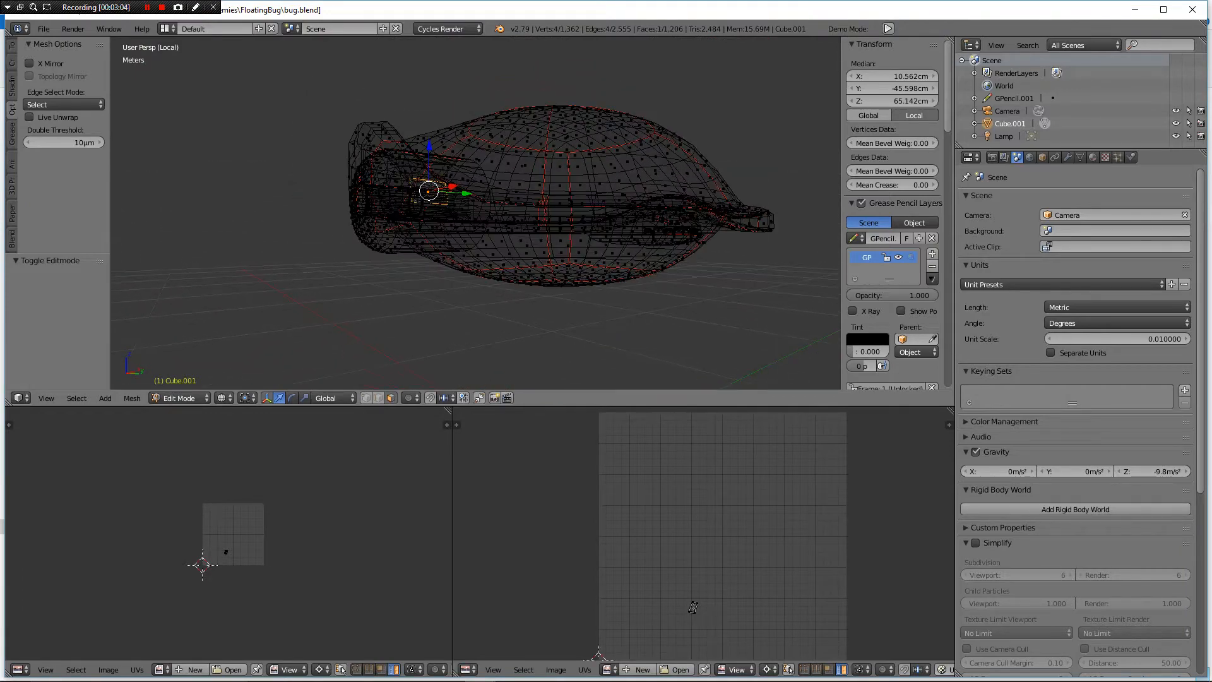
{"action": "left_click", "coordinate": [471, 137]}
{"action": "left_click_drag", "start_coordinate": [471, 137], "coordinate": [379, 171], "text": "alt"}
- In vertex selection mode, select the rim's centre vertex above the round thruster, grow the selection three times, and return to solid shading
{"action": "right_click", "coordinate": [513, 238], "text": "alt"}
{"action": "middle_click_drag", "start_coordinate": [512, 238], "coordinate": [546, 247]}
{"action": "right_click", "coordinate": [346, 181]}
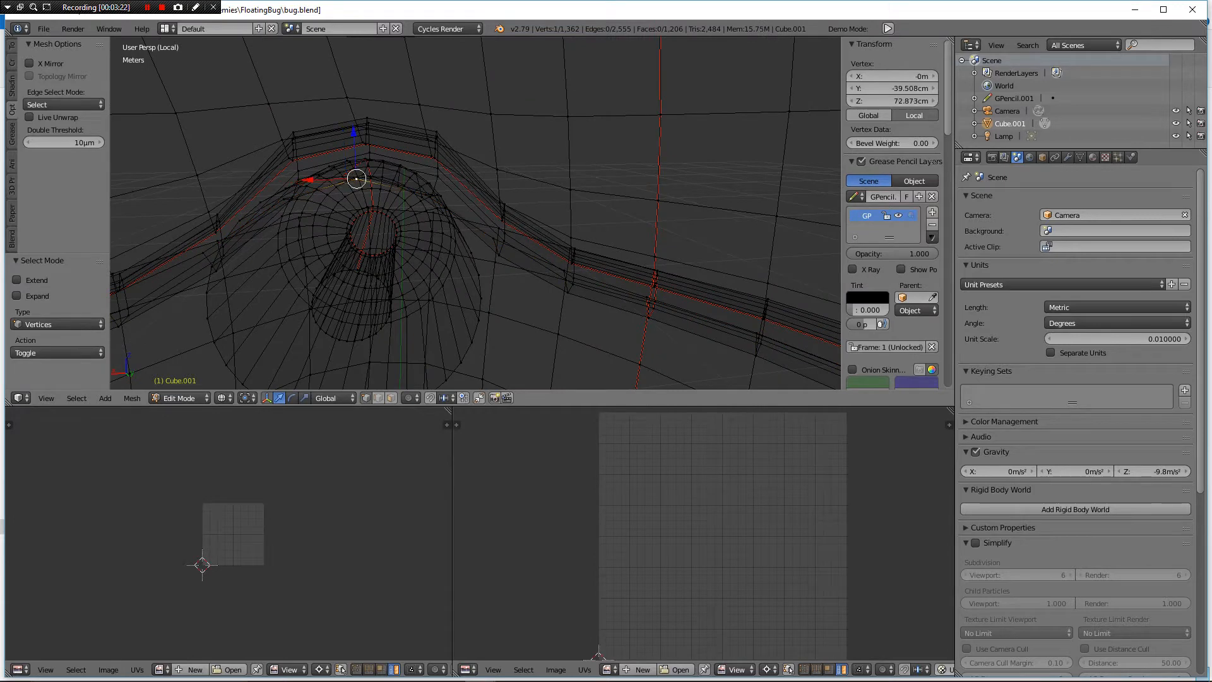
{"action": "middle_click_drag", "start_coordinate": [346, 182], "coordinate": [341, 200]}
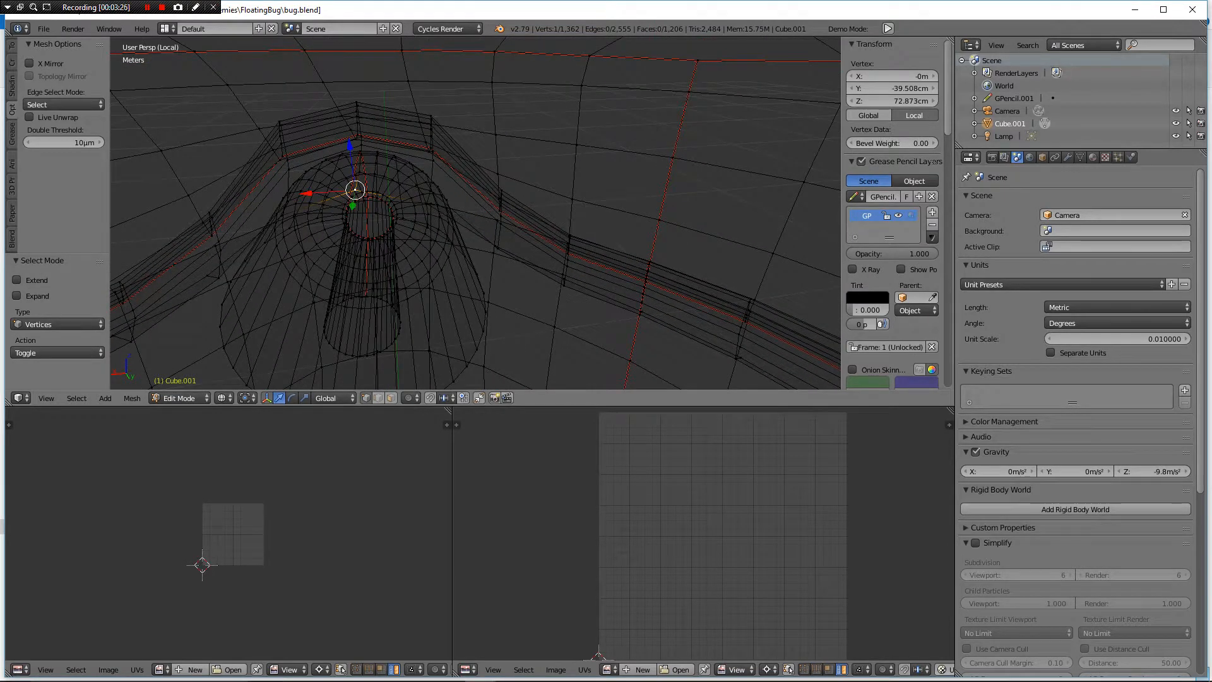
{"action": "key", "text": "ctrl+KP_Add"}
{"action": "key", "text": "ctrl+KP_Add"}
{"action": "key", "text": "ctrl+KP_Add"}
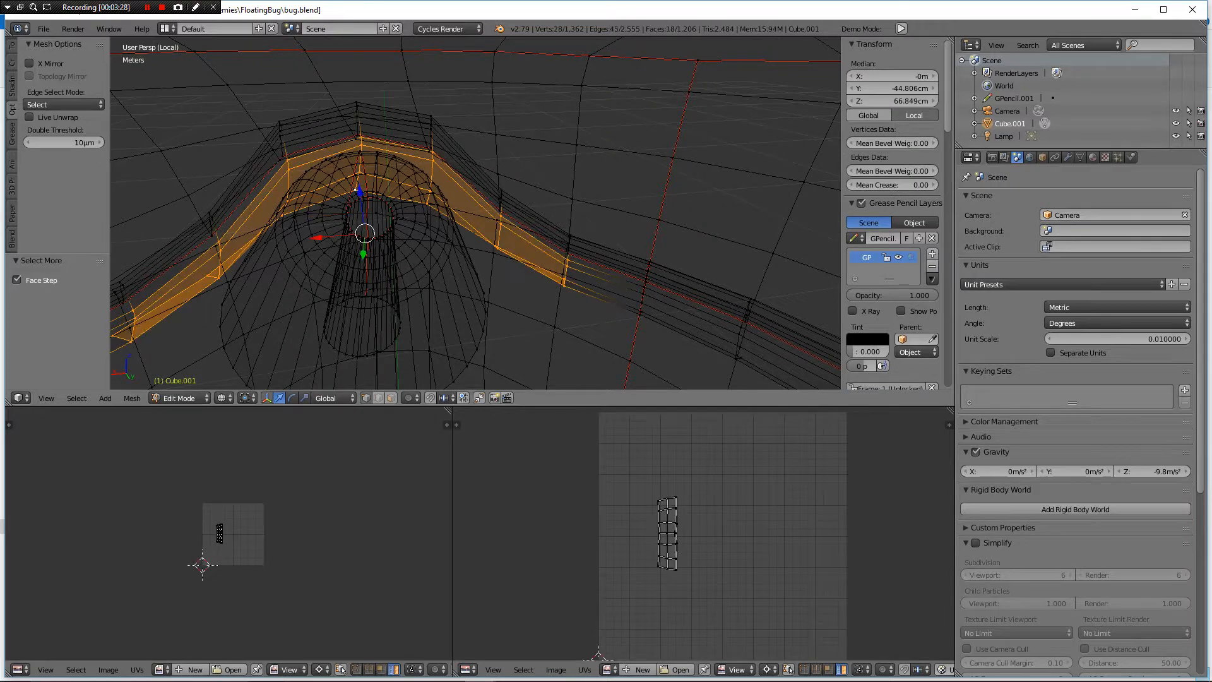
{"action": "mouse_move", "coordinate": [357, 190]}
{"action": "middle_mouse_down"}
{"action": "mouse_move", "coordinate": [568, 189]}
{"action": "mouse_move", "coordinate": [635, 171]}
{"action": "middle_mouse_up"}
{"action": "key", "text": "z"}
{"action": "middle_click_drag", "start_coordinate": [568, 215], "coordinate": [571, 189]}
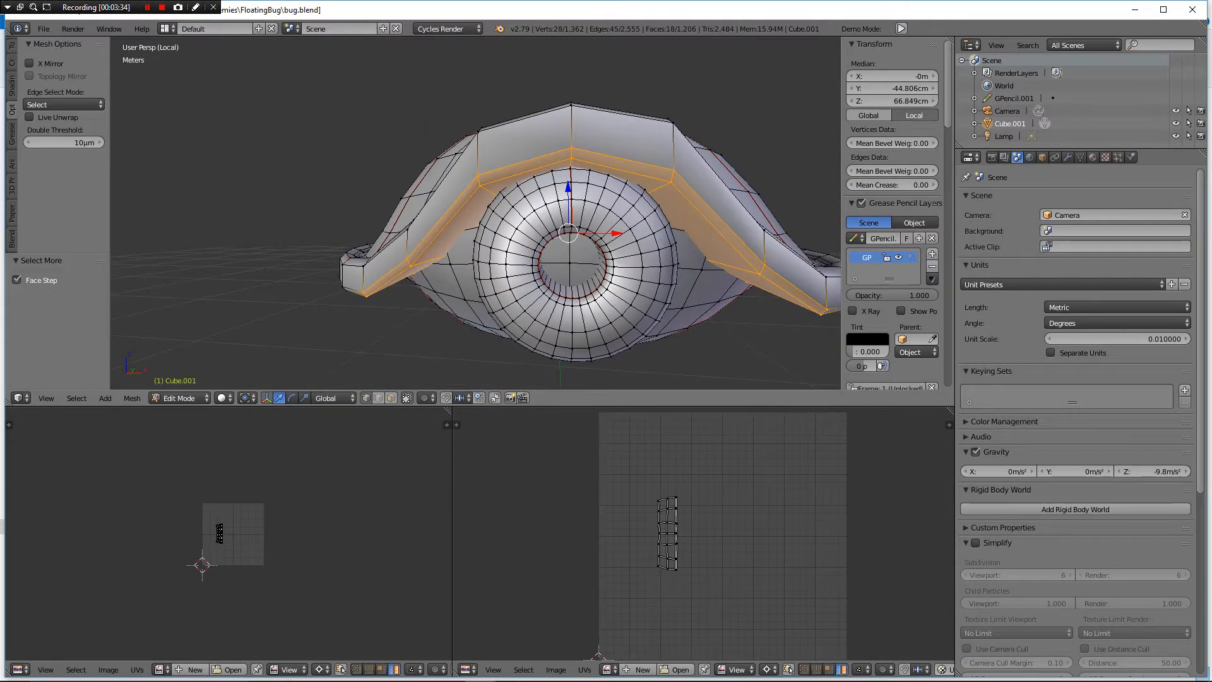
- Try lowering the selected rim underside about 2.25 cm along Z without proportional editing, and undo the move
{"action": "left_click_drag", "start_coordinate": [568, 188], "coordinate": [568, 210]}
{"action": "middle_click_drag", "start_coordinate": [568, 209], "coordinate": [432, 201]}
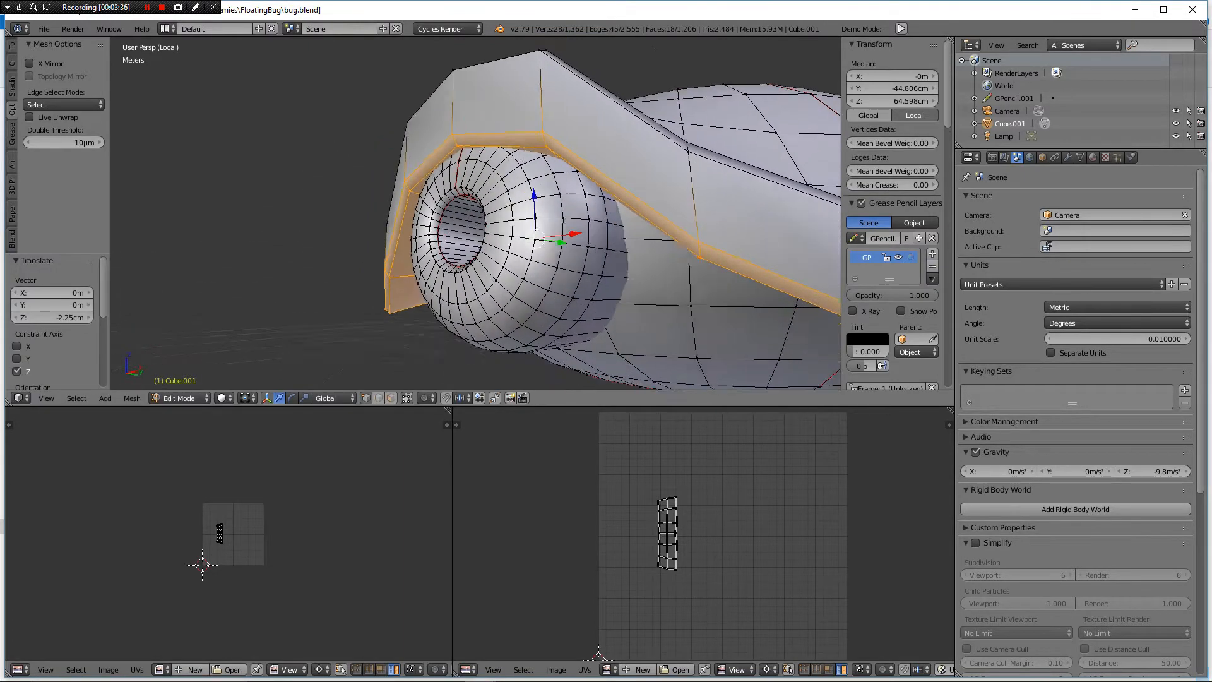
{"action": "scroll", "coordinate": [476, 212], "scroll_direction": "down", "scroll_amount": 6}
{"action": "key", "text": "ctrl+z"}
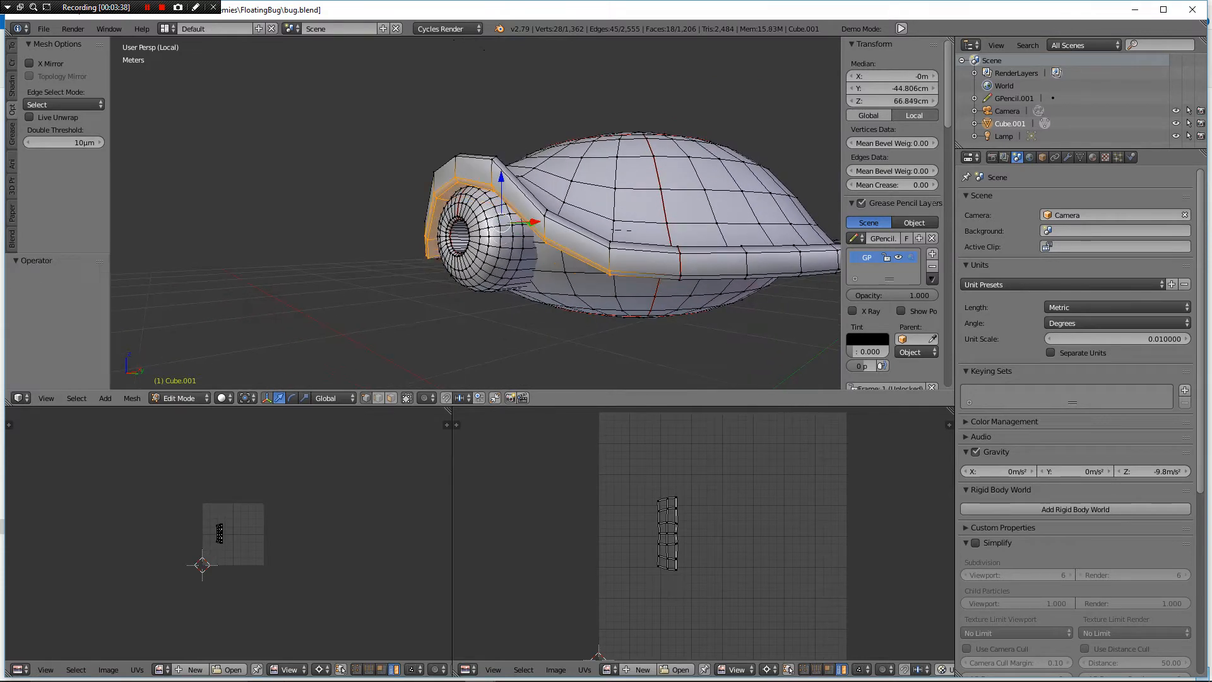
- Enable Connected proportional editing and lower the selected rim underside about 1.43 cm along Z with a proportional size of about 41
{"action": "left_click", "coordinate": [427, 398]}
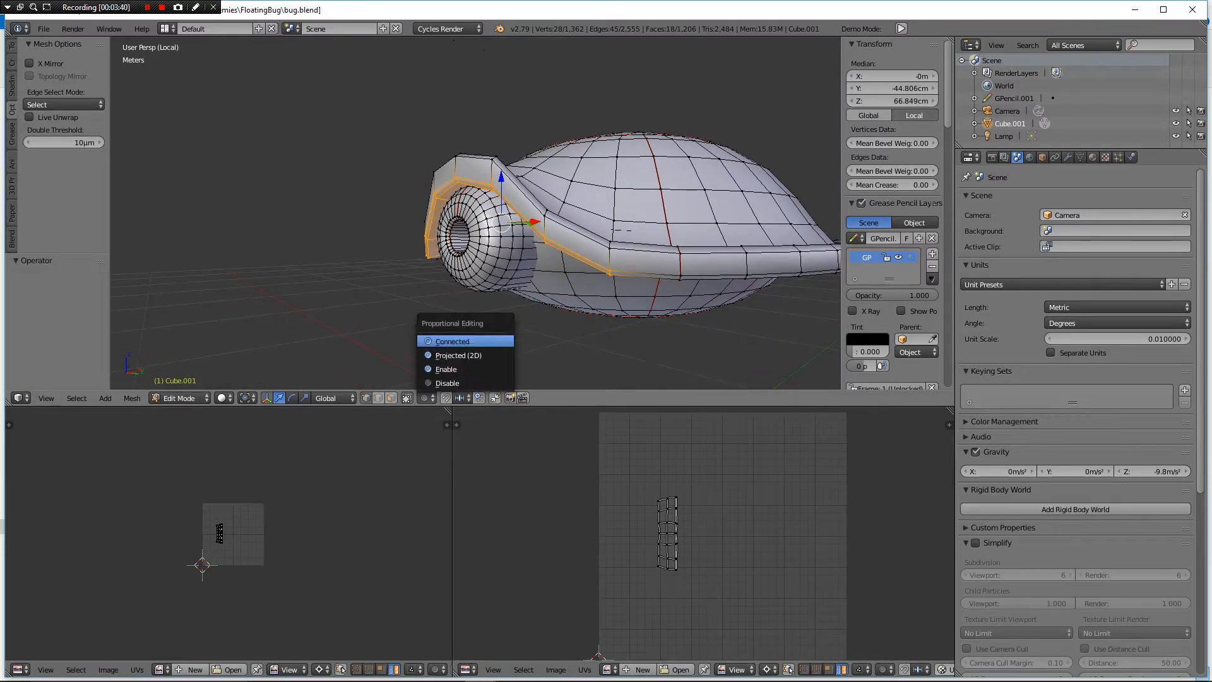
{"action": "left_click", "coordinate": [441, 341]}
{"action": "middle_click_drag", "start_coordinate": [518, 202], "coordinate": [497, 200]}
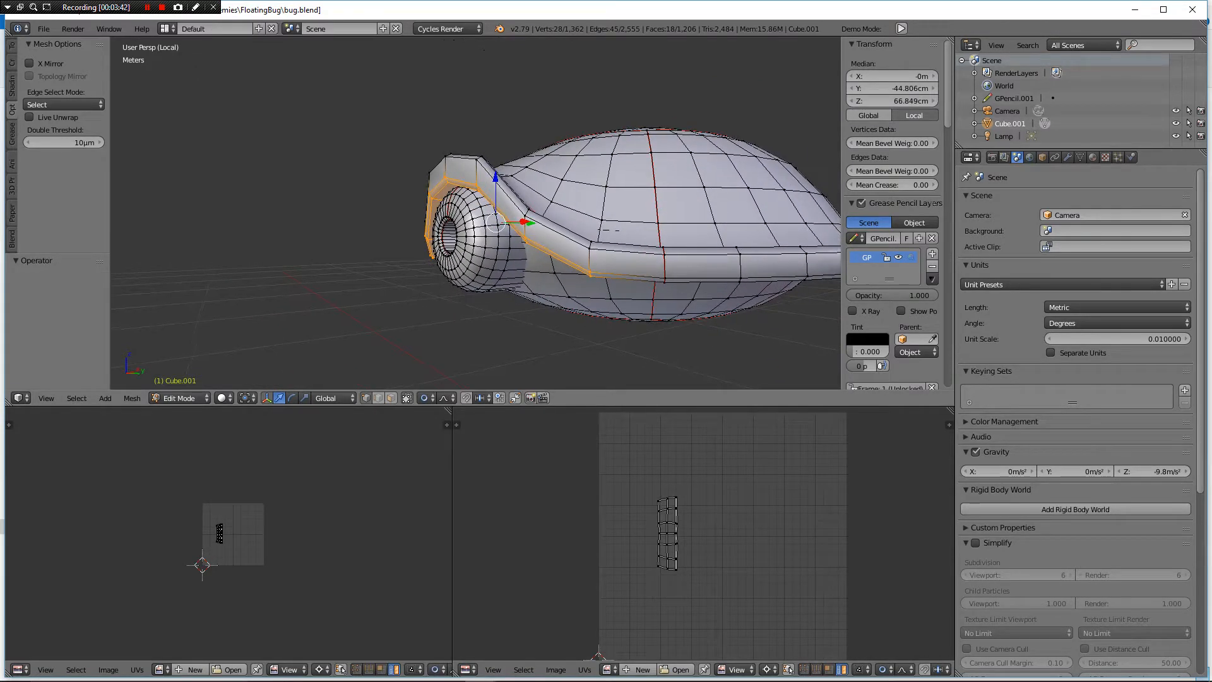
{"action": "mouse_move", "coordinate": [495, 179]}
{"action": "left_mouse_down"}
{"action": "mouse_move", "coordinate": [495, 214]}
{"action": "mouse_move", "coordinate": [495, 179]}
{"action": "left_mouse_up"}
{"action": "key", "text": "ctrl+z"}
{"action": "key", "text": "z"}
{"action": "scroll", "coordinate": [524, 252], "scroll_direction": "down", "scroll_amount": 3}
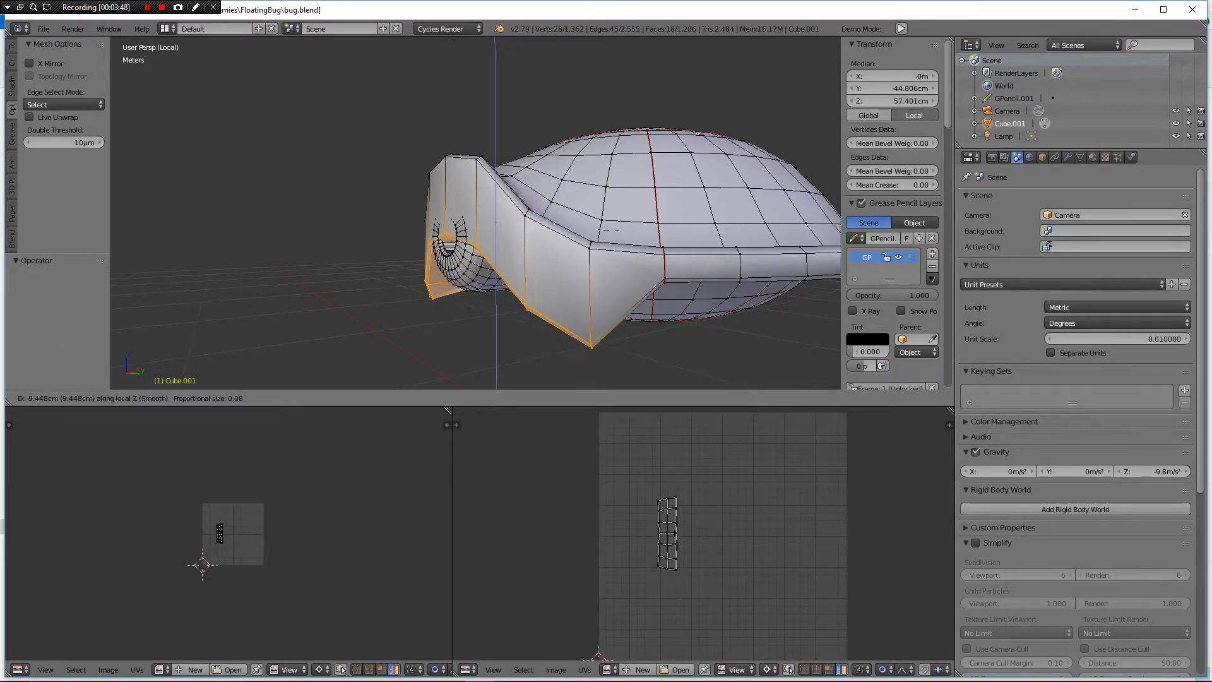
{"action": "scroll", "coordinate": [495, 221], "scroll_direction": "down", "scroll_amount": 20}
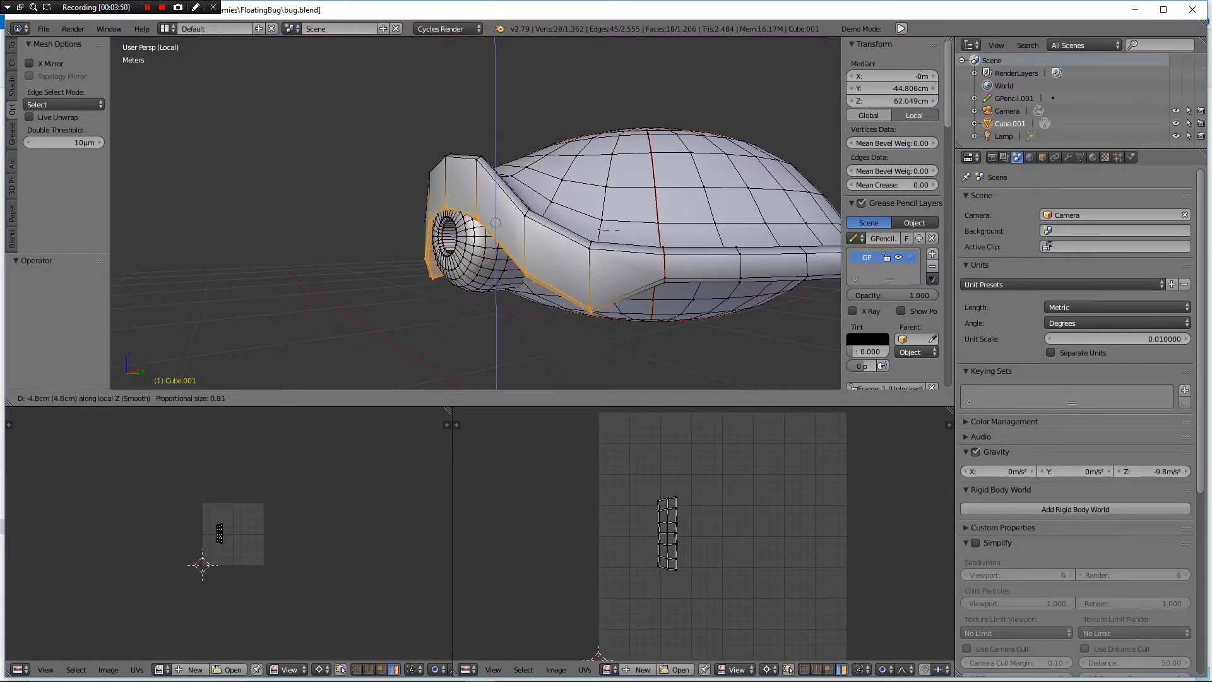
{"action": "scroll", "coordinate": [495, 221], "scroll_direction": "down", "scroll_amount": 4}
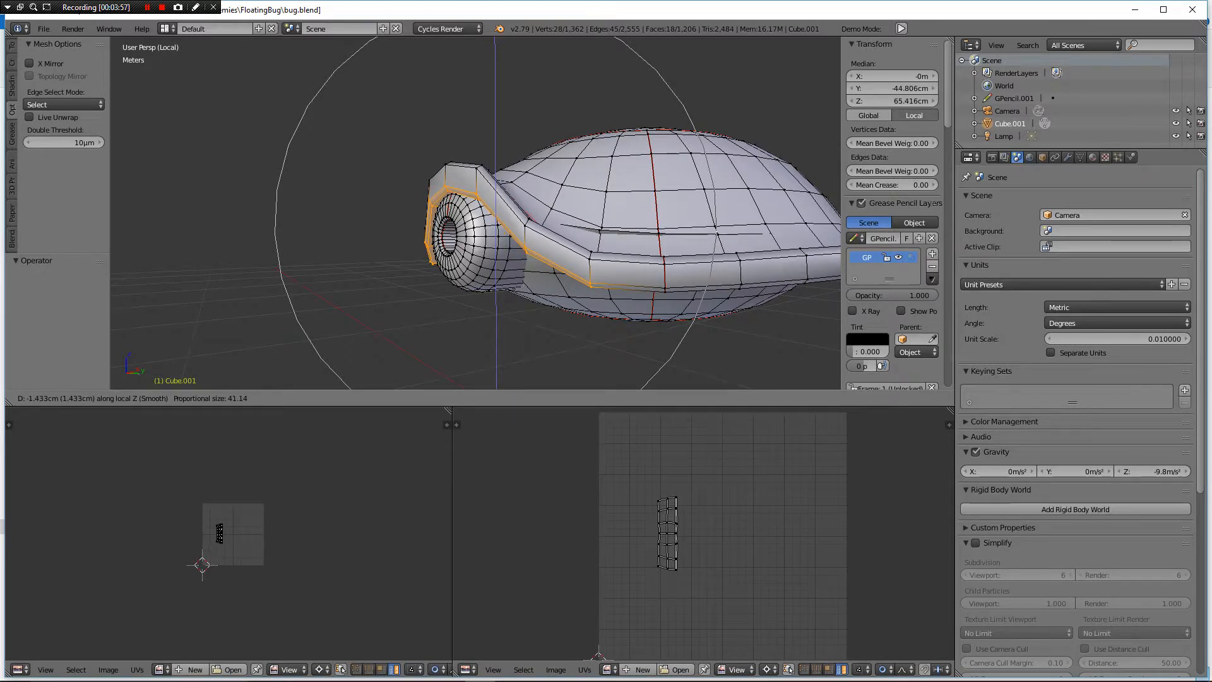
{"action": "left_click", "coordinate": [496, 221]}
{"action": "scroll", "coordinate": [495, 221], "scroll_direction": "down", "scroll_amount": 1}
{"action": "mouse_move", "coordinate": [496, 221]}
{"action": "middle_mouse_down"}
{"action": "mouse_move", "coordinate": [521, 222]}
{"action": "mouse_move", "coordinate": [461, 234]}
{"action": "mouse_move", "coordinate": [606, 221]}
{"action": "mouse_move", "coordinate": [492, 230]}
{"action": "middle_mouse_up"}
{"action": "scroll", "coordinate": [514, 224], "scroll_direction": "up", "scroll_amount": 3}
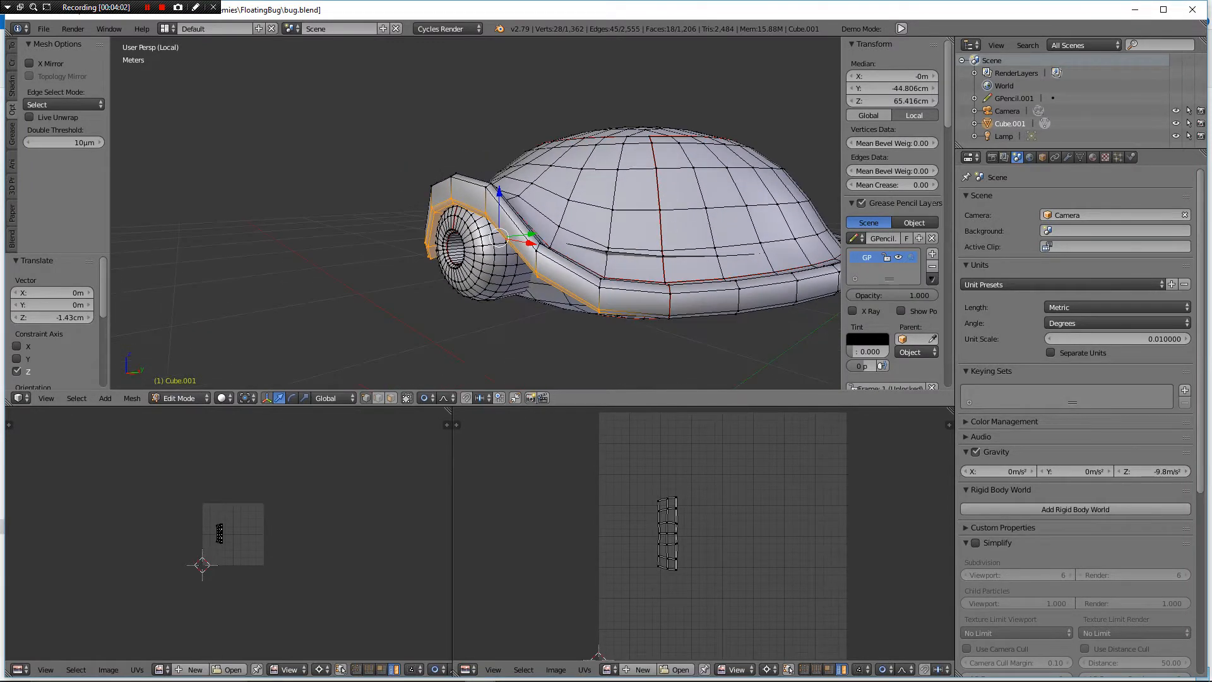
- Select one mirrored pair of vertices on the two sides of the shell near the thruster end and join them with an edge
{"action": "key", "text": "a"}
{"action": "right_click", "coordinate": [606, 249]}
{"action": "scroll", "coordinate": [606, 250], "scroll_direction": "down", "scroll_amount": 1}
{"action": "middle_click_drag", "start_coordinate": [606, 249], "coordinate": [794, 243]}
{"action": "right_click", "coordinate": [625, 248]}
{"action": "right_click", "coordinate": [462, 232], "text": "shift"}
{"action": "middle_click_drag", "start_coordinate": [462, 232], "coordinate": [388, 229]}
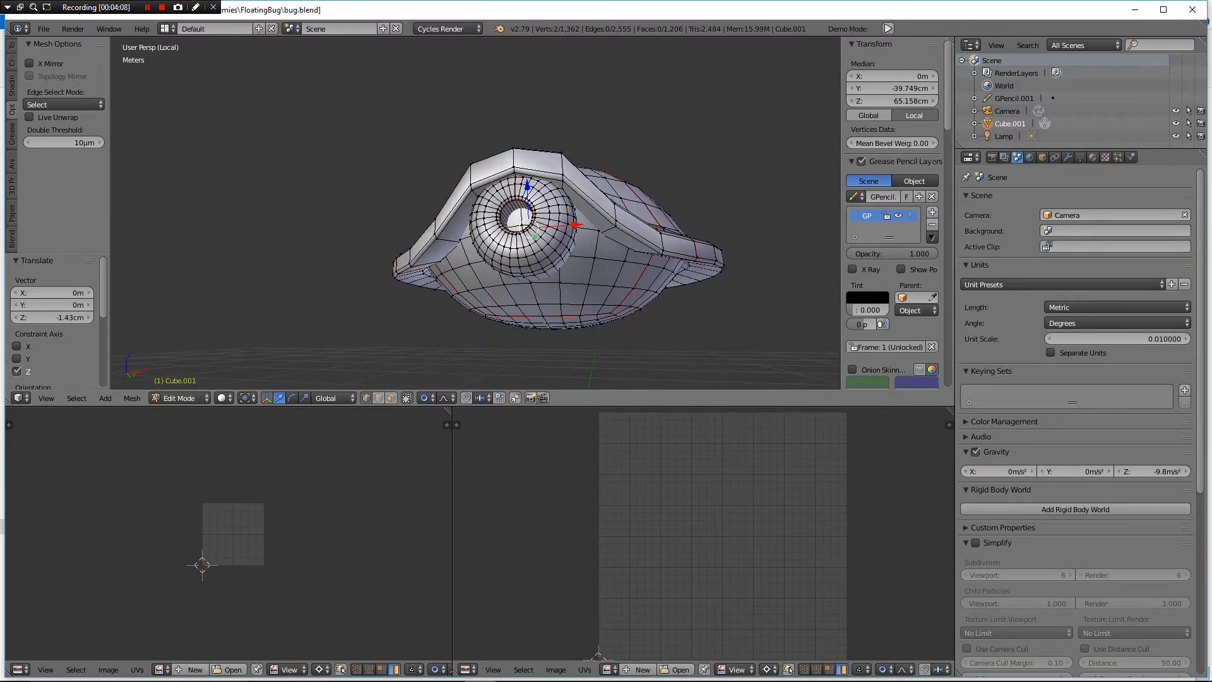
{"action": "key", "text": "f"}
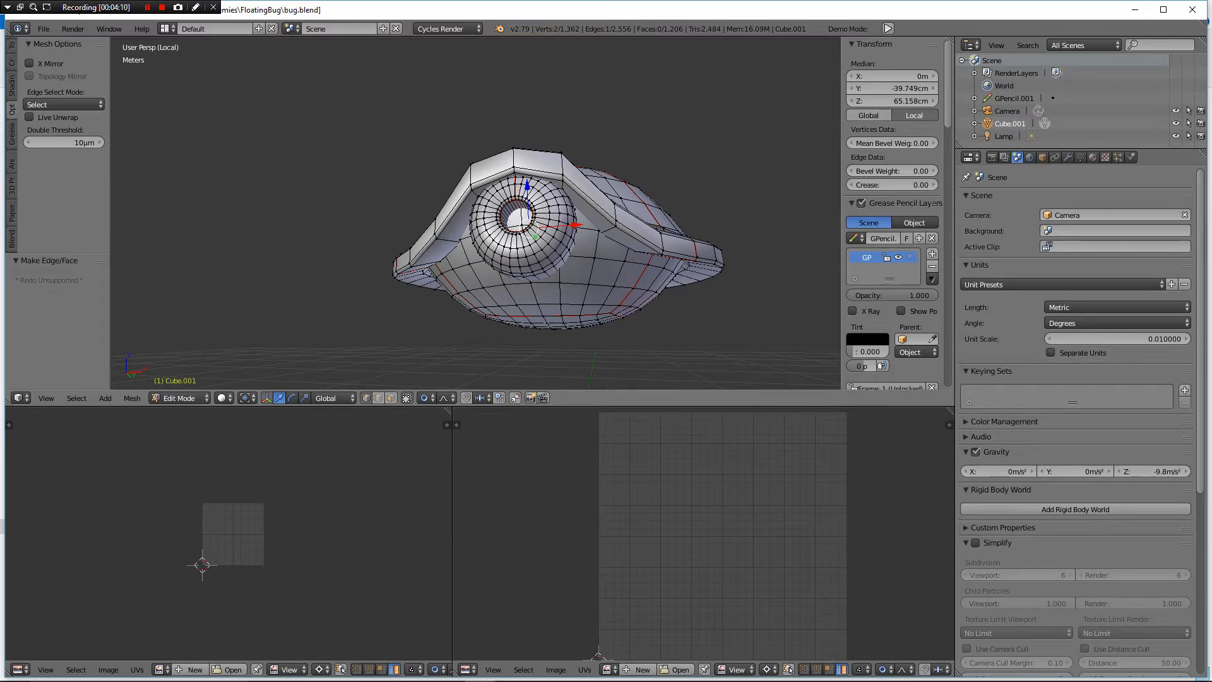
- Lower the joined vertex pair about 2.74 cm along Z with a proportional size of about 17.45
{"action": "key", "text": "g"}
{"action": "key", "text": "z"}
{"action": "scroll", "coordinate": [527, 214], "scroll_direction": "up", "scroll_amount": 9}
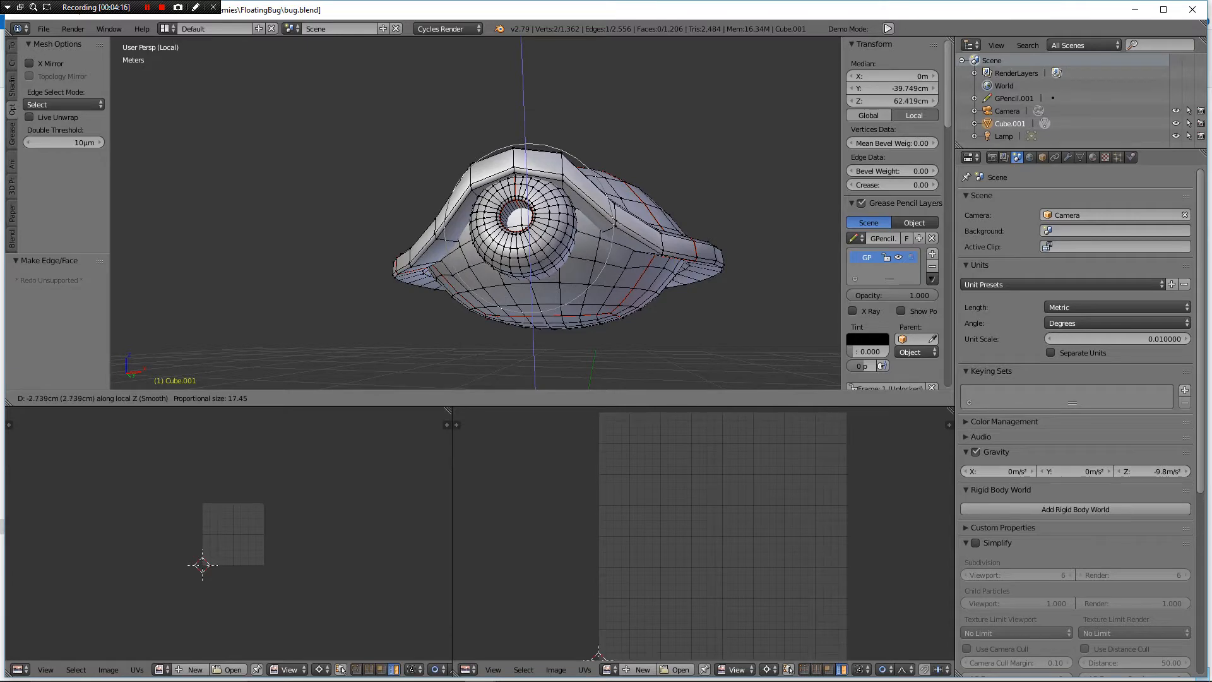
{"action": "left_click", "coordinate": [527, 218]}
{"action": "middle_click_drag", "start_coordinate": [528, 217], "coordinate": [411, 227]}
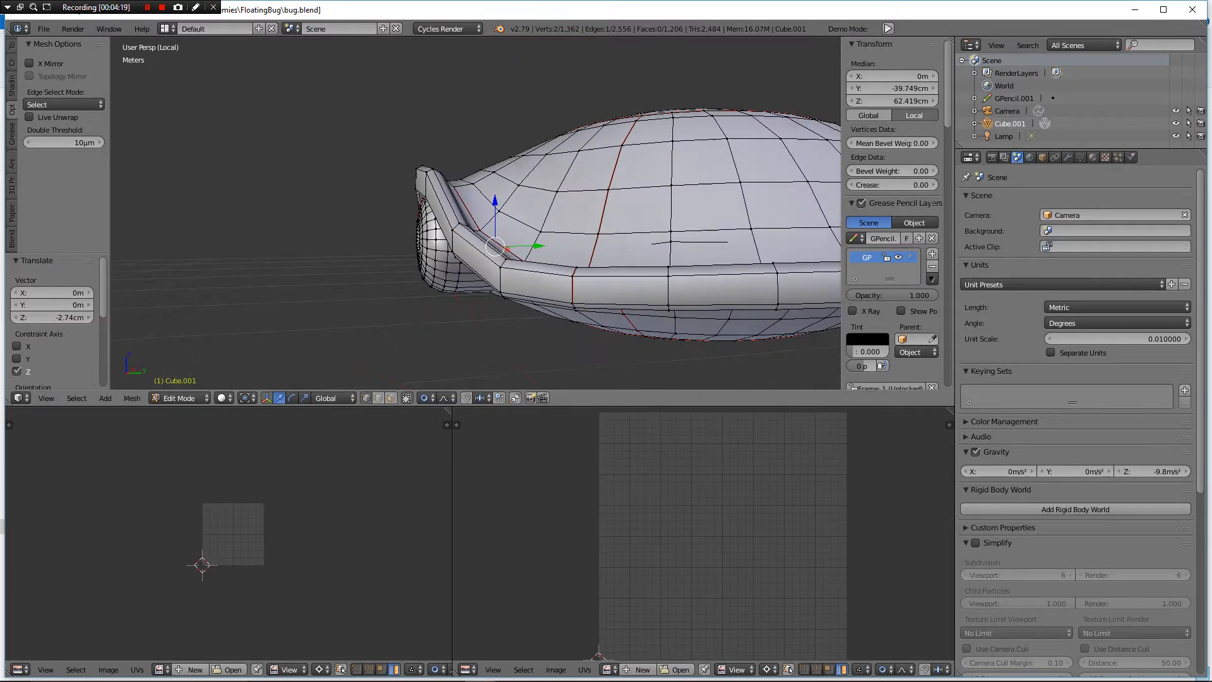
- Select the mirrored pair of shell side vertices further along the body and lower them about 1.85 cm along Z
{"action": "right_click", "coordinate": [671, 241]}
{"action": "middle_click_drag", "start_coordinate": [671, 242], "coordinate": [876, 268]}
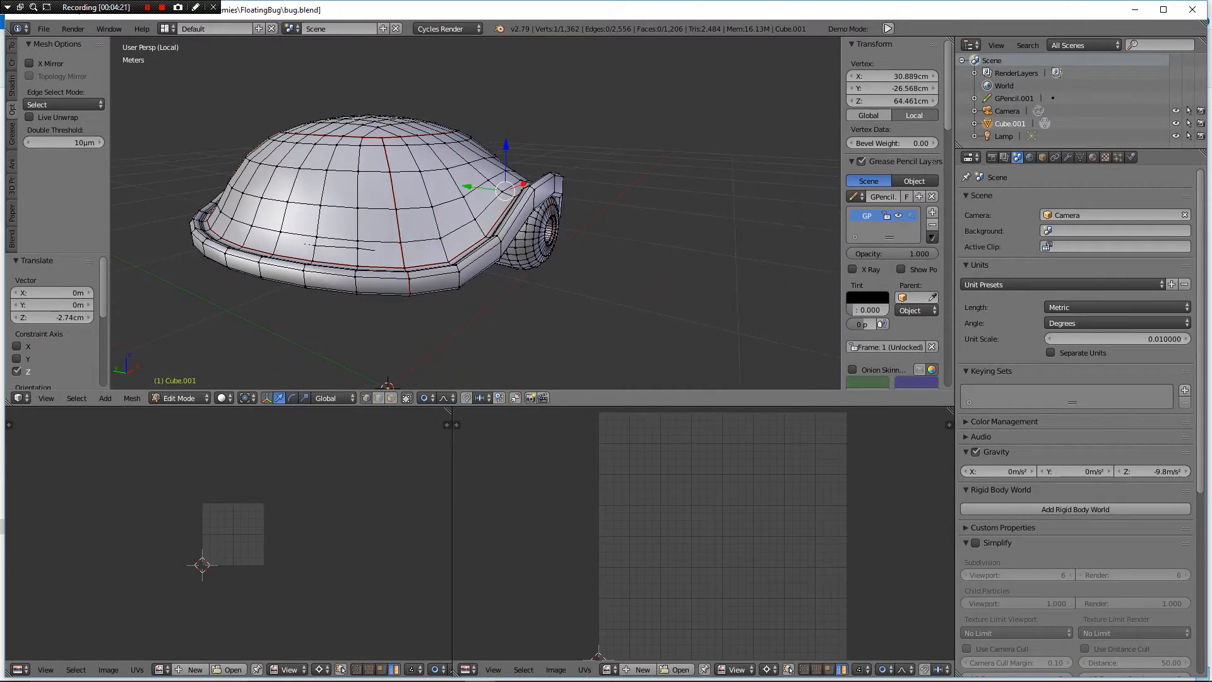
{"action": "right_click", "coordinate": [358, 248], "text": "shift"}
{"action": "middle_click_drag", "start_coordinate": [358, 248], "coordinate": [361, 242]}
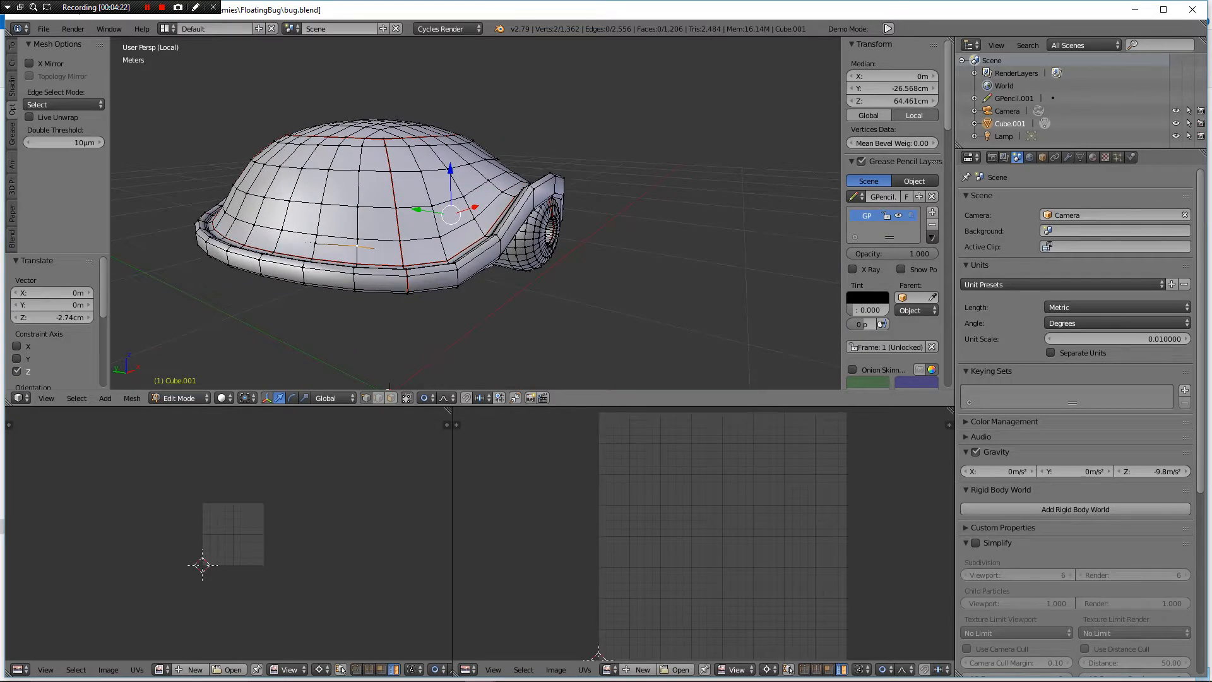
{"action": "key", "text": "g"}
{"action": "key", "text": "z"}
{"action": "left_click", "coordinate": [389, 393]}
{"action": "middle_click_drag", "start_coordinate": [389, 393], "coordinate": [308, 350]}
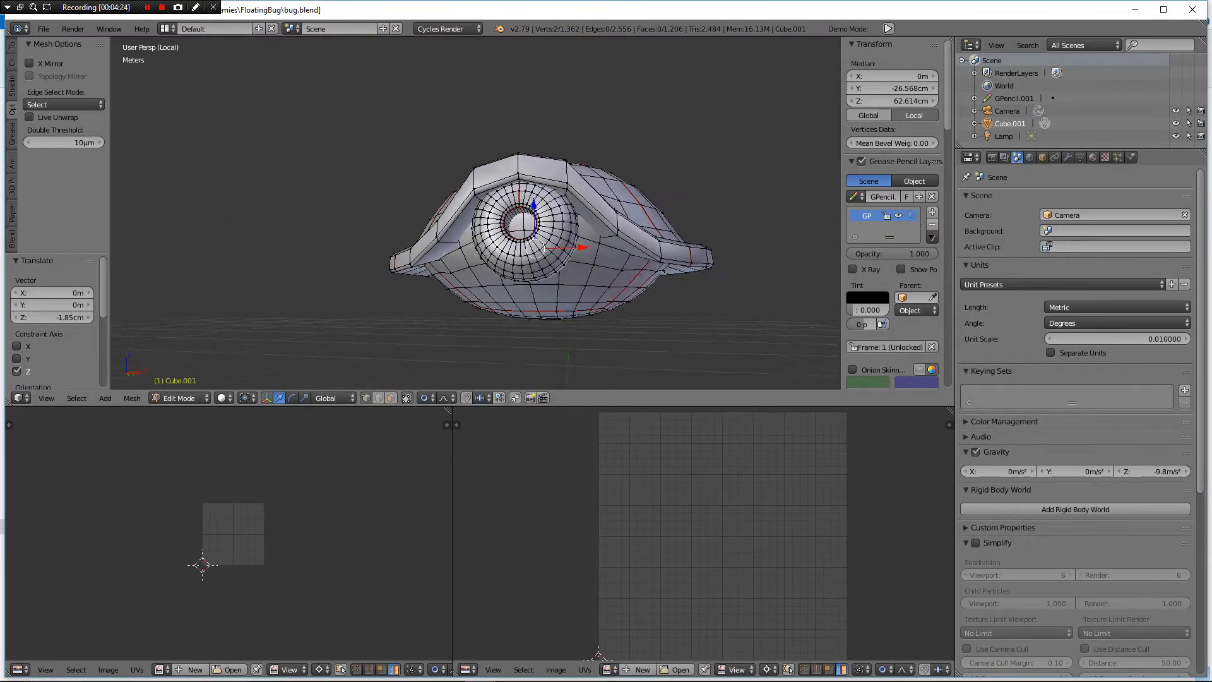
- Compare the bug model's face and shell from several angles with the sketches in Robot_flyer.jpg in Photos
{"action": "middle_click_drag", "start_coordinate": [662, 265], "coordinate": [198, 190]}
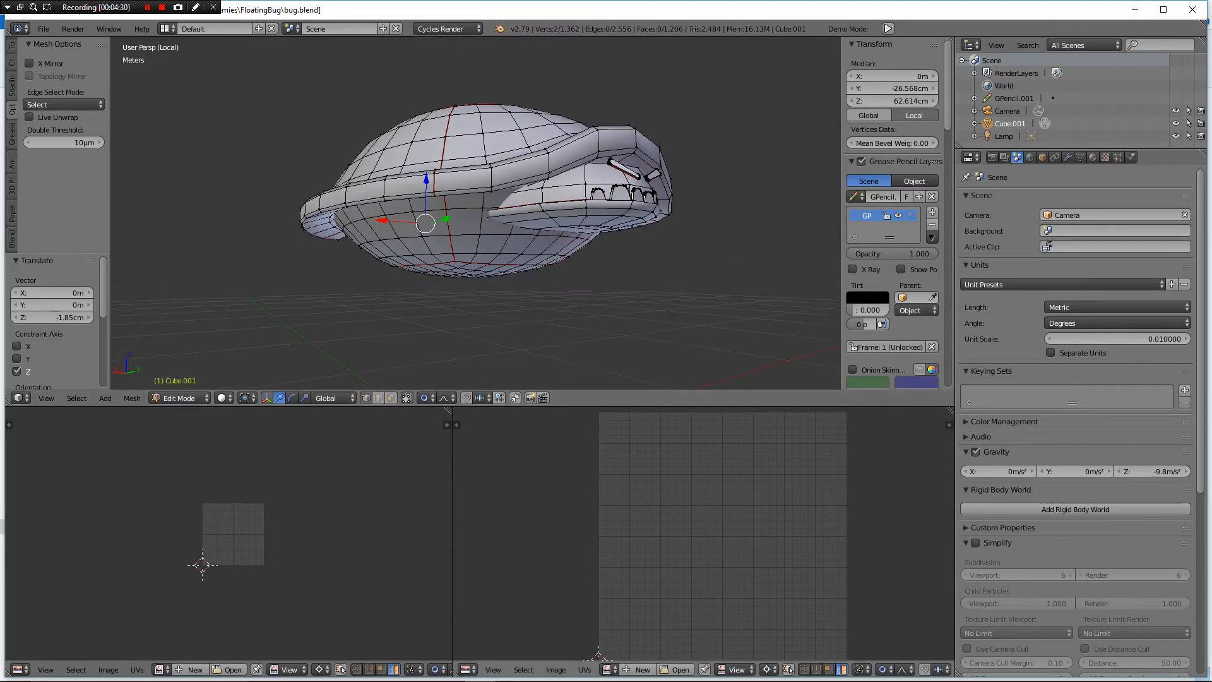
{"action": "mouse_move", "coordinate": [468, 678]}
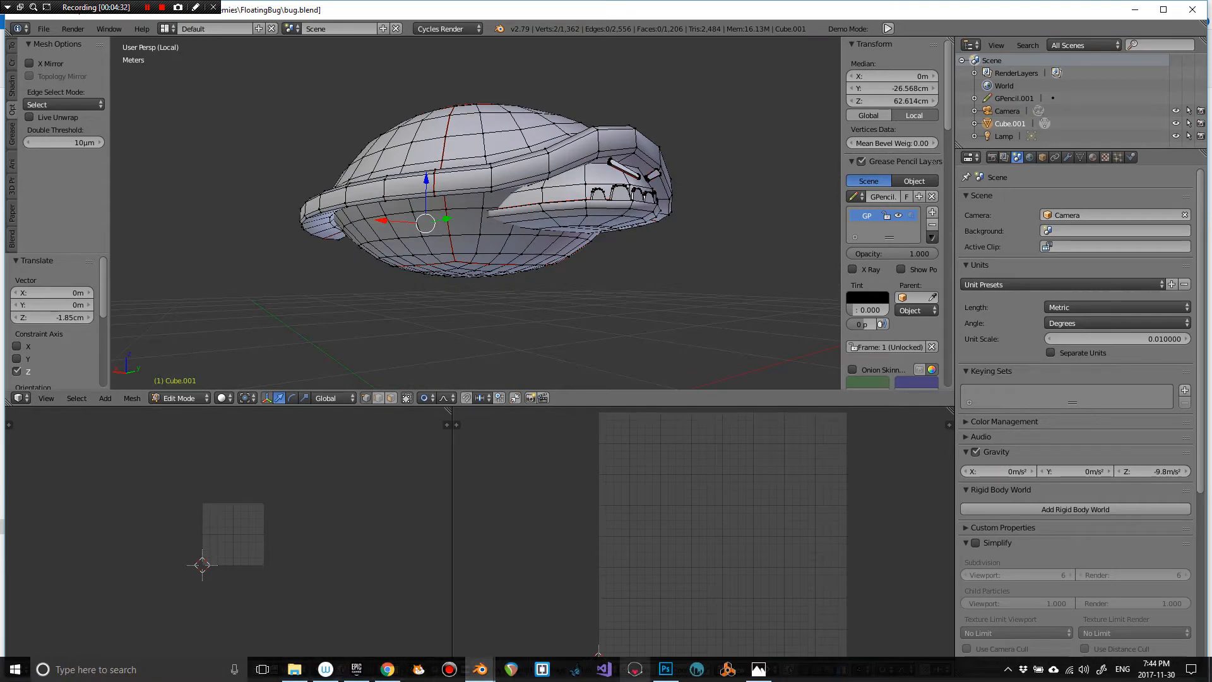
{"action": "left_click", "coordinate": [758, 669]}
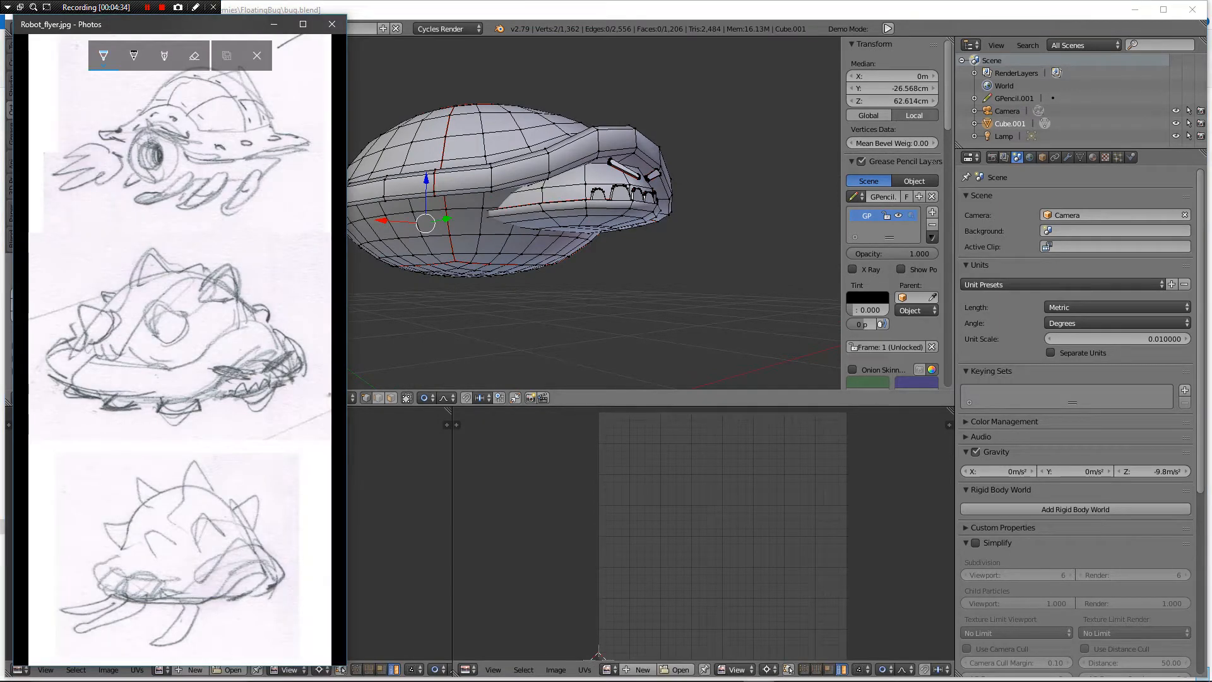
{"action": "left_click", "coordinate": [688, 223]}
{"action": "middle_click_drag", "start_coordinate": [687, 224], "coordinate": [632, 252]}
{"action": "scroll", "coordinate": [593, 259], "scroll_direction": "down", "scroll_amount": 3}
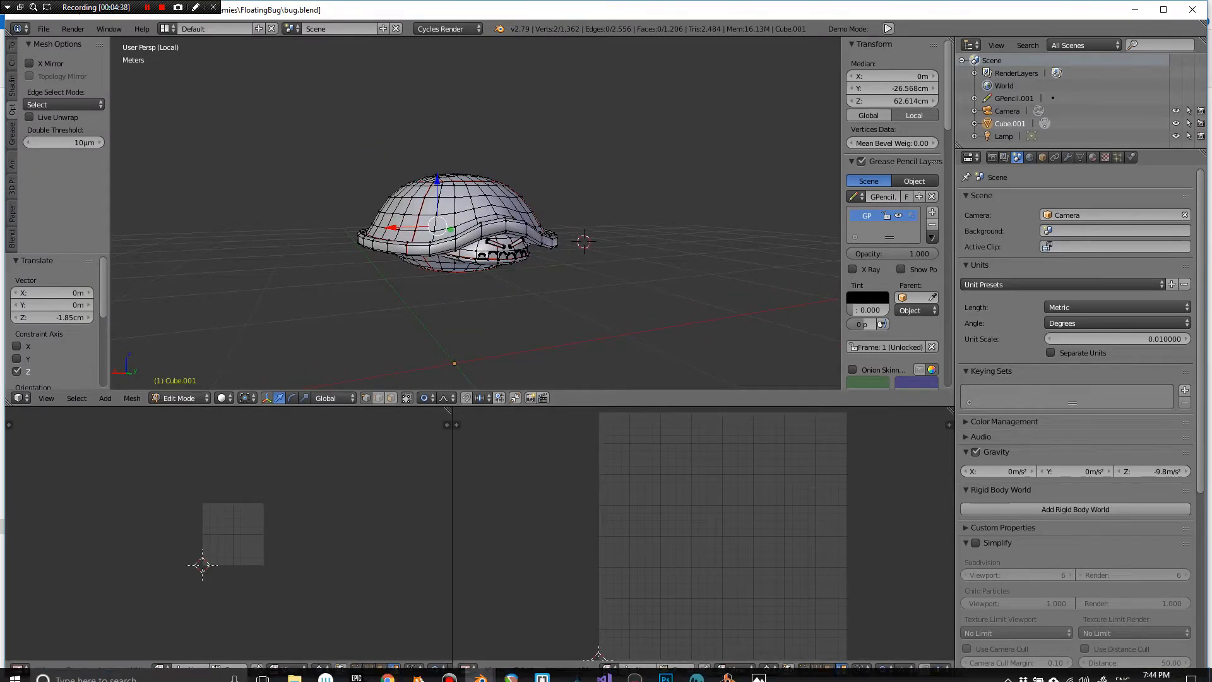
{"action": "left_click", "coordinate": [758, 669]}
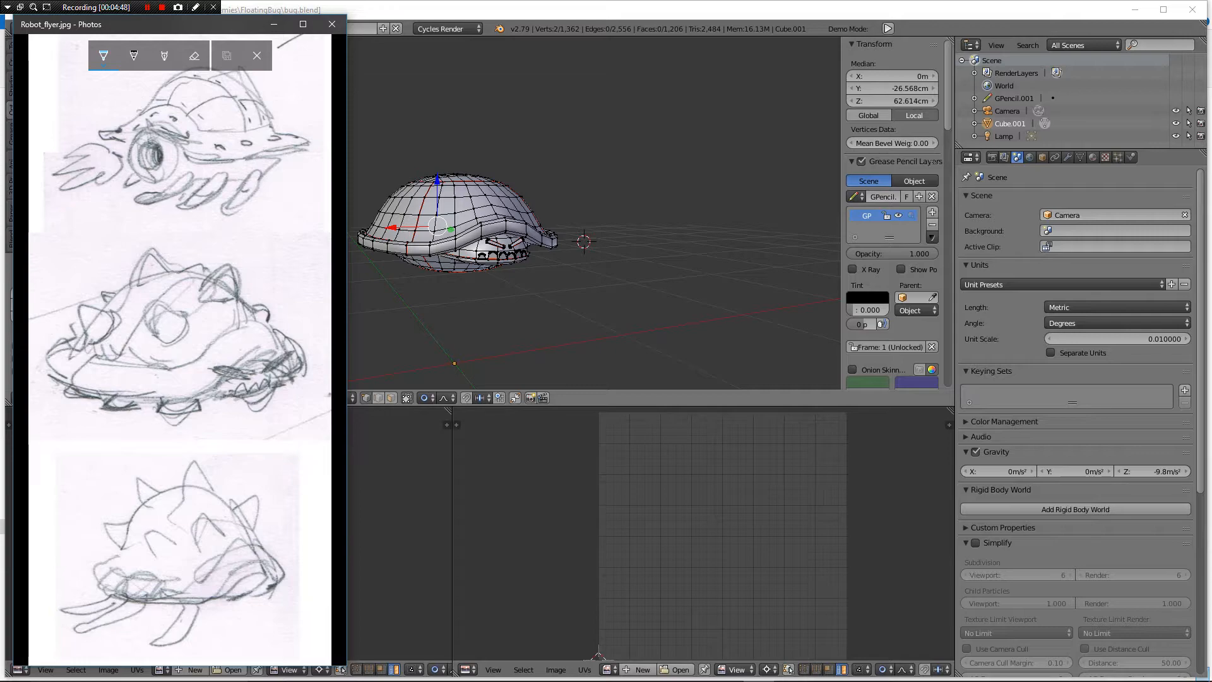
{"action": "left_click", "coordinate": [527, 321]}
- Select the edge loops bounding the shell's lowest face band just above the rim, and disable proportional editing
{"action": "middle_click_drag", "start_coordinate": [527, 321], "coordinate": [822, 282]}
{"action": "scroll", "coordinate": [758, 360], "scroll_direction": "up", "scroll_amount": 5}
{"action": "right_click", "coordinate": [568, 273], "text": "alt"}
{"action": "right_click", "coordinate": [564, 264], "text": "alt+shift"}
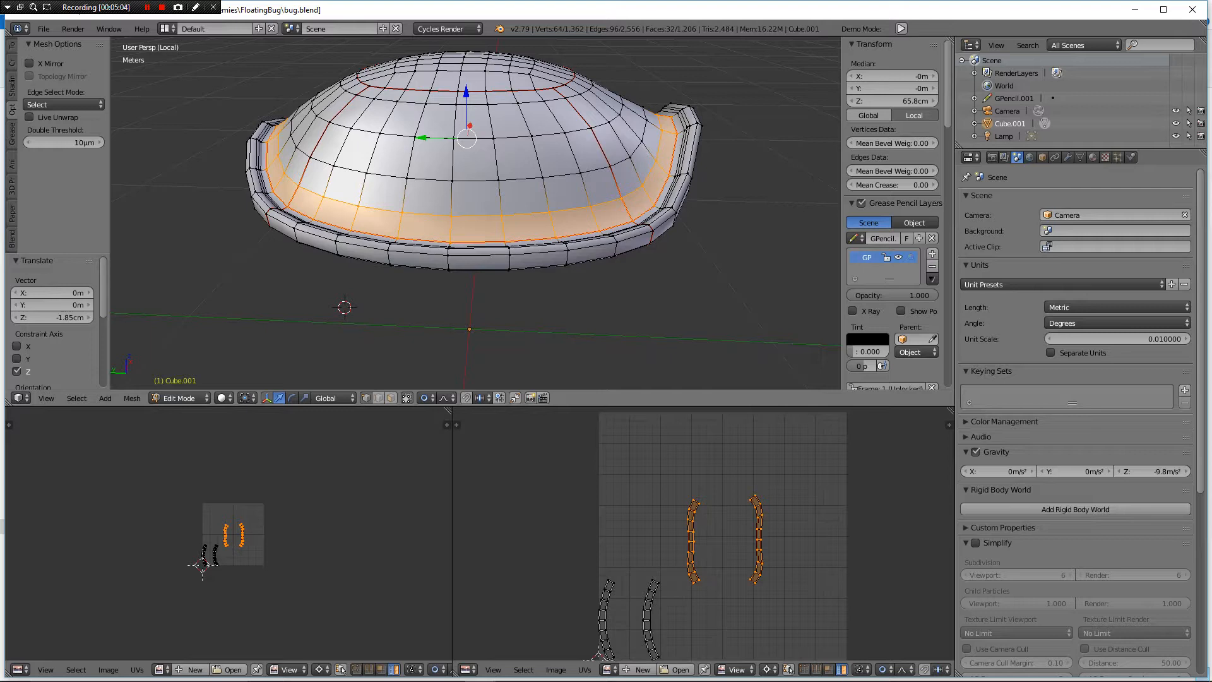
{"action": "left_click", "coordinate": [427, 398]}
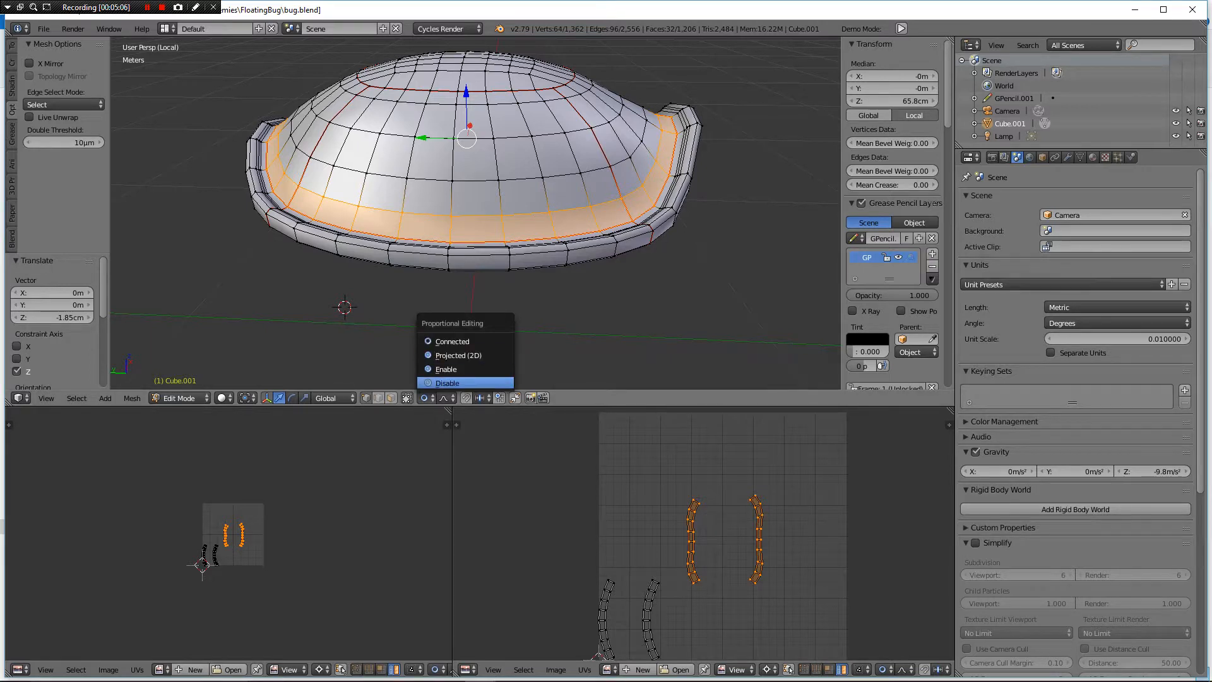
{"action": "left_click", "coordinate": [447, 384]}
- Try scaling the selected lower shell band inward to about 0.93 in X and Y with Z locked
{"action": "middle_click_drag", "start_coordinate": [668, 270], "coordinate": [662, 281]}
{"action": "key", "text": "s"}
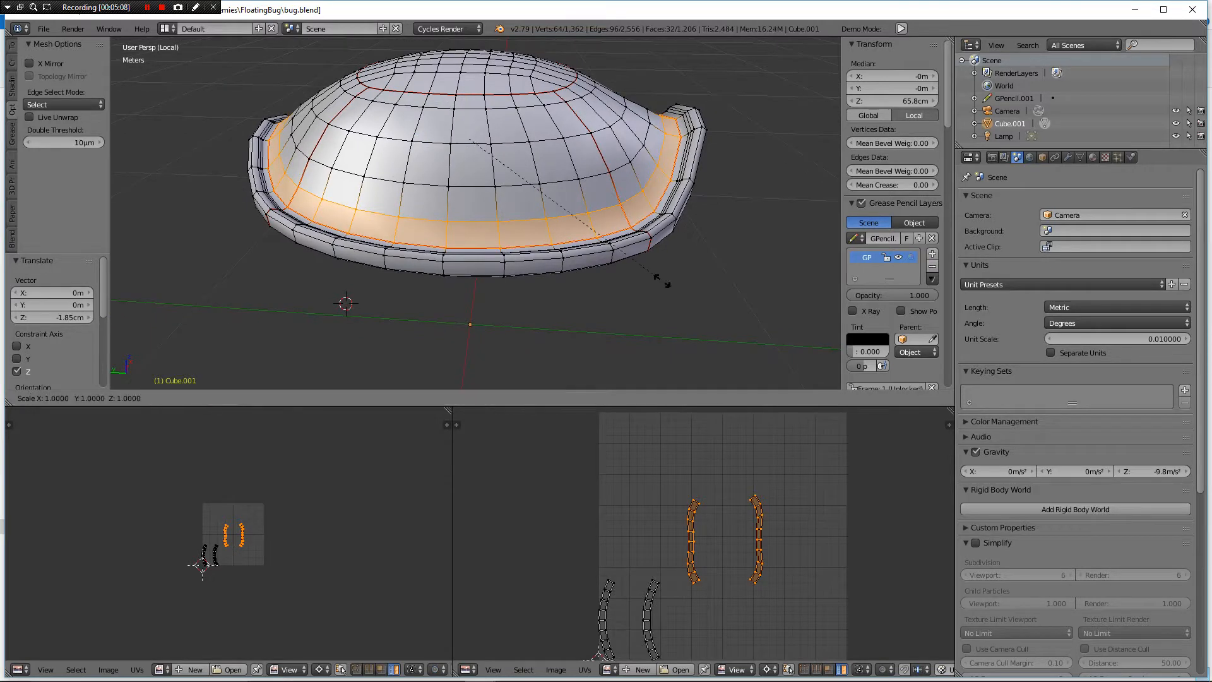
{"action": "key", "text": "shift+z"}
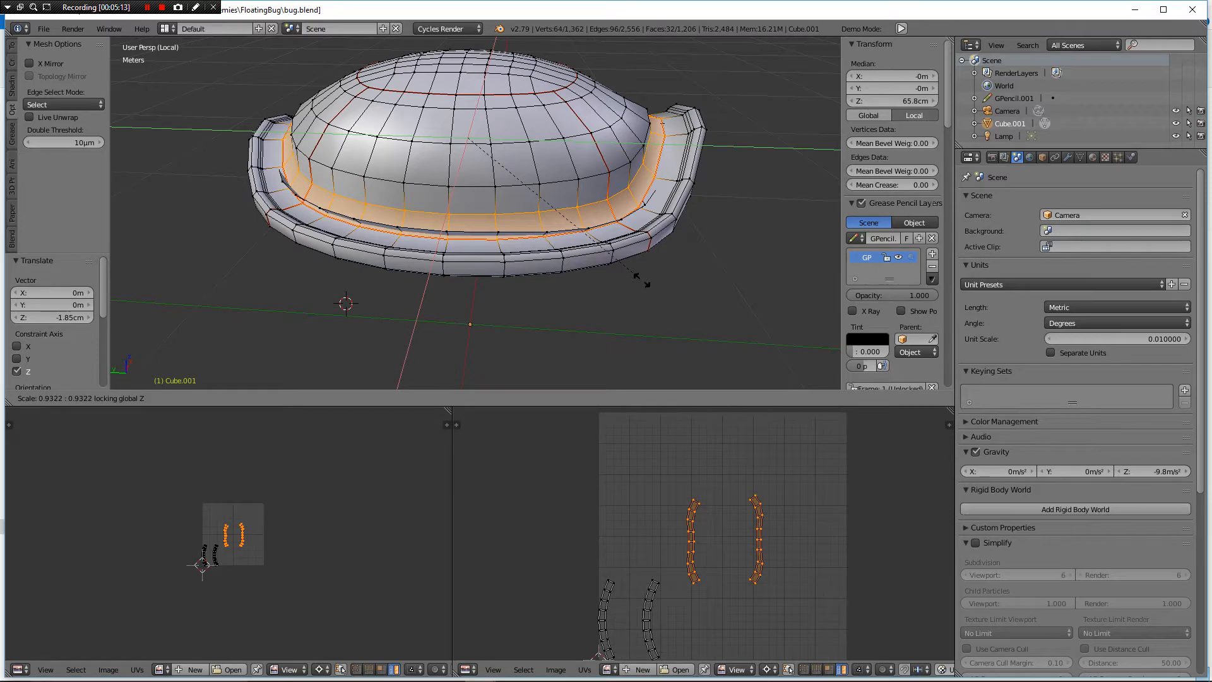
{"action": "right_click", "coordinate": [642, 280]}
{"action": "middle_click_drag", "start_coordinate": [642, 279], "coordinate": [662, 334]}
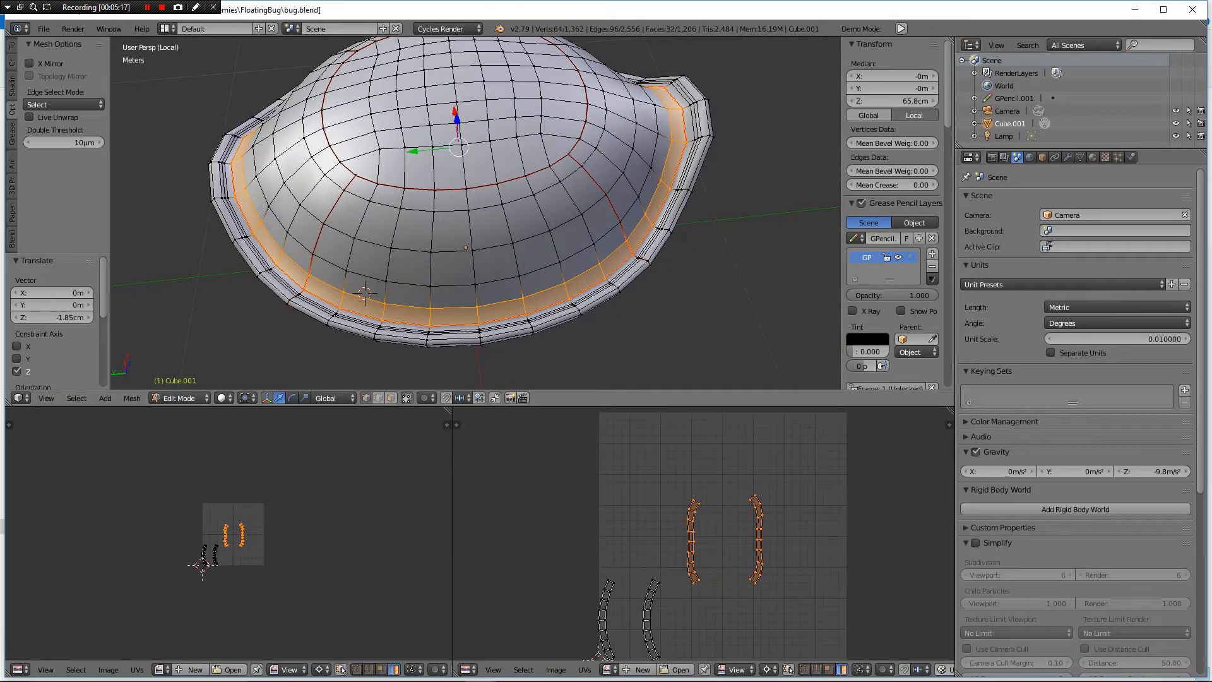
- Switch to face selection mode and select the shell's whole top cap as linked faces delimited by seam
{"action": "key", "text": "ctrl+Tab"}
{"action": "key", "text": "Down"}
{"action": "key", "text": "Return"}
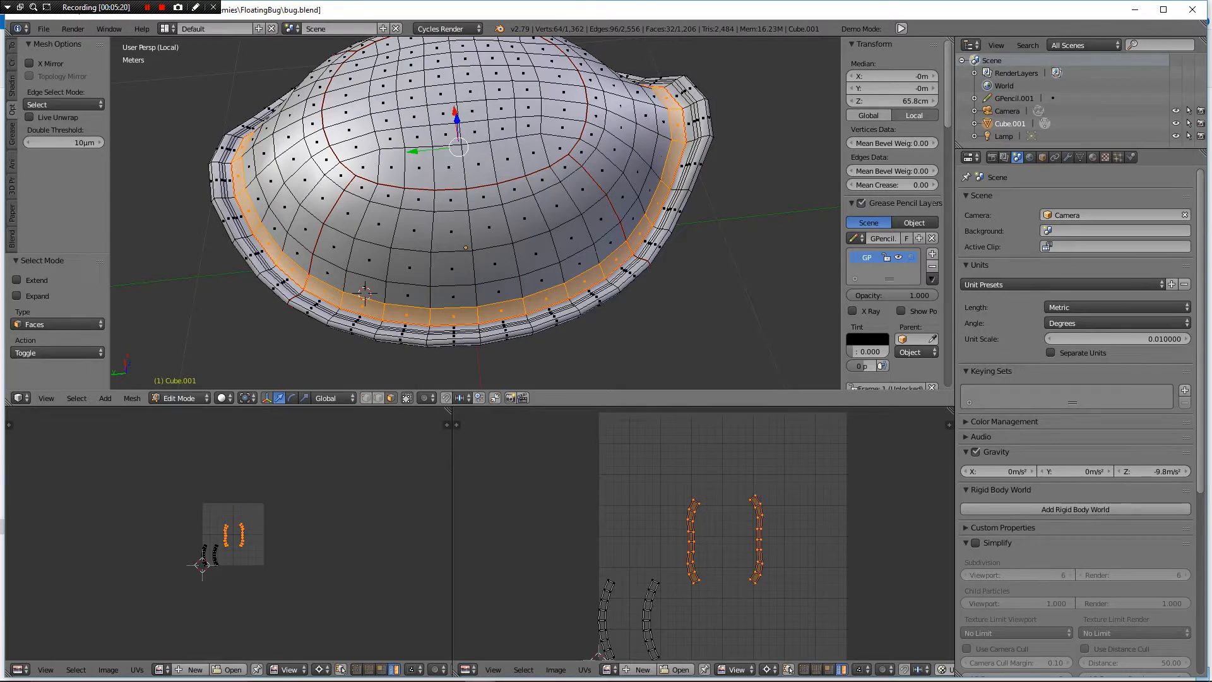
{"action": "right_click", "coordinate": [534, 152]}
{"action": "middle_click_drag", "start_coordinate": [534, 151], "coordinate": [577, 172]}
{"action": "key", "text": "ctrl+l"}
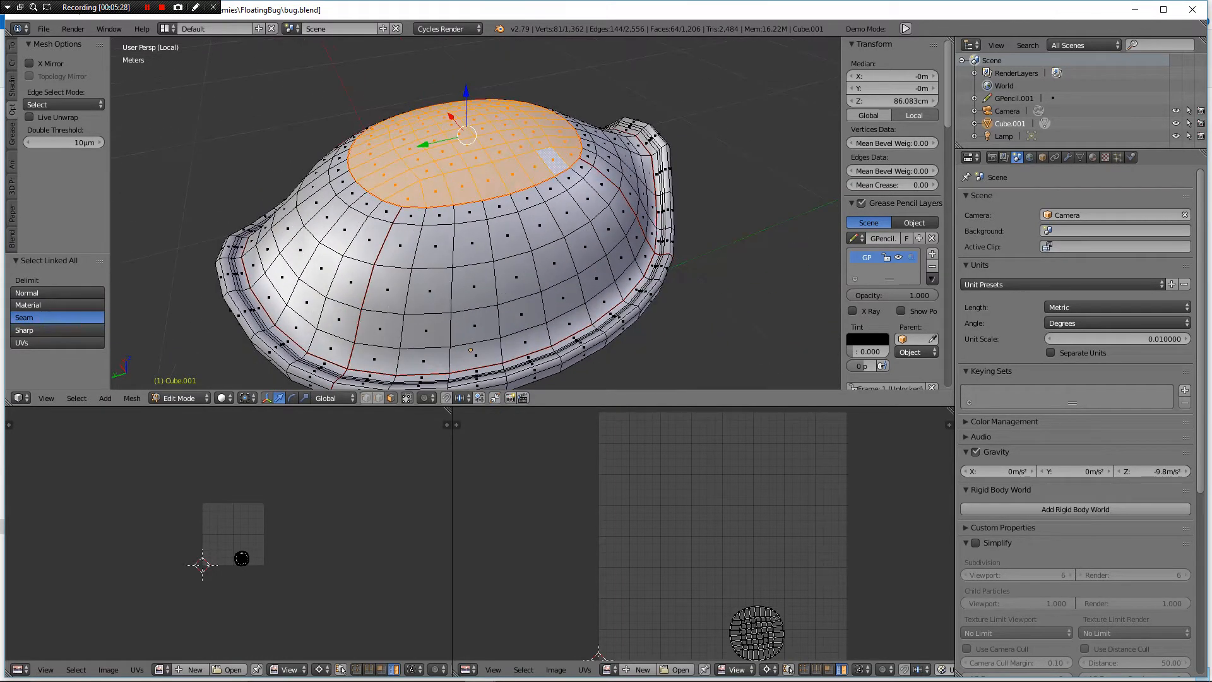
- Grow the face selection from the top cap down the shell, leaving only the lowest face row above the rim unselected
{"action": "key", "text": "ctrl+KP_Add"}
{"action": "key", "text": "ctrl+KP_Add"}
{"action": "key", "text": "ctrl+KP_Add"}
{"action": "key", "text": "ctrl+KP_Add"}
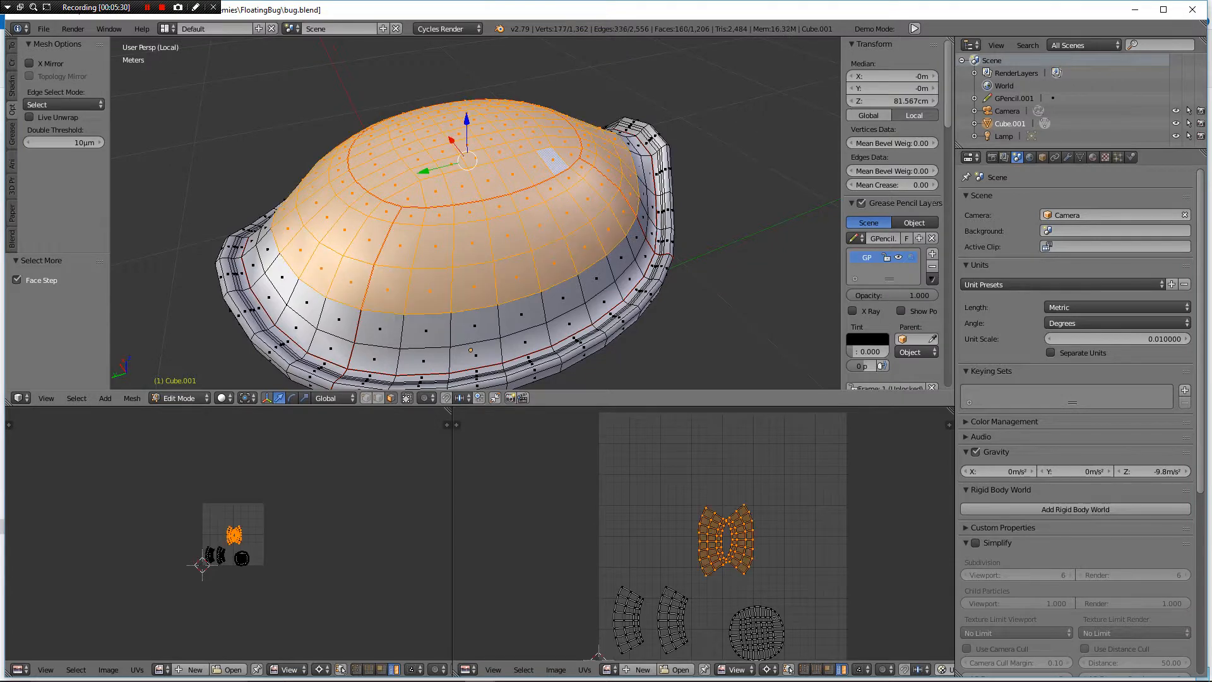
{"action": "key", "text": "ctrl+KP_Add"}
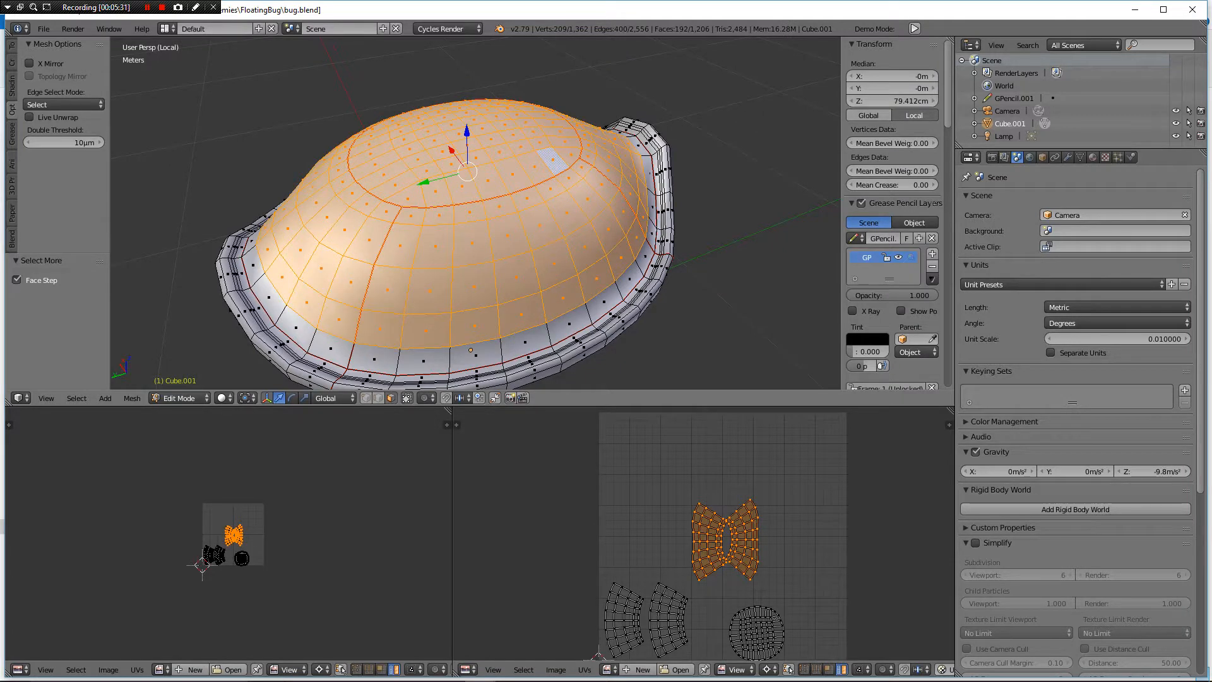
{"action": "middle_click_drag", "start_coordinate": [479, 221], "coordinate": [449, 165]}
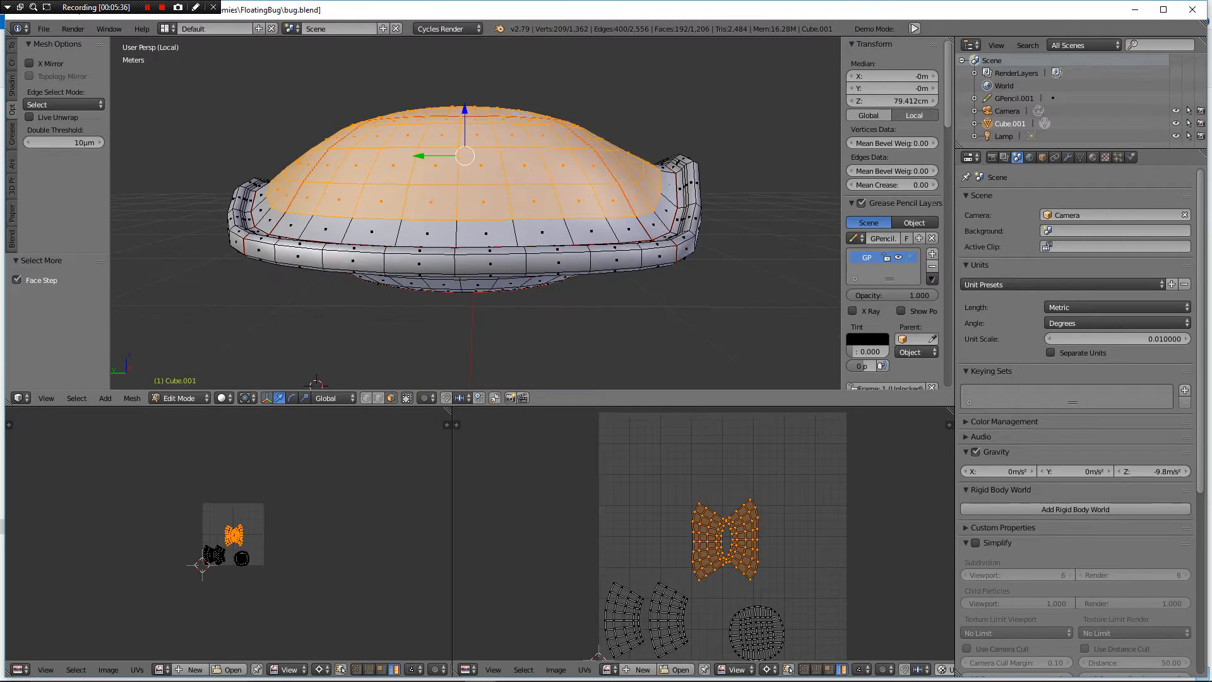
{"action": "key", "text": "s"}
{"action": "key", "text": "shift+z"}
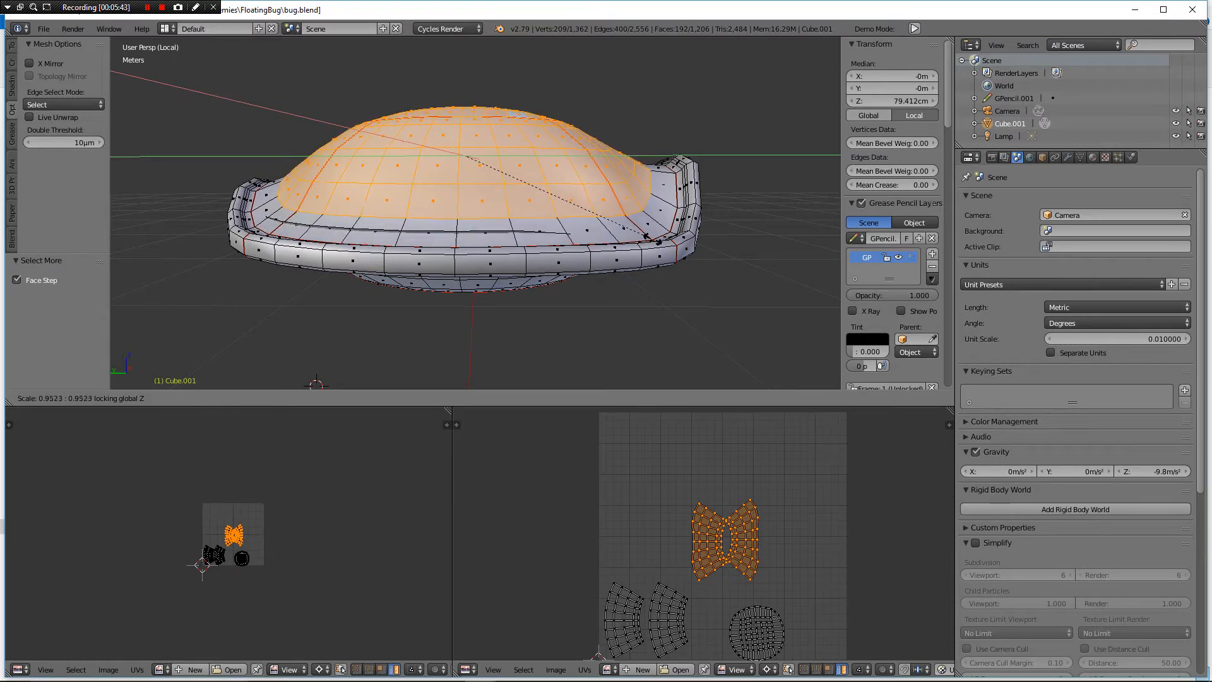
{"action": "left_click", "coordinate": [659, 242]}
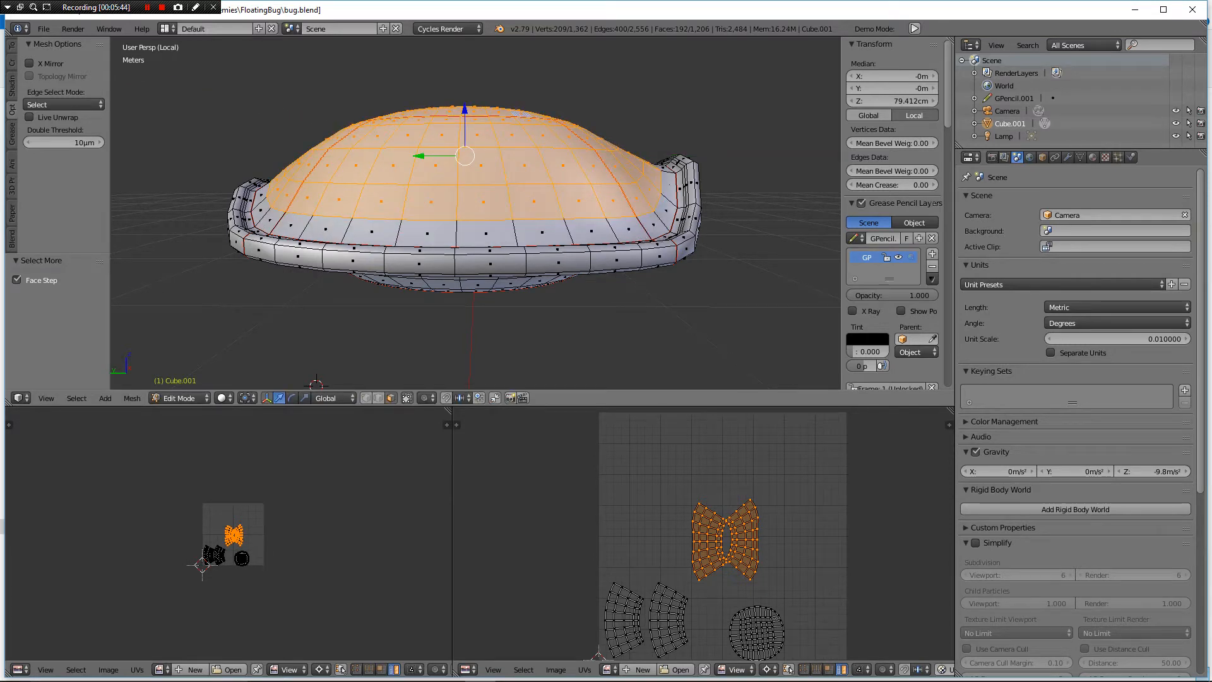
- Enable connected proportional editing and scale the selected shell faces to about 0.79 in X and Y at a proportional size of 11.92
{"action": "left_click", "coordinate": [426, 397]}
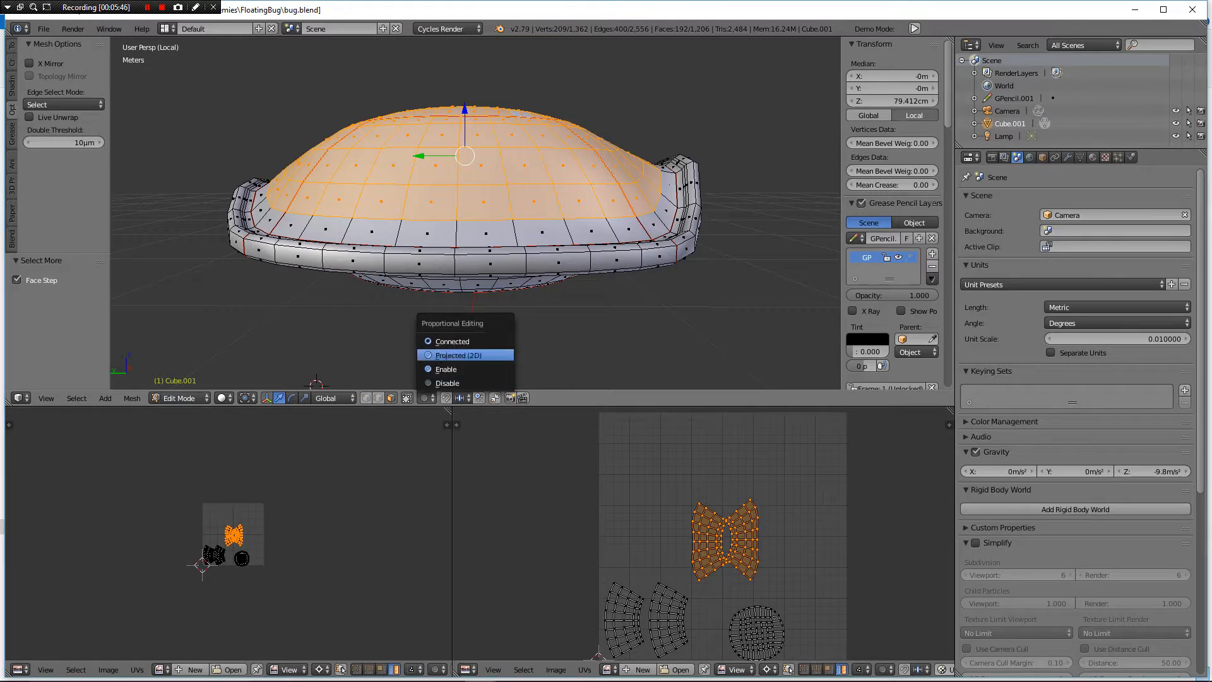
{"action": "left_click", "coordinate": [445, 341]}
{"action": "key", "text": "s"}
{"action": "key", "text": "shift+z"}
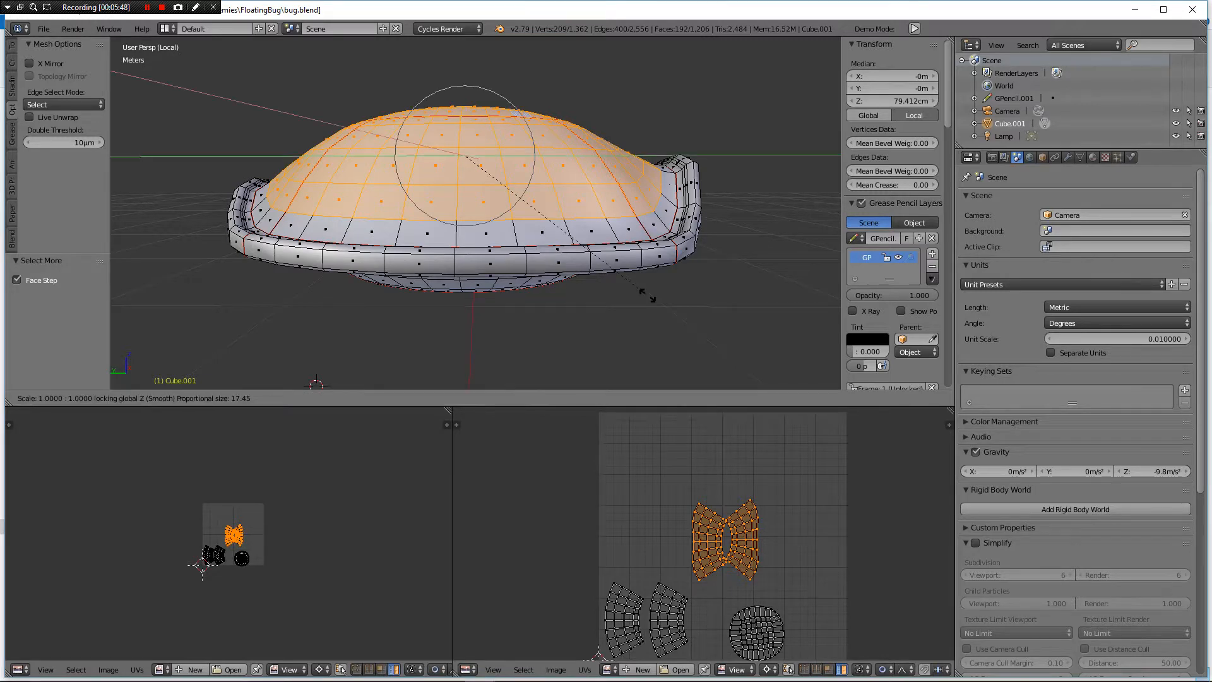
{"action": "scroll", "coordinate": [622, 290], "scroll_direction": "up", "scroll_amount": 4}
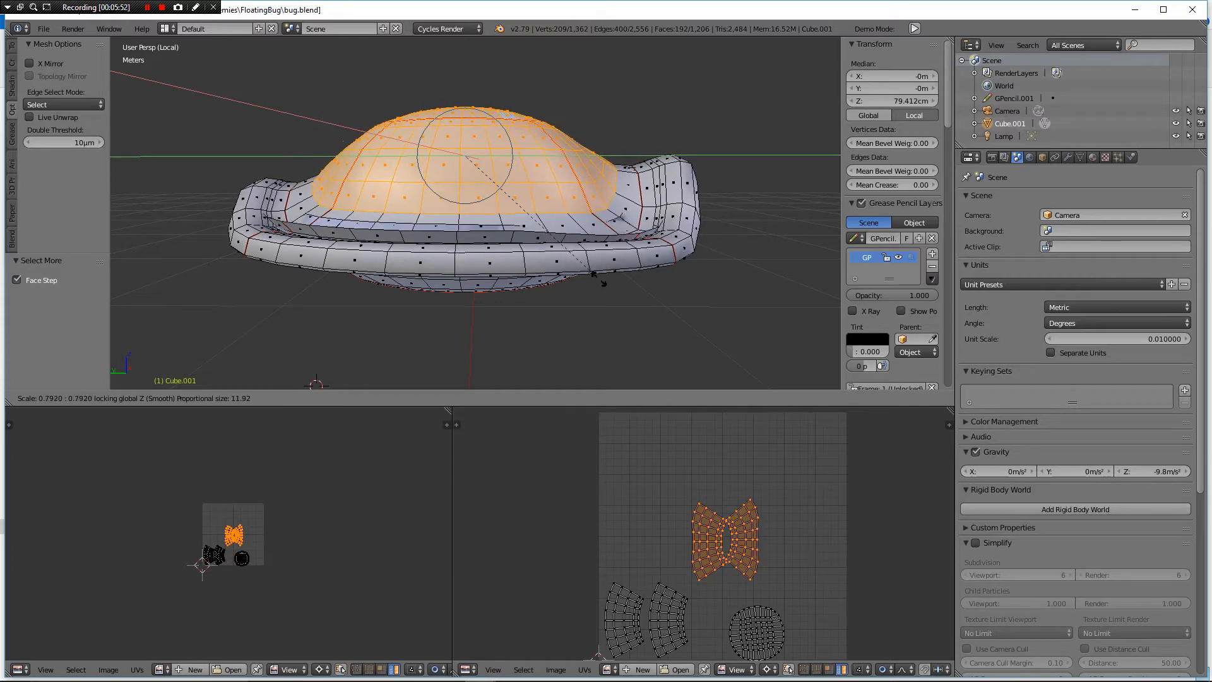
{"action": "left_click", "coordinate": [596, 275]}
- Flatten the selected shell faces by scaling them to about 0.825 along Z
{"action": "middle_click_drag", "start_coordinate": [595, 276], "coordinate": [712, 289]}
{"action": "key", "text": "s"}
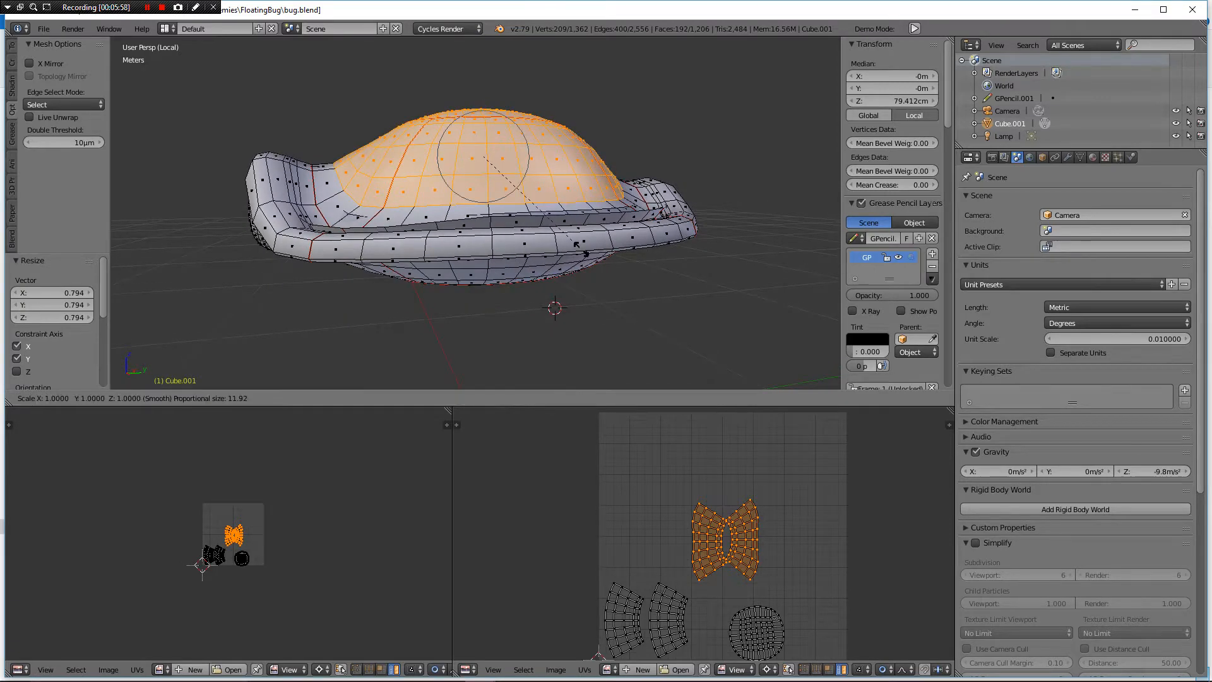
{"action": "key", "text": "z"}
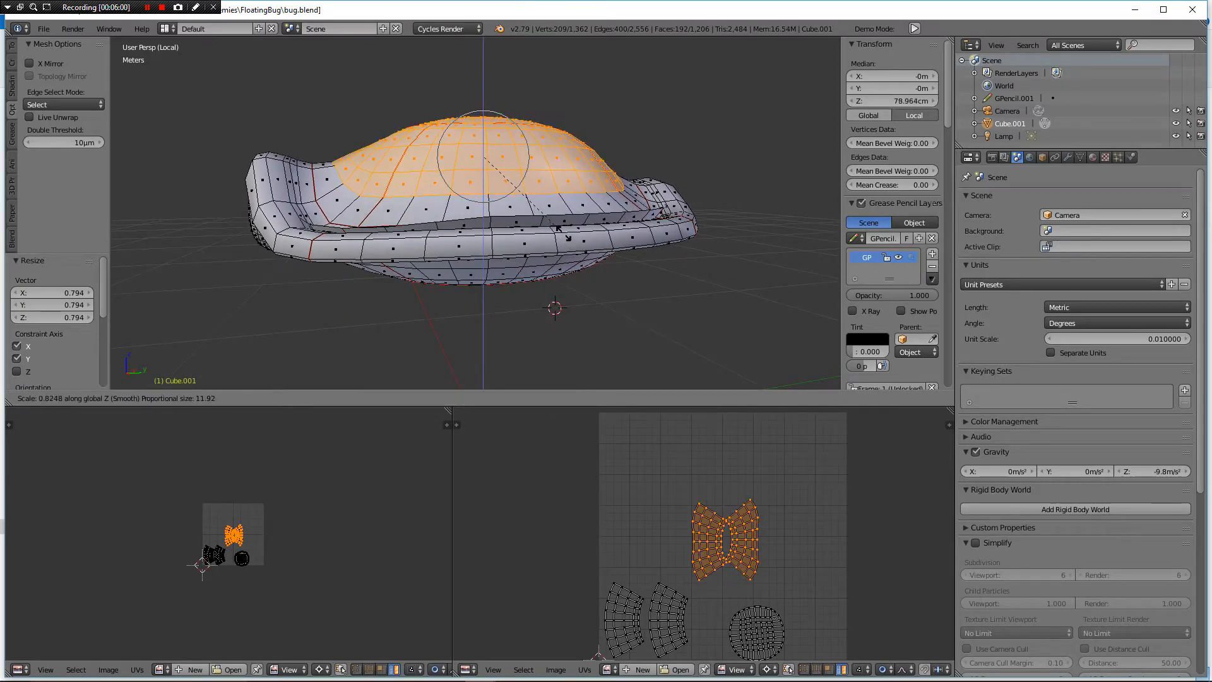
{"action": "left_click", "coordinate": [563, 233]}
- Examine the reshaped shell in Object Mode from several sides, and return to Edit Mode
{"action": "middle_click_drag", "start_coordinate": [563, 233], "coordinate": [837, 242]}
{"action": "scroll", "coordinate": [837, 241], "scroll_direction": "down", "scroll_amount": 2}
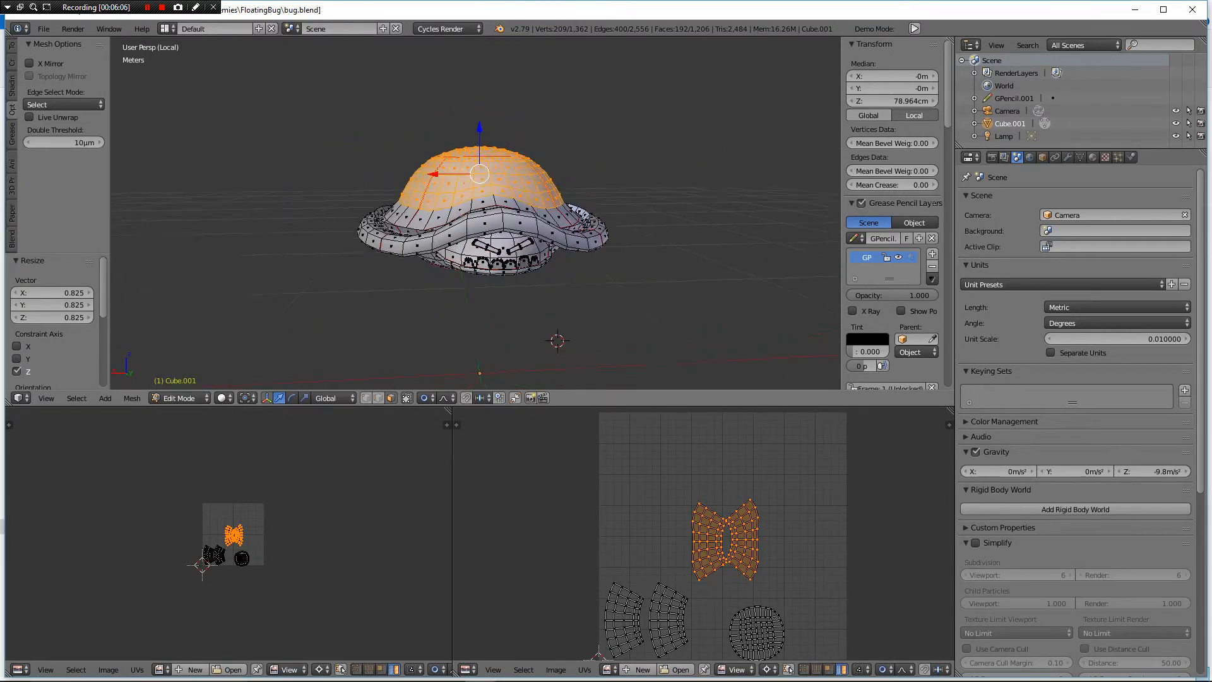
{"action": "key", "text": "Tab"}
{"action": "middle_click_drag", "start_coordinate": [837, 241], "coordinate": [789, 243]}
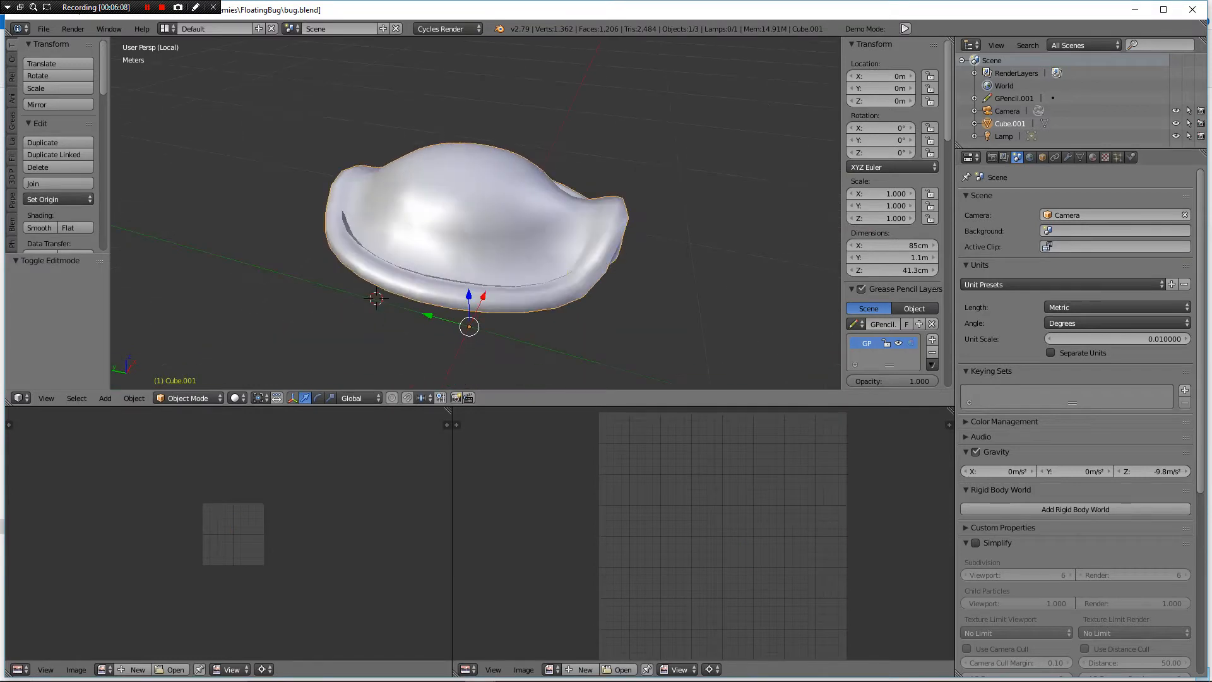
{"action": "scroll", "coordinate": [474, 240], "scroll_direction": "up", "scroll_amount": 2}
{"action": "middle_click_drag", "start_coordinate": [474, 240], "coordinate": [744, 188]}
{"action": "key", "text": "Tab"}
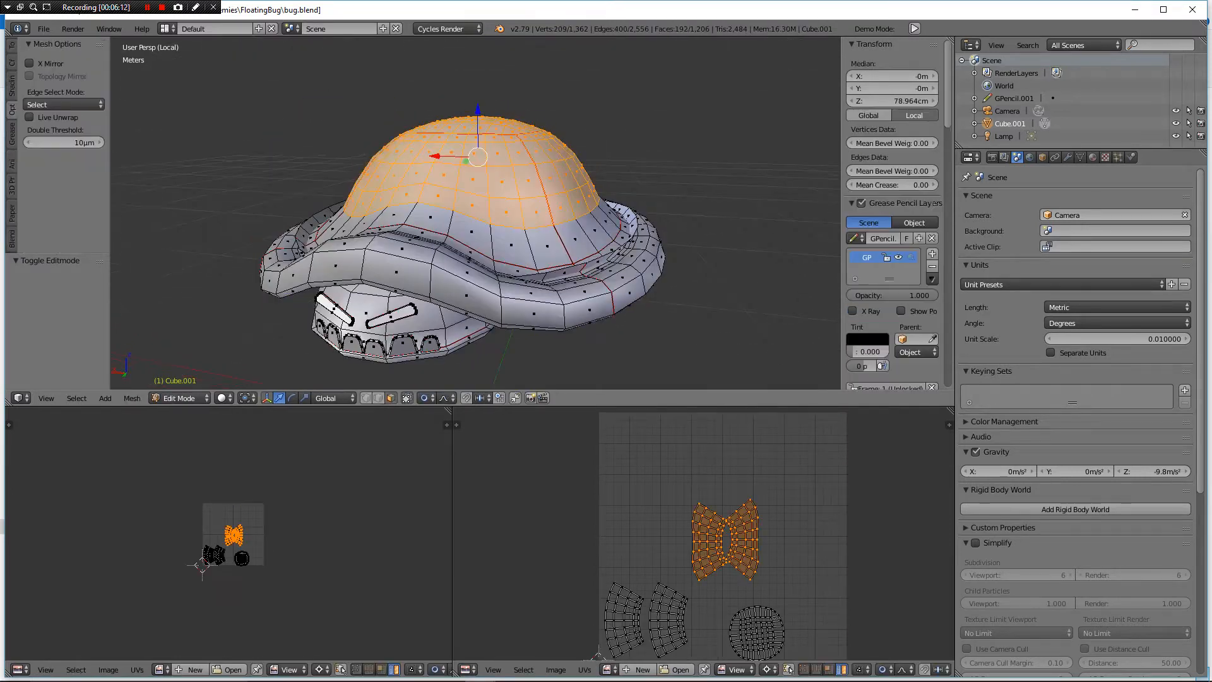
- In edge selection mode, select the edge loop in the gap between shell and rim and lower it 3.2 cm along Z
{"action": "middle_click_drag", "start_coordinate": [618, 265], "coordinate": [739, 294]}
{"action": "key", "text": "ctrl+Tab"}
{"action": "left_click", "coordinate": [579, 240]}
{"action": "right_click", "coordinate": [587, 280], "text": "alt"}
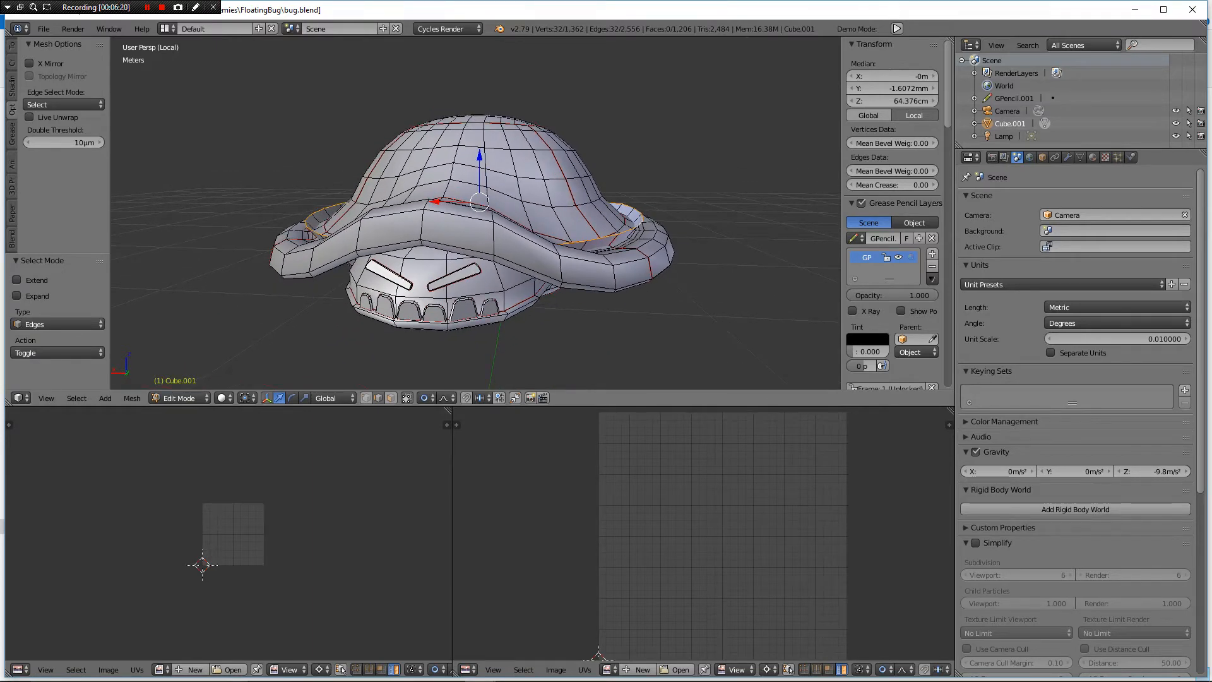
{"action": "key", "text": "g"}
{"action": "key", "text": "z"}
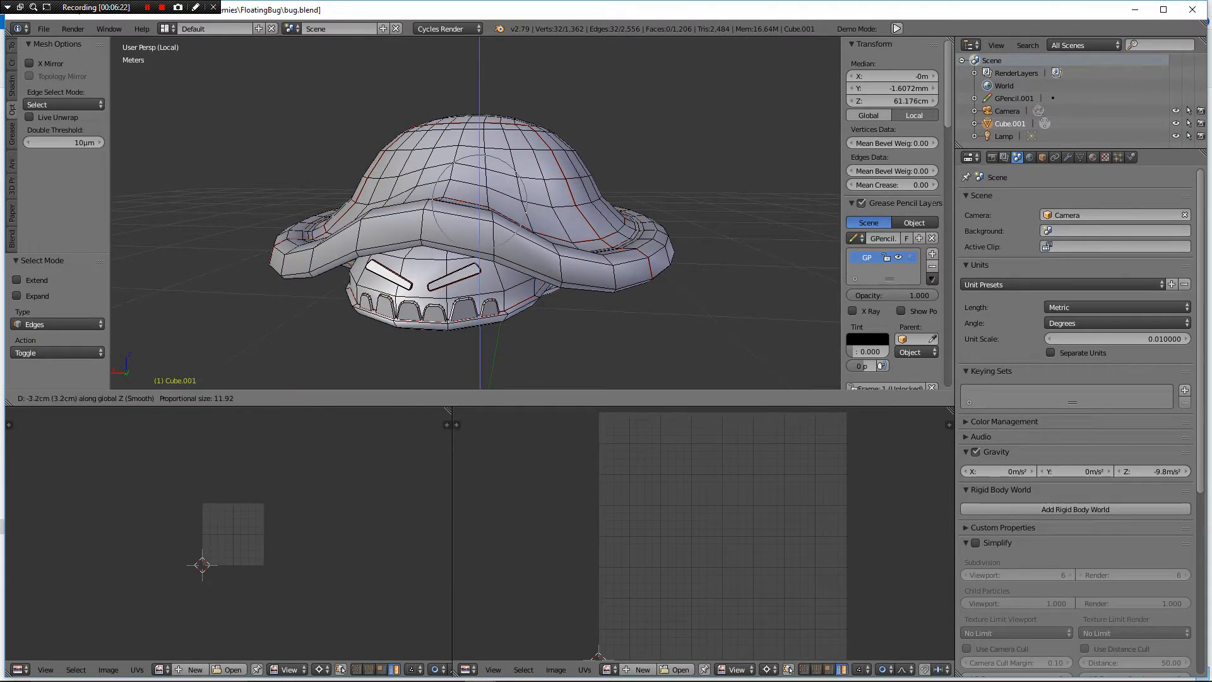
{"action": "key", "text": "Return"}
- Select the middle edges of the lower hull's upper border behind the round ring at the robot's rear
{"action": "middle_click_drag", "start_coordinate": [505, 252], "coordinate": [817, 240]}
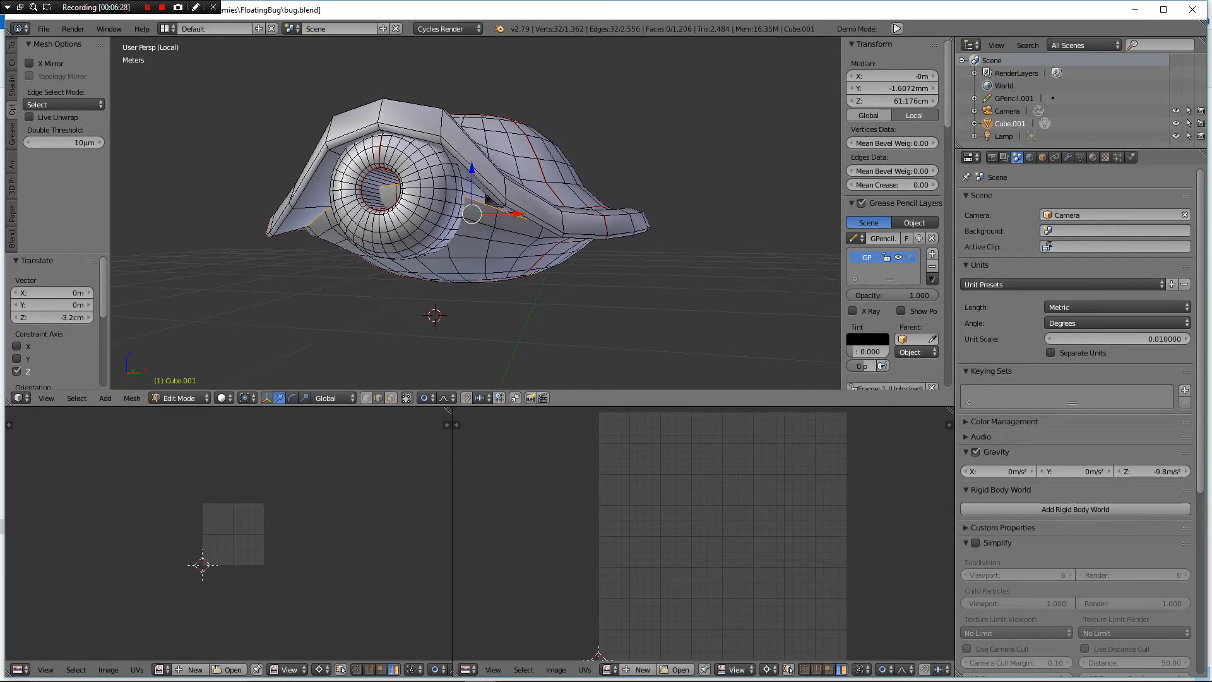
{"action": "mouse_move", "coordinate": [467, 252]}
{"action": "middle_mouse_down"}
{"action": "mouse_move", "coordinate": [509, 257]}
{"action": "mouse_move", "coordinate": [475, 263]}
{"action": "middle_mouse_up"}
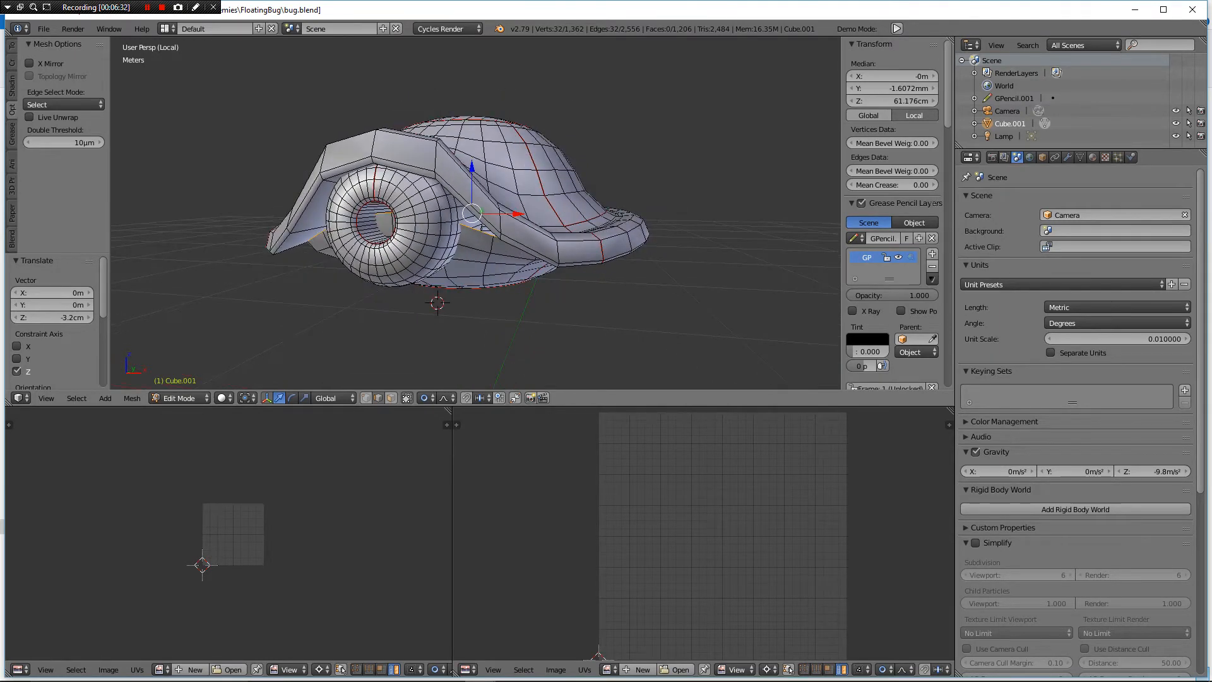
{"action": "key", "text": "Tab"}
{"action": "middle_click_drag", "start_coordinate": [474, 252], "coordinate": [516, 191]}
{"action": "scroll", "coordinate": [476, 213], "scroll_direction": "up", "scroll_amount": 1}
{"action": "key", "text": "Tab"}
{"action": "right_click", "coordinate": [500, 209]}
{"action": "right_click", "coordinate": [493, 192], "text": "shift"}
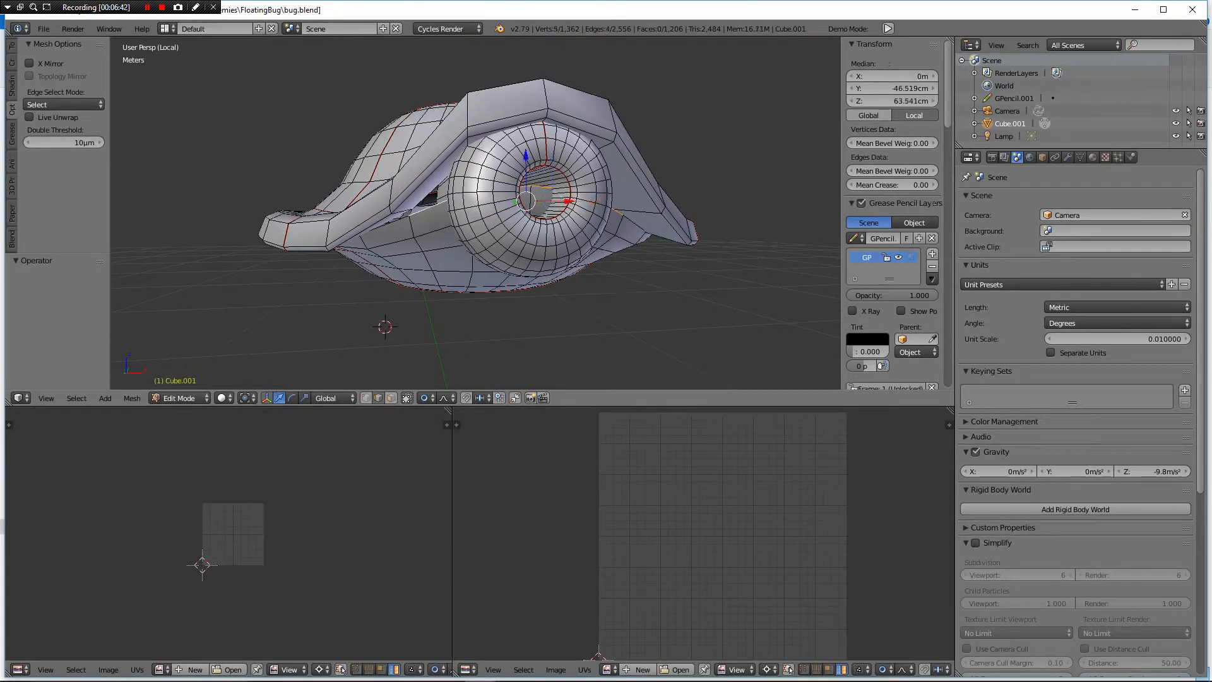
- Try raising the selected rear hull edges about 5.1 cm along Z
{"action": "key", "text": "g"}
{"action": "key", "text": "z"}
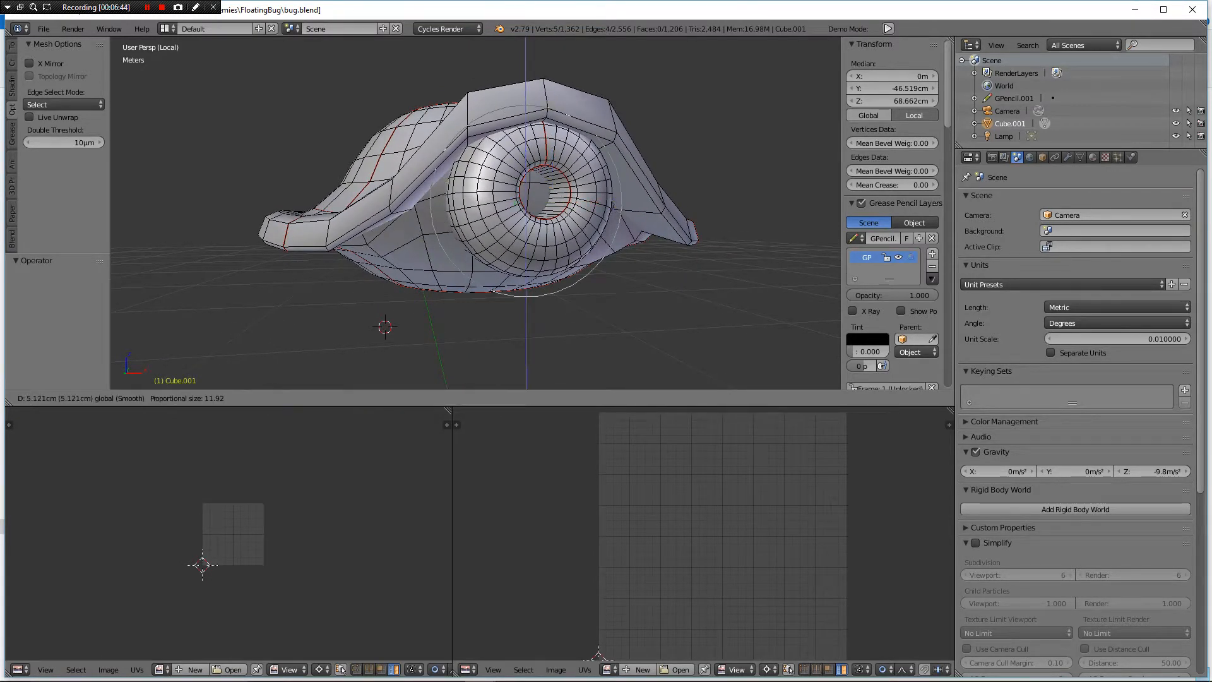
{"action": "left_click", "coordinate": [518, 180]}
{"action": "middle_click_drag", "start_coordinate": [518, 180], "coordinate": [481, 173]}
{"action": "key", "text": "ctrl+z"}
- Add the neighbouring edge on each side to the rear hull selection and raise it 1.59 cm along Z
{"action": "right_click", "coordinate": [487, 177], "text": "shift"}
{"action": "middle_click_drag", "start_coordinate": [379, 221], "coordinate": [473, 221]}
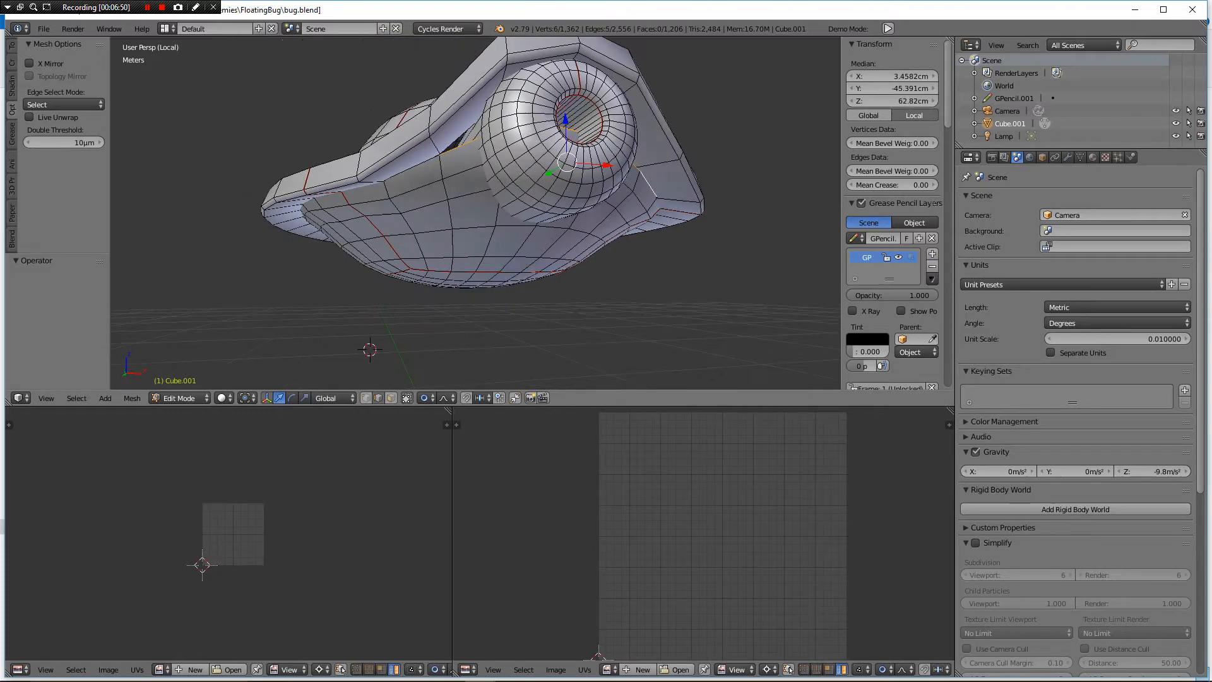
{"action": "right_click", "coordinate": [411, 168], "text": "shift"}
{"action": "middle_click_drag", "start_coordinate": [412, 169], "coordinate": [386, 177]}
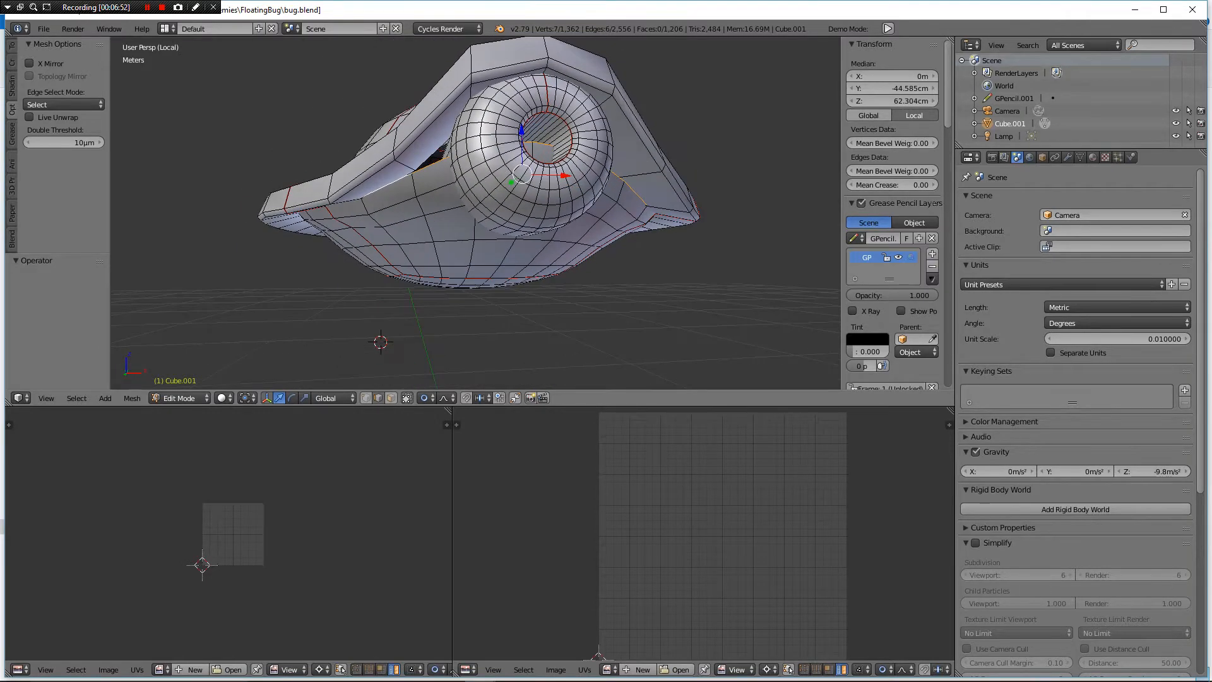
{"action": "key", "text": "g"}
{"action": "key", "text": "z"}
{"action": "key", "text": "Return"}
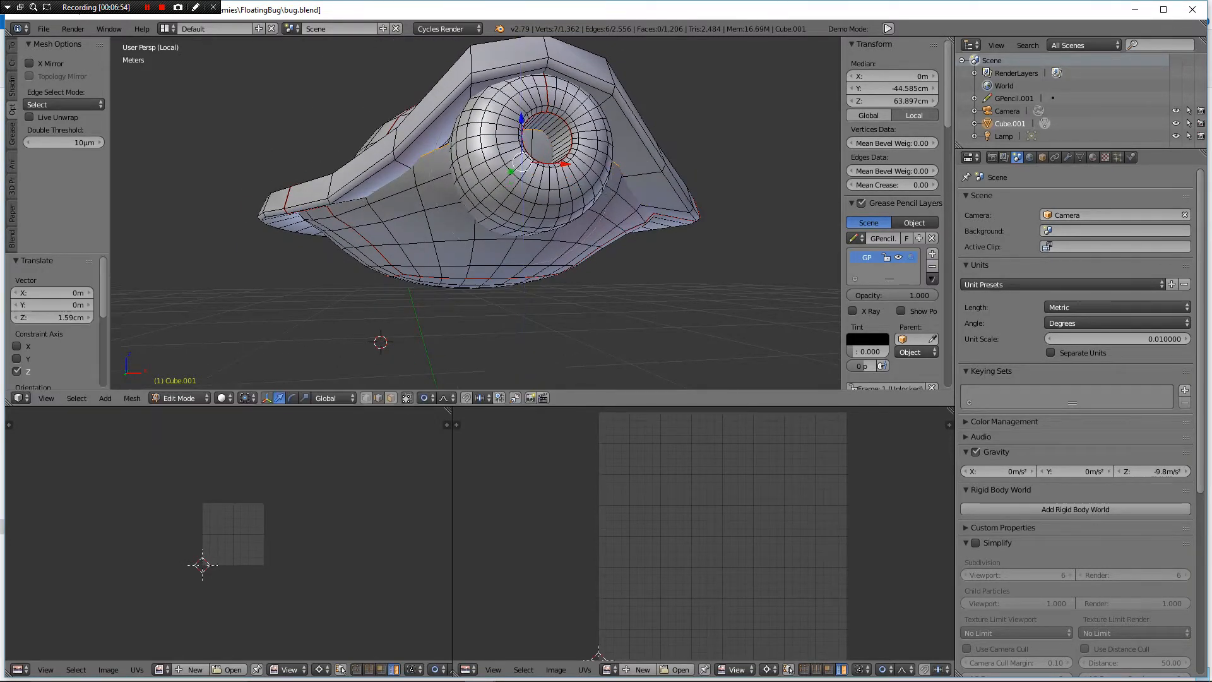
- Reduce the selection to the two centre edges behind the rear ring and raise them 2.74 cm along Z
{"action": "middle_click_drag", "start_coordinate": [467, 190], "coordinate": [426, 193]}
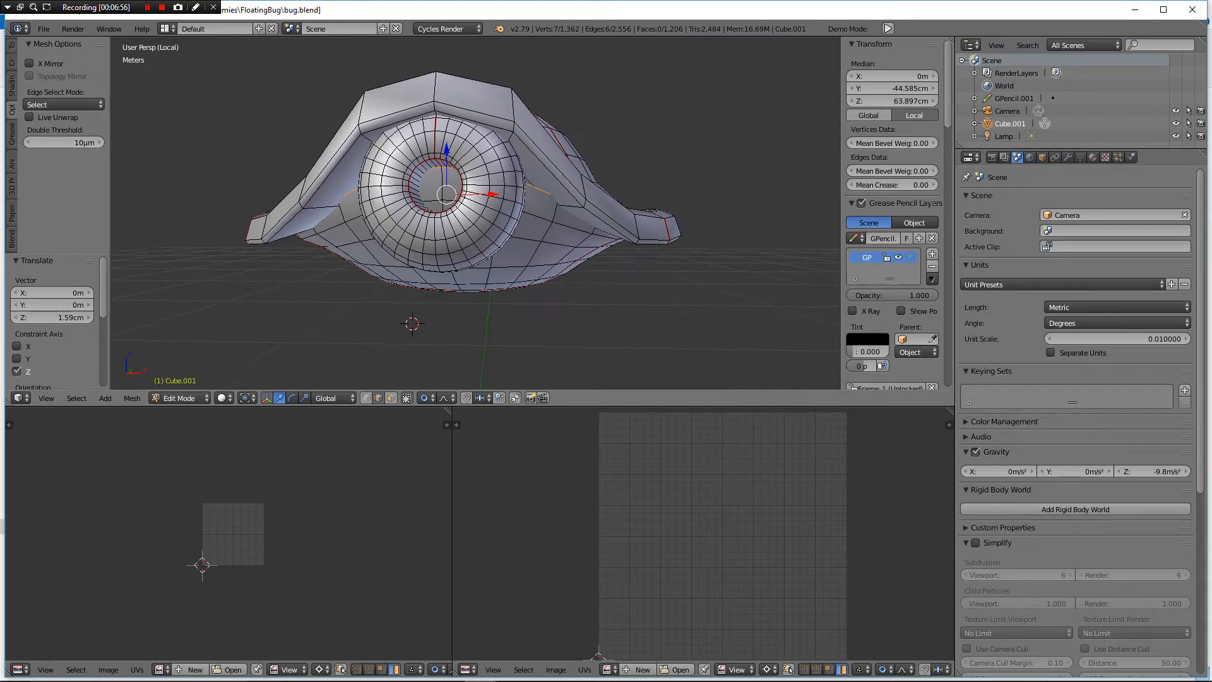
{"action": "key", "text": "ctrl+KP_Subtract"}
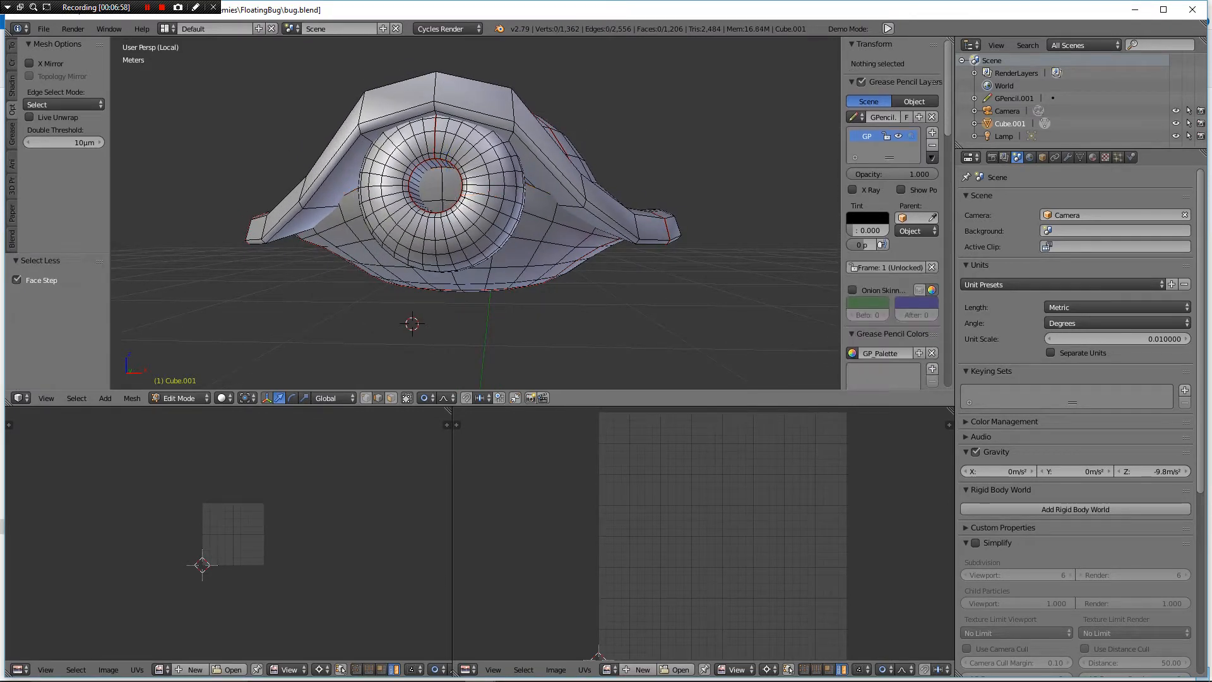
{"action": "right_click", "coordinate": [433, 168]}
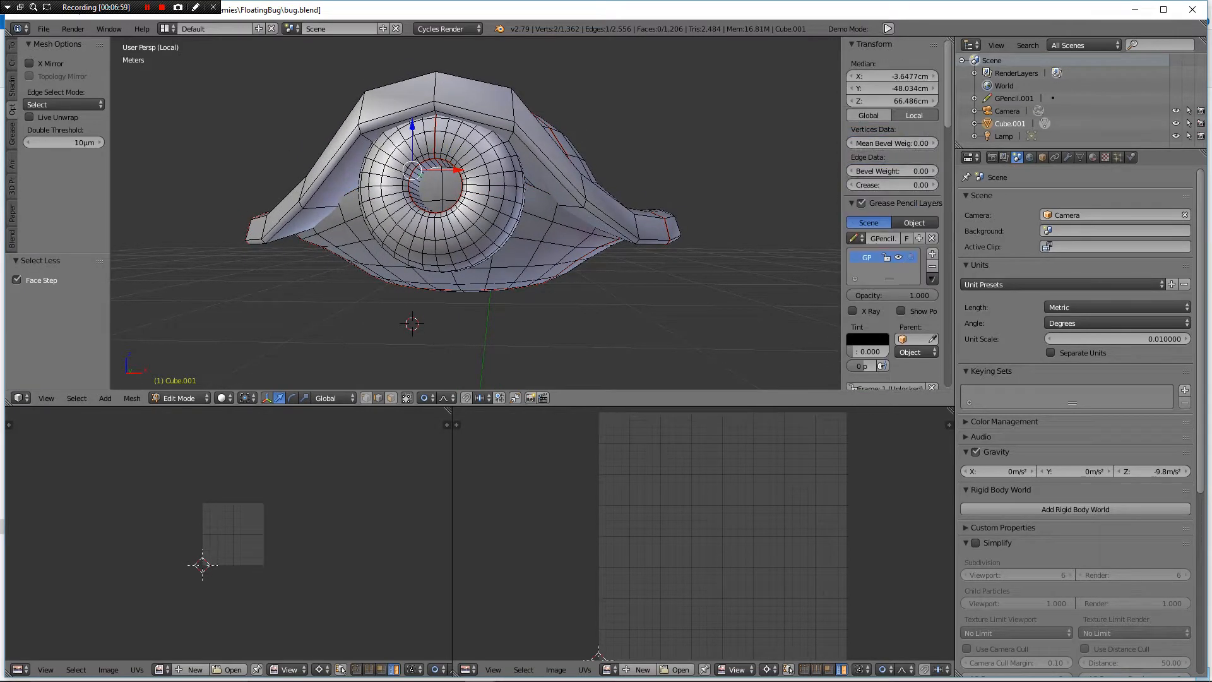
{"action": "right_click", "coordinate": [450, 168], "text": "shift"}
{"action": "middle_click_drag", "start_coordinate": [450, 168], "coordinate": [456, 169]}
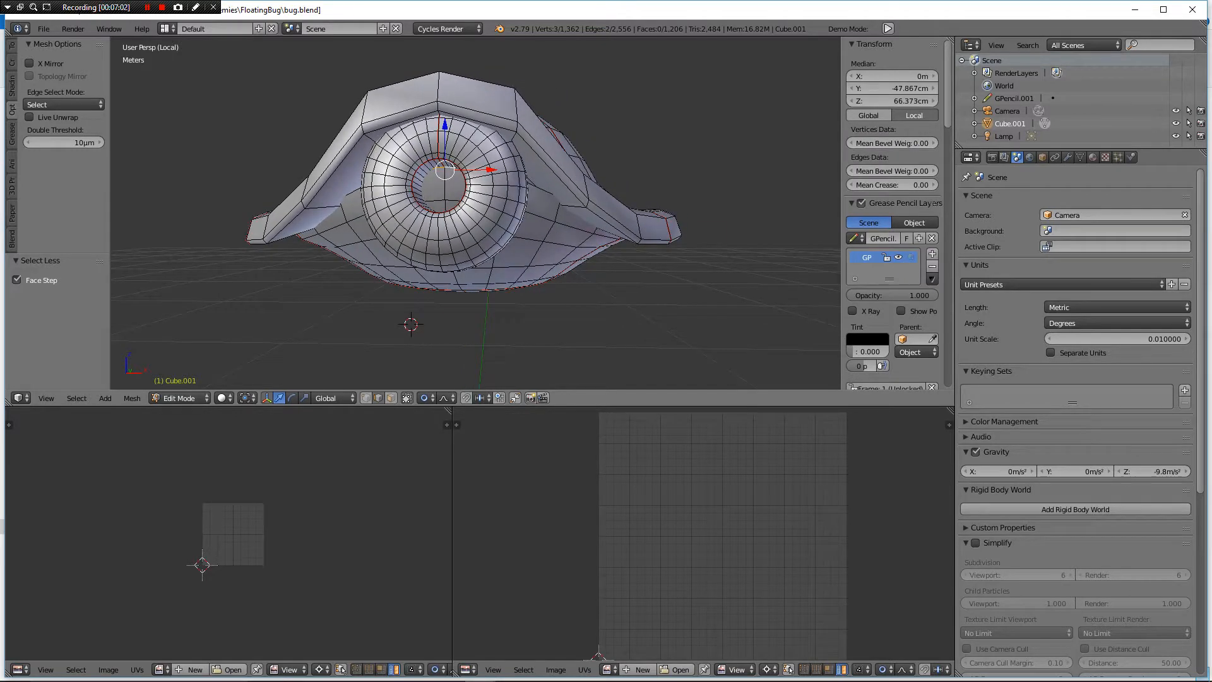
{"action": "key", "text": "g"}
{"action": "key", "text": "z"}
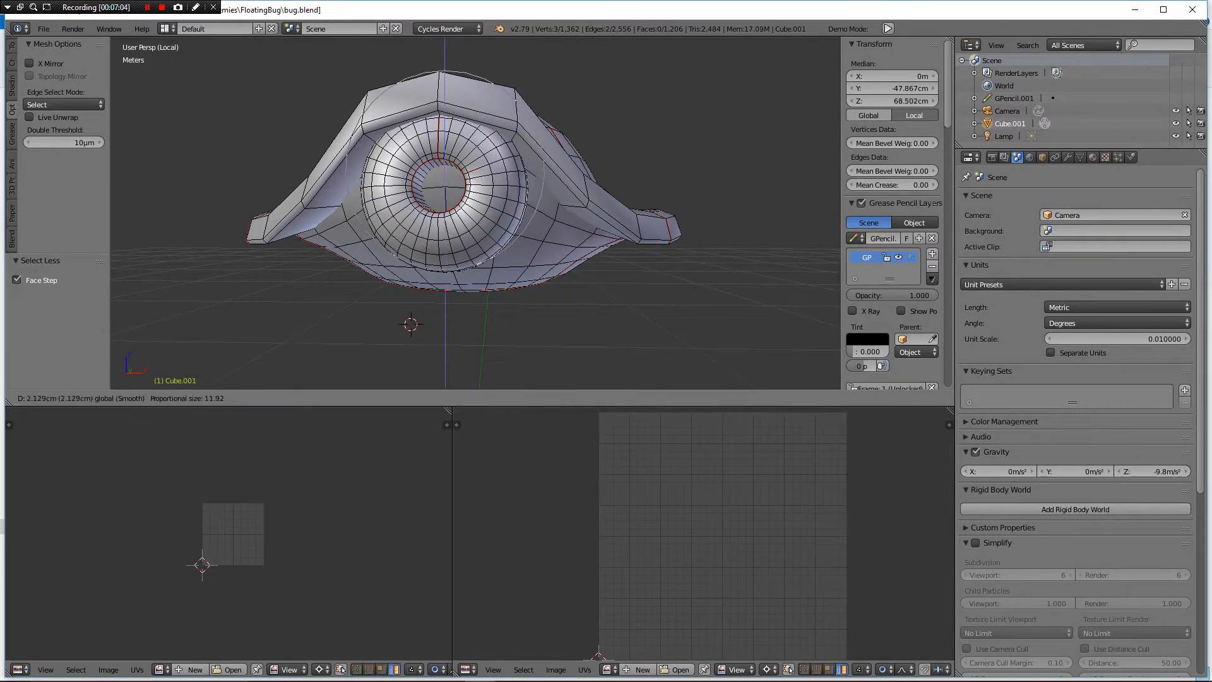
{"action": "left_click", "coordinate": [456, 149]}
- Select the four middle edges of the lower hull's upper border behind the front face, using wireframe shading
{"action": "middle_click_drag", "start_coordinate": [456, 149], "coordinate": [142, 329]}
{"action": "scroll", "coordinate": [236, 365], "scroll_direction": "up", "scroll_amount": 1}
{"action": "scroll", "coordinate": [142, 329], "scroll_direction": "up", "scroll_amount": 3}
{"action": "scroll", "coordinate": [429, 170], "scroll_direction": "up", "scroll_amount": 1}
{"action": "middle_click_drag", "start_coordinate": [429, 171], "coordinate": [637, 155]}
{"action": "right_click", "coordinate": [501, 148]}
{"action": "right_click", "coordinate": [497, 160], "text": "shift"}
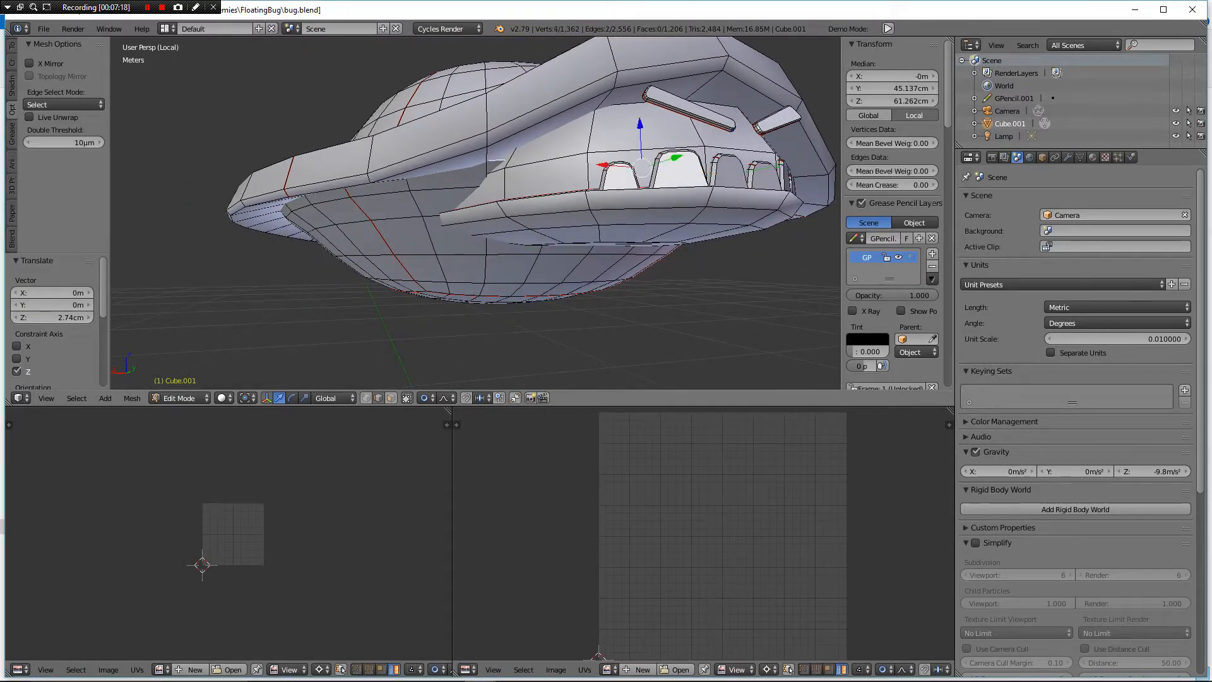
{"action": "key", "text": "z"}
{"action": "mouse_move", "coordinate": [497, 161]}
{"action": "middle_mouse_down"}
{"action": "mouse_move", "coordinate": [469, 180]}
{"action": "mouse_move", "coordinate": [474, 222]}
{"action": "middle_mouse_up"}
{"action": "middle_click_drag", "start_coordinate": [571, 242], "coordinate": [487, 294]}
{"action": "key", "text": "ctrl+z"}
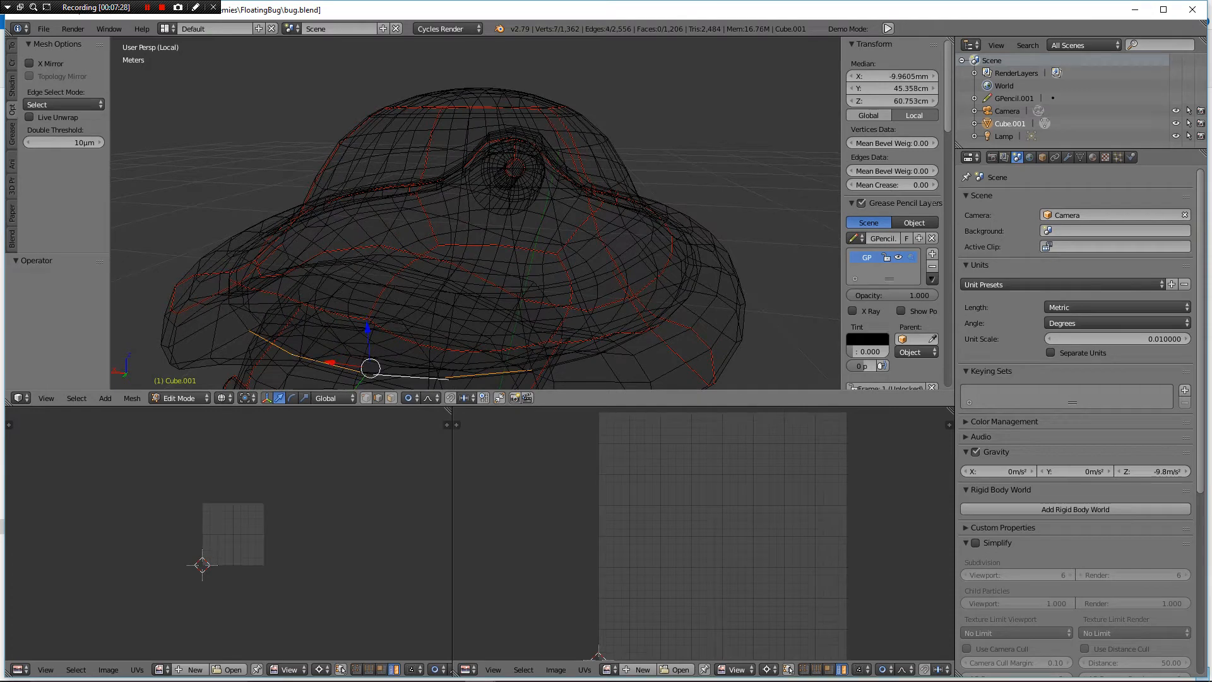
{"action": "middle_click_drag", "start_coordinate": [487, 293], "coordinate": [500, 281]}
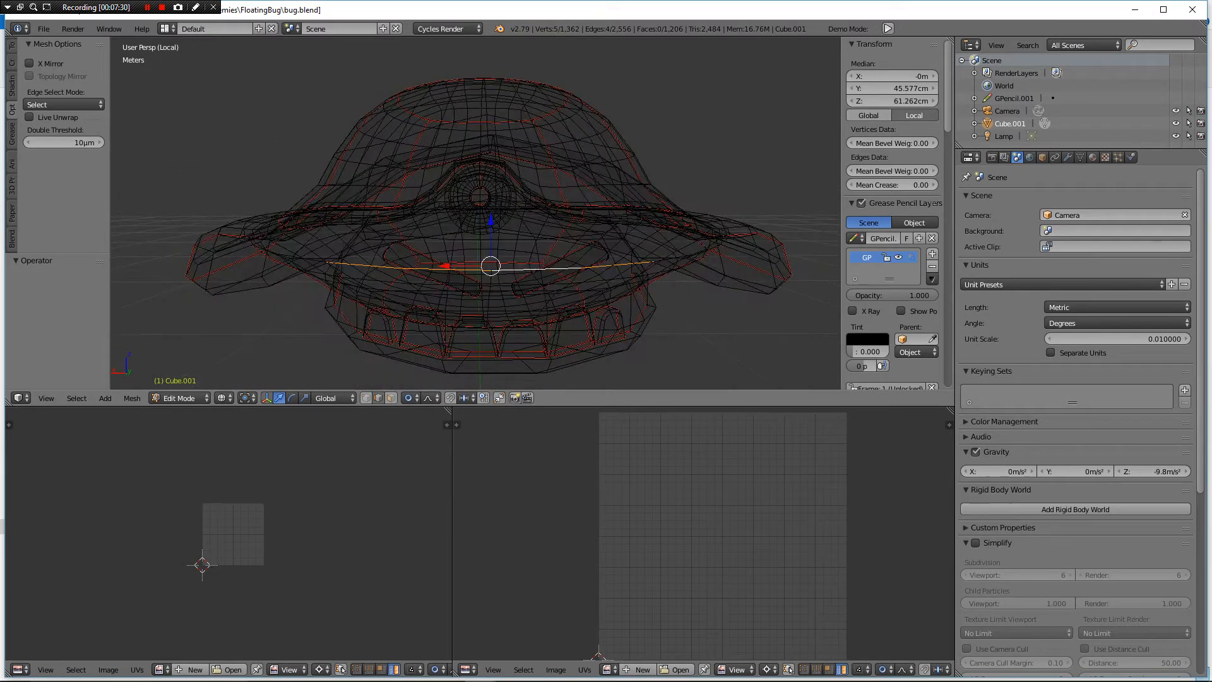
- Raise the selected front hull edges 5.31 mm along Z, and in solid shading raise them another 6.38 mm
{"action": "key", "text": "g"}
{"action": "key", "text": "z"}
{"action": "key", "text": "Return"}
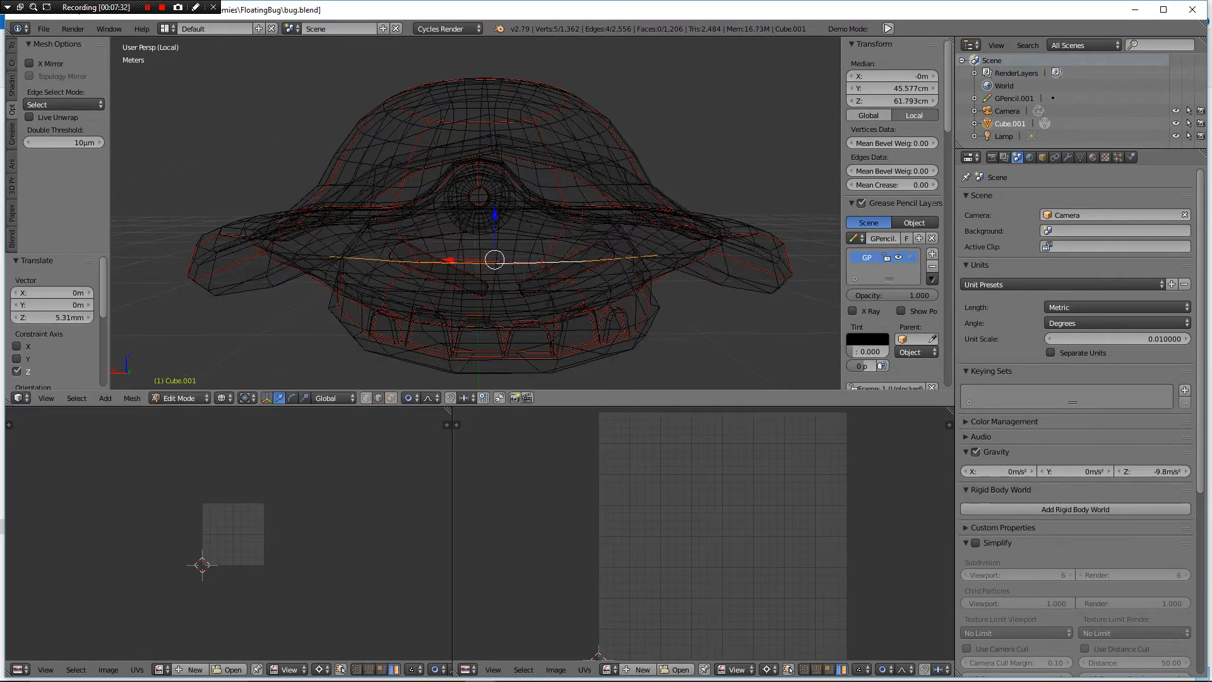
{"action": "key", "text": "z"}
{"action": "middle_click_drag", "start_coordinate": [514, 58], "coordinate": [544, 50]}
{"action": "key", "text": "g"}
{"action": "key", "text": "z"}
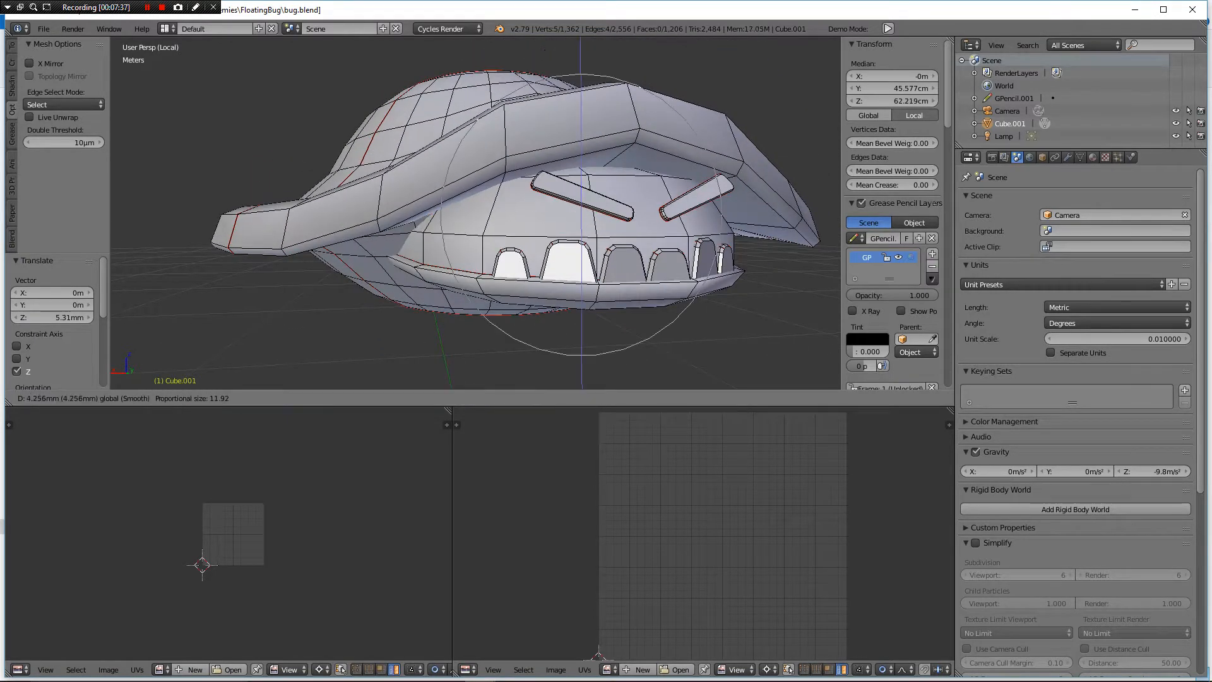
{"action": "left_click", "coordinate": [545, 50]}
- Switch to face selection mode and select the lower hull's bottom cap as linked faces delimited by seam
{"action": "scroll", "coordinate": [545, 50], "scroll_direction": "down", "scroll_amount": 4}
{"action": "middle_click_drag", "start_coordinate": [545, 49], "coordinate": [505, 133]}
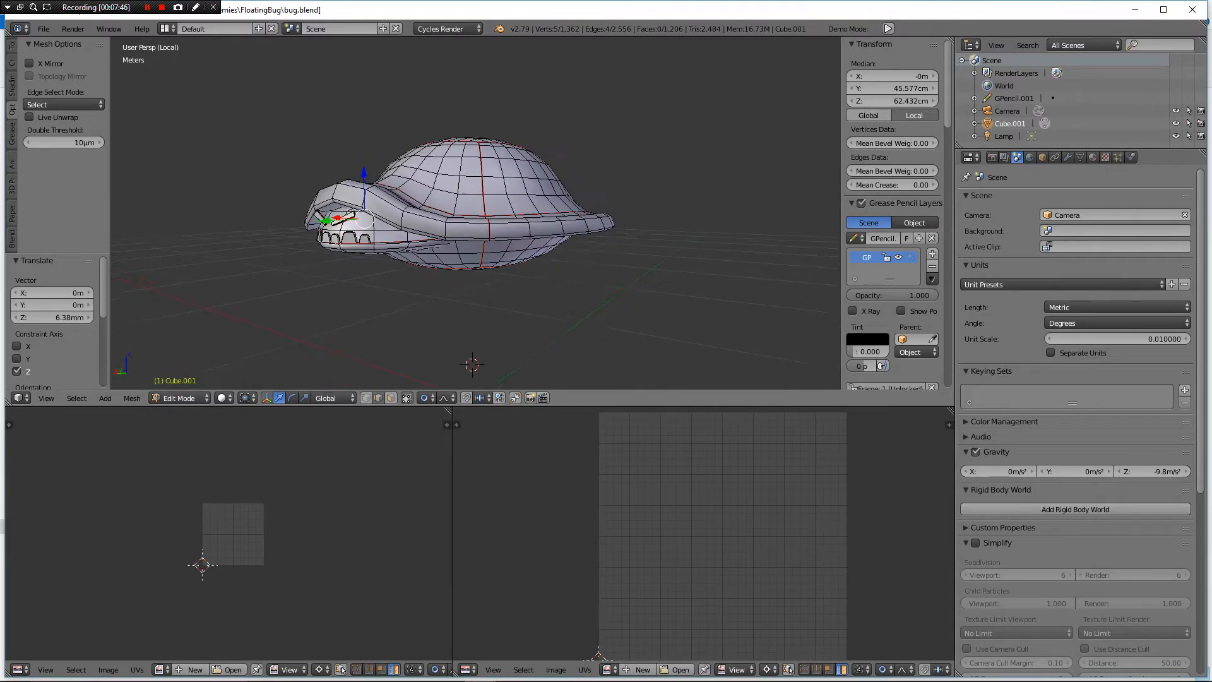
{"action": "middle_click_drag", "start_coordinate": [499, 196], "coordinate": [442, 208]}
{"action": "scroll", "coordinate": [385, 165], "scroll_direction": "up", "scroll_amount": 3}
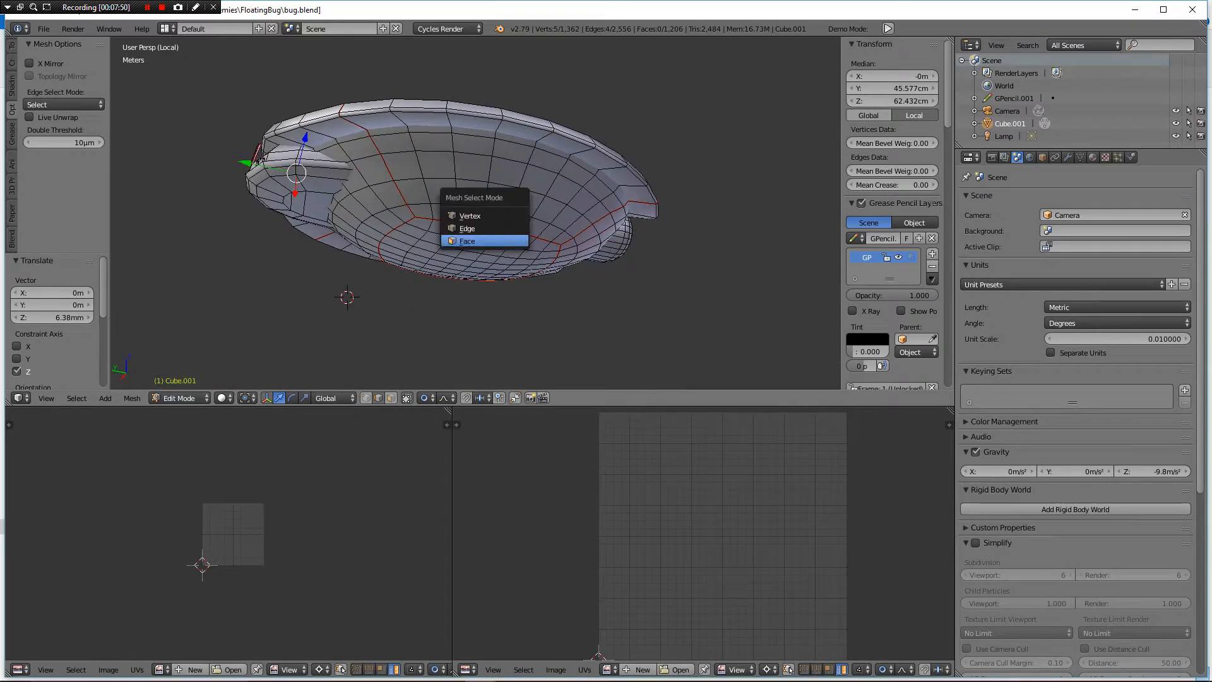
{"action": "left_click", "coordinate": [467, 240]}
{"action": "right_click", "coordinate": [476, 246]}
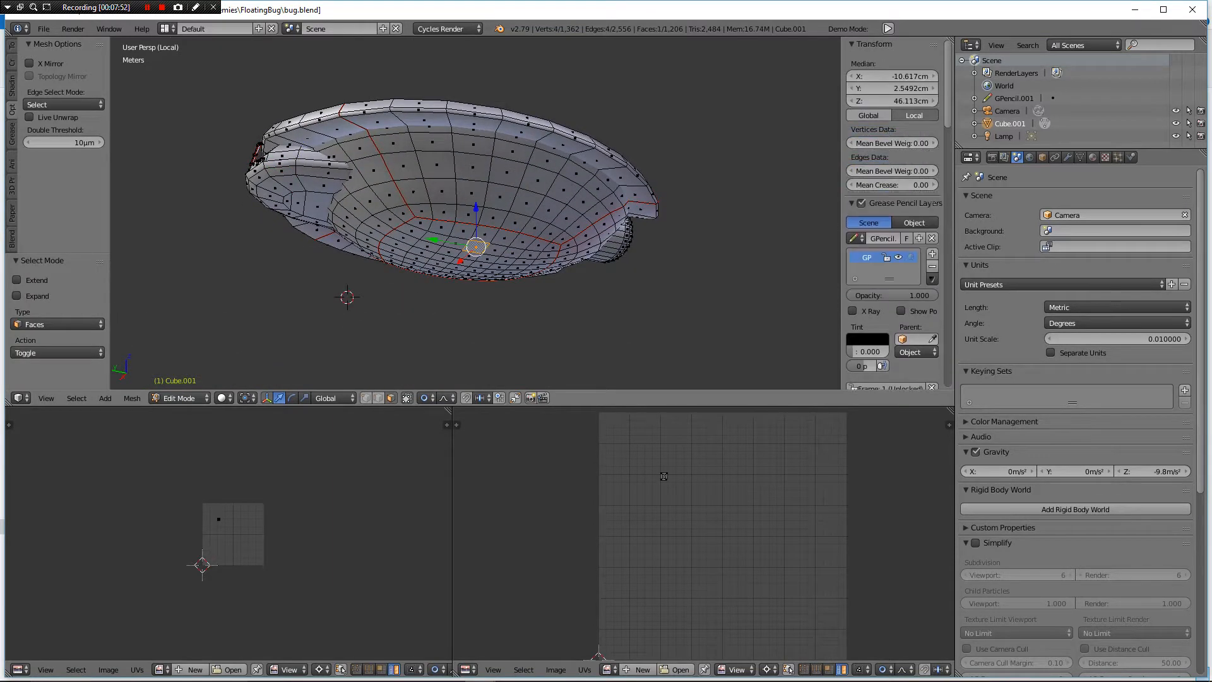
{"action": "key", "text": "ctrl+l"}
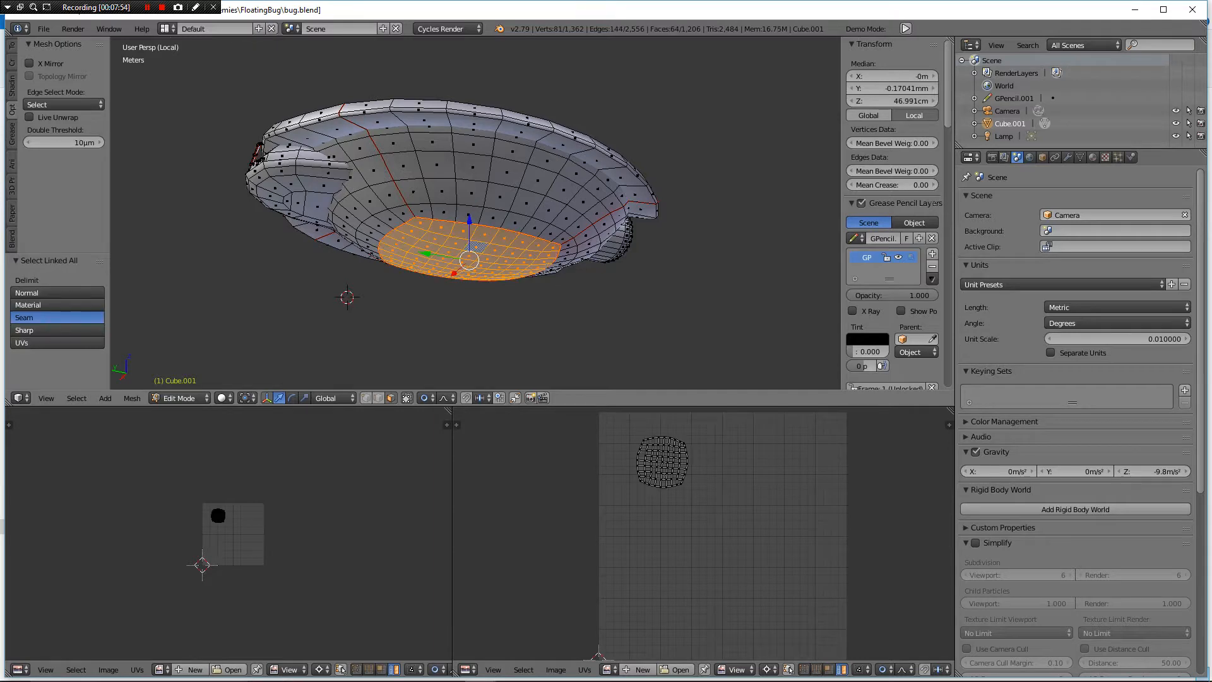
{"action": "middle_click_drag", "start_coordinate": [442, 189], "coordinate": [442, 151]}
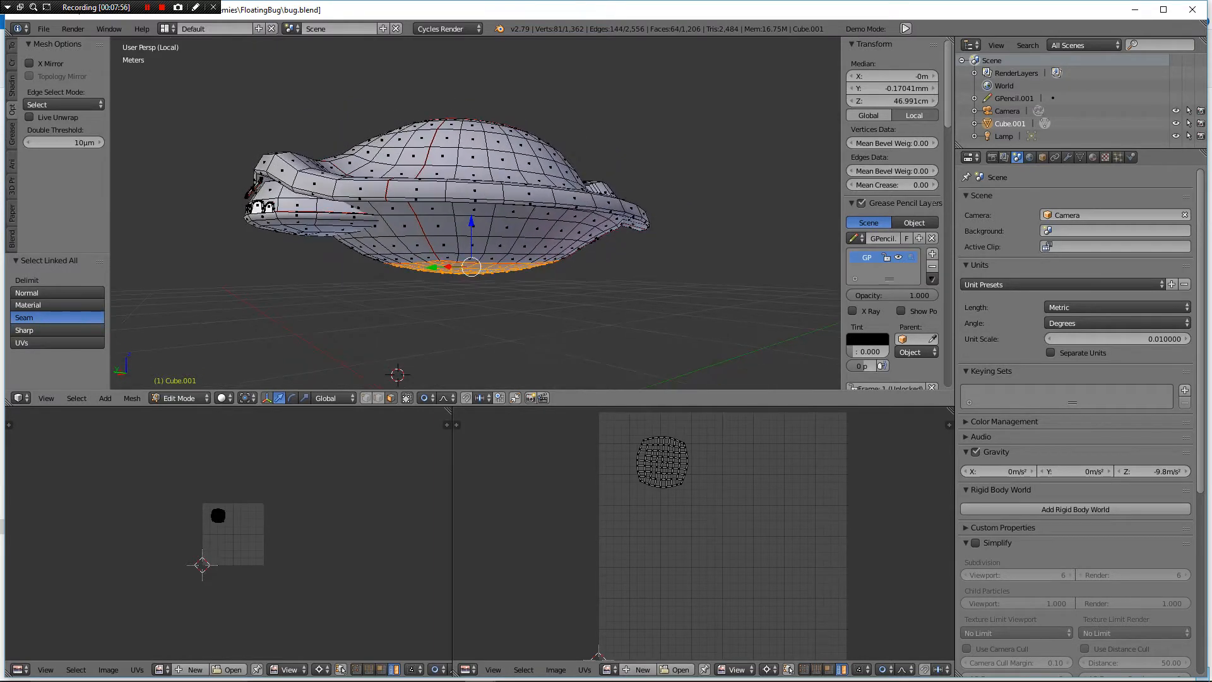
{"action": "key", "text": "g"}
{"action": "key", "text": "z"}
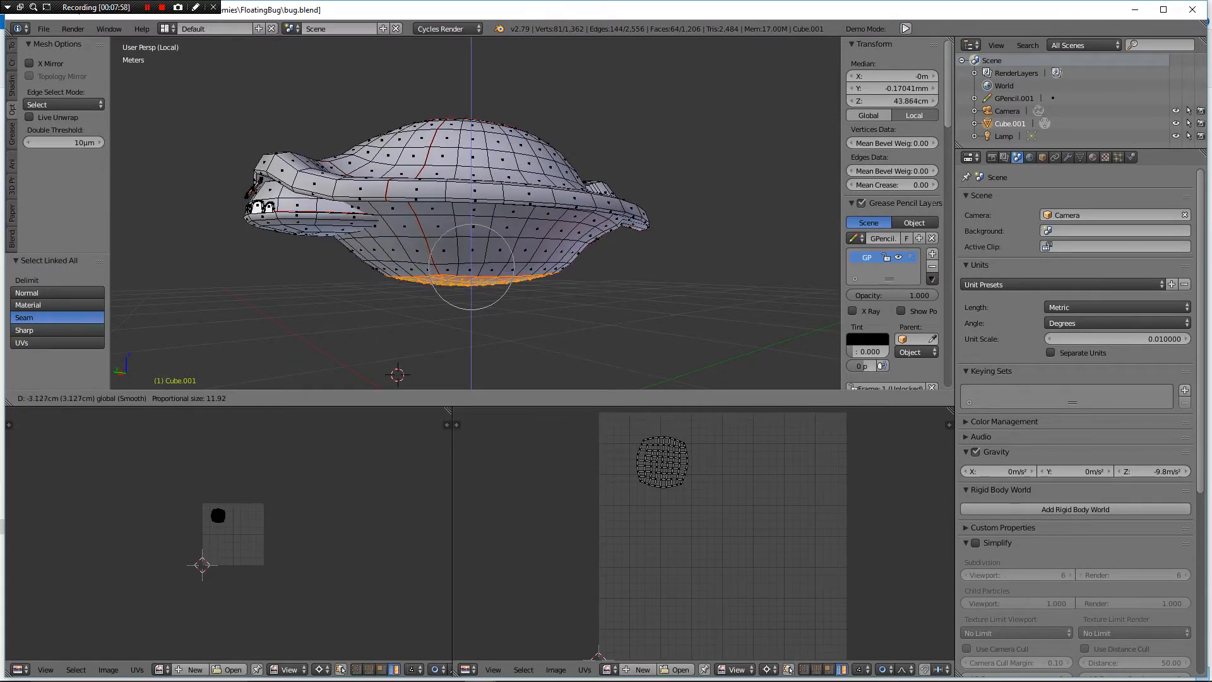
{"action": "key", "text": "Return"}
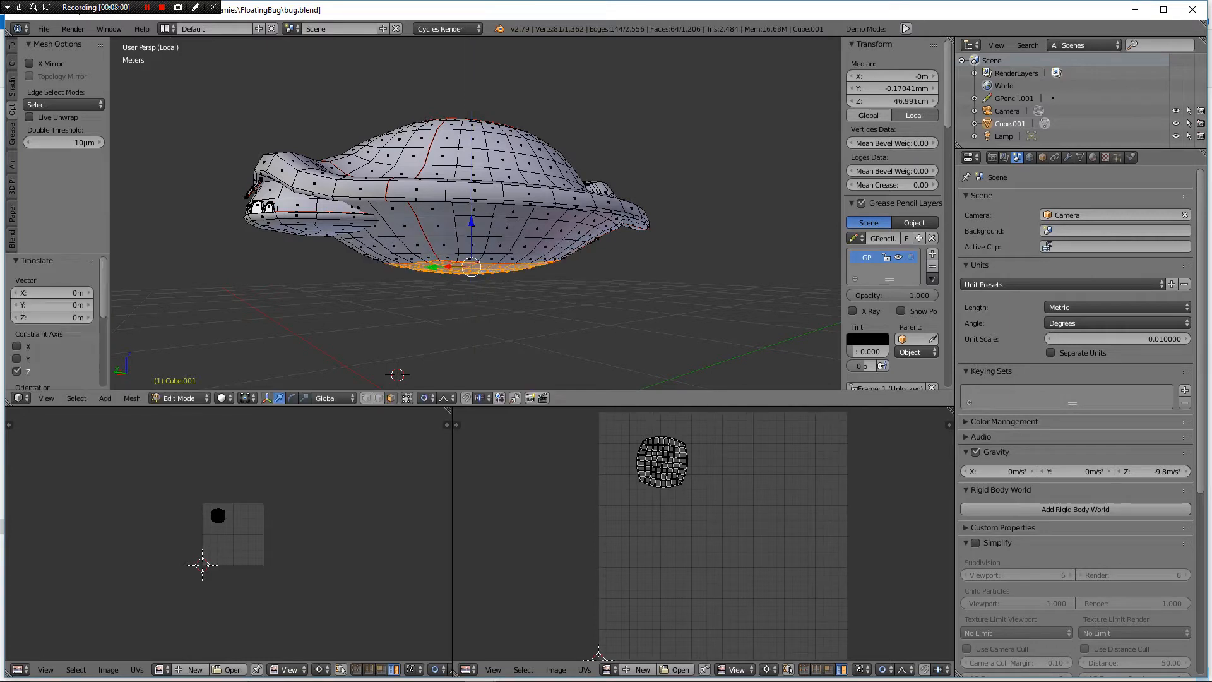
- Raise the lower hull's bottom cap about 2.25 cm along Z with smooth proportional editing at a size of about 21.11
{"action": "middle_click_drag", "start_coordinate": [472, 275], "coordinate": [491, 270]}
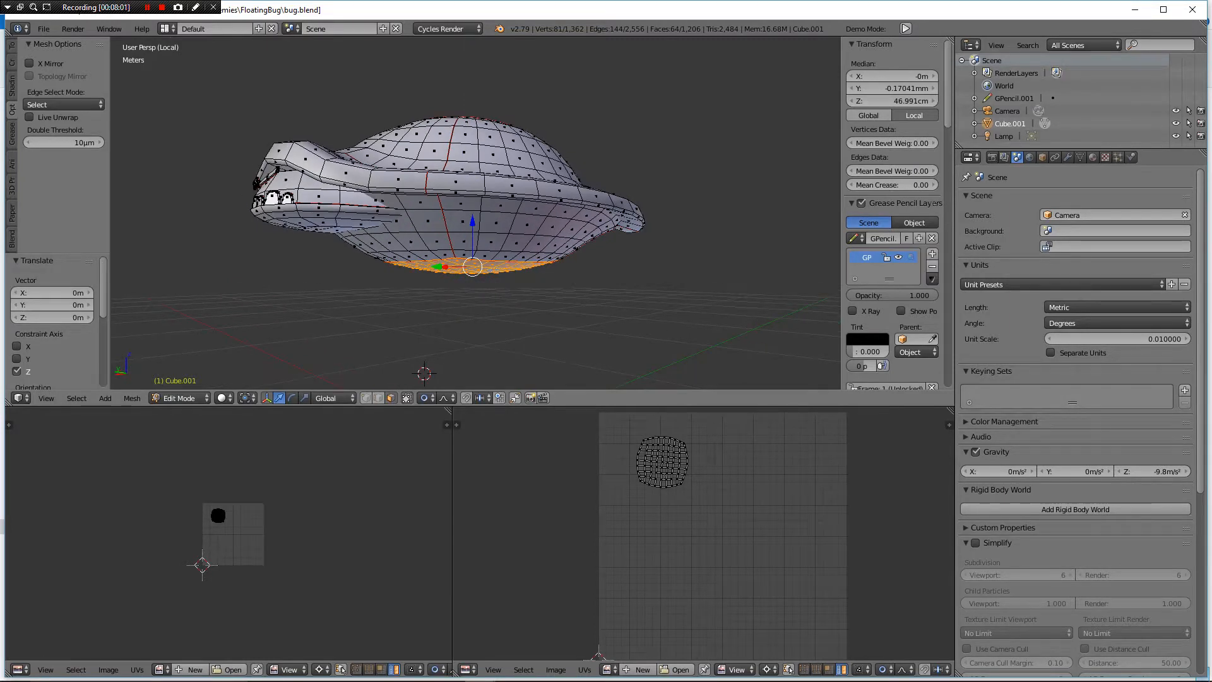
{"action": "key", "text": "g"}
{"action": "key", "text": "z"}
{"action": "scroll", "coordinate": [472, 266], "scroll_direction": "down", "scroll_amount": 6}
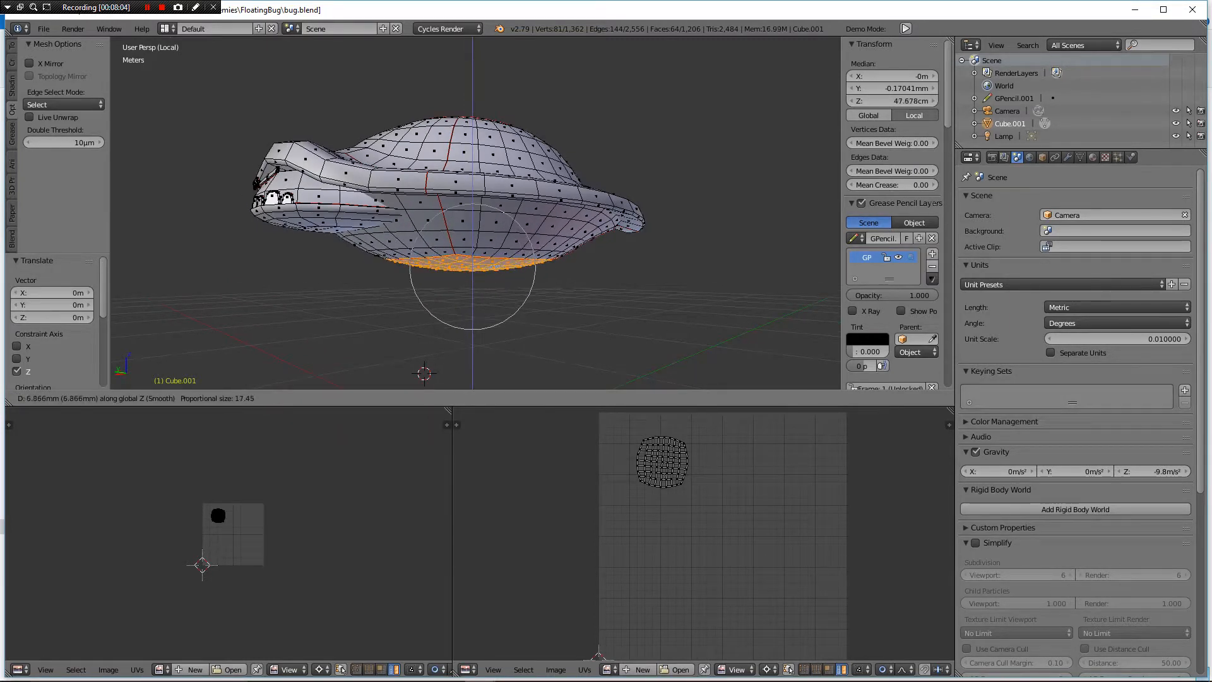
{"action": "scroll", "coordinate": [472, 266], "scroll_direction": "down", "scroll_amount": 1}
{"action": "scroll", "coordinate": [472, 266], "scroll_direction": "down", "scroll_amount": 1}
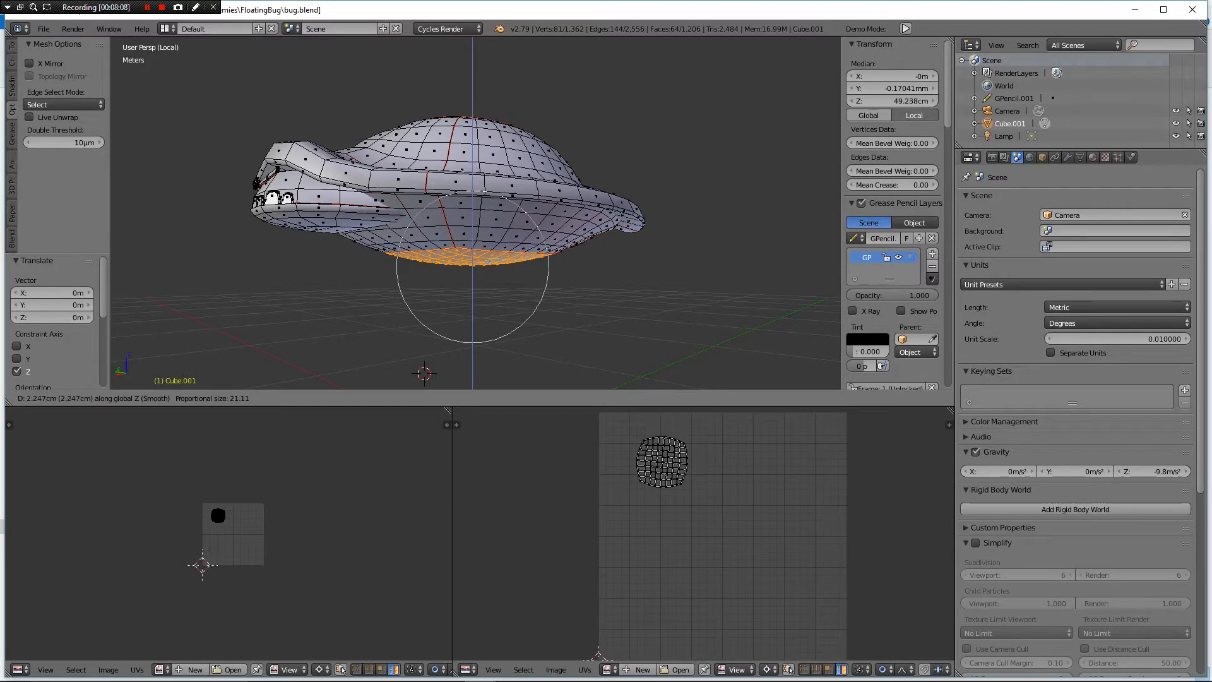
{"action": "left_click", "coordinate": [493, 260]}
- Examine the overall smooth-shaded robot in Object Mode from the rear, front and side, near and far
{"action": "middle_click_drag", "start_coordinate": [494, 260], "coordinate": [393, 277]}
{"action": "key", "text": "Tab"}
{"action": "scroll", "coordinate": [670, 266], "scroll_direction": "down", "scroll_amount": 2}
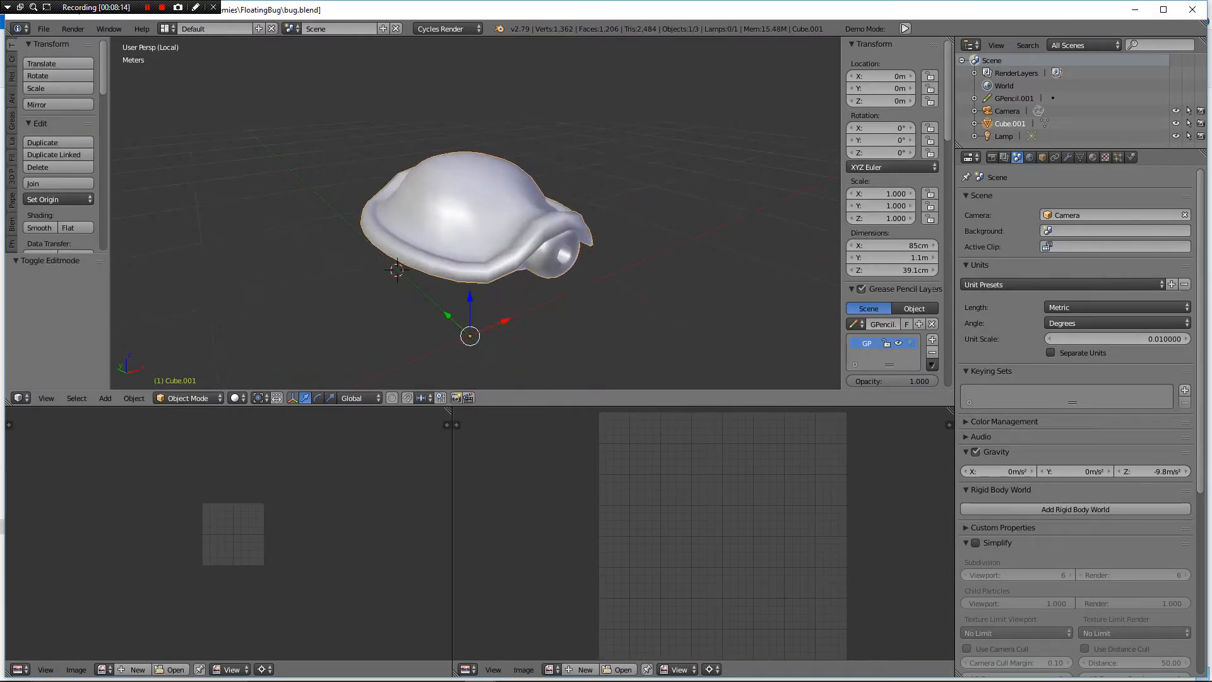
{"action": "scroll", "coordinate": [393, 277], "scroll_direction": "down", "scroll_amount": 3}
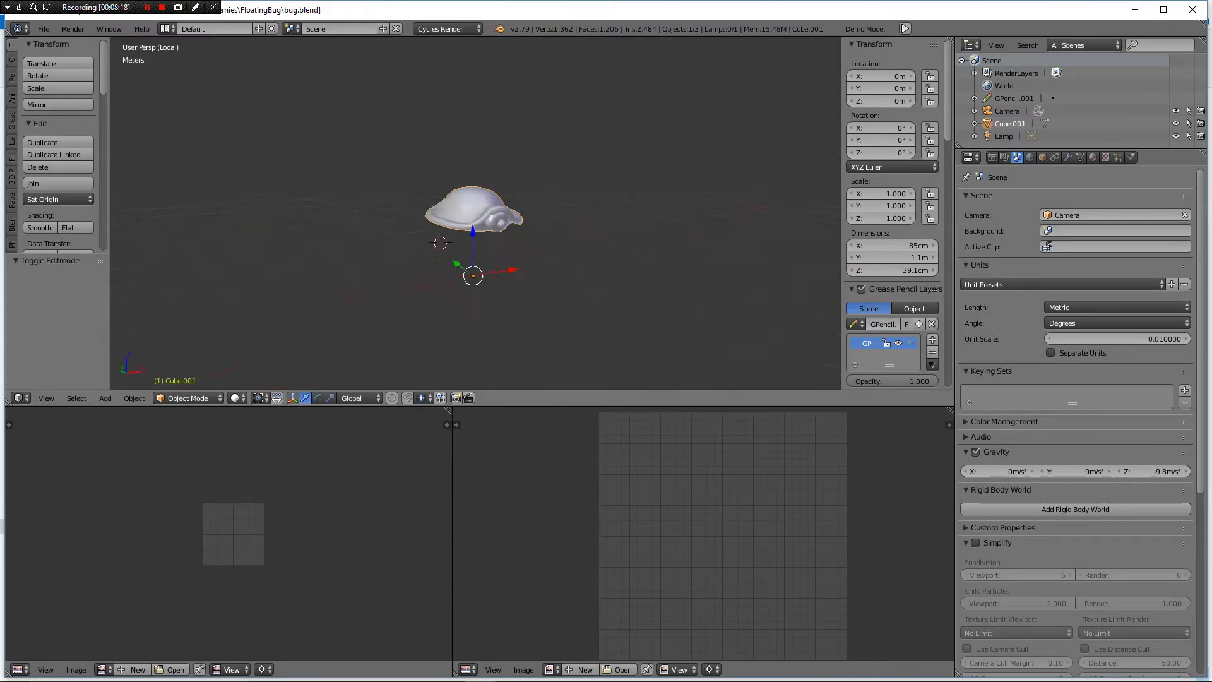
{"action": "scroll", "coordinate": [476, 213], "scroll_direction": "up", "scroll_amount": 6}
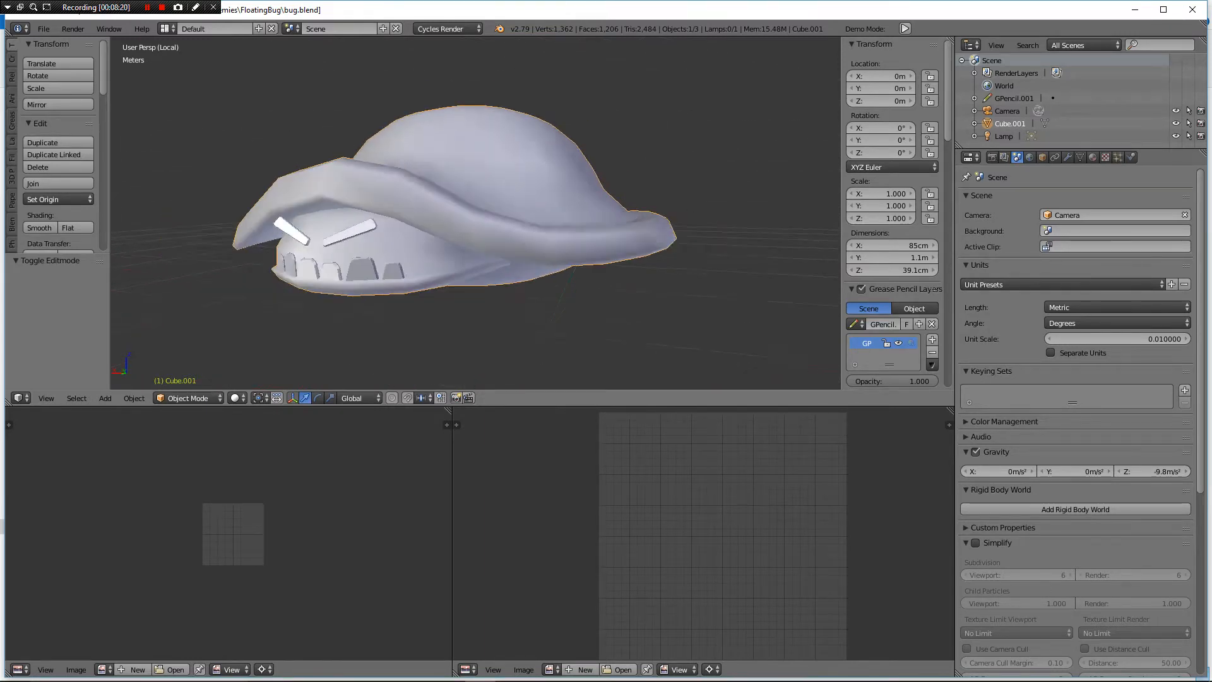
{"action": "scroll", "coordinate": [476, 213], "scroll_direction": "down", "scroll_amount": 4}
{"action": "scroll", "coordinate": [475, 213], "scroll_direction": "up", "scroll_amount": 3}
- In Edit Mode, select the slanted eyes, the front face, the teeth and the lower jaw, extending the selection to all linked geometry
{"action": "key", "text": "Tab"}
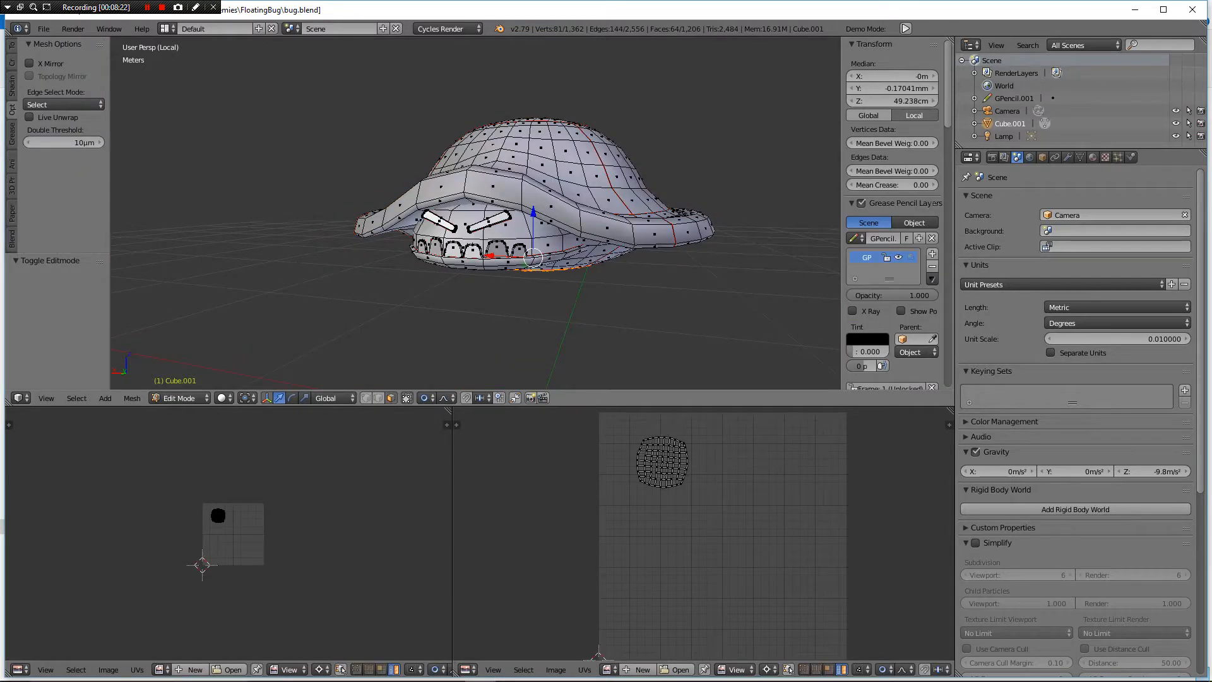
{"action": "scroll", "coordinate": [476, 212], "scroll_direction": "up", "scroll_amount": 4}
{"action": "right_click", "coordinate": [507, 233]}
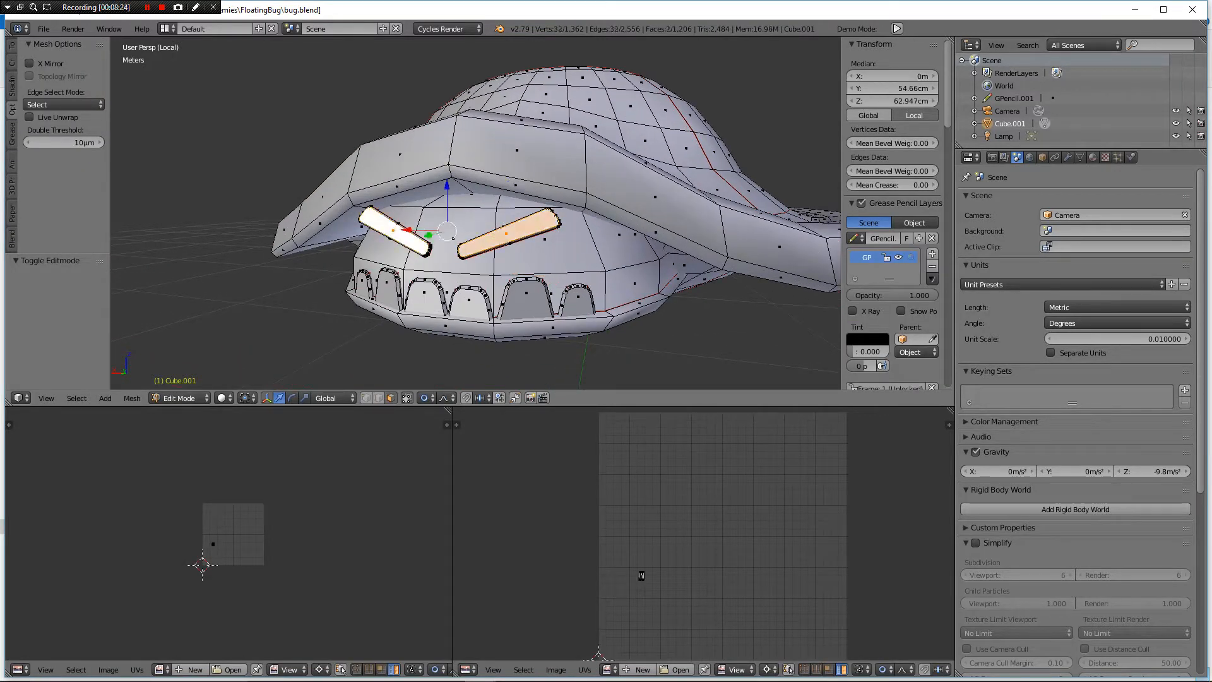
{"action": "right_click", "coordinate": [526, 296], "text": "shift"}
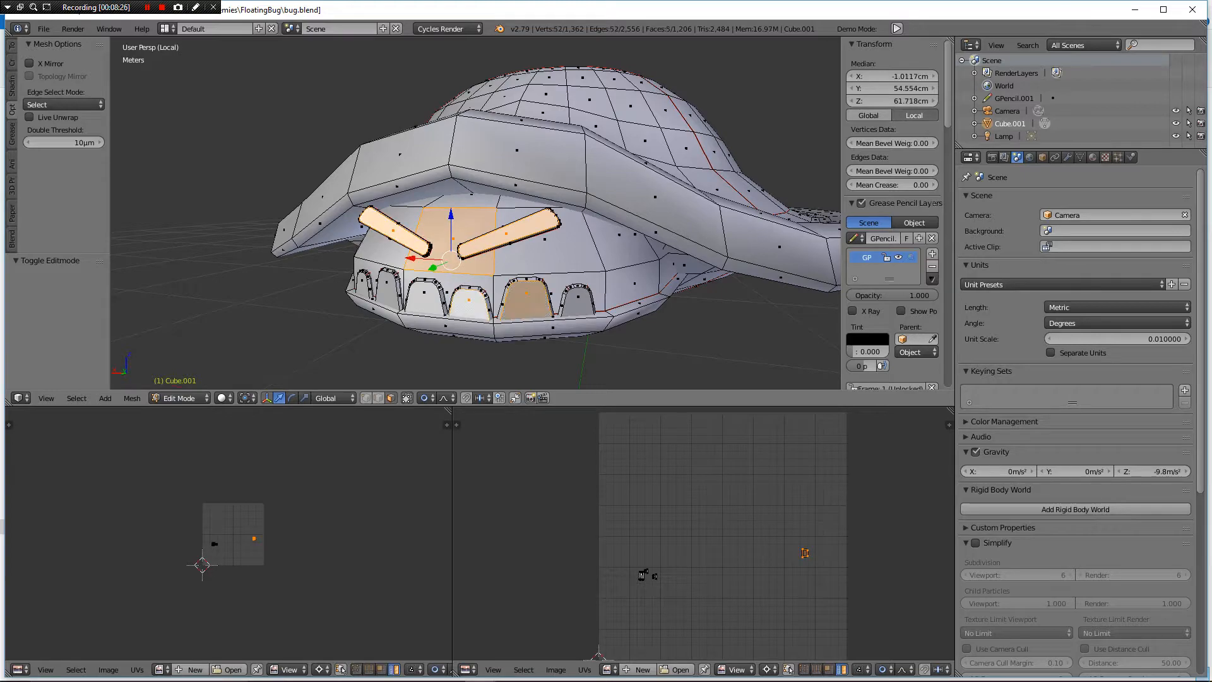
{"action": "right_click", "coordinate": [387, 284], "text": "shift"}
{"action": "right_click", "coordinate": [363, 282], "text": "shift"}
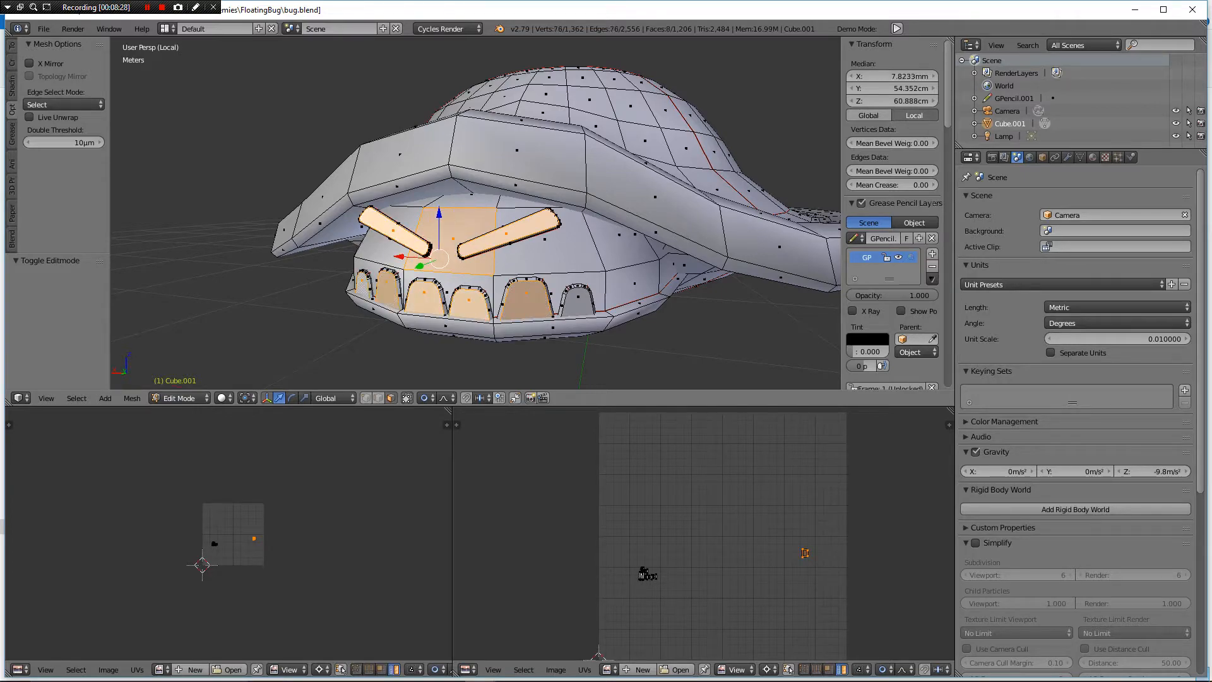
{"action": "right_click", "coordinate": [577, 301], "text": "shift"}
{"action": "right_click", "coordinate": [553, 328], "text": "shift"}
{"action": "middle_click_drag", "start_coordinate": [553, 327], "coordinate": [599, 272]}
{"action": "left_click", "coordinate": [582, 270]}
{"action": "key", "text": "ctrl+l"}
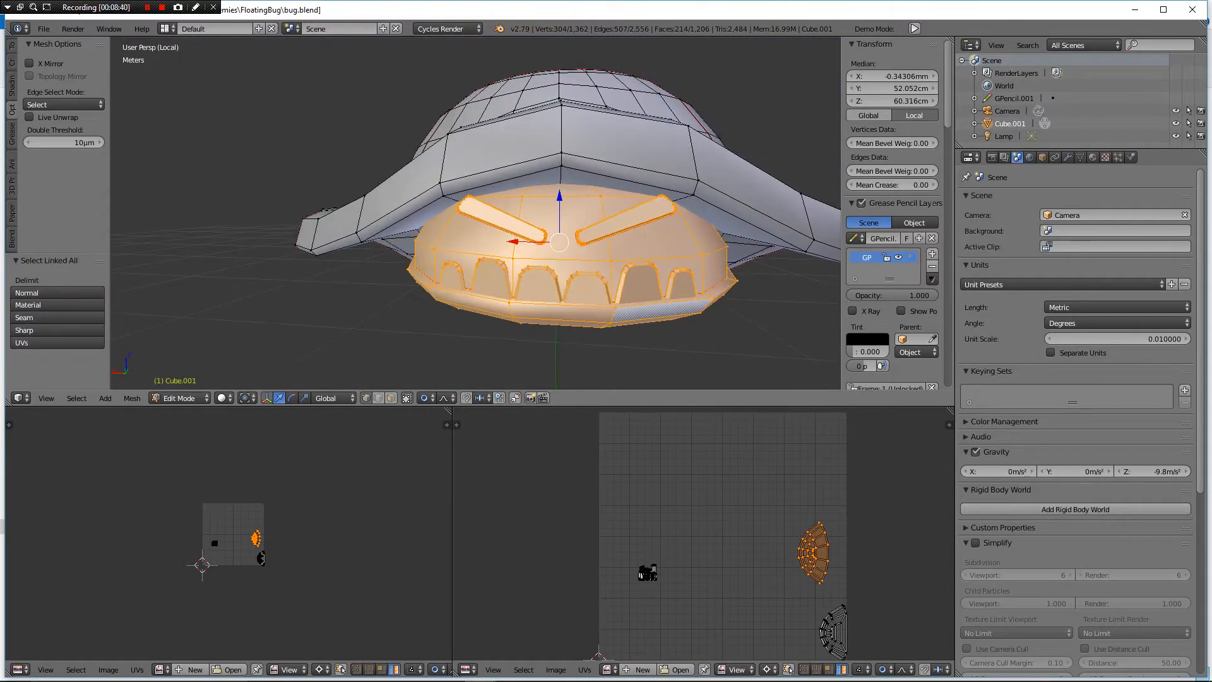
- Scale the selected head with its eyes and teeth uniformly by 1.2
{"action": "scroll", "coordinate": [599, 271], "scroll_direction": "down", "scroll_amount": 4}
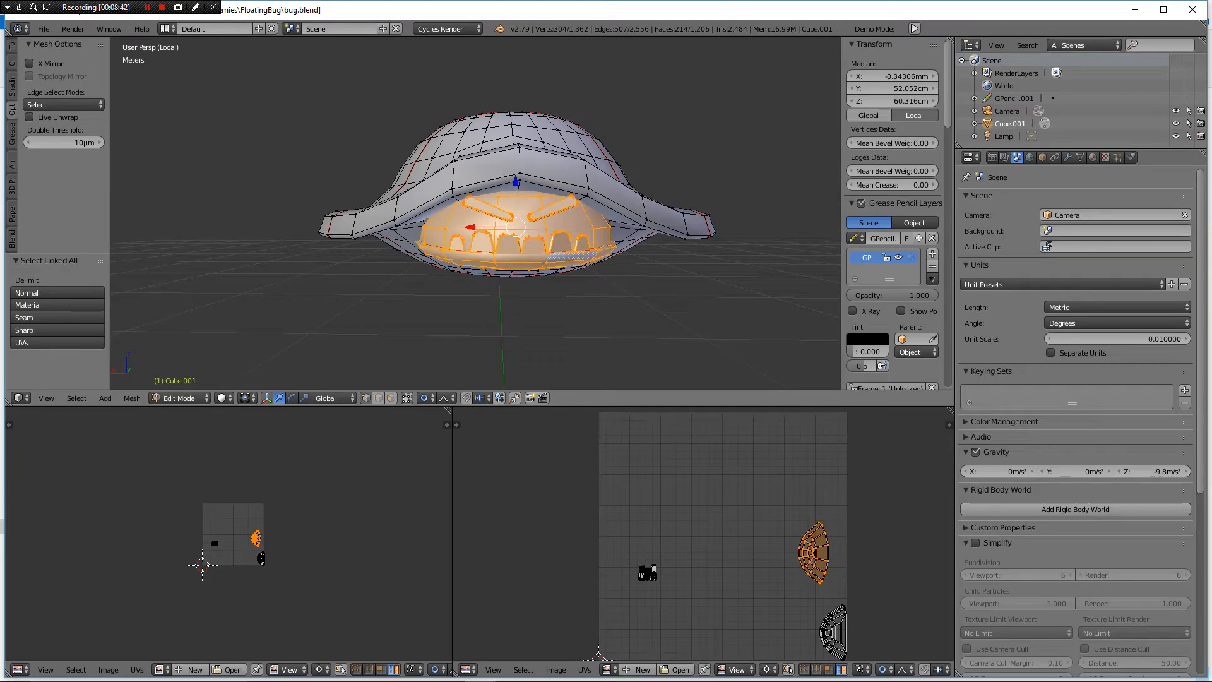
{"action": "key", "text": "s"}
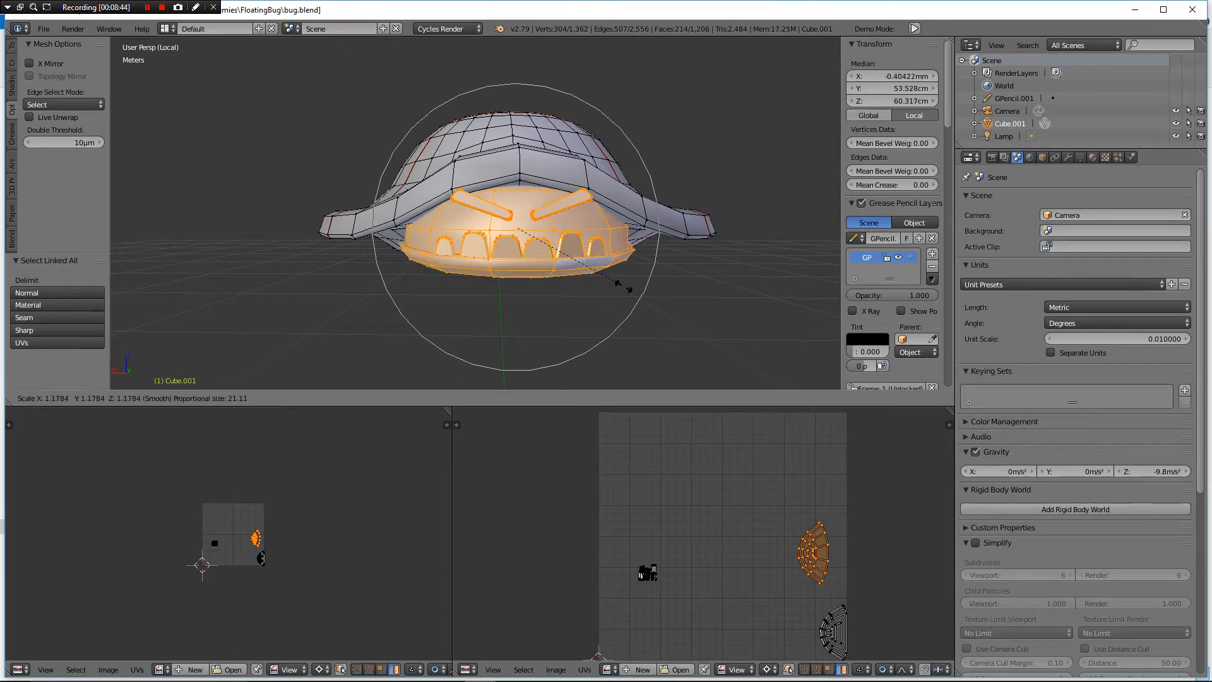
{"action": "left_click", "coordinate": [626, 287]}
- Stretch the selected head along the Z axis by a factor of 1.146
{"action": "middle_click_drag", "start_coordinate": [627, 287], "coordinate": [563, 285]}
{"action": "scroll", "coordinate": [492, 252], "scroll_direction": "down", "scroll_amount": 4}
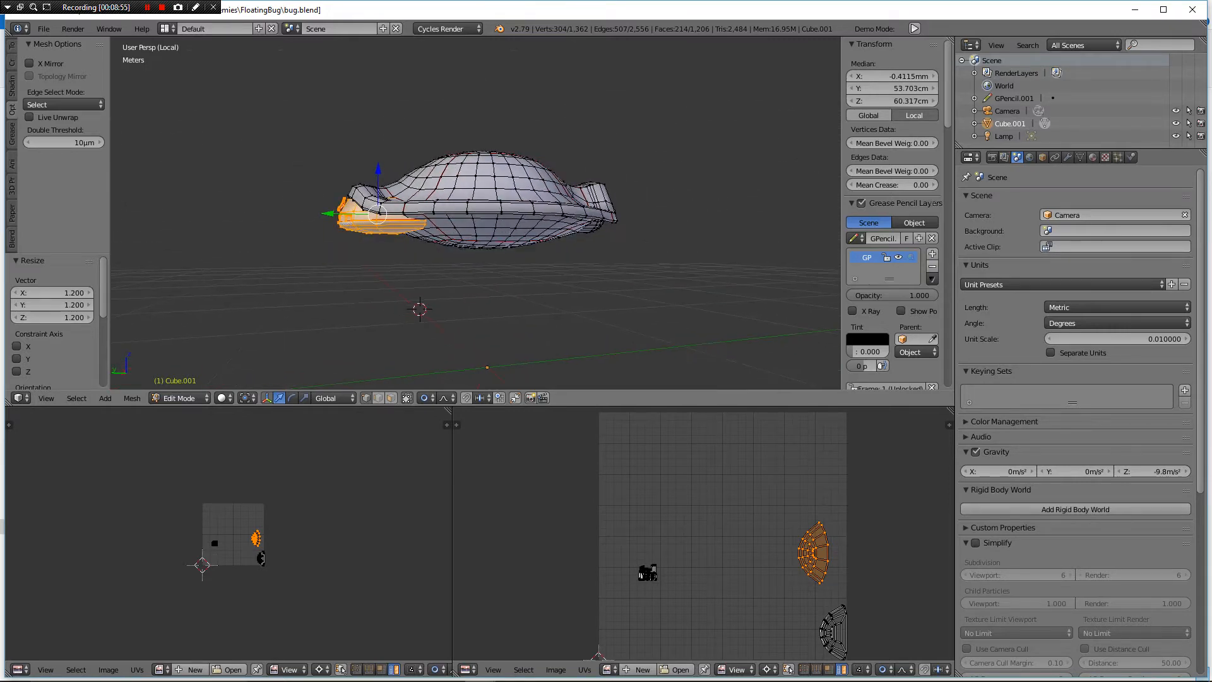
{"action": "scroll", "coordinate": [475, 212], "scroll_direction": "up", "scroll_amount": 4}
{"action": "middle_click_drag", "start_coordinate": [379, 247], "coordinate": [748, 227], "text": "shift"}
{"action": "key", "text": "s"}
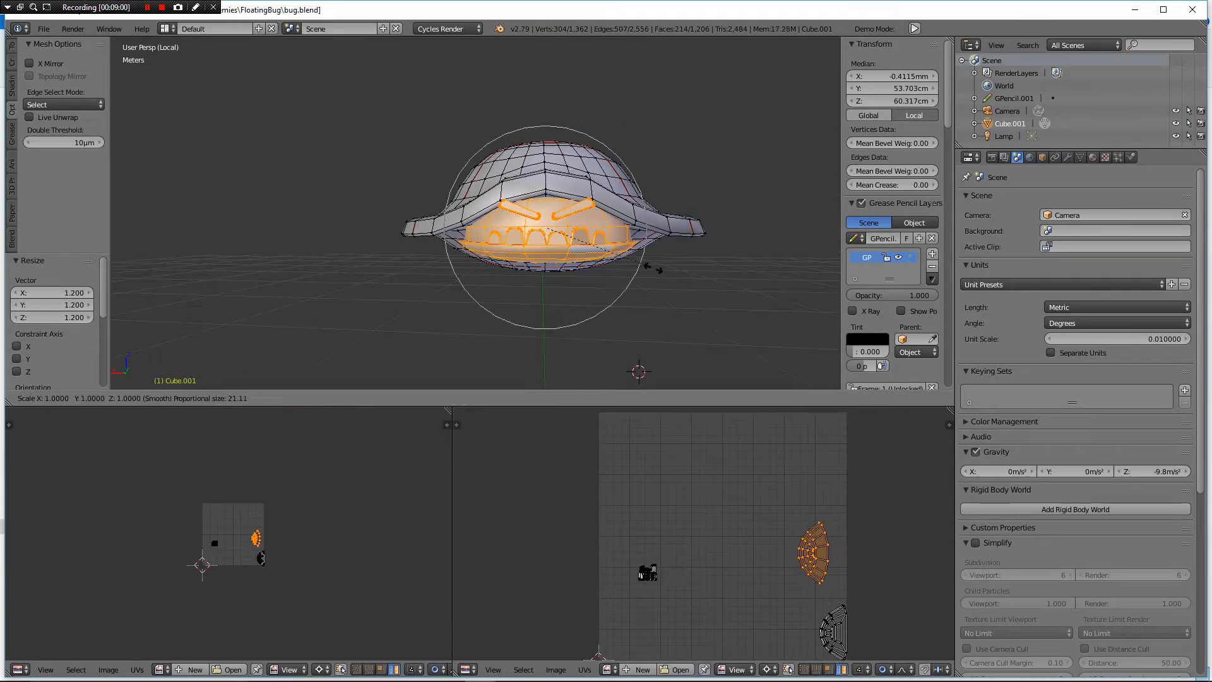
{"action": "key", "text": "z"}
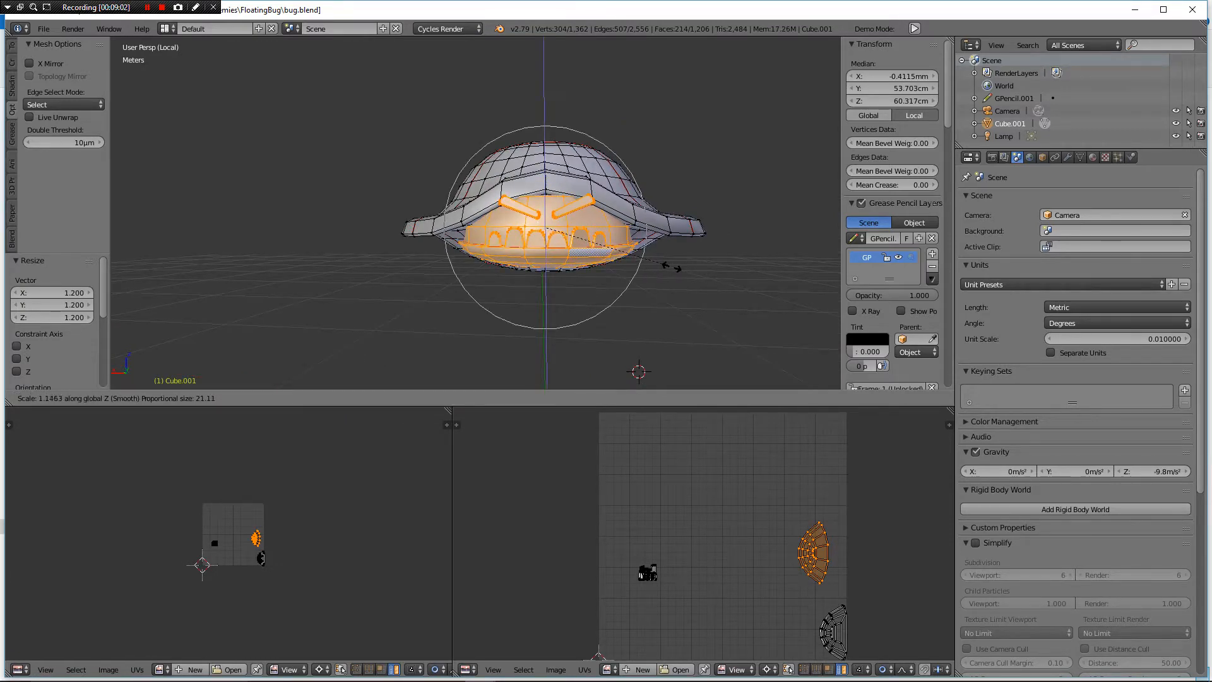
{"action": "left_click", "coordinate": [671, 267]}
- Tilt the selected head by -3.93° about the global X axis
{"action": "middle_click_drag", "start_coordinate": [671, 267], "coordinate": [538, 287]}
{"action": "key", "text": "r"}
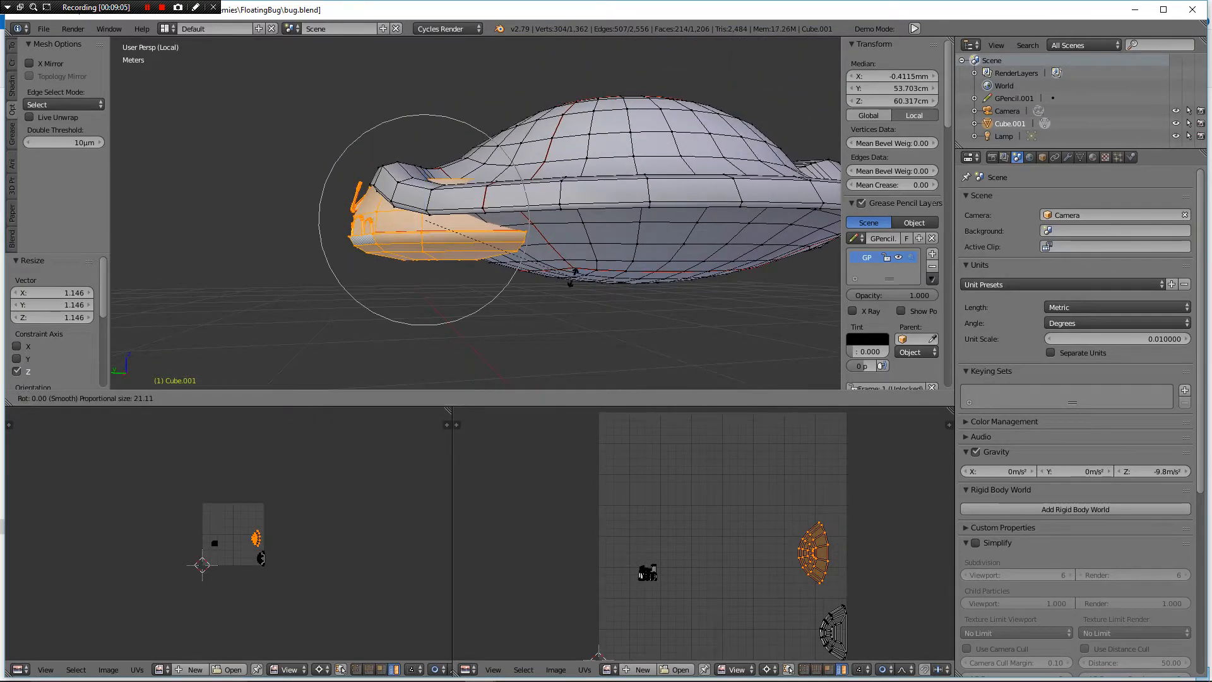
{"action": "key", "text": "x"}
{"action": "left_click", "coordinate": [577, 267]}
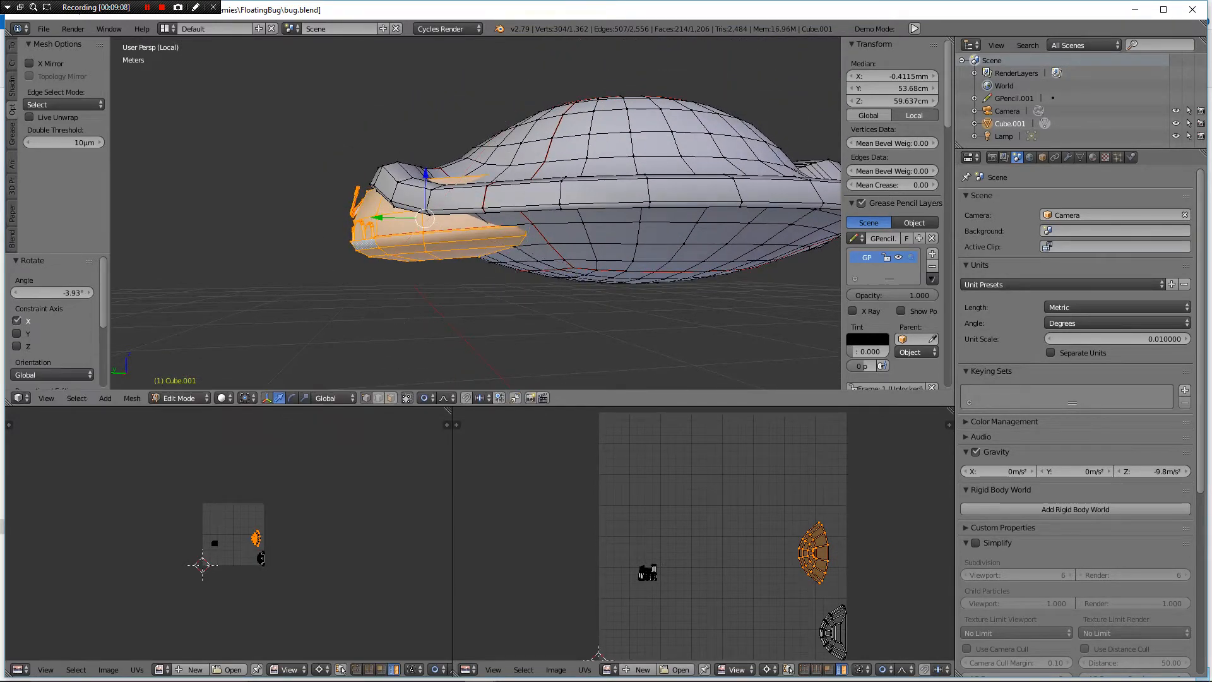
- Switch to vertex selection mode and select the three middle vertices in the rim's front groove between the two fins
{"action": "middle_click_drag", "start_coordinate": [577, 267], "coordinate": [653, 318]}
{"action": "key", "text": "ctrl+Tab"}
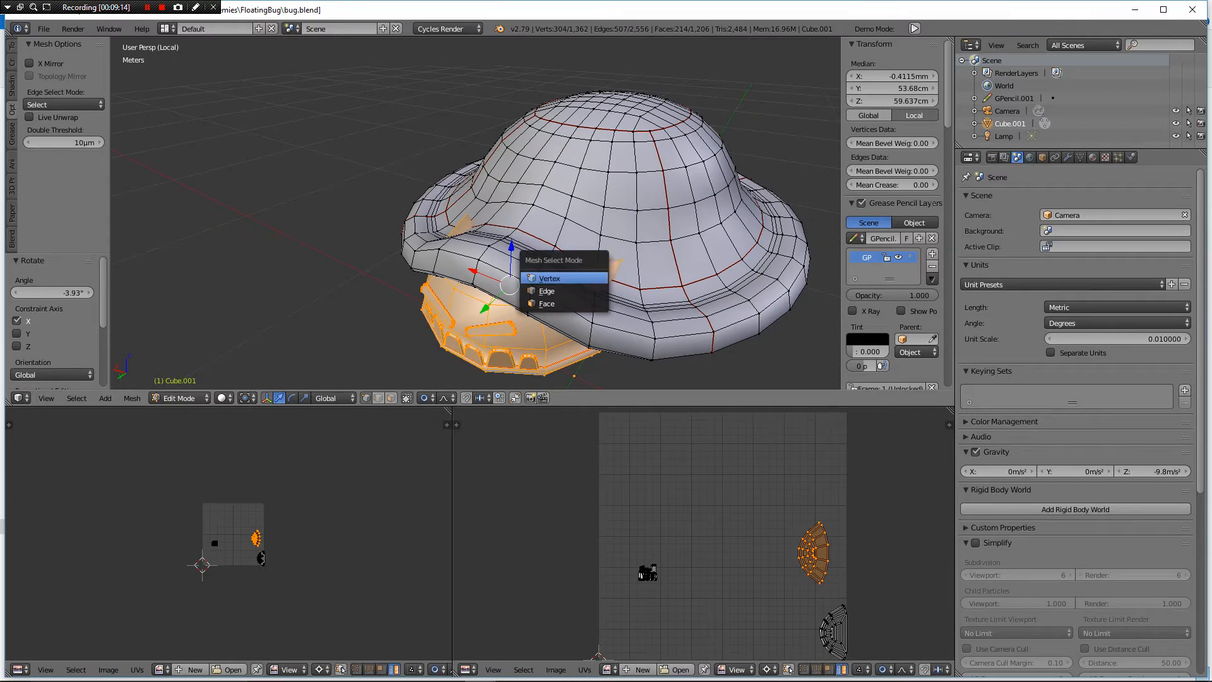
{"action": "left_click", "coordinate": [591, 278]}
{"action": "middle_click_drag", "start_coordinate": [591, 279], "coordinate": [603, 293]}
{"action": "right_click", "coordinate": [600, 299]}
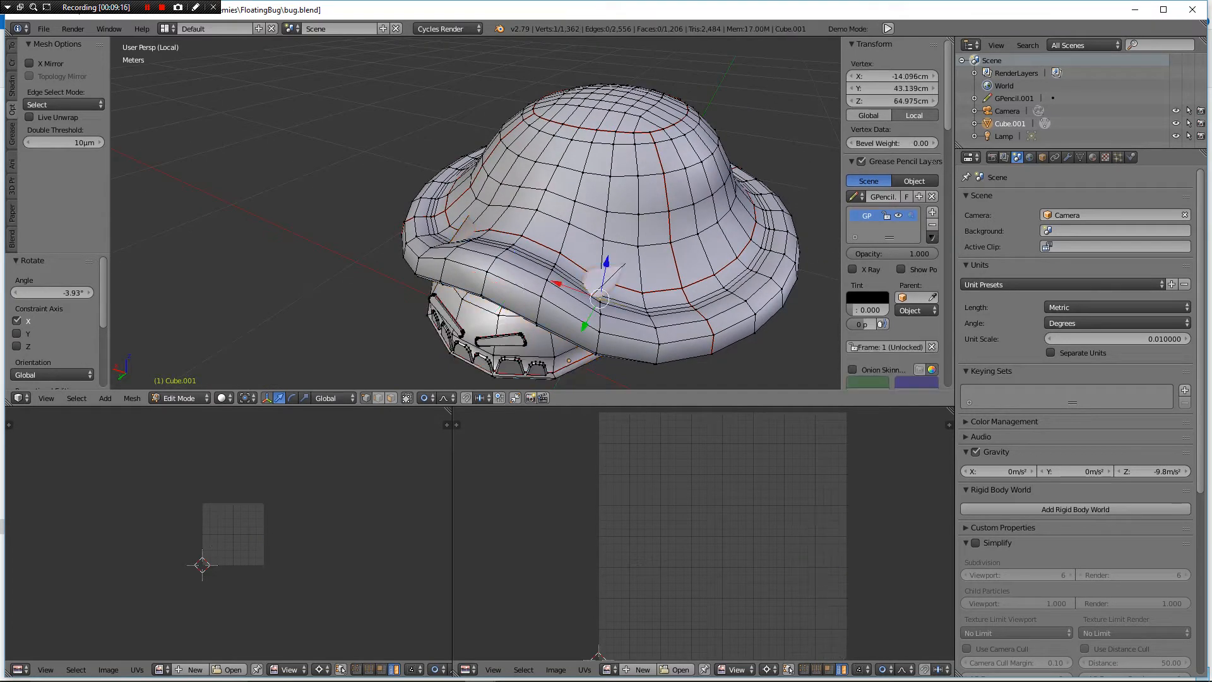
{"action": "middle_click_drag", "start_coordinate": [673, 167], "coordinate": [750, 194]}
{"action": "scroll", "coordinate": [704, 202], "scroll_direction": "up", "scroll_amount": 2}
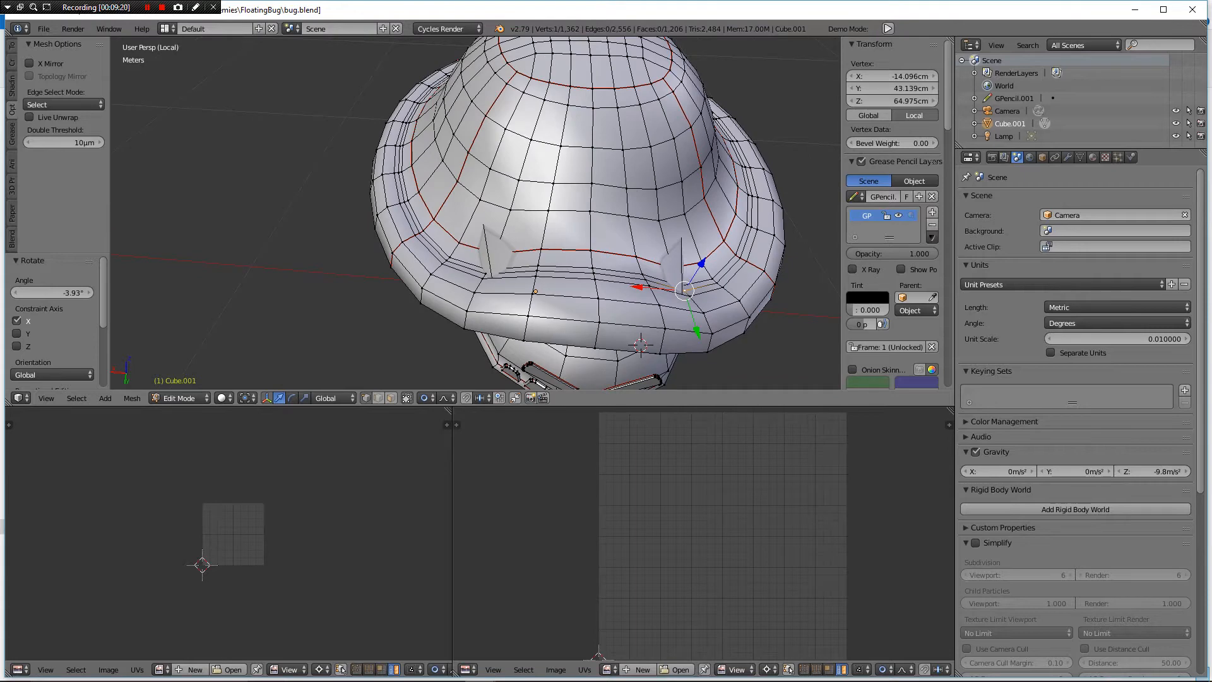
{"action": "right_click", "coordinate": [595, 277]}
{"action": "middle_click_drag", "start_coordinate": [595, 276], "coordinate": [513, 286]}
{"action": "right_click", "coordinate": [632, 300], "text": "shift"}
{"action": "right_click", "coordinate": [522, 282], "text": "shift"}
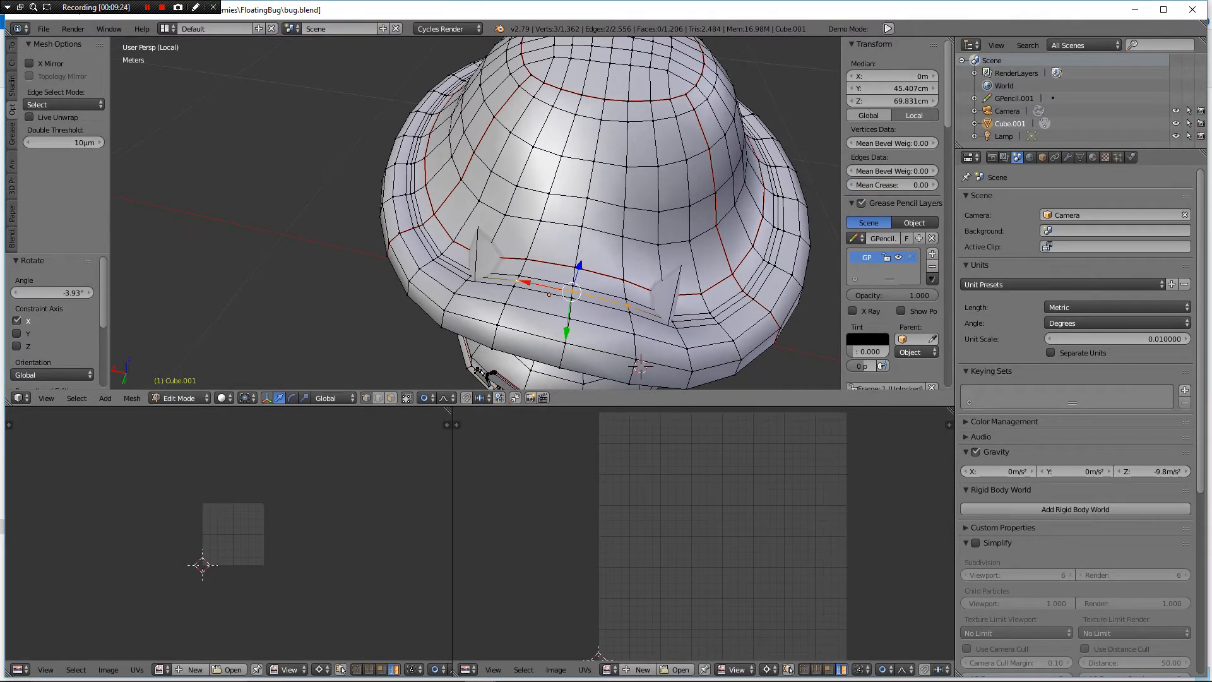
- Grow the selection twice and shrink it once to cover the front groove, and raise it 1.59 cm along Z with proportional editing
{"action": "key", "text": "ctrl+KP_Add"}
{"action": "key", "text": "ctrl+KP_Add"}
{"action": "key", "text": "ctrl+KP_Subtract"}
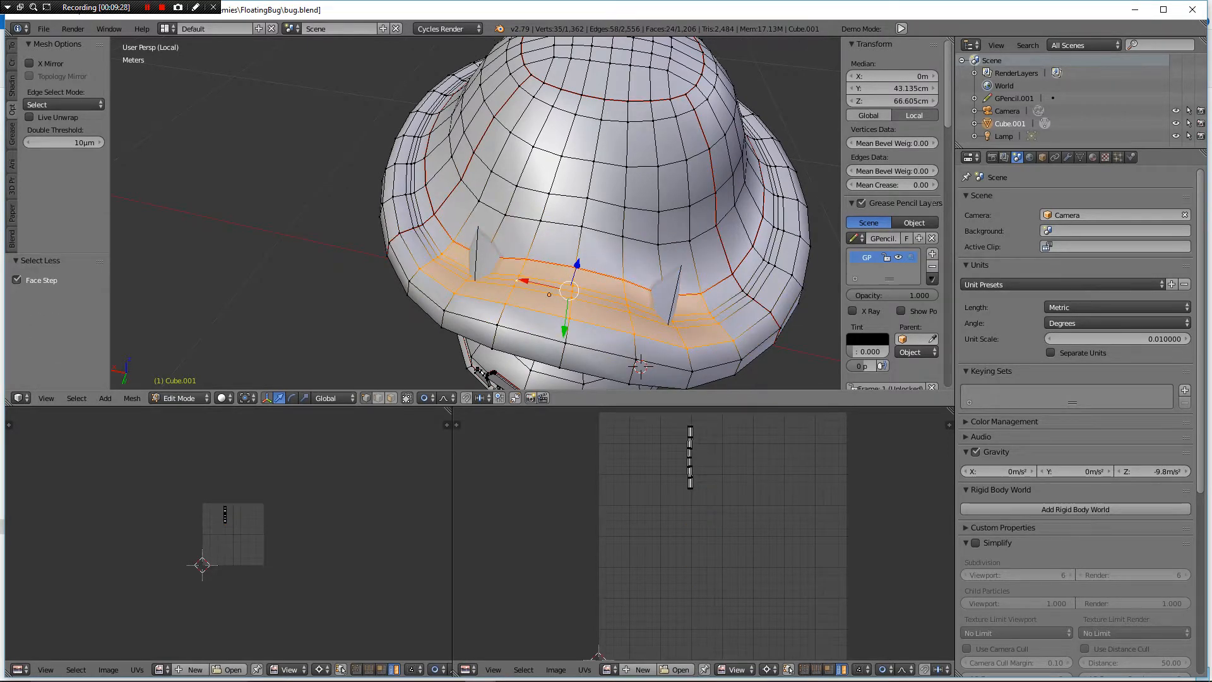
{"action": "middle_click_drag", "start_coordinate": [513, 285], "coordinate": [478, 219]}
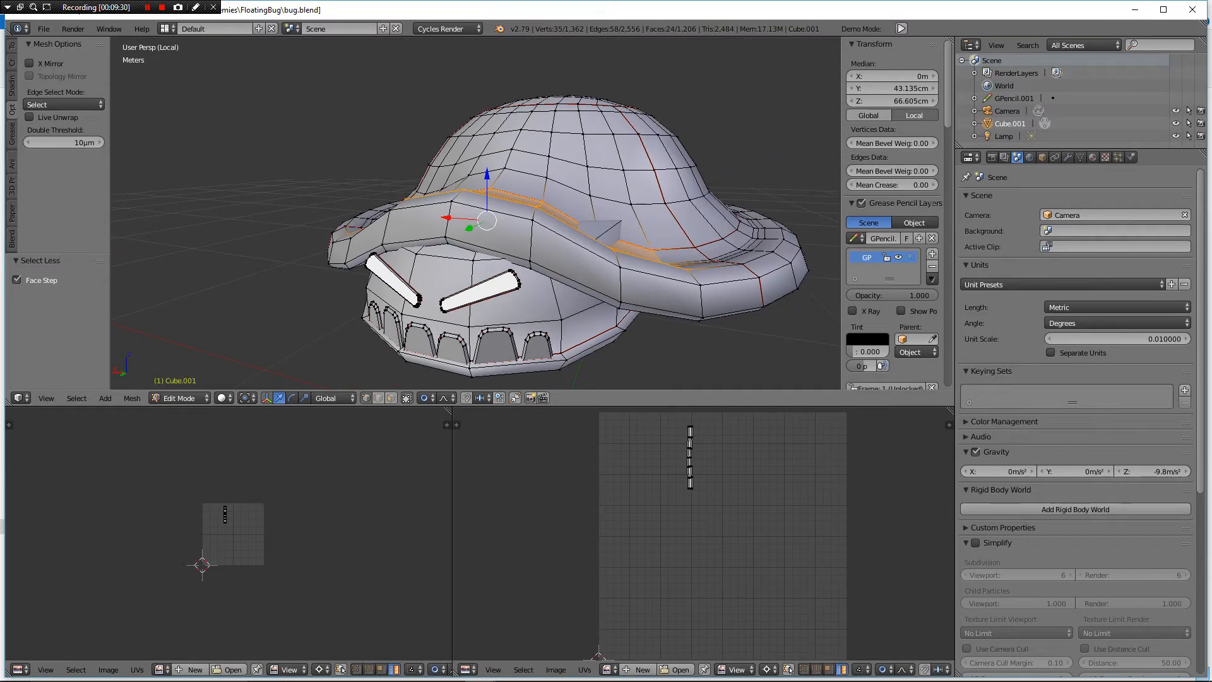
{"action": "key", "text": "g"}
{"action": "key", "text": "z"}
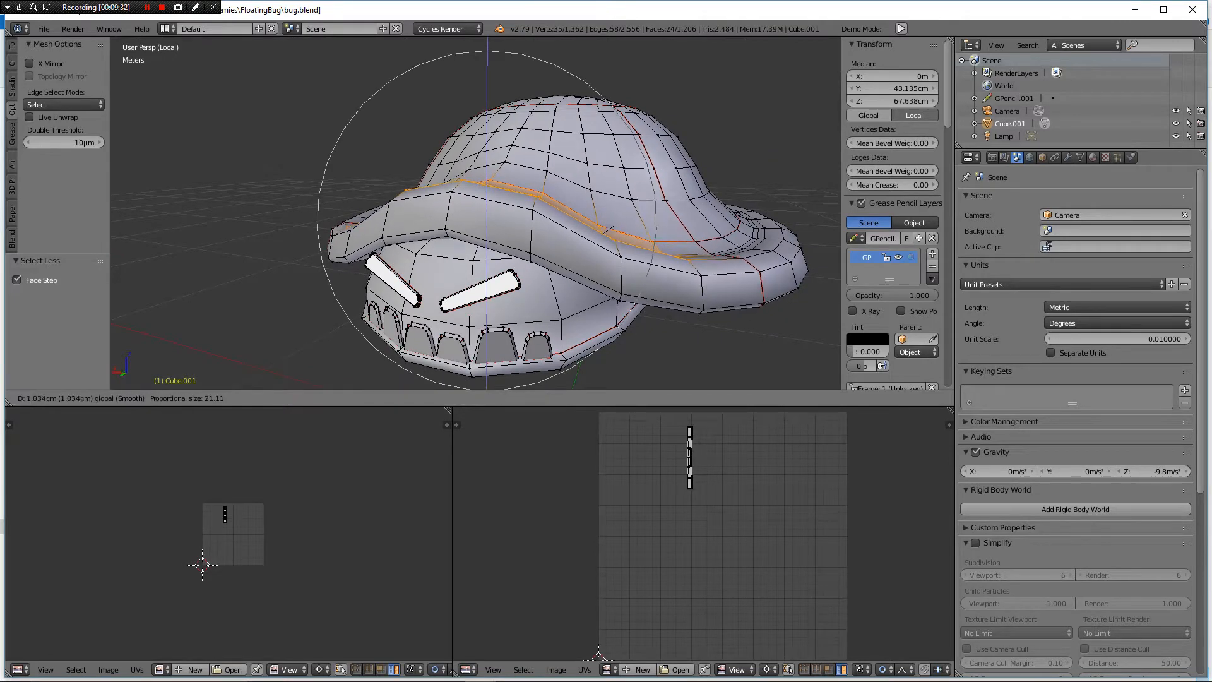
{"action": "left_click", "coordinate": [451, 206]}
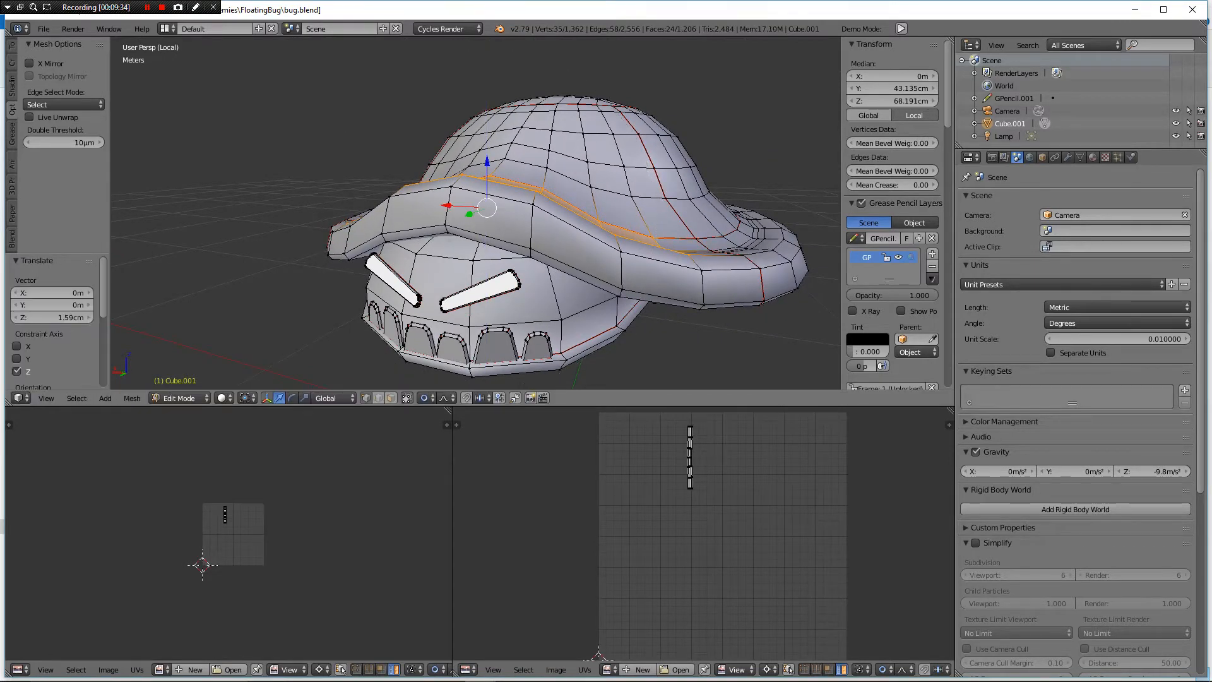
- Examine the reshaped front rim and the whole robot from the side, front and rear, including in Object Mode
{"action": "middle_click_drag", "start_coordinate": [452, 205], "coordinate": [783, 180]}
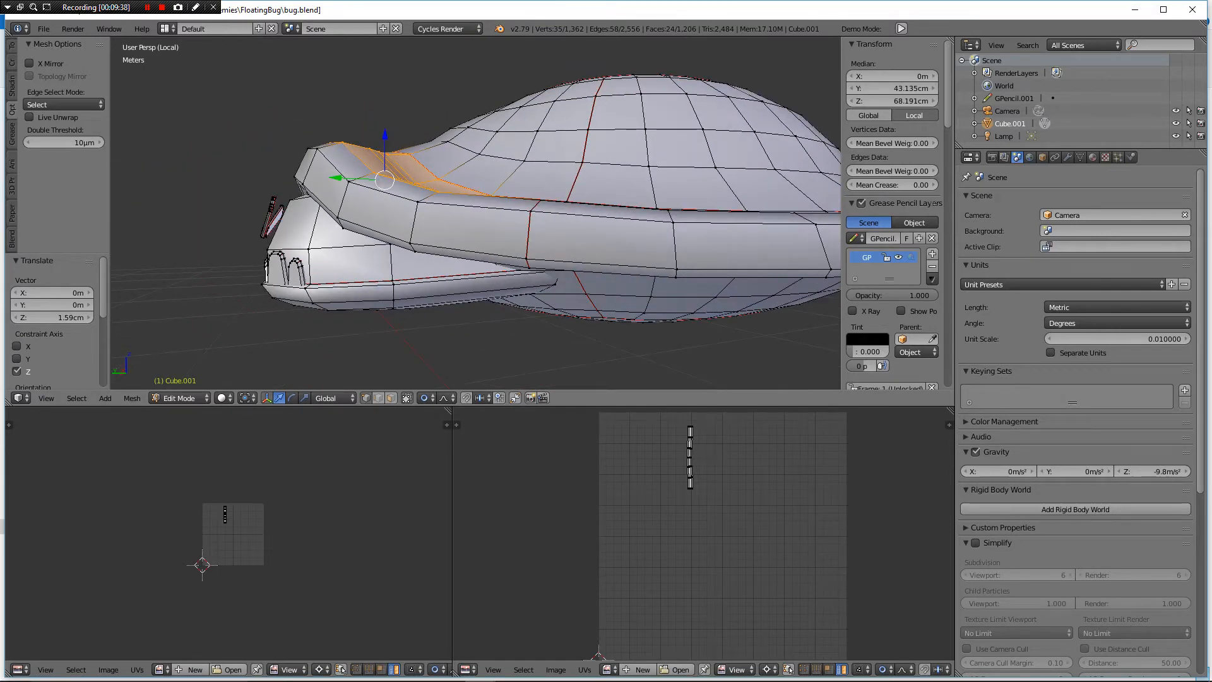
{"action": "scroll", "coordinate": [473, 212], "scroll_direction": "down", "scroll_amount": 4}
{"action": "middle_click_drag", "start_coordinate": [404, 202], "coordinate": [572, 250]}
{"action": "key", "text": "Tab"}
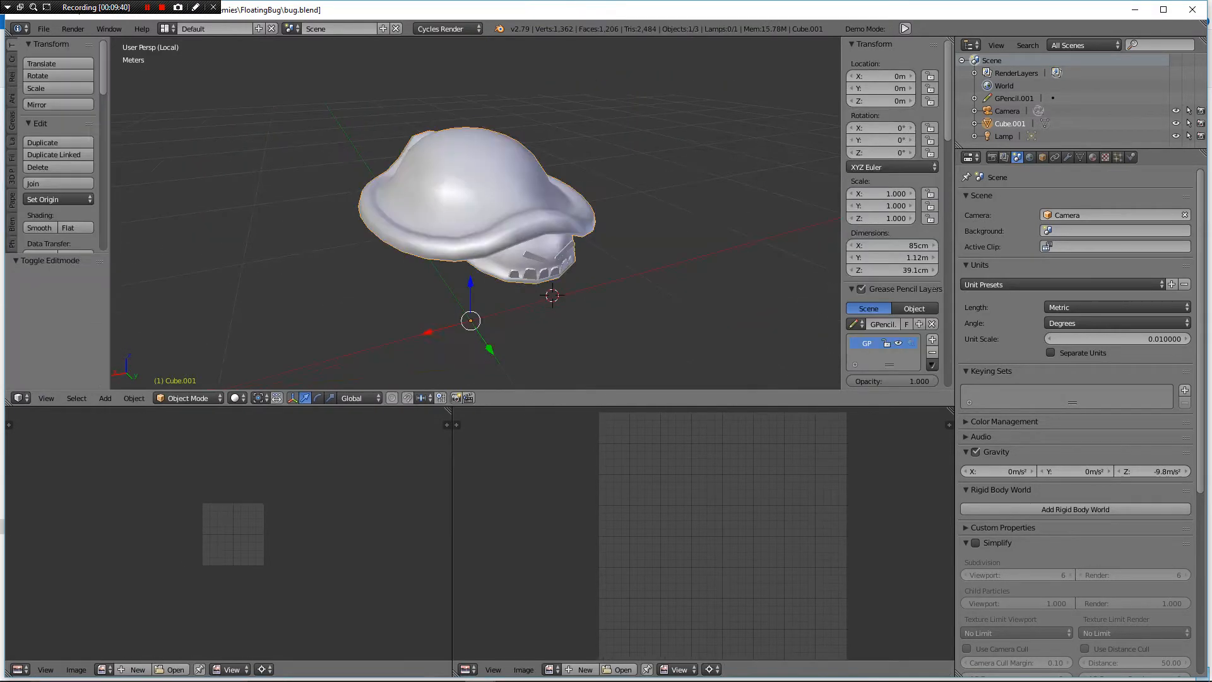
{"action": "middle_click_drag", "start_coordinate": [442, 246], "coordinate": [253, 187]}
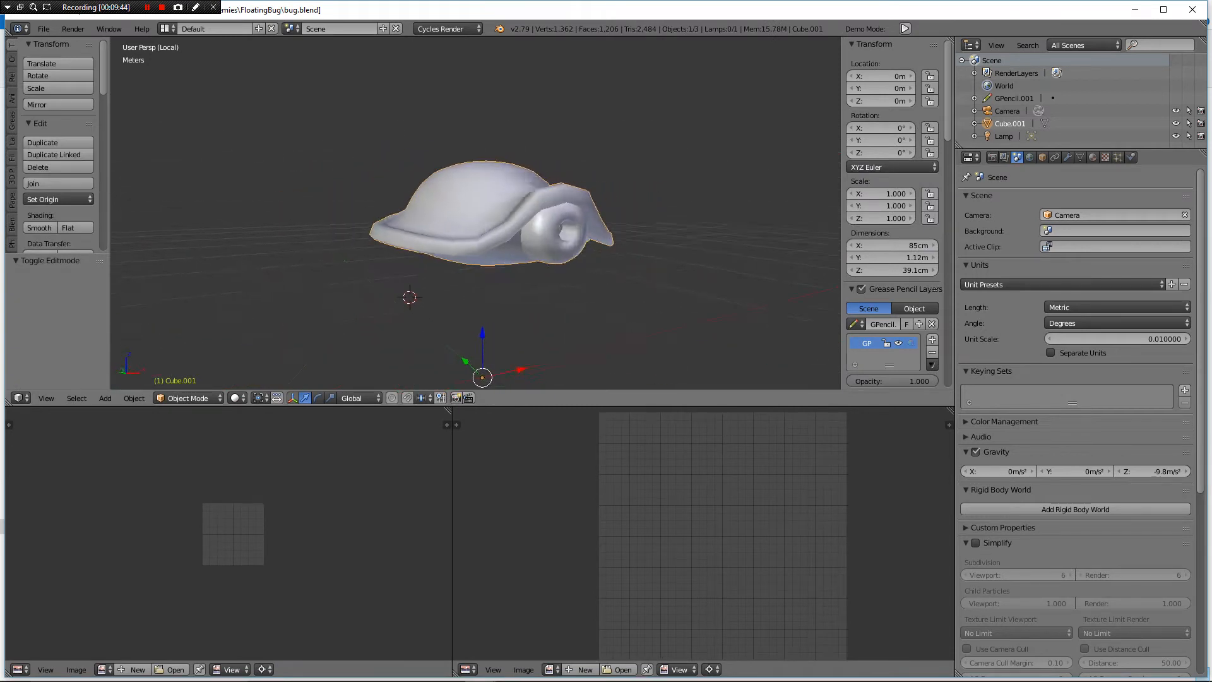
{"action": "middle_click_drag", "start_coordinate": [480, 202], "coordinate": [385, 203]}
{"action": "scroll", "coordinate": [385, 203], "scroll_direction": "up", "scroll_amount": 3}
- Back in Edit Mode, select the entire rear ring as linked geometry starting from one of its vertices
{"action": "key", "text": "Tab"}
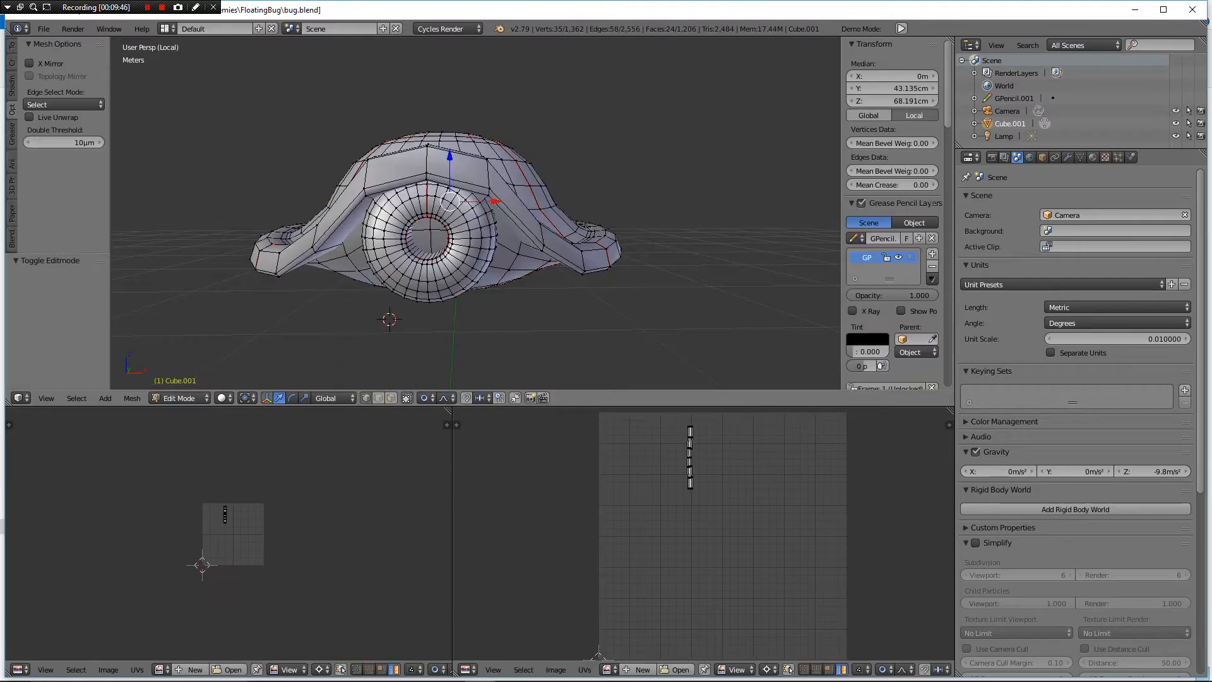
{"action": "scroll", "coordinate": [442, 214], "scroll_direction": "up", "scroll_amount": 2}
{"action": "right_click", "coordinate": [466, 242]}
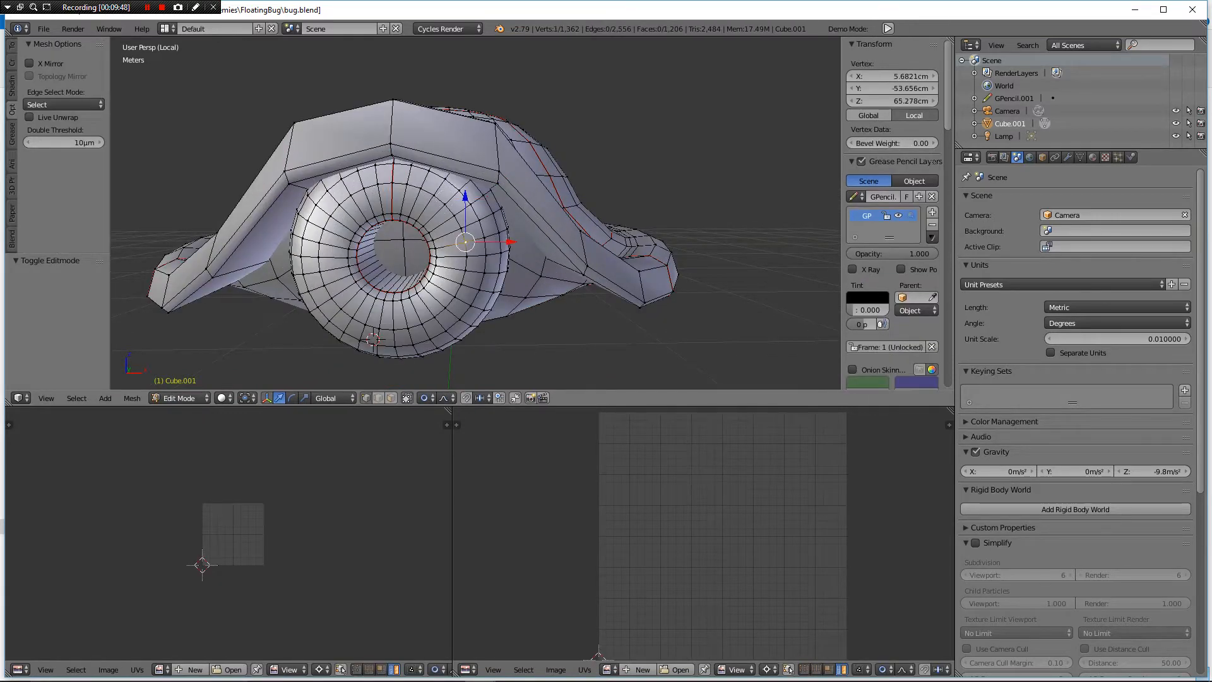
{"action": "key", "text": "ctrl+l"}
{"action": "middle_click_drag", "start_coordinate": [467, 243], "coordinate": [497, 245]}
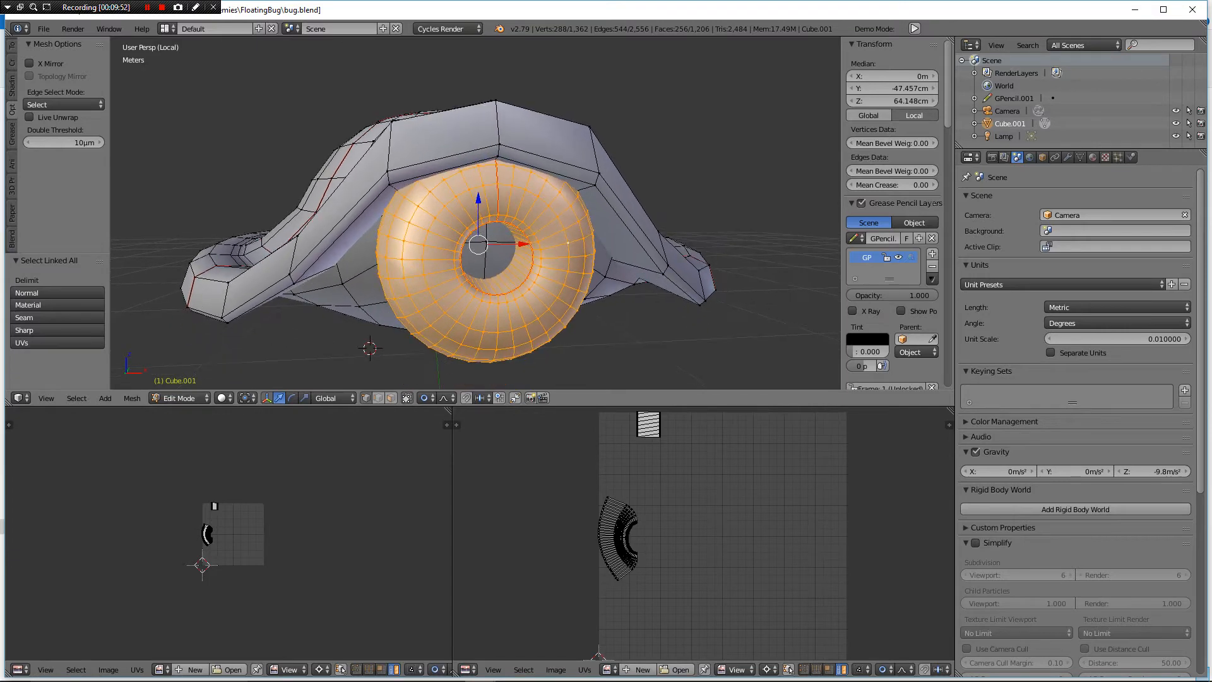
- Scale the selected rear ring to 0.551 in X and Z while keeping its Y depth
{"action": "key", "text": "s"}
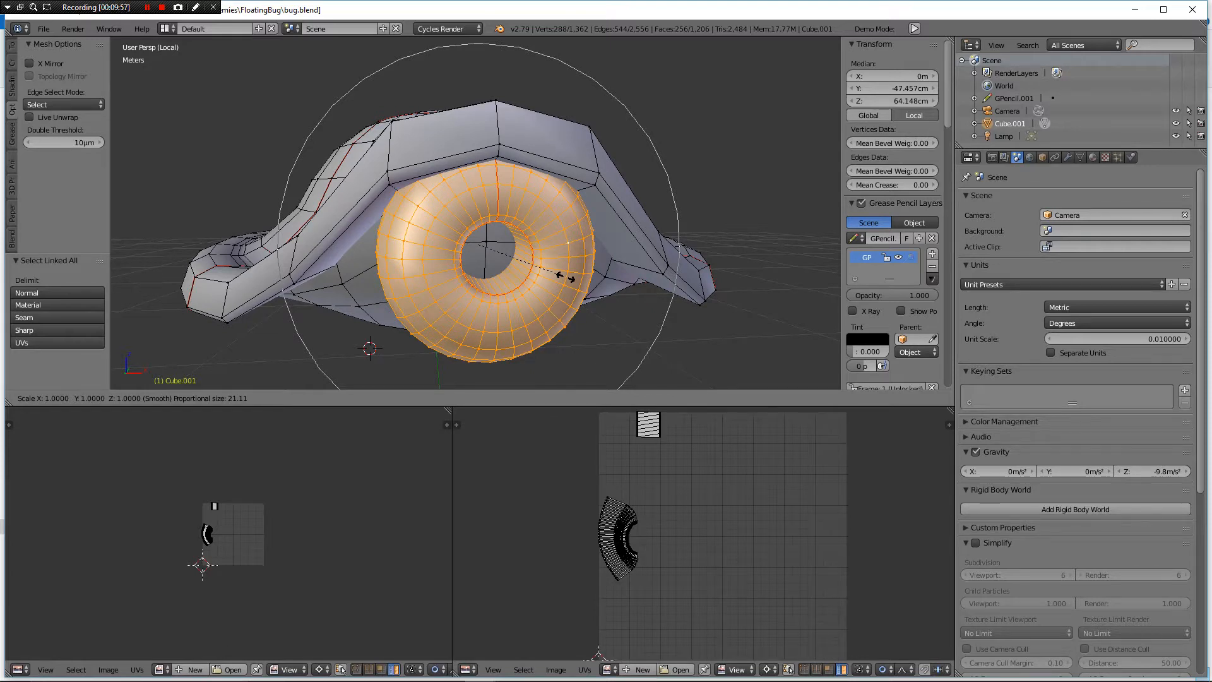
{"action": "key", "text": "shift+y"}
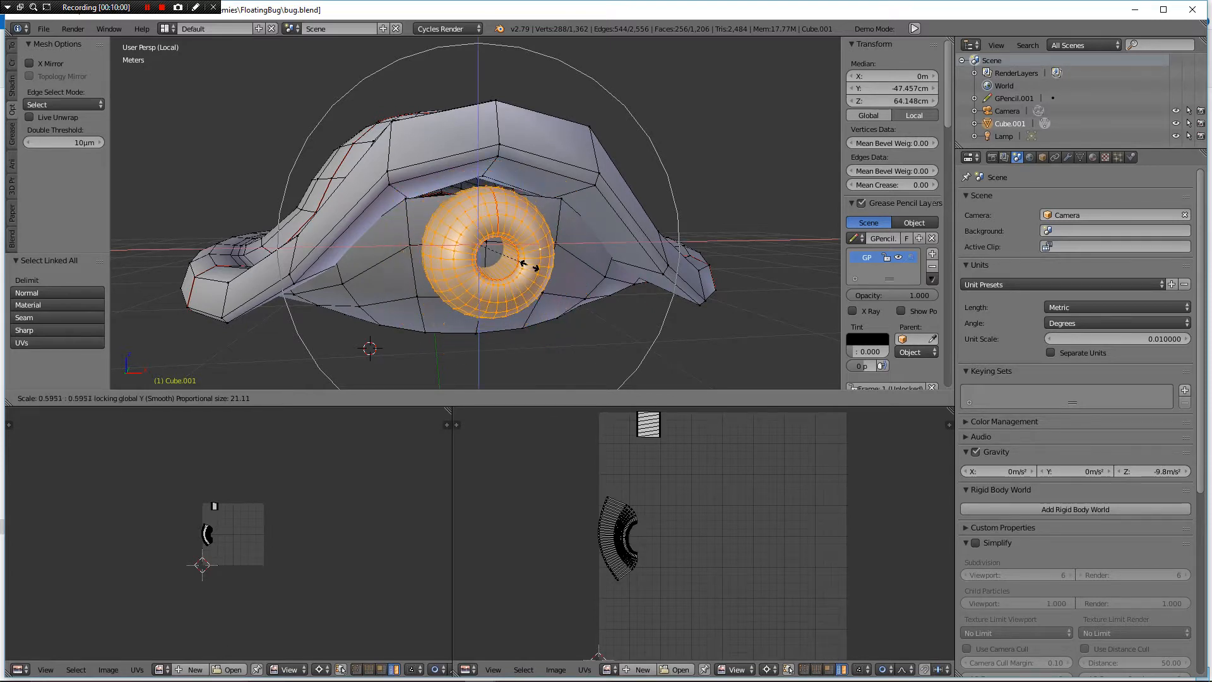
{"action": "left_click", "coordinate": [525, 265]}
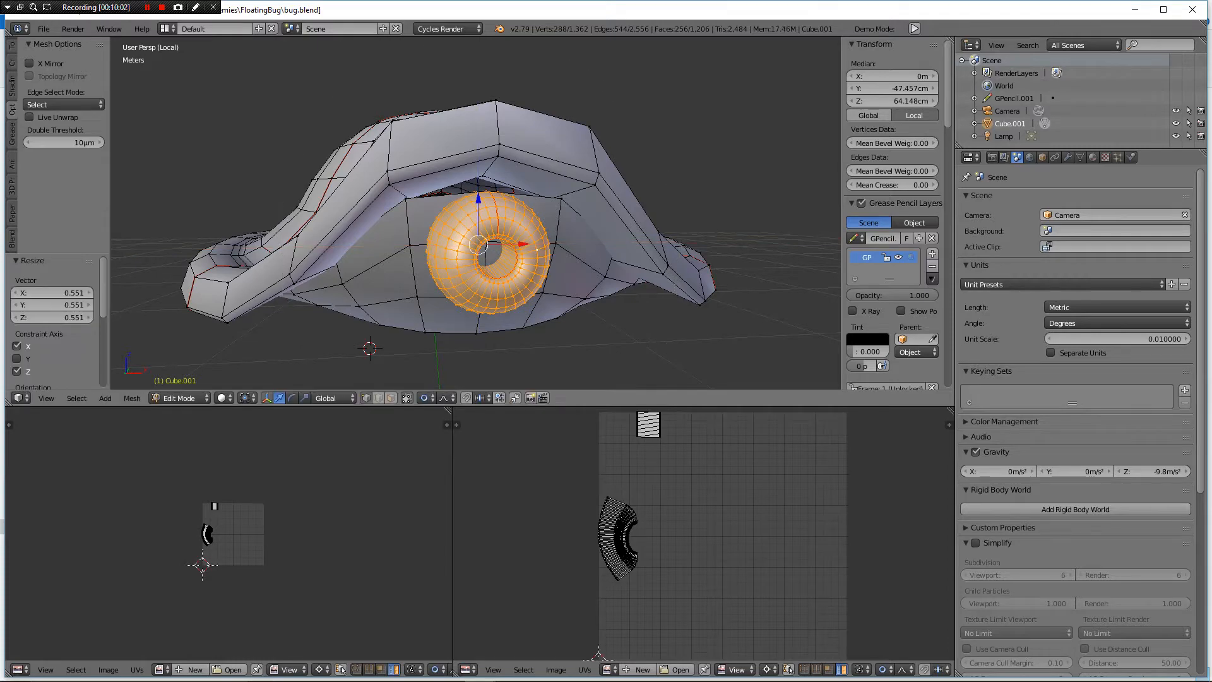
- Lower the rear ring 3.05 cm along Z and shift it 5.14 mm along Y toward the body
{"action": "middle_click_drag", "start_coordinate": [525, 265], "coordinate": [610, 257]}
{"action": "scroll", "coordinate": [679, 273], "scroll_direction": "down", "scroll_amount": 3}
{"action": "key", "text": "g"}
{"action": "key", "text": "z"}
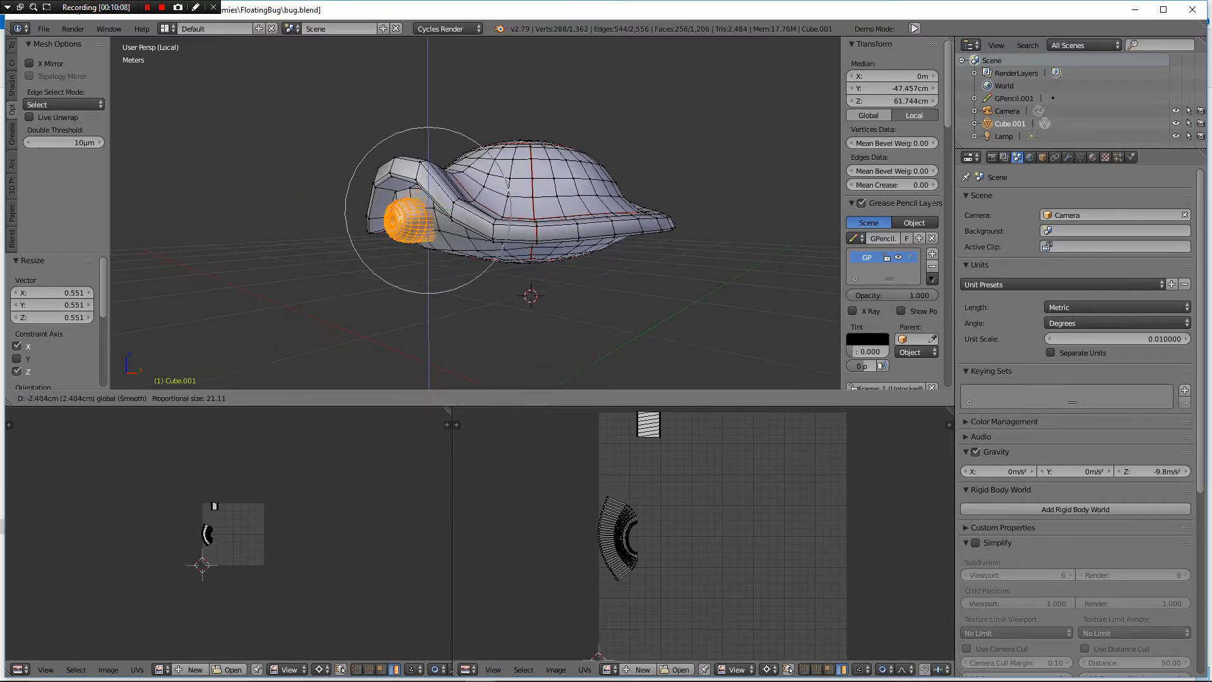
{"action": "key", "text": "Return"}
{"action": "middle_click_drag", "start_coordinate": [480, 218], "coordinate": [460, 218]}
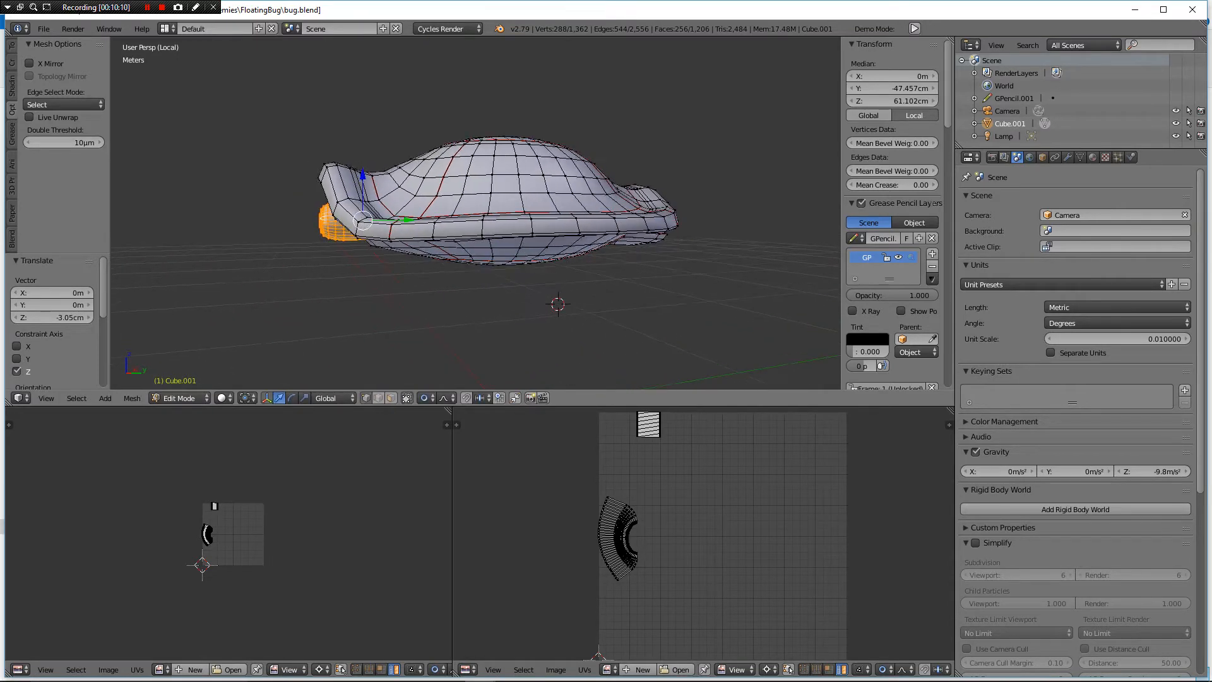
{"action": "left_click_drag", "start_coordinate": [408, 220], "coordinate": [408, 220]}
{"action": "middle_click_drag", "start_coordinate": [408, 220], "coordinate": [515, 256]}
{"action": "scroll", "coordinate": [514, 255], "scroll_direction": "down", "scroll_amount": 3}
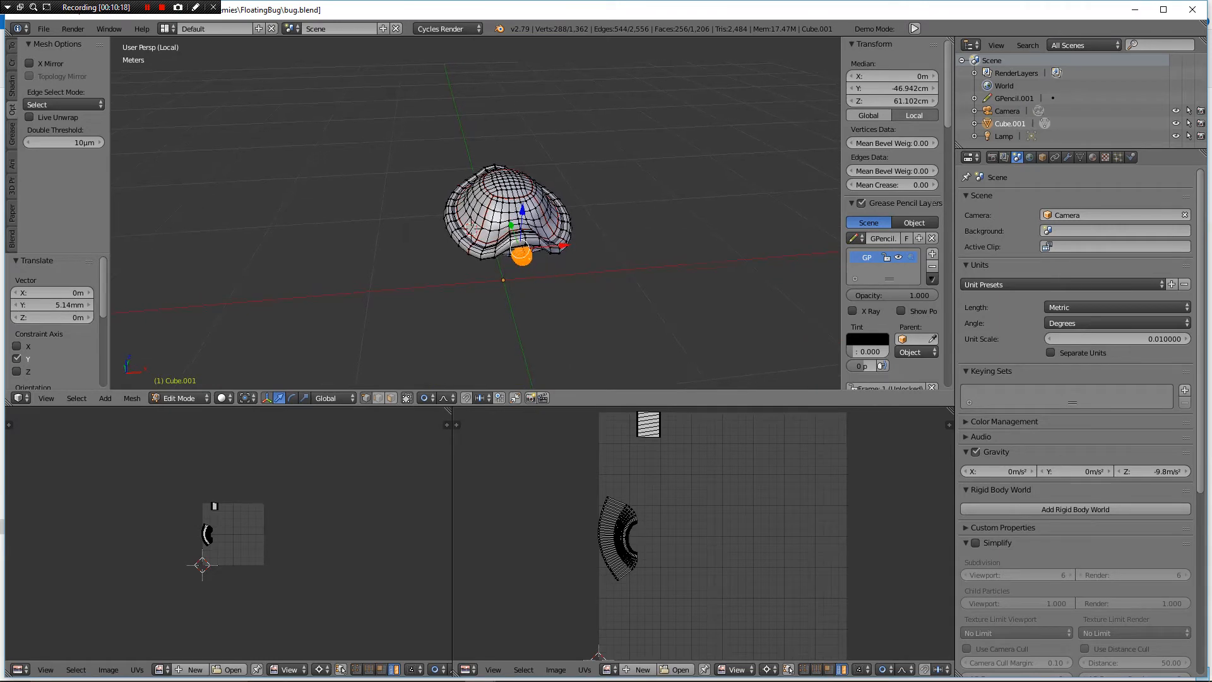
- Select the three middle vertices in the rim's groove above the ring and grow the selection twice
{"action": "scroll", "coordinate": [518, 278], "scroll_direction": "up", "scroll_amount": 5}
{"action": "middle_click_drag", "start_coordinate": [518, 278], "coordinate": [536, 347]}
{"action": "scroll", "coordinate": [532, 301], "scroll_direction": "up", "scroll_amount": 1}
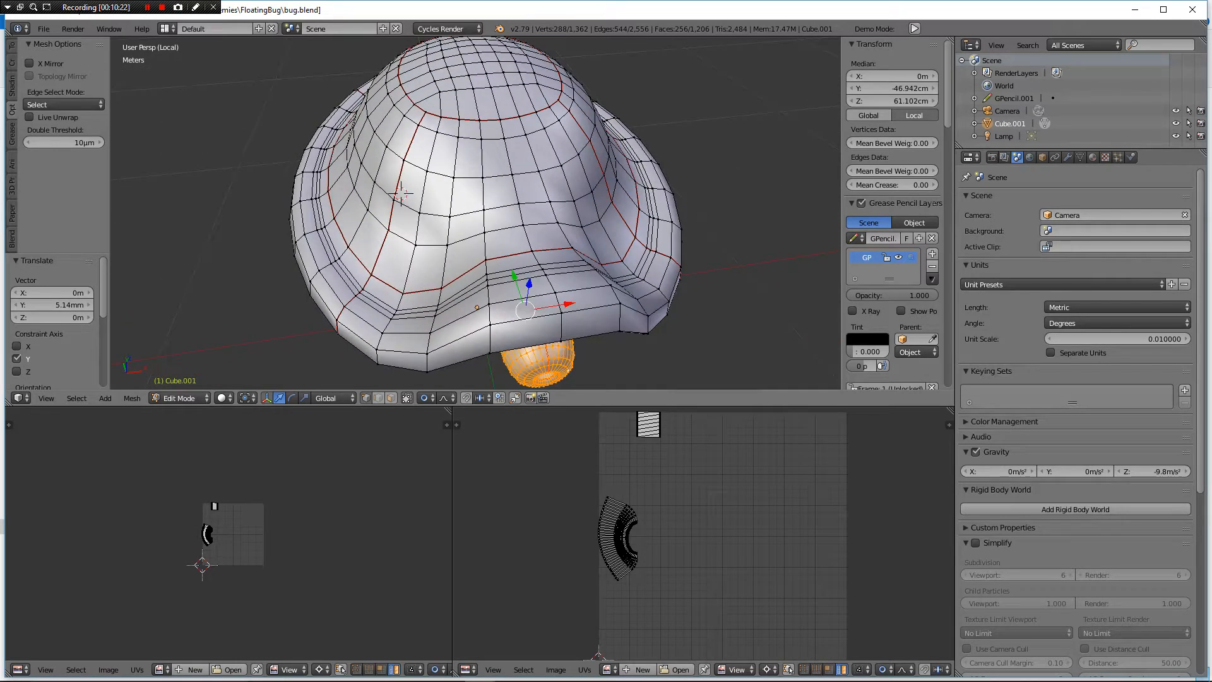
{"action": "right_click", "coordinate": [546, 275]}
{"action": "right_click", "coordinate": [487, 286], "text": "shift"}
{"action": "middle_click_drag", "start_coordinate": [488, 286], "coordinate": [457, 298]}
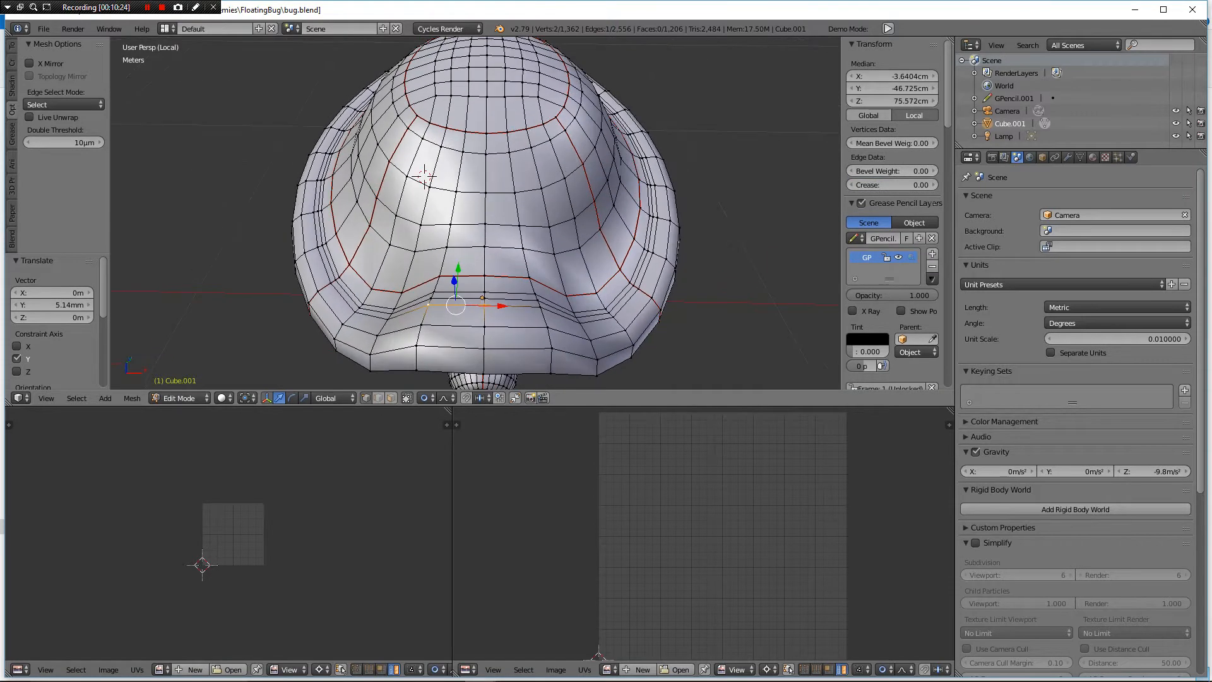
{"action": "right_click", "coordinate": [539, 301], "text": "shift"}
{"action": "middle_click_drag", "start_coordinate": [540, 301], "coordinate": [550, 301]}
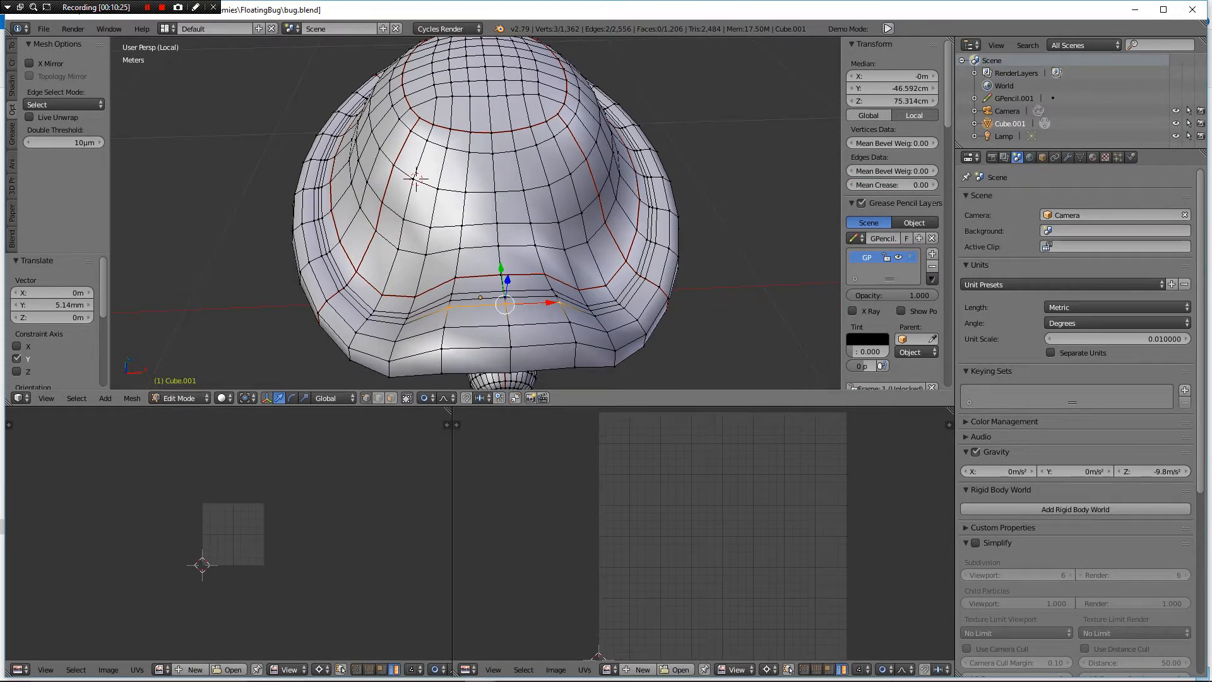
{"action": "key", "text": "ctrl+KP_Add"}
{"action": "key", "text": "ctrl+KP_Add"}
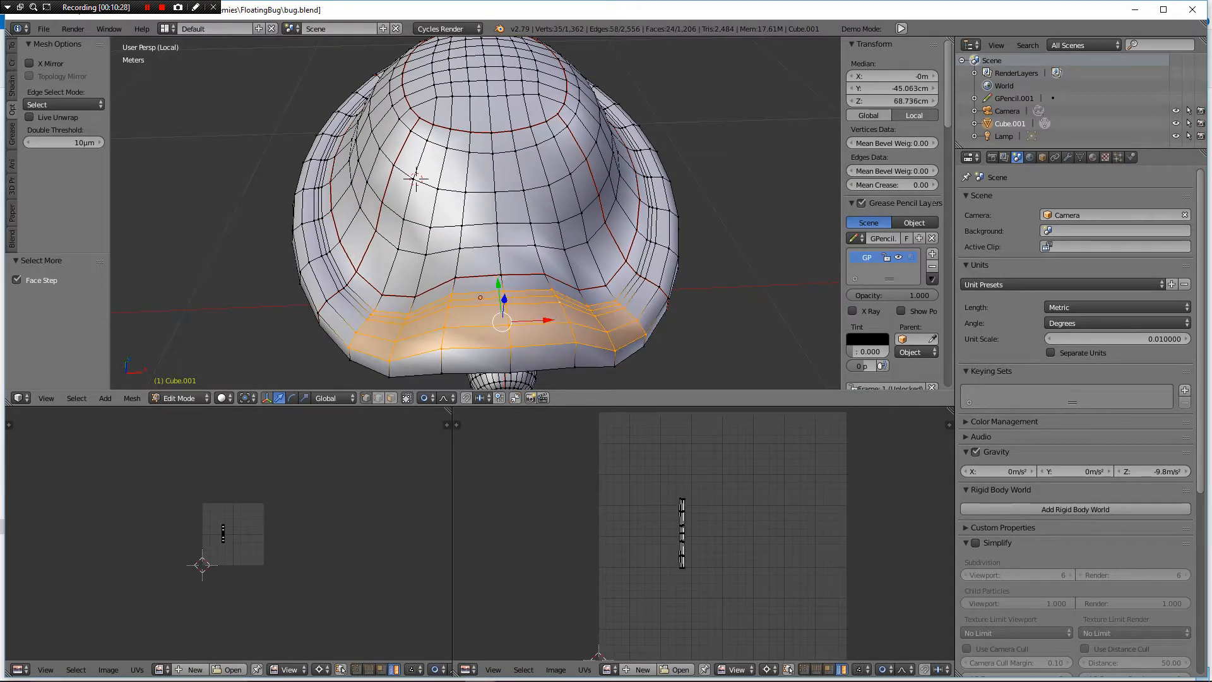
- Try lowering the selected rim arch 4.01 cm along Z with proportional editing, and undo the move
{"action": "middle_click_drag", "start_coordinate": [559, 303], "coordinate": [629, 257]}
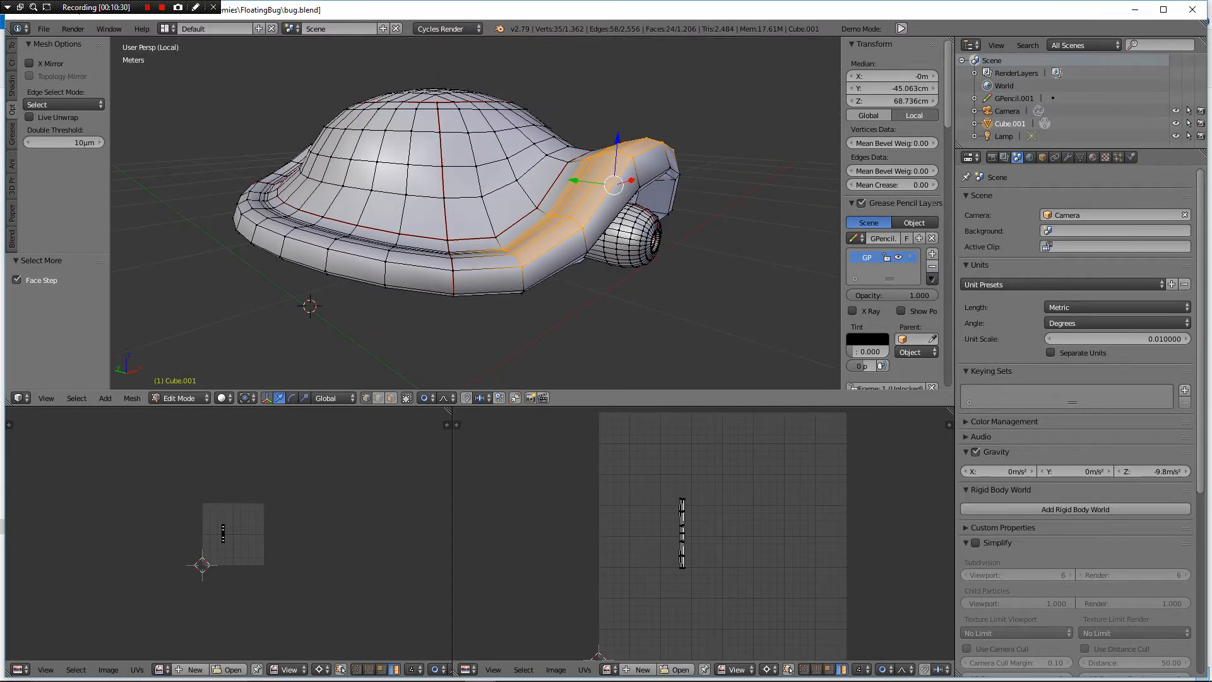
{"action": "key", "text": "g"}
{"action": "key", "text": "z"}
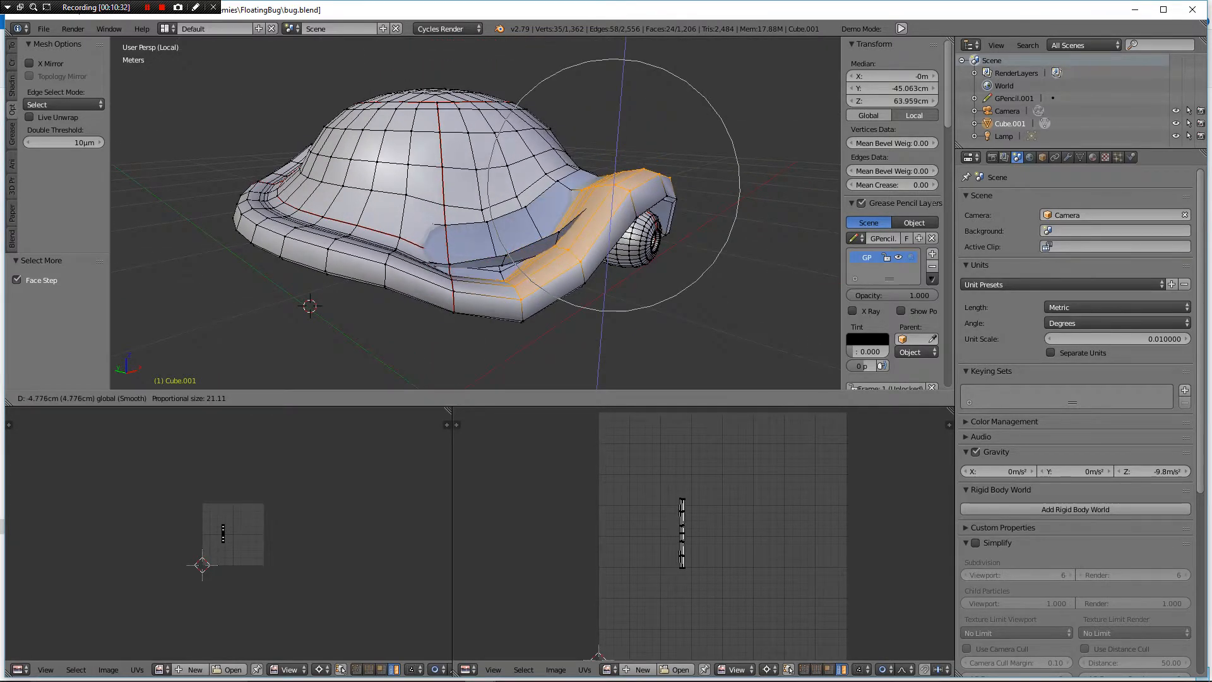
{"action": "left_click", "coordinate": [625, 265]}
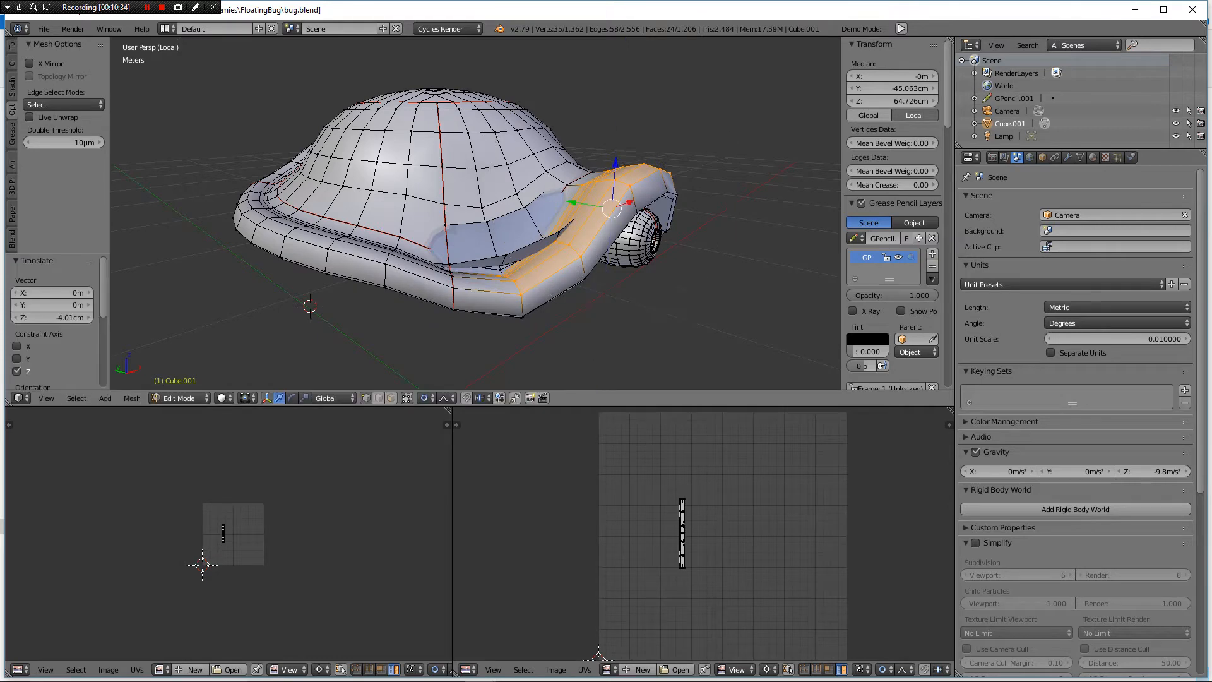
{"action": "mouse_move", "coordinate": [624, 265]}
{"action": "middle_mouse_down"}
{"action": "mouse_move", "coordinate": [559, 249]}
{"action": "mouse_move", "coordinate": [556, 262]}
{"action": "mouse_move", "coordinate": [615, 277]}
{"action": "middle_mouse_up"}
{"action": "key", "text": "ctrl+z"}
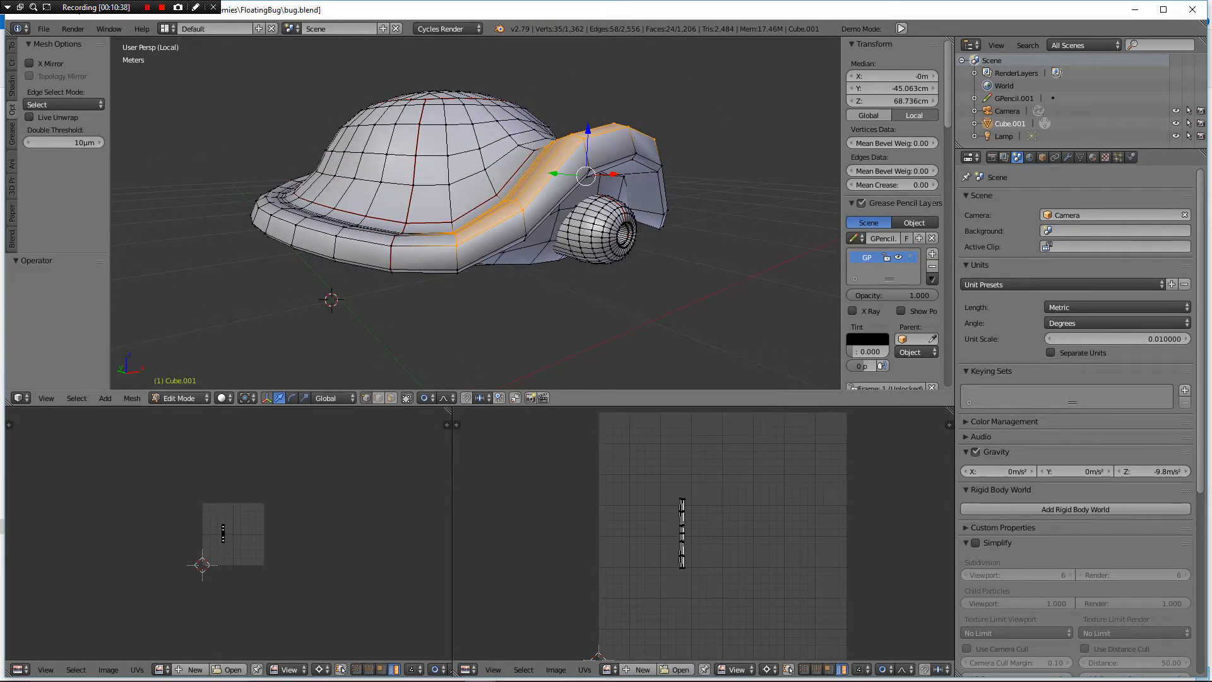
- Shrink the rim arch selection once and try lowering it along Z with proportional editing
{"action": "key", "text": "ctrl+KP_Subtract"}
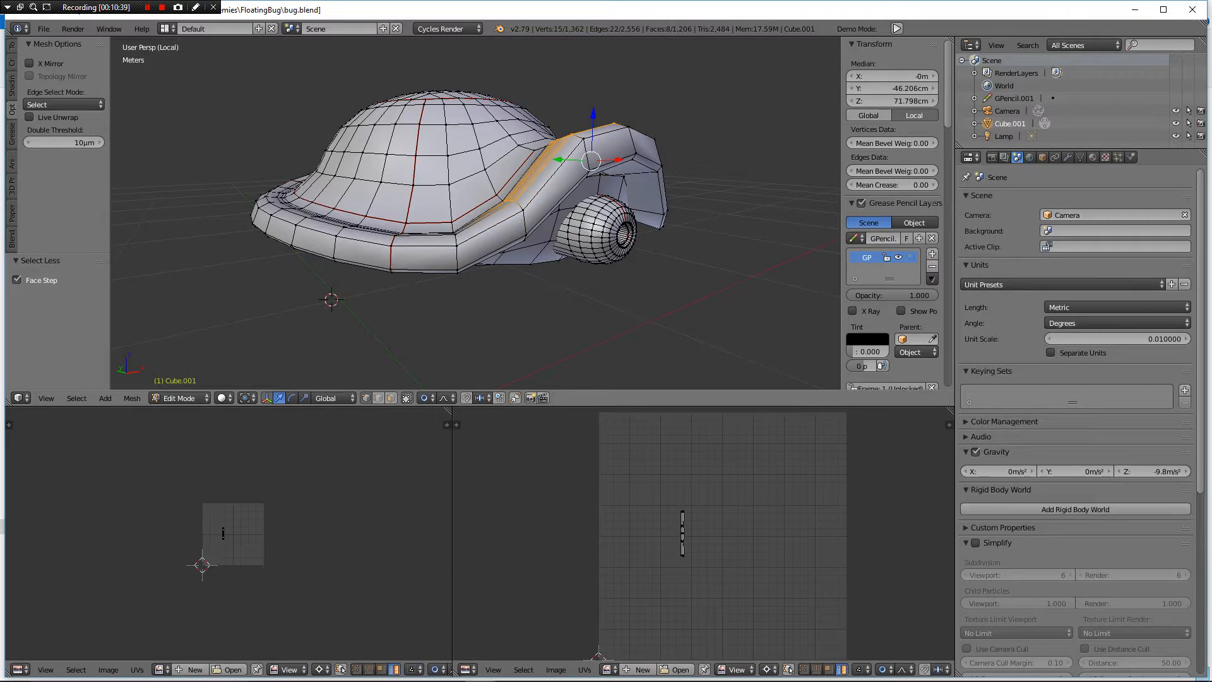
{"action": "key", "text": "g"}
{"action": "key", "text": "z"}
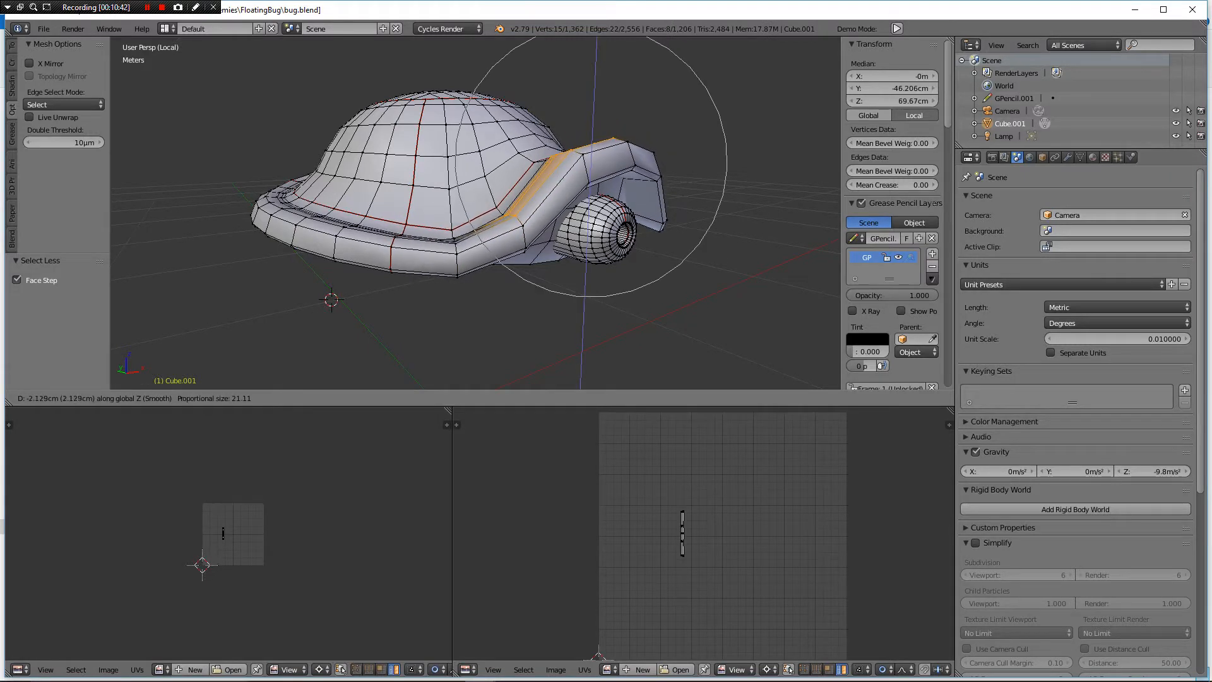
{"action": "scroll", "coordinate": [596, 161], "scroll_direction": "up", "scroll_amount": 2}
{"action": "scroll", "coordinate": [593, 161], "scroll_direction": "up", "scroll_amount": 1}
{"action": "key", "text": "Escape"}
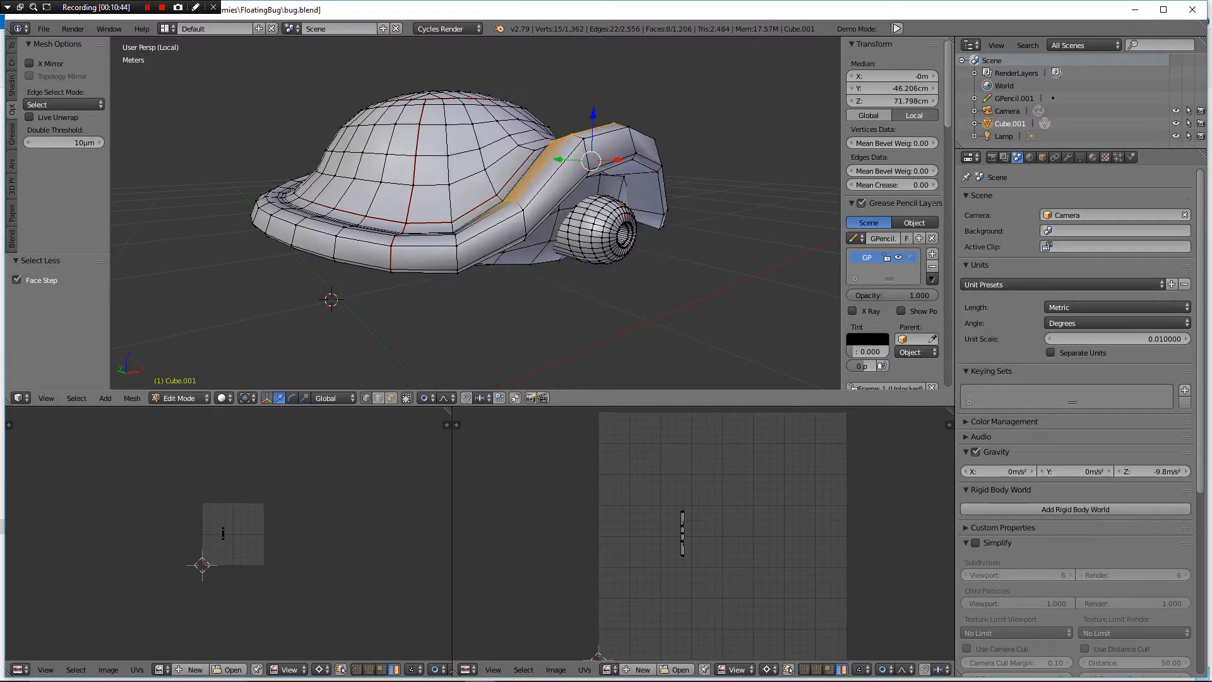
- Switch to Sculpt Mode and set up the Grab brush with a 188 px radius
{"action": "middle_click_drag", "start_coordinate": [543, 189], "coordinate": [603, 218]}
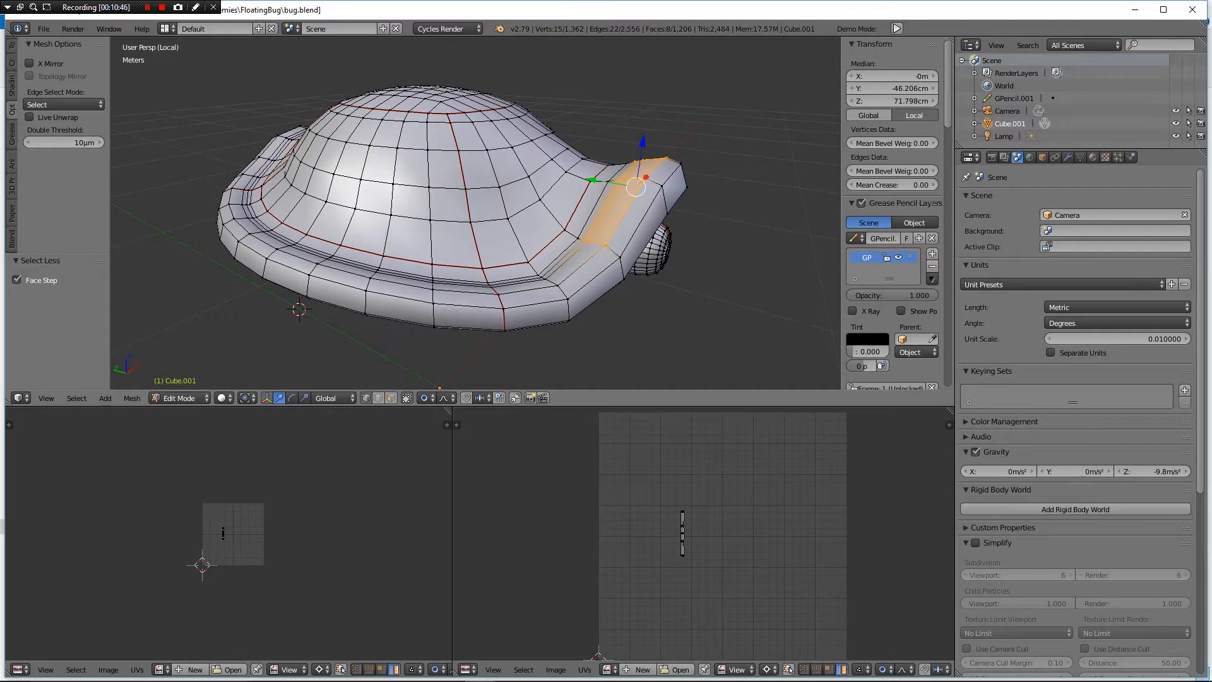
{"action": "left_click", "coordinate": [571, 75]}
{"action": "middle_click_drag", "start_coordinate": [571, 77], "coordinate": [523, 68]}
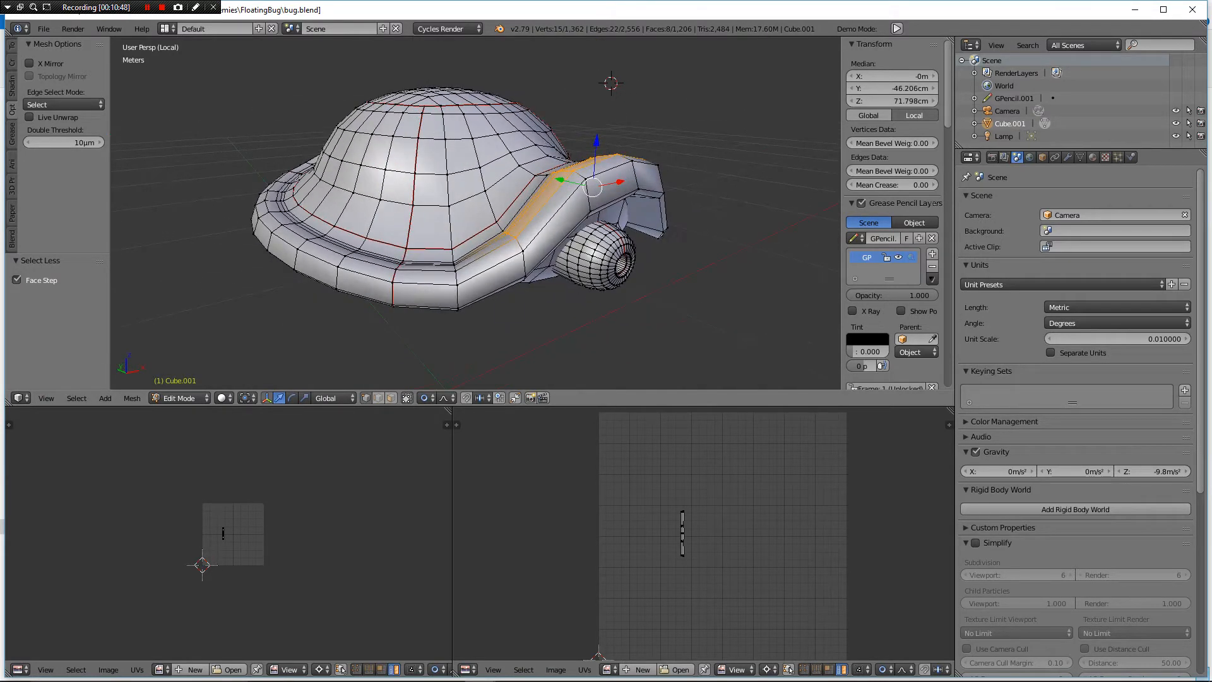
{"action": "left_click", "coordinate": [189, 398]}
{"action": "left_click", "coordinate": [186, 352]}
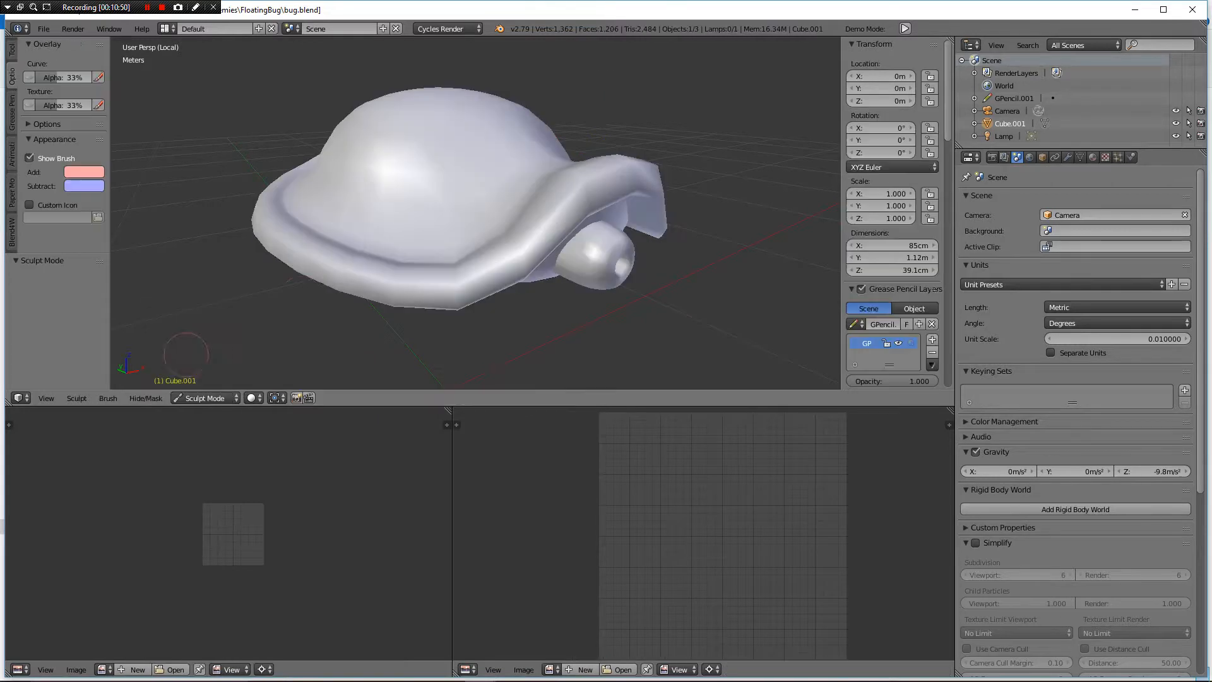
{"action": "middle_click_drag", "start_coordinate": [671, 190], "coordinate": [650, 182]}
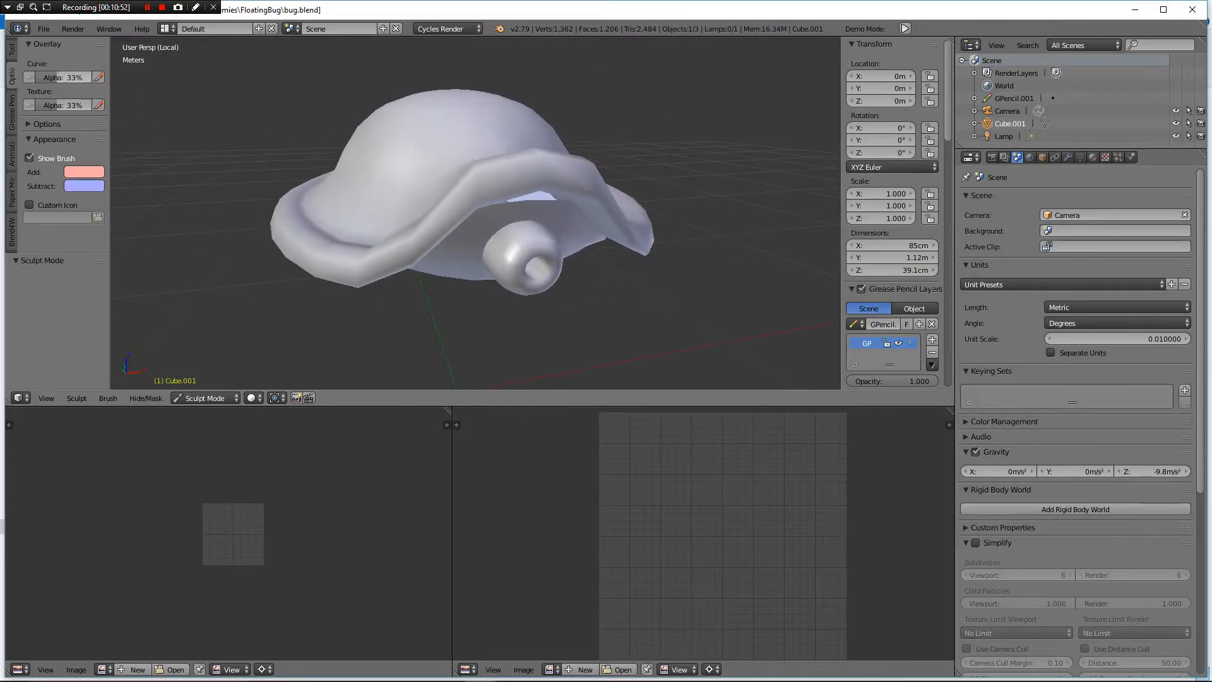
{"action": "left_click", "coordinate": [12, 51]}
{"action": "left_click", "coordinate": [58, 93]}
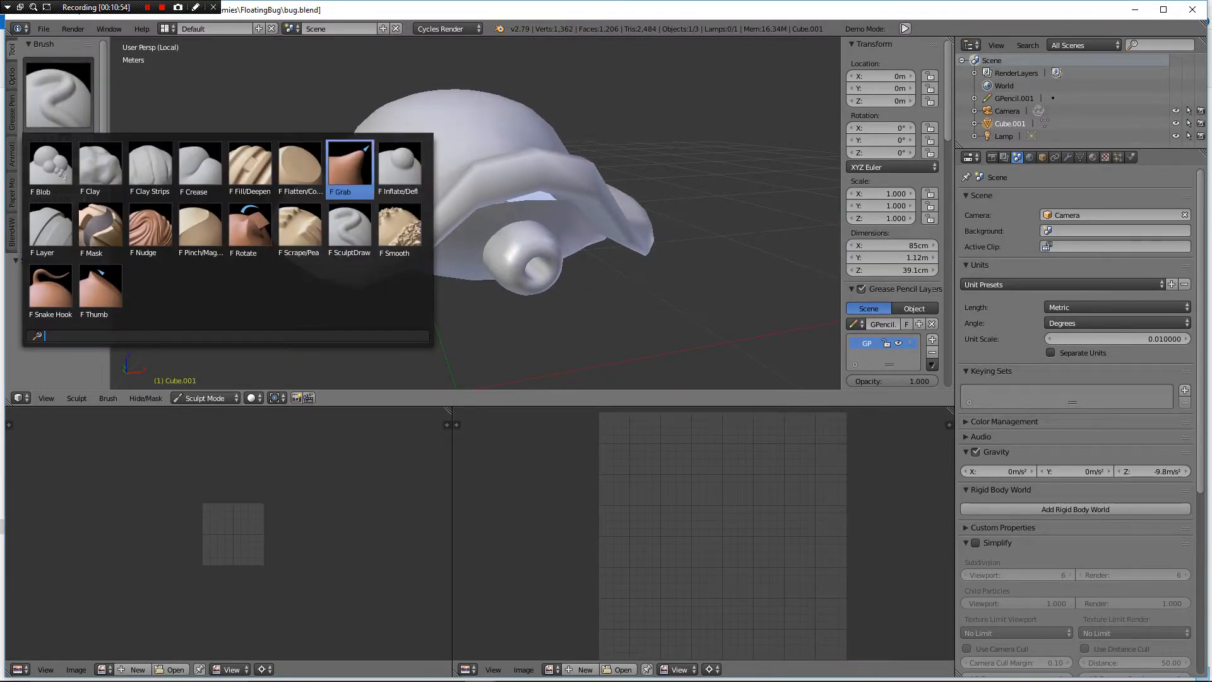
{"action": "left_click", "coordinate": [347, 184]}
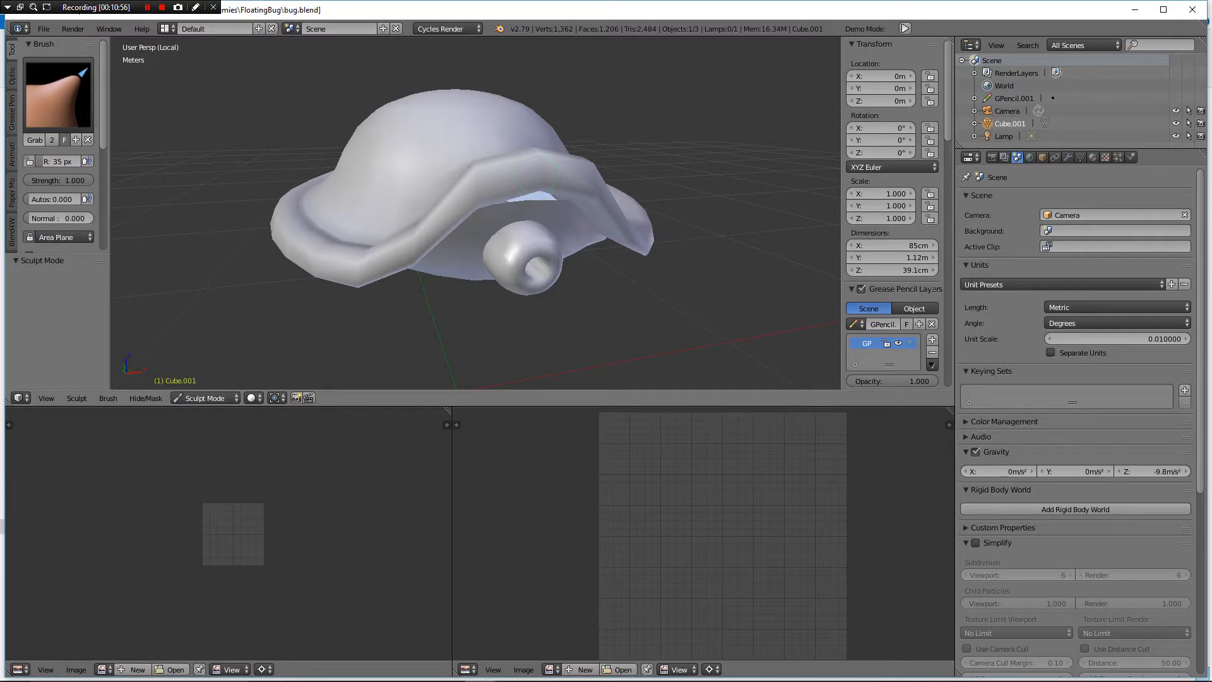
{"action": "key", "text": "bracketright"}
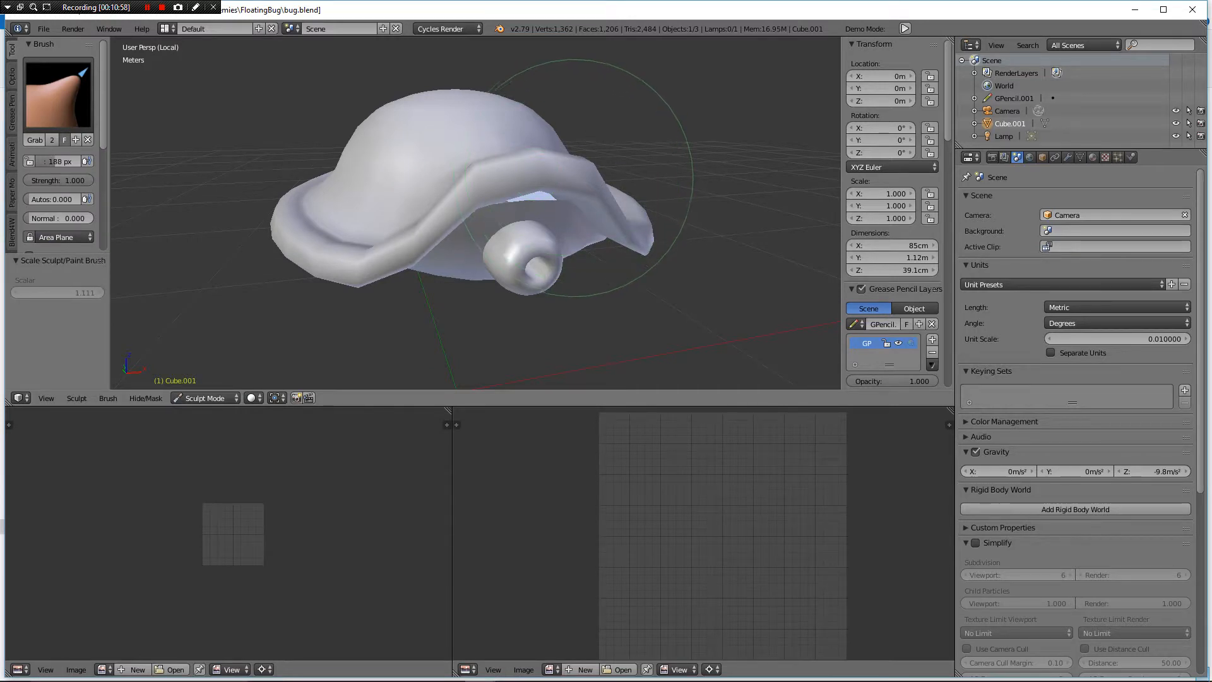
- Try pulling the rim arch down with the Grab brush, and undo the stroke
{"action": "left_click_drag", "start_coordinate": [584, 169], "coordinate": [586, 187]}
{"action": "key", "text": "bracketright"}
{"action": "key", "text": "bracketright"}
{"action": "key", "text": "ctrl+z"}
{"action": "mouse_move", "coordinate": [688, 154]}
{"action": "middle_mouse_down"}
{"action": "mouse_move", "coordinate": [655, 142]}
{"action": "mouse_move", "coordinate": [696, 137]}
{"action": "mouse_move", "coordinate": [679, 163]}
{"action": "middle_mouse_up"}
{"action": "scroll", "coordinate": [655, 142], "scroll_direction": "up", "scroll_amount": 2}
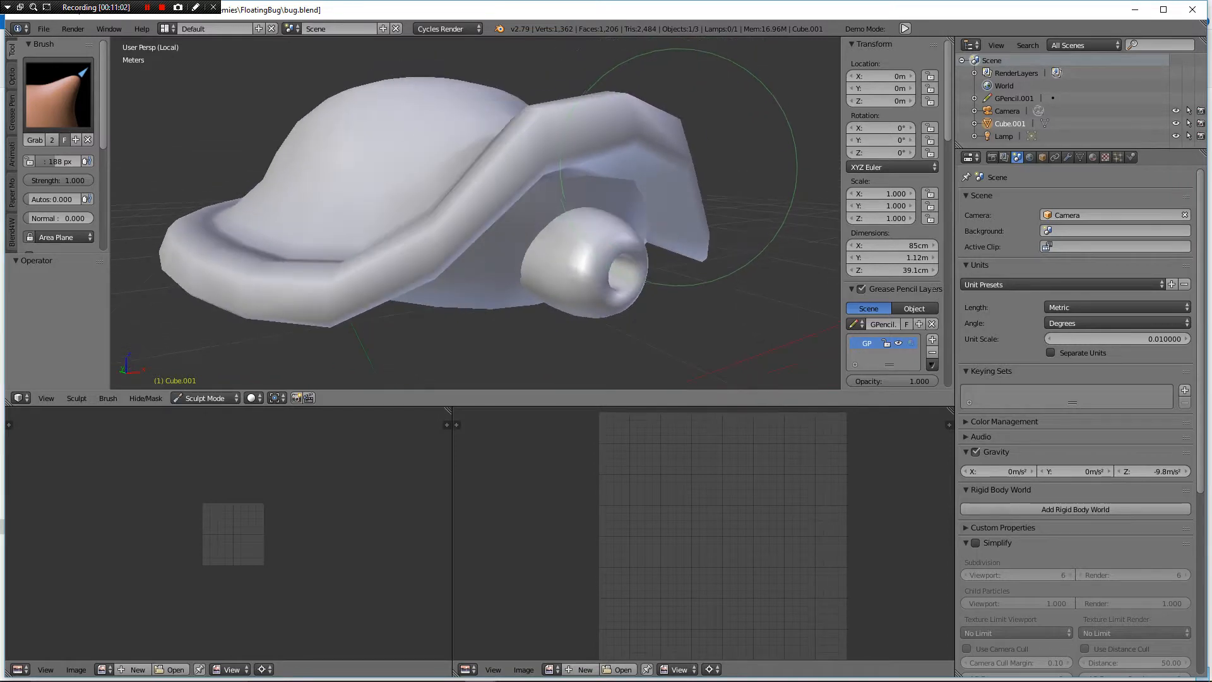
- Return to Edit Mode, select the whole rear ring as linked geometry, and hide it
{"action": "key", "text": "Tab"}
{"action": "right_click", "coordinate": [604, 231]}
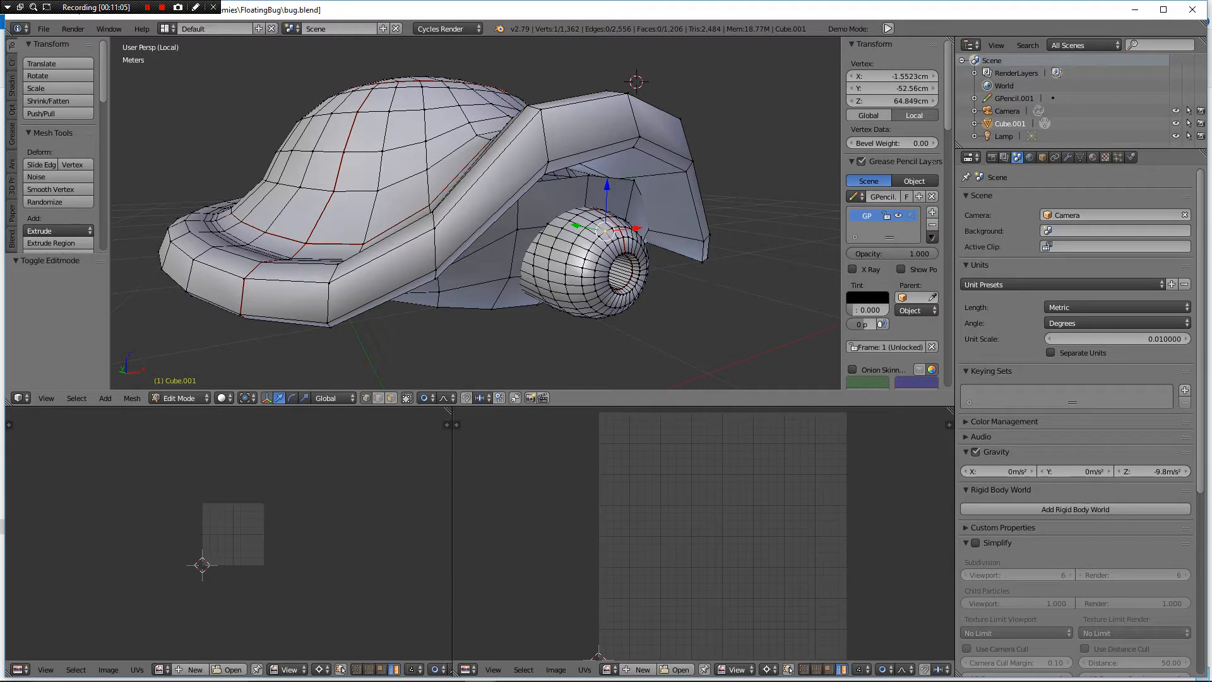
{"action": "key", "text": "ctrl+l"}
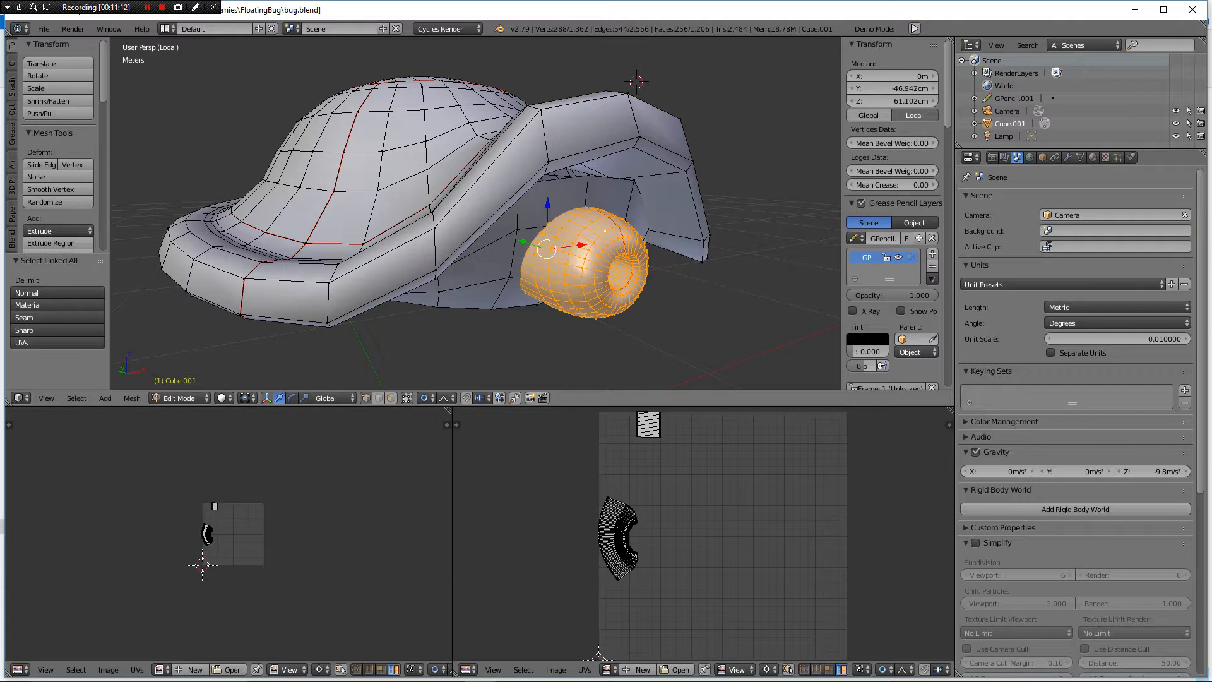
{"action": "key", "text": "p"}
{"action": "key", "text": "h"}
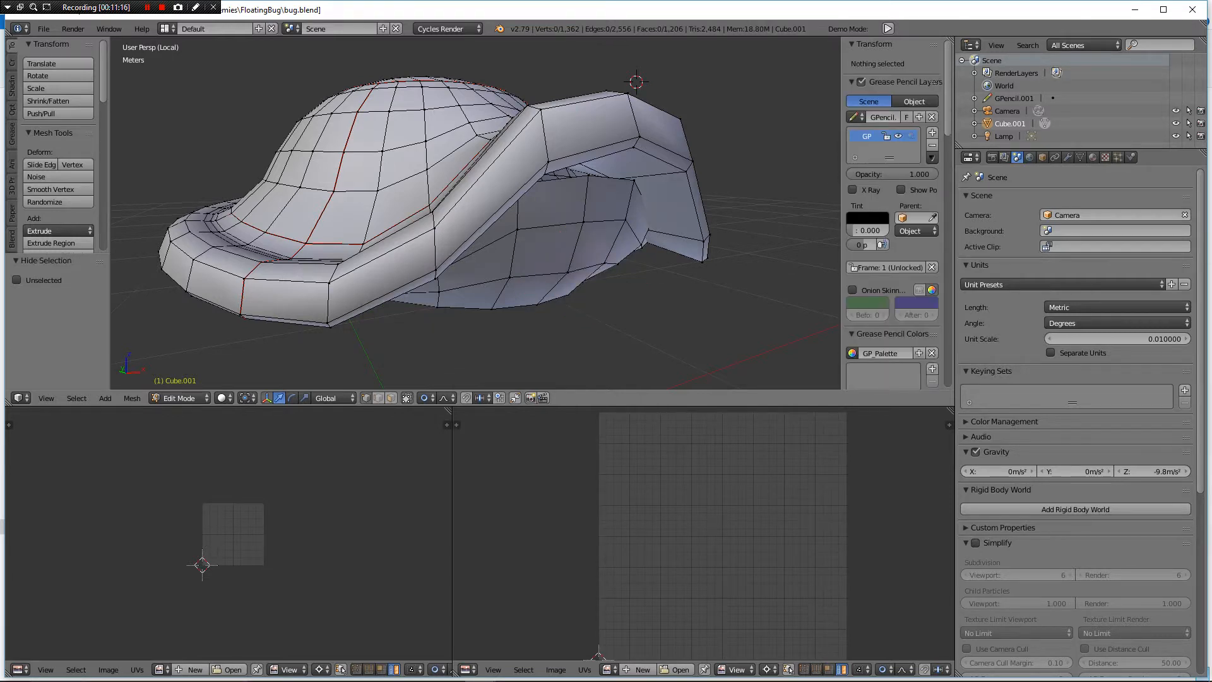
- Go back to Sculpt Mode and reshape the rim arch over the hidden ring's opening with the Grab brush
{"action": "left_click", "coordinate": [179, 398]}
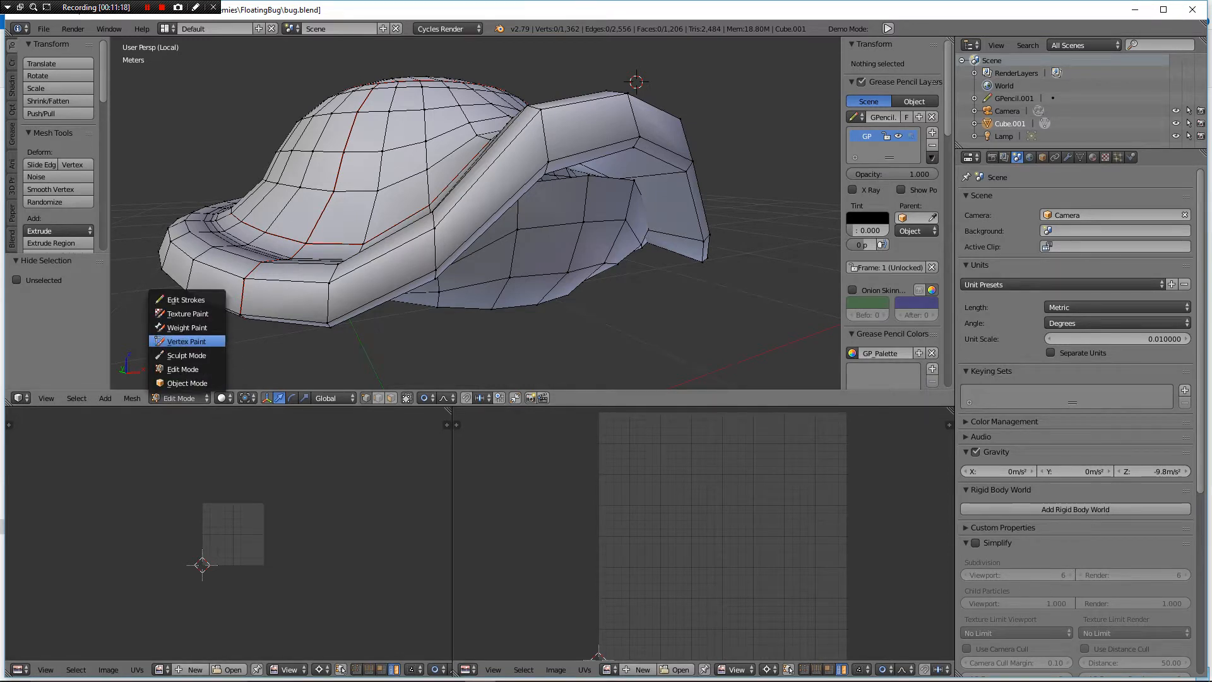
{"action": "left_click", "coordinate": [186, 354]}
{"action": "middle_click_drag", "start_coordinate": [675, 166], "coordinate": [574, 154]}
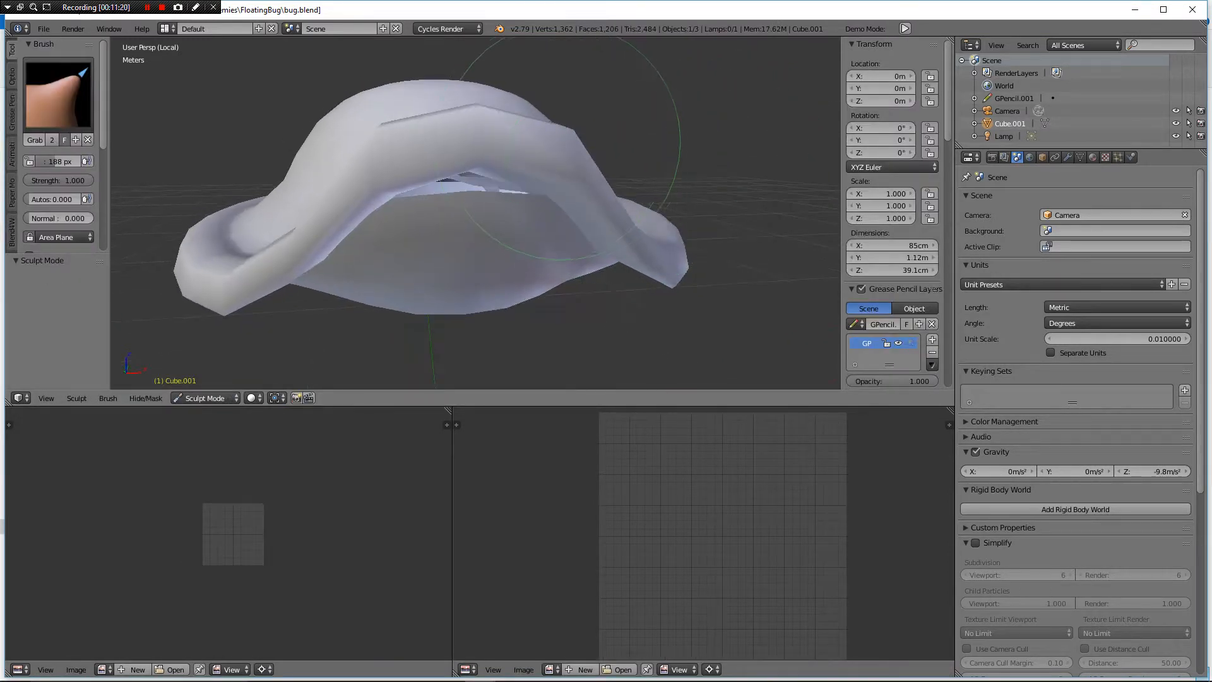
{"action": "left_click_drag", "start_coordinate": [561, 142], "coordinate": [581, 153]}
{"action": "left_click_drag", "start_coordinate": [489, 142], "coordinate": [483, 144]}
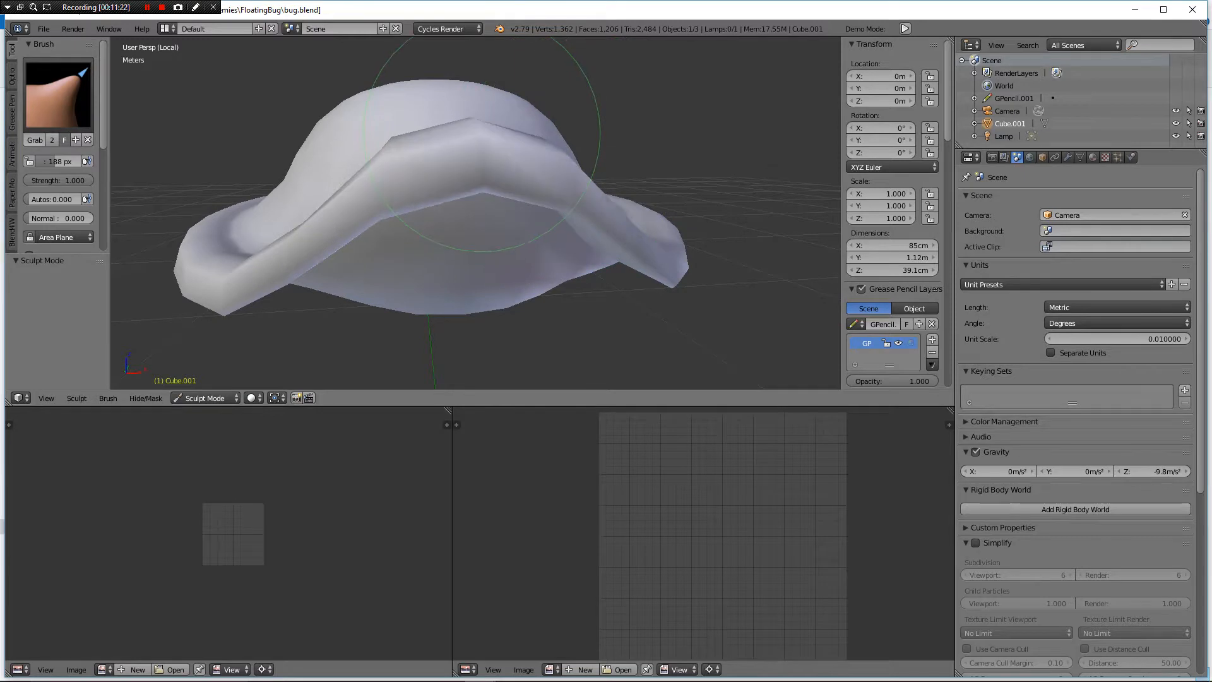
- Refine the rim arch's side profile with further small Grab strokes, checking the shape from the side and rear
{"action": "middle_click_drag", "start_coordinate": [549, 151], "coordinate": [347, 159]}
{"action": "left_click_drag", "start_coordinate": [320, 135], "coordinate": [320, 145]}
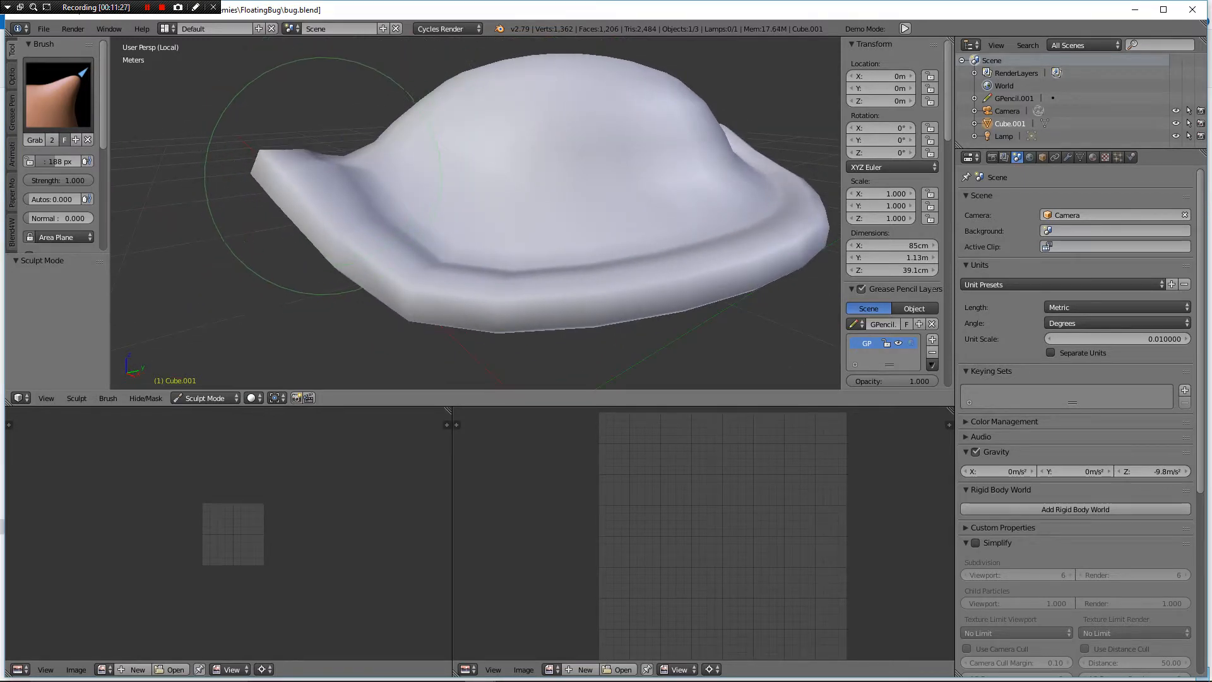
{"action": "middle_click_drag", "start_coordinate": [341, 167], "coordinate": [366, 191]}
{"action": "left_click_drag", "start_coordinate": [346, 191], "coordinate": [345, 187]}
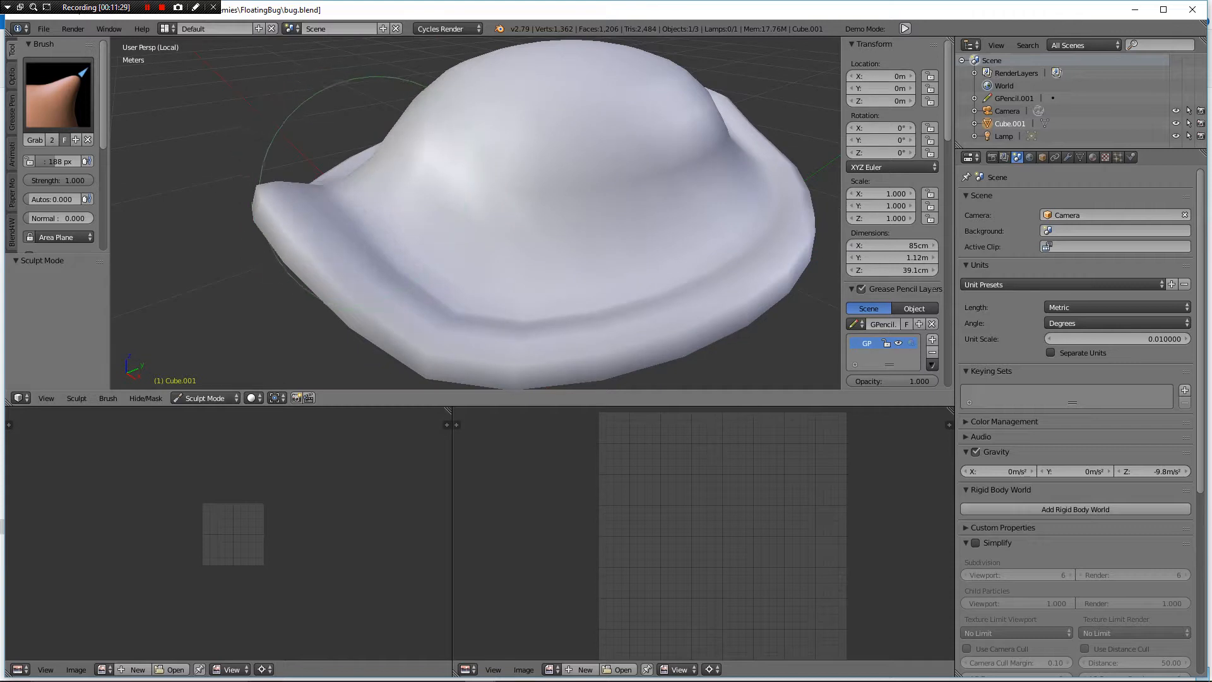
{"action": "mouse_move", "coordinate": [373, 192]}
{"action": "middle_mouse_down"}
{"action": "mouse_move", "coordinate": [431, 155]}
{"action": "mouse_move", "coordinate": [646, 143]}
{"action": "middle_mouse_up"}
{"action": "scroll", "coordinate": [577, 196], "scroll_direction": "down", "scroll_amount": 4}
{"action": "mouse_move", "coordinate": [577, 198]}
{"action": "middle_mouse_down"}
{"action": "mouse_move", "coordinate": [576, 230]}
{"action": "mouse_move", "coordinate": [623, 210]}
{"action": "mouse_move", "coordinate": [649, 229]}
{"action": "mouse_move", "coordinate": [460, 249]}
{"action": "mouse_move", "coordinate": [449, 208]}
{"action": "middle_mouse_up"}
{"action": "scroll", "coordinate": [558, 182], "scroll_direction": "up", "scroll_amount": 2}
{"action": "mouse_move", "coordinate": [558, 183]}
{"action": "middle_mouse_down"}
{"action": "mouse_move", "coordinate": [528, 173]}
{"action": "mouse_move", "coordinate": [419, 207]}
{"action": "mouse_move", "coordinate": [339, 208]}
{"action": "mouse_move", "coordinate": [556, 240]}
{"action": "mouse_move", "coordinate": [555, 252]}
{"action": "mouse_move", "coordinate": [701, 277]}
{"action": "mouse_move", "coordinate": [719, 265]}
{"action": "mouse_move", "coordinate": [646, 239]}
{"action": "mouse_move", "coordinate": [568, 271]}
{"action": "mouse_move", "coordinate": [581, 284]}
{"action": "mouse_move", "coordinate": [705, 246]}
{"action": "mouse_move", "coordinate": [700, 209]}
{"action": "mouse_move", "coordinate": [460, 292]}
{"action": "mouse_move", "coordinate": [617, 195]}
{"action": "mouse_move", "coordinate": [644, 196]}
{"action": "mouse_move", "coordinate": [652, 163]}
{"action": "mouse_move", "coordinate": [678, 177]}
{"action": "mouse_move", "coordinate": [676, 149]}
{"action": "middle_mouse_up"}
{"action": "scroll", "coordinate": [676, 149], "scroll_direction": "up", "scroll_amount": 5}
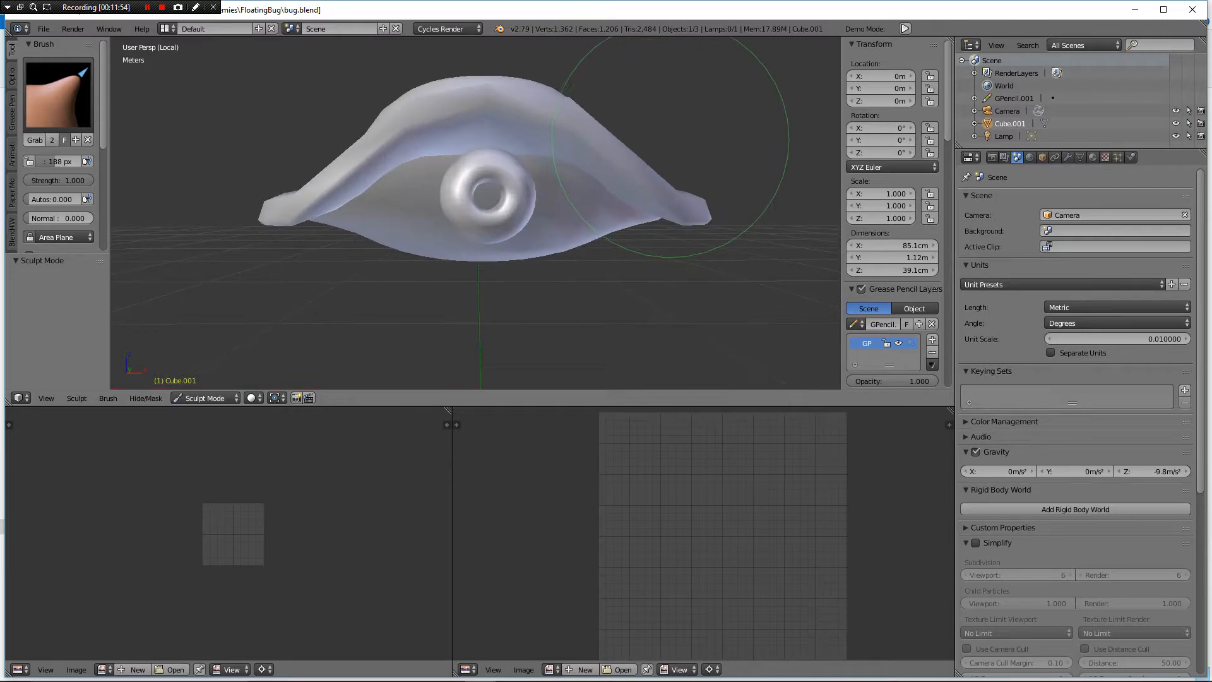
- Return to Edit Mode, select the vertices along the hull's upper rear edge behind the ring in wireframe, and grow the selection once
{"action": "left_click", "coordinate": [205, 398]}
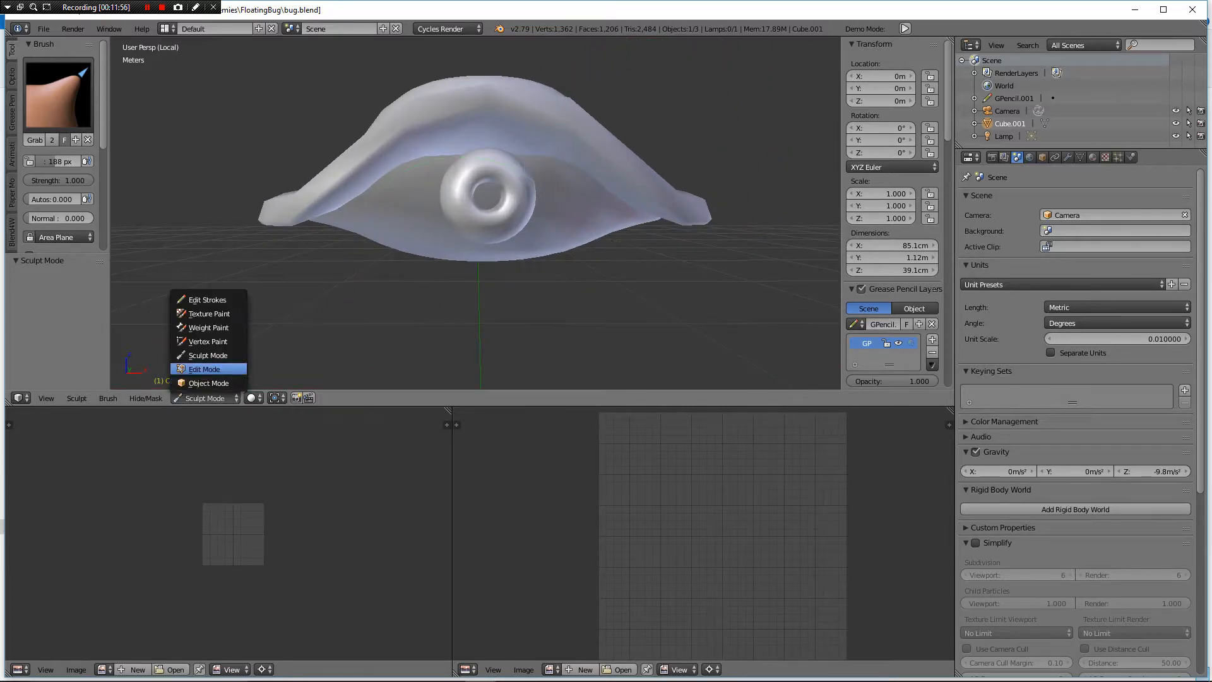
{"action": "left_click", "coordinate": [203, 369]}
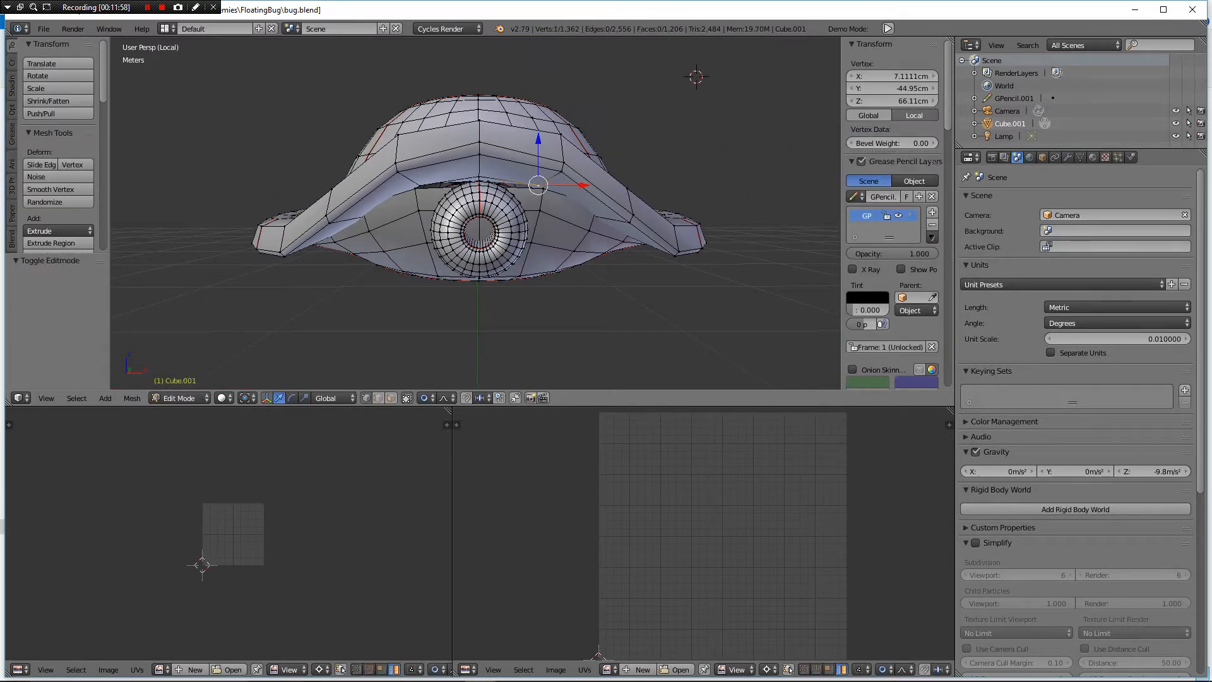
{"action": "scroll", "coordinate": [442, 190], "scroll_direction": "up", "scroll_amount": 2}
{"action": "mouse_move", "coordinate": [398, 183]}
{"action": "middle_mouse_down"}
{"action": "mouse_move", "coordinate": [438, 176]}
{"action": "mouse_move", "coordinate": [405, 188]}
{"action": "mouse_move", "coordinate": [380, 219]}
{"action": "mouse_move", "coordinate": [396, 222]}
{"action": "mouse_move", "coordinate": [398, 194]}
{"action": "middle_mouse_up"}
{"action": "right_click", "coordinate": [441, 164], "text": "shift"}
{"action": "key", "text": "z"}
{"action": "scroll", "coordinate": [380, 218], "scroll_direction": "up", "scroll_amount": 4}
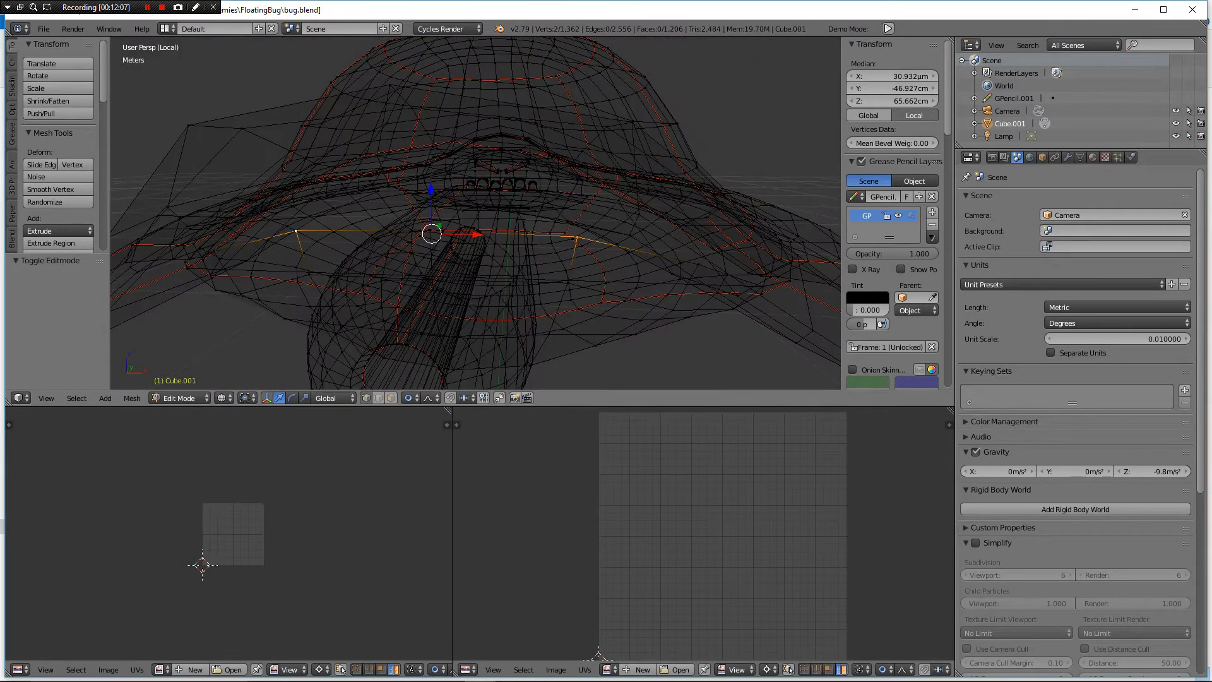
{"action": "key", "text": "ctrl+KP_Subtract"}
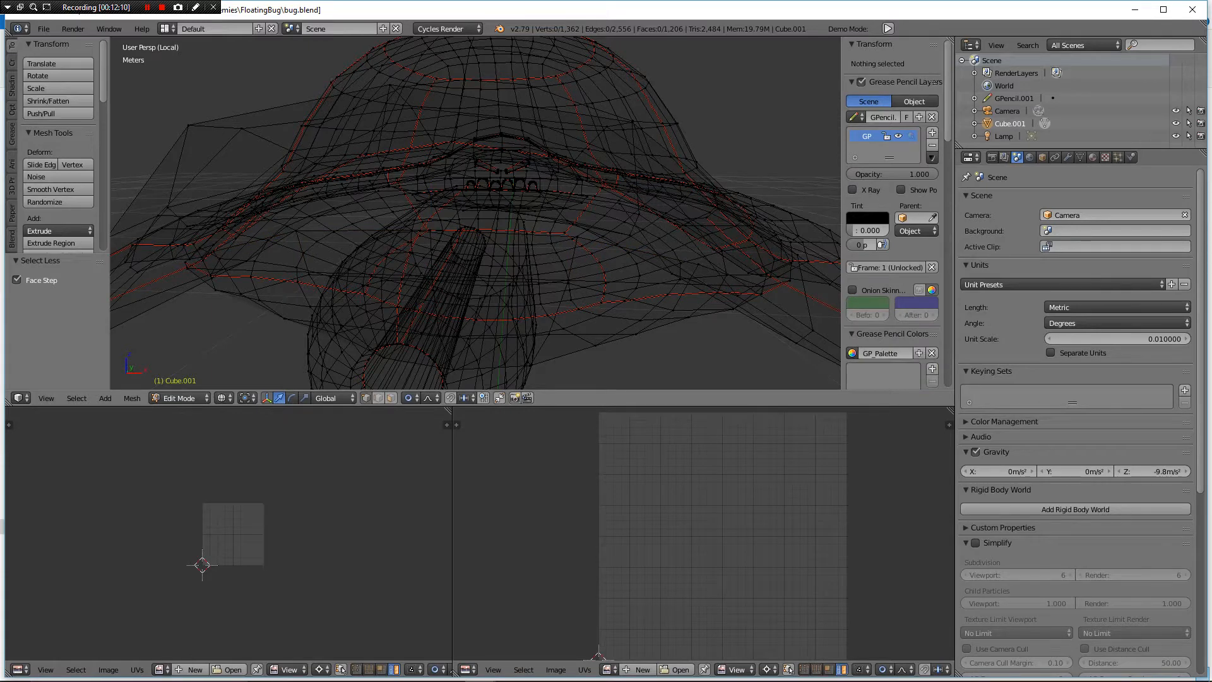
{"action": "key", "text": "ctrl+z"}
{"action": "key", "text": "ctrl+KP_Add"}
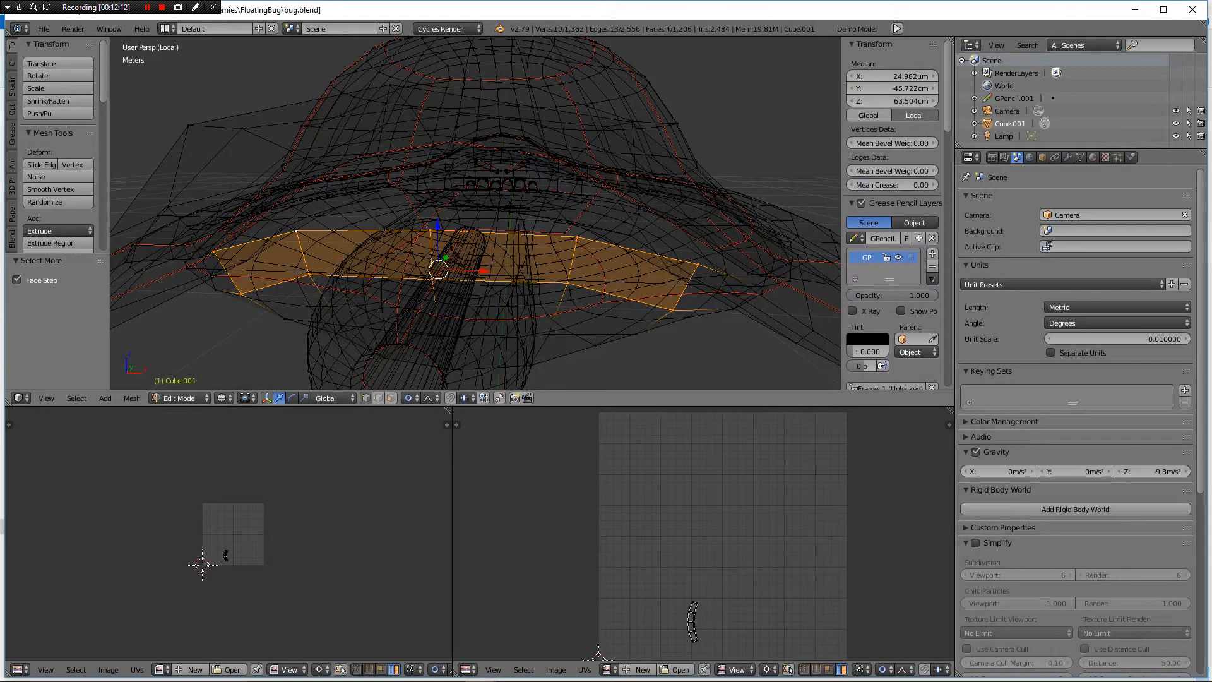
- Raise the selected rear hull strip along Z with smooth proportional editing, by 6.77 mm and by about 1.03 cm more
{"action": "middle_click_drag", "start_coordinate": [404, 214], "coordinate": [452, 200]}
{"action": "key", "text": "g"}
{"action": "key", "text": "z"}
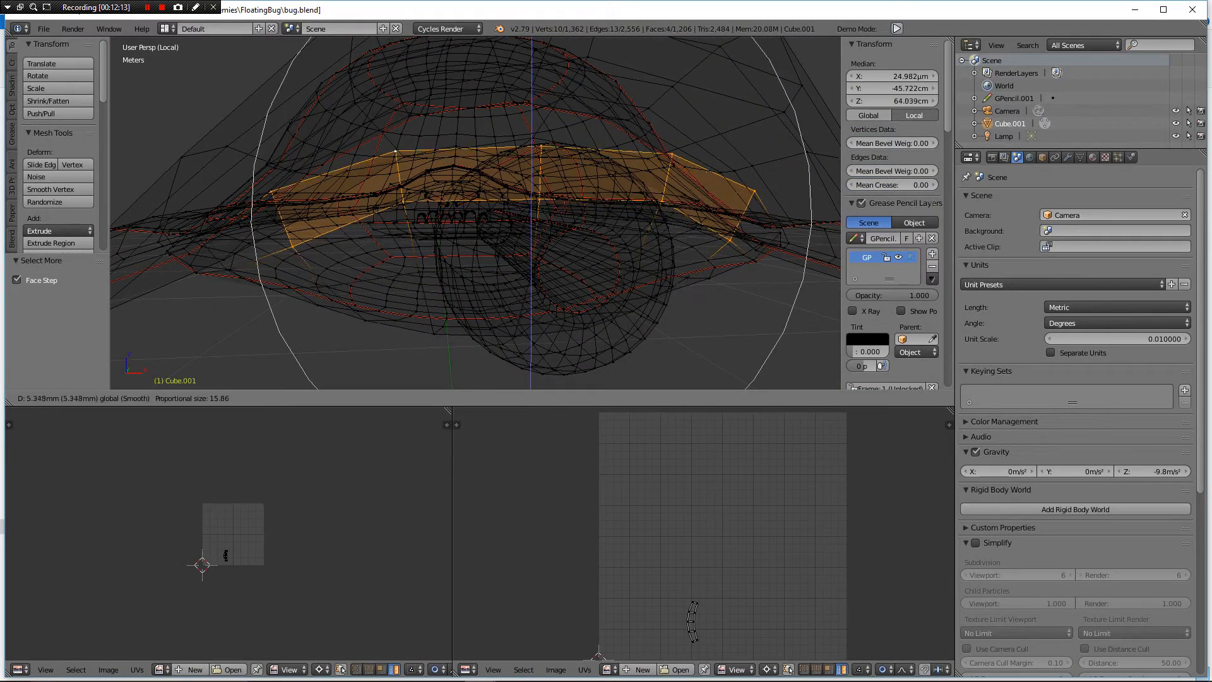
{"action": "left_click", "coordinate": [532, 163]}
{"action": "key", "text": "z"}
{"action": "scroll", "coordinate": [475, 212], "scroll_direction": "down", "scroll_amount": 4}
{"action": "middle_click_drag", "start_coordinate": [476, 213], "coordinate": [442, 213]}
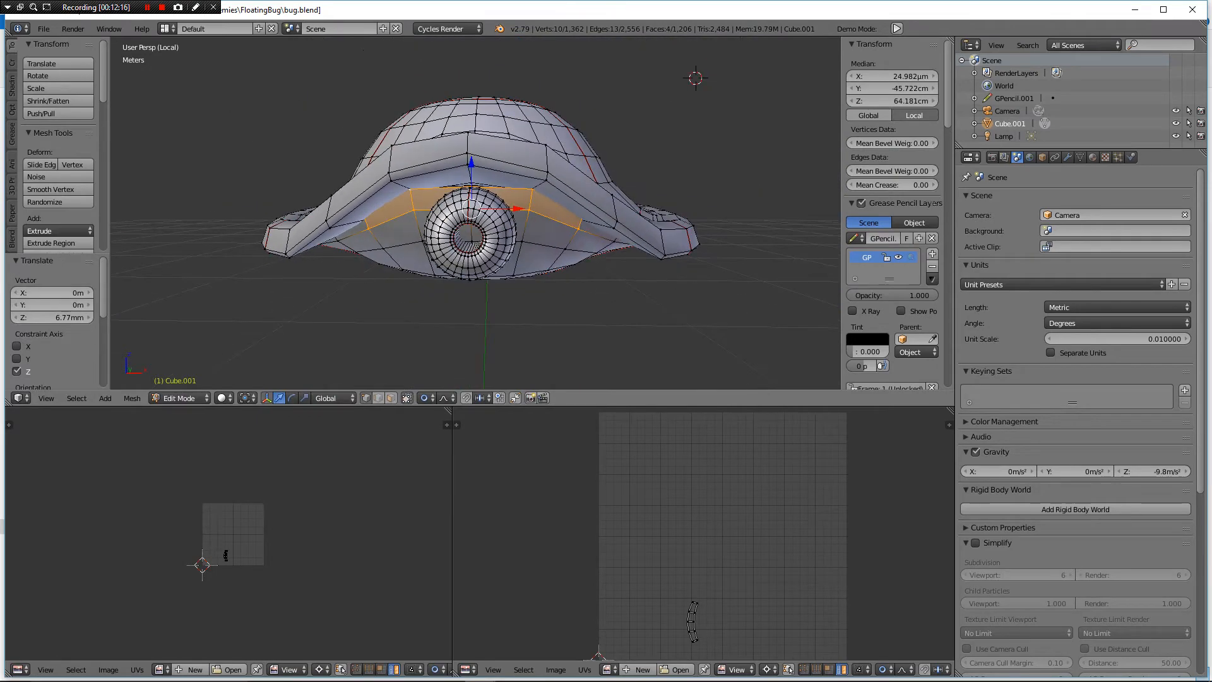
{"action": "key", "text": "g"}
{"action": "key", "text": "z"}
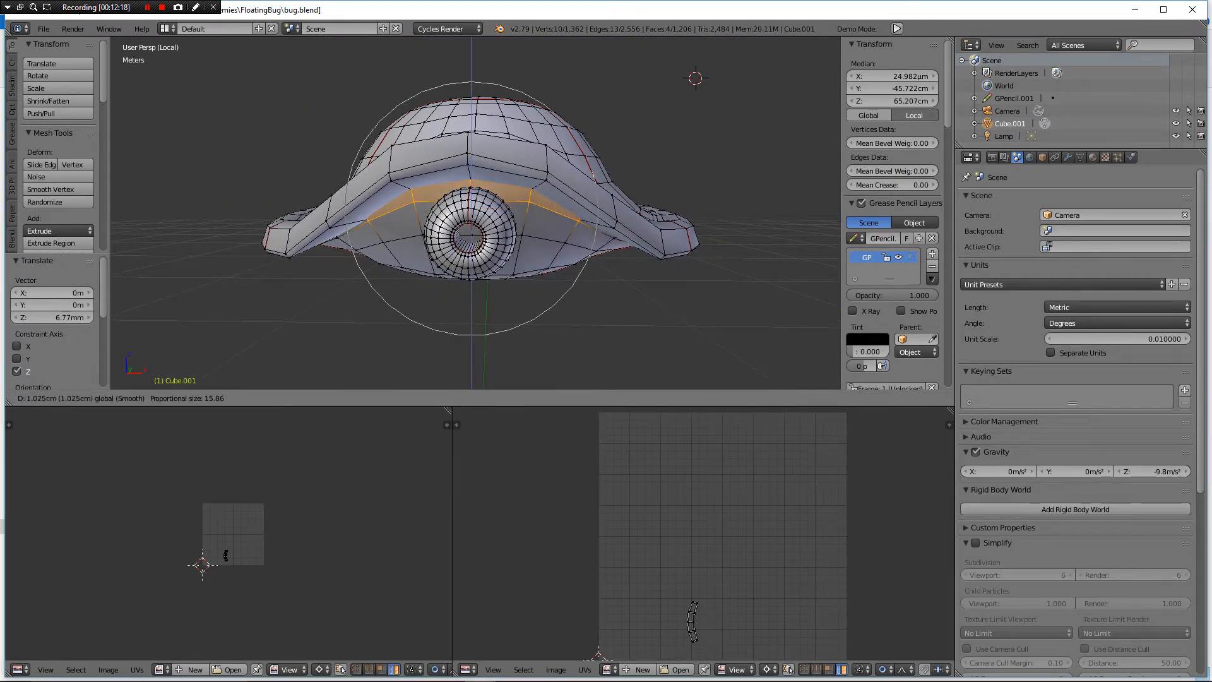
{"action": "left_click", "coordinate": [474, 189]}
- Examine the whole bug's silhouette in Object Mode from the side and front, both up close and from a distance
{"action": "middle_click_drag", "start_coordinate": [473, 189], "coordinate": [666, 218]}
{"action": "key", "text": "Tab"}
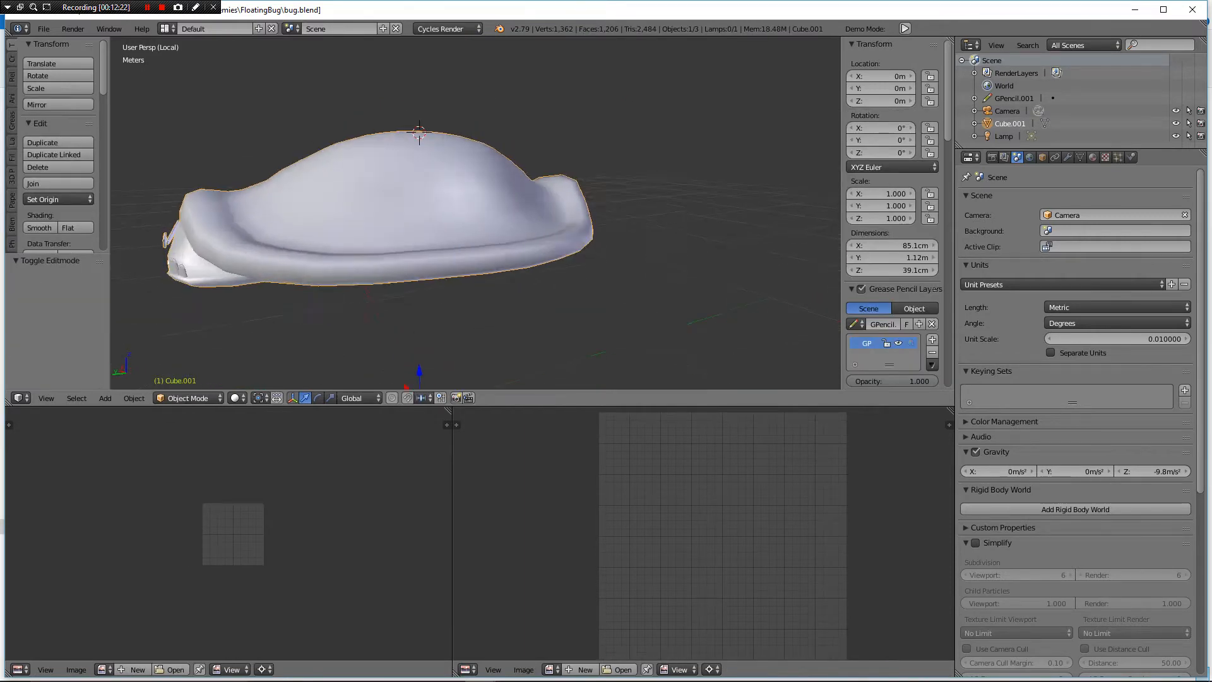
{"action": "scroll", "coordinate": [442, 215], "scroll_direction": "down", "scroll_amount": 4}
{"action": "middle_click_drag", "start_coordinate": [379, 208], "coordinate": [442, 218]}
{"action": "middle_click_drag", "start_coordinate": [530, 221], "coordinate": [485, 167]}
{"action": "scroll", "coordinate": [435, 220], "scroll_direction": "up", "scroll_amount": 4}
{"action": "scroll", "coordinate": [388, 222], "scroll_direction": "down", "scroll_amount": 3}
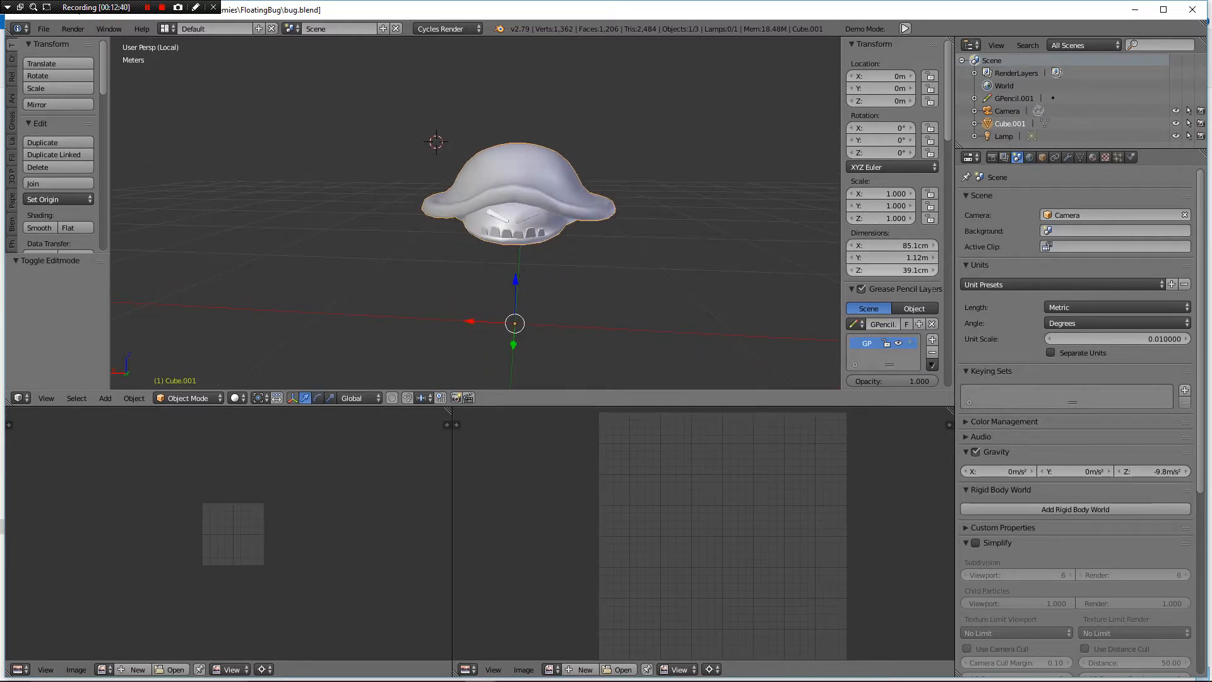
{"action": "mouse_move", "coordinate": [536, 190]}
{"action": "middle_mouse_down"}
{"action": "mouse_move", "coordinate": [559, 182]}
{"action": "mouse_move", "coordinate": [452, 171]}
{"action": "middle_mouse_up"}
- Select the entire mesh in wireframe Edit Mode and inspect its UV layout, picking the densely striped rectangular island
{"action": "key", "text": "Tab"}
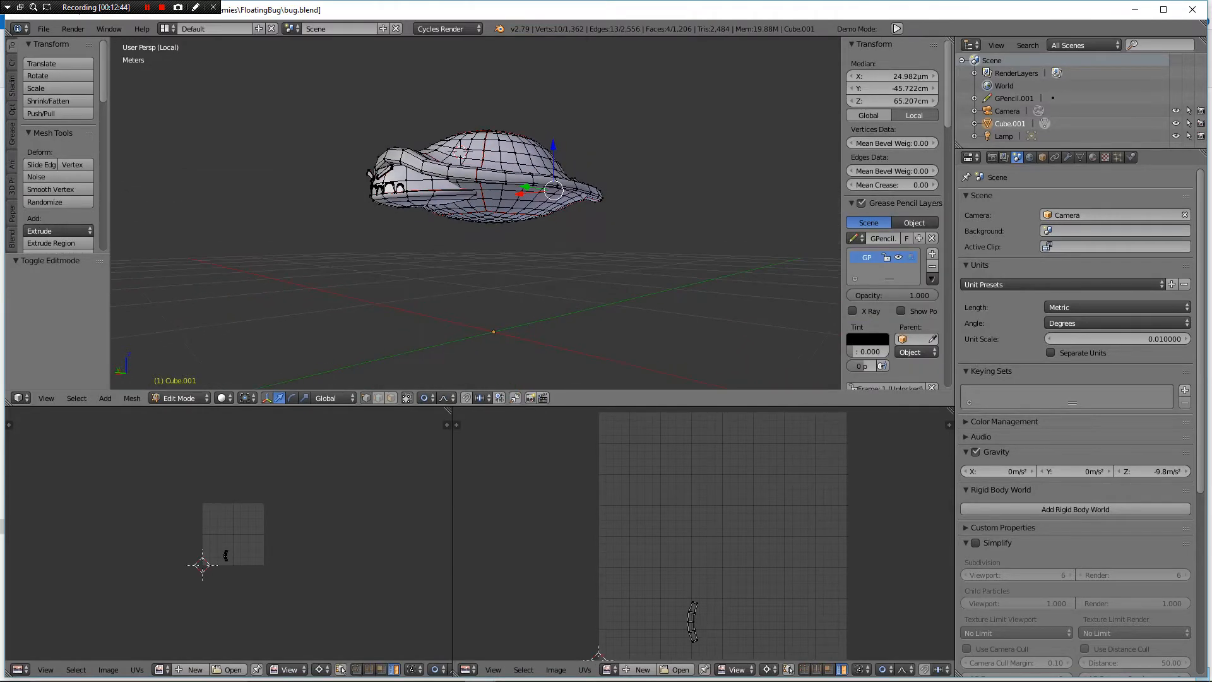
{"action": "key", "text": "z"}
{"action": "key", "text": "a"}
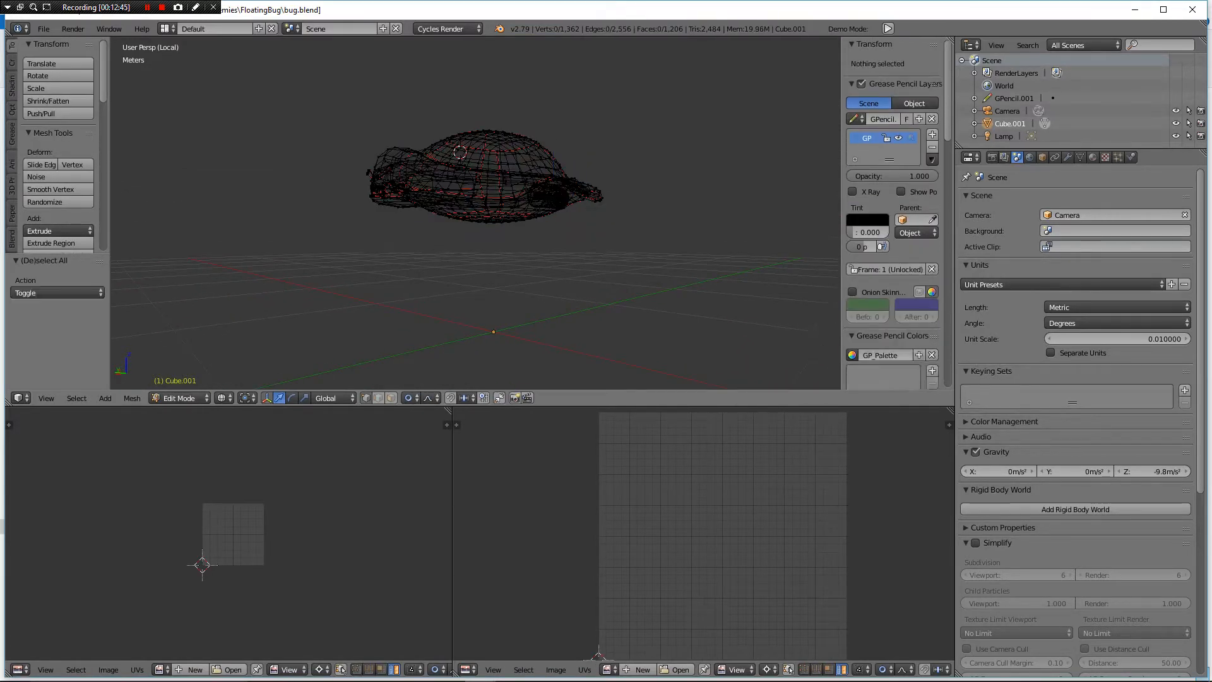
{"action": "key", "text": "a"}
{"action": "scroll", "coordinate": [706, 537], "scroll_direction": "up", "scroll_amount": 5}
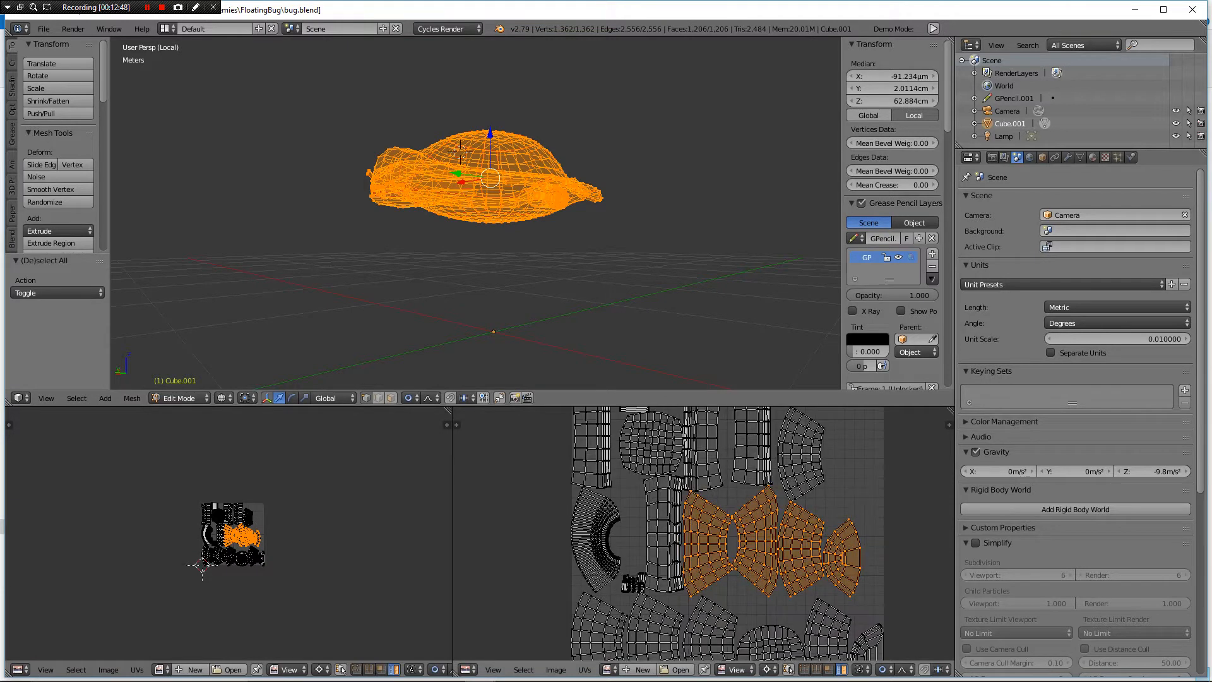
{"action": "scroll", "coordinate": [703, 534], "scroll_direction": "down", "scroll_amount": 4}
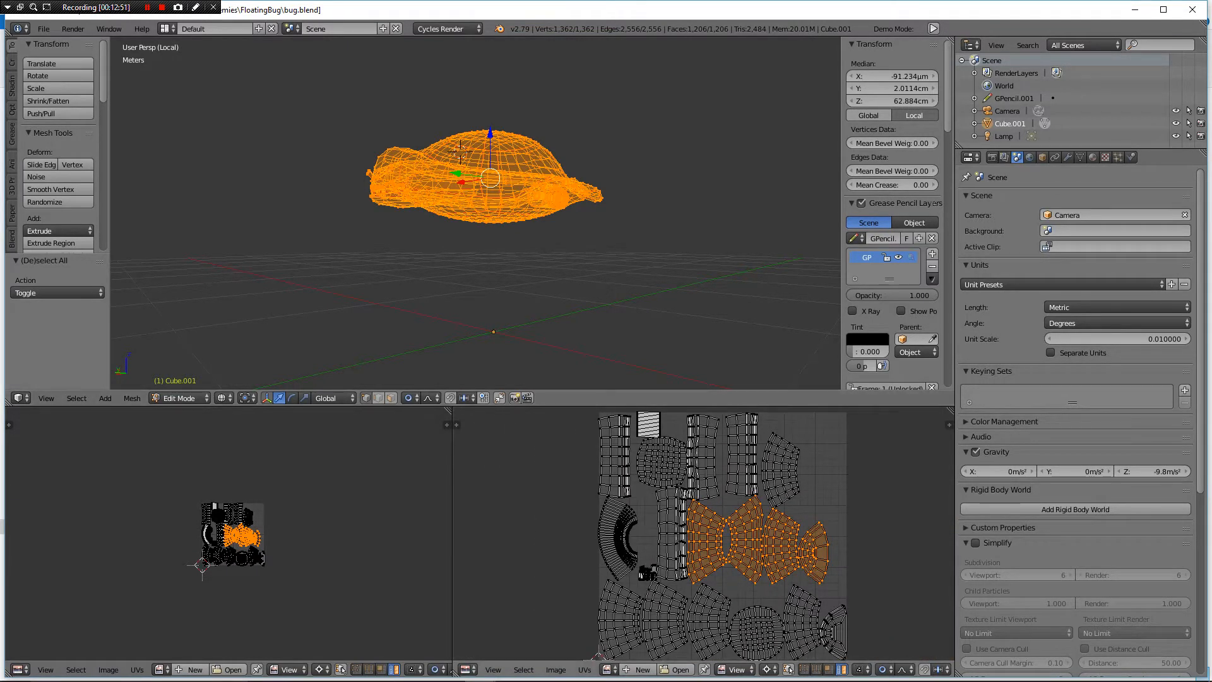
{"action": "scroll", "coordinate": [703, 533], "scroll_direction": "up", "scroll_amount": 4}
{"action": "middle_click_drag", "start_coordinate": [701, 436], "coordinate": [767, 660]}
{"action": "right_click", "coordinate": [631, 494]}
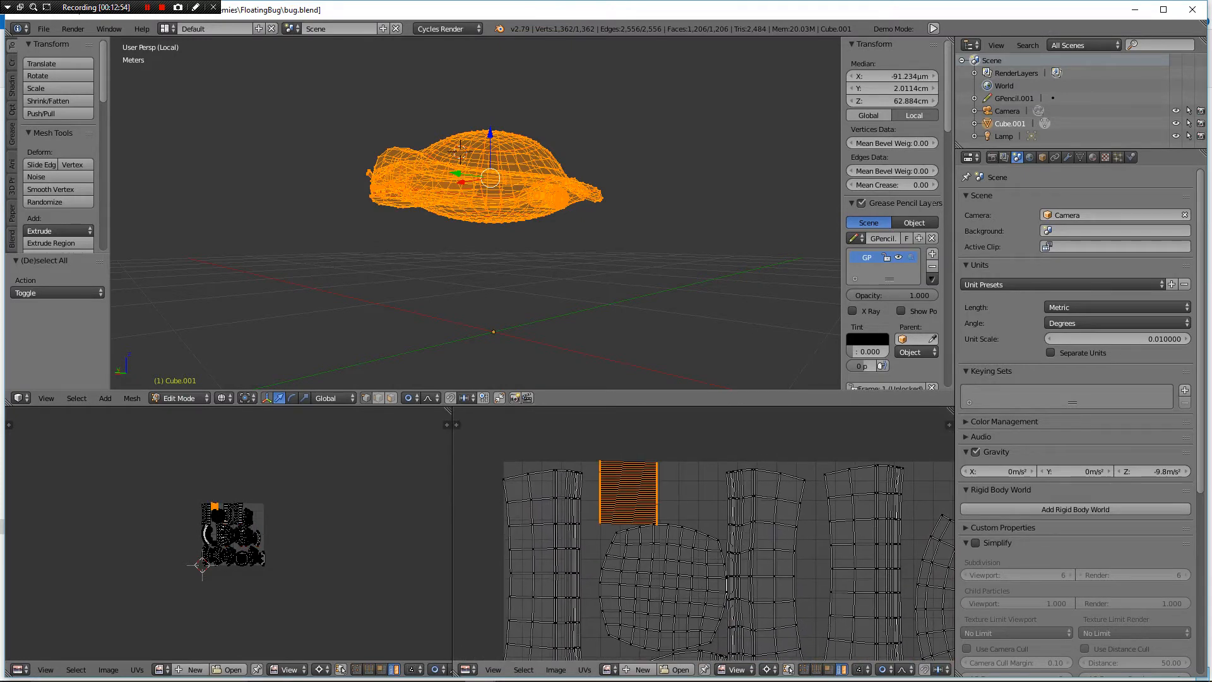
- Return to Object Mode and export the selected bug as bug.fbx in FBX 7.4 binary format to the FloatingBug folder
{"action": "middle_click_drag", "start_coordinate": [448, 265], "coordinate": [598, 291]}
{"action": "key", "text": "Tab"}
{"action": "scroll", "coordinate": [584, 278], "scroll_direction": "down", "scroll_amount": 1}
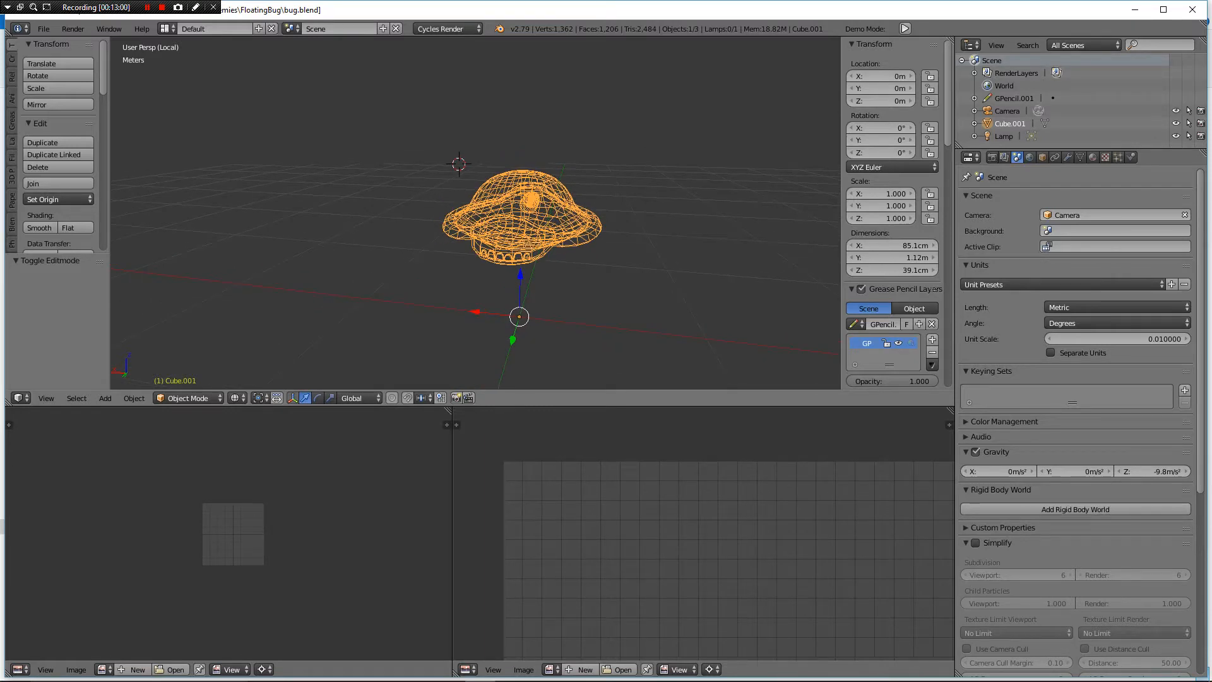
{"action": "left_click", "coordinate": [44, 29]}
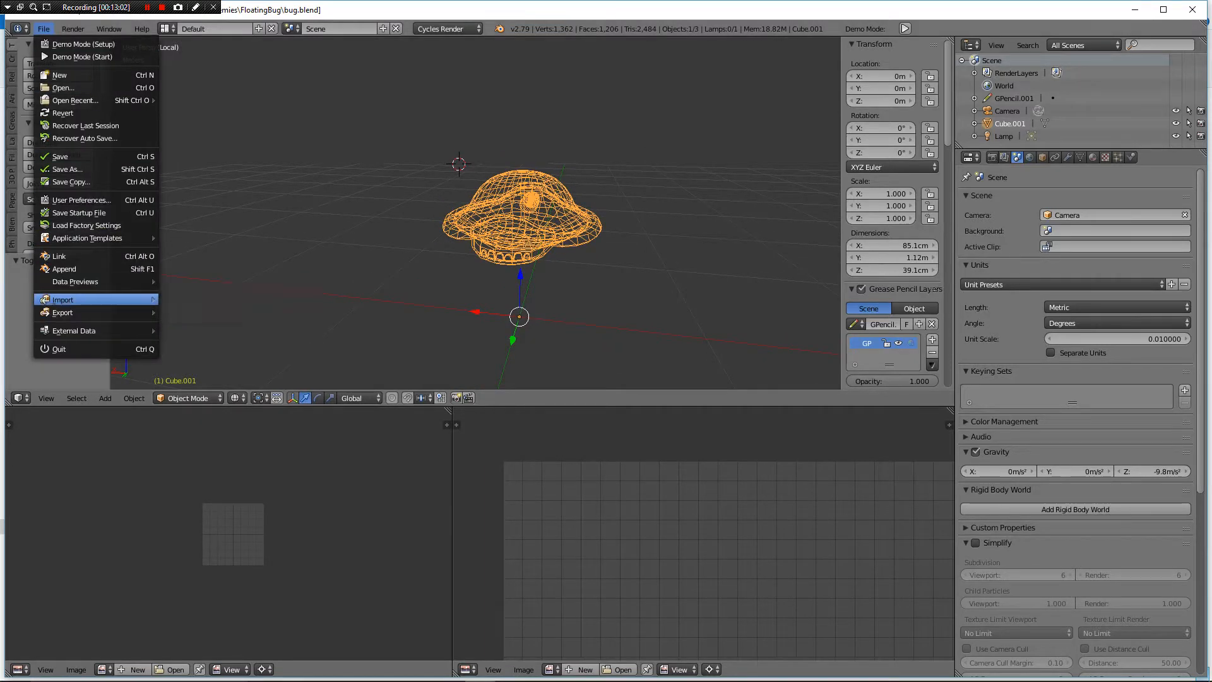
{"action": "mouse_move", "coordinate": [63, 312]}
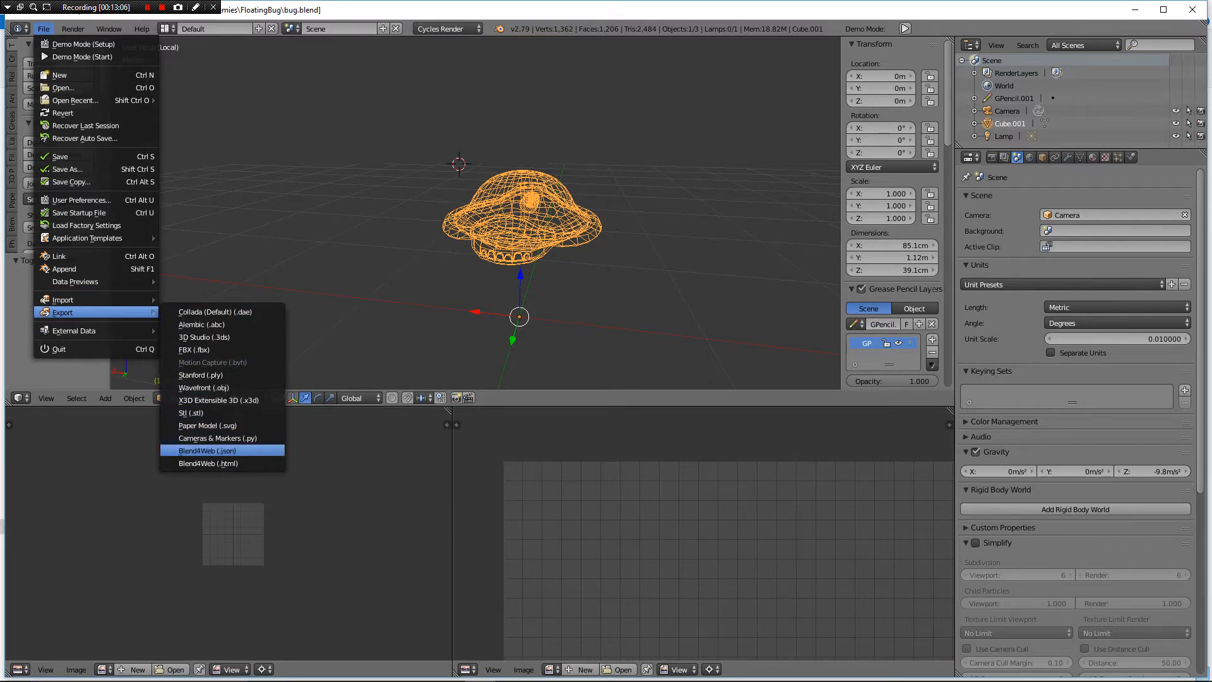
{"action": "left_click", "coordinate": [194, 349]}
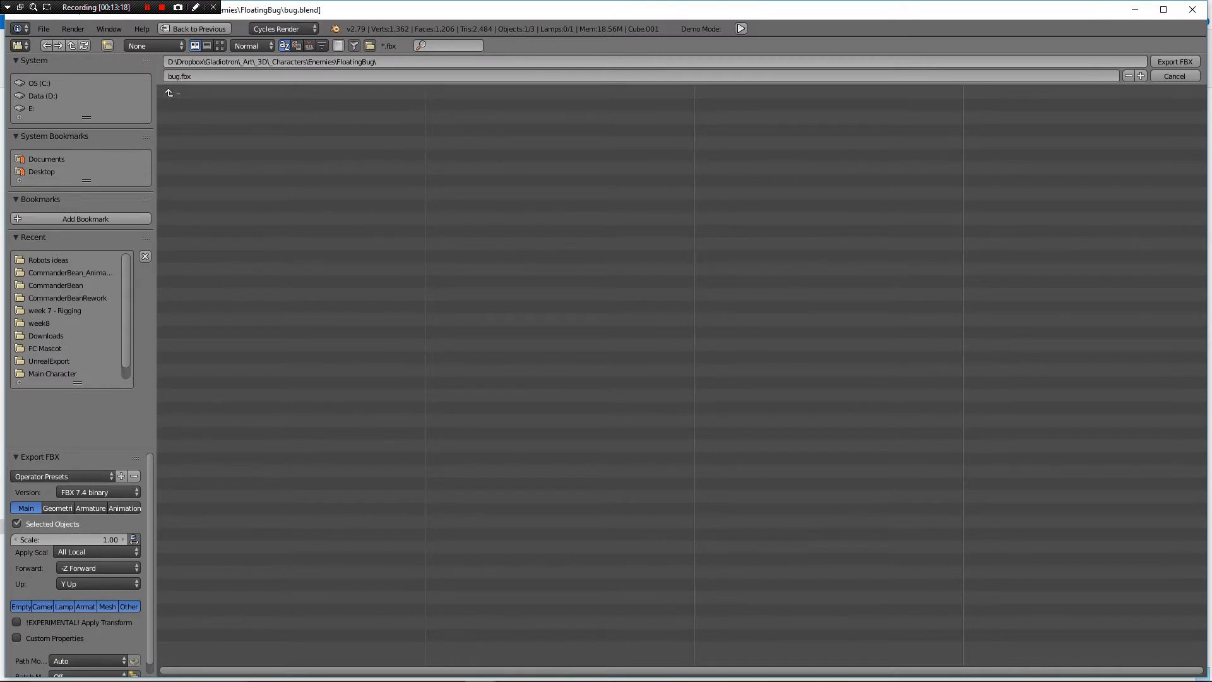
{"action": "left_click", "coordinate": [1175, 61]}
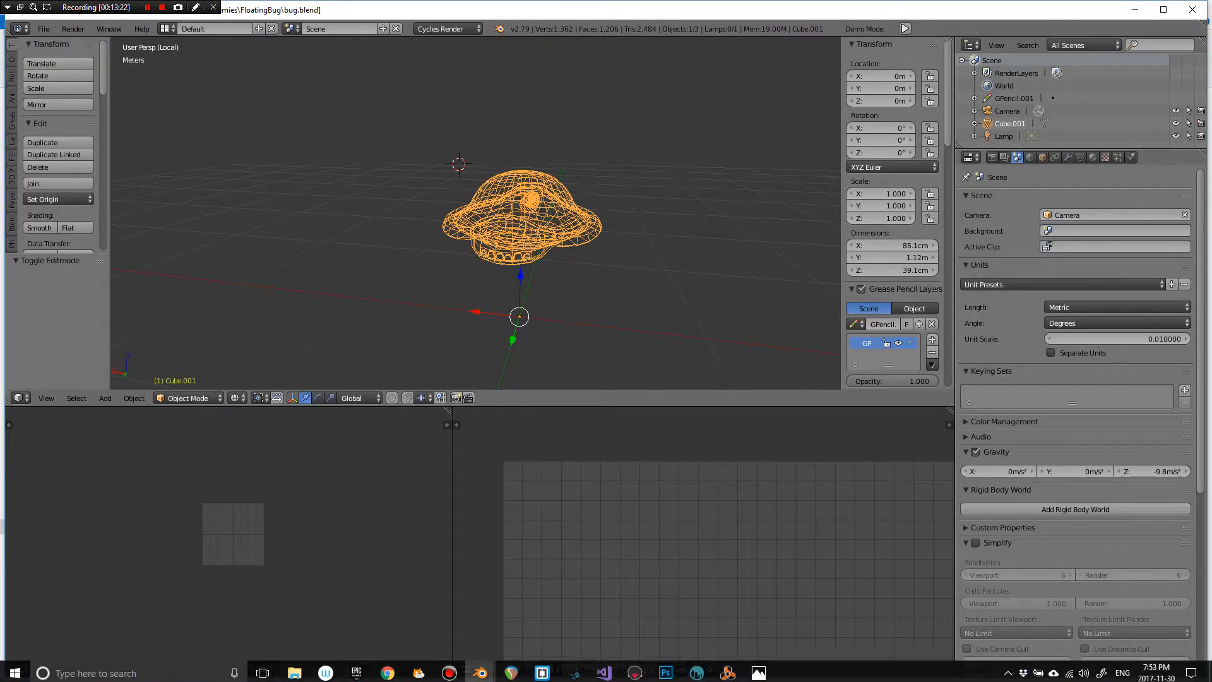
- Launch 3D-Coat, and save the bug.blend file in Blender while it loads
{"action": "left_click", "coordinate": [697, 669]}
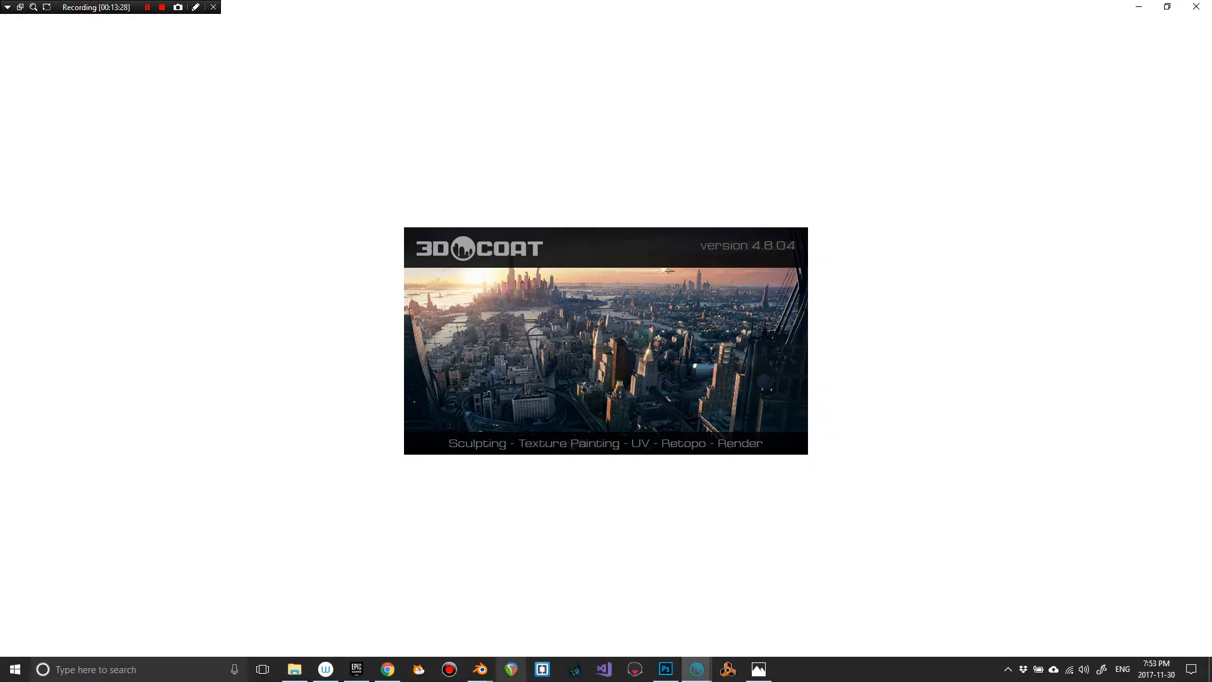
{"action": "mouse_move", "coordinate": [480, 669]}
{"action": "left_click", "coordinate": [684, 612]}
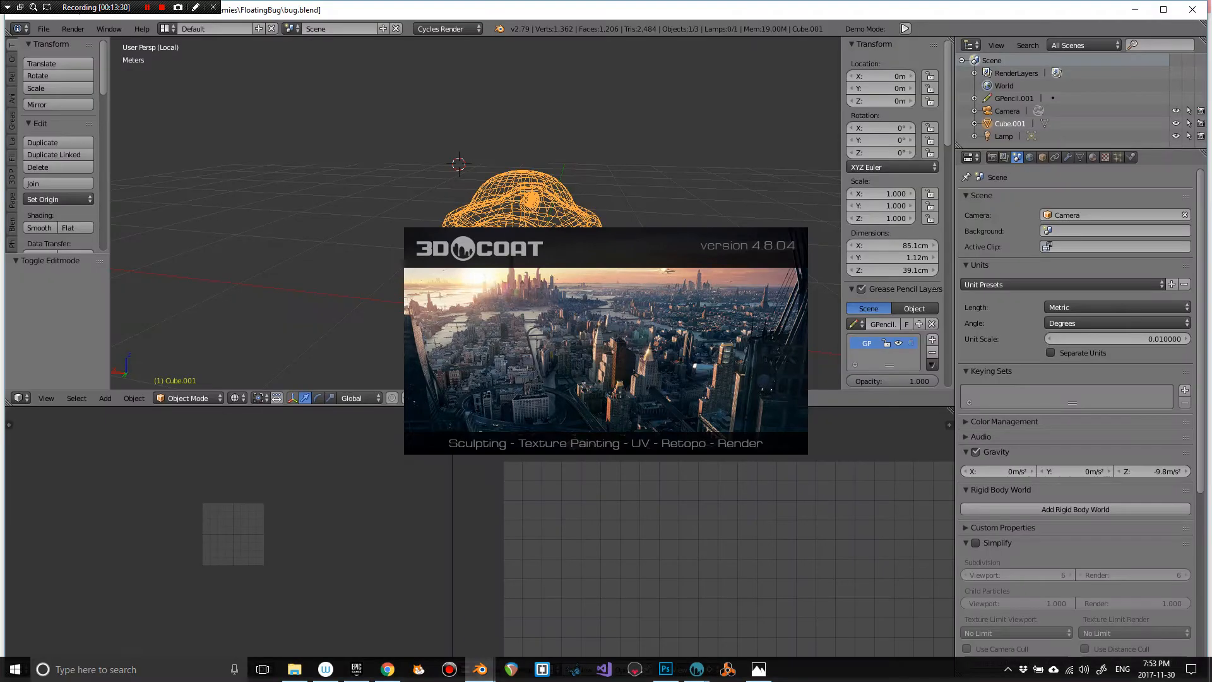
{"action": "left_click", "coordinate": [43, 28]}
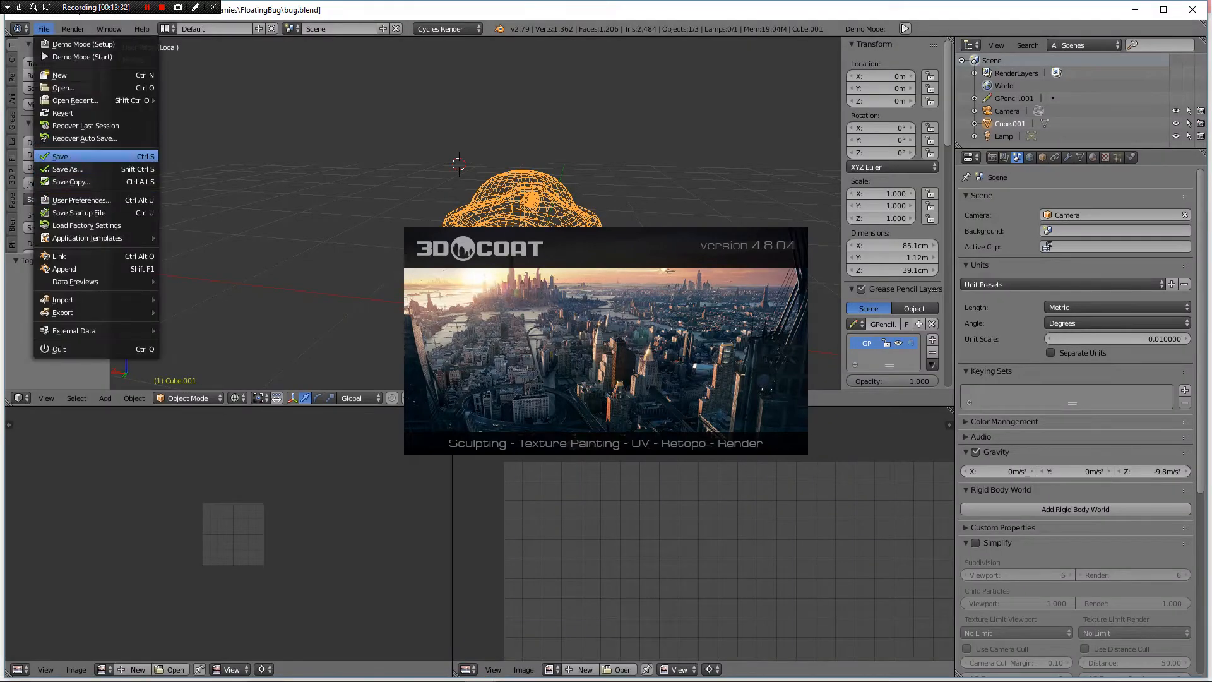
{"action": "left_click", "coordinate": [60, 156]}
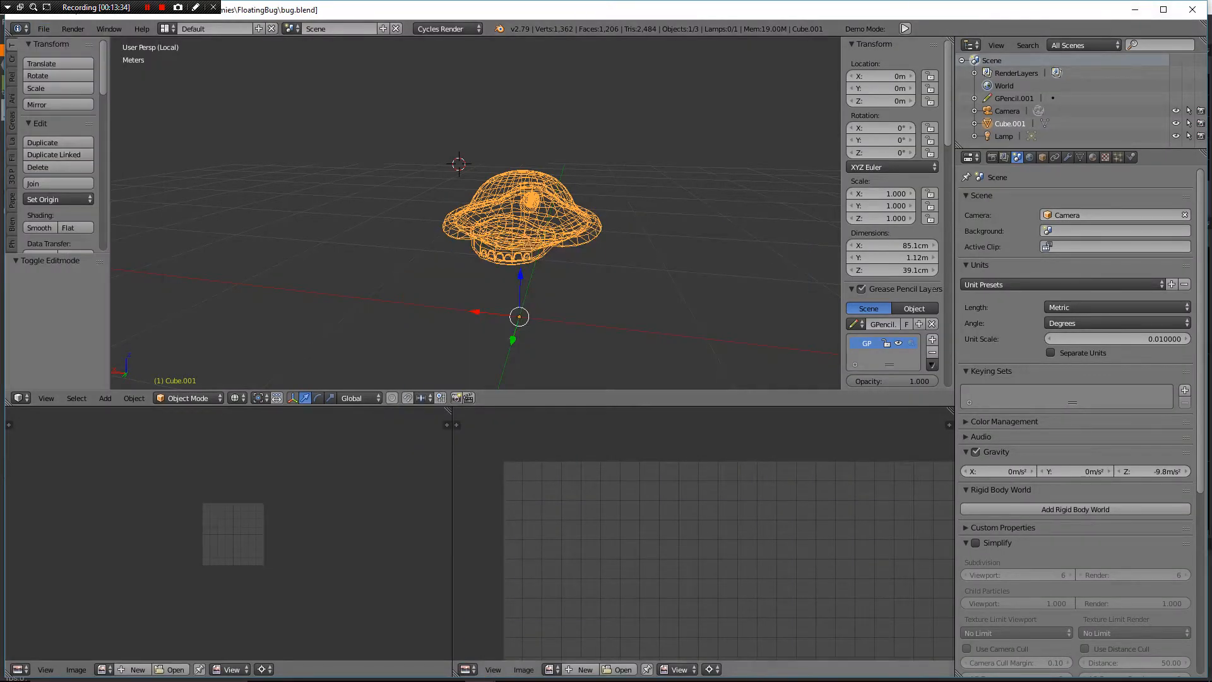
- Switch to 3D-Coat and enlarge its viewport by narrowing the materials and layers areas
{"action": "mouse_move", "coordinate": [606, 678]}
{"action": "left_click", "coordinate": [696, 669]}
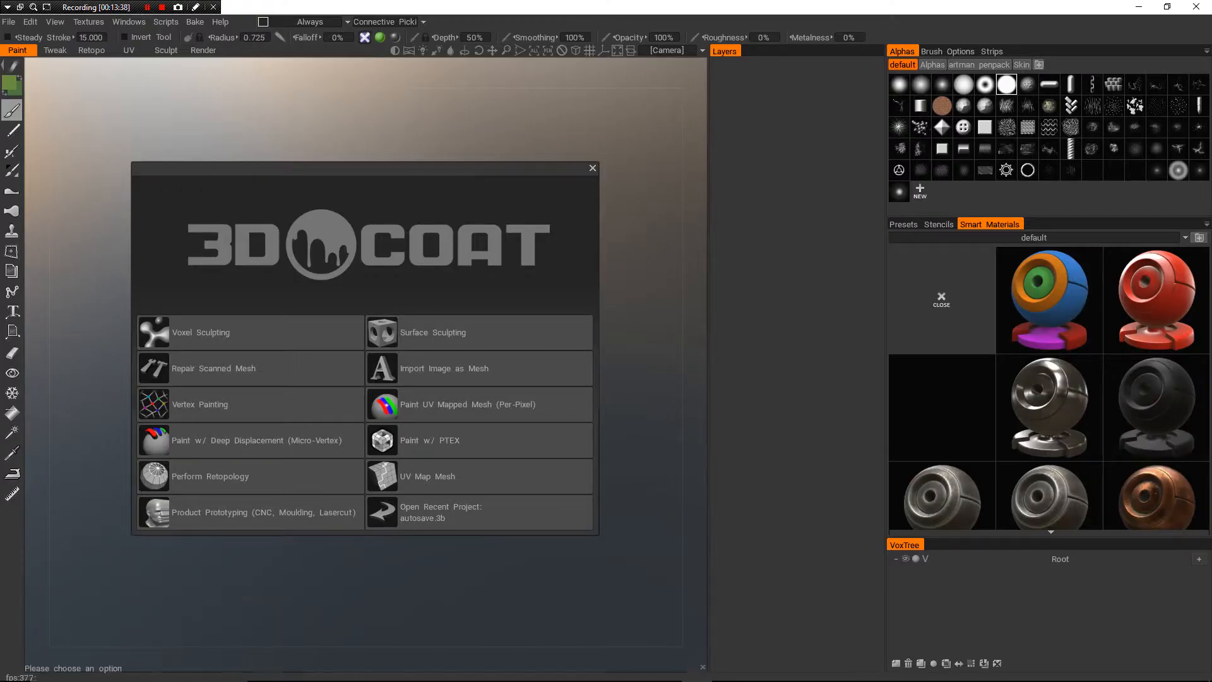
{"action": "left_click_drag", "start_coordinate": [885, 366], "coordinate": [1003, 366]}
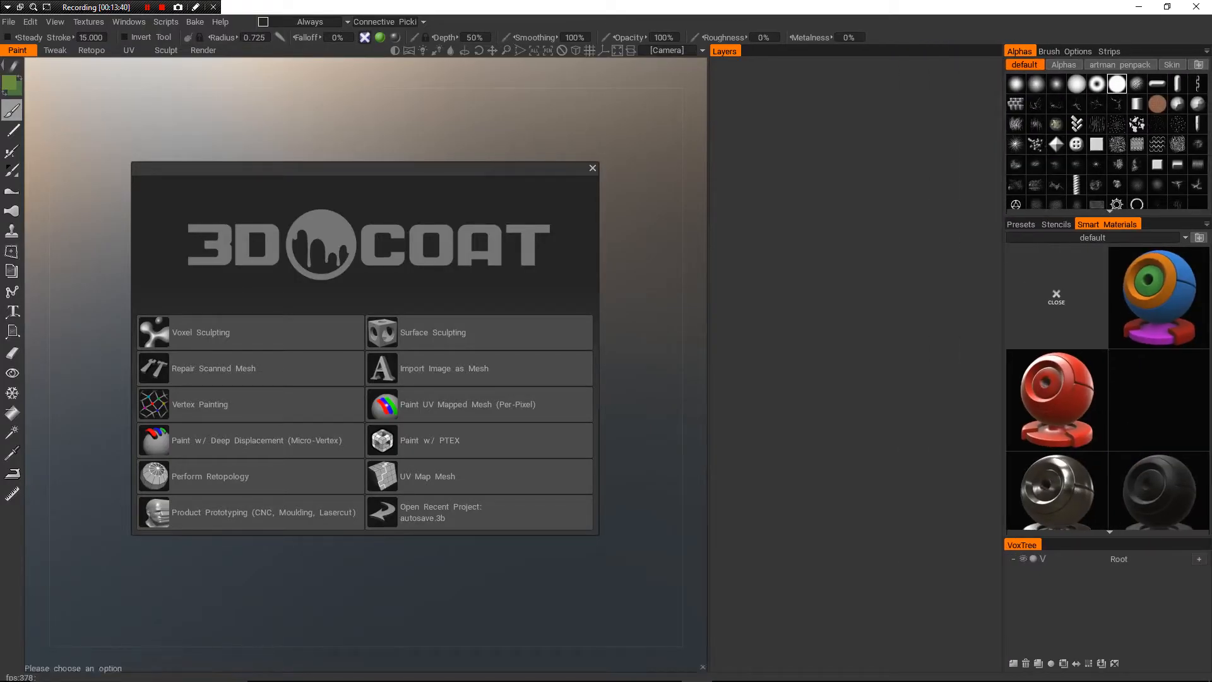
{"action": "left_click_drag", "start_coordinate": [708, 353], "coordinate": [870, 353]}
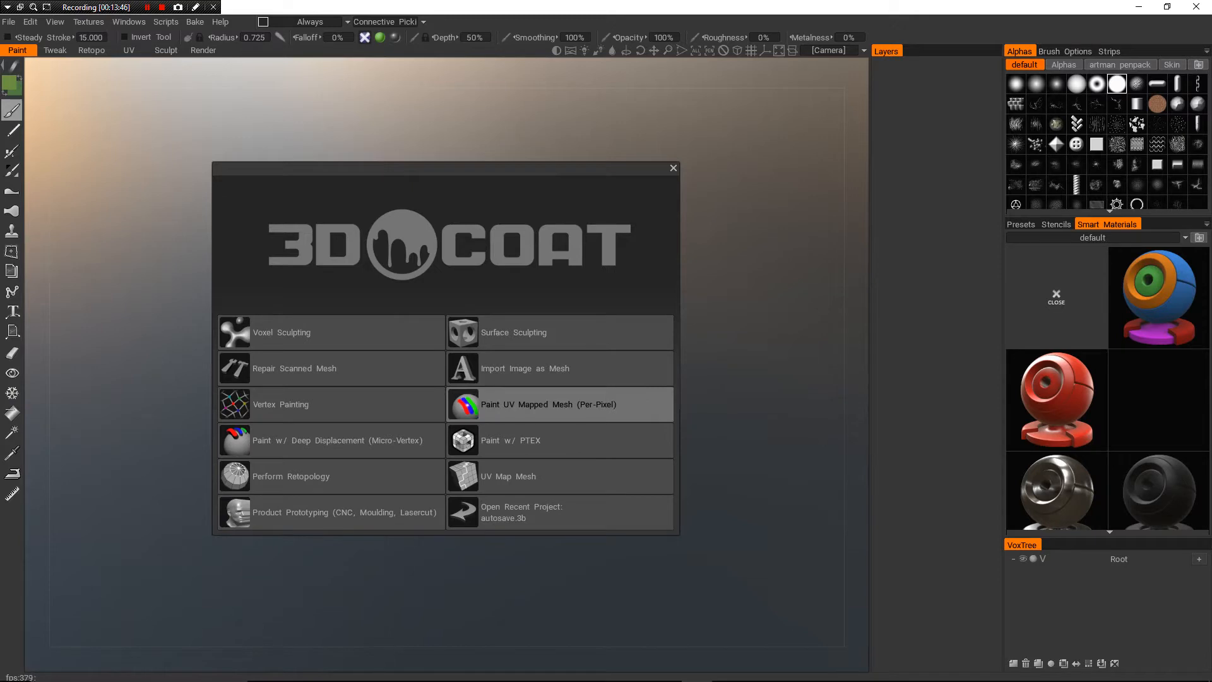
- Start a Paint UV Mapped Mesh (Per-Pixel) project and open bug.fbx from the _Characters\Enemies\FloatingBug folder
{"action": "left_click", "coordinate": [560, 404]}
{"action": "left_click", "coordinate": [244, 336]}
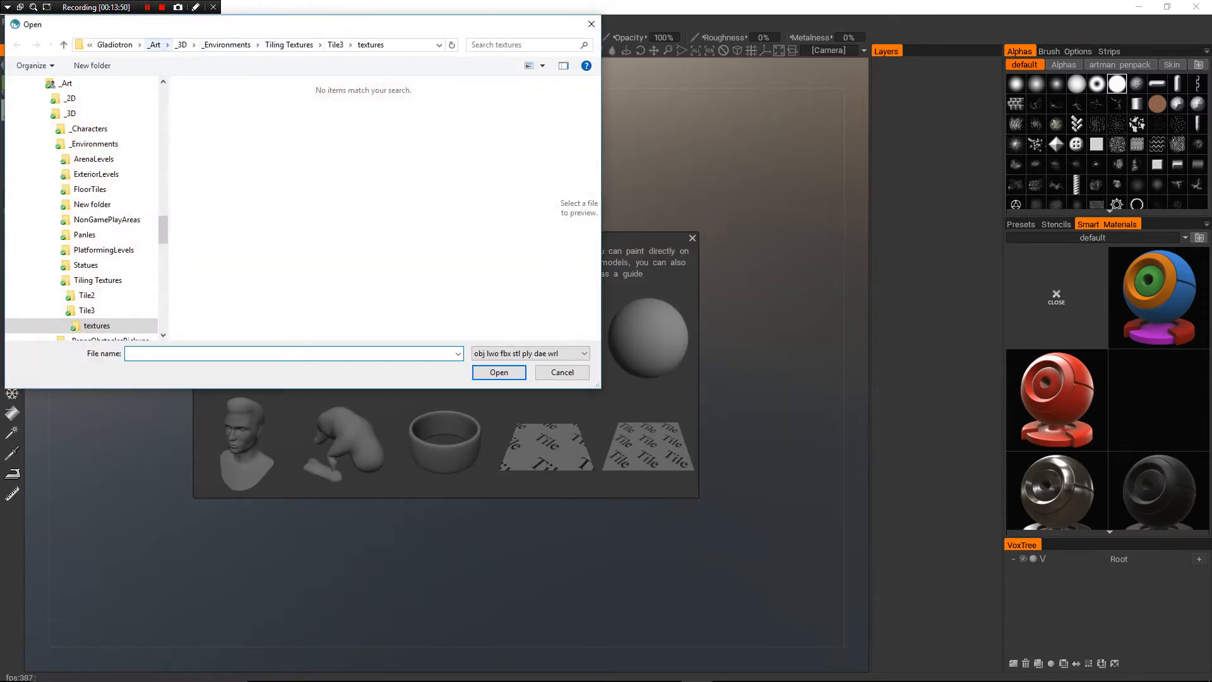
{"action": "left_click", "coordinate": [155, 44]}
{"action": "double_click", "coordinate": [208, 115]}
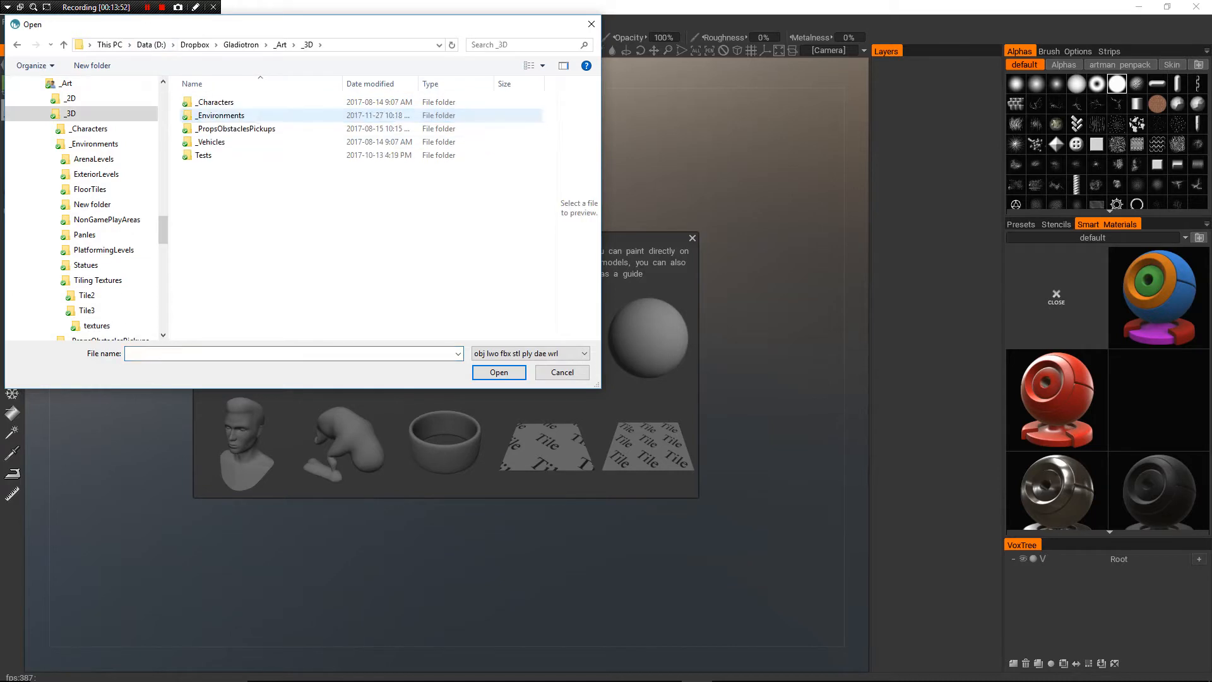
{"action": "double_click", "coordinate": [214, 101]}
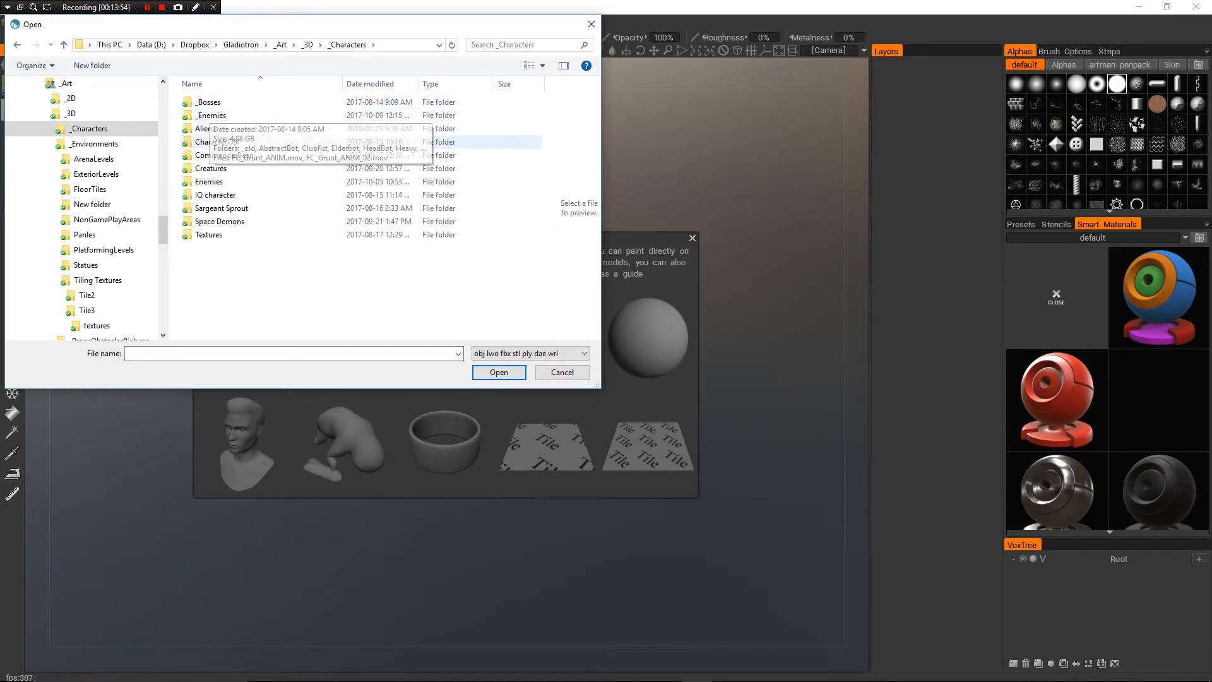
{"action": "double_click", "coordinate": [211, 181]}
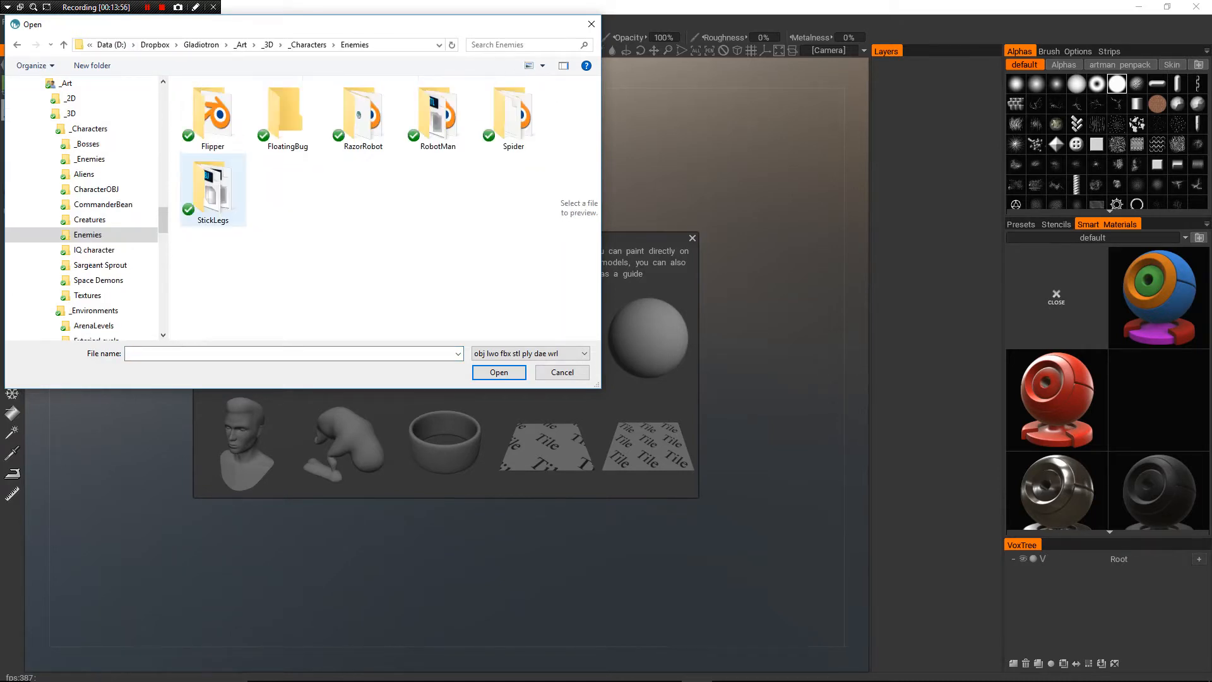
{"action": "double_click", "coordinate": [286, 117]}
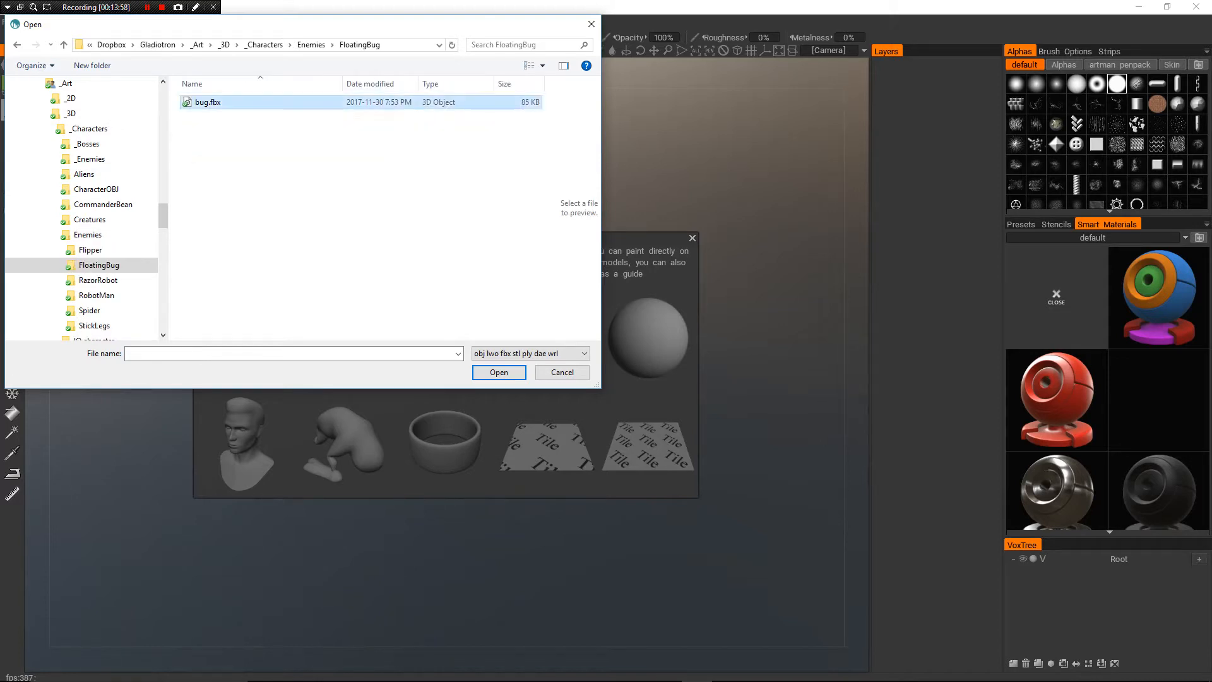
{"action": "double_click", "coordinate": [271, 102]}
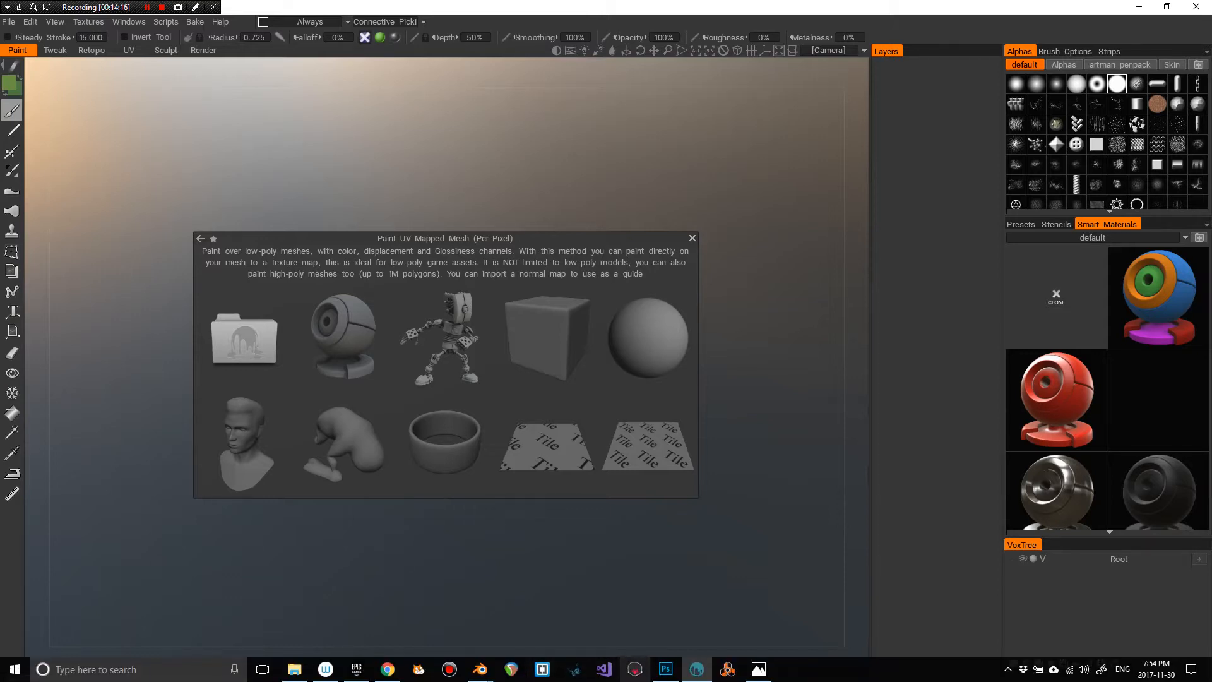
- Restart 3D-Coat and try to open bug.fbx again in a Paint UV Mapped Mesh (Per-Pixel) project
{"action": "mouse_move", "coordinate": [696, 670]}
{"action": "left_click", "coordinate": [147, 7]}
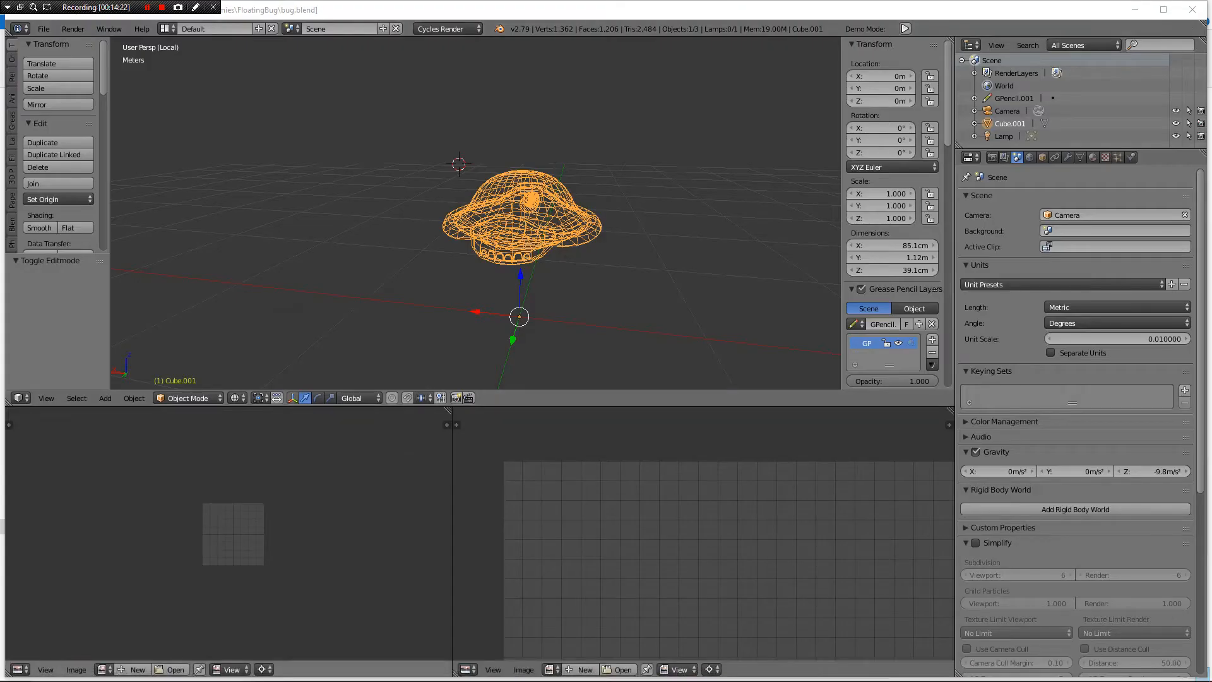
{"action": "key", "text": "super"}
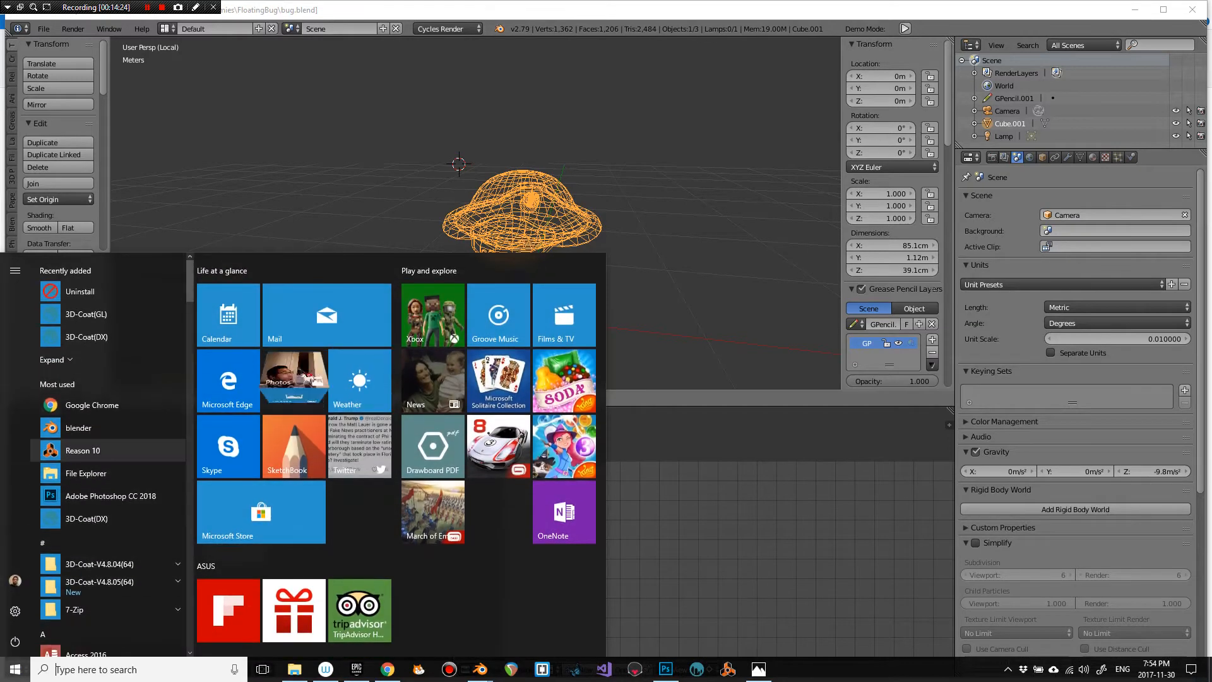
{"action": "key", "text": "Return"}
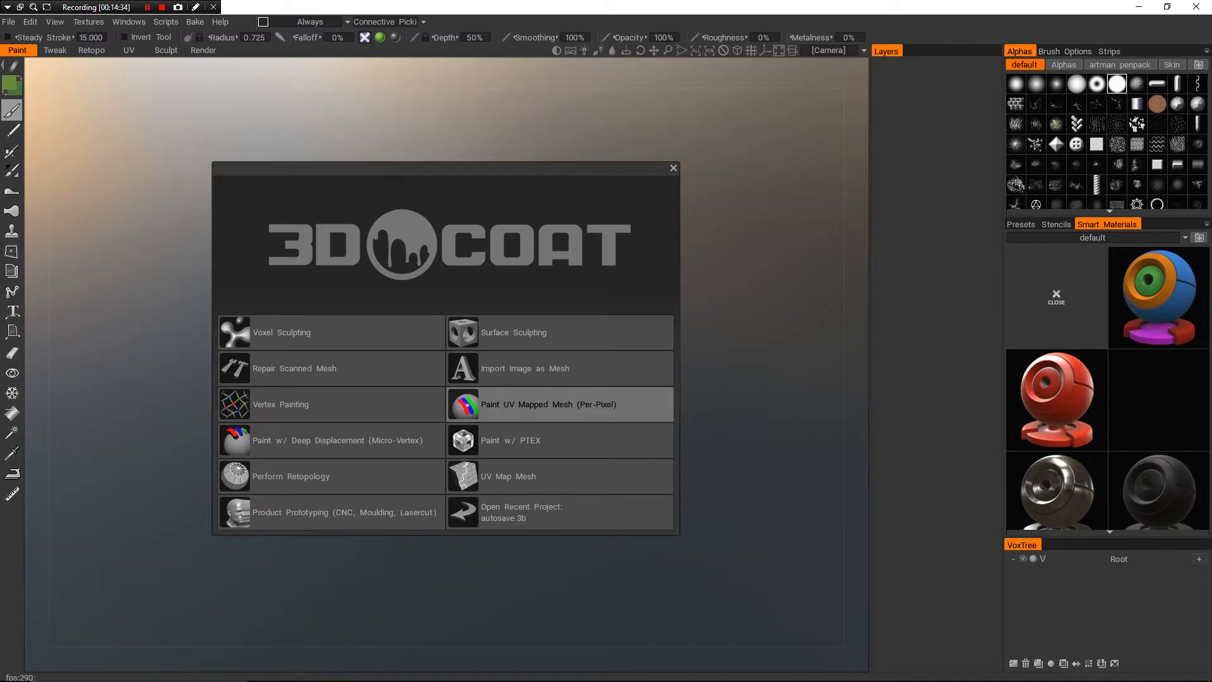
{"action": "left_click", "coordinate": [549, 405]}
{"action": "left_click", "coordinate": [245, 339]}
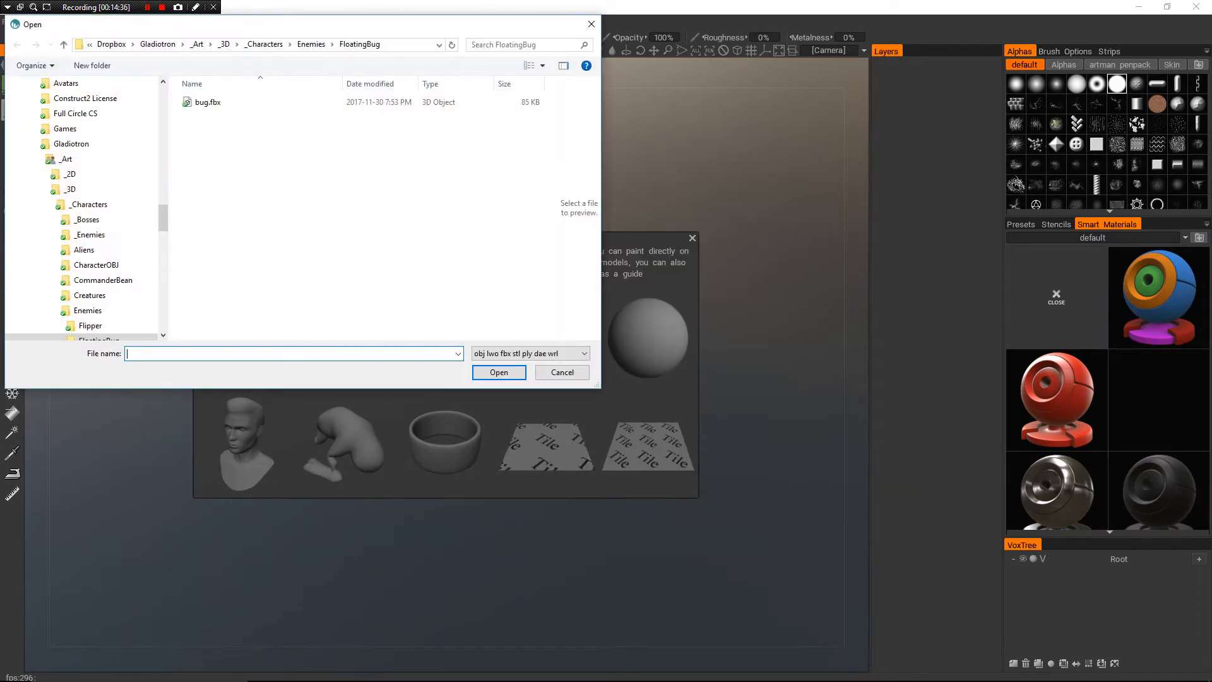
{"action": "left_click", "coordinate": [207, 102]}
{"action": "left_click", "coordinate": [499, 373]}
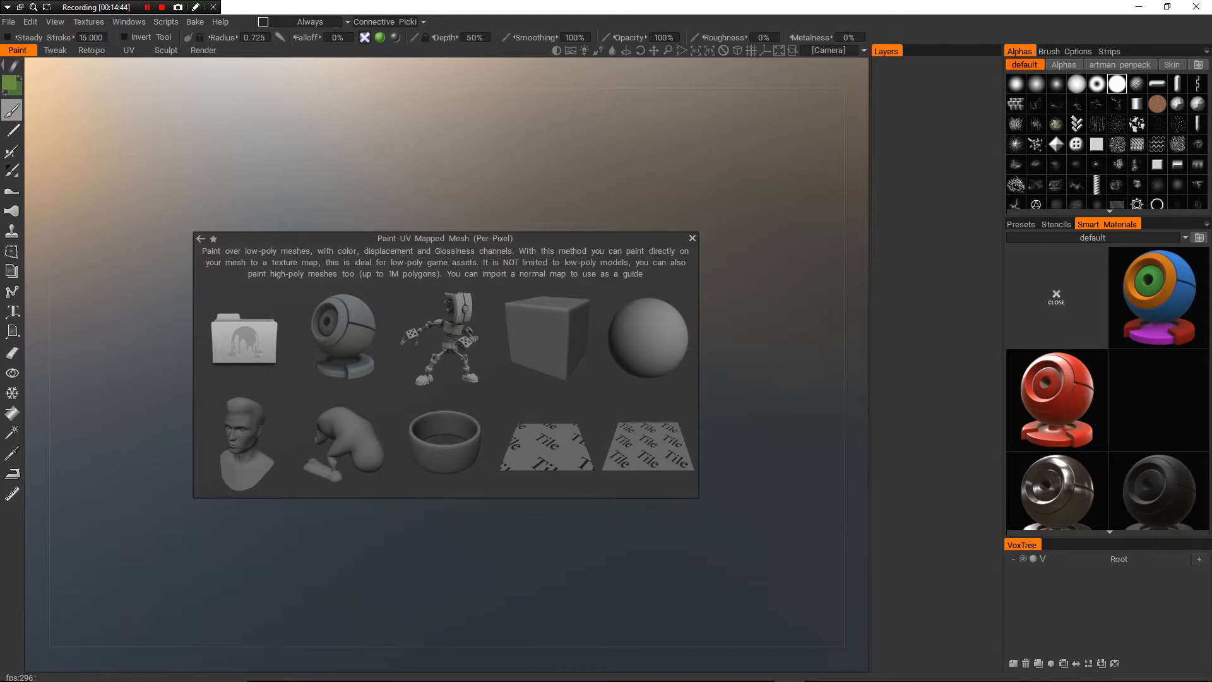
- Switch to Blender and export the bug in Wavefront OBJ format as bug.obj to the FloatingBug folder
{"action": "mouse_move", "coordinate": [635, 678]}
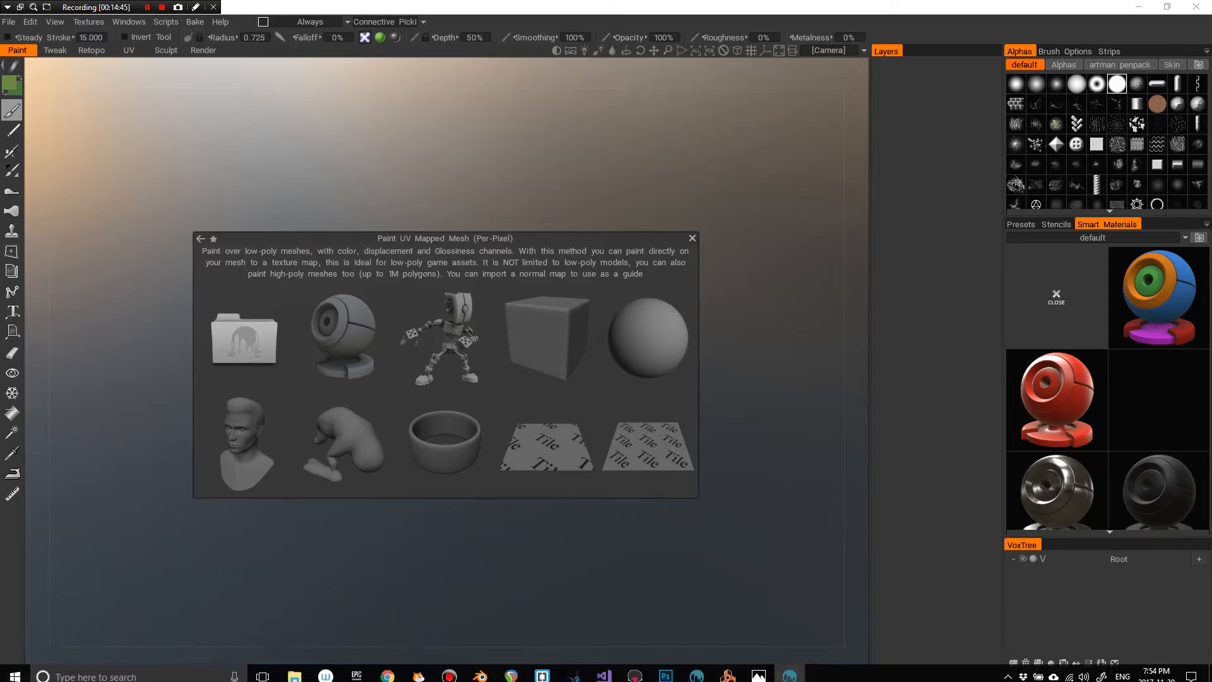
{"action": "mouse_move", "coordinate": [479, 669]}
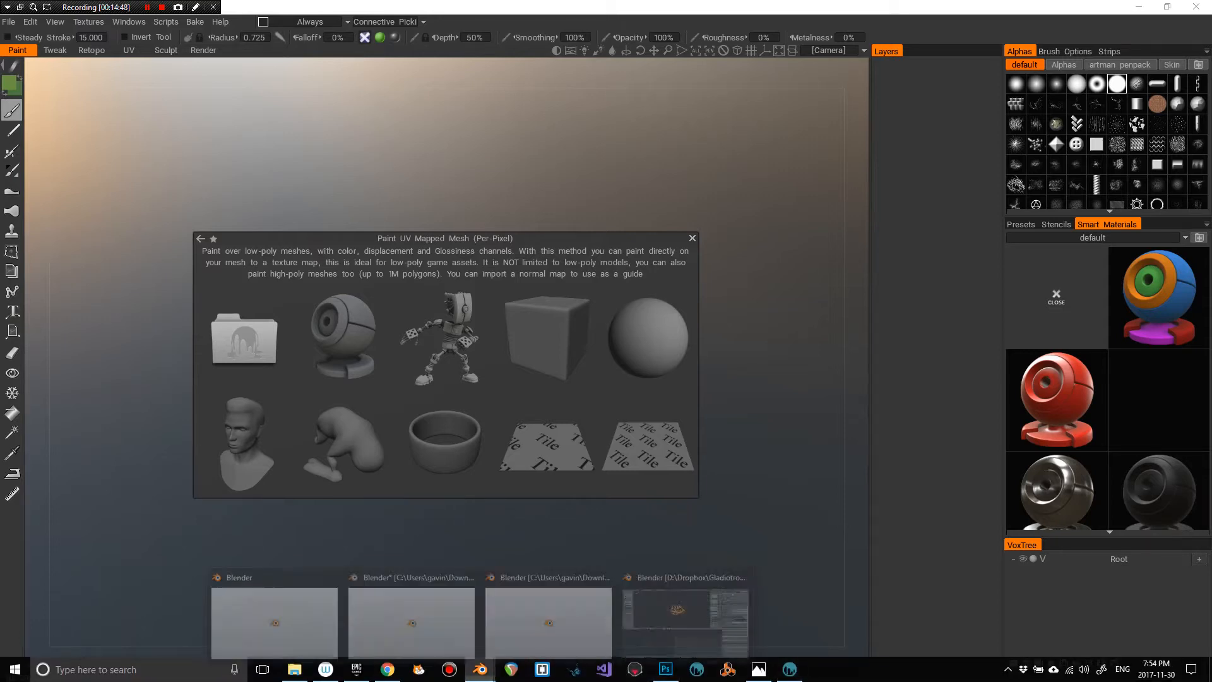
{"action": "left_click", "coordinate": [681, 615]}
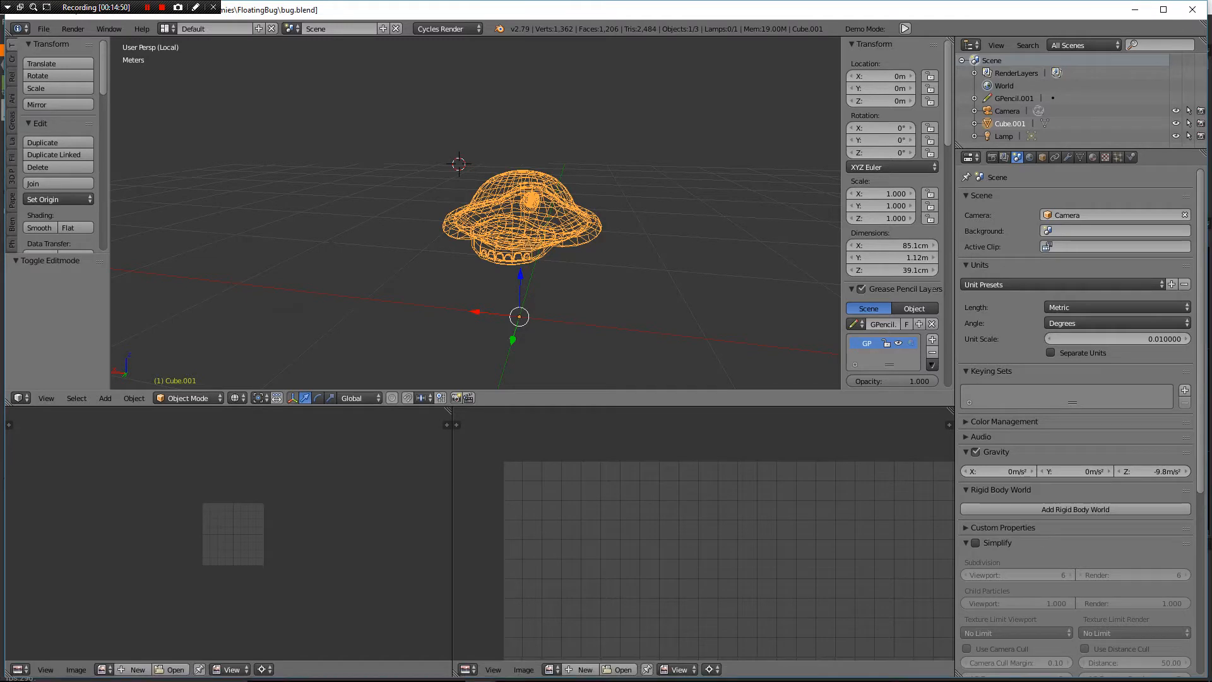
{"action": "left_click", "coordinate": [44, 29]}
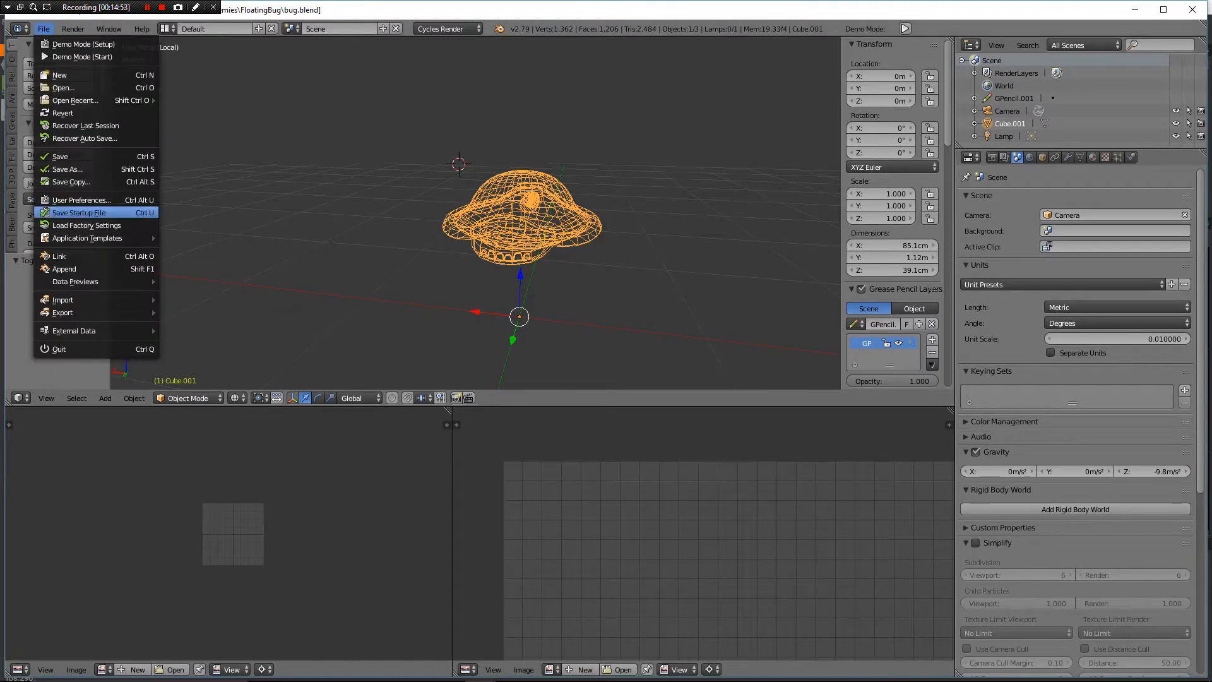
{"action": "mouse_move", "coordinate": [95, 312]}
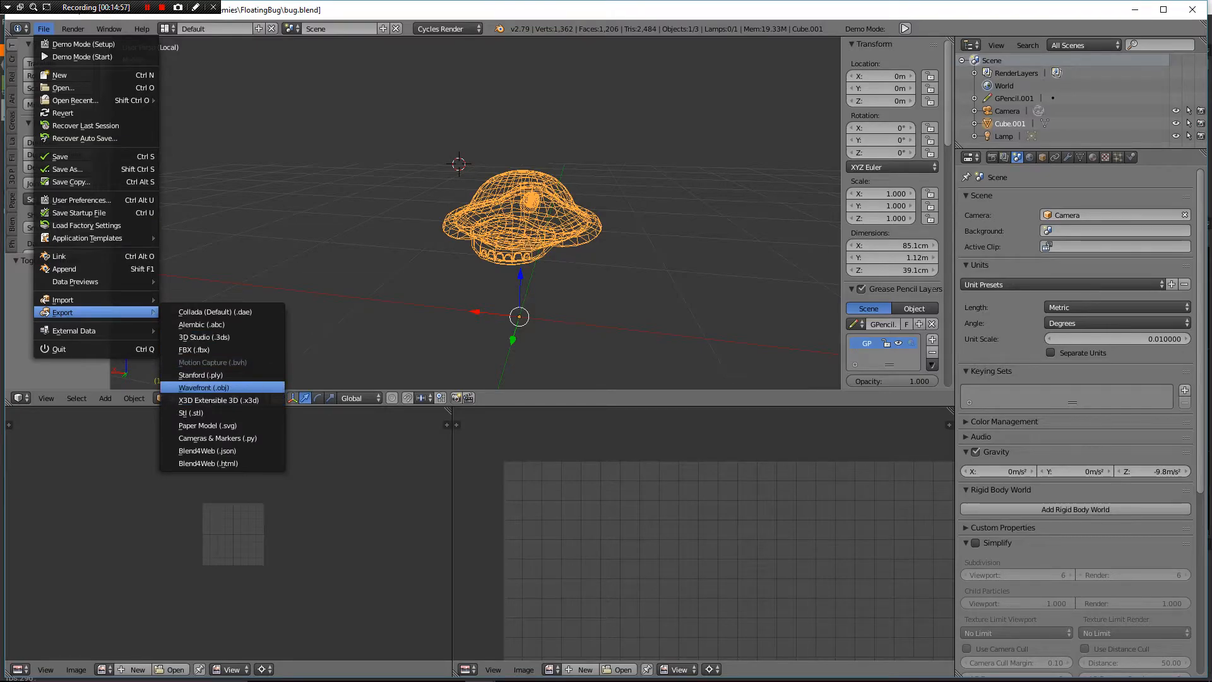
{"action": "left_click", "coordinate": [204, 387]}
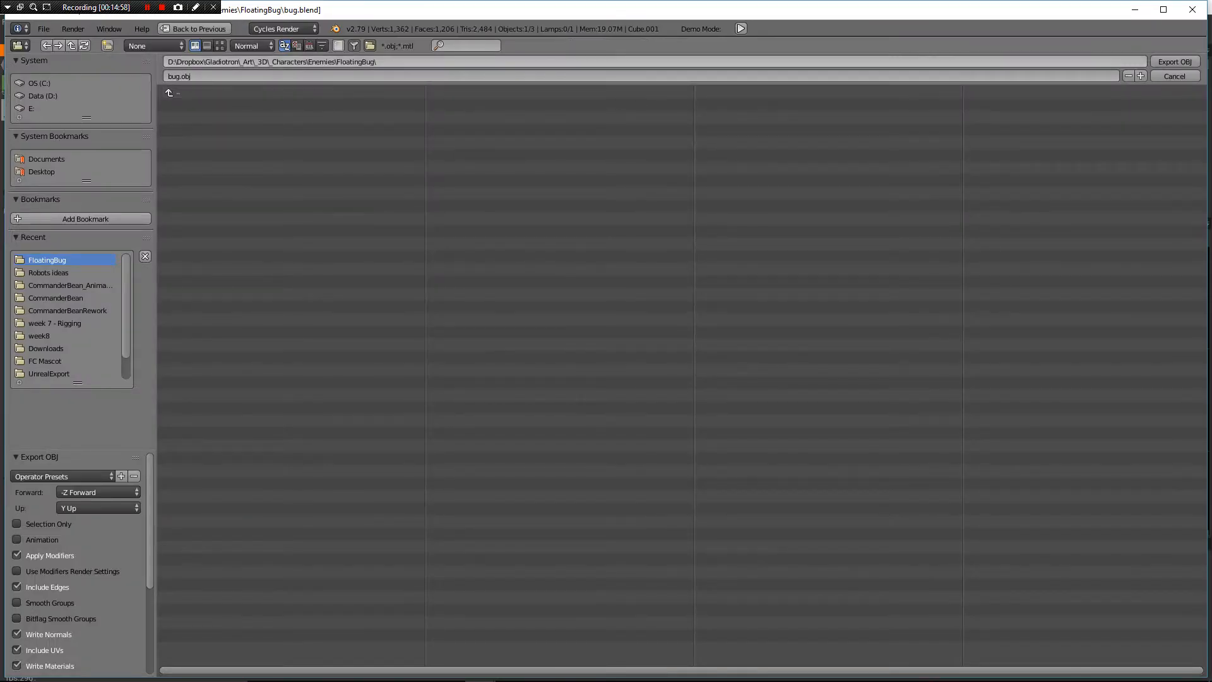
{"action": "left_click", "coordinate": [1175, 61]}
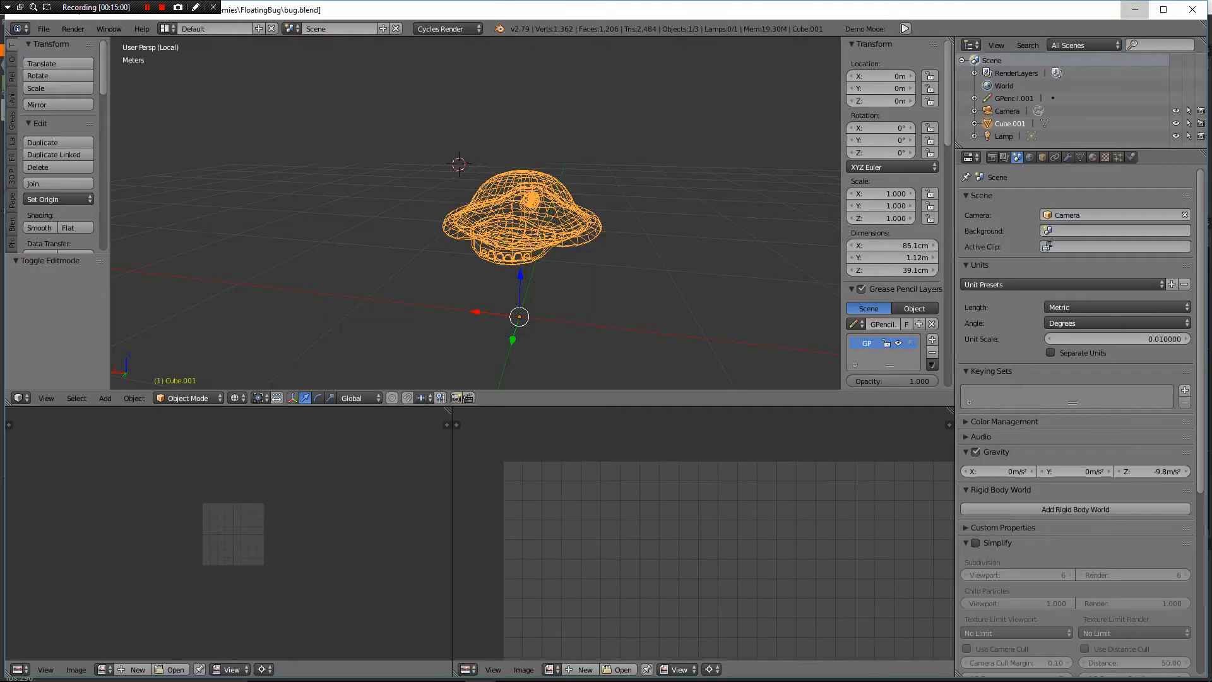
{"action": "left_click", "coordinate": [1134, 10]}
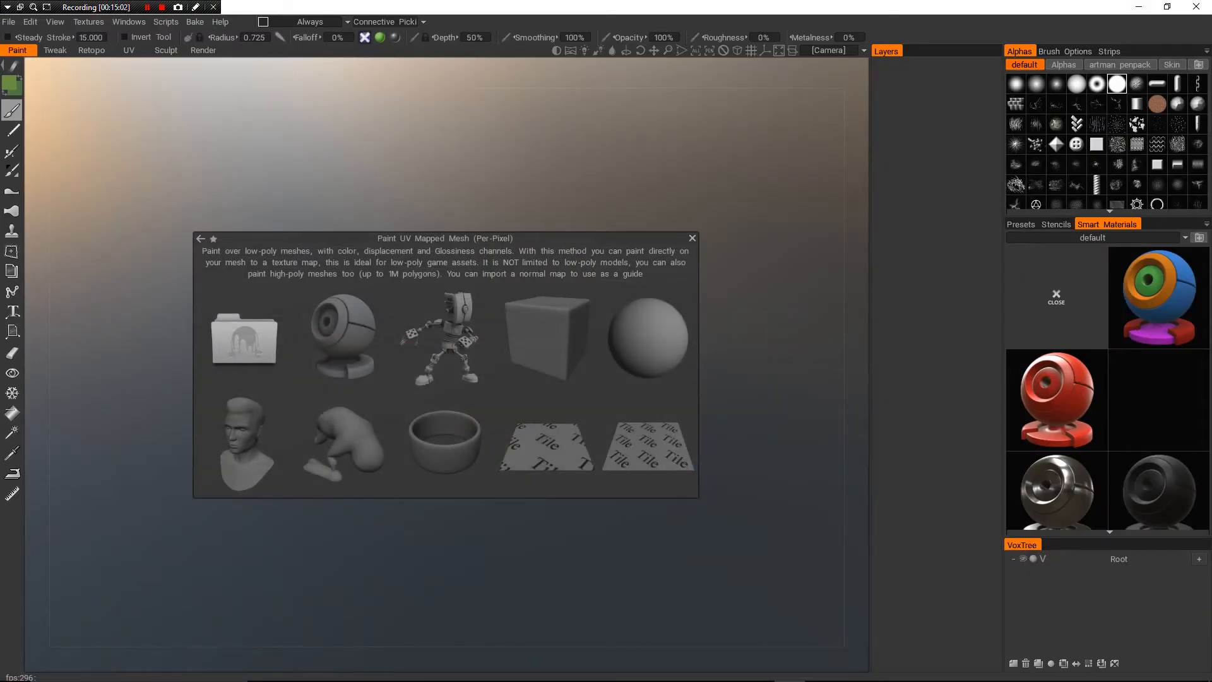
- Restart 3D-Coat and open bug.obj from the FloatingBug folder in a Paint UV Mapped Mesh (Per-Pixel) project
{"action": "left_click", "coordinate": [1196, 7]}
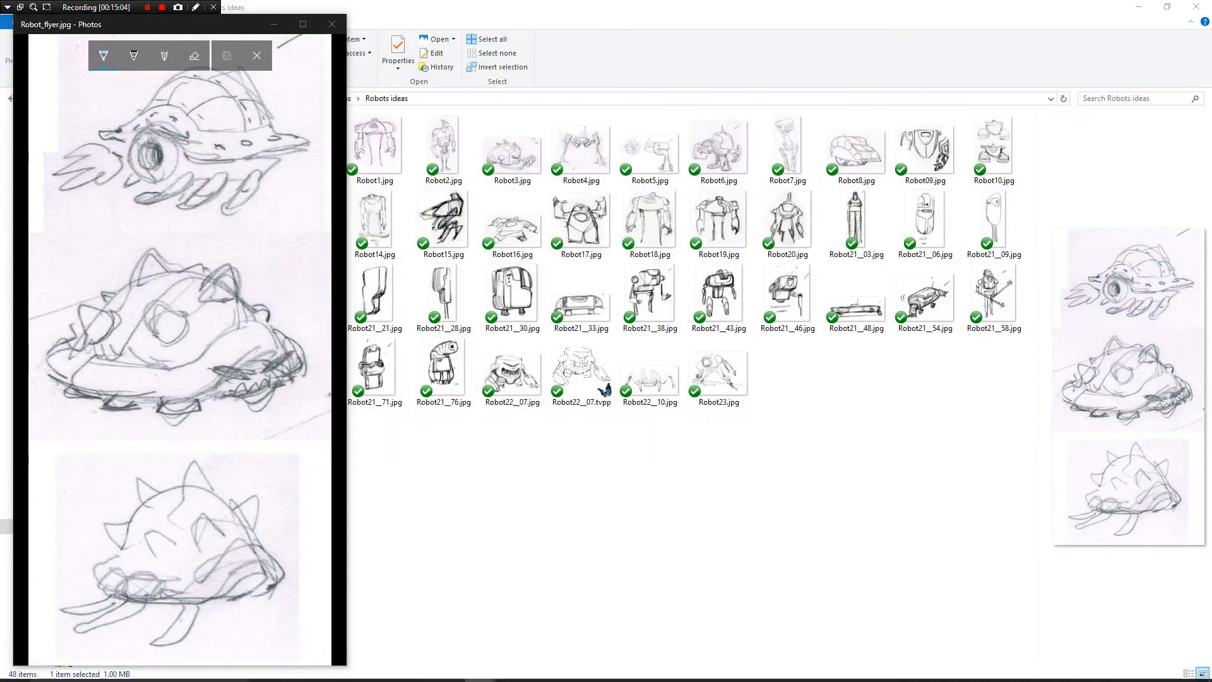
{"action": "left_click", "coordinate": [15, 669]}
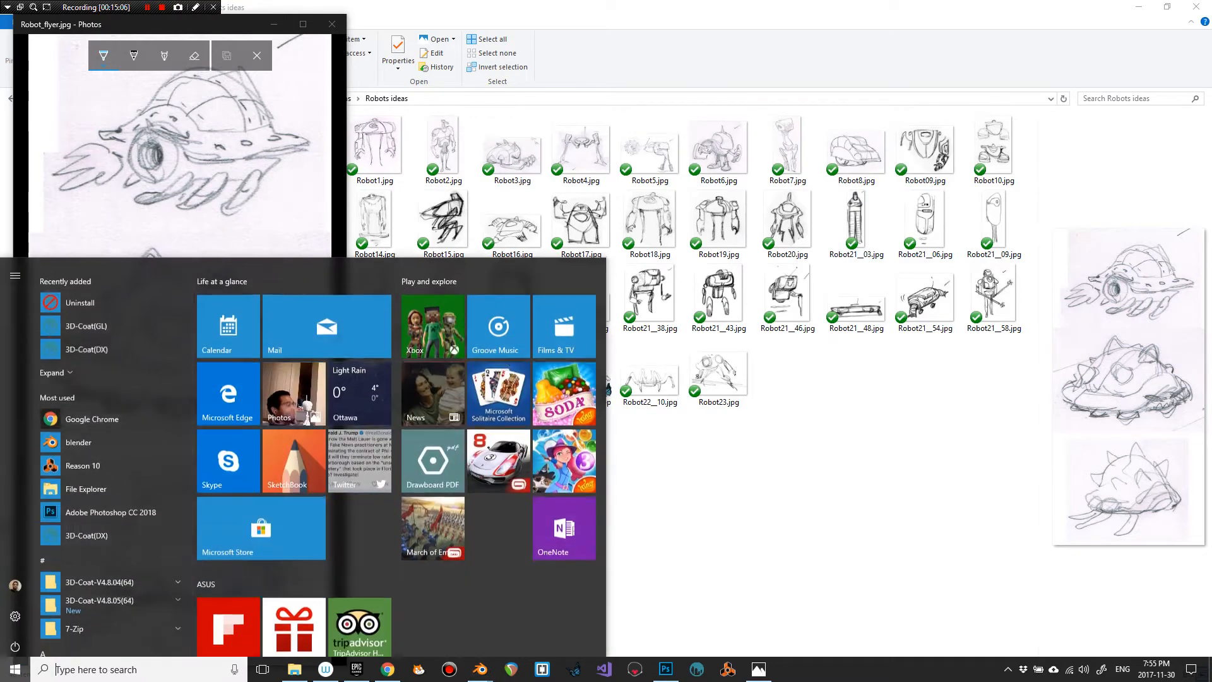
{"action": "left_click", "coordinate": [86, 336]}
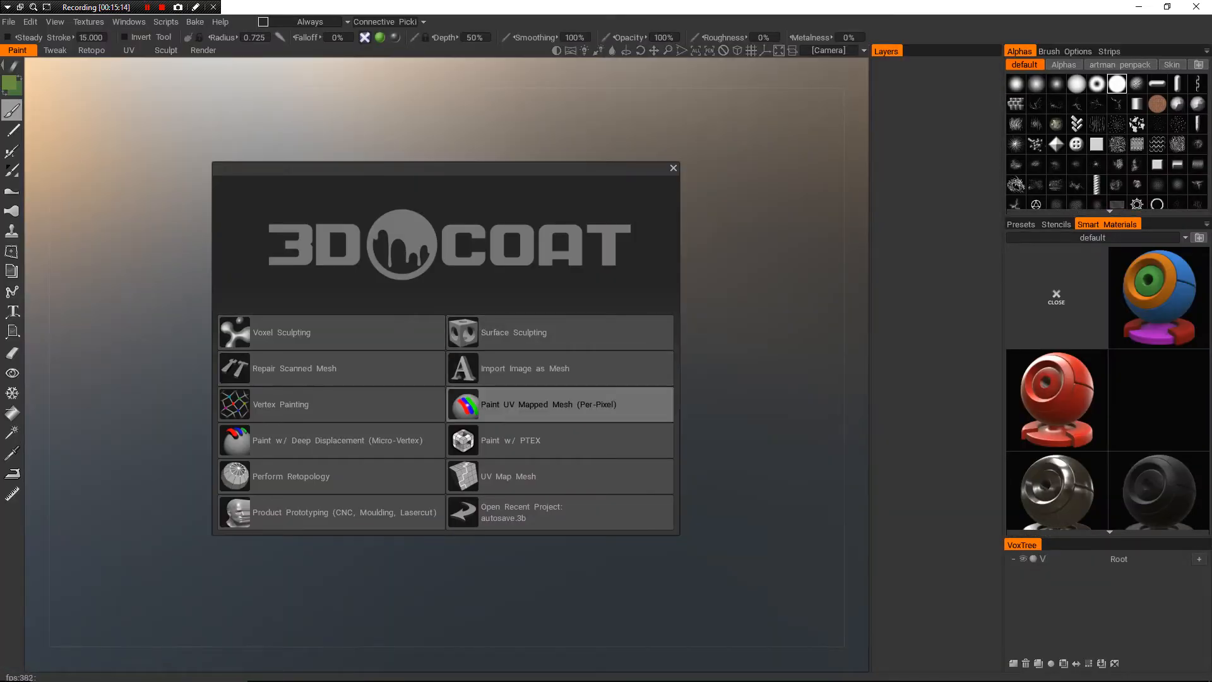
{"action": "left_click", "coordinate": [513, 404]}
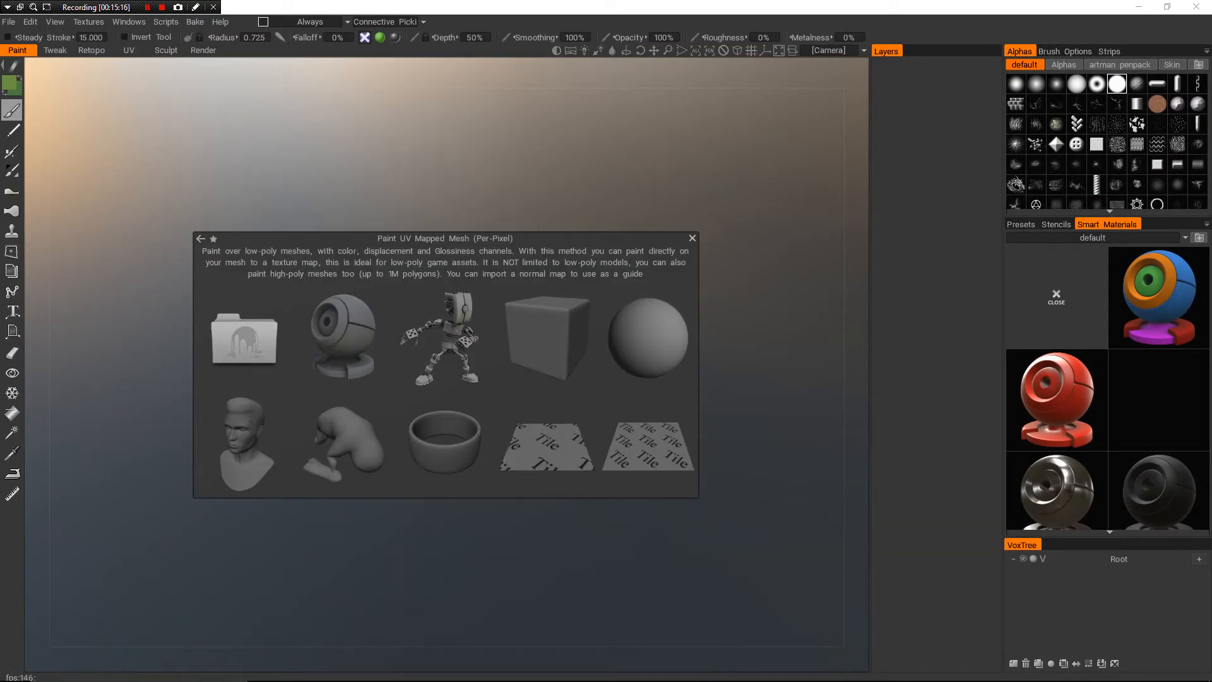
{"action": "left_click", "coordinate": [244, 340]}
{"action": "left_click", "coordinate": [287, 116]}
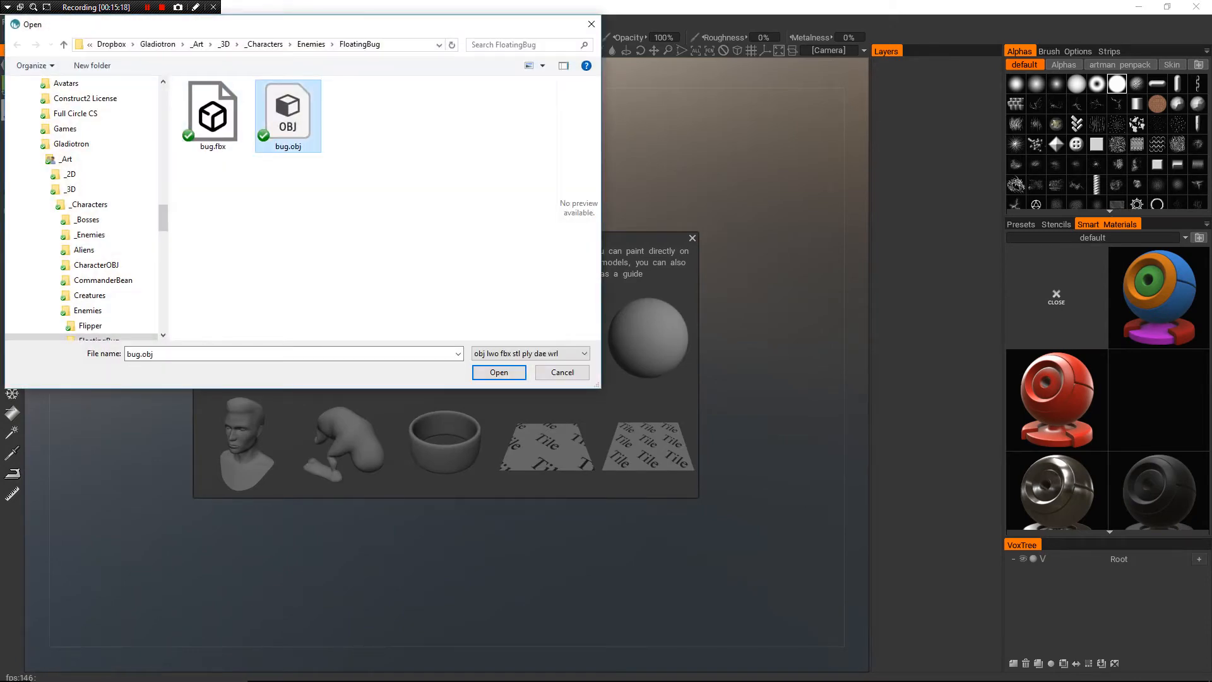
{"action": "left_click", "coordinate": [498, 372]}
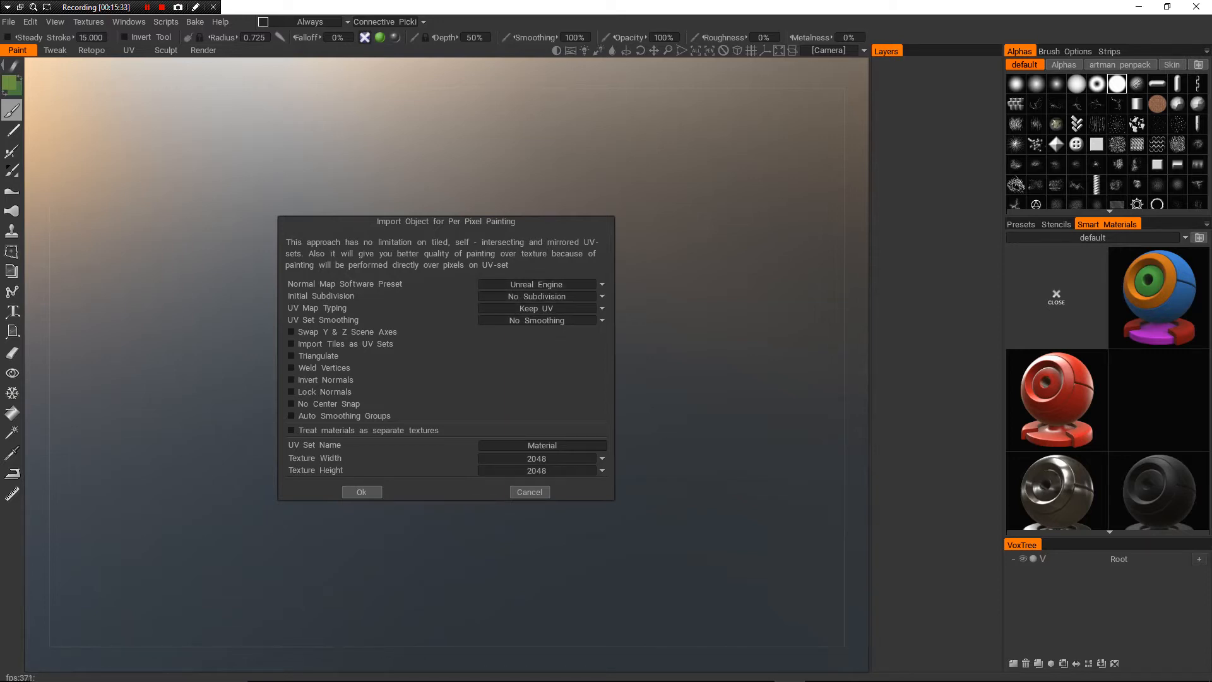
- Import the bug with the Unreal Engine normal map preset, Keep UV mapping and a 2048 by 2048 texture
{"action": "left_click", "coordinate": [538, 285]}
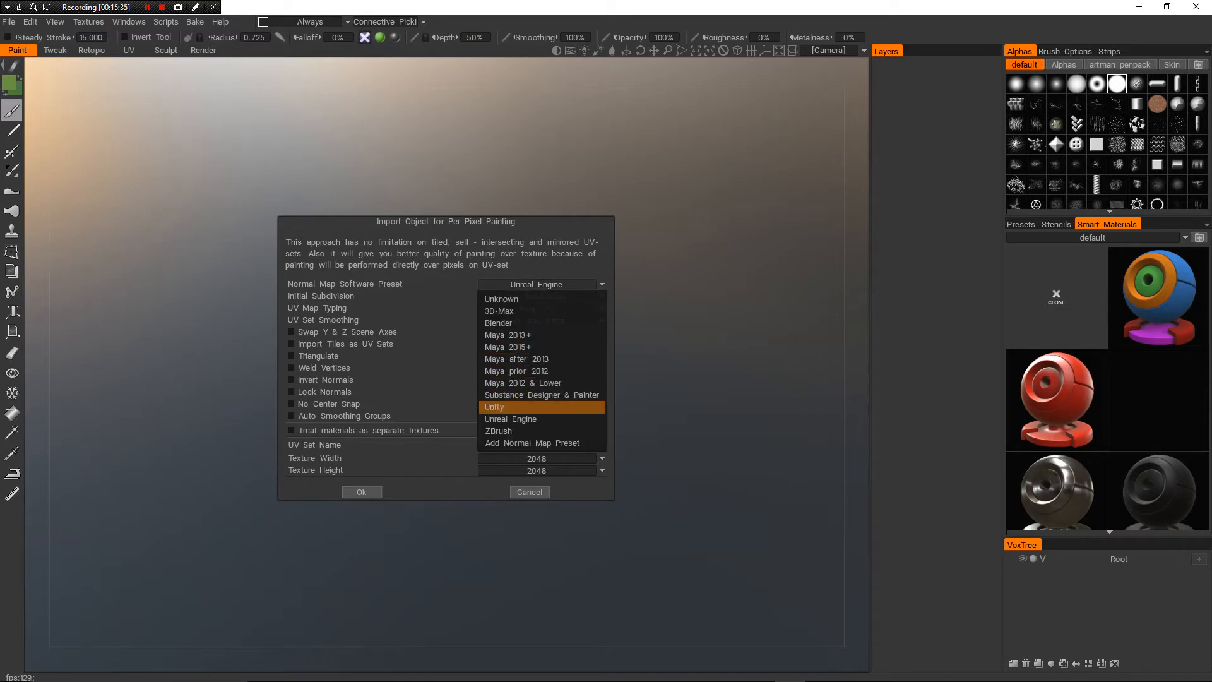
{"action": "left_click", "coordinate": [510, 419]}
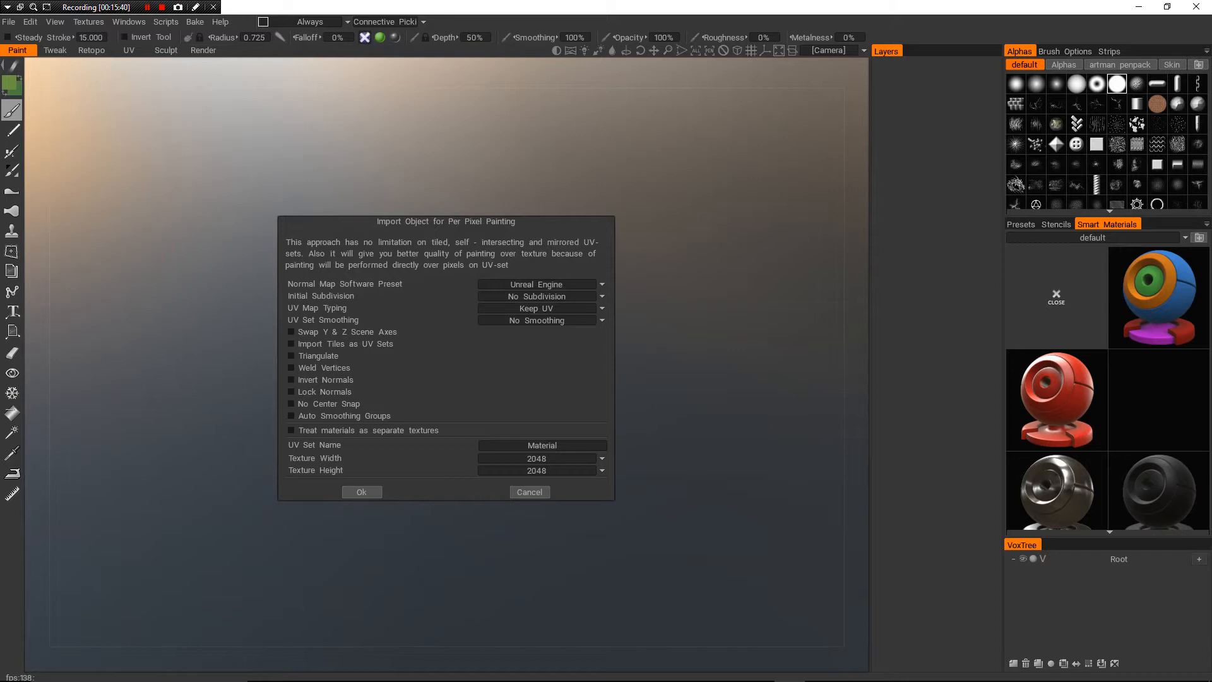
{"action": "left_click", "coordinate": [361, 492]}
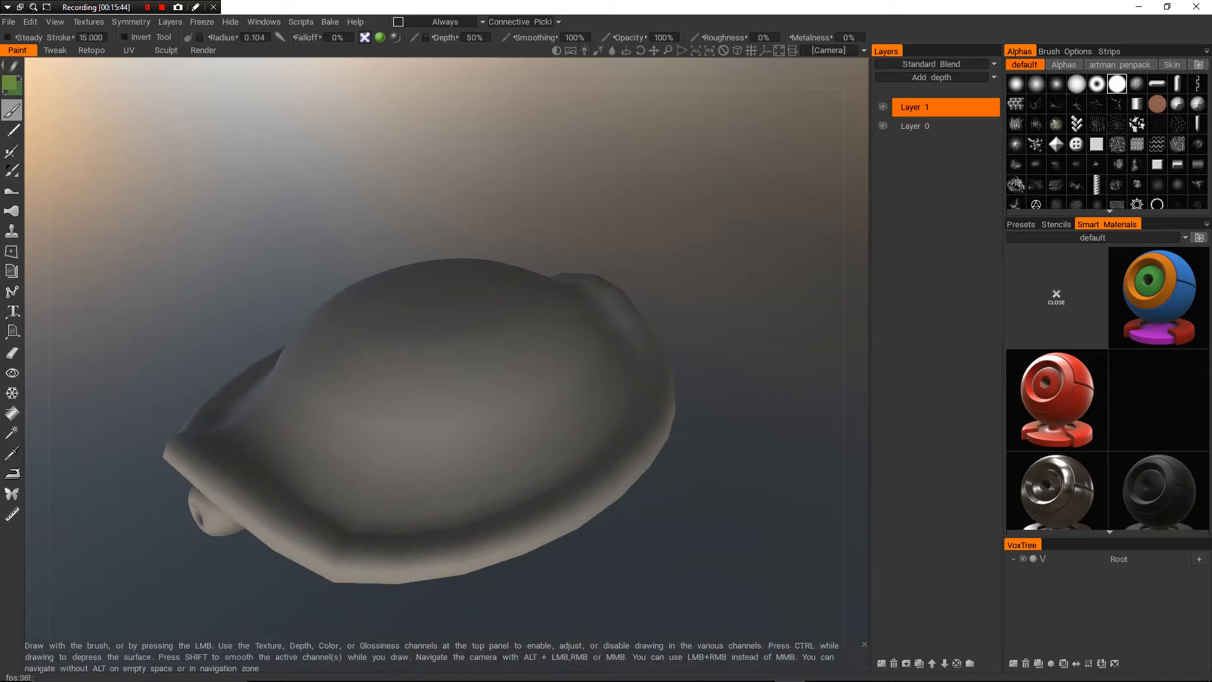
- Examine the imported bug's shell, rim and underside from several angles and distances
{"action": "left_click_drag", "start_coordinate": [726, 403], "coordinate": [354, 303]}
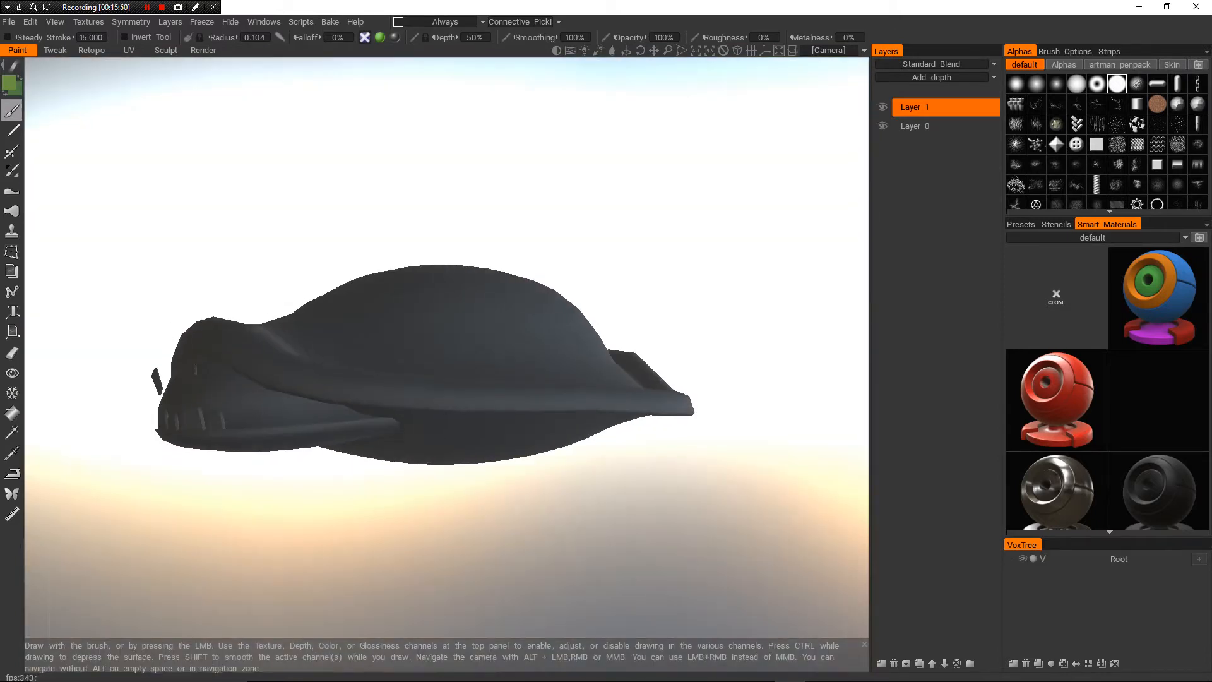
{"action": "scroll", "coordinate": [442, 354], "scroll_direction": "down", "scroll_amount": 3}
{"action": "left_click_drag", "start_coordinate": [353, 252], "coordinate": [536, 379]}
{"action": "scroll", "coordinate": [442, 378], "scroll_direction": "up", "scroll_amount": 5}
{"action": "left_click_drag", "start_coordinate": [442, 316], "coordinate": [480, 442]}
{"action": "middle_click_drag", "start_coordinate": [480, 391], "coordinate": [606, 373]}
{"action": "left_click_drag", "start_coordinate": [609, 372], "coordinate": [669, 303]}
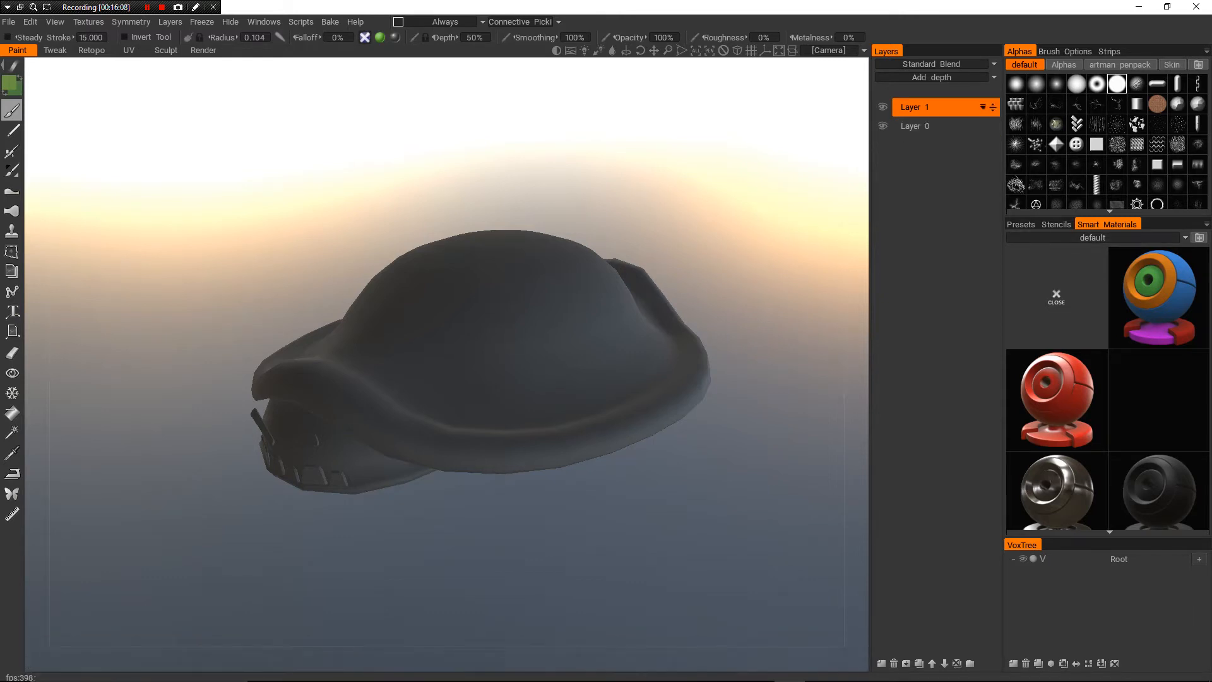
- Show the brush options, then start choosing a Z-axis reference image and browse to the Gladiotron folder
{"action": "left_click", "coordinate": [1065, 52]}
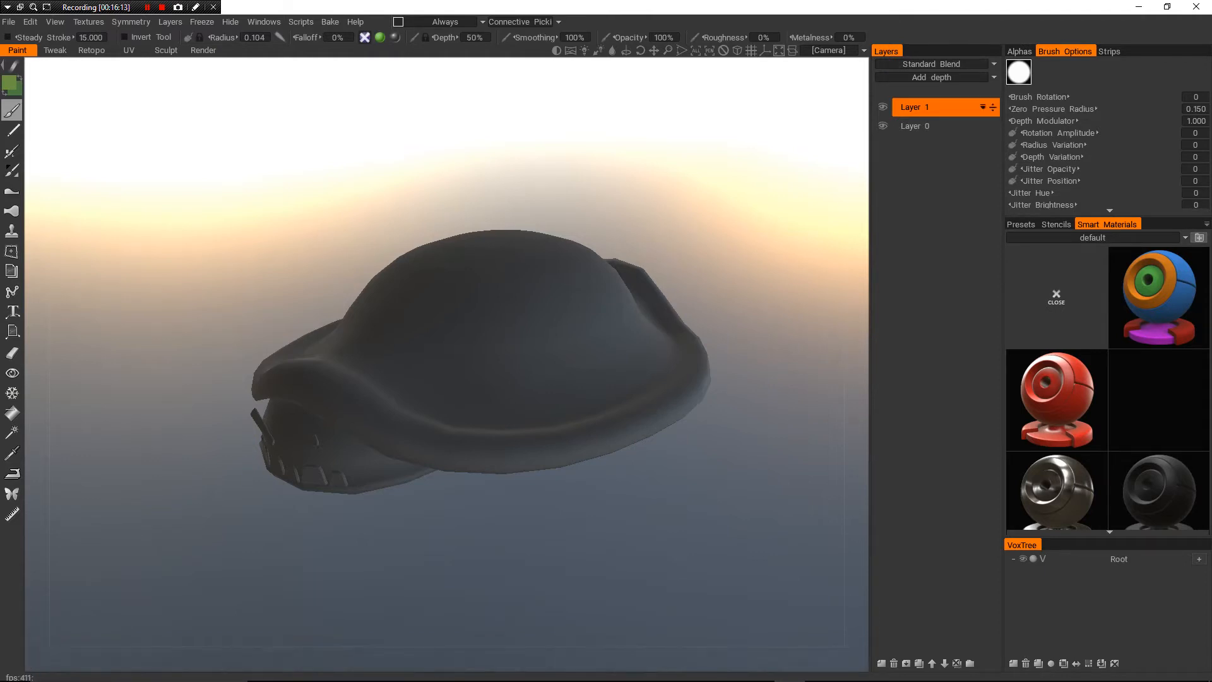
{"action": "left_click", "coordinate": [852, 50]}
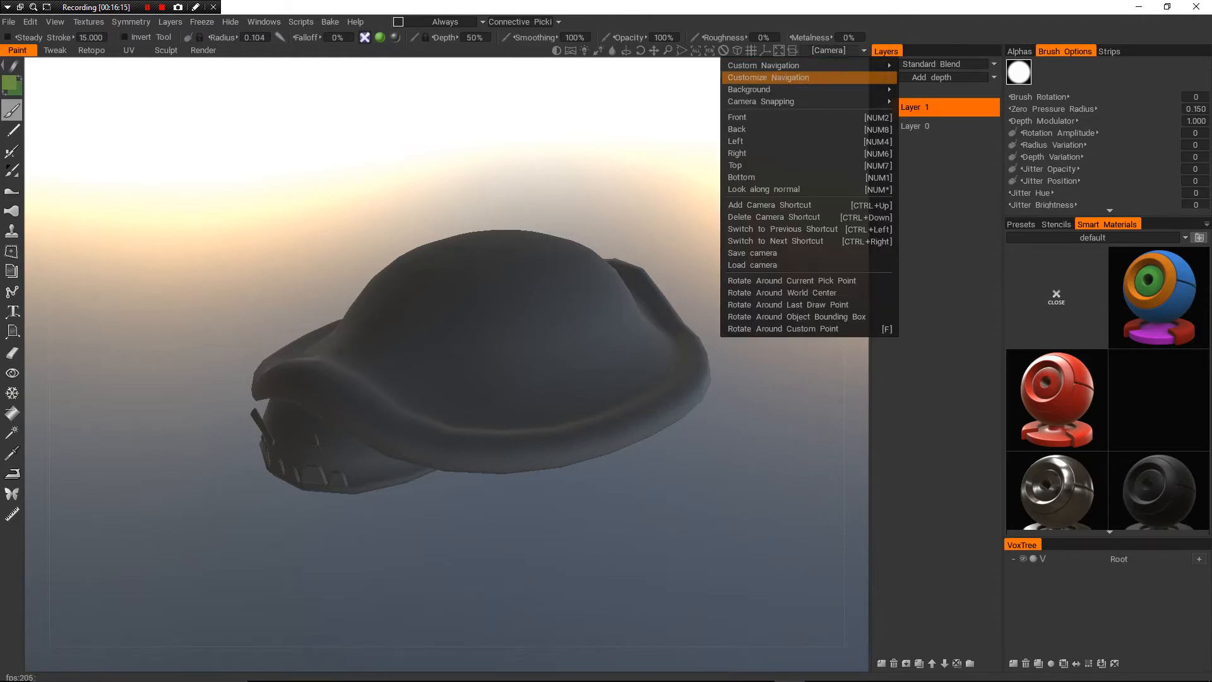
{"action": "mouse_move", "coordinate": [789, 101]}
{"action": "mouse_move", "coordinate": [749, 89]}
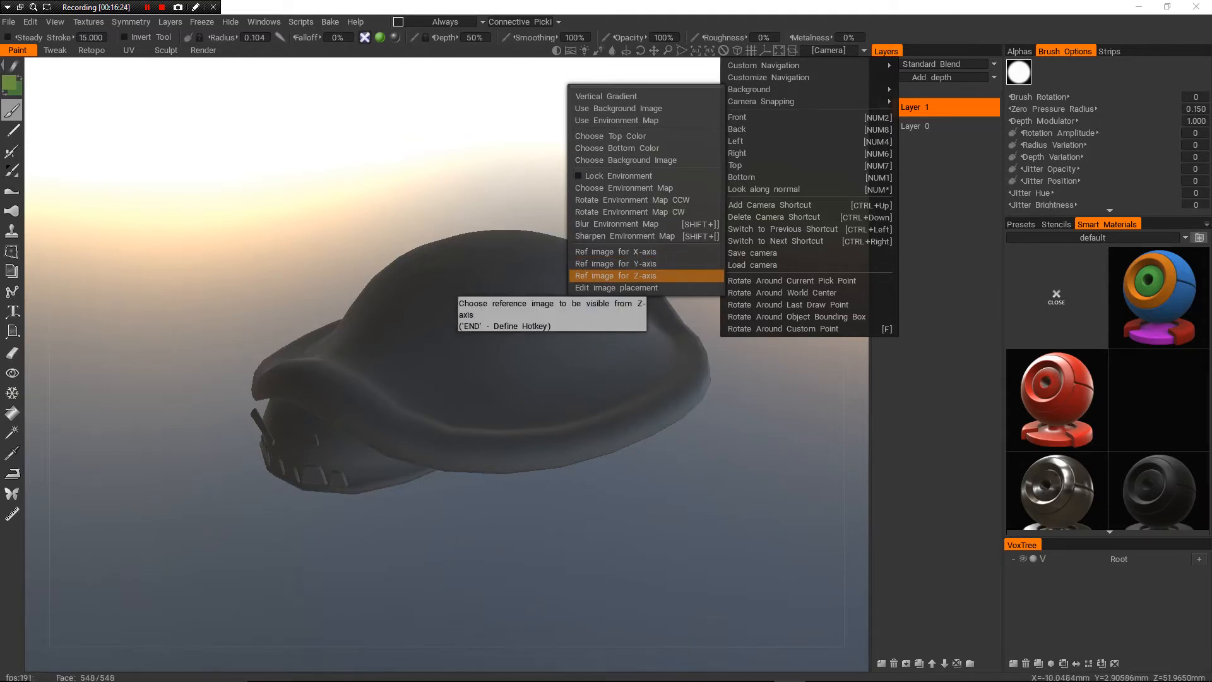
{"action": "left_click", "coordinate": [615, 275]}
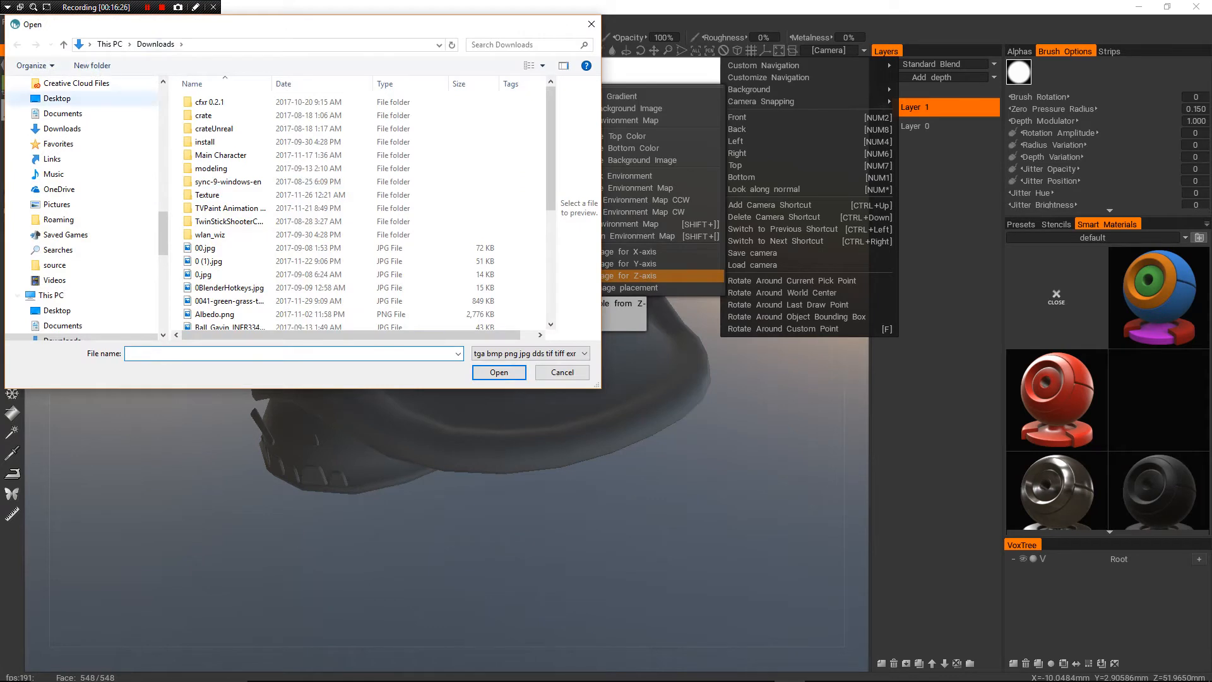
{"action": "scroll", "coordinate": [63, 104], "scroll_direction": "up", "scroll_amount": 5}
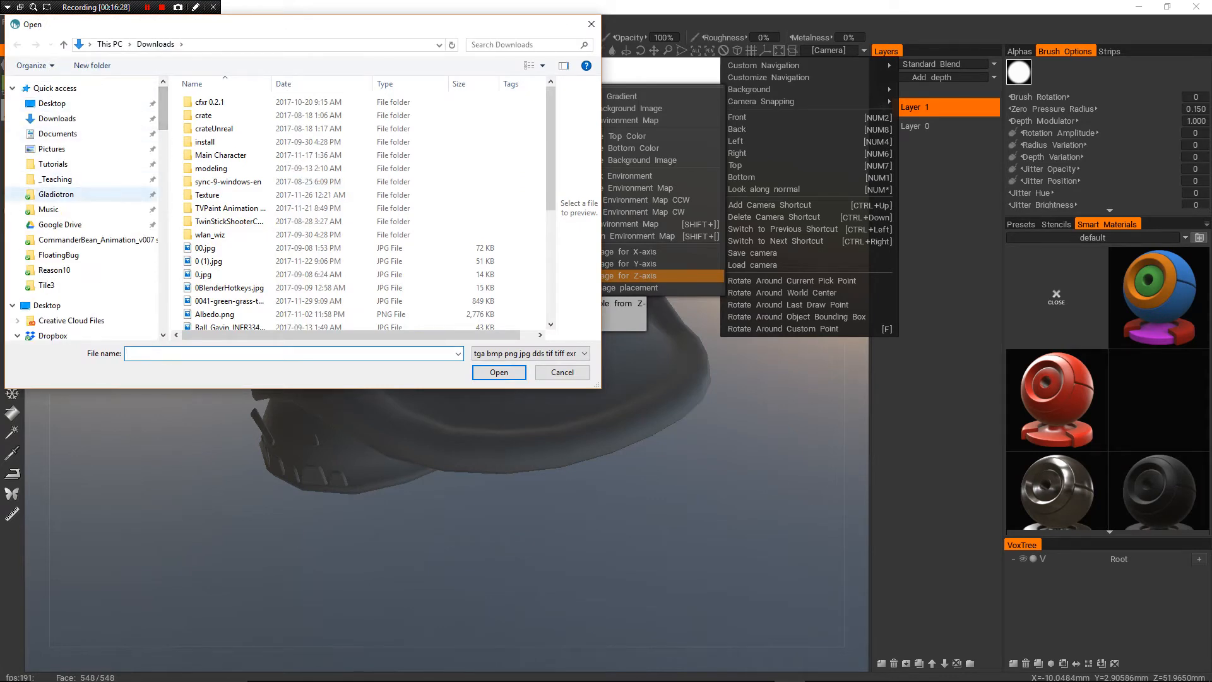
{"action": "left_click", "coordinate": [56, 194]}
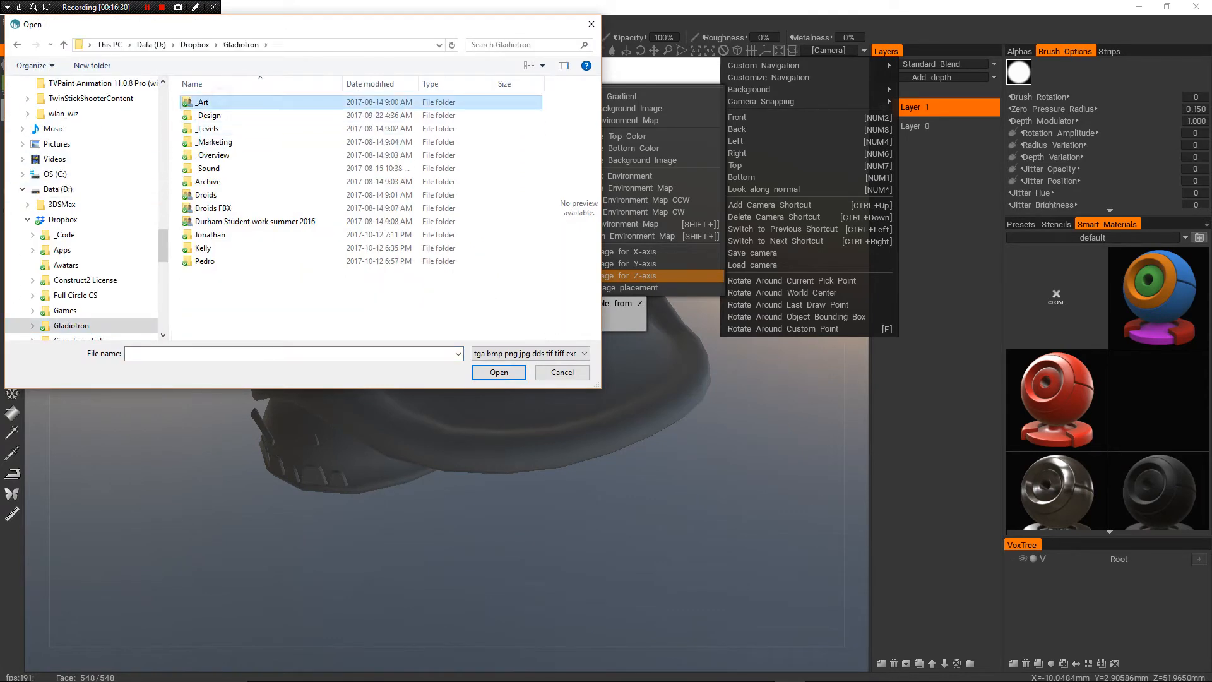
- Load the robot flyer sketch sheet from _Art\_2D\_Roughs\Robots ideas as the Z-axis reference image and view it beside the bug
{"action": "double_click", "coordinate": [202, 102]}
{"action": "left_click", "coordinate": [201, 115]}
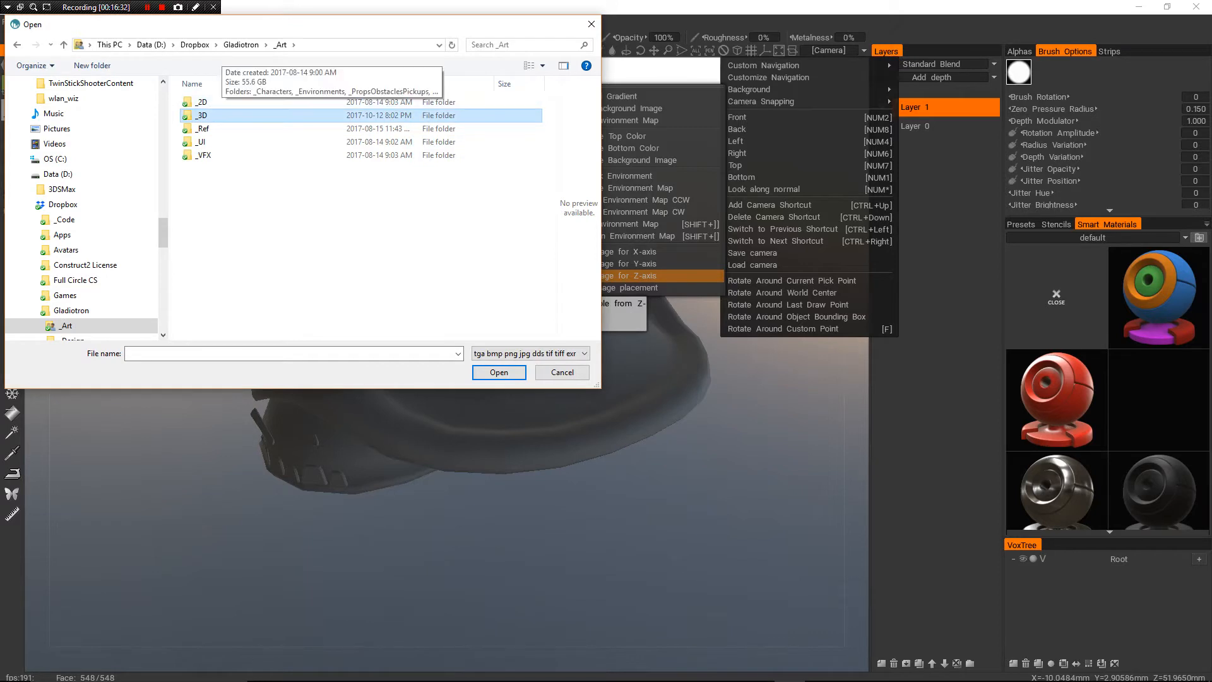
{"action": "double_click", "coordinate": [202, 116]}
{"action": "left_click", "coordinate": [279, 44]}
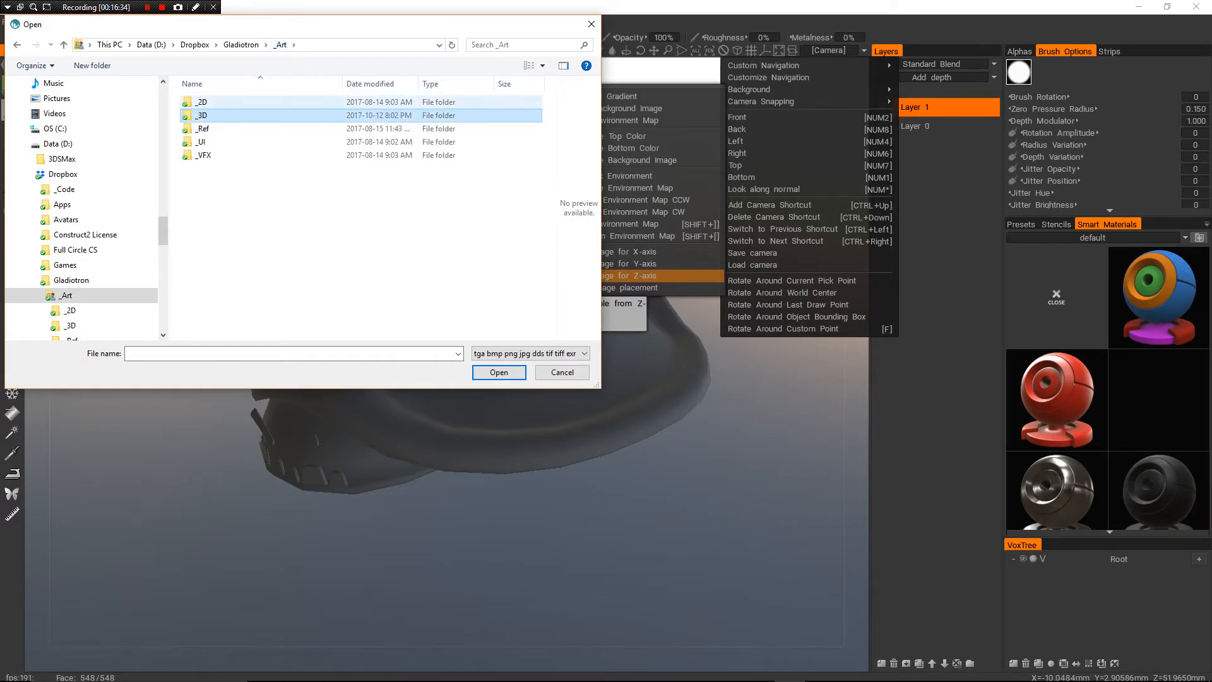
{"action": "double_click", "coordinate": [202, 102]}
{"action": "double_click", "coordinate": [208, 168]}
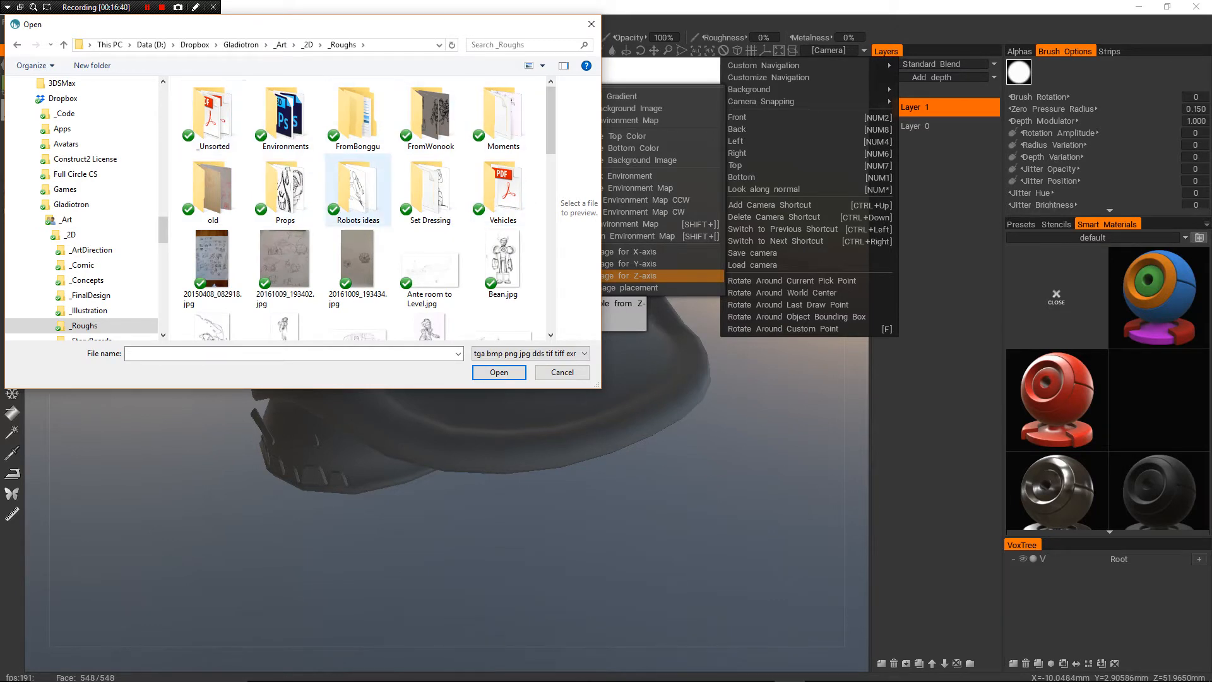
{"action": "double_click", "coordinate": [358, 189]}
{"action": "left_click", "coordinate": [357, 189]}
{"action": "double_click", "coordinate": [285, 119]}
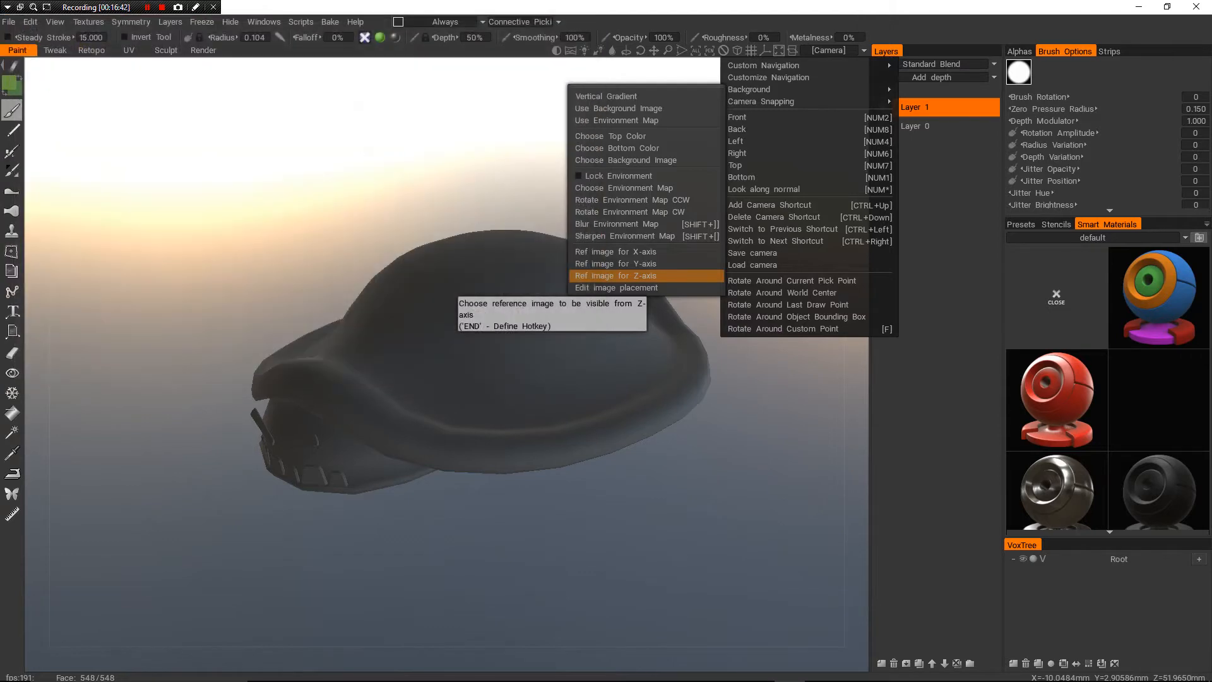
{"action": "right_click_drag", "start_coordinate": [667, 322], "coordinate": [370, 373], "text": "alt"}
{"action": "left_click_drag", "start_coordinate": [652, 309], "coordinate": [317, 354], "text": "alt"}
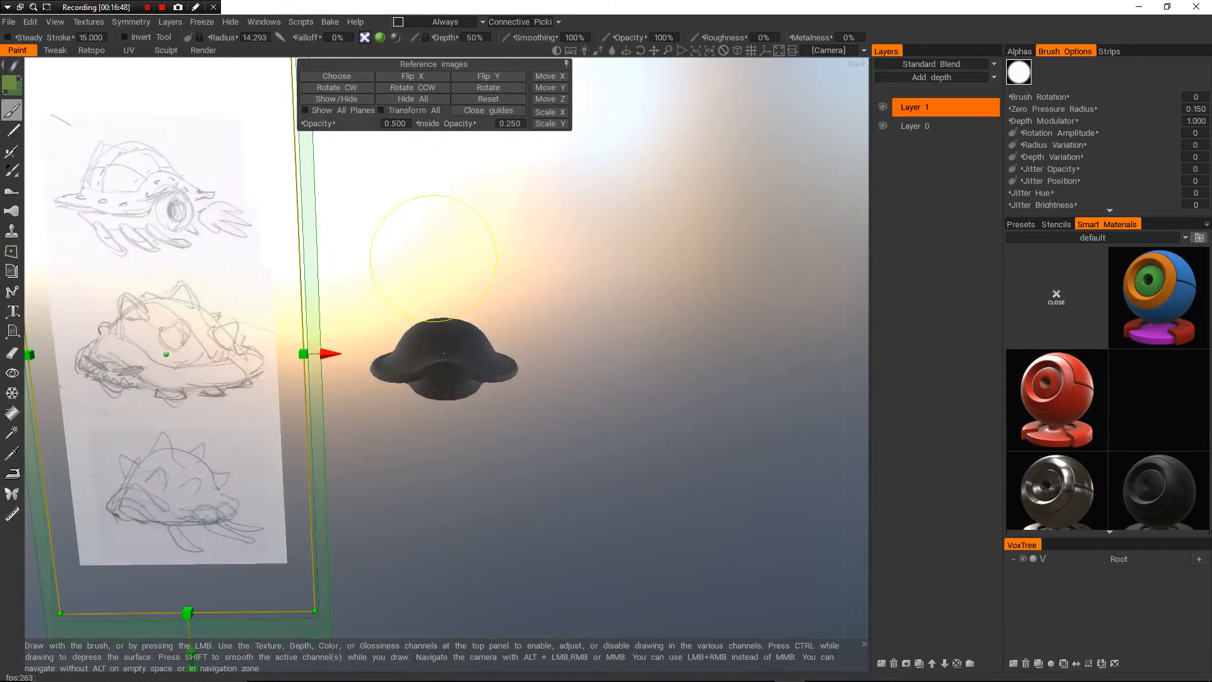
- Move the reference sketch sheet sideways, farther from the bug, and close the reference image guides
{"action": "middle_click_drag", "start_coordinate": [487, 186], "coordinate": [592, 186], "text": "alt"}
{"action": "left_click_drag", "start_coordinate": [592, 186], "coordinate": [459, 268], "text": "alt"}
{"action": "left_click_drag", "start_coordinate": [396, 300], "coordinate": [738, 205]}
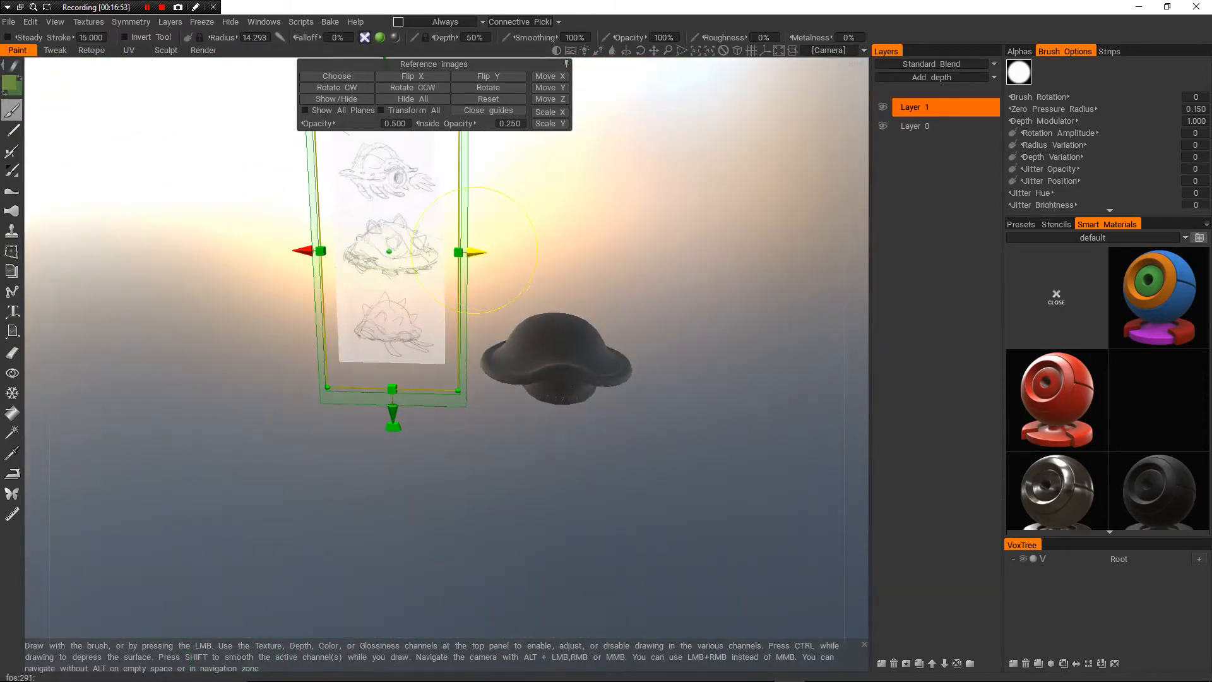
{"action": "left_click_drag", "start_coordinate": [475, 252], "coordinate": [418, 251]}
{"action": "middle_click_drag", "start_coordinate": [518, 171], "coordinate": [521, 262]}
{"action": "left_click_drag", "start_coordinate": [498, 265], "coordinate": [531, 241]}
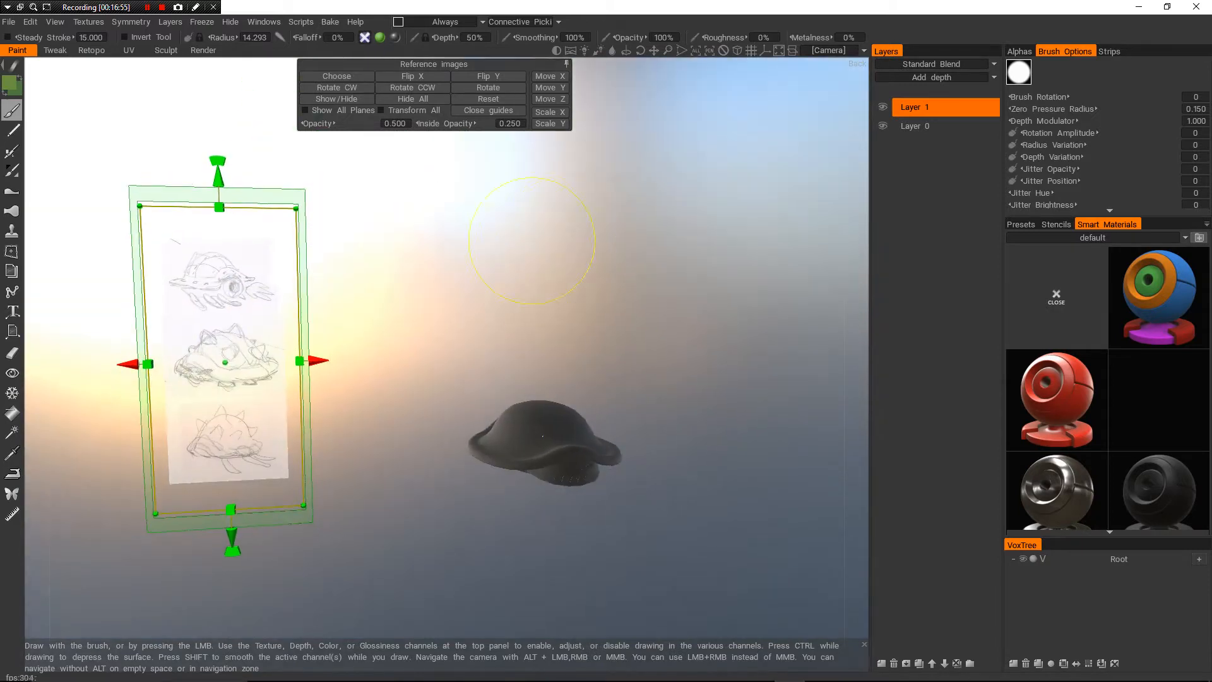
{"action": "right_click_drag", "start_coordinate": [531, 240], "coordinate": [560, 235]}
{"action": "middle_click_drag", "start_coordinate": [559, 235], "coordinate": [586, 226]}
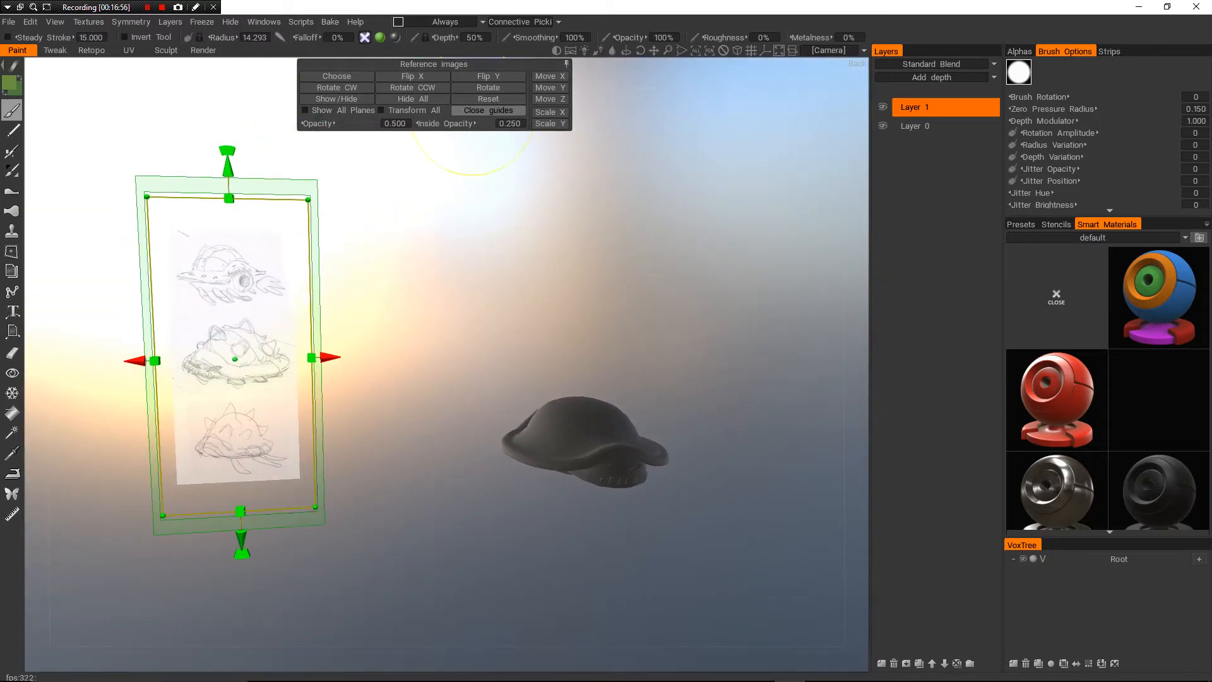
{"action": "left_click", "coordinate": [473, 115]}
- Rotate the environment lighting so the bug's face is lit against a darker, brownish background, with the sketch sheet in view
{"action": "left_click_drag", "start_coordinate": [467, 228], "coordinate": [401, 243]}
{"action": "middle_click_drag", "start_coordinate": [401, 243], "coordinate": [458, 268]}
{"action": "left_click_drag", "start_coordinate": [458, 268], "coordinate": [456, 221]}
{"action": "middle_click_drag", "start_coordinate": [456, 221], "coordinate": [441, 231]}
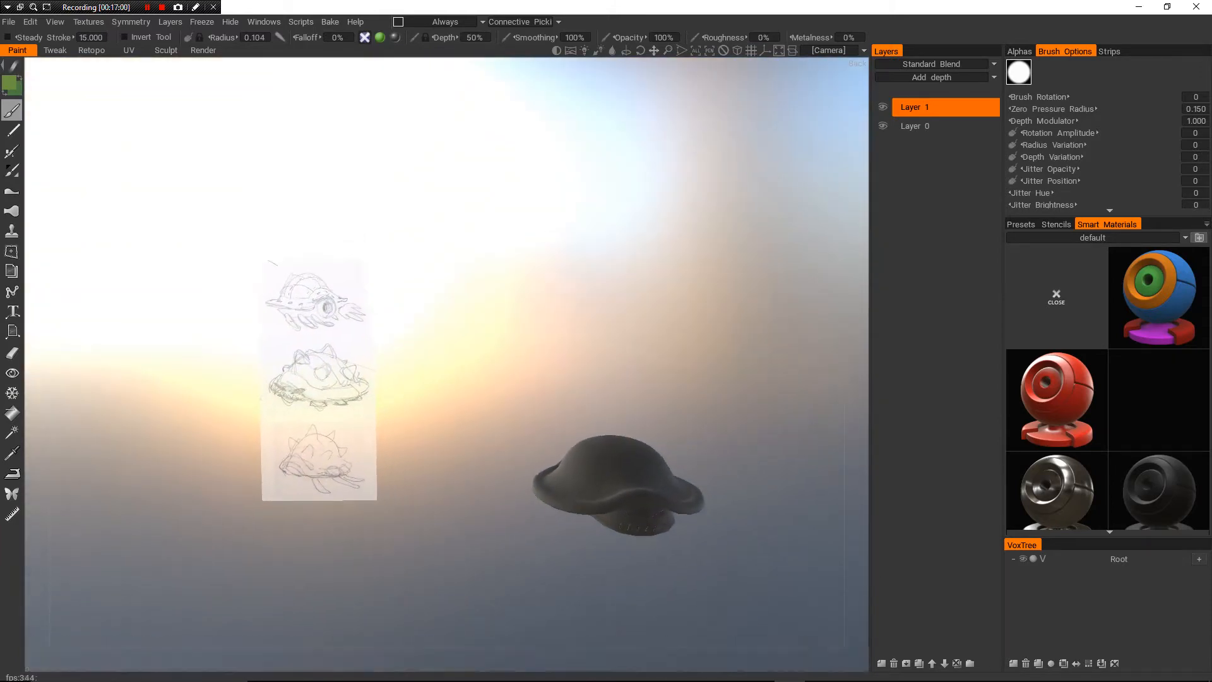
{"action": "mouse_move", "coordinate": [571, 50]}
{"action": "left_mouse_down"}
{"action": "mouse_move", "coordinate": [542, 53]}
{"action": "mouse_move", "coordinate": [635, 58]}
{"action": "mouse_move", "coordinate": [477, 58]}
{"action": "mouse_move", "coordinate": [495, 58]}
{"action": "left_mouse_up"}
{"action": "middle_click_drag", "start_coordinate": [486, 316], "coordinate": [445, 227]}
{"action": "right_click_drag", "start_coordinate": [445, 227], "coordinate": [451, 183]}
{"action": "mouse_move", "coordinate": [451, 183]}
{"action": "left_mouse_down"}
{"action": "mouse_move", "coordinate": [549, 189]}
{"action": "mouse_move", "coordinate": [388, 191]}
{"action": "left_mouse_up"}
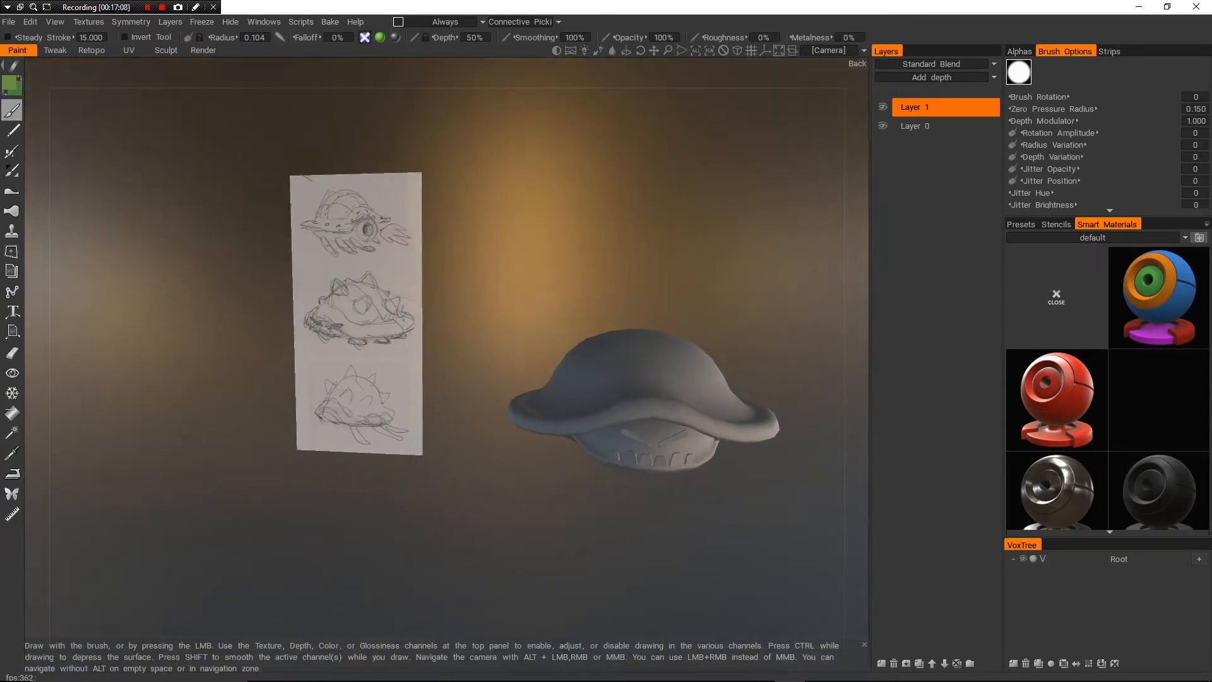
{"action": "mouse_move", "coordinate": [388, 191]}
{"action": "middle_mouse_down"}
{"action": "mouse_move", "coordinate": [363, 195]}
{"action": "mouse_move", "coordinate": [297, 138]}
{"action": "middle_mouse_up"}
{"action": "left_click_drag", "start_coordinate": [297, 138], "coordinate": [281, 138]}
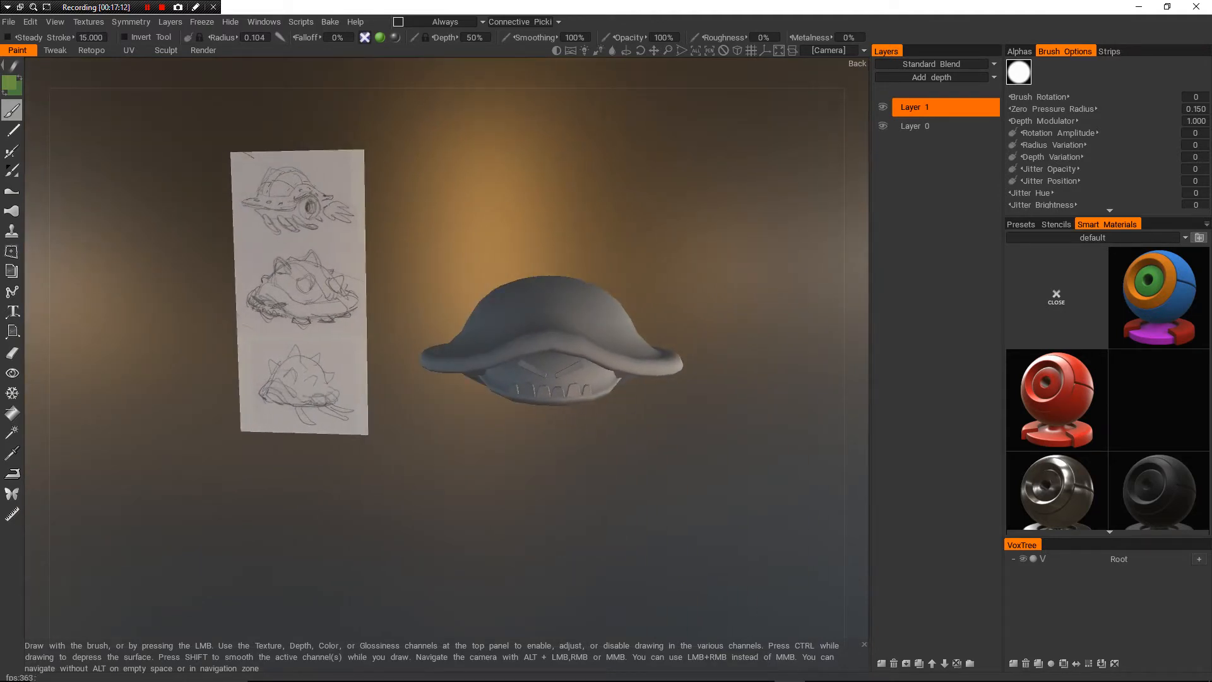
- Show the floating Color Palette, move it down over the reference sketches and close it
{"action": "left_click", "coordinate": [10, 82]}
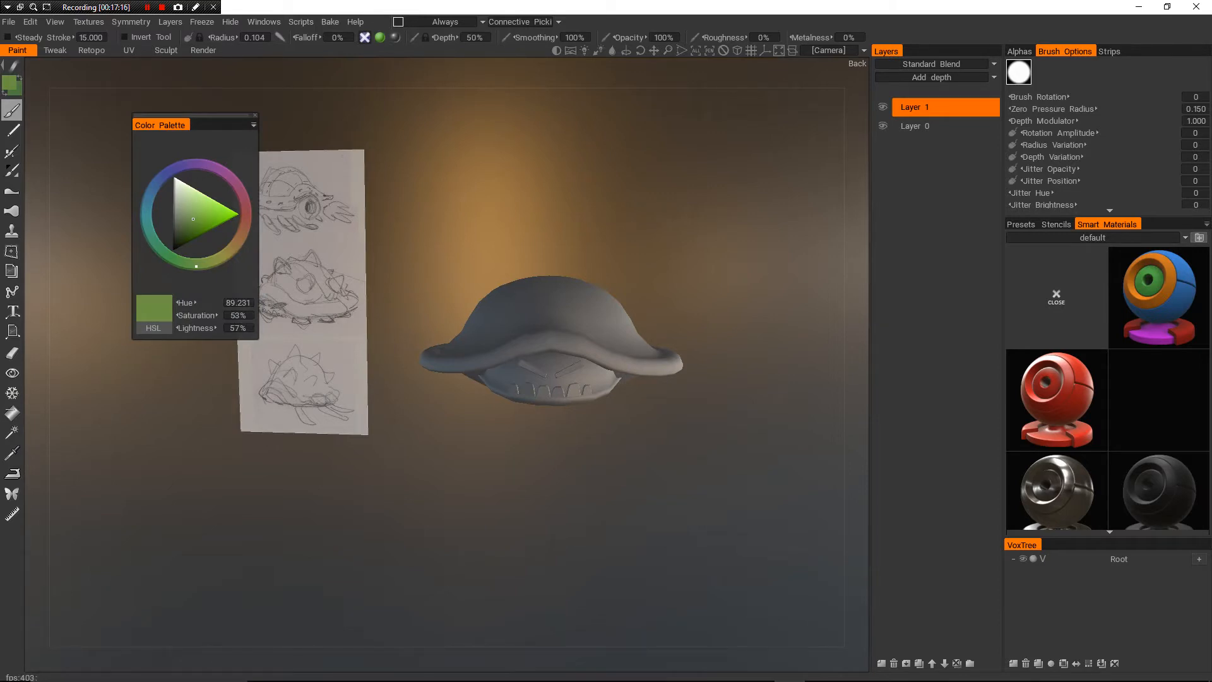
{"action": "left_click_drag", "start_coordinate": [189, 124], "coordinate": [186, 195]}
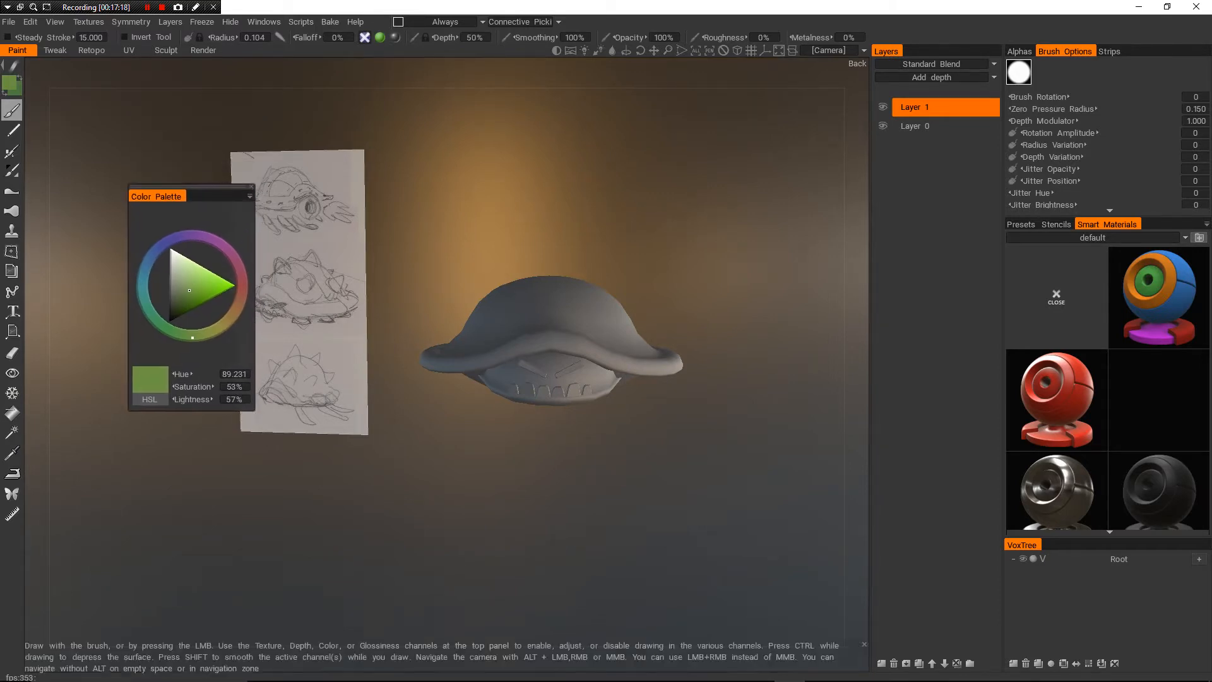
{"action": "left_click", "coordinate": [250, 187]}
{"action": "middle_click_drag", "start_coordinate": [404, 252], "coordinate": [434, 277]}
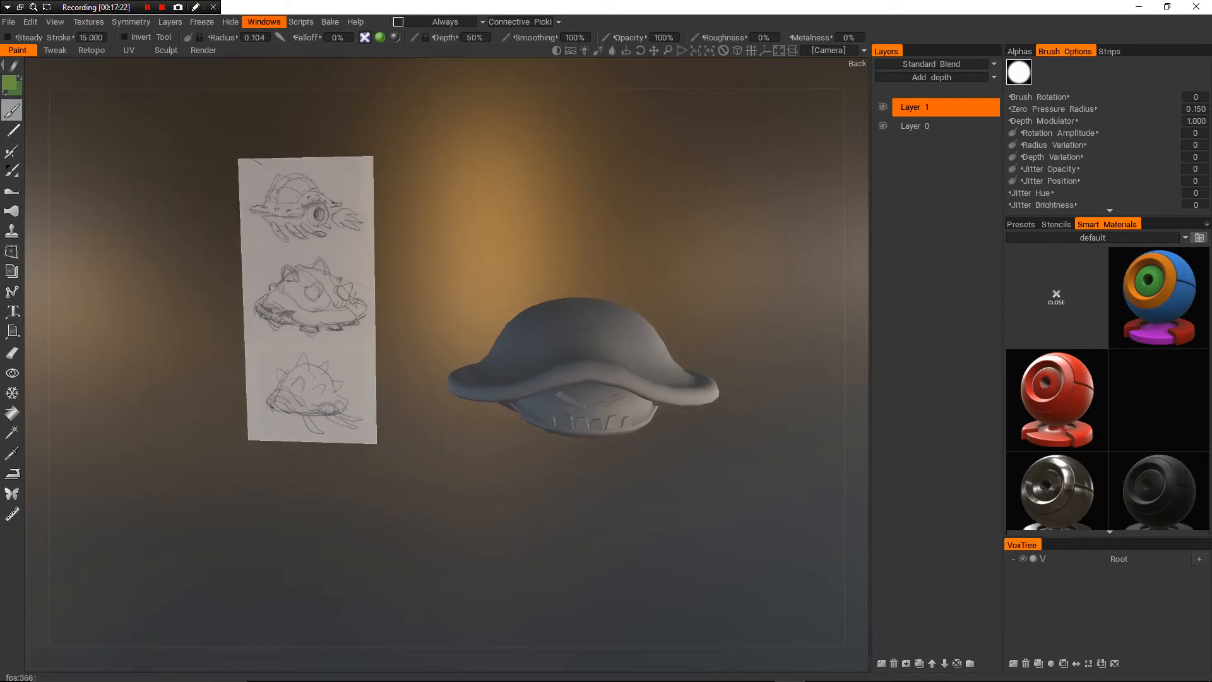
- Bring up the Color Palette popup, move it over the bug and dismiss it
{"action": "left_click", "coordinate": [264, 21]}
{"action": "mouse_move", "coordinate": [296, 42]}
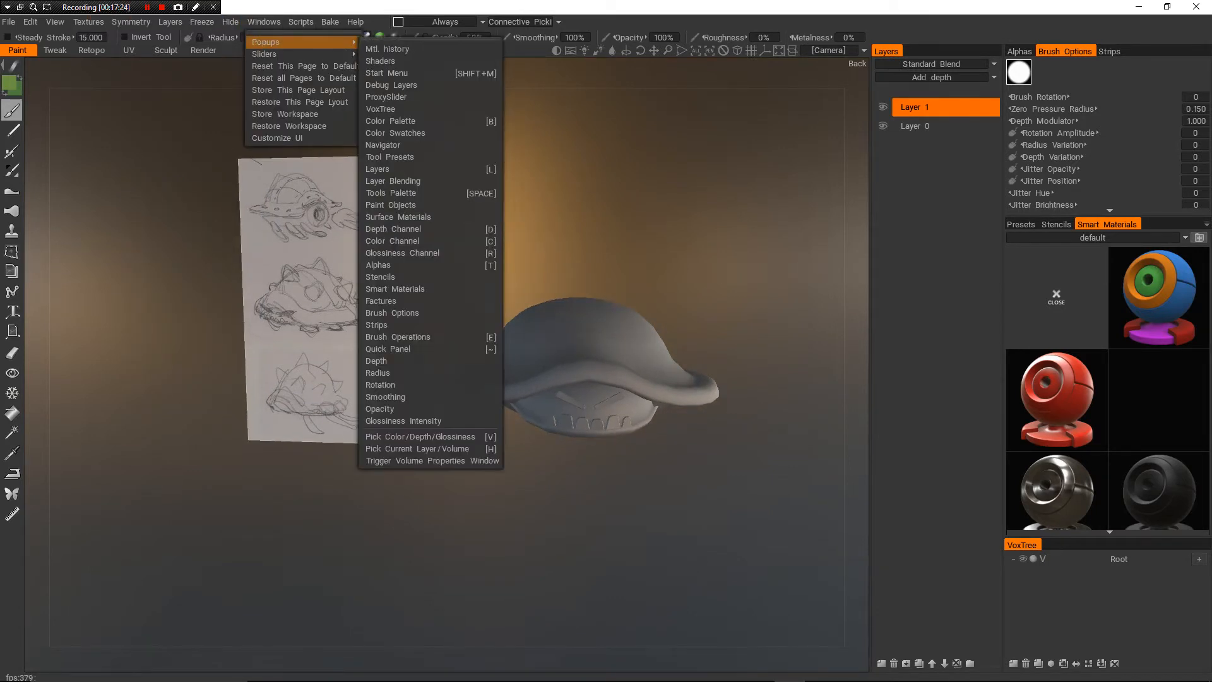
{"action": "left_click", "coordinate": [392, 120]}
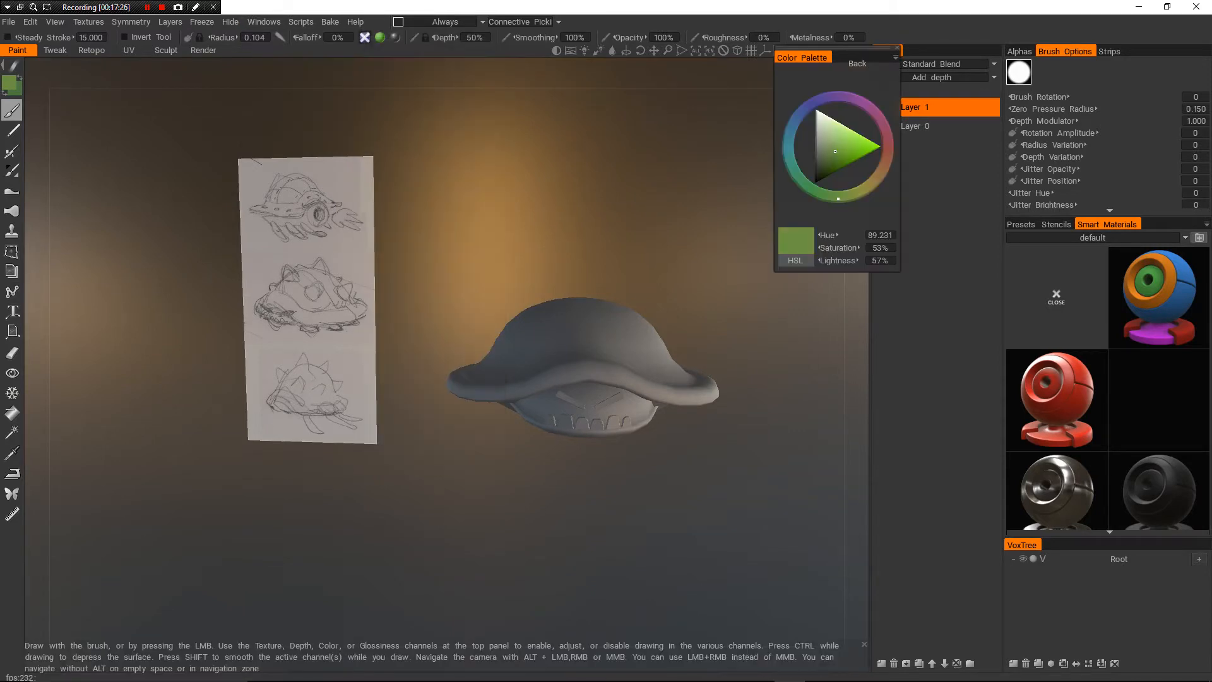
{"action": "left_click_drag", "start_coordinate": [865, 57], "coordinate": [695, 148]}
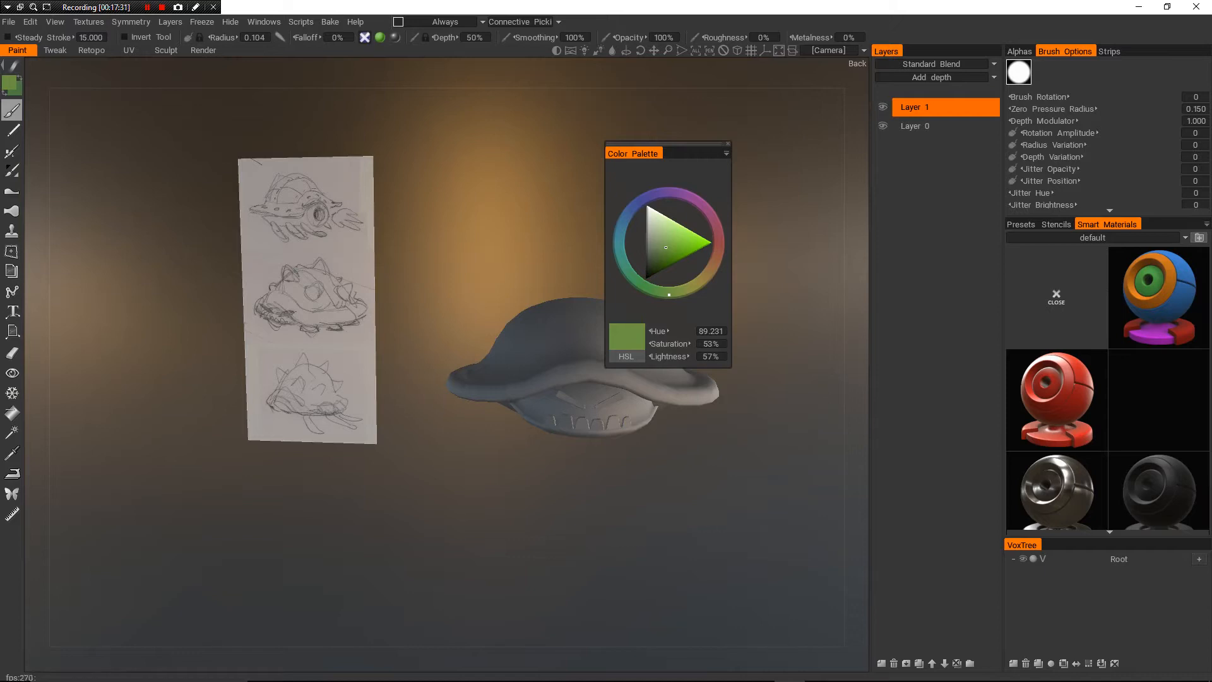
{"action": "left_click_drag", "start_coordinate": [694, 144], "coordinate": [659, 146]}
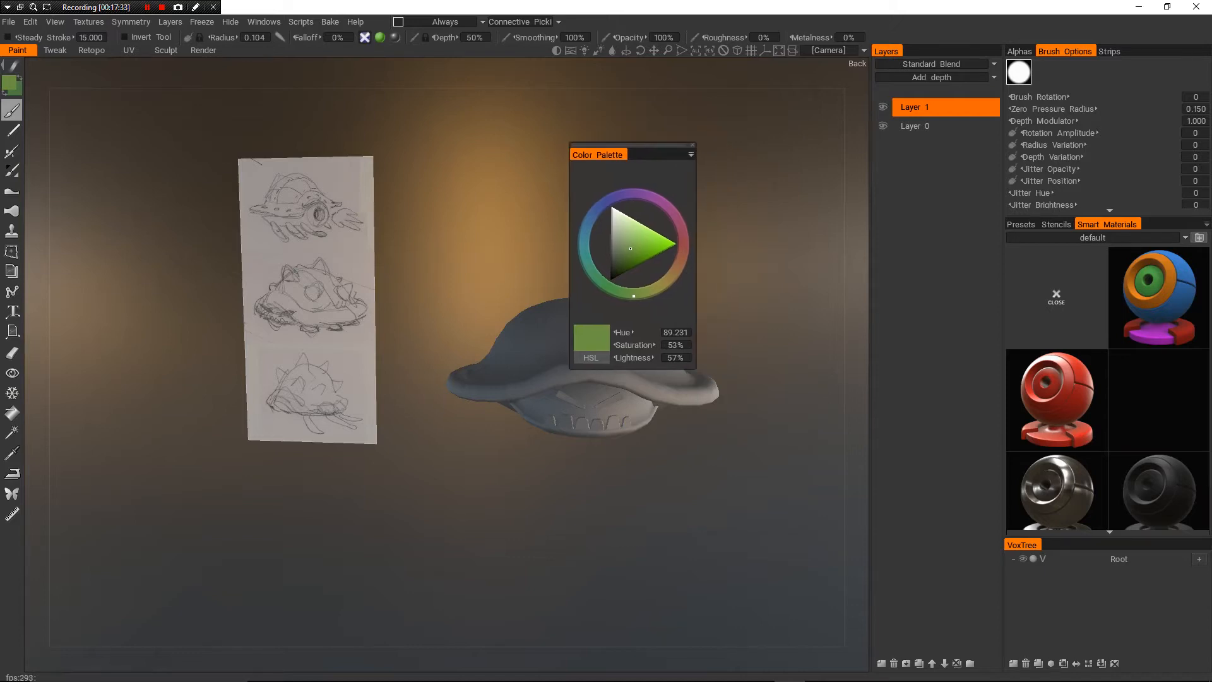
{"action": "left_click", "coordinate": [692, 145]}
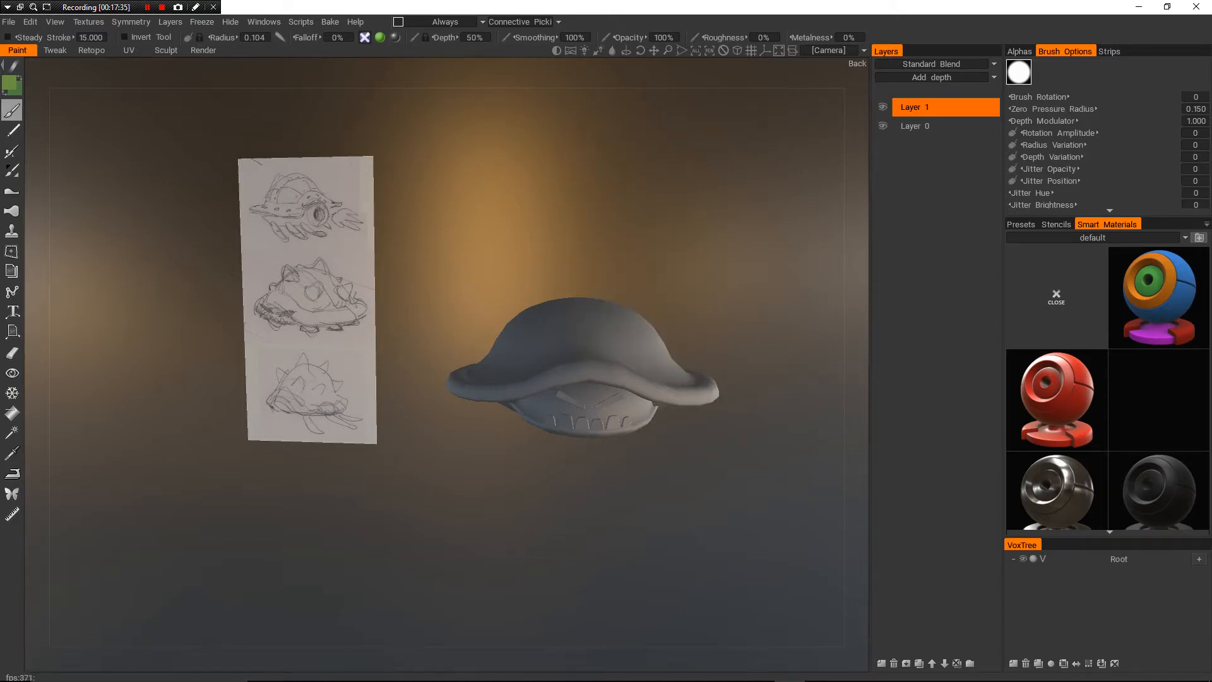
- View the image-based (IMG) picker in the color selection dialog and cancel without changing the color
{"action": "left_click", "coordinate": [9, 83]}
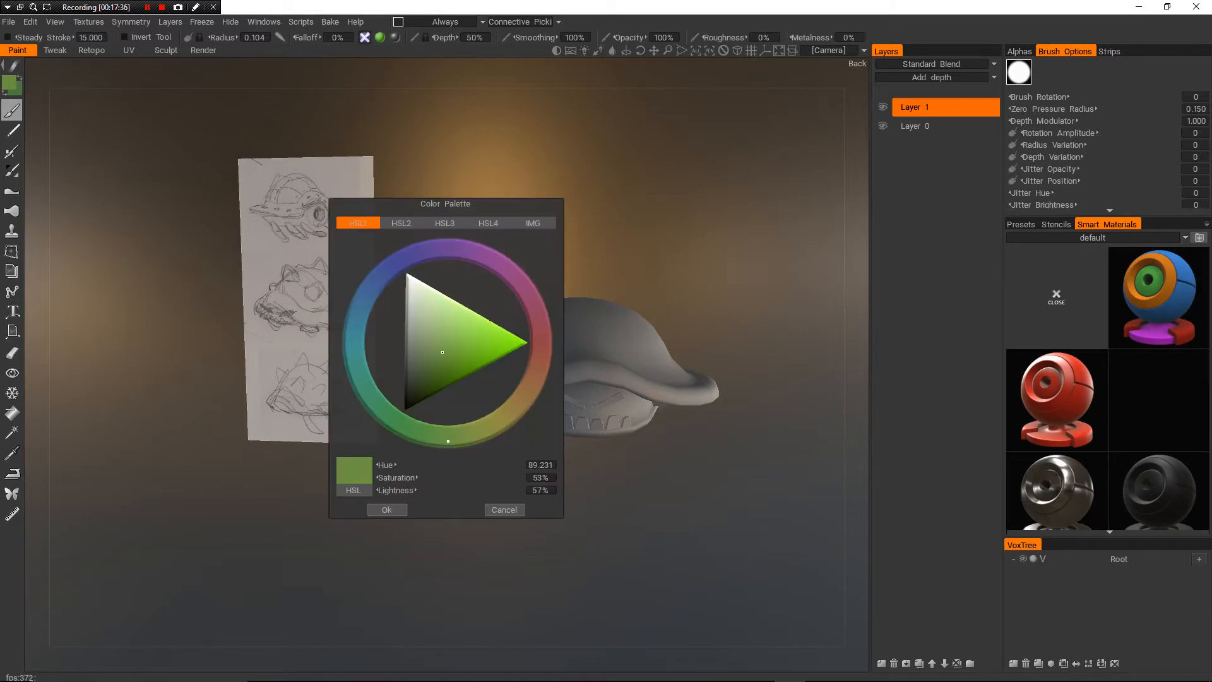
{"action": "left_click", "coordinate": [533, 222]}
{"action": "left_click_drag", "start_coordinate": [482, 204], "coordinate": [682, 100]}
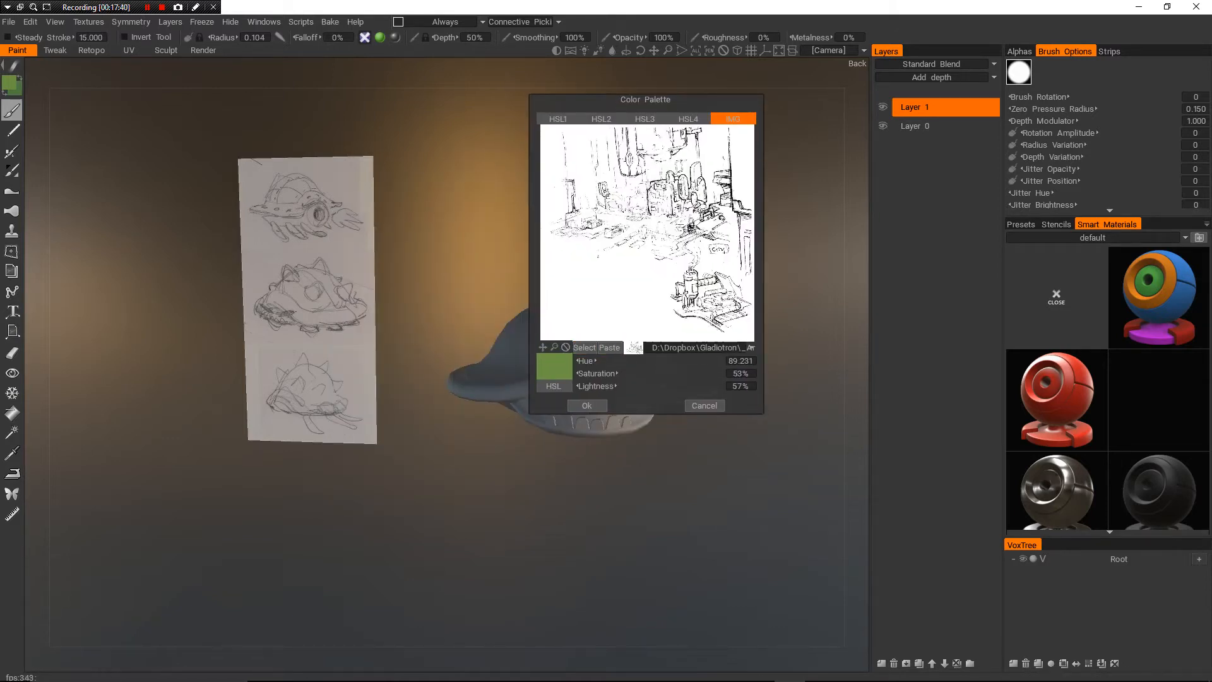
{"action": "left_click", "coordinate": [704, 406]}
{"action": "middle_click_drag", "start_coordinate": [581, 284], "coordinate": [539, 297], "text": "alt"}
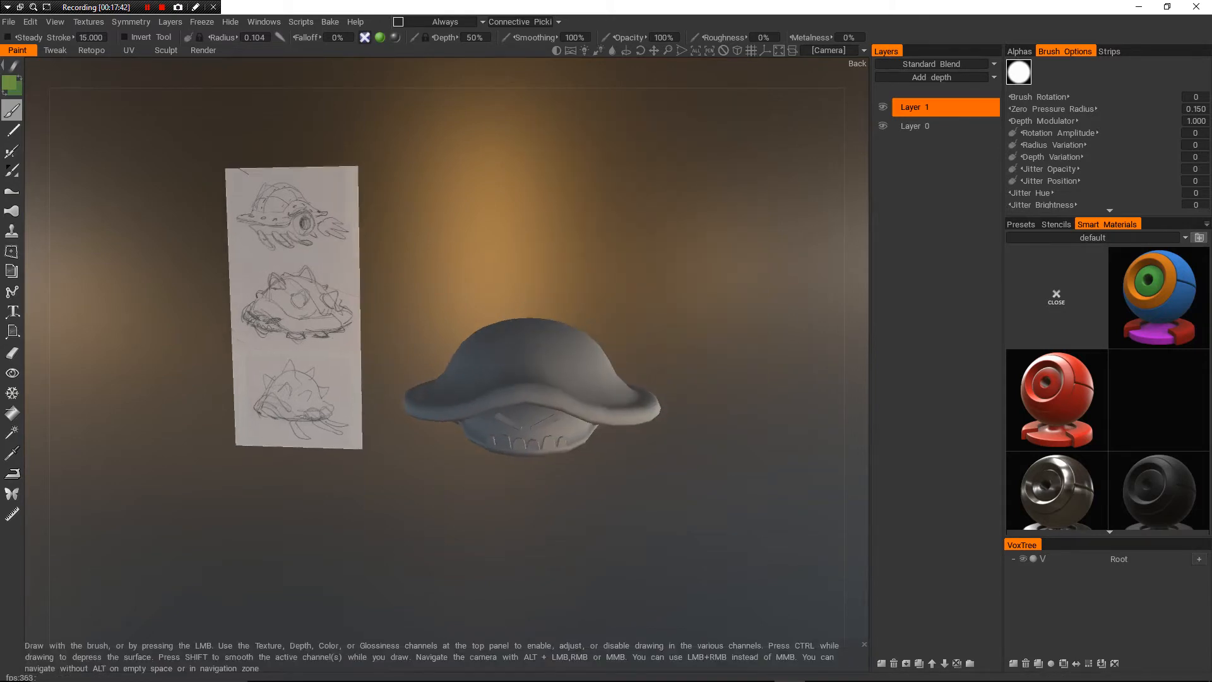
- Bring up the color channel popup over the bug, dismiss it and view the bug and sketches from other angles
{"action": "left_click_drag", "start_coordinate": [539, 296], "coordinate": [579, 296], "text": "alt"}
{"action": "key", "text": "c"}
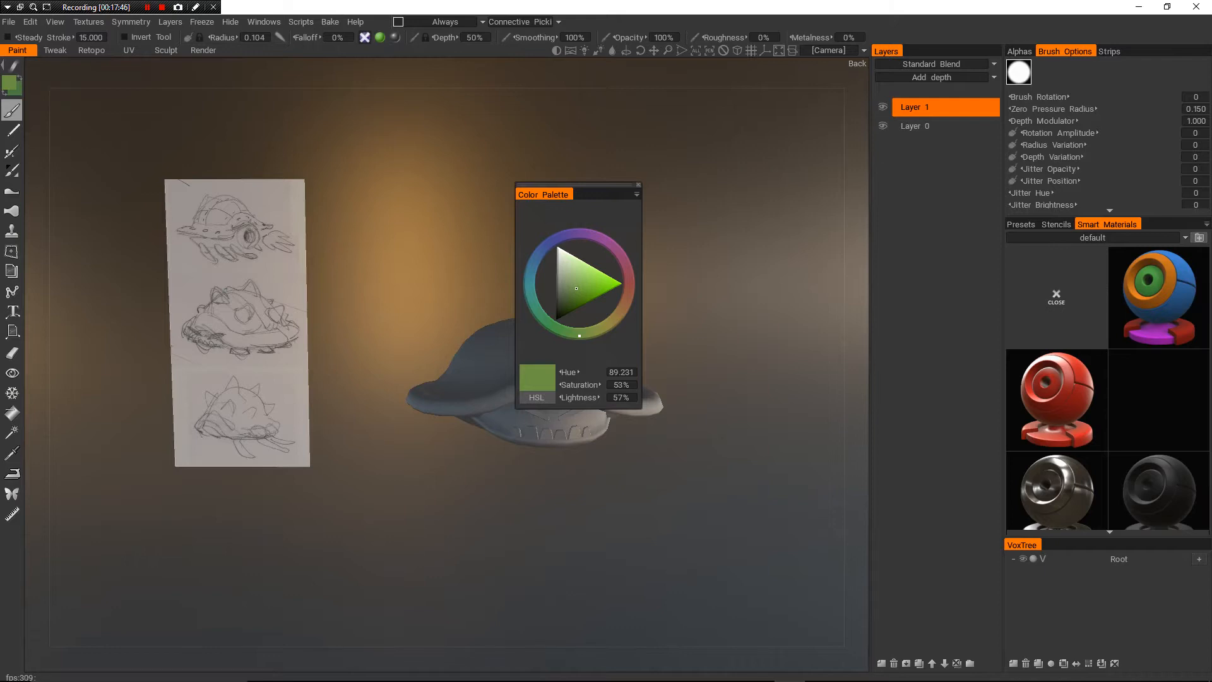
{"action": "key", "text": "c"}
{"action": "mouse_move", "coordinate": [556, 303]}
{"action": "left_mouse_down", "text": "alt"}
{"action": "mouse_move", "coordinate": [606, 300]}
{"action": "mouse_move", "coordinate": [625, 315]}
{"action": "mouse_move", "coordinate": [574, 328]}
{"action": "mouse_move", "coordinate": [550, 316]}
{"action": "mouse_move", "coordinate": [663, 303]}
{"action": "mouse_move", "coordinate": [701, 328]}
{"action": "mouse_move", "coordinate": [555, 325]}
{"action": "mouse_move", "coordinate": [410, 300]}
{"action": "mouse_move", "coordinate": [549, 322]}
{"action": "mouse_move", "coordinate": [670, 300]}
{"action": "mouse_move", "coordinate": [555, 246]}
{"action": "mouse_move", "coordinate": [580, 196]}
{"action": "mouse_move", "coordinate": [644, 290]}
{"action": "mouse_move", "coordinate": [726, 303]}
{"action": "mouse_move", "coordinate": [555, 290]}
{"action": "mouse_move", "coordinate": [518, 233]}
{"action": "mouse_move", "coordinate": [568, 183]}
{"action": "mouse_move", "coordinate": [606, 221]}
{"action": "mouse_move", "coordinate": [624, 271]}
{"action": "mouse_move", "coordinate": [580, 309]}
{"action": "mouse_move", "coordinate": [511, 328]}
{"action": "left_mouse_up", "text": "alt"}
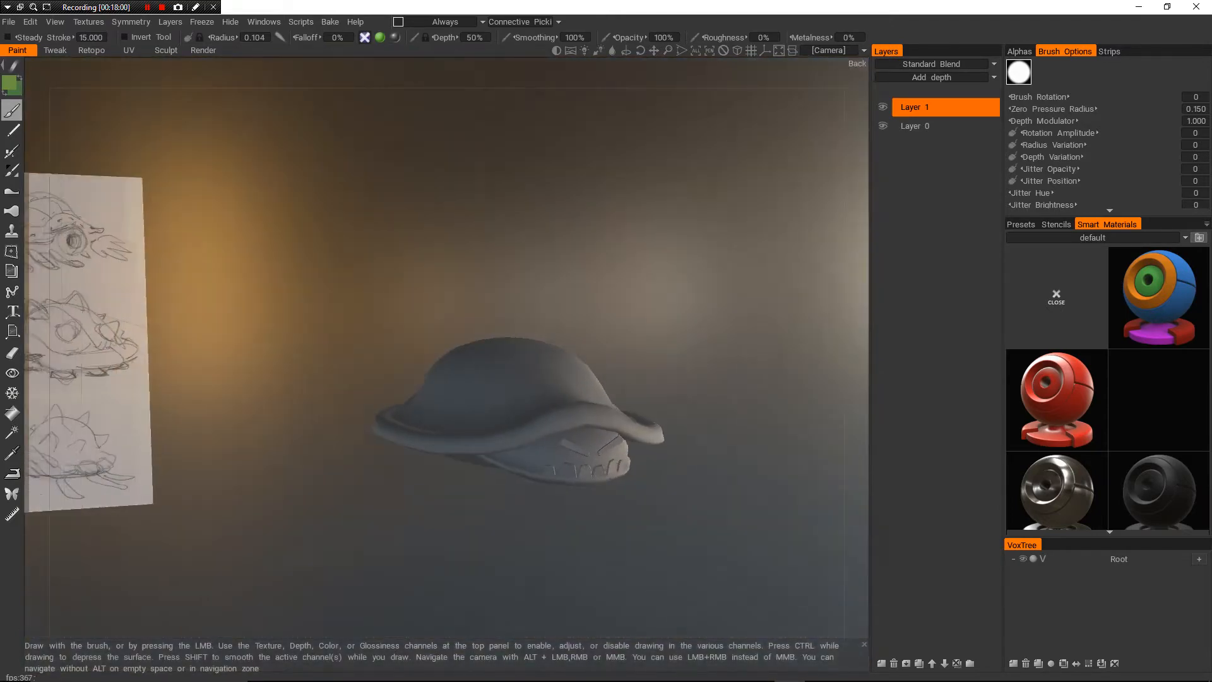
{"action": "middle_click_drag", "start_coordinate": [512, 328], "coordinate": [464, 325], "text": "alt"}
{"action": "mouse_move", "coordinate": [464, 325]}
{"action": "left_mouse_down", "text": "alt"}
{"action": "mouse_move", "coordinate": [372, 315]}
{"action": "mouse_move", "coordinate": [391, 347]}
{"action": "mouse_move", "coordinate": [410, 333]}
{"action": "left_mouse_up", "text": "alt"}
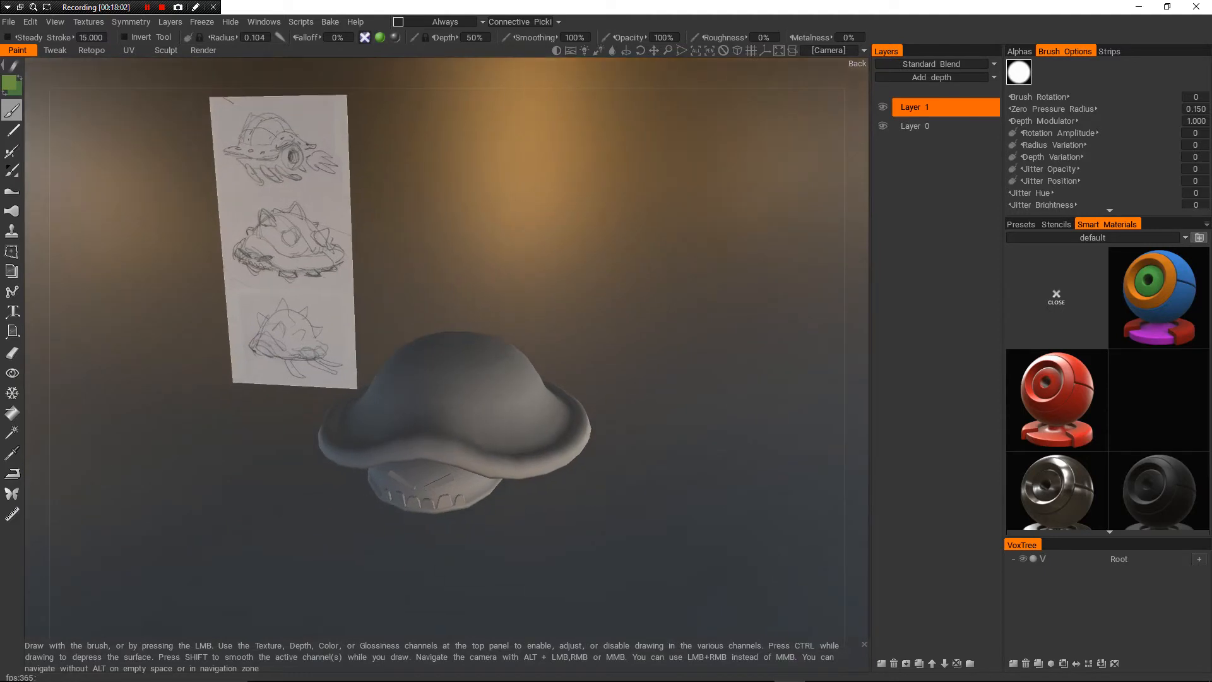
- Start saving the scene and browse to the Gladiotron\_Art\_3D\_Characters folder
{"action": "left_click", "coordinate": [8, 22]}
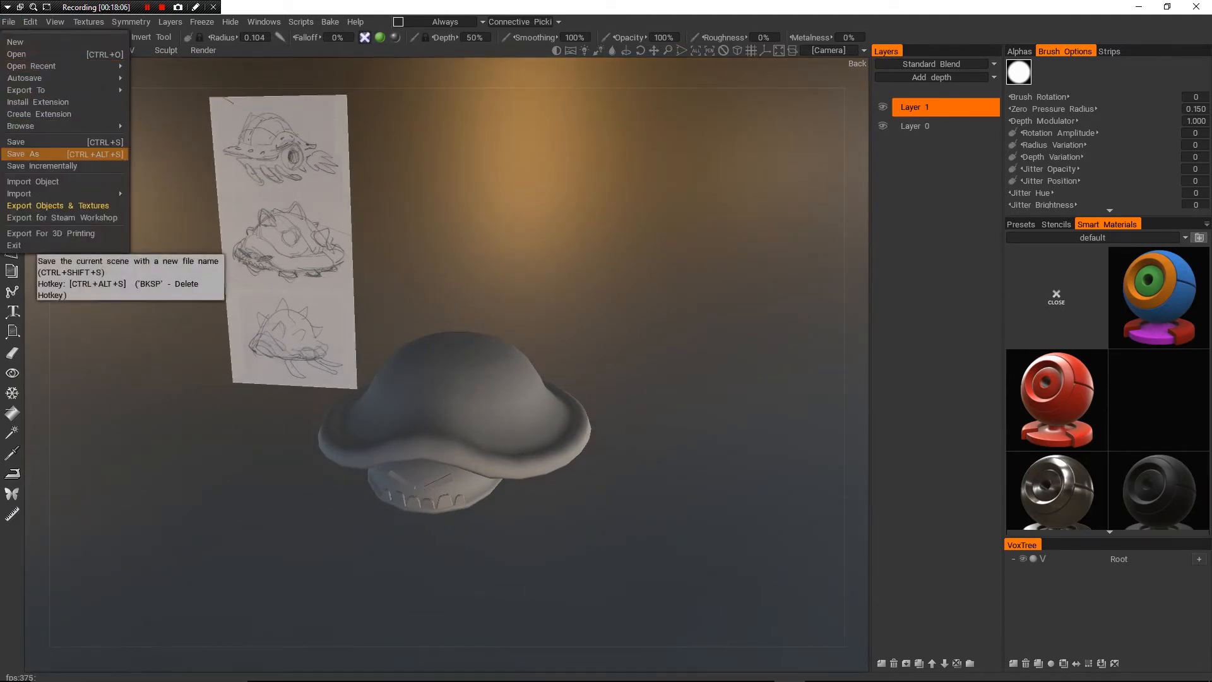
{"action": "left_click", "coordinate": [38, 142]}
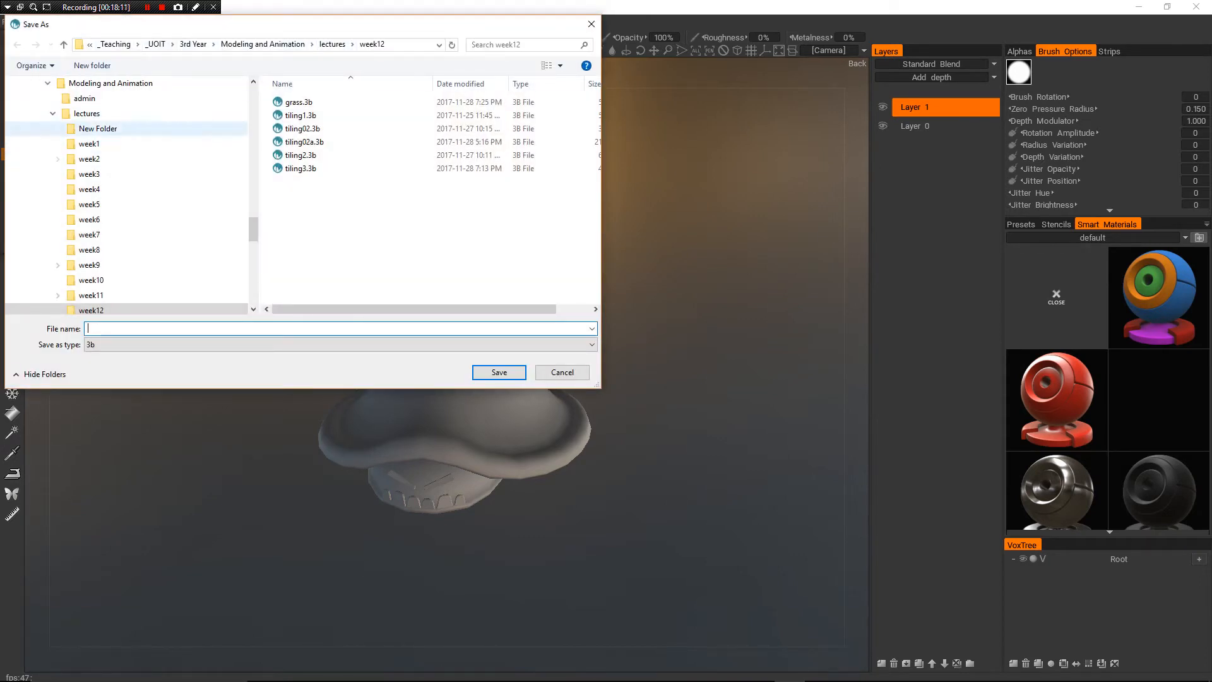
{"action": "scroll", "coordinate": [126, 235], "scroll_direction": "up", "scroll_amount": 10}
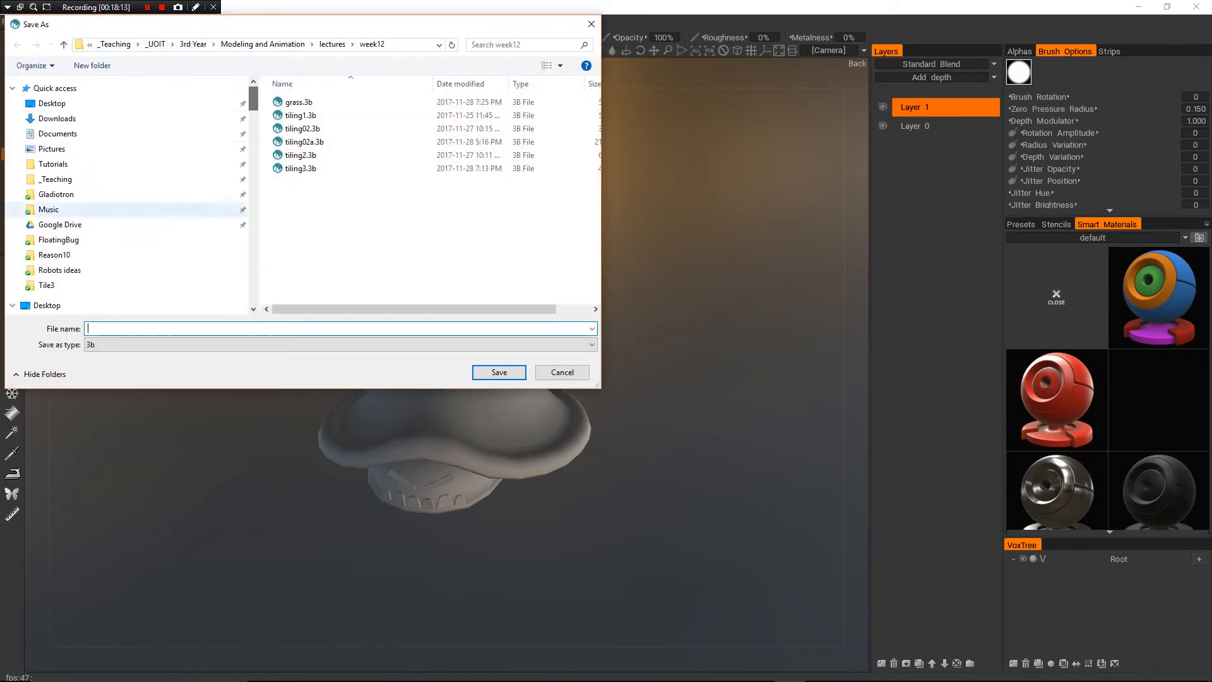
{"action": "left_click", "coordinate": [57, 194]}
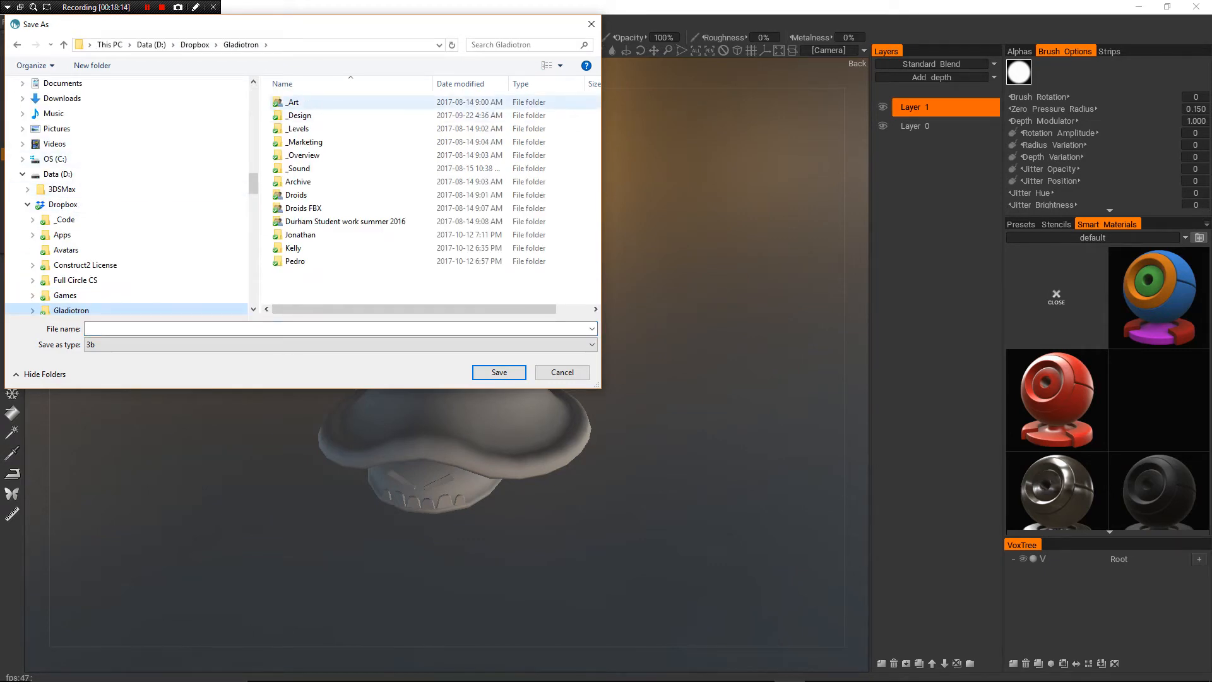
{"action": "left_click", "coordinate": [310, 101]}
{"action": "double_click", "coordinate": [310, 102]}
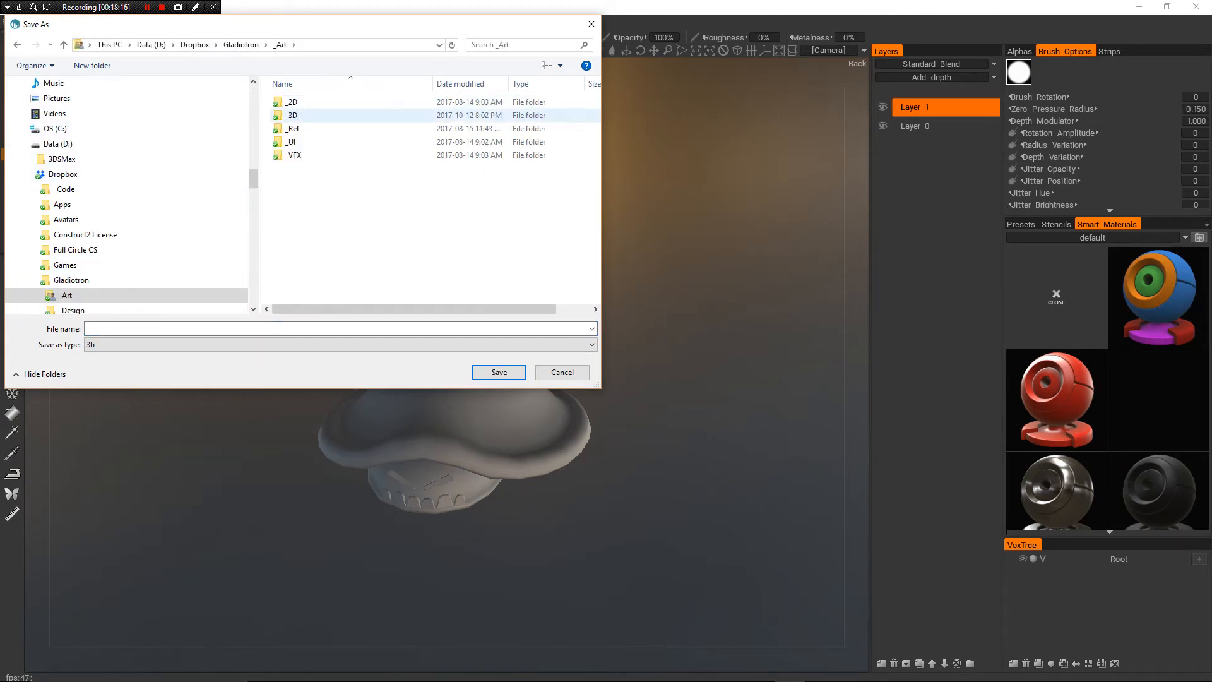
{"action": "double_click", "coordinate": [306, 115]}
{"action": "double_click", "coordinate": [306, 102]}
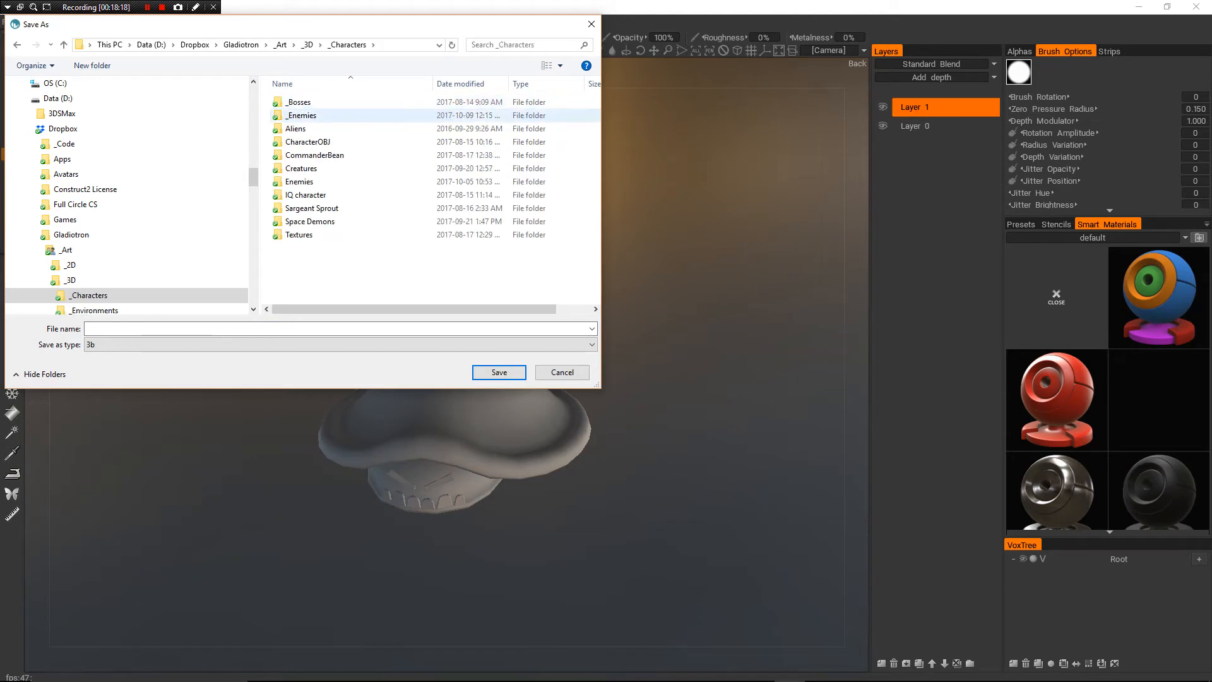
- Save the scene as floatingBug in 3b format inside the Enemies\FloatingBug folder
{"action": "double_click", "coordinate": [299, 181]}
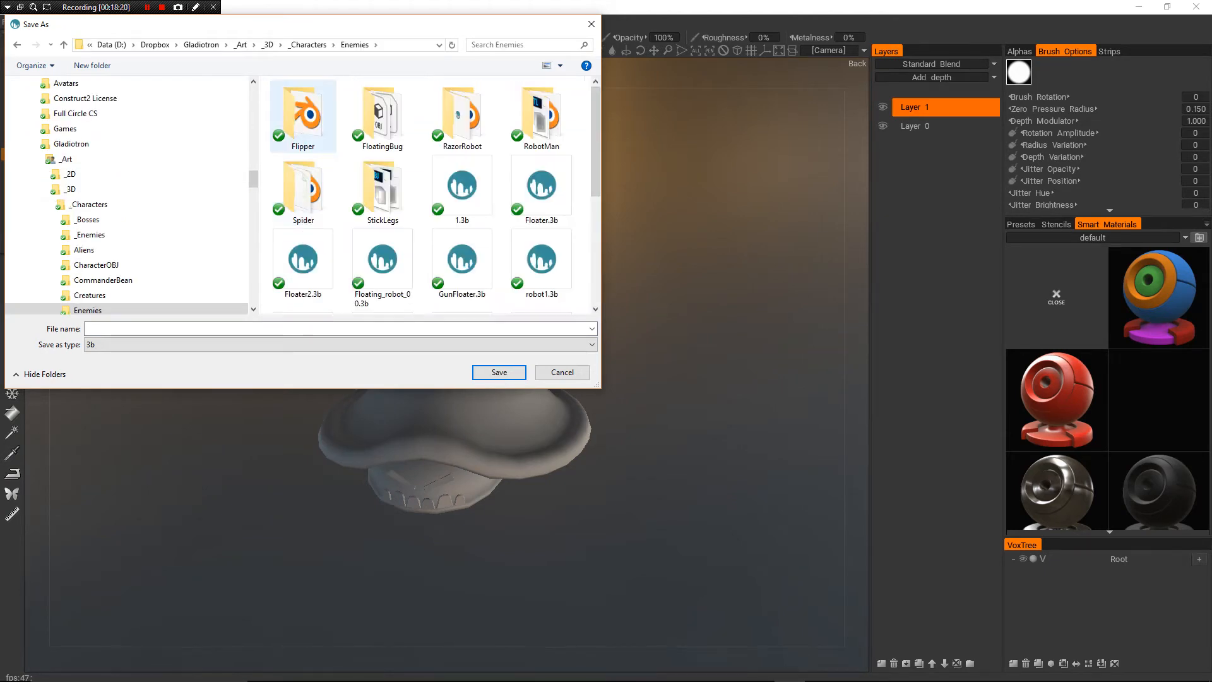
{"action": "double_click", "coordinate": [382, 116]}
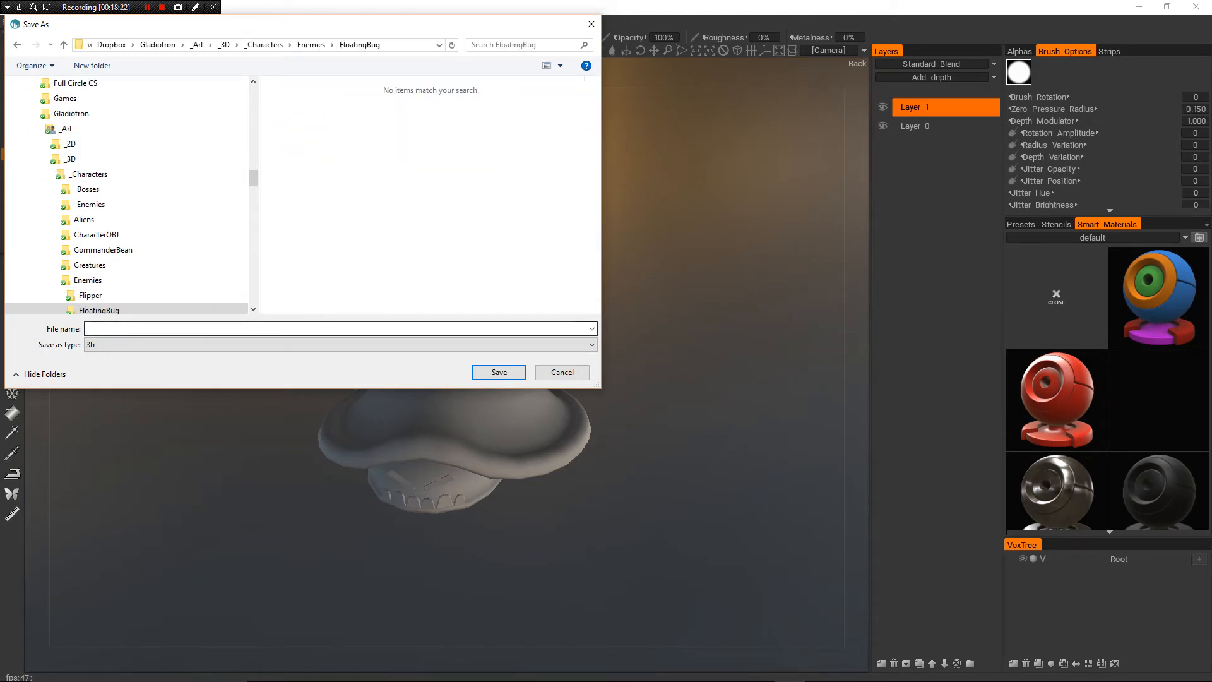
{"action": "type", "text": "floati"}
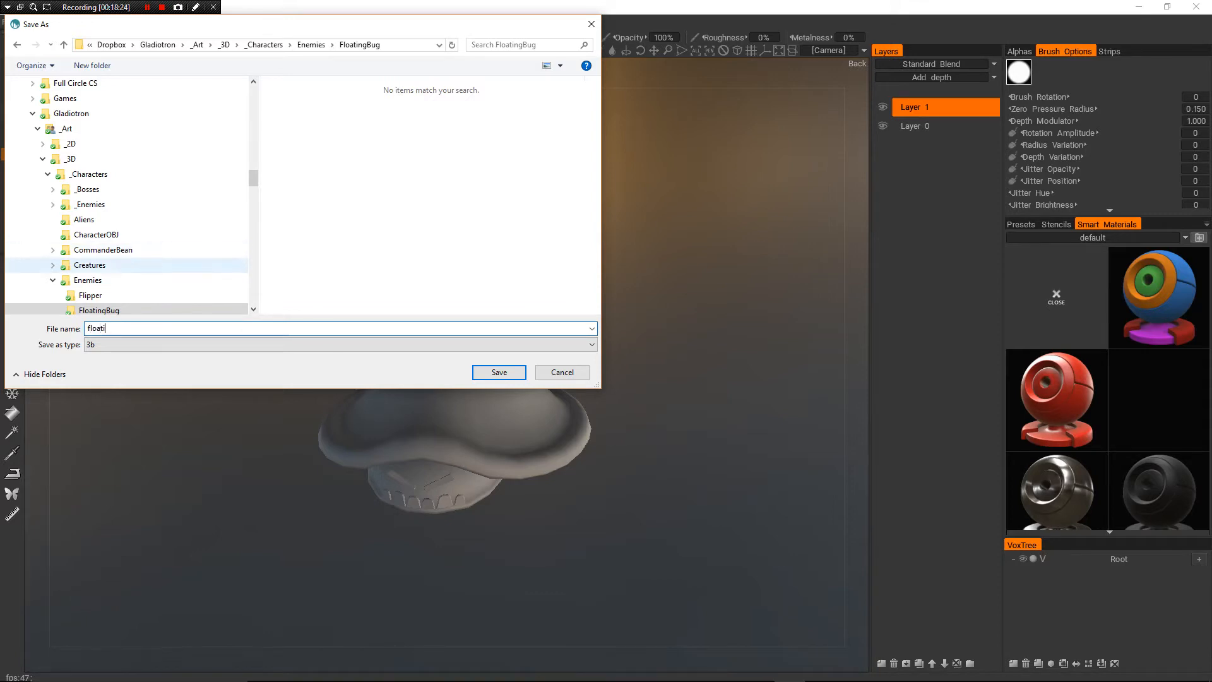
{"action": "type", "text": "ngBug"}
{"action": "key", "text": "Return"}
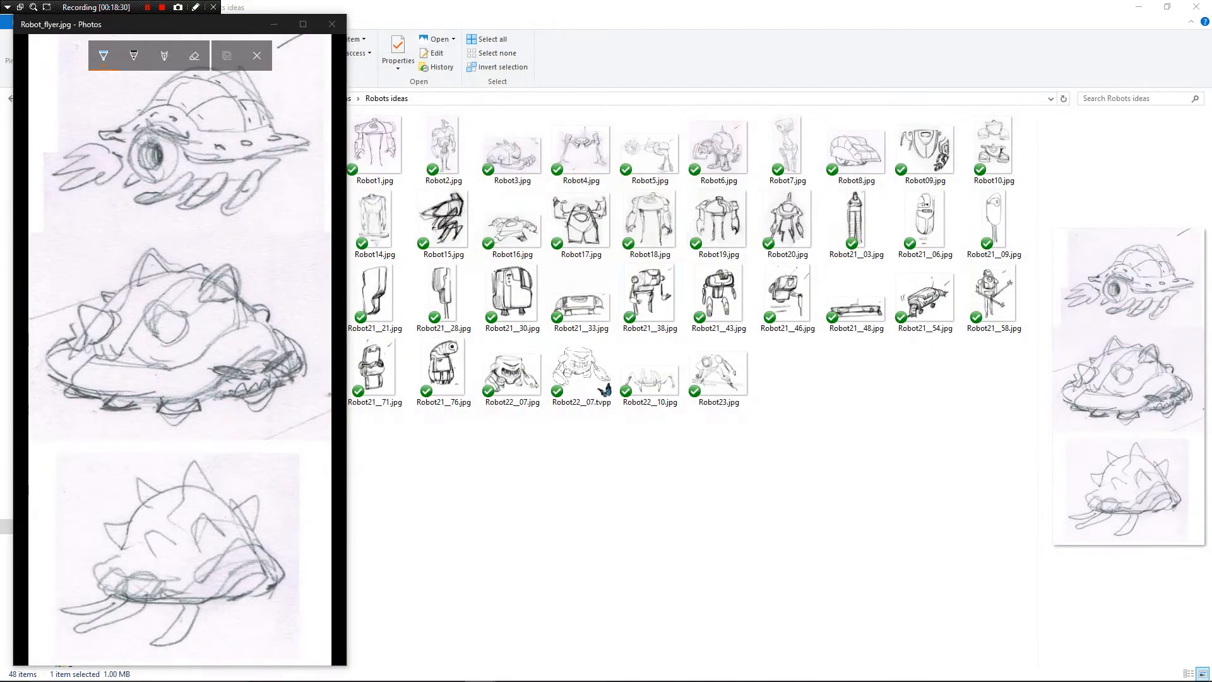
- Switch back to 3D-Coat, reopen the recent project floatingBug.3b and view the bug beside its reference sketches
{"action": "mouse_move", "coordinate": [606, 681]}
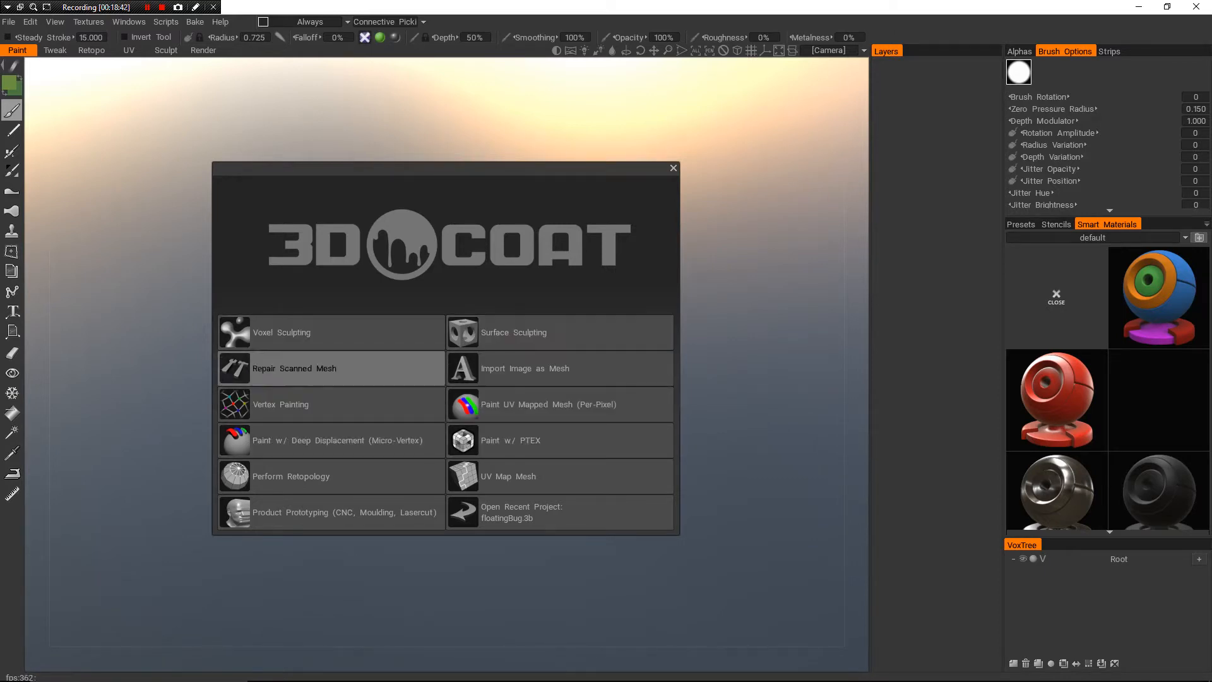
{"action": "left_click", "coordinate": [9, 22]}
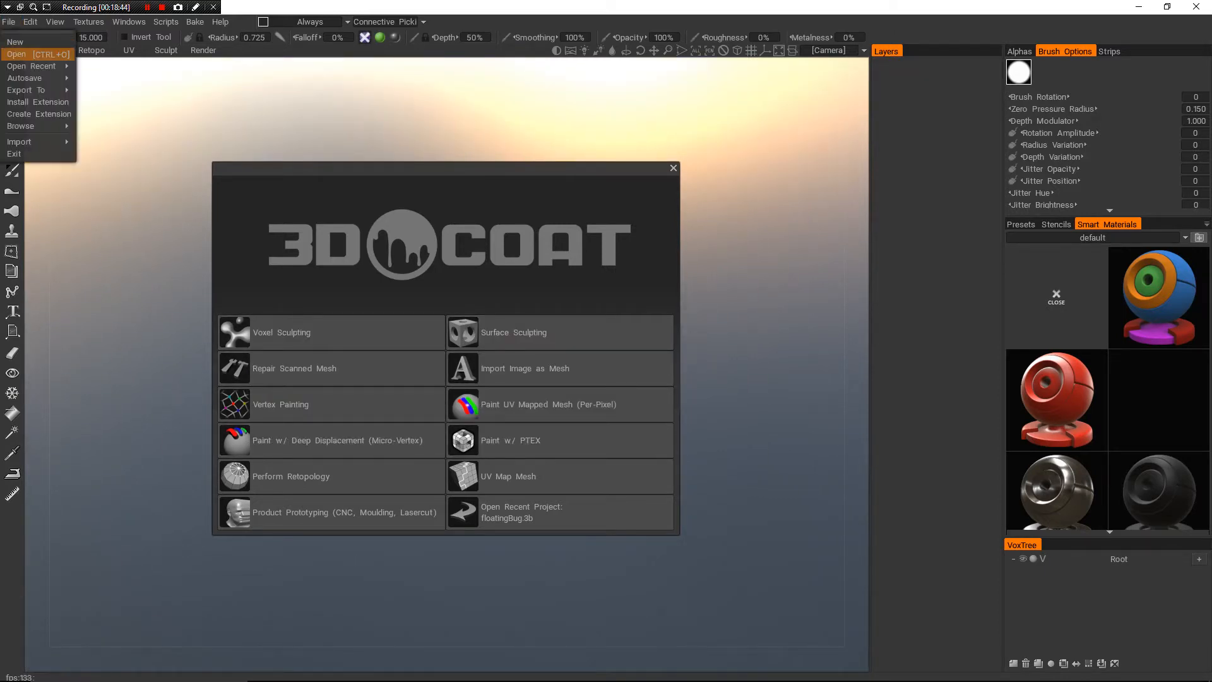
{"action": "mouse_move", "coordinate": [32, 66]}
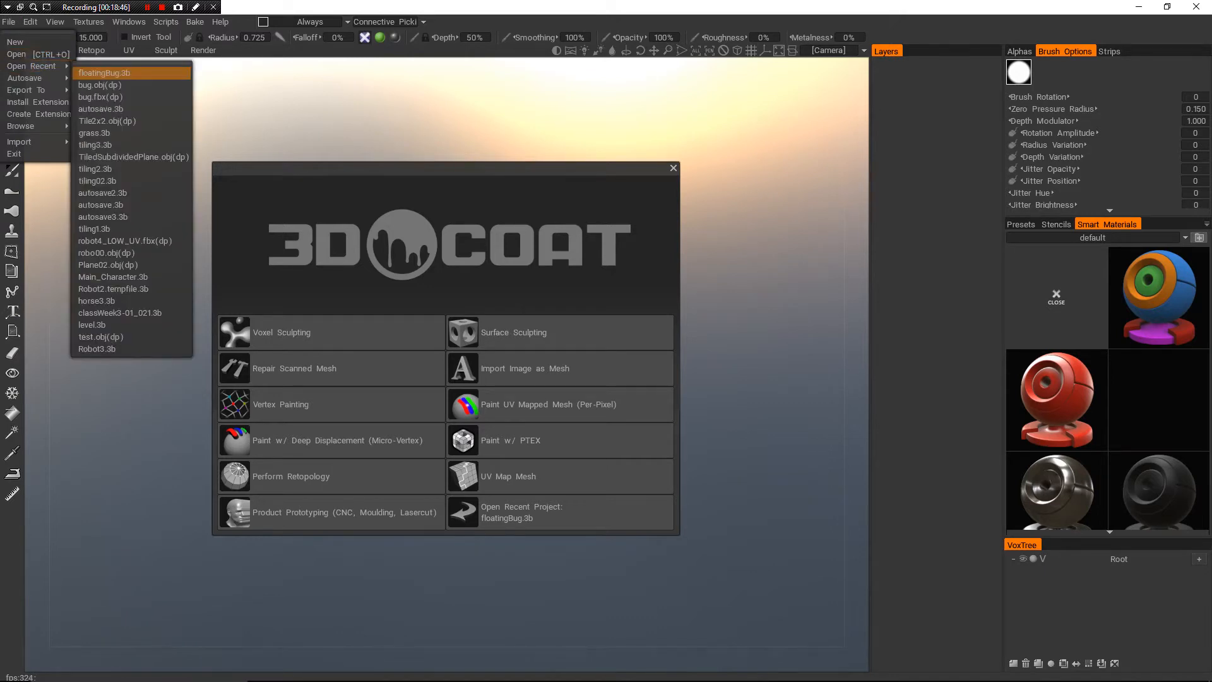
{"action": "left_click", "coordinate": [104, 73]}
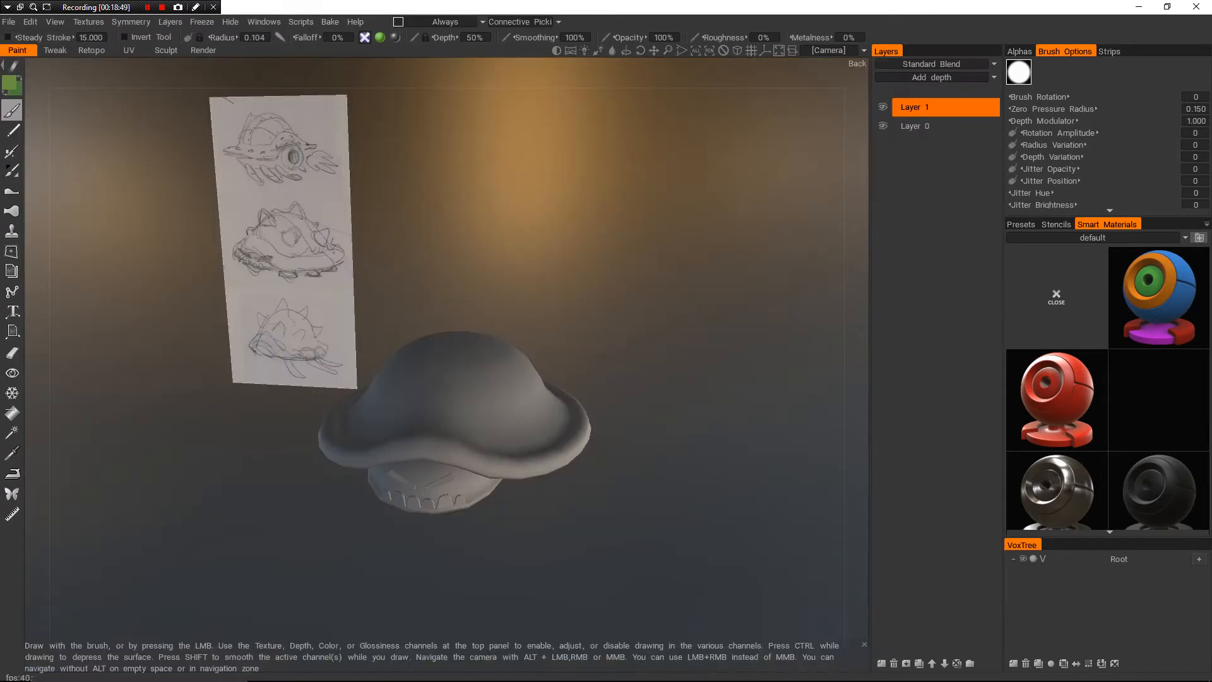
{"action": "left_click_drag", "start_coordinate": [190, 536], "coordinate": [272, 498]}
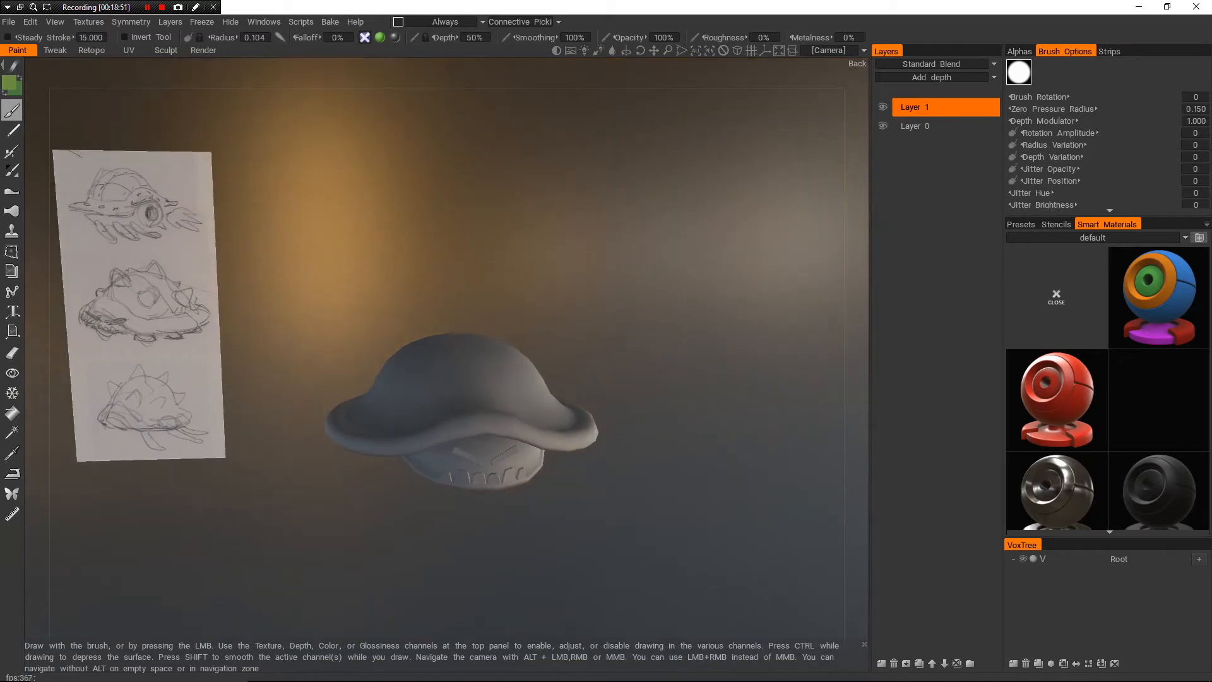
- Set the paint color to magenta with hue 325, saturation 99% and lightness 71%
{"action": "left_click", "coordinate": [9, 82]}
{"action": "left_click", "coordinate": [607, 285]}
{"action": "mouse_move", "coordinate": [607, 285]}
{"action": "left_mouse_down"}
{"action": "mouse_move", "coordinate": [618, 298]}
{"action": "mouse_move", "coordinate": [595, 291]}
{"action": "mouse_move", "coordinate": [625, 305]}
{"action": "left_mouse_up"}
{"action": "left_click", "coordinate": [625, 250]}
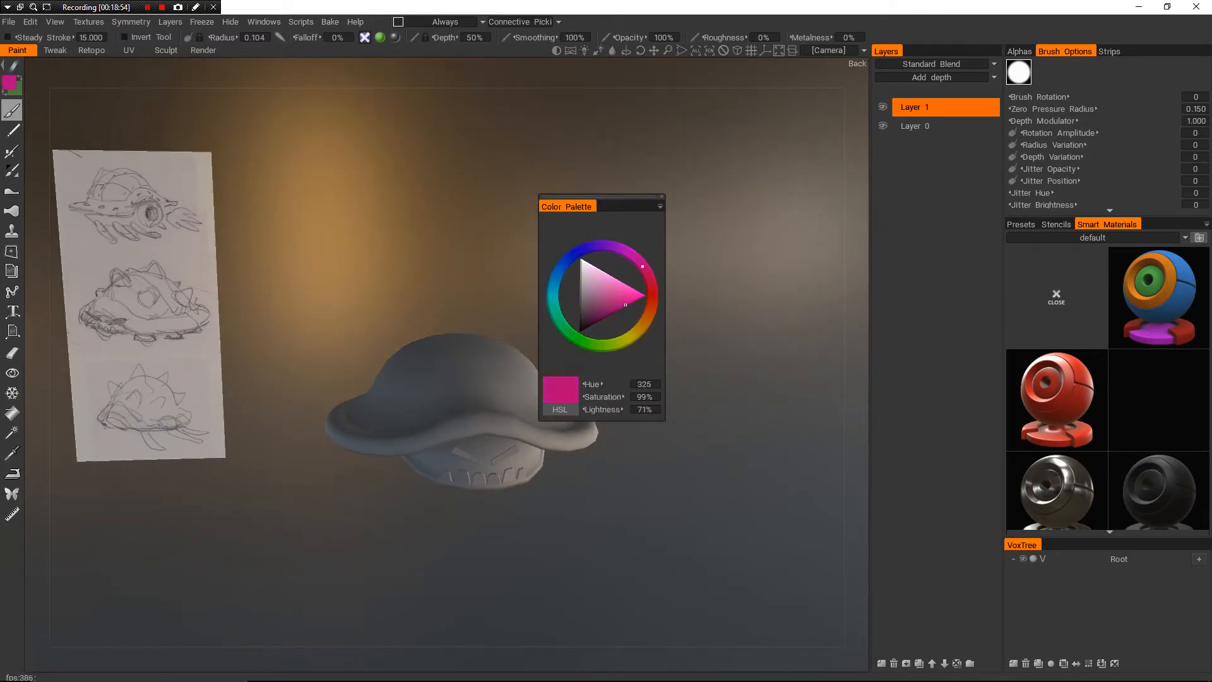
- Switch the color palette to the Image picker, move it clear of the bug and enlarge it
{"action": "left_click", "coordinate": [661, 206]}
{"action": "left_click", "coordinate": [651, 227]}
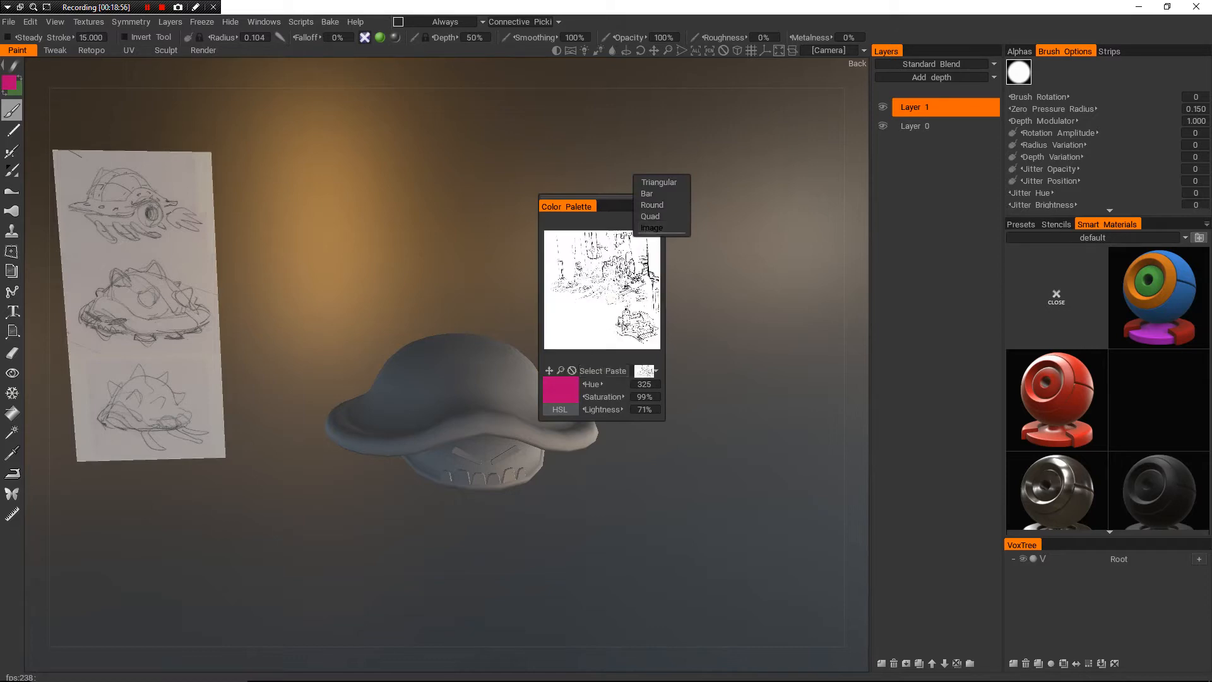
{"action": "left_click_drag", "start_coordinate": [598, 197], "coordinate": [576, 101]}
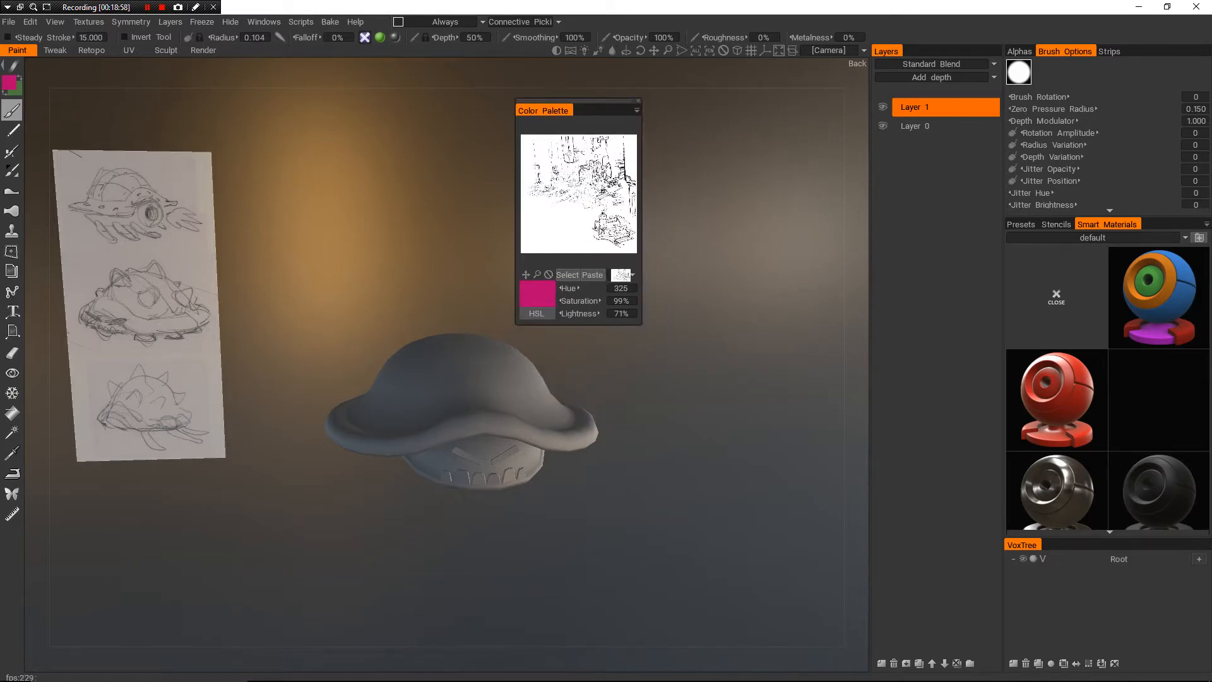
{"action": "mouse_move", "coordinate": [642, 325]}
{"action": "left_mouse_down"}
{"action": "mouse_move", "coordinate": [782, 507]}
{"action": "mouse_move", "coordinate": [811, 578]}
{"action": "mouse_move", "coordinate": [799, 585]}
{"action": "left_mouse_up"}
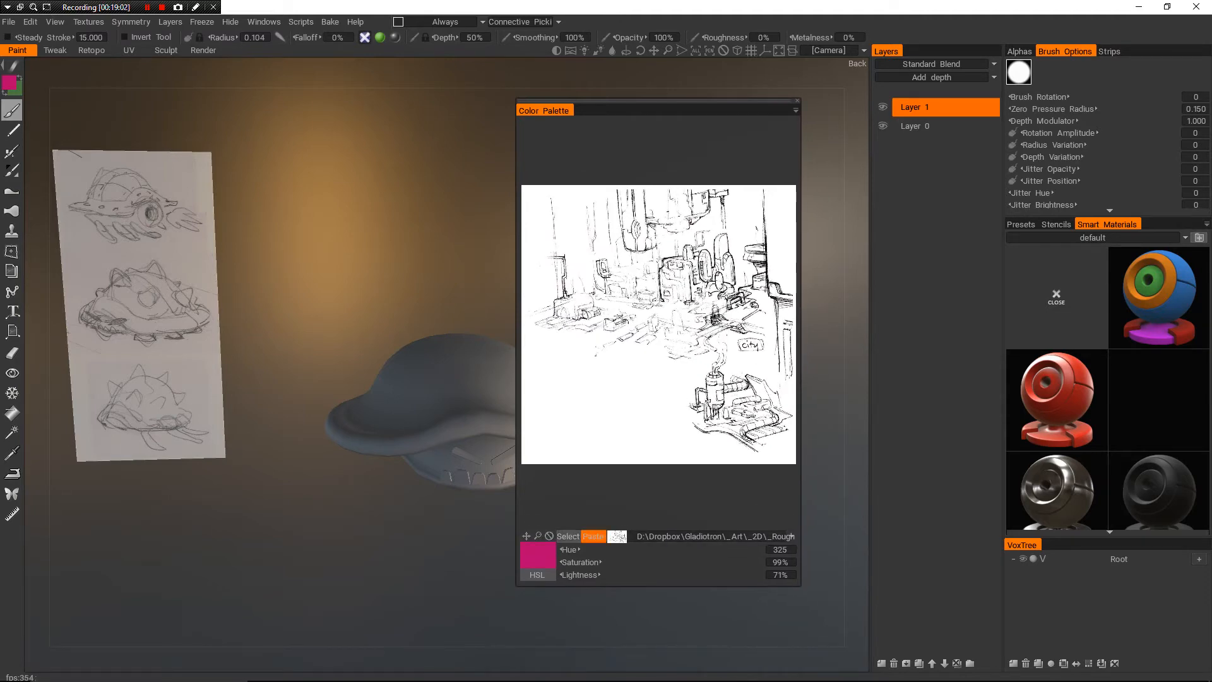
- Paste the clipboard image into the color palette, replace it with Robot_flyer.jpg from the Robots ideas folder, and close the palette
{"action": "left_click", "coordinate": [593, 536]}
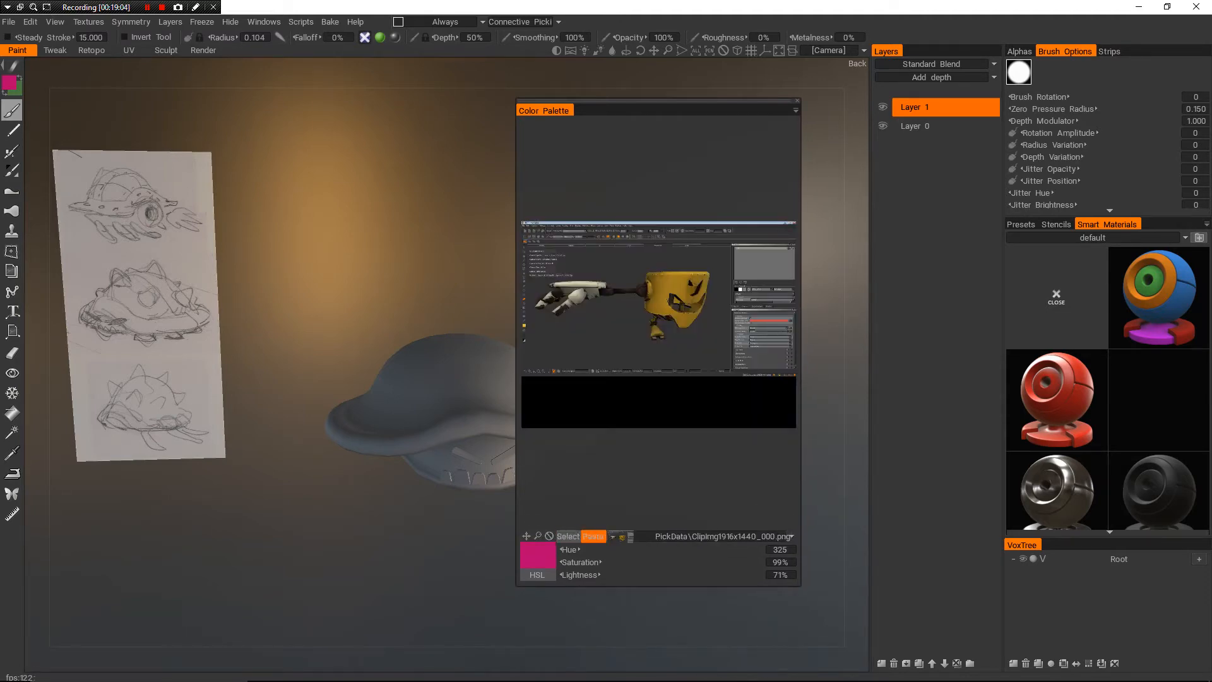
{"action": "left_click", "coordinate": [569, 536]}
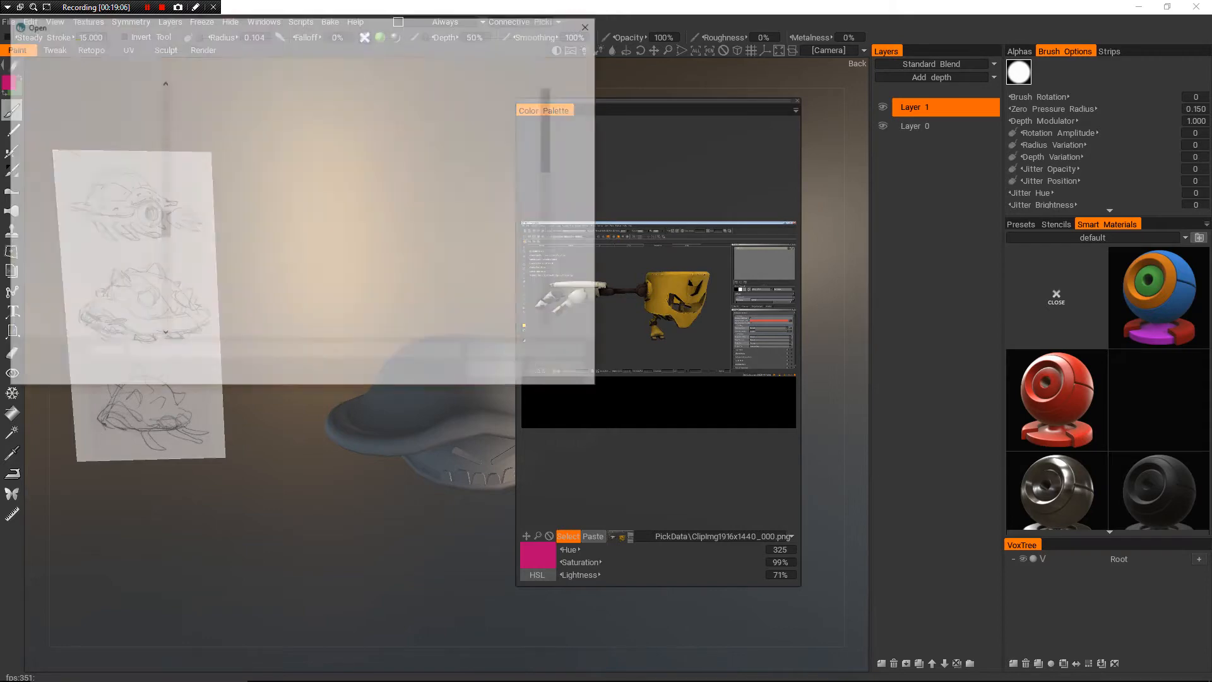
{"action": "left_click", "coordinate": [285, 112]}
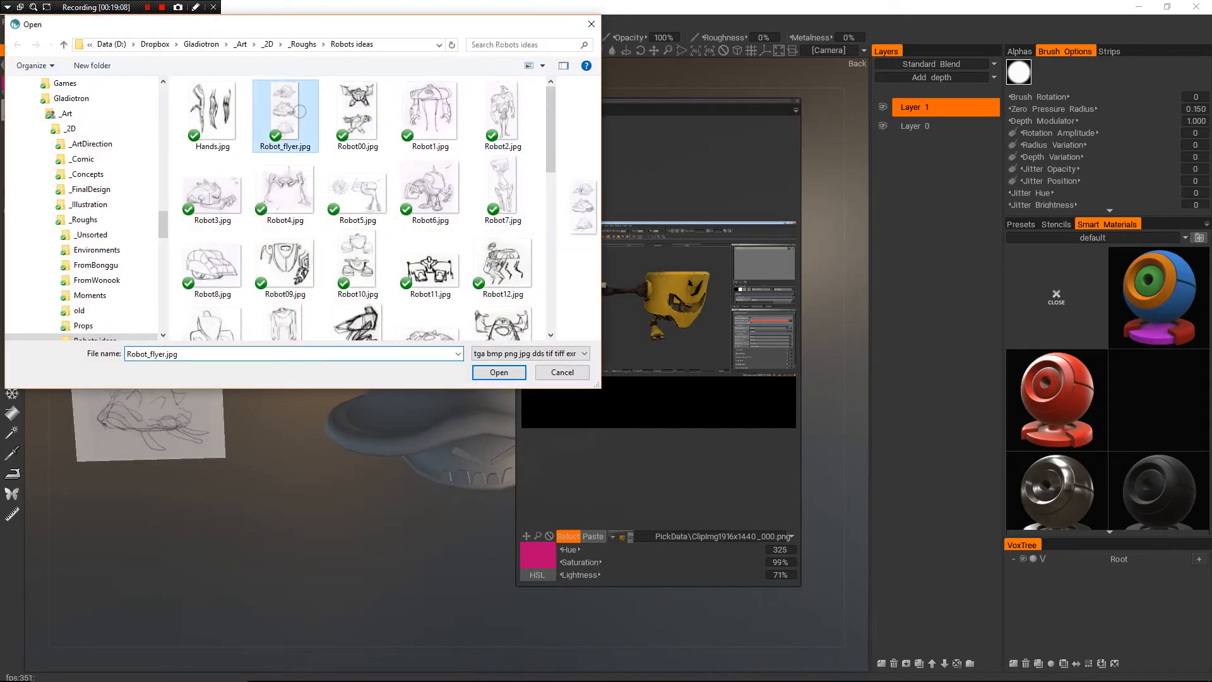
{"action": "left_click", "coordinate": [499, 371]}
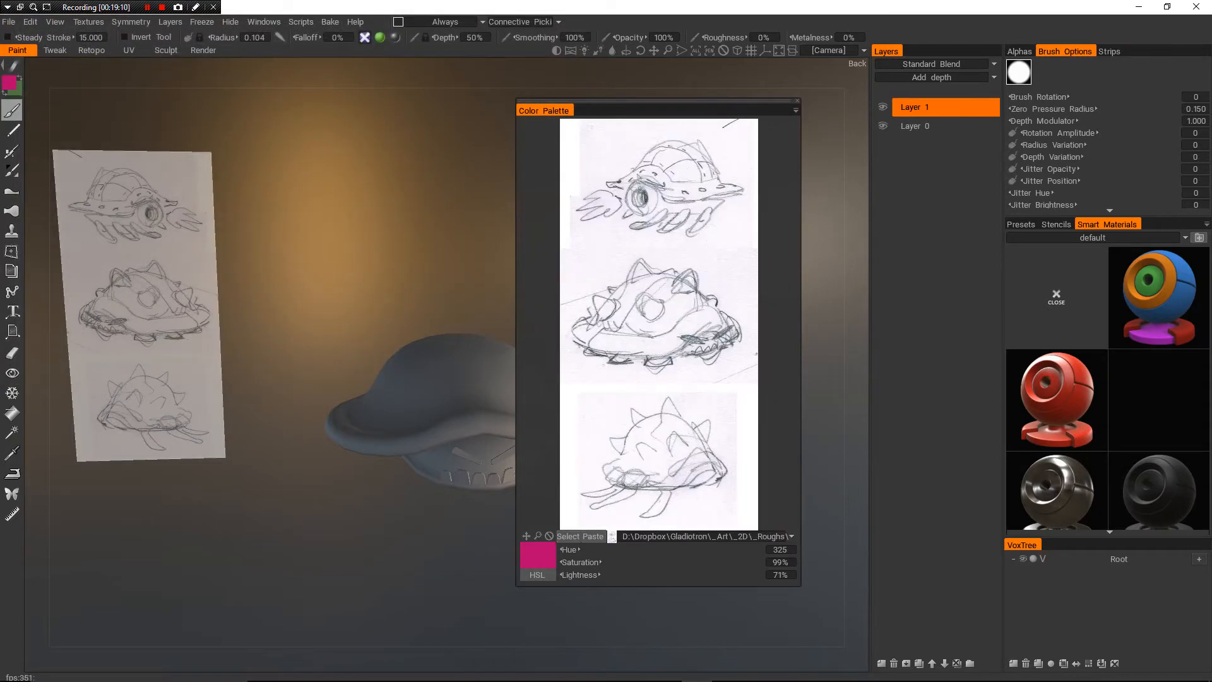
{"action": "left_click_drag", "start_coordinate": [656, 101], "coordinate": [718, 109]}
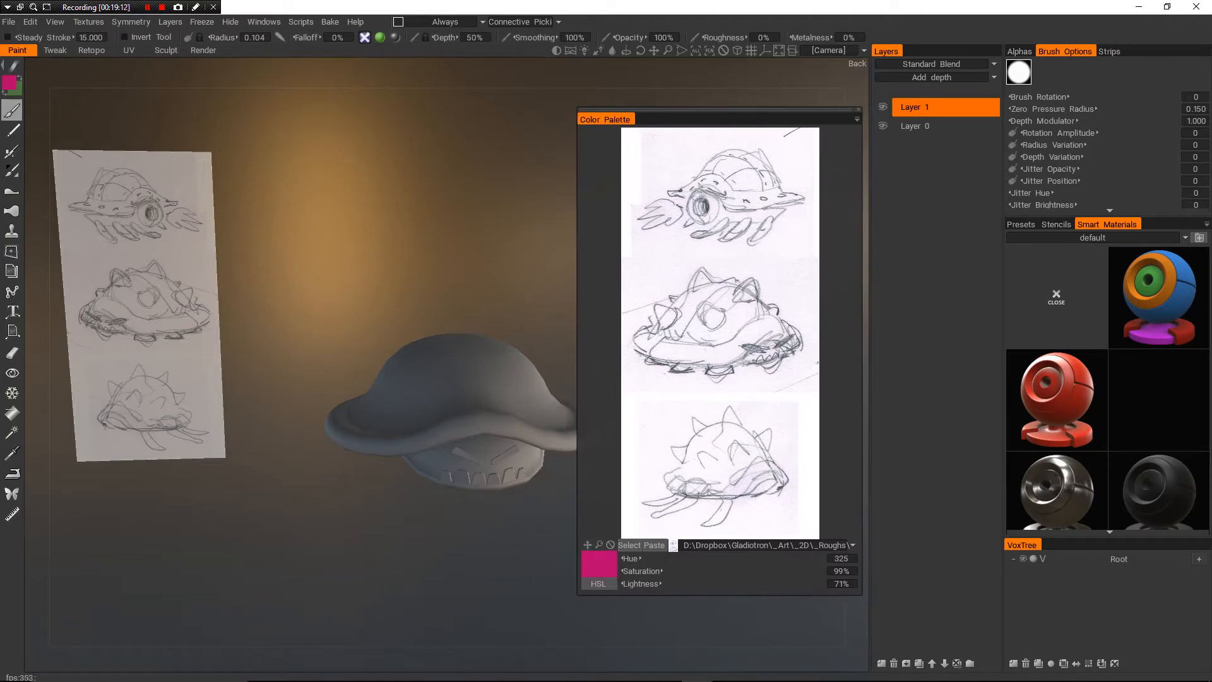
{"action": "left_click", "coordinate": [858, 110]}
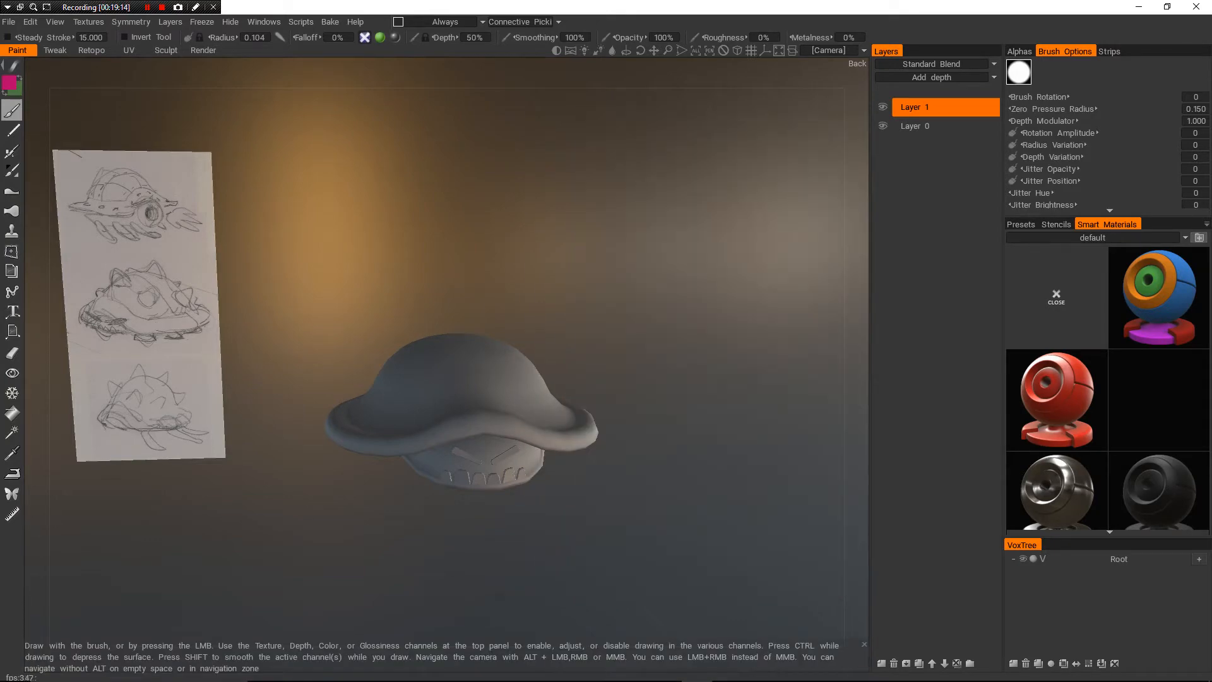
- Reopen the color palette near the bug, return it to the Triangular picker, shrink it and move it beside the model
{"action": "middle_click_drag", "start_coordinate": [638, 372], "coordinate": [688, 330], "text": "alt"}
{"action": "right_click_drag", "start_coordinate": [688, 330], "coordinate": [732, 330], "text": "alt"}
{"action": "left_click_drag", "start_coordinate": [732, 329], "coordinate": [657, 373], "text": "alt"}
{"action": "key", "text": "c"}
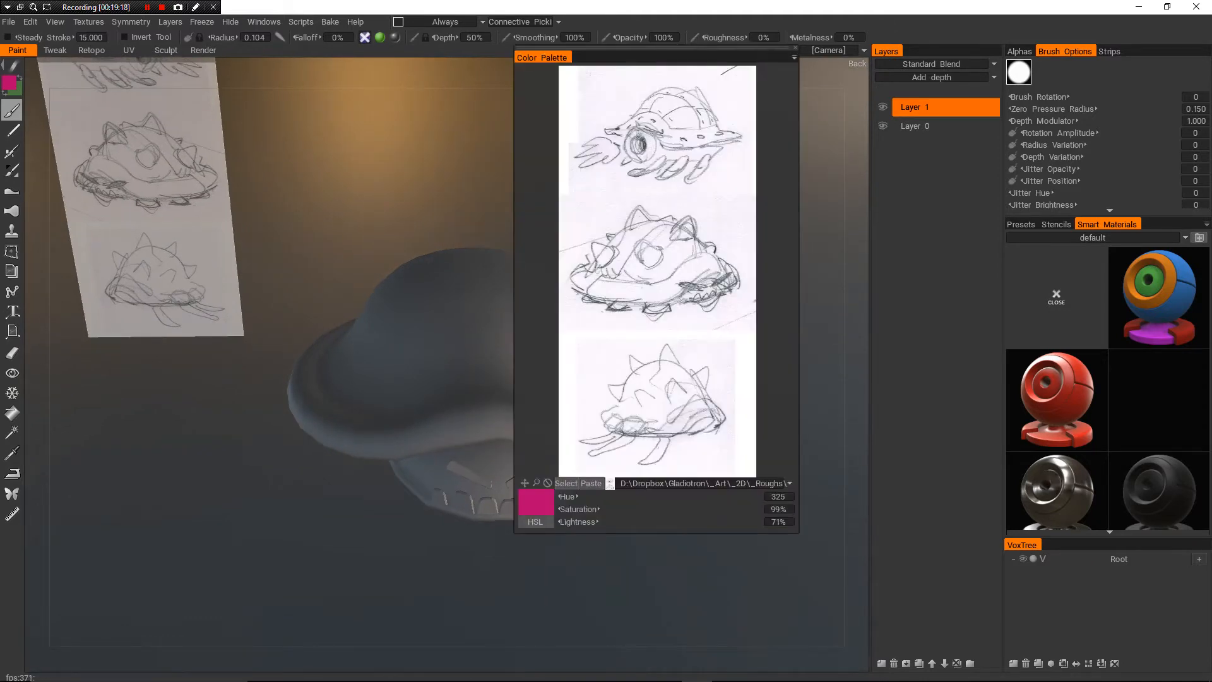
{"action": "left_click", "coordinate": [794, 57]}
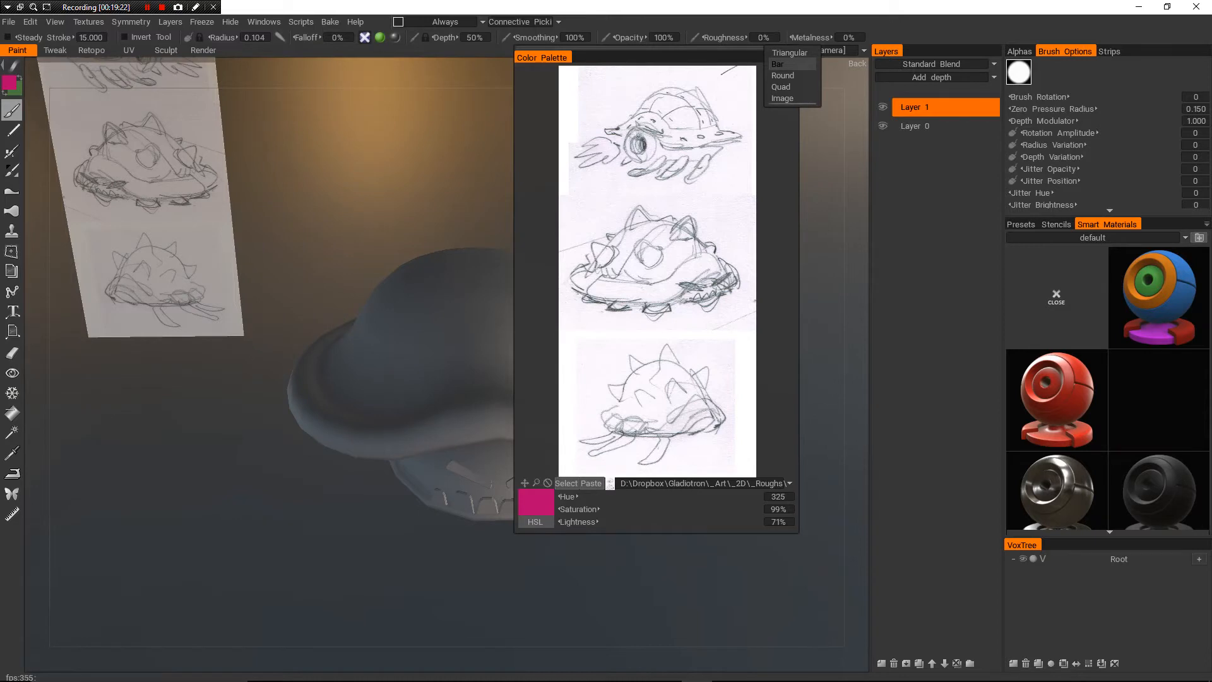
{"action": "left_click", "coordinate": [789, 52]}
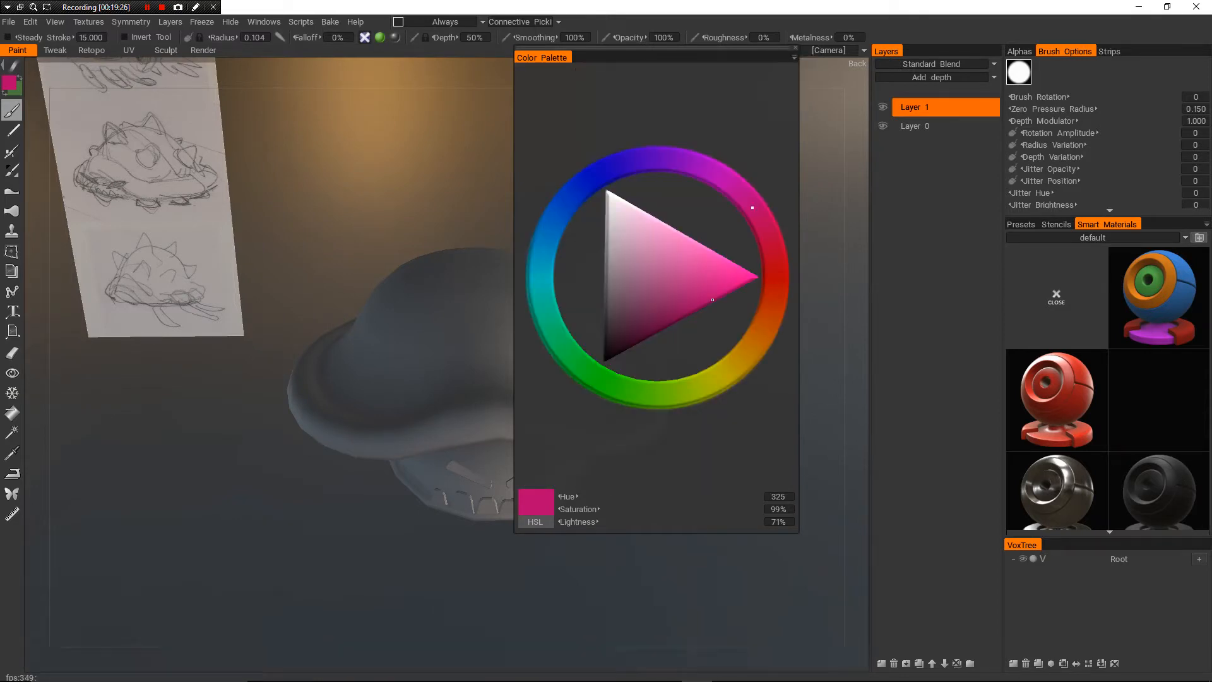
{"action": "mouse_move", "coordinate": [798, 532]}
{"action": "left_mouse_down"}
{"action": "mouse_move", "coordinate": [668, 285]}
{"action": "mouse_move", "coordinate": [695, 267]}
{"action": "mouse_move", "coordinate": [685, 288]}
{"action": "left_mouse_up"}
{"action": "left_click_drag", "start_coordinate": [603, 48], "coordinate": [771, 119]}
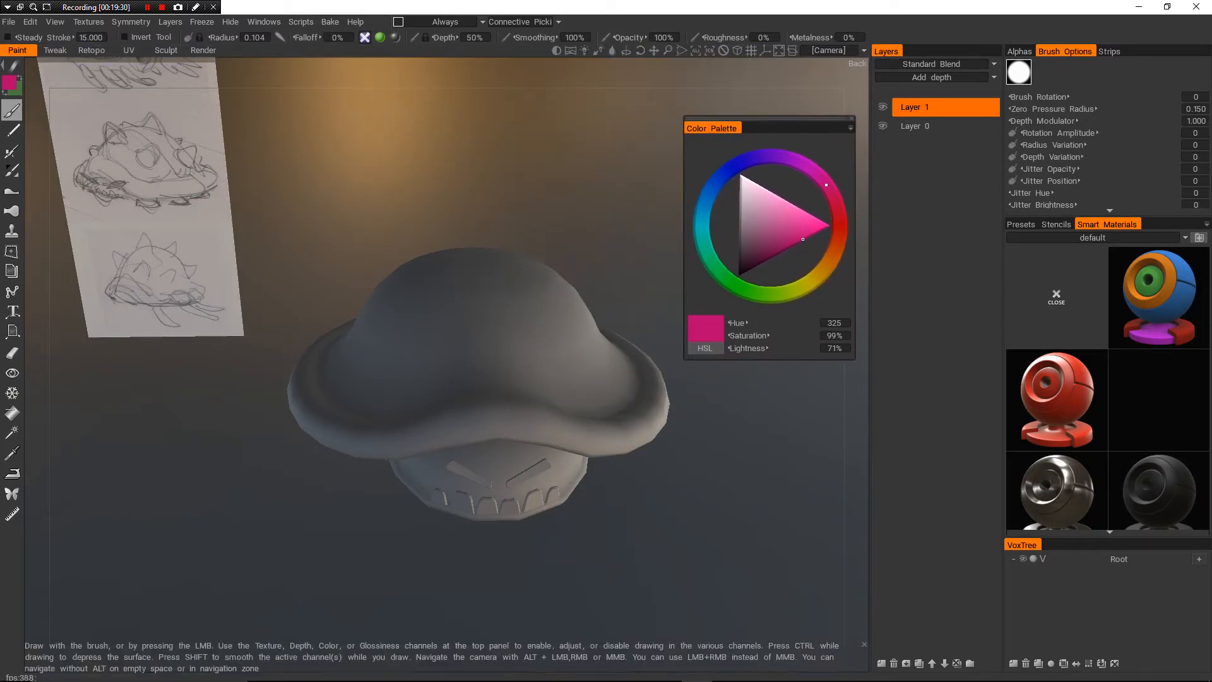
- Examine the bug's shell and face beside the reference sketches from several angles and distances
{"action": "middle_click_drag", "start_coordinate": [663, 316], "coordinate": [626, 316], "text": "alt"}
{"action": "left_click_drag", "start_coordinate": [631, 353], "coordinate": [562, 347], "text": "alt"}
{"action": "middle_click_drag", "start_coordinate": [561, 347], "coordinate": [616, 372], "text": "alt"}
{"action": "mouse_move", "coordinate": [615, 372]}
{"action": "left_mouse_down", "text": "alt"}
{"action": "mouse_move", "coordinate": [758, 360]}
{"action": "mouse_move", "coordinate": [694, 316]}
{"action": "mouse_move", "coordinate": [536, 360]}
{"action": "mouse_move", "coordinate": [505, 448]}
{"action": "mouse_move", "coordinate": [619, 429]}
{"action": "mouse_move", "coordinate": [587, 366]}
{"action": "mouse_move", "coordinate": [625, 347]}
{"action": "left_mouse_up", "text": "alt"}
{"action": "right_click_drag", "start_coordinate": [625, 348], "coordinate": [605, 379], "text": "alt"}
{"action": "middle_click_drag", "start_coordinate": [606, 379], "coordinate": [603, 426], "text": "alt"}
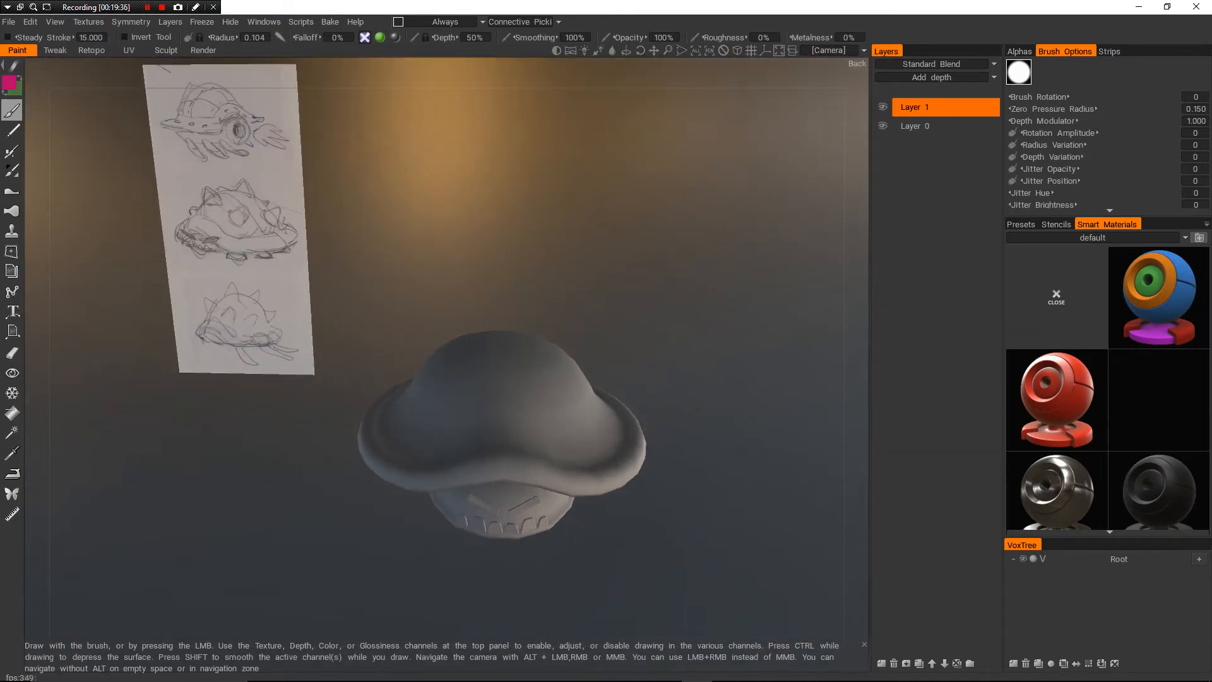
{"action": "right_click_drag", "start_coordinate": [603, 426], "coordinate": [593, 367], "text": "alt"}
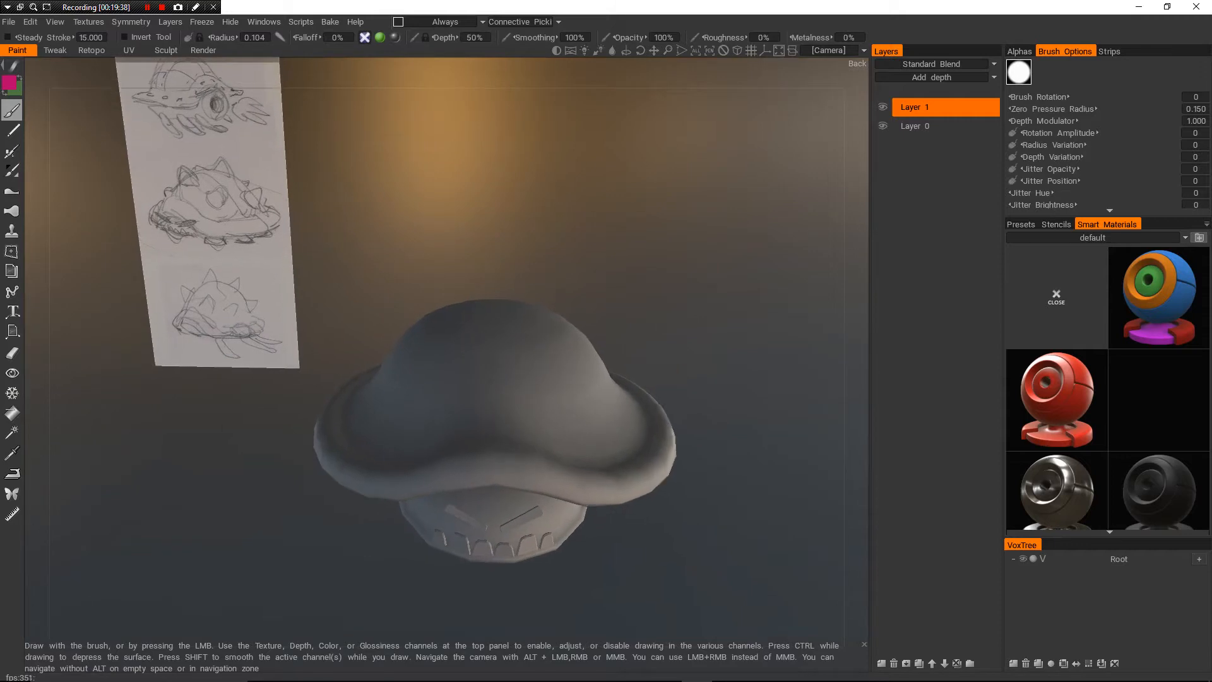
{"action": "middle_click_drag", "start_coordinate": [593, 366], "coordinate": [629, 358], "text": "alt"}
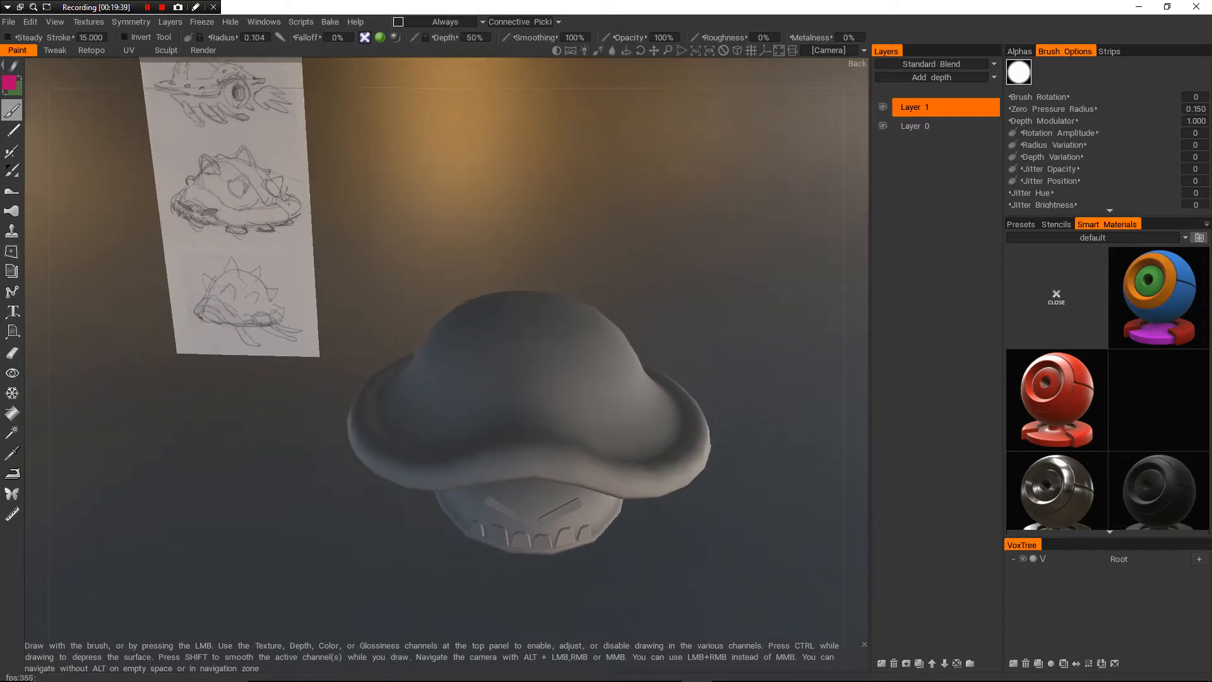
{"action": "left_click_drag", "start_coordinate": [628, 358], "coordinate": [631, 378], "text": "alt"}
{"action": "middle_click_drag", "start_coordinate": [632, 378], "coordinate": [627, 426], "text": "alt"}
{"action": "left_click_drag", "start_coordinate": [627, 426], "coordinate": [645, 373], "text": "alt"}
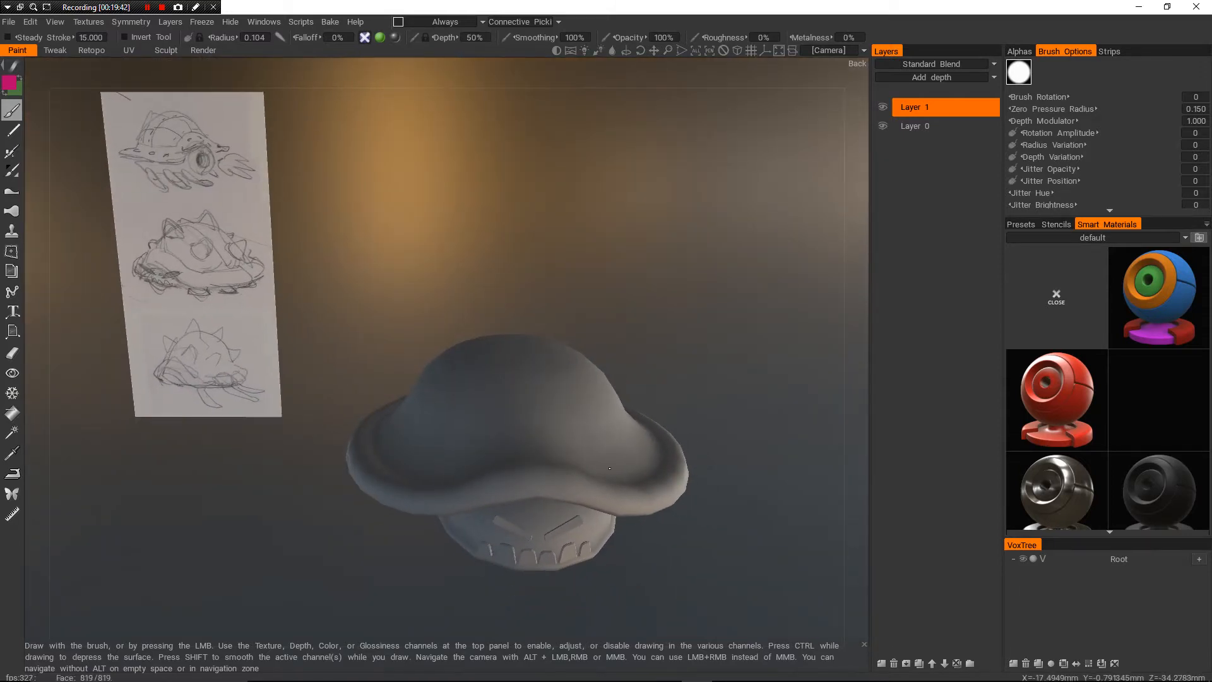
{"action": "right_click_drag", "start_coordinate": [645, 373], "coordinate": [639, 382], "text": "alt"}
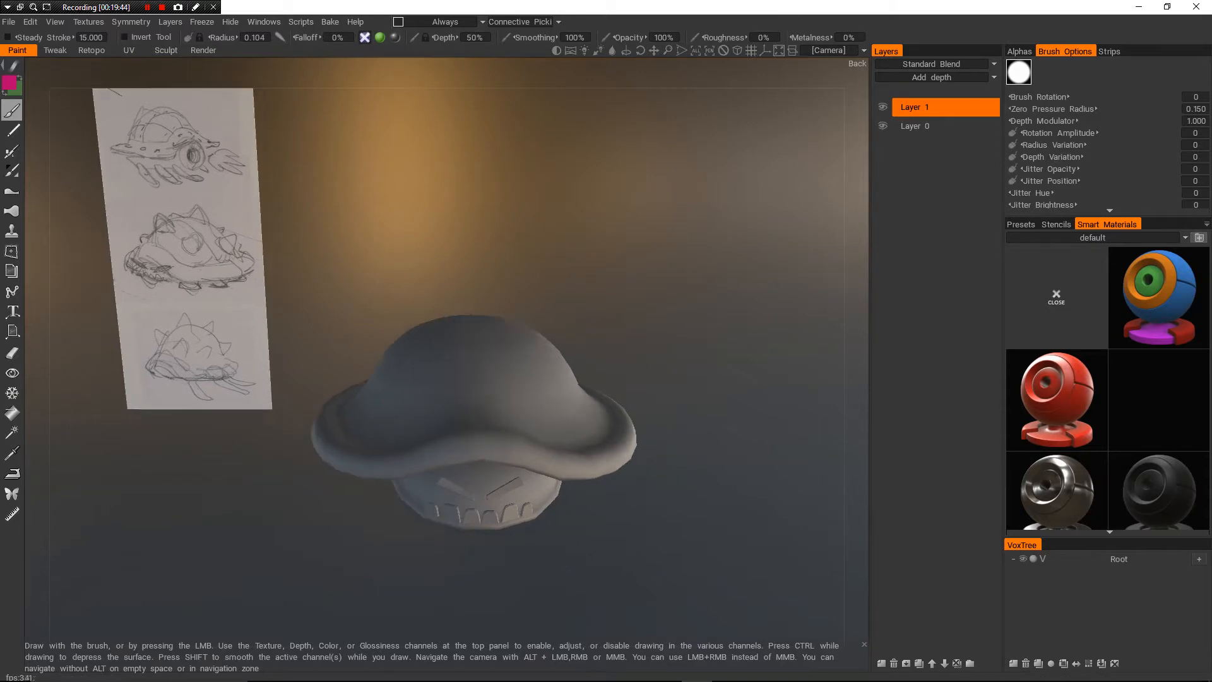
{"action": "mouse_move", "coordinate": [639, 381]}
{"action": "left_mouse_down", "text": "alt"}
{"action": "mouse_move", "coordinate": [615, 377]}
{"action": "mouse_move", "coordinate": [626, 372]}
{"action": "left_mouse_up", "text": "alt"}
{"action": "middle_click_drag", "start_coordinate": [626, 373], "coordinate": [637, 363], "text": "alt"}
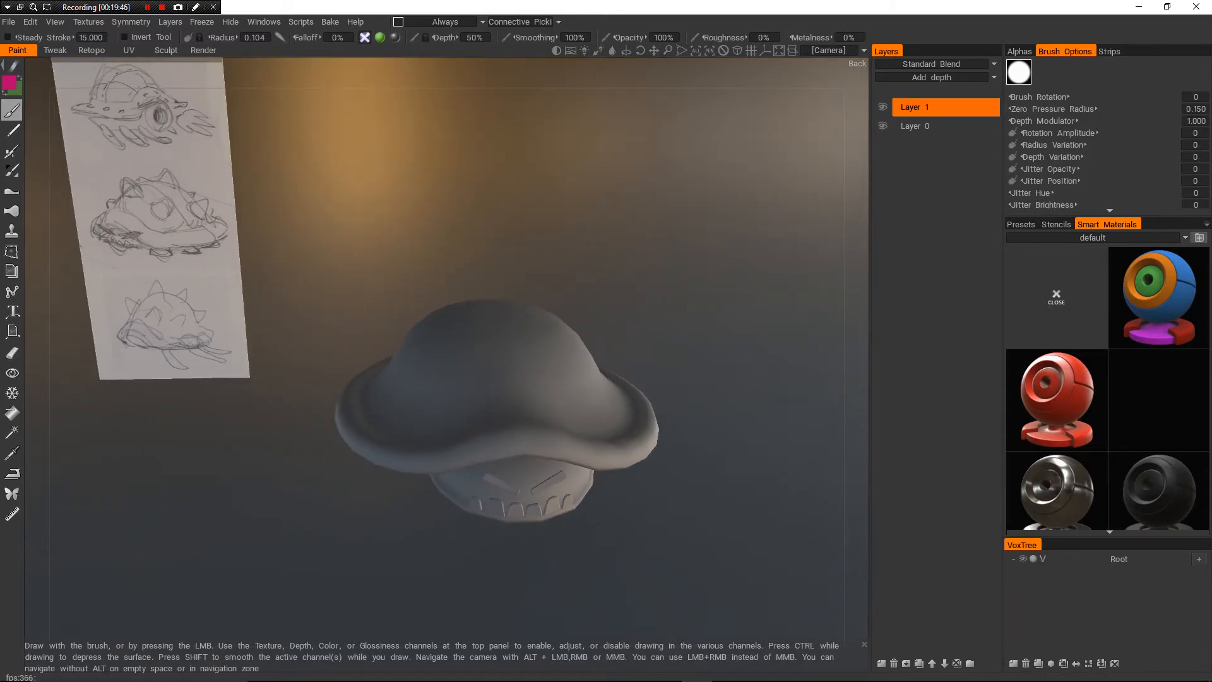
{"action": "mouse_move", "coordinate": [511, 454]}
{"action": "left_mouse_down", "text": "alt"}
{"action": "mouse_move", "coordinate": [492, 463]}
{"action": "mouse_move", "coordinate": [520, 452]}
{"action": "left_mouse_up", "text": "alt"}
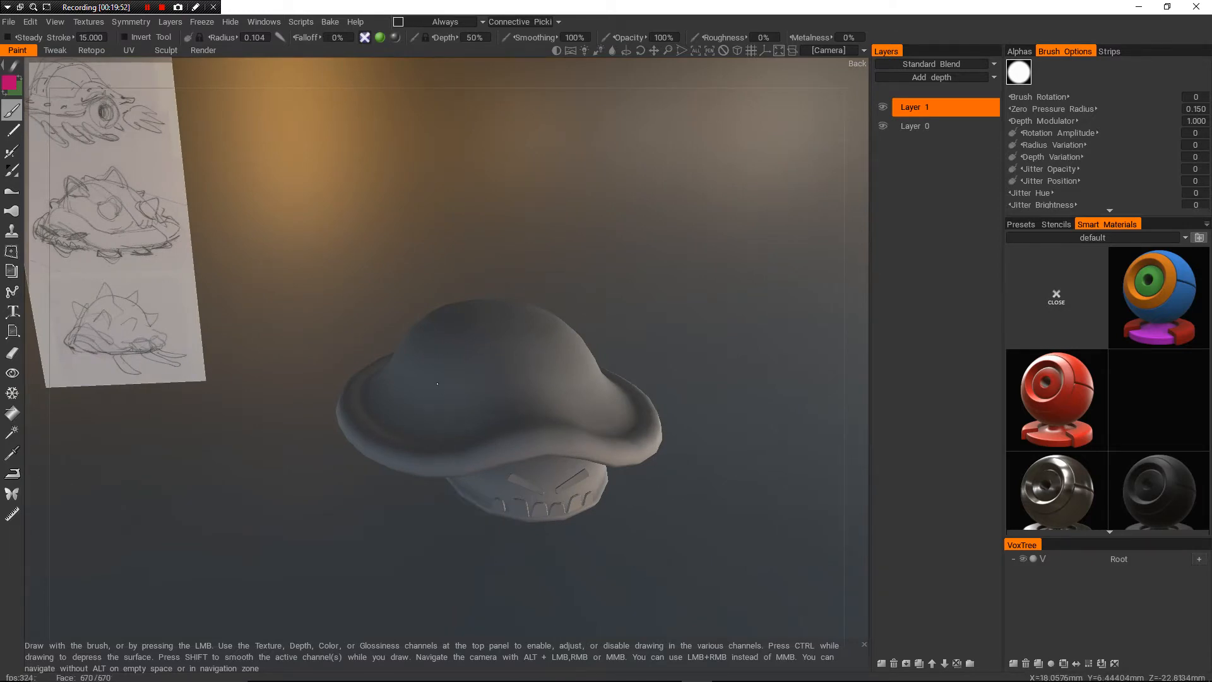
{"action": "middle_click_drag", "start_coordinate": [524, 467], "coordinate": [496, 439], "text": "alt"}
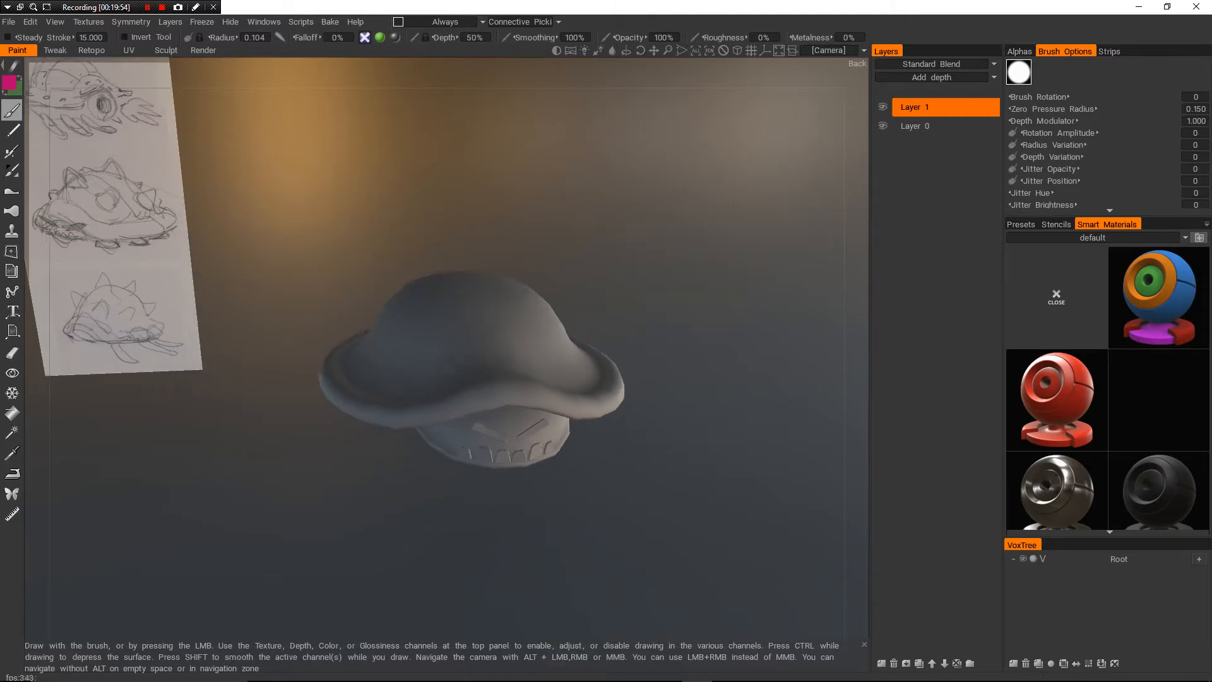
{"action": "mouse_move", "coordinate": [496, 439]}
{"action": "left_mouse_down", "text": "alt"}
{"action": "mouse_move", "coordinate": [448, 438]}
{"action": "mouse_move", "coordinate": [536, 439]}
{"action": "mouse_move", "coordinate": [639, 353]}
{"action": "mouse_move", "coordinate": [521, 443]}
{"action": "mouse_move", "coordinate": [488, 449]}
{"action": "left_mouse_up", "text": "alt"}
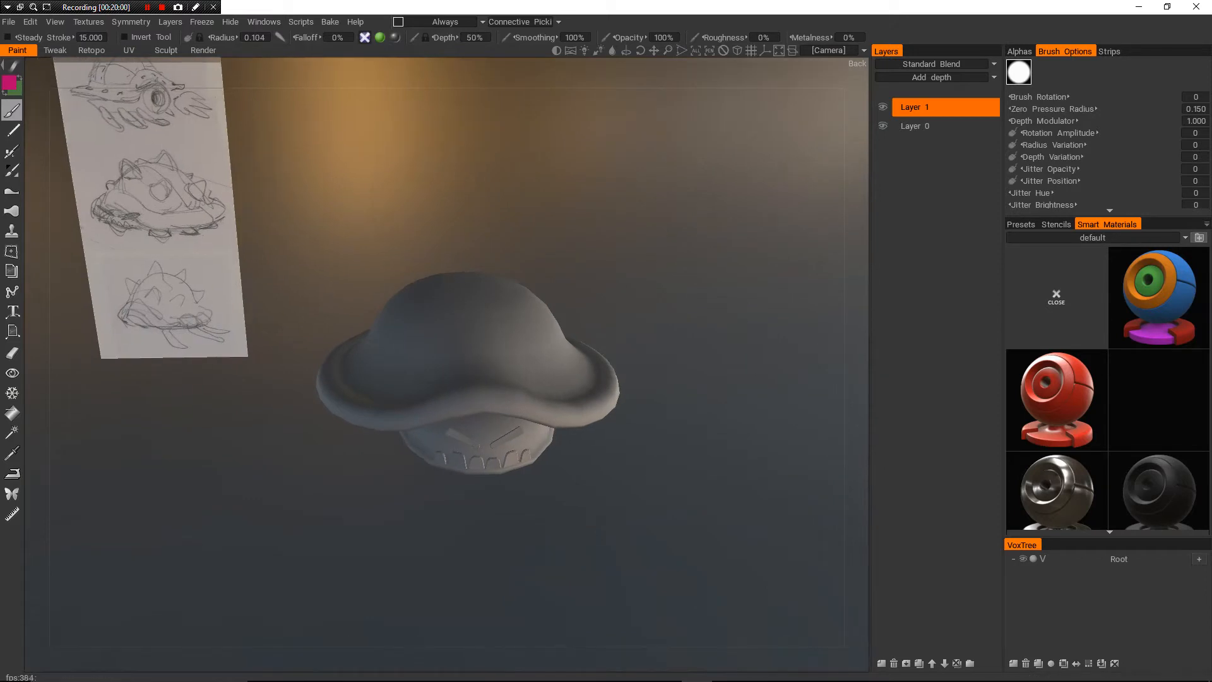
- Look through the smart materials in the default category for ones that could suit the bug
{"action": "scroll", "coordinate": [1108, 387], "scroll_direction": "down", "scroll_amount": 2}
{"action": "scroll", "coordinate": [1107, 389], "scroll_direction": "down", "scroll_amount": 3}
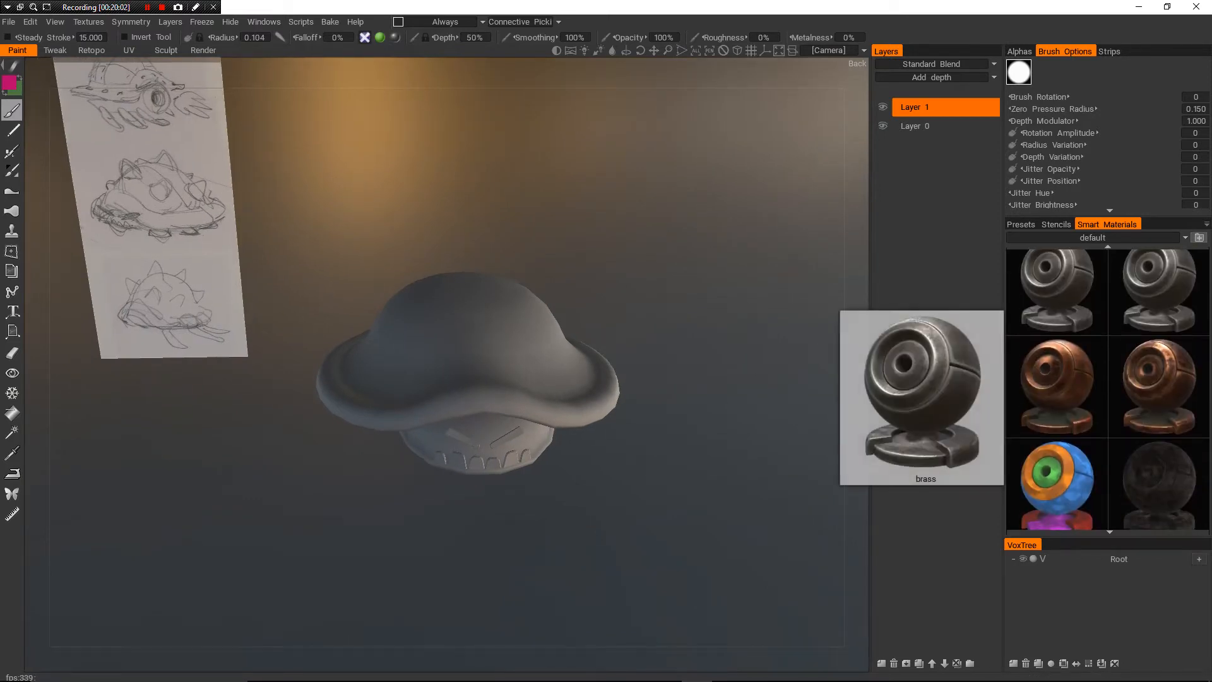
{"action": "scroll", "coordinate": [1108, 389], "scroll_direction": "up", "scroll_amount": 3}
{"action": "scroll", "coordinate": [1108, 389], "scroll_direction": "down", "scroll_amount": 6}
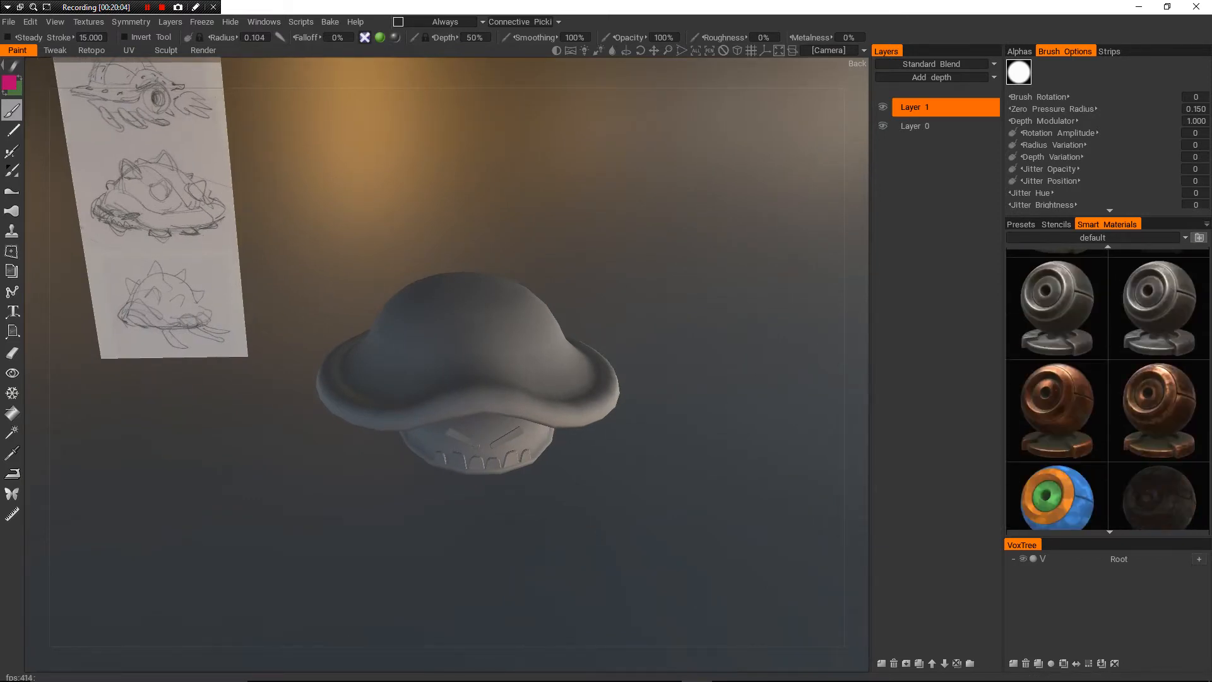
{"action": "scroll", "coordinate": [1108, 388], "scroll_direction": "down", "scroll_amount": 6}
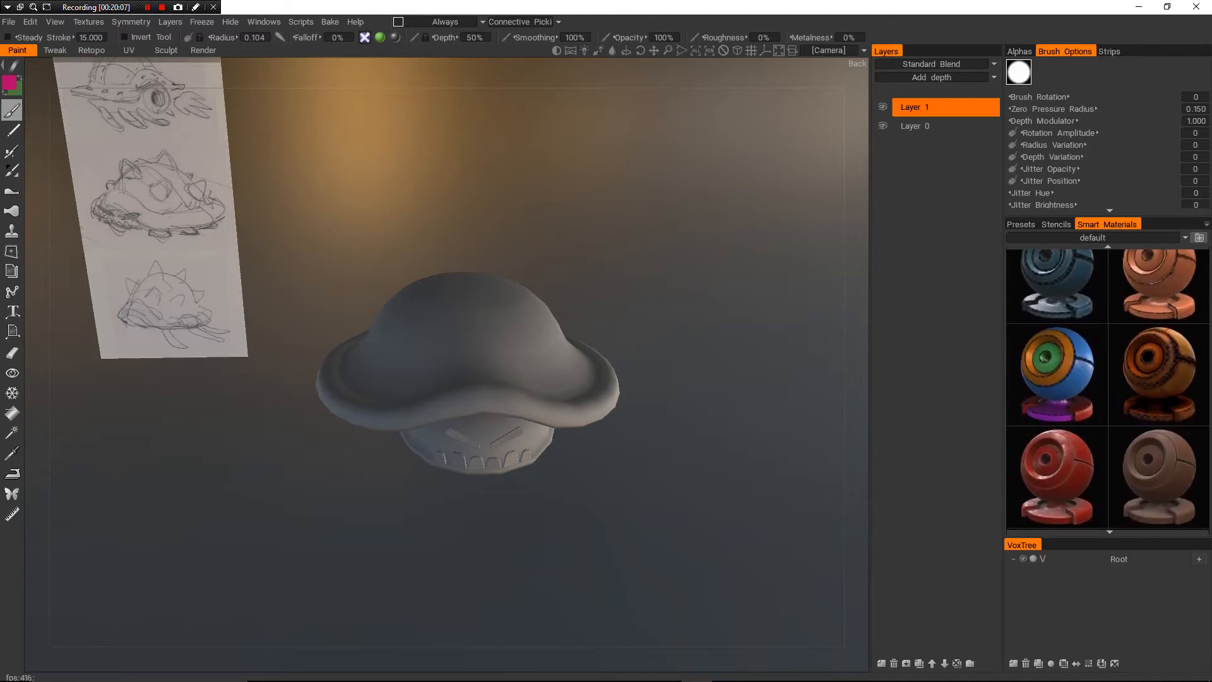
{"action": "scroll", "coordinate": [1108, 388], "scroll_direction": "down", "scroll_amount": 3}
{"action": "scroll", "coordinate": [1107, 389], "scroll_direction": "up", "scroll_amount": 6}
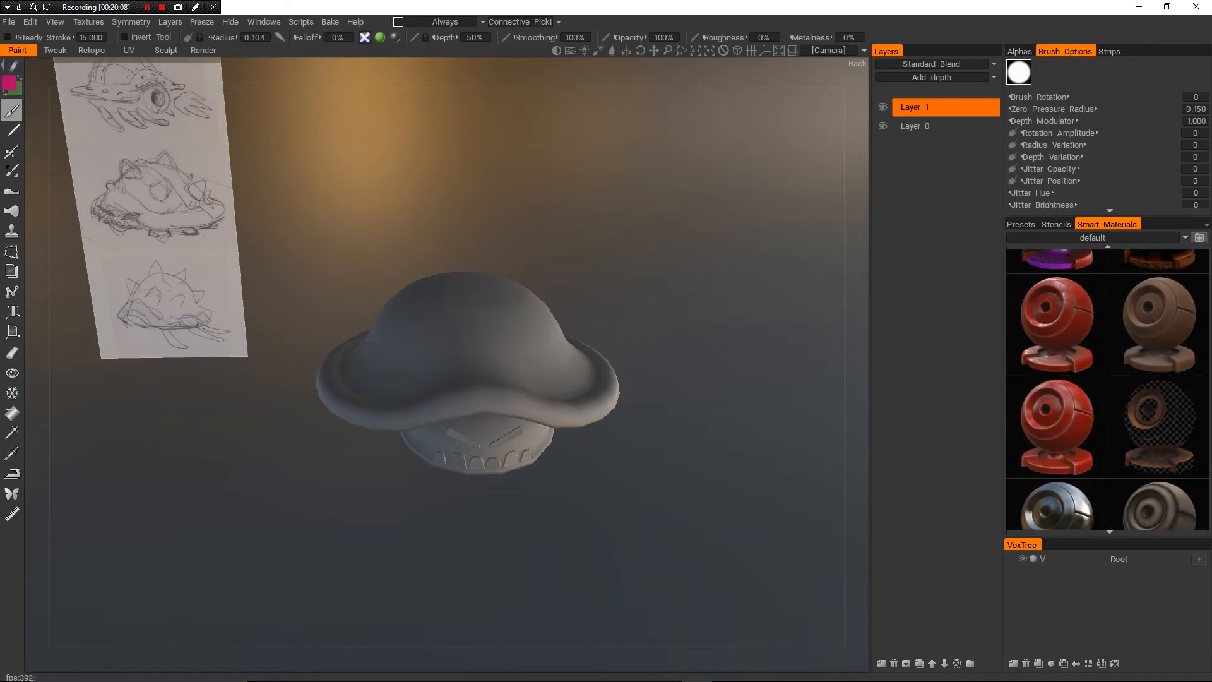
{"action": "scroll", "coordinate": [1107, 389], "scroll_direction": "up", "scroll_amount": 2}
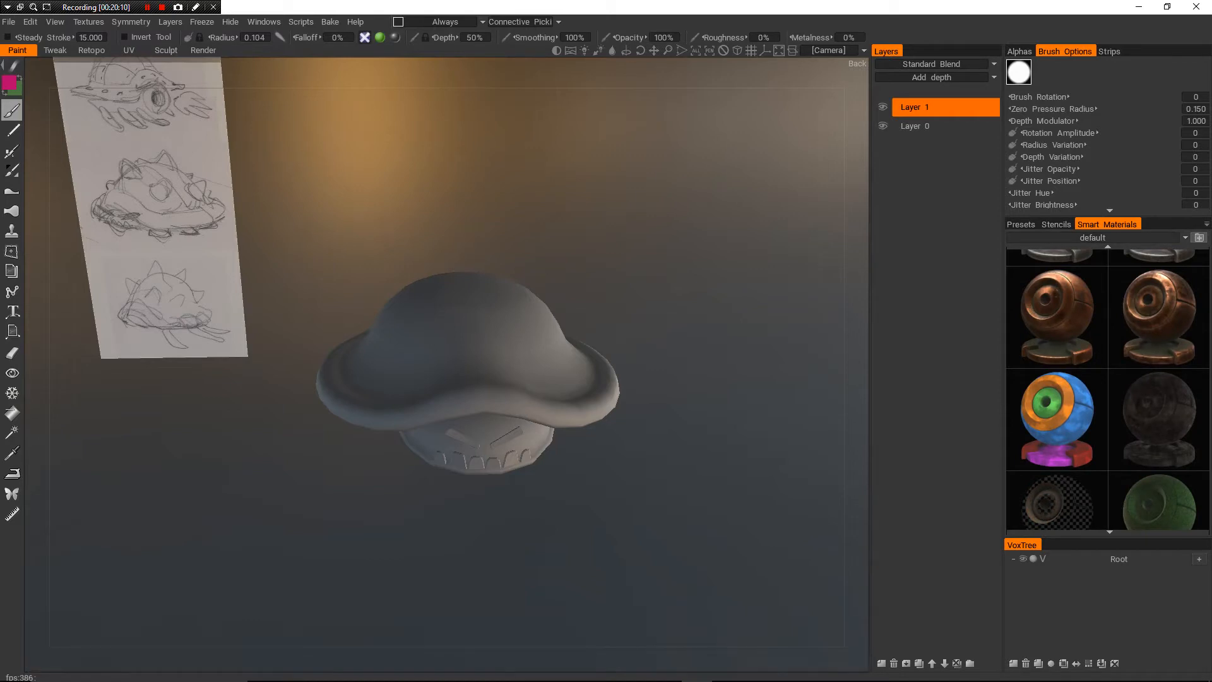
- Switch the smart materials to the metals category and look through its materials
{"action": "left_click", "coordinate": [1093, 238]}
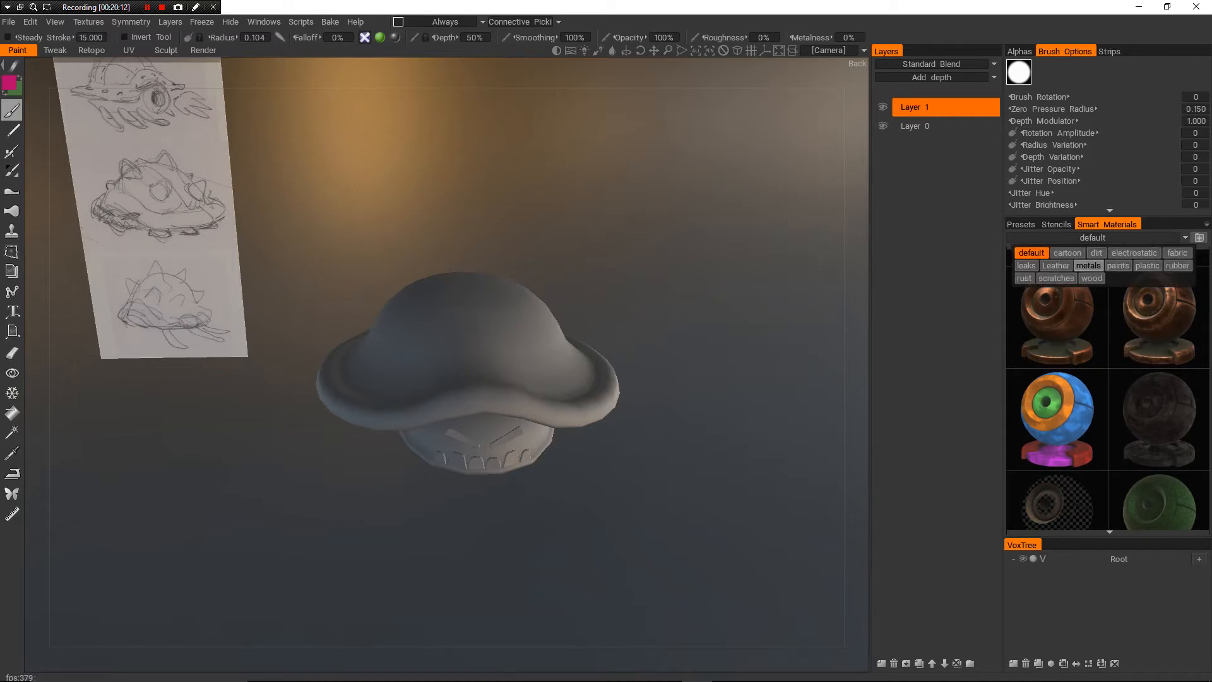
{"action": "left_click", "coordinate": [1087, 265]}
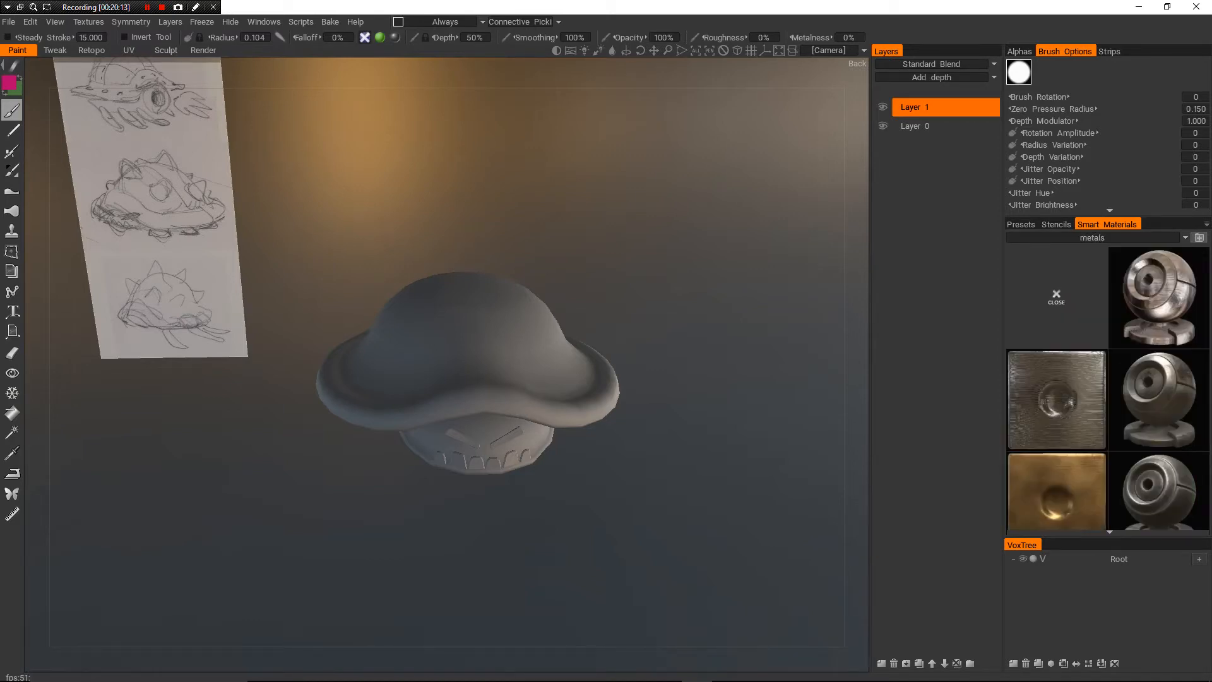
{"action": "scroll", "coordinate": [1107, 388], "scroll_direction": "down", "scroll_amount": 5}
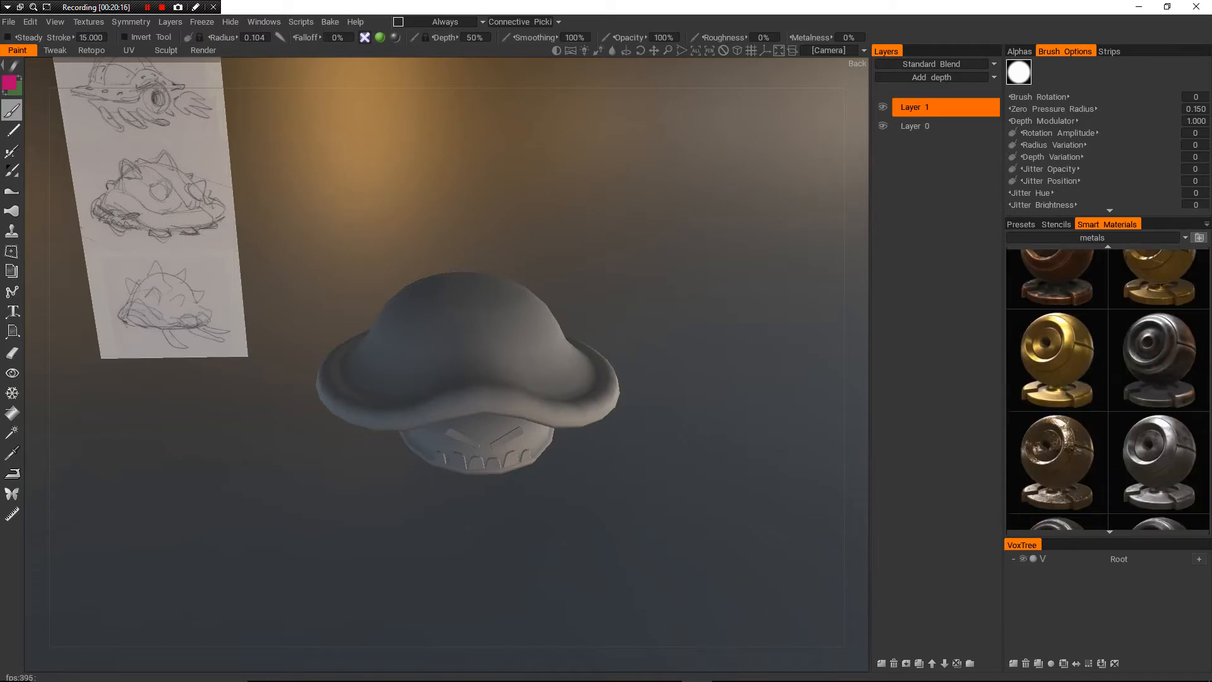
{"action": "scroll", "coordinate": [1107, 388], "scroll_direction": "down", "scroll_amount": 5}
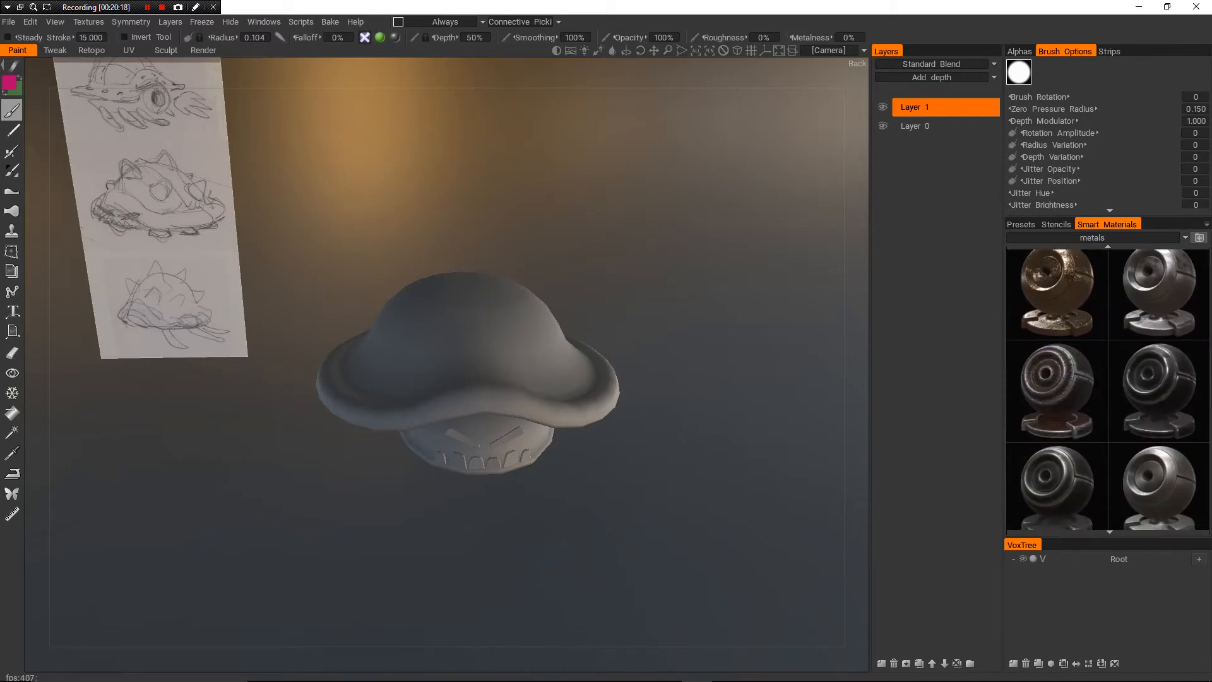
{"action": "scroll", "coordinate": [1107, 388], "scroll_direction": "down", "scroll_amount": 5}
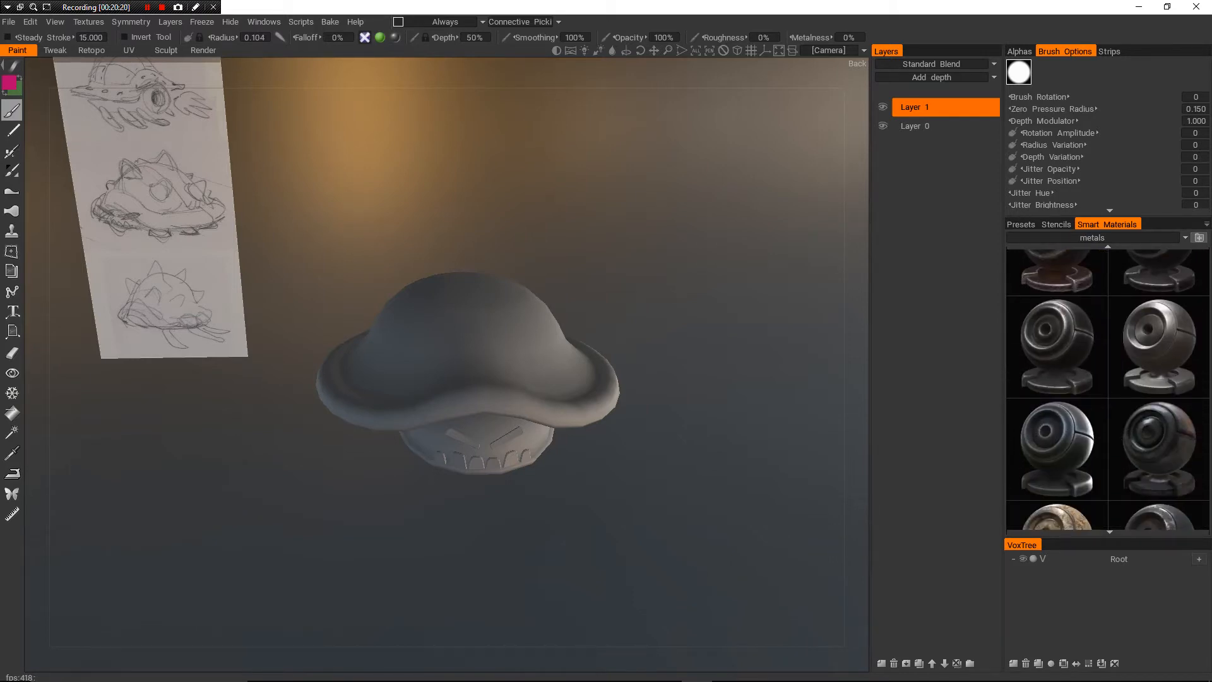
{"action": "scroll", "coordinate": [1108, 388], "scroll_direction": "down", "scroll_amount": 5}
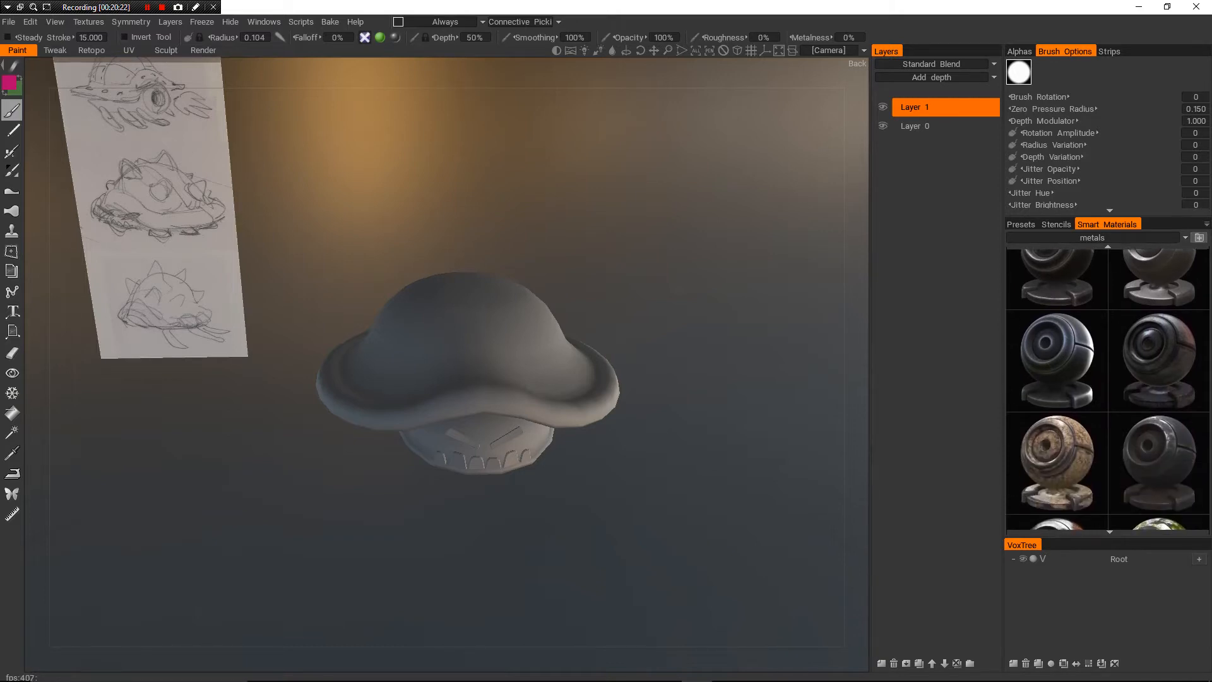
{"action": "mouse_move", "coordinate": [1057, 363]}
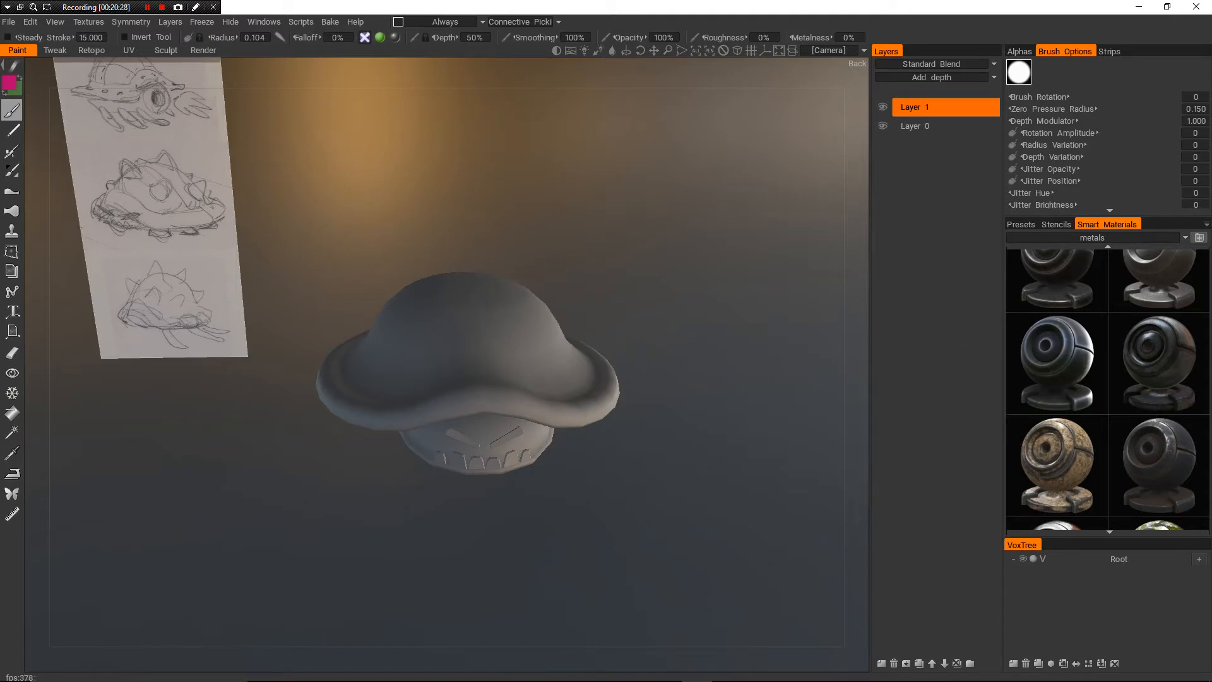
- Choose the dark worn metal smart material and calculate its ambient occlusion into a new layer with a light count of 24576
{"action": "left_click", "coordinate": [1159, 466]}
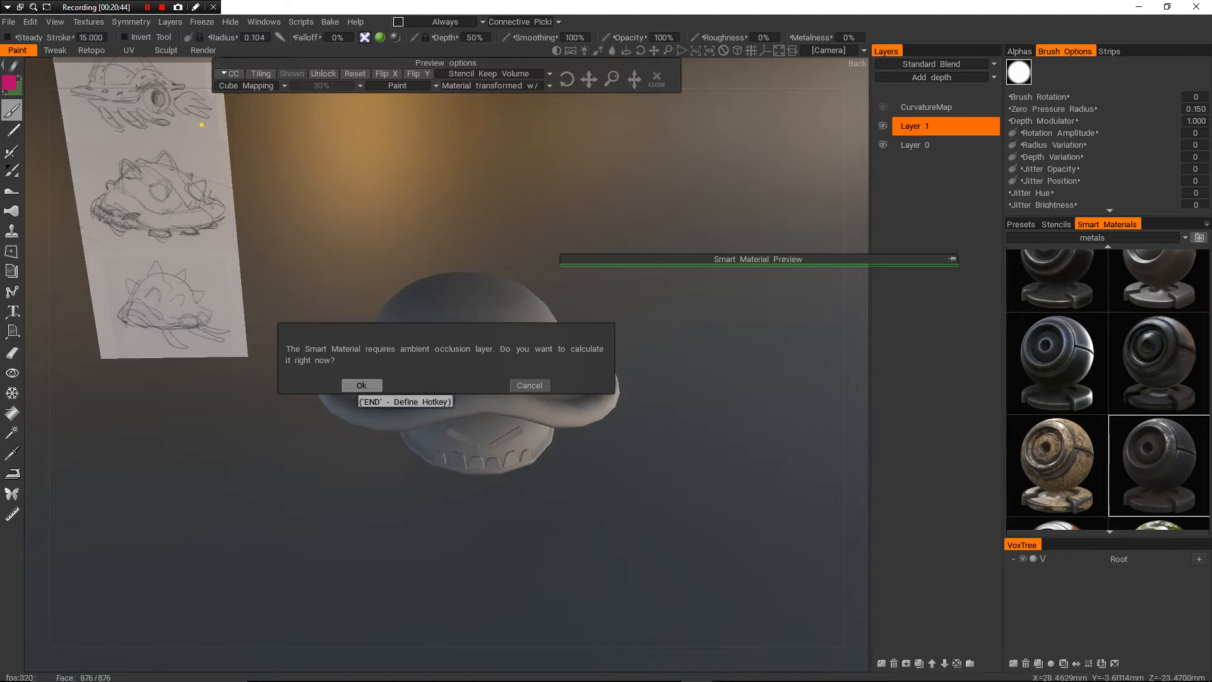
{"action": "left_click", "coordinate": [361, 386]}
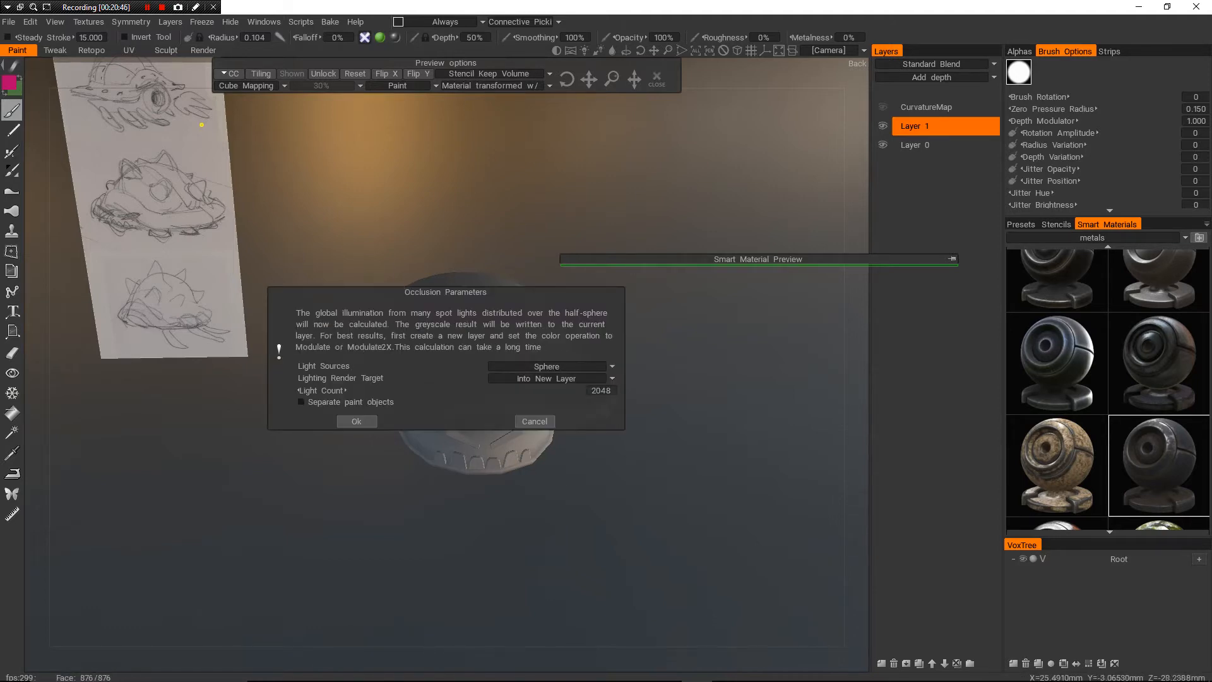
{"action": "left_click_drag", "start_coordinate": [324, 390], "coordinate": [348, 390]}
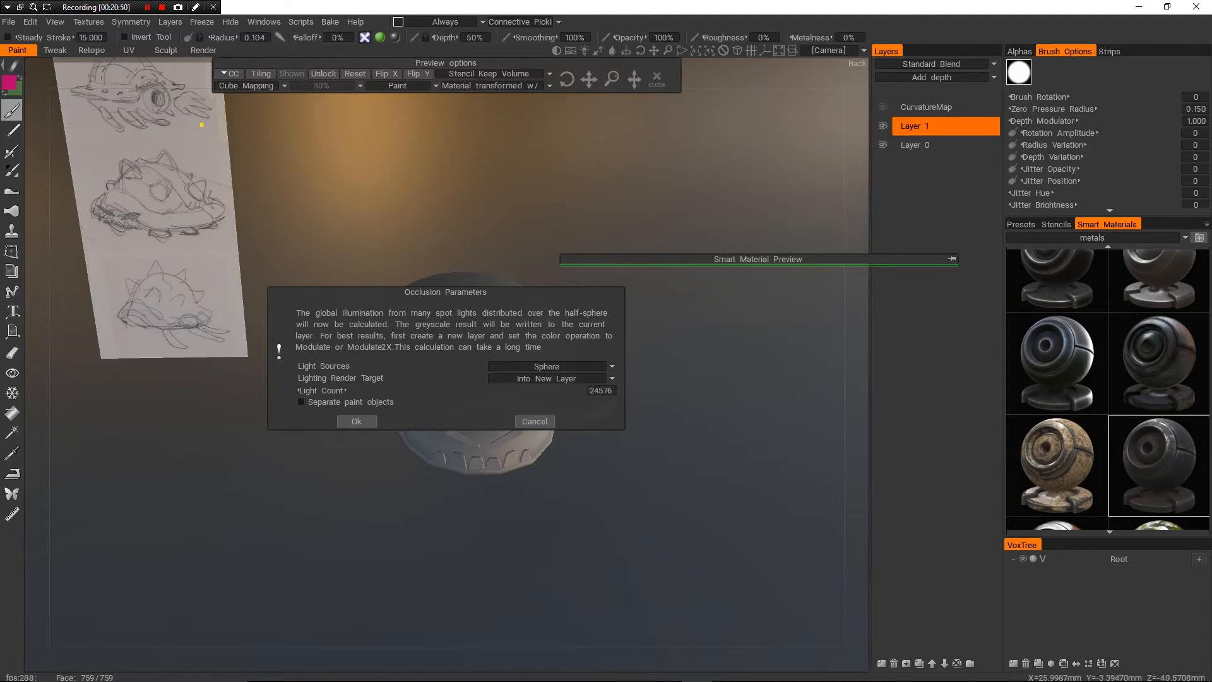
{"action": "left_click", "coordinate": [357, 421]}
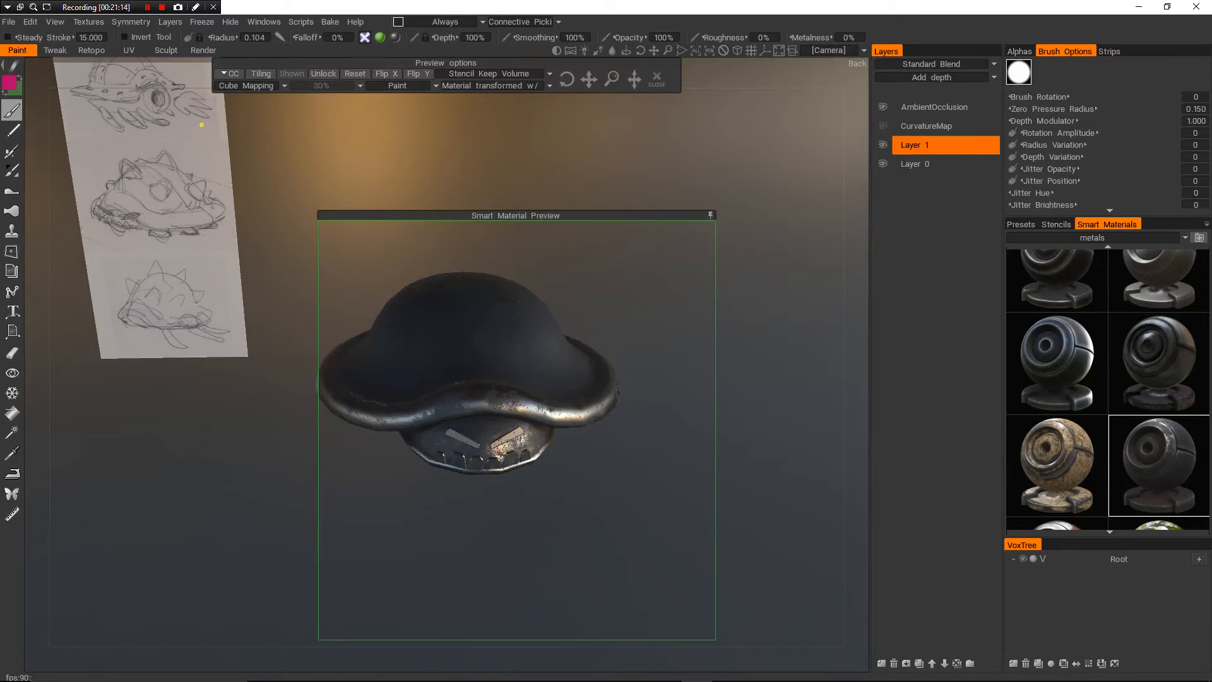
- Check the dark worn metal's preview around the bug and attach the material to Layer 1
{"action": "left_click_drag", "start_coordinate": [201, 124], "coordinate": [303, 117]}
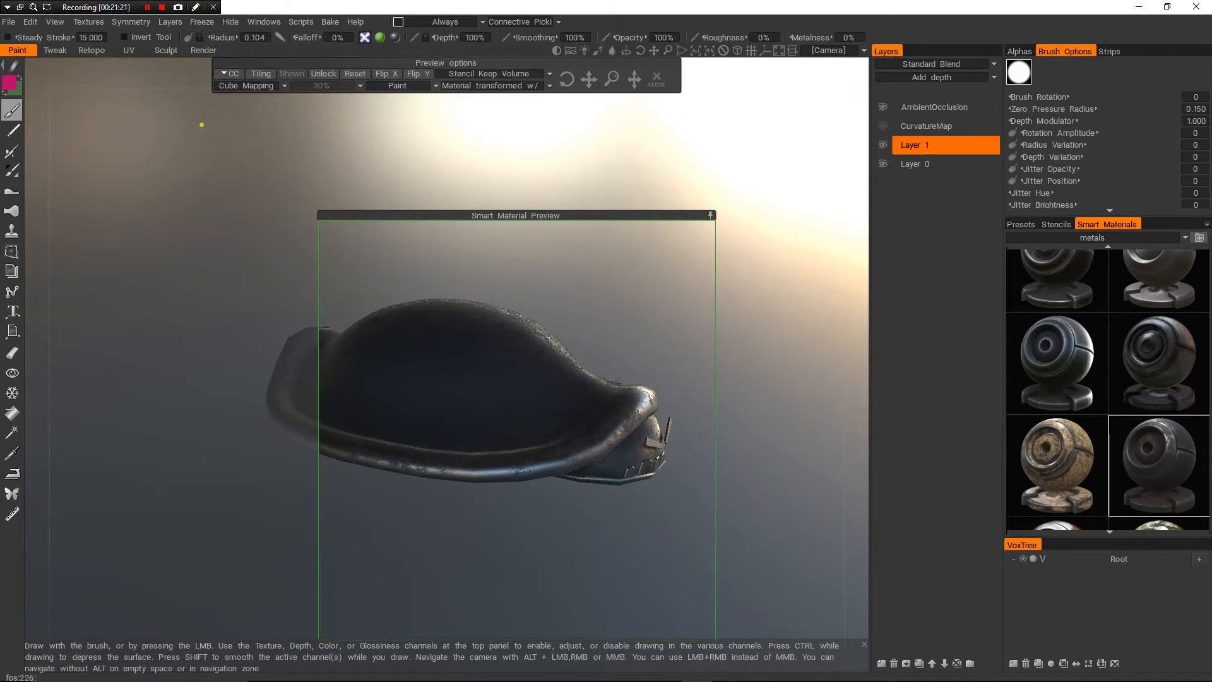
{"action": "left_click_drag", "start_coordinate": [201, 124], "coordinate": [89, 125]}
{"action": "left_click_drag", "start_coordinate": [201, 125], "coordinate": [193, 171]}
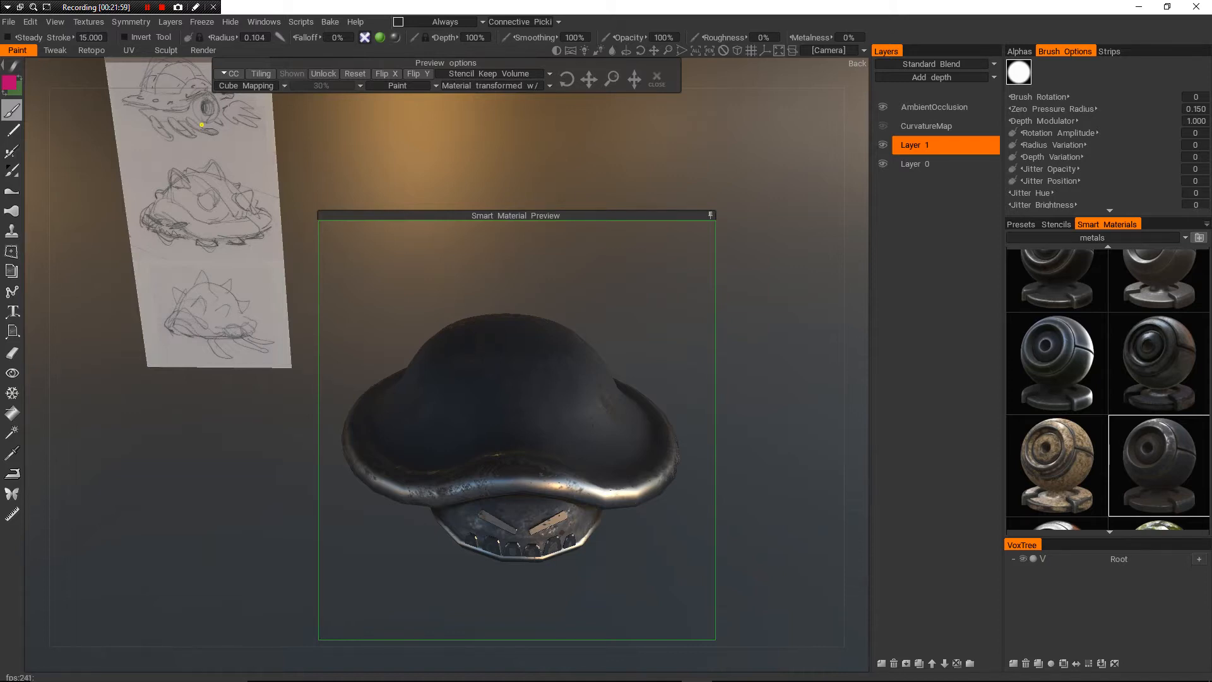
{"action": "scroll", "coordinate": [1108, 389], "scroll_direction": "down", "scroll_amount": 2}
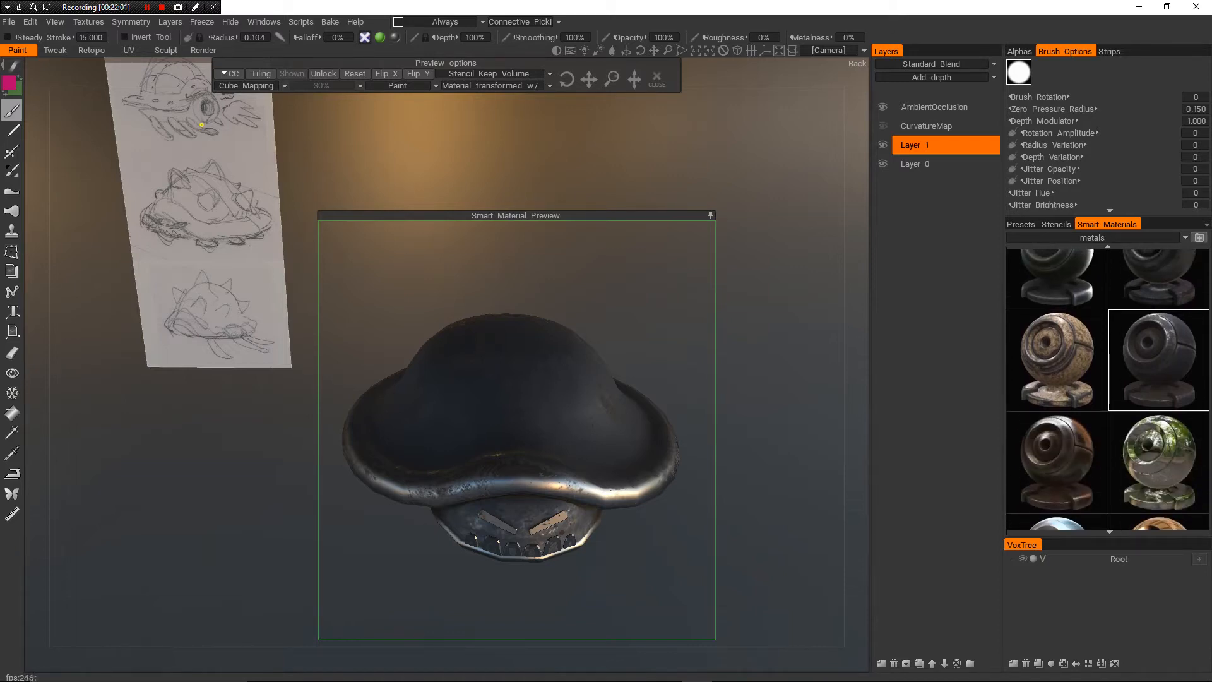
{"action": "right_click", "coordinate": [1151, 358]}
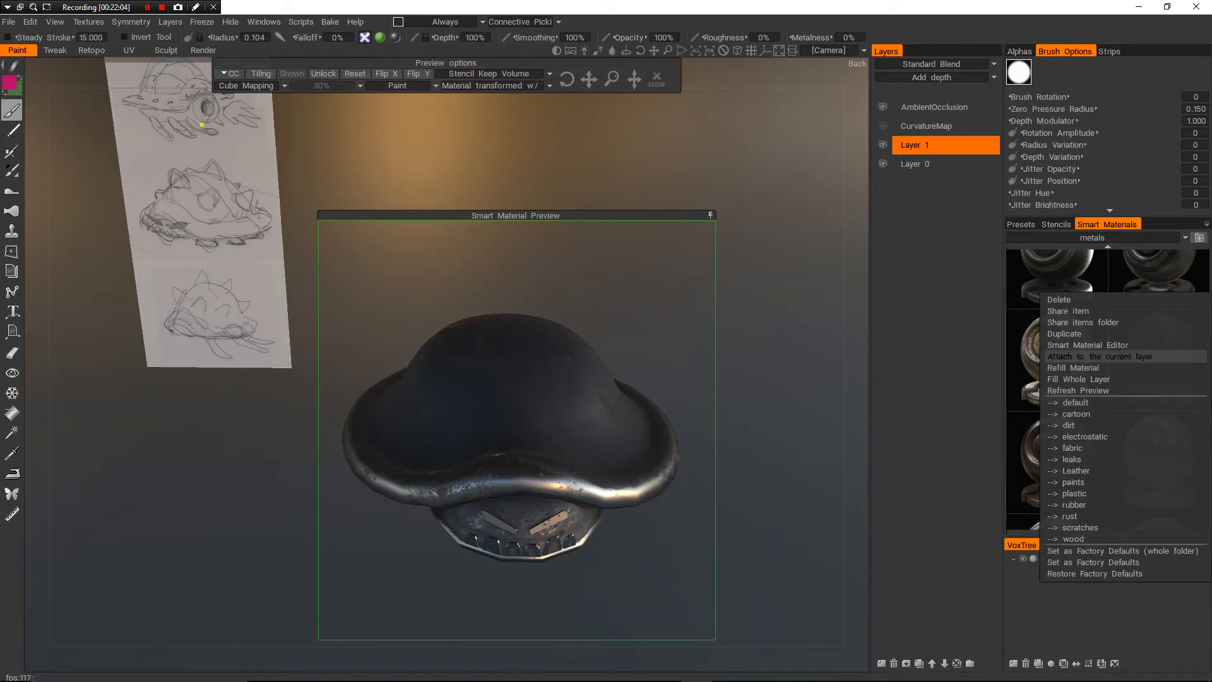
{"action": "left_click", "coordinate": [1100, 356]}
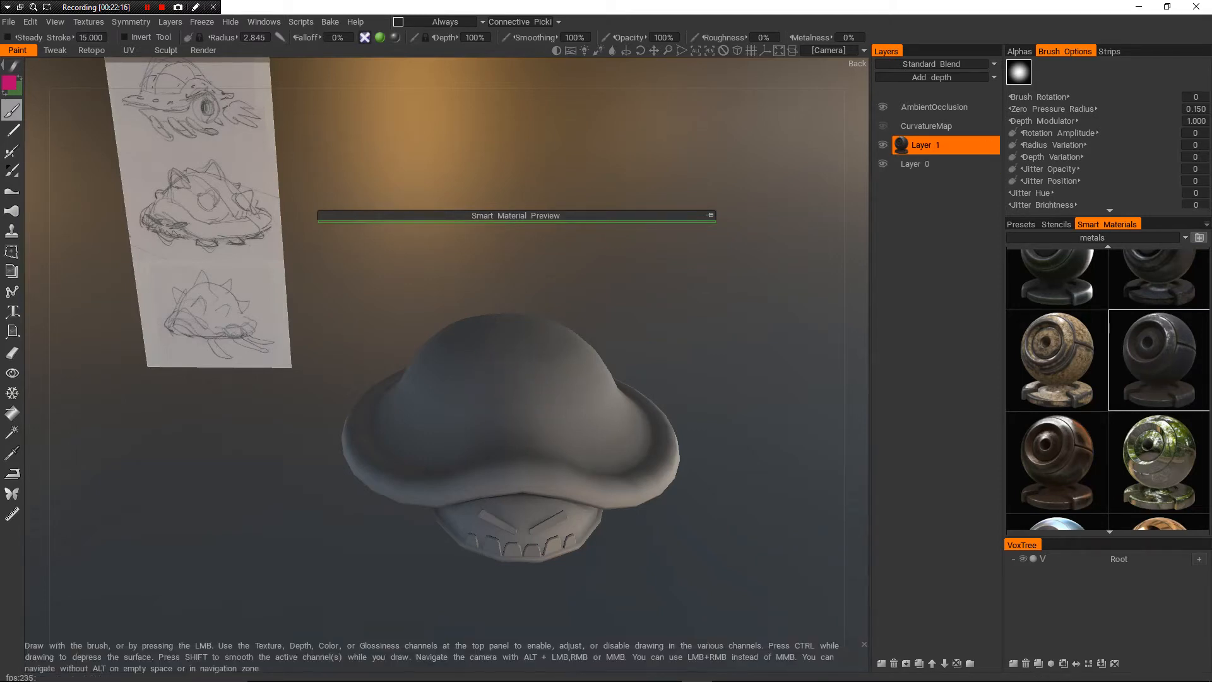
- Rename Layer 1 as baseMaterial
{"action": "double_click", "coordinate": [926, 145]}
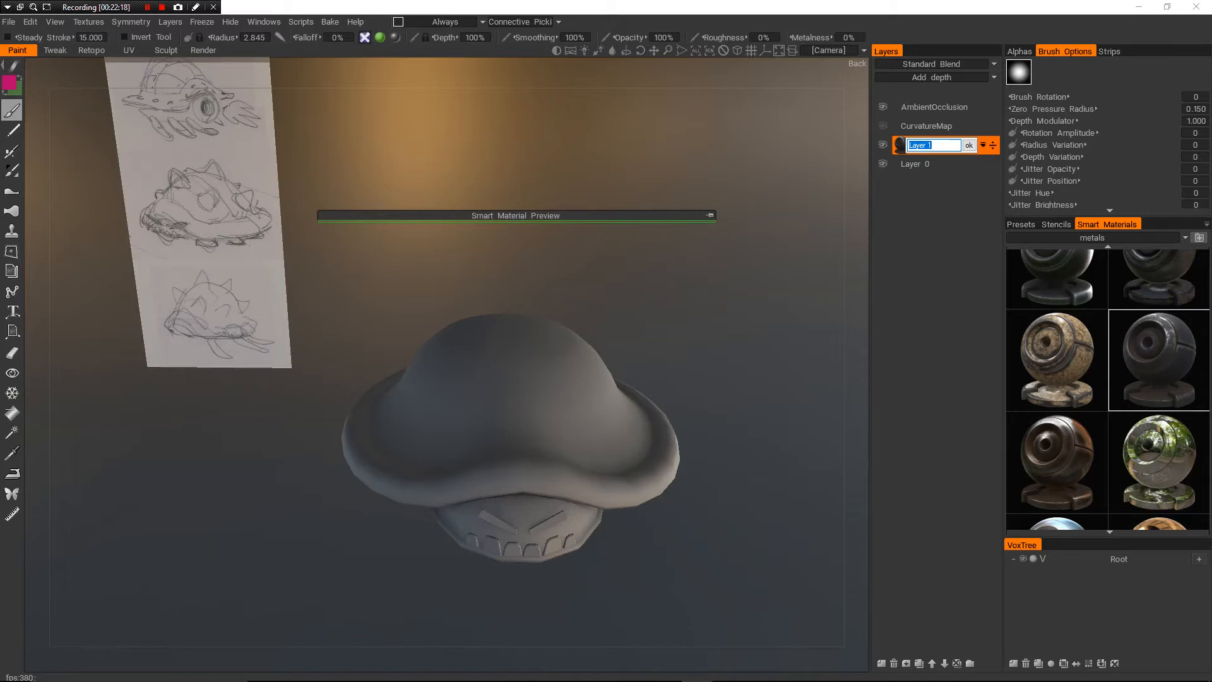
{"action": "type", "text": "baseMaterial"}
{"action": "key", "text": "Return"}
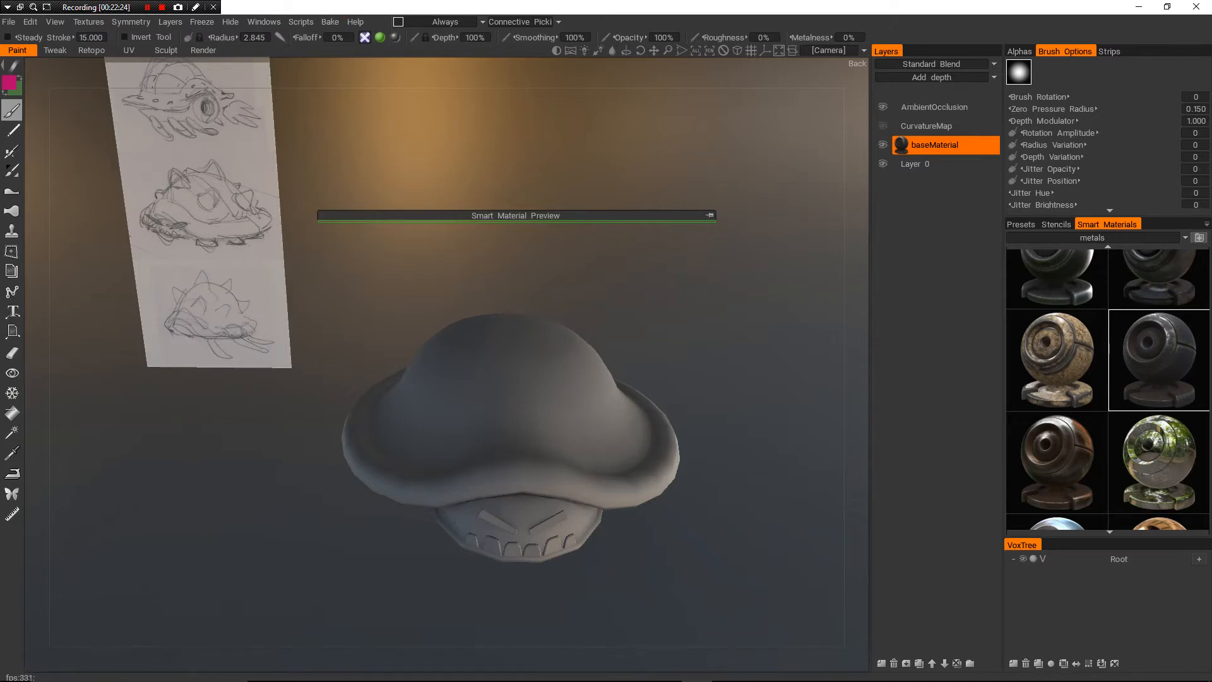
- Turn on the brush's depth channel so strokes paint depth as well as color
{"action": "left_click", "coordinate": [364, 37]}
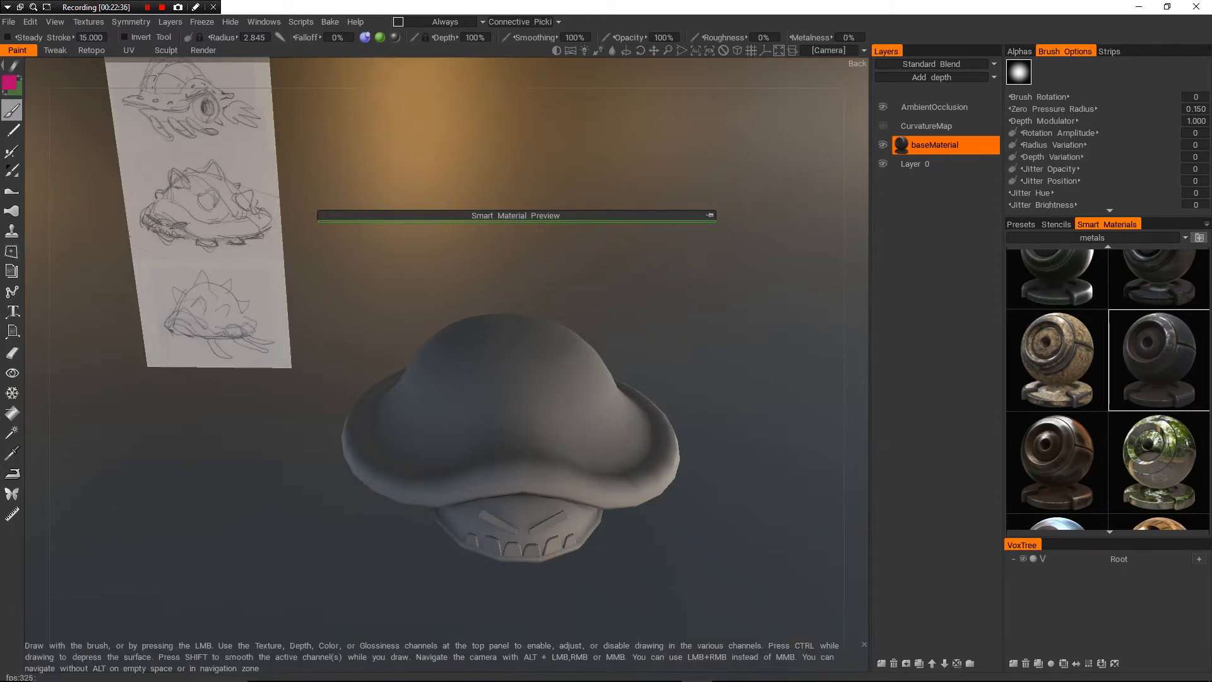
{"action": "mouse_move", "coordinate": [365, 38]}
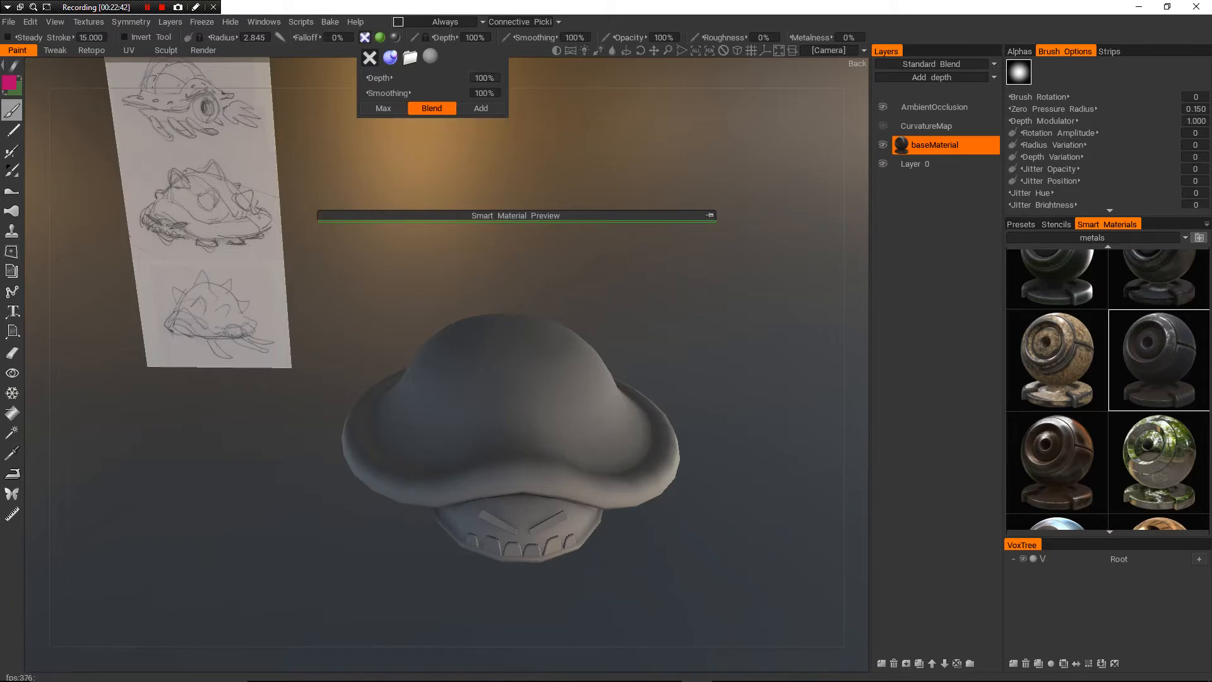
{"action": "left_click", "coordinate": [364, 37]}
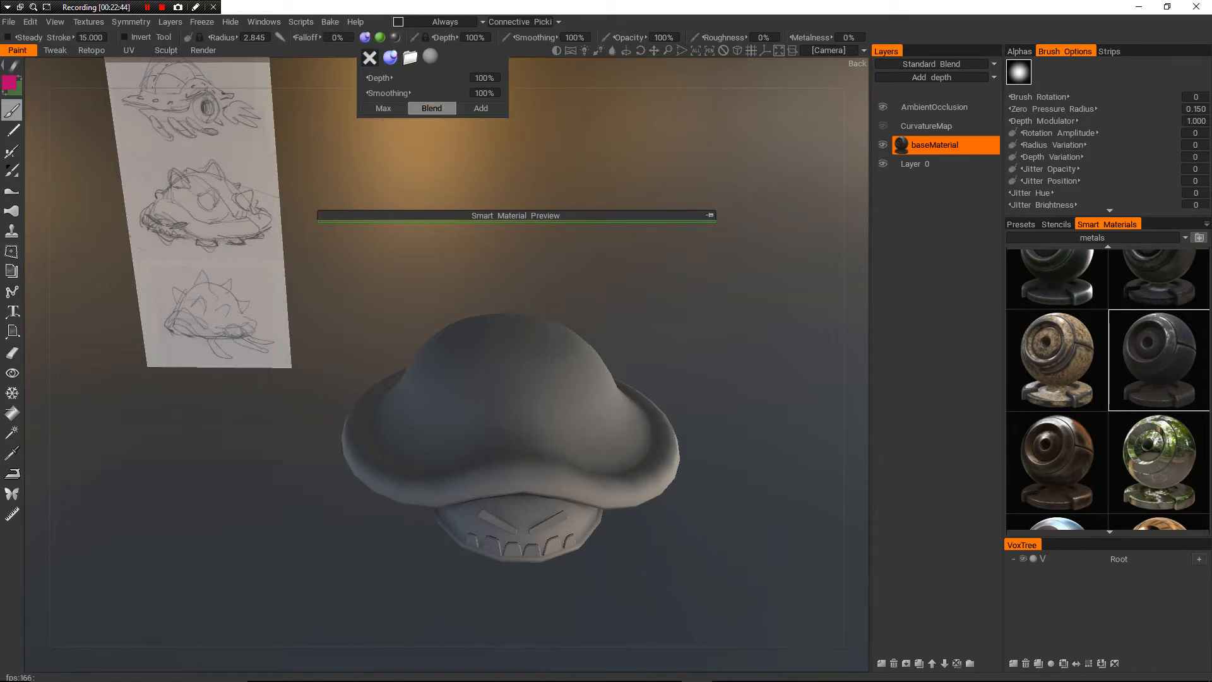
{"action": "left_click", "coordinate": [365, 37]}
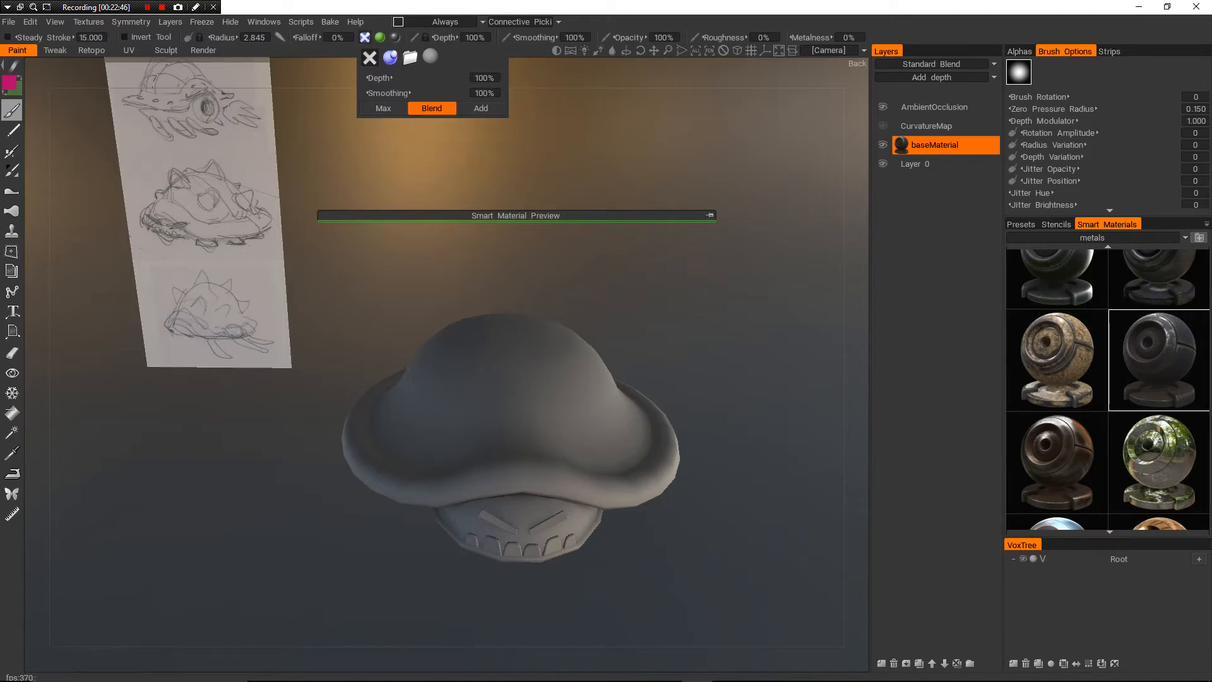
{"action": "left_click", "coordinate": [380, 37]}
{"action": "left_click", "coordinate": [364, 37]}
{"action": "left_click", "coordinate": [380, 38]}
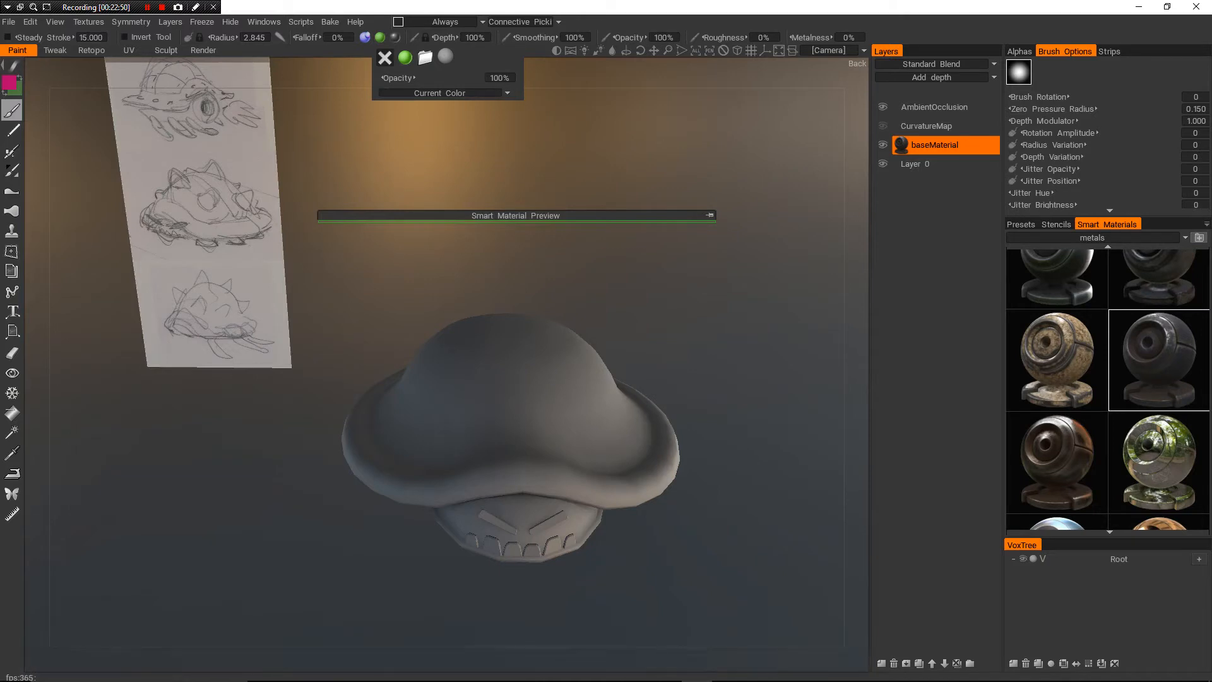
{"action": "mouse_move", "coordinate": [364, 38]}
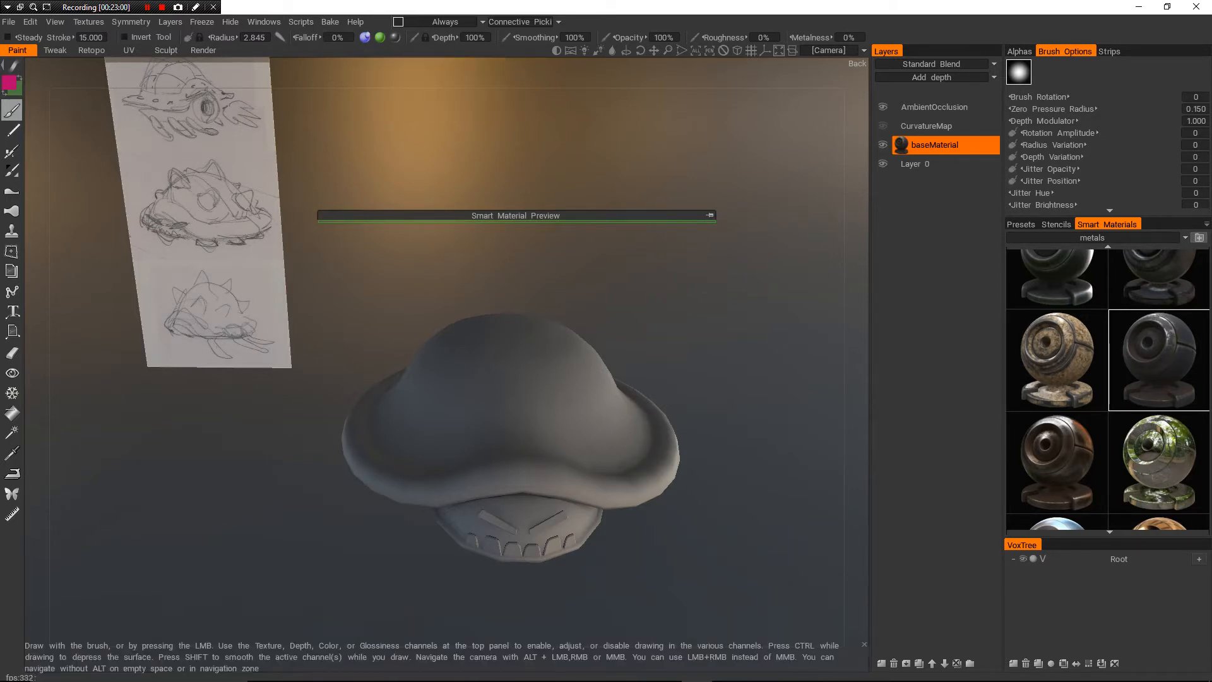
- Set the brush radius to about 6.75 and its depth to 12%, and check the material preview over the bug
{"action": "right_click_drag", "start_coordinate": [461, 386], "coordinate": [474, 382]}
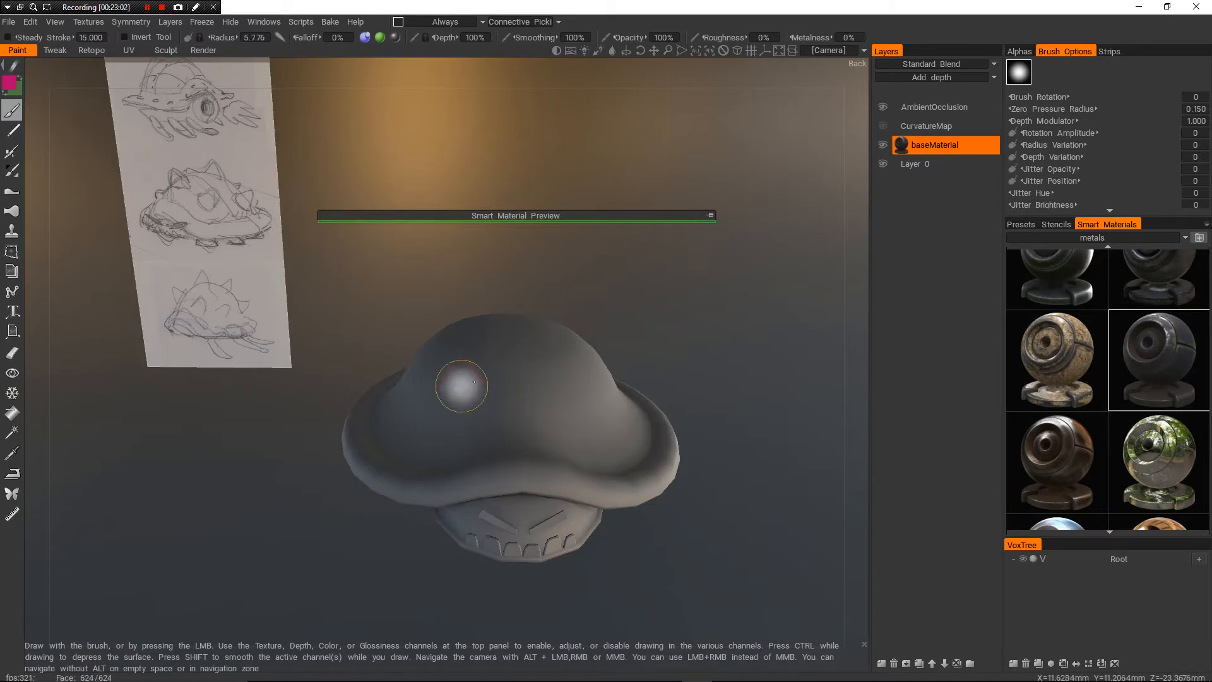
{"action": "left_click_drag", "start_coordinate": [474, 381], "coordinate": [527, 378], "text": "alt"}
{"action": "mouse_move", "coordinate": [527, 379]}
{"action": "right_mouse_down", "text": "alt"}
{"action": "mouse_move", "coordinate": [512, 378]}
{"action": "mouse_move", "coordinate": [507, 424]}
{"action": "right_mouse_up", "text": "alt"}
{"action": "left_click", "coordinate": [710, 216]}
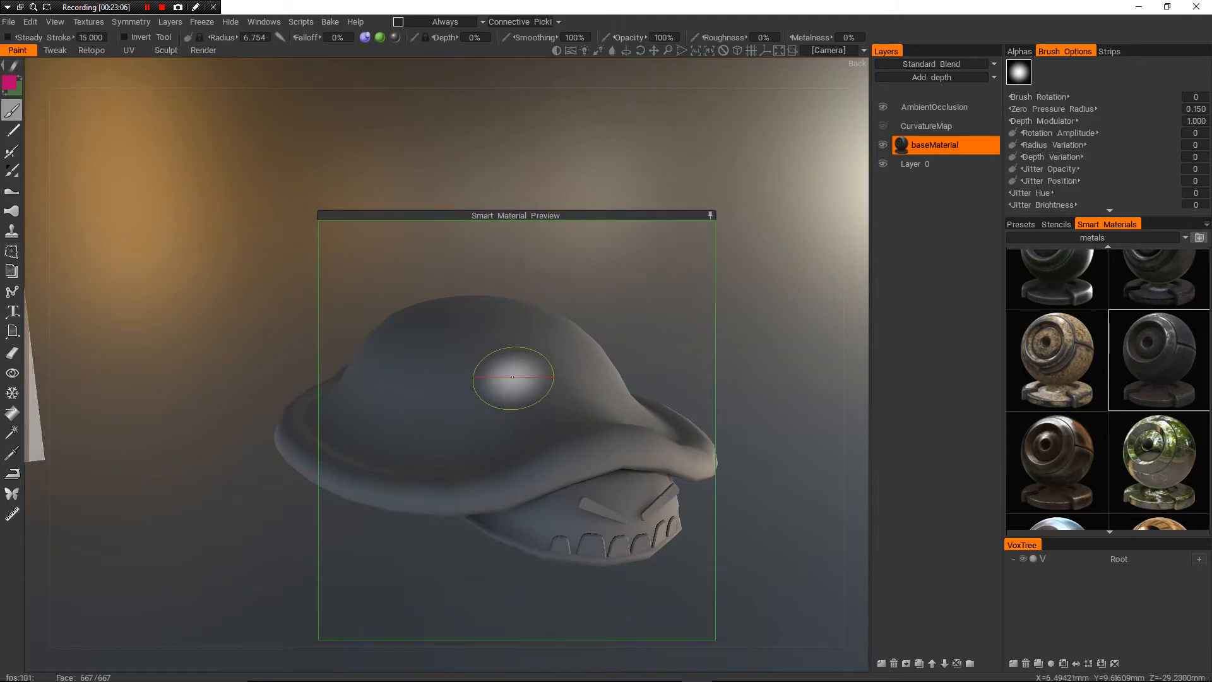
{"action": "right_click_drag", "start_coordinate": [507, 379], "coordinate": [505, 361]}
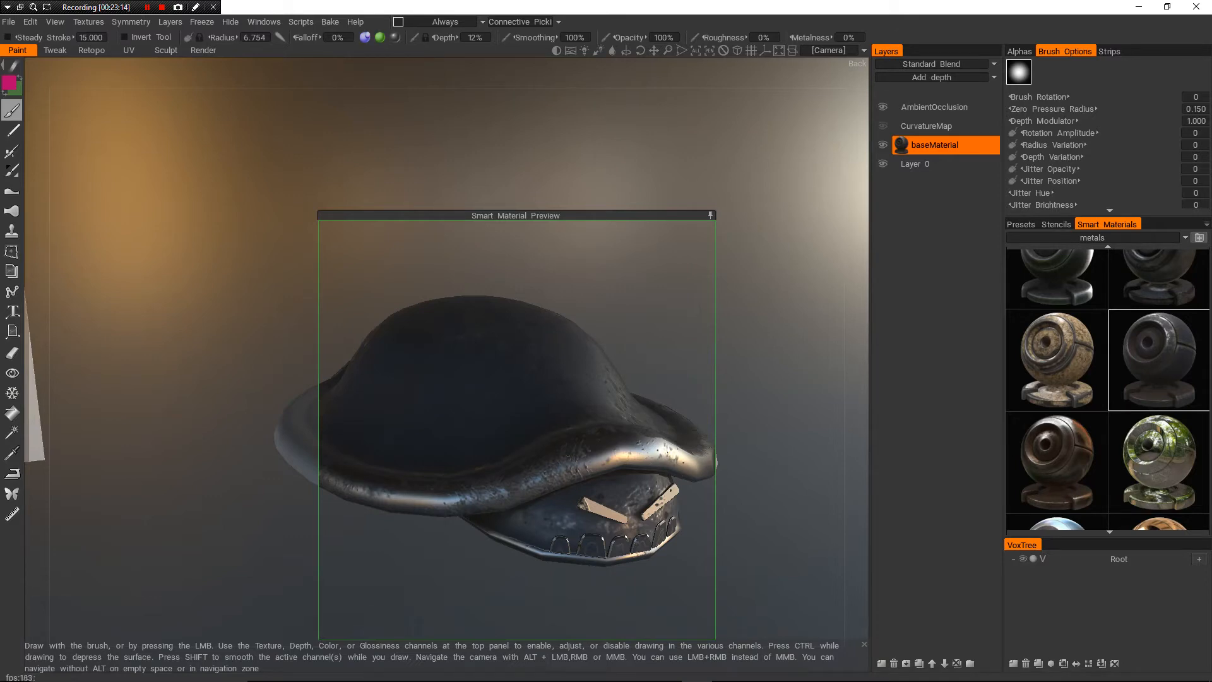
{"action": "left_click", "coordinate": [710, 215]}
- Fill the bug's shell with the attached dark metal material using the Fill tool
{"action": "mouse_move", "coordinate": [767, 297]}
{"action": "left_mouse_down"}
{"action": "mouse_move", "coordinate": [688, 315]}
{"action": "mouse_move", "coordinate": [675, 347]}
{"action": "left_mouse_up"}
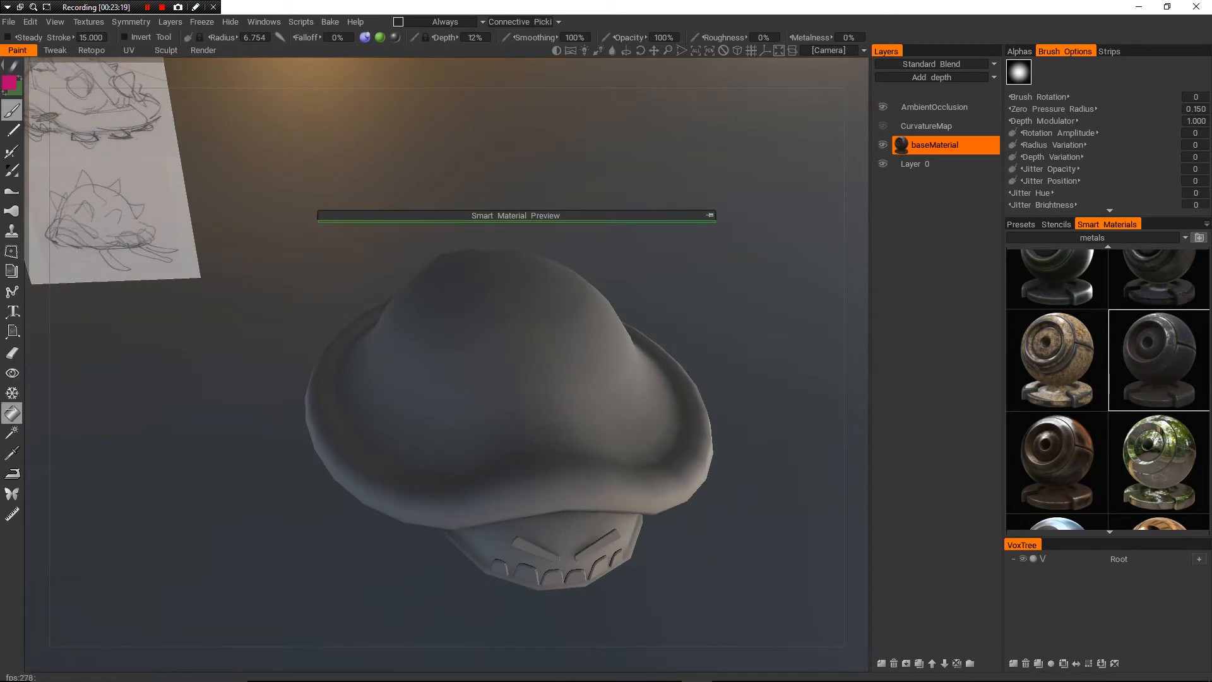
{"action": "left_click", "coordinate": [12, 413]}
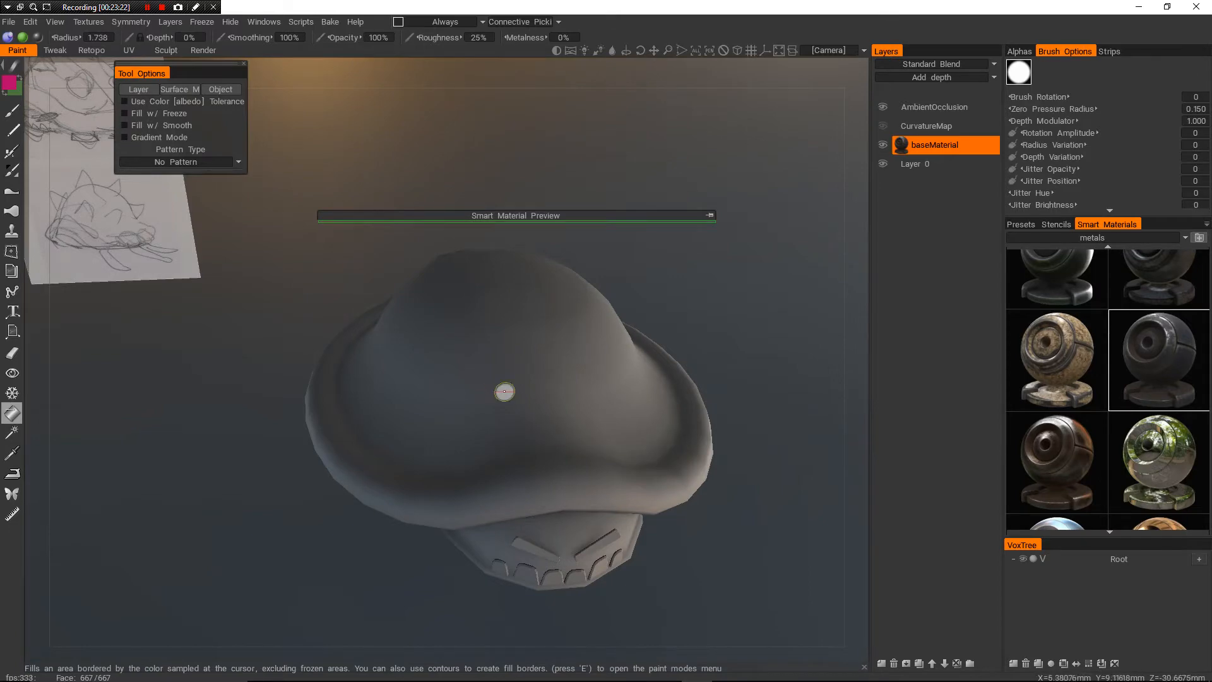
{"action": "left_click_drag", "start_coordinate": [472, 401], "coordinate": [502, 367], "text": "alt"}
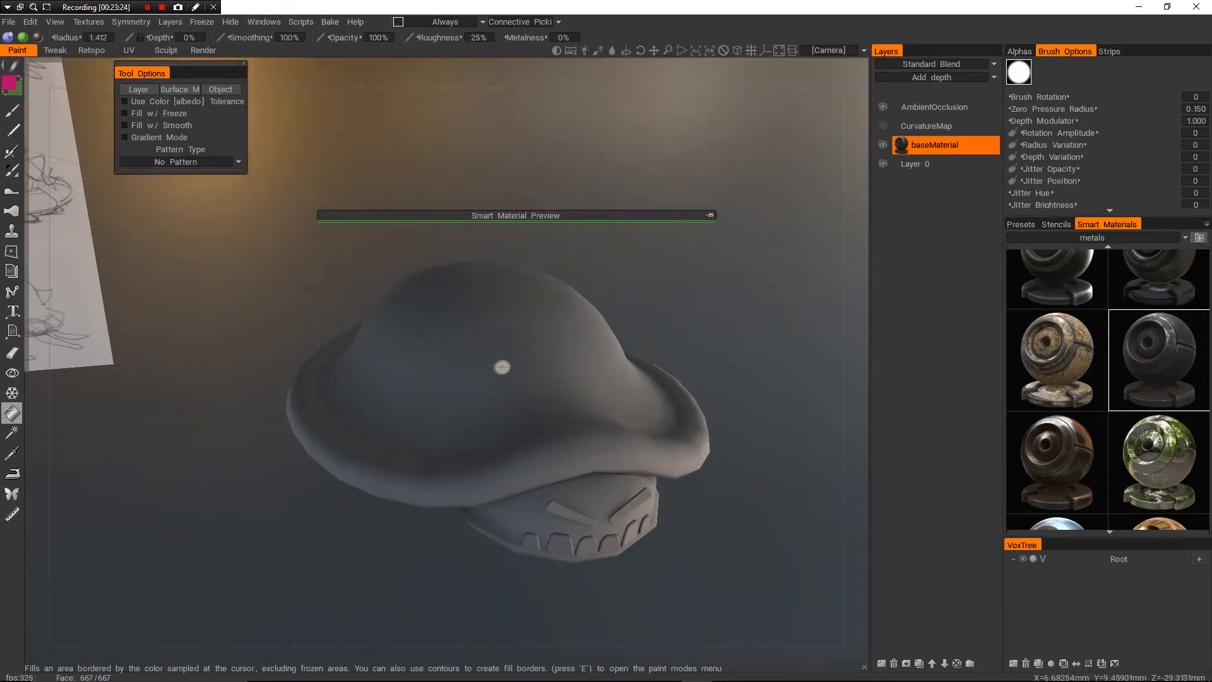
{"action": "left_click", "coordinate": [502, 366]}
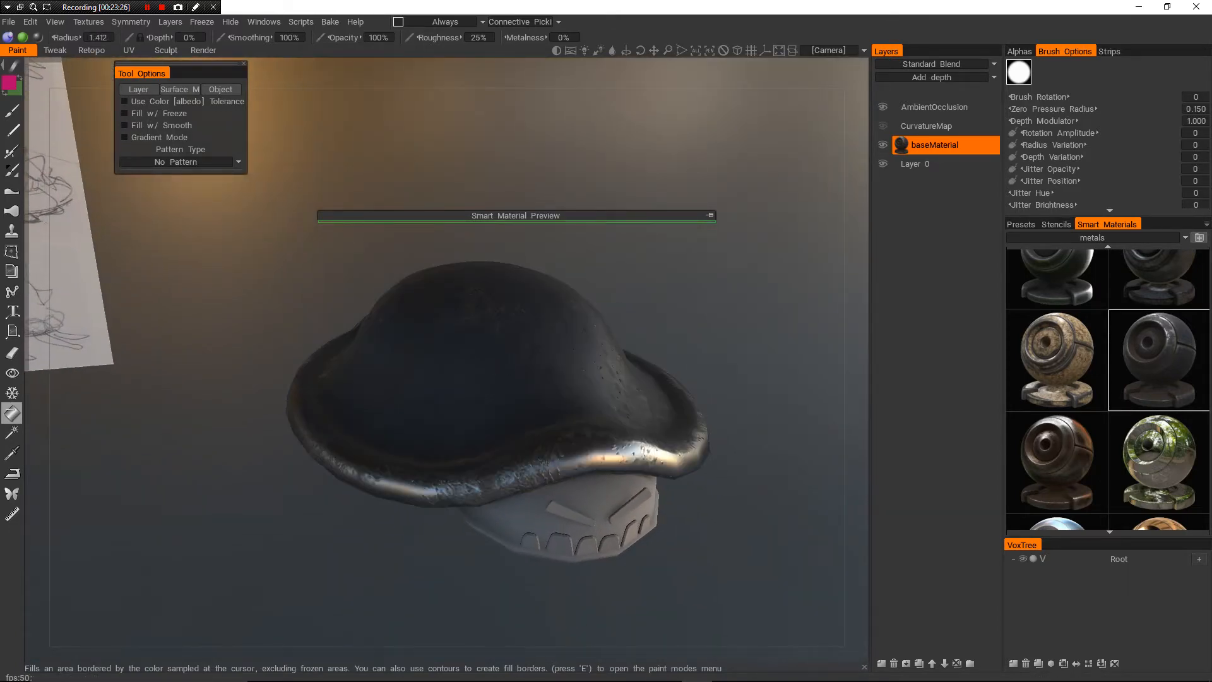
- Fill the bug's face below the shell rim with the same dark metal material
{"action": "left_click_drag", "start_coordinate": [502, 367], "coordinate": [404, 486], "text": "alt"}
{"action": "mouse_move", "coordinate": [218, 382]}
{"action": "left_mouse_down", "text": "alt"}
{"action": "mouse_move", "coordinate": [252, 278]}
{"action": "mouse_move", "coordinate": [151, 293]}
{"action": "left_mouse_up", "text": "alt"}
{"action": "middle_click_drag", "start_coordinate": [442, 385], "coordinate": [486, 344], "text": "alt"}
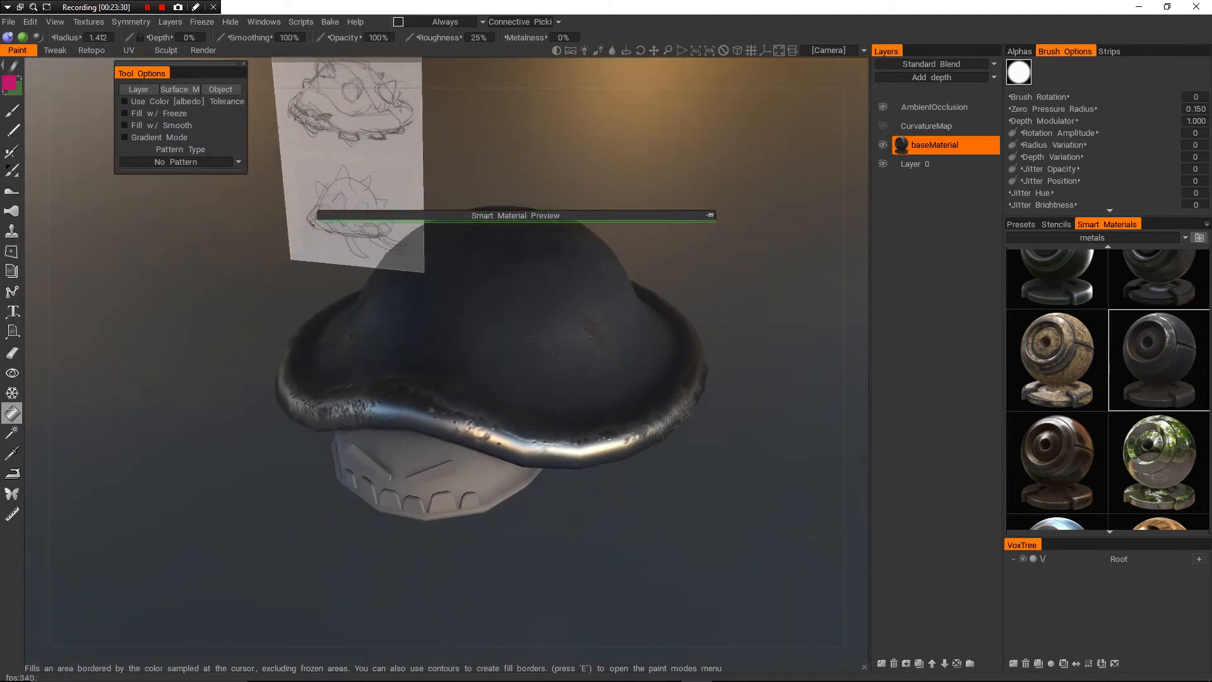
{"action": "right_click_drag", "start_coordinate": [486, 344], "coordinate": [499, 404], "text": "alt"}
{"action": "left_click_drag", "start_coordinate": [499, 404], "coordinate": [600, 331], "text": "alt"}
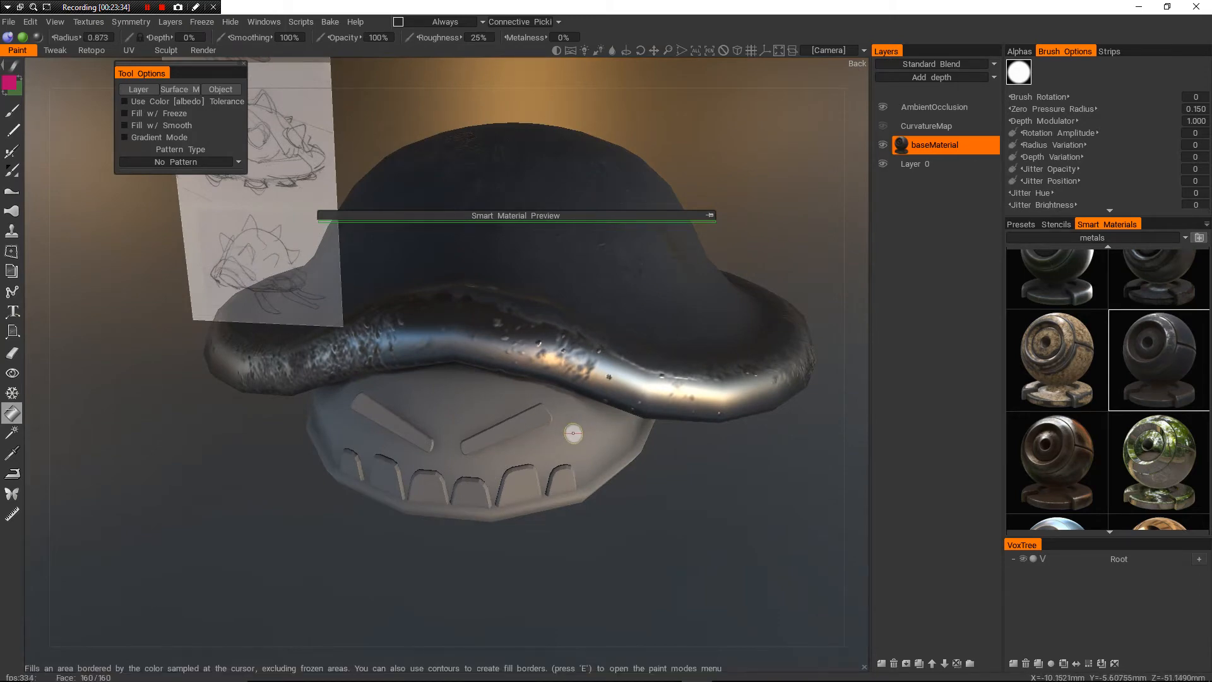
{"action": "left_click", "coordinate": [573, 433]}
- Inspect the filled metal around the bug and rename the baseMaterial layer as bodyBaseMaterial
{"action": "left_click_drag", "start_coordinate": [527, 459], "coordinate": [713, 467], "text": "alt"}
{"action": "right_click_drag", "start_coordinate": [714, 467], "coordinate": [682, 404], "text": "alt"}
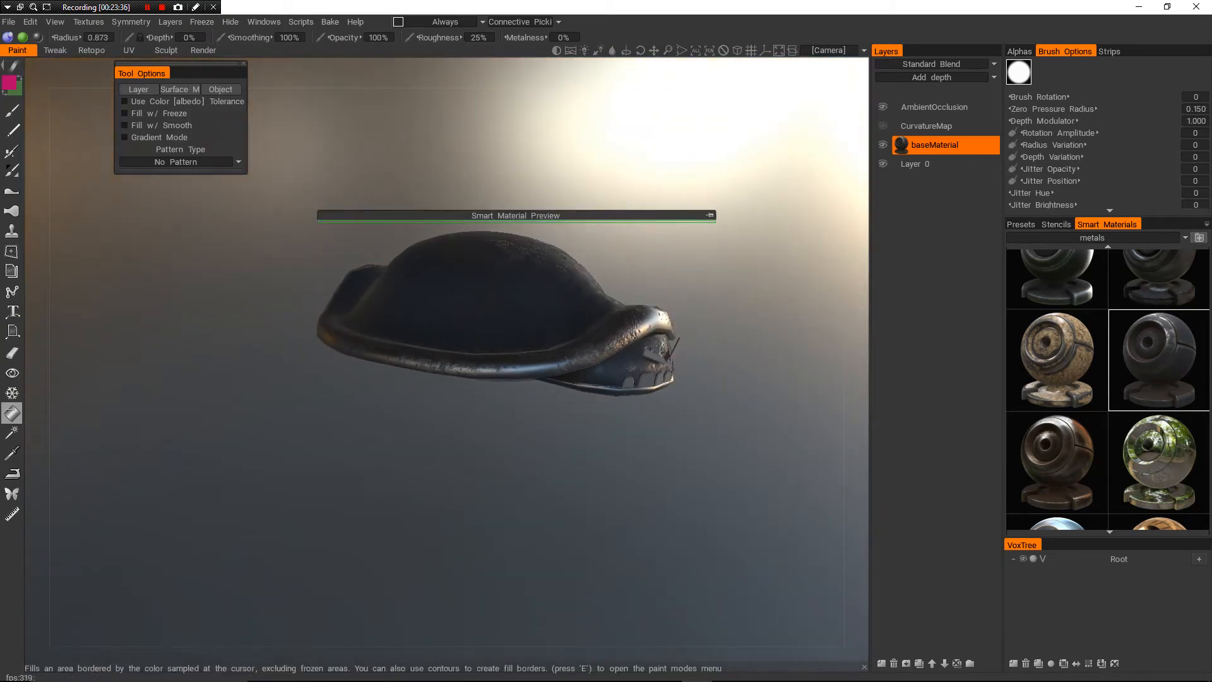
{"action": "left_click_drag", "start_coordinate": [479, 416], "coordinate": [688, 436], "text": "alt"}
{"action": "left_click_drag", "start_coordinate": [631, 391], "coordinate": [410, 385], "text": "alt"}
{"action": "right_click_drag", "start_coordinate": [410, 385], "coordinate": [518, 347], "text": "alt"}
{"action": "left_click_drag", "start_coordinate": [517, 347], "coordinate": [399, 355], "text": "alt"}
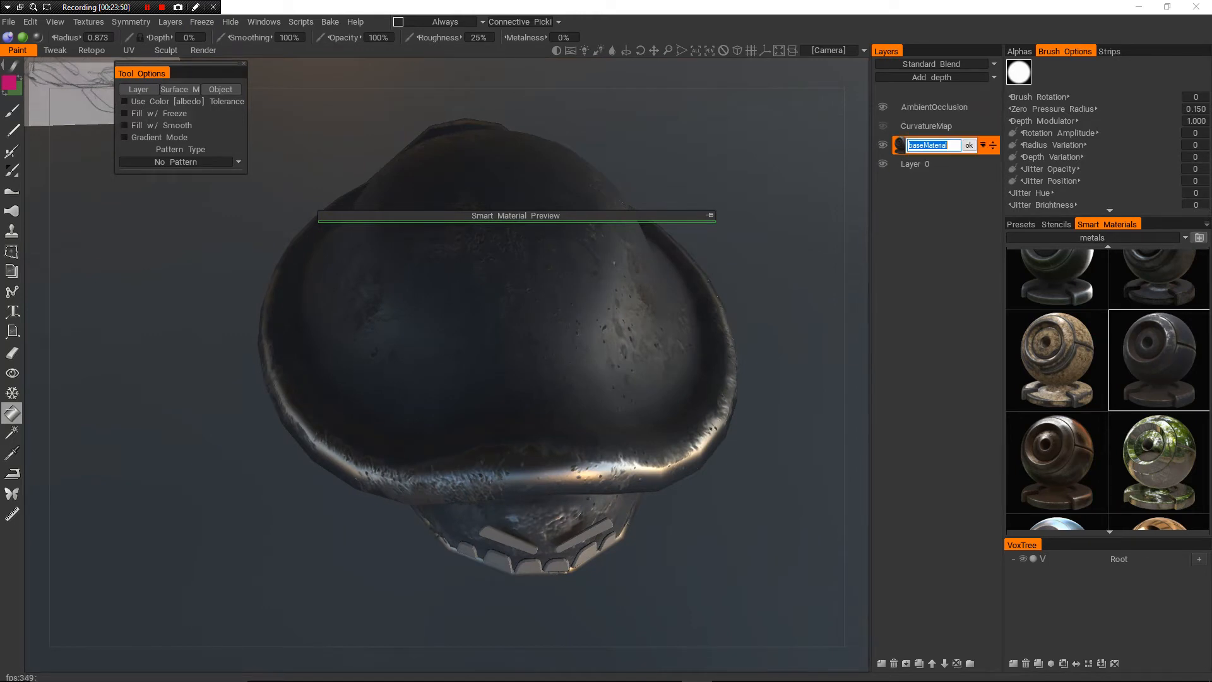
{"action": "left_click", "coordinate": [913, 145]}
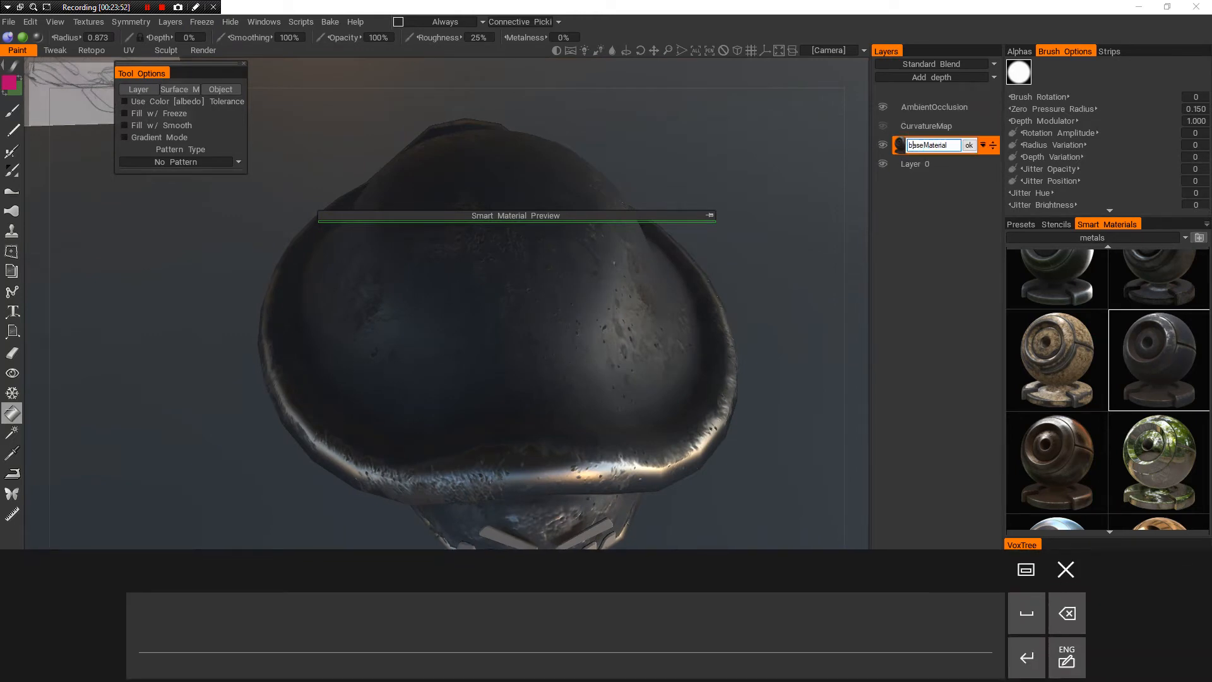
{"action": "key", "text": "BackSpace"}
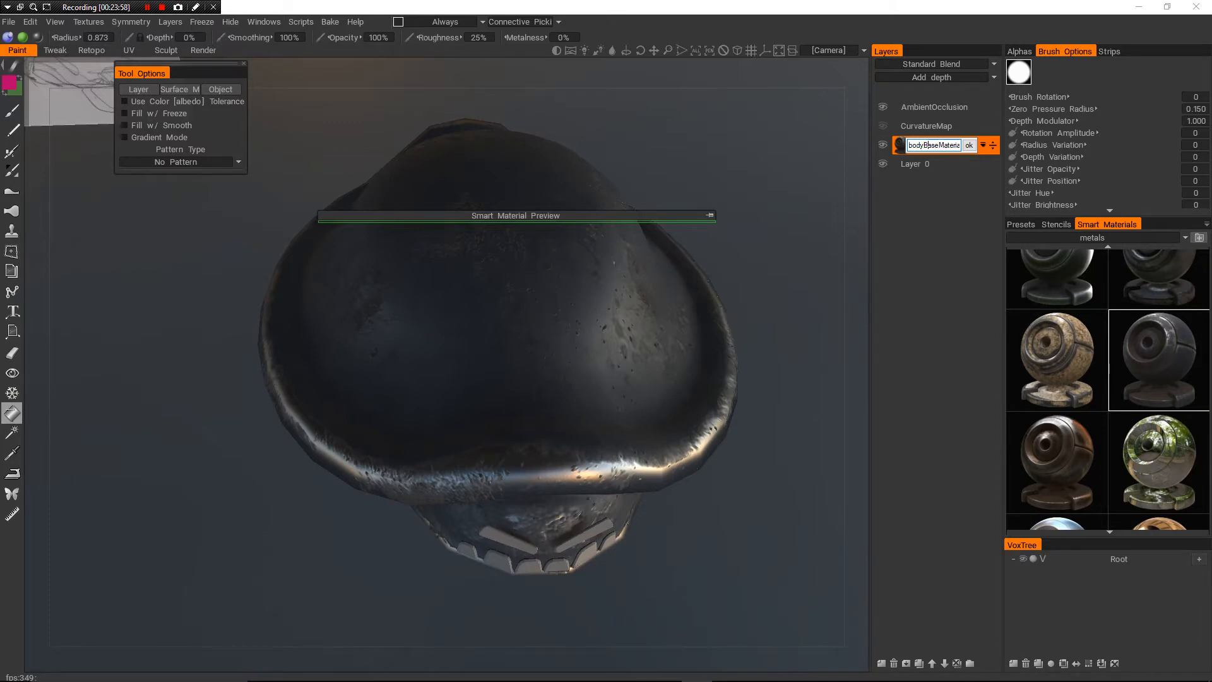
{"action": "key", "text": "Return"}
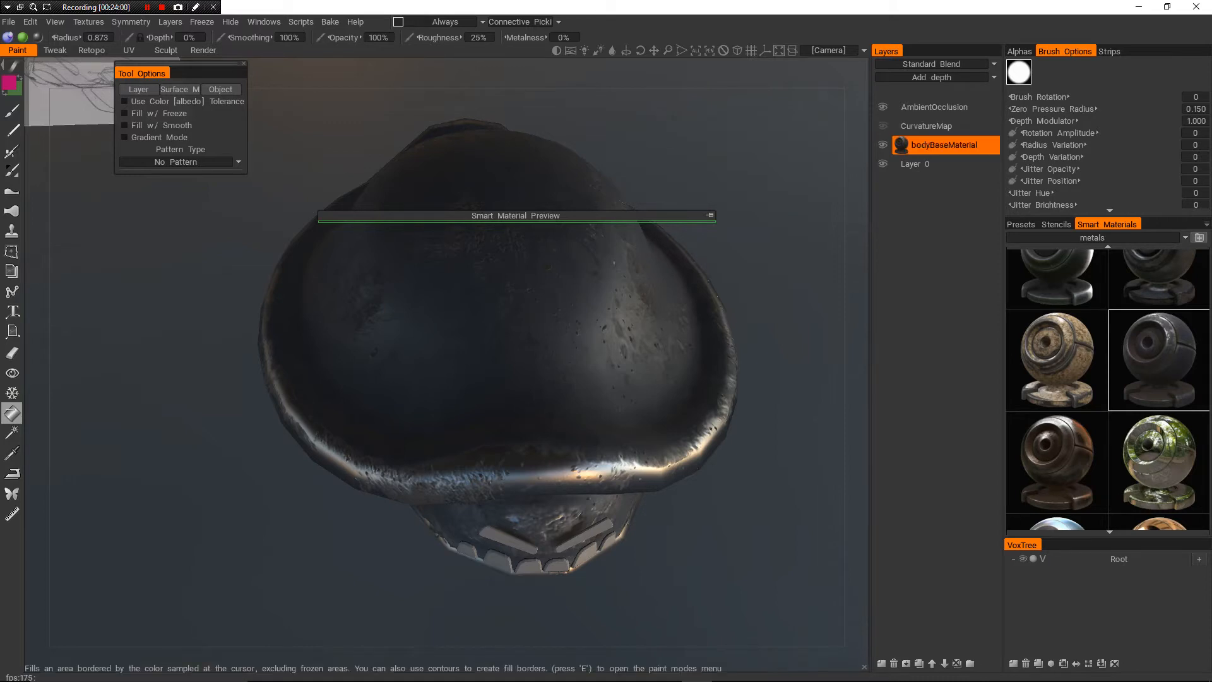
- Add a new layer above bodyBaseMaterial
{"action": "left_click_drag", "start_coordinate": [554, 337], "coordinate": [567, 218], "text": "alt"}
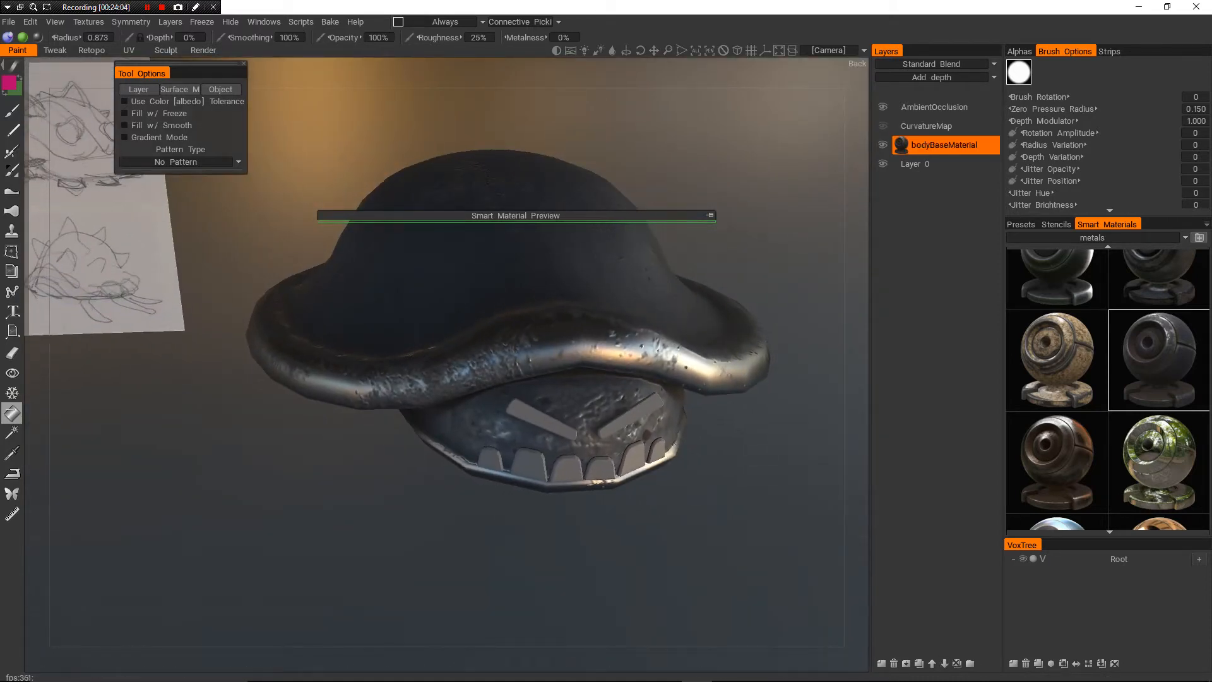
{"action": "left_click", "coordinate": [881, 663]}
{"action": "left_click_drag", "start_coordinate": [555, 379], "coordinate": [597, 293], "text": "alt"}
- Look back through the metals smart materials and display the sculpting tool presets
{"action": "scroll", "coordinate": [1107, 392], "scroll_direction": "down", "scroll_amount": 2}
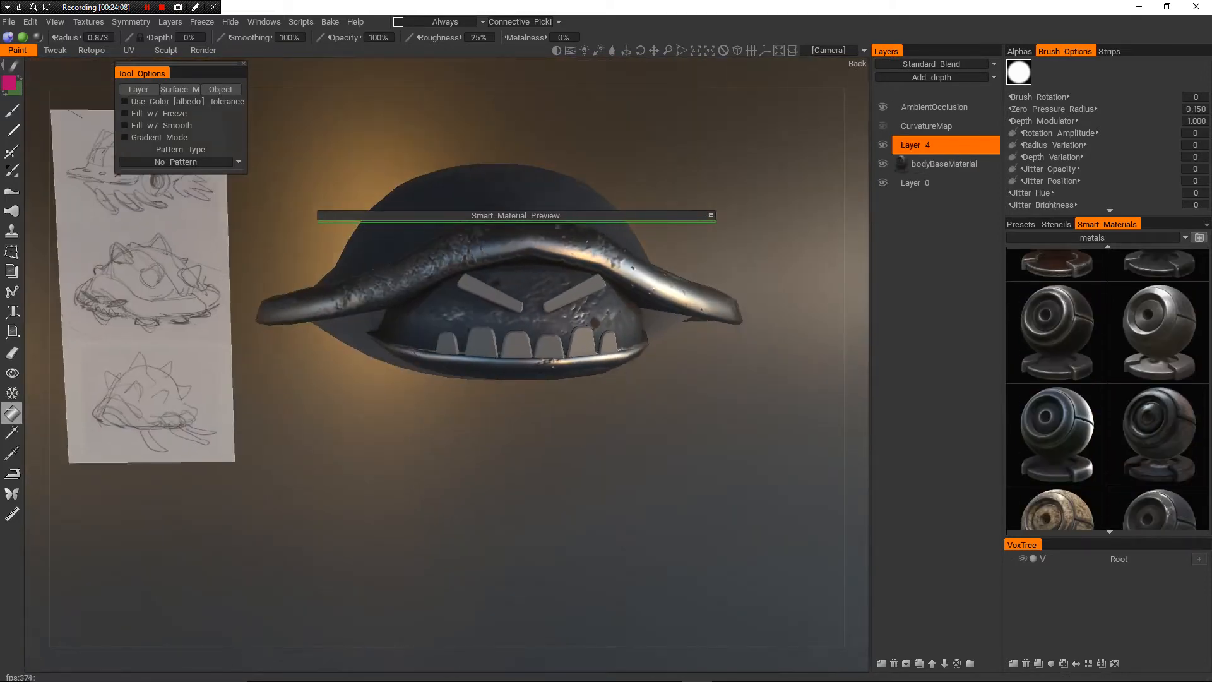
{"action": "scroll", "coordinate": [1108, 391], "scroll_direction": "up", "scroll_amount": 5}
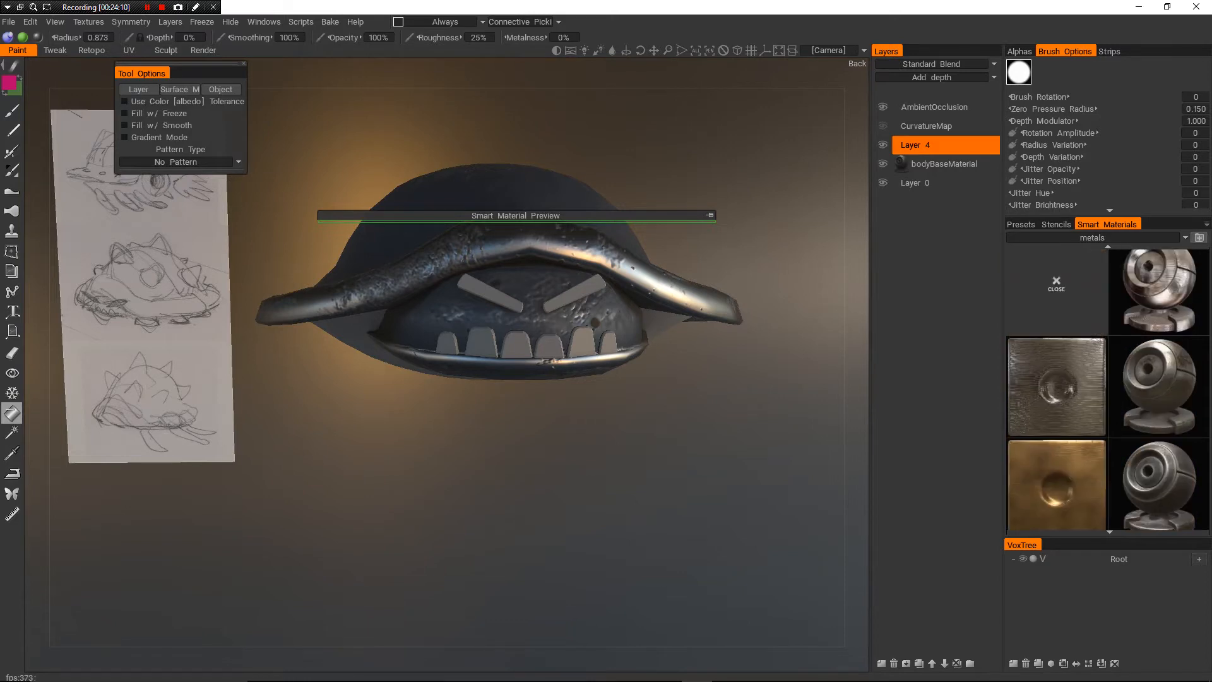
{"action": "left_click", "coordinate": [1021, 225]}
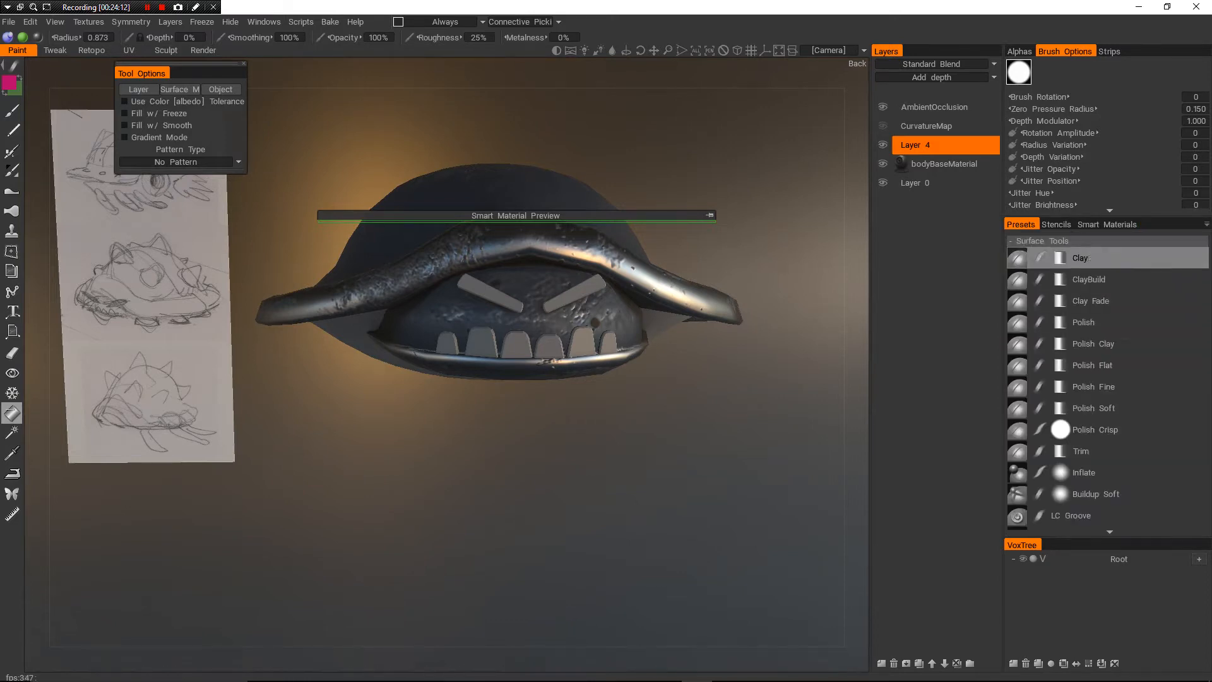
- Switch the smart materials to the default category and select the blue, orange and green multicolored material
{"action": "left_click", "coordinate": [1107, 225]}
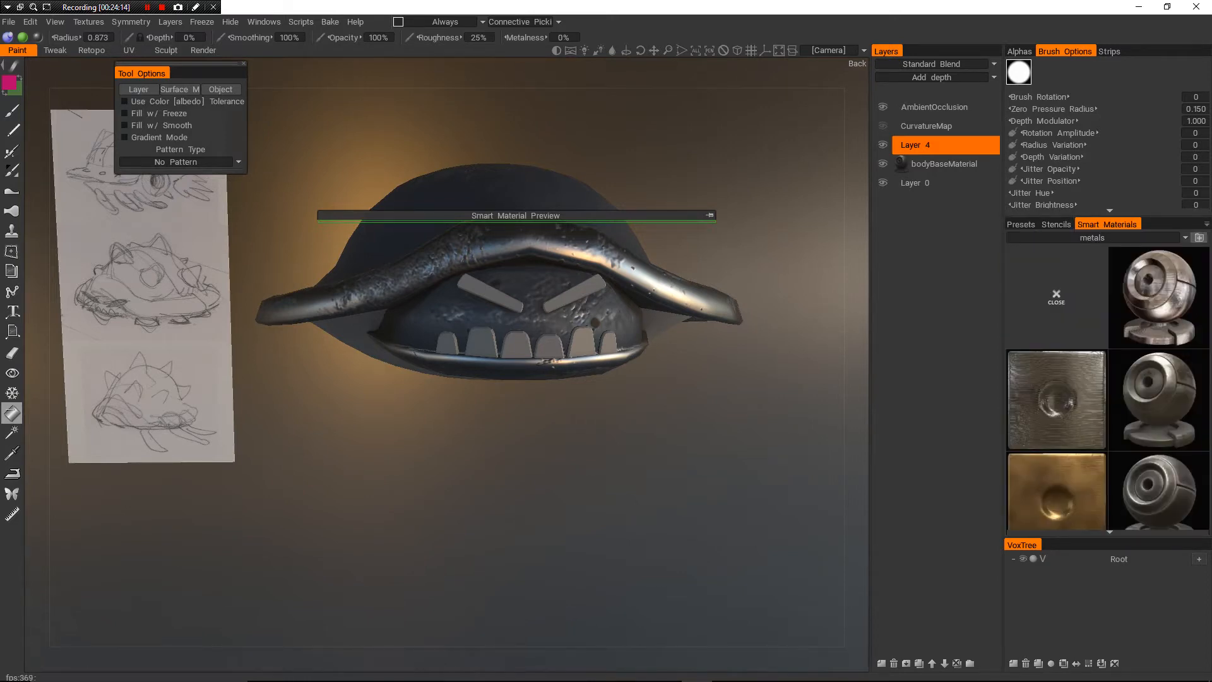
{"action": "left_click", "coordinate": [1081, 238]}
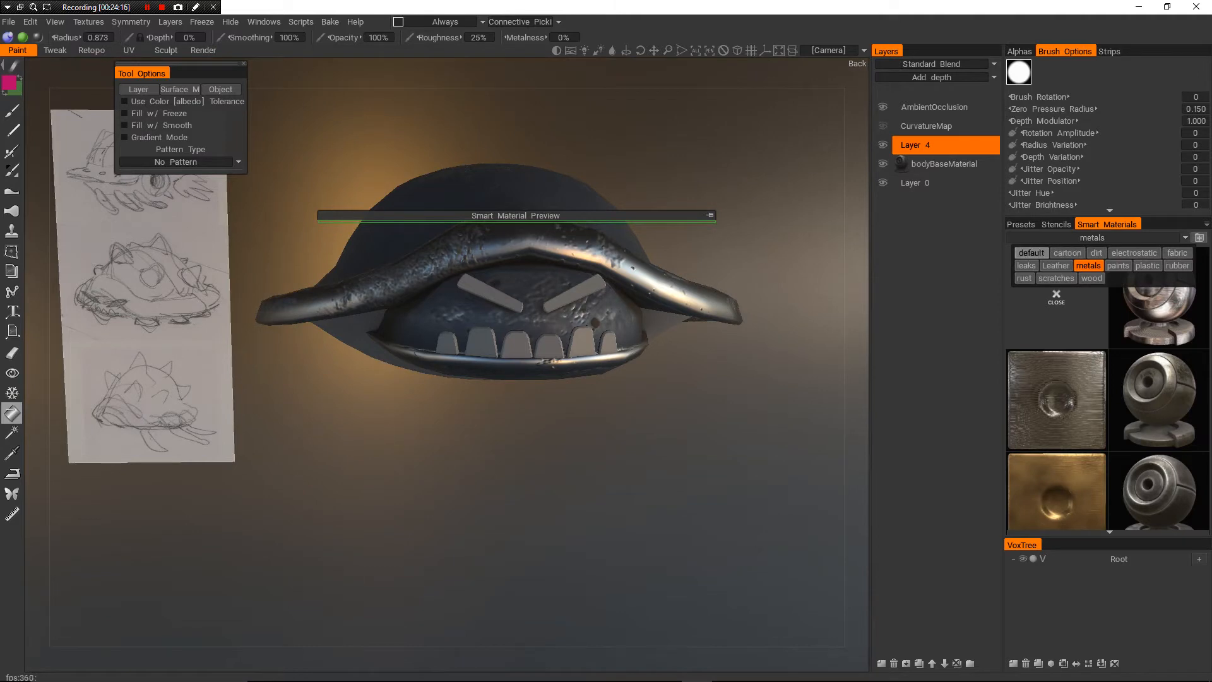
{"action": "left_click", "coordinate": [1031, 253]}
{"action": "scroll", "coordinate": [1107, 389], "scroll_direction": "up", "scroll_amount": 10}
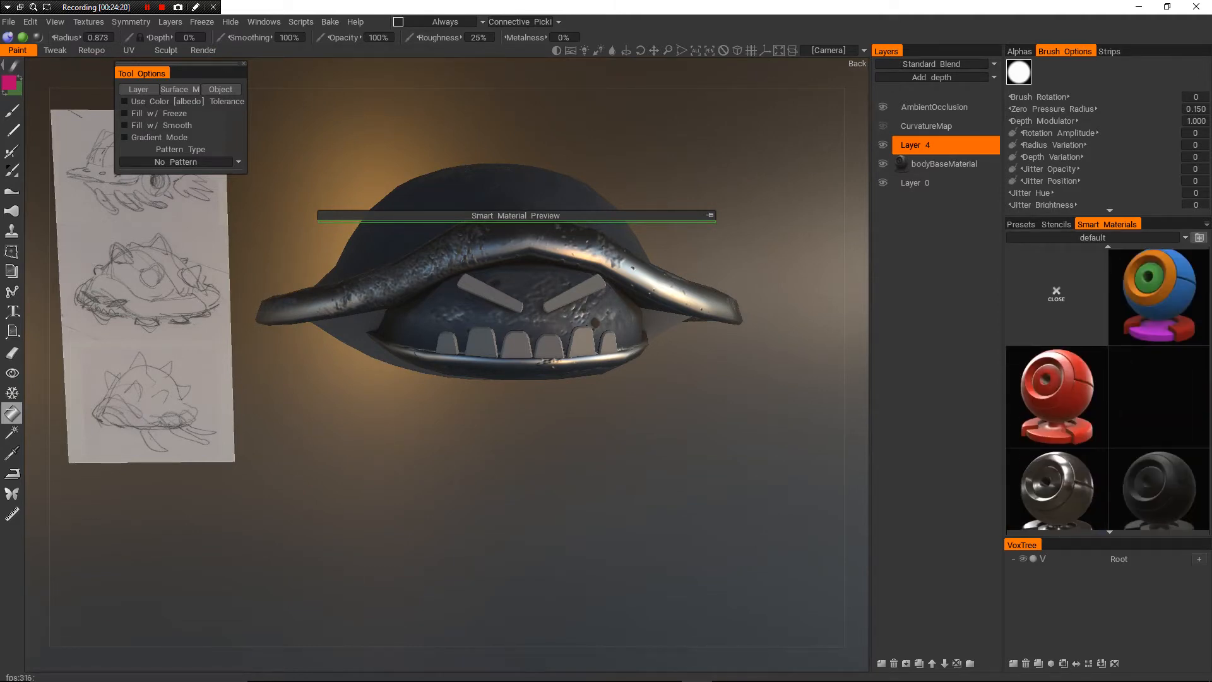
{"action": "left_click", "coordinate": [1159, 296]}
- Frame the bug's face and expand the Smart Material Preview over its teeth and eyes
{"action": "left_click_drag", "start_coordinate": [594, 284], "coordinate": [681, 285], "text": "alt"}
{"action": "scroll", "coordinate": [682, 284], "scroll_direction": "up", "scroll_amount": 4}
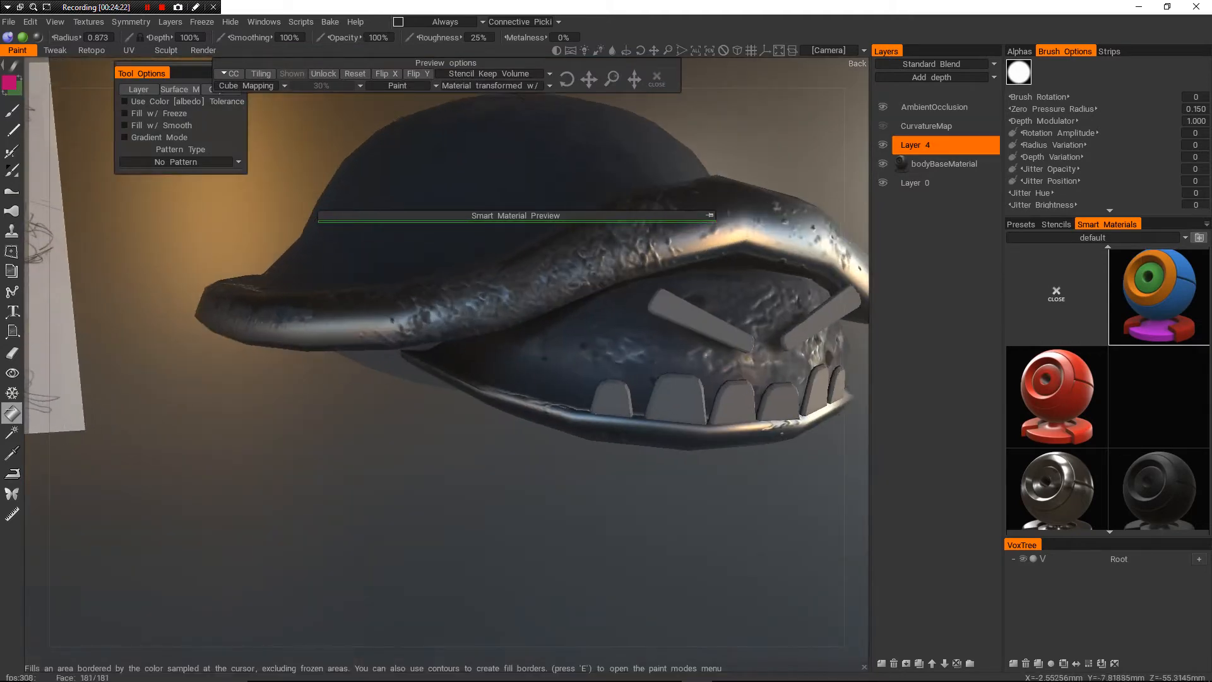
{"action": "middle_click_drag", "start_coordinate": [681, 284], "coordinate": [562, 309], "text": "alt"}
{"action": "left_click", "coordinate": [710, 215]}
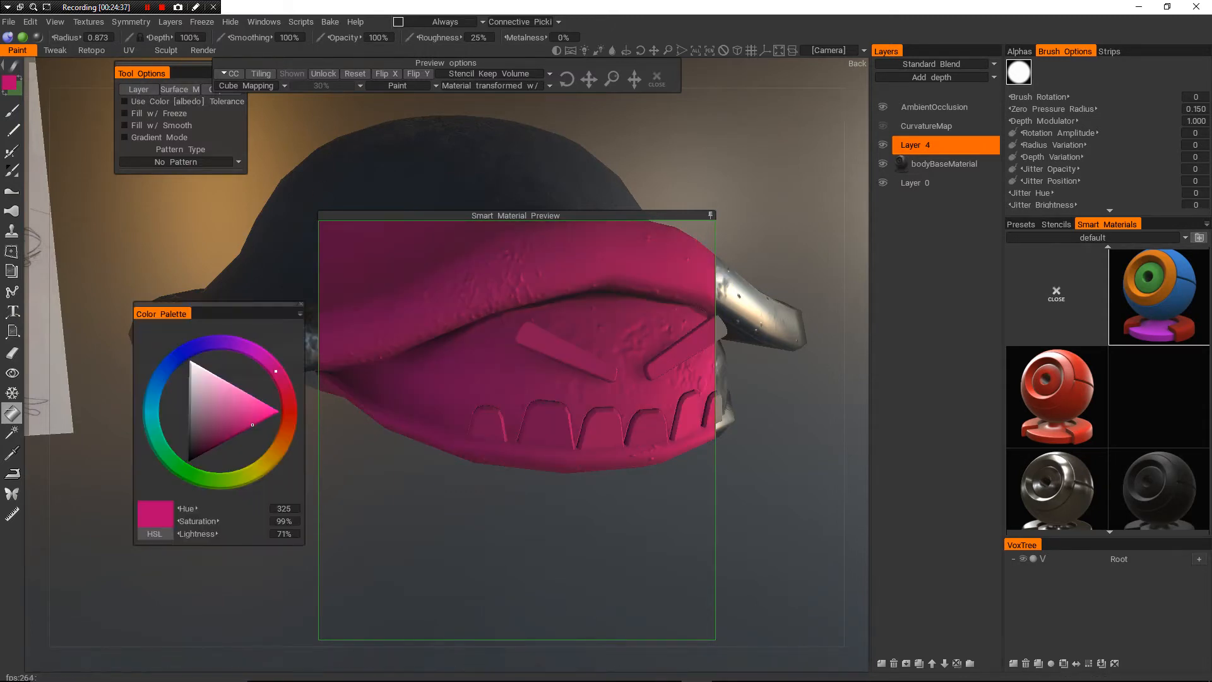
- Try pale pink, grey-green and teal paint colors in the material preview on the bug's face
{"action": "left_click", "coordinate": [197, 365]}
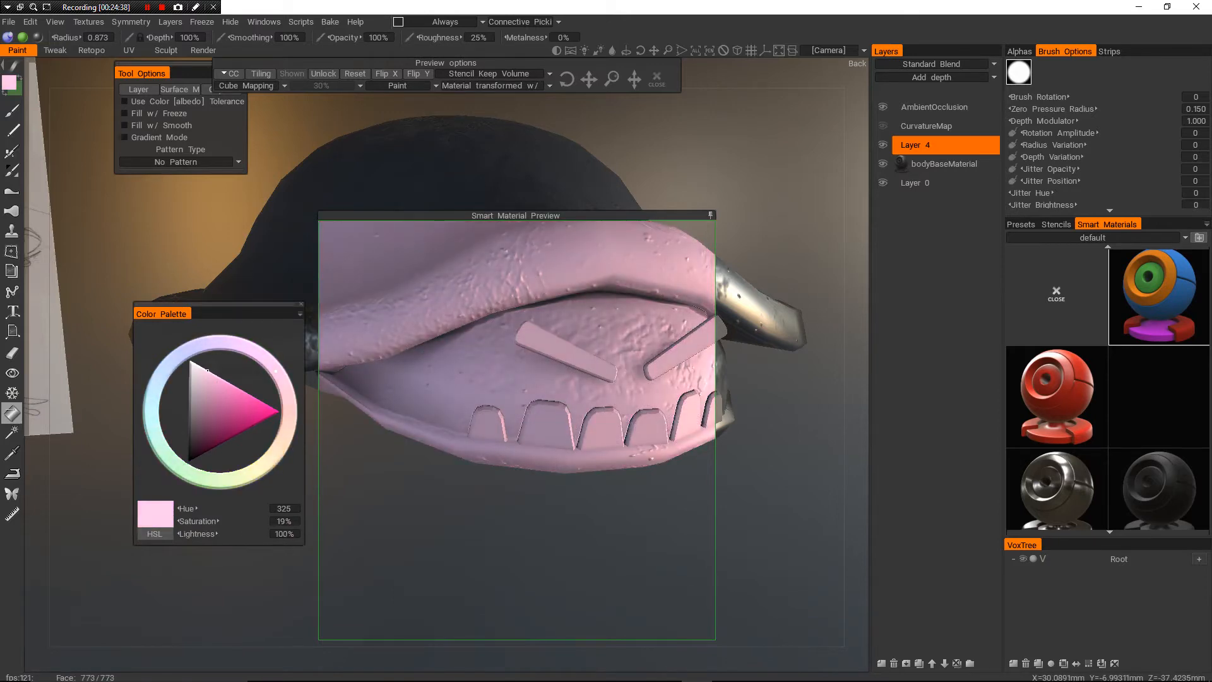
{"action": "left_click", "coordinate": [193, 369]}
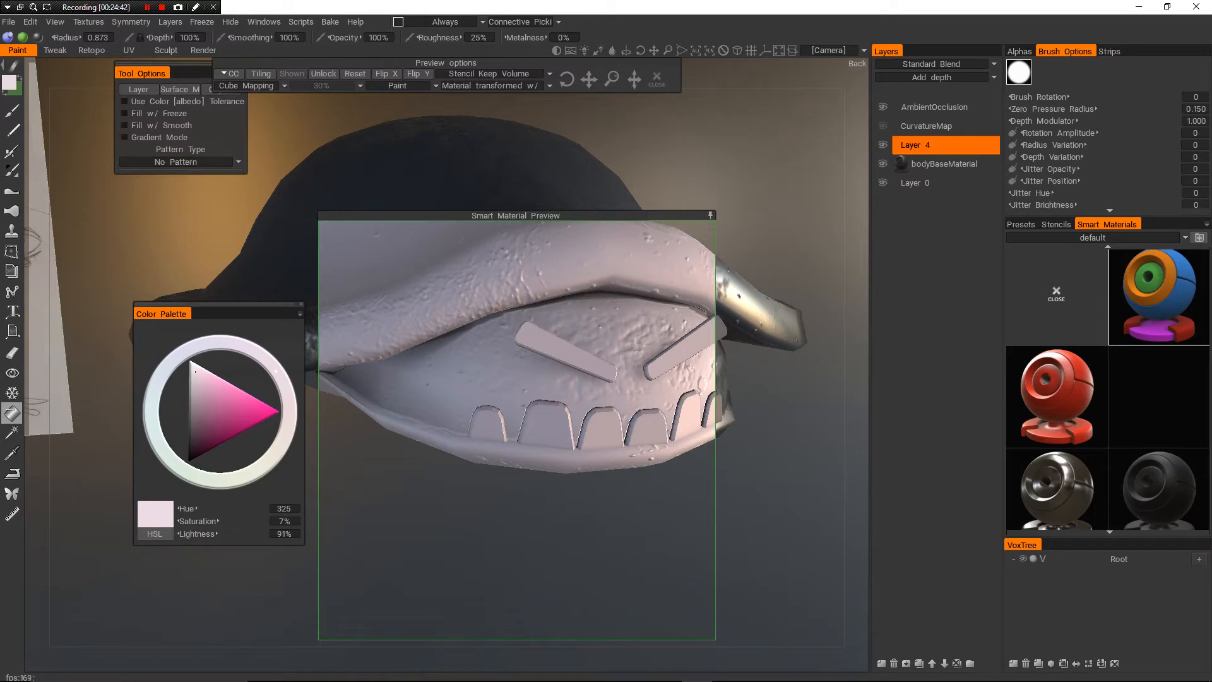
{"action": "left_click", "coordinate": [276, 371]}
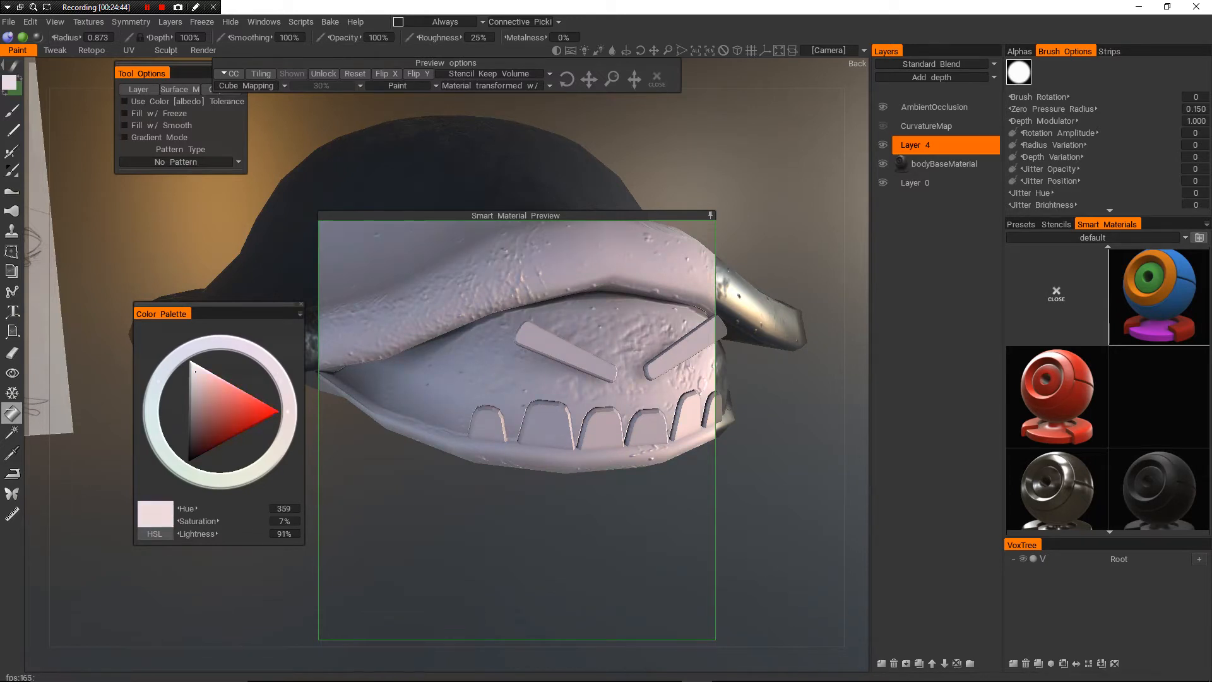
{"action": "left_click_drag", "start_coordinate": [288, 411], "coordinate": [287, 423]}
{"action": "mouse_move", "coordinate": [195, 371]}
{"action": "left_mouse_down"}
{"action": "mouse_move", "coordinate": [207, 378]}
{"action": "mouse_move", "coordinate": [197, 382]}
{"action": "left_mouse_up"}
{"action": "left_click", "coordinate": [154, 430]}
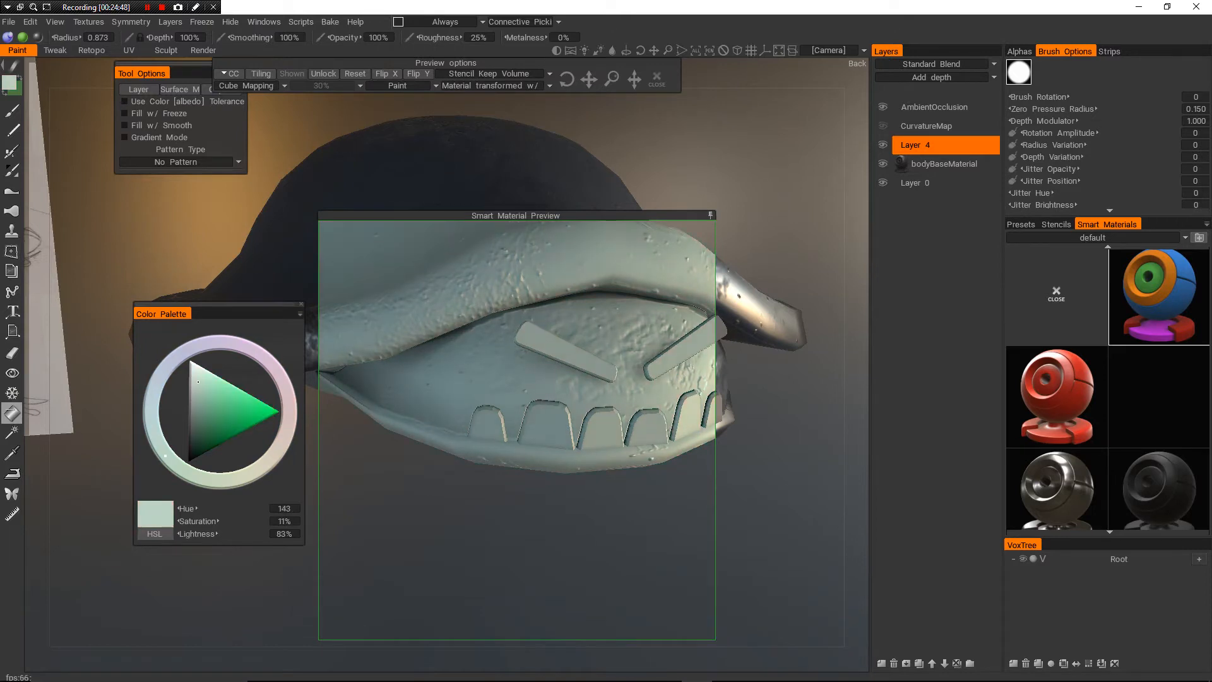
{"action": "left_click_drag", "start_coordinate": [198, 381], "coordinate": [220, 395]}
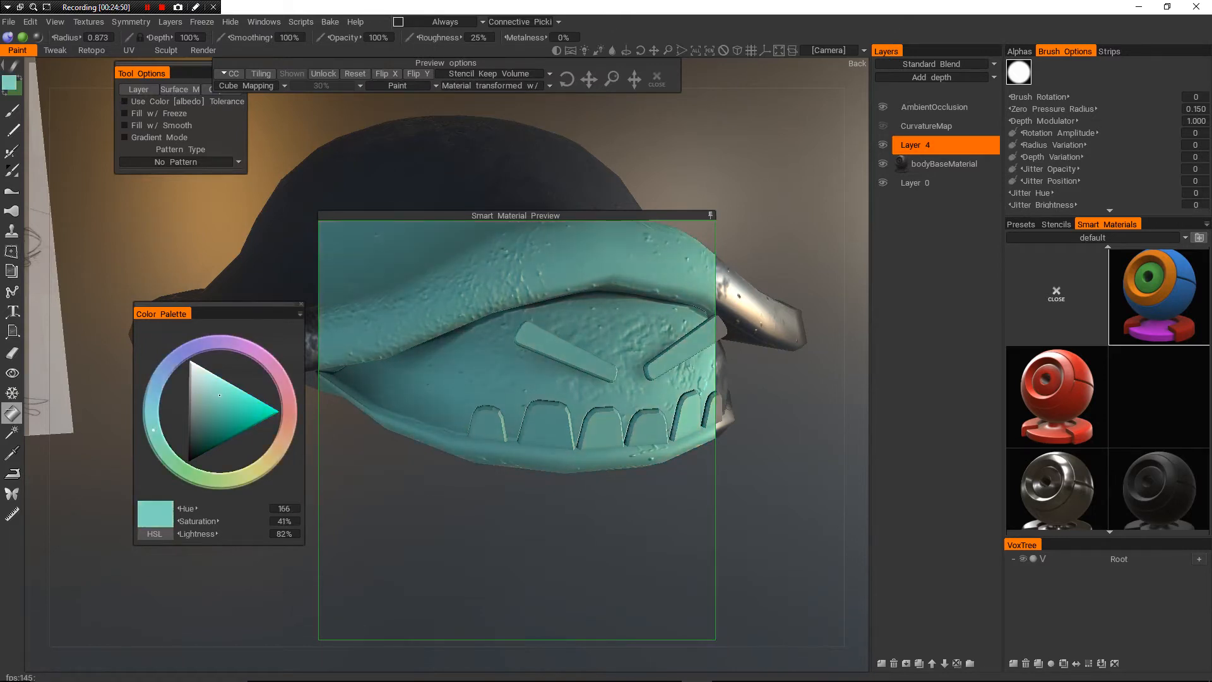
- Set the paint color to a pale, warm cream tone for the previewed material
{"action": "left_click", "coordinate": [243, 480]}
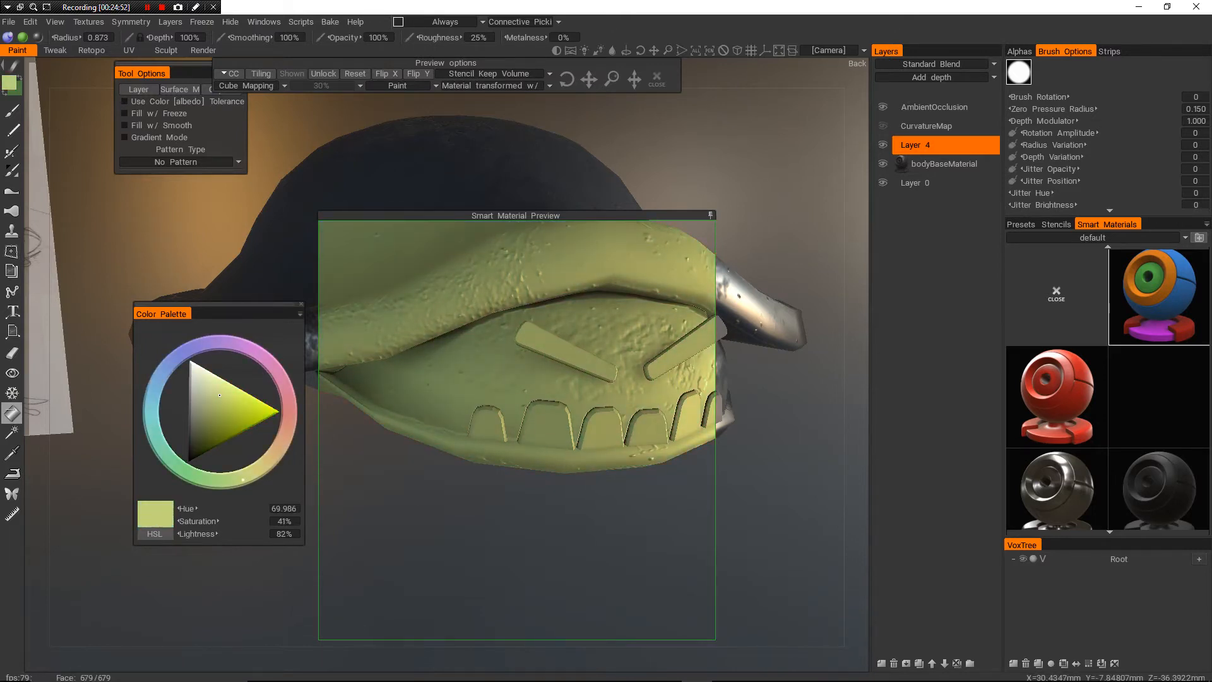
{"action": "left_click", "coordinate": [202, 368]}
{"action": "left_click_drag", "start_coordinate": [259, 468], "coordinate": [274, 454]}
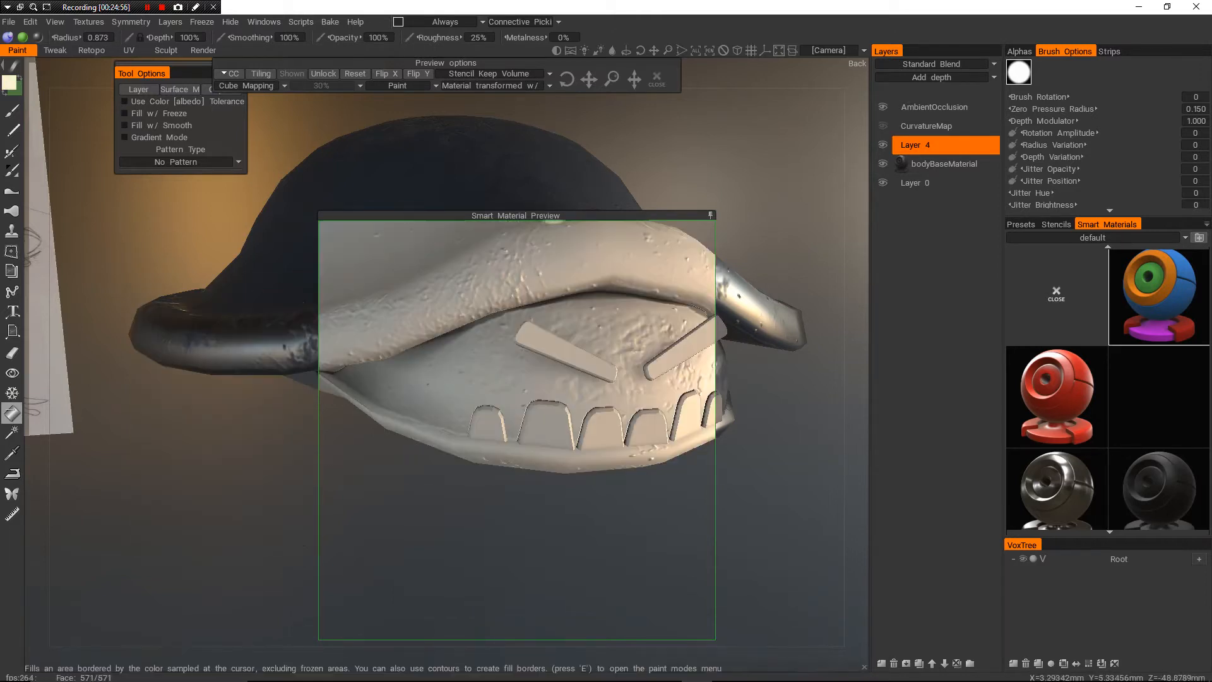
- Collapse the smart material preview and fill all six teeth with the off-white colour on Layer 4
{"action": "left_click", "coordinate": [711, 215]}
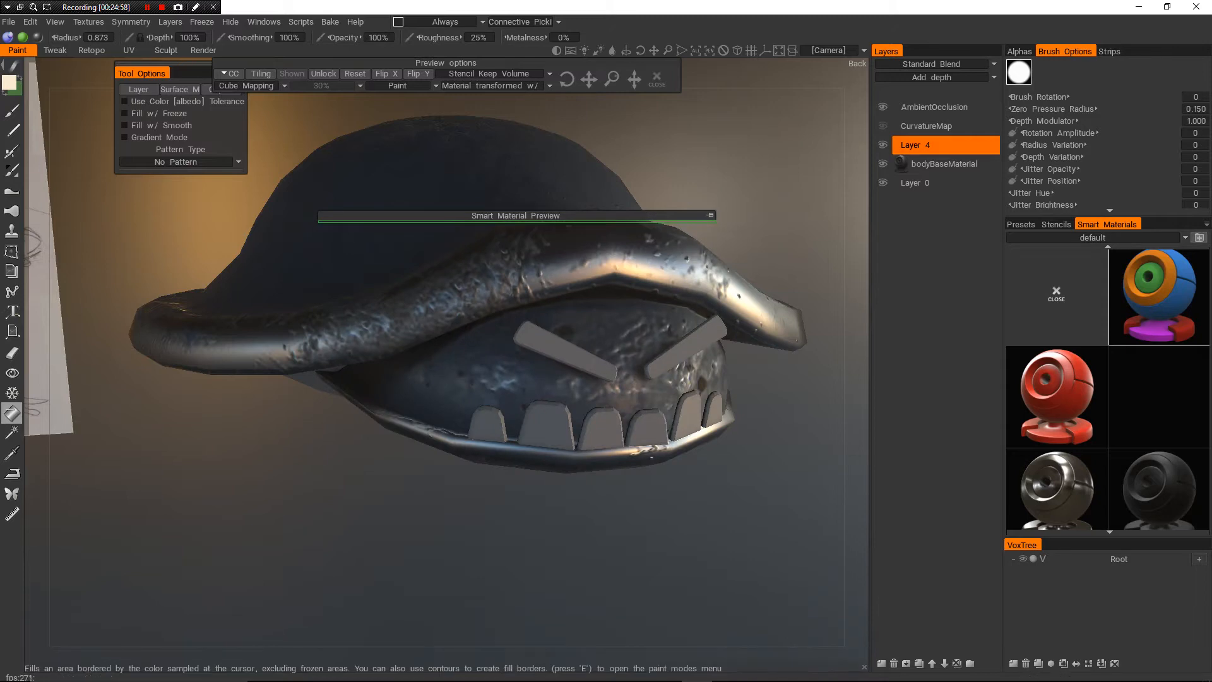
{"action": "scroll", "coordinate": [402, 395], "scroll_direction": "up", "scroll_amount": 4}
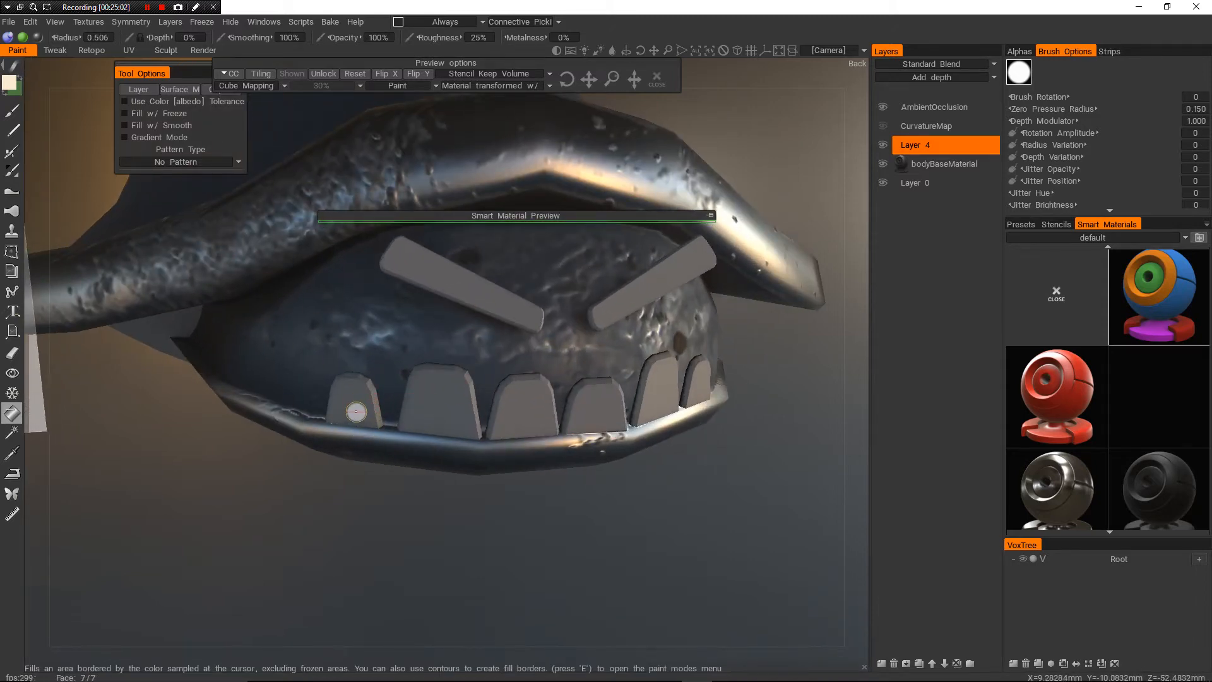
{"action": "left_click", "coordinate": [356, 405]}
{"action": "left_click", "coordinate": [434, 410]}
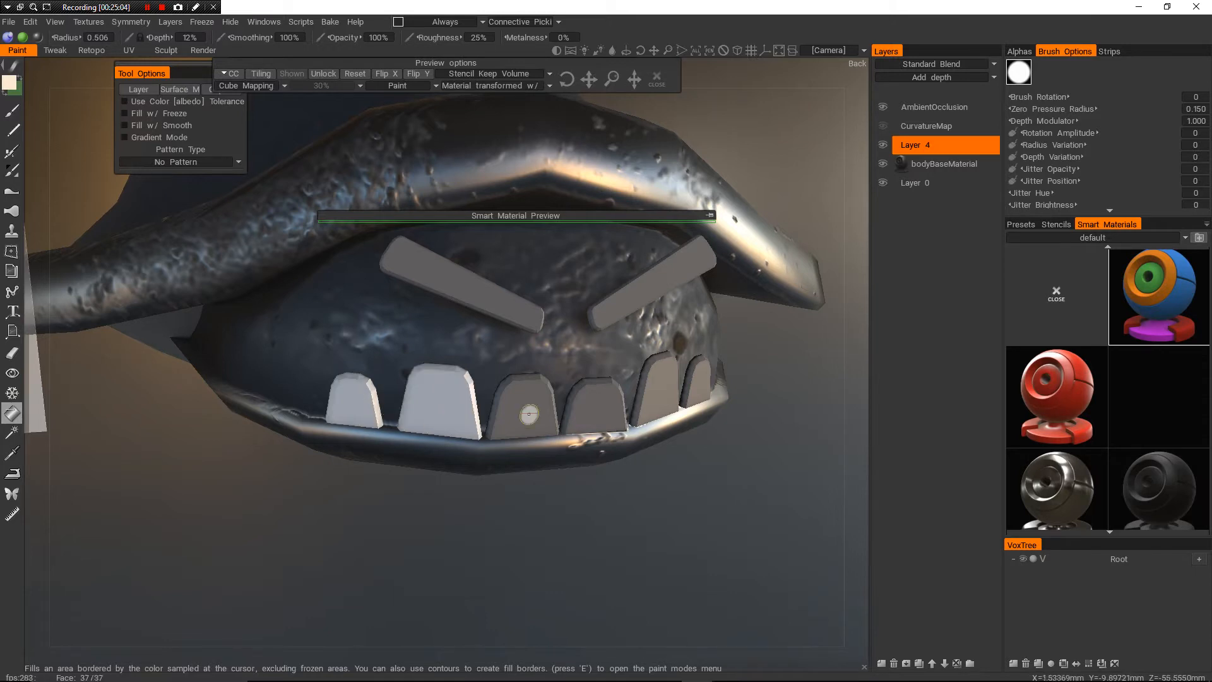
{"action": "left_click_drag", "start_coordinate": [523, 410], "coordinate": [394, 452], "text": "alt"}
{"action": "left_click", "coordinate": [347, 454]}
{"action": "left_click", "coordinate": [426, 453]}
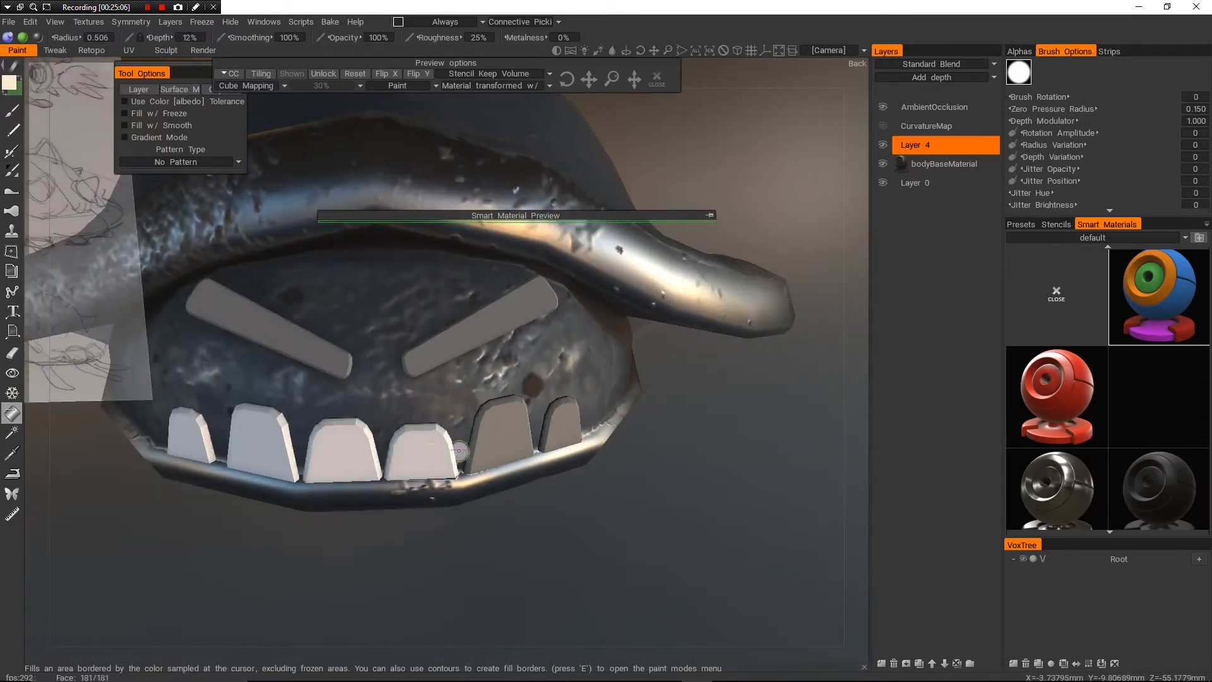
{"action": "left_click", "coordinate": [503, 441]}
{"action": "left_click", "coordinate": [559, 418]}
{"action": "scroll", "coordinate": [589, 386], "scroll_direction": "down", "scroll_amount": 5}
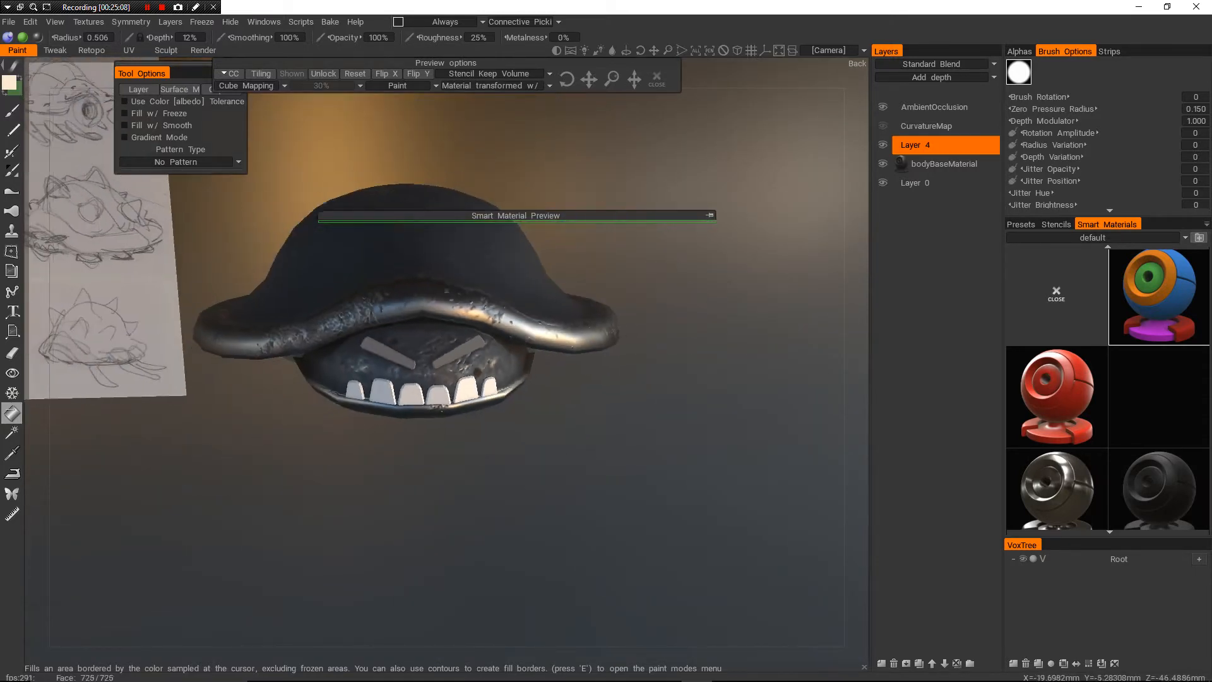
- Switch to the Tweak room and shorten the tooth just right of the mouth's centre with the Move tool
{"action": "left_click_drag", "start_coordinate": [494, 312], "coordinate": [540, 299], "text": "alt"}
{"action": "scroll", "coordinate": [404, 271], "scroll_direction": "down", "scroll_amount": 4}
{"action": "scroll", "coordinate": [521, 382], "scroll_direction": "up", "scroll_amount": 6}
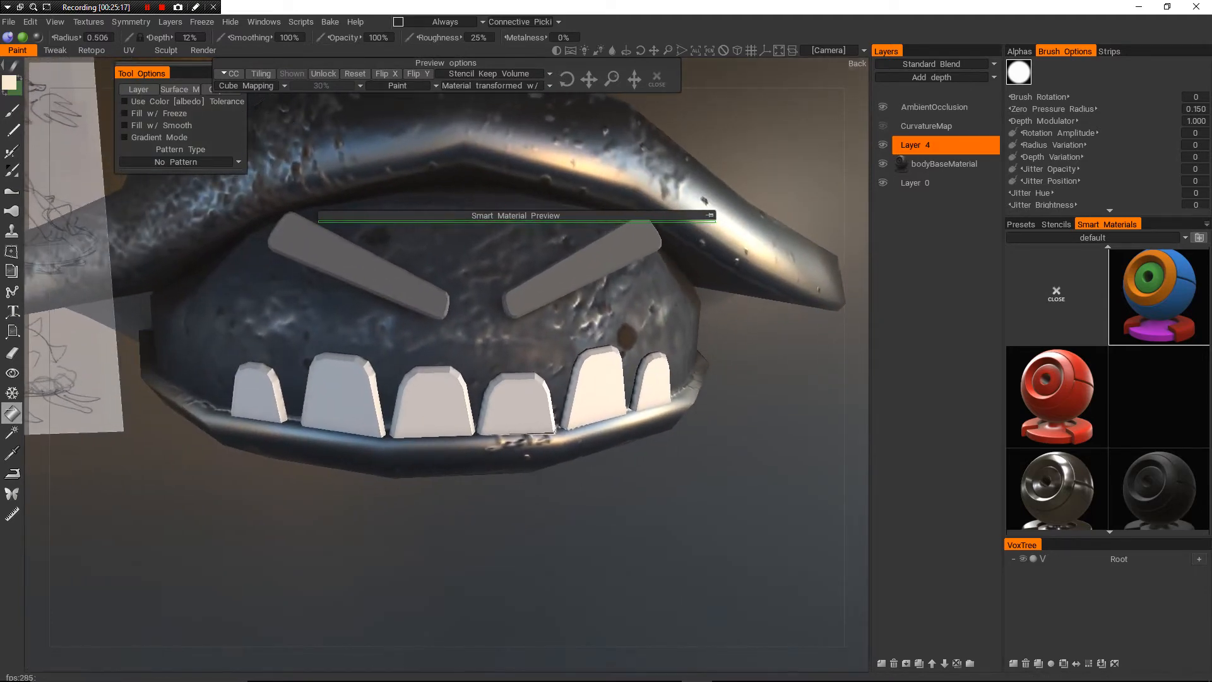
{"action": "left_click", "coordinate": [55, 51]}
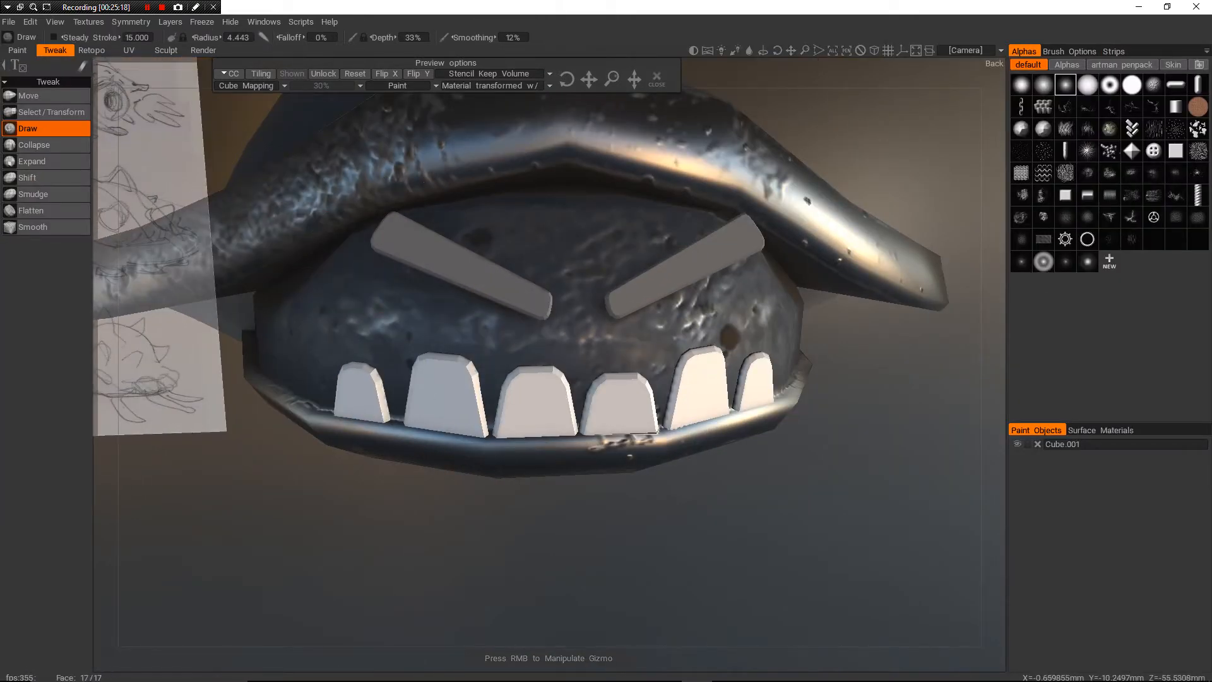
{"action": "left_click_drag", "start_coordinate": [584, 316], "coordinate": [480, 316], "text": "alt"}
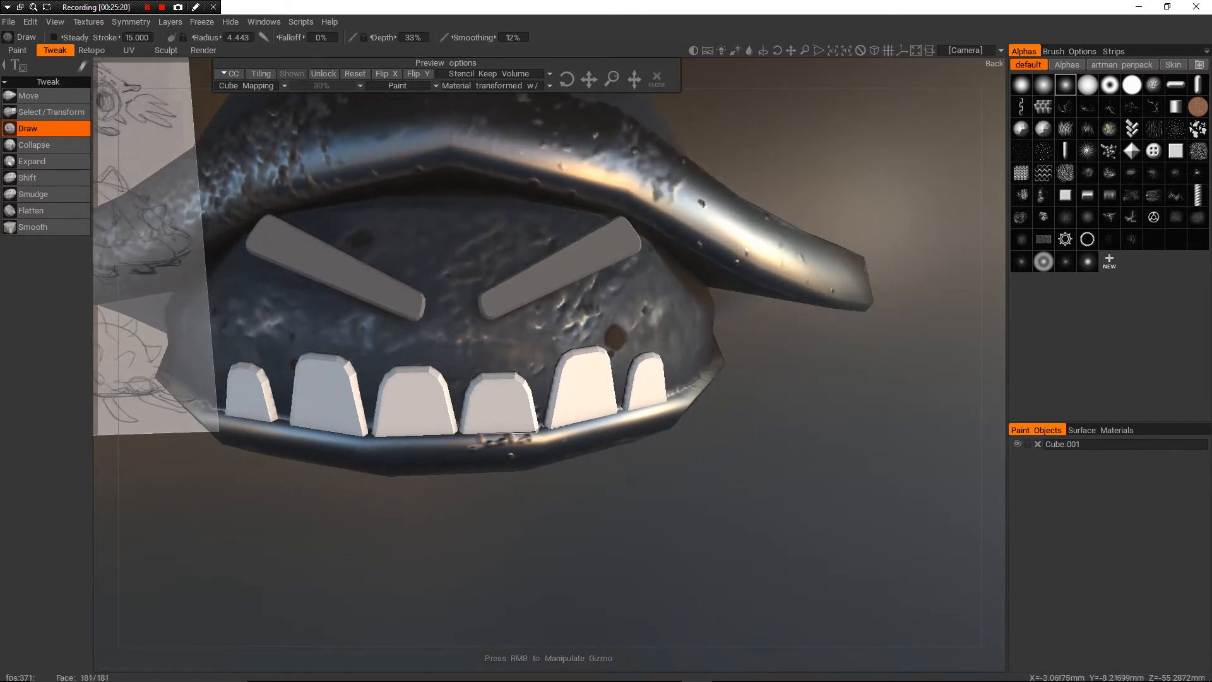
{"action": "right_click_drag", "start_coordinate": [483, 322], "coordinate": [529, 371], "text": "alt"}
{"action": "left_click", "coordinate": [27, 95]}
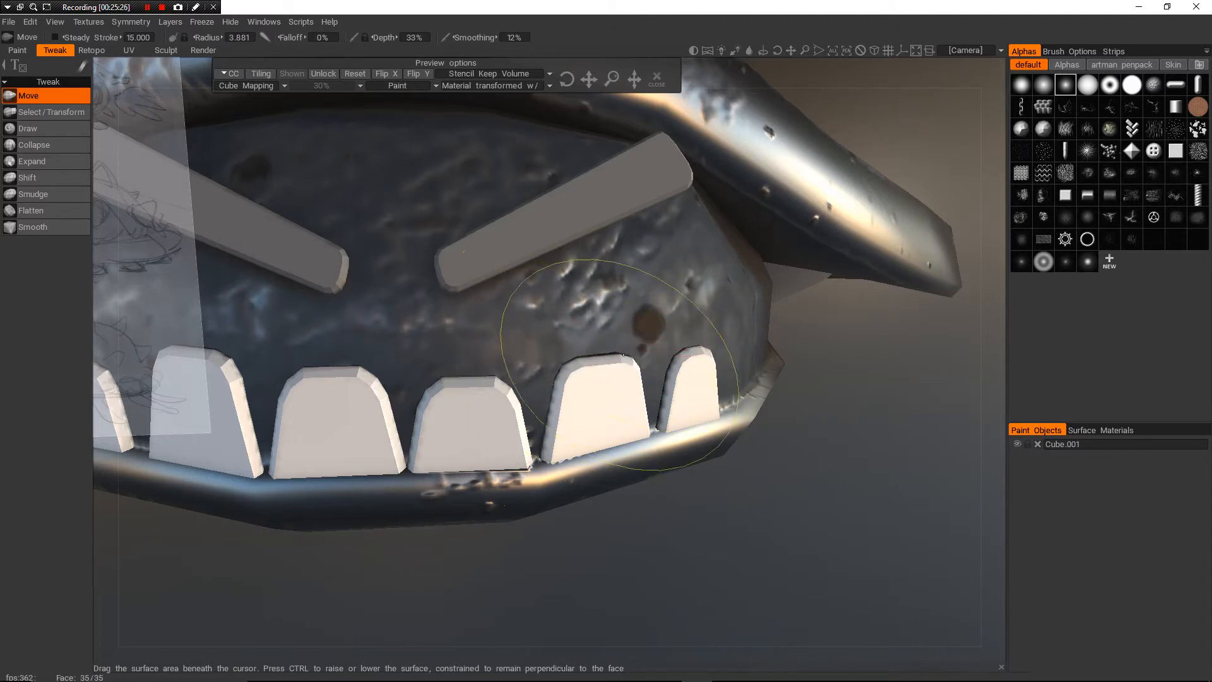
{"action": "left_click_drag", "start_coordinate": [752, 360], "coordinate": [688, 364], "text": "alt"}
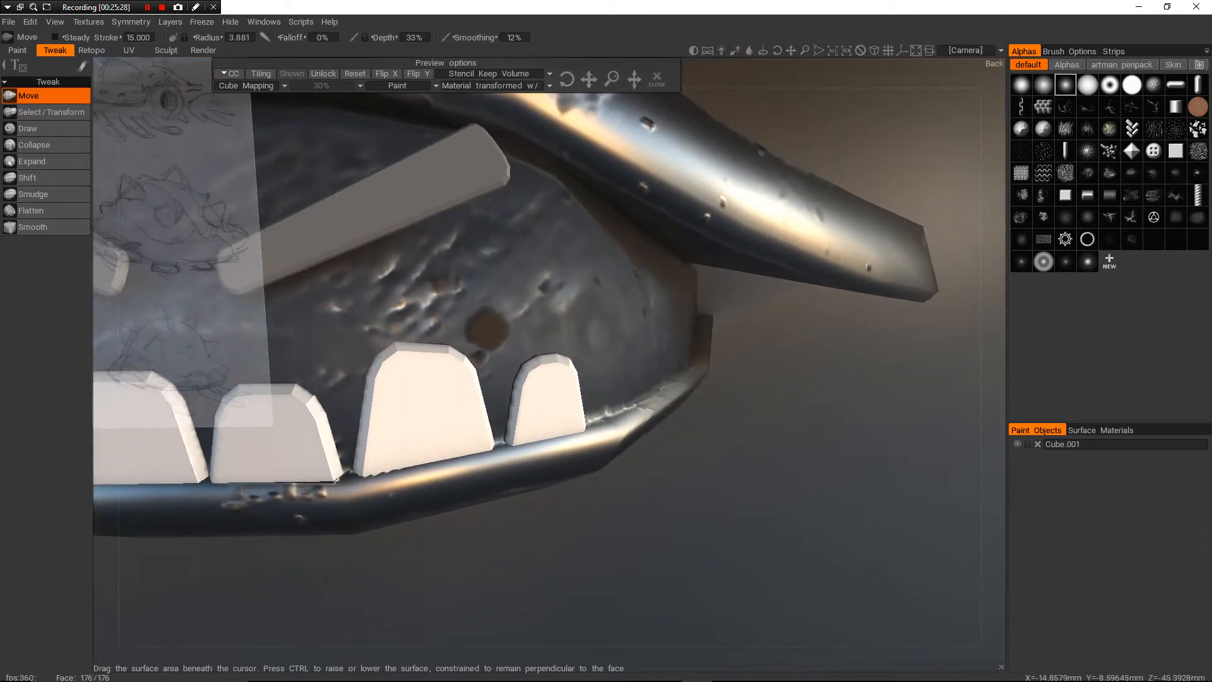
{"action": "mouse_move", "coordinate": [549, 345]}
{"action": "left_mouse_down", "text": "alt"}
{"action": "mouse_move", "coordinate": [360, 353]}
{"action": "mouse_move", "coordinate": [404, 372]}
{"action": "left_mouse_up", "text": "alt"}
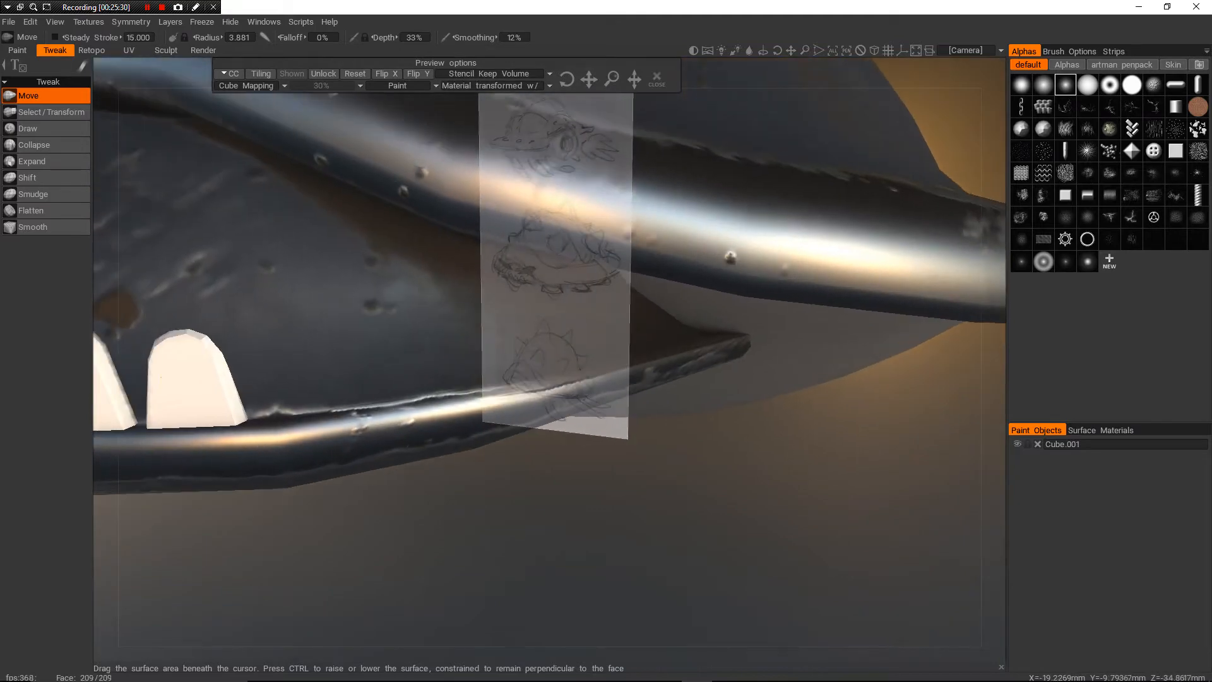
{"action": "left_click_drag", "start_coordinate": [227, 395], "coordinate": [341, 385], "text": "alt"}
{"action": "right_click_drag", "start_coordinate": [404, 379], "coordinate": [353, 442], "text": "alt"}
{"action": "left_click_drag", "start_coordinate": [353, 404], "coordinate": [480, 385], "text": "alt"}
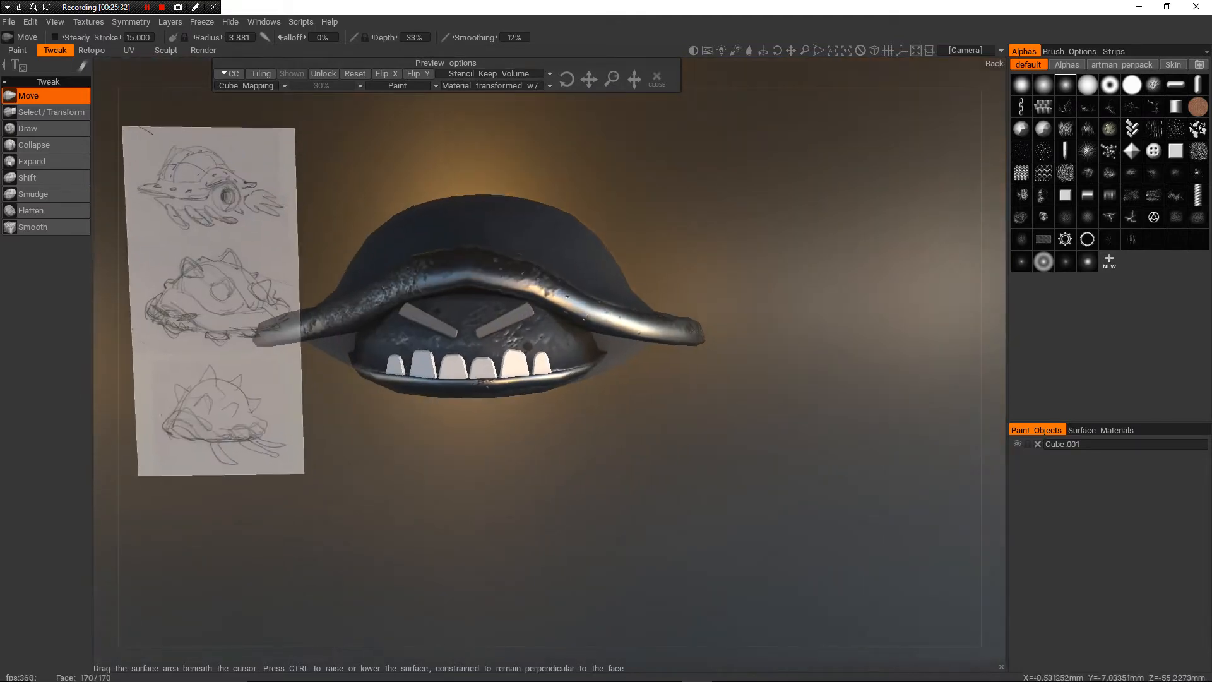
{"action": "mouse_move", "coordinate": [480, 385]}
{"action": "right_mouse_down", "text": "alt"}
{"action": "mouse_move", "coordinate": [568, 303]}
{"action": "mouse_move", "coordinate": [586, 324]}
{"action": "right_mouse_up", "text": "alt"}
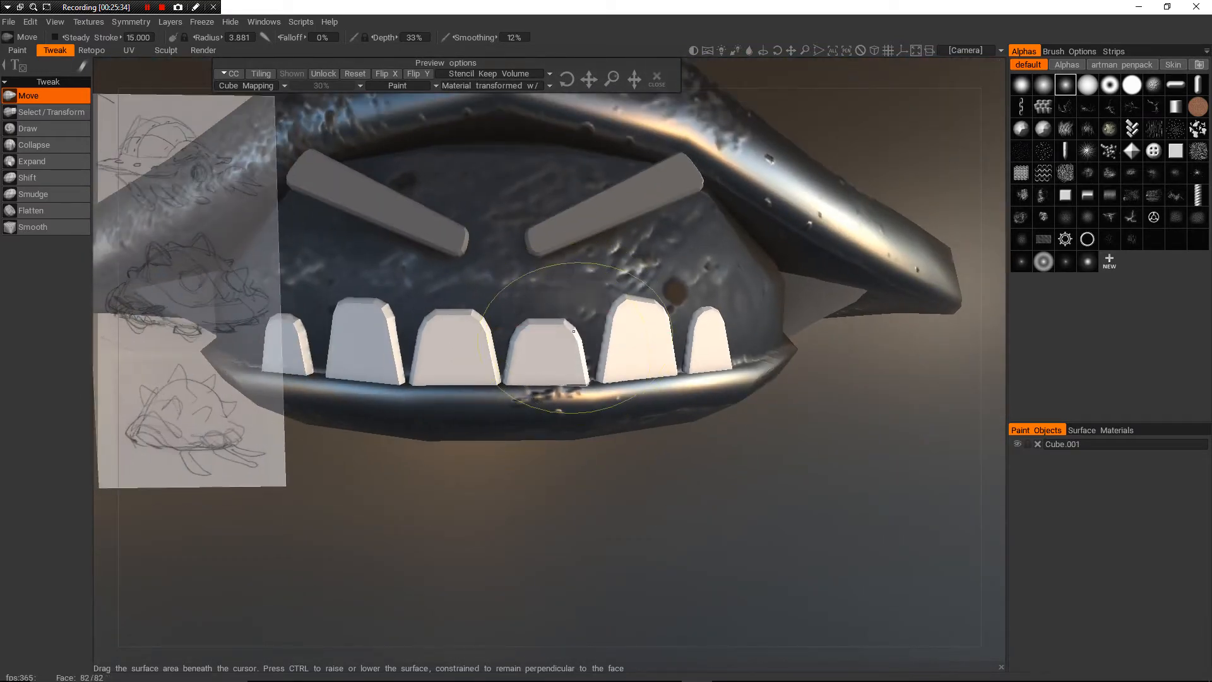
{"action": "mouse_move", "coordinate": [578, 339]}
{"action": "left_mouse_down", "text": "alt"}
{"action": "mouse_move", "coordinate": [465, 340]}
{"action": "mouse_move", "coordinate": [502, 345]}
{"action": "left_mouse_up", "text": "alt"}
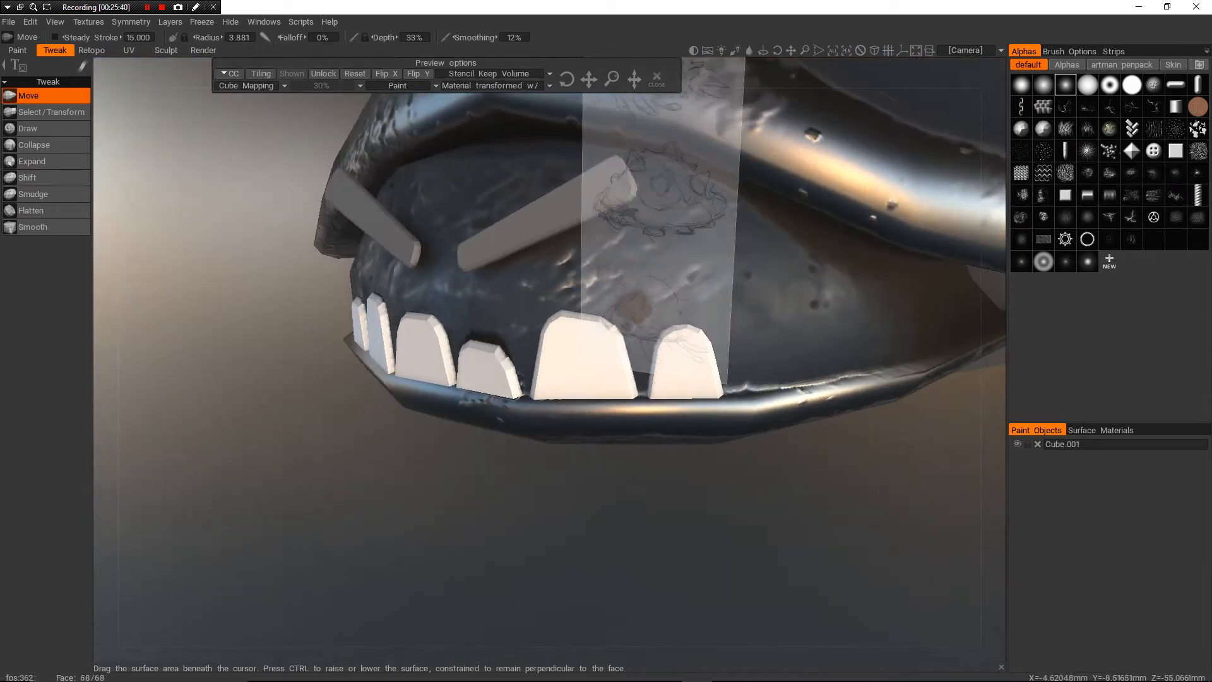
- Shorten and narrow the tooth just left of the mouth's centre, and shorten the leftmost tooth
{"action": "right_click_drag", "start_coordinate": [503, 344], "coordinate": [474, 341], "text": "alt"}
{"action": "mouse_move", "coordinate": [474, 341]}
{"action": "left_mouse_down", "text": "alt"}
{"action": "mouse_move", "coordinate": [460, 345]}
{"action": "mouse_move", "coordinate": [601, 334]}
{"action": "mouse_move", "coordinate": [551, 299]}
{"action": "left_mouse_up", "text": "alt"}
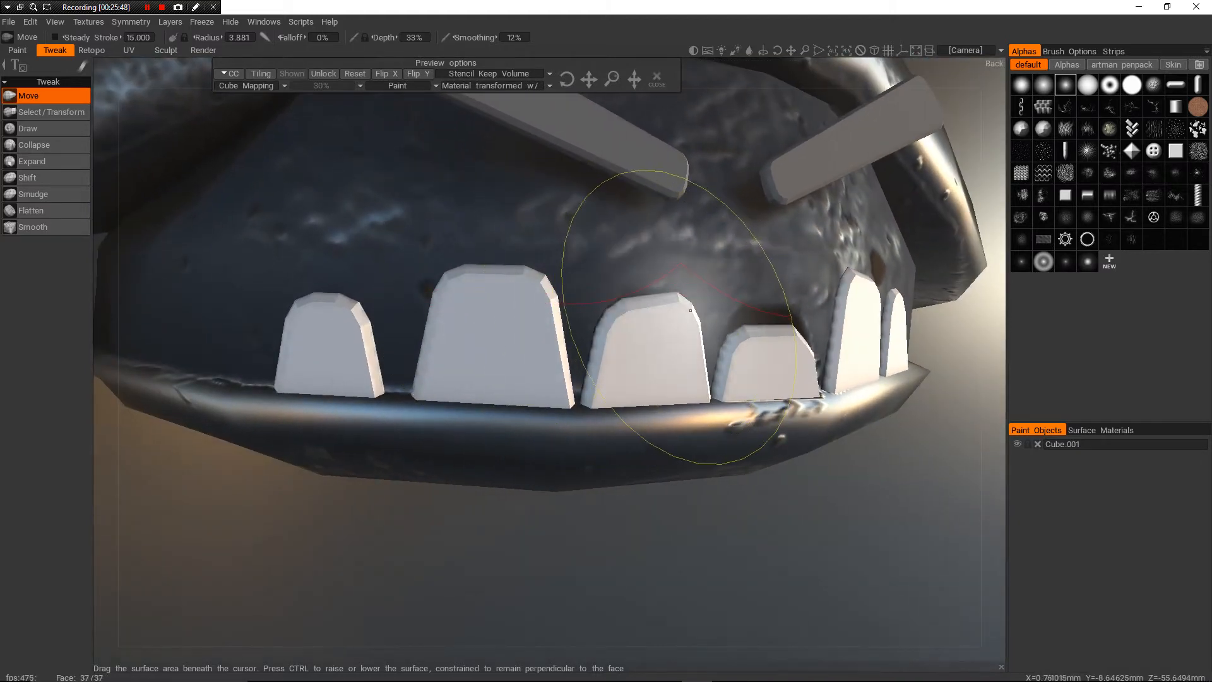
{"action": "left_click_drag", "start_coordinate": [682, 304], "coordinate": [679, 329]}
{"action": "left_click_drag", "start_coordinate": [700, 388], "coordinate": [682, 399]}
{"action": "left_click_drag", "start_coordinate": [595, 398], "coordinate": [604, 397]}
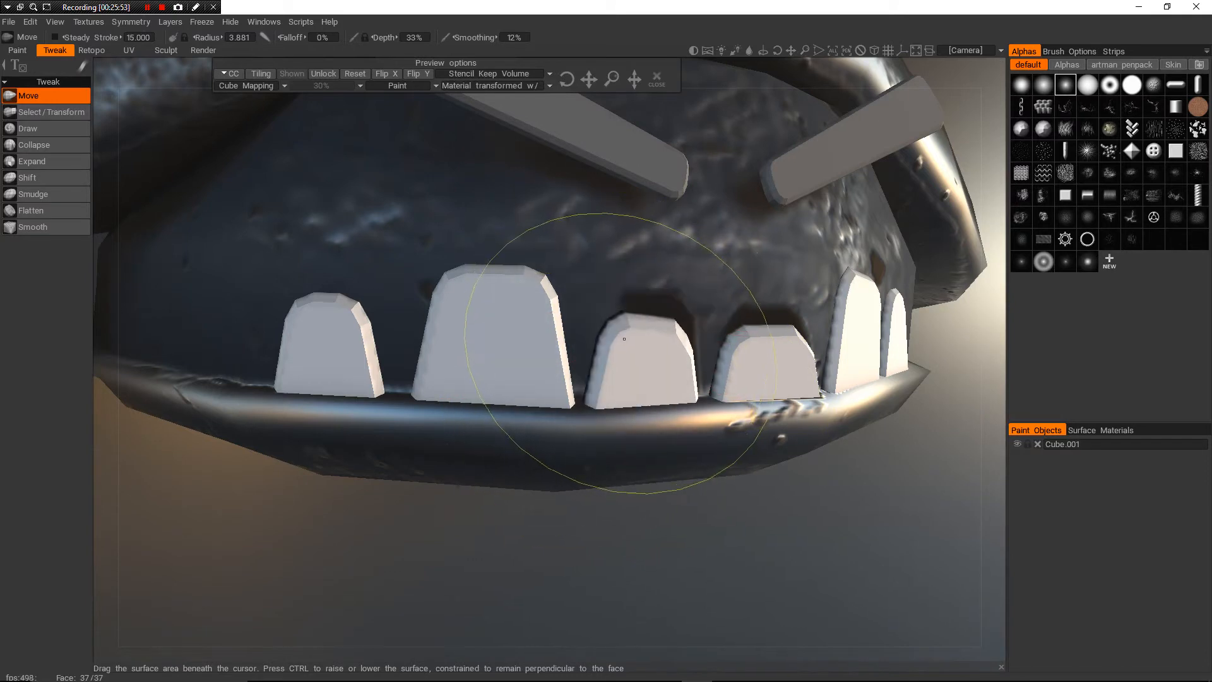
{"action": "left_click_drag", "start_coordinate": [621, 328], "coordinate": [544, 294], "text": "alt"}
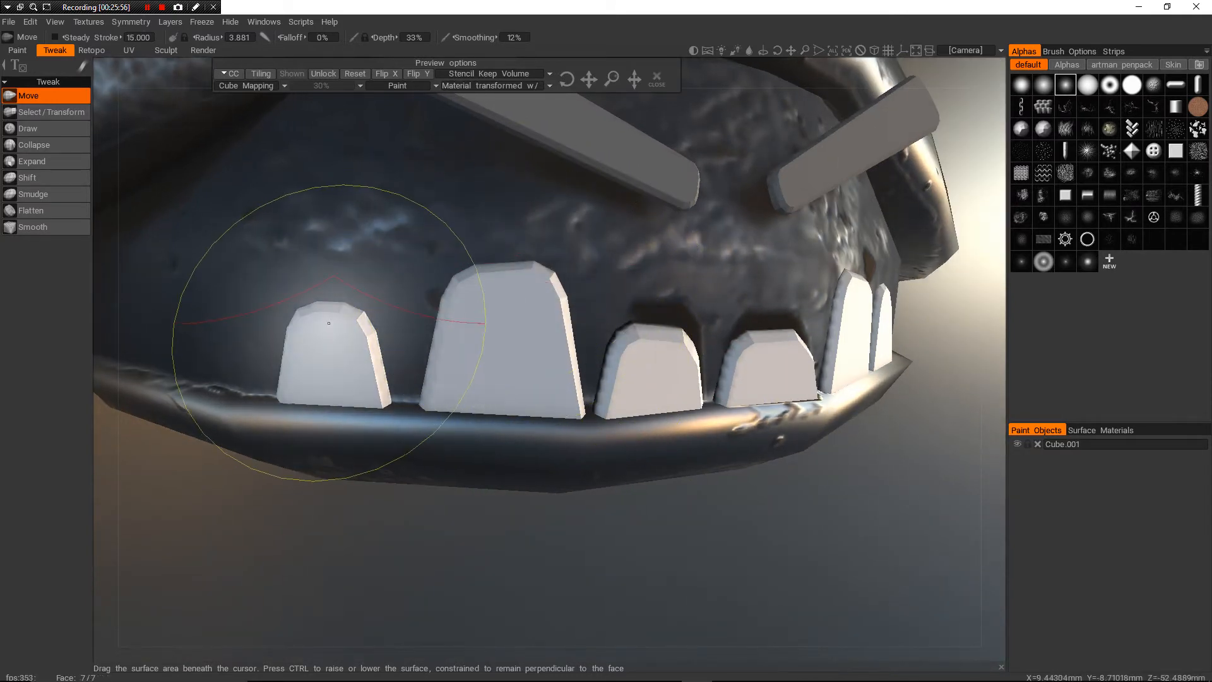
{"action": "left_click_drag", "start_coordinate": [310, 324], "coordinate": [308, 354]}
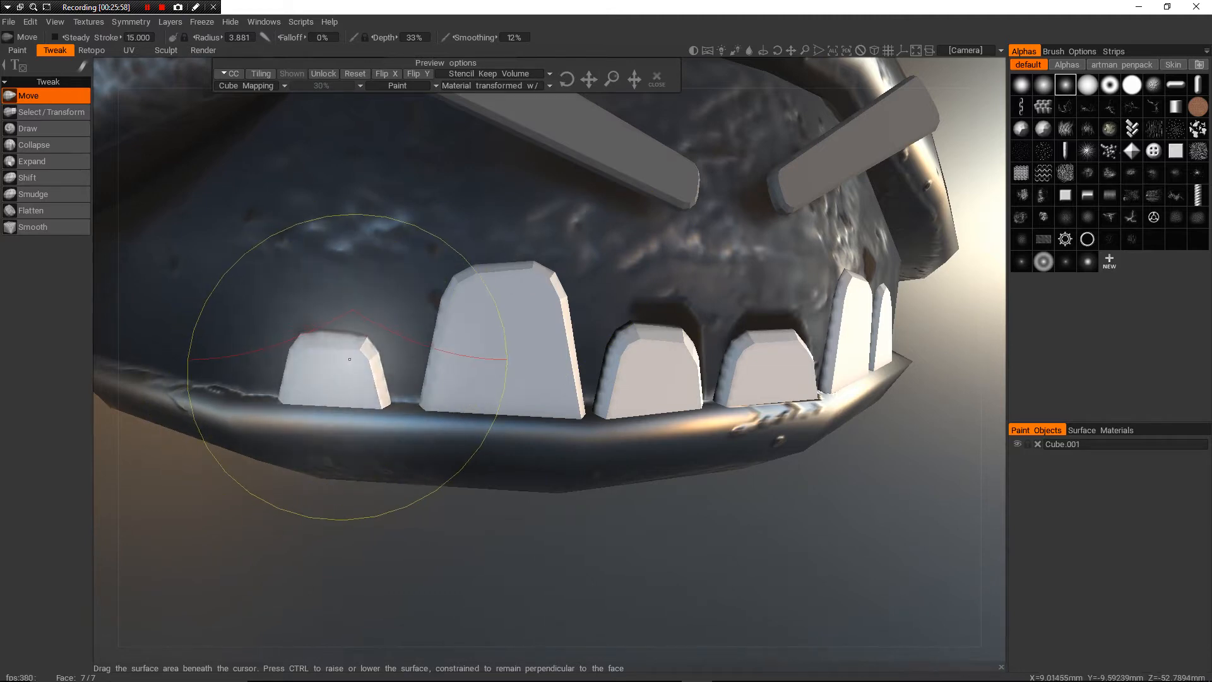
- Examine the height and spacing of the teeth from the front, from above and from the side
{"action": "right_click_drag", "start_coordinate": [343, 365], "coordinate": [277, 404], "text": "alt"}
{"action": "left_click_drag", "start_coordinate": [404, 379], "coordinate": [265, 373], "text": "alt"}
{"action": "right_click_drag", "start_coordinate": [568, 379], "coordinate": [536, 397], "text": "alt"}
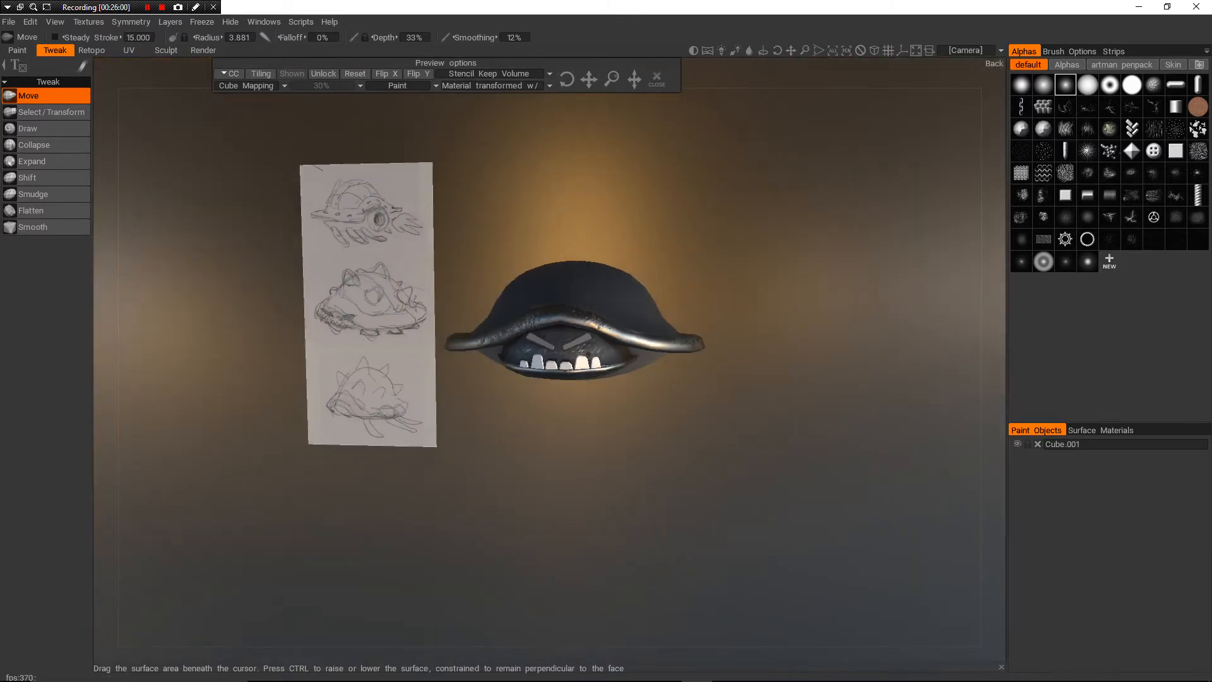
{"action": "left_click_drag", "start_coordinate": [537, 379], "coordinate": [594, 483], "text": "alt"}
{"action": "right_click_drag", "start_coordinate": [593, 482], "coordinate": [650, 455], "text": "alt"}
{"action": "right_click_drag", "start_coordinate": [593, 404], "coordinate": [622, 391], "text": "alt"}
{"action": "middle_click_drag", "start_coordinate": [622, 391], "coordinate": [573, 390], "text": "alt"}
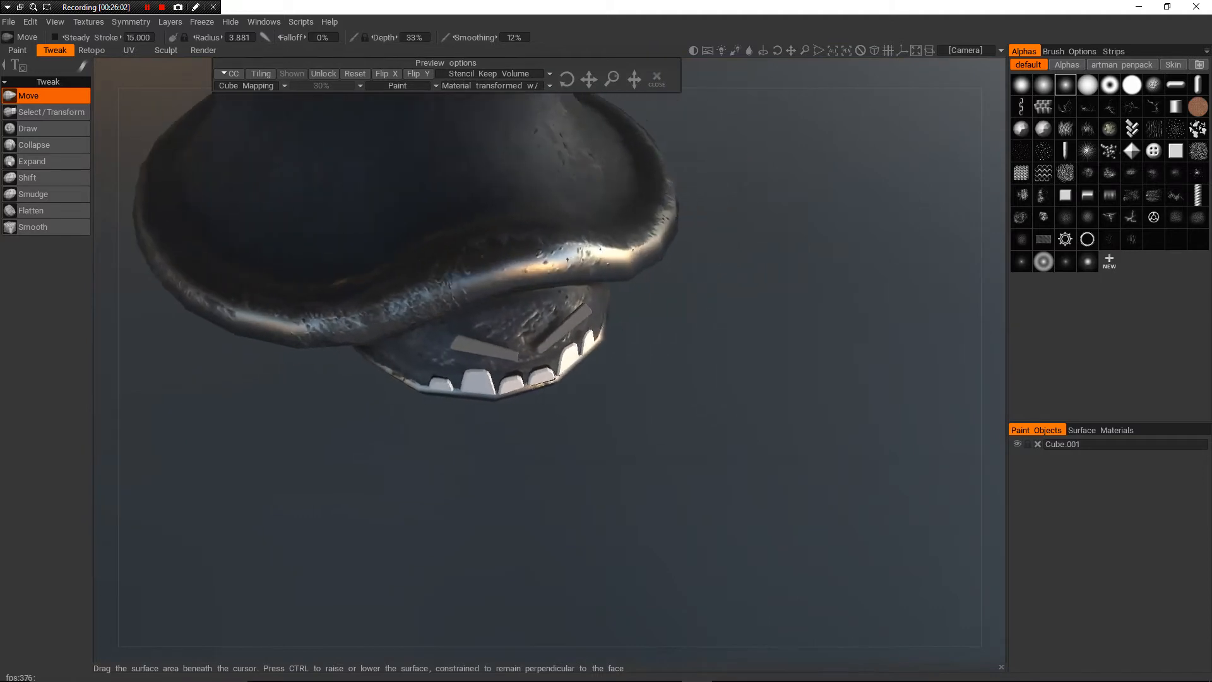
{"action": "right_click_drag", "start_coordinate": [573, 390], "coordinate": [644, 359], "text": "alt"}
{"action": "middle_click_drag", "start_coordinate": [644, 360], "coordinate": [670, 368], "text": "alt"}
{"action": "right_click_drag", "start_coordinate": [670, 367], "coordinate": [694, 363], "text": "alt"}
{"action": "mouse_move", "coordinate": [770, 373]}
{"action": "left_mouse_down", "text": "alt"}
{"action": "mouse_move", "coordinate": [751, 334]}
{"action": "mouse_move", "coordinate": [673, 309]}
{"action": "mouse_move", "coordinate": [663, 325]}
{"action": "mouse_move", "coordinate": [669, 316]}
{"action": "left_mouse_up", "text": "alt"}
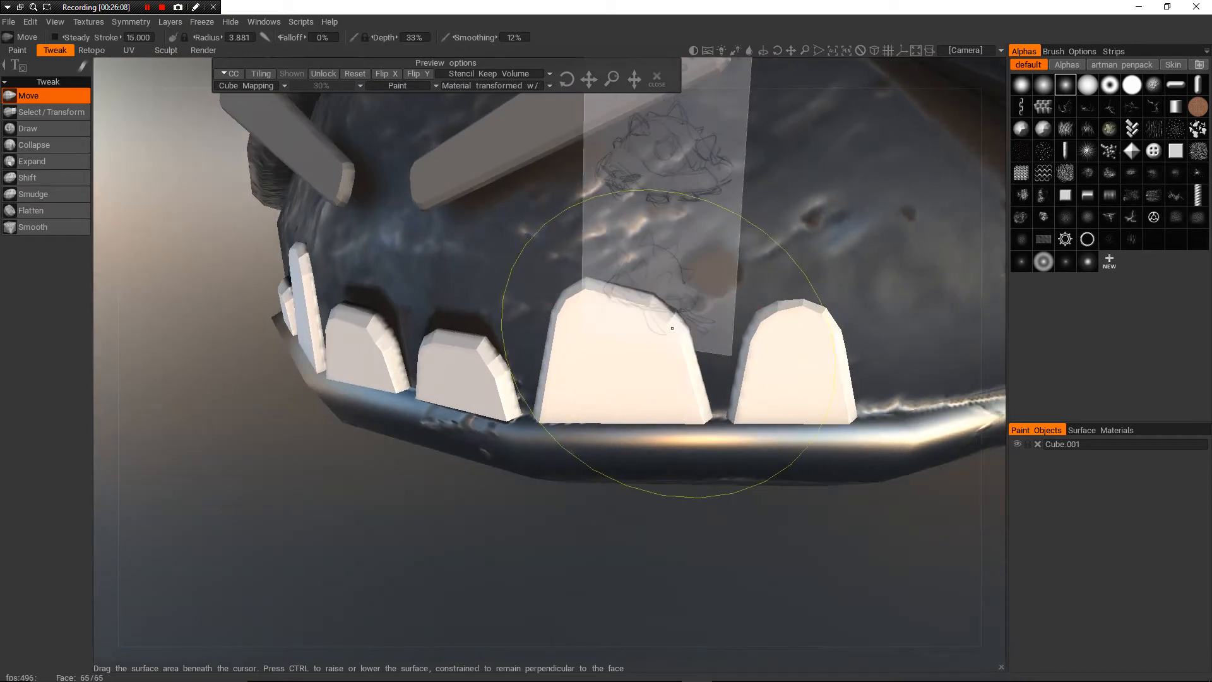
- Move the leftmost tooth outward, away from its taller neighbour
{"action": "left_click_drag", "start_coordinate": [579, 306], "coordinate": [662, 338], "text": "alt"}
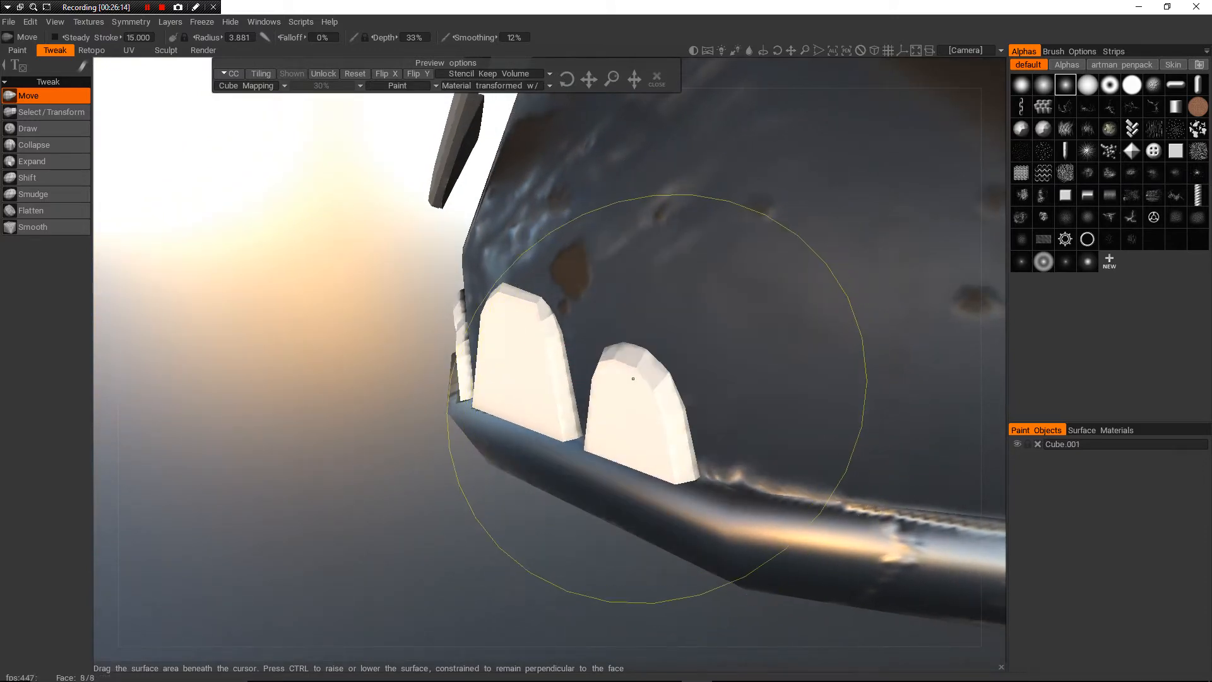
{"action": "right_click_drag", "start_coordinate": [658, 397], "coordinate": [480, 374], "text": "alt"}
{"action": "left_click_drag", "start_coordinate": [480, 373], "coordinate": [536, 420], "text": "alt"}
{"action": "right_click_drag", "start_coordinate": [536, 419], "coordinate": [637, 404], "text": "alt"}
{"action": "mouse_move", "coordinate": [638, 404]}
{"action": "left_mouse_down", "text": "alt"}
{"action": "mouse_move", "coordinate": [707, 404]}
{"action": "mouse_move", "coordinate": [618, 324]}
{"action": "left_mouse_up", "text": "alt"}
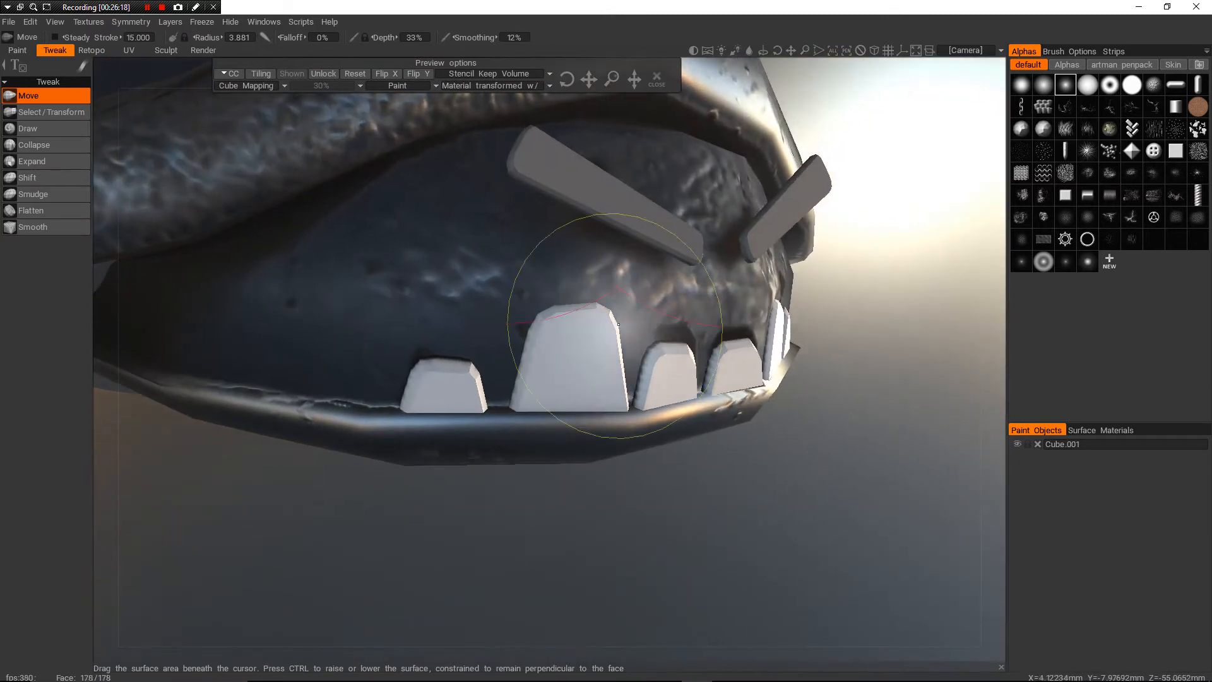
{"action": "left_click_drag", "start_coordinate": [422, 396], "coordinate": [406, 393]}
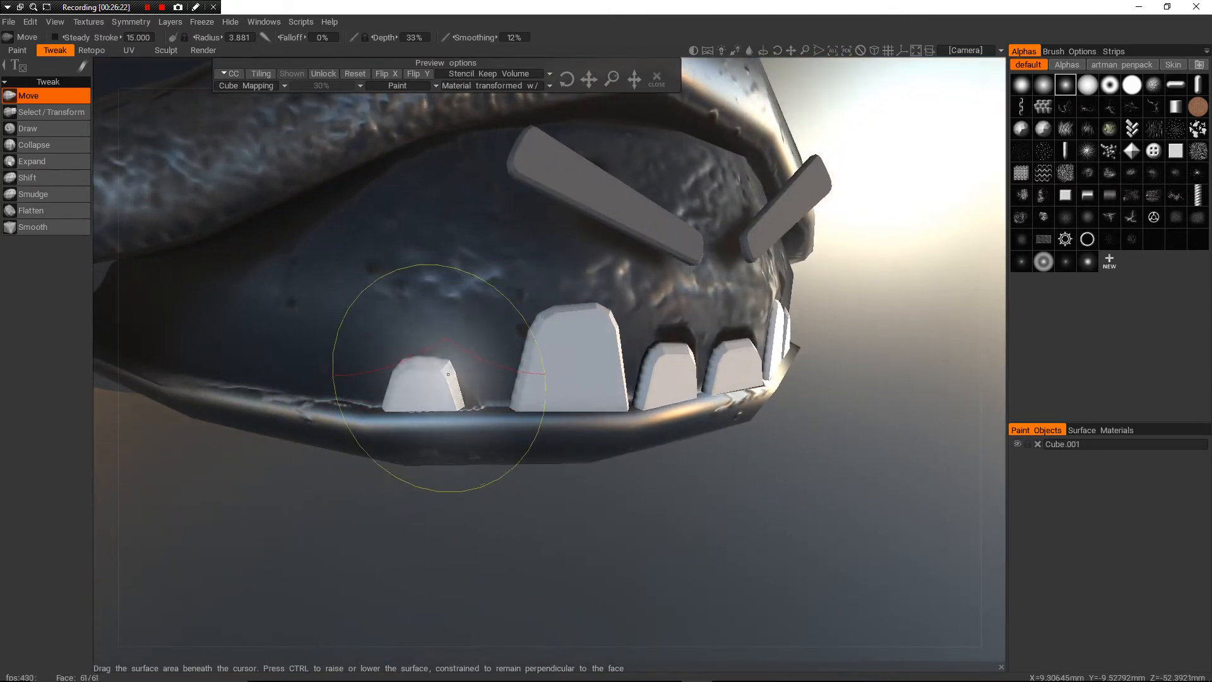
- Adjust the two middle teeth so that they are narrower and more irregularly spaced
{"action": "right_click_drag", "start_coordinate": [443, 383], "coordinate": [328, 388], "text": "alt"}
{"action": "left_click_drag", "start_coordinate": [328, 388], "coordinate": [168, 382], "text": "alt"}
{"action": "left_click_drag", "start_coordinate": [599, 373], "coordinate": [568, 372], "text": "alt"}
{"action": "right_click_drag", "start_coordinate": [568, 373], "coordinate": [720, 374], "text": "alt"}
{"action": "left_click_drag", "start_coordinate": [720, 374], "coordinate": [770, 375], "text": "alt"}
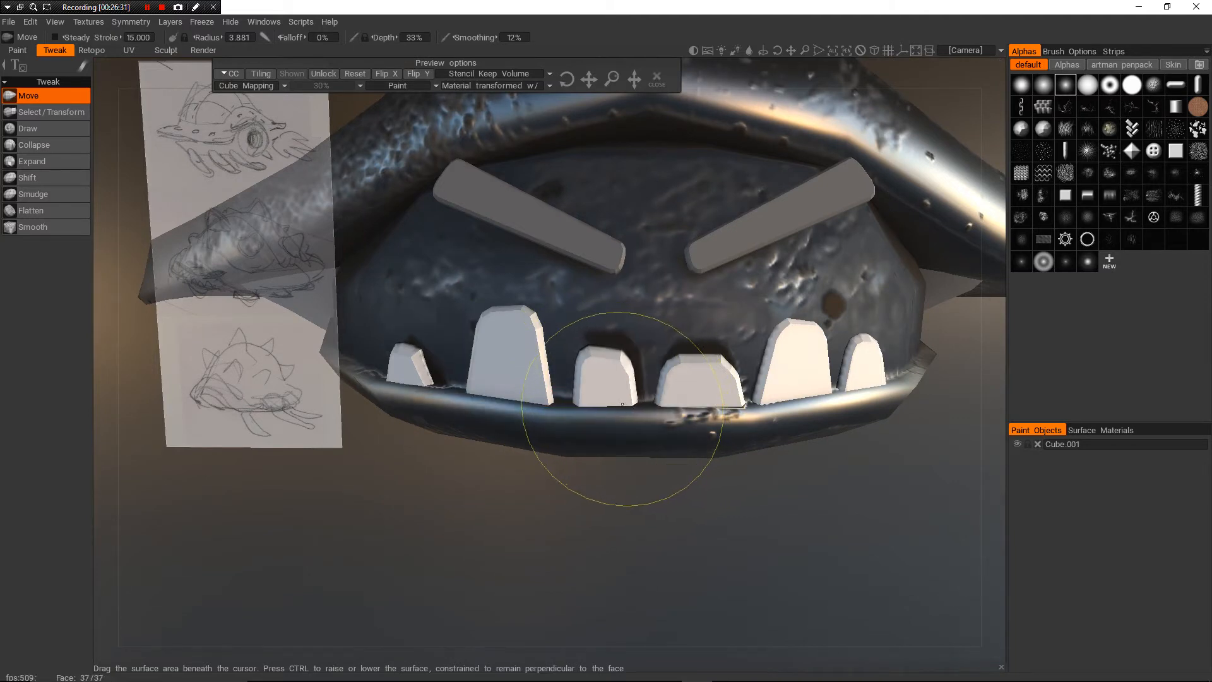
{"action": "mouse_move", "coordinate": [707, 404]}
{"action": "left_mouse_down", "text": "alt"}
{"action": "mouse_move", "coordinate": [543, 382]}
{"action": "mouse_move", "coordinate": [707, 429]}
{"action": "mouse_move", "coordinate": [662, 346]}
{"action": "left_mouse_up", "text": "alt"}
- Check the uneven row of teeth against the whole face from near and far
{"action": "scroll", "coordinate": [543, 382], "scroll_direction": "down", "scroll_amount": 8}
{"action": "scroll", "coordinate": [693, 395], "scroll_direction": "up", "scroll_amount": 3}
{"action": "scroll", "coordinate": [667, 347], "scroll_direction": "up", "scroll_amount": 5}
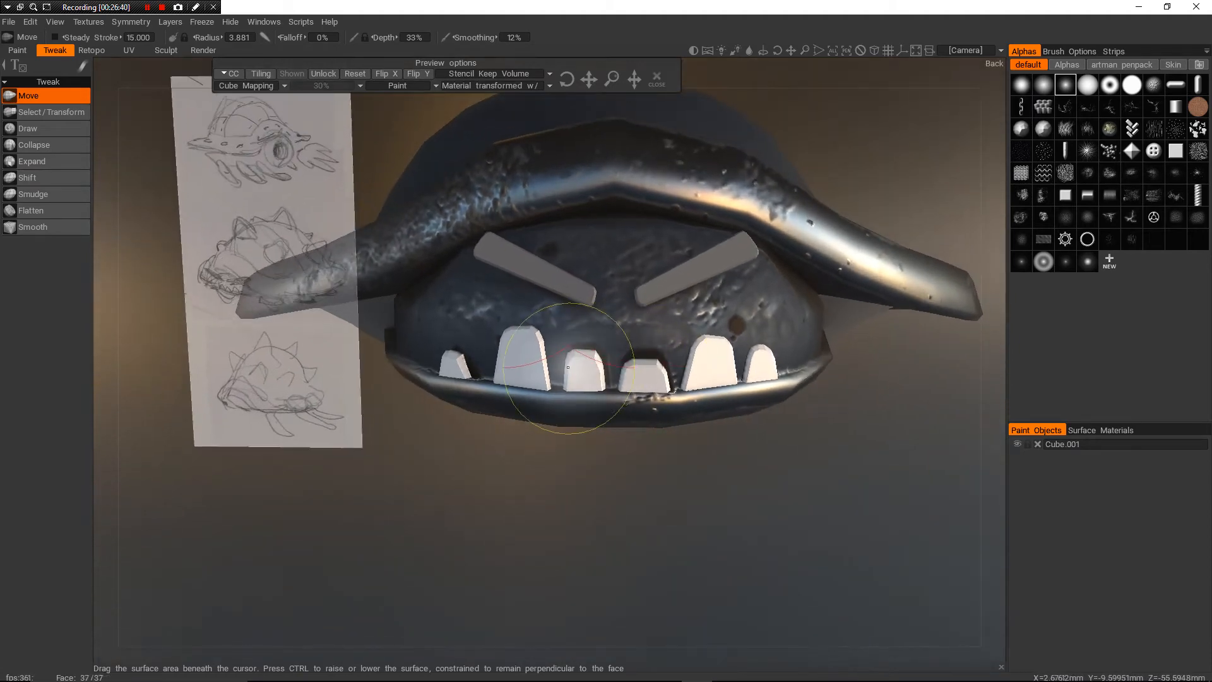
{"action": "mouse_move", "coordinate": [595, 376]}
{"action": "left_mouse_down", "text": "alt"}
{"action": "mouse_move", "coordinate": [692, 356]}
{"action": "mouse_move", "coordinate": [591, 324]}
{"action": "mouse_move", "coordinate": [603, 314]}
{"action": "mouse_move", "coordinate": [584, 259]}
{"action": "mouse_move", "coordinate": [565, 256]}
{"action": "left_mouse_up", "text": "alt"}
{"action": "scroll", "coordinate": [695, 347], "scroll_direction": "down", "scroll_amount": 5}
{"action": "scroll", "coordinate": [590, 323], "scroll_direction": "down", "scroll_amount": 2}
{"action": "scroll", "coordinate": [597, 309], "scroll_direction": "up", "scroll_amount": 9}
{"action": "scroll", "coordinate": [584, 259], "scroll_direction": "up", "scroll_amount": 5}
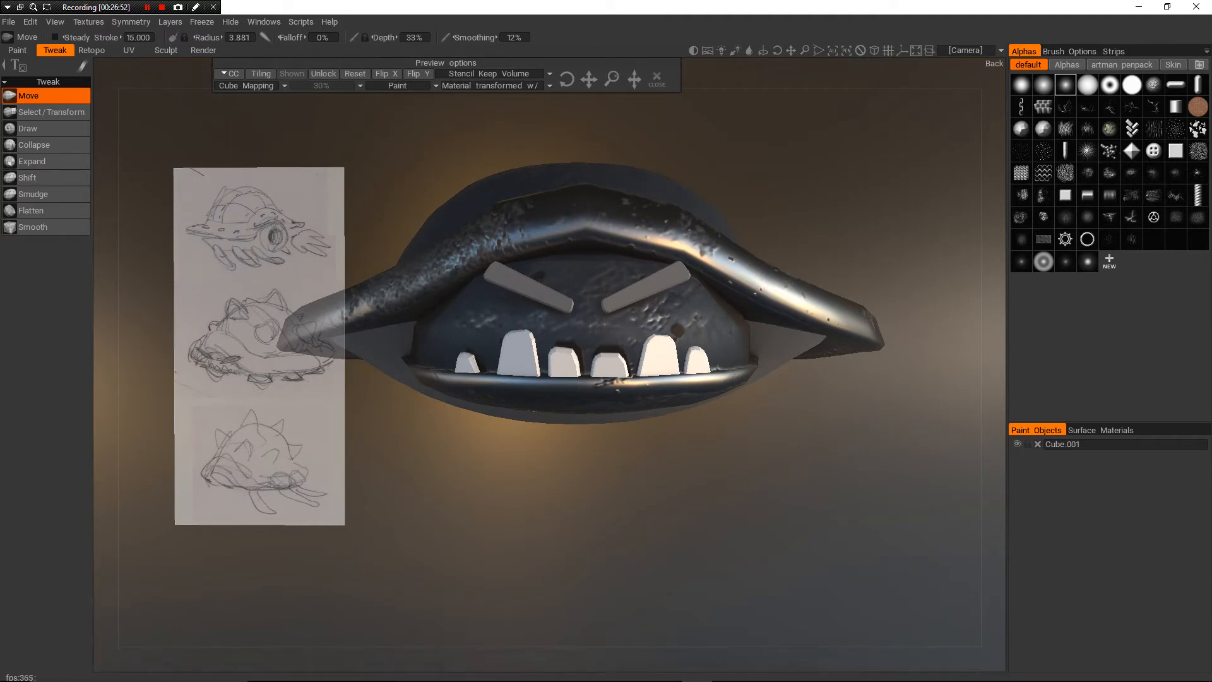
- Set the Move brush to 85% depth and radius 11.513 with the first round alpha, and nudge the shell rim's right side
{"action": "right_click_drag", "start_coordinate": [644, 392], "coordinate": [681, 392]}
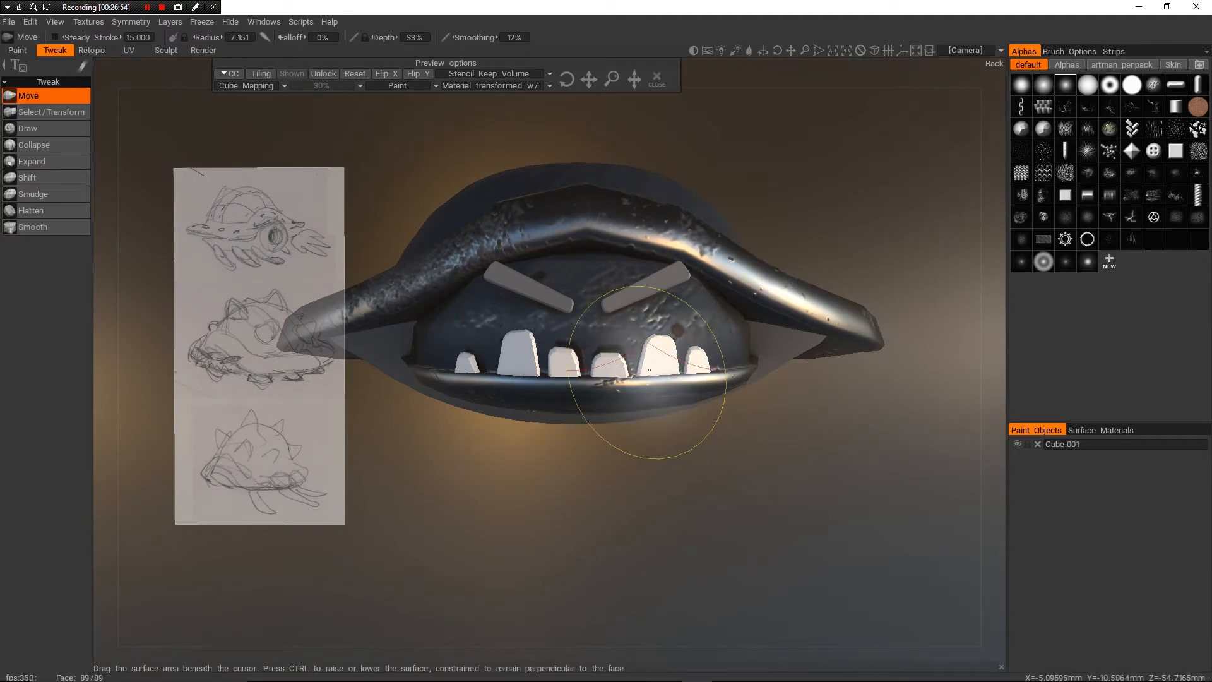
{"action": "mouse_move", "coordinate": [599, 340]}
{"action": "right_mouse_down"}
{"action": "mouse_move", "coordinate": [600, 312]}
{"action": "mouse_move", "coordinate": [622, 299]}
{"action": "right_mouse_up"}
{"action": "mouse_move", "coordinate": [759, 282]}
{"action": "left_mouse_down", "text": "alt"}
{"action": "mouse_move", "coordinate": [746, 316]}
{"action": "mouse_move", "coordinate": [760, 245]}
{"action": "mouse_move", "coordinate": [847, 140]}
{"action": "mouse_move", "coordinate": [788, 210]}
{"action": "mouse_move", "coordinate": [790, 278]}
{"action": "mouse_move", "coordinate": [901, 70]}
{"action": "mouse_move", "coordinate": [796, 265]}
{"action": "left_mouse_up", "text": "alt"}
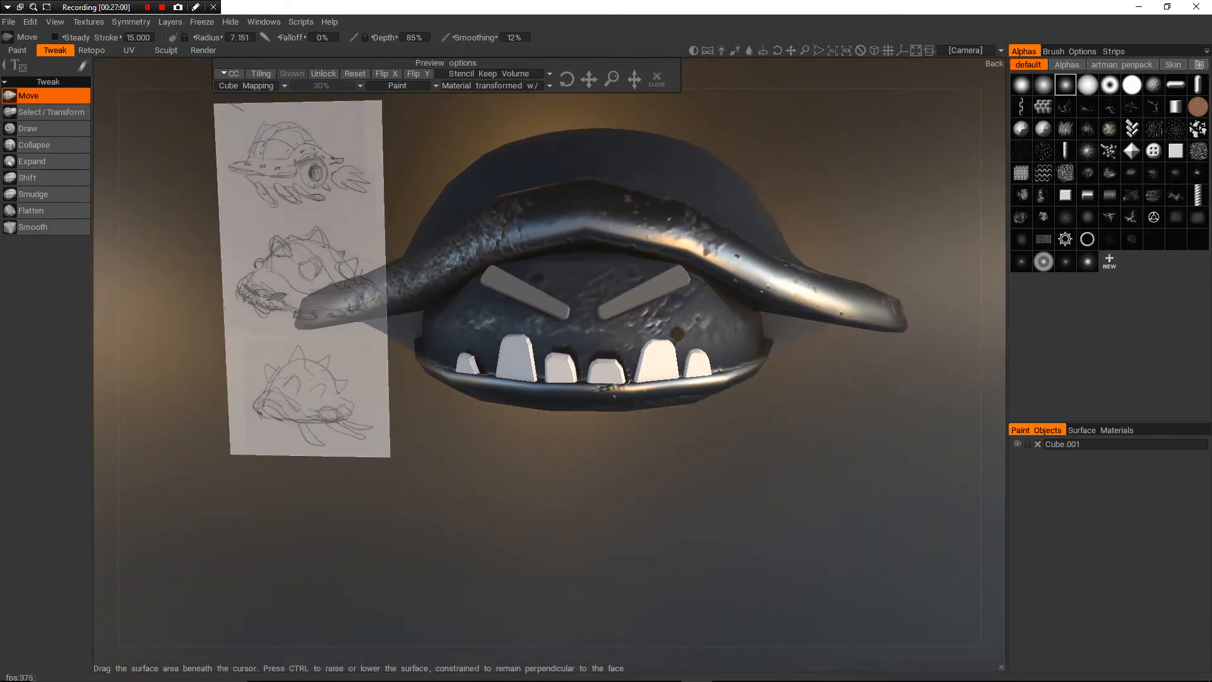
{"action": "left_click", "coordinate": [1021, 85]}
{"action": "right_click_drag", "start_coordinate": [707, 248], "coordinate": [748, 246]}
{"action": "mouse_move", "coordinate": [765, 250]}
{"action": "left_mouse_down"}
{"action": "mouse_move", "coordinate": [820, 141]}
{"action": "mouse_move", "coordinate": [735, 267]}
{"action": "mouse_move", "coordinate": [751, 271]}
{"action": "mouse_move", "coordinate": [749, 218]}
{"action": "mouse_move", "coordinate": [739, 268]}
{"action": "left_mouse_up"}
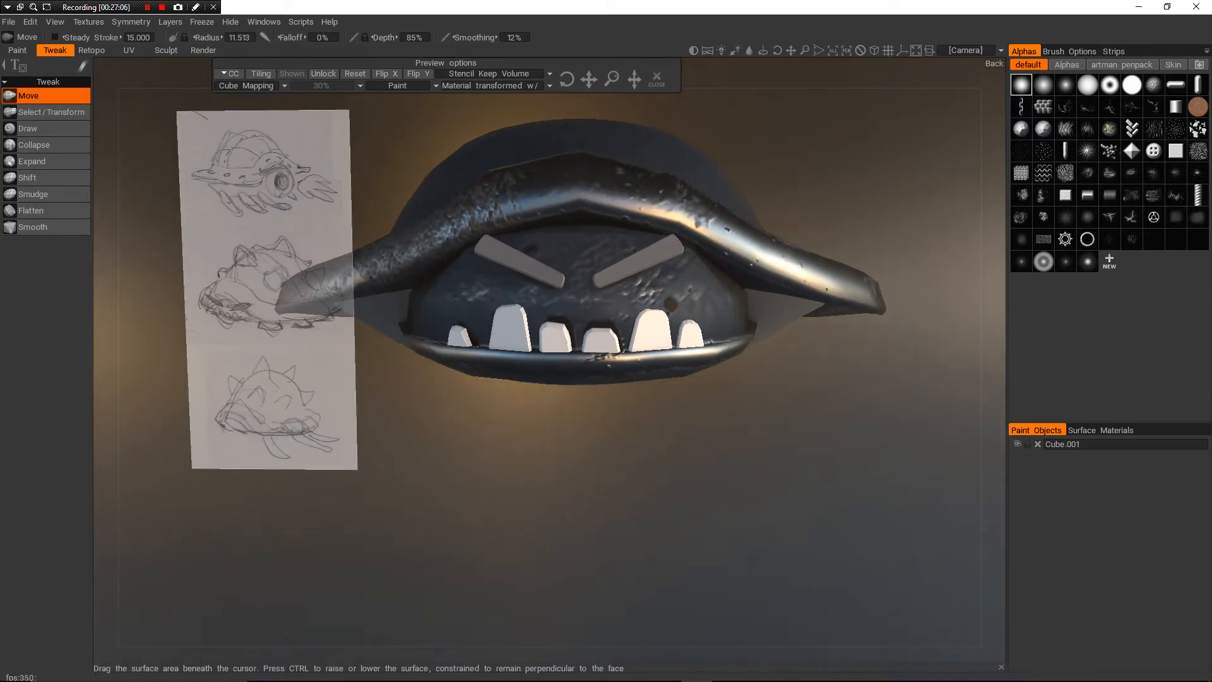
- Pull the lower lip down beneath the right-hand teeth and reduce the brush radius to 9.697
{"action": "left_click_drag", "start_coordinate": [661, 363], "coordinate": [654, 382], "text": "alt"}
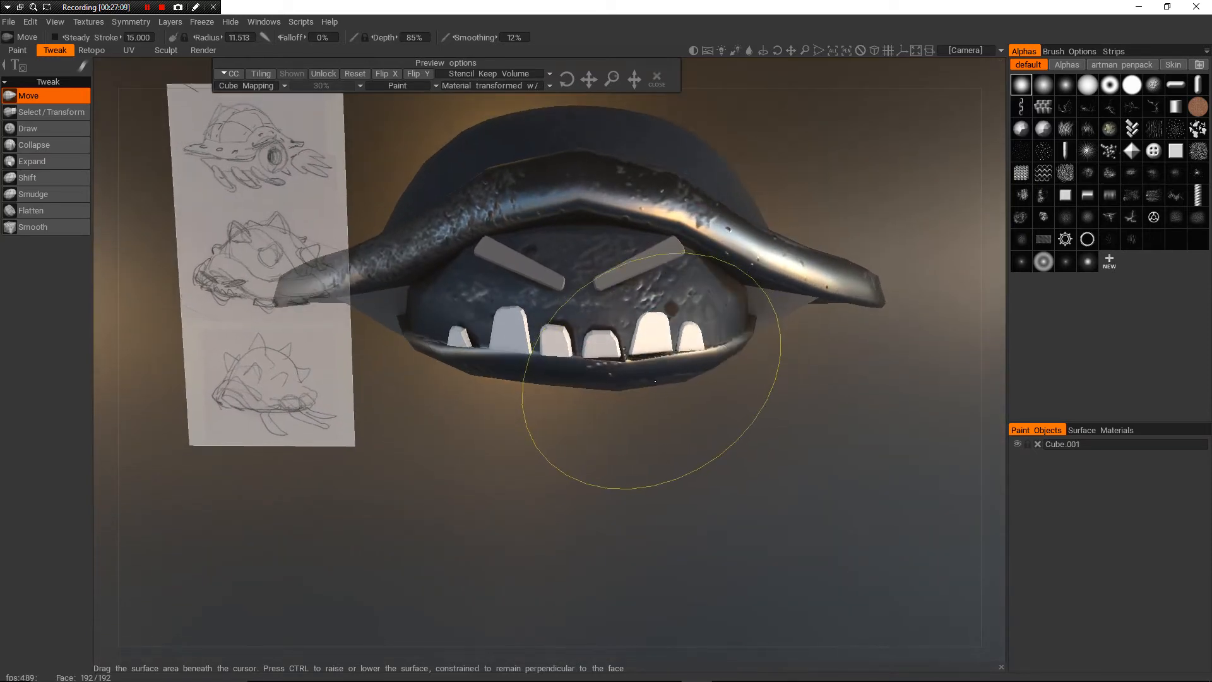
{"action": "right_click_drag", "start_coordinate": [631, 381], "coordinate": [531, 381]}
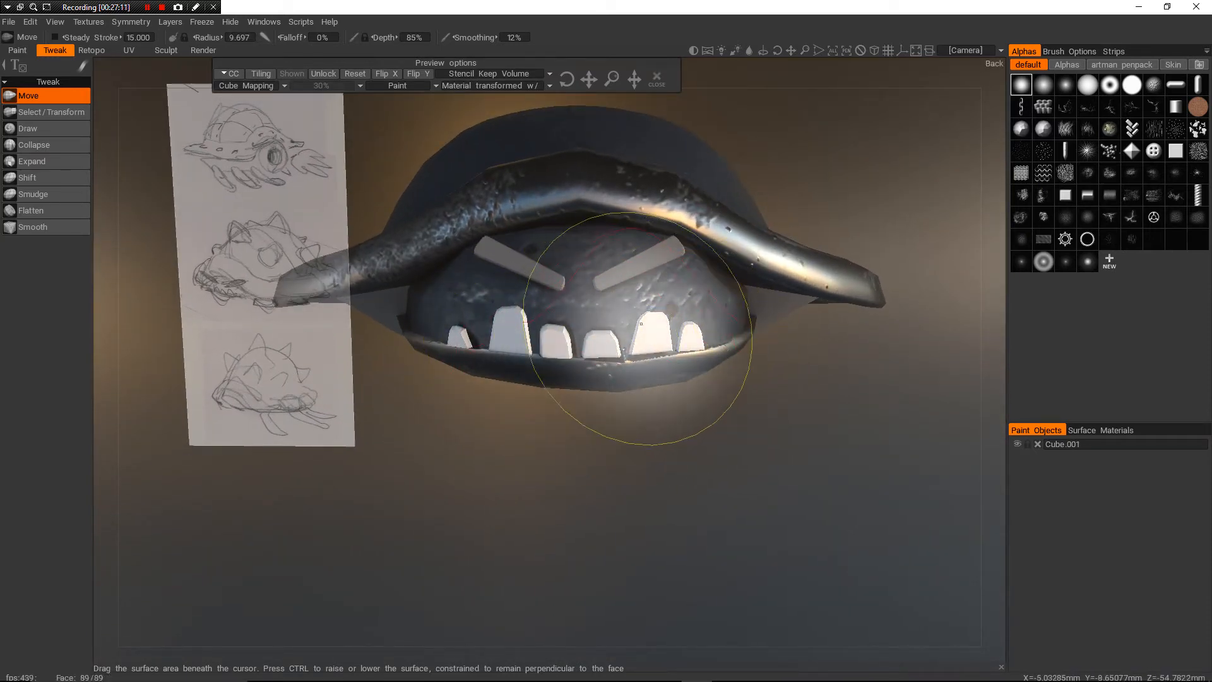
{"action": "mouse_move", "coordinate": [685, 353]}
{"action": "left_mouse_down", "text": "alt"}
{"action": "mouse_move", "coordinate": [536, 376]}
{"action": "mouse_move", "coordinate": [685, 372]}
{"action": "mouse_move", "coordinate": [679, 278]}
{"action": "mouse_move", "coordinate": [638, 375]}
{"action": "mouse_move", "coordinate": [640, 470]}
{"action": "mouse_move", "coordinate": [685, 464]}
{"action": "mouse_move", "coordinate": [637, 366]}
{"action": "mouse_move", "coordinate": [517, 373]}
{"action": "left_mouse_up", "text": "alt"}
- Enlarge the Move brush radius to 14.048 and reshape the front of the shell rim above the eyebrows
{"action": "scroll", "coordinate": [638, 376], "scroll_direction": "down", "scroll_amount": 5}
{"action": "scroll", "coordinate": [518, 372], "scroll_direction": "up", "scroll_amount": 6}
{"action": "middle_click_drag", "start_coordinate": [518, 373], "coordinate": [493, 442], "text": "alt"}
{"action": "left_click_drag", "start_coordinate": [492, 441], "coordinate": [510, 463], "text": "alt"}
{"action": "right_click_drag", "start_coordinate": [499, 297], "coordinate": [532, 297]}
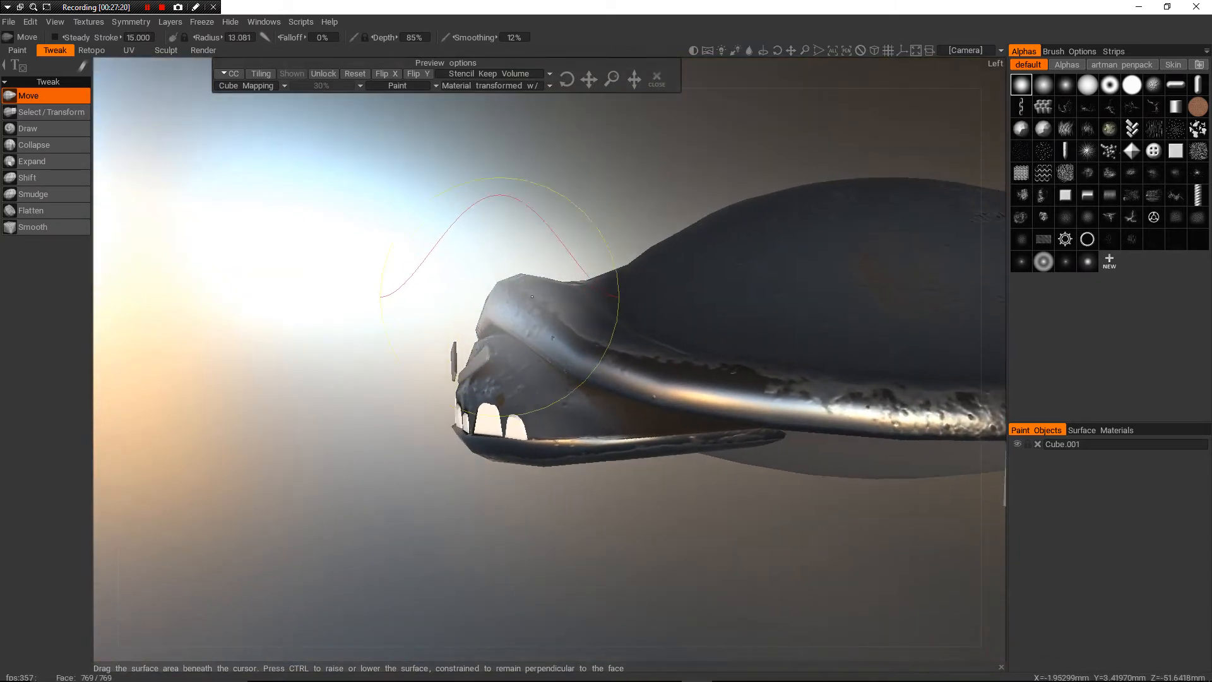
{"action": "left_click_drag", "start_coordinate": [551, 336], "coordinate": [482, 320], "text": "alt"}
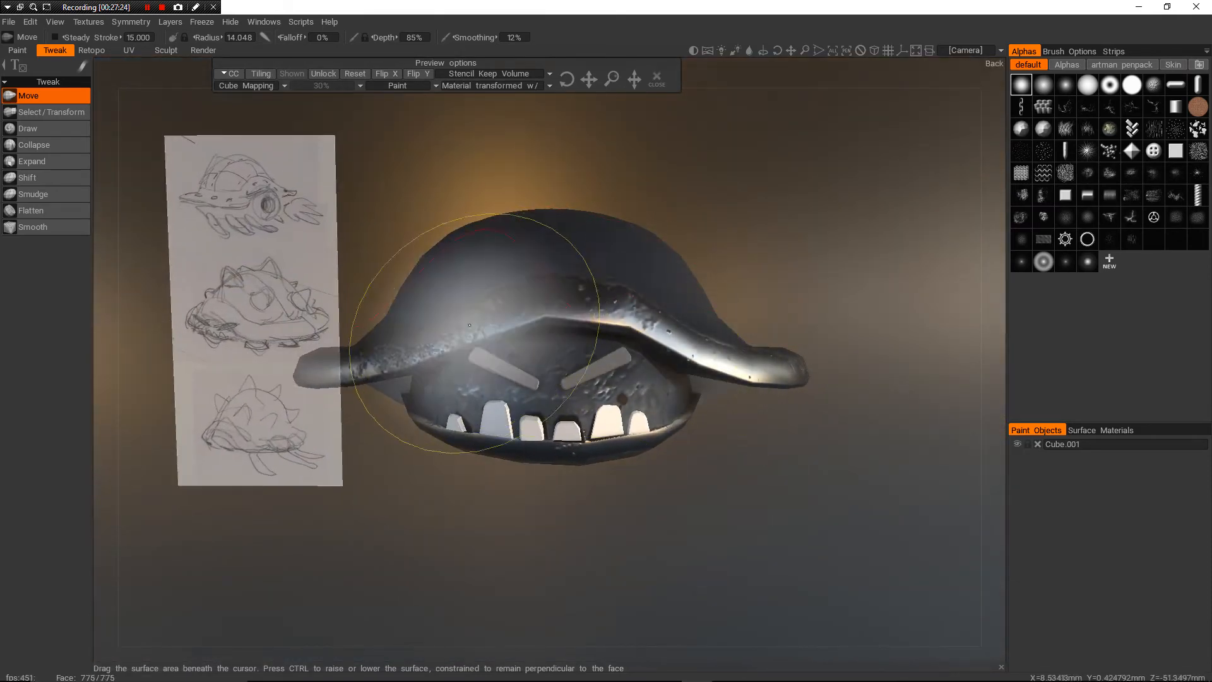
{"action": "scroll", "coordinate": [645, 347], "scroll_direction": "down", "scroll_amount": 5}
{"action": "mouse_move", "coordinate": [645, 348]}
{"action": "left_mouse_down", "text": "alt"}
{"action": "mouse_move", "coordinate": [646, 404]}
{"action": "mouse_move", "coordinate": [619, 355]}
{"action": "left_mouse_up", "text": "alt"}
{"action": "scroll", "coordinate": [632, 354], "scroll_direction": "up", "scroll_amount": 2}
{"action": "mouse_move", "coordinate": [694, 359]}
{"action": "left_mouse_down", "text": "alt"}
{"action": "mouse_move", "coordinate": [721, 345]}
{"action": "mouse_move", "coordinate": [696, 373]}
{"action": "left_mouse_up", "text": "alt"}
{"action": "scroll", "coordinate": [722, 344], "scroll_direction": "up", "scroll_amount": 3}
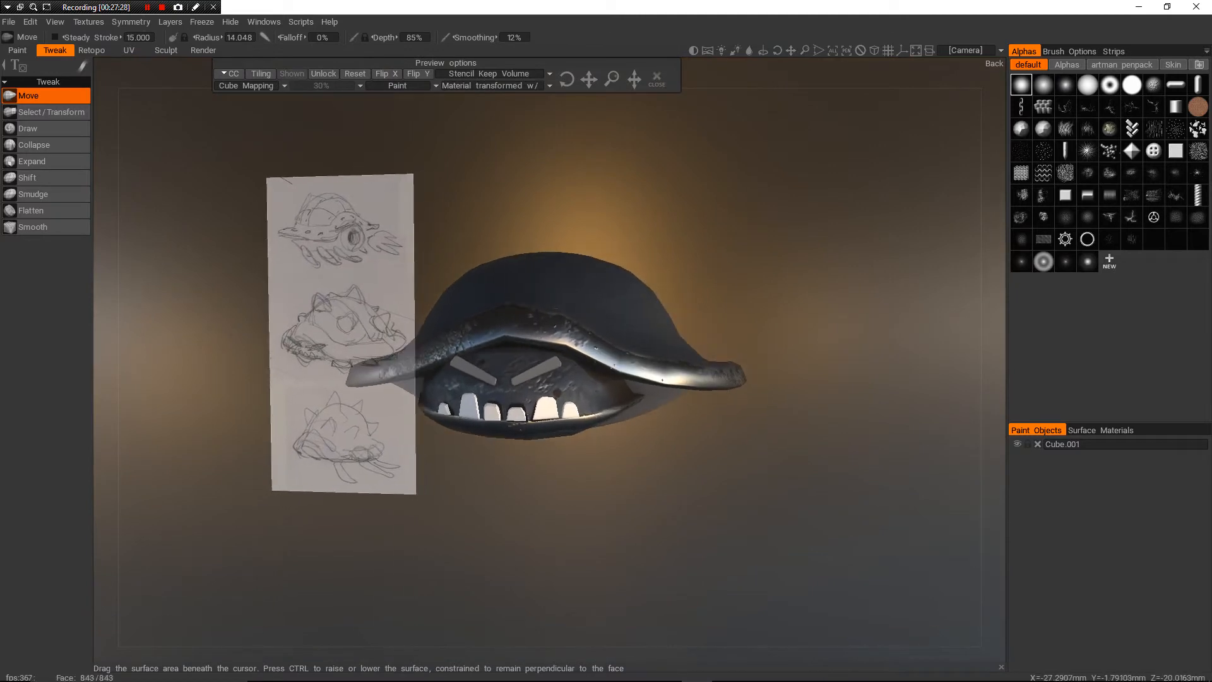
- Enlarge the Move brush radius to 37.120 and reshape the sides and dome of the shell
{"action": "right_click_drag", "start_coordinate": [696, 373], "coordinate": [710, 370]}
{"action": "left_click_drag", "start_coordinate": [708, 369], "coordinate": [606, 372], "text": "alt"}
{"action": "right_click_drag", "start_coordinate": [724, 373], "coordinate": [751, 380]}
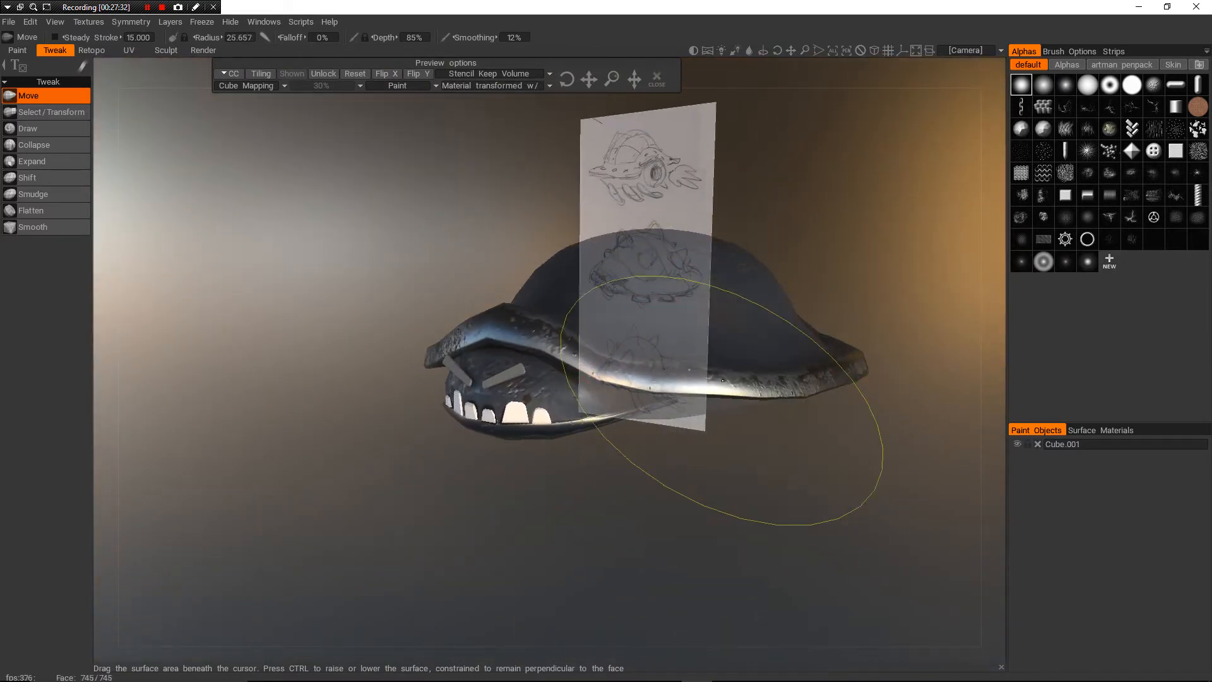
{"action": "left_click_drag", "start_coordinate": [761, 382], "coordinate": [884, 380], "text": "alt"}
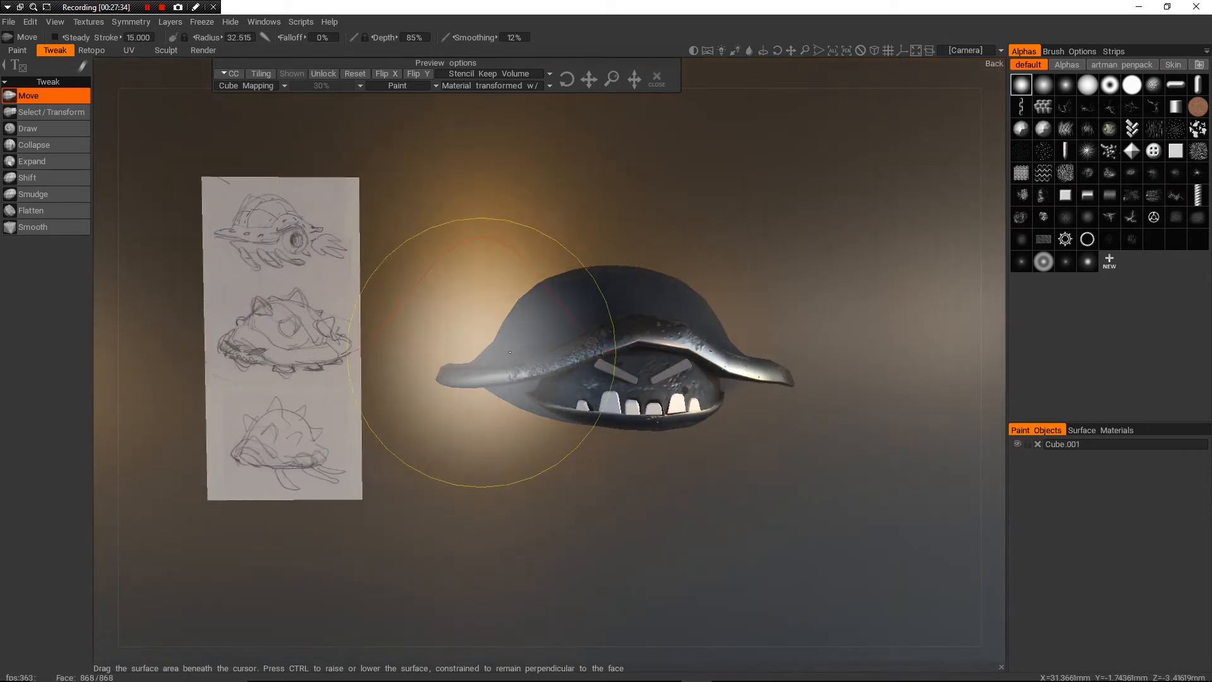
{"action": "right_click_drag", "start_coordinate": [492, 357], "coordinate": [515, 363]}
{"action": "mouse_move", "coordinate": [489, 382]}
{"action": "left_mouse_down", "text": "alt"}
{"action": "mouse_move", "coordinate": [514, 410]}
{"action": "mouse_move", "coordinate": [481, 395]}
{"action": "left_mouse_up", "text": "alt"}
{"action": "right_click_drag", "start_coordinate": [533, 292], "coordinate": [542, 293]}
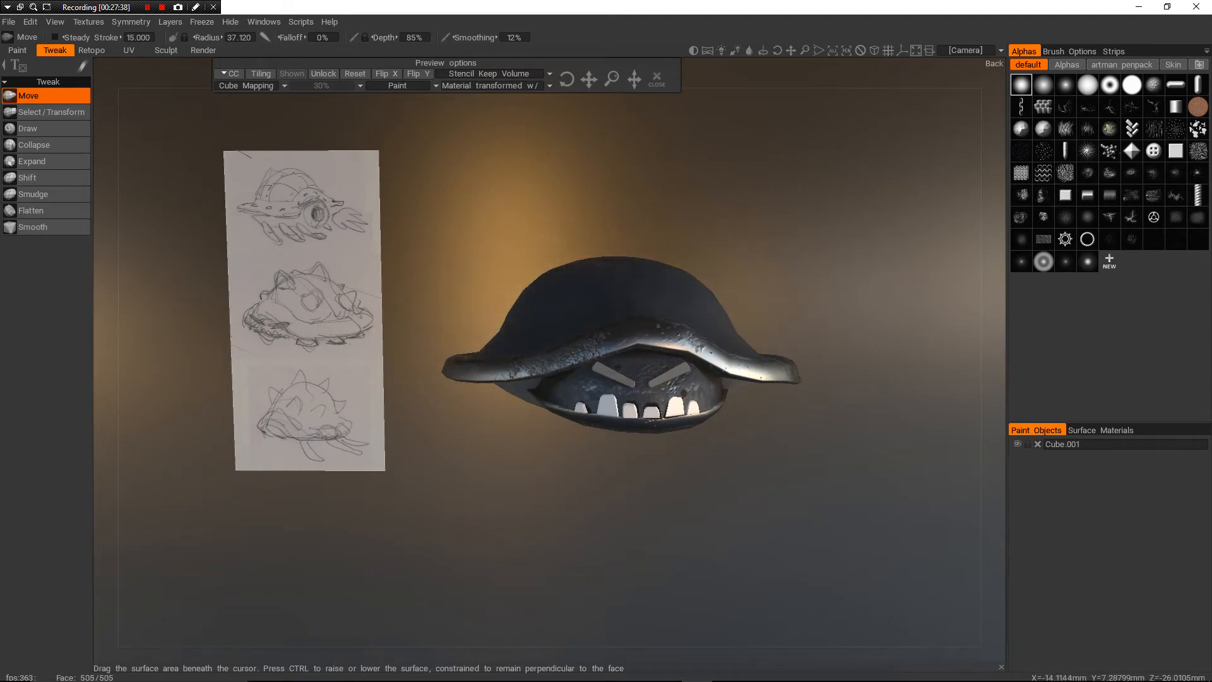
{"action": "left_click_drag", "start_coordinate": [650, 309], "coordinate": [628, 307], "text": "alt"}
{"action": "left_click_drag", "start_coordinate": [720, 295], "coordinate": [724, 302]}
- Examine the reshaped shell and mouth in profile, from around the body and from the front
{"action": "mouse_move", "coordinate": [724, 302]}
{"action": "left_mouse_down", "text": "alt"}
{"action": "mouse_move", "coordinate": [587, 309]}
{"action": "mouse_move", "coordinate": [606, 366]}
{"action": "mouse_move", "coordinate": [650, 410]}
{"action": "left_mouse_up", "text": "alt"}
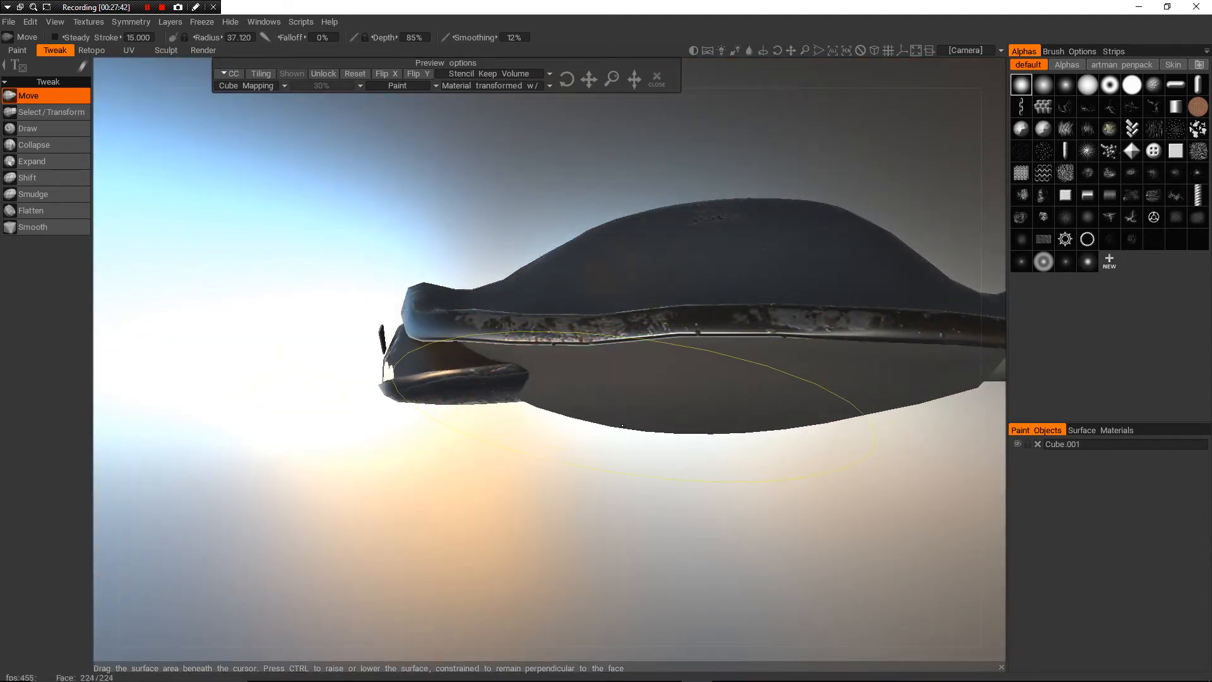
{"action": "right_click_drag", "start_coordinate": [694, 391], "coordinate": [751, 404], "text": "alt"}
{"action": "middle_click_drag", "start_coordinate": [751, 404], "coordinate": [731, 410], "text": "alt"}
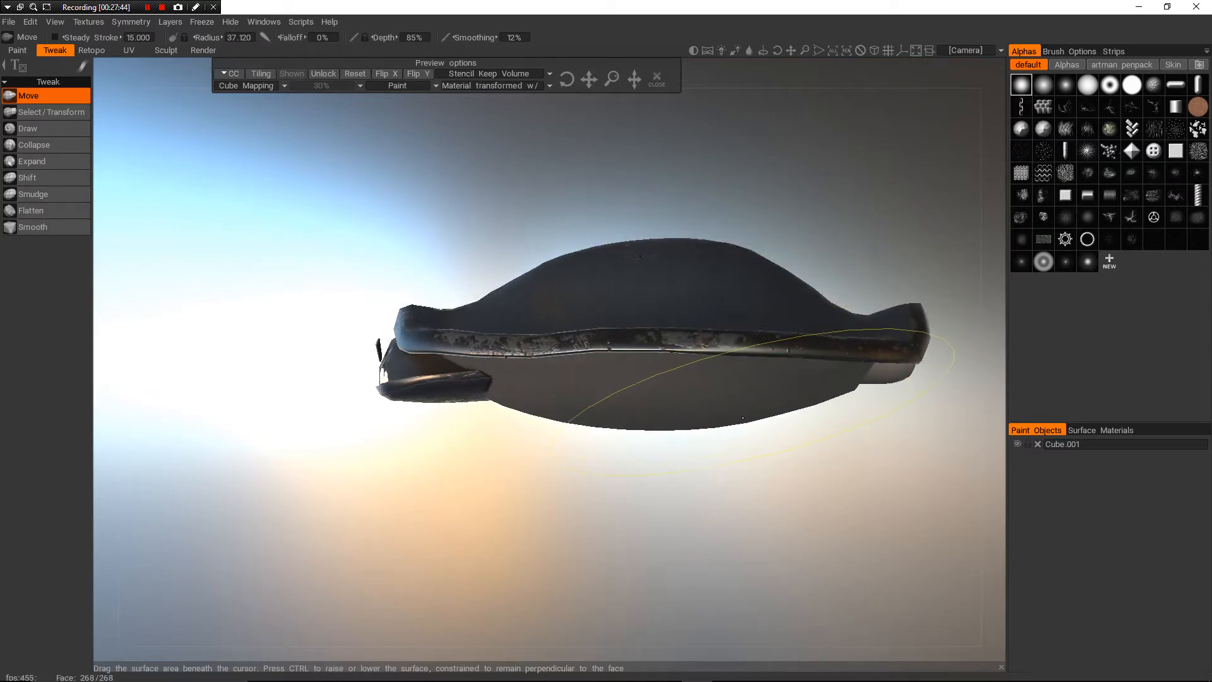
{"action": "right_click_drag", "start_coordinate": [694, 391], "coordinate": [663, 378], "text": "alt"}
{"action": "left_click_drag", "start_coordinate": [663, 378], "coordinate": [915, 430], "text": "alt"}
{"action": "left_click_drag", "start_coordinate": [695, 391], "coordinate": [863, 328], "text": "alt"}
{"action": "mouse_move", "coordinate": [517, 341]}
{"action": "left_mouse_down", "text": "alt"}
{"action": "mouse_move", "coordinate": [587, 385]}
{"action": "mouse_move", "coordinate": [896, 379]}
{"action": "left_mouse_up", "text": "alt"}
{"action": "left_click_drag", "start_coordinate": [789, 378], "coordinate": [615, 392], "text": "alt"}
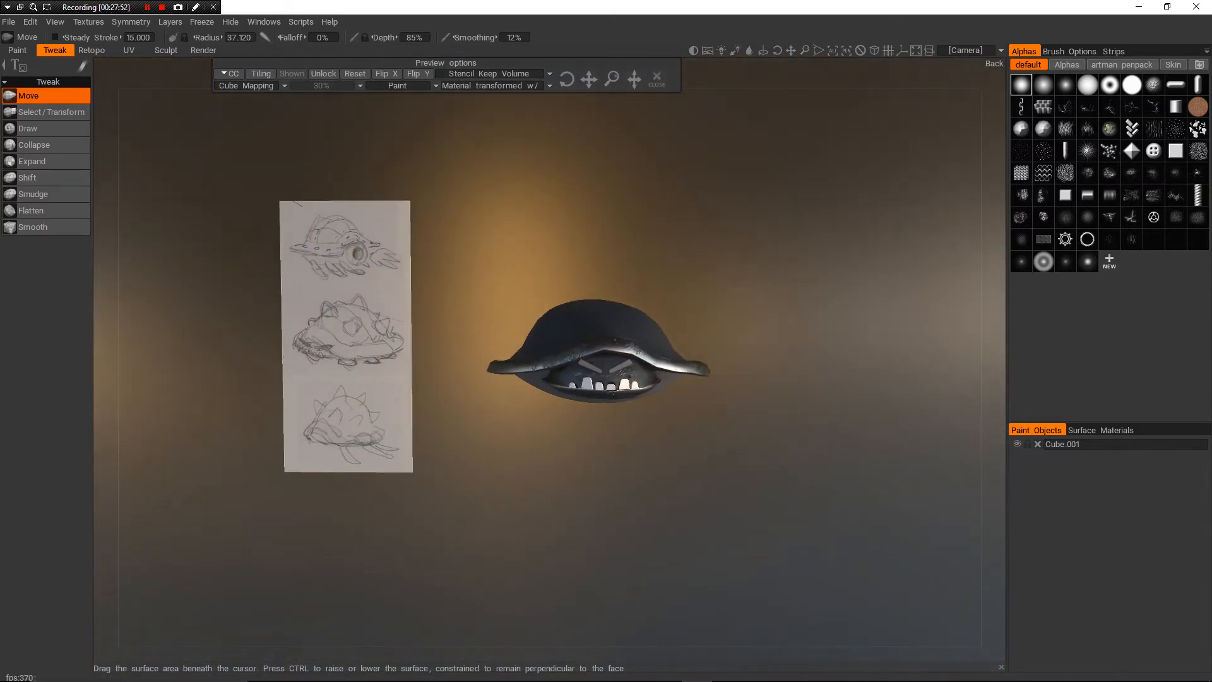
{"action": "right_click_drag", "start_coordinate": [615, 379], "coordinate": [669, 404], "text": "alt"}
{"action": "left_click_drag", "start_coordinate": [669, 378], "coordinate": [581, 442], "text": "alt"}
{"action": "mouse_move", "coordinate": [669, 436]}
{"action": "left_mouse_down", "text": "alt"}
{"action": "mouse_move", "coordinate": [656, 499]}
{"action": "mouse_move", "coordinate": [581, 429]}
{"action": "mouse_move", "coordinate": [663, 429]}
{"action": "mouse_move", "coordinate": [789, 404]}
{"action": "mouse_move", "coordinate": [827, 372]}
{"action": "mouse_move", "coordinate": [865, 372]}
{"action": "left_mouse_up", "text": "alt"}
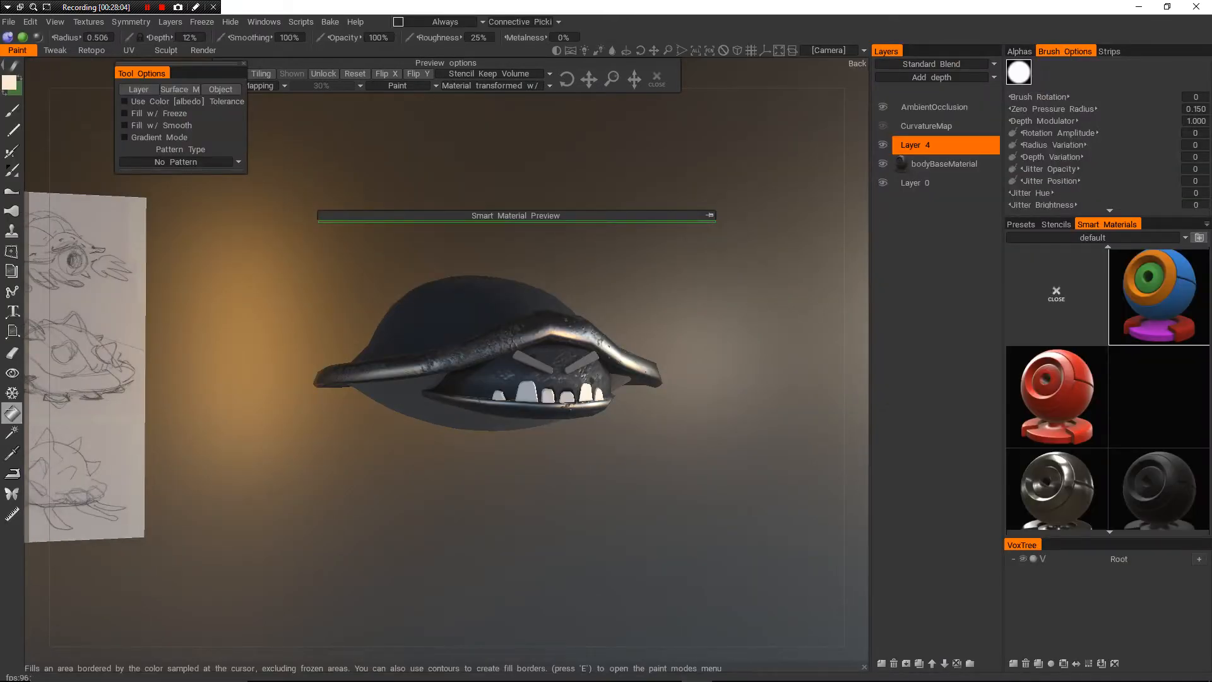
- Delete the AmbientOcclusion layer and recalculate occlusion into a new layer with Sphere light sources and a light count of 24576
{"action": "left_click_drag", "start_coordinate": [656, 404], "coordinate": [615, 411], "text": "alt"}
{"action": "middle_click_drag", "start_coordinate": [616, 412], "coordinate": [642, 417], "text": "alt"}
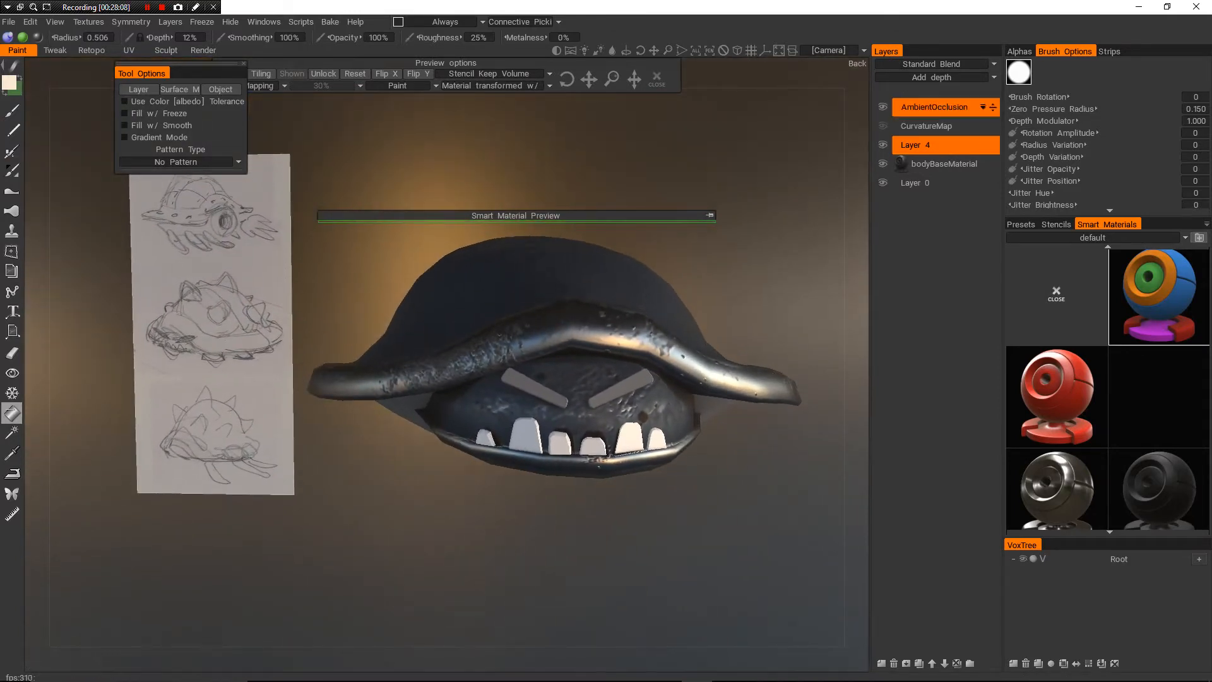
{"action": "left_click", "coordinate": [934, 108]}
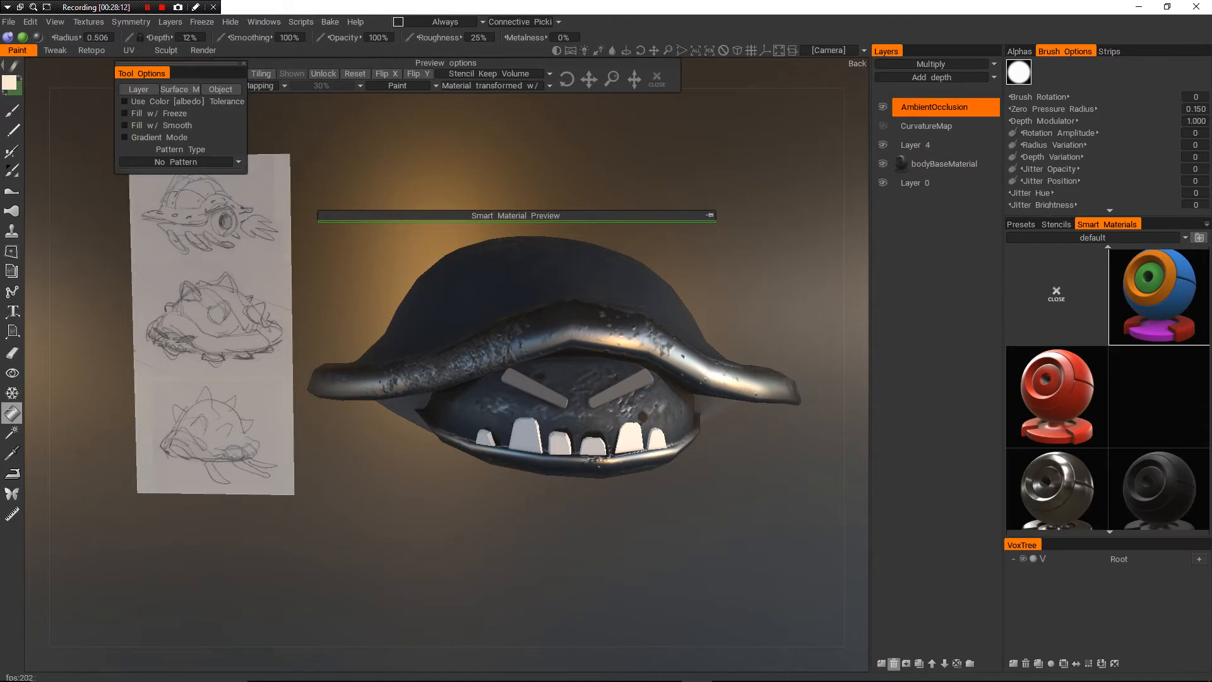
{"action": "left_click", "coordinate": [894, 664]}
{"action": "mouse_move", "coordinate": [656, 379]}
{"action": "left_mouse_down", "text": "alt"}
{"action": "mouse_move", "coordinate": [691, 378]}
{"action": "mouse_move", "coordinate": [650, 384]}
{"action": "left_mouse_up", "text": "alt"}
{"action": "mouse_move", "coordinate": [55, 22]}
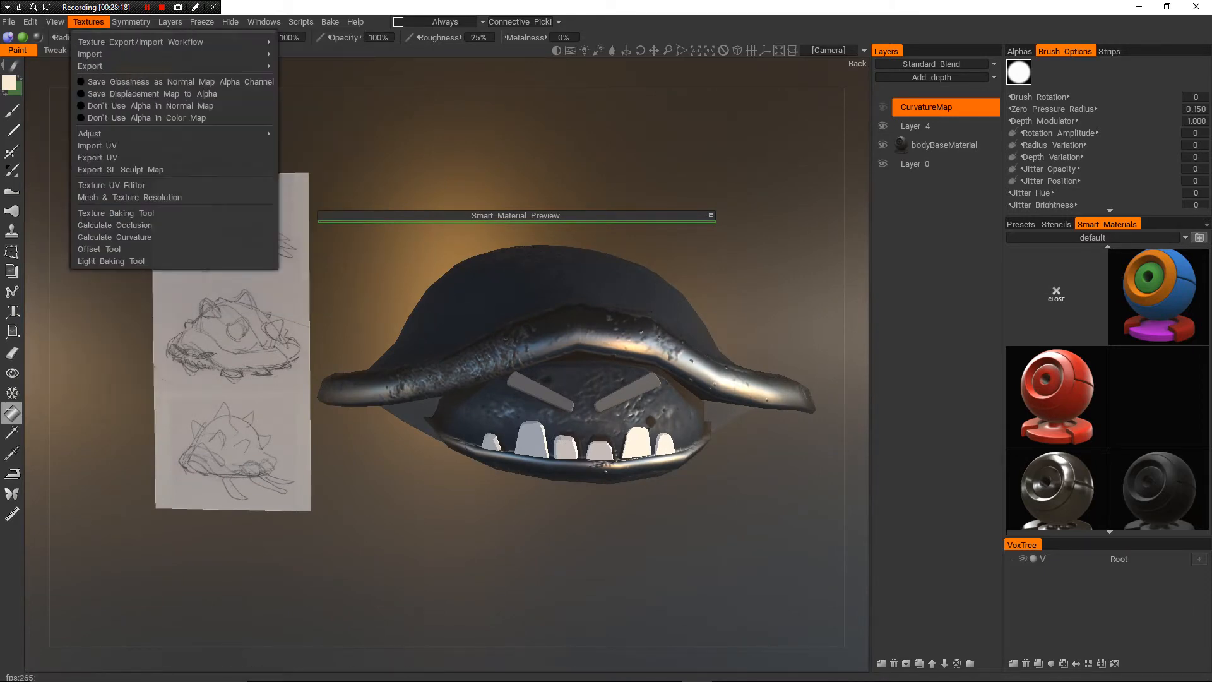
{"action": "left_click", "coordinate": [114, 225]}
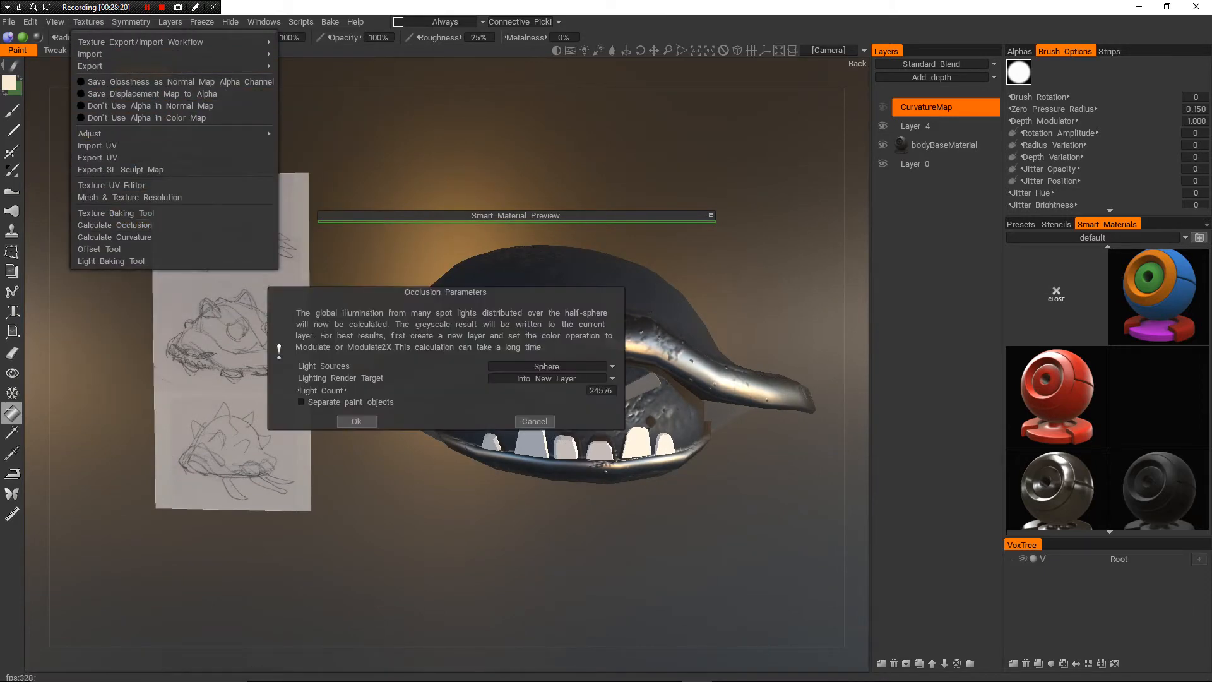
{"action": "left_click", "coordinate": [356, 421]}
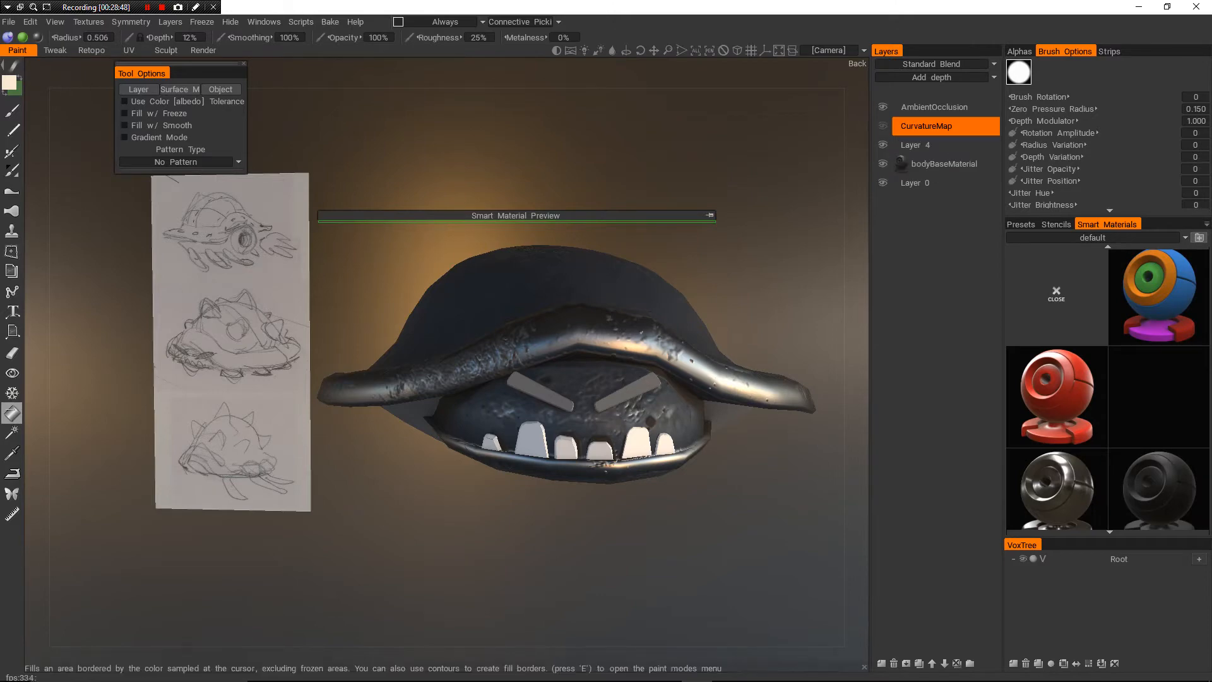
- Hide the bodyBaseMaterial layer and examine the occlusion shading around the shell rim, eyebrows and teeth
{"action": "left_click_drag", "start_coordinate": [757, 265], "coordinate": [745, 209], "text": "alt"}
{"action": "left_click", "coordinate": [883, 164]}
{"action": "scroll", "coordinate": [759, 390], "scroll_direction": "up", "scroll_amount": 5}
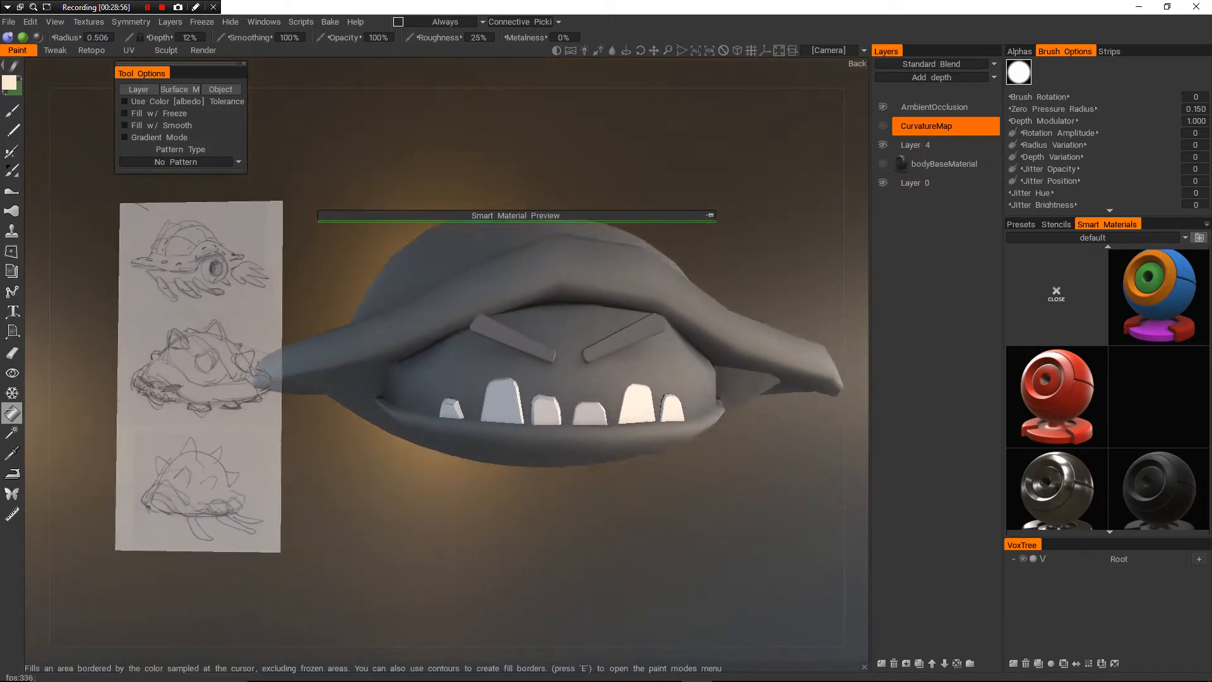
{"action": "scroll", "coordinate": [759, 390], "scroll_direction": "down", "scroll_amount": 5}
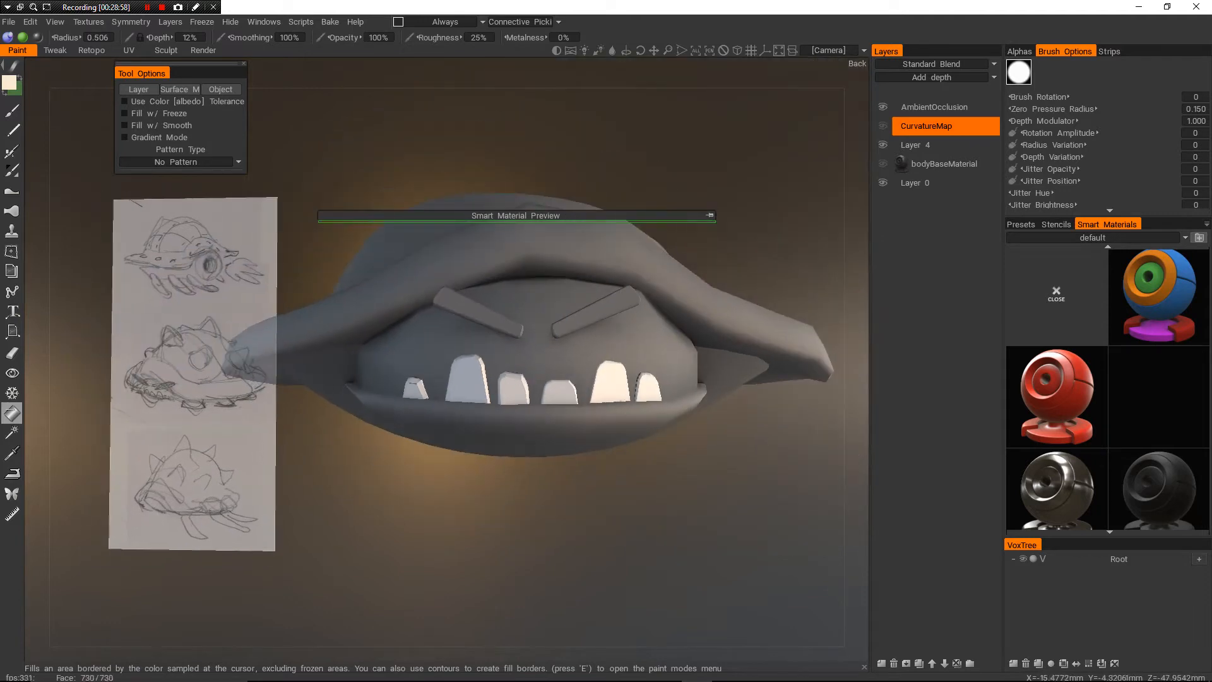
{"action": "left_click_drag", "start_coordinate": [759, 390], "coordinate": [757, 464], "text": "alt"}
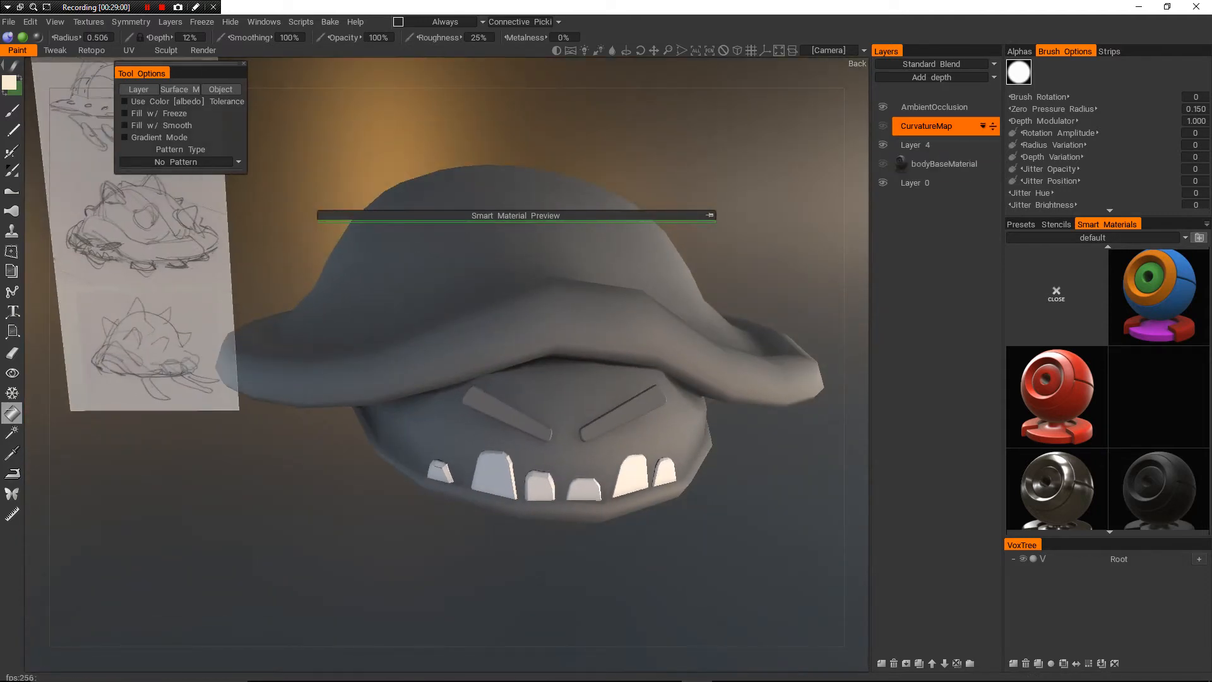
- Replace the AmbientOcclusion layer with a fresh occlusion calculation into a new layer, using Sphere light sources and 24576 lights
{"action": "left_click", "coordinate": [937, 107]}
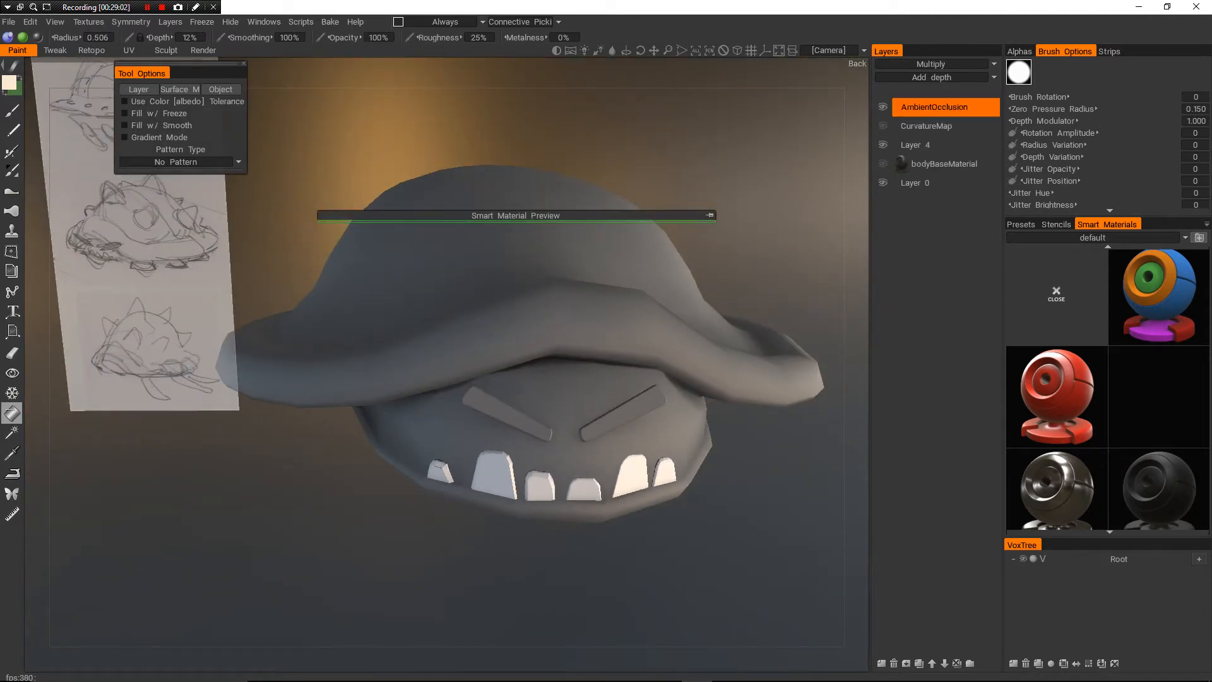
{"action": "left_click", "coordinate": [894, 663]}
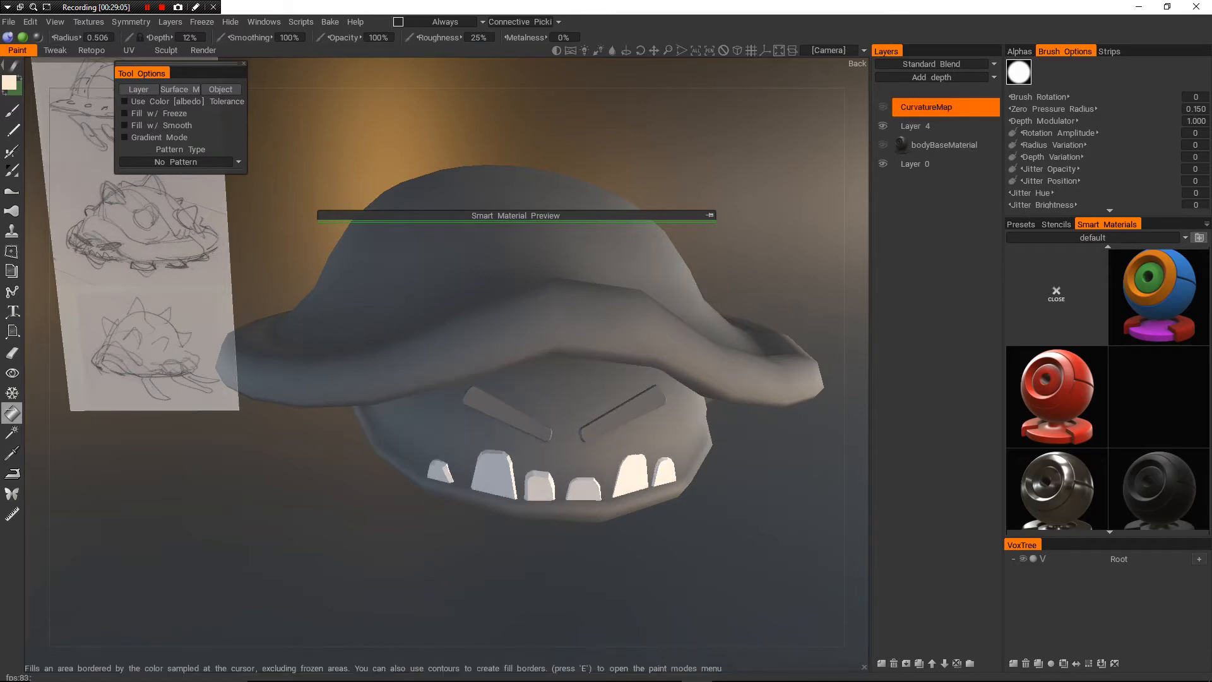
{"action": "left_click", "coordinate": [89, 22]}
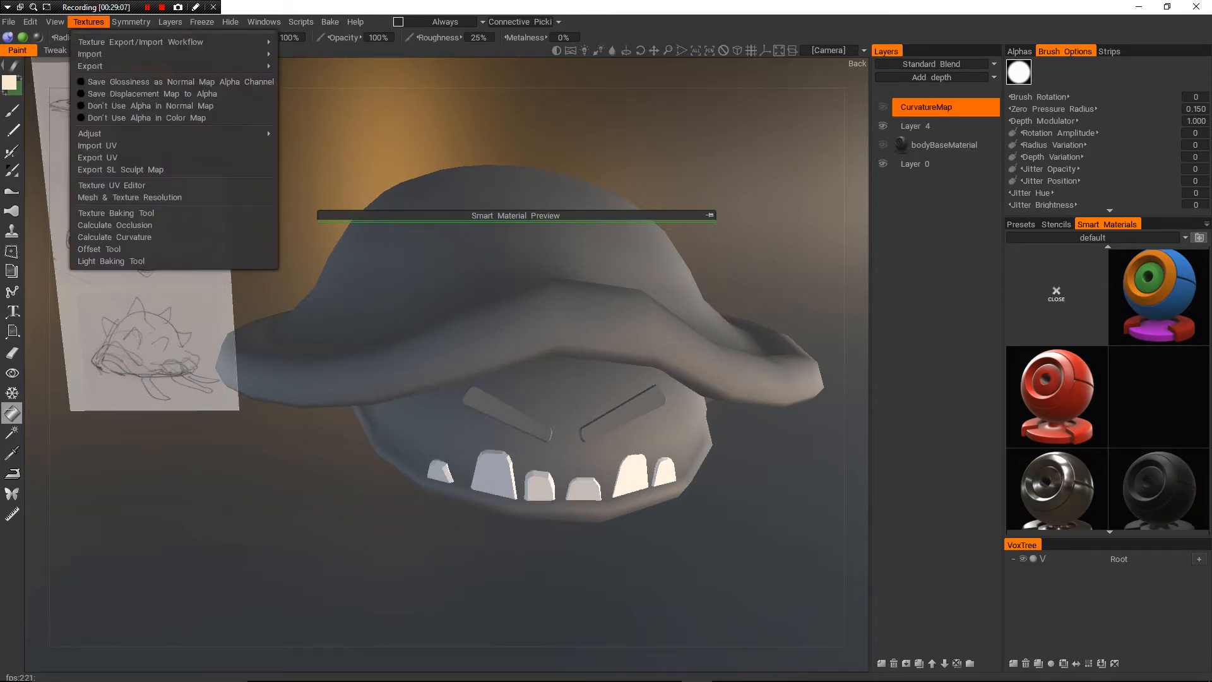
{"action": "left_click", "coordinate": [114, 225]}
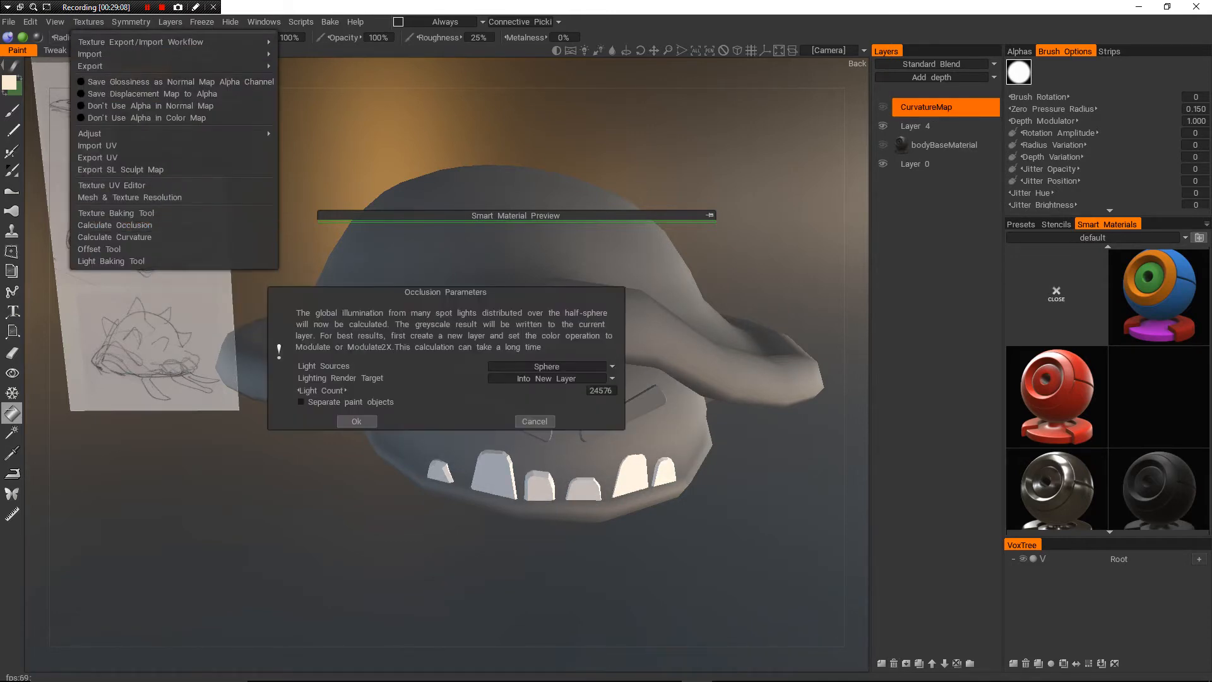
{"action": "left_click", "coordinate": [366, 421]}
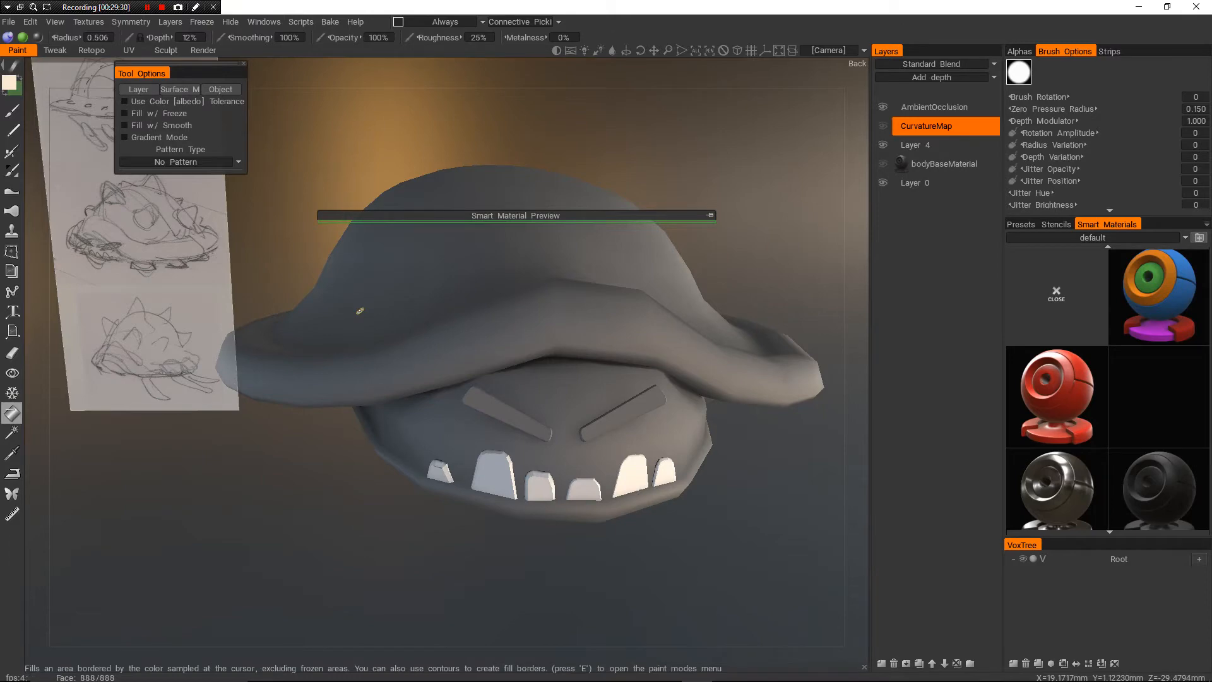
- Show the bodyBaseMaterial layer again and make it the active layer
{"action": "left_click_drag", "start_coordinate": [530, 395], "coordinate": [544, 363], "text": "alt"}
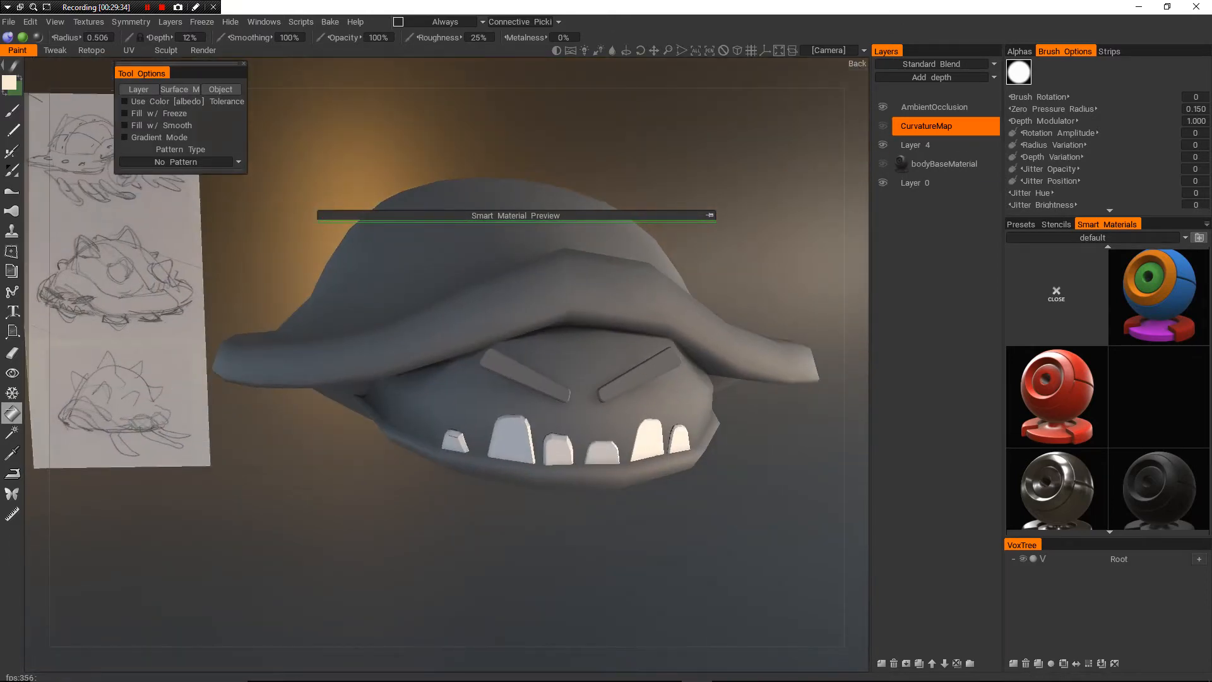
{"action": "left_click", "coordinate": [883, 163]}
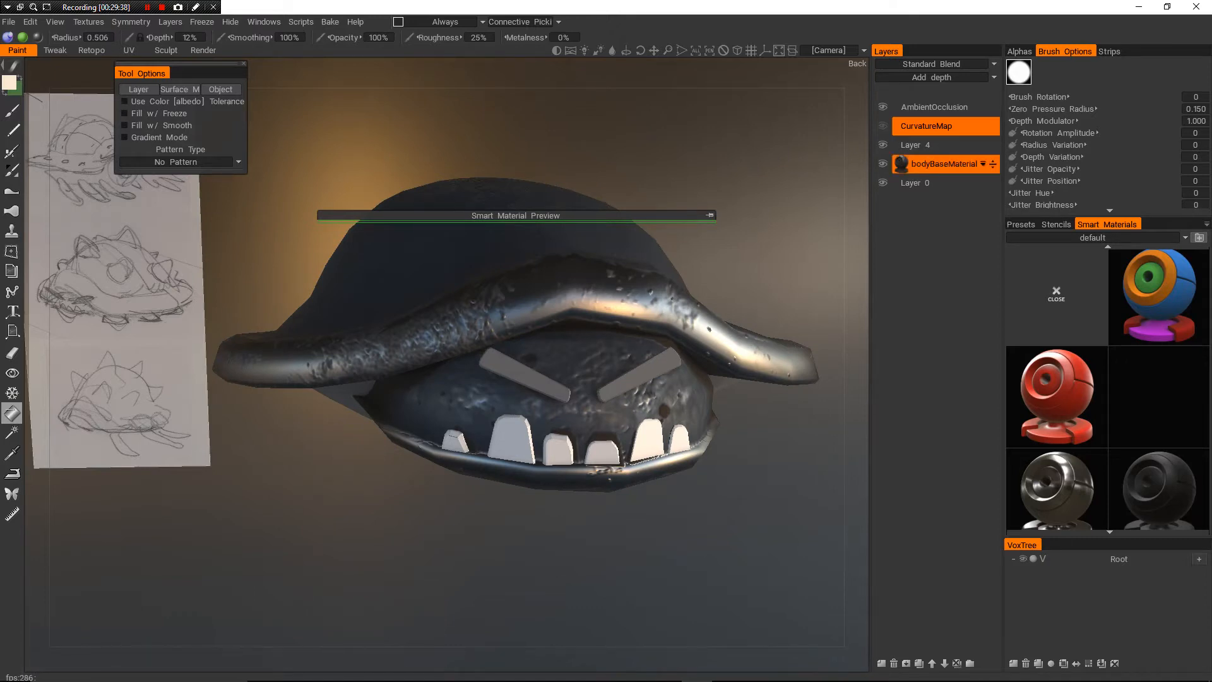
{"action": "right_click", "coordinate": [921, 163]}
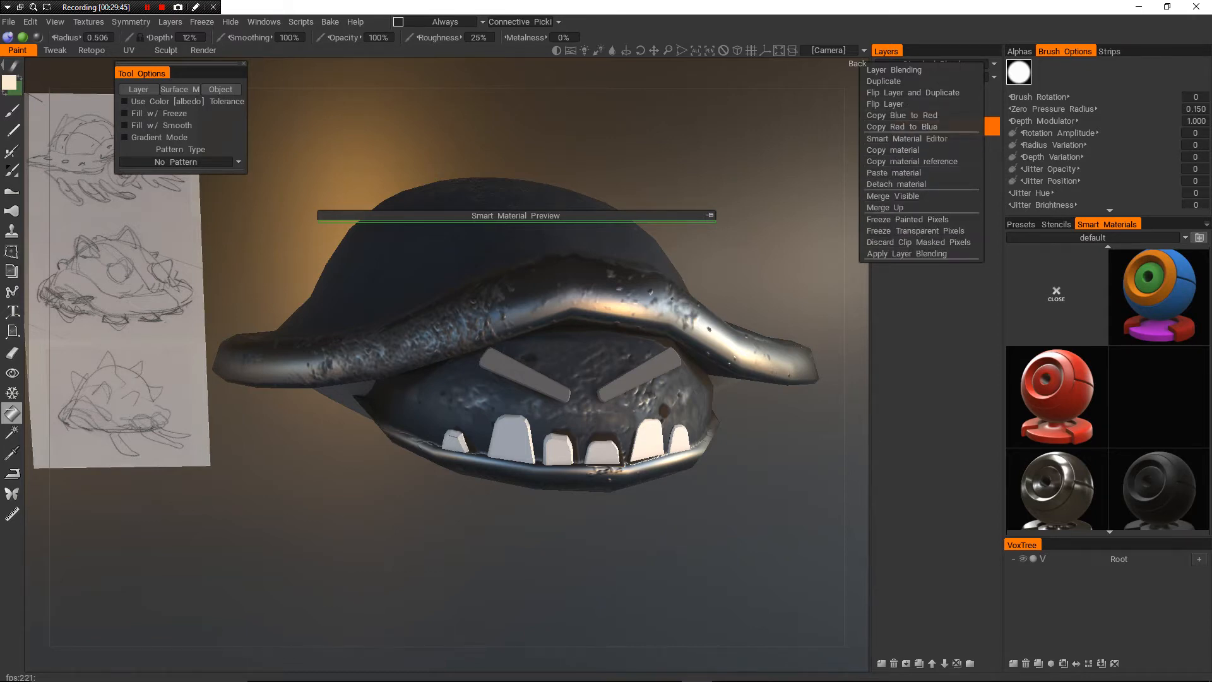
{"action": "middle_click_drag", "start_coordinate": [631, 353], "coordinate": [630, 405]}
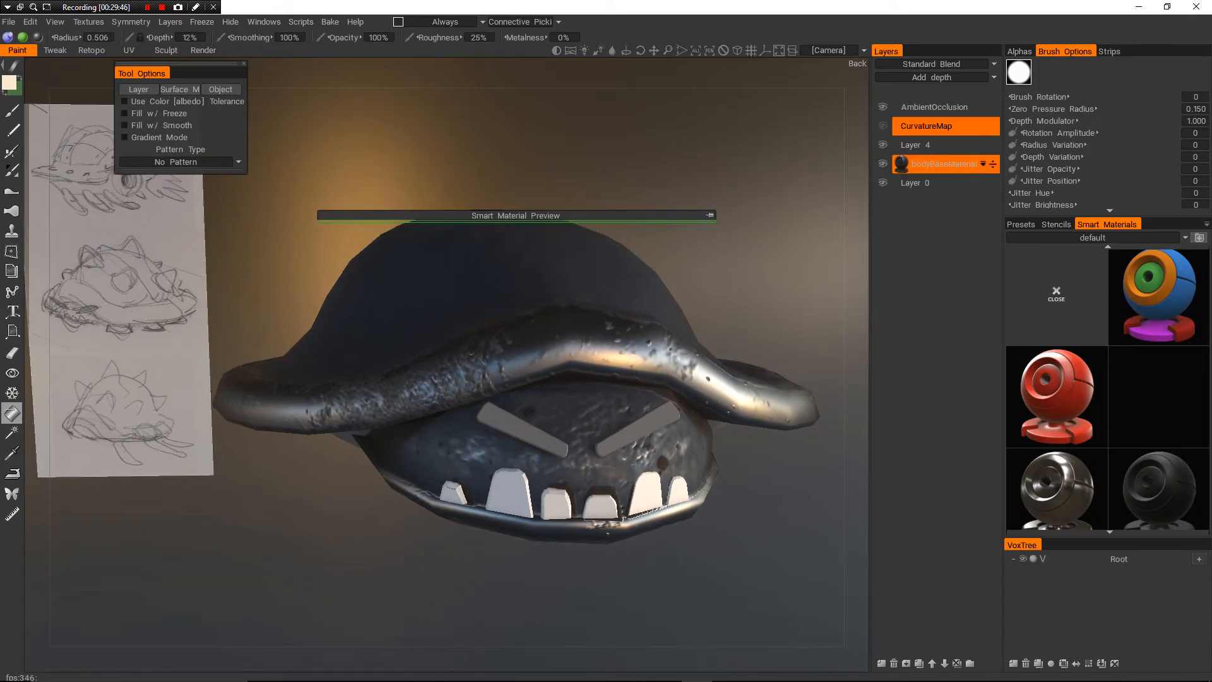
{"action": "right_click", "coordinate": [906, 167]}
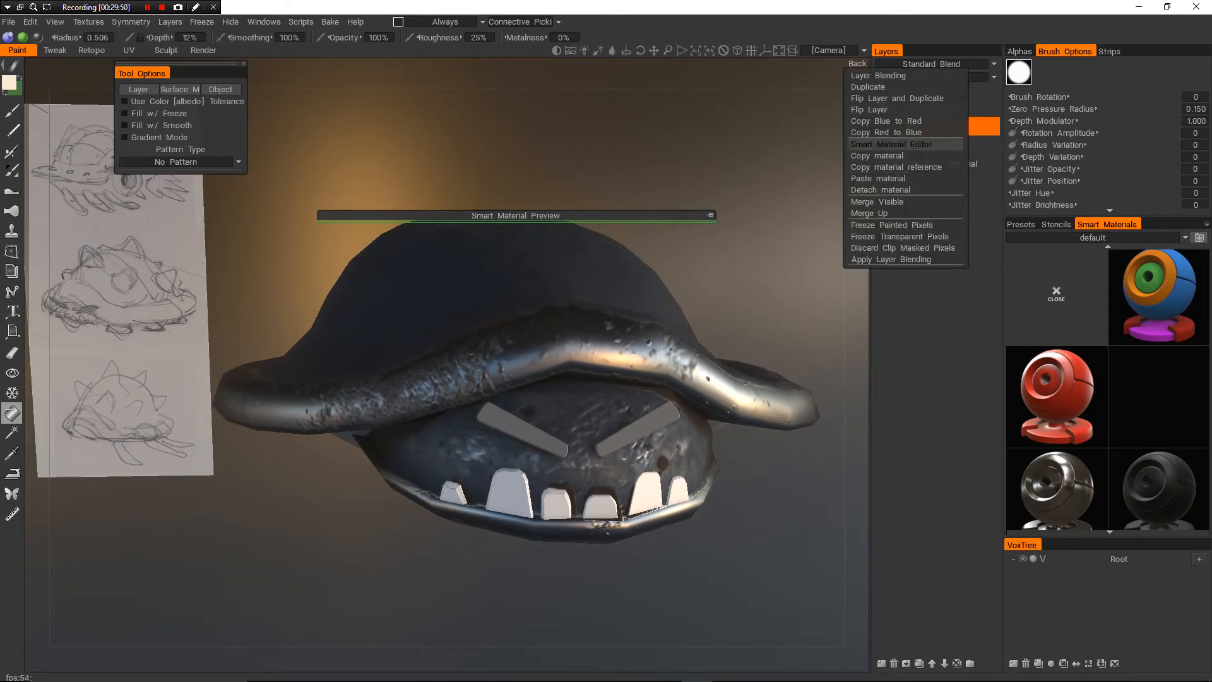
{"action": "left_click", "coordinate": [945, 165]}
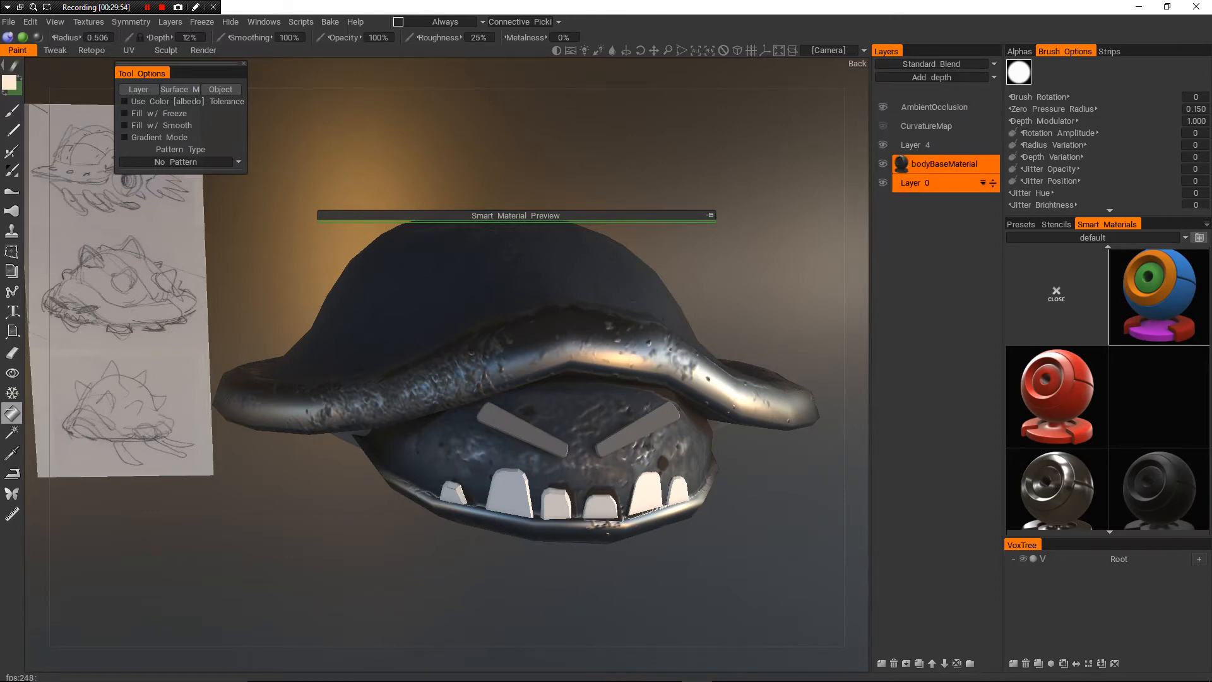
{"action": "left_click", "coordinate": [946, 145]}
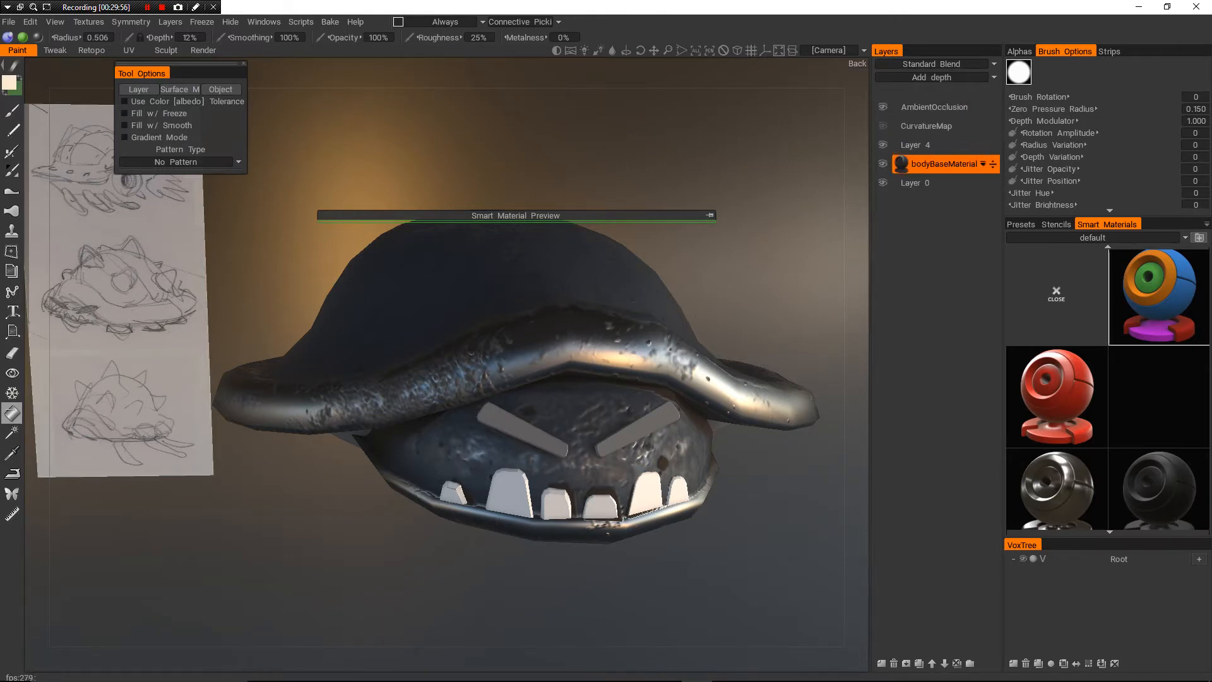
- Choose the dark worn metal from the metals smart materials and fill the creature's body with it
{"action": "scroll", "coordinate": [1136, 297], "scroll_direction": "down", "scroll_amount": 1}
{"action": "scroll", "coordinate": [1136, 296], "scroll_direction": "down", "scroll_amount": 1}
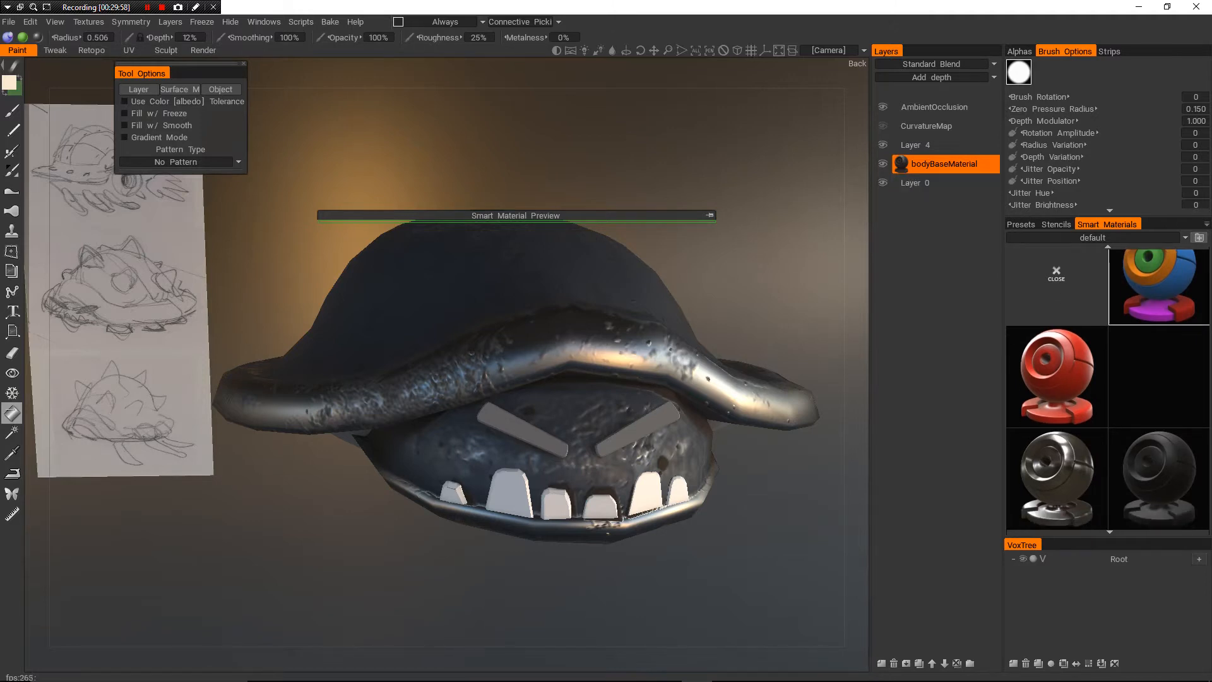
{"action": "left_click", "coordinate": [1130, 237]}
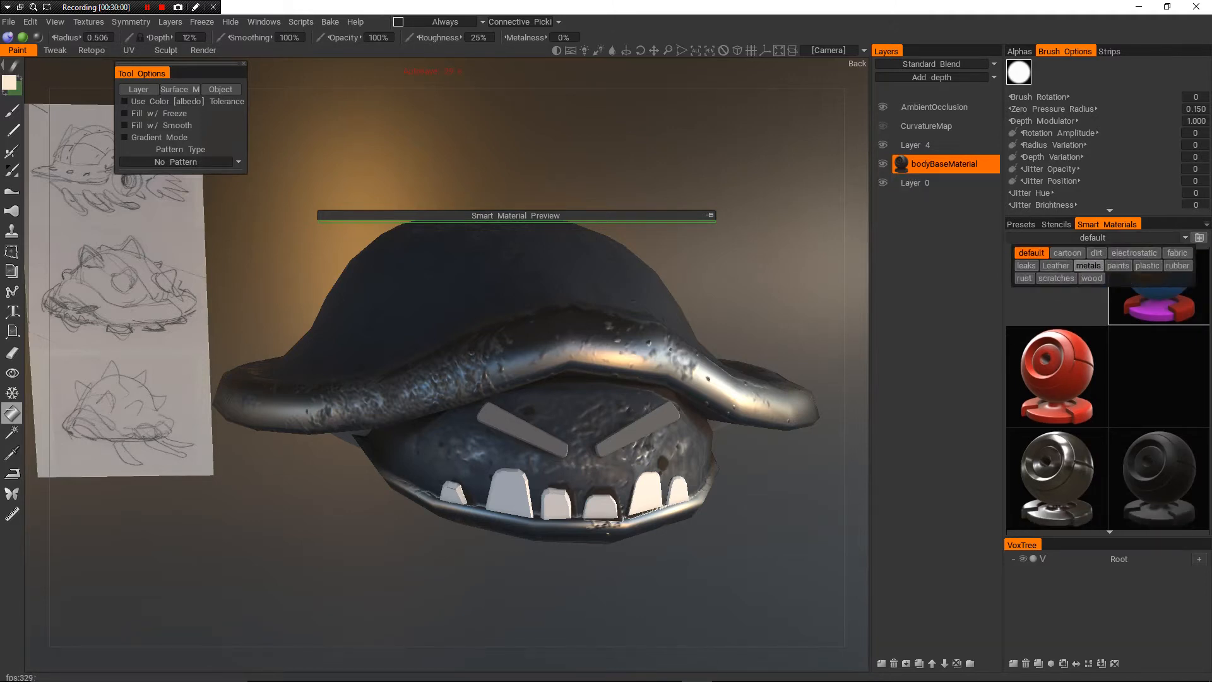
{"action": "left_click", "coordinate": [1087, 265]}
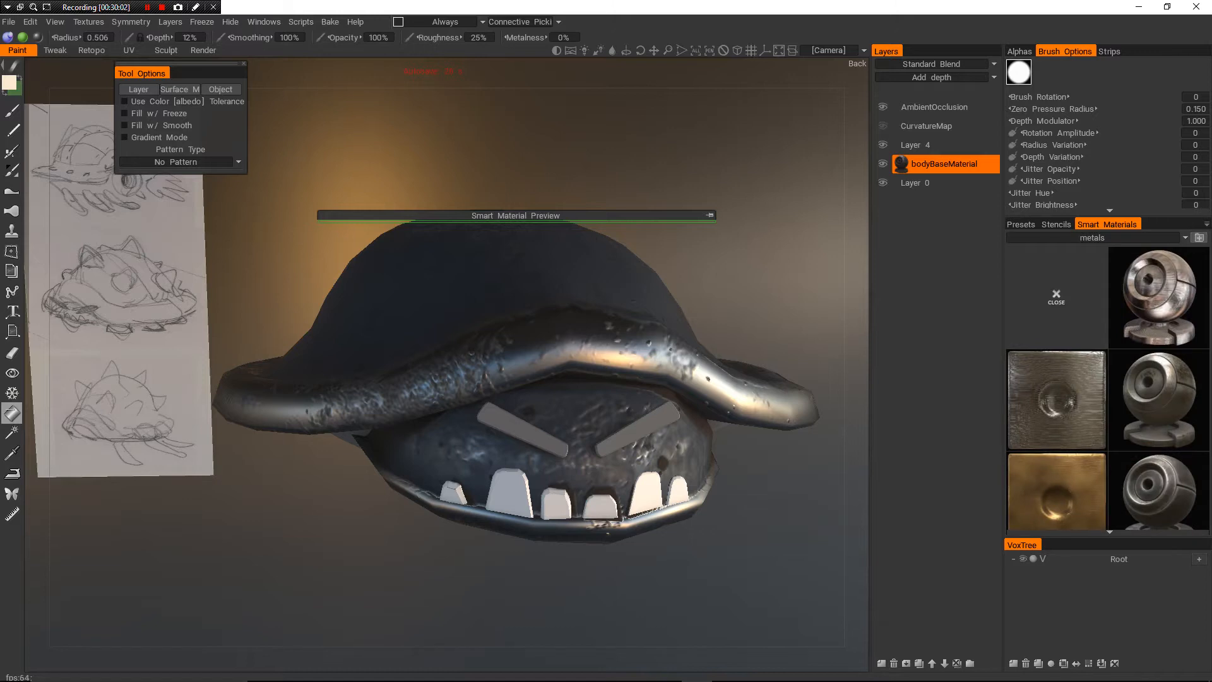
{"action": "scroll", "coordinate": [1107, 378], "scroll_direction": "down", "scroll_amount": 10}
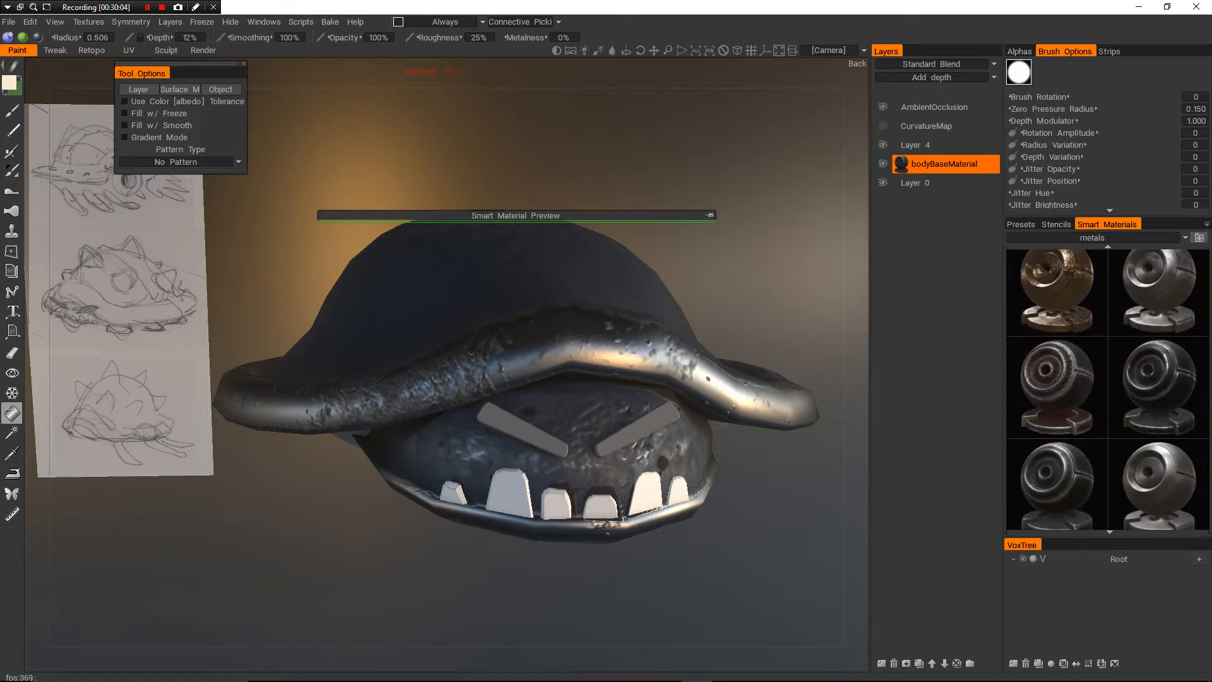
{"action": "scroll", "coordinate": [1108, 379], "scroll_direction": "down", "scroll_amount": 10}
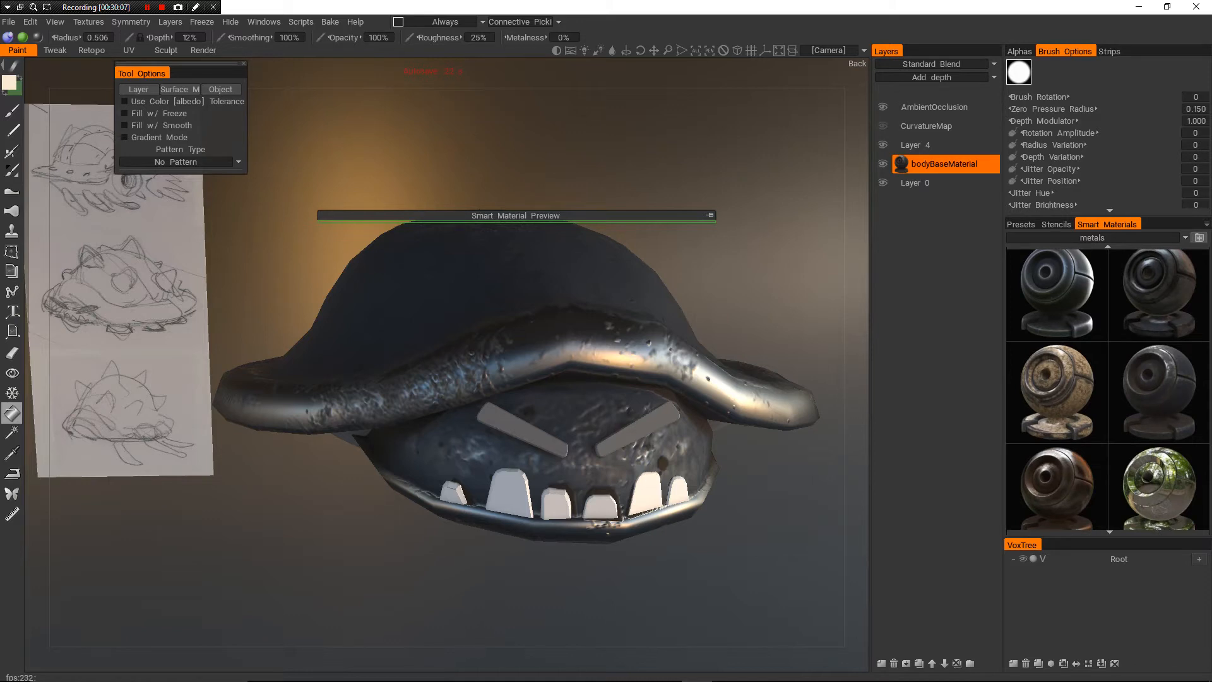
{"action": "left_click", "coordinate": [1159, 392]}
{"action": "left_click", "coordinate": [625, 436]}
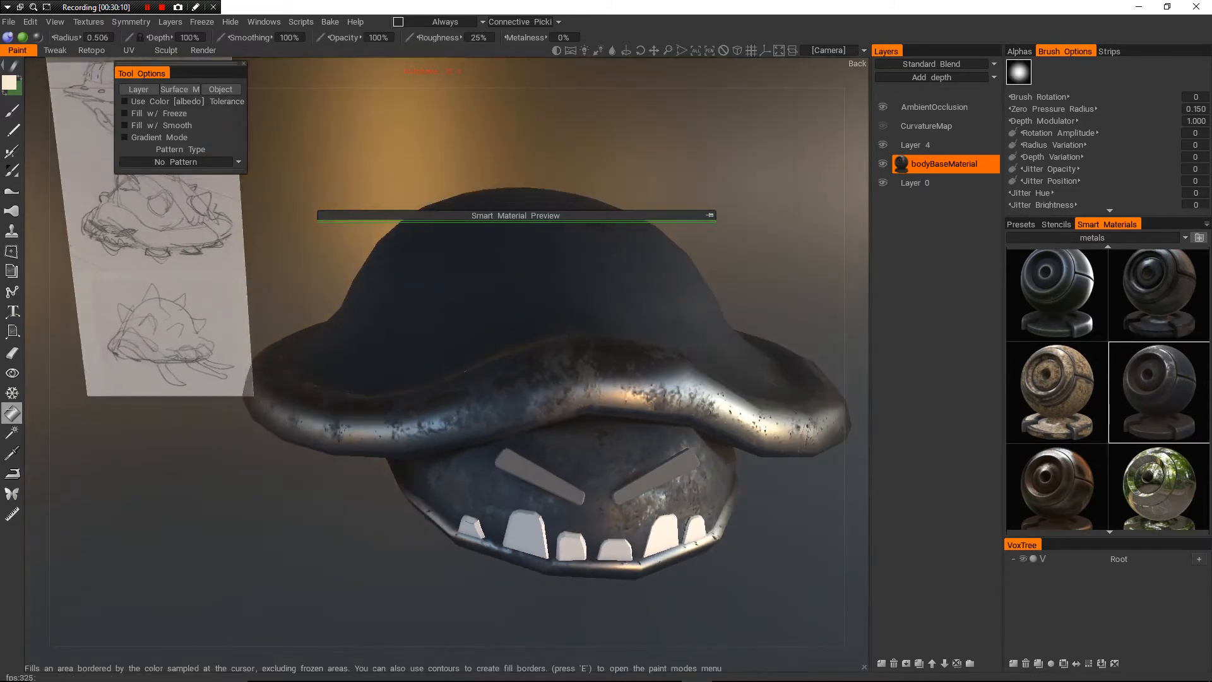
- Refill the bodyBaseMaterial layer with the dark worn metal smart material, accepting that the material is detached from the layer
{"action": "right_click", "coordinate": [1042, 316]}
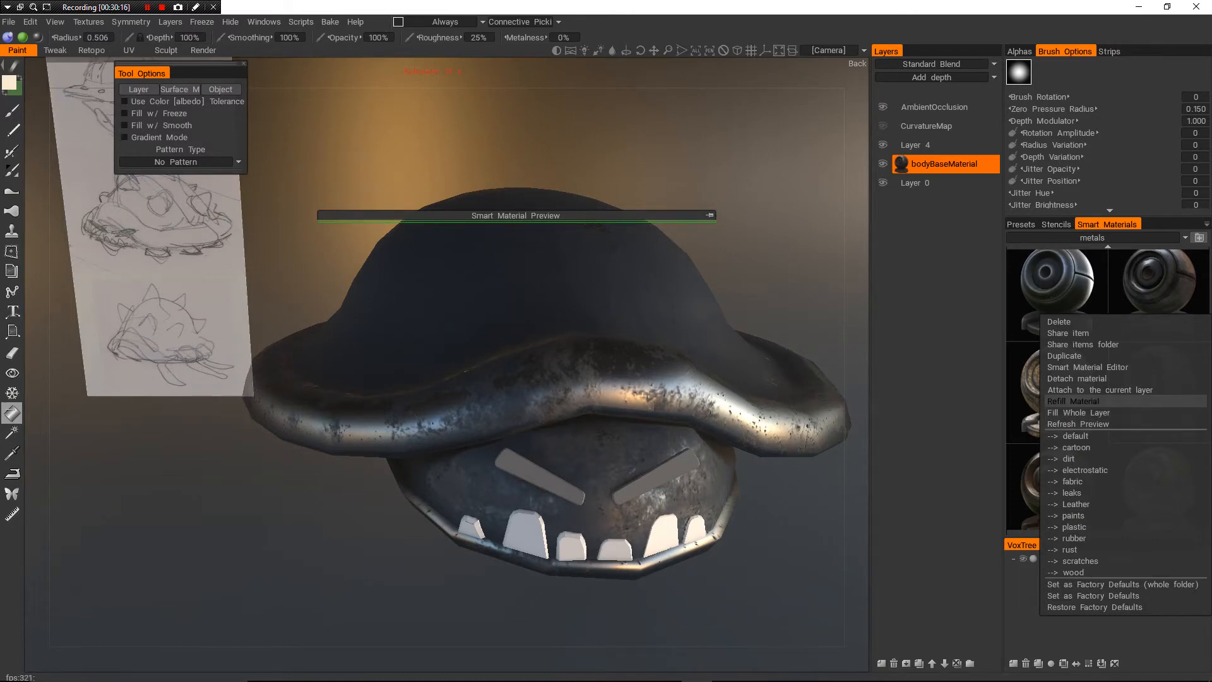
{"action": "left_click", "coordinate": [1067, 401]}
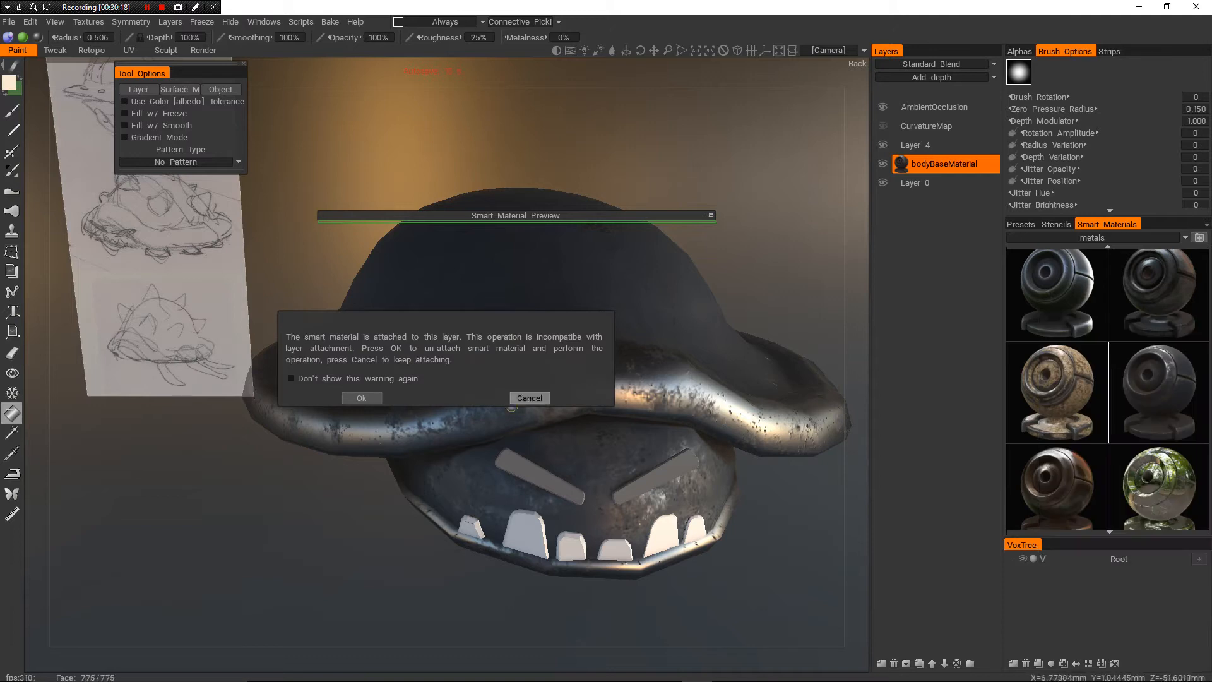
{"action": "left_click", "coordinate": [359, 398]}
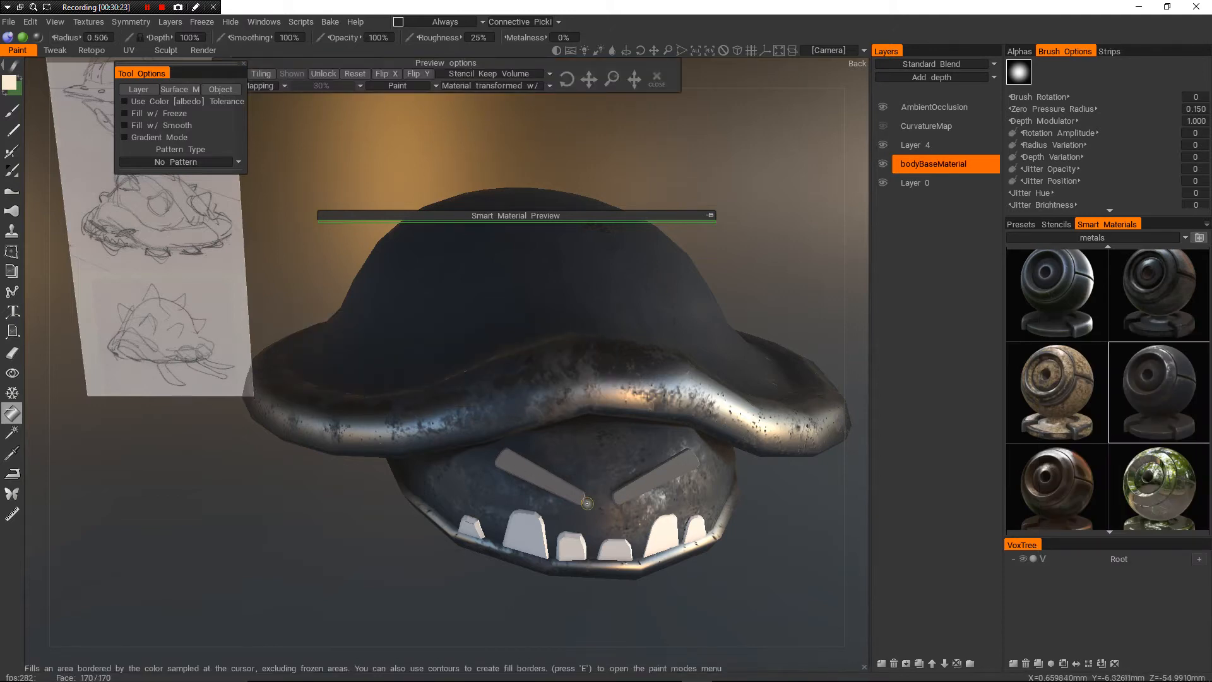
- Examine the refilled metal around the face, teeth and shell rim from the front and from below
{"action": "left_click_drag", "start_coordinate": [505, 392], "coordinate": [483, 328], "text": "alt"}
{"action": "scroll", "coordinate": [482, 353], "scroll_direction": "down", "scroll_amount": 3}
{"action": "scroll", "coordinate": [608, 496], "scroll_direction": "up", "scroll_amount": 6}
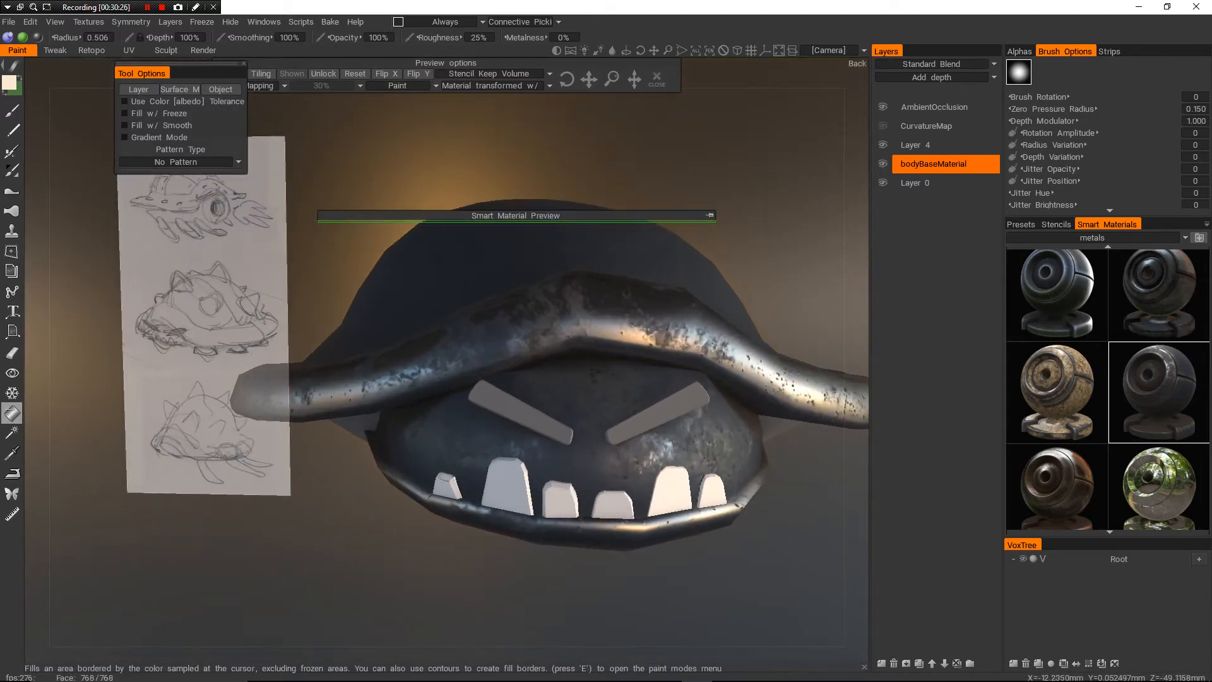
{"action": "scroll", "coordinate": [601, 506], "scroll_direction": "down", "scroll_amount": 4}
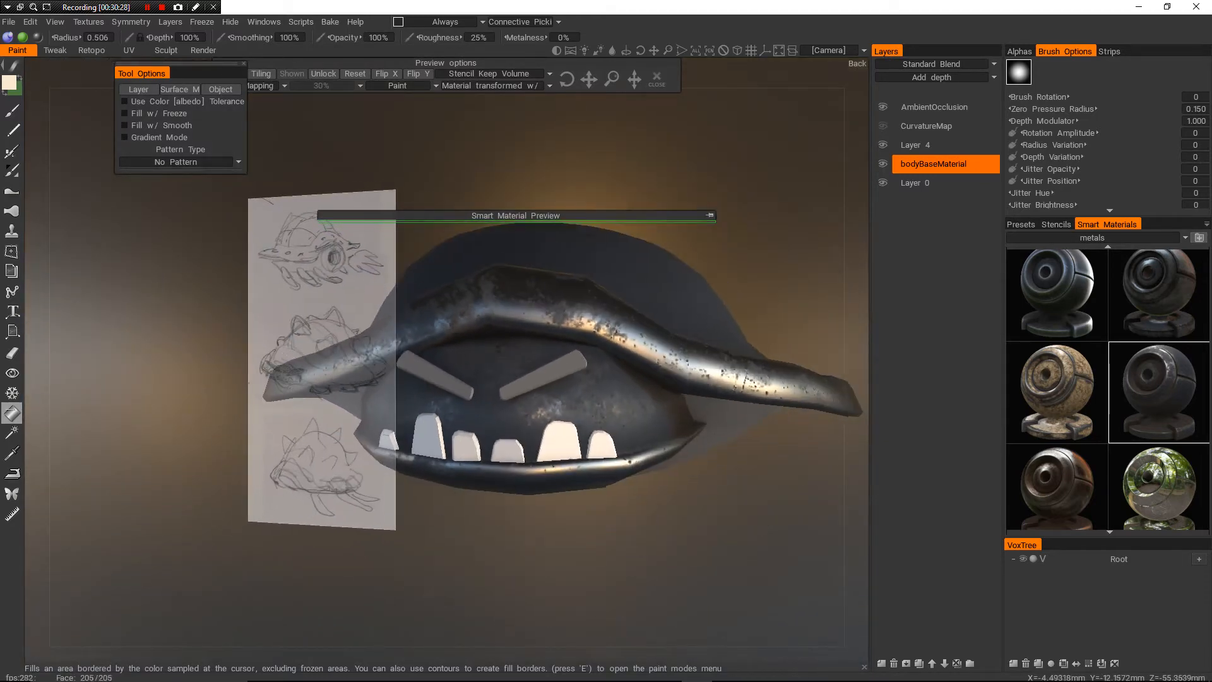
{"action": "left_click_drag", "start_coordinate": [601, 506], "coordinate": [754, 505], "text": "alt"}
{"action": "scroll", "coordinate": [606, 483], "scroll_direction": "up", "scroll_amount": 3}
{"action": "scroll", "coordinate": [605, 483], "scroll_direction": "down", "scroll_amount": 1}
{"action": "scroll", "coordinate": [606, 483], "scroll_direction": "down", "scroll_amount": 2}
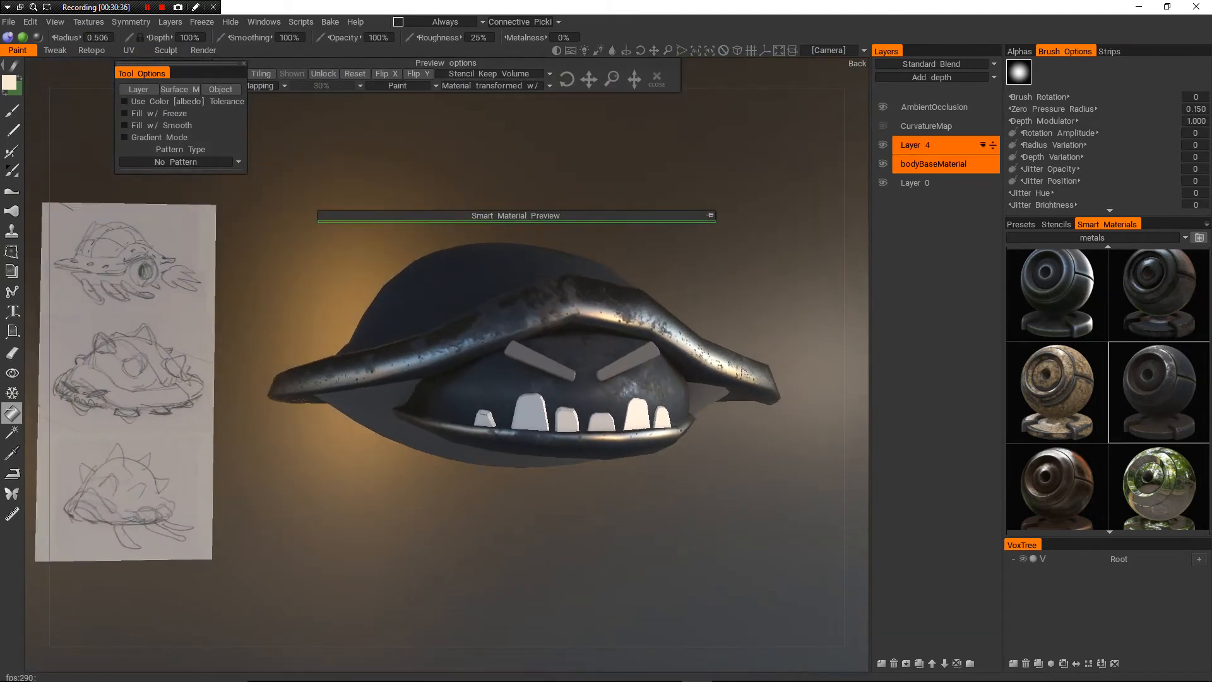
- Attach the dark worn metal smart material to the bodyBaseMaterial layer again
{"action": "right_click", "coordinate": [1043, 330]}
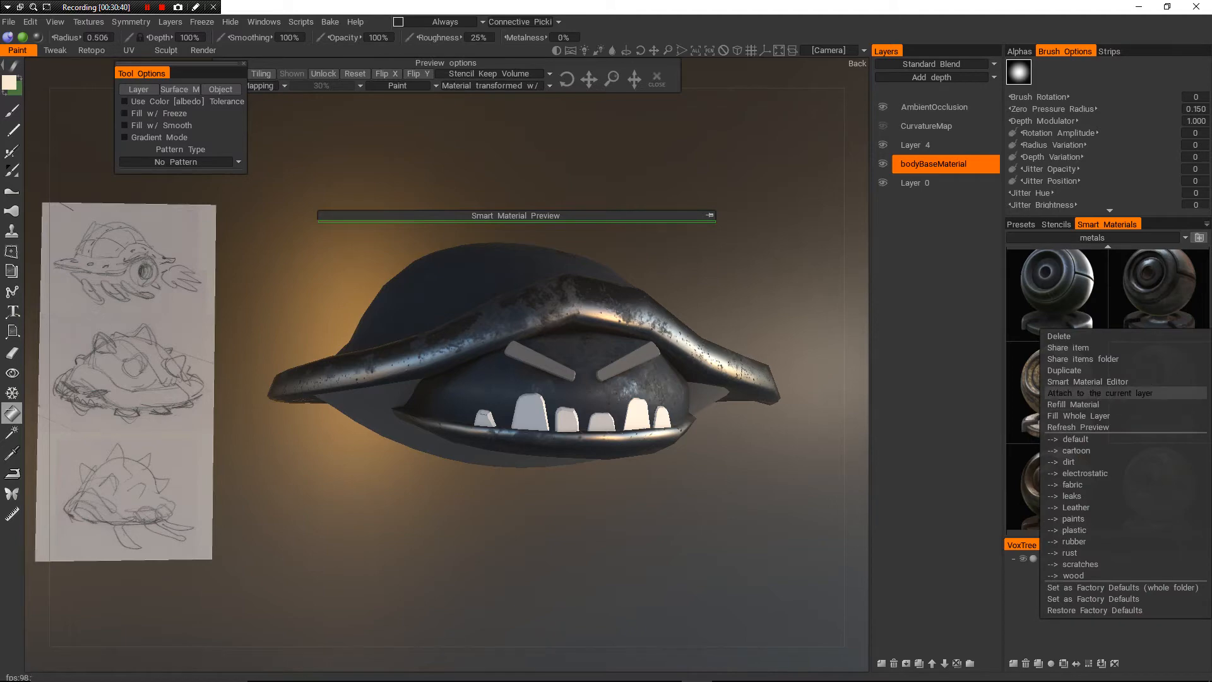
{"action": "left_click", "coordinate": [1100, 393]}
{"action": "mouse_move", "coordinate": [644, 505]}
{"action": "left_mouse_down", "text": "alt"}
{"action": "mouse_move", "coordinate": [631, 568]}
{"action": "mouse_move", "coordinate": [517, 430]}
{"action": "mouse_move", "coordinate": [606, 502]}
{"action": "mouse_move", "coordinate": [626, 503]}
{"action": "mouse_move", "coordinate": [641, 546]}
{"action": "mouse_move", "coordinate": [653, 520]}
{"action": "mouse_move", "coordinate": [649, 536]}
{"action": "mouse_move", "coordinate": [713, 515]}
{"action": "mouse_move", "coordinate": [625, 536]}
{"action": "mouse_move", "coordinate": [701, 521]}
{"action": "mouse_move", "coordinate": [697, 544]}
{"action": "mouse_move", "coordinate": [564, 530]}
{"action": "left_mouse_up", "text": "alt"}
- Select Layer 4, which holds the eyebrows and teeth, and rename it faceDetailsBase
{"action": "left_click", "coordinate": [934, 145]}
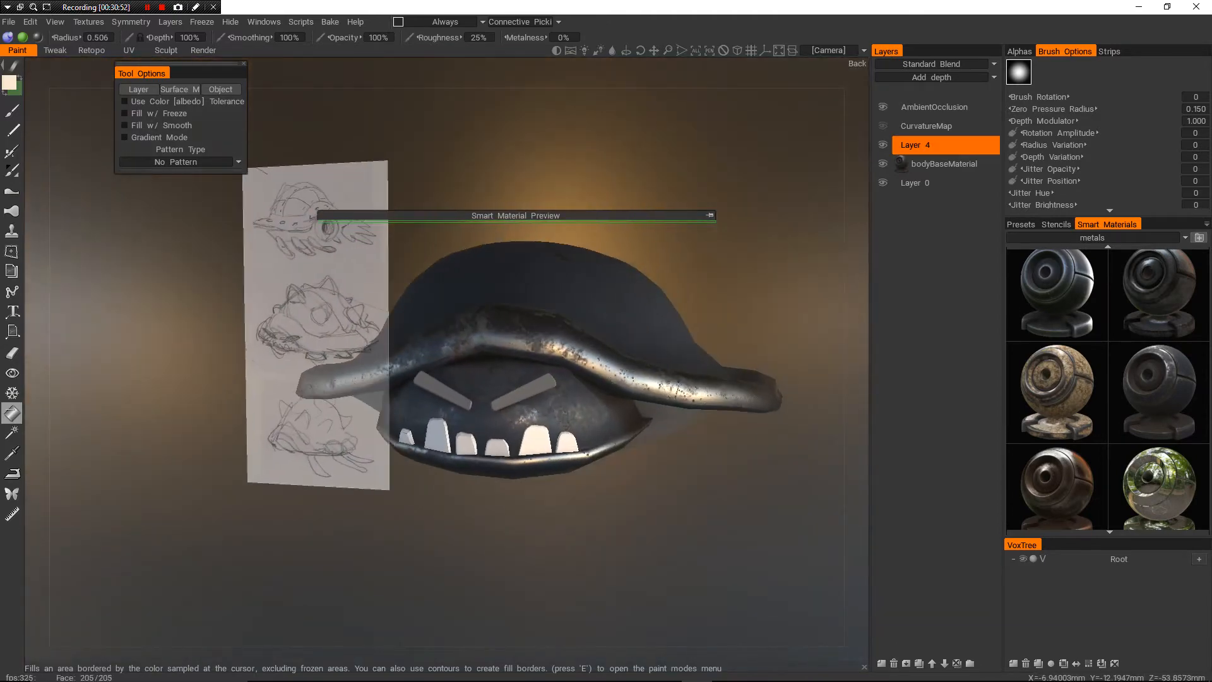
{"action": "right_click_drag", "start_coordinate": [564, 530], "coordinate": [624, 540], "text": "alt"}
{"action": "left_click_drag", "start_coordinate": [625, 540], "coordinate": [655, 537], "text": "alt"}
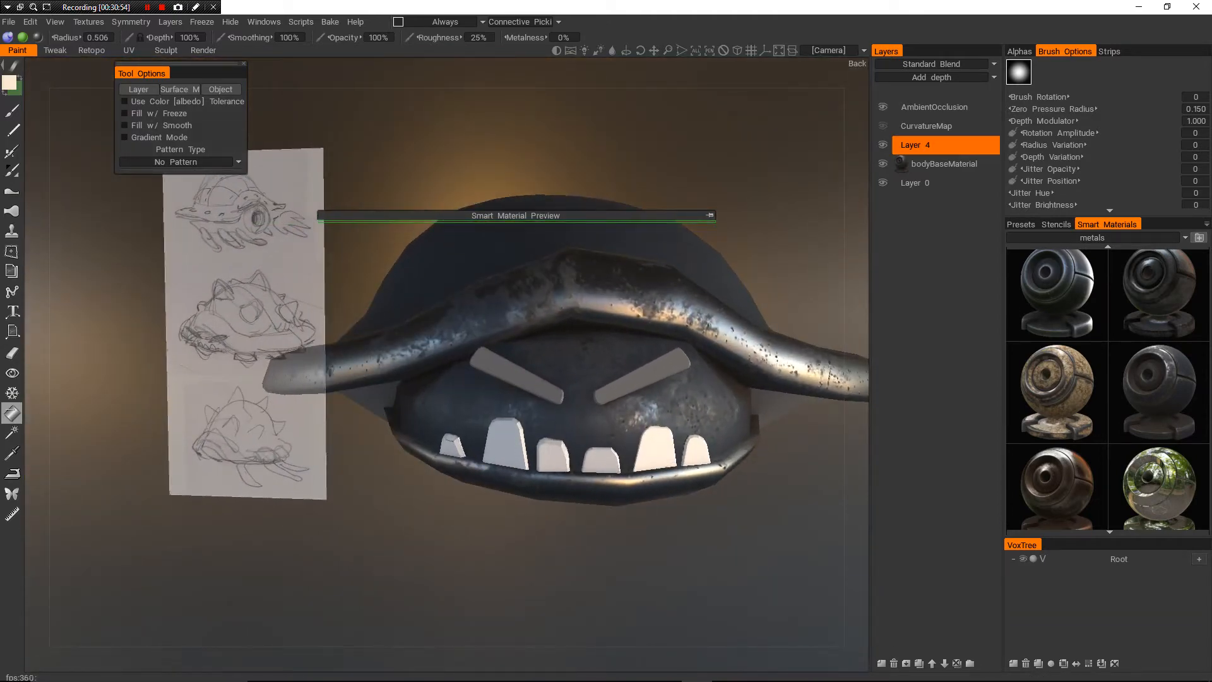
{"action": "double_click", "coordinate": [927, 145]}
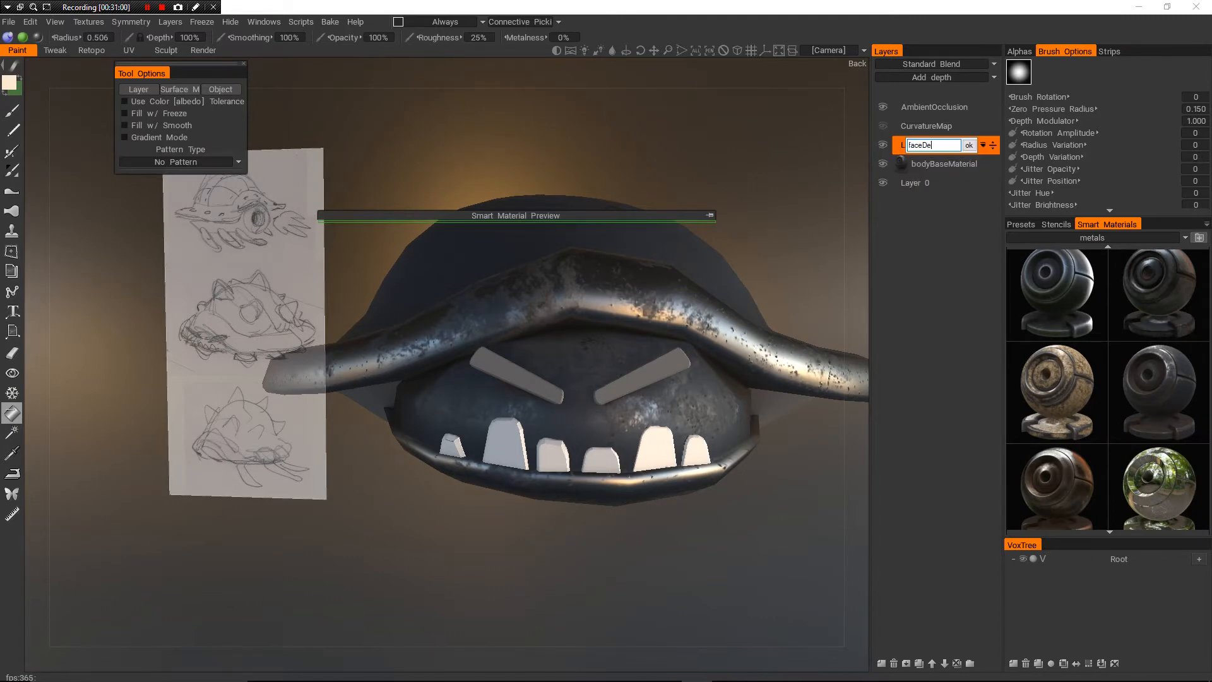
{"action": "type", "text": "faceDetails"}
{"action": "key", "text": "Return"}
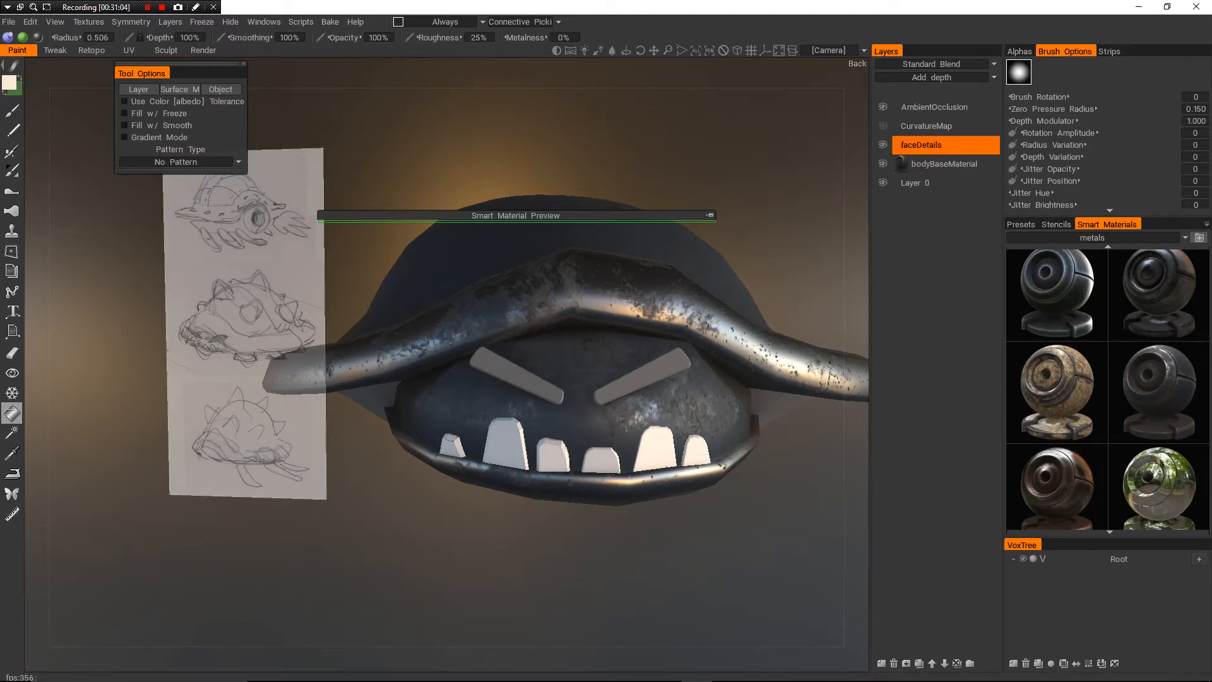
{"action": "double_click", "coordinate": [921, 146]}
{"action": "left_click", "coordinate": [943, 145]}
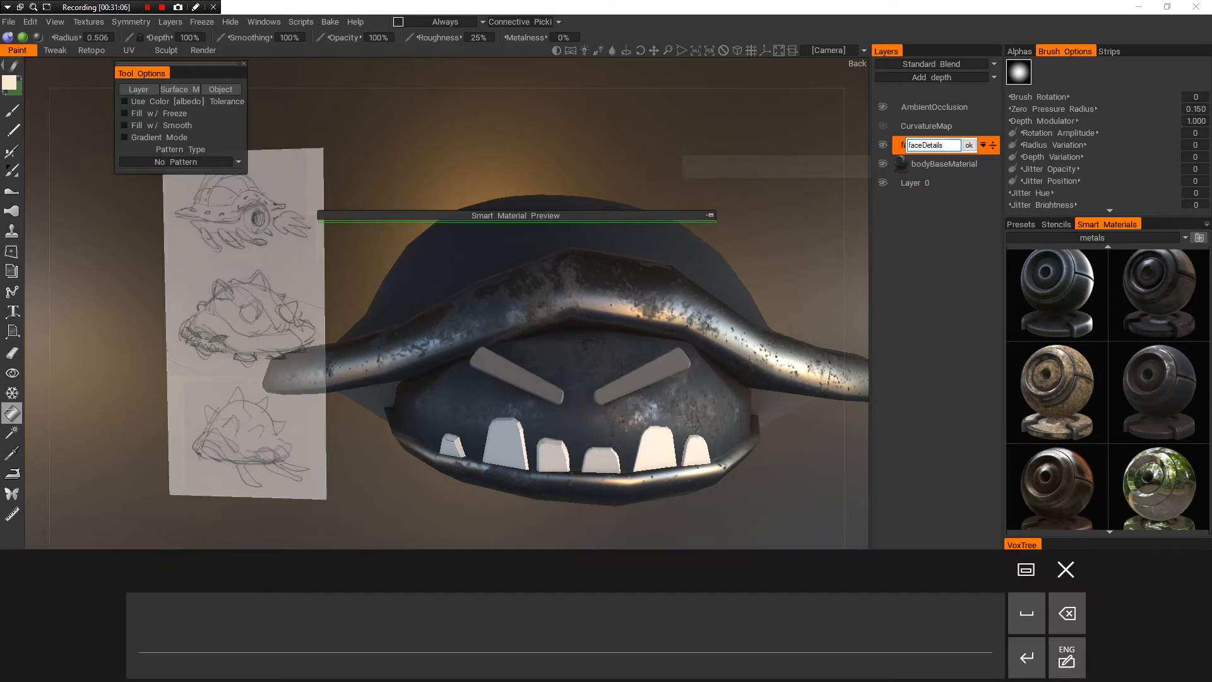
{"action": "type", "text": "Base"}
{"action": "key", "text": "Return"}
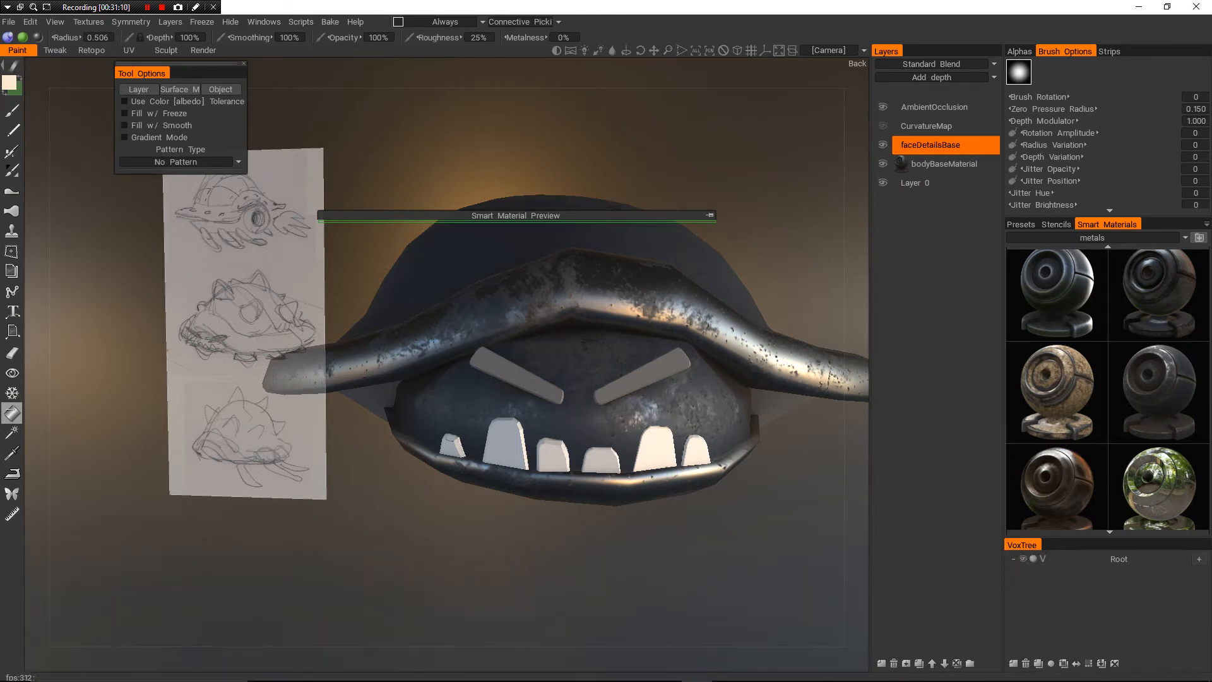
- Switch the smart materials to the default set and change the paint colour to black
{"action": "left_click", "coordinate": [1092, 238]}
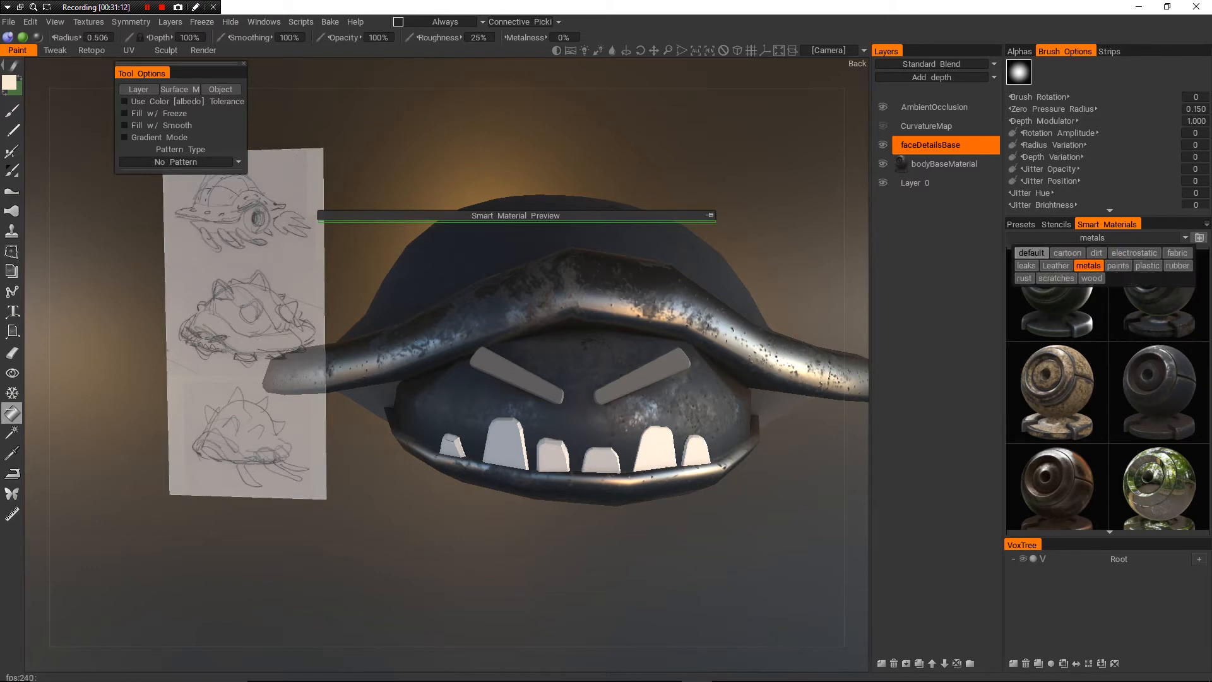
{"action": "left_click", "coordinate": [1031, 252]}
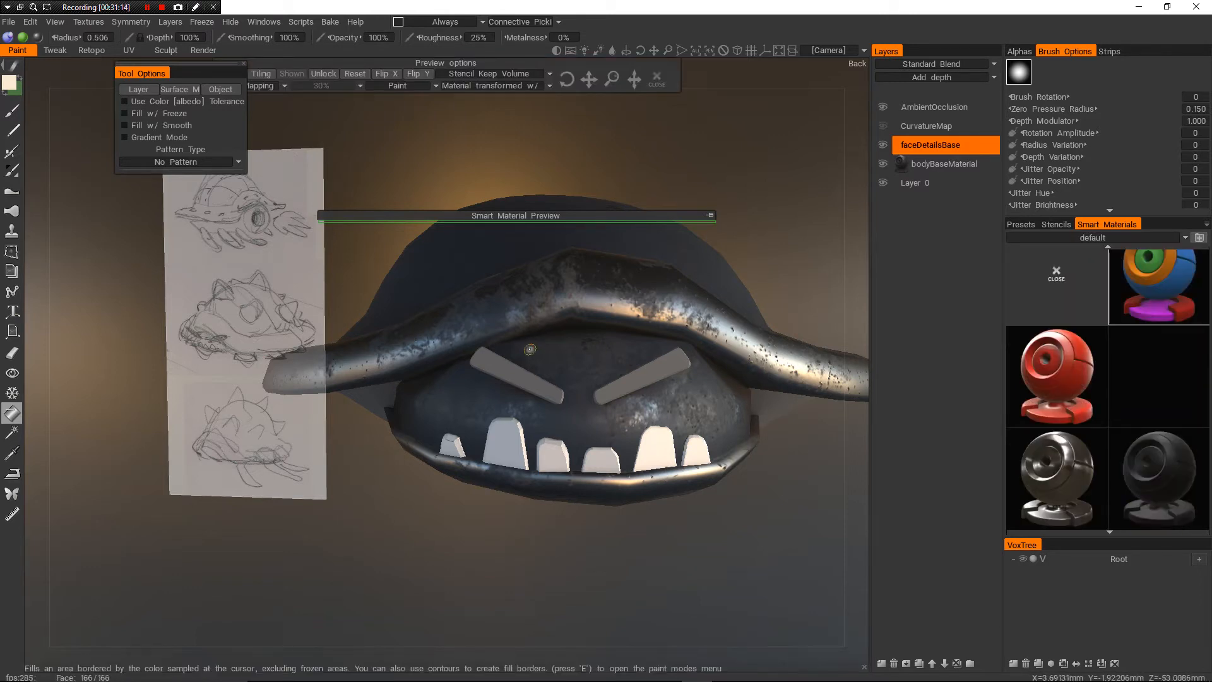
{"action": "key", "text": "v"}
{"action": "left_click_drag", "start_coordinate": [603, 383], "coordinate": [591, 473]}
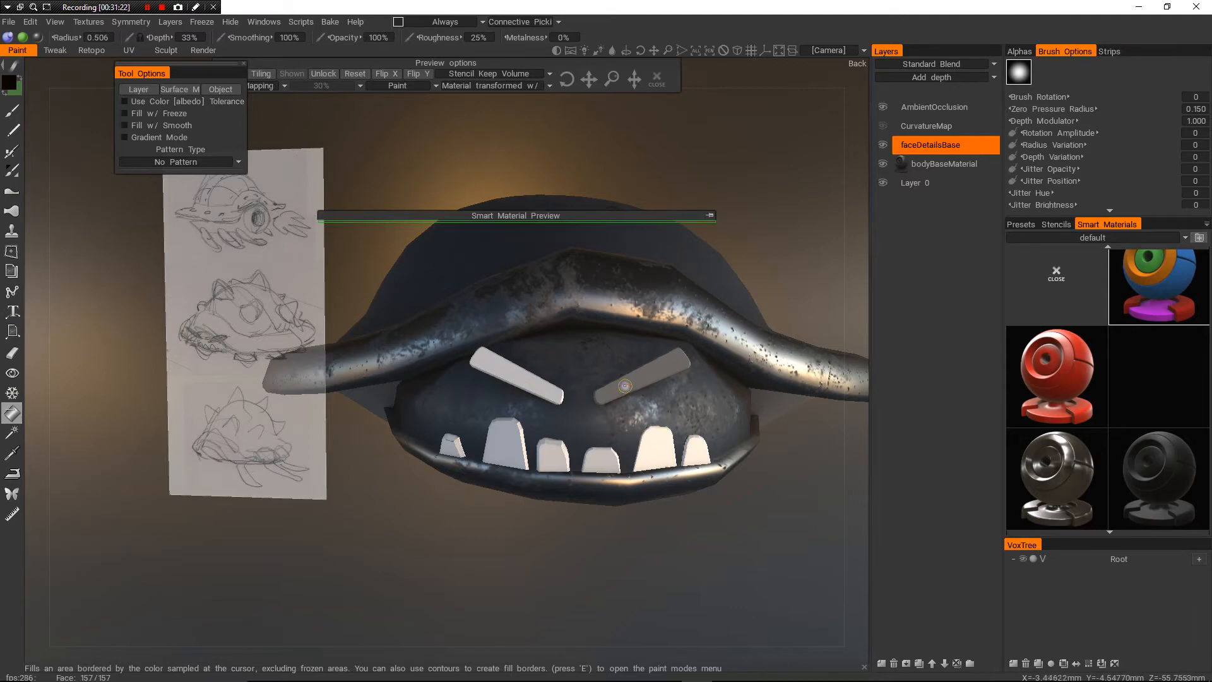
{"action": "mouse_move", "coordinate": [627, 382]}
{"action": "left_mouse_down", "text": "alt"}
{"action": "mouse_move", "coordinate": [631, 399]}
{"action": "mouse_move", "coordinate": [738, 404]}
{"action": "mouse_move", "coordinate": [562, 363]}
{"action": "left_mouse_up", "text": "alt"}
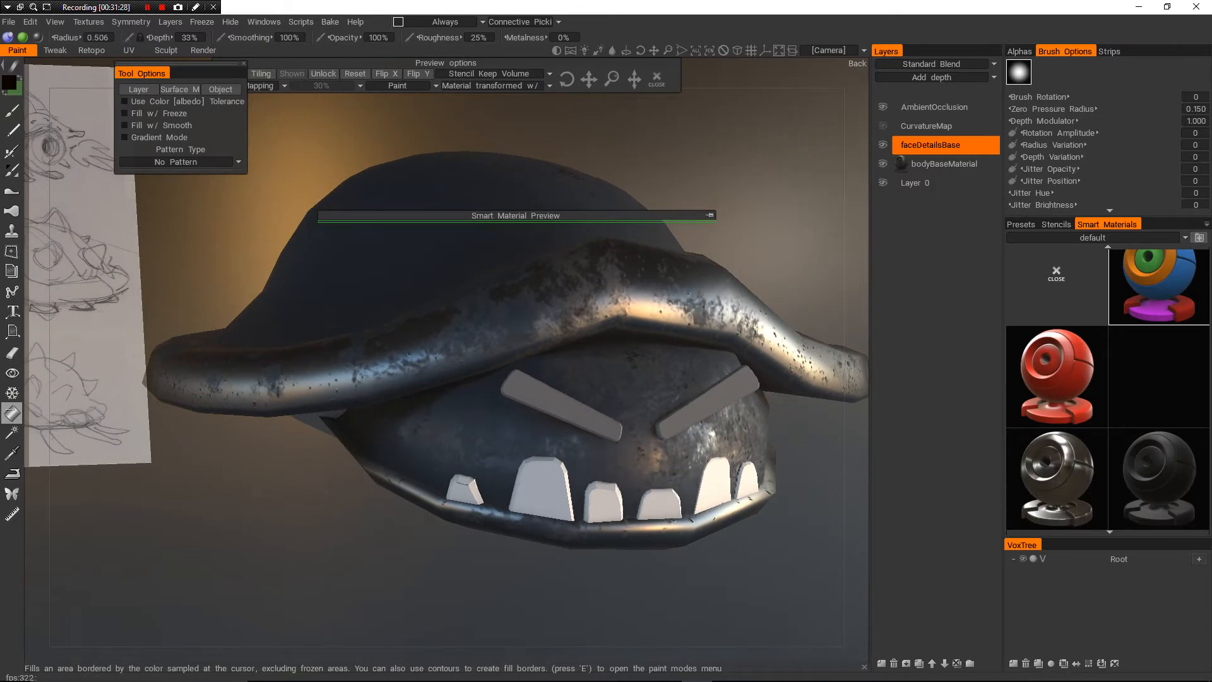
- Turn off the smart material and fill both eyebrows with plain black at 100% roughness on the faceDetailsBase layer
{"action": "left_click", "coordinate": [1056, 274]}
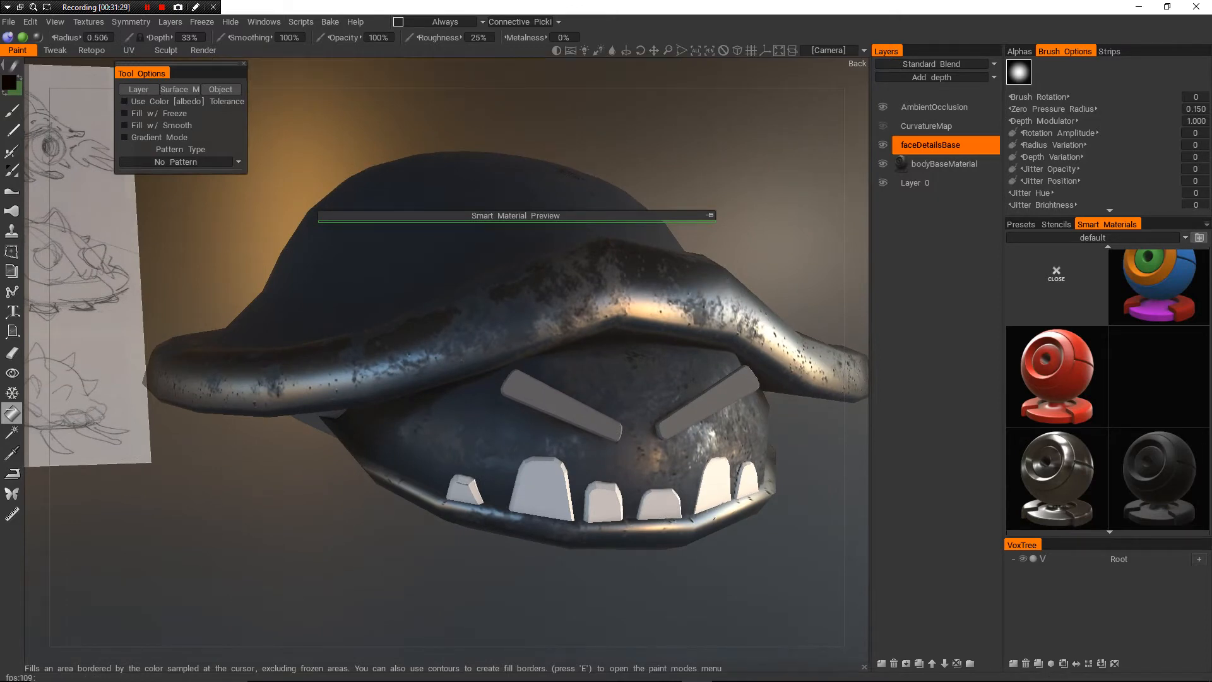
{"action": "left_click", "coordinate": [571, 414]}
{"action": "left_click_drag", "start_coordinate": [710, 386], "coordinate": [670, 366], "text": "alt"}
{"action": "key", "text": "ctrl+z"}
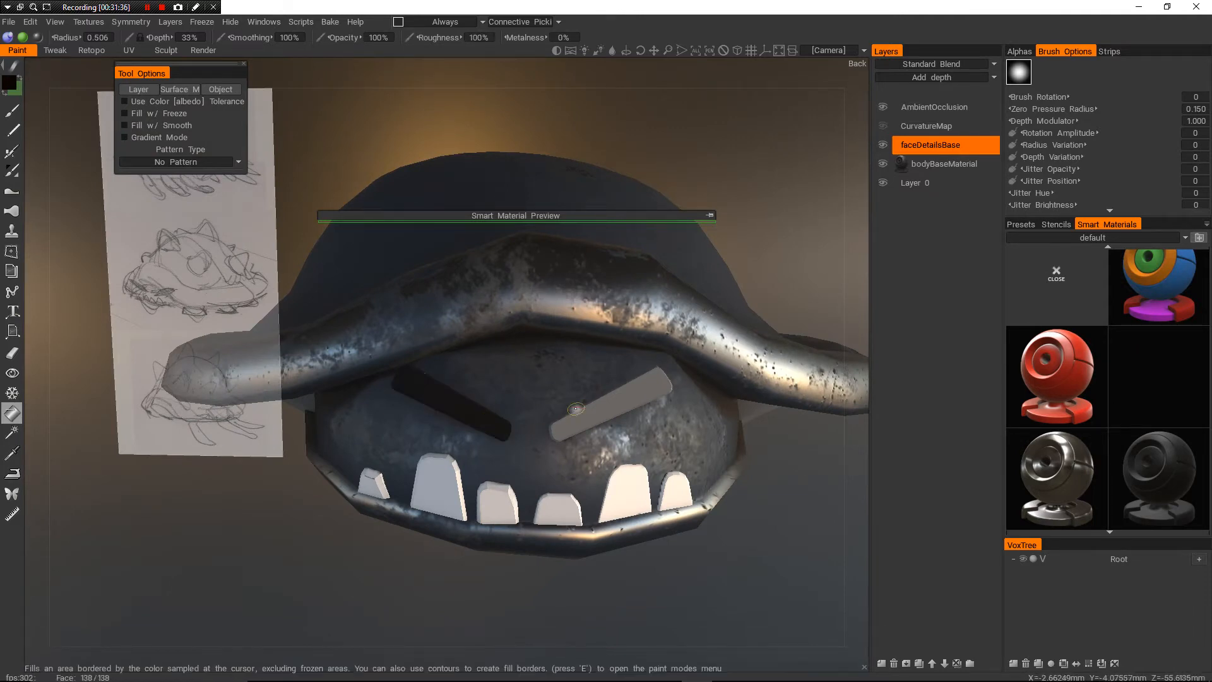
{"action": "right_click_drag", "start_coordinate": [609, 399], "coordinate": [555, 404], "text": "alt"}
{"action": "left_click_drag", "start_coordinate": [555, 404], "coordinate": [688, 404], "text": "alt"}
{"action": "right_click_drag", "start_coordinate": [688, 404], "coordinate": [650, 407], "text": "alt"}
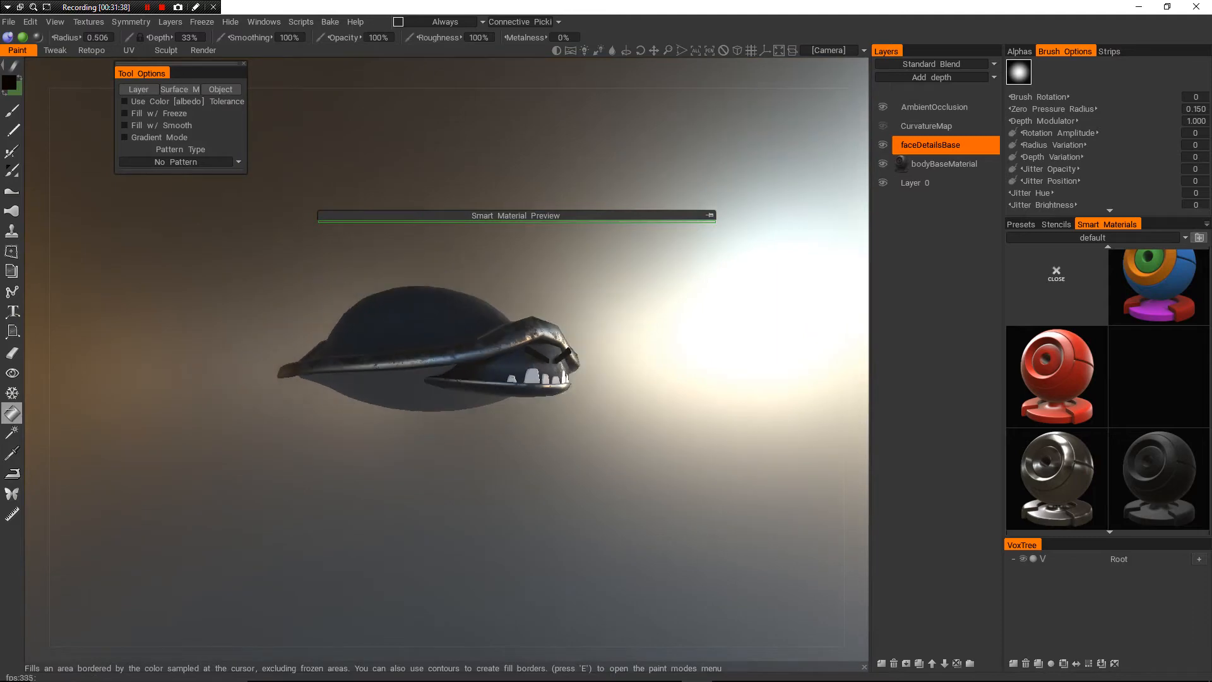
{"action": "left_click_drag", "start_coordinate": [650, 408], "coordinate": [429, 372], "text": "alt"}
{"action": "scroll", "coordinate": [455, 379], "scroll_direction": "up", "scroll_amount": 6}
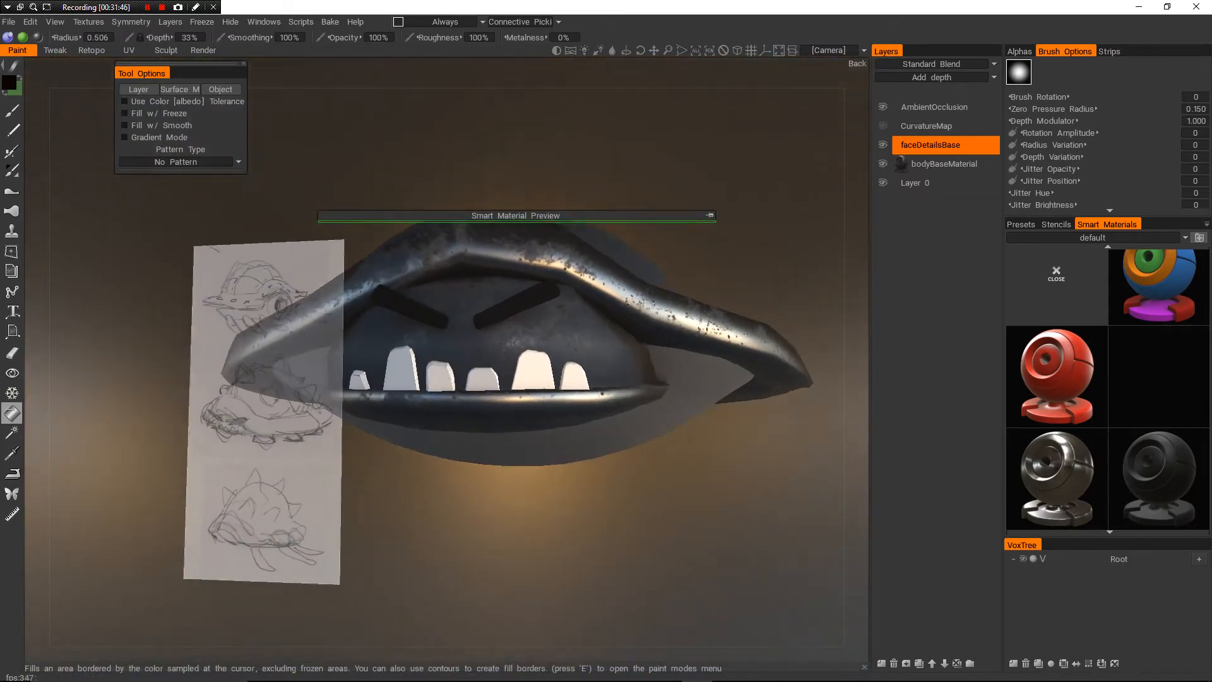
{"action": "mouse_move", "coordinate": [454, 372]}
{"action": "left_mouse_down", "text": "alt"}
{"action": "mouse_move", "coordinate": [474, 417]}
{"action": "mouse_move", "coordinate": [600, 411]}
{"action": "mouse_move", "coordinate": [663, 454]}
{"action": "mouse_move", "coordinate": [530, 441]}
{"action": "mouse_move", "coordinate": [467, 419]}
{"action": "mouse_move", "coordinate": [490, 439]}
{"action": "mouse_move", "coordinate": [514, 411]}
{"action": "mouse_move", "coordinate": [518, 366]}
{"action": "mouse_move", "coordinate": [537, 426]}
{"action": "mouse_move", "coordinate": [467, 467]}
{"action": "mouse_move", "coordinate": [385, 458]}
{"action": "mouse_move", "coordinate": [392, 483]}
{"action": "mouse_move", "coordinate": [783, 464]}
{"action": "mouse_move", "coordinate": [770, 404]}
{"action": "left_mouse_up", "text": "alt"}
{"action": "scroll", "coordinate": [467, 420], "scroll_direction": "down", "scroll_amount": 2}
- Make bodyBaseMaterial the active layer and fill the protruding eye on the creature's side with its attached metal
{"action": "left_click", "coordinate": [944, 164]}
{"action": "scroll", "coordinate": [385, 458], "scroll_direction": "down", "scroll_amount": 3}
{"action": "middle_click_drag", "start_coordinate": [442, 385], "coordinate": [650, 407], "text": "alt"}
{"action": "left_click", "coordinate": [464, 368]}
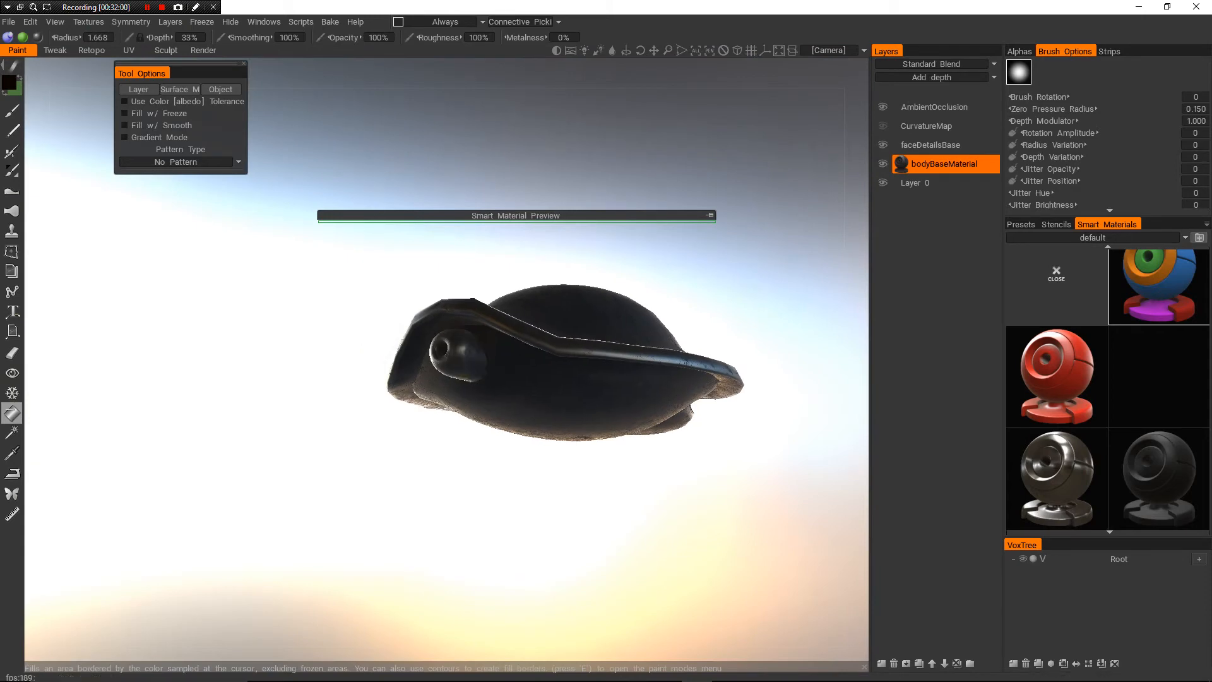
{"action": "left_click_drag", "start_coordinate": [404, 461], "coordinate": [833, 521], "text": "alt"}
{"action": "right_click_drag", "start_coordinate": [442, 411], "coordinate": [480, 410], "text": "alt"}
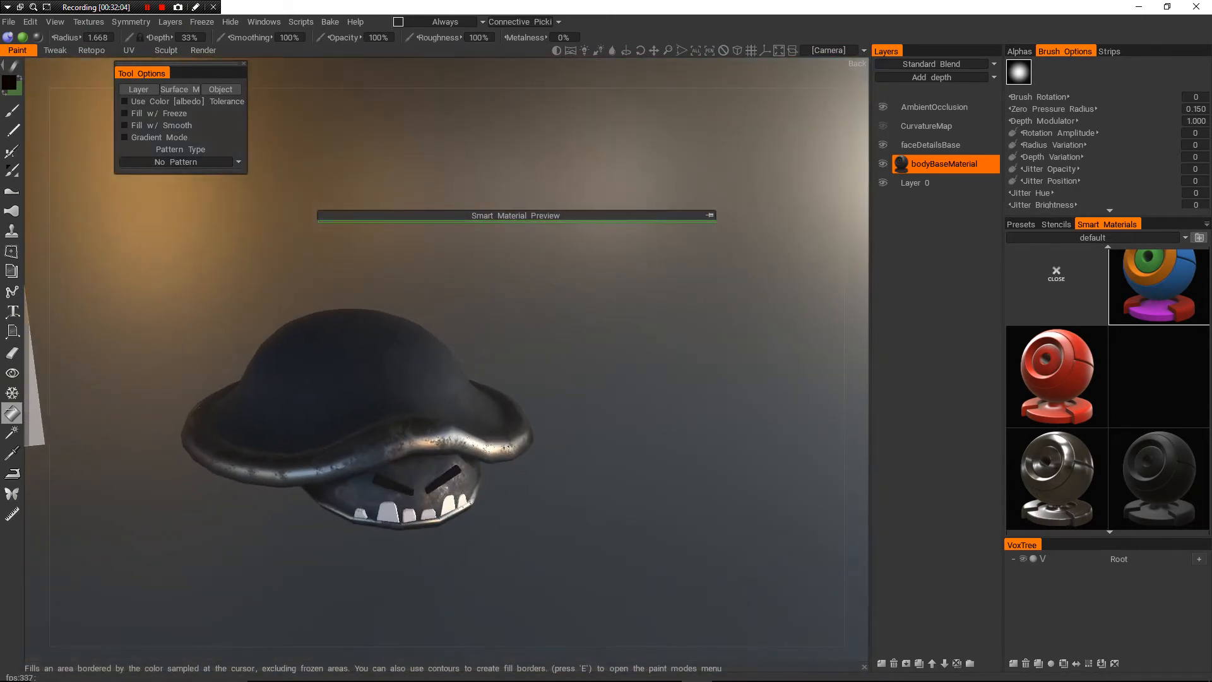
{"action": "middle_click_drag", "start_coordinate": [480, 410], "coordinate": [562, 410], "text": "alt"}
{"action": "left_click_drag", "start_coordinate": [561, 410], "coordinate": [493, 385], "text": "alt"}
{"action": "right_click_drag", "start_coordinate": [493, 385], "coordinate": [537, 385], "text": "alt"}
{"action": "left_click_drag", "start_coordinate": [537, 385], "coordinate": [502, 360], "text": "alt"}
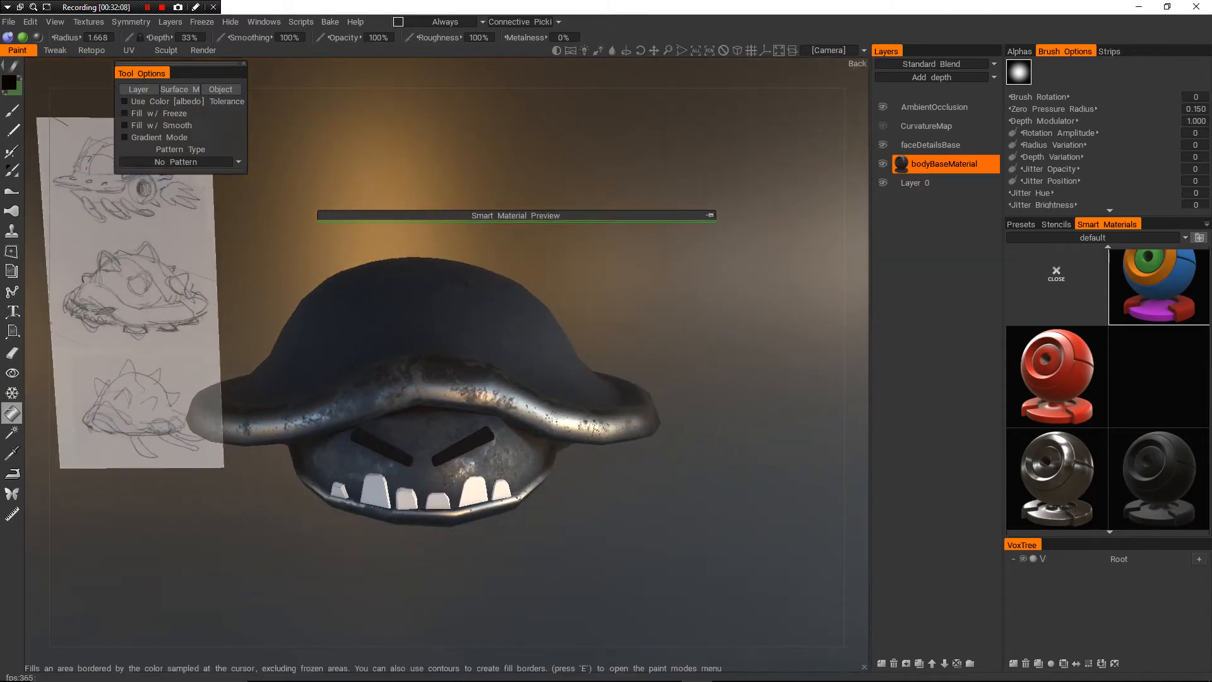
- Add a new layer between faceDetailsBase and bodyBaseMaterial and name it bodyPaintOver
{"action": "left_click", "coordinate": [930, 145]}
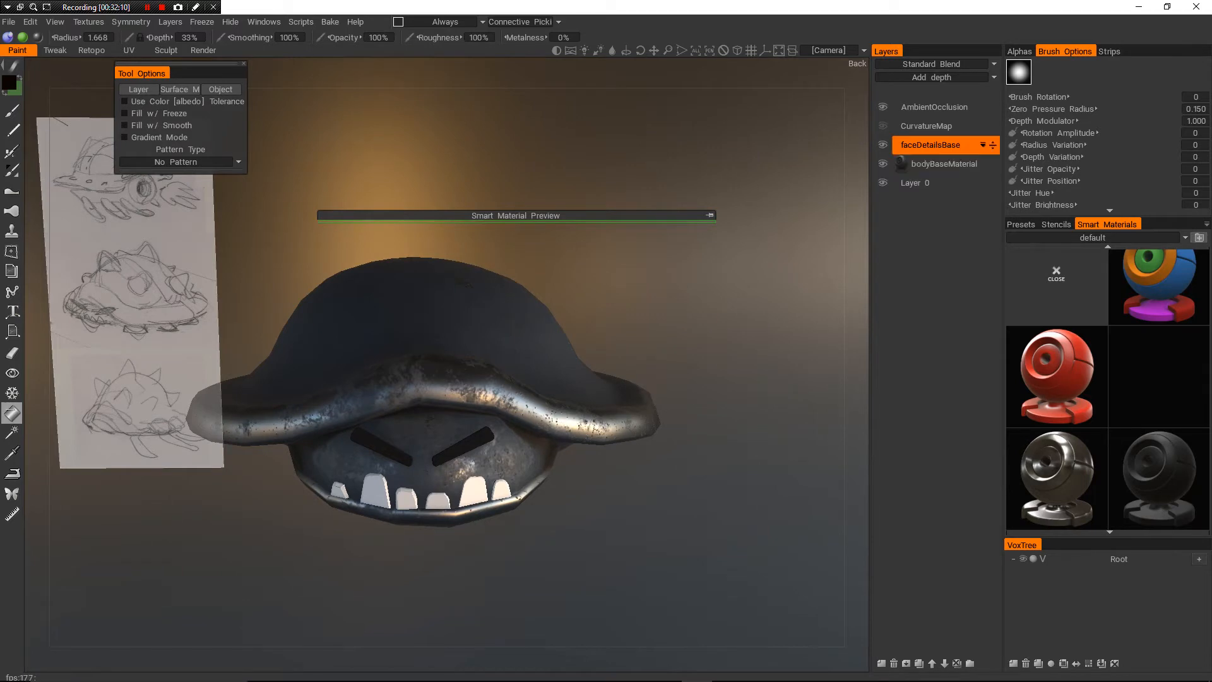
{"action": "left_click", "coordinate": [881, 663]}
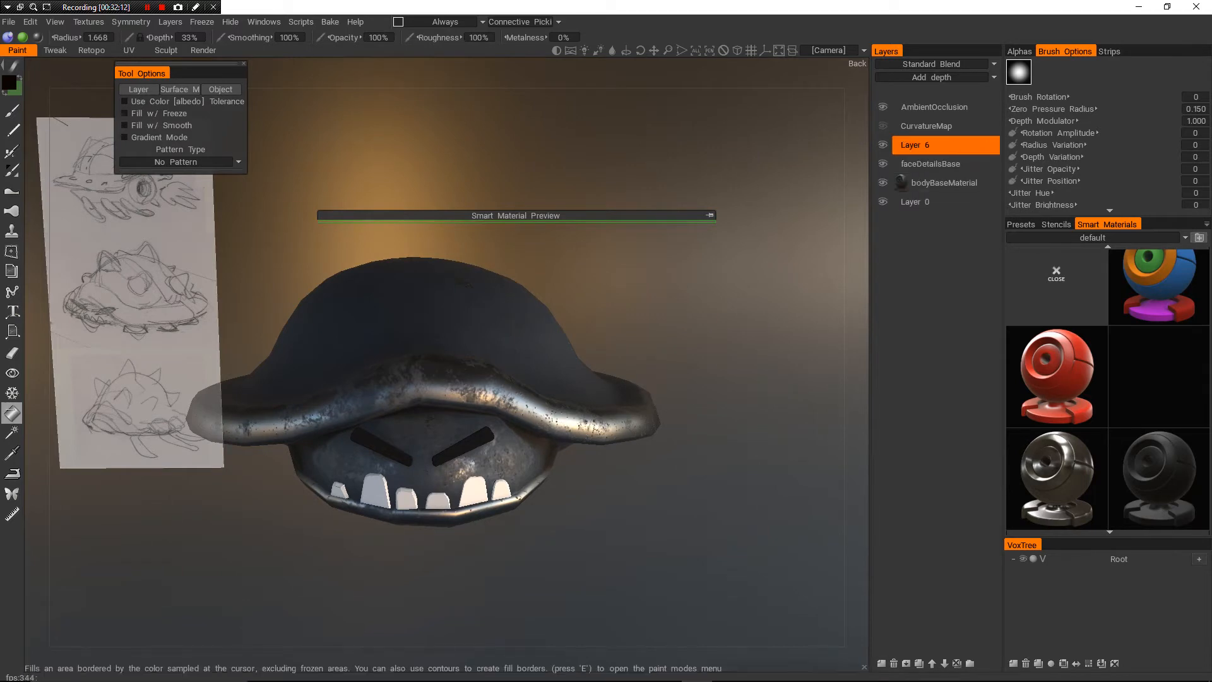
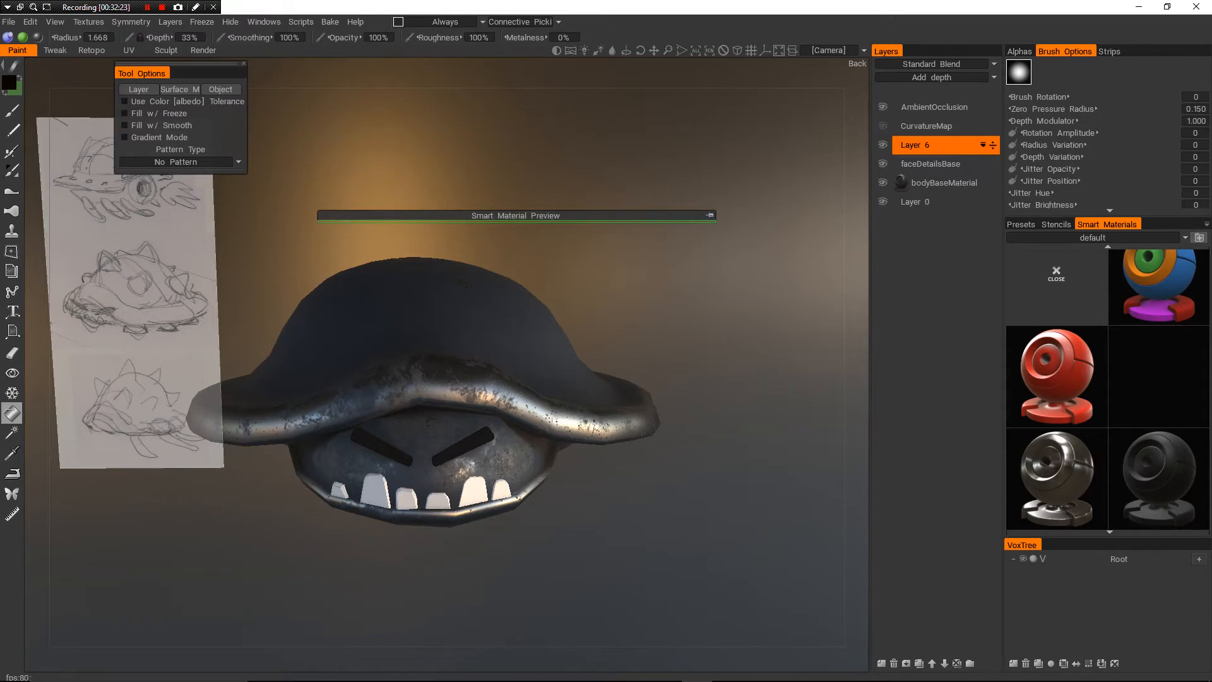
{"action": "left_click_drag", "start_coordinate": [912, 144], "coordinate": [912, 170]}
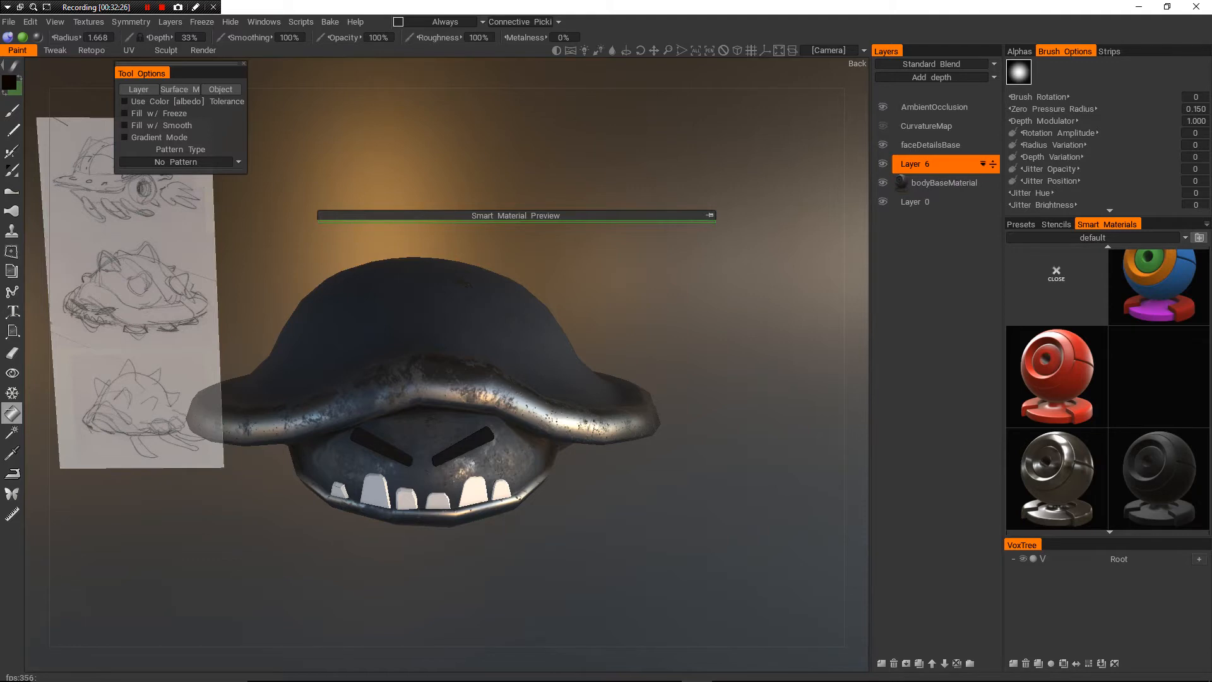
{"action": "double_click", "coordinate": [915, 164]}
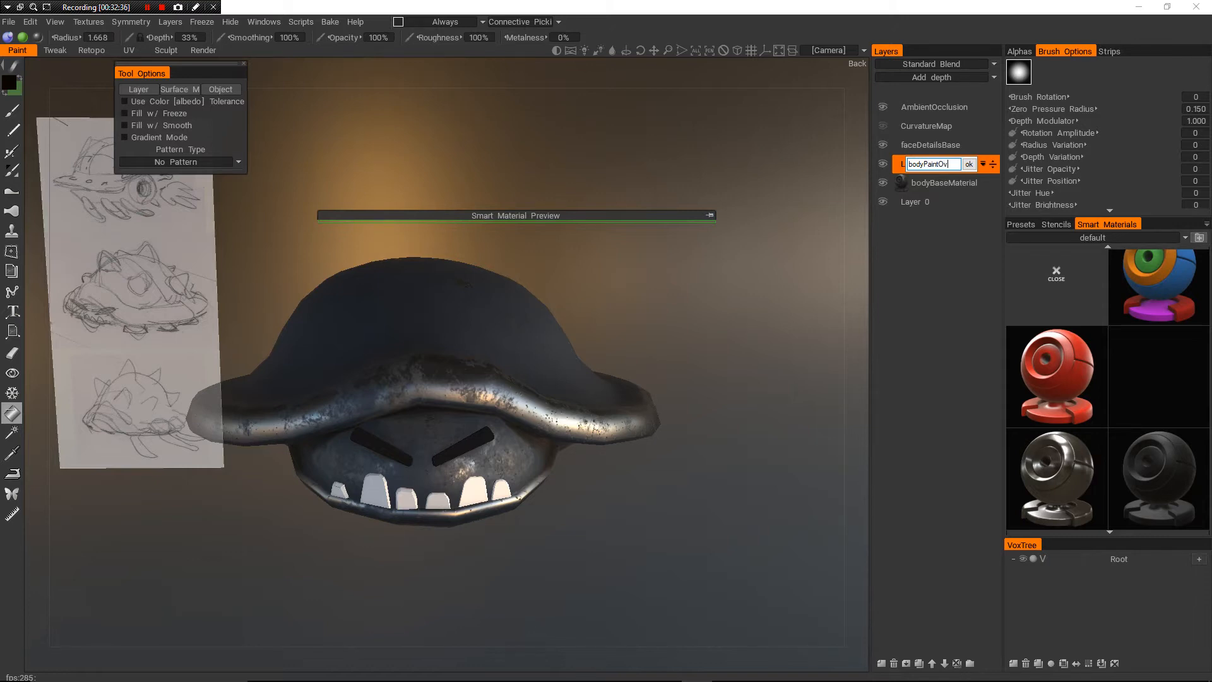
{"action": "type", "text": "er"}
{"action": "key", "text": "Return"}
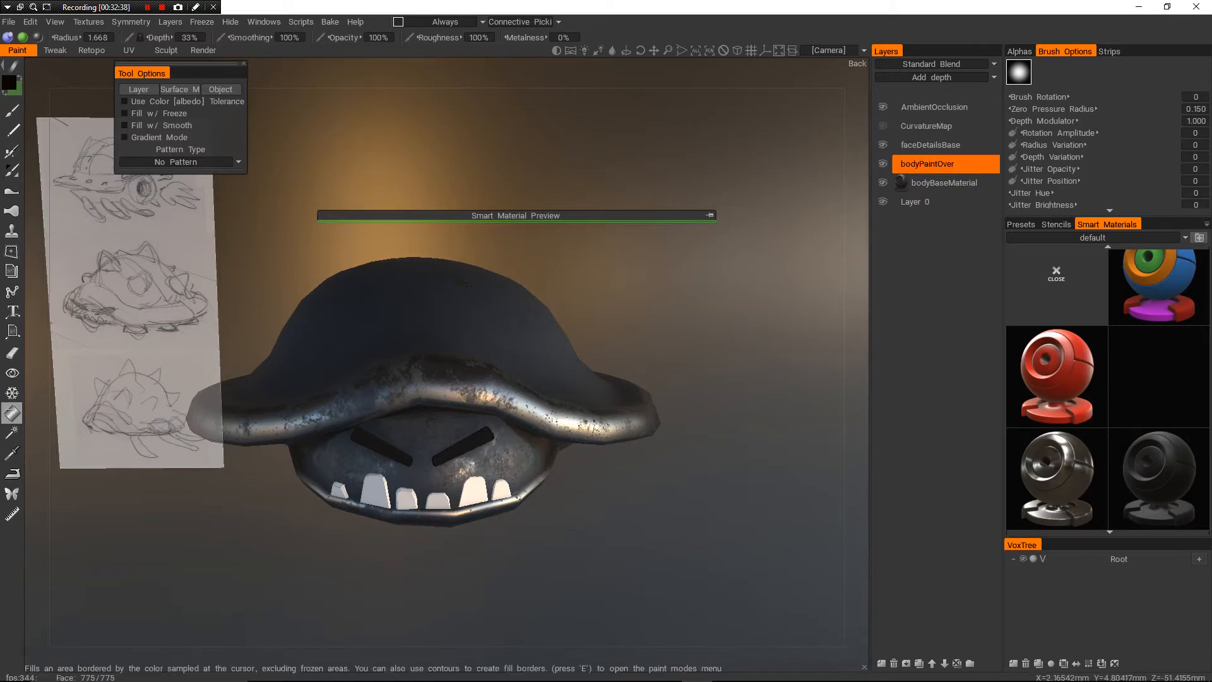
- Examine the worn metal on the shell's dome and rim from the front and above
{"action": "mouse_move", "coordinate": [442, 353]}
{"action": "left_mouse_down", "text": "alt"}
{"action": "mouse_move", "coordinate": [486, 356]}
{"action": "mouse_move", "coordinate": [619, 410]}
{"action": "mouse_move", "coordinate": [556, 397]}
{"action": "mouse_move", "coordinate": [442, 404]}
{"action": "mouse_move", "coordinate": [419, 382]}
{"action": "mouse_move", "coordinate": [410, 394]}
{"action": "left_mouse_up", "text": "alt"}
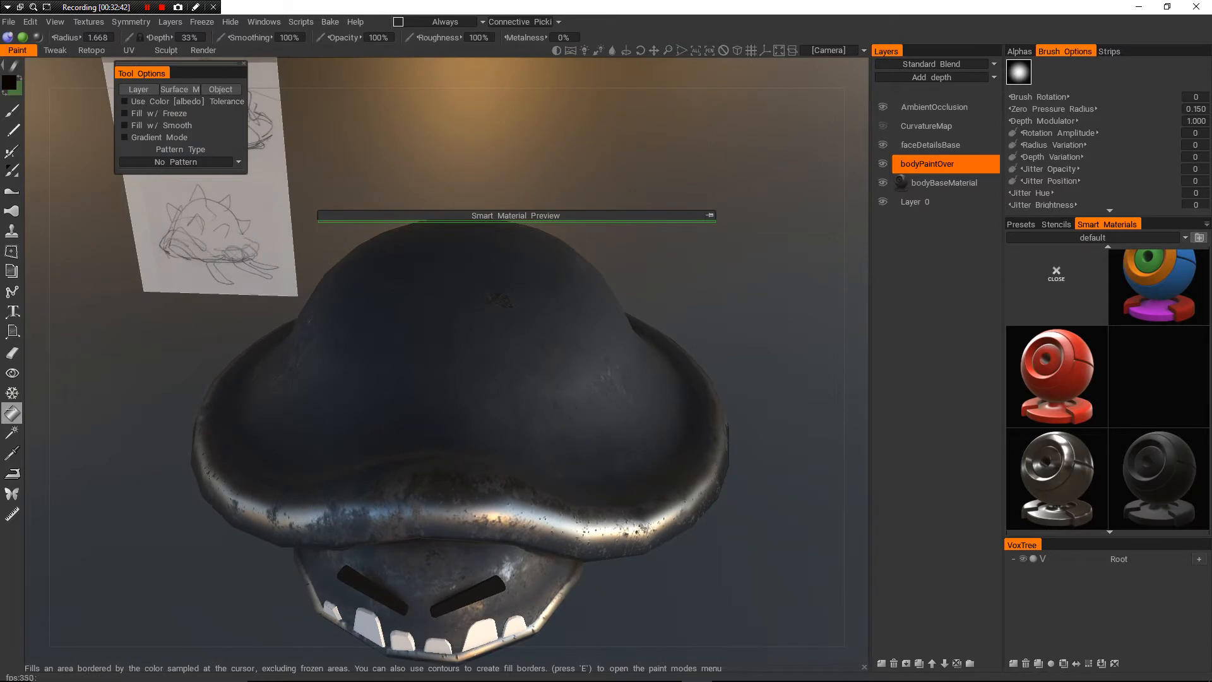
{"action": "mouse_move", "coordinate": [411, 391]}
{"action": "middle_mouse_down", "text": "alt"}
{"action": "mouse_move", "coordinate": [505, 489]}
{"action": "mouse_move", "coordinate": [641, 580]}
{"action": "mouse_move", "coordinate": [354, 331]}
{"action": "middle_mouse_up", "text": "alt"}
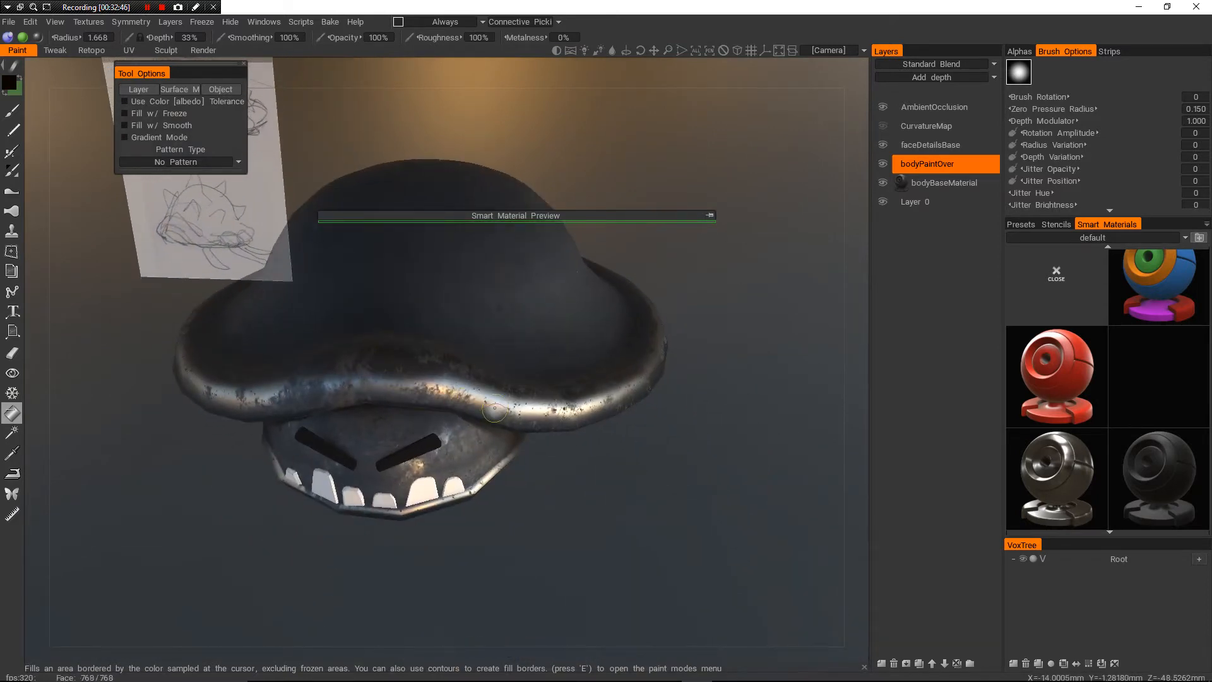
{"action": "left_click_drag", "start_coordinate": [257, 378], "coordinate": [262, 404], "text": "alt"}
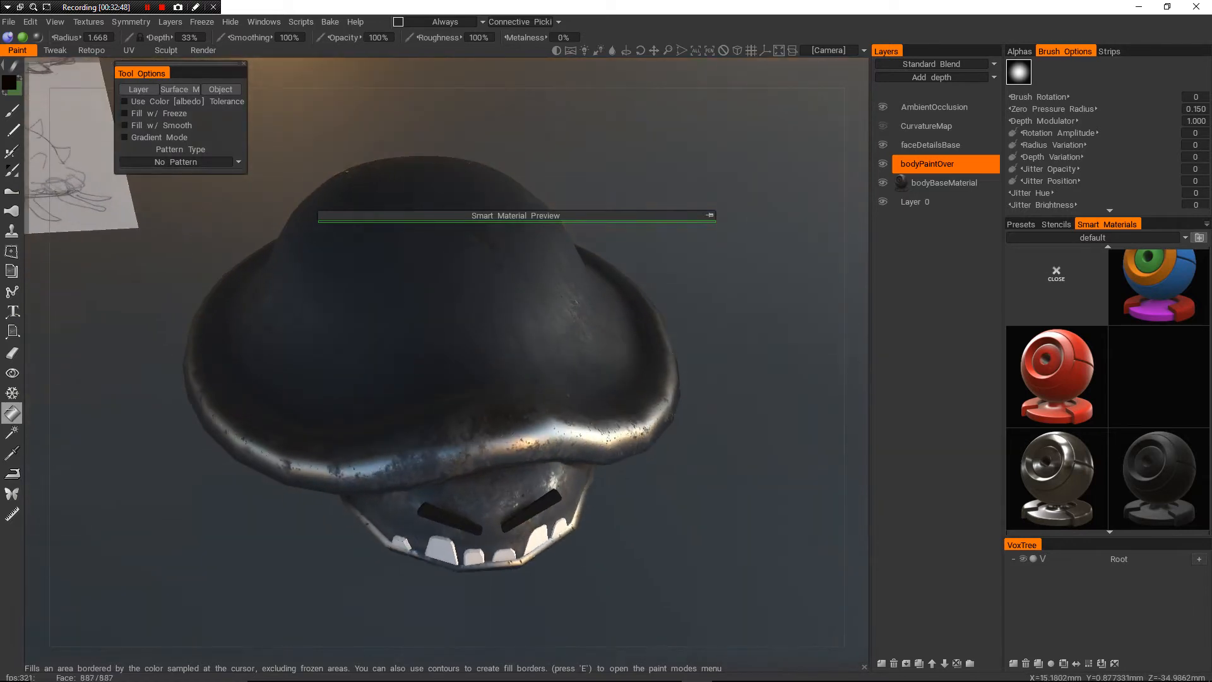
{"action": "mouse_move", "coordinate": [303, 286]}
{"action": "left_mouse_down", "text": "alt"}
{"action": "mouse_move", "coordinate": [341, 314]}
{"action": "mouse_move", "coordinate": [356, 392]}
{"action": "left_mouse_up", "text": "alt"}
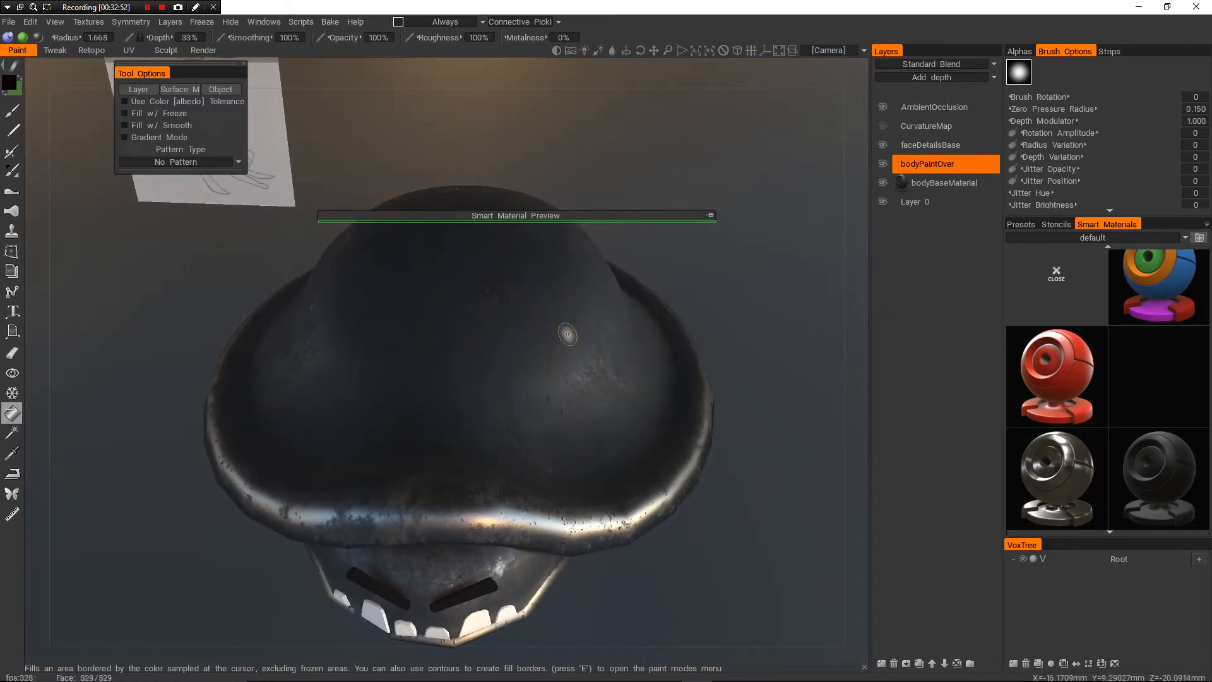
{"action": "mouse_move", "coordinate": [605, 404]}
{"action": "left_mouse_down", "text": "alt"}
{"action": "mouse_move", "coordinate": [644, 409]}
{"action": "mouse_move", "coordinate": [662, 385]}
{"action": "left_mouse_up", "text": "alt"}
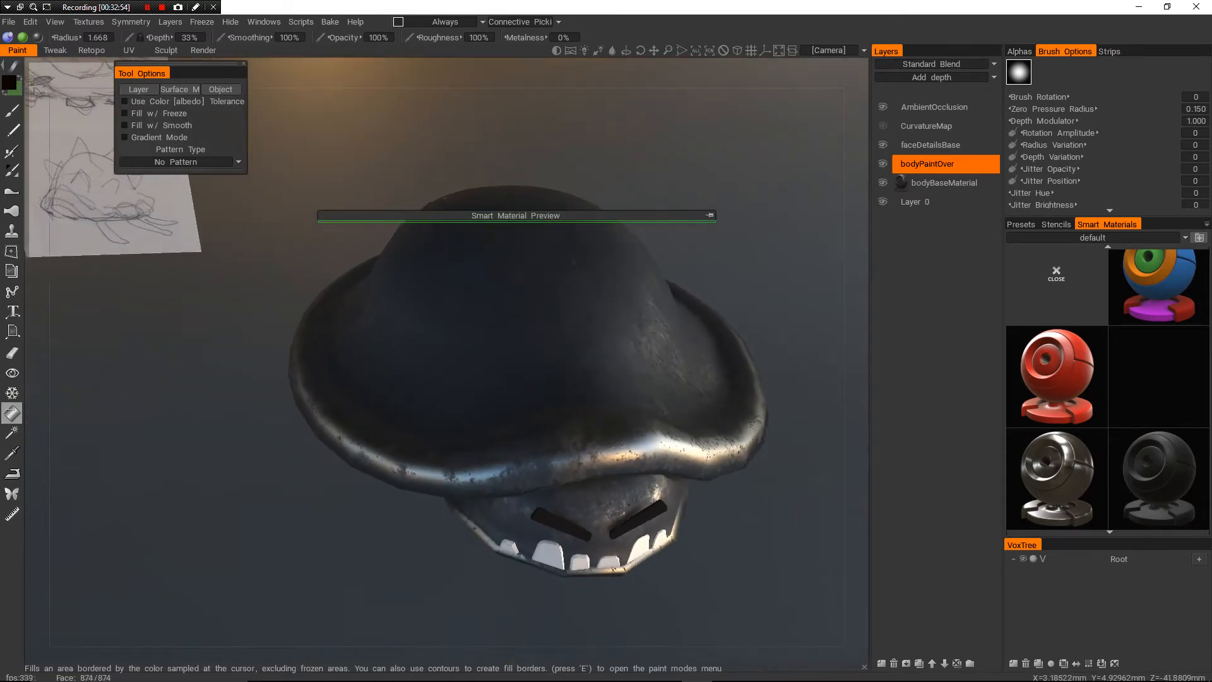
- Examine the worn metal on the creature's face, shell rim and dome from the front and slightly to the side
{"action": "right_click_drag", "start_coordinate": [662, 386], "coordinate": [622, 335], "text": "alt"}
{"action": "middle_click_drag", "start_coordinate": [498, 271], "coordinate": [669, 511], "text": "alt"}
{"action": "left_click_drag", "start_coordinate": [670, 512], "coordinate": [666, 454], "text": "alt"}
{"action": "middle_click_drag", "start_coordinate": [666, 454], "coordinate": [562, 344], "text": "alt"}
{"action": "right_click_drag", "start_coordinate": [562, 344], "coordinate": [524, 309], "text": "alt"}
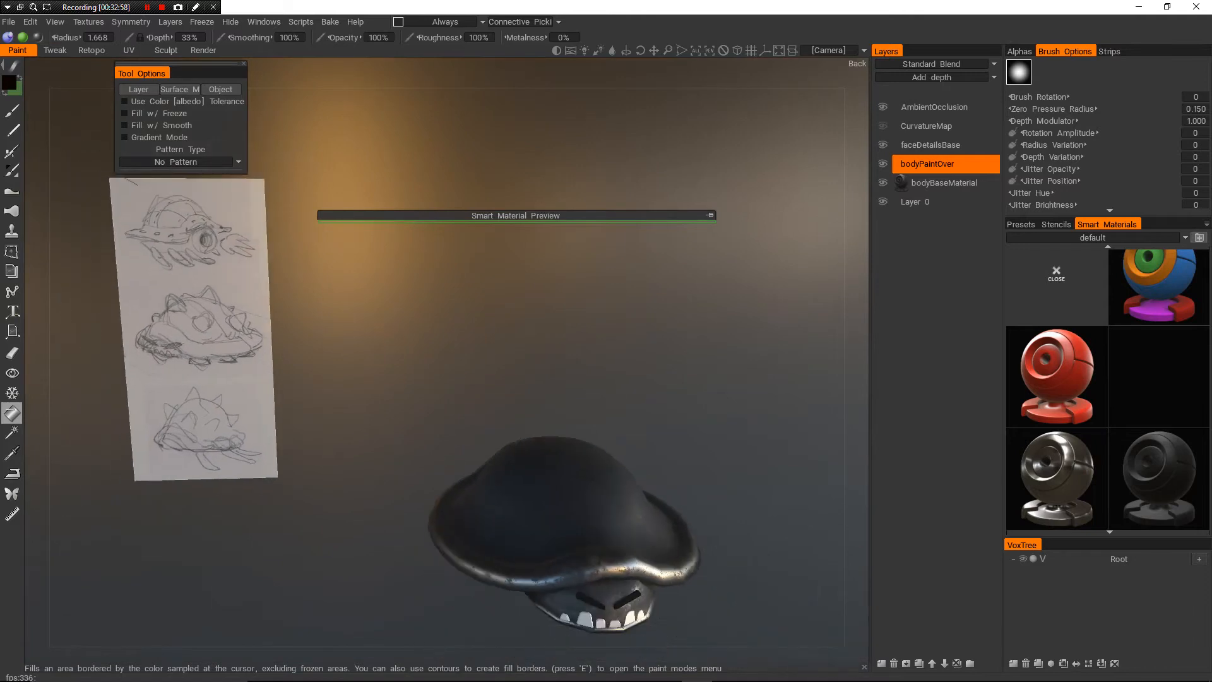
{"action": "mouse_move", "coordinate": [555, 518]}
{"action": "middle_mouse_down", "text": "alt"}
{"action": "mouse_move", "coordinate": [429, 354]}
{"action": "mouse_move", "coordinate": [411, 306]}
{"action": "middle_mouse_up", "text": "alt"}
{"action": "right_click_drag", "start_coordinate": [411, 306], "coordinate": [442, 328], "text": "alt"}
{"action": "middle_click_drag", "start_coordinate": [441, 328], "coordinate": [543, 451], "text": "alt"}
{"action": "right_click_drag", "start_coordinate": [543, 451], "coordinate": [587, 486], "text": "alt"}
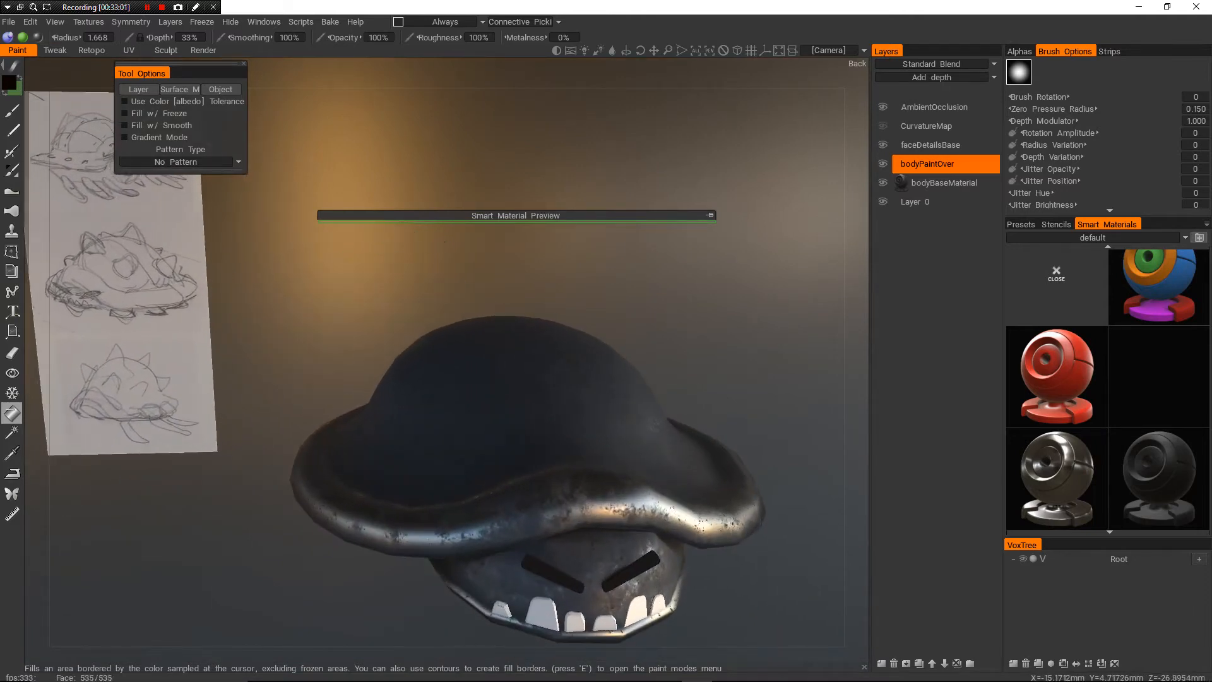
{"action": "mouse_move", "coordinate": [587, 486]}
{"action": "middle_mouse_down", "text": "alt"}
{"action": "mouse_move", "coordinate": [464, 366]}
{"action": "mouse_move", "coordinate": [524, 417]}
{"action": "middle_mouse_up", "text": "alt"}
{"action": "right_click_drag", "start_coordinate": [524, 417], "coordinate": [565, 429], "text": "alt"}
{"action": "middle_click_drag", "start_coordinate": [565, 429], "coordinate": [530, 387], "text": "alt"}
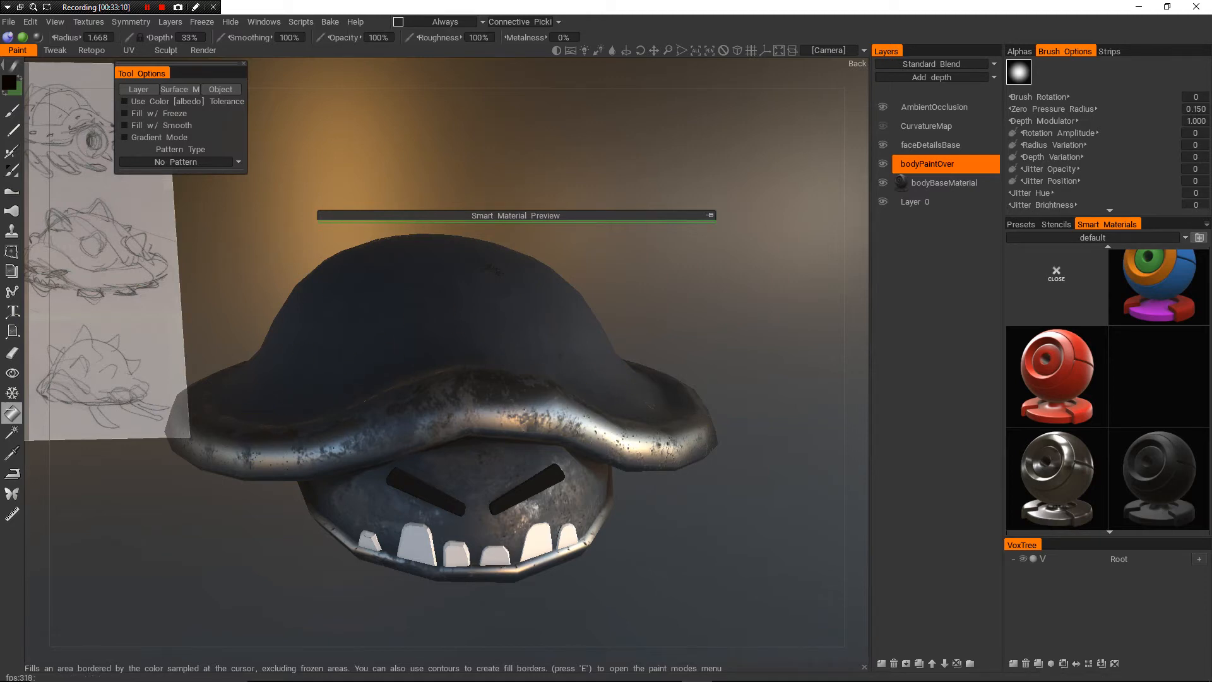
{"action": "middle_click_drag", "start_coordinate": [480, 328], "coordinate": [530, 332], "text": "alt"}
{"action": "left_click_drag", "start_coordinate": [530, 331], "coordinate": [435, 322], "text": "alt"}
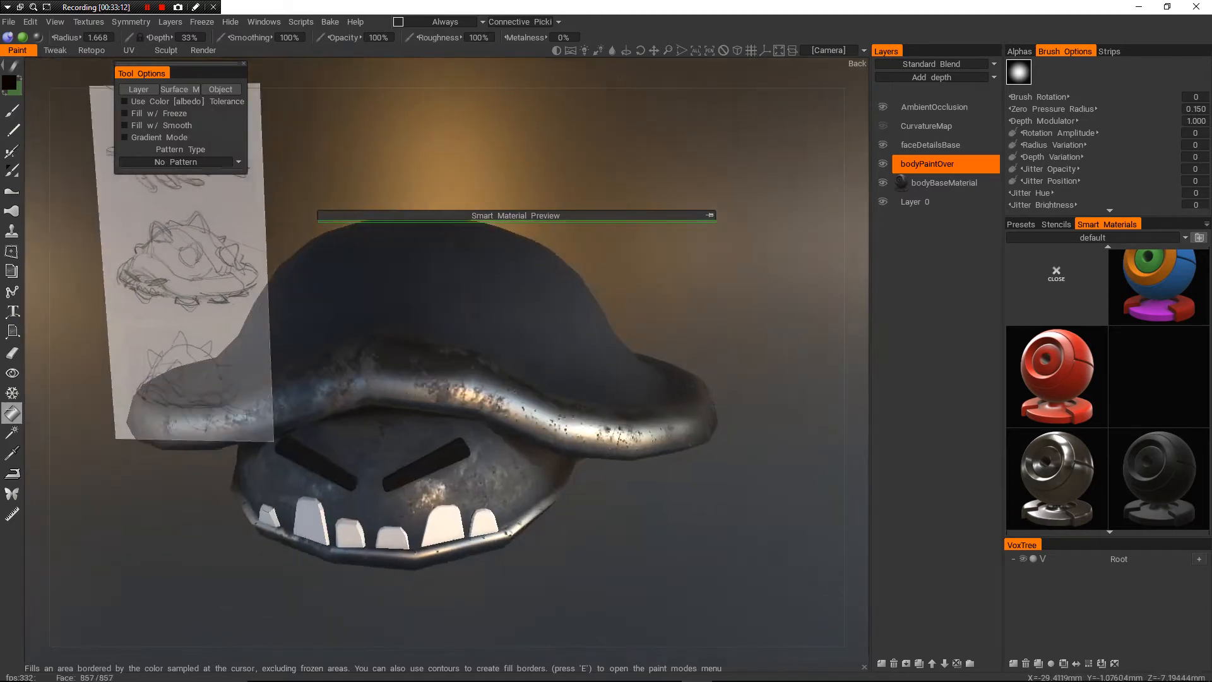
{"action": "middle_click_drag", "start_coordinate": [436, 322], "coordinate": [492, 310], "text": "alt"}
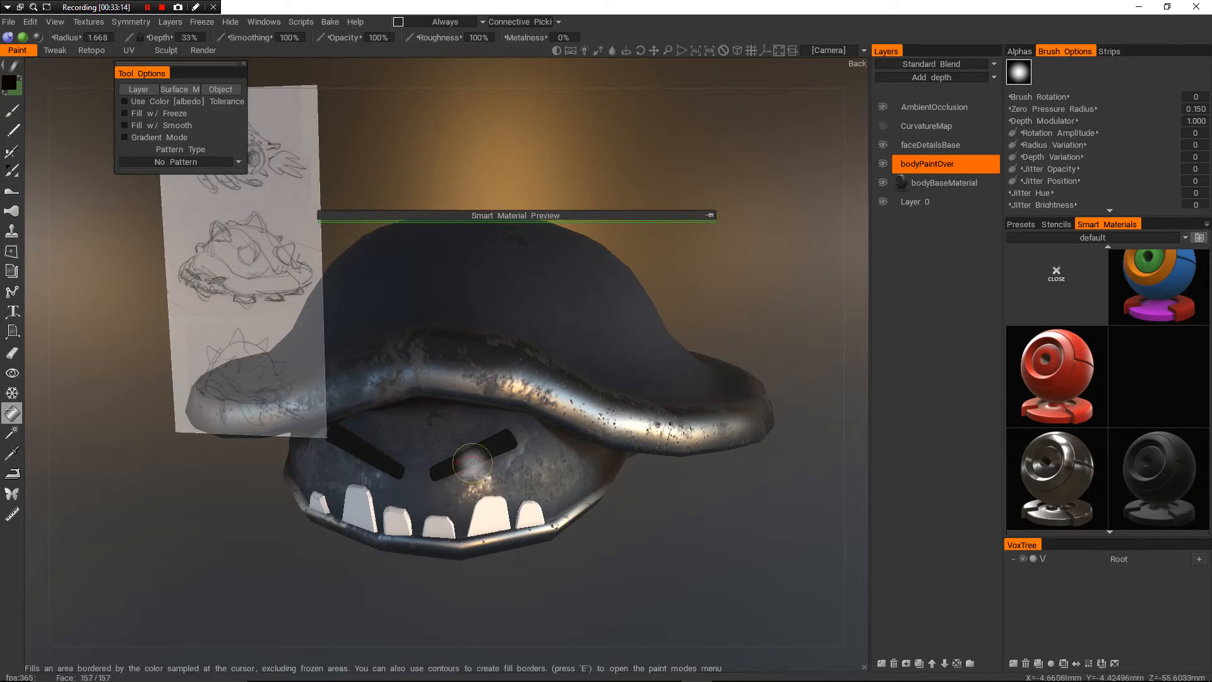
{"action": "middle_click_drag", "start_coordinate": [486, 433], "coordinate": [555, 446], "text": "alt"}
{"action": "right_click_drag", "start_coordinate": [556, 445], "coordinate": [536, 420], "text": "alt"}
{"action": "left_click_drag", "start_coordinate": [584, 303], "coordinate": [561, 356], "text": "alt"}
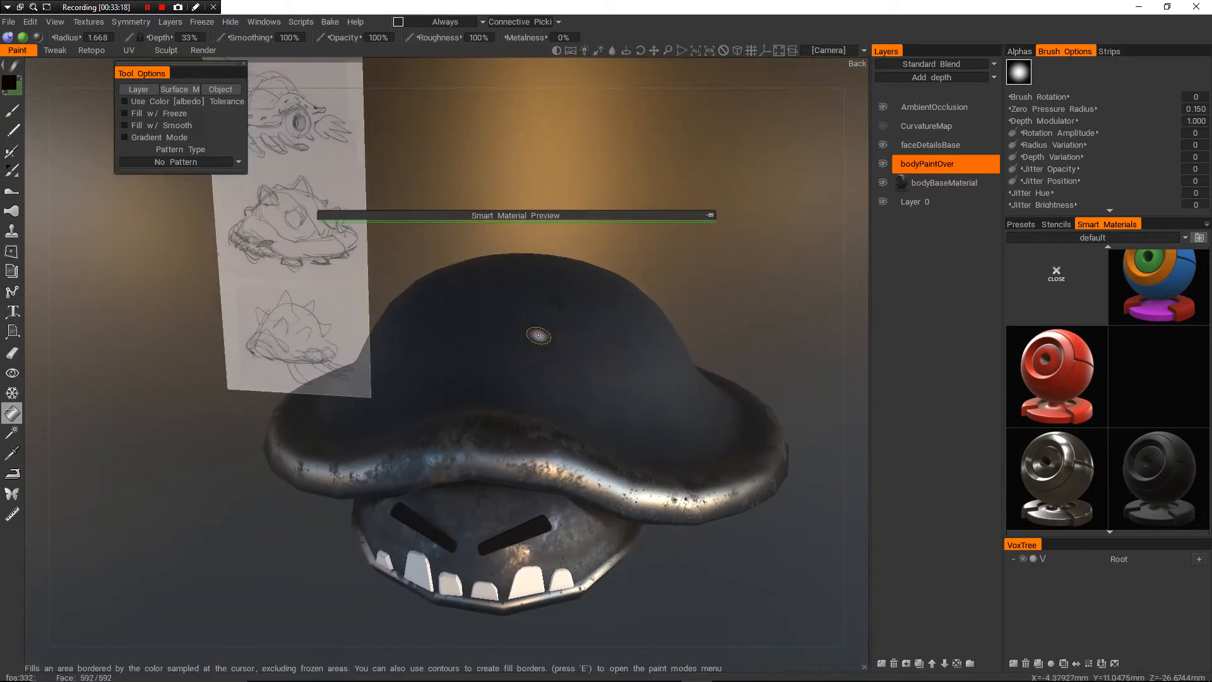
{"action": "right_click_drag", "start_coordinate": [561, 356], "coordinate": [544, 338], "text": "alt"}
{"action": "left_click_drag", "start_coordinate": [544, 337], "coordinate": [527, 353], "text": "alt"}
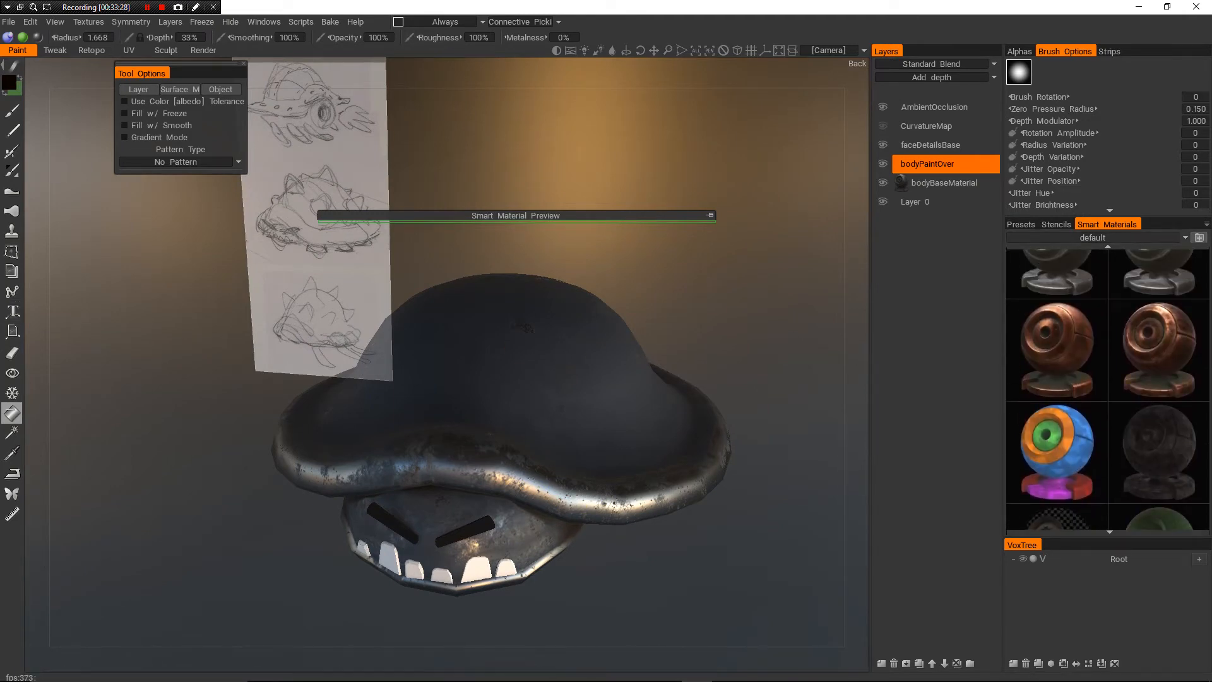
- Browse the paints folder of smart materials and duplicate the light grey chipped paint material
{"action": "left_click", "coordinate": [1101, 238]}
{"action": "left_click", "coordinate": [1117, 265]}
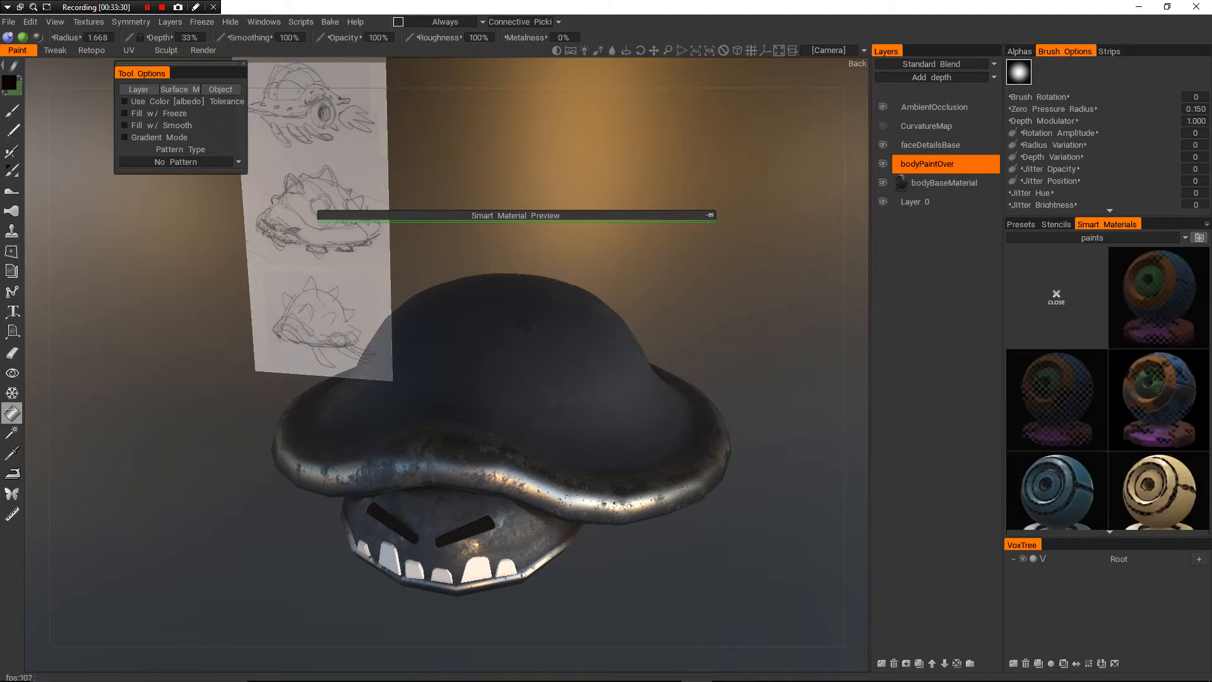
{"action": "scroll", "coordinate": [1108, 388], "scroll_direction": "down", "scroll_amount": 3}
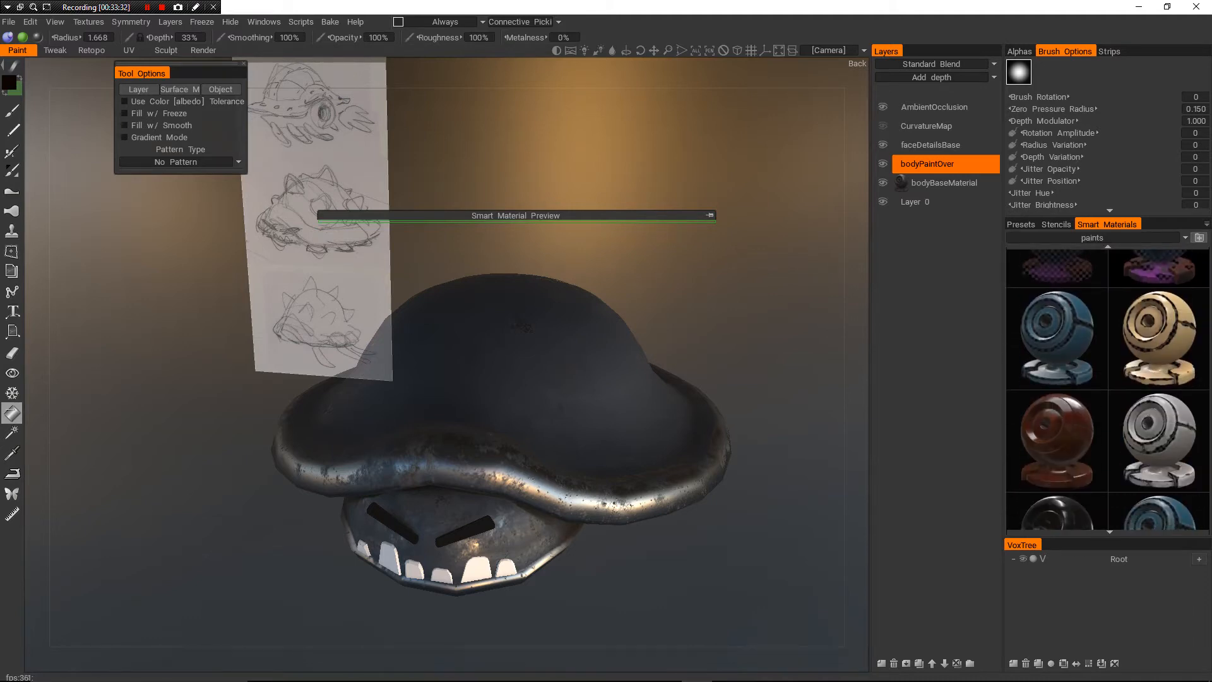
{"action": "scroll", "coordinate": [1108, 388], "scroll_direction": "down", "scroll_amount": 5}
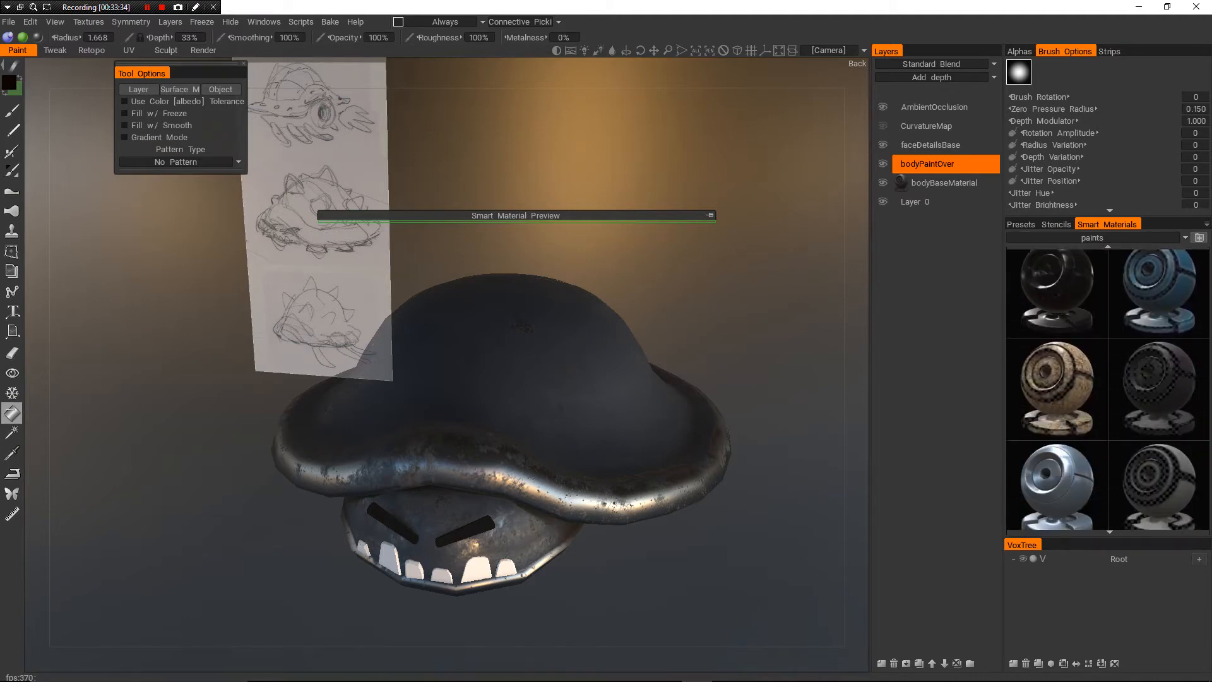
{"action": "scroll", "coordinate": [1108, 389], "scroll_direction": "down", "scroll_amount": 5}
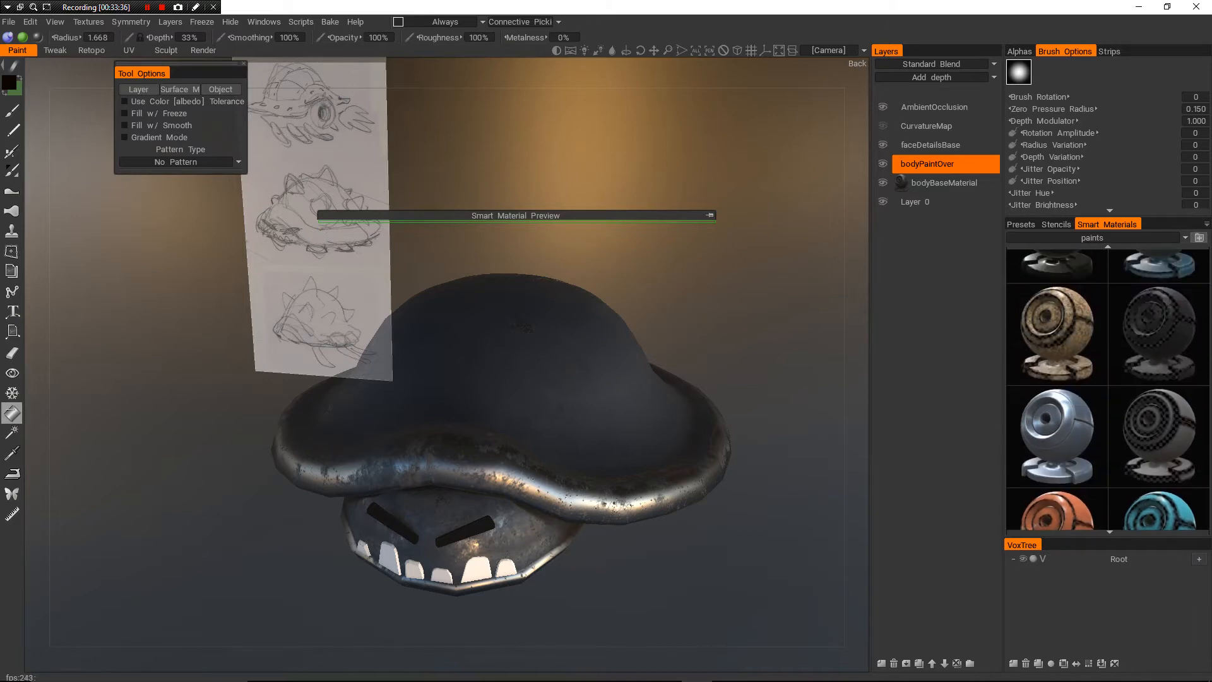
{"action": "scroll", "coordinate": [1108, 389], "scroll_direction": "up", "scroll_amount": 5}
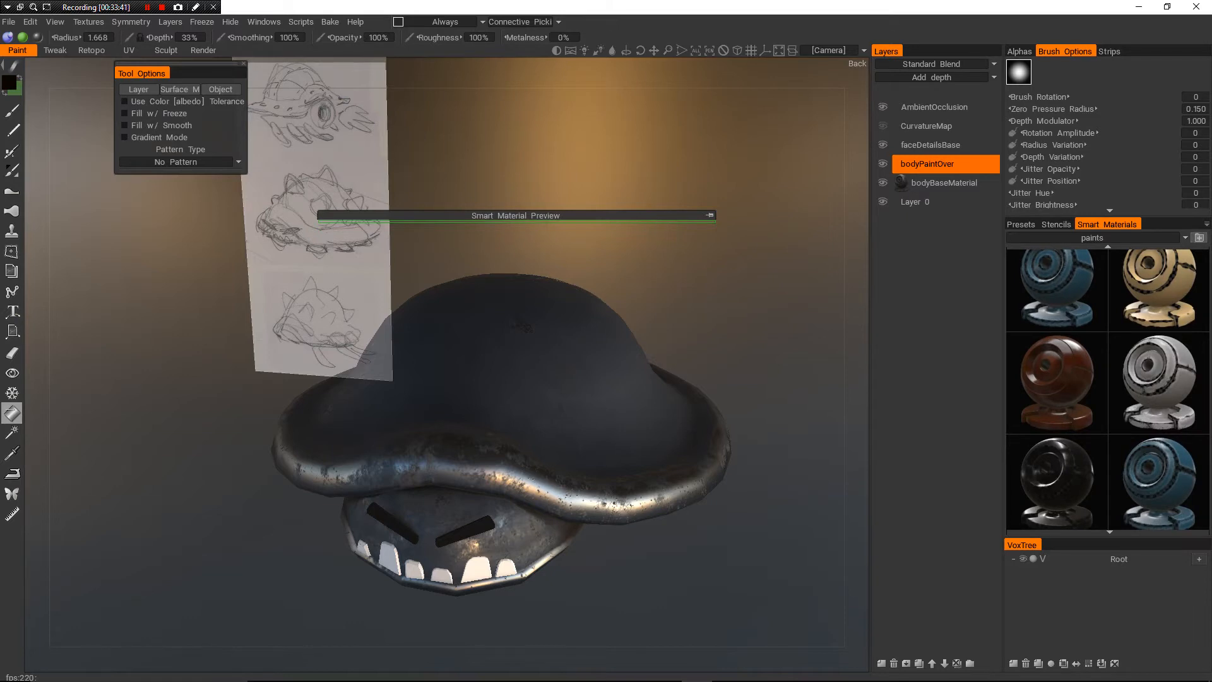
{"action": "right_click", "coordinate": [1107, 386]}
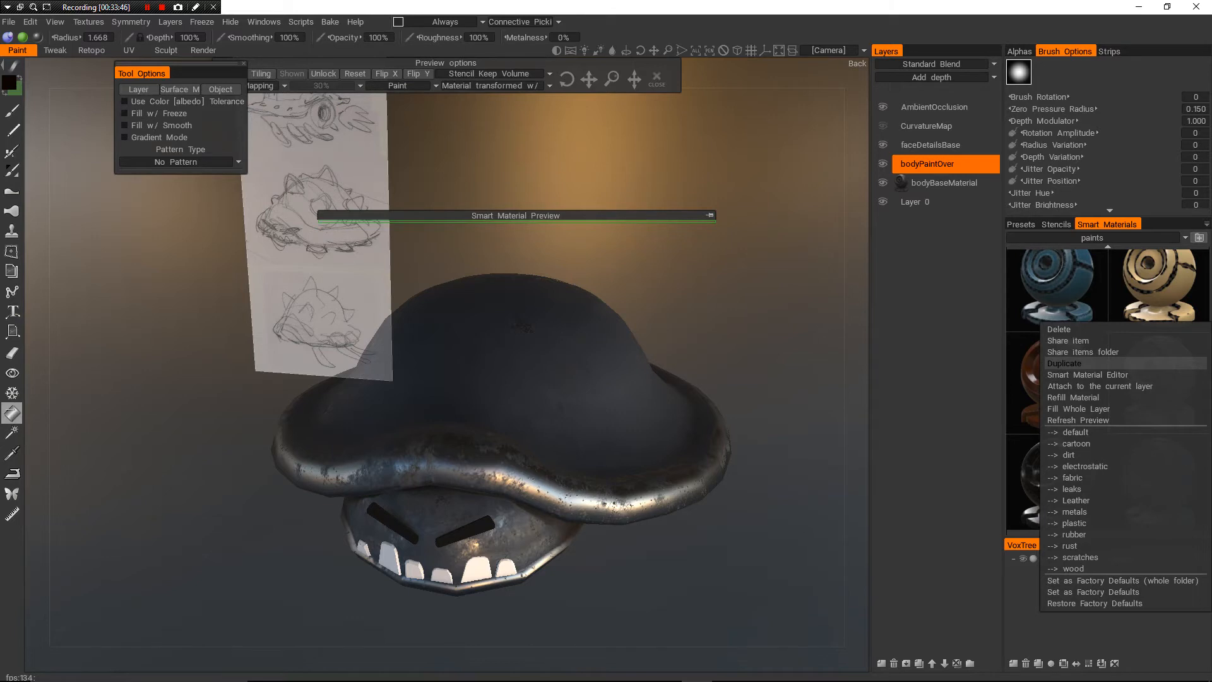
{"action": "left_click", "coordinate": [1073, 362]}
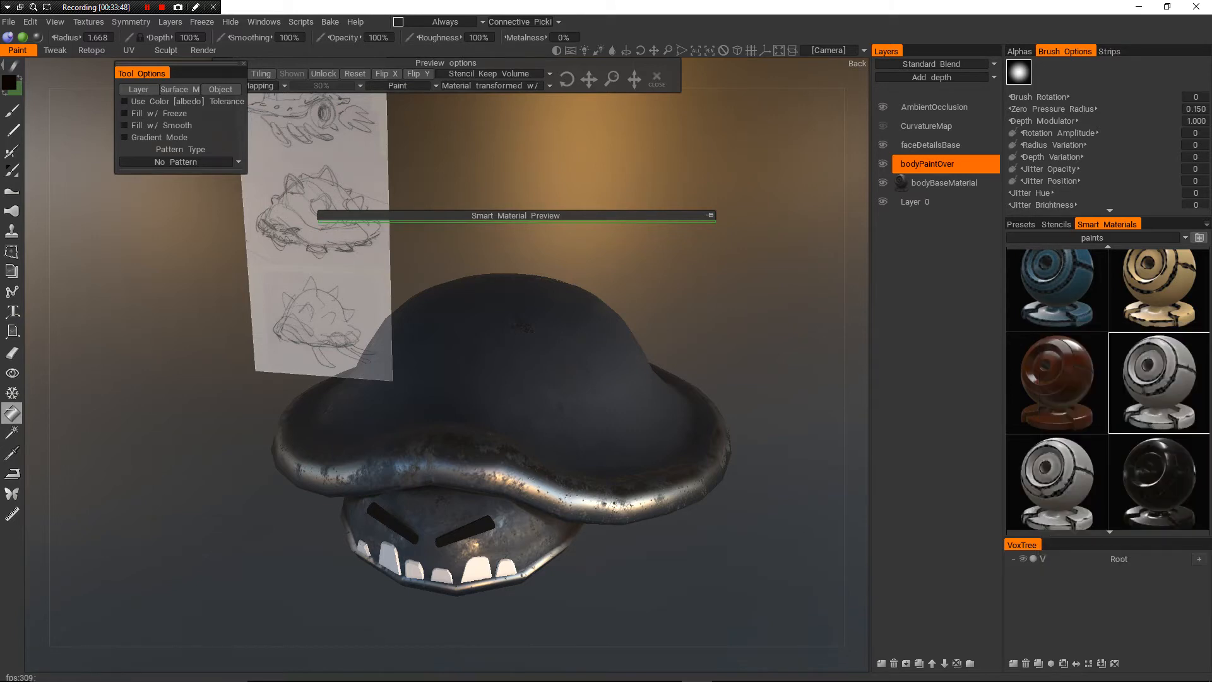
{"action": "scroll", "coordinate": [1107, 389], "scroll_direction": "down", "scroll_amount": 2}
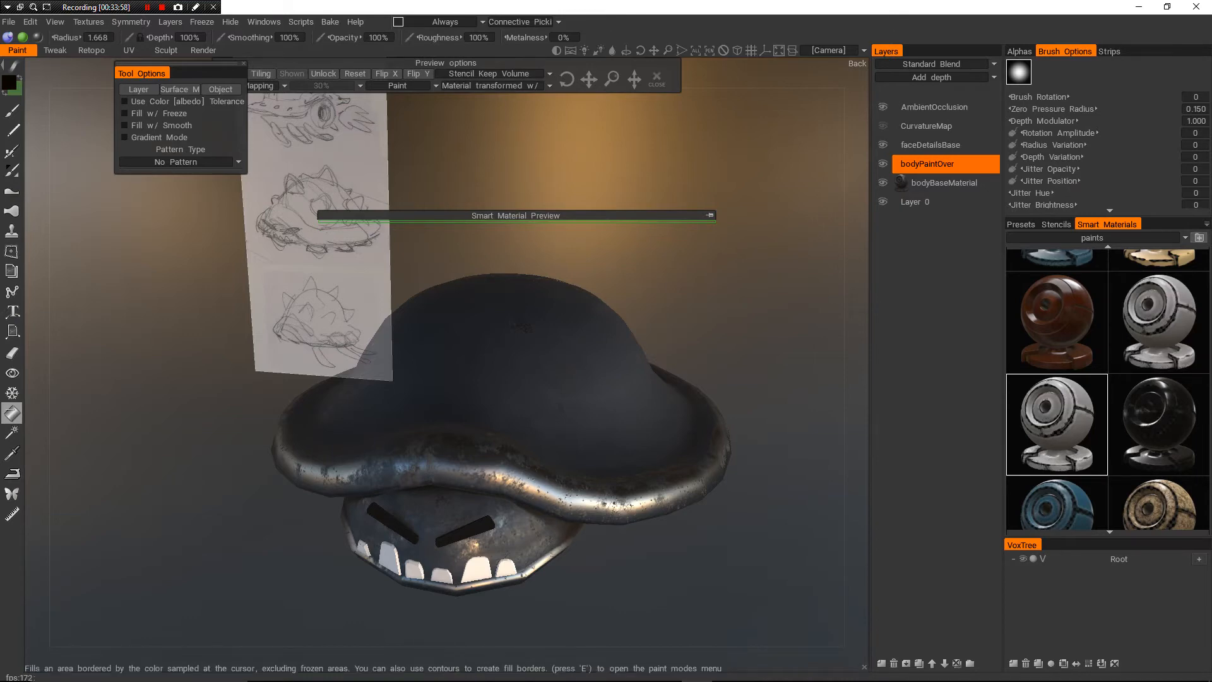
- Open the duplicated light grey chipped paint in the Smart Material Editor
{"action": "left_click_drag", "start_coordinate": [631, 568], "coordinate": [562, 559]}
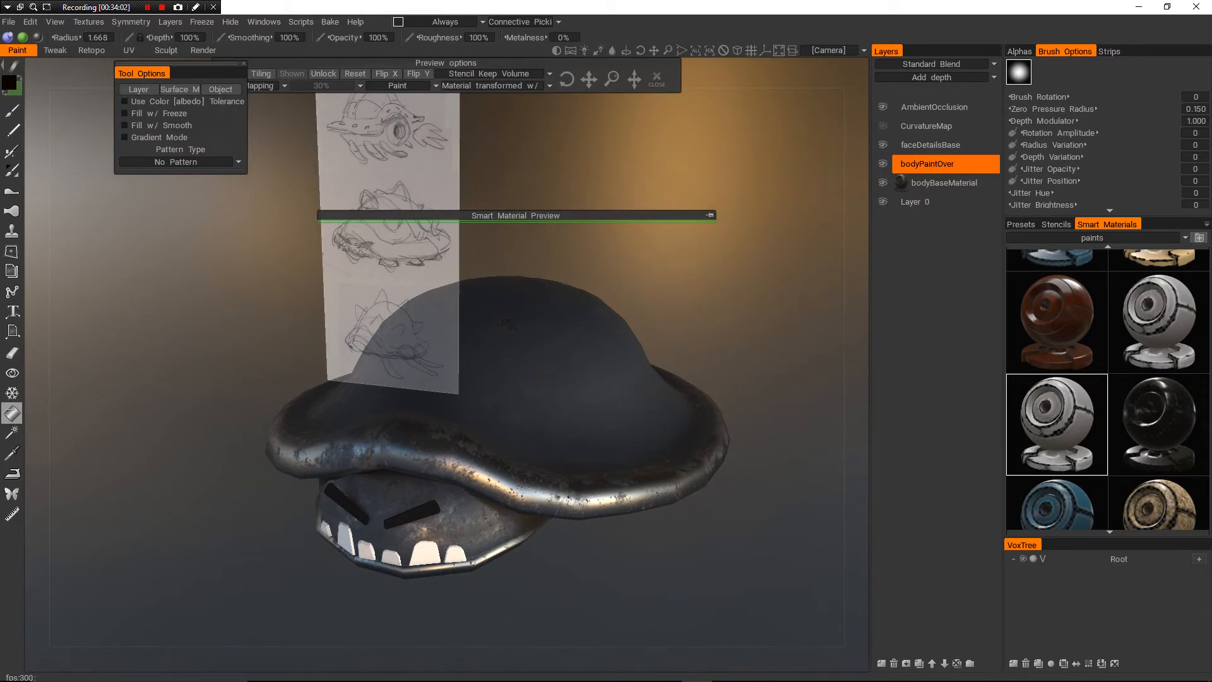
{"action": "right_click", "coordinate": [1074, 433]}
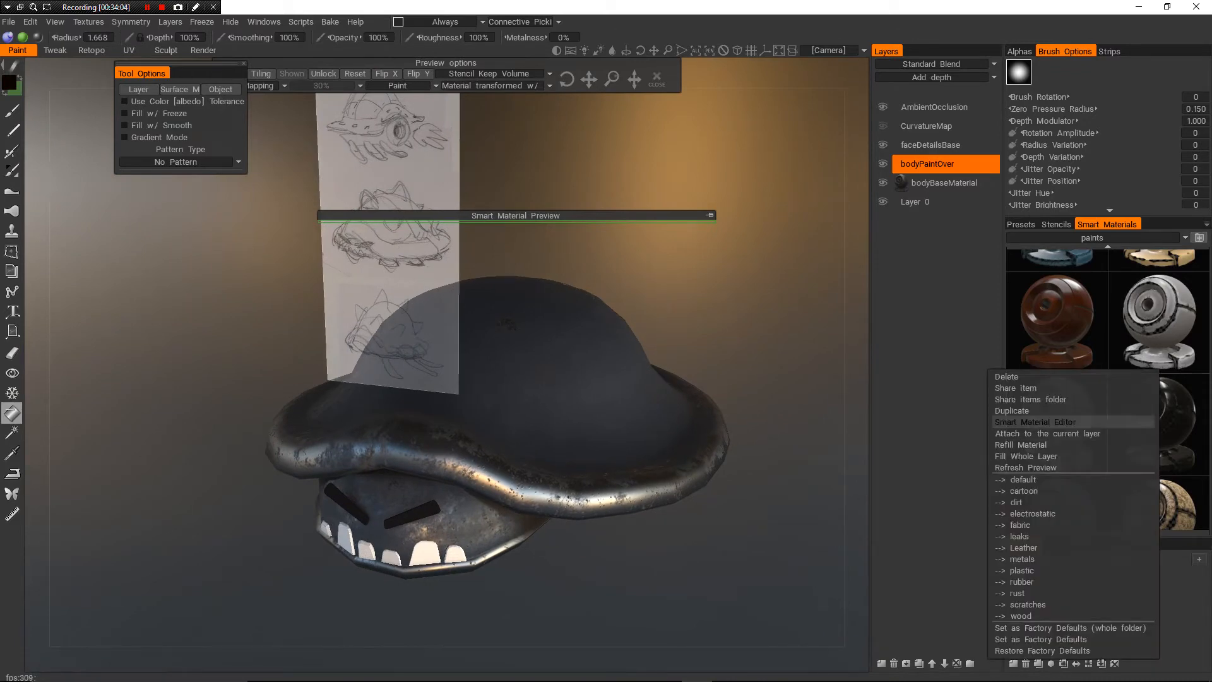
{"action": "left_click", "coordinate": [1036, 422]}
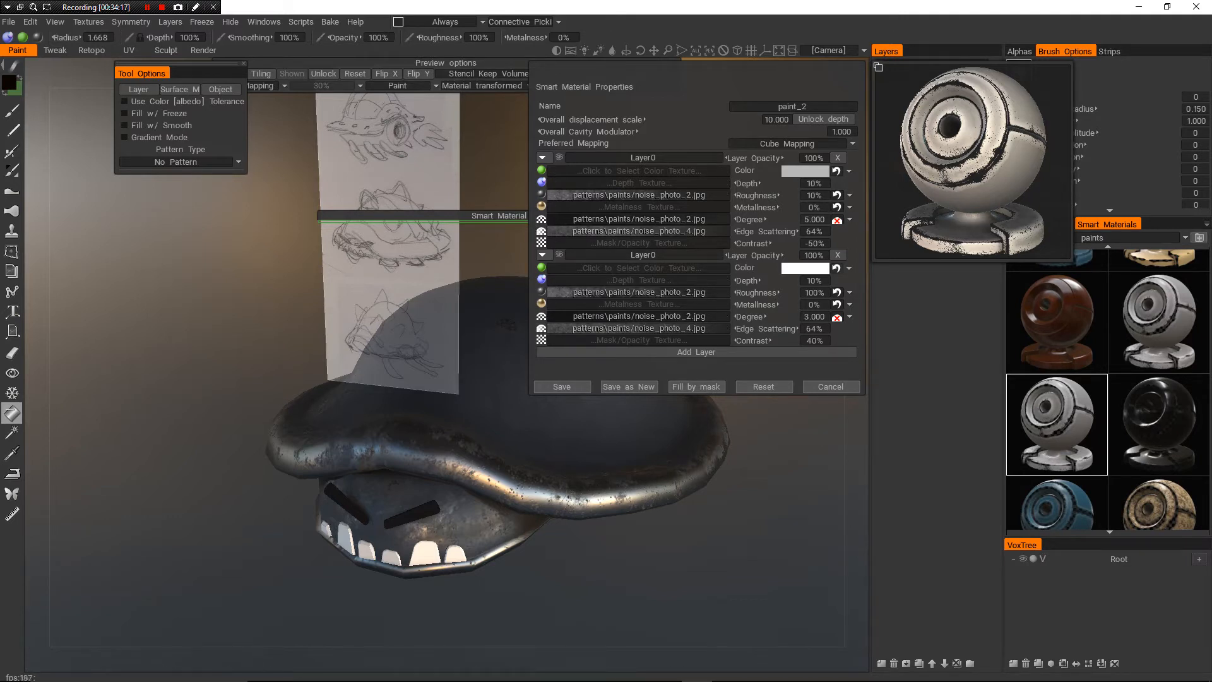
- Set the color blending of both material layers to the asterisk mode that lets underlying colours show through
{"action": "left_click", "coordinate": [849, 267]}
{"action": "left_click", "coordinate": [827, 283]}
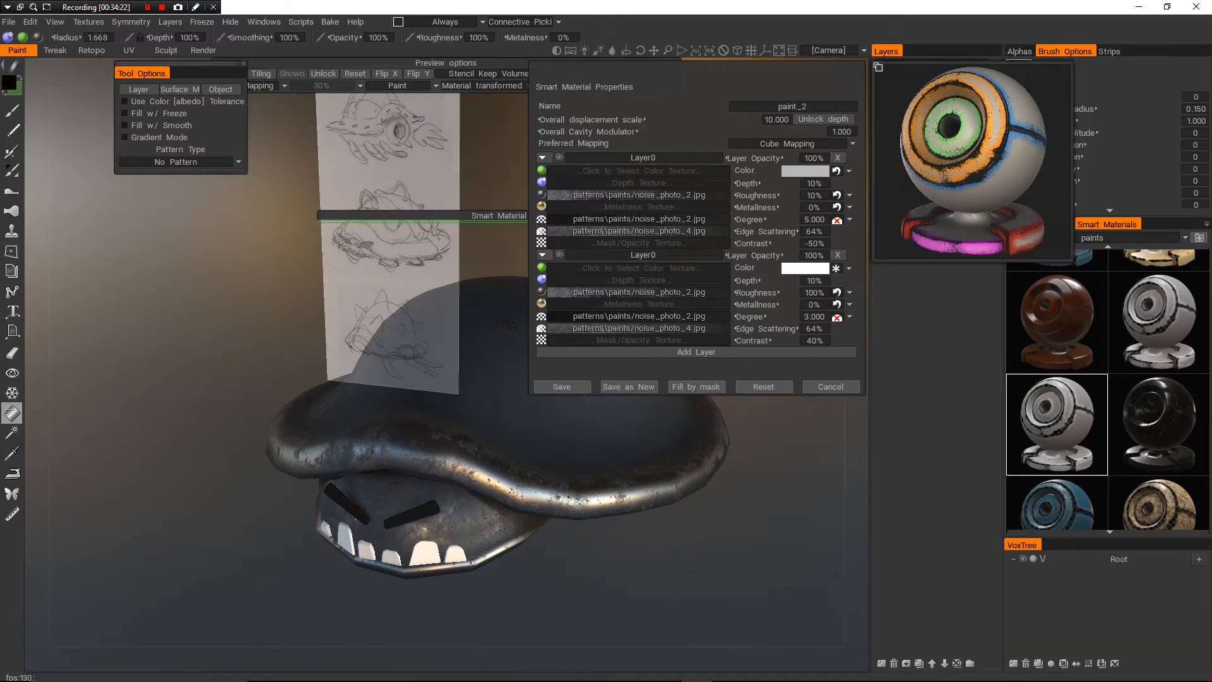
{"action": "left_click", "coordinate": [849, 268]}
{"action": "left_click", "coordinate": [820, 295]}
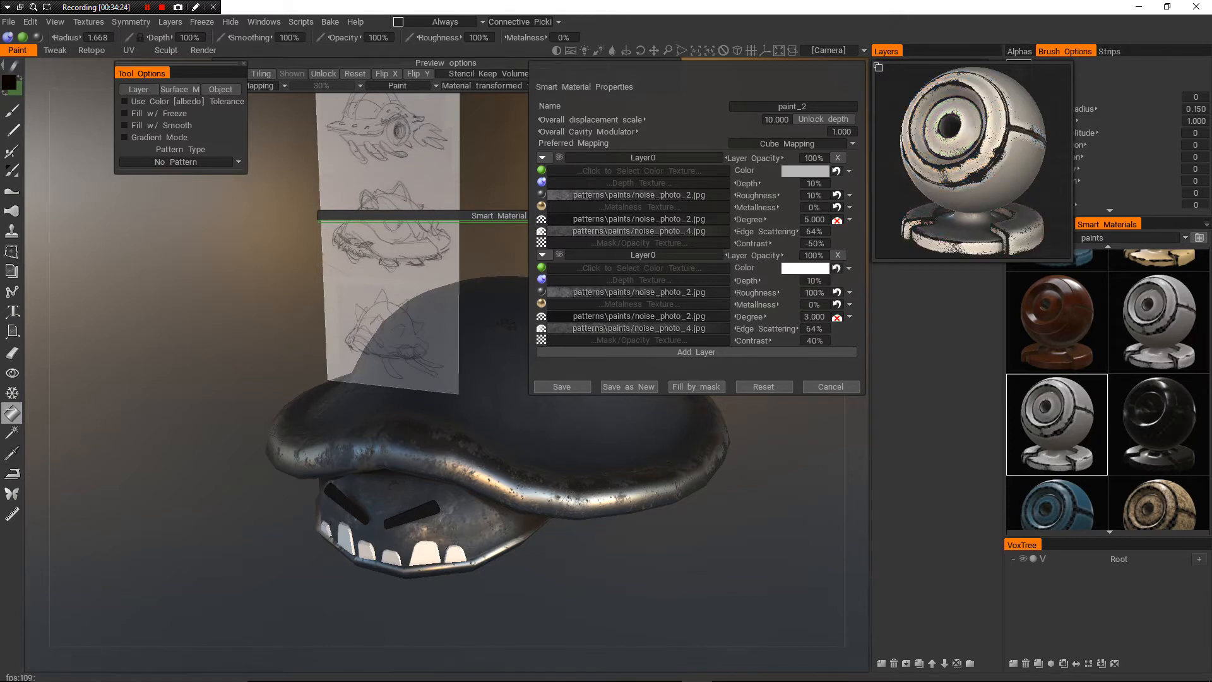
{"action": "left_click", "coordinate": [849, 171]}
{"action": "left_click", "coordinate": [824, 186]}
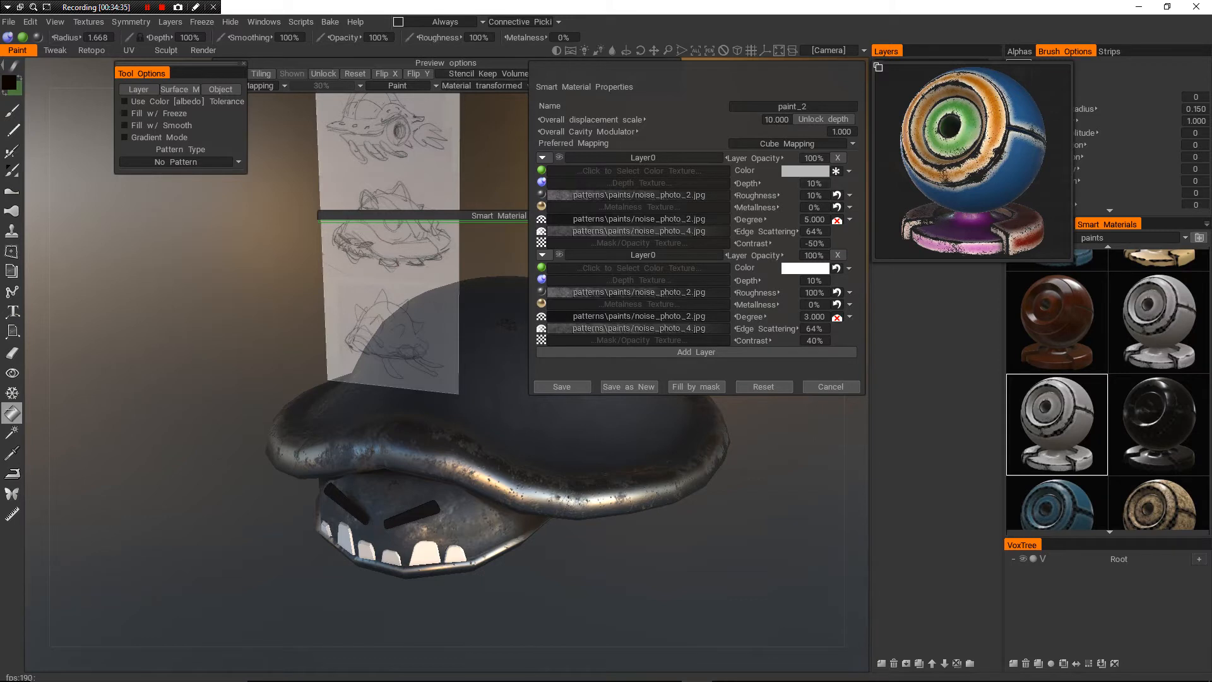
{"action": "left_click", "coordinate": [815, 281]}
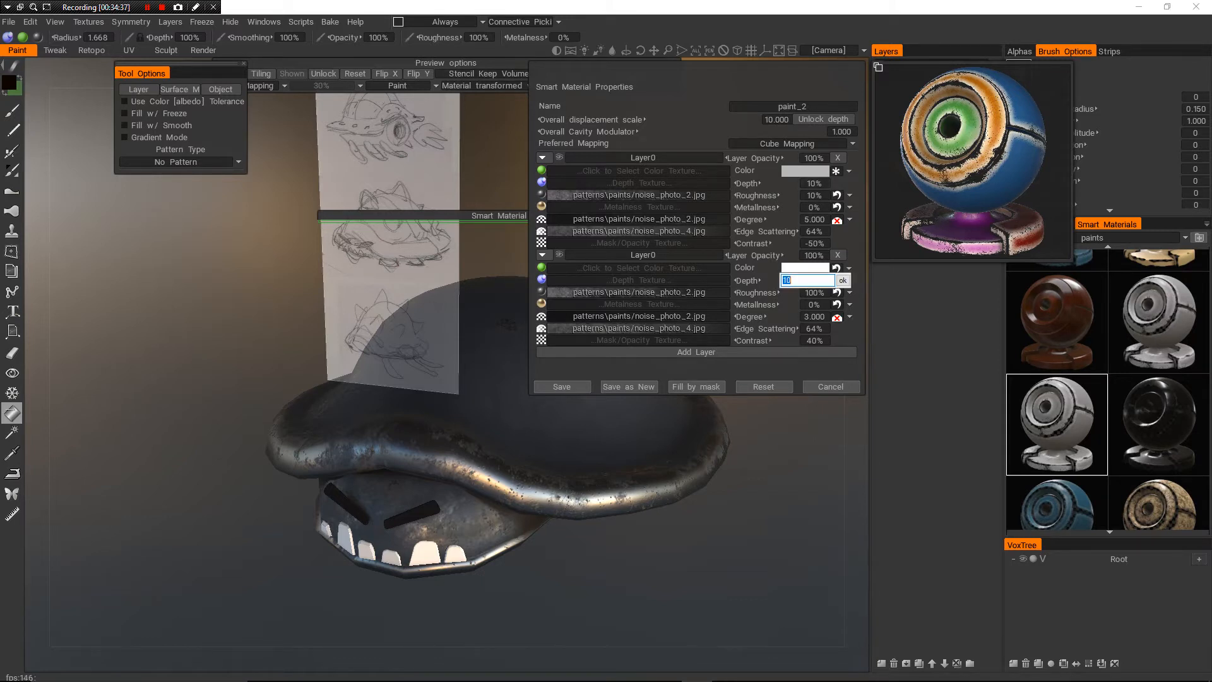
{"action": "key", "text": "Return"}
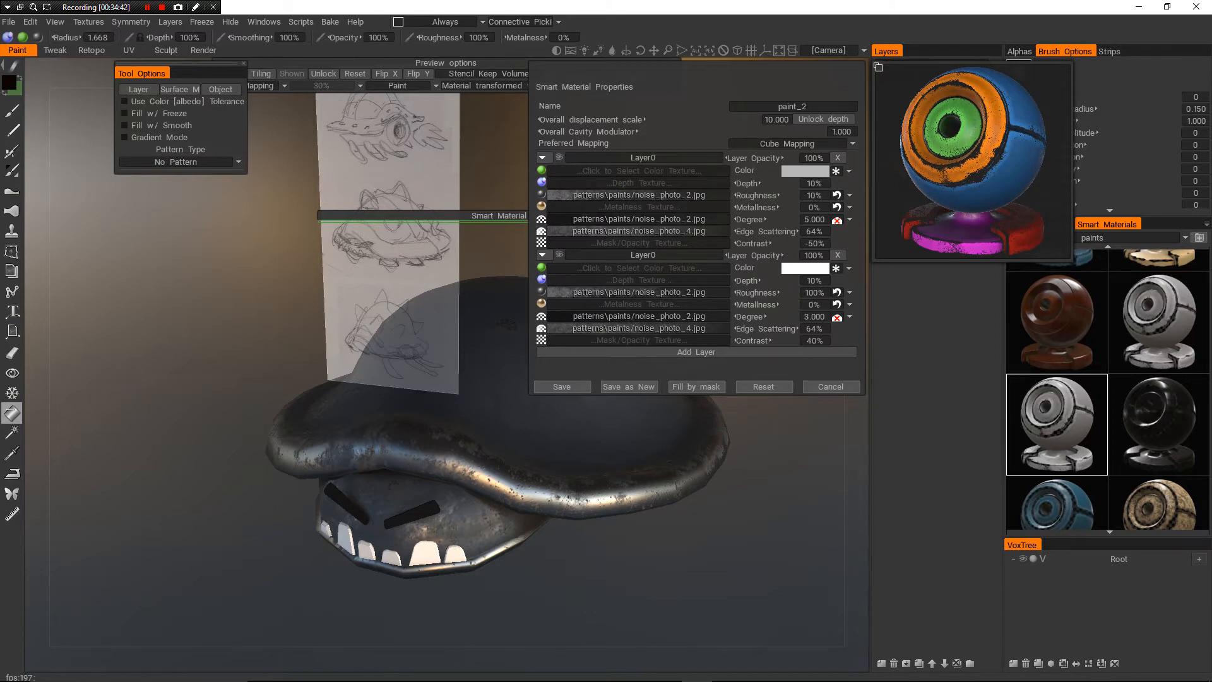
{"action": "left_click", "coordinate": [805, 268]}
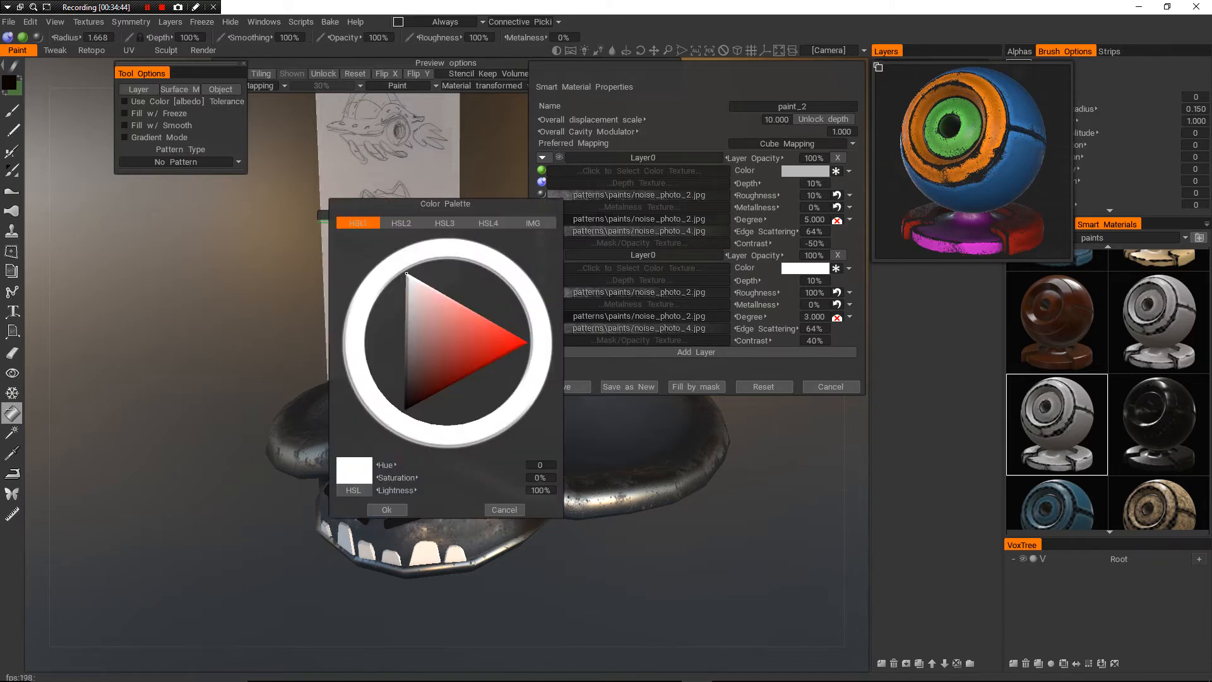
{"action": "left_click", "coordinate": [410, 362]}
{"action": "left_click_drag", "start_coordinate": [410, 362], "coordinate": [410, 363]}
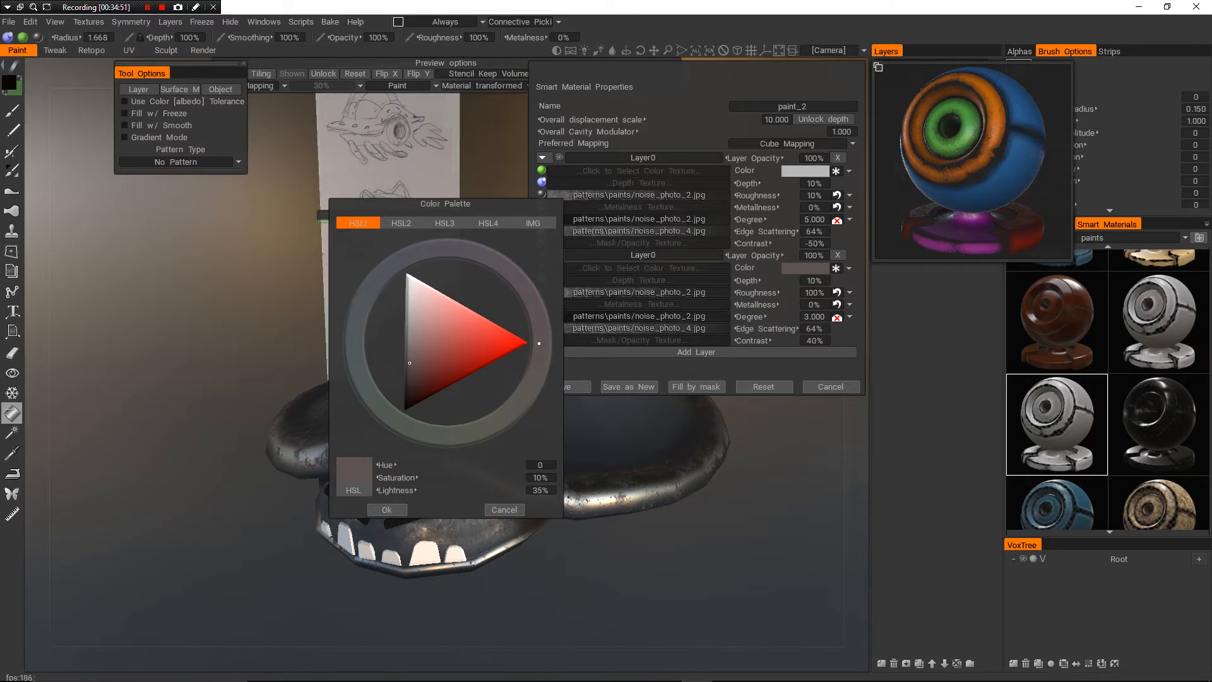
{"action": "left_click", "coordinate": [406, 311]}
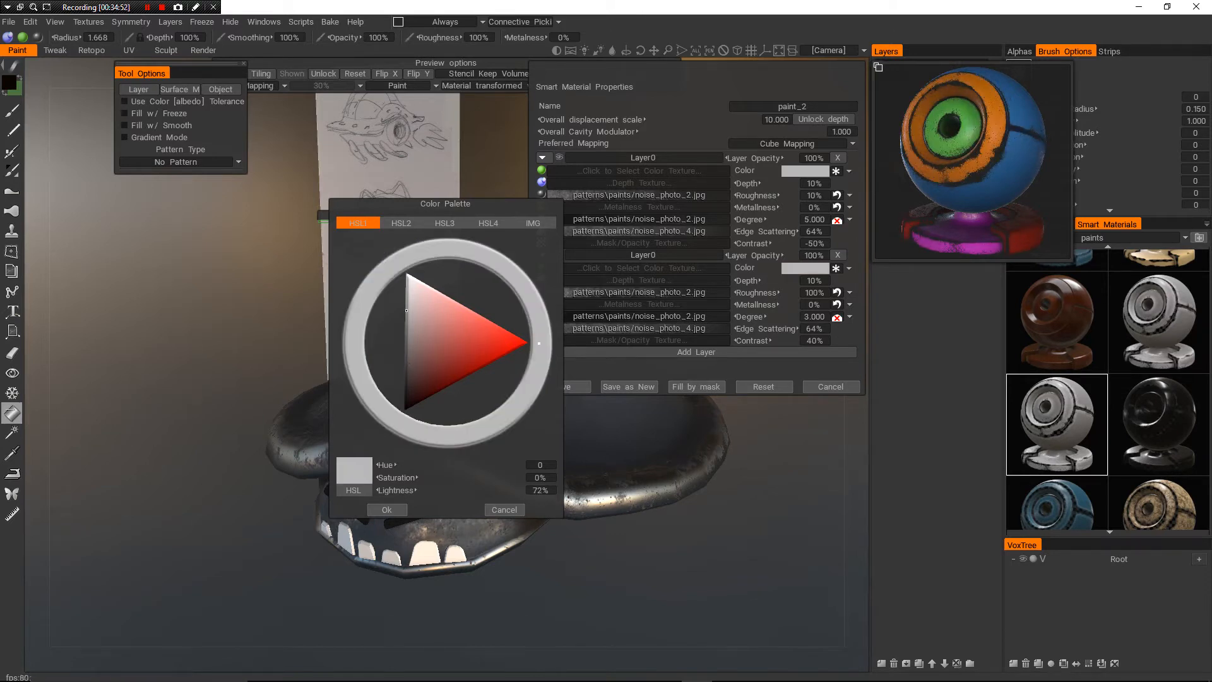
{"action": "left_click", "coordinate": [408, 301]}
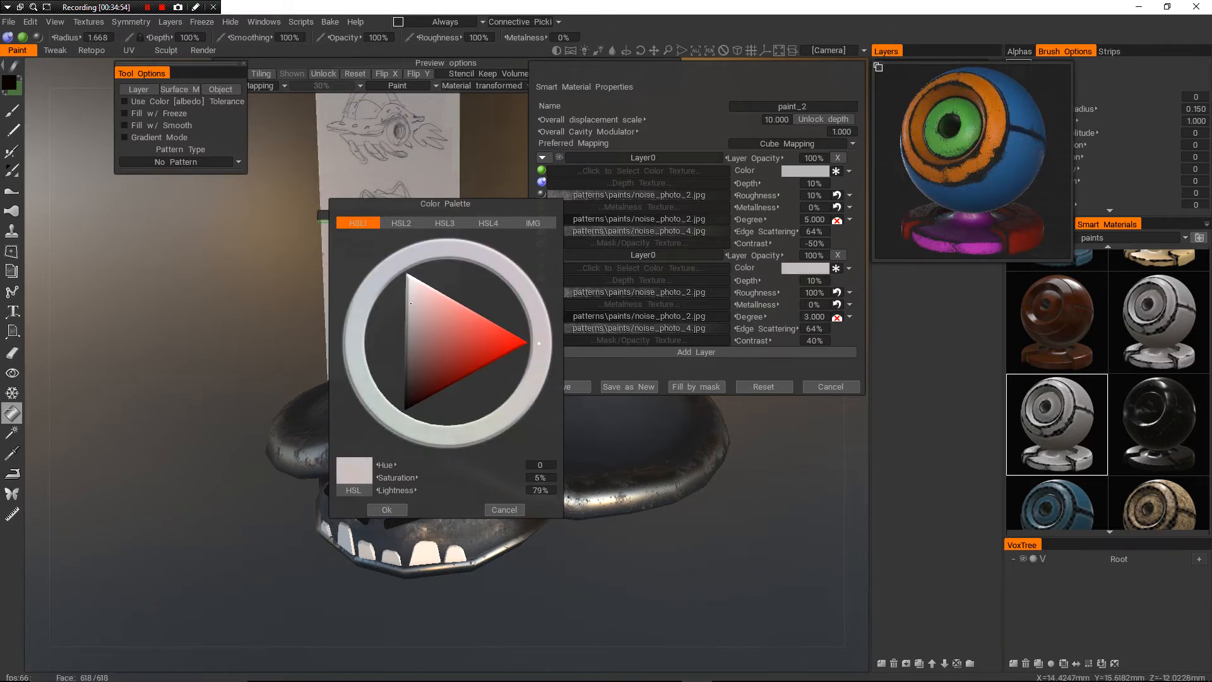
{"action": "left_click", "coordinate": [504, 510]}
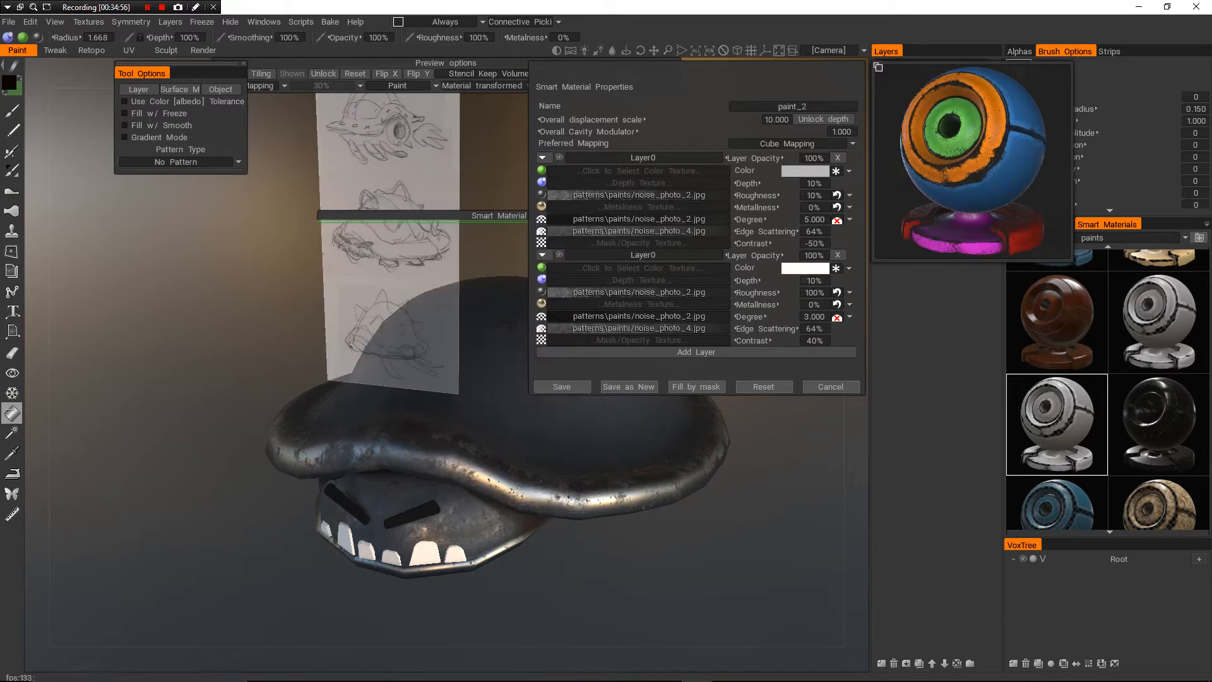
- Color the lower material layer neutral grey at 49% lightness and the upper one at 85% lightness, both with 0% saturation
{"action": "left_click", "coordinate": [805, 269]}
{"action": "mouse_move", "coordinate": [423, 353]}
{"action": "left_mouse_down"}
{"action": "mouse_move", "coordinate": [406, 363]}
{"action": "mouse_move", "coordinate": [406, 341]}
{"action": "left_mouse_up"}
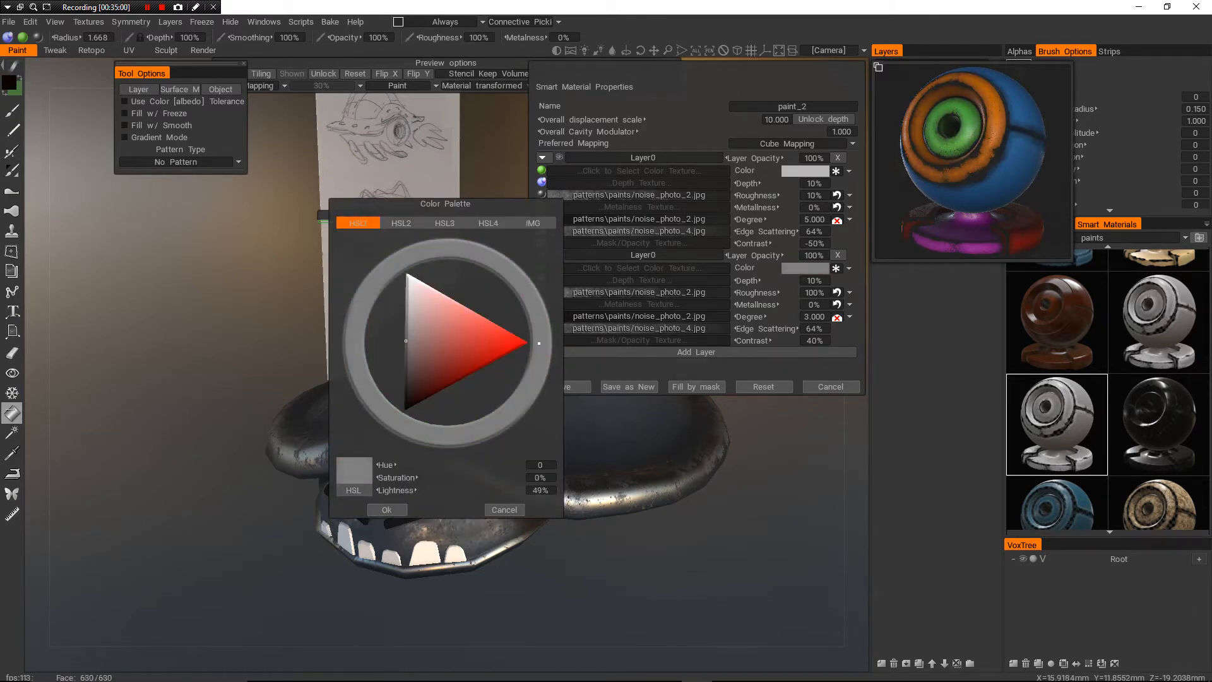
{"action": "left_click", "coordinate": [386, 509]}
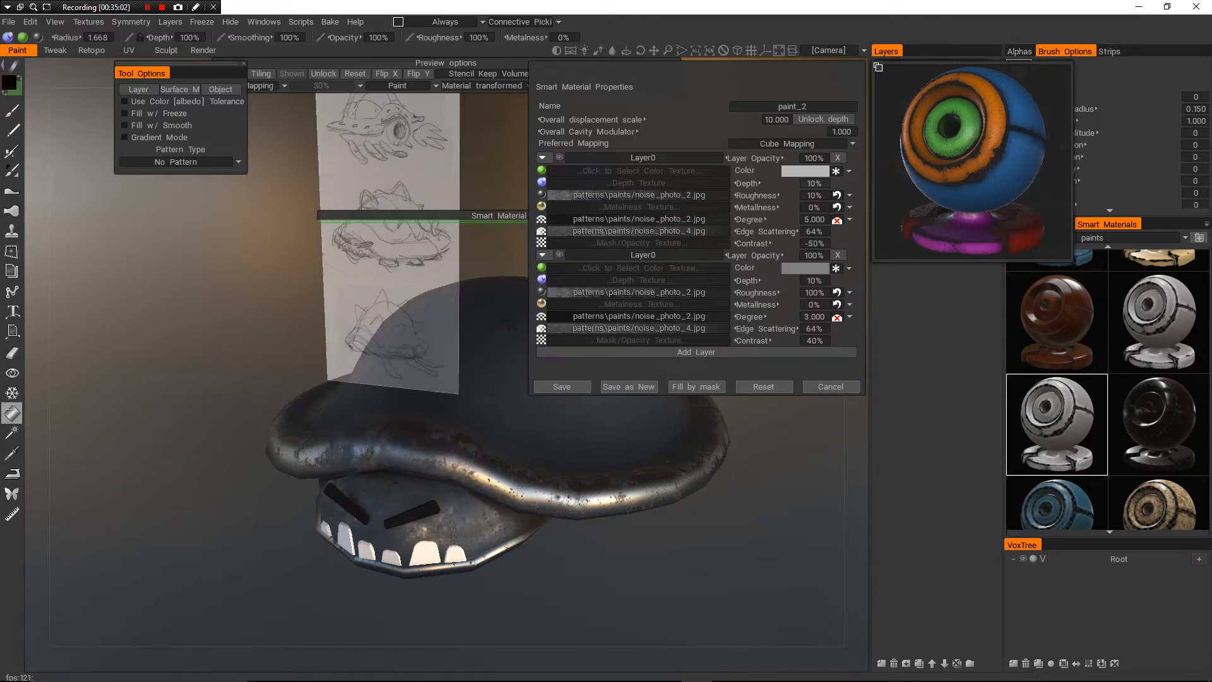
{"action": "left_click", "coordinate": [805, 171]}
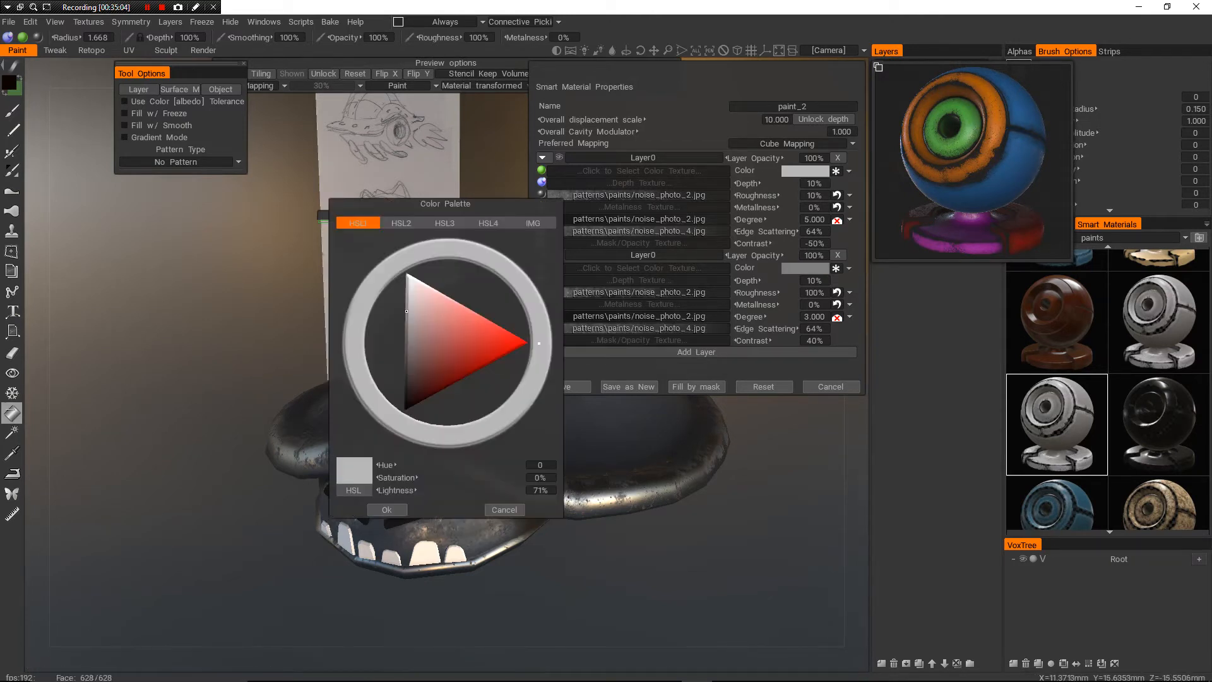
{"action": "left_click_drag", "start_coordinate": [406, 304], "coordinate": [406, 296]}
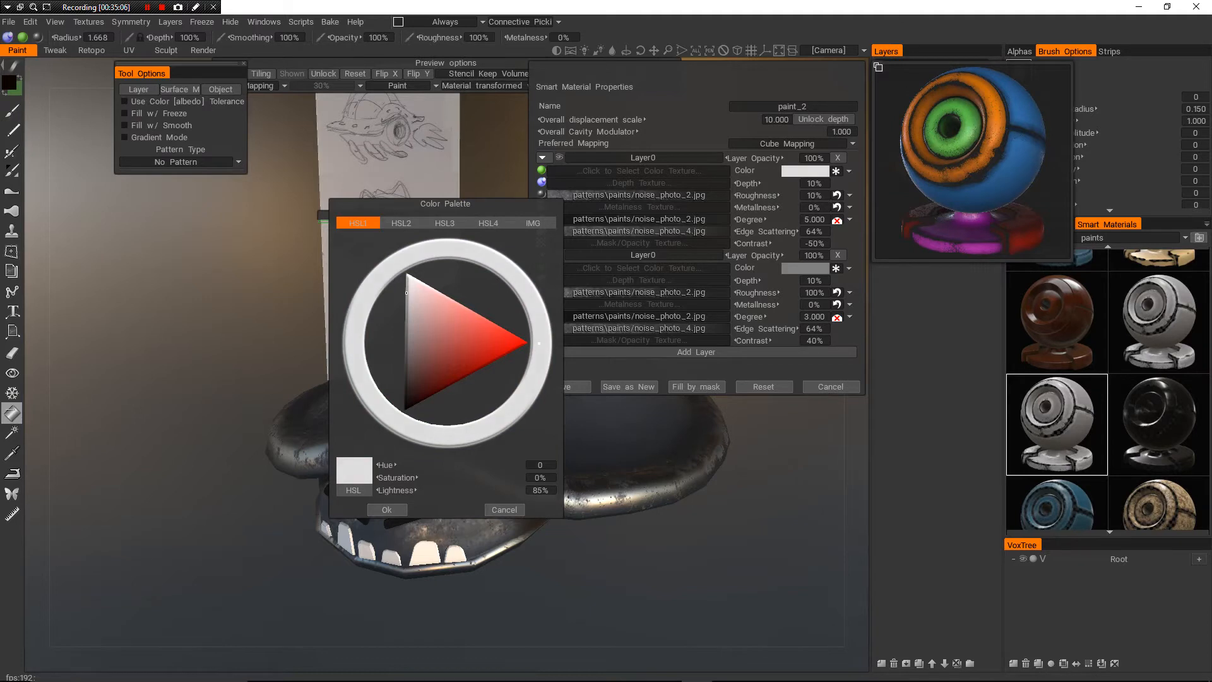
{"action": "left_click", "coordinate": [387, 509]}
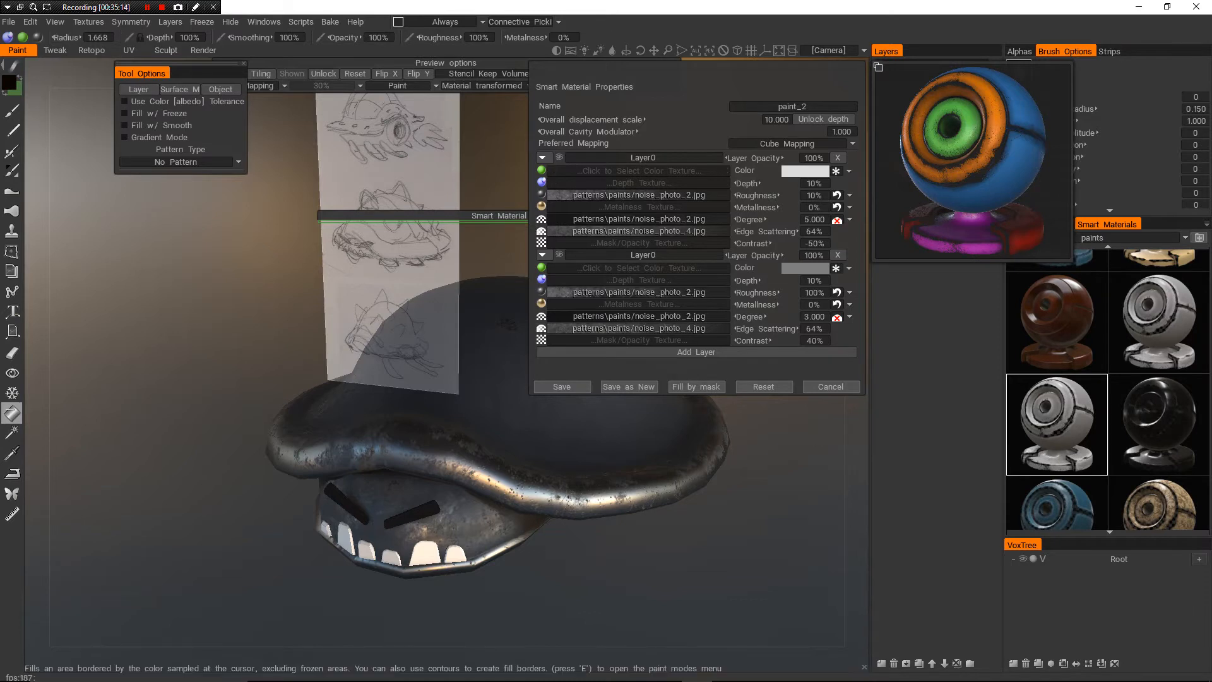
- Apply procedural noise as the color texture of the upper material layer
{"action": "left_click", "coordinate": [543, 255]}
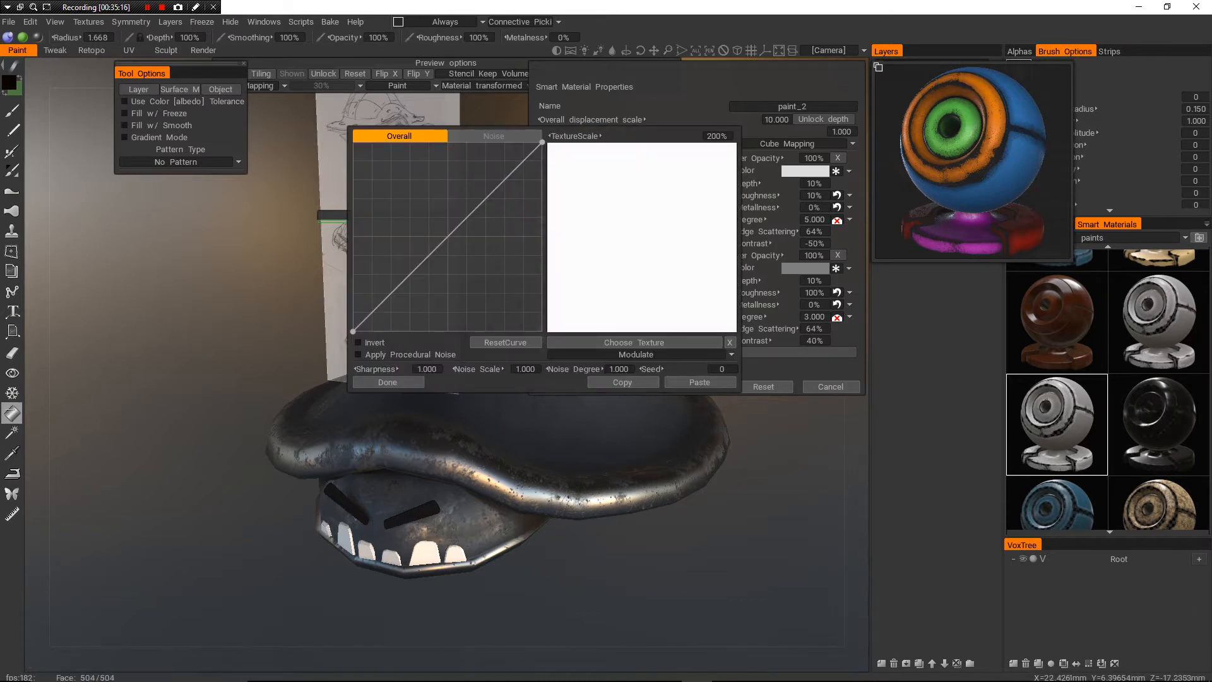
{"action": "left_click", "coordinate": [358, 355]}
{"action": "left_click", "coordinate": [388, 382]}
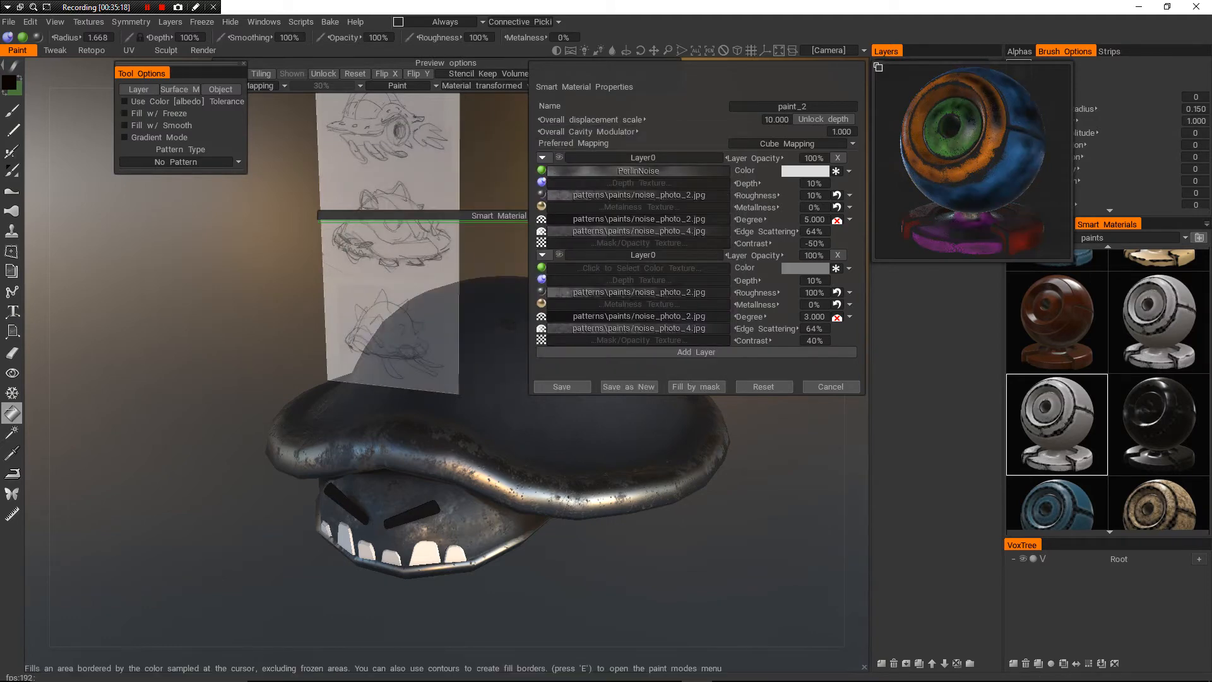
{"action": "left_click", "coordinate": [573, 171]}
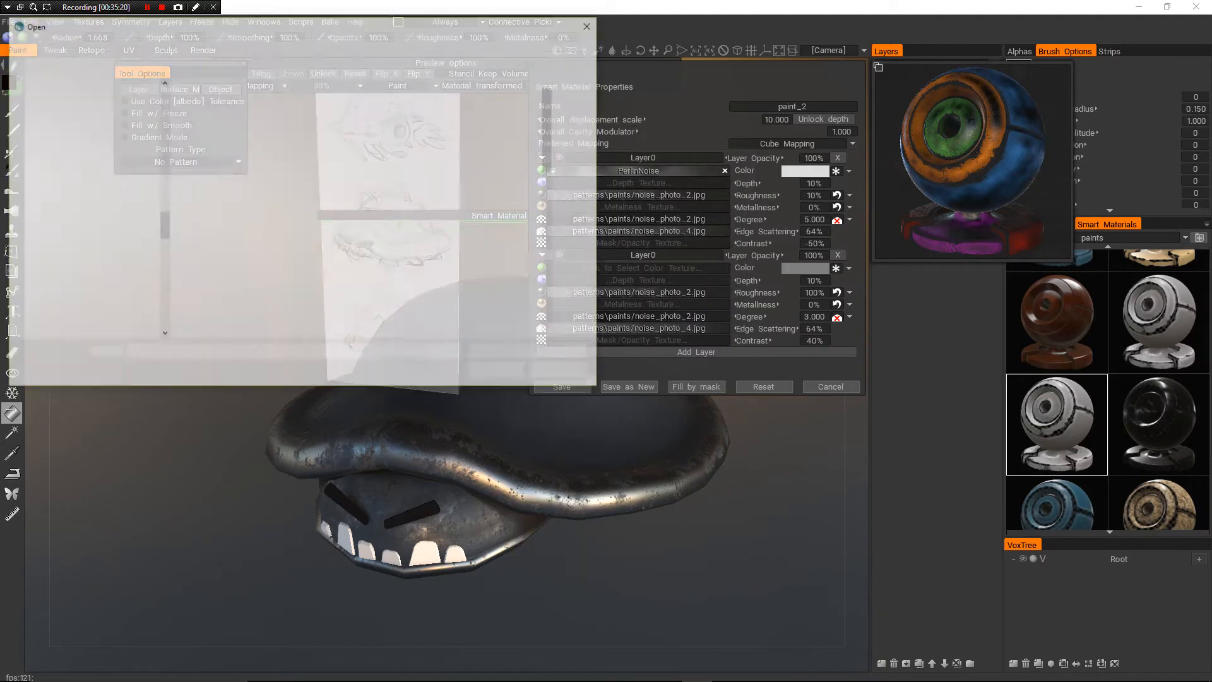
{"action": "key", "text": "Escape"}
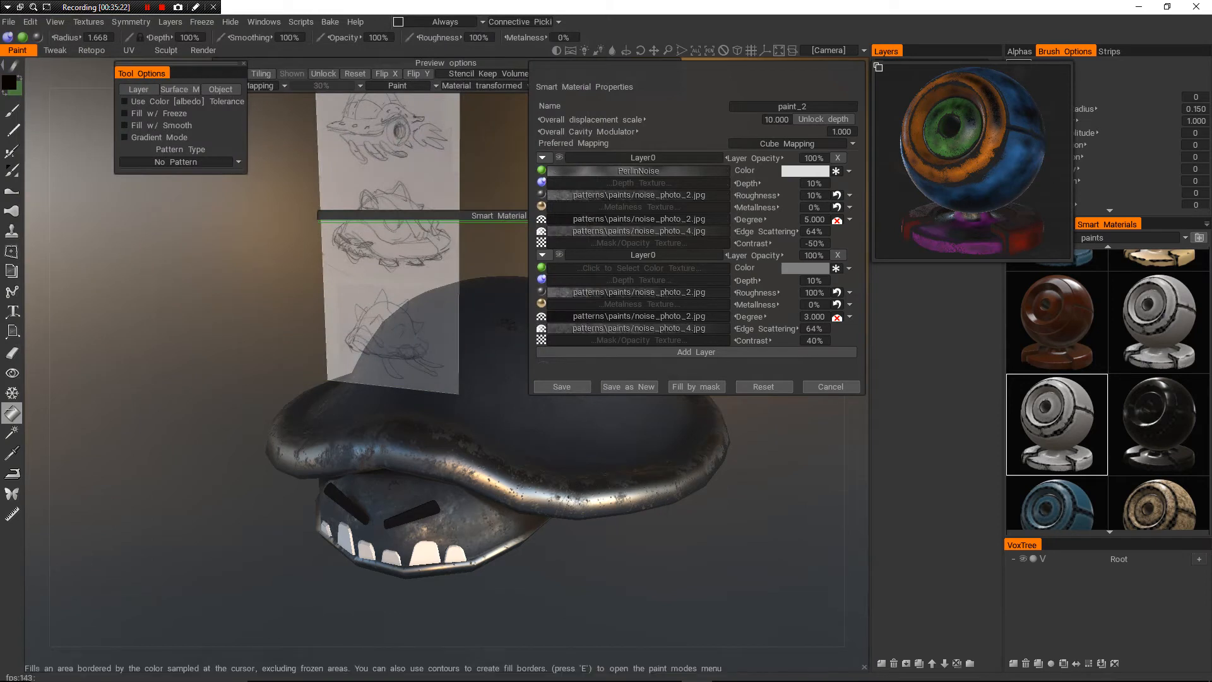
{"action": "left_click", "coordinate": [545, 171]}
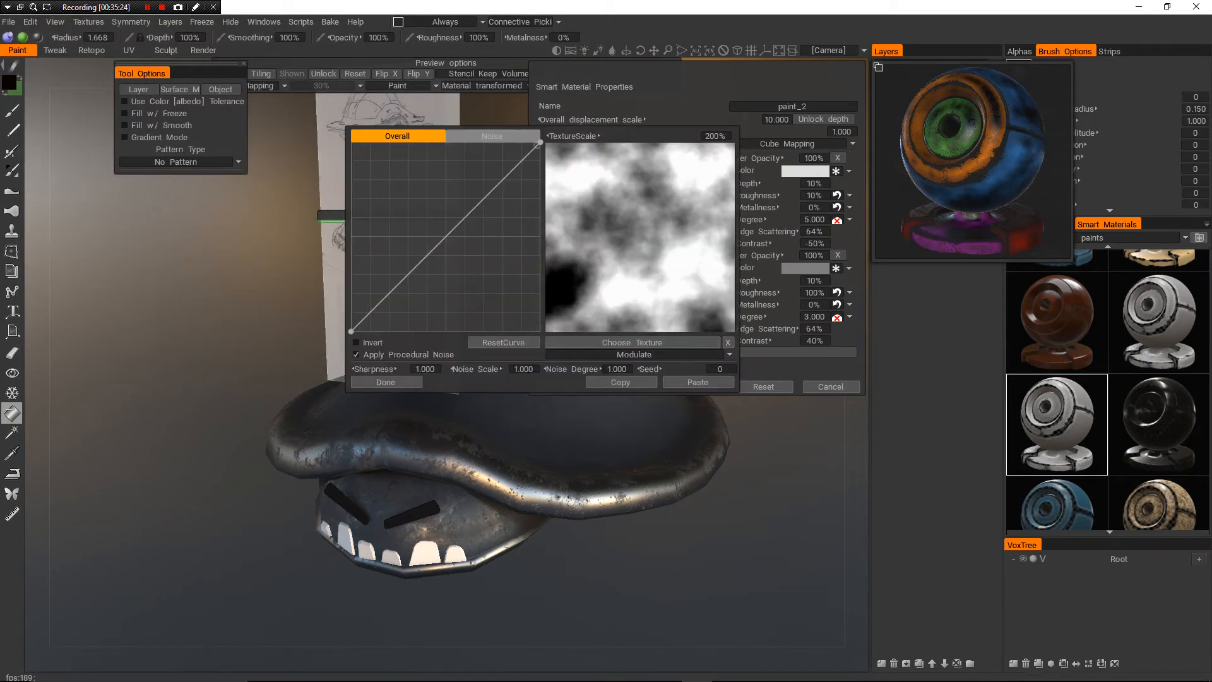
{"action": "mouse_move", "coordinate": [540, 143]}
{"action": "left_mouse_down"}
{"action": "mouse_move", "coordinate": [541, 211]}
{"action": "mouse_move", "coordinate": [541, 143]}
{"action": "left_mouse_up"}
{"action": "left_click", "coordinate": [386, 383]}
{"action": "left_click", "coordinate": [638, 171]}
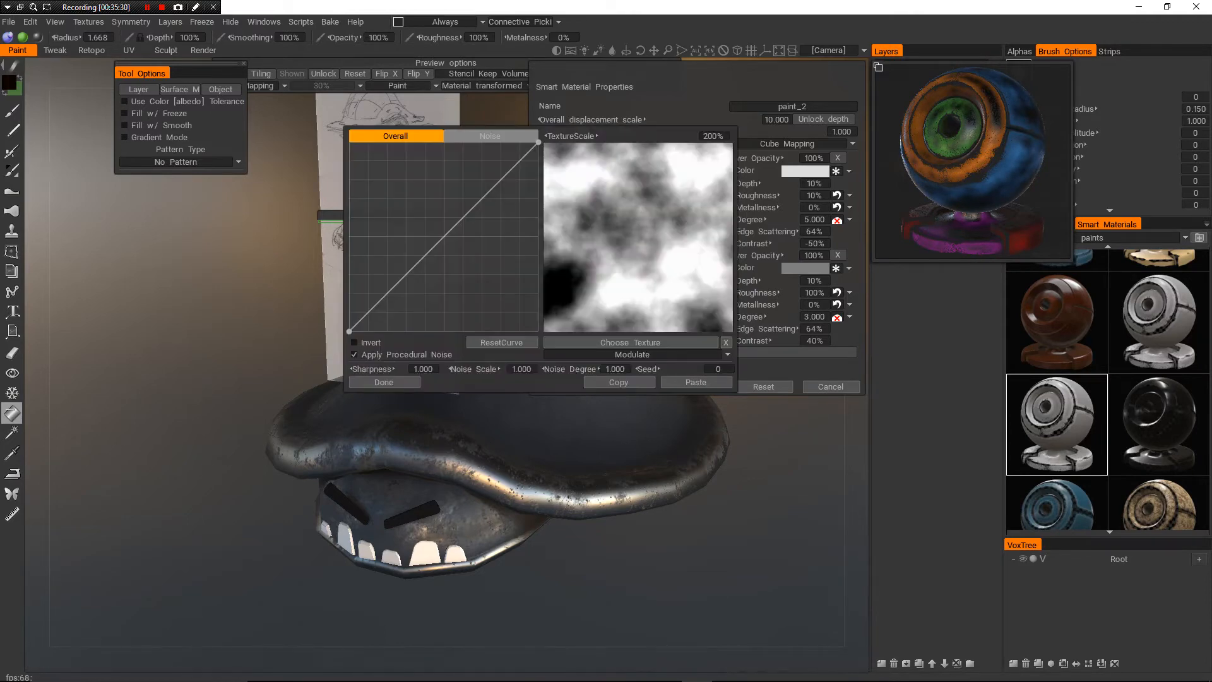
{"action": "left_click", "coordinate": [385, 382]}
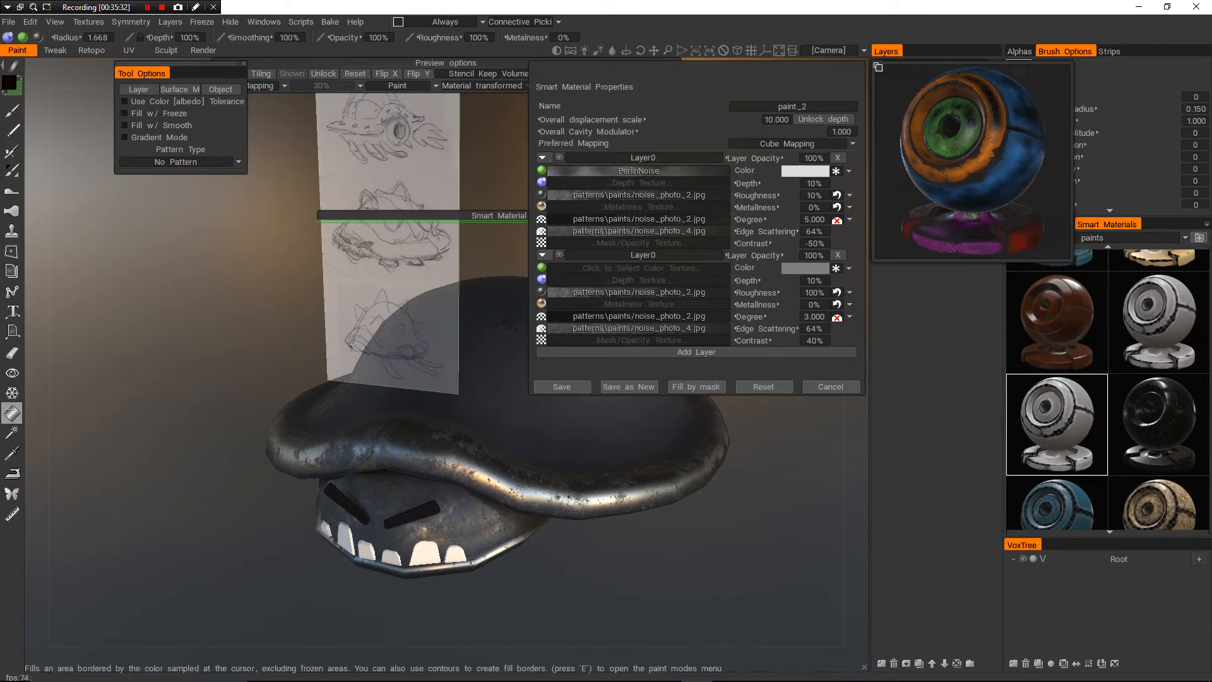
- Lighten the upper layer's color noise by raising the dark end of its overall curve near the maximum, and set the noise scale to 0.250
{"action": "left_click", "coordinate": [638, 171]}
{"action": "left_click_drag", "start_coordinate": [350, 331], "coordinate": [351, 193]}
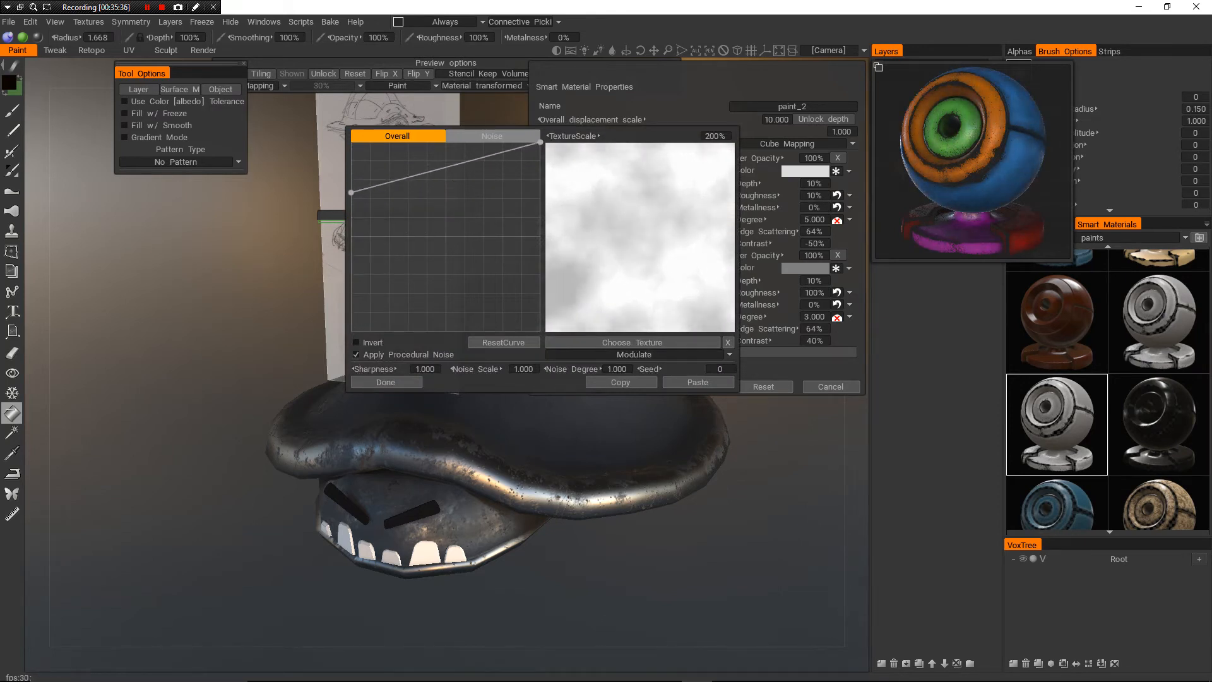
{"action": "left_click", "coordinate": [523, 370]}
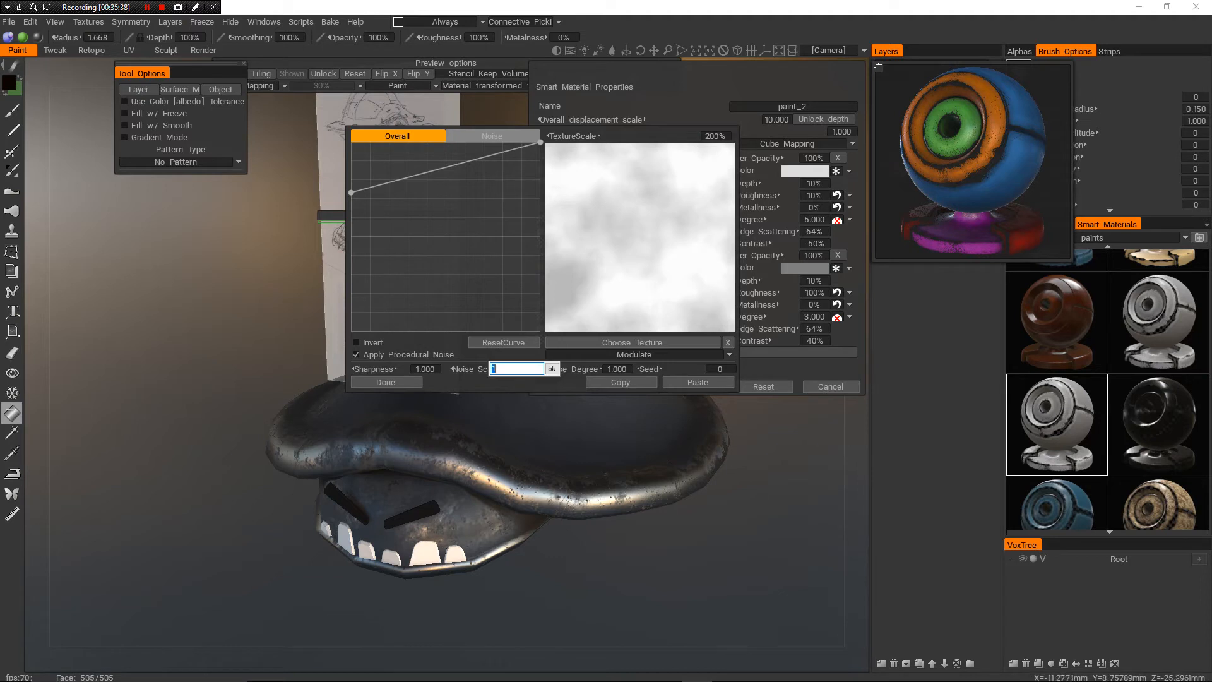
{"action": "key", "text": "Return"}
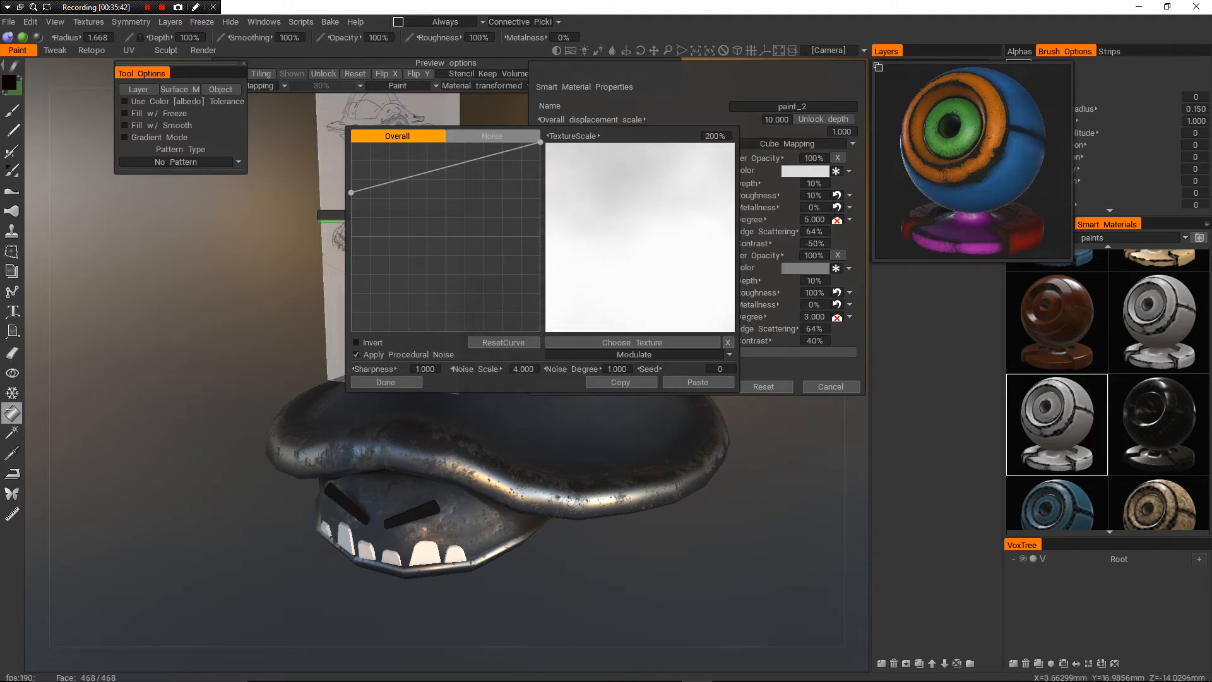
{"action": "left_click", "coordinate": [523, 369]}
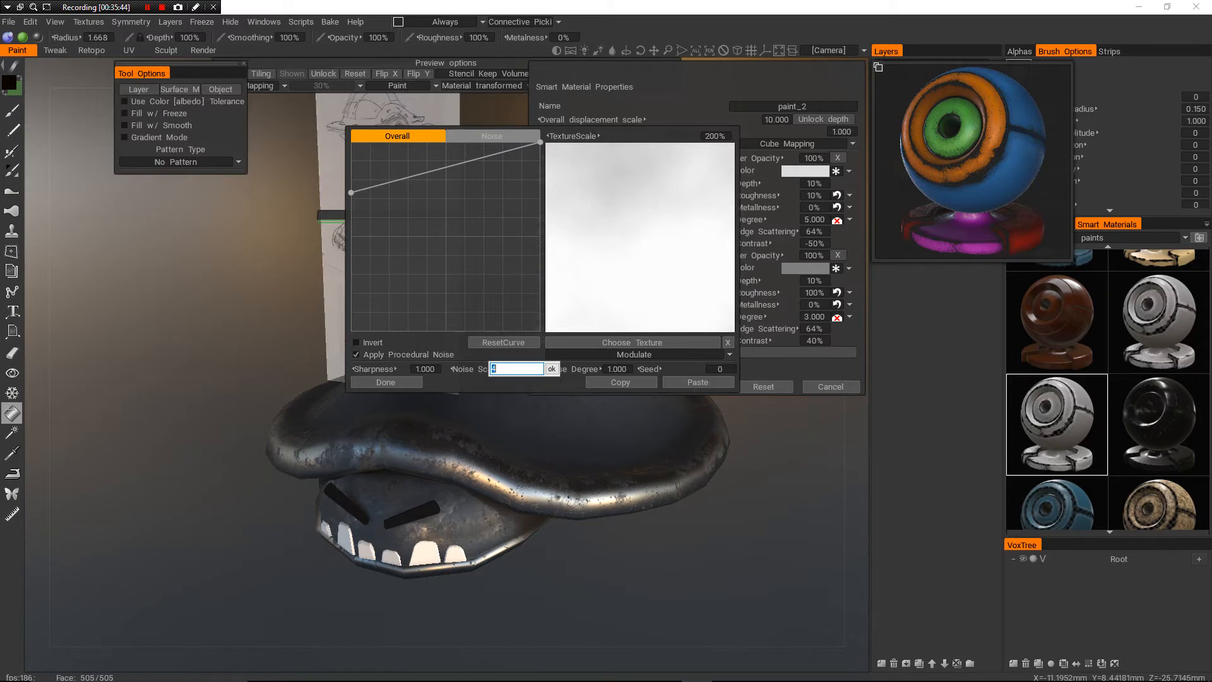
{"action": "key", "text": "Return"}
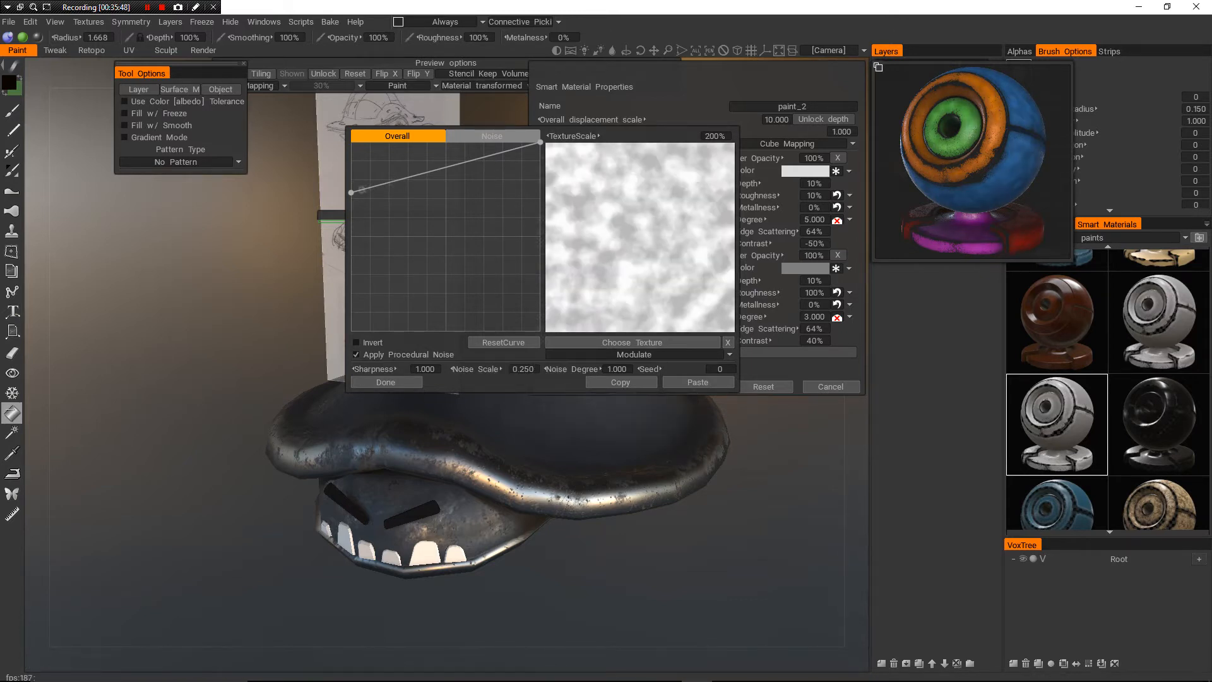
{"action": "left_click_drag", "start_coordinate": [351, 192], "coordinate": [351, 167]}
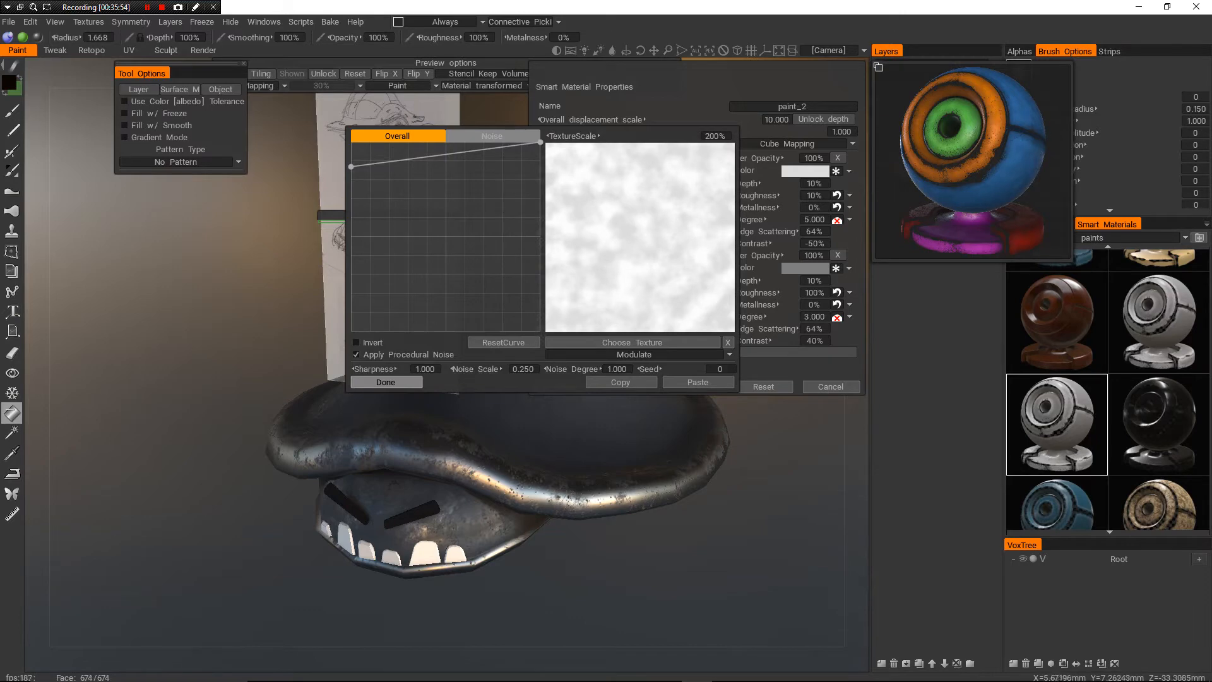
{"action": "left_click", "coordinate": [386, 382]}
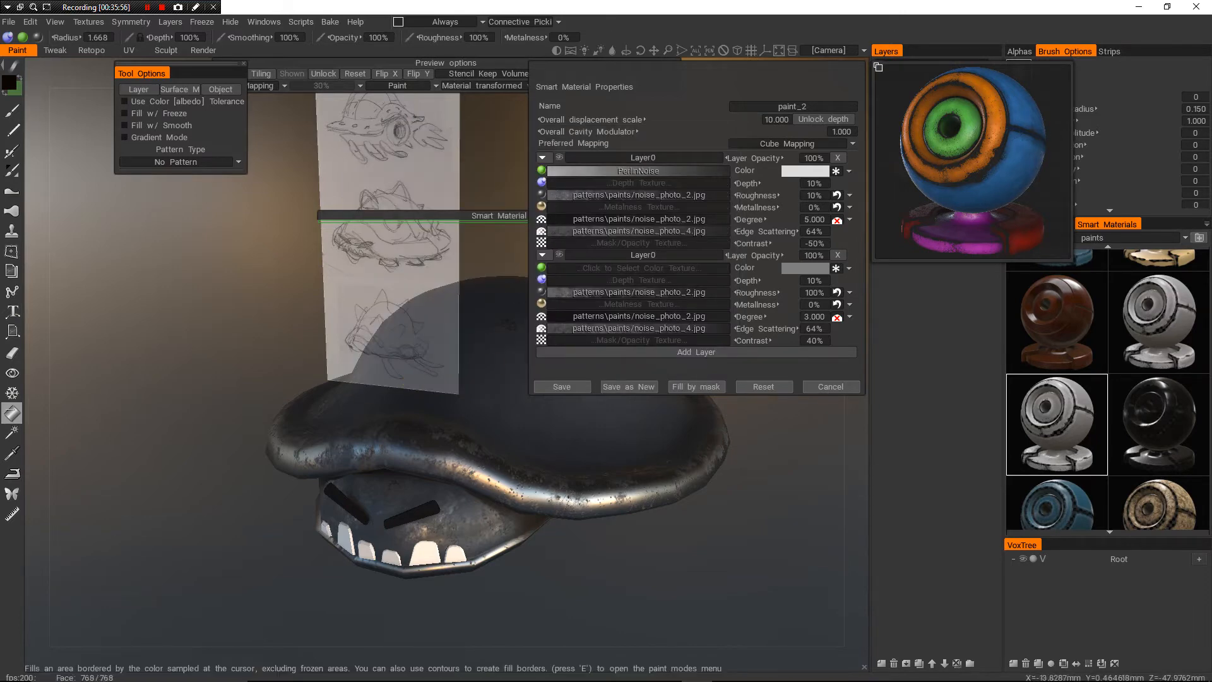
- Rename the smart material paint_Coloured and save it
{"action": "mouse_move", "coordinate": [493, 334]}
{"action": "left_mouse_down", "text": "alt"}
{"action": "mouse_move", "coordinate": [631, 338]}
{"action": "mouse_move", "coordinate": [568, 388]}
{"action": "mouse_move", "coordinate": [531, 398]}
{"action": "mouse_move", "coordinate": [489, 385]}
{"action": "left_mouse_up", "text": "alt"}
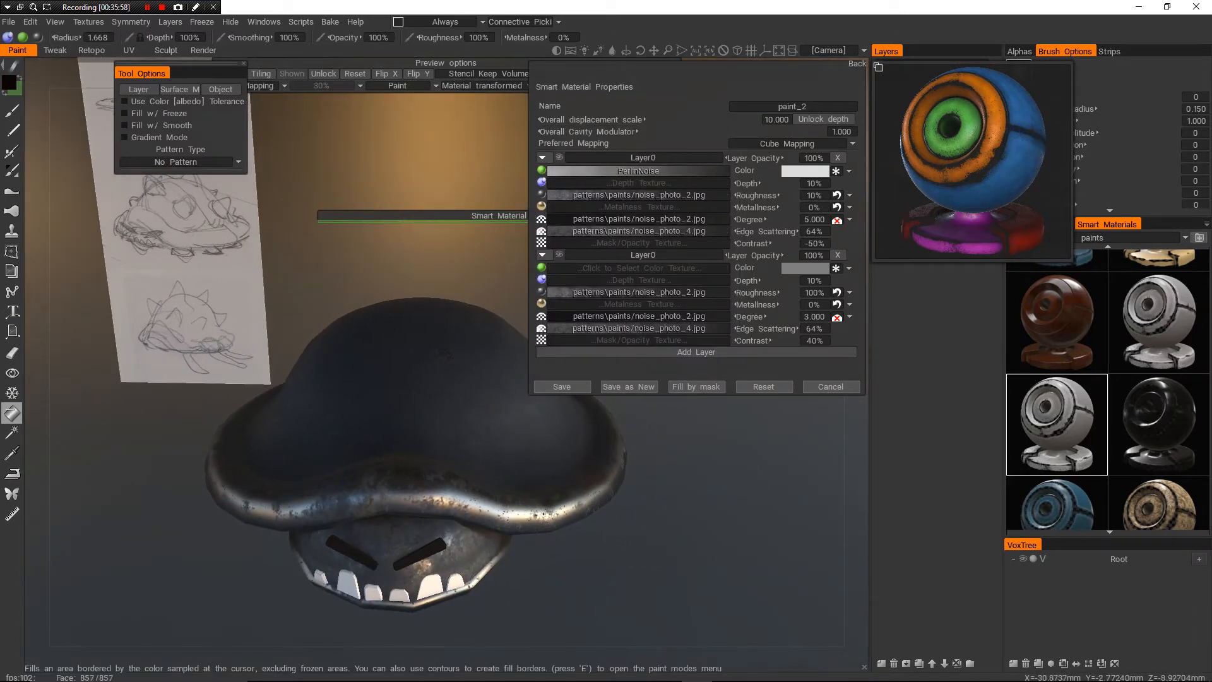
{"action": "left_click", "coordinate": [793, 106]}
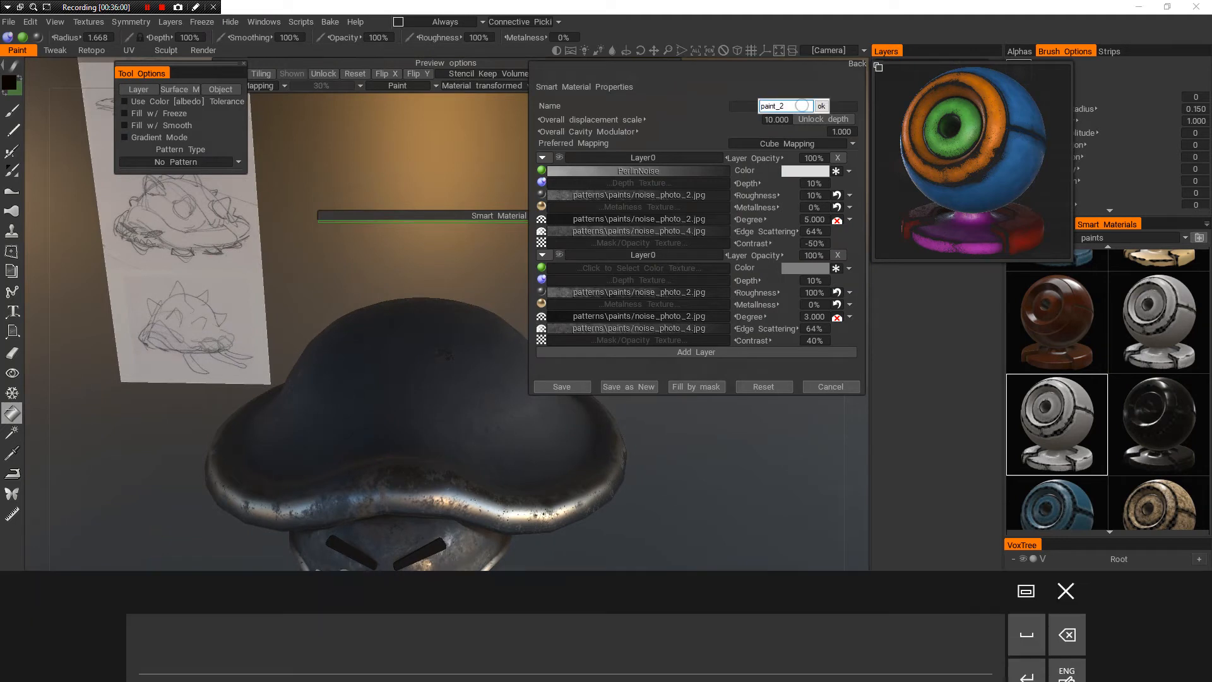
{"action": "key", "text": "BackSpace"}
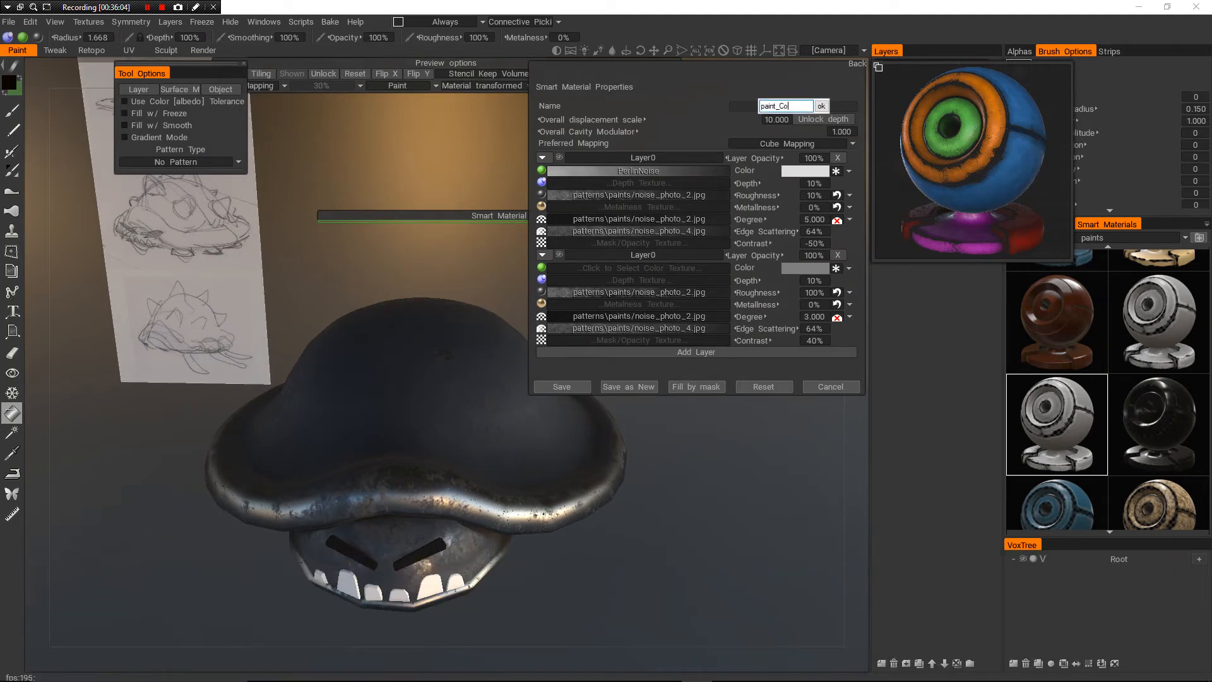
{"action": "type", "text": "Coloured"}
{"action": "key", "text": "Return"}
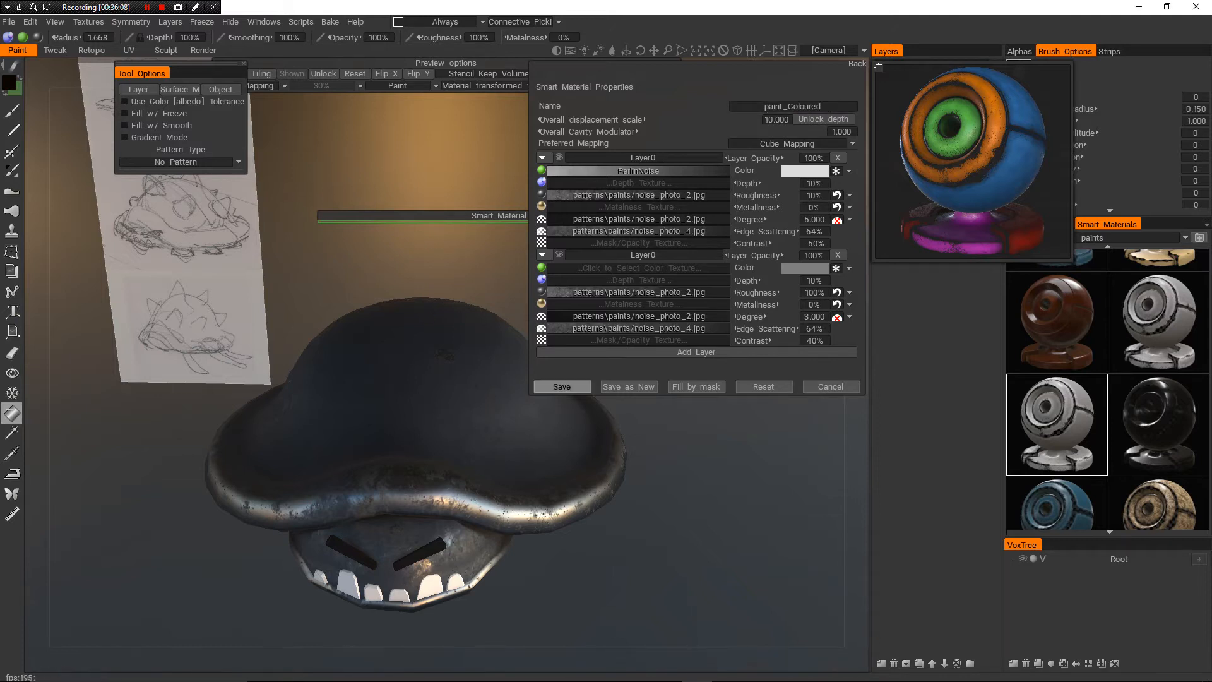
{"action": "left_click", "coordinate": [562, 386]}
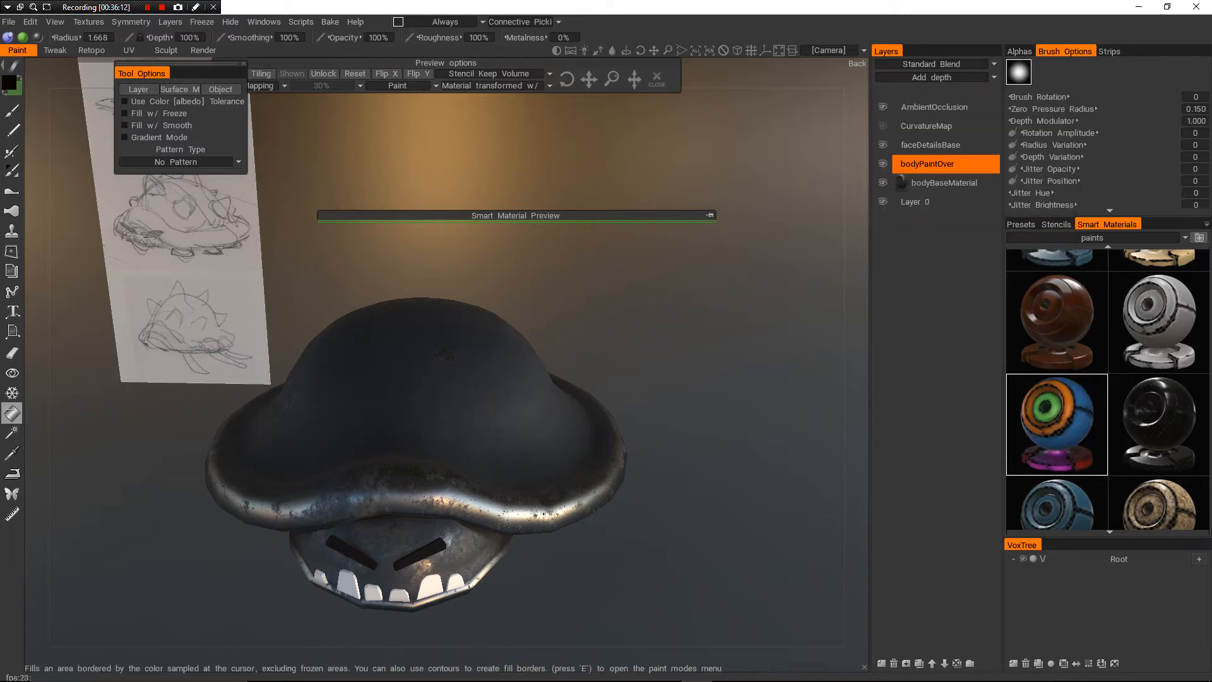
- Choose a light orange paint color and briefly preview the coloured smart material over the creature
{"action": "mouse_move", "coordinate": [745, 392]}
{"action": "left_mouse_down"}
{"action": "mouse_move", "coordinate": [618, 404]}
{"action": "mouse_move", "coordinate": [688, 391]}
{"action": "mouse_move", "coordinate": [719, 407]}
{"action": "left_mouse_up"}
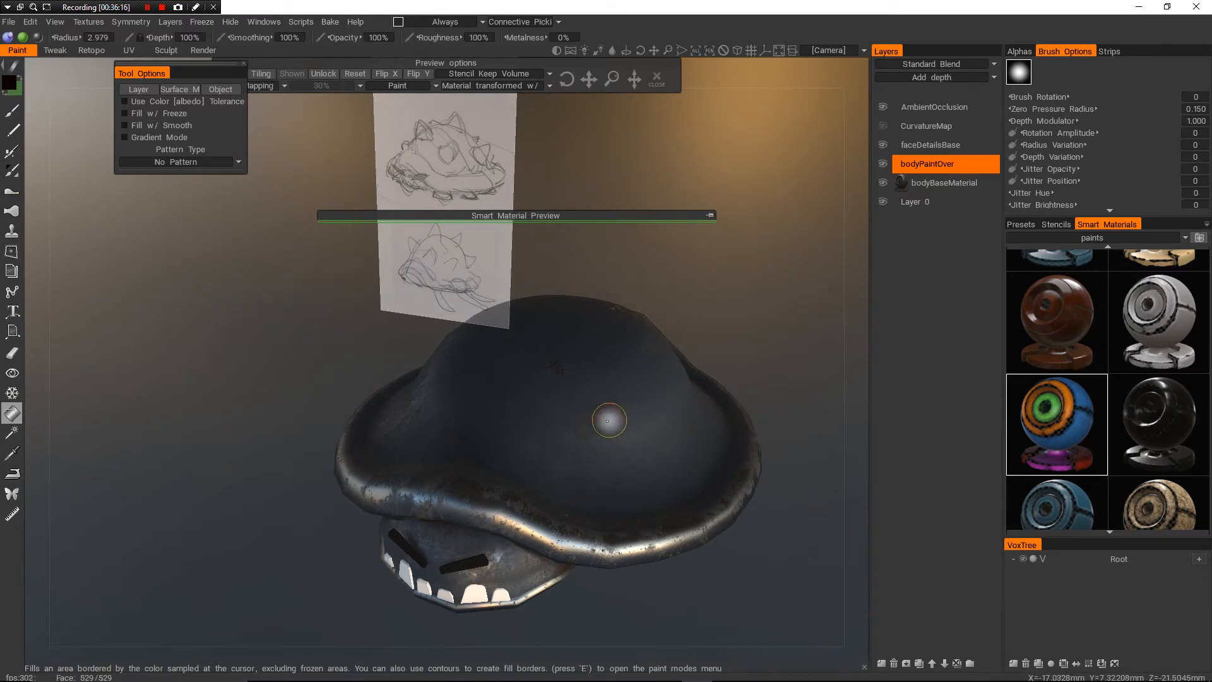
{"action": "right_click_drag", "start_coordinate": [614, 417], "coordinate": [608, 424]}
{"action": "key", "text": "p"}
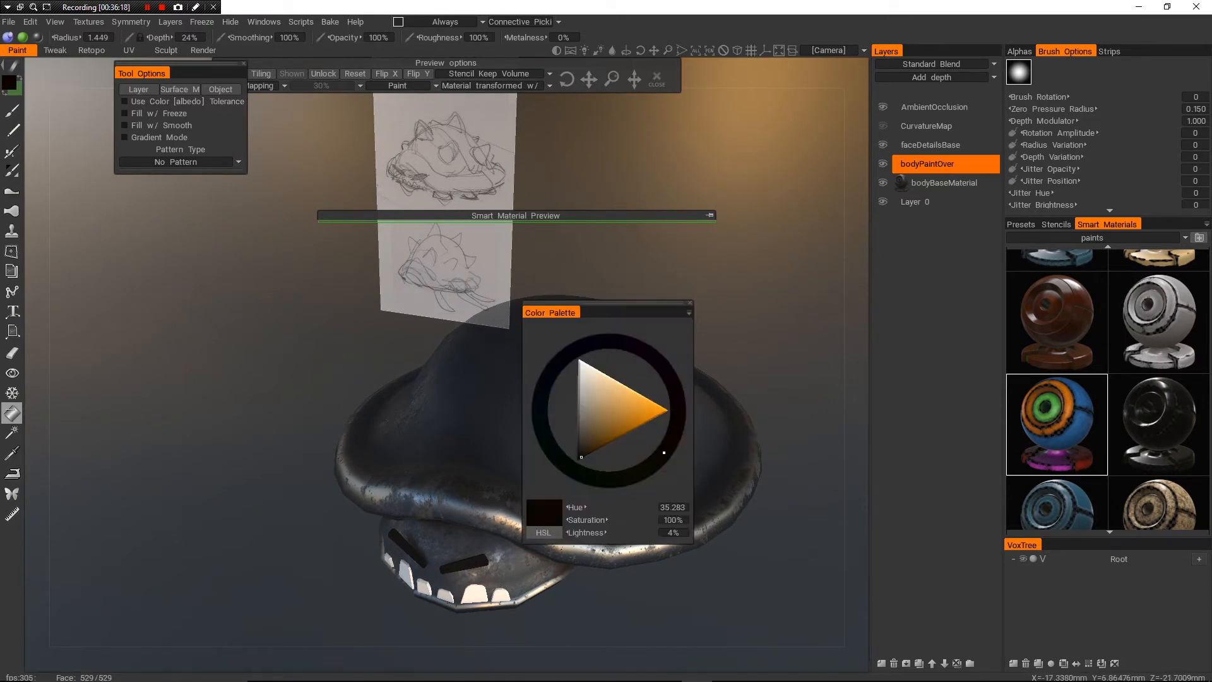
{"action": "left_click_drag", "start_coordinate": [609, 409], "coordinate": [615, 394]}
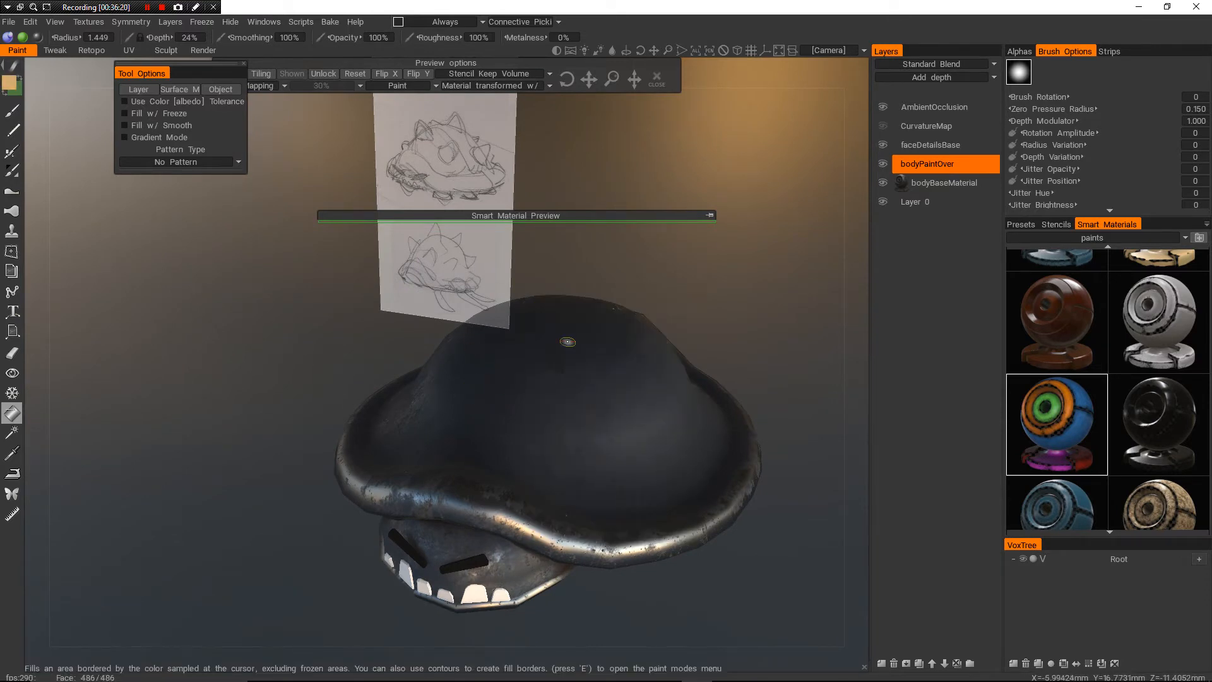
{"action": "left_click", "coordinate": [709, 215]}
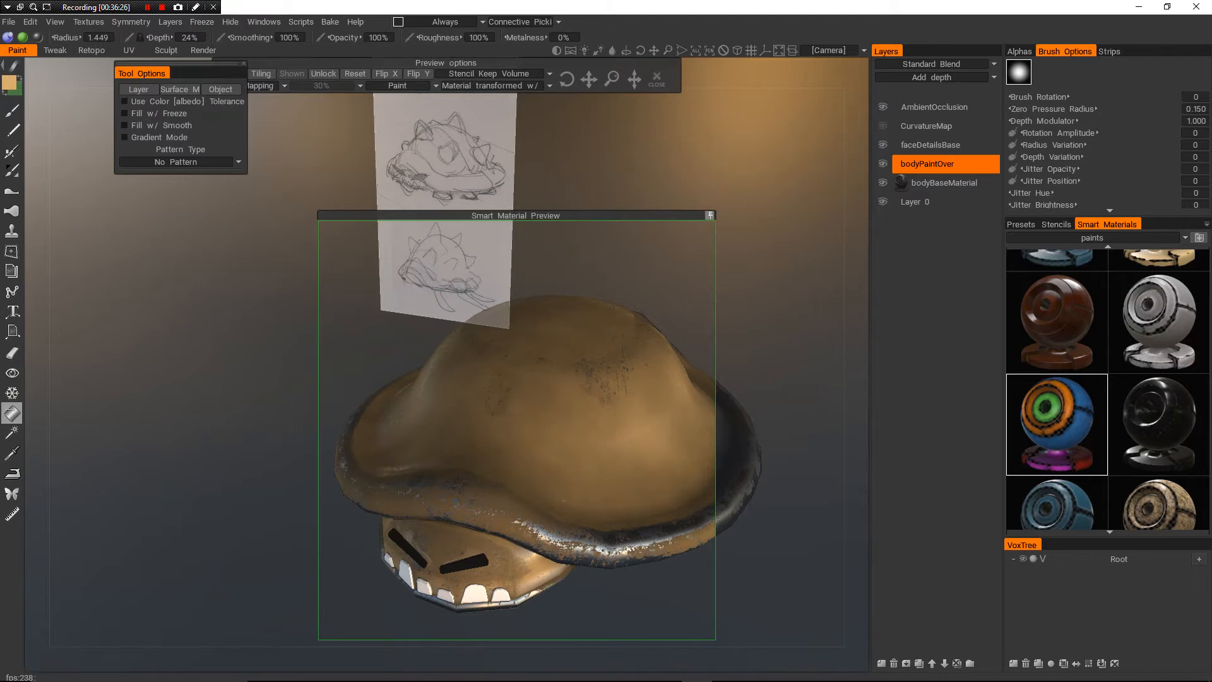
{"action": "left_click", "coordinate": [710, 215]}
- Try a freehand brush stroke with the coloured smart material across the shell, and undo it
{"action": "middle_click_drag", "start_coordinate": [691, 280], "coordinate": [745, 237]}
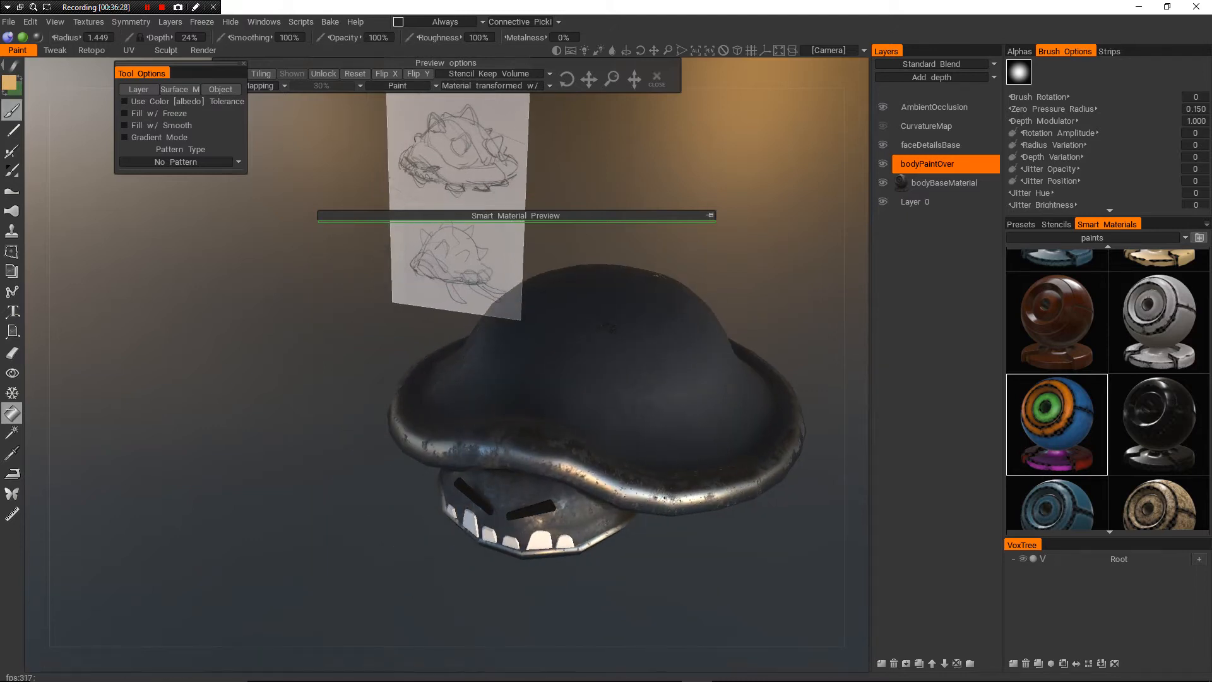
{"action": "left_click", "coordinate": [12, 111]}
{"action": "mouse_move", "coordinate": [606, 372]}
{"action": "middle_mouse_down"}
{"action": "mouse_move", "coordinate": [543, 384]}
{"action": "mouse_move", "coordinate": [517, 410]}
{"action": "middle_mouse_up"}
{"action": "right_click_drag", "start_coordinate": [606, 419], "coordinate": [584, 420]}
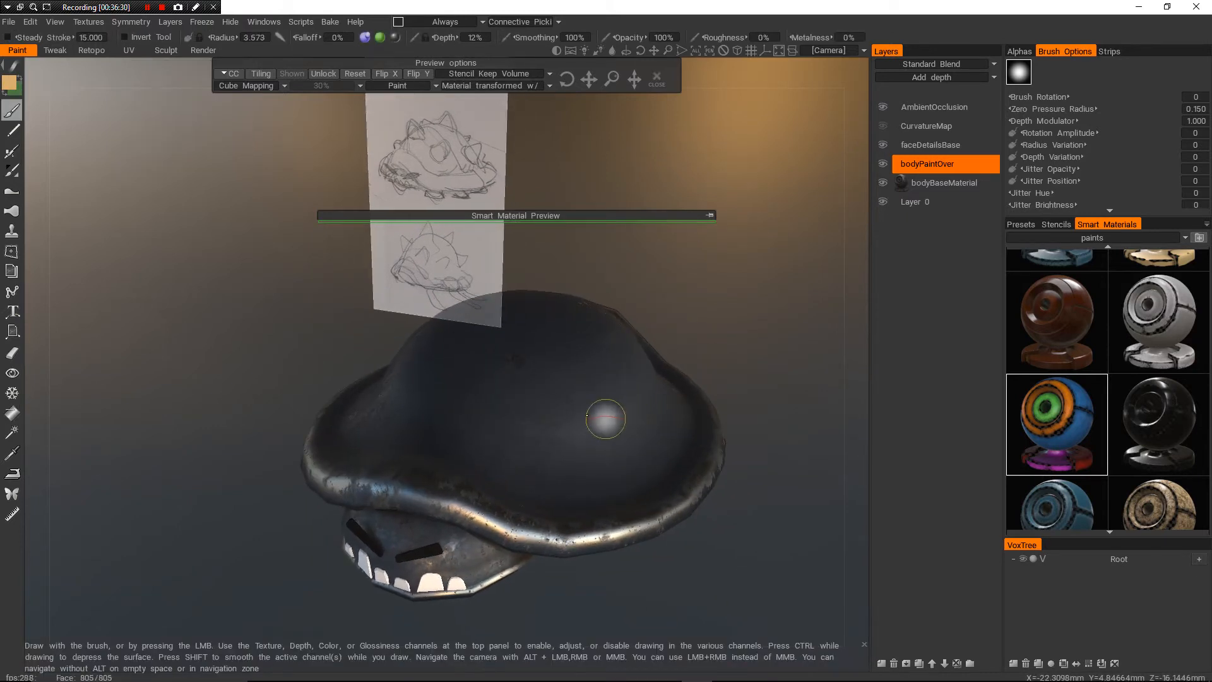
{"action": "middle_click_drag", "start_coordinate": [576, 415], "coordinate": [554, 407], "text": "alt"}
{"action": "right_click_drag", "start_coordinate": [554, 407], "coordinate": [568, 395], "text": "alt"}
{"action": "left_click_drag", "start_coordinate": [586, 402], "coordinate": [566, 417], "text": "alt"}
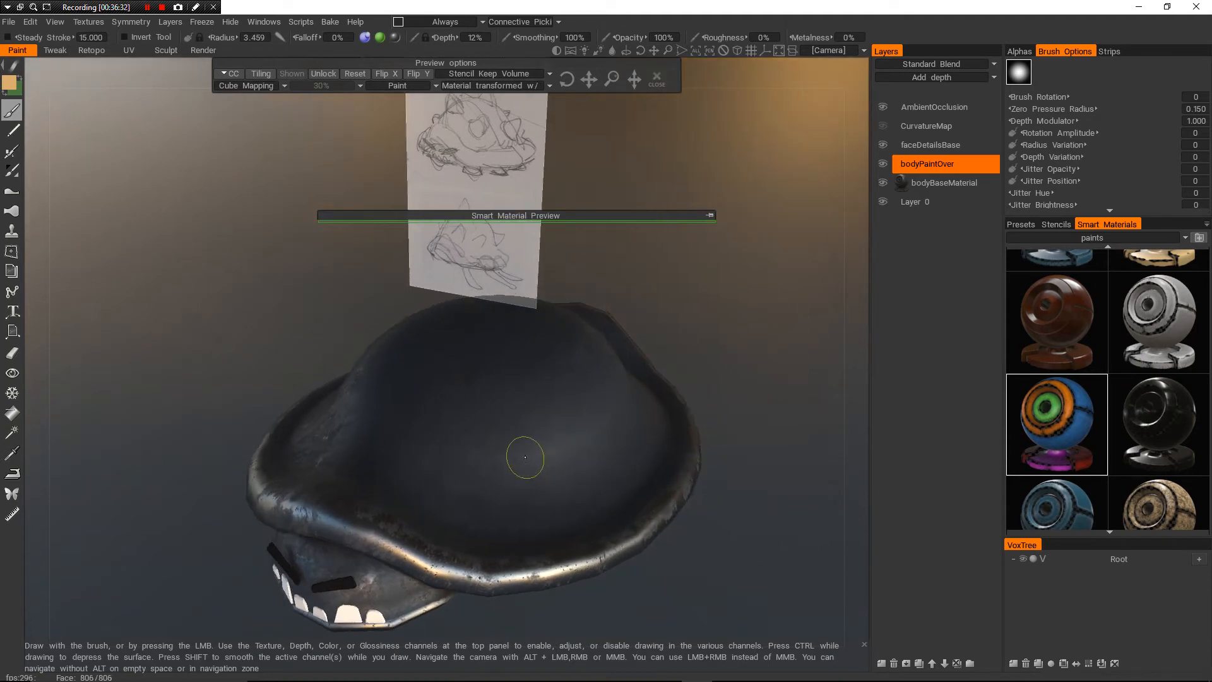
{"action": "mouse_move", "coordinate": [526, 457]}
{"action": "left_mouse_down"}
{"action": "mouse_move", "coordinate": [591, 436]}
{"action": "mouse_move", "coordinate": [602, 413]}
{"action": "left_mouse_up"}
{"action": "key", "text": "ctrl+z"}
{"action": "middle_click_drag", "start_coordinate": [568, 417], "coordinate": [606, 396], "text": "alt"}
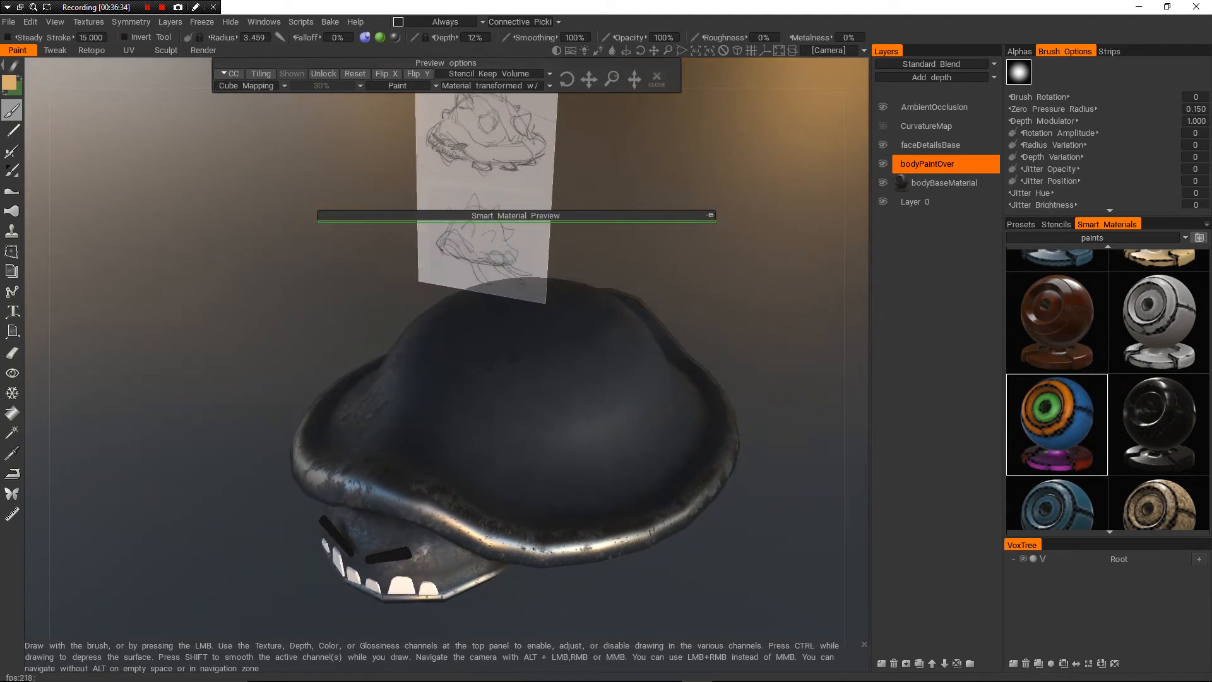
{"action": "left_click_drag", "start_coordinate": [606, 396], "coordinate": [657, 404], "text": "alt"}
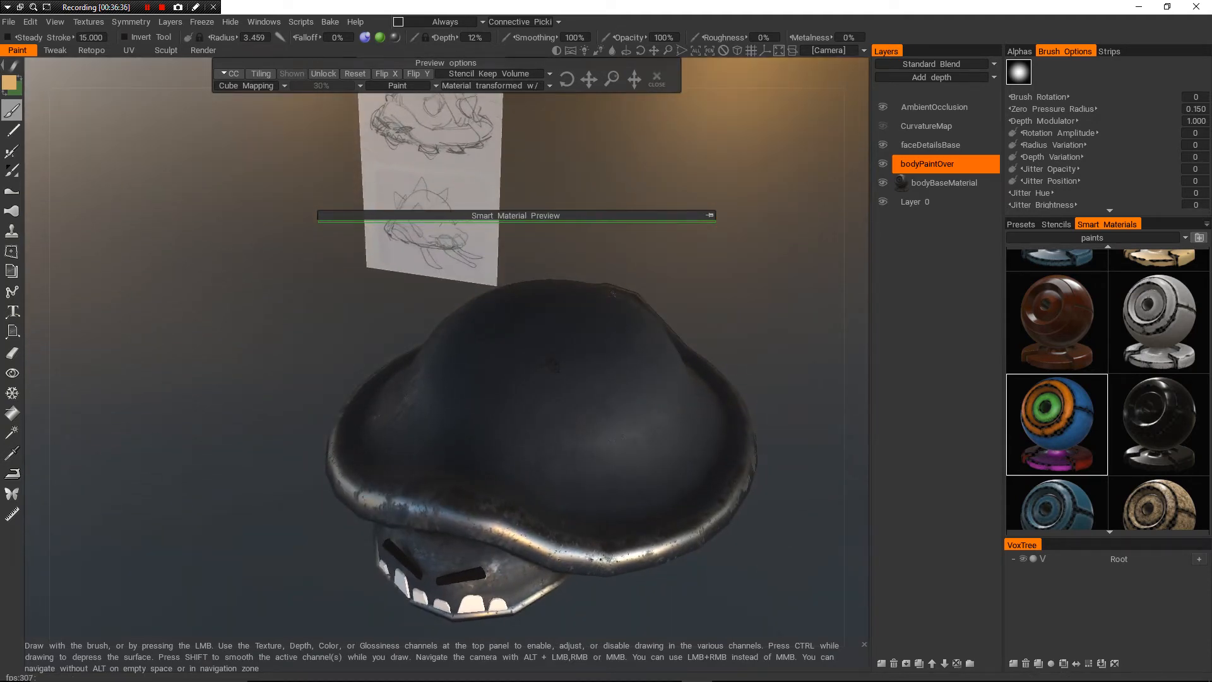
- Fill the outer shell on the bodyPaintOver layer with the paint_Coloured material using the Fill tool
{"action": "left_click", "coordinate": [11, 413]}
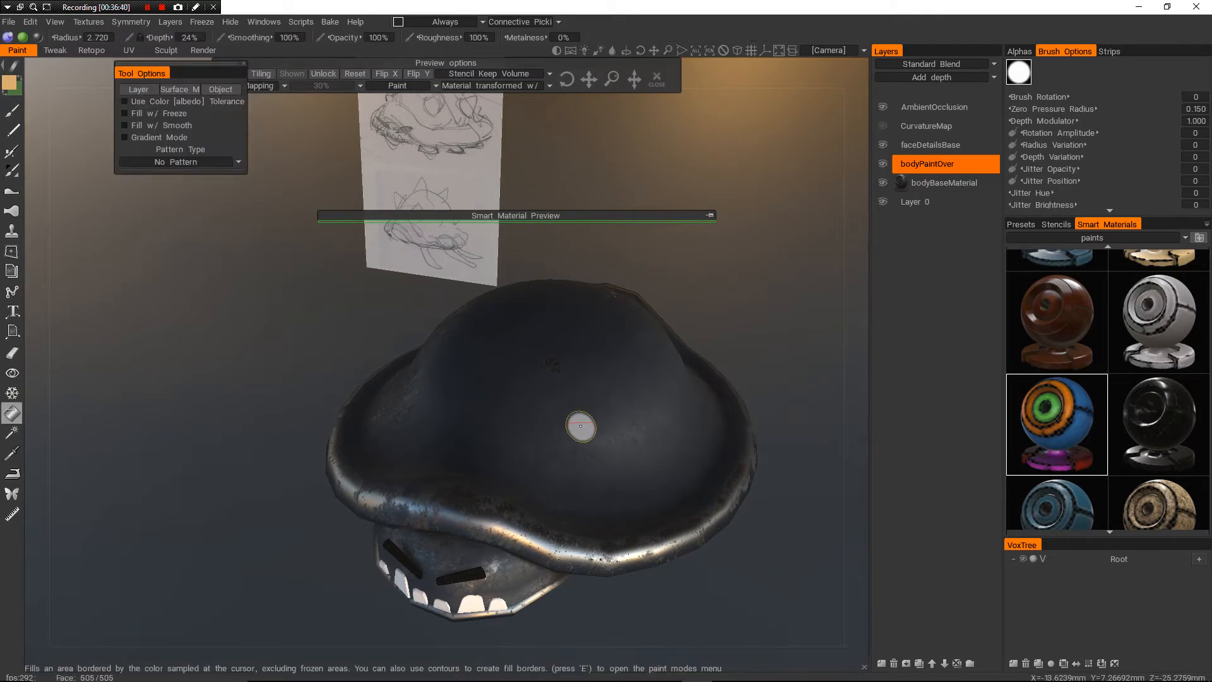
{"action": "left_click", "coordinate": [581, 426]}
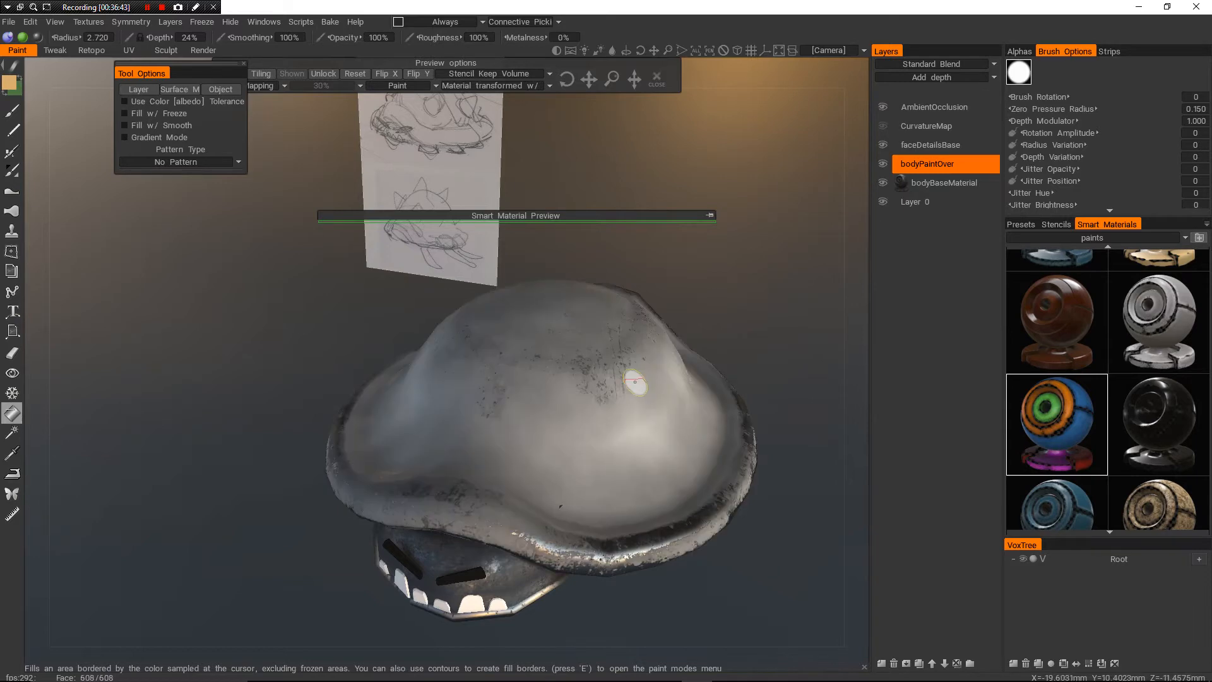
{"action": "mouse_move", "coordinate": [636, 381]}
{"action": "left_mouse_down", "text": "alt"}
{"action": "mouse_move", "coordinate": [741, 373]}
{"action": "mouse_move", "coordinate": [454, 378]}
{"action": "left_mouse_up", "text": "alt"}
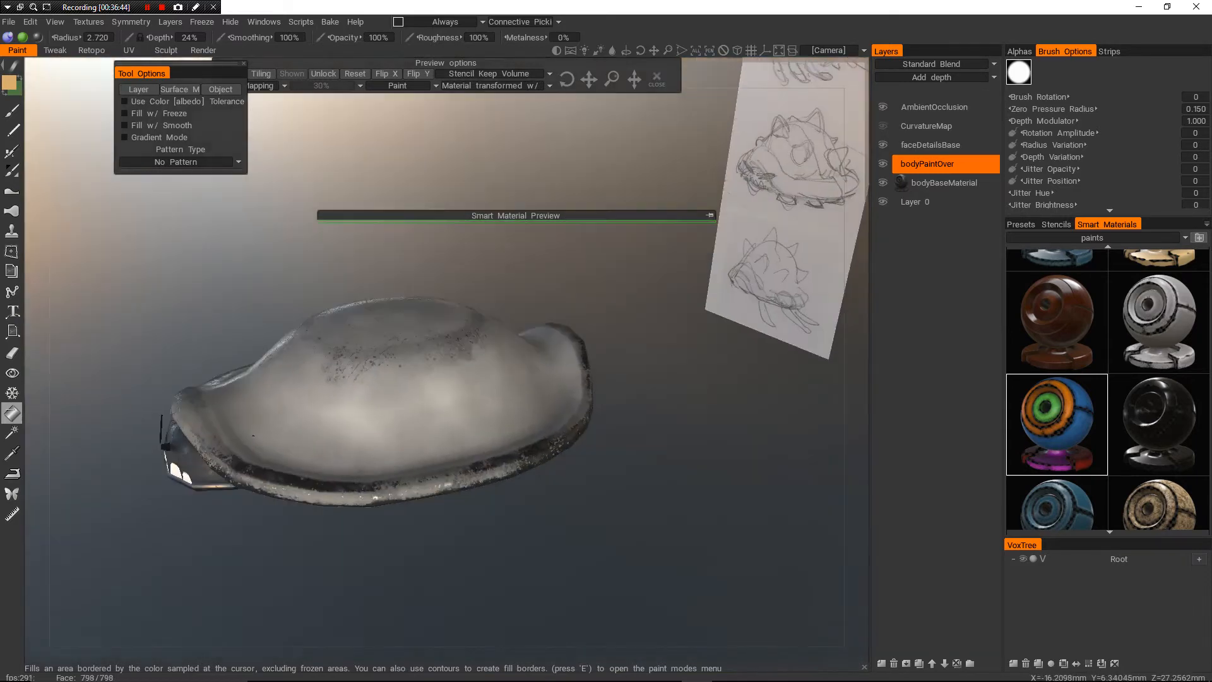
{"action": "mouse_move", "coordinate": [455, 379]}
{"action": "right_mouse_down", "text": "alt"}
{"action": "mouse_move", "coordinate": [486, 297]}
{"action": "mouse_move", "coordinate": [467, 353]}
{"action": "right_mouse_up", "text": "alt"}
{"action": "left_click_drag", "start_coordinate": [467, 353], "coordinate": [392, 354], "text": "alt"}
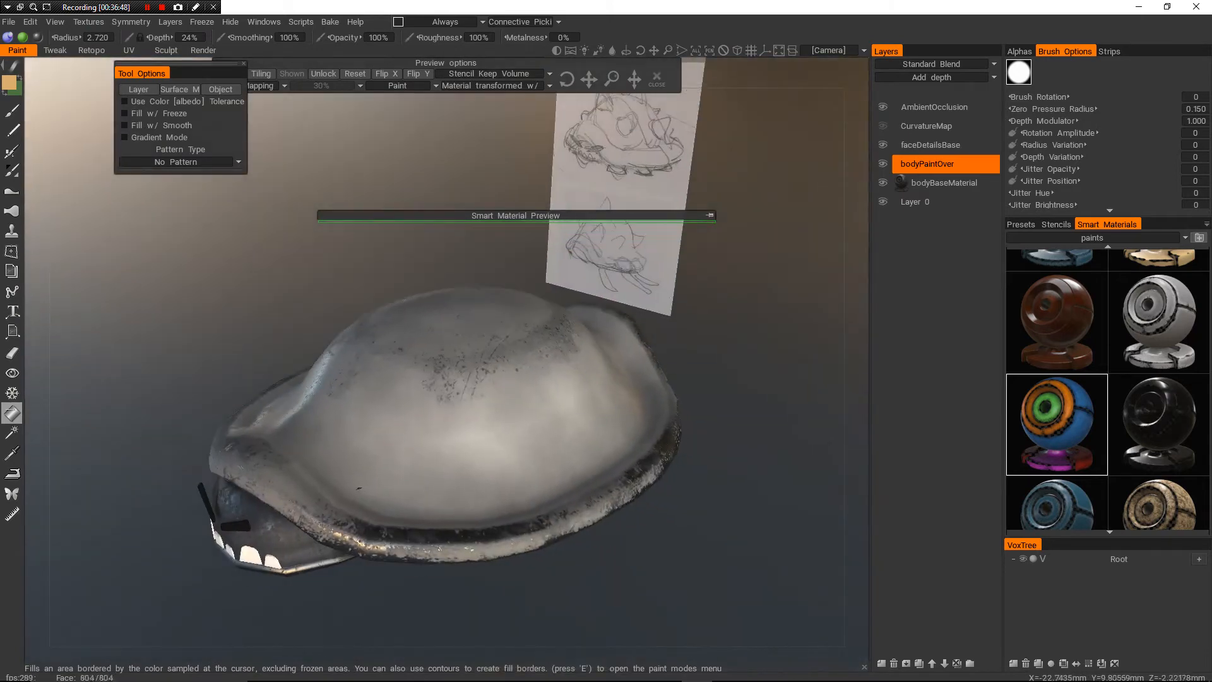
- Limit the Fill tool by color (albedo) tolerance, test it on the creature's underside, undo that fill, and set the tolerance to 10
{"action": "right_click_drag", "start_coordinate": [309, 568], "coordinate": [334, 468], "text": "alt"}
{"action": "left_click_drag", "start_coordinate": [442, 341], "coordinate": [505, 243], "text": "alt"}
{"action": "scroll", "coordinate": [474, 315], "scroll_direction": "up", "scroll_amount": 2}
{"action": "right_click_drag", "start_coordinate": [505, 243], "coordinate": [514, 262], "text": "alt"}
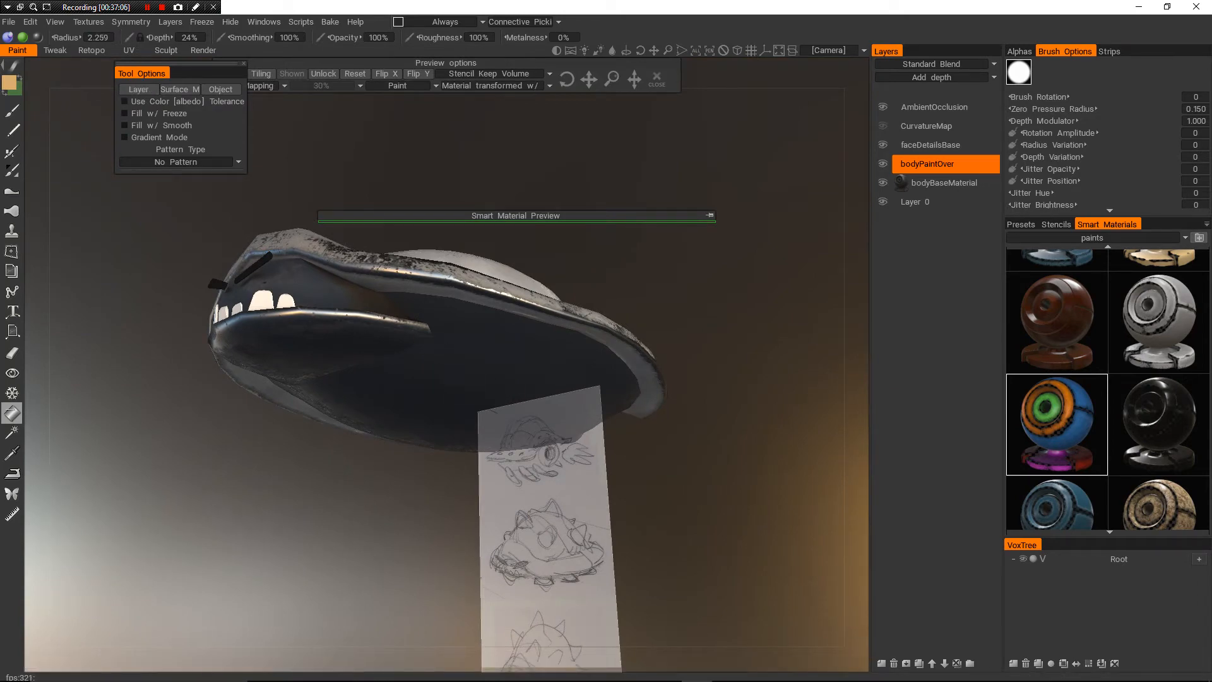
{"action": "left_click", "coordinate": [124, 101]}
{"action": "left_click_drag", "start_coordinate": [404, 410], "coordinate": [482, 388], "text": "alt"}
{"action": "left_click", "coordinate": [414, 345]}
{"action": "key", "text": "ctrl+z"}
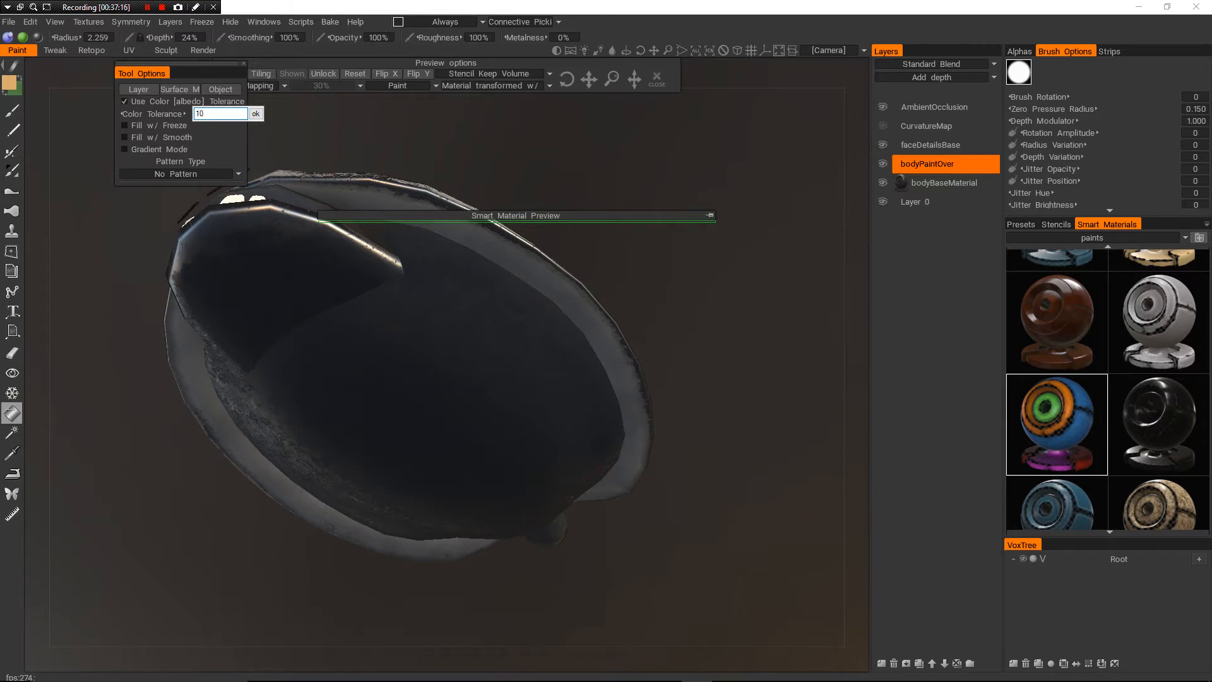
{"action": "key", "text": "Return"}
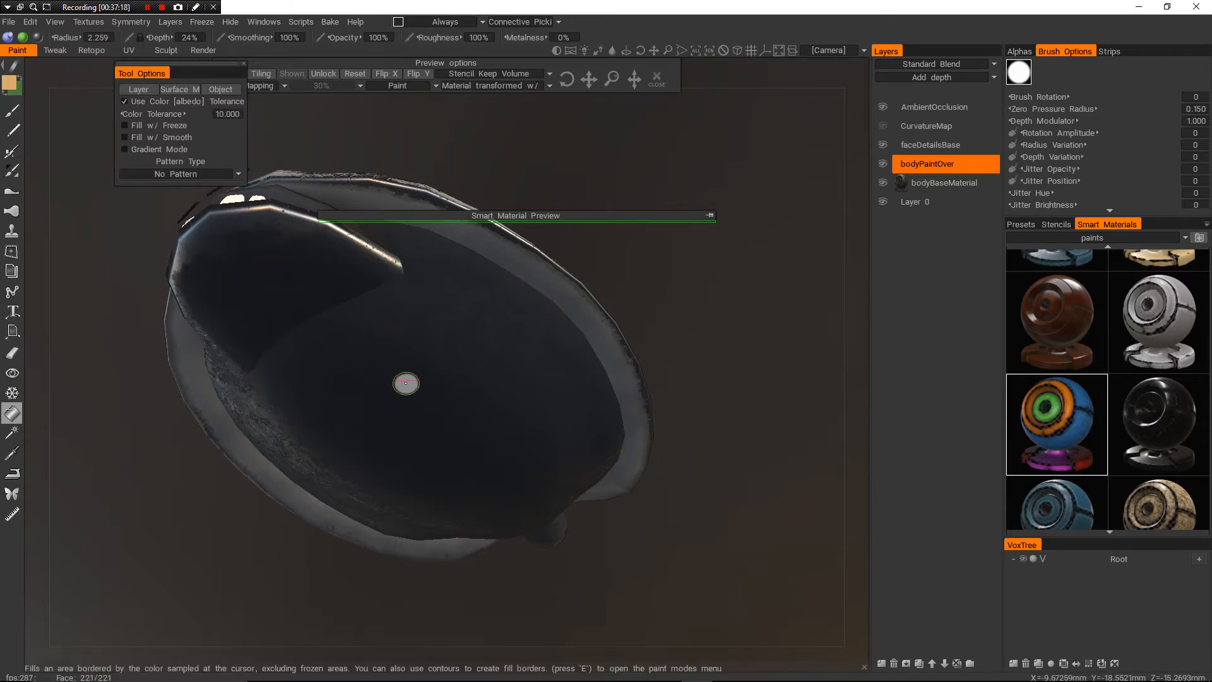
- Try to fill the dark underside of the shell with the color-limited fill, and undo it
{"action": "left_click", "coordinate": [482, 343]}
{"action": "mouse_move", "coordinate": [485, 342]}
{"action": "left_mouse_down", "text": "alt"}
{"action": "mouse_move", "coordinate": [474, 368]}
{"action": "mouse_move", "coordinate": [470, 331]}
{"action": "left_mouse_up", "text": "alt"}
{"action": "key", "text": "ctrl+z"}
- Fill the underside of the creature's lower jaw with the coloured chipped paint, using a smaller fill brush
{"action": "middle_click_drag", "start_coordinate": [471, 331], "coordinate": [615, 394], "text": "alt"}
{"action": "mouse_move", "coordinate": [616, 395]}
{"action": "right_mouse_down", "text": "alt"}
{"action": "mouse_move", "coordinate": [622, 363]}
{"action": "mouse_move", "coordinate": [543, 353]}
{"action": "right_mouse_up", "text": "alt"}
{"action": "right_click_drag", "start_coordinate": [543, 353], "coordinate": [517, 349]}
{"action": "left_click", "coordinate": [518, 349]}
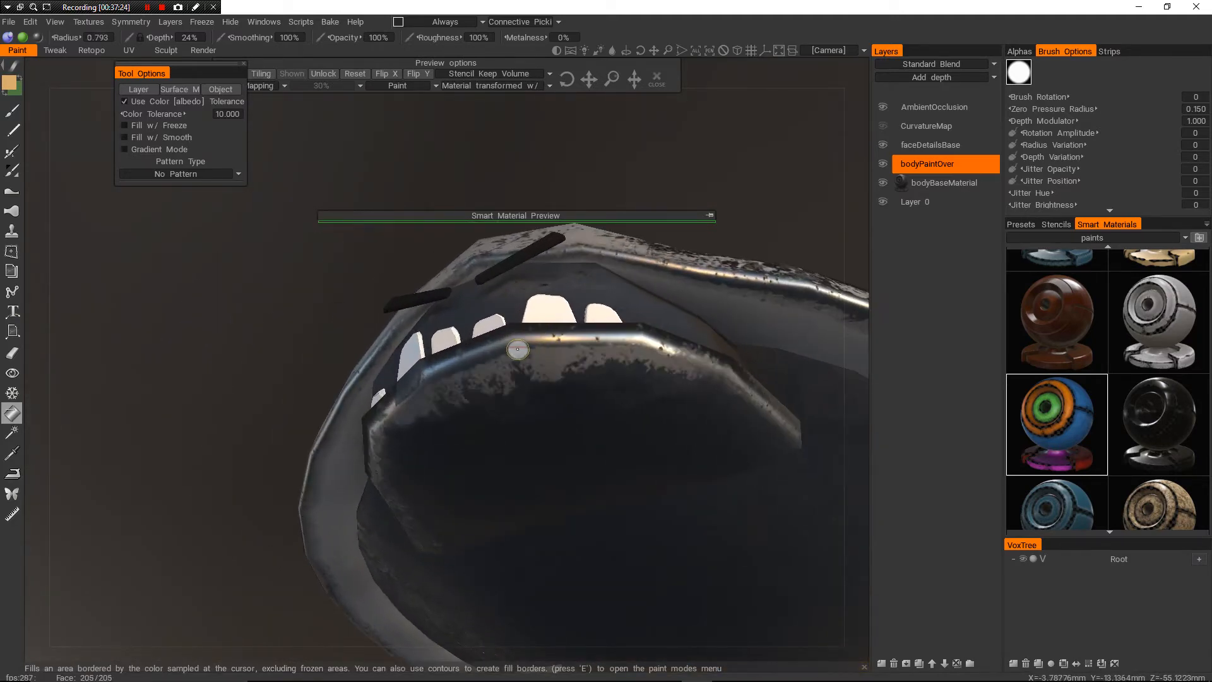
{"action": "right_click_drag", "start_coordinate": [603, 338], "coordinate": [507, 393], "text": "alt"}
{"action": "left_click", "coordinate": [549, 396]}
{"action": "left_click_drag", "start_coordinate": [568, 377], "coordinate": [622, 410], "text": "alt"}
{"action": "middle_click_drag", "start_coordinate": [621, 410], "coordinate": [505, 341], "text": "alt"}
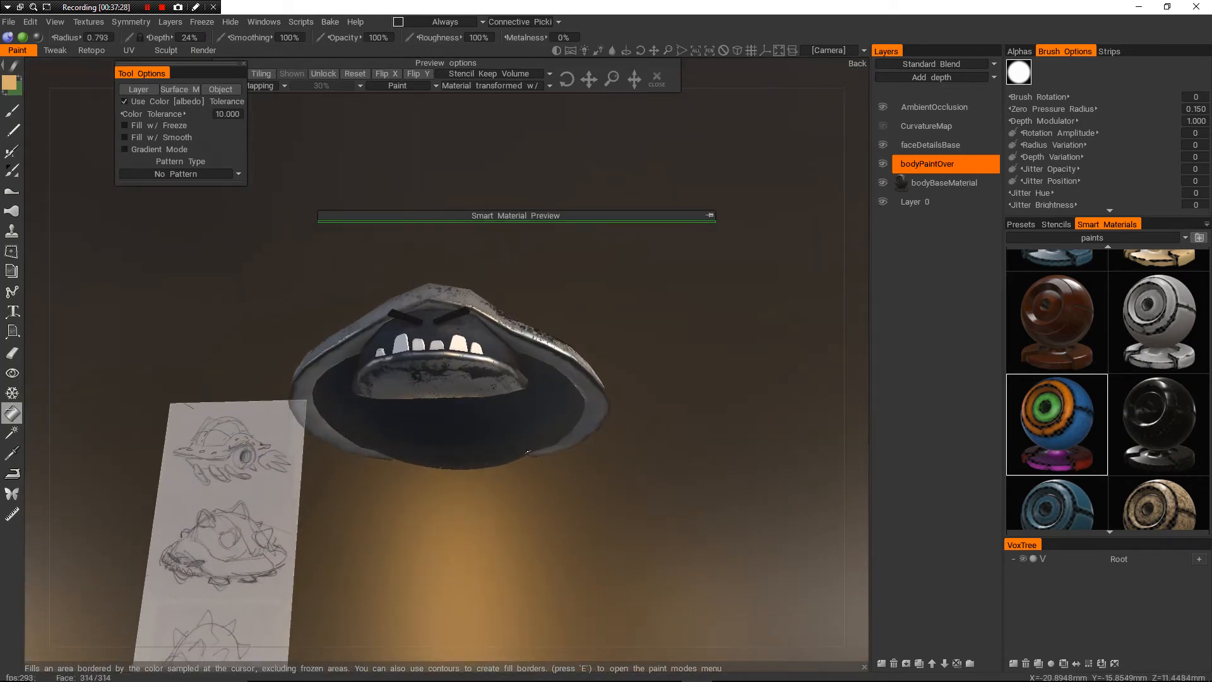
- Undo the last lower jaw fill, try a color-limited fill on the dark underside of the shell, and undo it
{"action": "key", "text": "ctrl+z"}
{"action": "key", "text": "ctrl+z"}
{"action": "left_click_drag", "start_coordinate": [524, 447], "coordinate": [527, 372], "text": "alt"}
{"action": "right_click_drag", "start_coordinate": [527, 372], "coordinate": [568, 329], "text": "alt"}
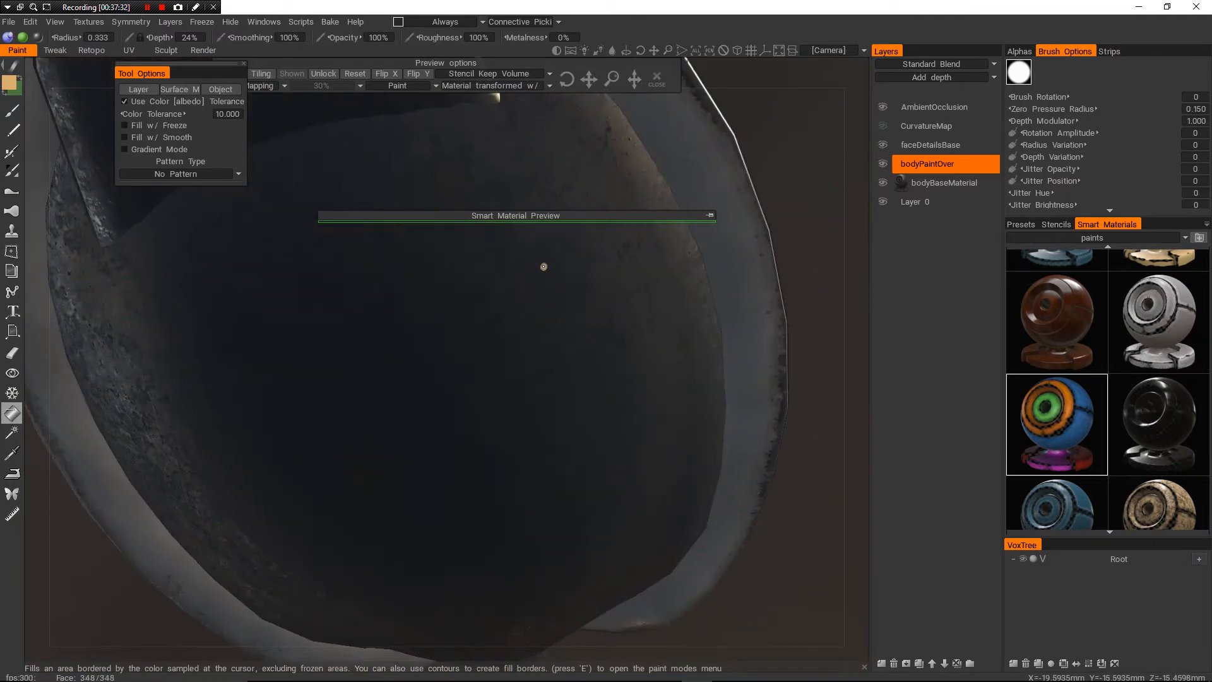
{"action": "left_click", "coordinate": [536, 384]}
{"action": "mouse_move", "coordinate": [540, 363]}
{"action": "left_mouse_down", "text": "alt"}
{"action": "mouse_move", "coordinate": [515, 351]}
{"action": "mouse_move", "coordinate": [536, 357]}
{"action": "mouse_move", "coordinate": [498, 394]}
{"action": "mouse_move", "coordinate": [485, 436]}
{"action": "mouse_move", "coordinate": [518, 437]}
{"action": "mouse_move", "coordinate": [469, 360]}
{"action": "left_mouse_up", "text": "alt"}
{"action": "key", "text": "ctrl+z"}
- Hide the AmbientOcclusion layer, test the color-limited fill on the creature's underside, and undo that fill
{"action": "left_click", "coordinate": [883, 107]}
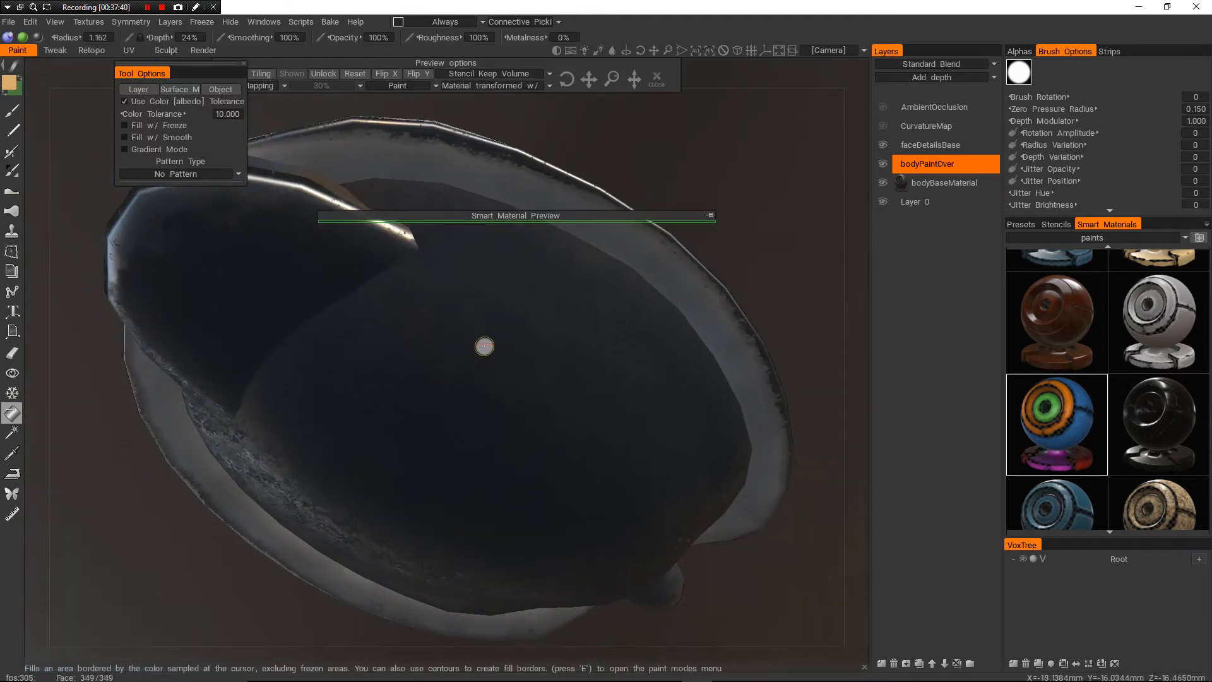
{"action": "left_click", "coordinate": [523, 374]}
{"action": "left_click_drag", "start_coordinate": [514, 336], "coordinate": [539, 361], "text": "alt"}
{"action": "key", "text": "ctrl+z"}
- Set the Fill tool's color tolerance to 2 and fill the creature's underside with the coloured chipped paint
{"action": "left_click_drag", "start_coordinate": [481, 302], "coordinate": [409, 297], "text": "alt"}
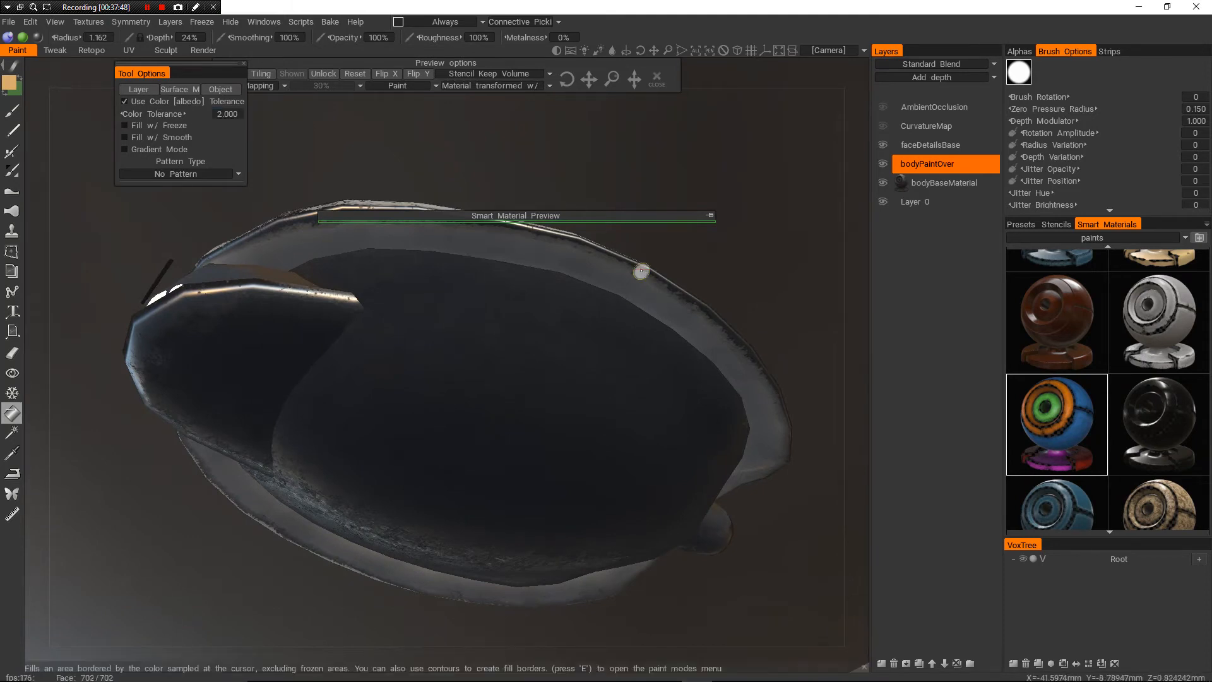
{"action": "left_click", "coordinate": [592, 330]}
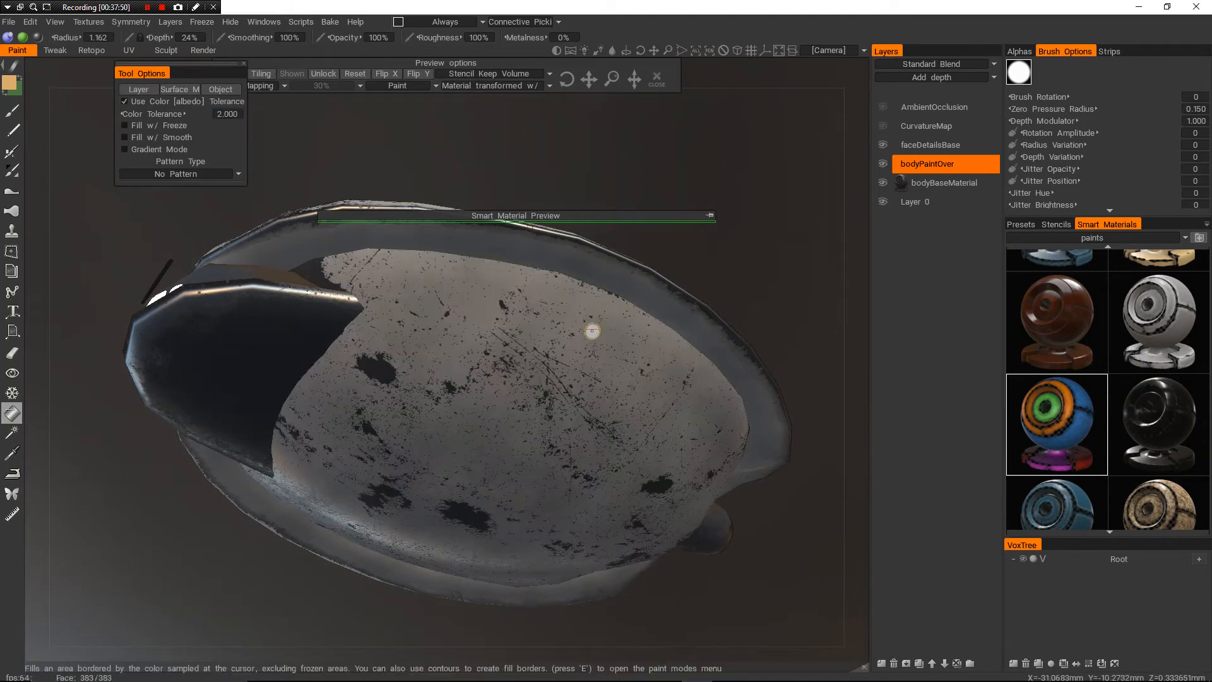
{"action": "scroll", "coordinate": [592, 330], "scroll_direction": "down", "scroll_amount": 5}
{"action": "left_click_drag", "start_coordinate": [593, 330], "coordinate": [814, 382], "text": "alt"}
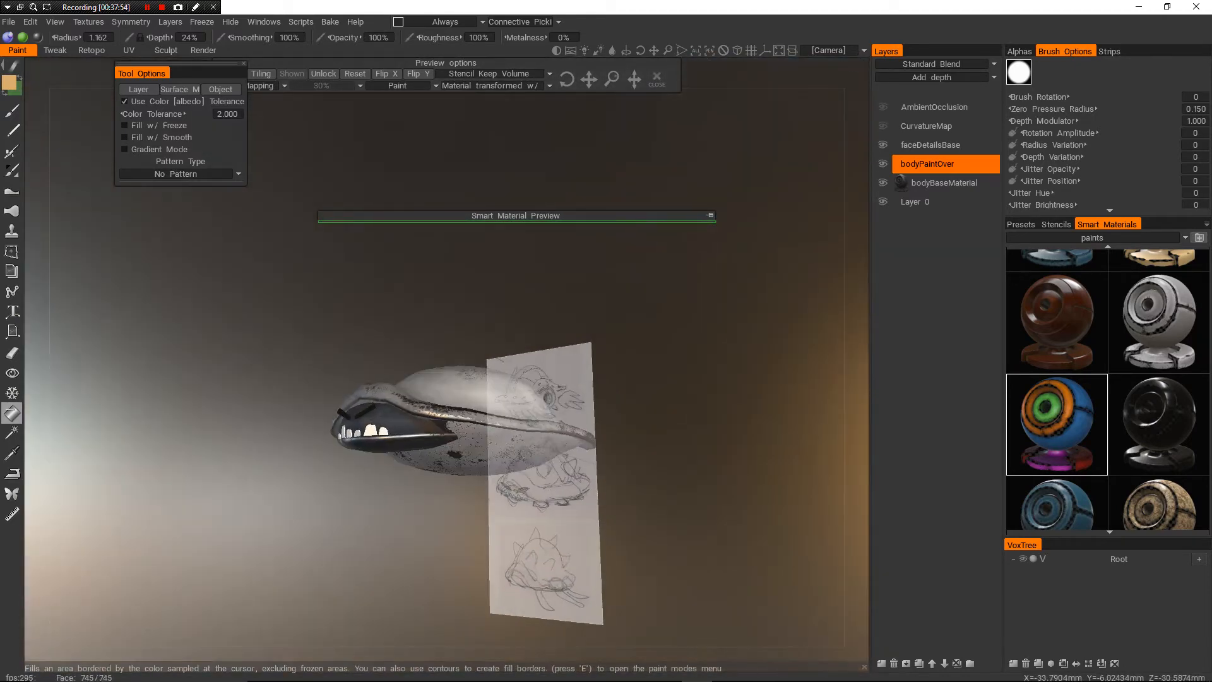
{"action": "scroll", "coordinate": [814, 382], "scroll_direction": "up", "scroll_amount": 5}
{"action": "left_click_drag", "start_coordinate": [631, 382], "coordinate": [761, 391], "text": "alt"}
{"action": "scroll", "coordinate": [744, 404], "scroll_direction": "up", "scroll_amount": 2}
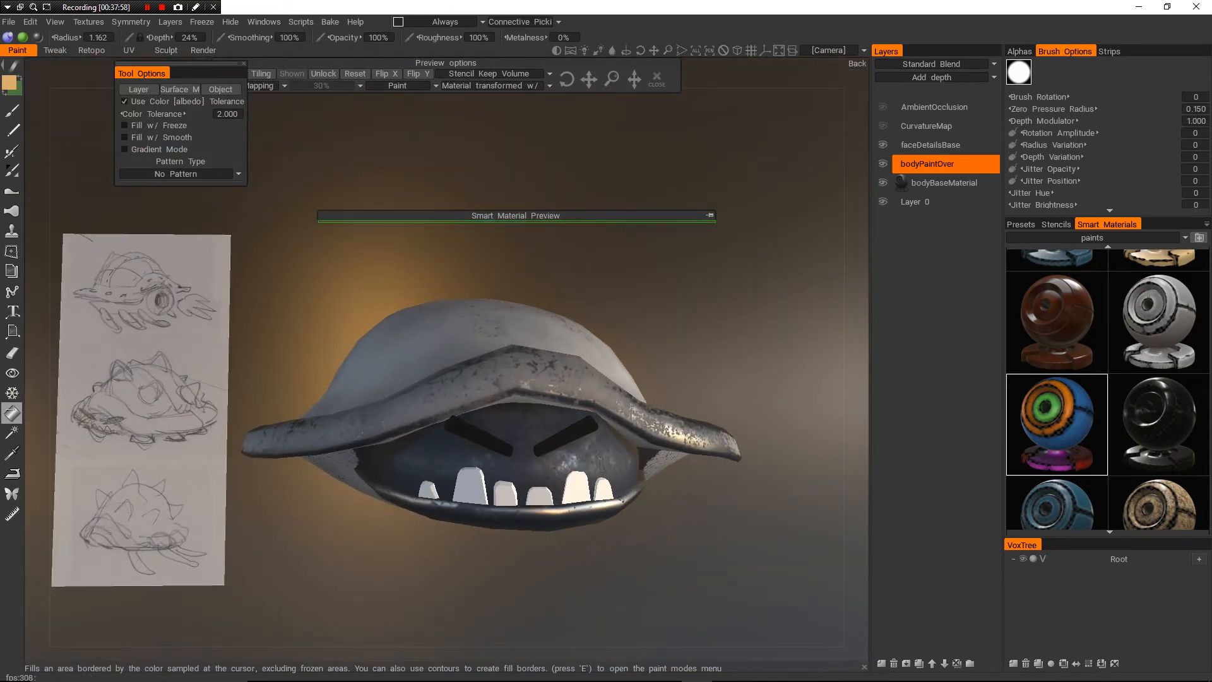
- Turn off depth and glossiness painting so only color is applied, and add a new layer above bodyPaintOver
{"action": "mouse_move", "coordinate": [8, 37]}
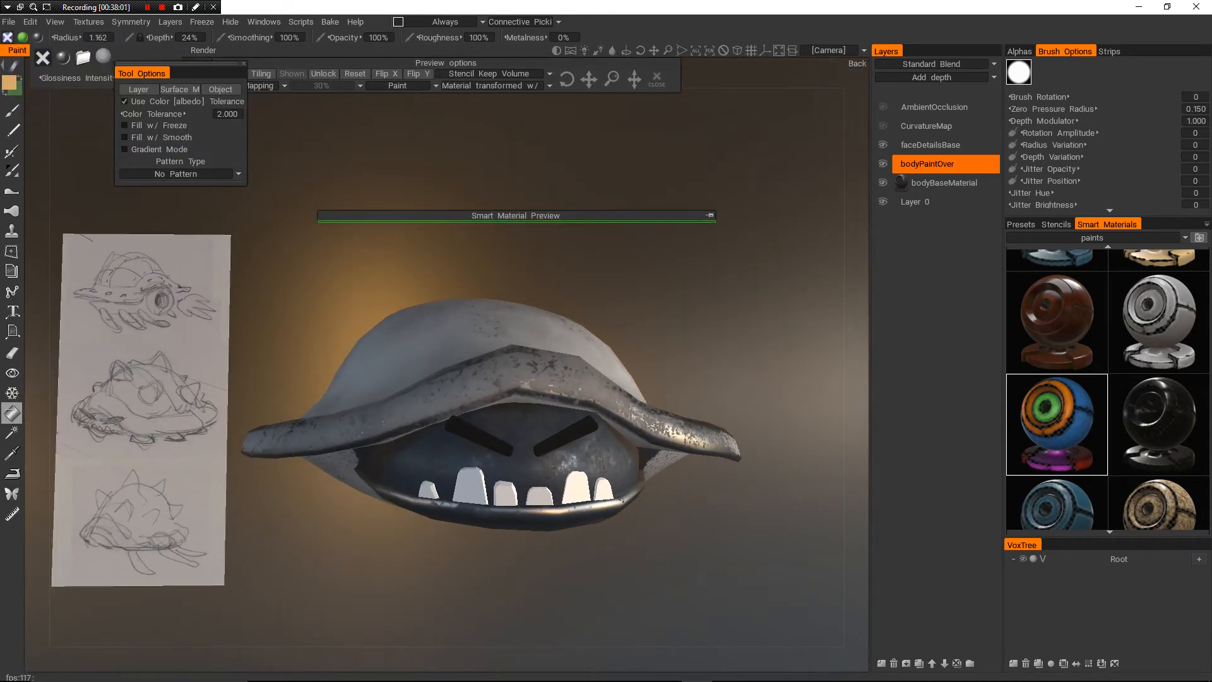
{"action": "mouse_move", "coordinate": [480, 391]}
{"action": "left_mouse_down", "text": "alt"}
{"action": "mouse_move", "coordinate": [483, 354]}
{"action": "mouse_move", "coordinate": [486, 467]}
{"action": "mouse_move", "coordinate": [499, 442]}
{"action": "mouse_move", "coordinate": [587, 436]}
{"action": "mouse_move", "coordinate": [512, 368]}
{"action": "left_mouse_up", "text": "alt"}
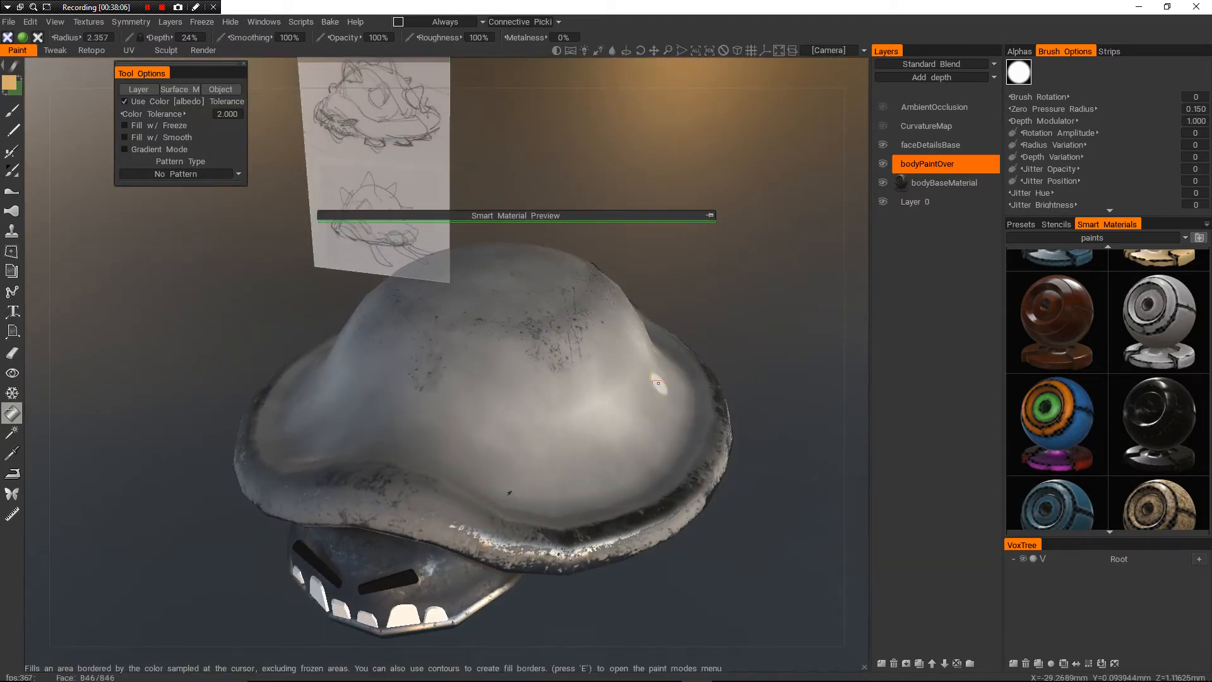
{"action": "left_click_drag", "start_coordinate": [509, 492], "coordinate": [556, 487], "text": "alt"}
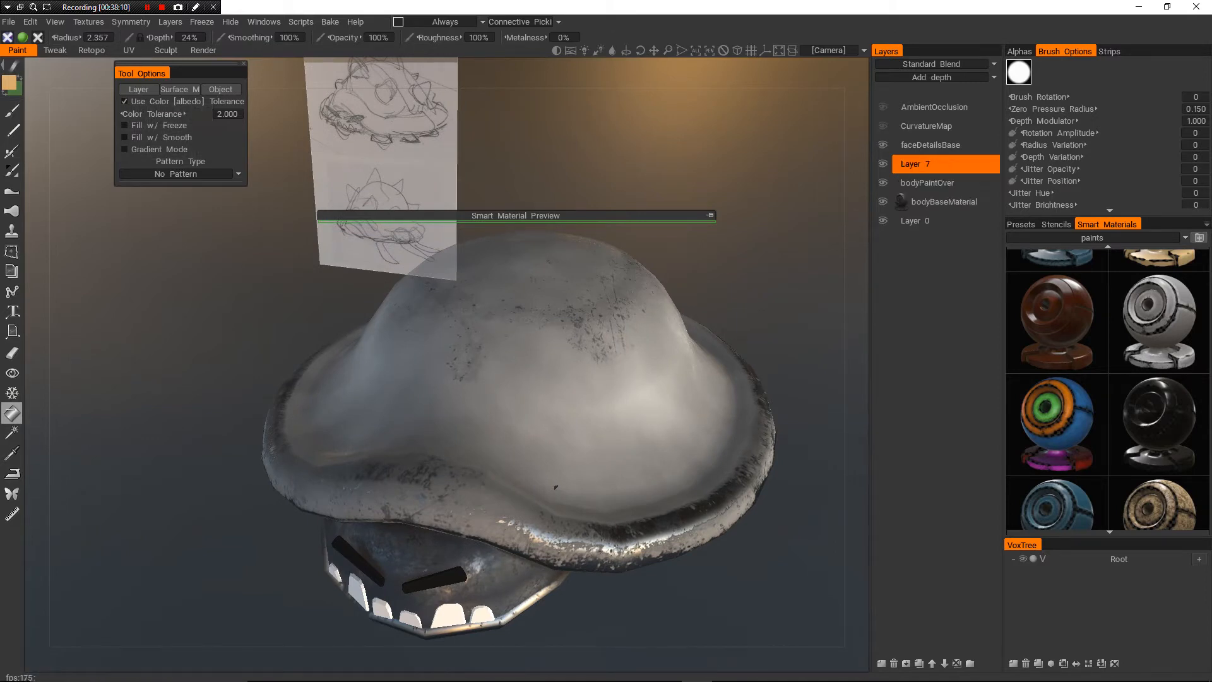
- Set the new layer's blending mode to Multiply
{"action": "left_click", "coordinate": [933, 64]}
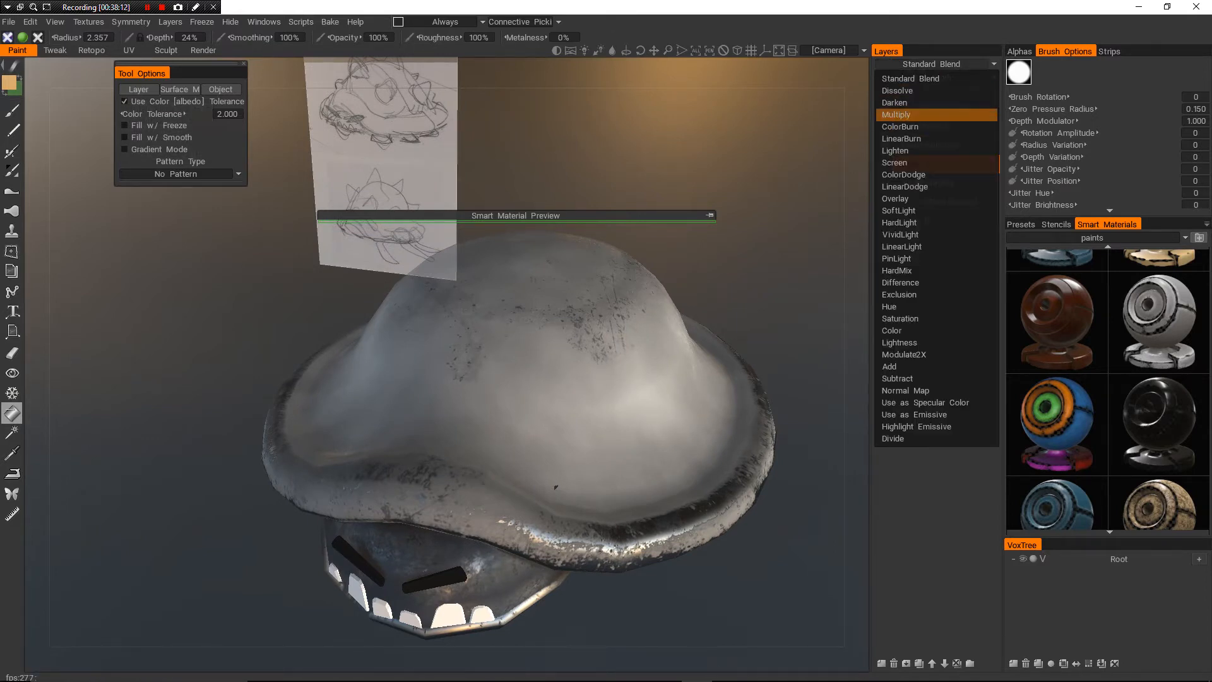
{"action": "left_click", "coordinate": [930, 115]}
{"action": "middle_click_drag", "start_coordinate": [468, 351], "coordinate": [500, 337], "text": "alt"}
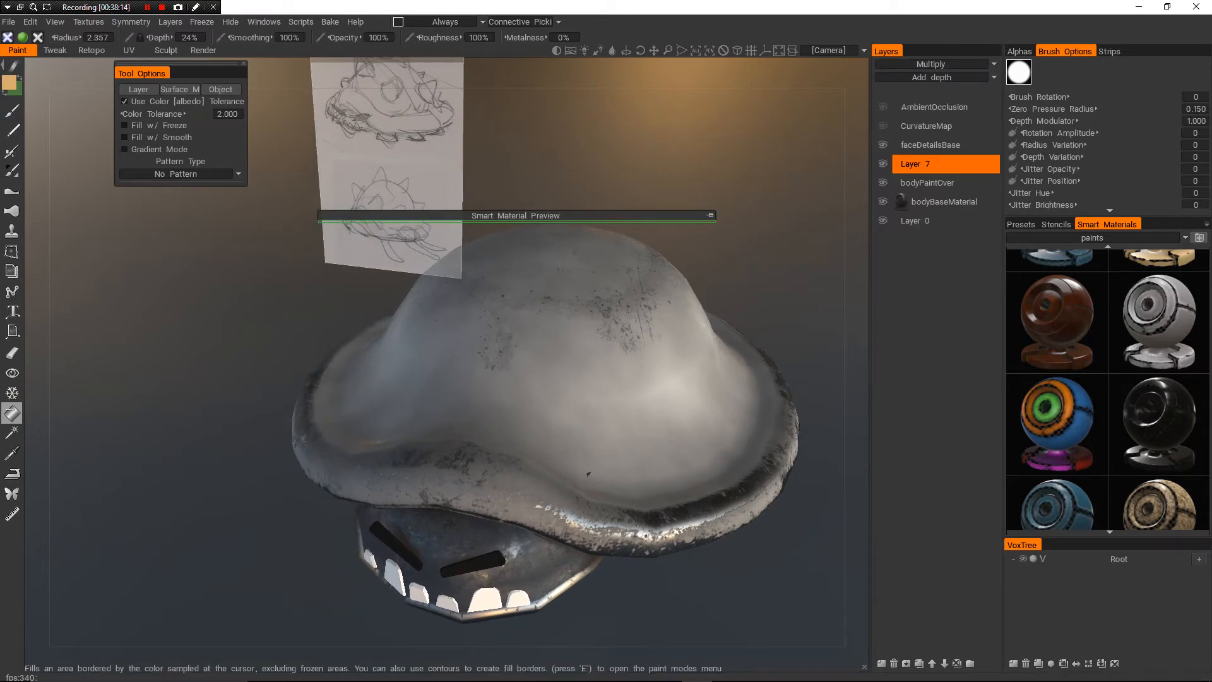
{"action": "mouse_move", "coordinate": [499, 442]}
{"action": "left_mouse_down", "text": "alt"}
{"action": "mouse_move", "coordinate": [404, 451]}
{"action": "mouse_move", "coordinate": [303, 391]}
{"action": "mouse_move", "coordinate": [274, 487]}
{"action": "left_mouse_up", "text": "alt"}
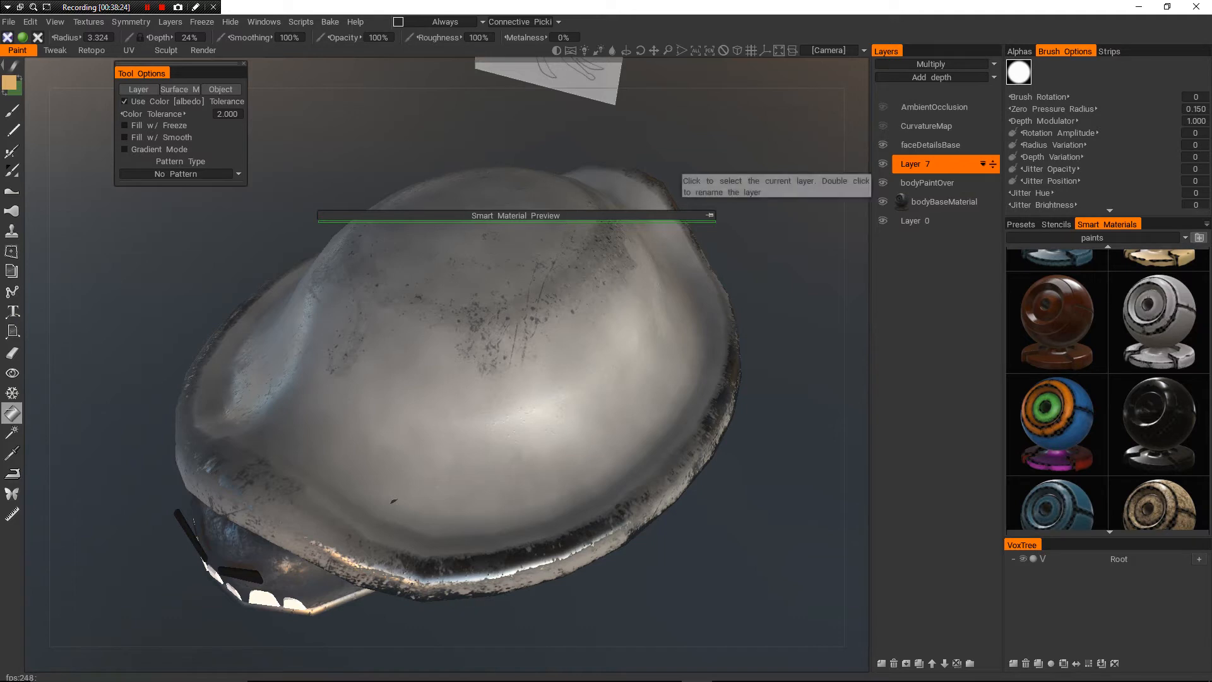
- In the new layer's blending settings, use bodyPaintOver as its clip mask layer
{"action": "left_click", "coordinate": [983, 164]}
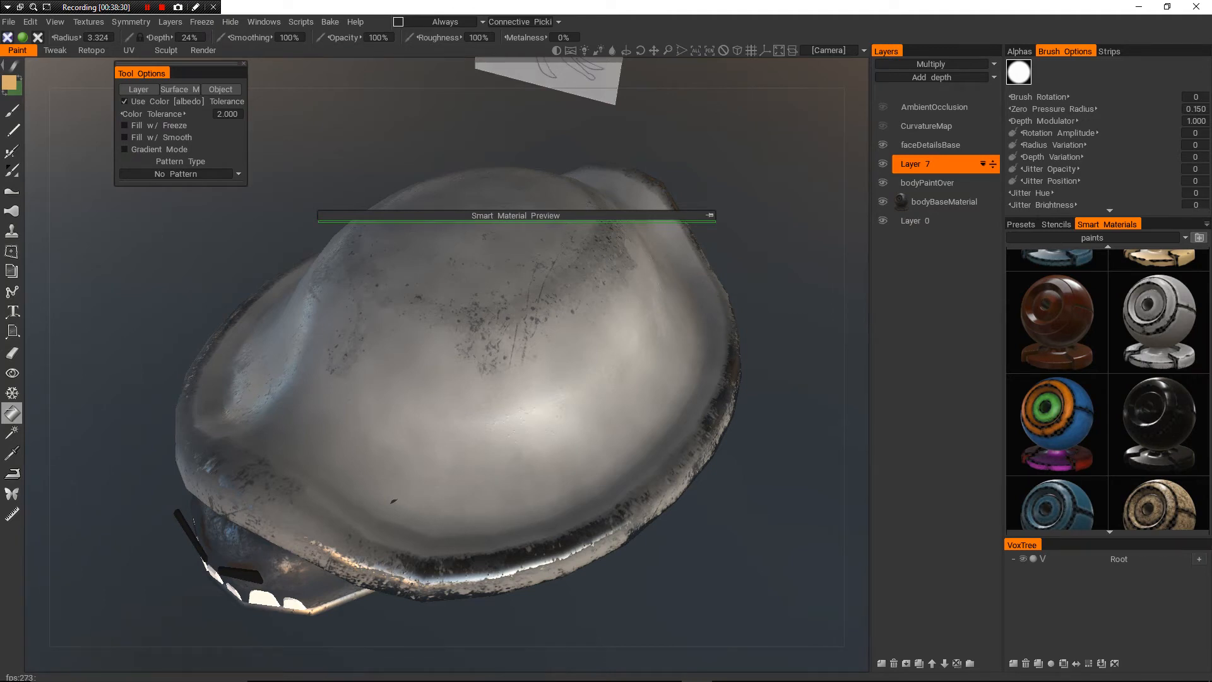
{"action": "left_click", "coordinate": [983, 164]}
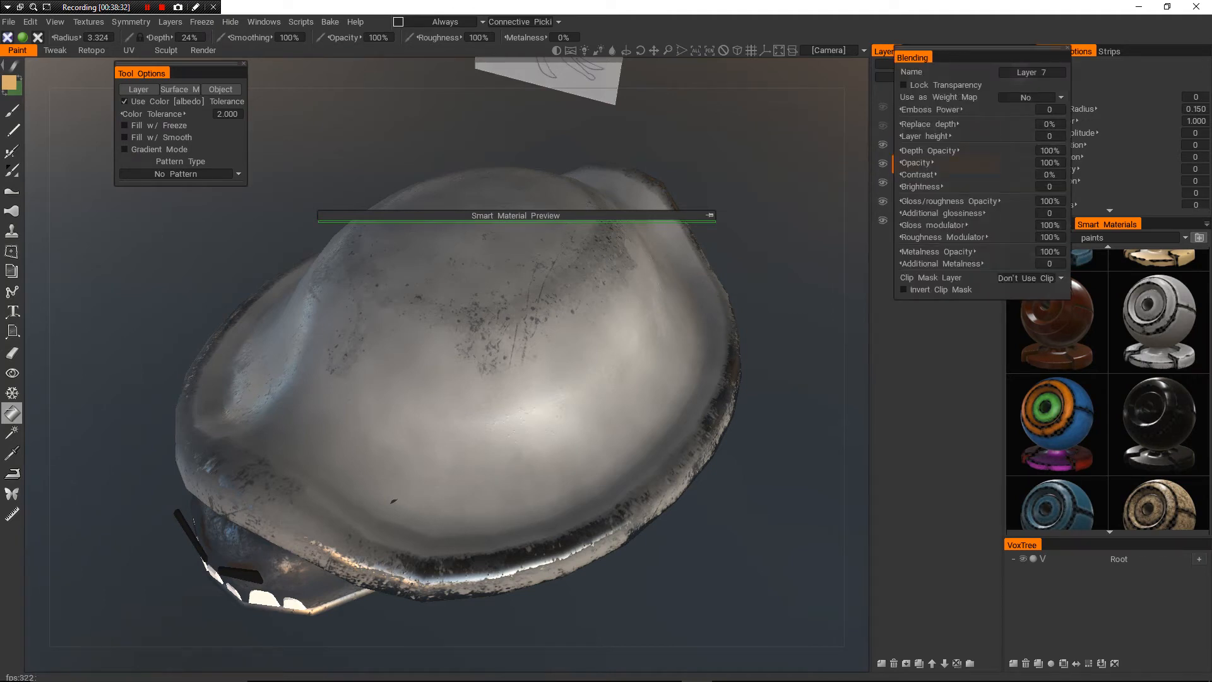
{"action": "left_click", "coordinate": [1029, 278]}
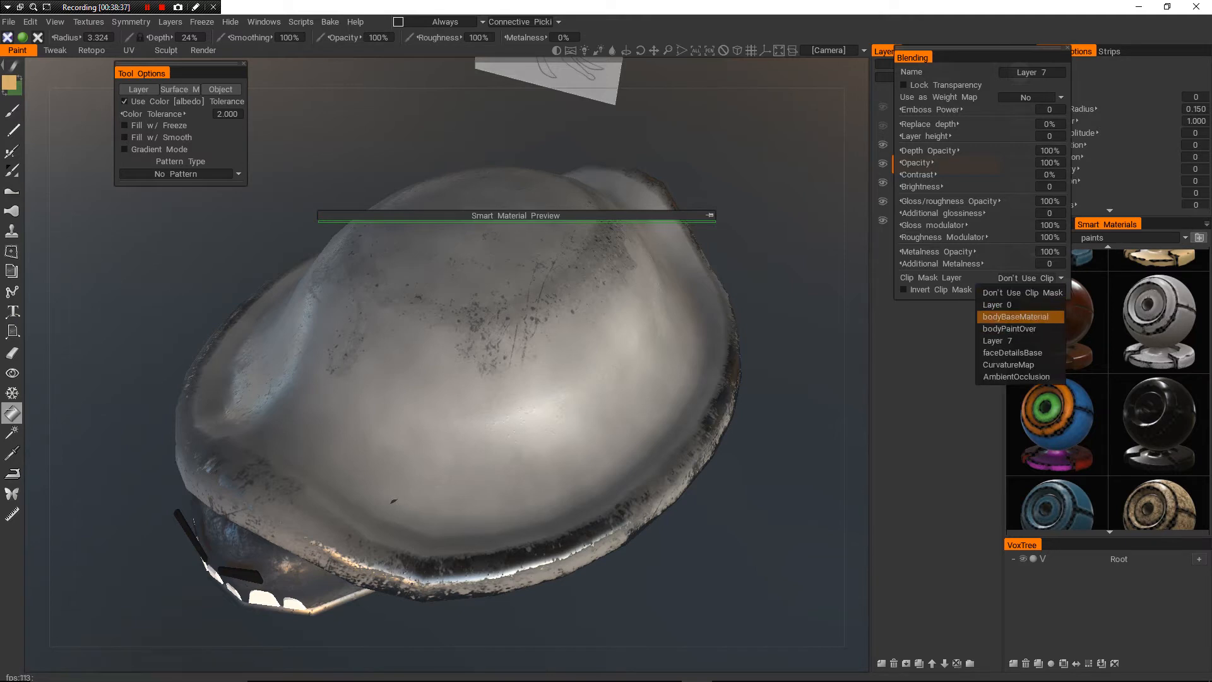
{"action": "left_click", "coordinate": [1009, 328]}
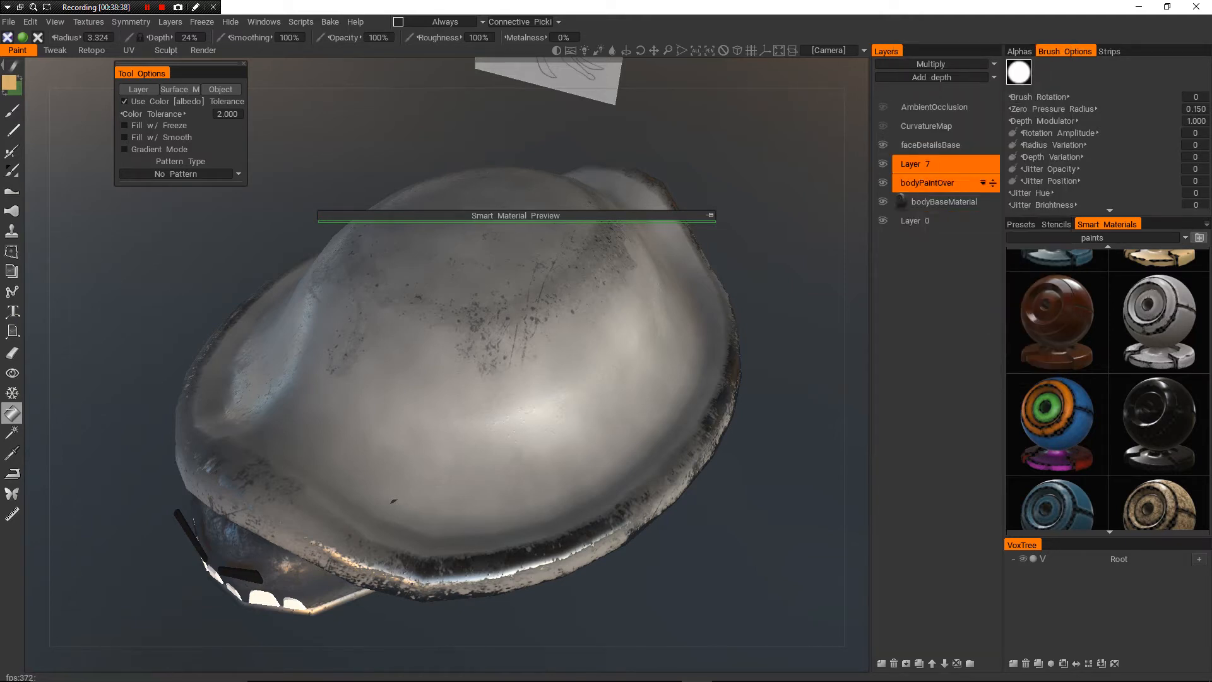
- Examine the shell's painted and chipped areas from several angles, briefly hiding bodyPaintOver to compare it with the base metal
{"action": "middle_click_drag", "start_coordinate": [311, 529], "coordinate": [379, 454]}
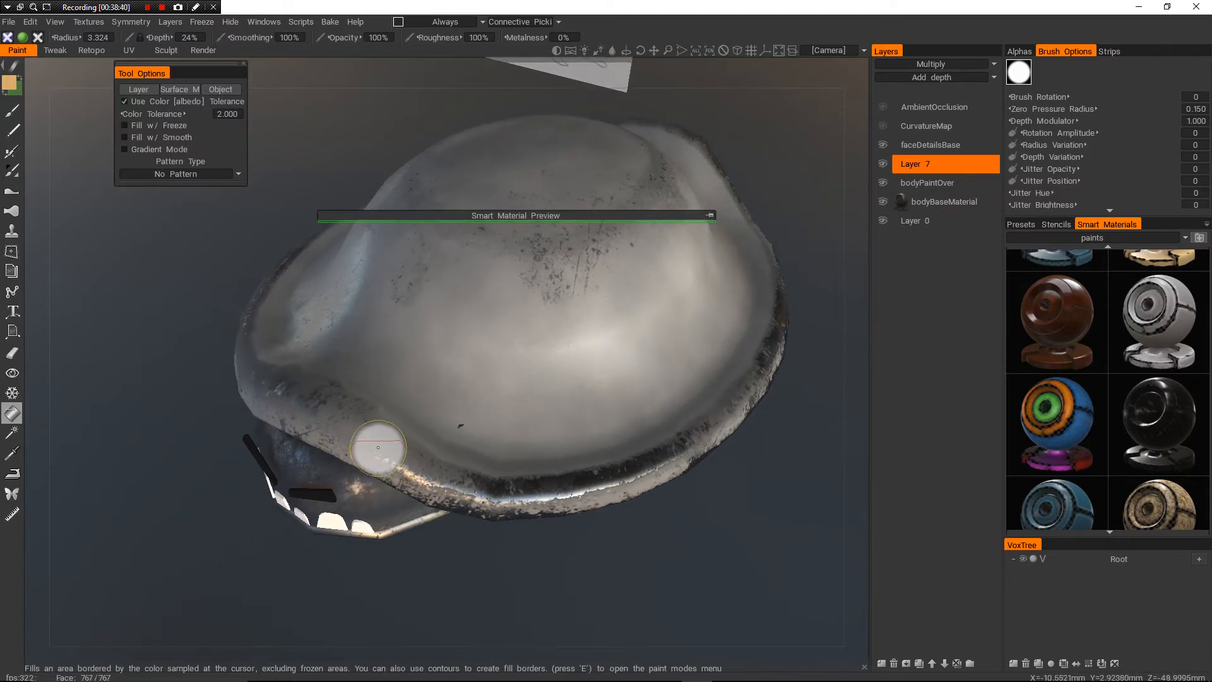
{"action": "middle_click_drag", "start_coordinate": [470, 486], "coordinate": [523, 450], "text": "alt"}
{"action": "right_click_drag", "start_coordinate": [522, 450], "coordinate": [565, 426], "text": "alt"}
{"action": "right_click_drag", "start_coordinate": [549, 341], "coordinate": [502, 337], "text": "alt"}
{"action": "left_click_drag", "start_coordinate": [502, 337], "coordinate": [446, 371], "text": "alt"}
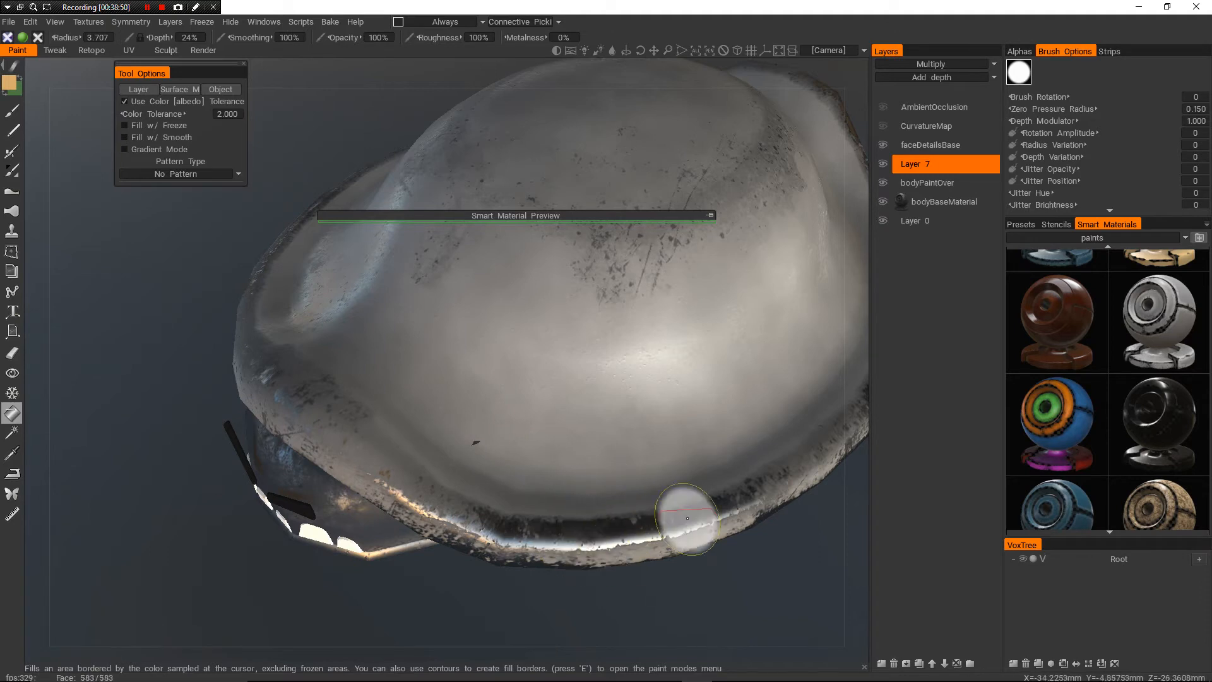
{"action": "right_click_drag", "start_coordinate": [750, 490], "coordinate": [717, 464], "text": "alt"}
{"action": "left_click_drag", "start_coordinate": [716, 464], "coordinate": [676, 487], "text": "alt"}
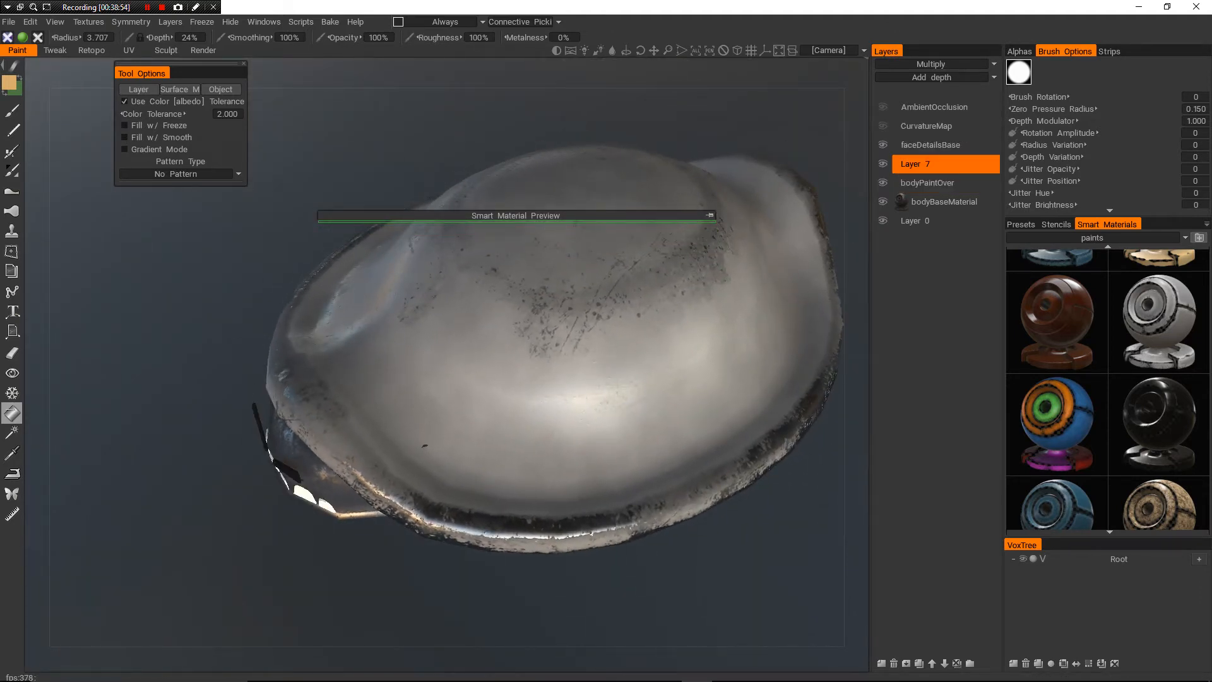
{"action": "left_click", "coordinate": [882, 182]}
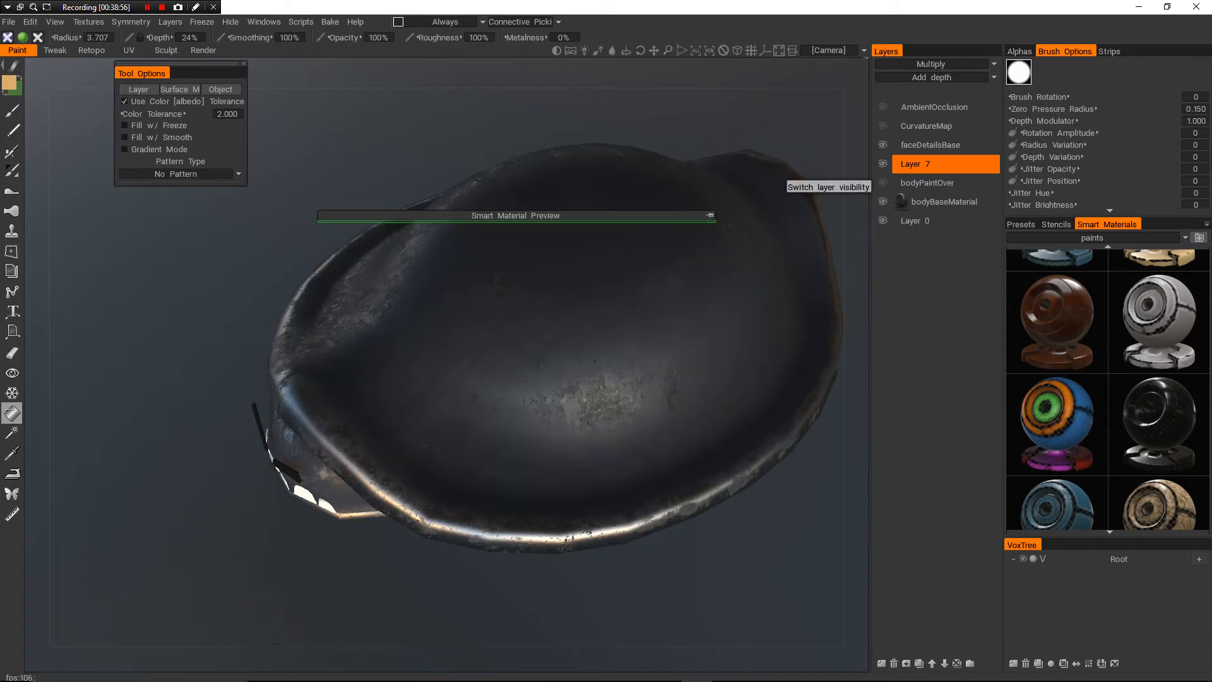
{"action": "left_click", "coordinate": [883, 183]}
{"action": "middle_click_drag", "start_coordinate": [486, 444], "coordinate": [476, 419], "text": "alt"}
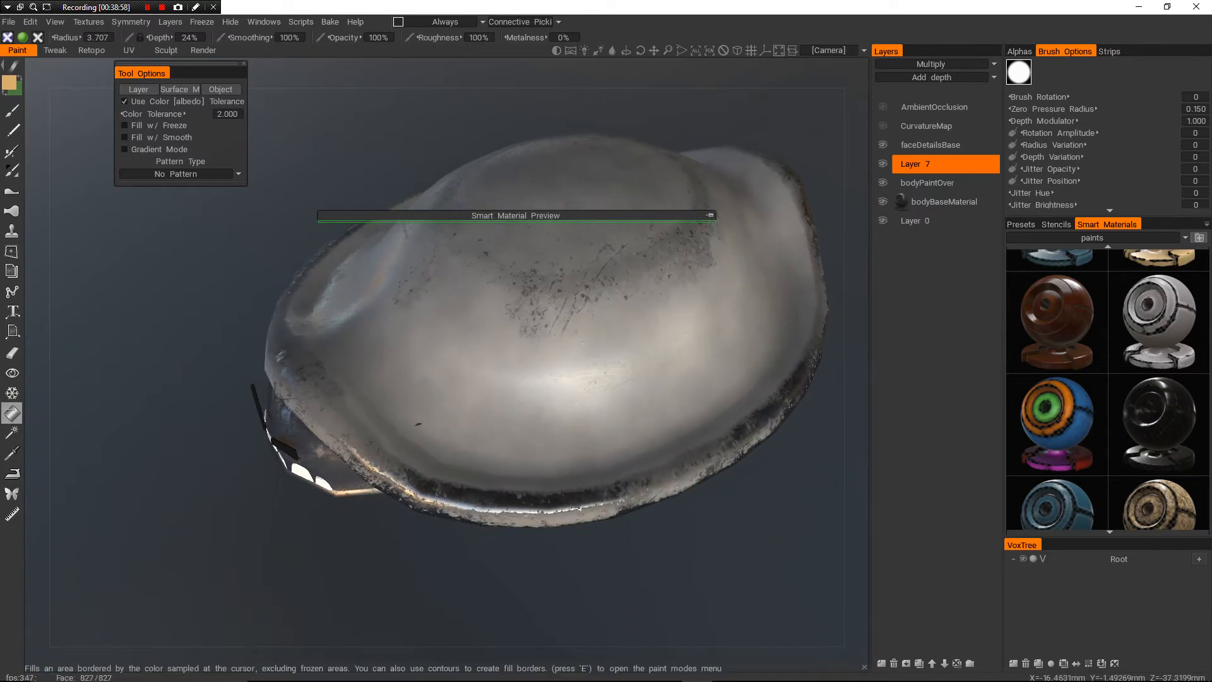
- Try to fill the shell's side with the tan color on the Multiply layer, and undo the fill
{"action": "right_click_drag", "start_coordinate": [475, 404], "coordinate": [488, 419], "text": "alt"}
{"action": "left_click", "coordinate": [490, 430]}
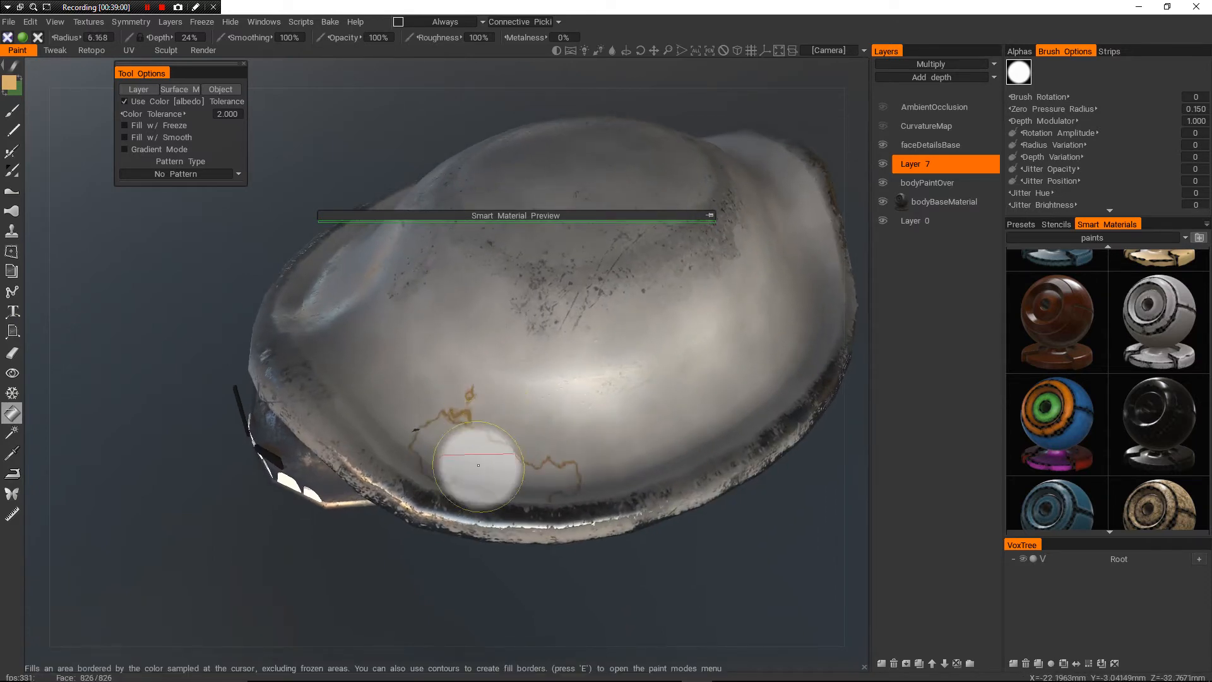
{"action": "key", "text": "ctrl+z"}
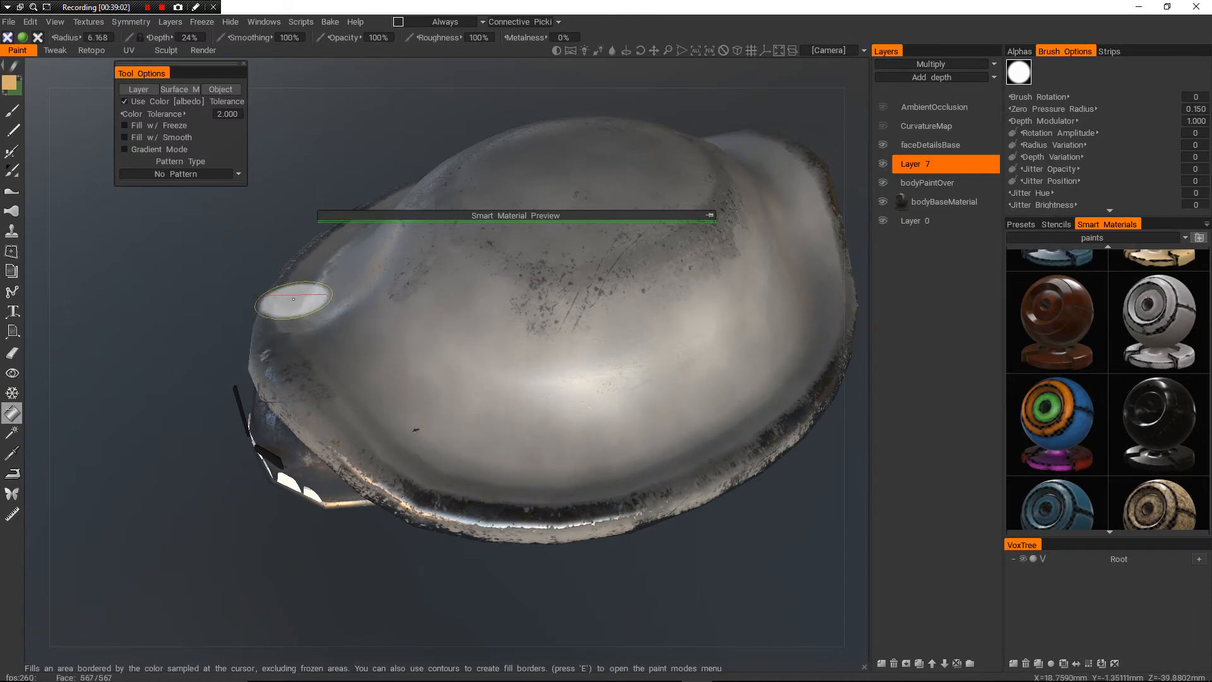
- Switch to the Brush tool, paint a trial tan stroke along the shell's rim, and undo it
{"action": "left_click", "coordinate": [12, 111]}
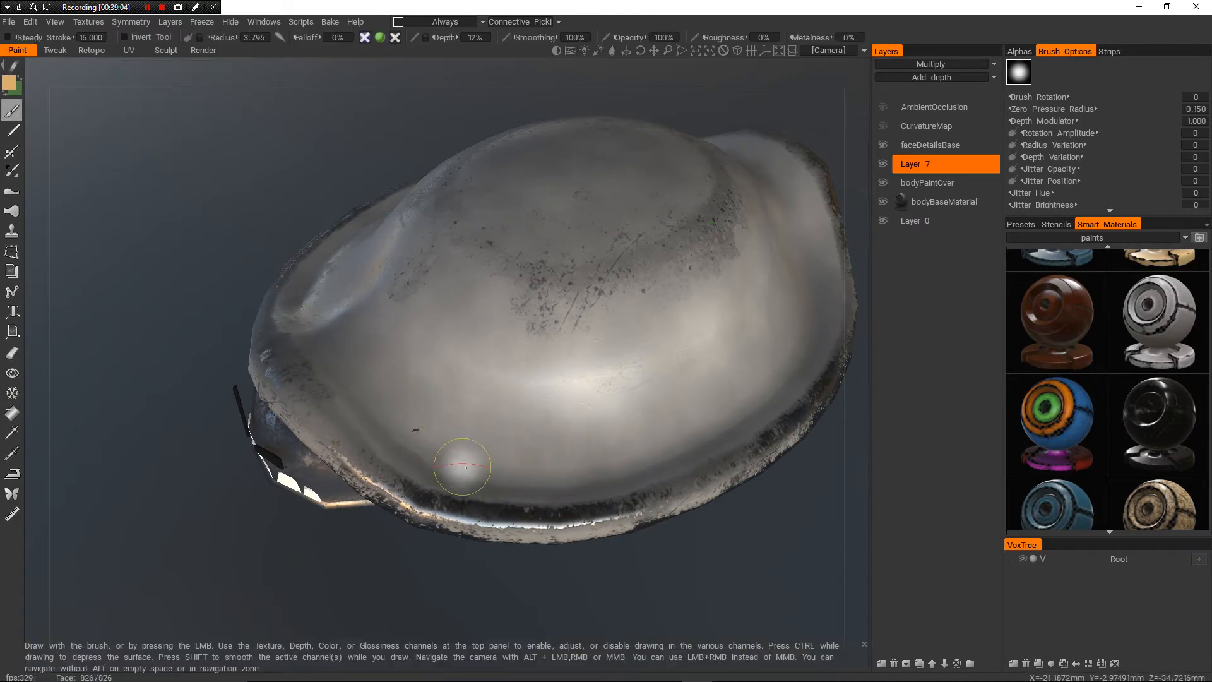
{"action": "middle_click_drag", "start_coordinate": [465, 467], "coordinate": [471, 431], "text": "alt"}
{"action": "mouse_move", "coordinate": [389, 428]}
{"action": "left_mouse_down"}
{"action": "mouse_move", "coordinate": [322, 366]}
{"action": "mouse_move", "coordinate": [455, 439]}
{"action": "mouse_move", "coordinate": [612, 459]}
{"action": "mouse_move", "coordinate": [694, 446]}
{"action": "left_mouse_up"}
{"action": "right_click_drag", "start_coordinate": [783, 355], "coordinate": [745, 378], "text": "alt"}
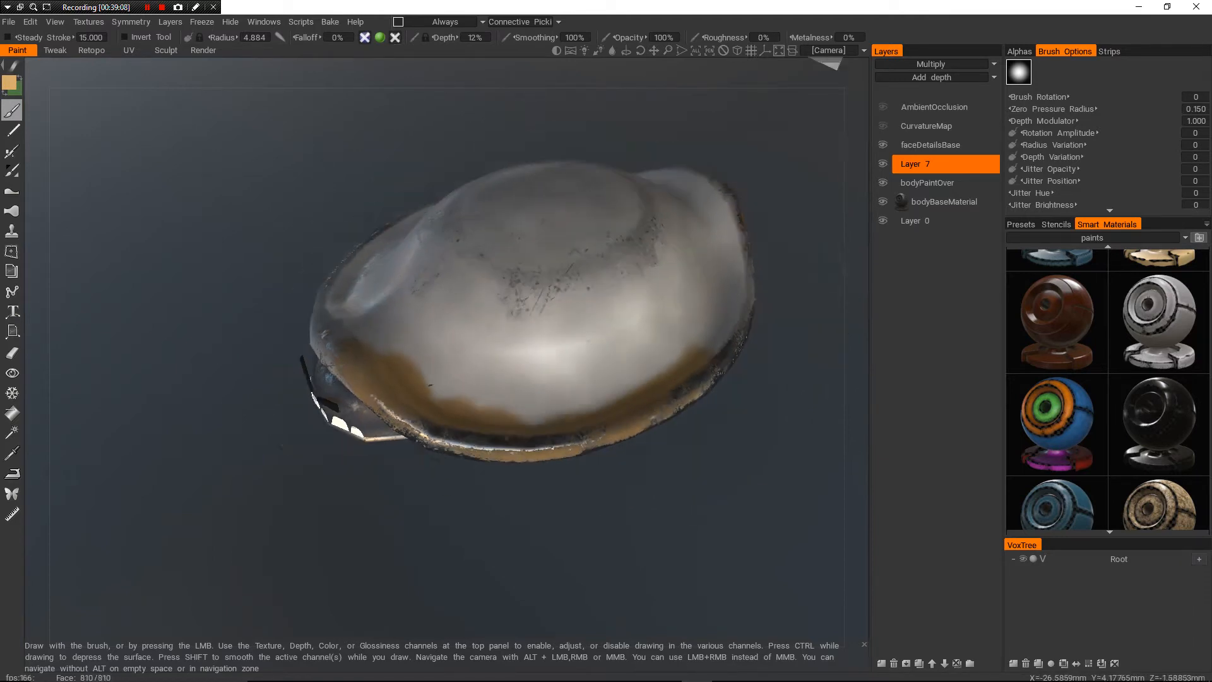
{"action": "mouse_move", "coordinate": [745, 379]}
{"action": "left_mouse_down", "text": "alt"}
{"action": "mouse_move", "coordinate": [865, 379]}
{"action": "mouse_move", "coordinate": [745, 369]}
{"action": "left_mouse_up", "text": "alt"}
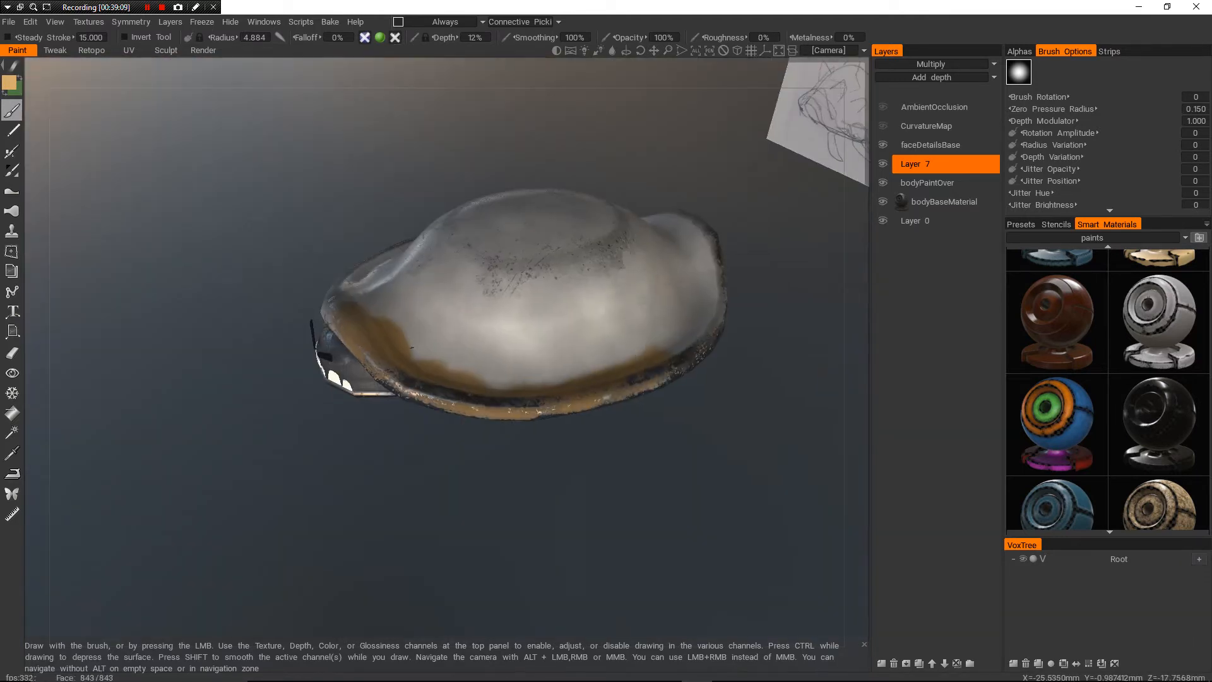
{"action": "right_click_drag", "start_coordinate": [745, 369], "coordinate": [780, 369], "text": "alt"}
{"action": "left_click_drag", "start_coordinate": [780, 369], "coordinate": [779, 417], "text": "alt"}
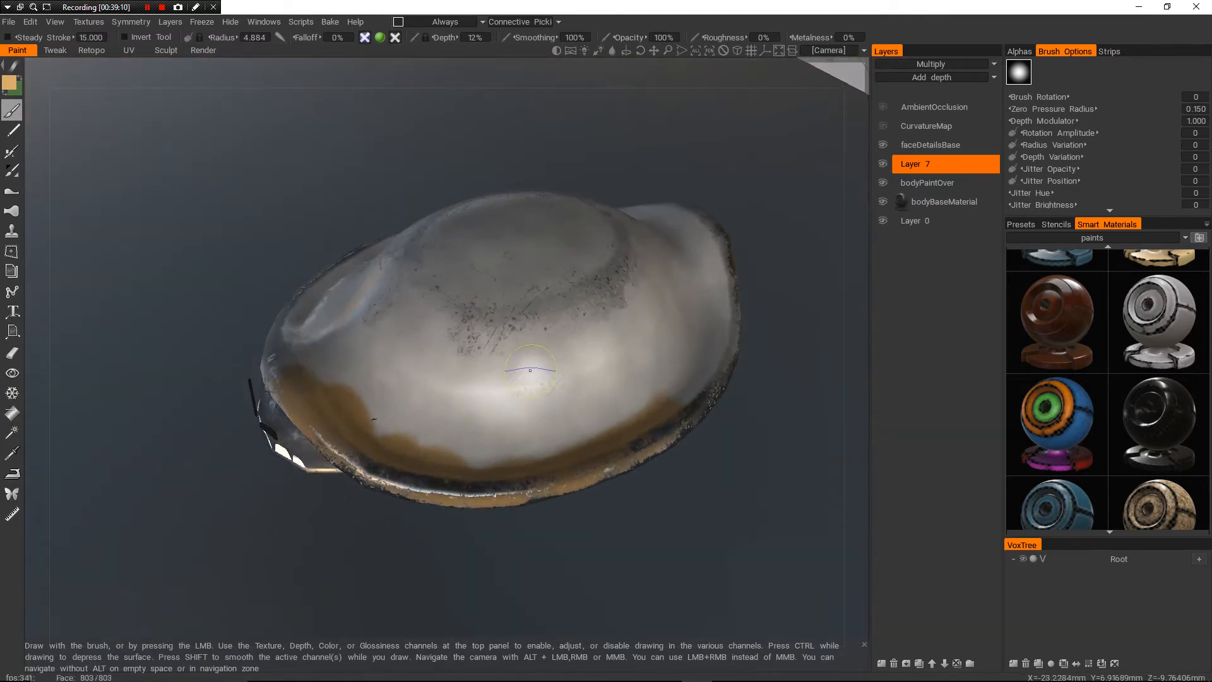
{"action": "key", "text": "ctrl+z"}
- Paint a broad tan patch on the shell's side with a brush radius of about 13.2
{"action": "right_click_drag", "start_coordinate": [457, 430], "coordinate": [477, 430]}
{"action": "mouse_move", "coordinate": [435, 409]}
{"action": "left_mouse_down"}
{"action": "mouse_move", "coordinate": [547, 390]}
{"action": "mouse_move", "coordinate": [545, 343]}
{"action": "mouse_move", "coordinate": [477, 307]}
{"action": "mouse_move", "coordinate": [436, 322]}
{"action": "left_mouse_up"}
{"action": "right_click_drag", "start_coordinate": [440, 314], "coordinate": [476, 312]}
{"action": "left_click_drag", "start_coordinate": [476, 312], "coordinate": [498, 363], "text": "alt"}
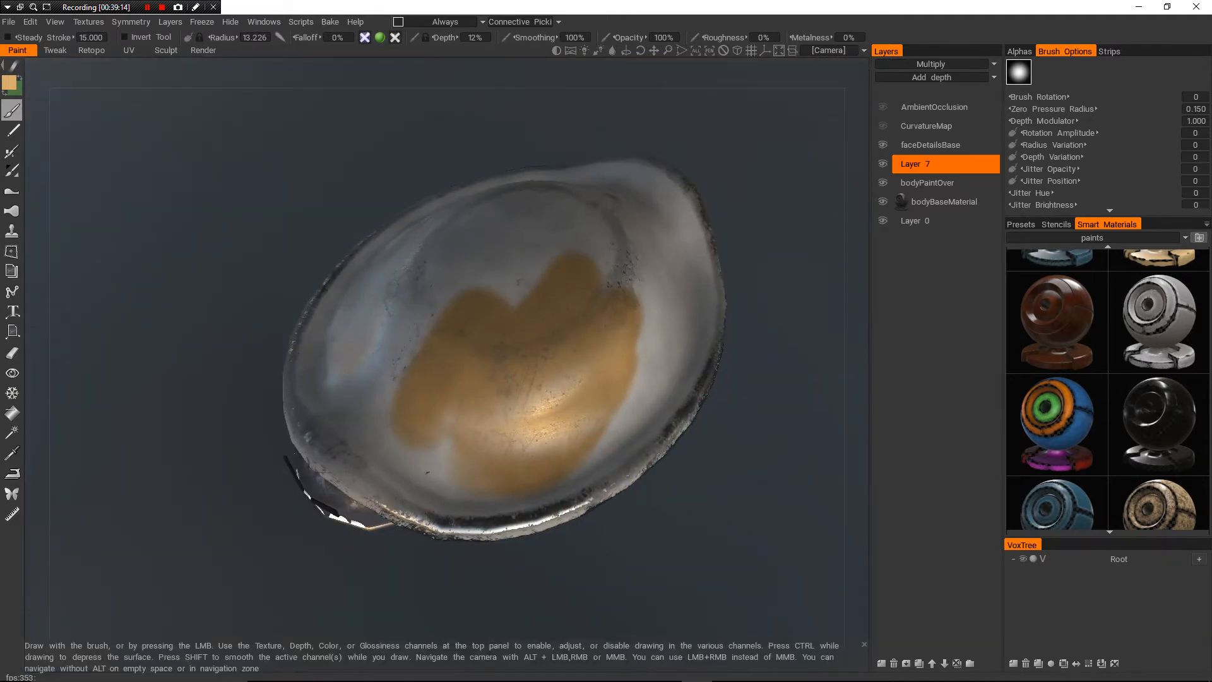
- Choose a harder round brush alpha and paint more tan color across the opposite side of the shell at a radius of about 8.3
{"action": "left_click", "coordinate": [1019, 52]}
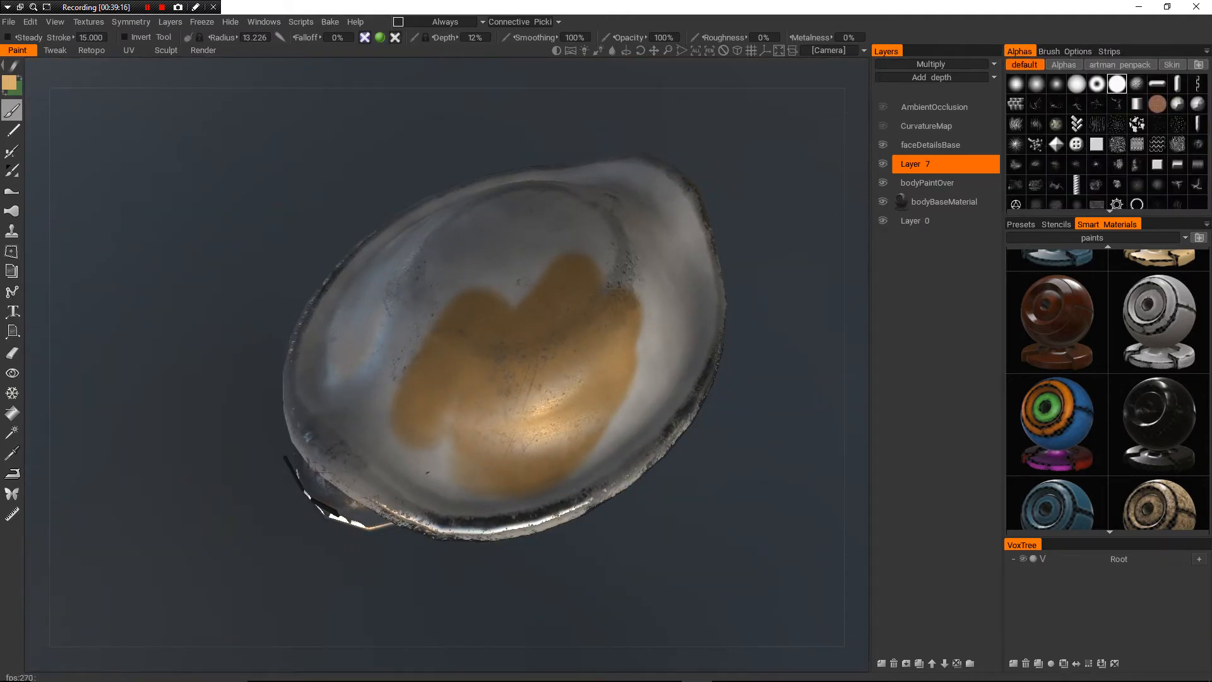
{"action": "left_click_drag", "start_coordinate": [498, 341], "coordinate": [530, 369], "text": "alt"}
{"action": "mouse_move", "coordinate": [516, 282]}
{"action": "left_mouse_down"}
{"action": "mouse_move", "coordinate": [452, 376]}
{"action": "mouse_move", "coordinate": [468, 386]}
{"action": "mouse_move", "coordinate": [582, 330]}
{"action": "left_mouse_up"}
{"action": "right_click_drag", "start_coordinate": [582, 330], "coordinate": [509, 308]}
{"action": "mouse_move", "coordinate": [509, 309]}
{"action": "left_mouse_down", "text": "alt"}
{"action": "mouse_move", "coordinate": [536, 277]}
{"action": "mouse_move", "coordinate": [558, 299]}
{"action": "mouse_move", "coordinate": [555, 322]}
{"action": "left_mouse_up", "text": "alt"}
{"action": "mouse_move", "coordinate": [552, 347]}
{"action": "left_mouse_down"}
{"action": "mouse_move", "coordinate": [506, 379]}
{"action": "mouse_move", "coordinate": [430, 349]}
{"action": "mouse_move", "coordinate": [376, 252]}
{"action": "mouse_move", "coordinate": [420, 274]}
{"action": "left_mouse_up"}
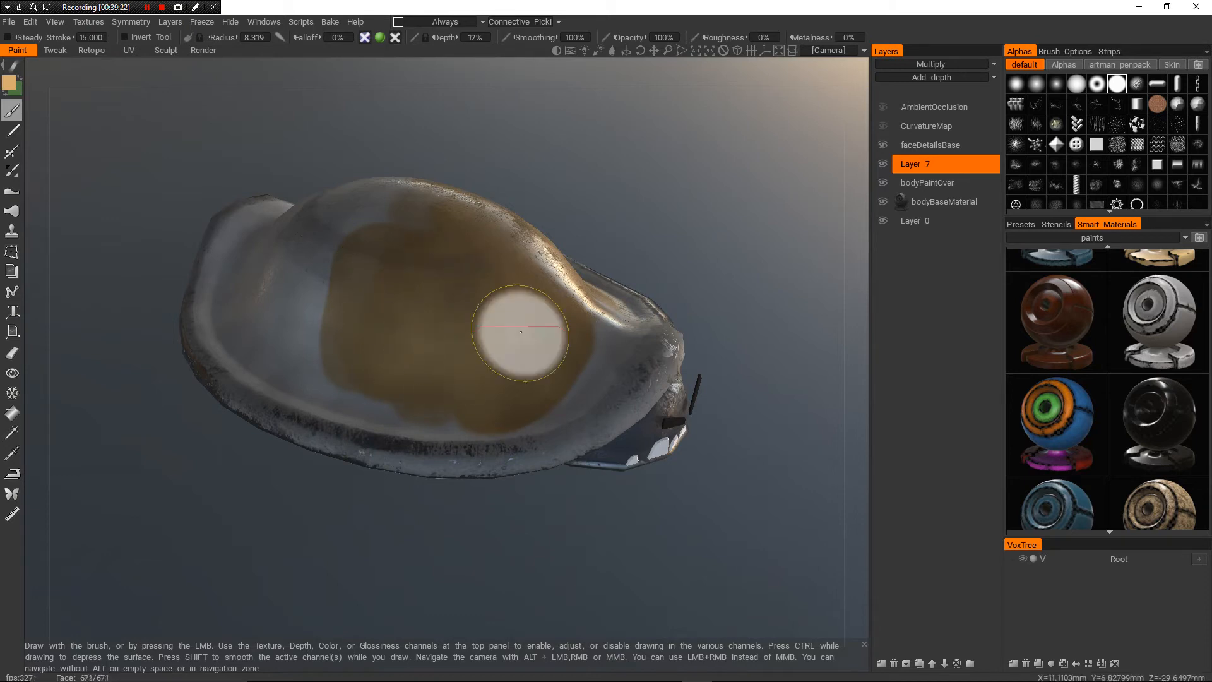
{"action": "mouse_move", "coordinate": [520, 331]}
{"action": "left_mouse_down"}
{"action": "mouse_move", "coordinate": [596, 341]}
{"action": "mouse_move", "coordinate": [590, 325]}
{"action": "left_mouse_up"}
{"action": "middle_click_drag", "start_coordinate": [590, 325], "coordinate": [660, 313], "text": "alt"}
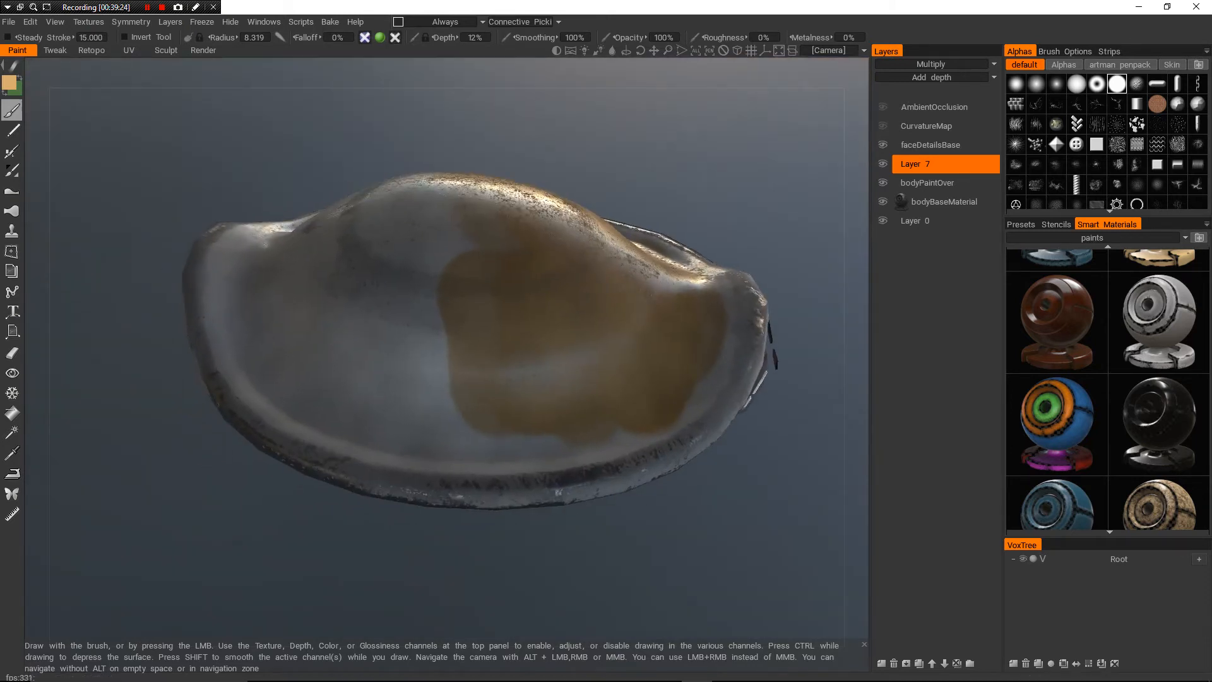
- Switch the brush to straight-line strokes and draw a four-sided tan outline on the shell with a radius of about 2.8
{"action": "mouse_move", "coordinate": [13, 66]}
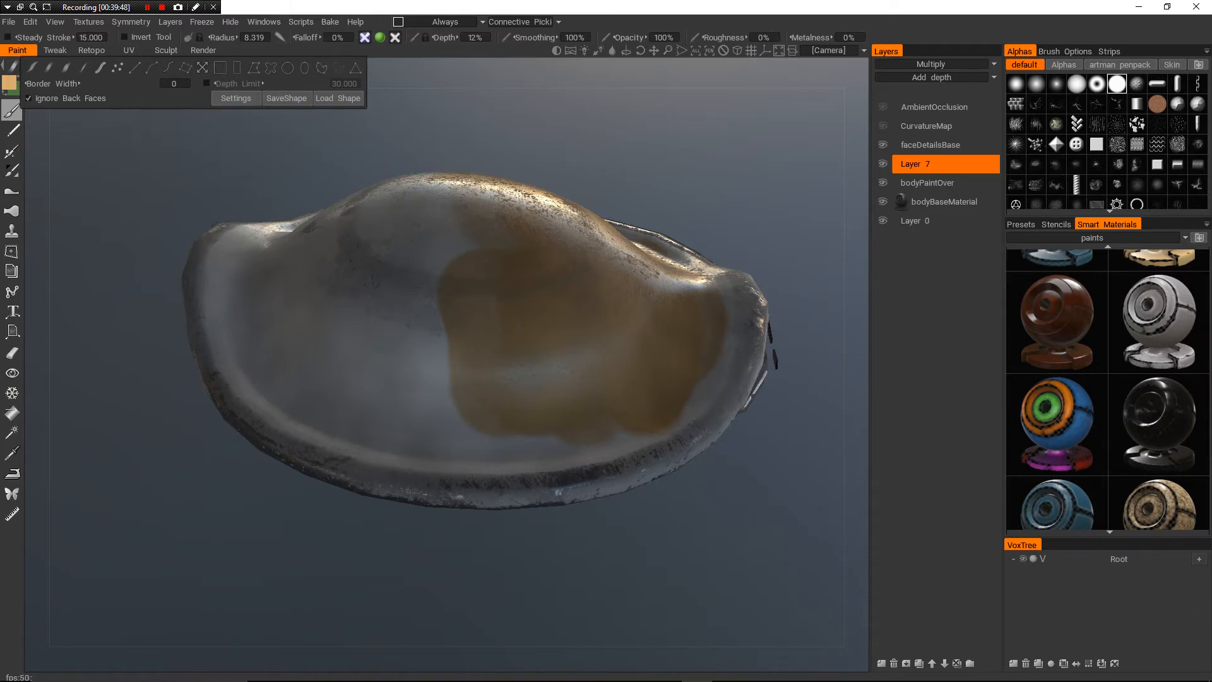
{"action": "left_click", "coordinate": [134, 67]}
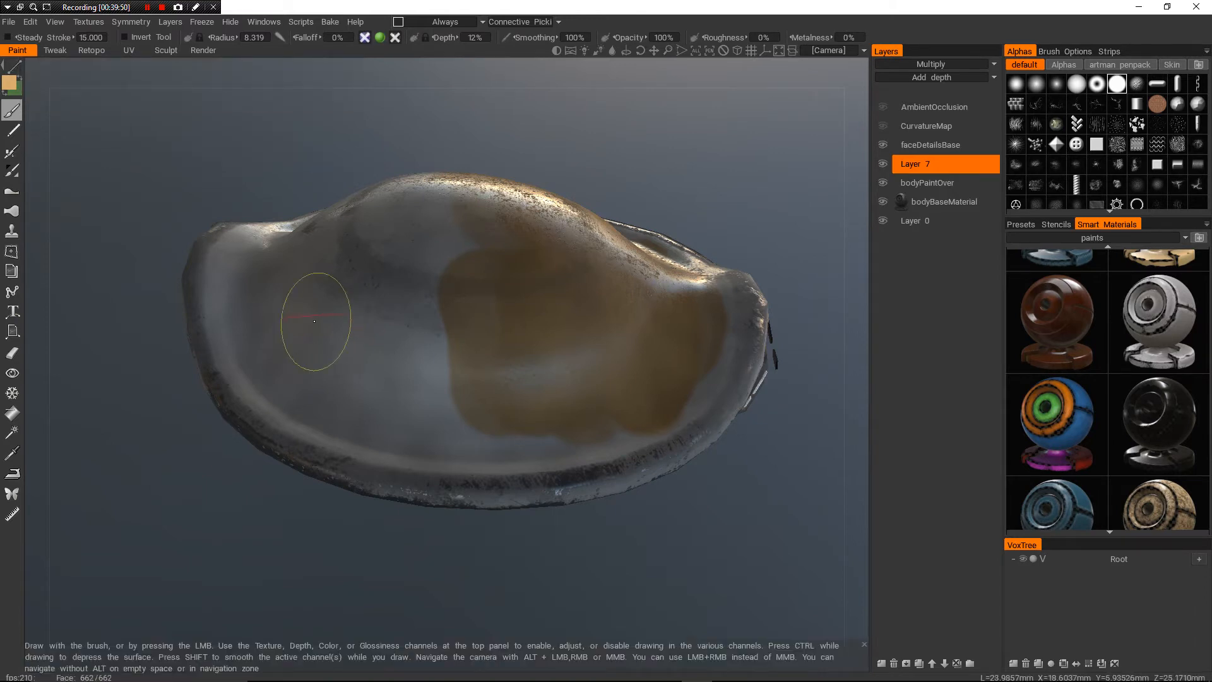
{"action": "left_click", "coordinate": [417, 366]}
{"action": "left_click", "coordinate": [427, 266]}
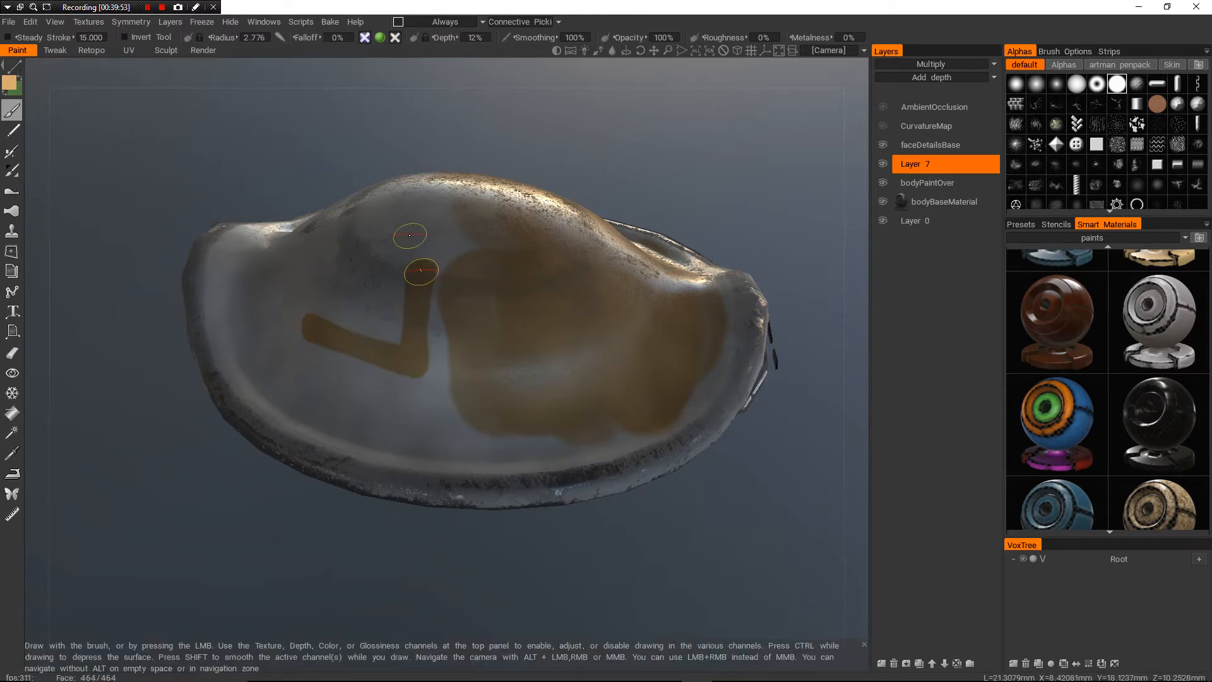
{"action": "left_click", "coordinate": [344, 241]}
{"action": "mouse_move", "coordinate": [307, 322]}
{"action": "left_mouse_down", "text": "alt"}
{"action": "mouse_move", "coordinate": [349, 334]}
{"action": "mouse_move", "coordinate": [366, 321]}
{"action": "left_mouse_up", "text": "alt"}
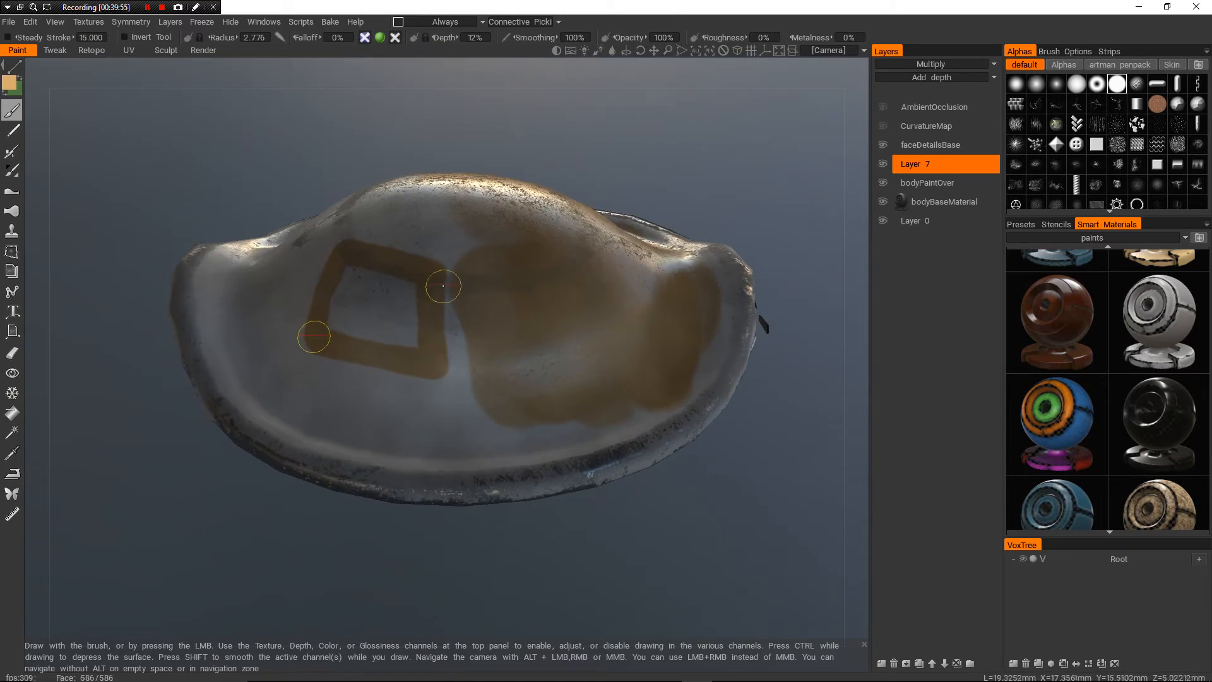
- Undo the four straight tan strokes that form the outline on the shell
{"action": "key", "text": "ctrl+z"}
{"action": "key", "text": "ctrl+z"}
{"action": "key", "text": "ctrl+z"}
{"action": "key", "text": "ctrl+z"}
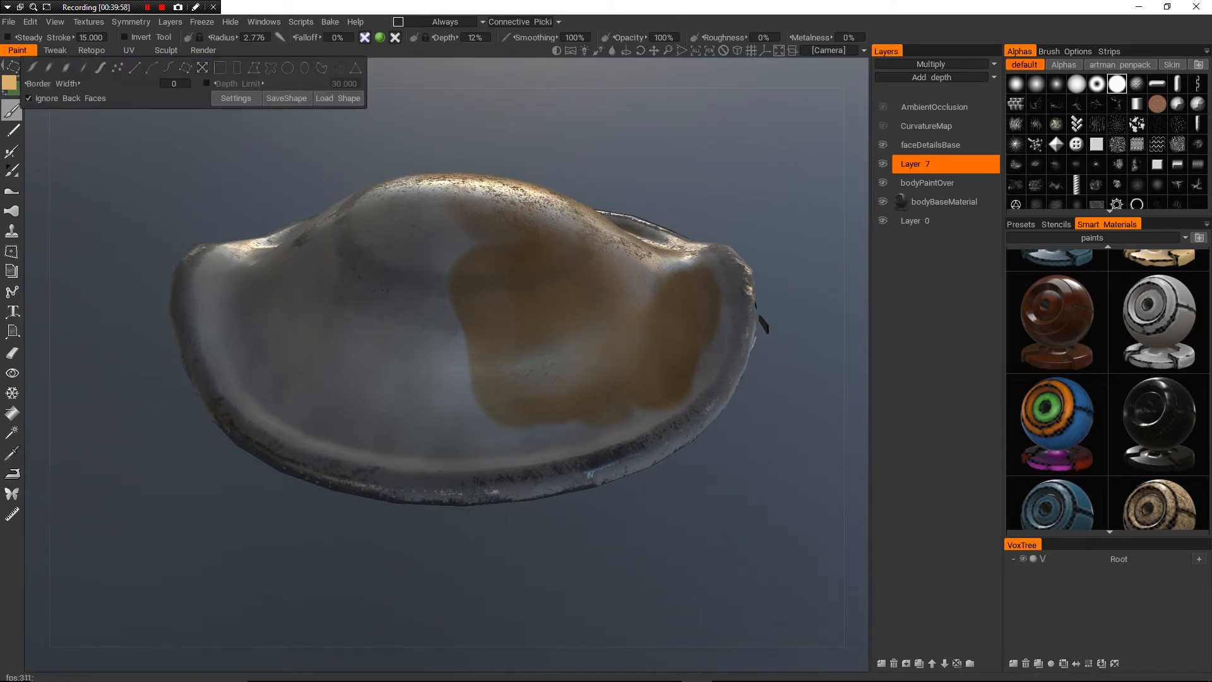
- Try the stroke mode that scales the stamp from its center by placing two round tan spots on the shell, and undo them
{"action": "mouse_move", "coordinate": [342, 313]}
{"action": "right_mouse_down"}
{"action": "mouse_move", "coordinate": [389, 313]}
{"action": "mouse_move", "coordinate": [352, 314]}
{"action": "right_mouse_up"}
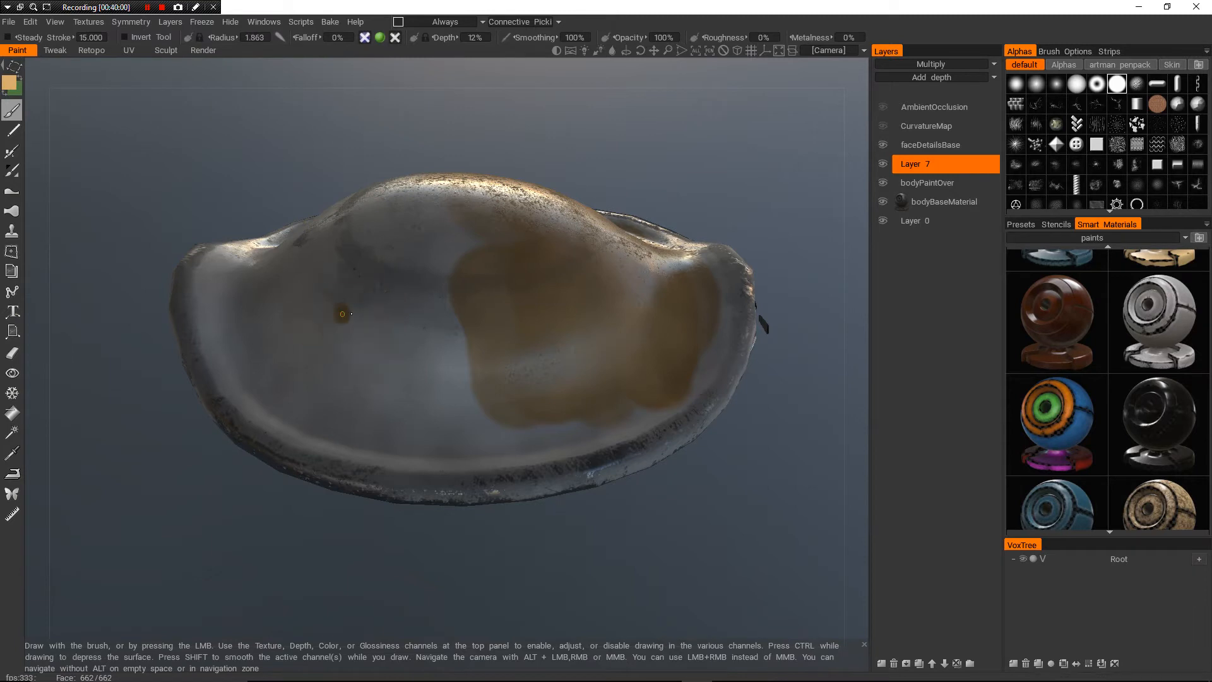
{"action": "left_click_drag", "start_coordinate": [369, 316], "coordinate": [361, 314]}
{"action": "left_click_drag", "start_coordinate": [395, 274], "coordinate": [442, 291]}
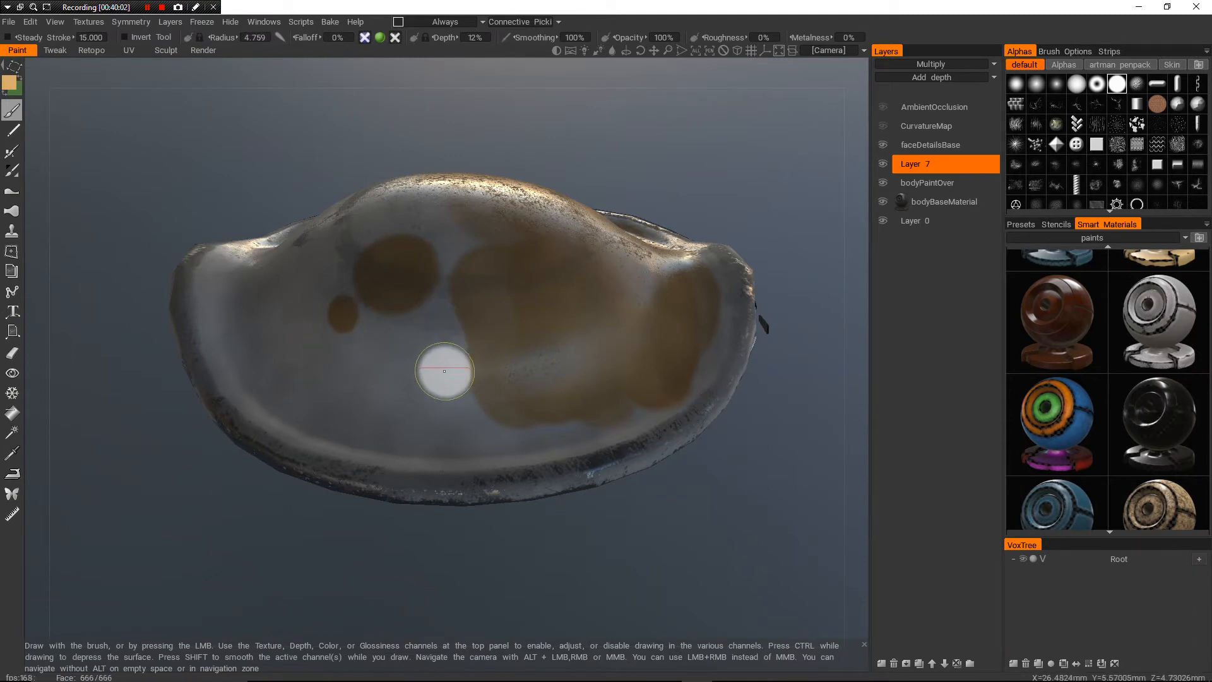
{"action": "key", "text": "ctrl+z"}
{"action": "key", "text": "ctrl+z"}
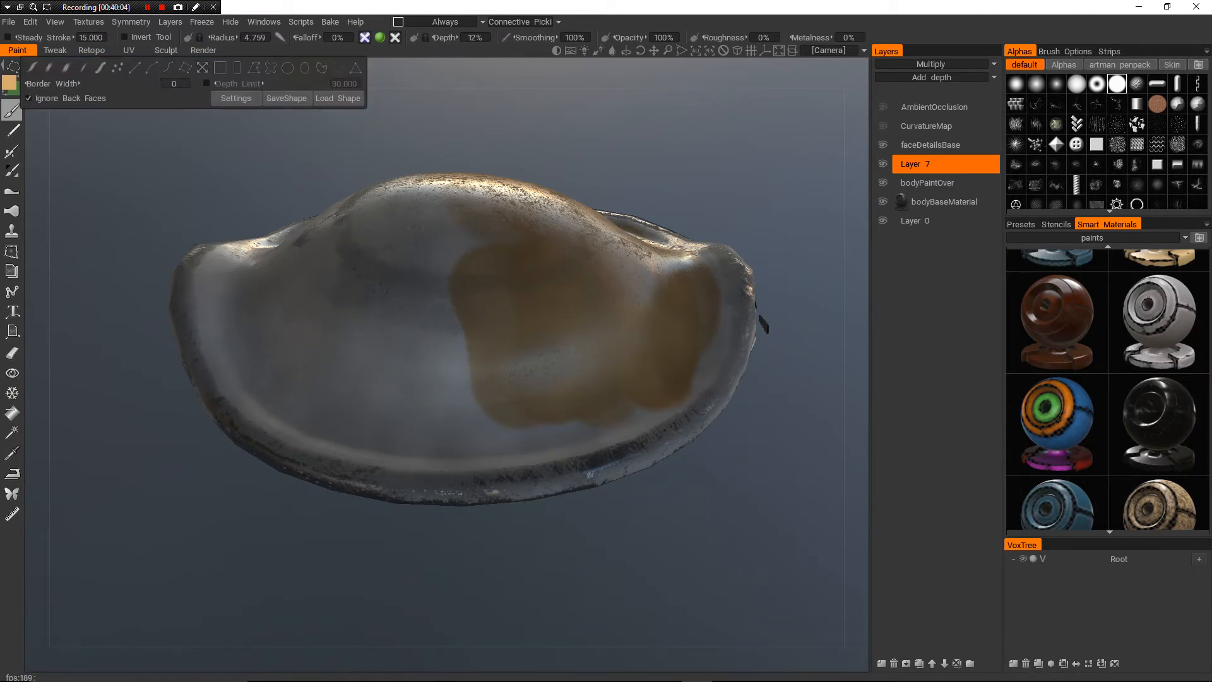
- Try filling tan areas on the shell with the rectangle stroke mode, and undo them
{"action": "left_click", "coordinate": [237, 68]}
{"action": "left_click_drag", "start_coordinate": [361, 296], "coordinate": [440, 374]}
{"action": "mouse_move", "coordinate": [390, 249]}
{"action": "left_mouse_down", "text": "alt"}
{"action": "mouse_move", "coordinate": [406, 303]}
{"action": "mouse_move", "coordinate": [454, 333]}
{"action": "left_mouse_up", "text": "alt"}
{"action": "left_click_drag", "start_coordinate": [454, 333], "coordinate": [503, 358], "text": "alt"}
{"action": "mouse_move", "coordinate": [448, 327]}
{"action": "left_mouse_down"}
{"action": "mouse_move", "coordinate": [378, 407]}
{"action": "mouse_move", "coordinate": [458, 379]}
{"action": "mouse_move", "coordinate": [293, 332]}
{"action": "left_mouse_up"}
{"action": "key", "text": "ctrl+z"}
{"action": "key", "text": "ctrl+z"}
{"action": "key", "text": "ctrl+z"}
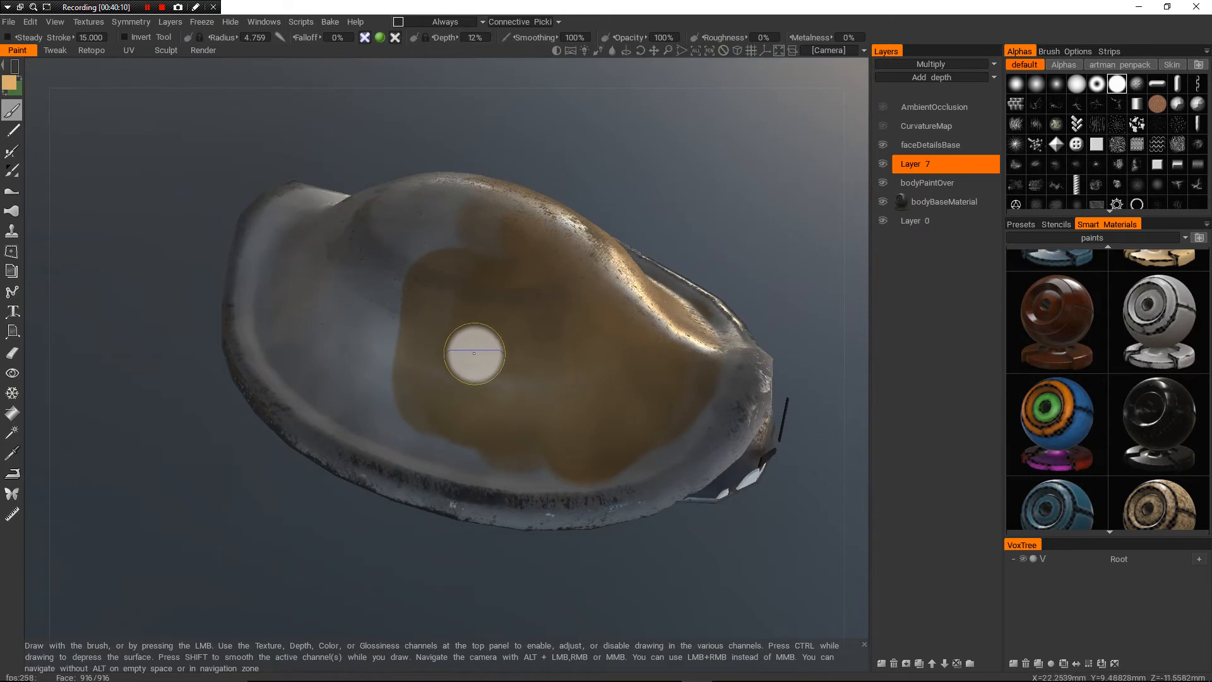
- Switch back to freehand brush strokes and cover the bare parts of the shell in tan at a radius of about 6.7
{"action": "left_click_drag", "start_coordinate": [475, 355], "coordinate": [476, 308], "text": "alt"}
{"action": "mouse_move", "coordinate": [14, 67]}
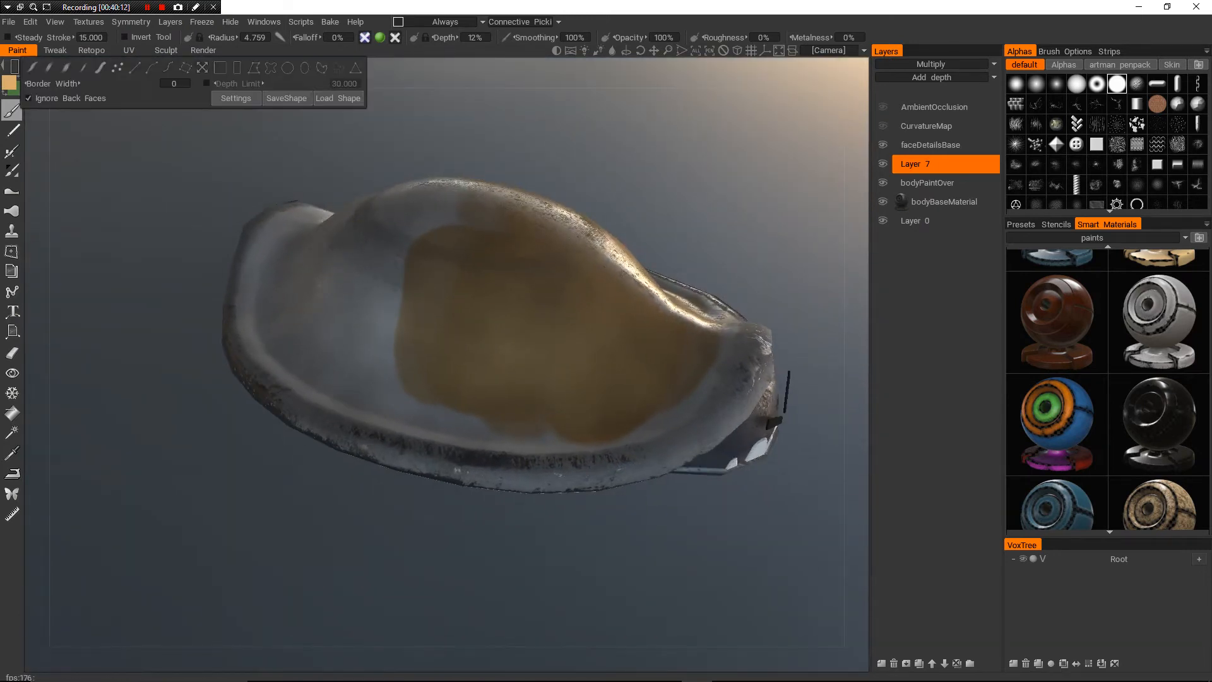
{"action": "mouse_move", "coordinate": [397, 292]}
{"action": "left_mouse_down"}
{"action": "mouse_move", "coordinate": [434, 226]}
{"action": "mouse_move", "coordinate": [404, 313]}
{"action": "mouse_move", "coordinate": [455, 333]}
{"action": "mouse_move", "coordinate": [428, 238]}
{"action": "mouse_move", "coordinate": [340, 271]}
{"action": "mouse_move", "coordinate": [393, 422]}
{"action": "mouse_move", "coordinate": [414, 297]}
{"action": "mouse_move", "coordinate": [387, 198]}
{"action": "mouse_move", "coordinate": [357, 176]}
{"action": "mouse_move", "coordinate": [394, 159]}
{"action": "left_mouse_up"}
{"action": "mouse_move", "coordinate": [505, 187]}
{"action": "left_mouse_down"}
{"action": "mouse_move", "coordinate": [607, 268]}
{"action": "mouse_move", "coordinate": [633, 273]}
{"action": "mouse_move", "coordinate": [307, 299]}
{"action": "mouse_move", "coordinate": [279, 276]}
{"action": "mouse_move", "coordinate": [327, 401]}
{"action": "mouse_move", "coordinate": [517, 433]}
{"action": "mouse_move", "coordinate": [492, 470]}
{"action": "mouse_move", "coordinate": [588, 471]}
{"action": "mouse_move", "coordinate": [695, 371]}
{"action": "mouse_move", "coordinate": [537, 372]}
{"action": "mouse_move", "coordinate": [505, 297]}
{"action": "left_mouse_up"}
{"action": "left_click_drag", "start_coordinate": [351, 470], "coordinate": [476, 475]}
{"action": "mouse_move", "coordinate": [477, 475]}
{"action": "left_mouse_down", "text": "alt"}
{"action": "mouse_move", "coordinate": [360, 471]}
{"action": "mouse_move", "coordinate": [335, 452]}
{"action": "left_mouse_up", "text": "alt"}
{"action": "mouse_move", "coordinate": [362, 464]}
{"action": "left_mouse_down"}
{"action": "mouse_move", "coordinate": [505, 439]}
{"action": "mouse_move", "coordinate": [616, 384]}
{"action": "mouse_move", "coordinate": [622, 422]}
{"action": "left_mouse_up"}
{"action": "mouse_move", "coordinate": [622, 422]}
{"action": "left_mouse_down", "text": "alt"}
{"action": "mouse_move", "coordinate": [476, 460]}
{"action": "mouse_move", "coordinate": [544, 445]}
{"action": "mouse_move", "coordinate": [570, 457]}
{"action": "left_mouse_up", "text": "alt"}
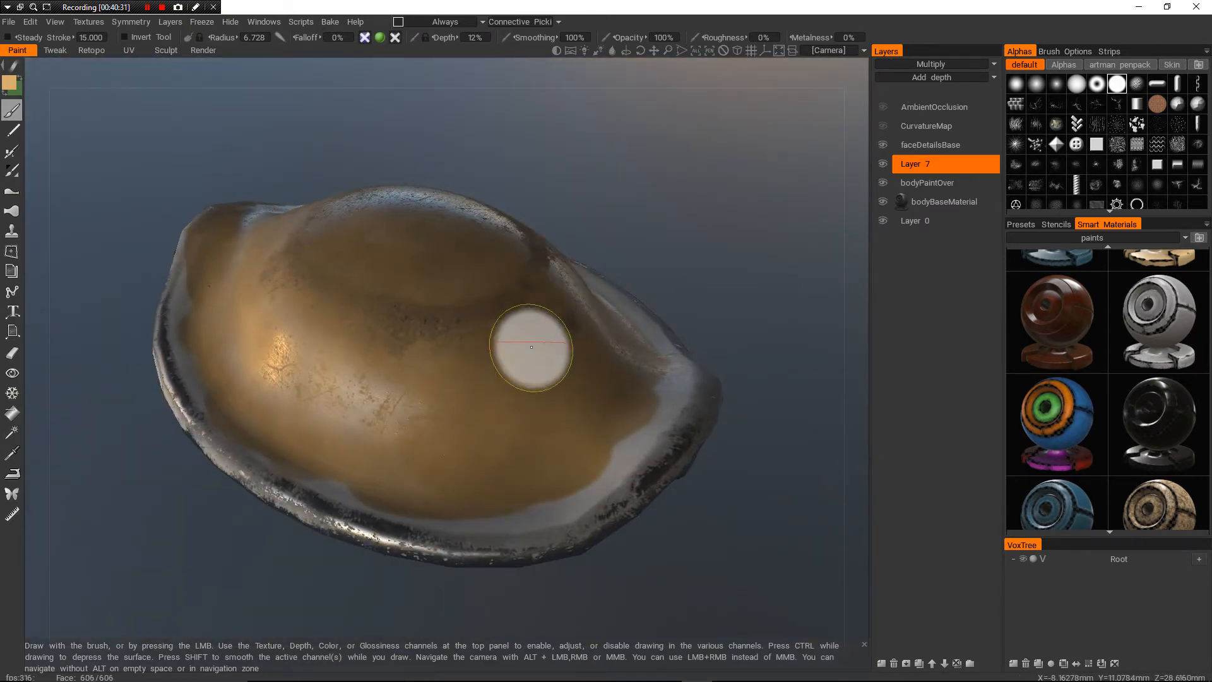
- Switch the viewport to unlit flat-color display and extend the tan paint along the shell's lower edge
{"action": "key", "text": "2"}
{"action": "left_click_drag", "start_coordinate": [544, 413], "coordinate": [447, 430], "text": "alt"}
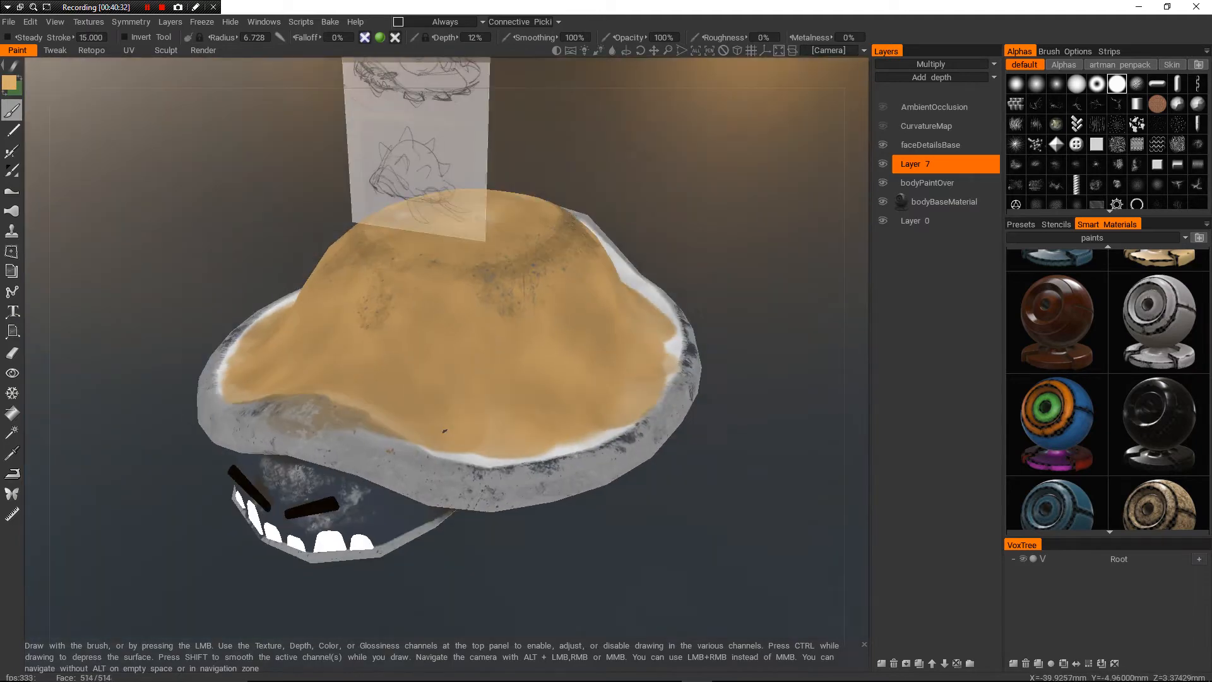
{"action": "right_click_drag", "start_coordinate": [446, 429], "coordinate": [404, 417], "text": "alt"}
{"action": "mouse_move", "coordinate": [404, 416]}
{"action": "left_mouse_down", "text": "alt"}
{"action": "mouse_move", "coordinate": [568, 391]}
{"action": "mouse_move", "coordinate": [354, 436]}
{"action": "mouse_move", "coordinate": [284, 360]}
{"action": "left_mouse_up", "text": "alt"}
{"action": "right_click_drag", "start_coordinate": [284, 359], "coordinate": [325, 325], "text": "alt"}
{"action": "left_click_drag", "start_coordinate": [325, 325], "coordinate": [187, 303], "text": "alt"}
{"action": "left_click_drag", "start_coordinate": [512, 415], "coordinate": [504, 413], "text": "alt"}
{"action": "mouse_move", "coordinate": [487, 472]}
{"action": "left_mouse_down"}
{"action": "mouse_move", "coordinate": [535, 488]}
{"action": "mouse_move", "coordinate": [576, 468]}
{"action": "left_mouse_up"}
{"action": "left_click_drag", "start_coordinate": [576, 468], "coordinate": [464, 544], "text": "alt"}
- Fill the remaining white gaps near the shell's rim with tan at a brush radius of about 4.9
{"action": "mouse_move", "coordinate": [464, 544]}
{"action": "left_mouse_down"}
{"action": "mouse_move", "coordinate": [533, 506]}
{"action": "mouse_move", "coordinate": [576, 464]}
{"action": "mouse_move", "coordinate": [608, 394]}
{"action": "mouse_move", "coordinate": [606, 335]}
{"action": "left_mouse_up"}
{"action": "mouse_move", "coordinate": [606, 335]}
{"action": "left_mouse_down", "text": "alt"}
{"action": "mouse_move", "coordinate": [524, 338]}
{"action": "mouse_move", "coordinate": [467, 456]}
{"action": "left_mouse_up", "text": "alt"}
{"action": "mouse_move", "coordinate": [481, 499]}
{"action": "left_mouse_down"}
{"action": "mouse_move", "coordinate": [563, 442]}
{"action": "mouse_move", "coordinate": [615, 297]}
{"action": "left_mouse_up"}
{"action": "mouse_move", "coordinate": [615, 297]}
{"action": "left_mouse_down", "text": "alt"}
{"action": "mouse_move", "coordinate": [442, 404]}
{"action": "mouse_move", "coordinate": [391, 456]}
{"action": "left_mouse_up", "text": "alt"}
{"action": "left_click_drag", "start_coordinate": [391, 455], "coordinate": [452, 461]}
{"action": "left_click_drag", "start_coordinate": [452, 461], "coordinate": [420, 464], "text": "alt"}
{"action": "middle_click_drag", "start_coordinate": [420, 464], "coordinate": [426, 419], "text": "alt"}
{"action": "left_click_drag", "start_coordinate": [471, 360], "coordinate": [490, 398], "text": "alt"}
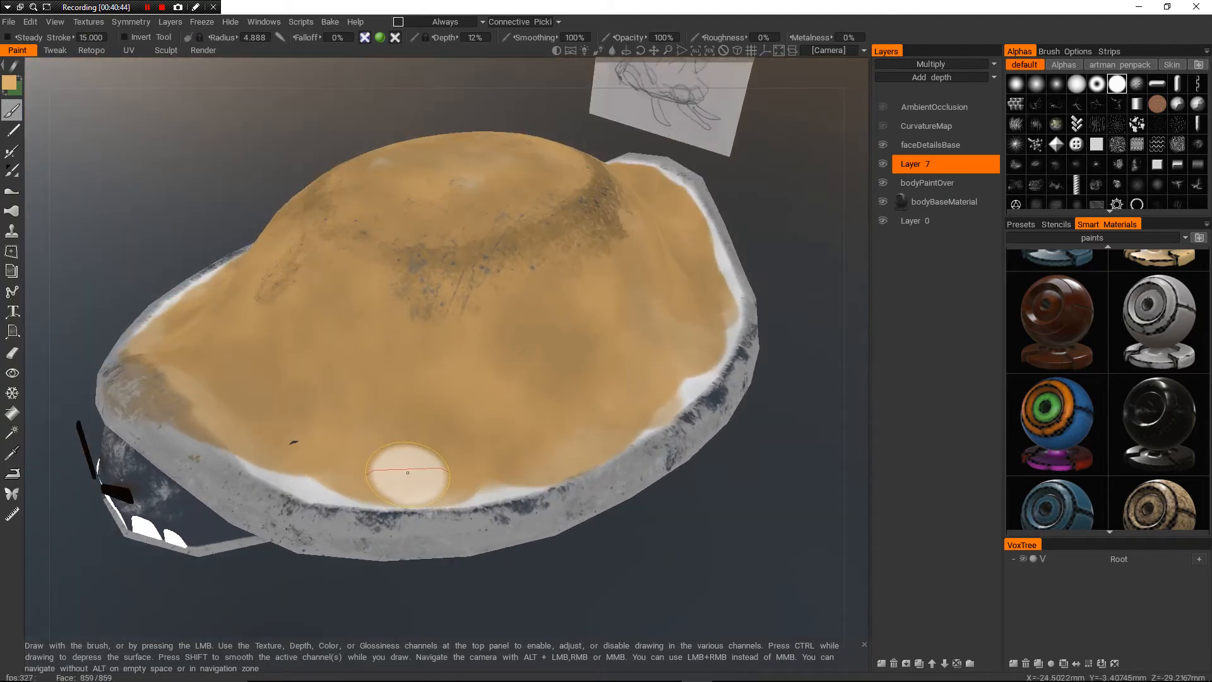
- Sample the off-white color and paint a pale border along the shell's lower rim, reducing the brush radius to about 3
{"action": "key", "text": "v"}
{"action": "mouse_move", "coordinate": [321, 490]}
{"action": "left_mouse_down"}
{"action": "mouse_move", "coordinate": [479, 498]}
{"action": "mouse_move", "coordinate": [616, 456]}
{"action": "mouse_move", "coordinate": [404, 486]}
{"action": "mouse_move", "coordinate": [283, 470]}
{"action": "left_mouse_up"}
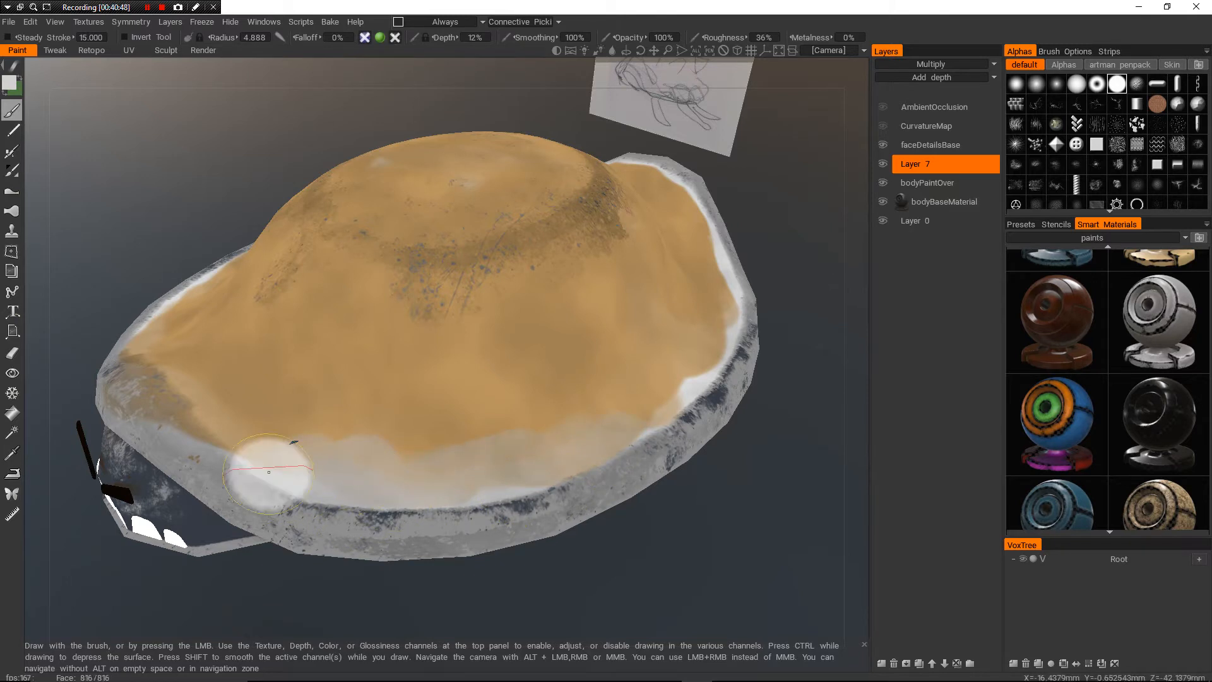
{"action": "right_click_drag", "start_coordinate": [287, 471], "coordinate": [270, 467]}
{"action": "left_click_drag", "start_coordinate": [215, 430], "coordinate": [303, 466]}
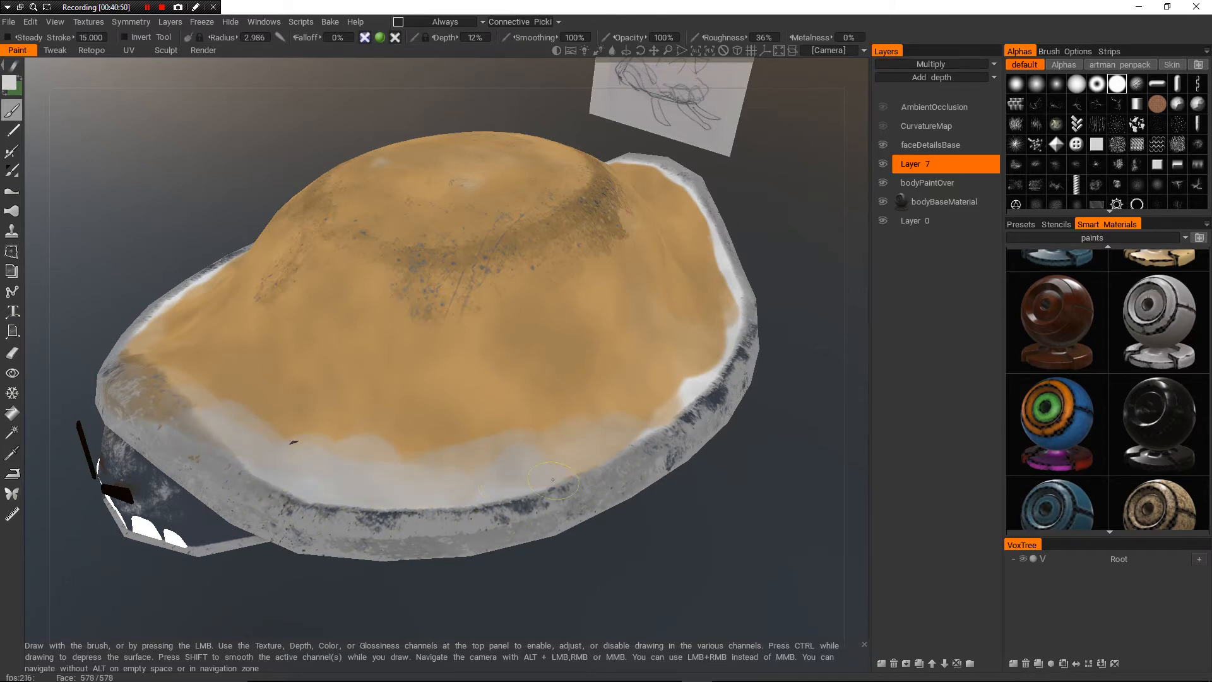
{"action": "left_click_drag", "start_coordinate": [553, 480], "coordinate": [603, 453]}
- Sample a darker tan and paint a patch above the pale border, enlarging the brush radius to about 4.8
{"action": "key", "text": "v"}
{"action": "left_click_drag", "start_coordinate": [389, 433], "coordinate": [497, 427]}
{"action": "left_click_drag", "start_coordinate": [308, 443], "coordinate": [538, 441]}
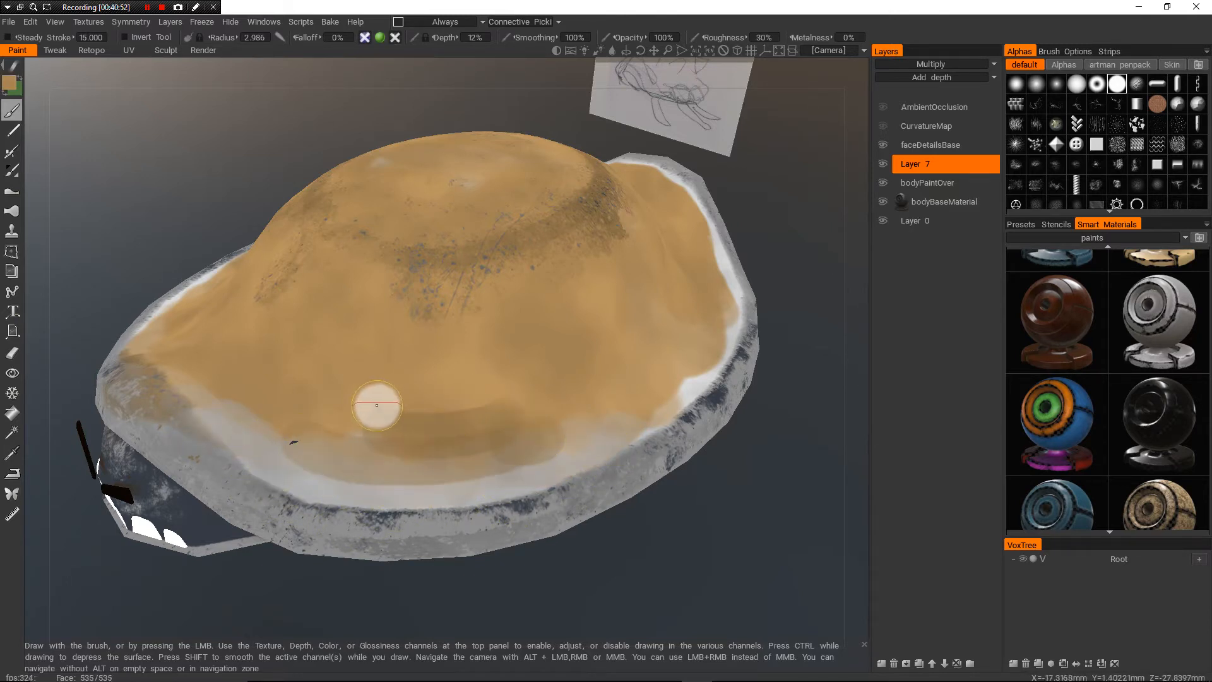
{"action": "right_click_drag", "start_coordinate": [363, 400], "coordinate": [371, 402]}
{"action": "mouse_move", "coordinate": [372, 402]}
{"action": "left_mouse_down"}
{"action": "mouse_move", "coordinate": [487, 429]}
{"action": "mouse_move", "coordinate": [525, 415]}
{"action": "left_mouse_up"}
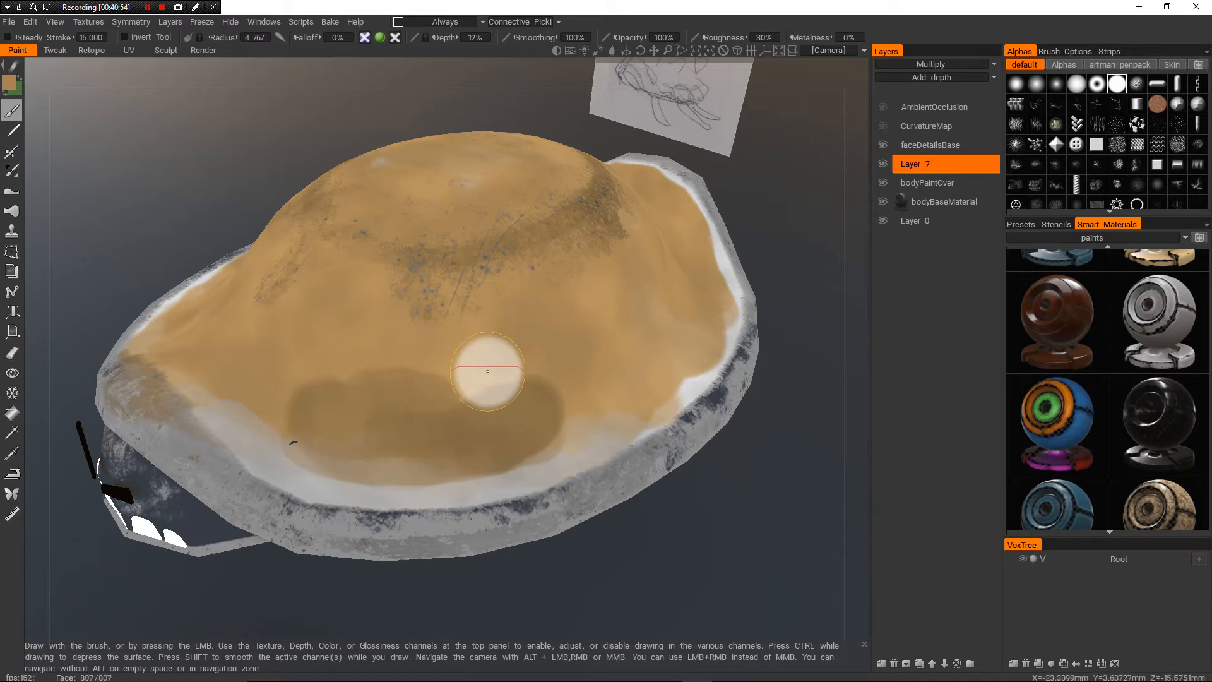
{"action": "right_click_drag", "start_coordinate": [488, 372], "coordinate": [465, 368]}
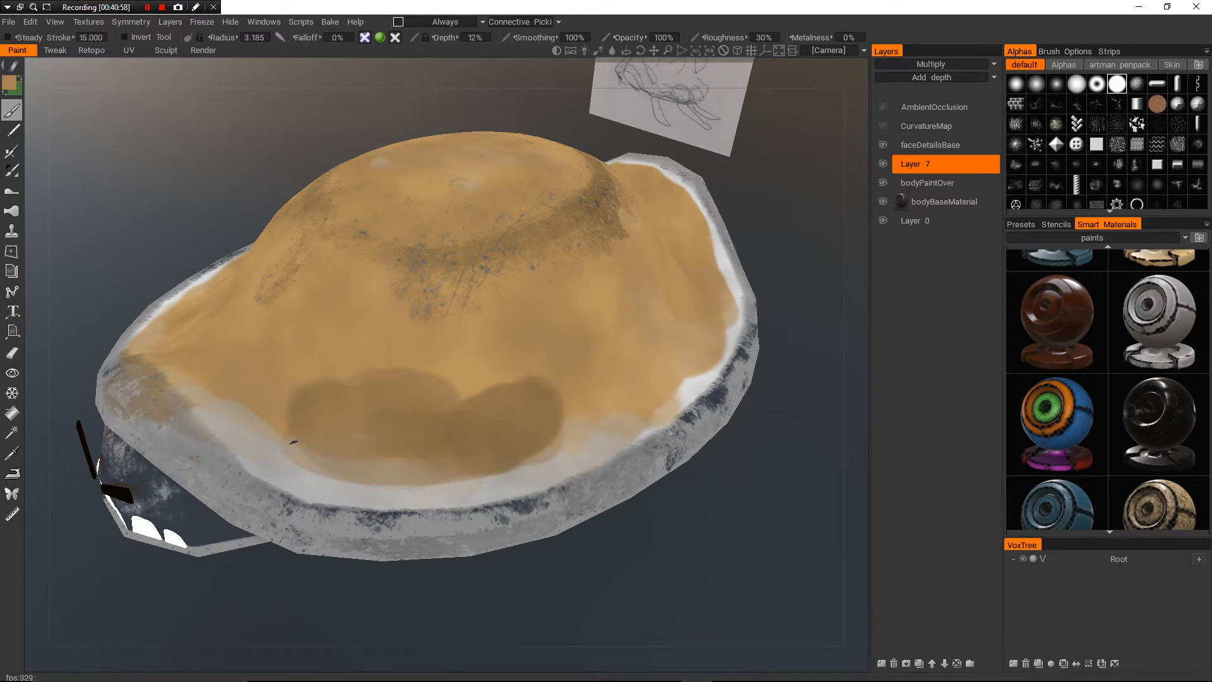
- Set Layer 7's blend mode to Standard Blend and paint sampled light tan over the darker patch at a radius of about 6
{"action": "left_click", "coordinate": [930, 64]}
{"action": "left_click", "coordinate": [910, 79]}
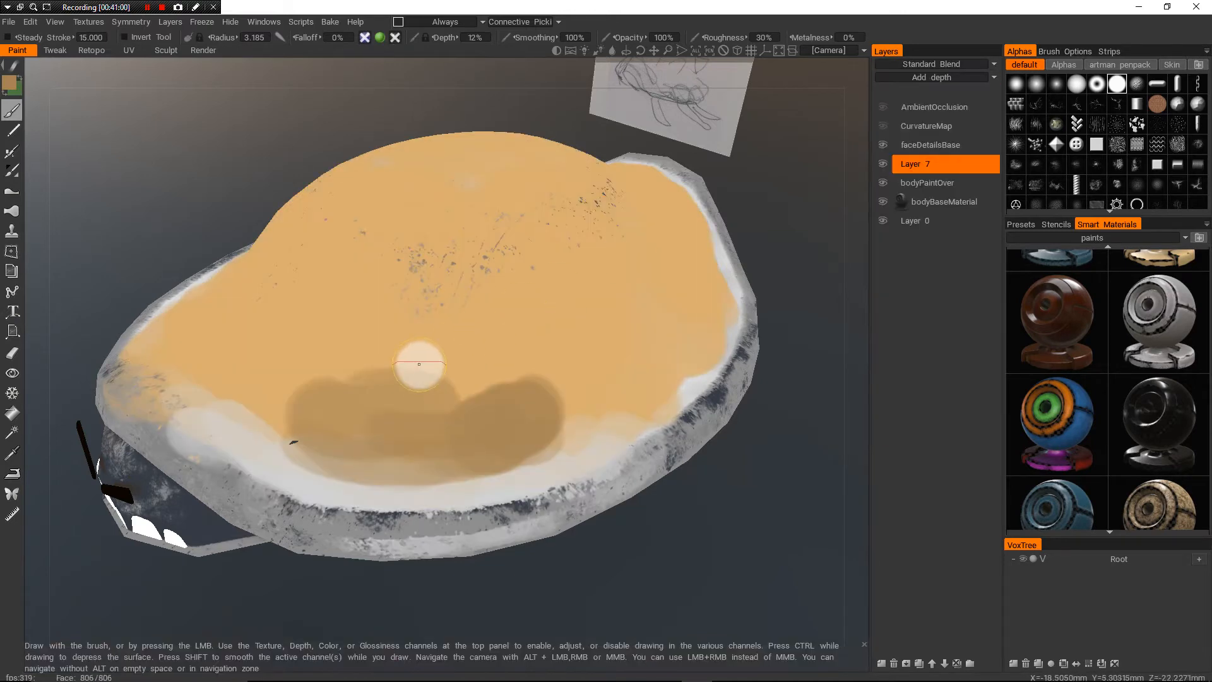
{"action": "right_click_drag", "start_coordinate": [420, 371], "coordinate": [460, 360]}
{"action": "key", "text": "v"}
{"action": "mouse_move", "coordinate": [375, 366]}
{"action": "left_mouse_down"}
{"action": "mouse_move", "coordinate": [342, 373]}
{"action": "mouse_move", "coordinate": [533, 411]}
{"action": "mouse_move", "coordinate": [505, 449]}
{"action": "mouse_move", "coordinate": [337, 403]}
{"action": "left_mouse_up"}
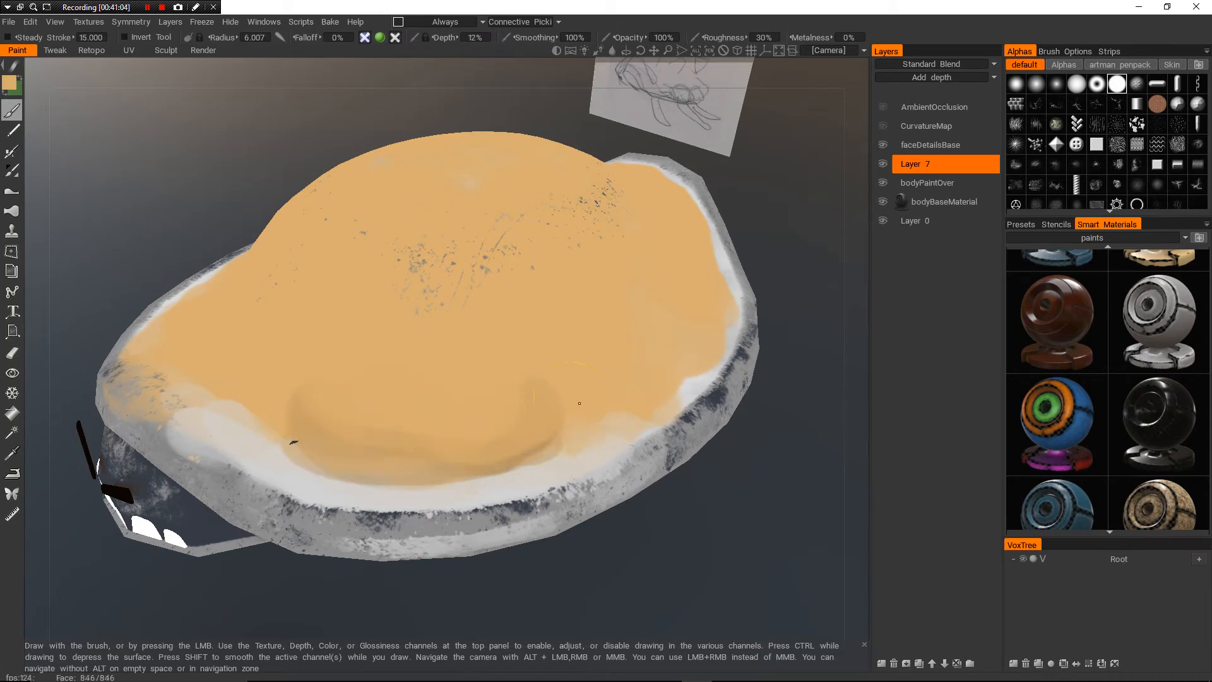
- Paint a darker tan band around the shell just inside its rim with a brush radius of about 1.7
{"action": "mouse_move", "coordinate": [497, 450]}
{"action": "right_mouse_down"}
{"action": "mouse_move", "coordinate": [465, 462]}
{"action": "mouse_move", "coordinate": [496, 465]}
{"action": "right_mouse_up"}
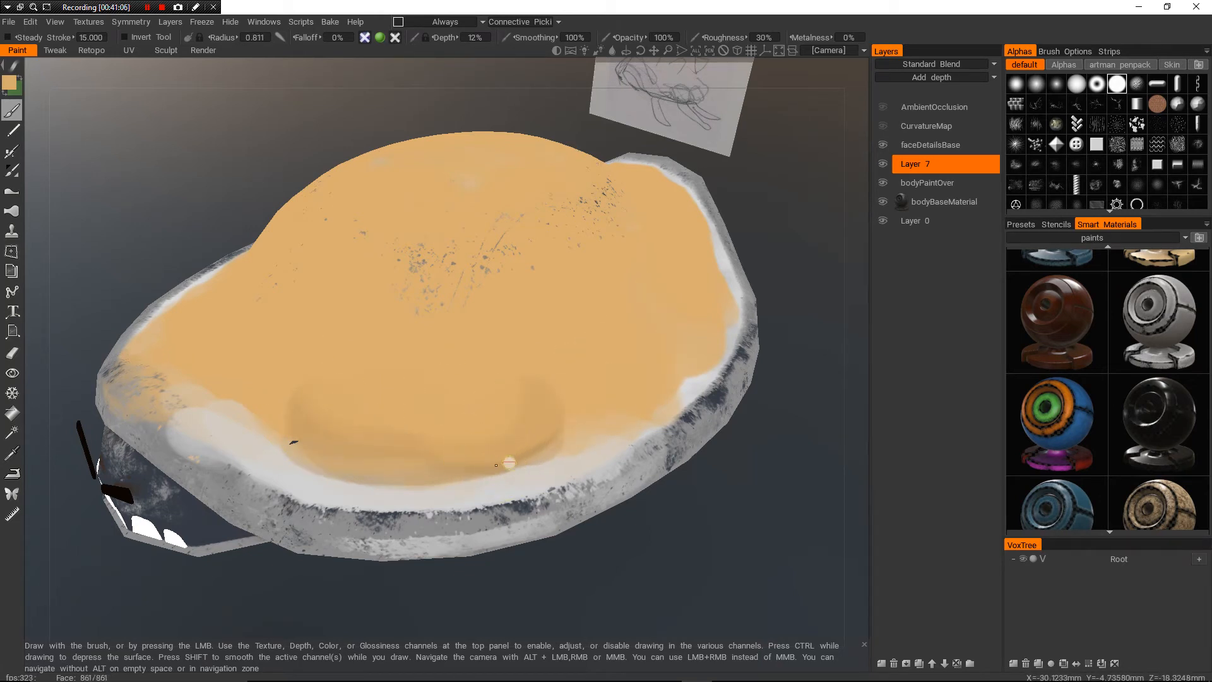
{"action": "mouse_move", "coordinate": [293, 442]}
{"action": "left_mouse_down", "text": "alt"}
{"action": "mouse_move", "coordinate": [168, 433]}
{"action": "mouse_move", "coordinate": [517, 422]}
{"action": "left_mouse_up", "text": "alt"}
{"action": "mouse_move", "coordinate": [582, 397]}
{"action": "left_mouse_down", "text": "alt"}
{"action": "mouse_move", "coordinate": [470, 468]}
{"action": "mouse_move", "coordinate": [416, 465]}
{"action": "left_mouse_up", "text": "alt"}
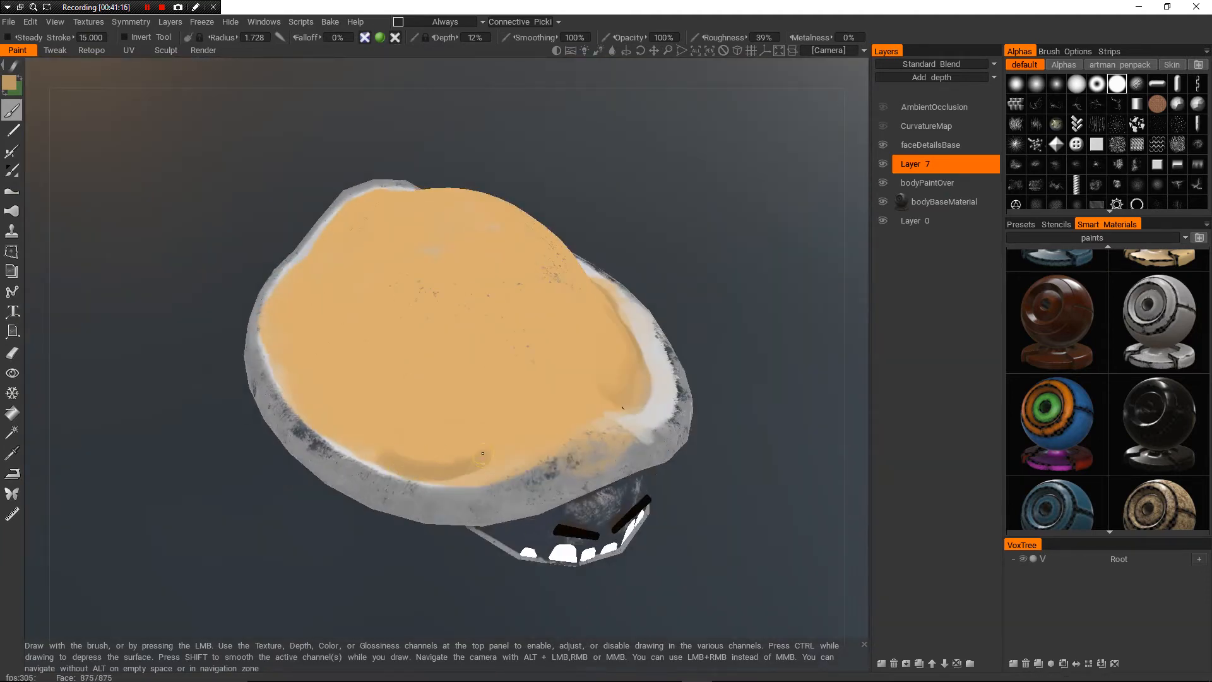
{"action": "mouse_move", "coordinate": [602, 413]}
{"action": "left_mouse_down", "text": "alt"}
{"action": "mouse_move", "coordinate": [659, 385]}
{"action": "mouse_move", "coordinate": [474, 398]}
{"action": "left_mouse_up", "text": "alt"}
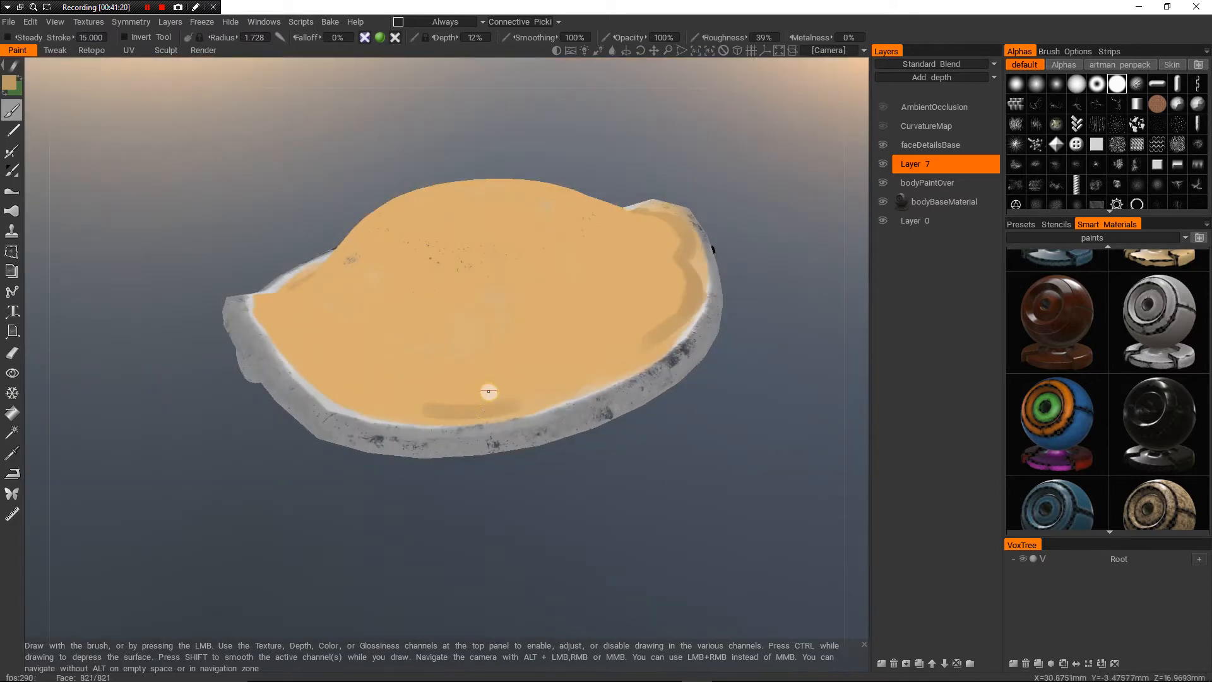
{"action": "mouse_move", "coordinate": [650, 344]}
{"action": "left_mouse_down", "text": "alt"}
{"action": "mouse_move", "coordinate": [514, 399]}
{"action": "mouse_move", "coordinate": [537, 429]}
{"action": "left_mouse_up", "text": "alt"}
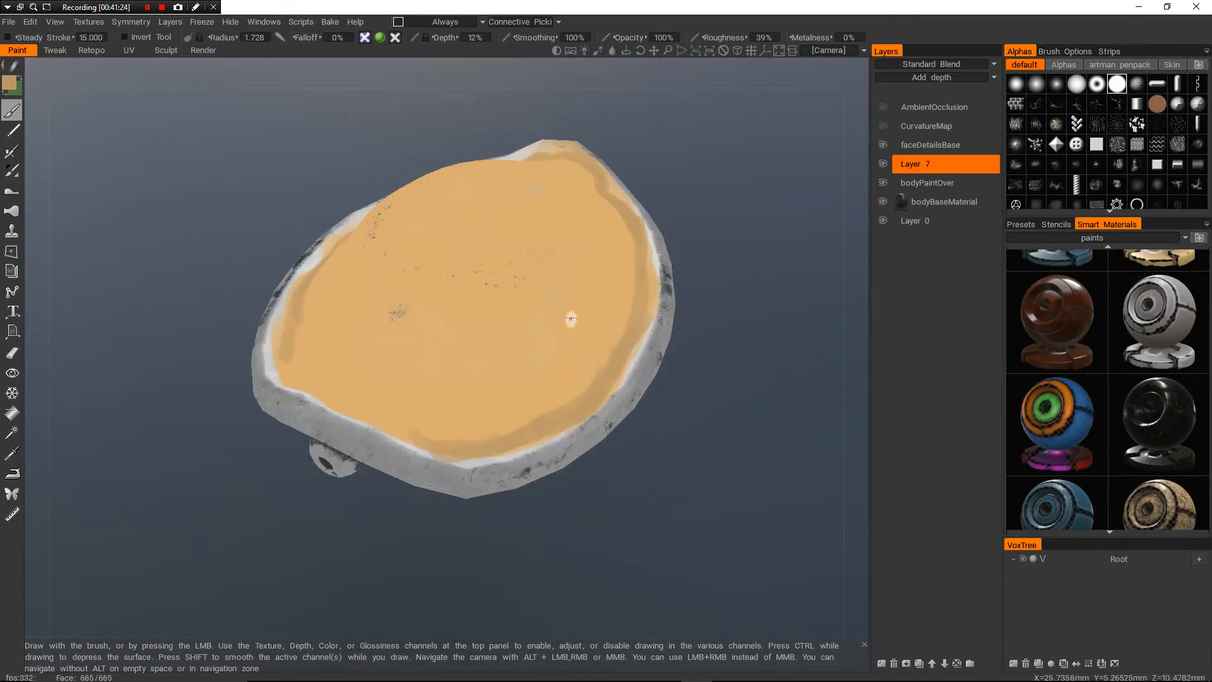
- Return the viewport to lit display and paint a thin dark brown line along the shell's rim at a radius of about 0.46
{"action": "key", "text": "2"}
{"action": "mouse_move", "coordinate": [519, 359]}
{"action": "left_mouse_down", "text": "alt"}
{"action": "mouse_move", "coordinate": [590, 379]}
{"action": "mouse_move", "coordinate": [451, 278]}
{"action": "mouse_move", "coordinate": [442, 256]}
{"action": "mouse_move", "coordinate": [483, 353]}
{"action": "mouse_move", "coordinate": [404, 299]}
{"action": "left_mouse_up", "text": "alt"}
{"action": "right_click_drag", "start_coordinate": [404, 300], "coordinate": [513, 406], "text": "alt"}
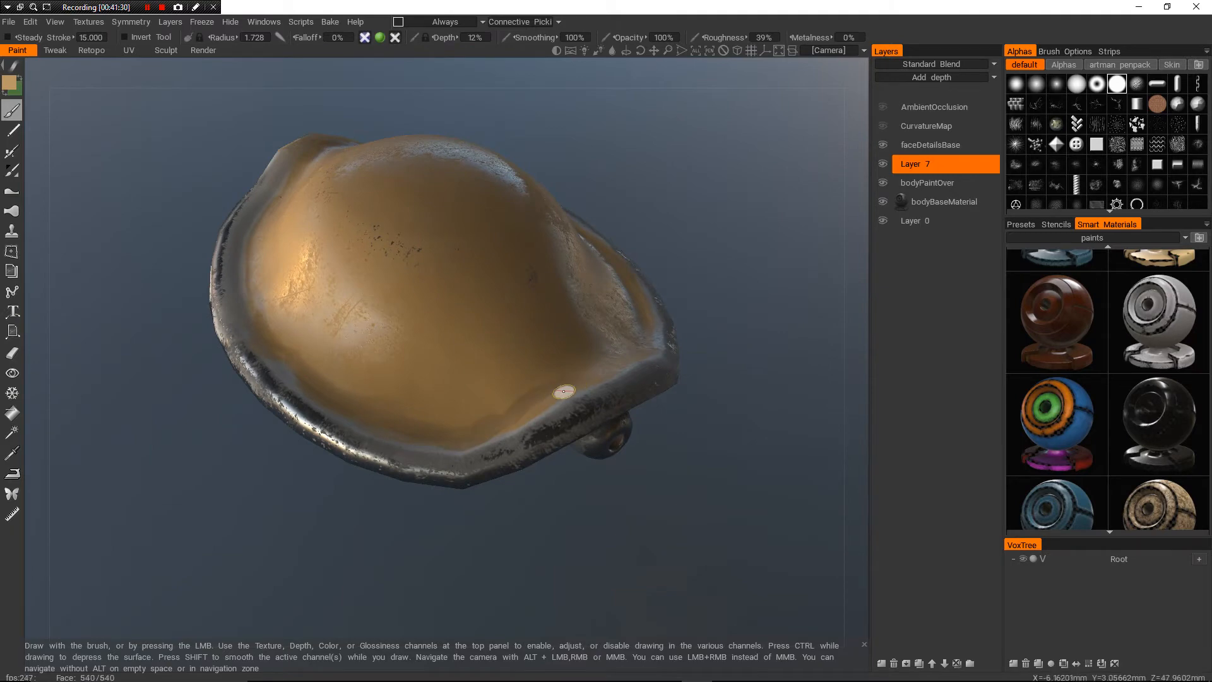
{"action": "right_click_drag", "start_coordinate": [624, 358], "coordinate": [587, 319], "text": "alt"}
{"action": "mouse_move", "coordinate": [587, 318]}
{"action": "left_mouse_down", "text": "alt"}
{"action": "mouse_move", "coordinate": [303, 278]}
{"action": "mouse_move", "coordinate": [180, 356]}
{"action": "left_mouse_up", "text": "alt"}
{"action": "right_click_drag", "start_coordinate": [180, 356], "coordinate": [231, 440], "text": "alt"}
{"action": "mouse_move", "coordinate": [559, 417]}
{"action": "left_mouse_down", "text": "alt"}
{"action": "mouse_move", "coordinate": [714, 373]}
{"action": "mouse_move", "coordinate": [609, 430]}
{"action": "mouse_move", "coordinate": [564, 394]}
{"action": "mouse_move", "coordinate": [504, 425]}
{"action": "left_mouse_up", "text": "alt"}
{"action": "key", "text": "c"}
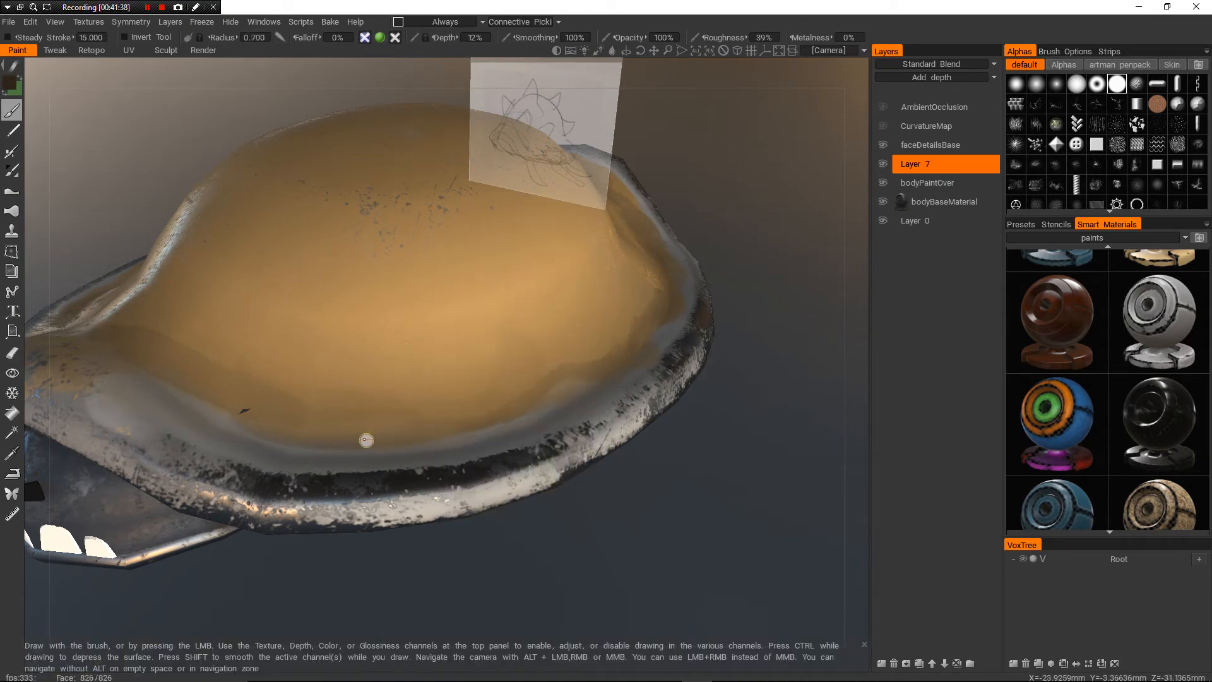
{"action": "left_click_drag", "start_coordinate": [455, 433], "coordinate": [472, 430]}
{"action": "right_click_drag", "start_coordinate": [472, 429], "coordinate": [329, 404], "text": "alt"}
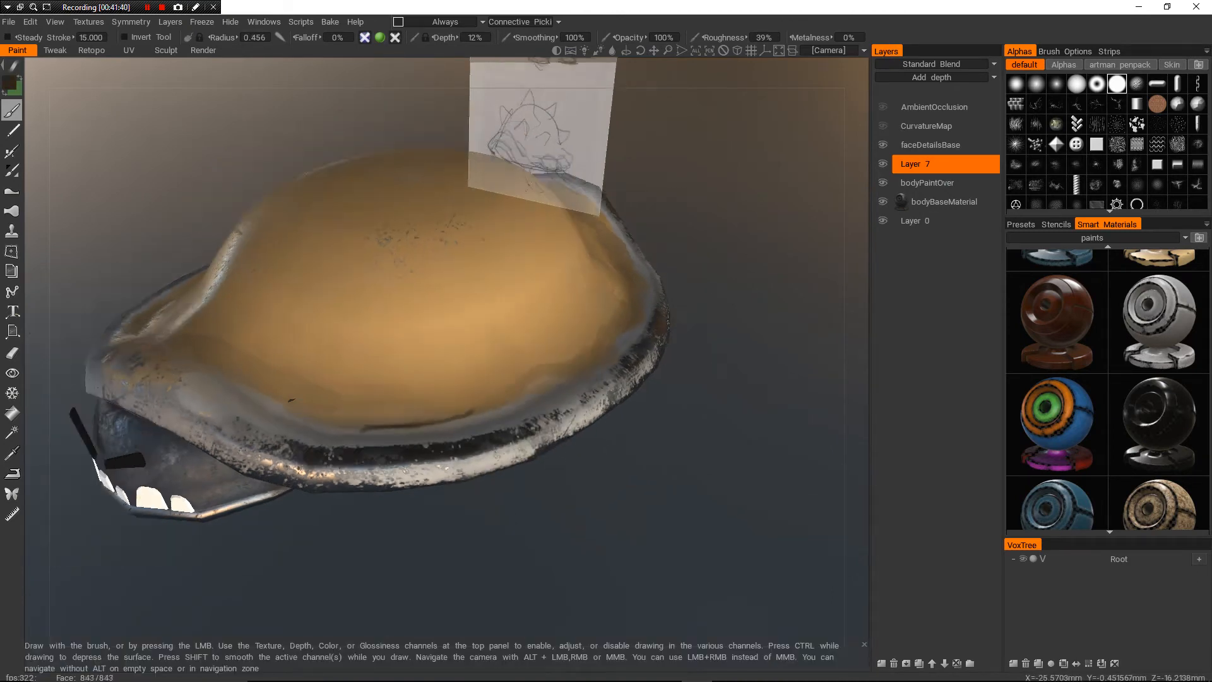
- Paint a thin dark curved line from the shell's rim up across its front toward the middle
{"action": "mouse_move", "coordinate": [328, 403]}
{"action": "left_mouse_down", "text": "alt"}
{"action": "mouse_move", "coordinate": [413, 433]}
{"action": "mouse_move", "coordinate": [471, 410]}
{"action": "left_mouse_up", "text": "alt"}
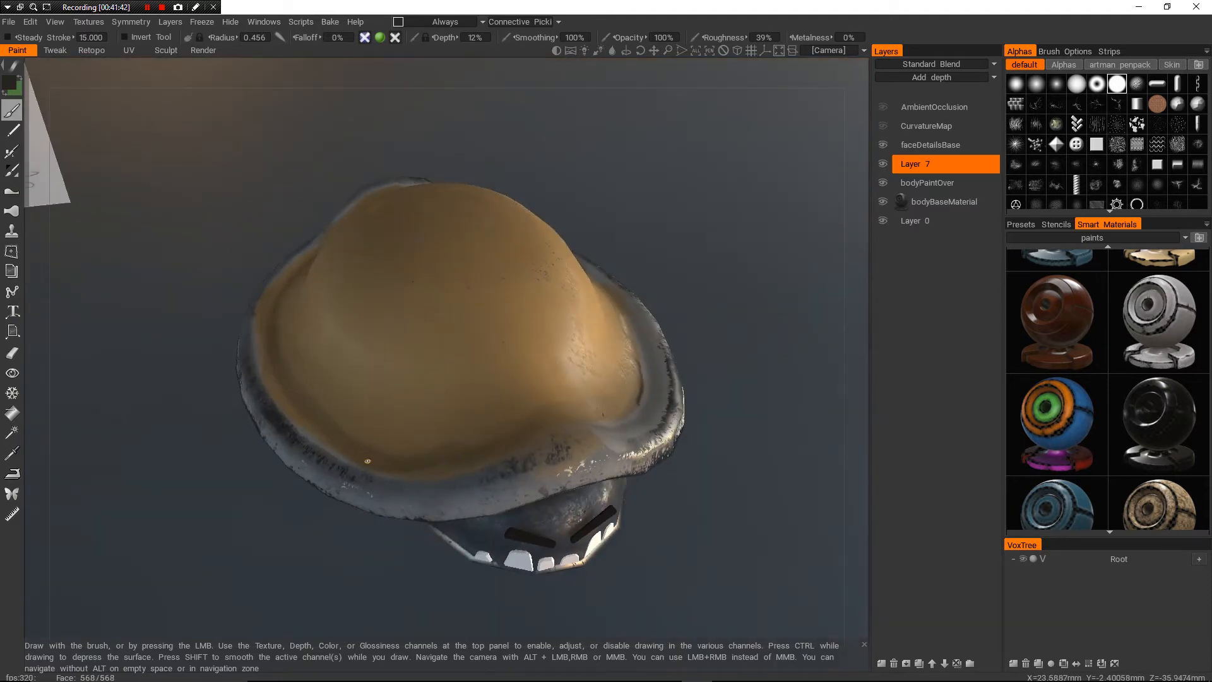
{"action": "left_click_drag", "start_coordinate": [346, 442], "coordinate": [357, 478], "text": "alt"}
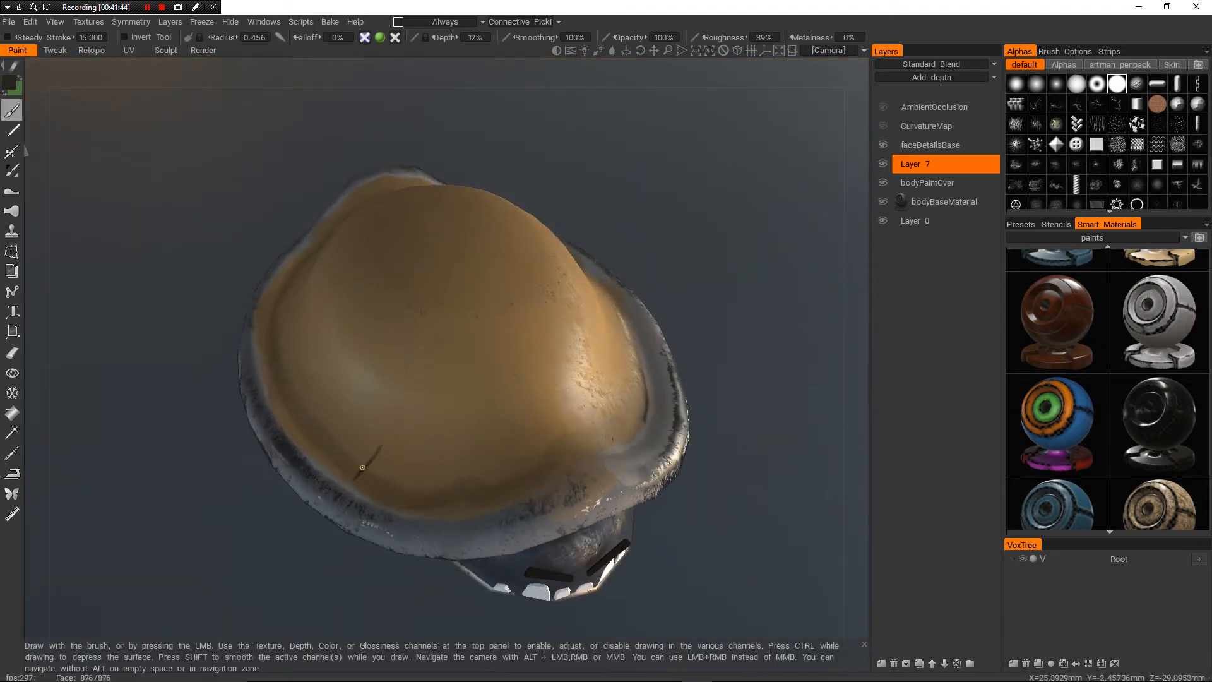
{"action": "left_click_drag", "start_coordinate": [467, 337], "coordinate": [458, 265], "text": "alt"}
{"action": "right_click_drag", "start_coordinate": [457, 265], "coordinate": [568, 278], "text": "alt"}
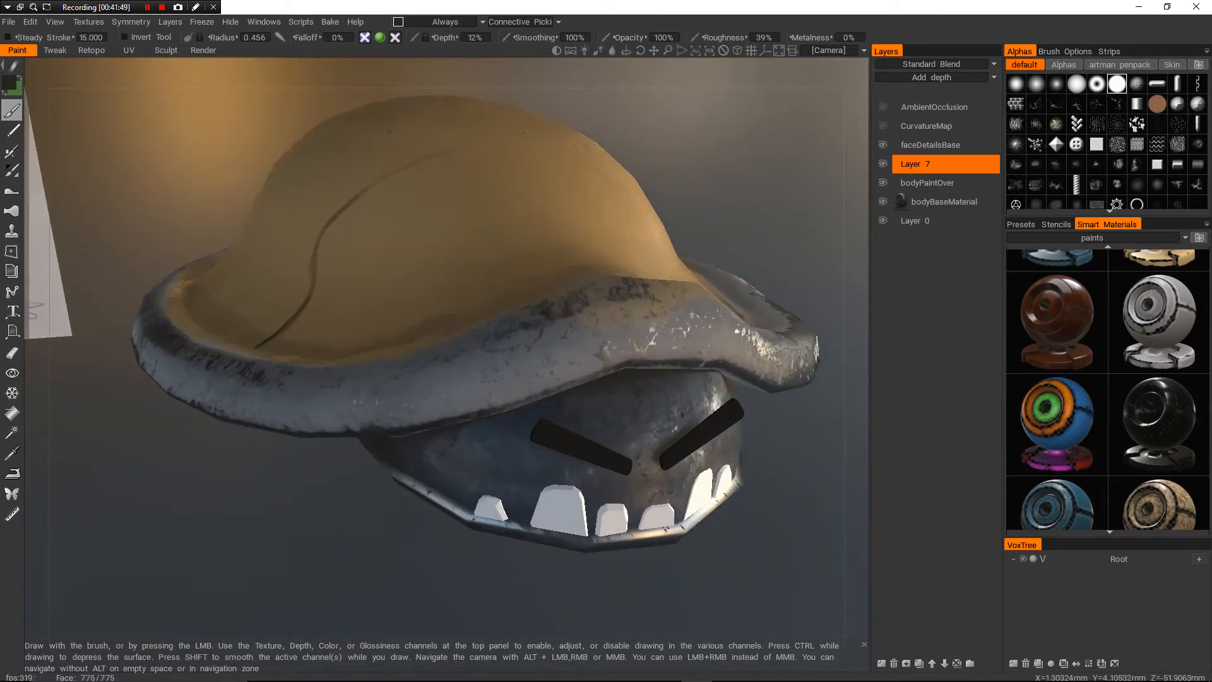
{"action": "mouse_move", "coordinate": [568, 277]}
{"action": "left_mouse_down", "text": "alt"}
{"action": "mouse_move", "coordinate": [537, 354]}
{"action": "mouse_move", "coordinate": [505, 379]}
{"action": "left_mouse_up", "text": "alt"}
{"action": "right_click_drag", "start_coordinate": [505, 379], "coordinate": [440, 369], "text": "alt"}
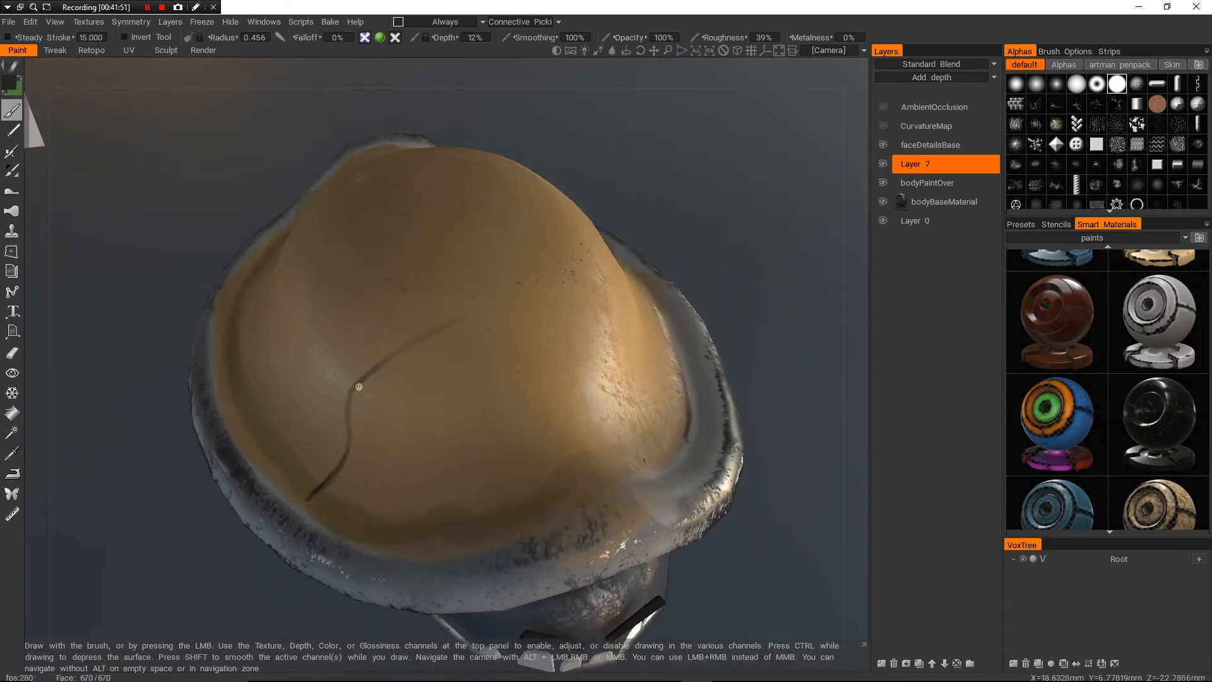
{"action": "right_click_drag", "start_coordinate": [440, 369], "coordinate": [378, 353], "text": "alt"}
{"action": "left_click_drag", "start_coordinate": [379, 353], "coordinate": [347, 335], "text": "alt"}
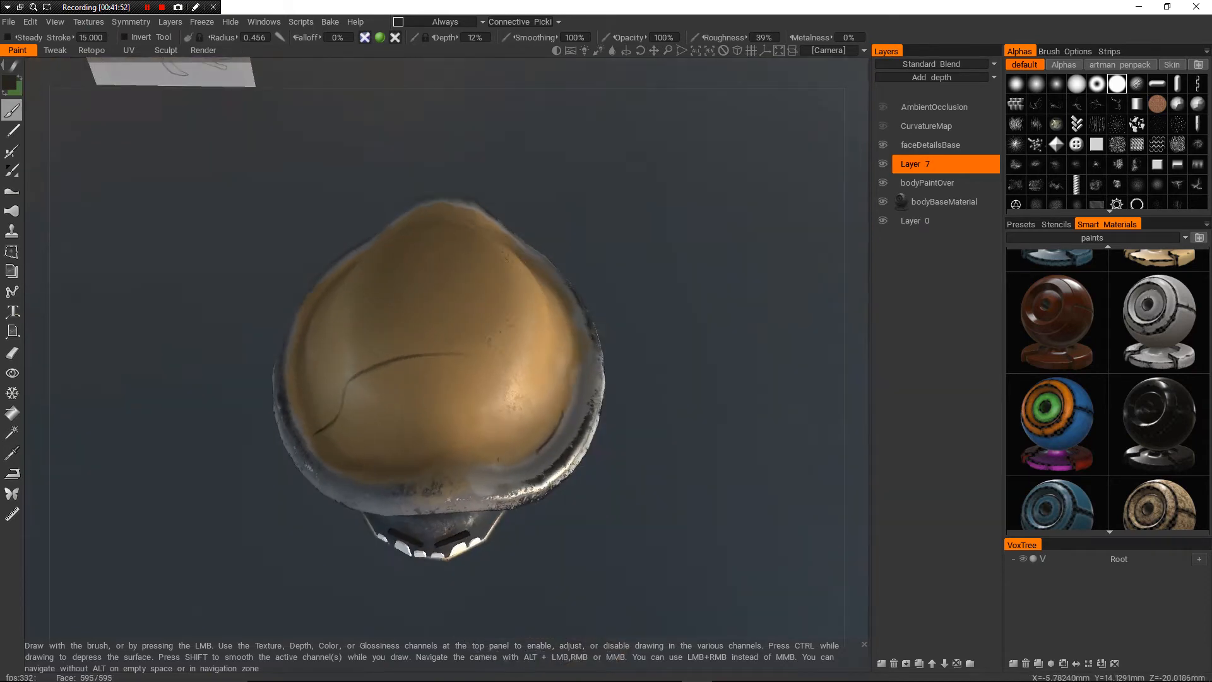
{"action": "right_click_drag", "start_coordinate": [347, 335], "coordinate": [385, 344], "text": "alt"}
{"action": "left_click_drag", "start_coordinate": [385, 344], "coordinate": [423, 354], "text": "alt"}
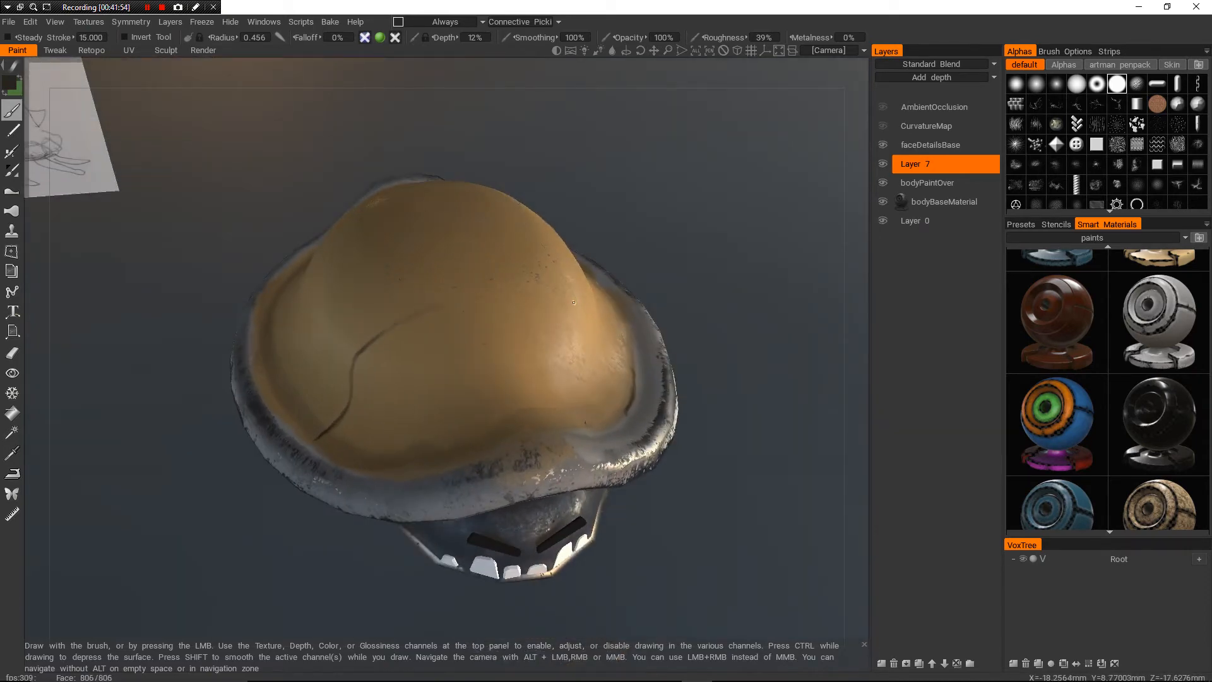
- Enable mirror symmetry on the X axis and hide the symmetry plane
{"action": "key", "text": "s"}
{"action": "left_click", "coordinate": [481, 300]}
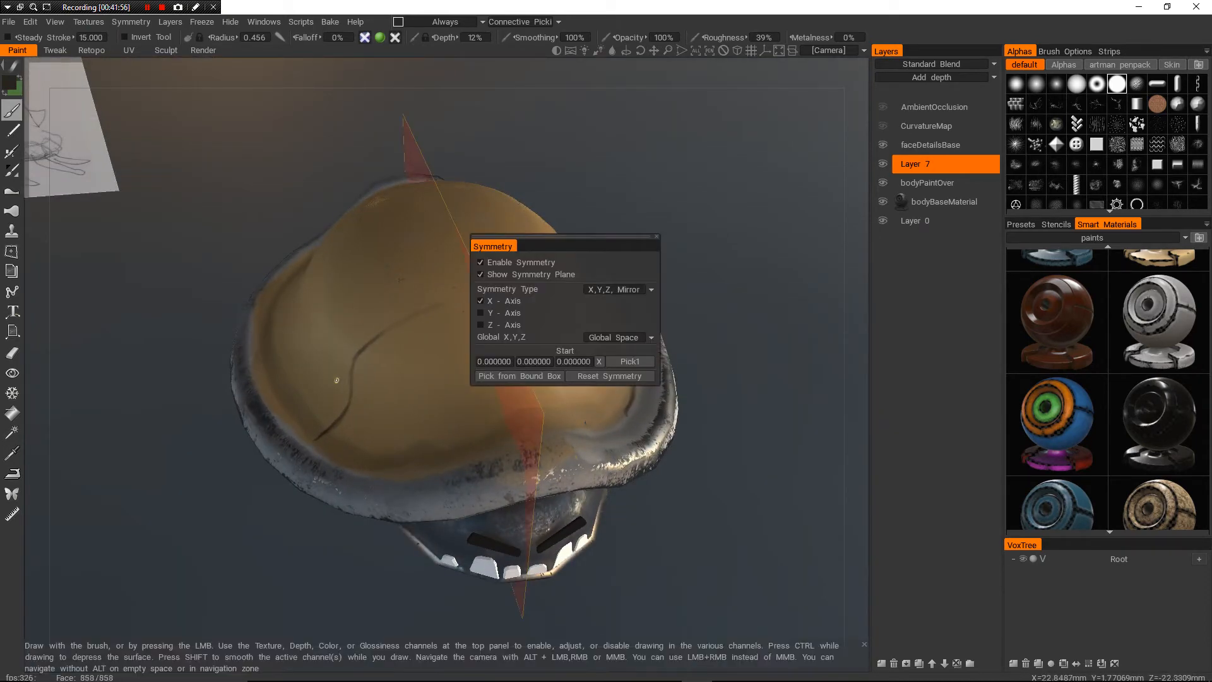
{"action": "key", "text": "s"}
{"action": "left_click", "coordinate": [318, 337]}
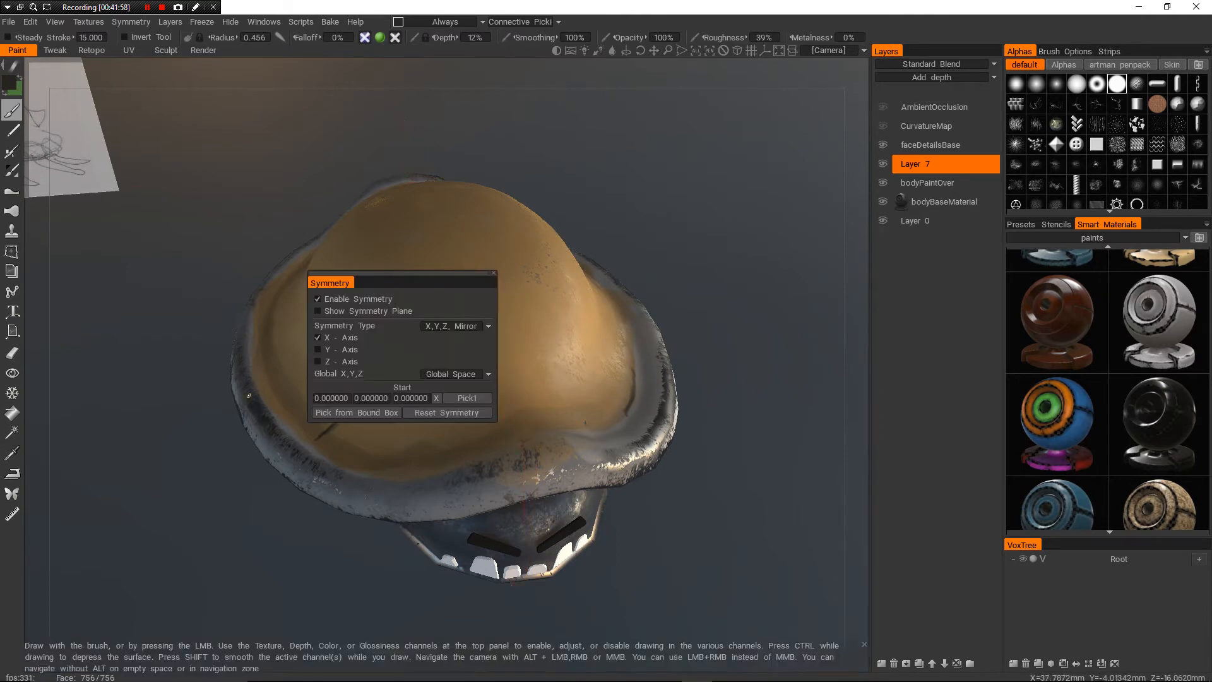
- Extend the dark line across the shell's top and down to the opposite rim
{"action": "right_click_drag", "start_coordinate": [404, 335], "coordinate": [423, 344], "text": "alt"}
{"action": "mouse_move", "coordinate": [416, 344]}
{"action": "left_mouse_down", "text": "alt"}
{"action": "mouse_move", "coordinate": [418, 326]}
{"action": "mouse_move", "coordinate": [465, 332]}
{"action": "left_mouse_up", "text": "alt"}
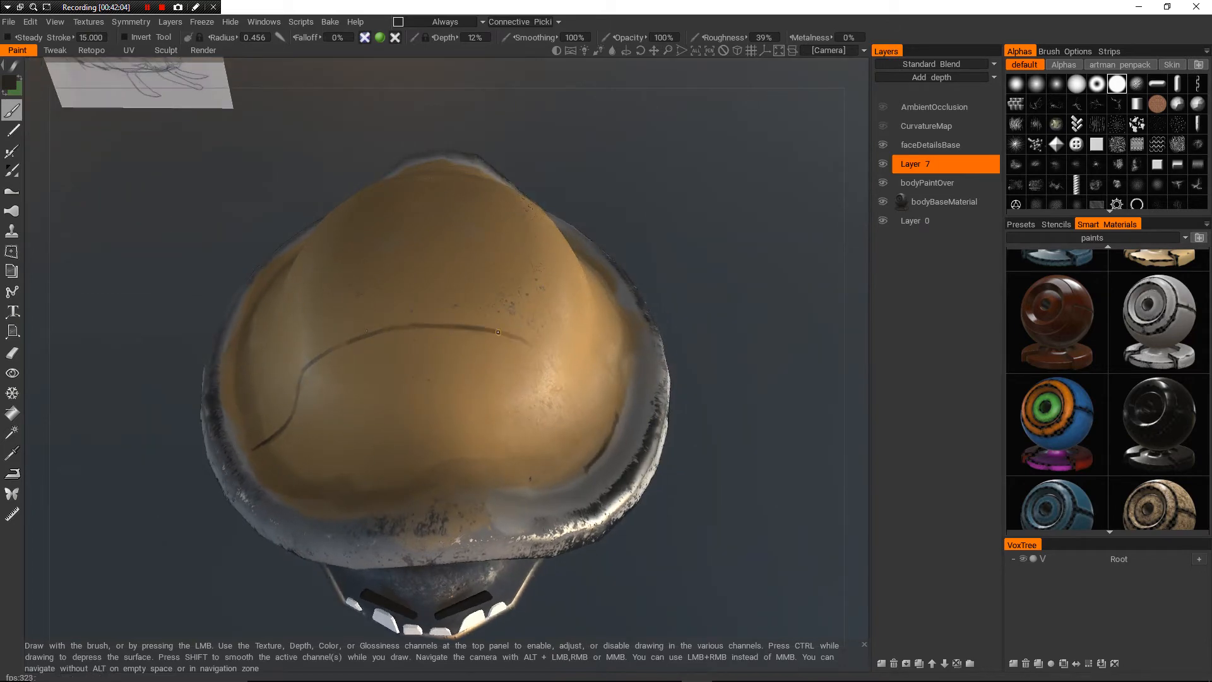
{"action": "right_click_drag", "start_coordinate": [466, 332], "coordinate": [404, 303], "text": "alt"}
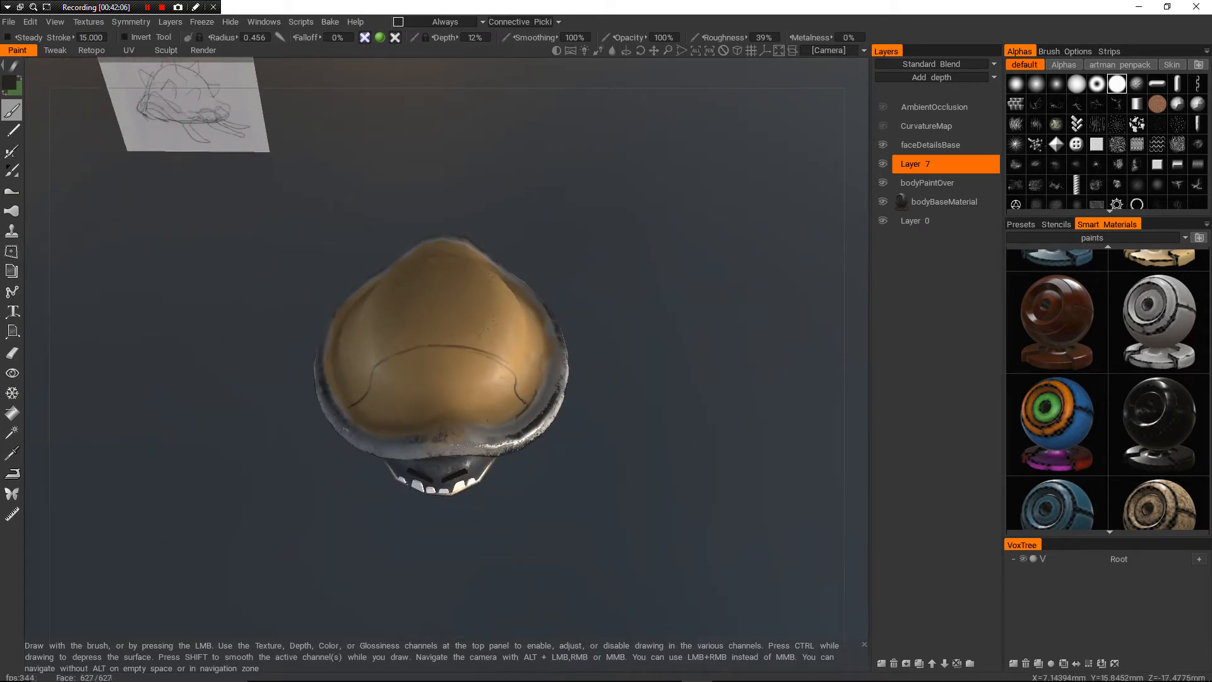
{"action": "left_click_drag", "start_coordinate": [404, 303], "coordinate": [429, 234], "text": "alt"}
{"action": "right_click_drag", "start_coordinate": [430, 234], "coordinate": [489, 284], "text": "alt"}
{"action": "left_click_drag", "start_coordinate": [490, 284], "coordinate": [471, 316], "text": "alt"}
{"action": "left_click_drag", "start_coordinate": [316, 281], "coordinate": [328, 399], "text": "alt"}
{"action": "key", "text": "s"}
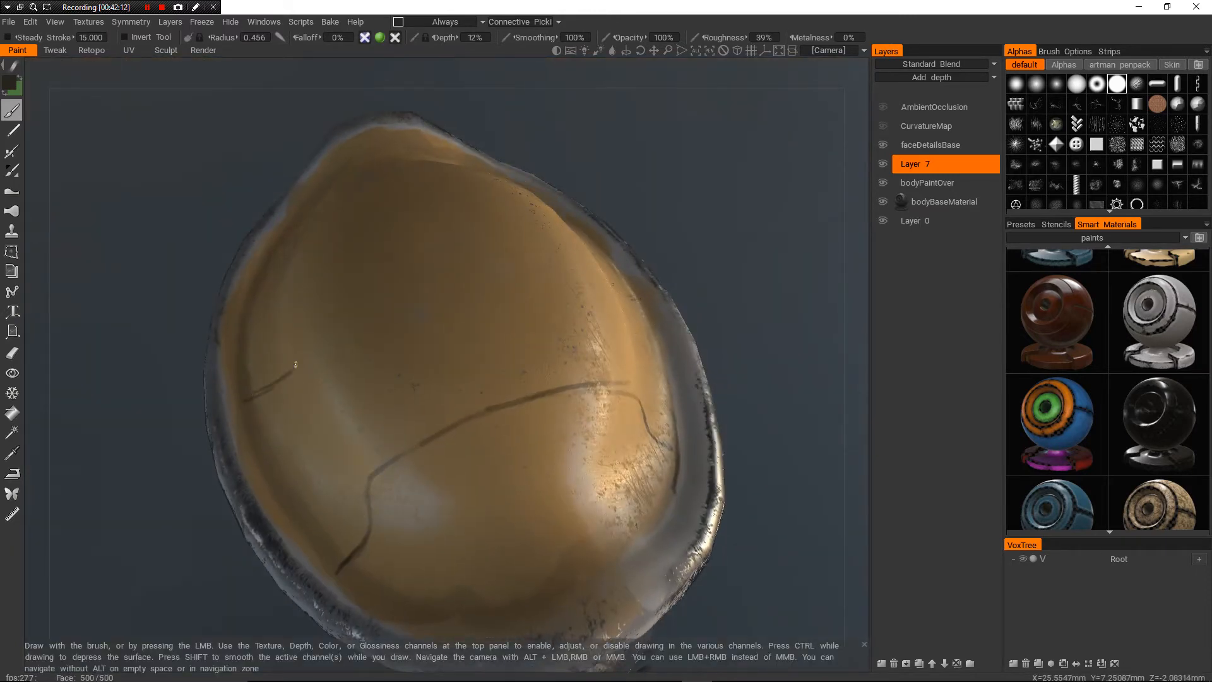
{"action": "left_click_drag", "start_coordinate": [328, 399], "coordinate": [329, 376], "text": "alt"}
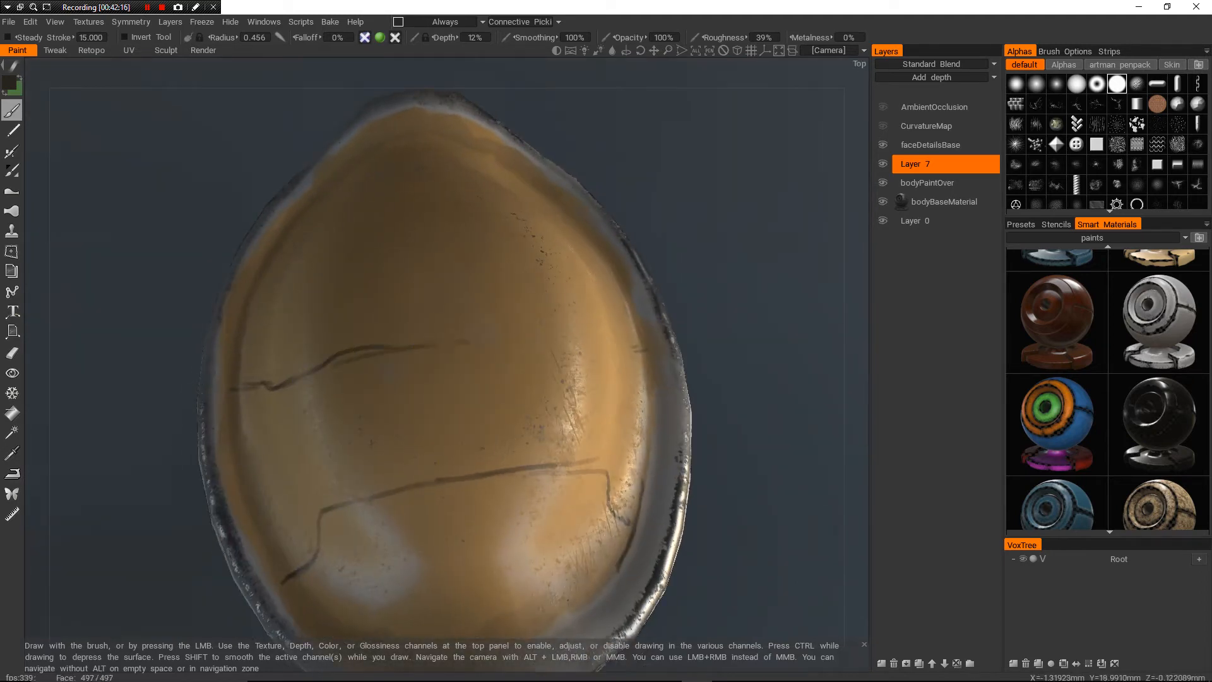
{"action": "right_click_drag", "start_coordinate": [436, 353], "coordinate": [411, 392], "text": "alt"}
{"action": "left_click_drag", "start_coordinate": [410, 391], "coordinate": [460, 331], "text": "alt"}
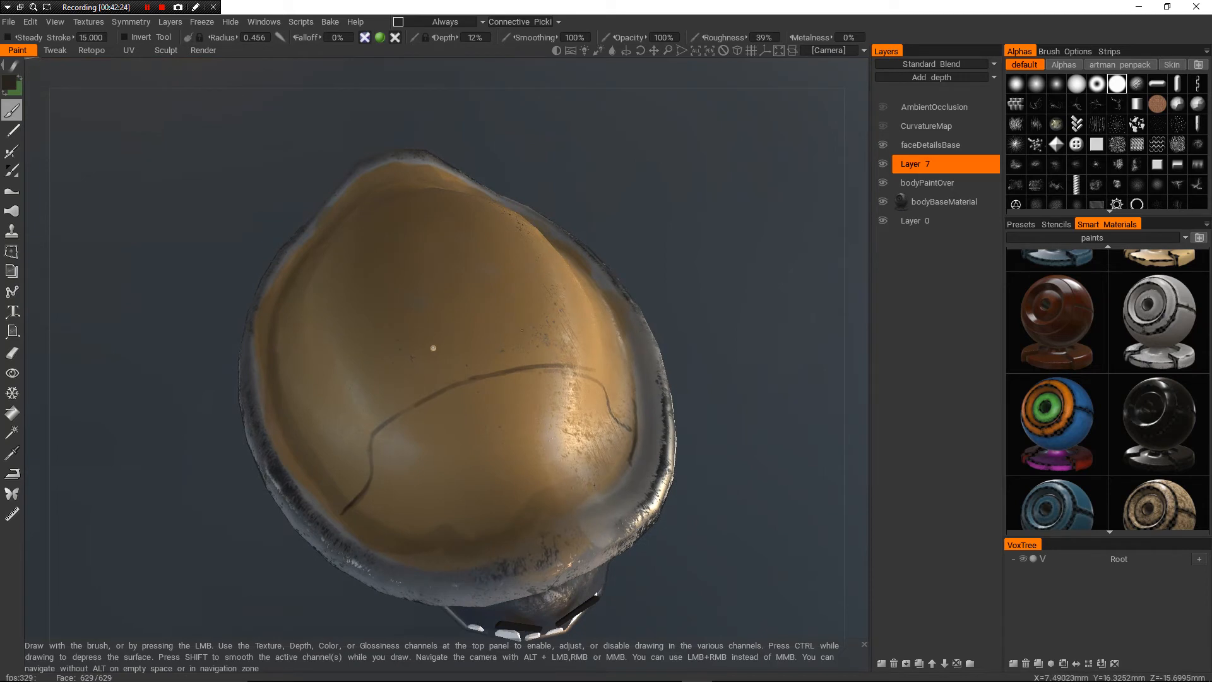
- Turn off symmetry and paint a second dark dividing line from rim to rim over the shell's middle, with a small notch at the crest
{"action": "key", "text": "s"}
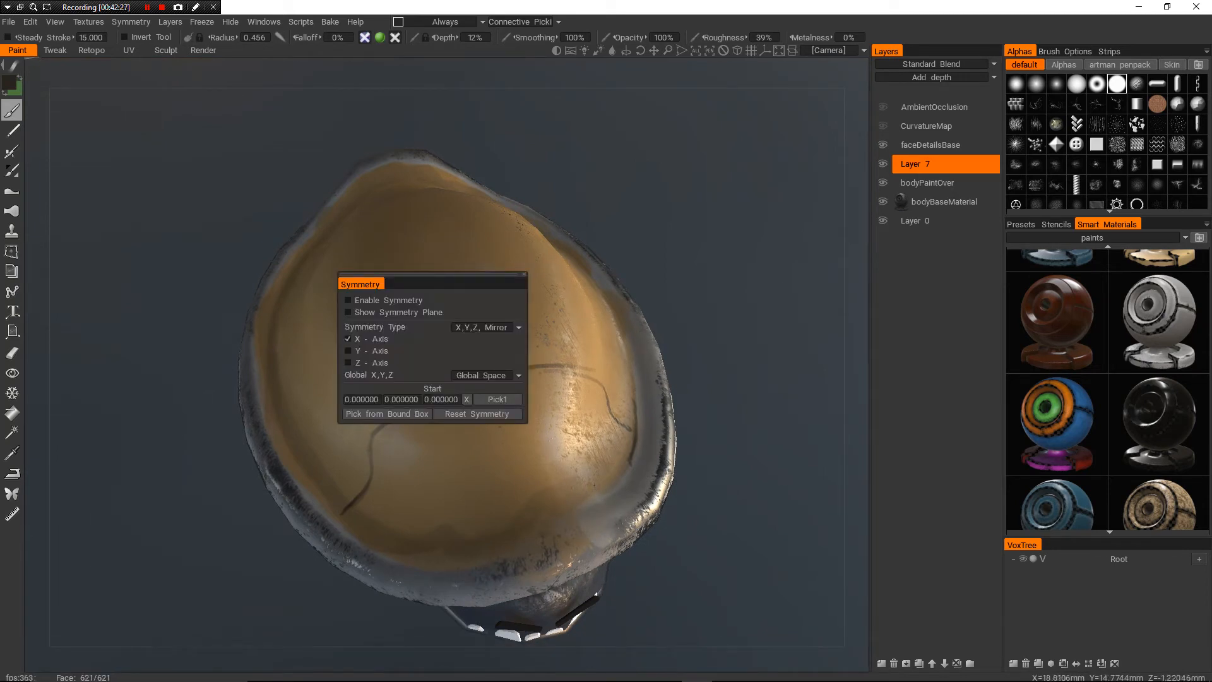
{"action": "left_click_drag", "start_coordinate": [278, 420], "coordinate": [346, 392], "text": "alt"}
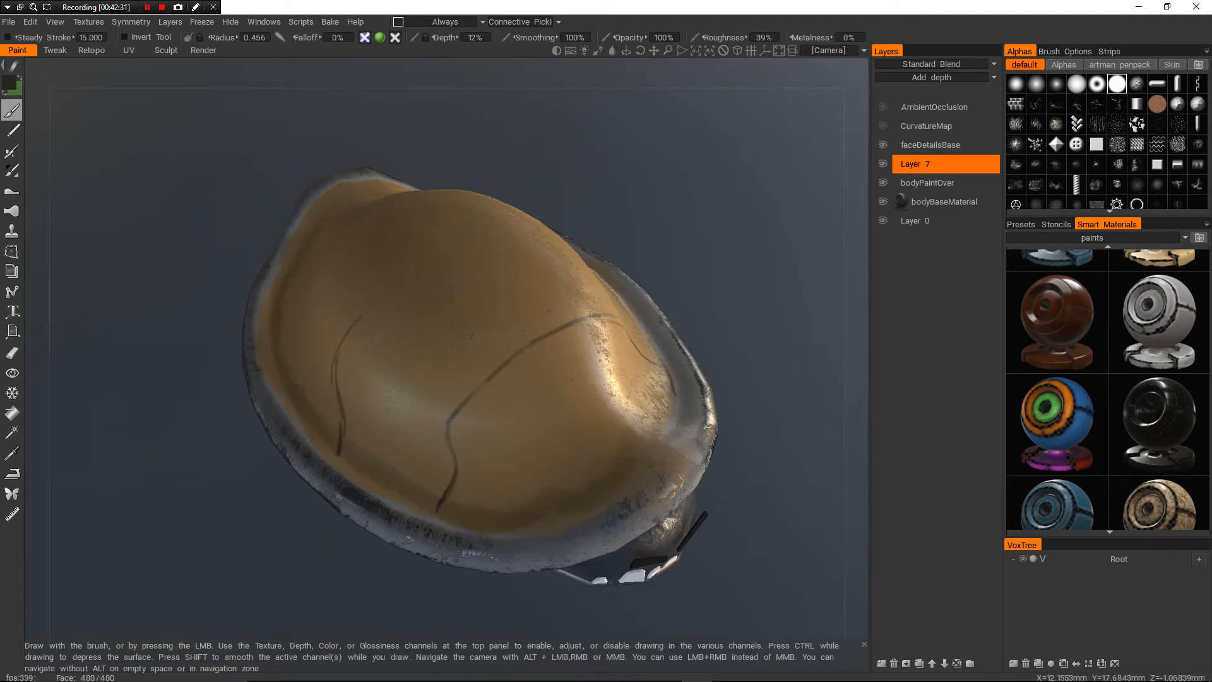
{"action": "left_click_drag", "start_coordinate": [361, 317], "coordinate": [328, 435], "text": "alt"}
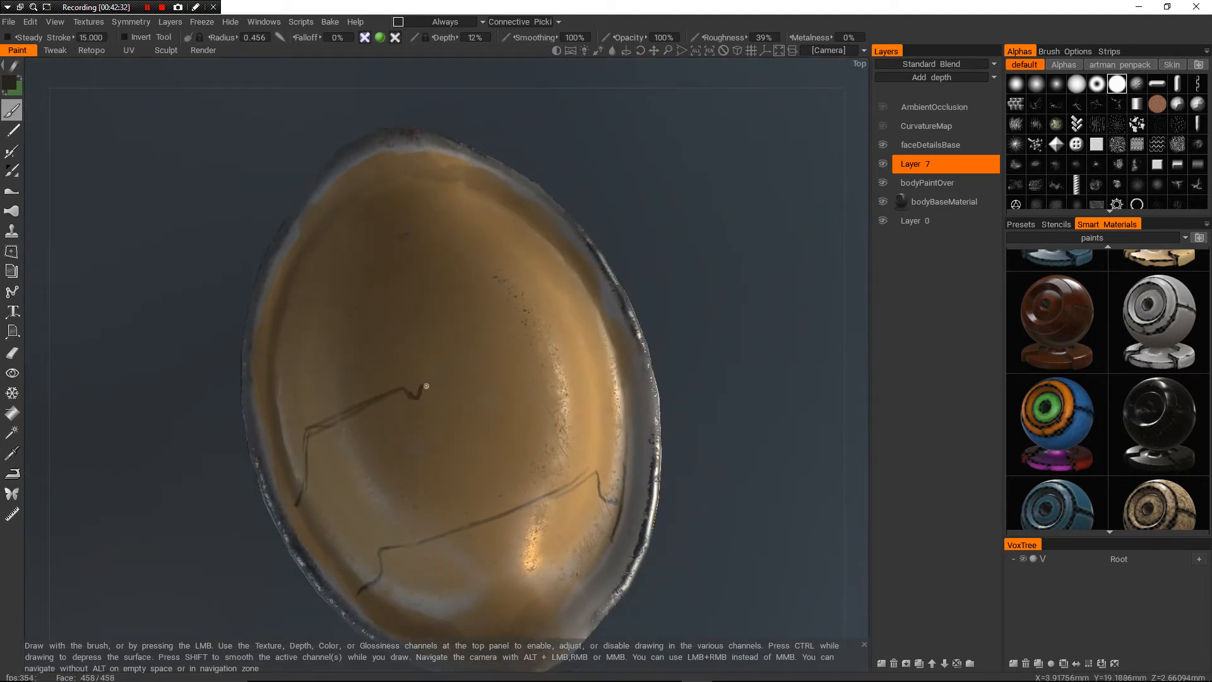
{"action": "left_click_drag", "start_coordinate": [437, 377], "coordinate": [447, 363], "text": "alt"}
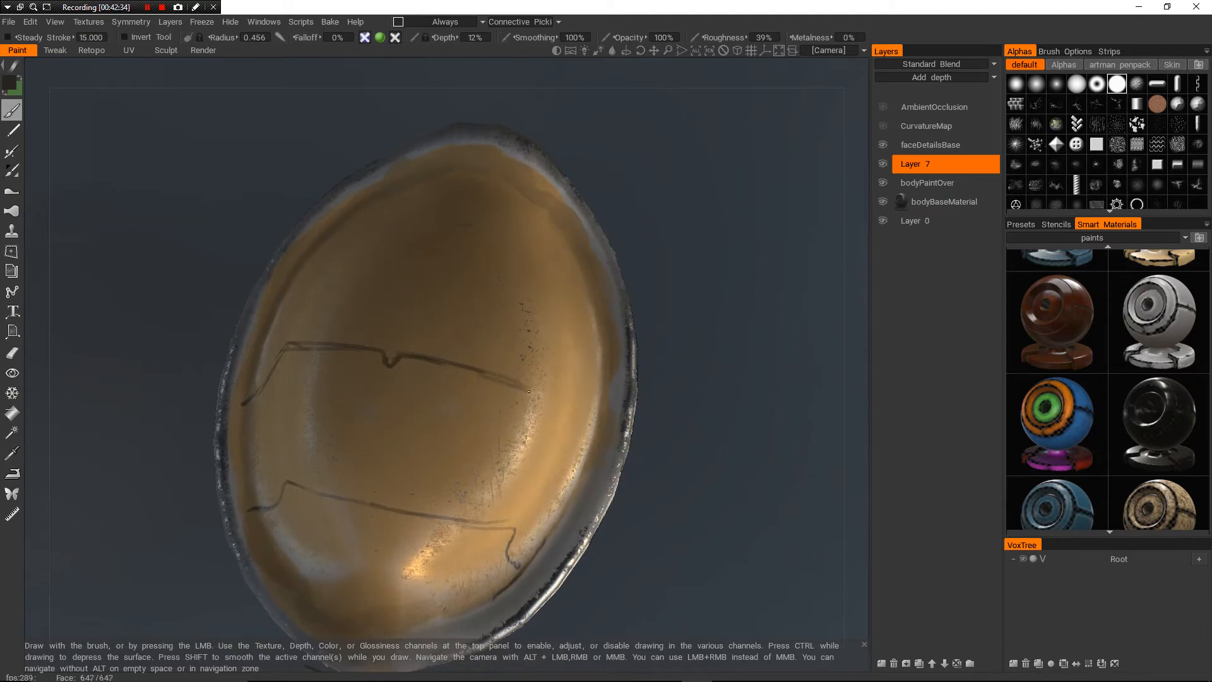
{"action": "left_click_drag", "start_coordinate": [528, 391], "coordinate": [552, 410]}
{"action": "left_click_drag", "start_coordinate": [552, 411], "coordinate": [391, 341], "text": "alt"}
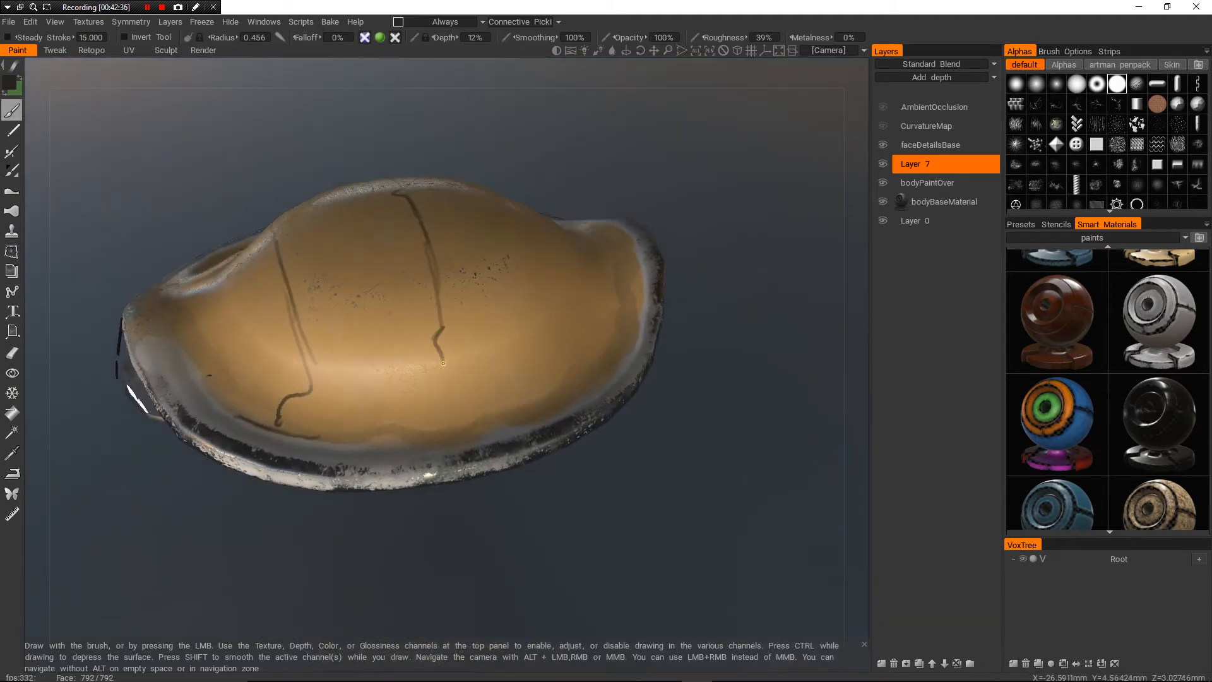
{"action": "mouse_move", "coordinate": [443, 374]}
{"action": "left_mouse_down", "text": "alt"}
{"action": "mouse_move", "coordinate": [476, 312]}
{"action": "mouse_move", "coordinate": [458, 344]}
{"action": "mouse_move", "coordinate": [530, 271]}
{"action": "left_mouse_up", "text": "alt"}
- Paint a third dark dividing line across the shell behind the notched line, curving down both sides toward the rim
{"action": "scroll", "coordinate": [480, 316], "scroll_direction": "up", "scroll_amount": 4}
{"action": "left_click_drag", "start_coordinate": [480, 315], "coordinate": [505, 296], "text": "alt"}
{"action": "scroll", "coordinate": [447, 234], "scroll_direction": "up", "scroll_amount": 2}
{"action": "left_click_drag", "start_coordinate": [447, 234], "coordinate": [453, 322], "text": "alt"}
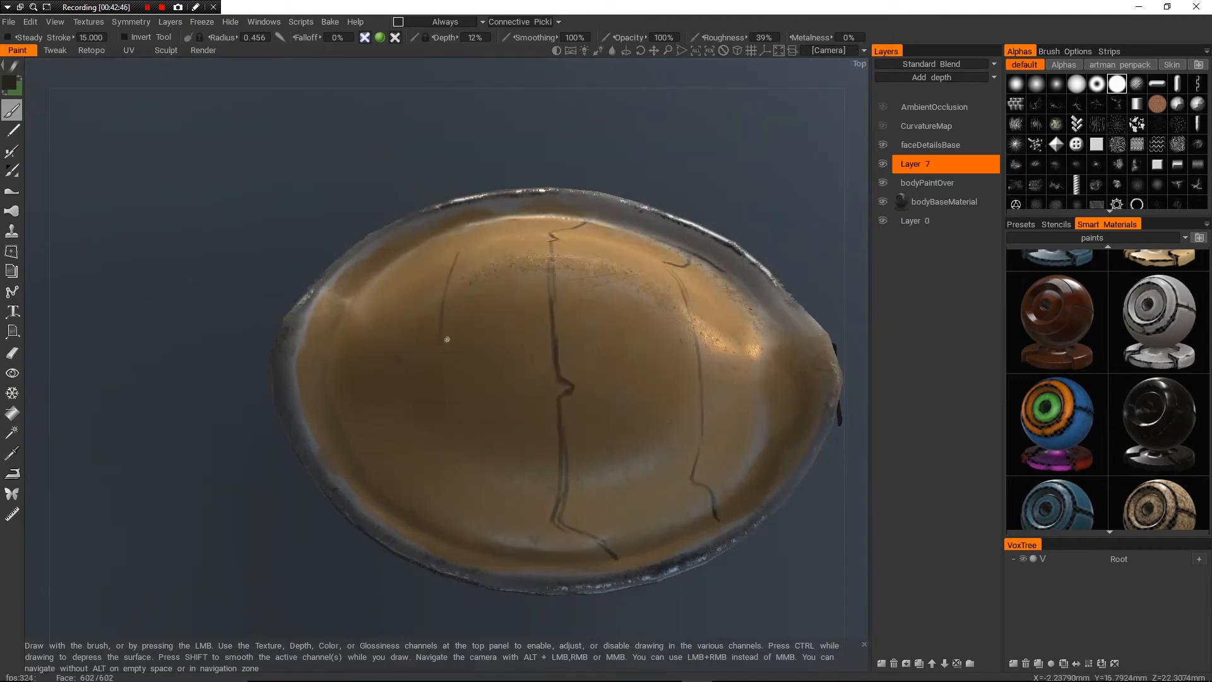
{"action": "left_click_drag", "start_coordinate": [453, 323], "coordinate": [441, 413], "text": "alt"}
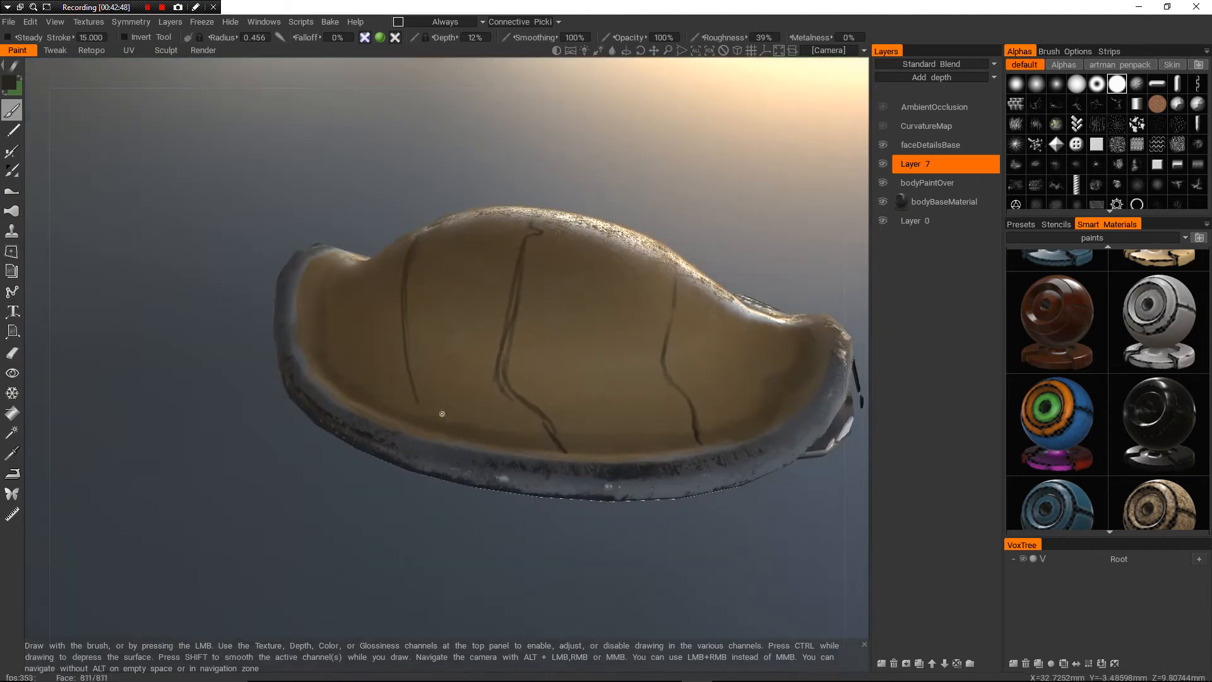
{"action": "mouse_move", "coordinate": [316, 341]}
{"action": "left_mouse_down", "text": "alt"}
{"action": "mouse_move", "coordinate": [436, 404]}
{"action": "mouse_move", "coordinate": [486, 353]}
{"action": "mouse_move", "coordinate": [483, 331]}
{"action": "left_mouse_up", "text": "alt"}
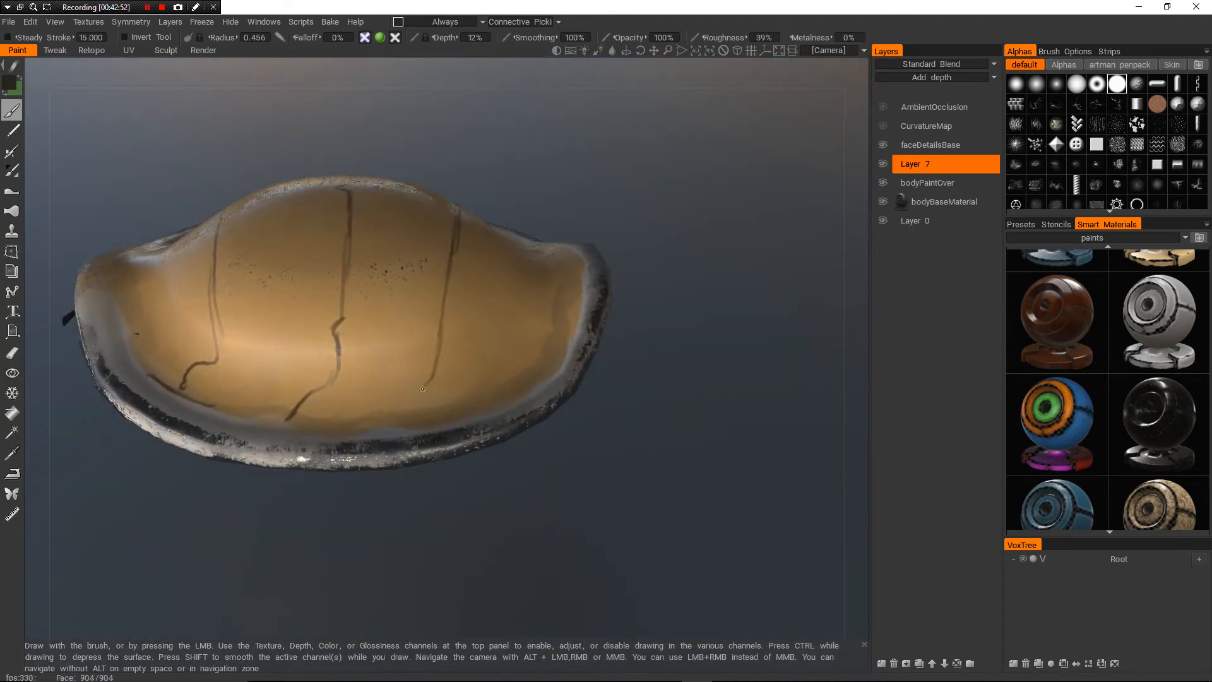
{"action": "left_click_drag", "start_coordinate": [441, 369], "coordinate": [467, 359], "text": "alt"}
- Paint a fourth dark dividing line across the rear of the shell and bend its lower end down to the rim
{"action": "right_click_drag", "start_coordinate": [442, 316], "coordinate": [470, 329], "text": "alt"}
{"action": "mouse_move", "coordinate": [436, 284]}
{"action": "left_mouse_down", "text": "alt"}
{"action": "mouse_move", "coordinate": [432, 372]}
{"action": "mouse_move", "coordinate": [459, 360]}
{"action": "left_mouse_up", "text": "alt"}
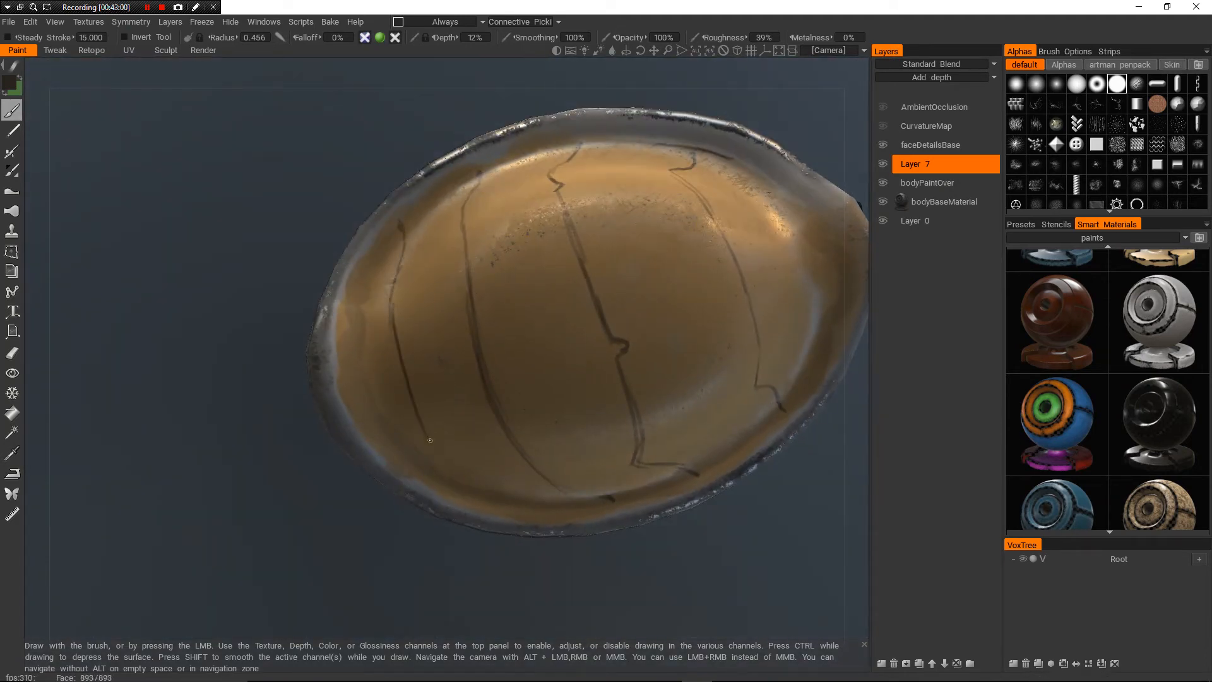
{"action": "left_click_drag", "start_coordinate": [459, 360], "coordinate": [432, 313], "text": "alt"}
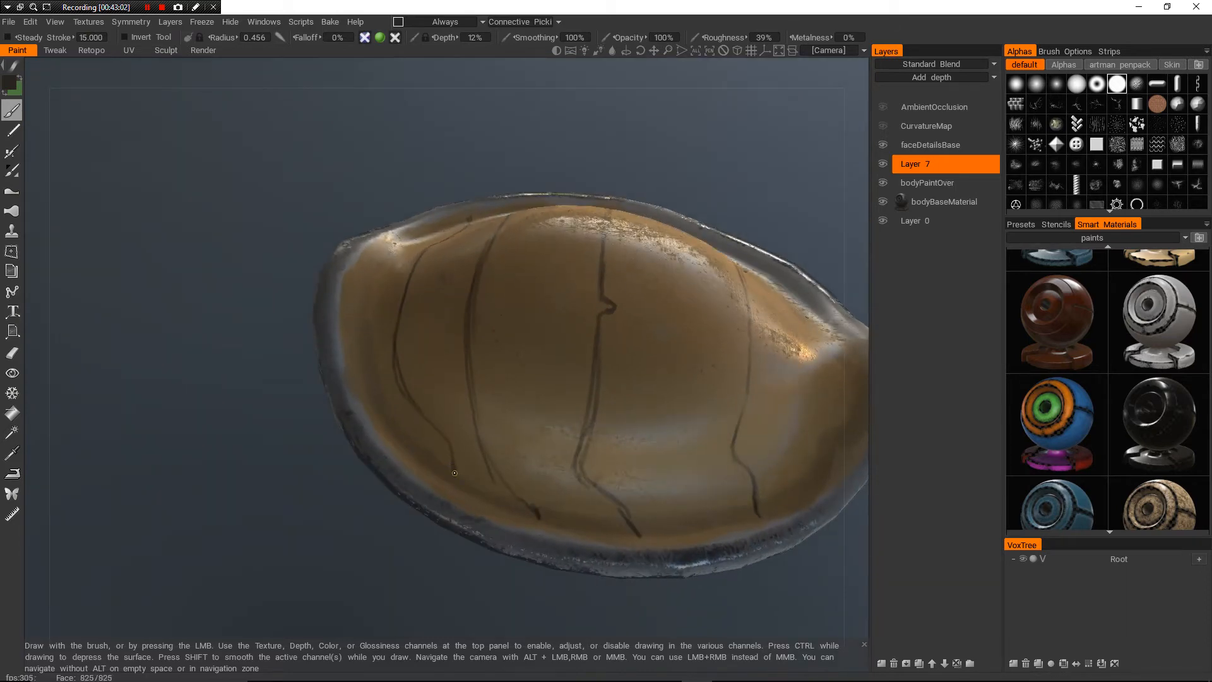
{"action": "right_click_drag", "start_coordinate": [467, 354], "coordinate": [436, 329], "text": "alt"}
{"action": "left_click_drag", "start_coordinate": [435, 353], "coordinate": [455, 309], "text": "alt"}
{"action": "right_click_drag", "start_coordinate": [455, 309], "coordinate": [508, 293], "text": "alt"}
{"action": "left_click_drag", "start_coordinate": [508, 293], "coordinate": [512, 307], "text": "alt"}
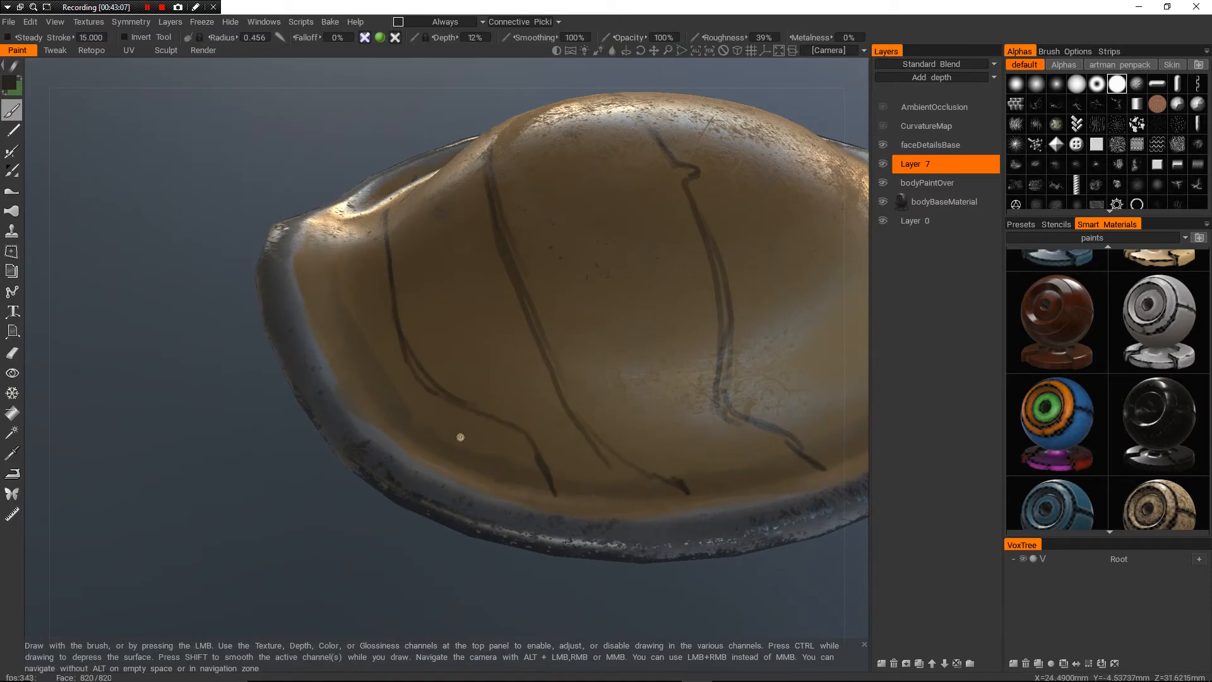
- Add short dark branches off the rearmost line, one running down near the rim and one joining the neighboring dividing line
{"action": "mouse_move", "coordinate": [460, 436]}
{"action": "left_mouse_down", "text": "alt"}
{"action": "mouse_move", "coordinate": [530, 461]}
{"action": "mouse_move", "coordinate": [387, 420]}
{"action": "left_mouse_up", "text": "alt"}
{"action": "left_click_drag", "start_coordinate": [487, 391], "coordinate": [589, 346], "text": "alt"}
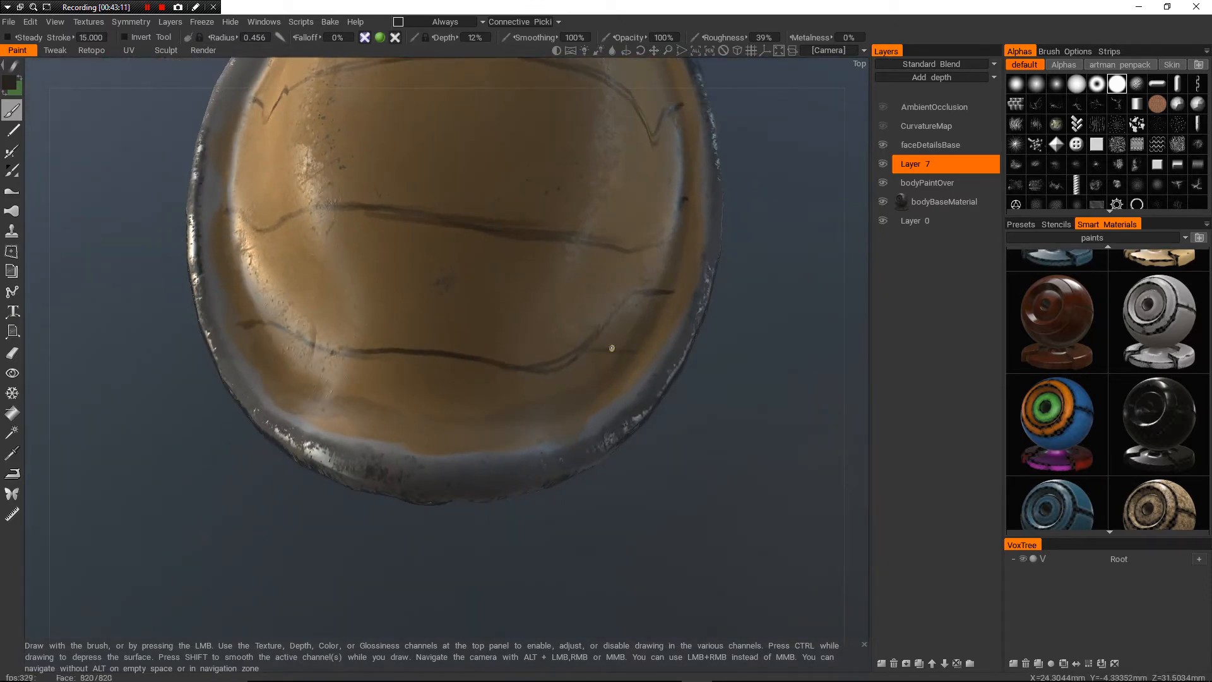
{"action": "right_click_drag", "start_coordinate": [647, 336], "coordinate": [593, 350], "text": "alt"}
{"action": "mouse_move", "coordinate": [594, 351]}
{"action": "left_mouse_down", "text": "alt"}
{"action": "mouse_move", "coordinate": [590, 268]}
{"action": "mouse_move", "coordinate": [622, 265]}
{"action": "mouse_move", "coordinate": [701, 354]}
{"action": "mouse_move", "coordinate": [622, 335]}
{"action": "mouse_move", "coordinate": [587, 268]}
{"action": "left_mouse_up", "text": "alt"}
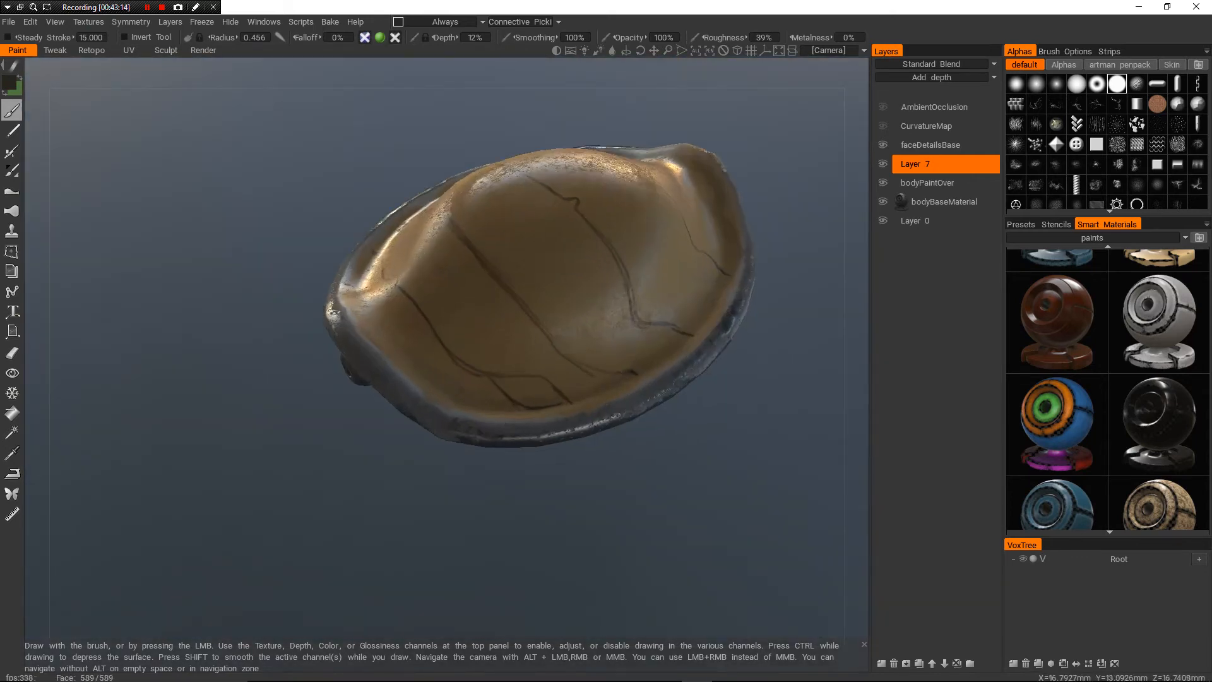
{"action": "right_click_drag", "start_coordinate": [587, 268], "coordinate": [713, 303], "text": "alt"}
{"action": "middle_click_drag", "start_coordinate": [713, 303], "coordinate": [404, 184], "text": "alt"}
{"action": "middle_click_drag", "start_coordinate": [546, 328], "coordinate": [562, 328], "text": "alt"}
{"action": "right_click_drag", "start_coordinate": [562, 328], "coordinate": [485, 329], "text": "alt"}
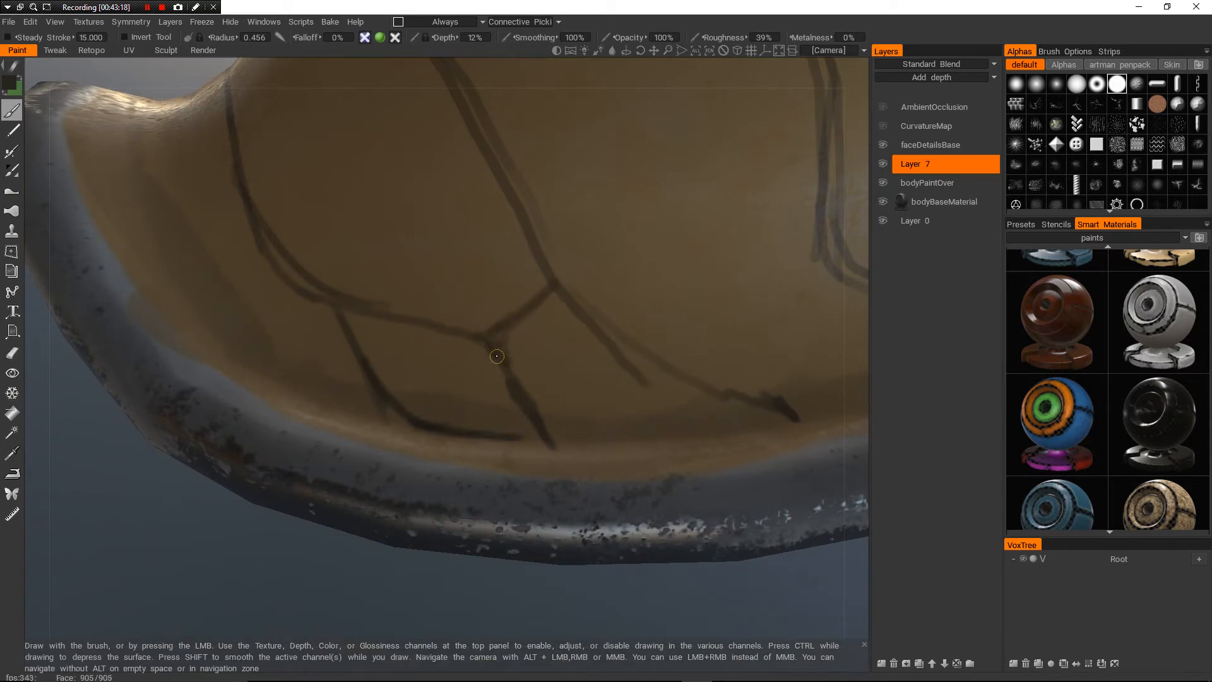
{"action": "right_click_drag", "start_coordinate": [797, 418], "coordinate": [727, 257], "text": "alt"}
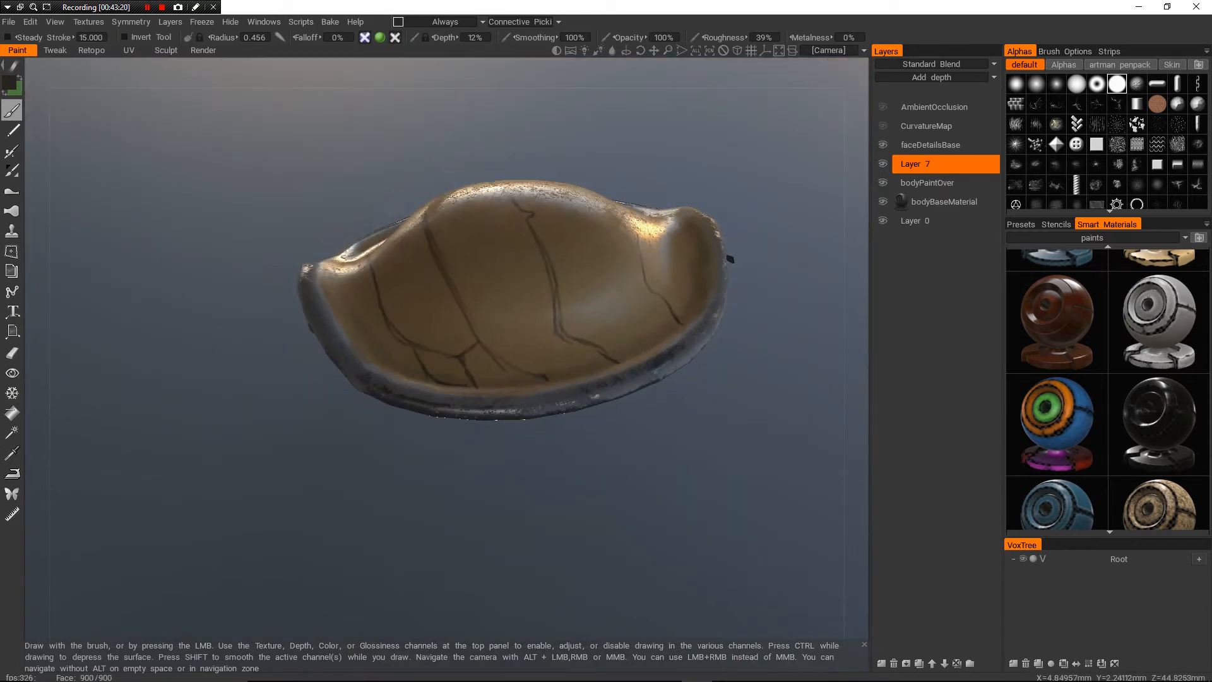
- Sample the shell's tan and paint over the connection between the rear branch and the neighboring dividing line, leaving a short spur
{"action": "left_click_drag", "start_coordinate": [727, 256], "coordinate": [711, 278], "text": "alt"}
{"action": "right_click_drag", "start_coordinate": [711, 278], "coordinate": [635, 290], "text": "alt"}
{"action": "mouse_move", "coordinate": [634, 290]}
{"action": "left_mouse_down", "text": "alt"}
{"action": "mouse_move", "coordinate": [640, 309]}
{"action": "mouse_move", "coordinate": [676, 319]}
{"action": "left_mouse_up", "text": "alt"}
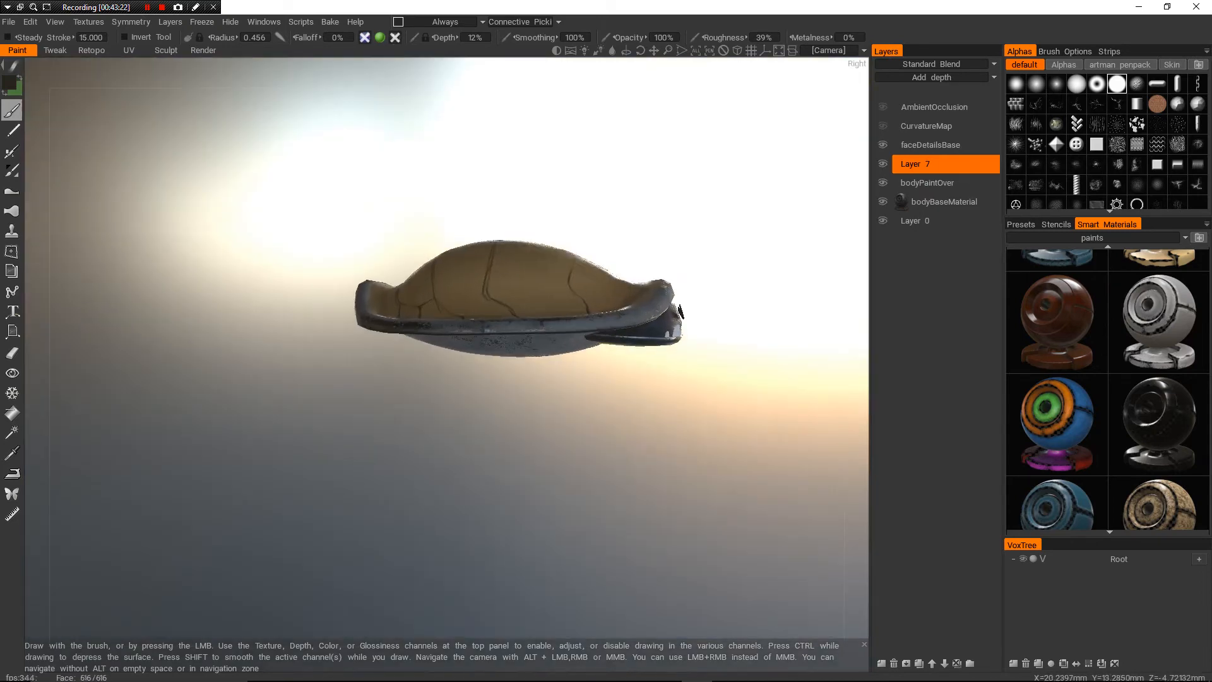
{"action": "right_click_drag", "start_coordinate": [676, 320], "coordinate": [812, 278], "text": "alt"}
{"action": "left_click_drag", "start_coordinate": [812, 278], "coordinate": [745, 303], "text": "alt"}
{"action": "right_click_drag", "start_coordinate": [745, 303], "coordinate": [849, 315], "text": "alt"}
{"action": "left_click_drag", "start_coordinate": [472, 241], "coordinate": [482, 264], "text": "alt"}
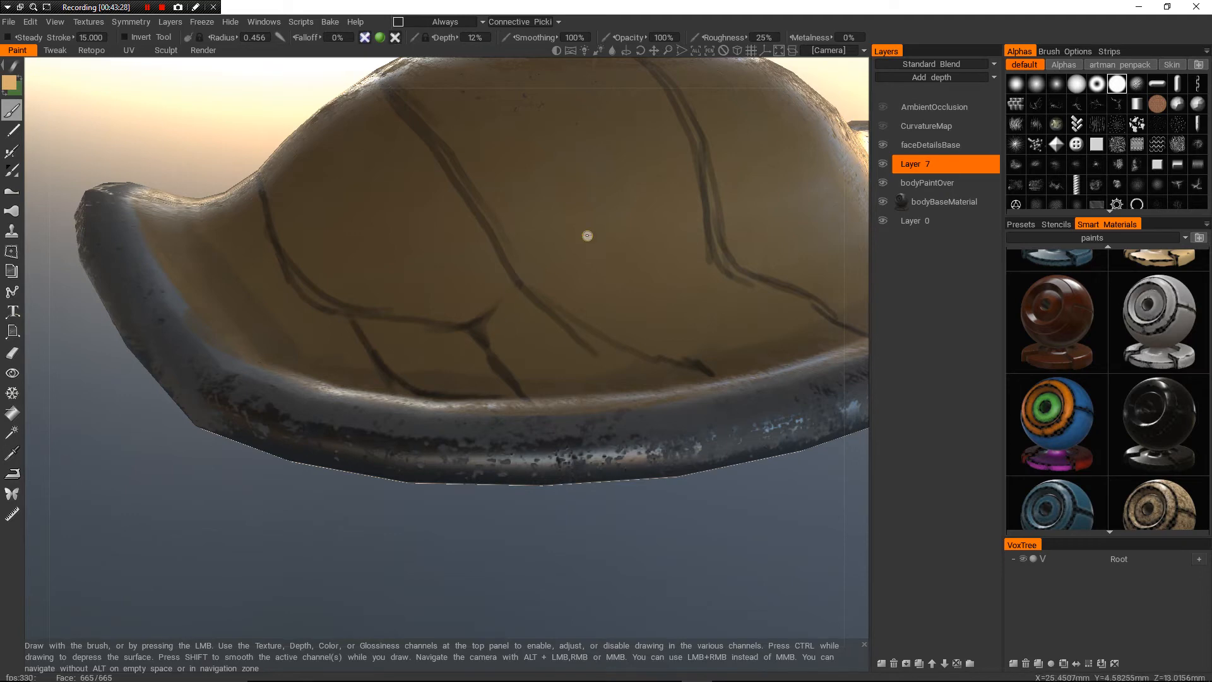
{"action": "right_click_drag", "start_coordinate": [587, 236], "coordinate": [492, 241], "text": "alt"}
{"action": "left_click_drag", "start_coordinate": [493, 241], "coordinate": [540, 273], "text": "alt"}
{"action": "right_click_drag", "start_coordinate": [447, 353], "coordinate": [555, 354], "text": "alt"}
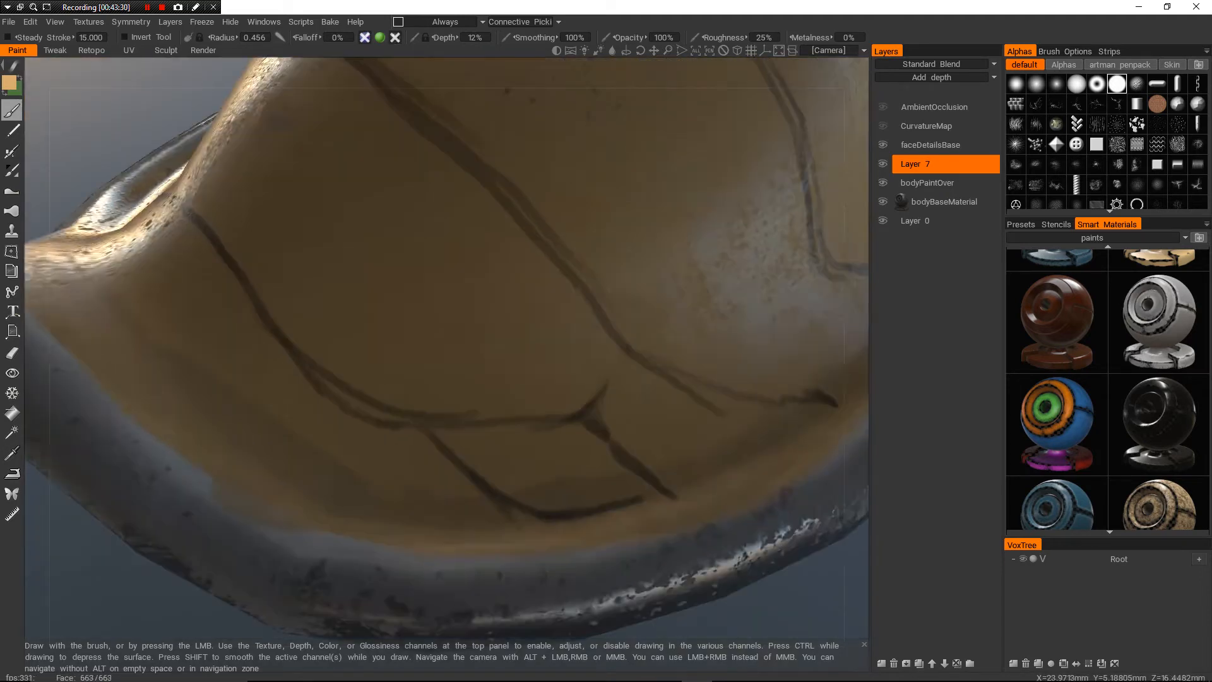
{"action": "left_click_drag", "start_coordinate": [556, 353], "coordinate": [511, 335], "text": "alt"}
- Sample the tan beside the rear branch, enlarge the brush radius to 0.880, and softly shade beneath the branch line
{"action": "key", "text": "v"}
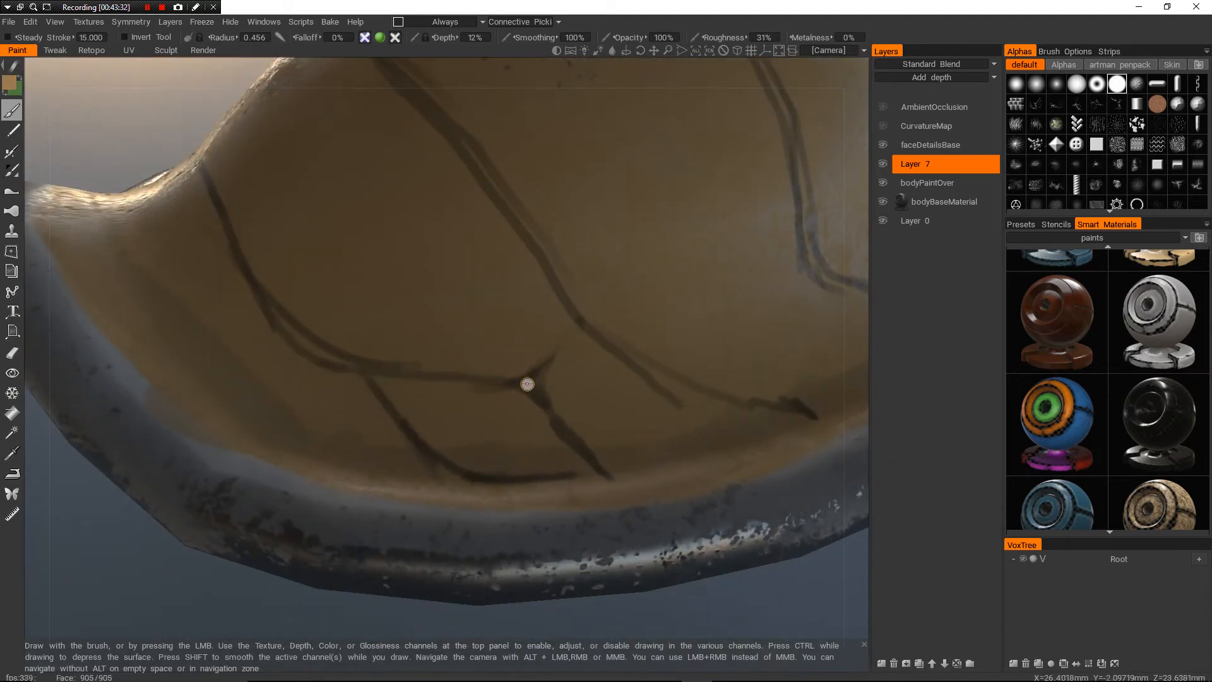
{"action": "key", "text": "]"}
{"action": "key", "text": "]"}
{"action": "key", "text": "]"}
{"action": "key", "text": "]"}
{"action": "key", "text": "]"}
{"action": "key", "text": "]"}
{"action": "key", "text": "]"}
{"action": "mouse_move", "coordinate": [438, 391]}
{"action": "left_mouse_down"}
{"action": "mouse_move", "coordinate": [376, 375]}
{"action": "mouse_move", "coordinate": [415, 391]}
{"action": "left_mouse_up"}
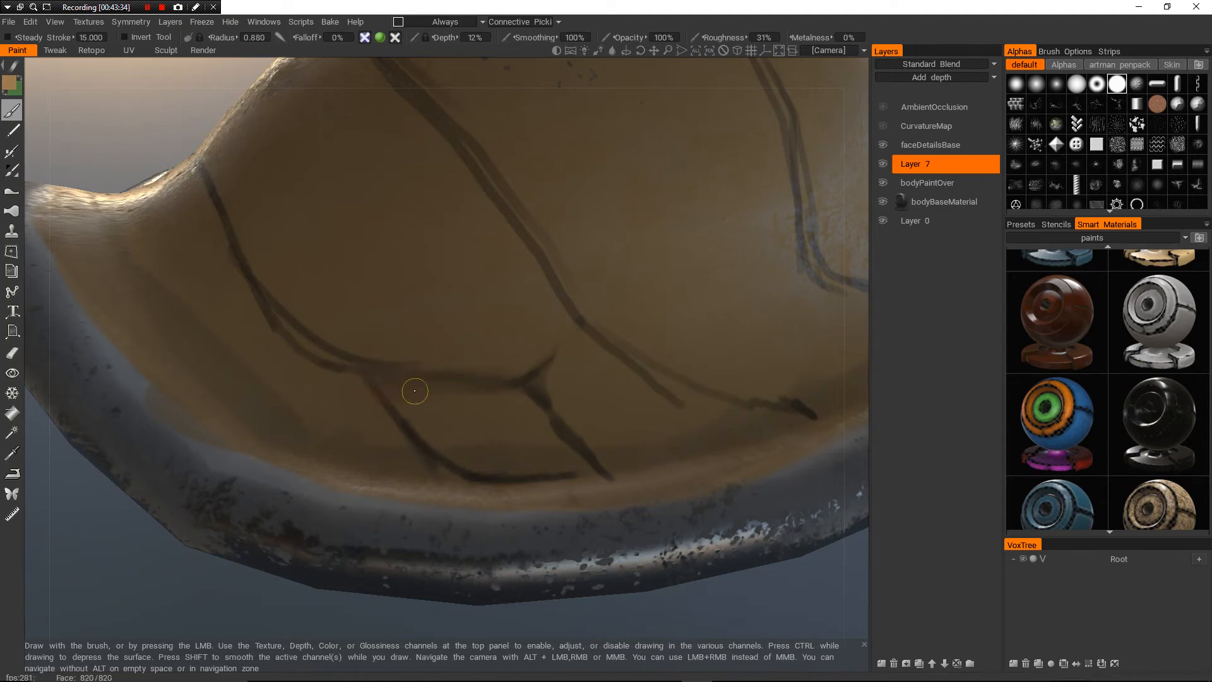
- Set the paint color to pale cream (hue 35.143, saturation 20%, lightness 89%) and the brush radius to 0.256
{"action": "right_click_drag", "start_coordinate": [657, 309], "coordinate": [587, 366], "text": "alt"}
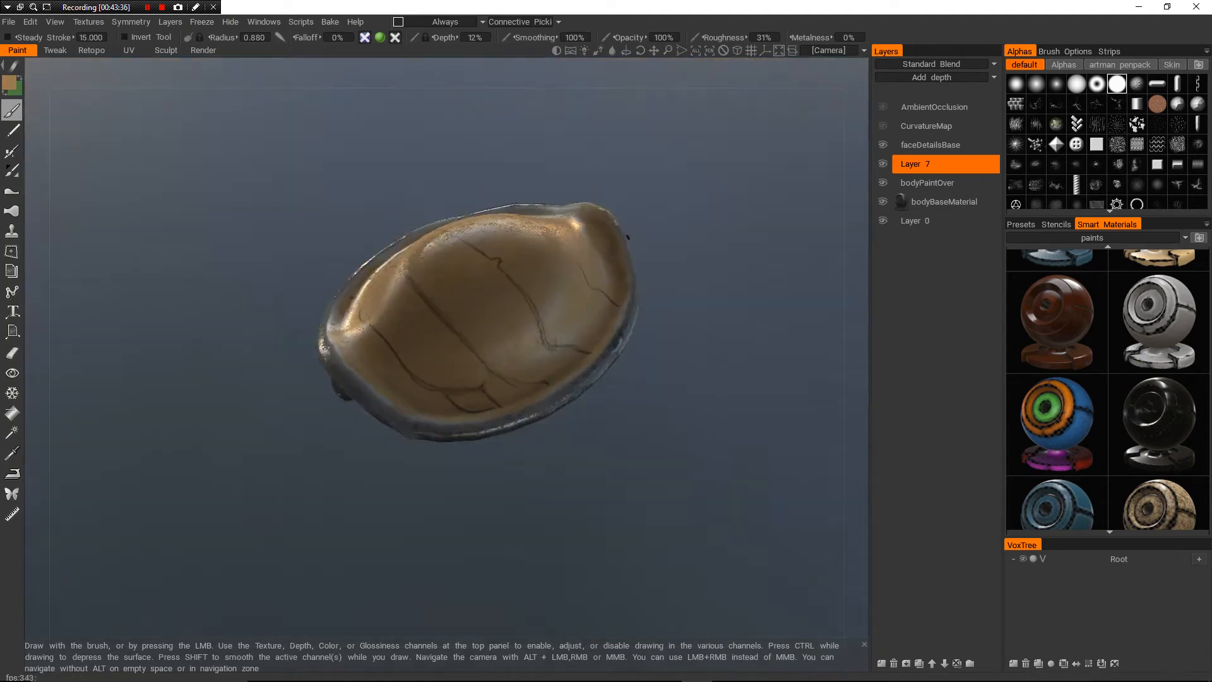
{"action": "left_click_drag", "start_coordinate": [587, 366], "coordinate": [666, 300], "text": "alt"}
{"action": "right_click_drag", "start_coordinate": [665, 301], "coordinate": [776, 291], "text": "alt"}
{"action": "right_click_drag", "start_coordinate": [505, 331], "coordinate": [580, 367], "text": "alt"}
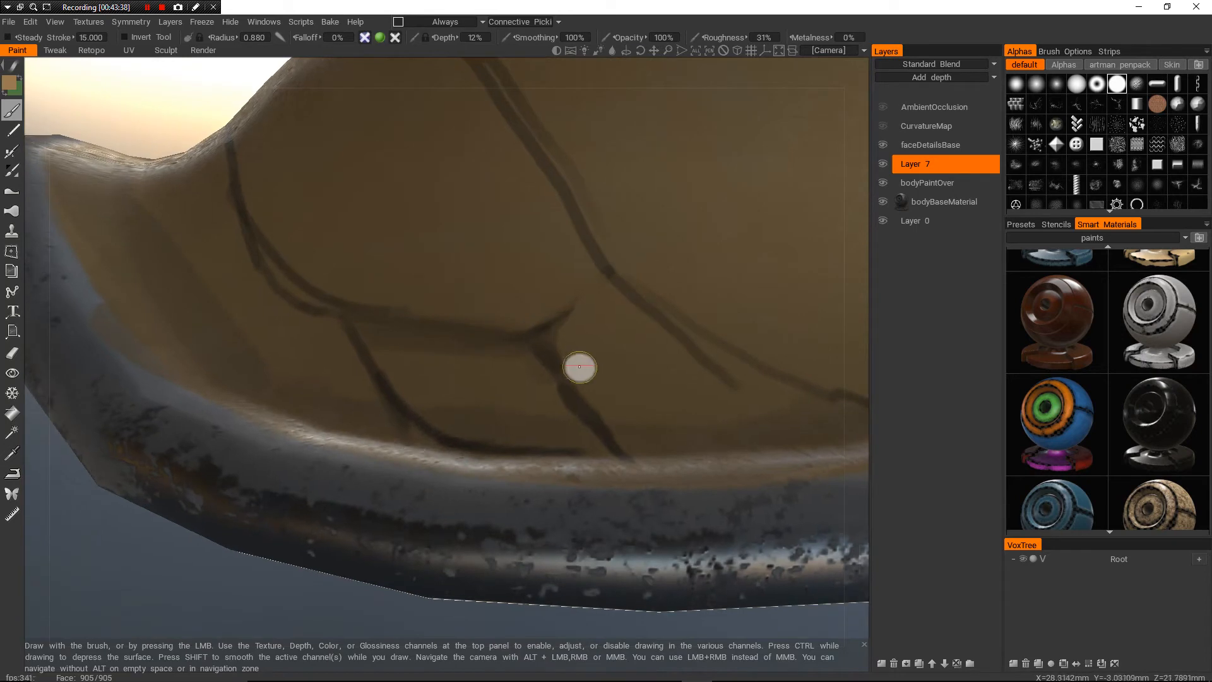
{"action": "key", "text": "s"}
{"action": "left_click", "coordinate": [424, 402]}
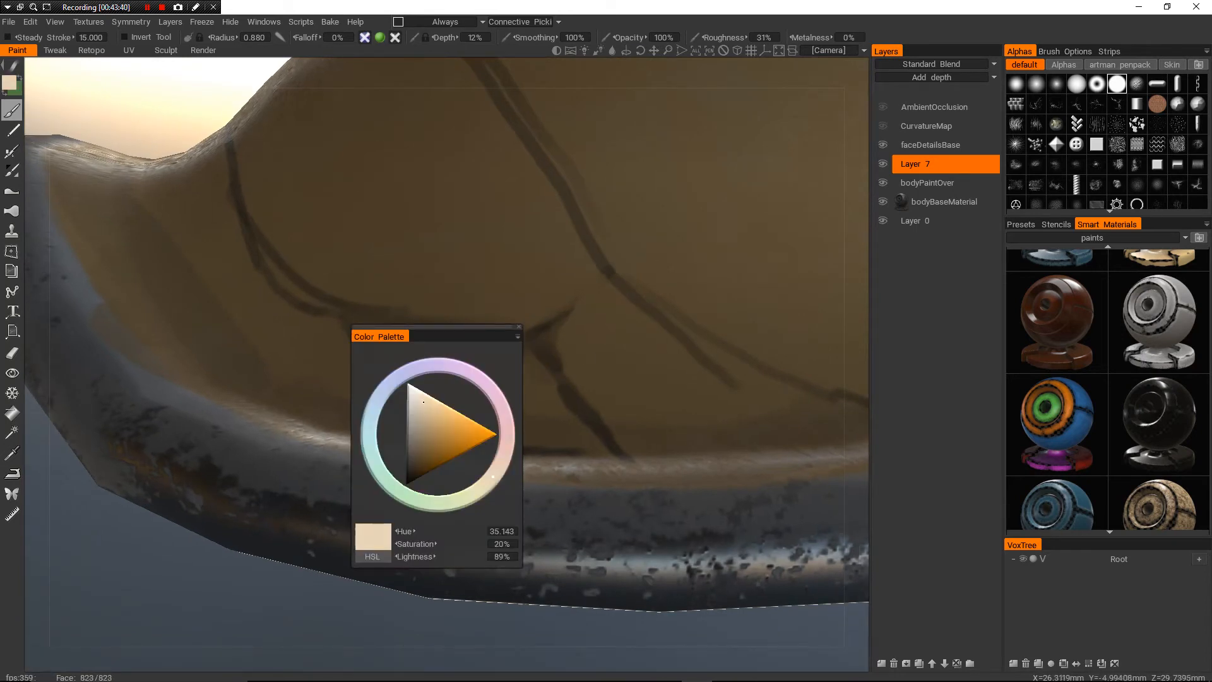
{"action": "right_click_drag", "start_coordinate": [549, 284], "coordinate": [523, 287]}
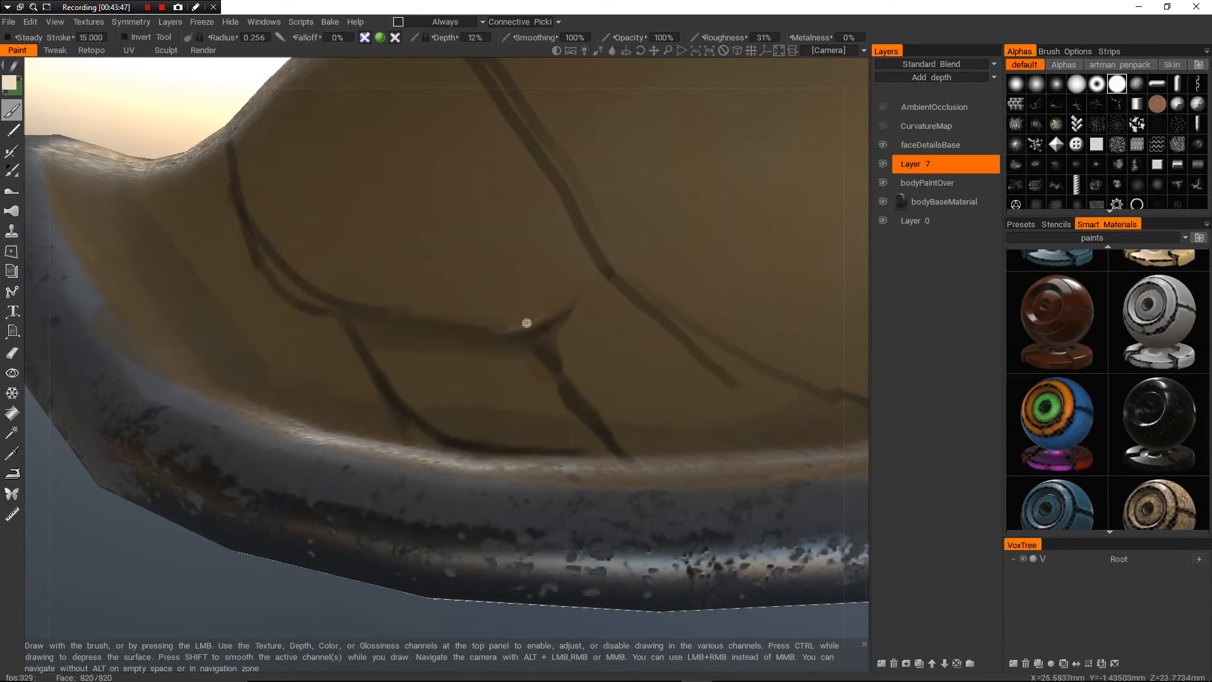
- Paint a thin cream highlight along the upper edge of the rear branch and up the curve of the rearmost dividing line
{"action": "right_click_drag", "start_coordinate": [602, 269], "coordinate": [492, 247], "text": "alt"}
{"action": "left_click_drag", "start_coordinate": [493, 246], "coordinate": [537, 255], "text": "alt"}
{"action": "right_click_drag", "start_coordinate": [537, 256], "coordinate": [644, 298], "text": "alt"}
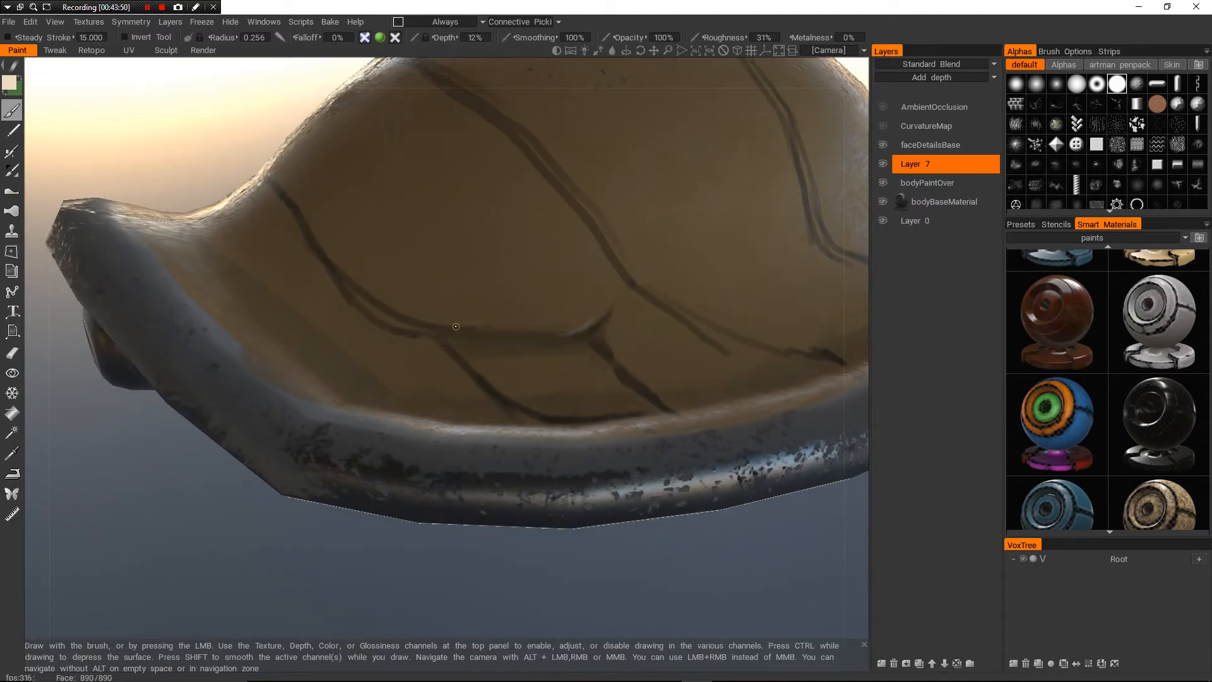
{"action": "right_click_drag", "start_coordinate": [536, 328], "coordinate": [435, 293], "text": "alt"}
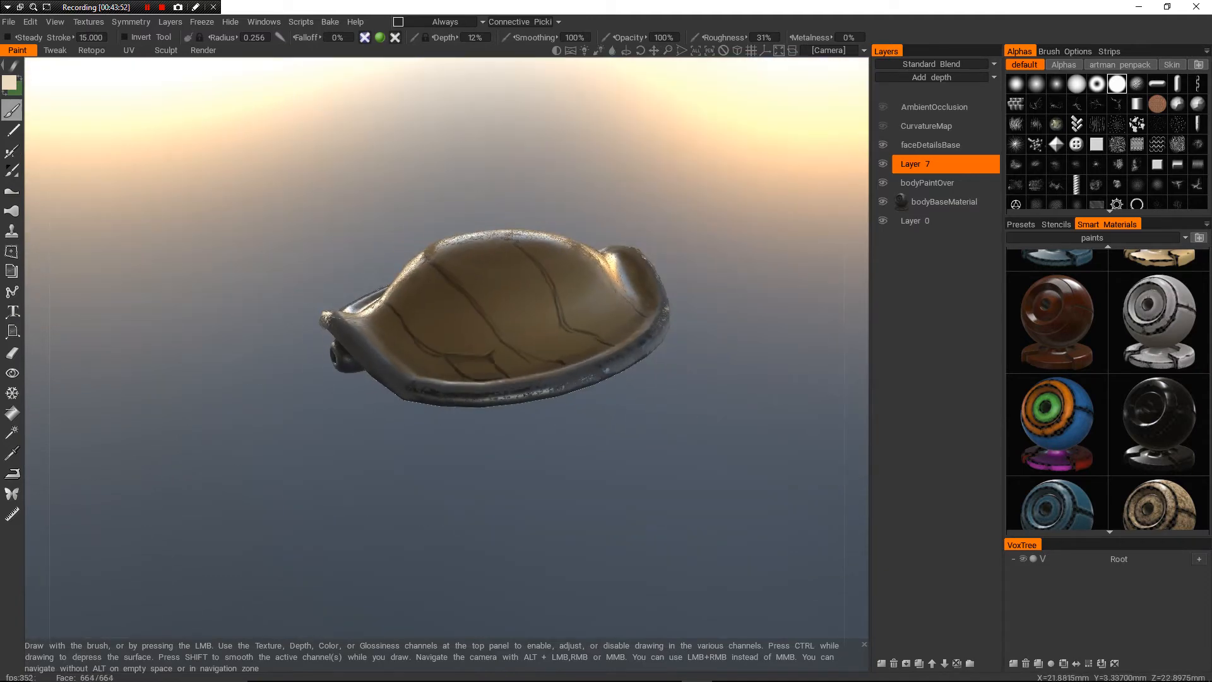
{"action": "left_click_drag", "start_coordinate": [435, 294], "coordinate": [454, 347], "text": "alt"}
{"action": "right_click_drag", "start_coordinate": [455, 347], "coordinate": [432, 338], "text": "alt"}
{"action": "left_click_drag", "start_coordinate": [432, 338], "coordinate": [474, 284], "text": "alt"}
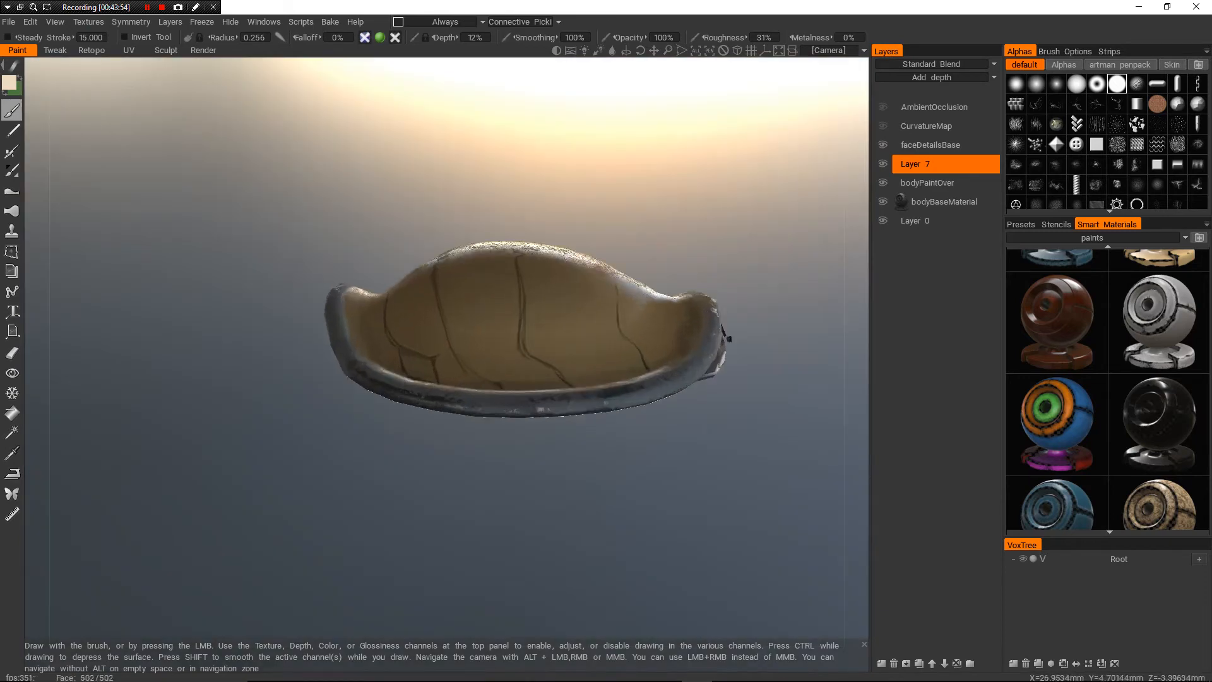
{"action": "right_click_drag", "start_coordinate": [473, 284], "coordinate": [569, 328], "text": "alt"}
{"action": "middle_click_drag", "start_coordinate": [568, 328], "coordinate": [653, 347], "text": "alt"}
{"action": "mouse_move", "coordinate": [653, 347]}
{"action": "left_mouse_down", "text": "alt"}
{"action": "mouse_move", "coordinate": [647, 360]}
{"action": "mouse_move", "coordinate": [669, 335]}
{"action": "left_mouse_up", "text": "alt"}
{"action": "right_click_drag", "start_coordinate": [669, 334], "coordinate": [719, 353], "text": "alt"}
{"action": "left_click_drag", "start_coordinate": [719, 353], "coordinate": [732, 385], "text": "alt"}
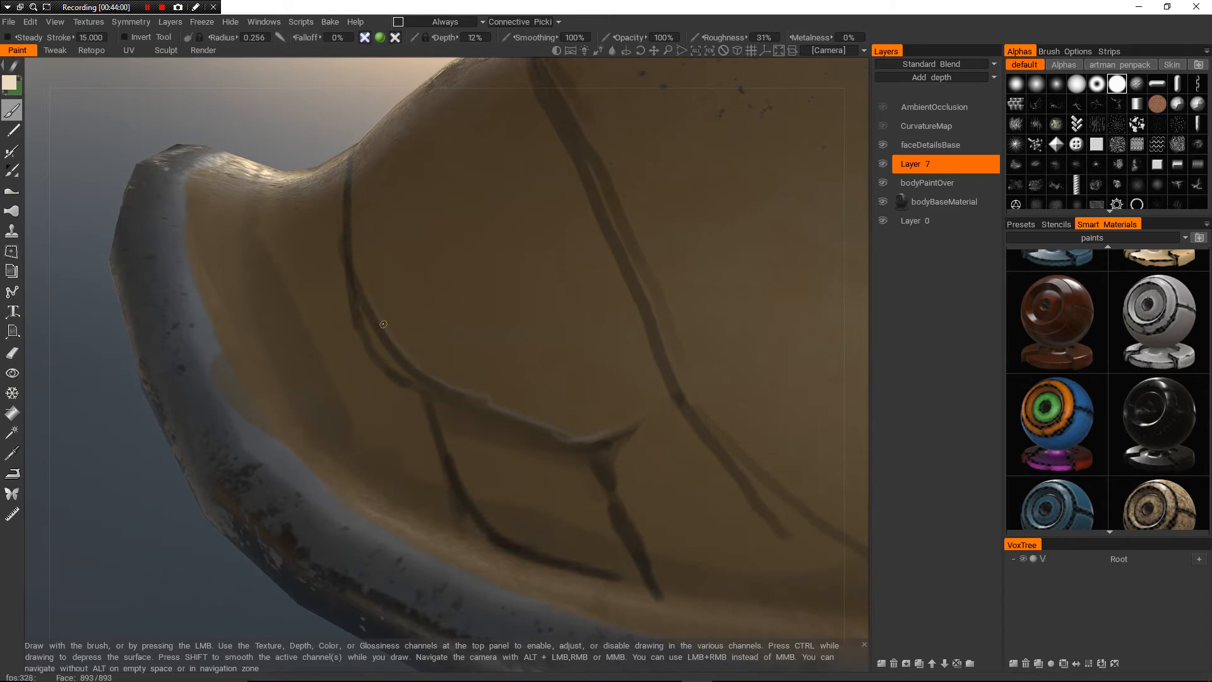
- Inspect the highlighted rear branch from several distances and follow the rearmost dividing line over to the shell's opposite side
{"action": "right_click_drag", "start_coordinate": [581, 372], "coordinate": [472, 365], "text": "alt"}
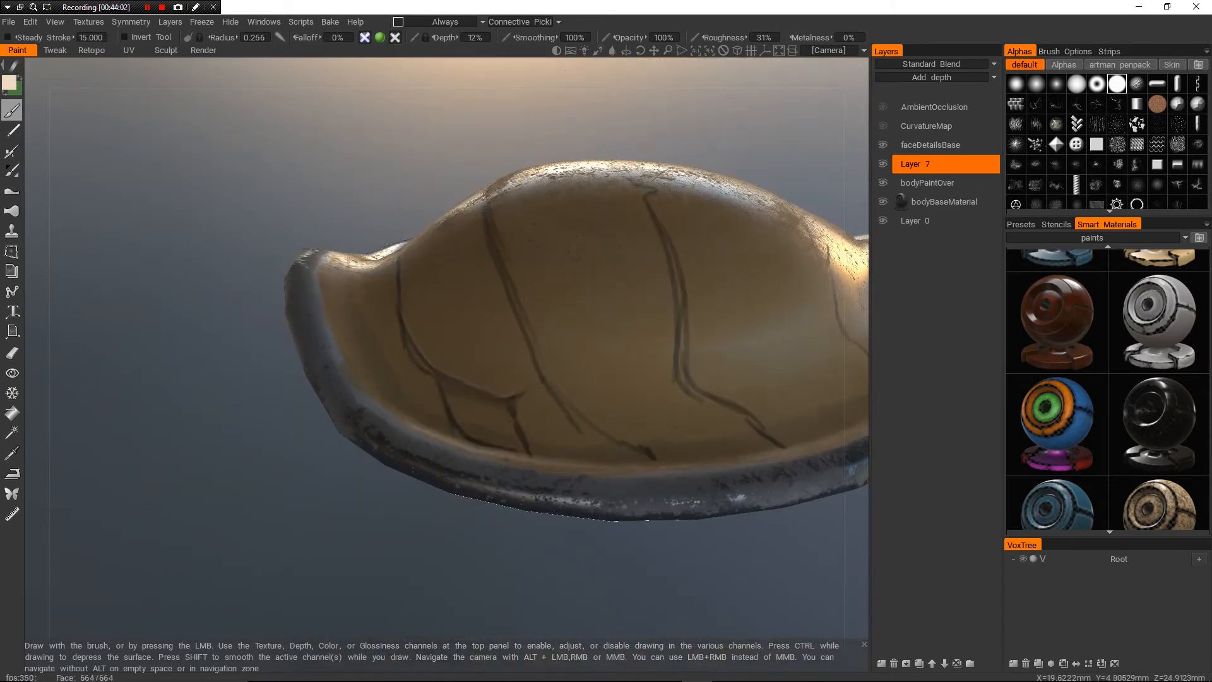
{"action": "left_click_drag", "start_coordinate": [472, 365], "coordinate": [466, 351], "text": "alt"}
{"action": "right_click_drag", "start_coordinate": [466, 351], "coordinate": [432, 348]}
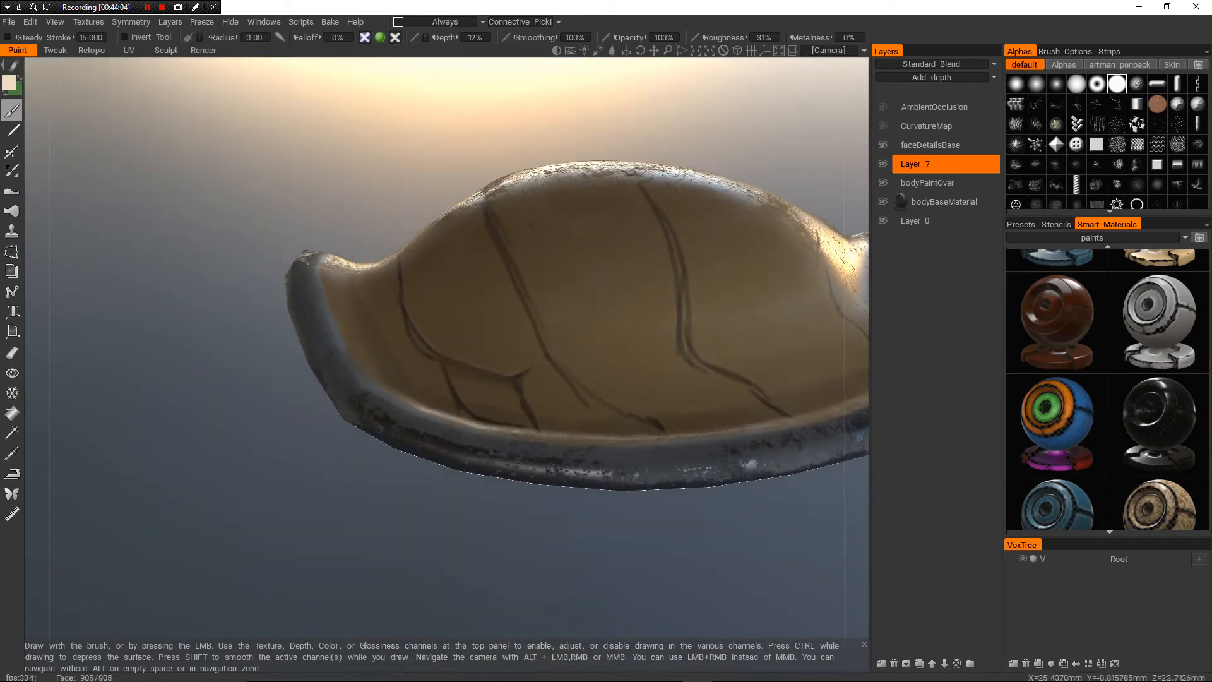
{"action": "right_click_drag", "start_coordinate": [499, 332], "coordinate": [455, 328], "text": "alt"}
{"action": "left_click_drag", "start_coordinate": [456, 329], "coordinate": [458, 309], "text": "alt"}
{"action": "right_click_drag", "start_coordinate": [457, 309], "coordinate": [525, 307], "text": "alt"}
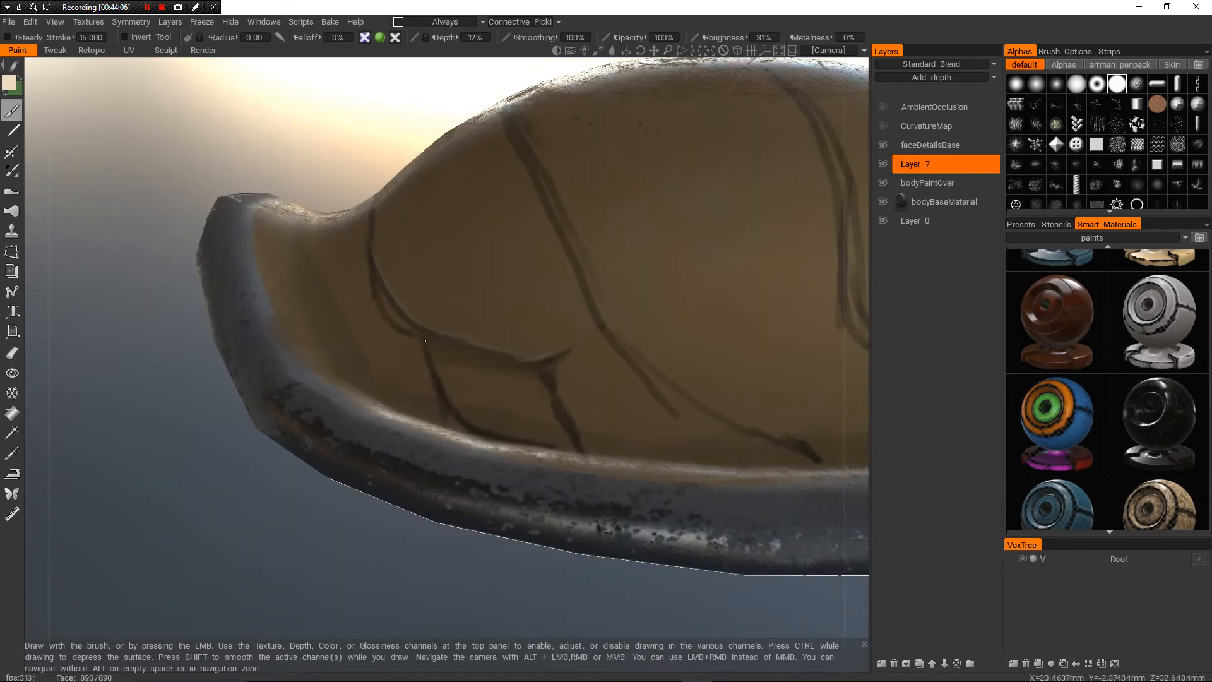
{"action": "left_click_drag", "start_coordinate": [498, 315], "coordinate": [527, 335], "text": "alt"}
{"action": "right_click_drag", "start_coordinate": [527, 334], "coordinate": [556, 334], "text": "alt"}
{"action": "left_click_drag", "start_coordinate": [556, 335], "coordinate": [631, 391], "text": "alt"}
{"action": "left_click_drag", "start_coordinate": [524, 353], "coordinate": [498, 303], "text": "alt"}
{"action": "left_click_drag", "start_coordinate": [445, 266], "coordinate": [400, 251], "text": "alt"}
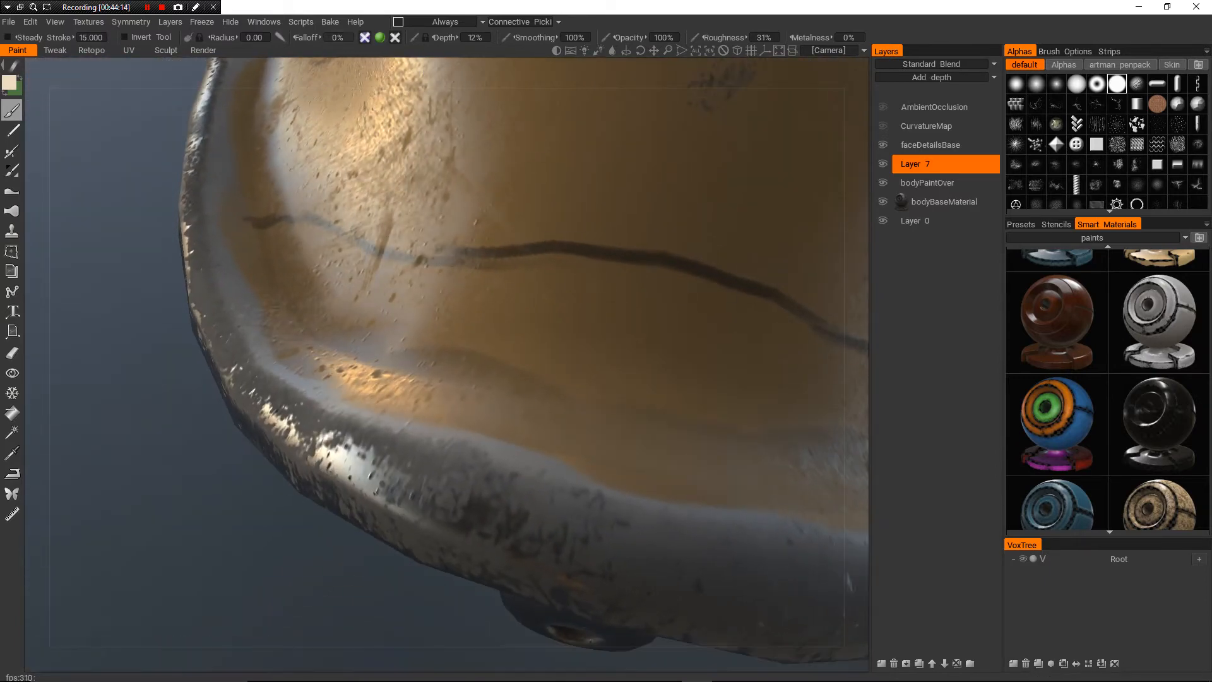
- Enable roughness painting at 100%, sample the dark line color, and retrace the faded rearmost dividing line with a 0.238 brush radius
{"action": "left_click", "coordinate": [395, 37]}
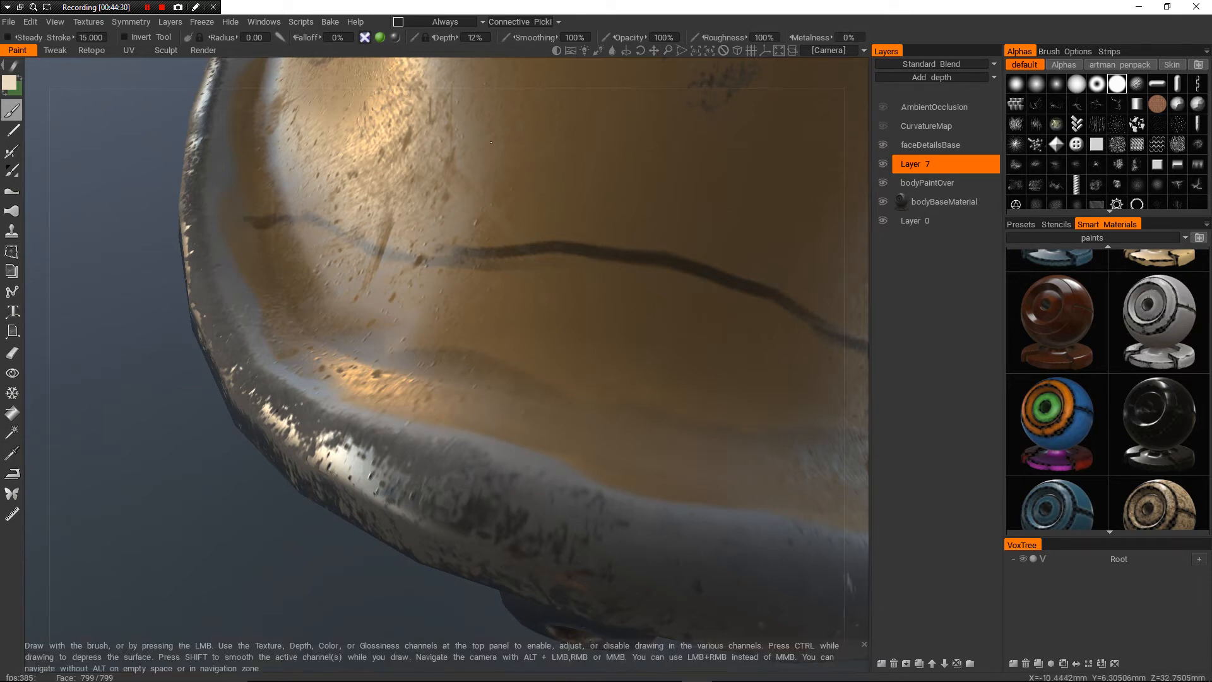
{"action": "mouse_move", "coordinate": [378, 236]}
{"action": "left_mouse_down", "text": "alt"}
{"action": "mouse_move", "coordinate": [456, 232]}
{"action": "mouse_move", "coordinate": [402, 306]}
{"action": "left_mouse_up", "text": "alt"}
{"action": "key", "text": "v"}
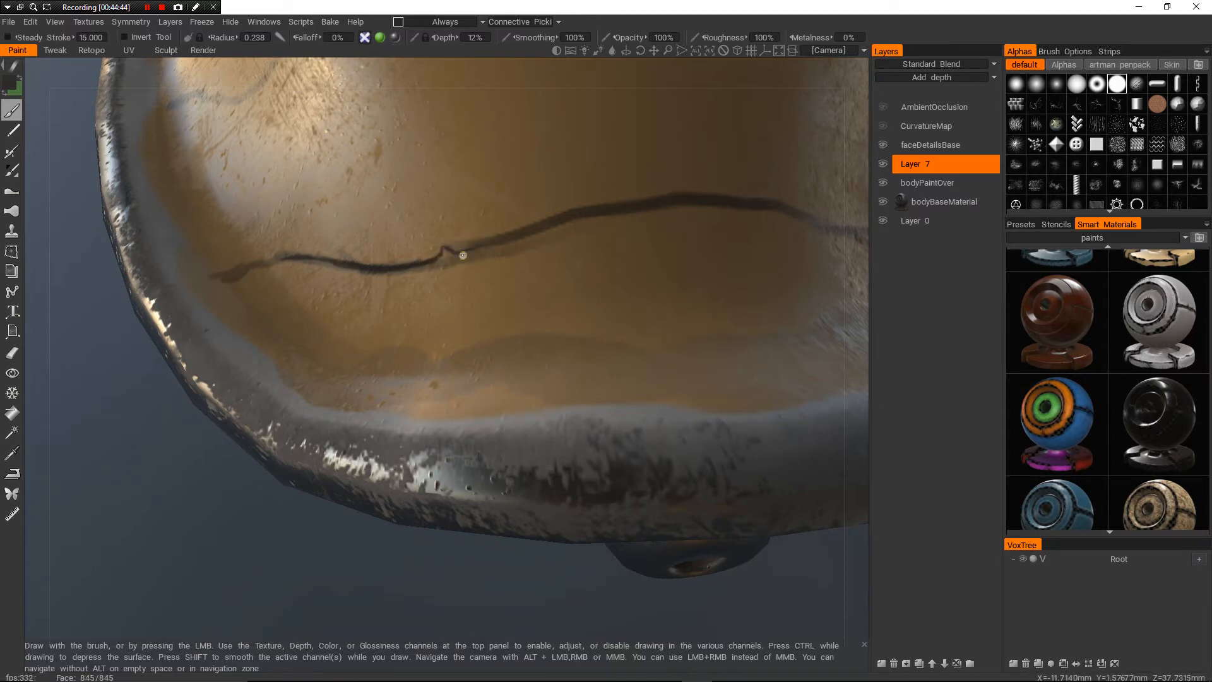
- Set the brush radius to 0.669 and depth to 0%, and thicken the middle of the rearmost dividing line
{"action": "right_click_drag", "start_coordinate": [495, 246], "coordinate": [391, 245], "text": "alt"}
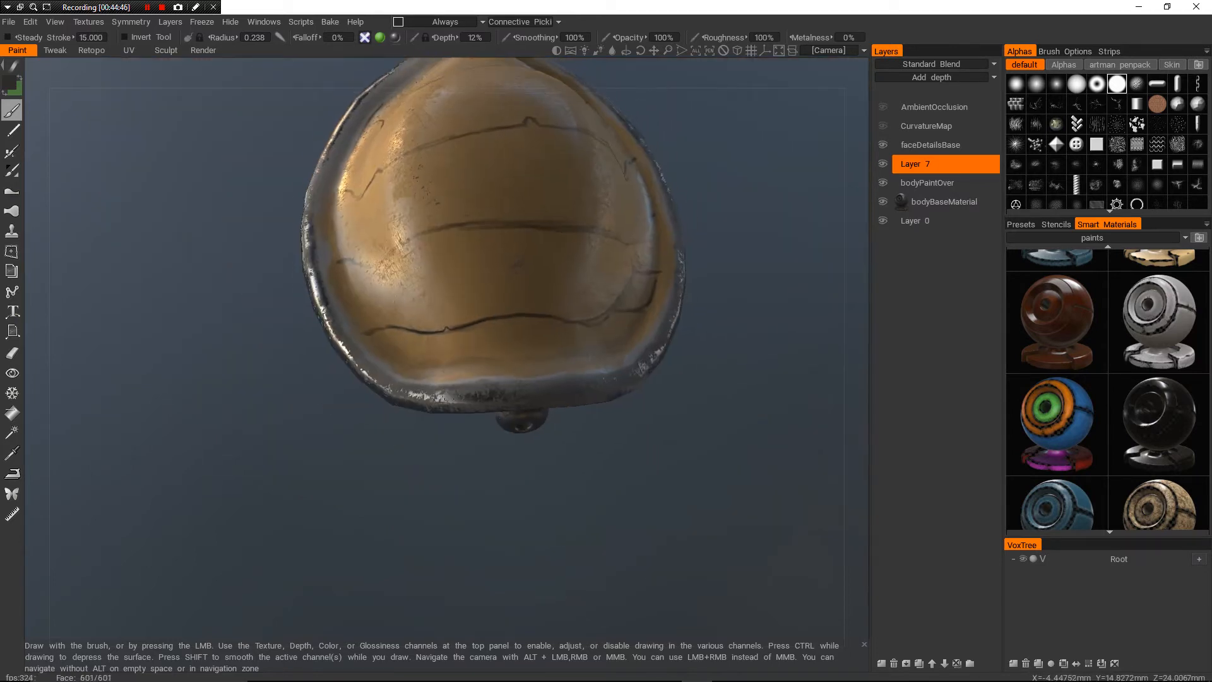
{"action": "left_click_drag", "start_coordinate": [391, 245], "coordinate": [467, 221], "text": "alt"}
{"action": "right_click_drag", "start_coordinate": [467, 221], "coordinate": [568, 221], "text": "alt"}
{"action": "left_click_drag", "start_coordinate": [493, 227], "coordinate": [467, 253], "text": "alt"}
{"action": "mouse_move", "coordinate": [467, 253]}
{"action": "right_mouse_down", "text": "alt"}
{"action": "mouse_move", "coordinate": [556, 253]}
{"action": "mouse_move", "coordinate": [485, 260]}
{"action": "right_mouse_up", "text": "alt"}
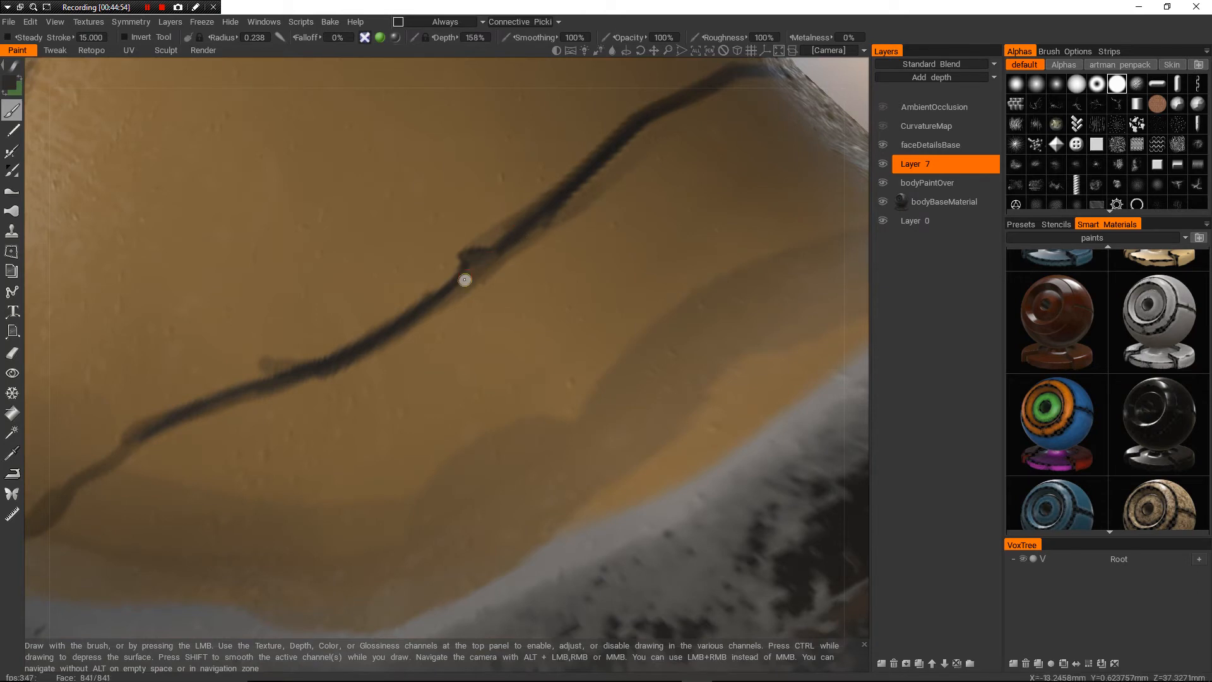
{"action": "right_click_drag", "start_coordinate": [493, 269], "coordinate": [513, 269]}
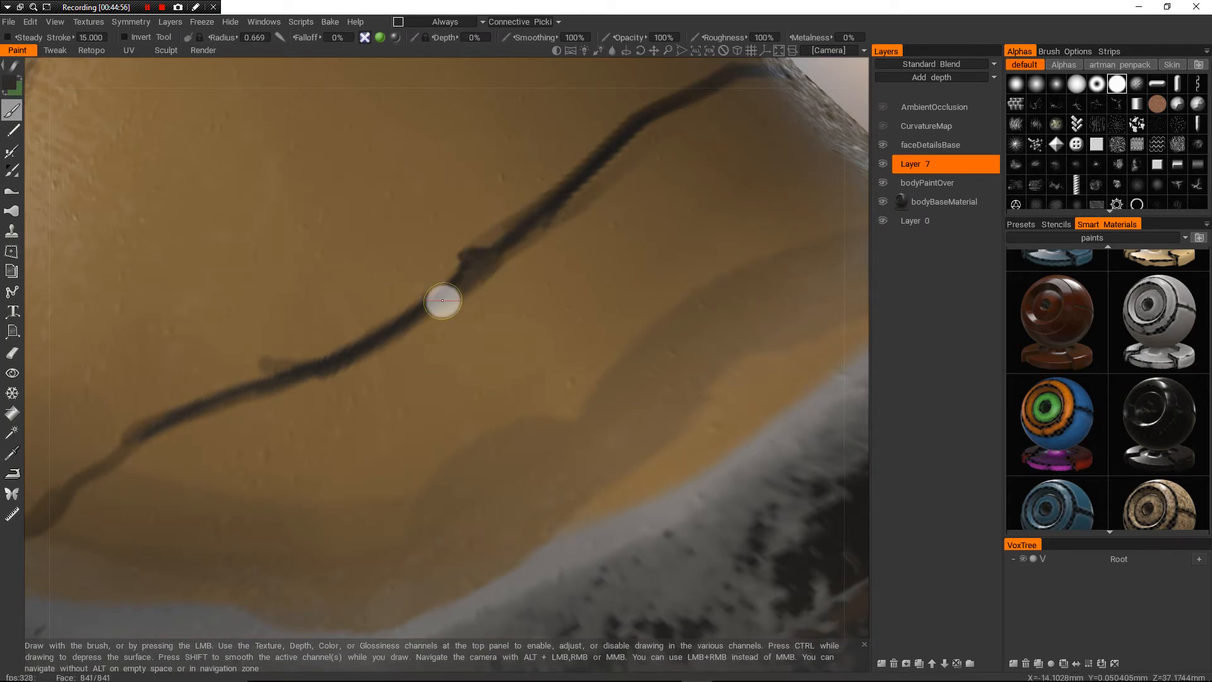
{"action": "left_click_drag", "start_coordinate": [441, 303], "coordinate": [649, 128]}
- Darken the rearmost dividing line with repeated strokes from near the rim up over the shell's crest
{"action": "right_click_drag", "start_coordinate": [271, 408], "coordinate": [157, 391], "text": "alt"}
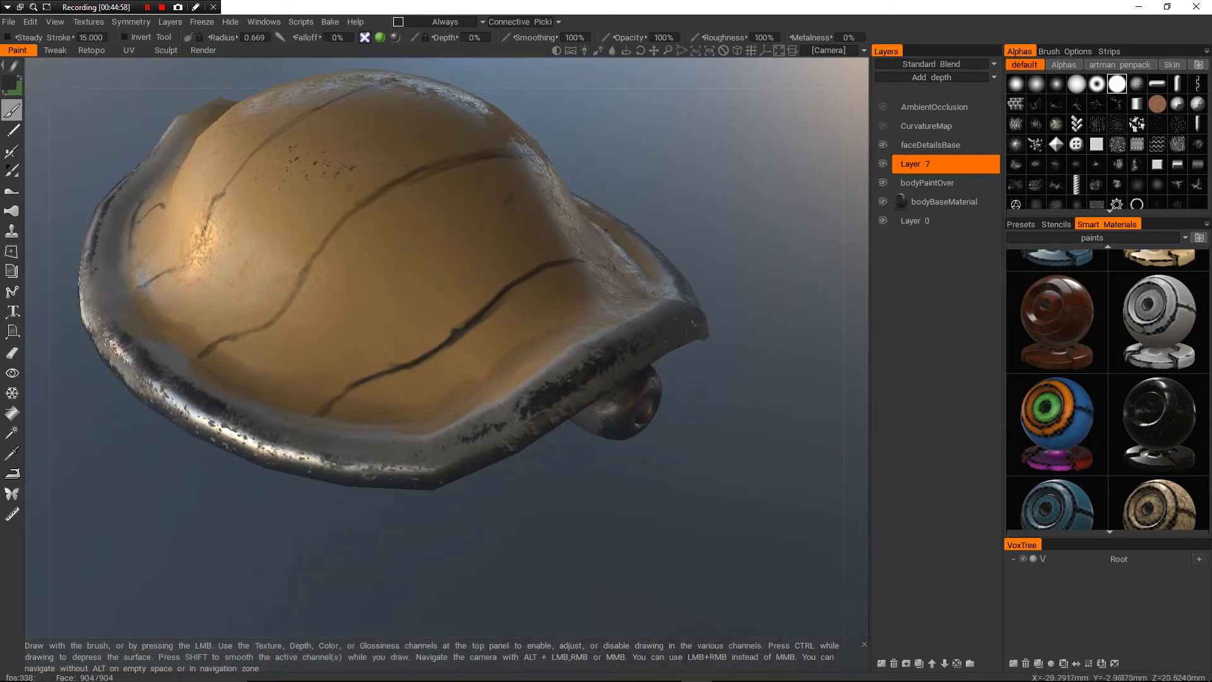
{"action": "left_click_drag", "start_coordinate": [158, 391], "coordinate": [189, 334], "text": "alt"}
{"action": "right_click_drag", "start_coordinate": [189, 335], "coordinate": [291, 340], "text": "alt"}
{"action": "mouse_move", "coordinate": [244, 433]}
{"action": "left_mouse_down"}
{"action": "mouse_move", "coordinate": [303, 362]}
{"action": "mouse_move", "coordinate": [389, 339]}
{"action": "mouse_move", "coordinate": [445, 287]}
{"action": "left_mouse_up"}
{"action": "left_click_drag", "start_coordinate": [361, 342], "coordinate": [516, 225]}
{"action": "right_click_drag", "start_coordinate": [515, 225], "coordinate": [473, 253], "text": "alt"}
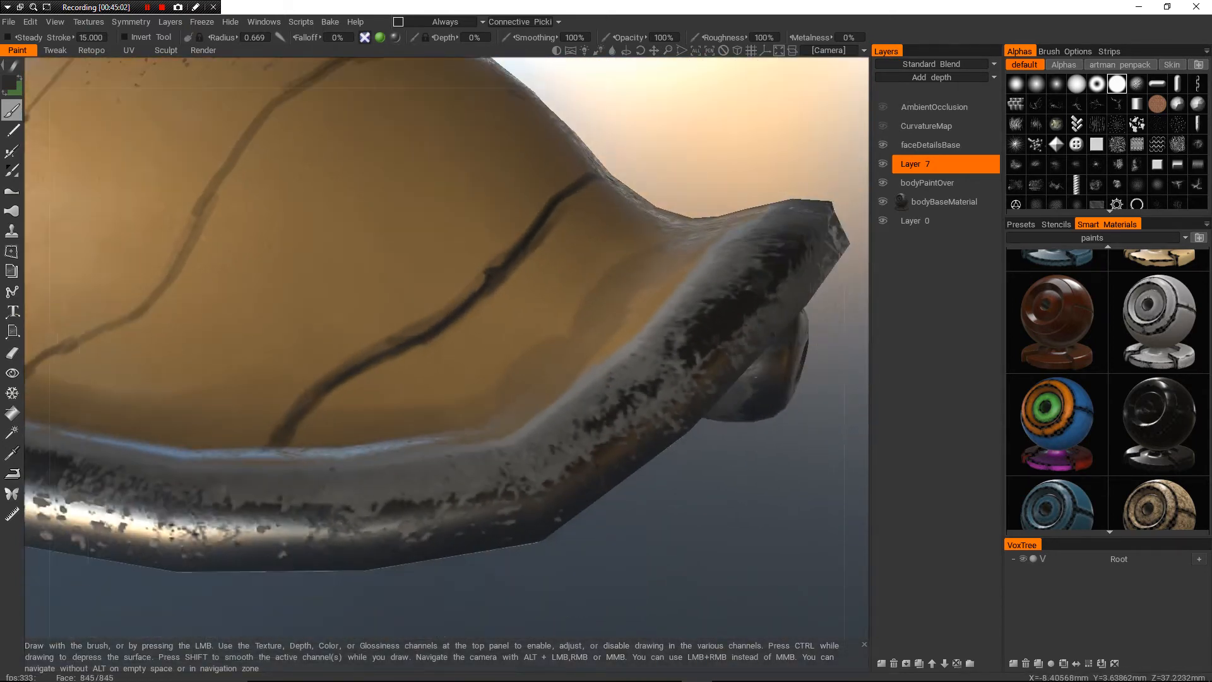
{"action": "left_click_drag", "start_coordinate": [474, 253], "coordinate": [434, 326], "text": "alt"}
{"action": "middle_click_drag", "start_coordinate": [435, 325], "coordinate": [374, 346], "text": "alt"}
{"action": "mouse_move", "coordinate": [379, 343]}
{"action": "left_mouse_down"}
{"action": "mouse_move", "coordinate": [446, 301]}
{"action": "mouse_move", "coordinate": [592, 259]}
{"action": "left_mouse_up"}
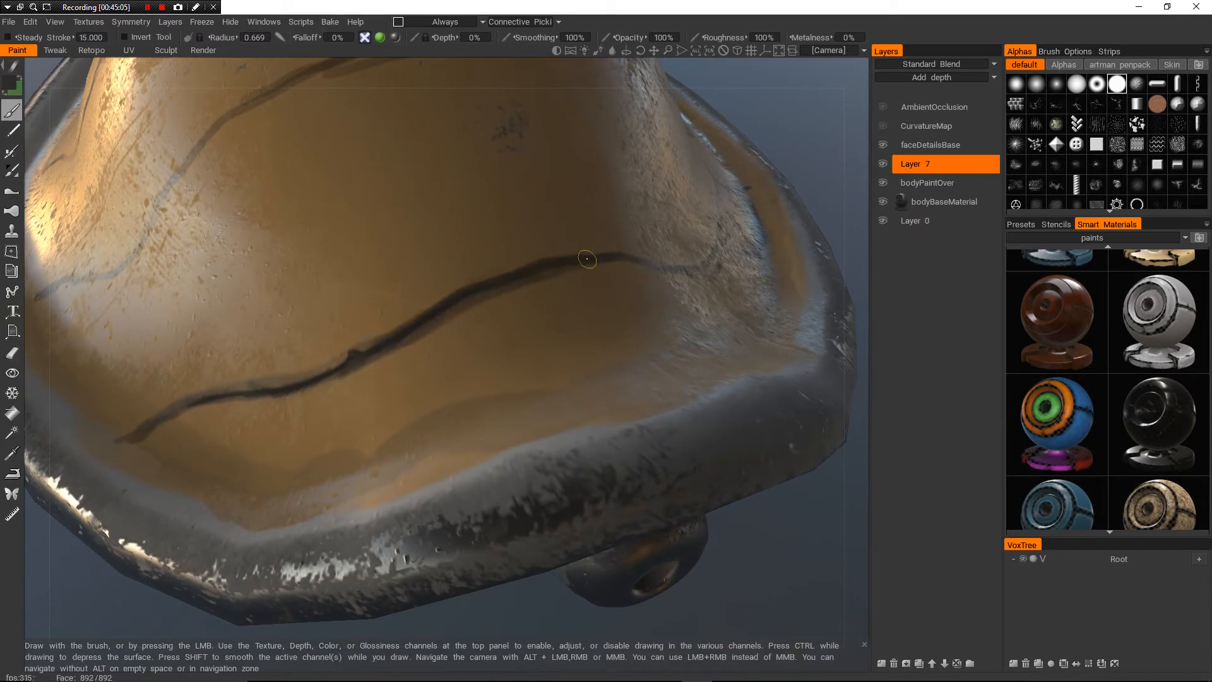
- Reduce the brush radius to 0.412 and paint a dark forked spur where the rearmost line meets the rim
{"action": "right_click_drag", "start_coordinate": [541, 269], "coordinate": [436, 272], "text": "alt"}
{"action": "mouse_move", "coordinate": [435, 271]}
{"action": "left_mouse_down", "text": "alt"}
{"action": "mouse_move", "coordinate": [379, 316]}
{"action": "mouse_move", "coordinate": [410, 303]}
{"action": "left_mouse_up", "text": "alt"}
{"action": "right_click_drag", "start_coordinate": [411, 303], "coordinate": [467, 299], "text": "alt"}
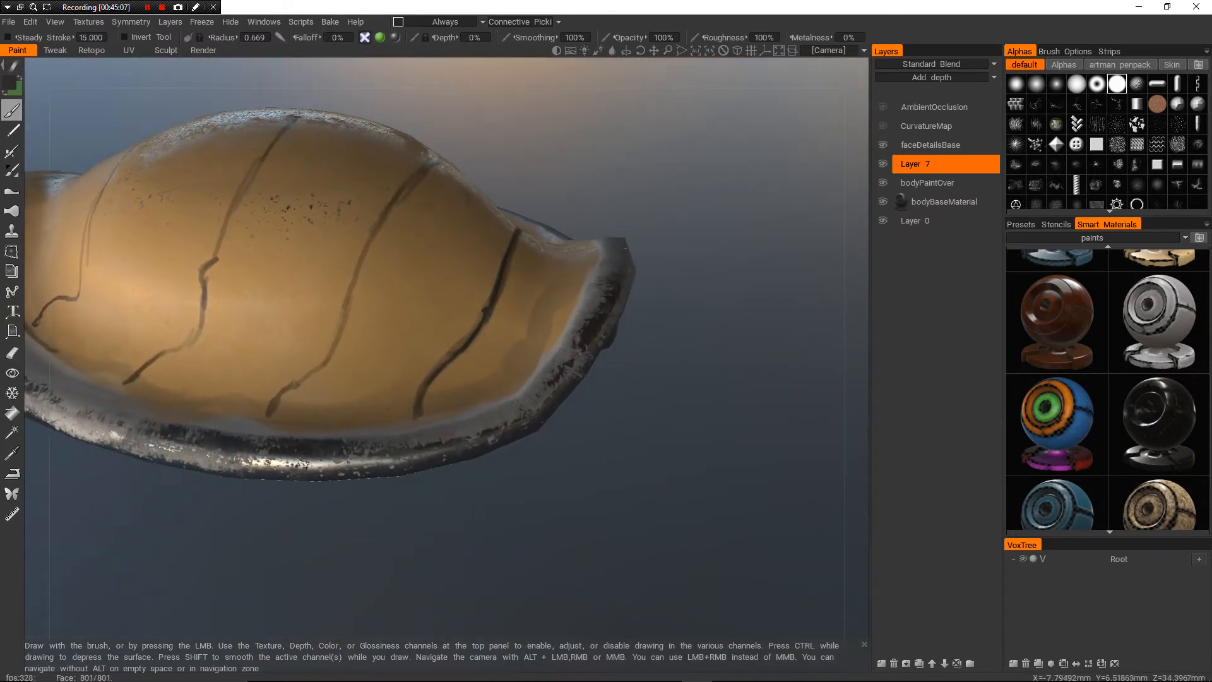
{"action": "left_click_drag", "start_coordinate": [467, 299], "coordinate": [493, 277], "text": "alt"}
{"action": "right_click_drag", "start_coordinate": [492, 278], "coordinate": [555, 271], "text": "alt"}
{"action": "left_click_drag", "start_coordinate": [555, 271], "coordinate": [536, 360], "text": "alt"}
{"action": "right_click_drag", "start_coordinate": [537, 360], "coordinate": [466, 442], "text": "alt"}
{"action": "middle_click_drag", "start_coordinate": [466, 442], "coordinate": [443, 384], "text": "alt"}
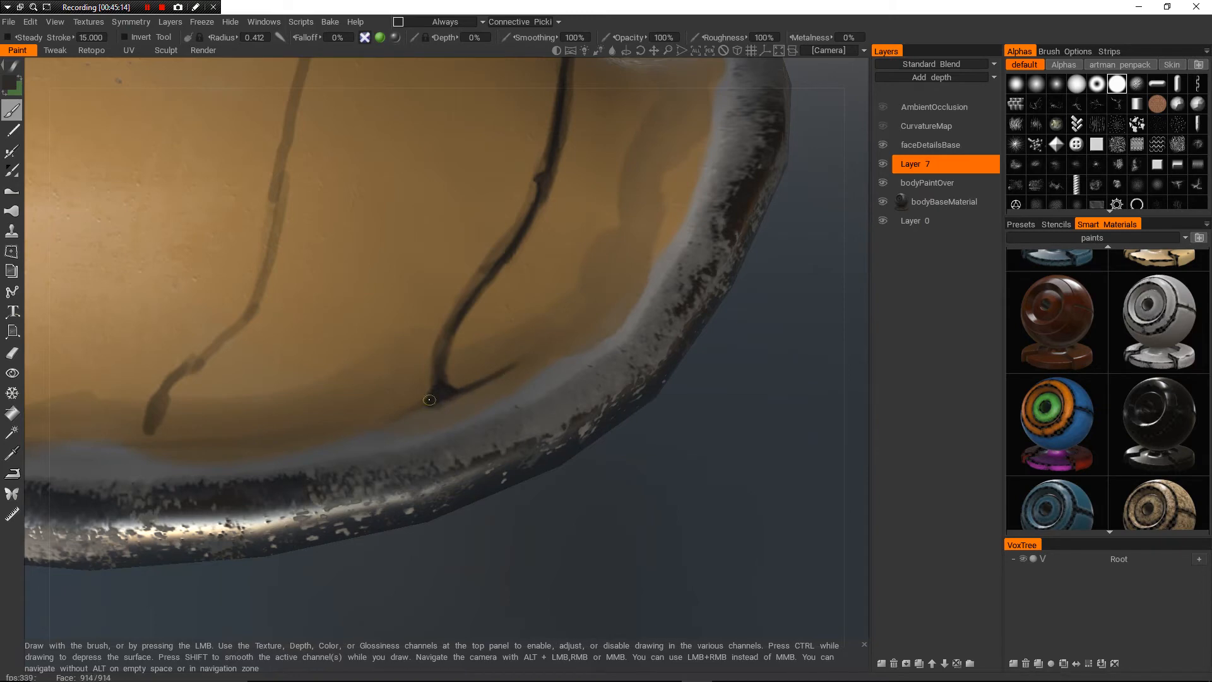
- Extend the dark line from the fork outward onto the upper face of the metal rim
{"action": "right_click_drag", "start_coordinate": [341, 449], "coordinate": [262, 372], "text": "alt"}
{"action": "left_click_drag", "start_coordinate": [262, 372], "coordinate": [344, 328], "text": "alt"}
{"action": "right_click_drag", "start_coordinate": [344, 329], "coordinate": [436, 429], "text": "alt"}
{"action": "mouse_move", "coordinate": [466, 310]}
{"action": "left_mouse_down", "text": "alt"}
{"action": "mouse_move", "coordinate": [479, 414]}
{"action": "mouse_move", "coordinate": [474, 401]}
{"action": "left_mouse_up", "text": "alt"}
{"action": "right_click_drag", "start_coordinate": [474, 401], "coordinate": [385, 306], "text": "alt"}
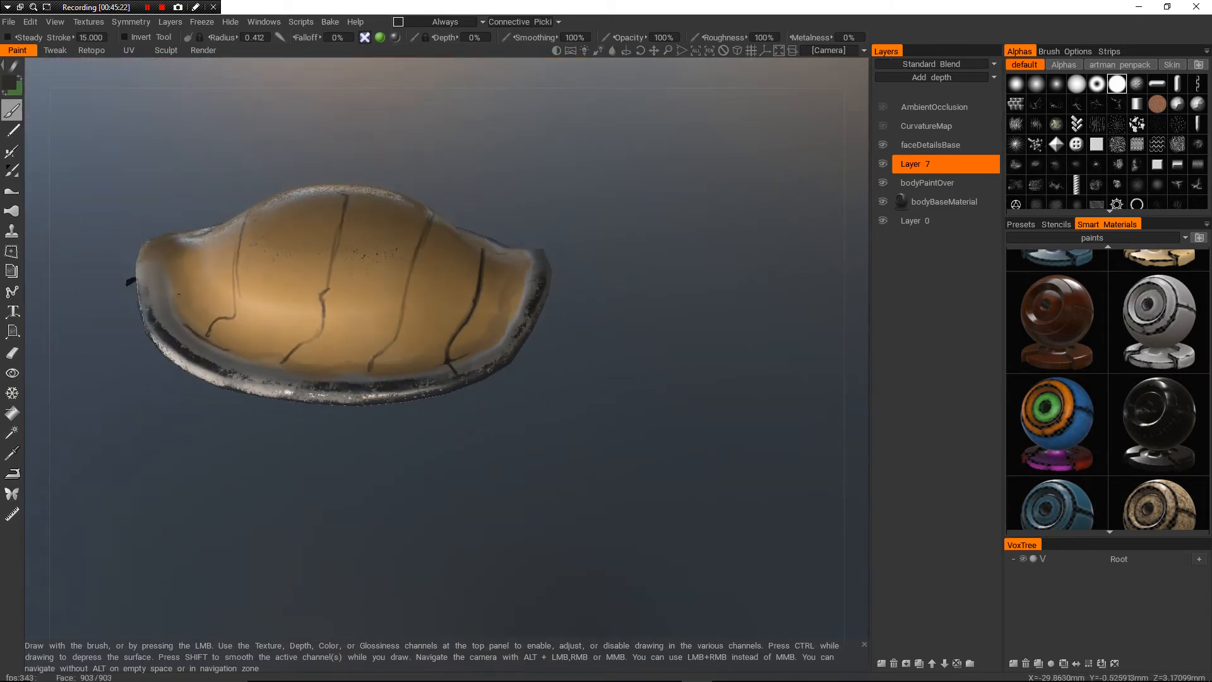
{"action": "left_click_drag", "start_coordinate": [385, 306], "coordinate": [426, 461], "text": "alt"}
{"action": "right_click_drag", "start_coordinate": [426, 461], "coordinate": [385, 417], "text": "alt"}
{"action": "left_click_drag", "start_coordinate": [385, 417], "coordinate": [340, 328], "text": "alt"}
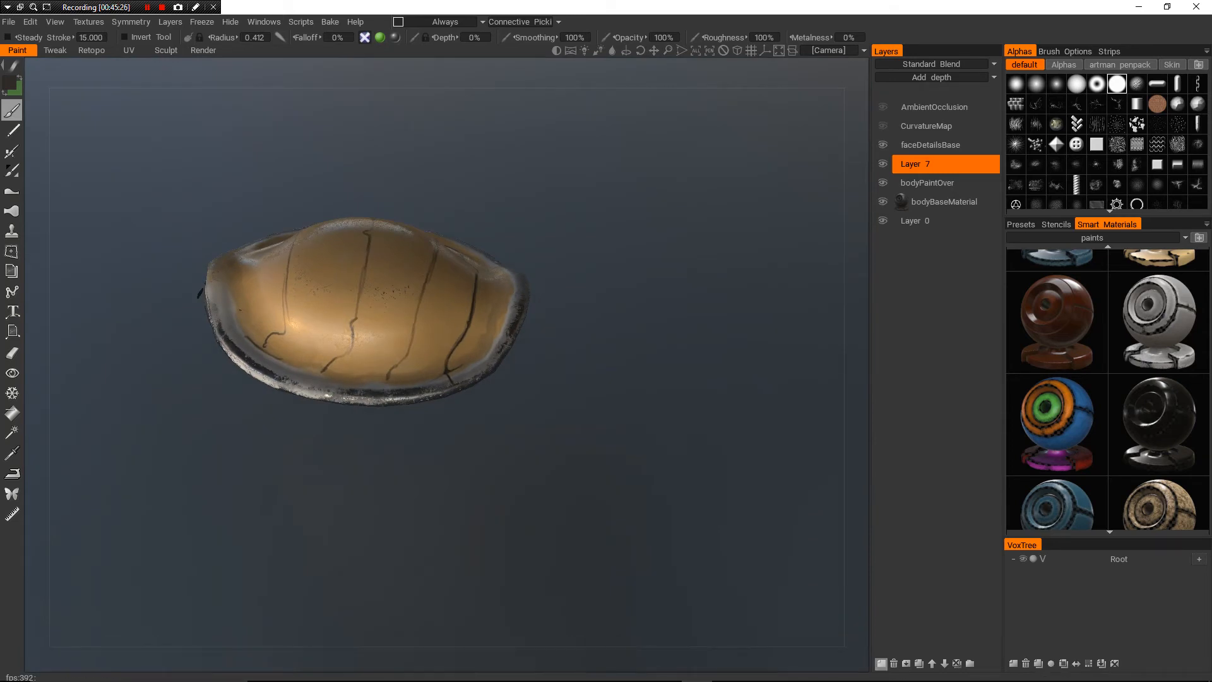
- Add a new layer above Layer 7 and select Layer 7 together with bodyPaintOver
{"action": "left_click", "coordinate": [881, 663]}
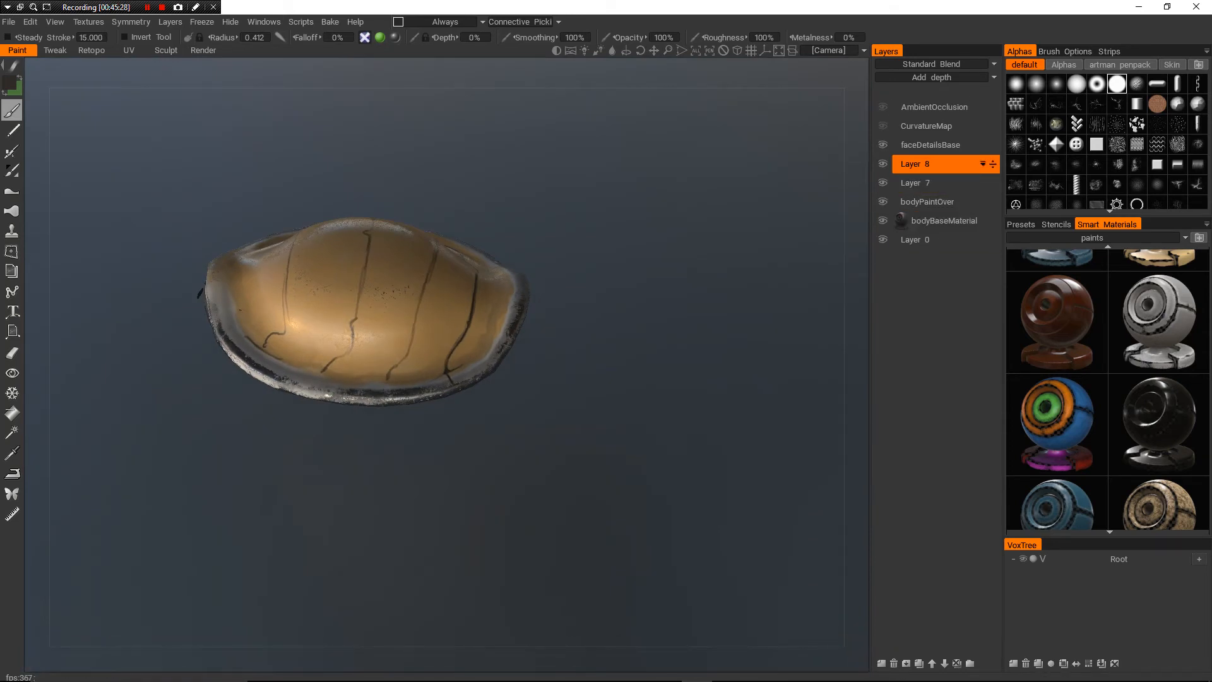
{"action": "left_click", "coordinate": [922, 183], "text": "shift"}
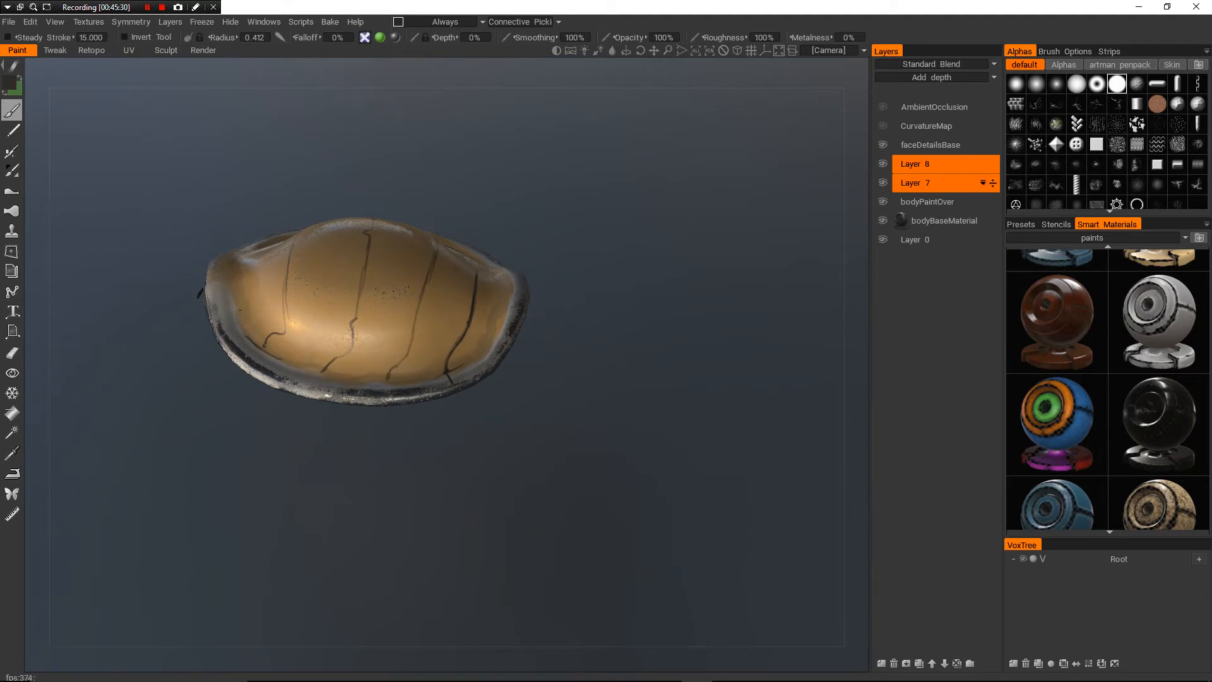
{"action": "left_click", "coordinate": [923, 183]}
{"action": "left_click", "coordinate": [927, 202], "text": "shift"}
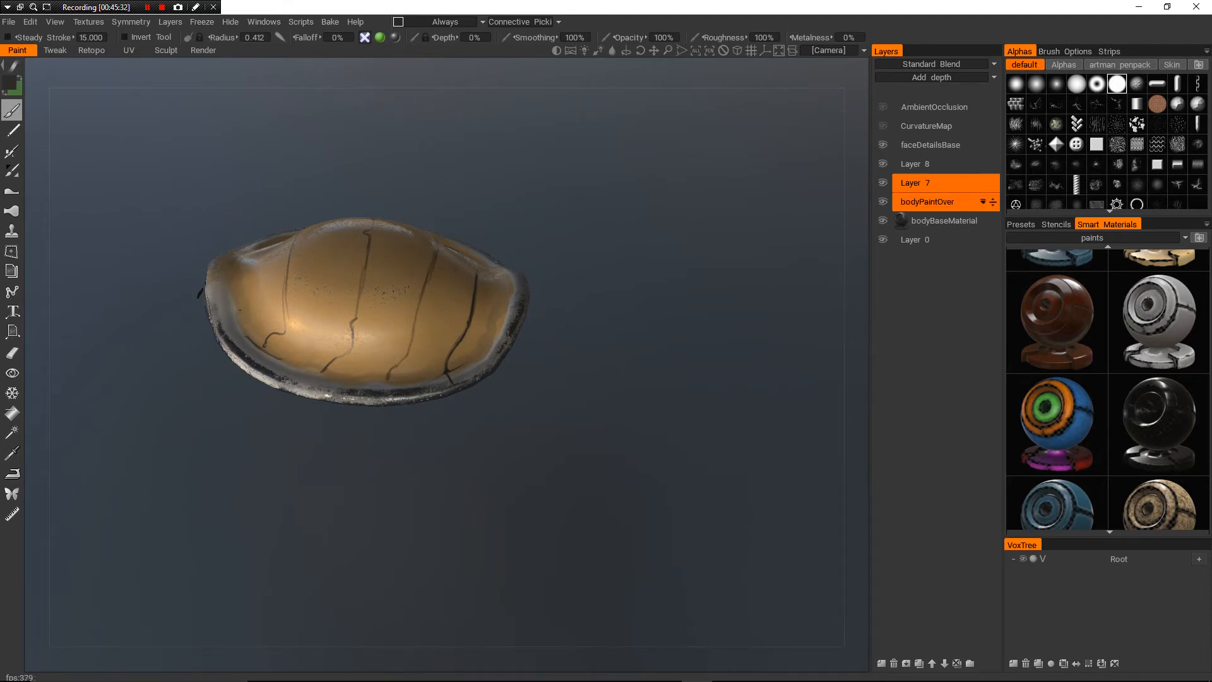
- Make Layer 8 active and paint the dark dividing line down the outer side of the metal rim
{"action": "right_click_drag", "start_coordinate": [447, 372], "coordinate": [498, 278], "text": "alt"}
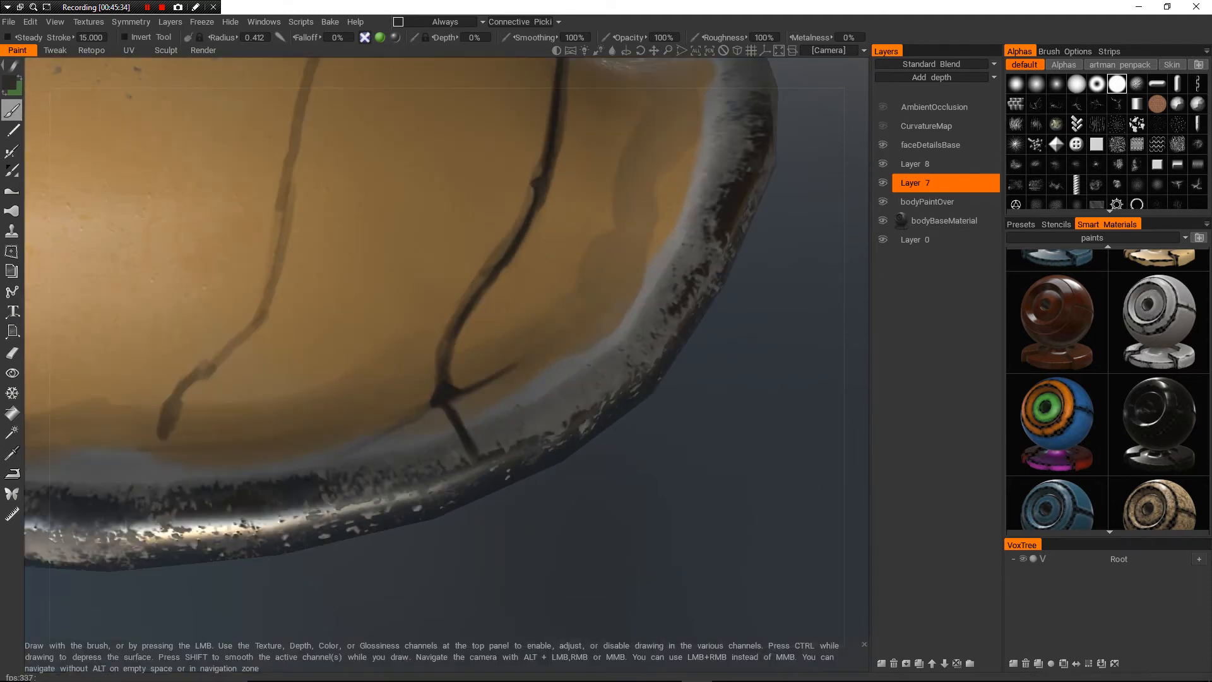
{"action": "left_click_drag", "start_coordinate": [499, 316], "coordinate": [494, 267], "text": "alt"}
{"action": "right_click_drag", "start_coordinate": [451, 397], "coordinate": [454, 376], "text": "alt"}
{"action": "left_click_drag", "start_coordinate": [451, 400], "coordinate": [455, 371], "text": "alt"}
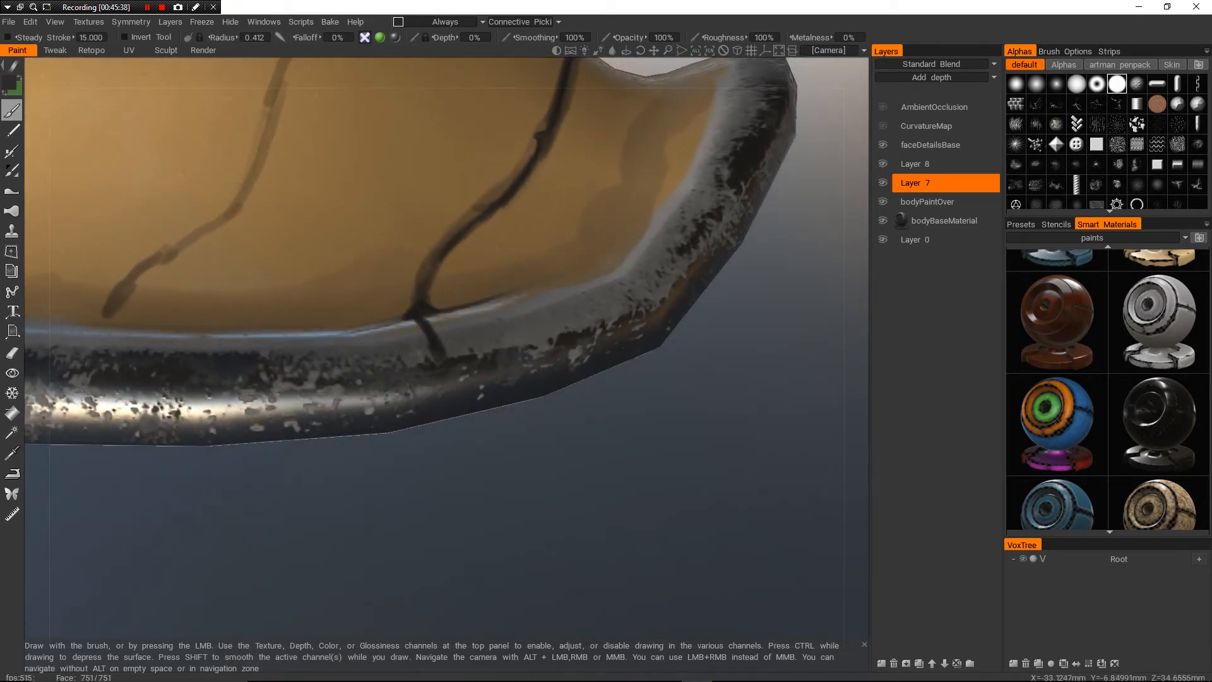
{"action": "middle_click_drag", "start_coordinate": [436, 373], "coordinate": [459, 397], "text": "alt"}
{"action": "right_click_drag", "start_coordinate": [454, 398], "coordinate": [457, 375], "text": "alt"}
{"action": "left_click_drag", "start_coordinate": [452, 393], "coordinate": [454, 351], "text": "alt"}
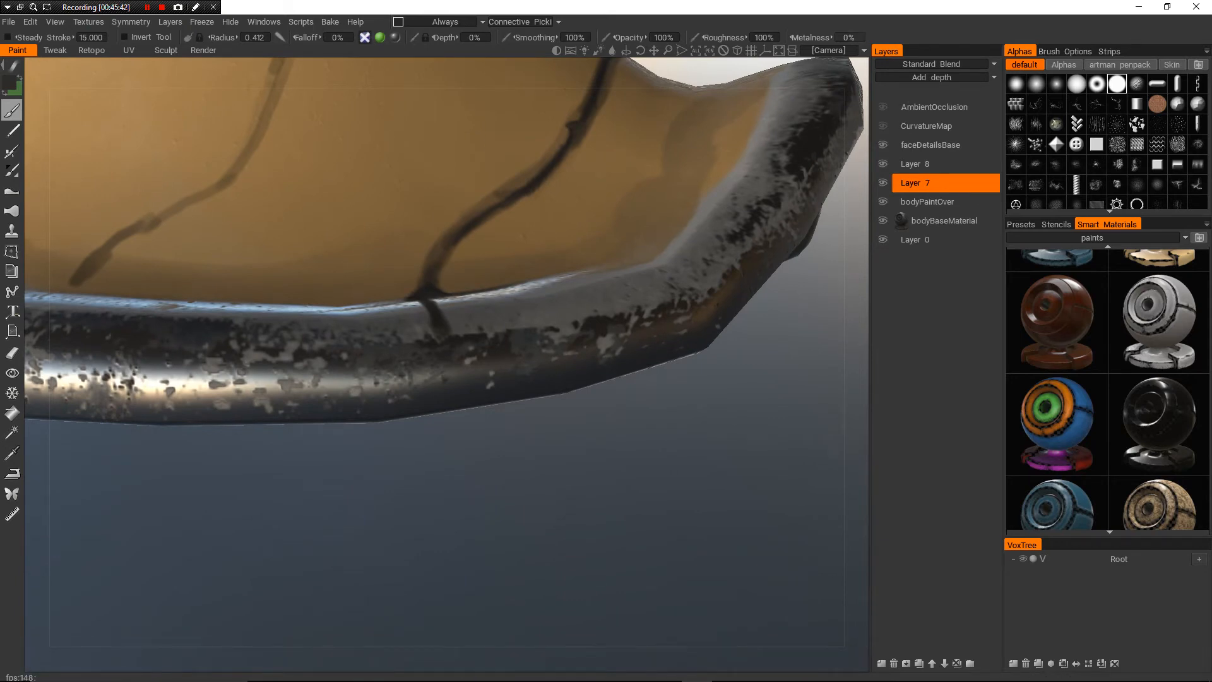
{"action": "left_click_drag", "start_coordinate": [606, 265], "coordinate": [612, 215], "text": "alt"}
{"action": "middle_click_drag", "start_coordinate": [612, 215], "coordinate": [648, 224], "text": "alt"}
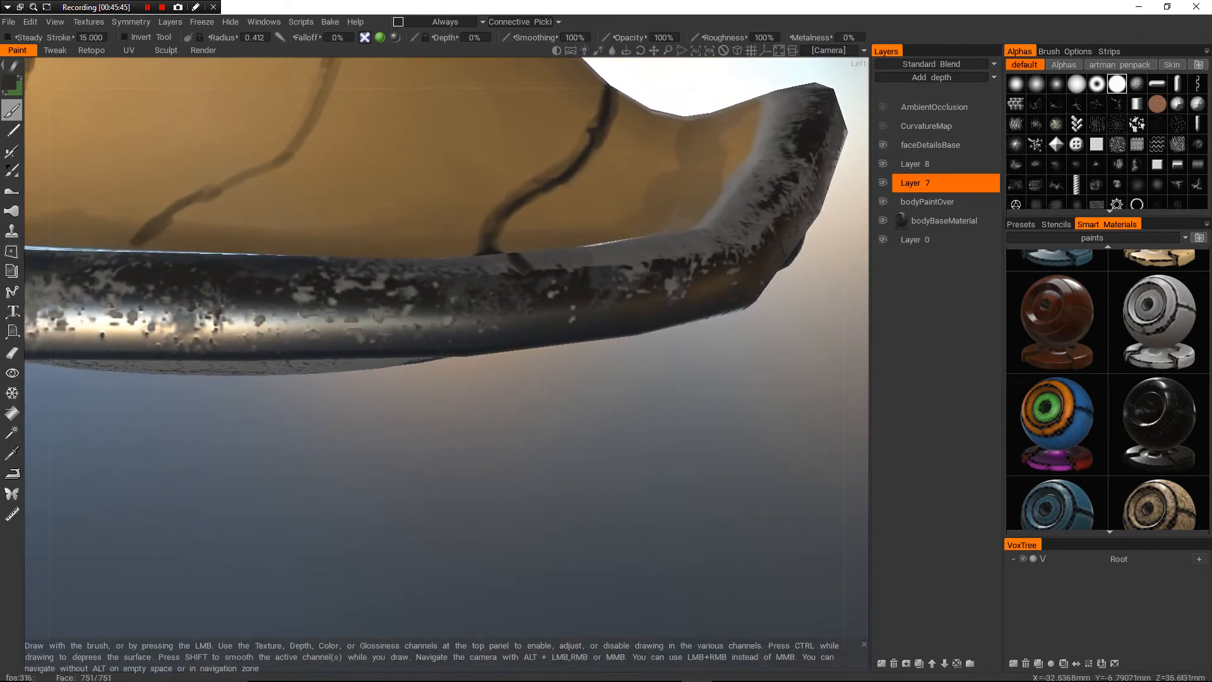
{"action": "left_click", "coordinate": [936, 164]}
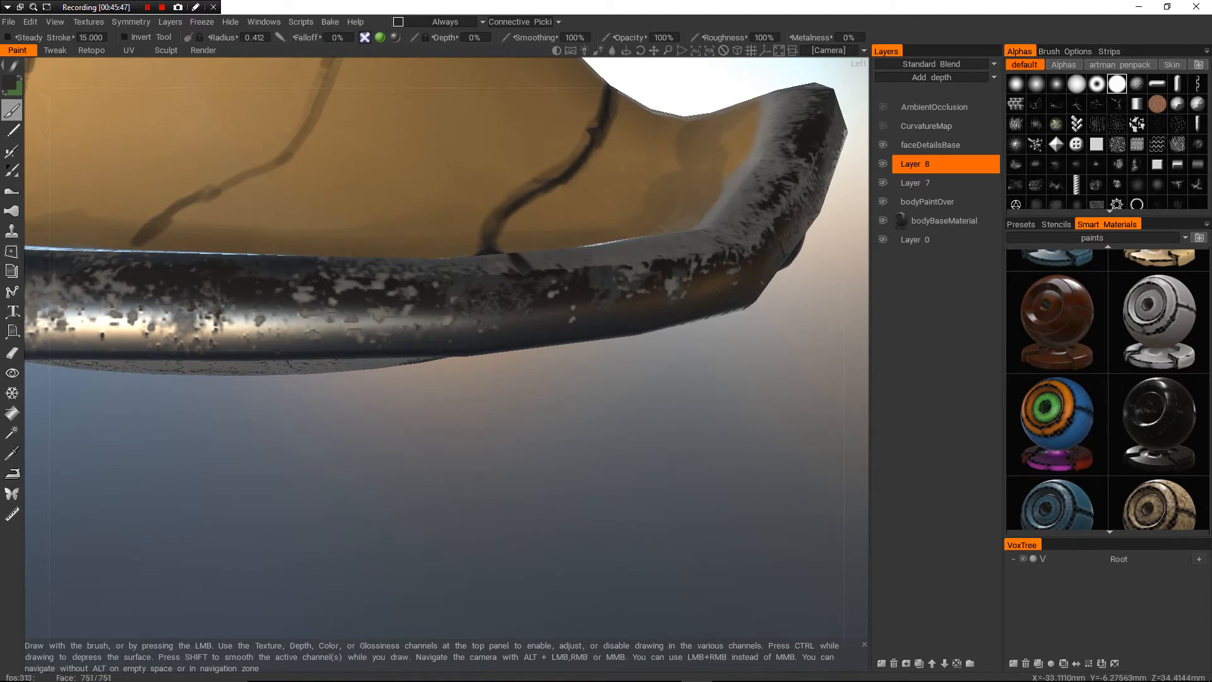
{"action": "left_click_drag", "start_coordinate": [524, 284], "coordinate": [529, 333], "text": "alt"}
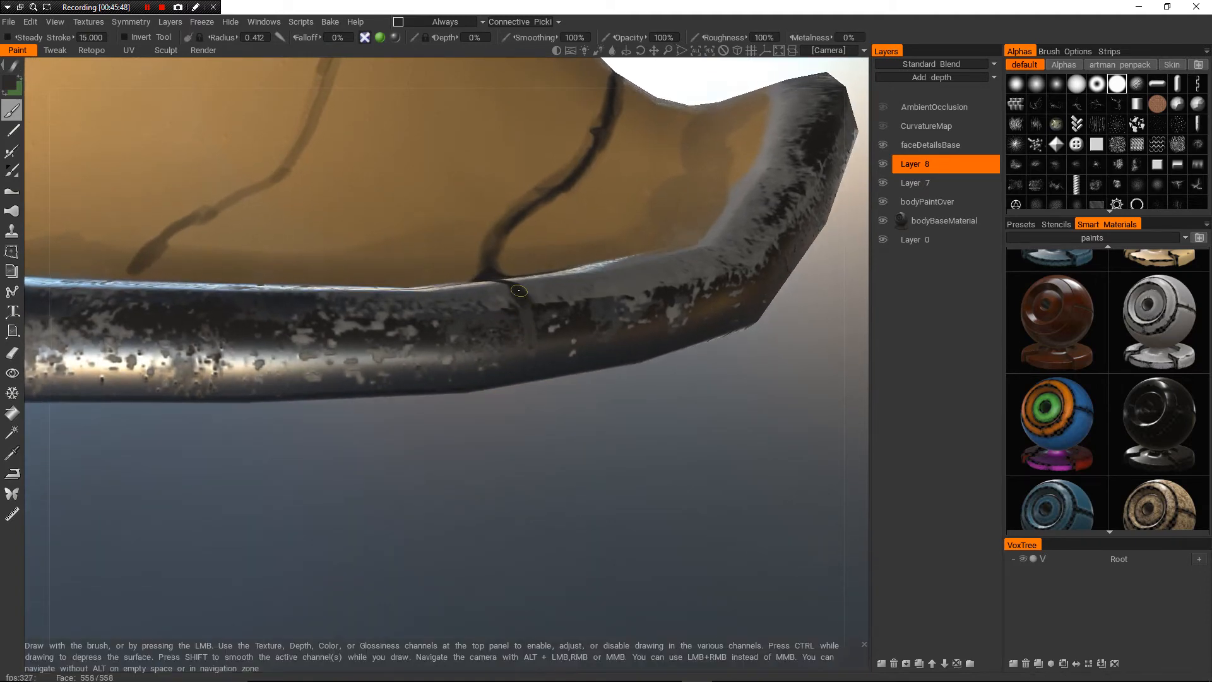
{"action": "left_click_drag", "start_coordinate": [520, 292], "coordinate": [520, 352]}
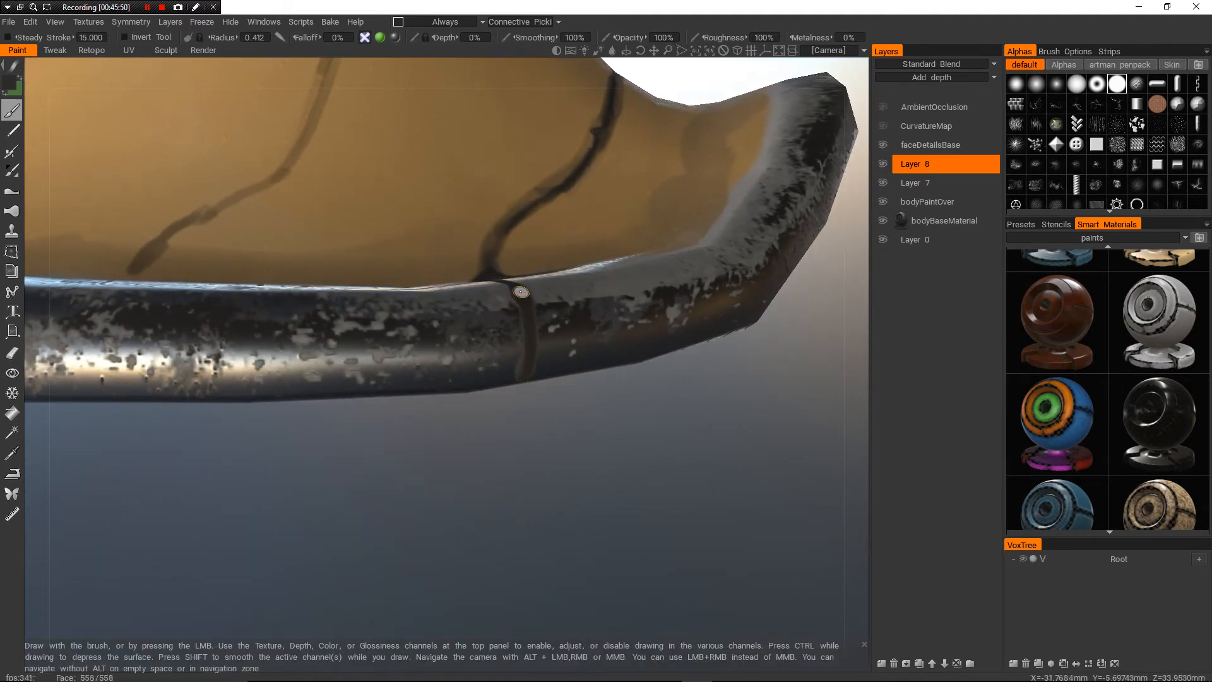
- Continue the rim's dark line around its underside to the belly edge, using a brush radius of 0.327
{"action": "right_click_drag", "start_coordinate": [492, 377], "coordinate": [451, 287], "text": "alt"}
{"action": "left_click_drag", "start_coordinate": [451, 287], "coordinate": [499, 284], "text": "alt"}
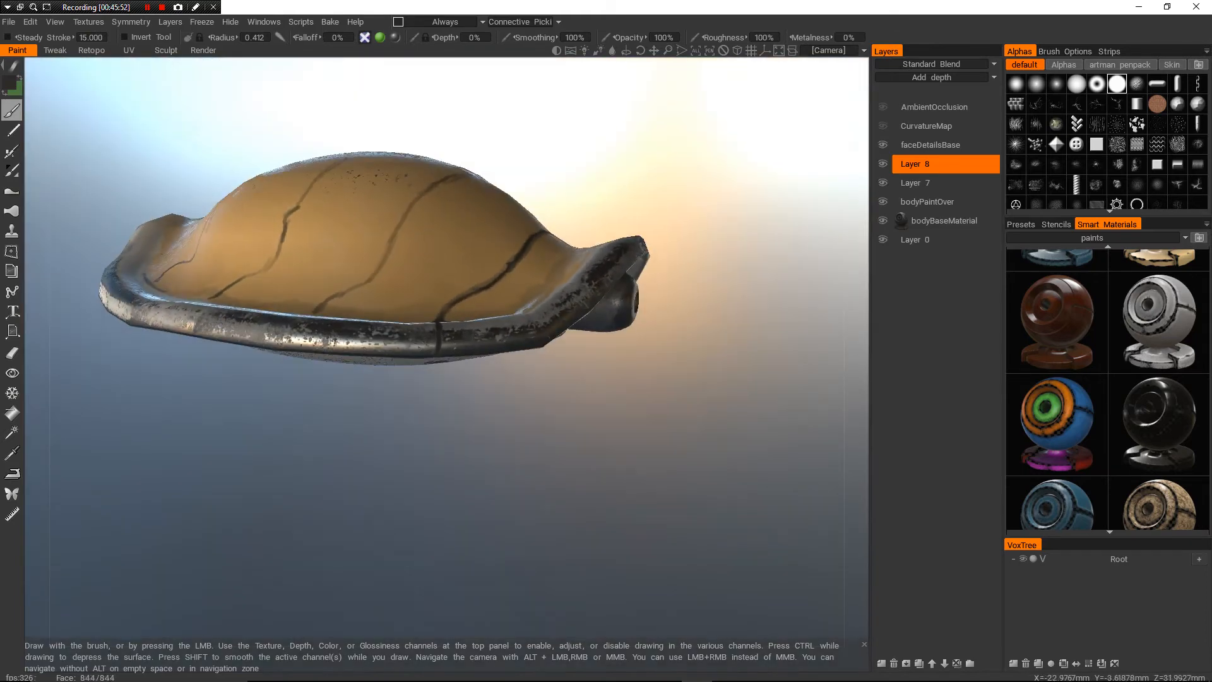
{"action": "right_click_drag", "start_coordinate": [492, 290], "coordinate": [514, 404], "text": "alt"}
{"action": "left_click_drag", "start_coordinate": [515, 404], "coordinate": [489, 272], "text": "alt"}
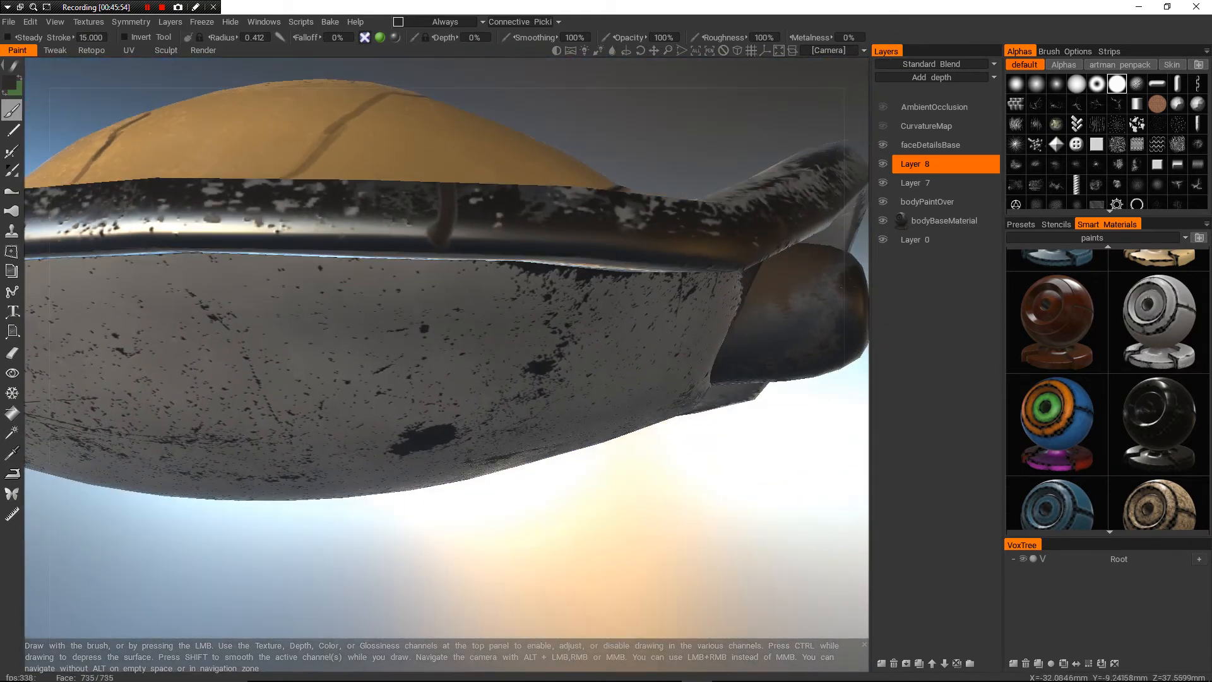
{"action": "mouse_move", "coordinate": [445, 219]}
{"action": "left_mouse_down"}
{"action": "mouse_move", "coordinate": [441, 245]}
{"action": "mouse_move", "coordinate": [444, 142]}
{"action": "left_mouse_up"}
{"action": "middle_click_drag", "start_coordinate": [444, 142], "coordinate": [442, 224], "text": "alt"}
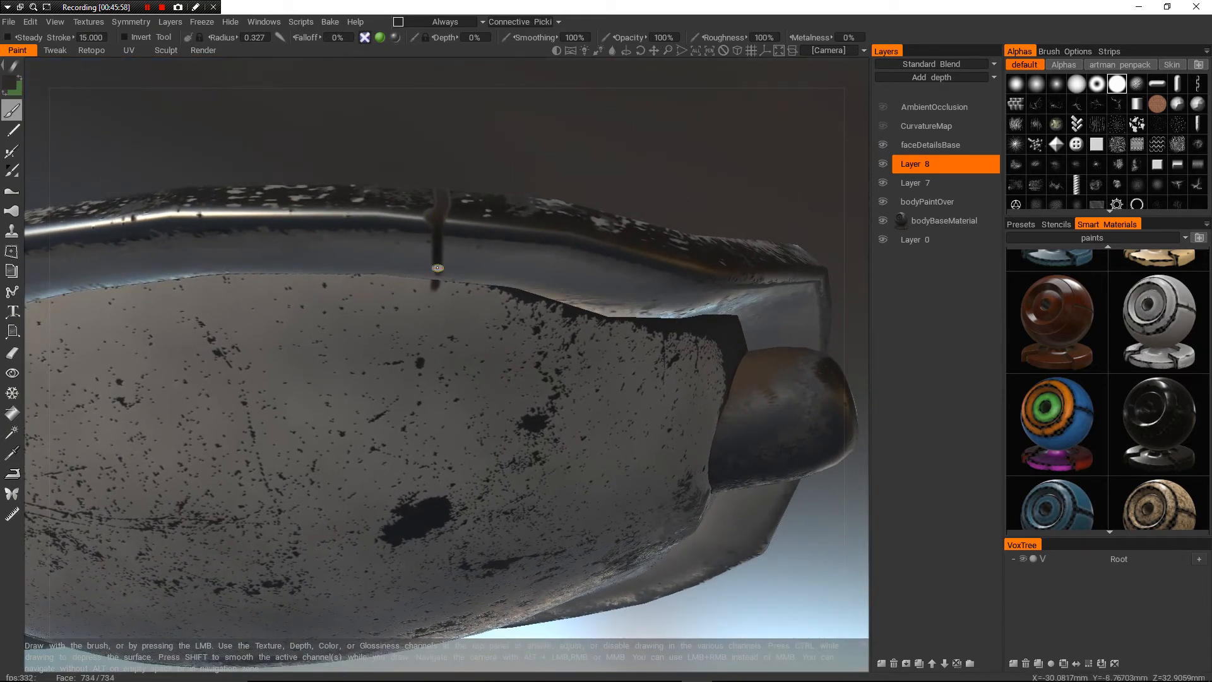
- Switch the brush's drawing mode to Rectangle Lasso for painting straight lines on the shell's metal rim
{"action": "right_click_drag", "start_coordinate": [438, 272], "coordinate": [417, 208], "text": "alt"}
{"action": "left_click_drag", "start_coordinate": [417, 208], "coordinate": [429, 404], "text": "alt"}
{"action": "right_click_drag", "start_coordinate": [429, 404], "coordinate": [410, 354], "text": "alt"}
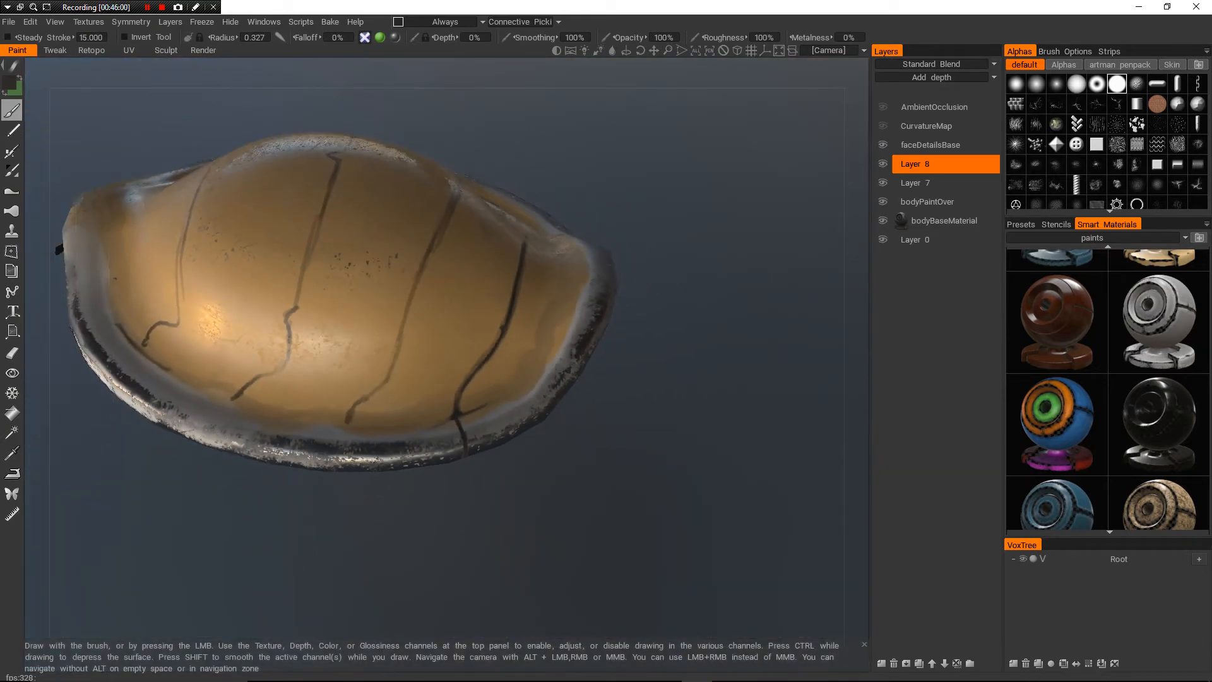
{"action": "left_click_drag", "start_coordinate": [410, 353], "coordinate": [455, 416], "text": "alt"}
{"action": "middle_click_drag", "start_coordinate": [454, 416], "coordinate": [363, 416], "text": "alt"}
{"action": "right_click_drag", "start_coordinate": [363, 416], "coordinate": [385, 467], "text": "alt"}
{"action": "left_click_drag", "start_coordinate": [385, 467], "coordinate": [436, 458], "text": "alt"}
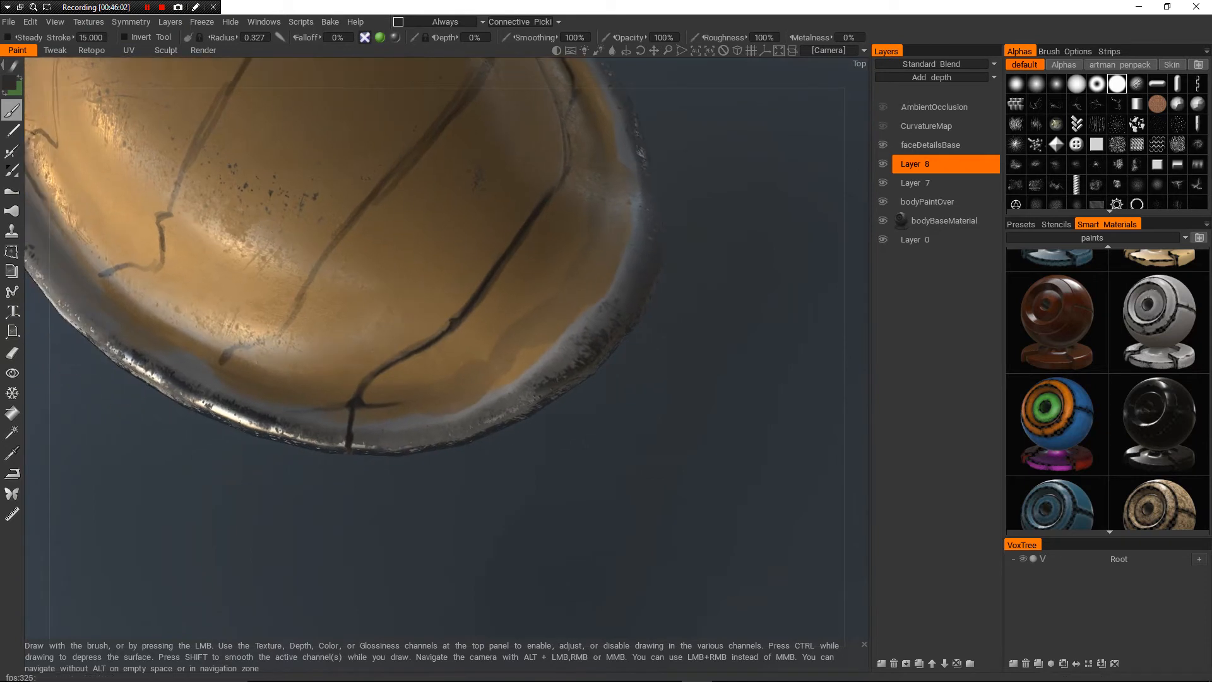
{"action": "key", "text": "space"}
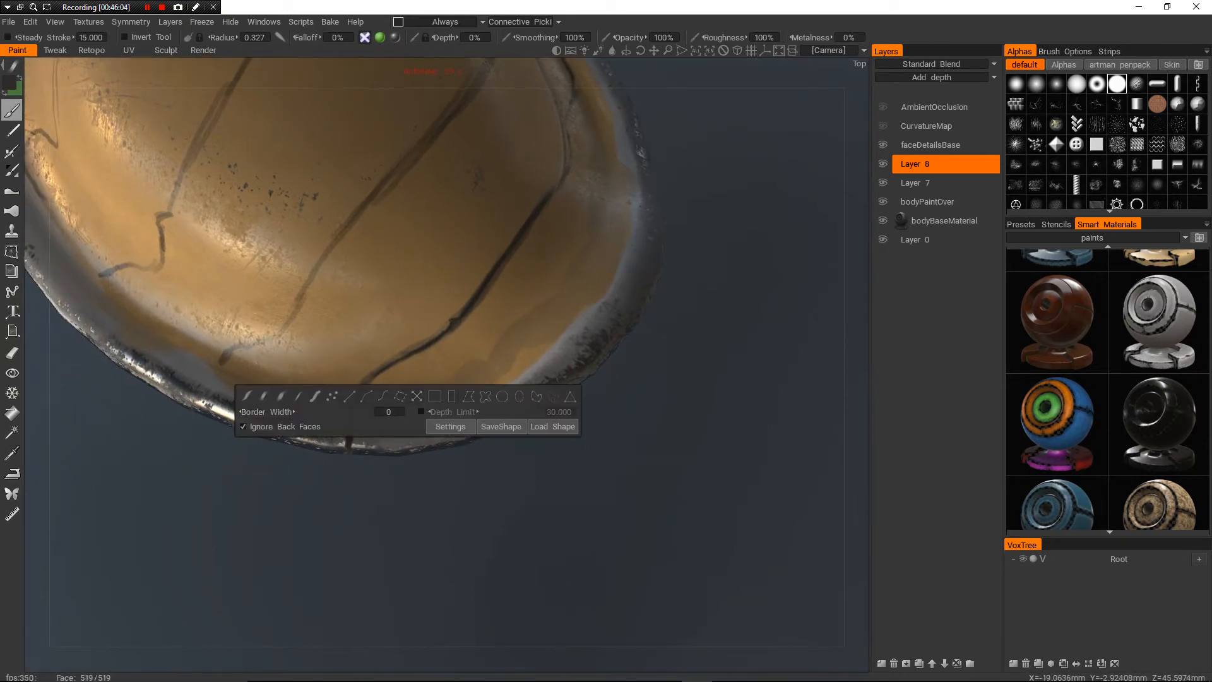
{"action": "left_click", "coordinate": [451, 396]}
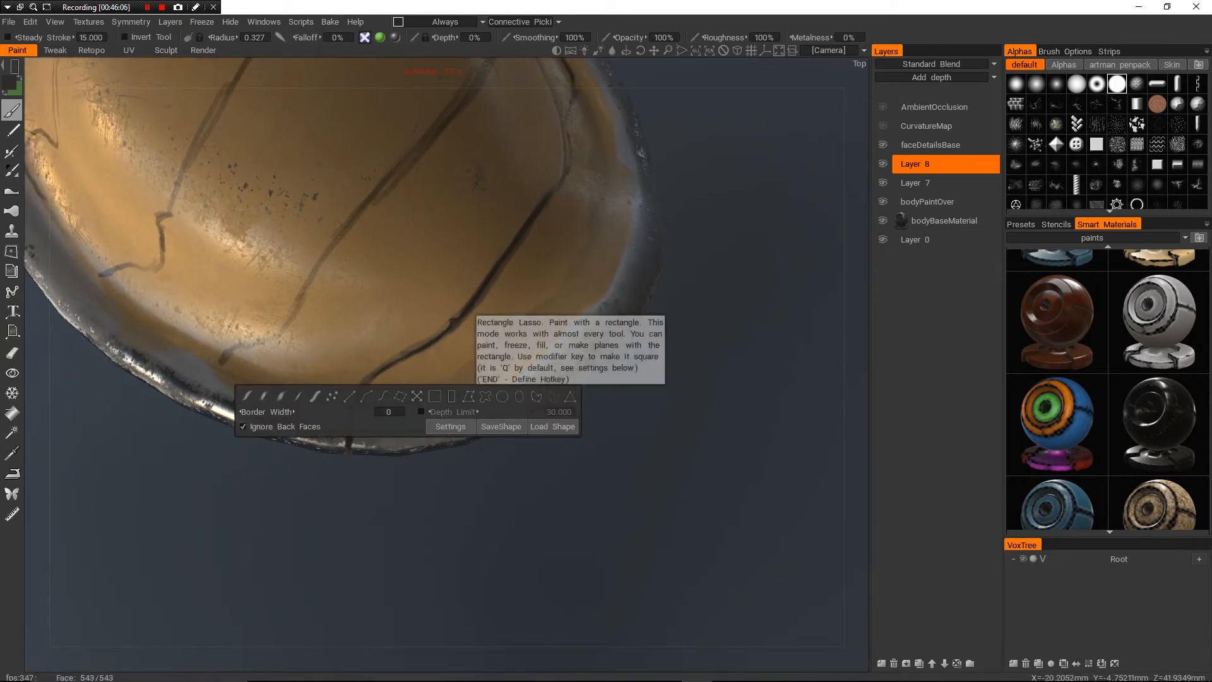
{"action": "left_click_drag", "start_coordinate": [446, 405], "coordinate": [456, 376], "text": "alt"}
{"action": "right_click_drag", "start_coordinate": [456, 375], "coordinate": [463, 429], "text": "alt"}
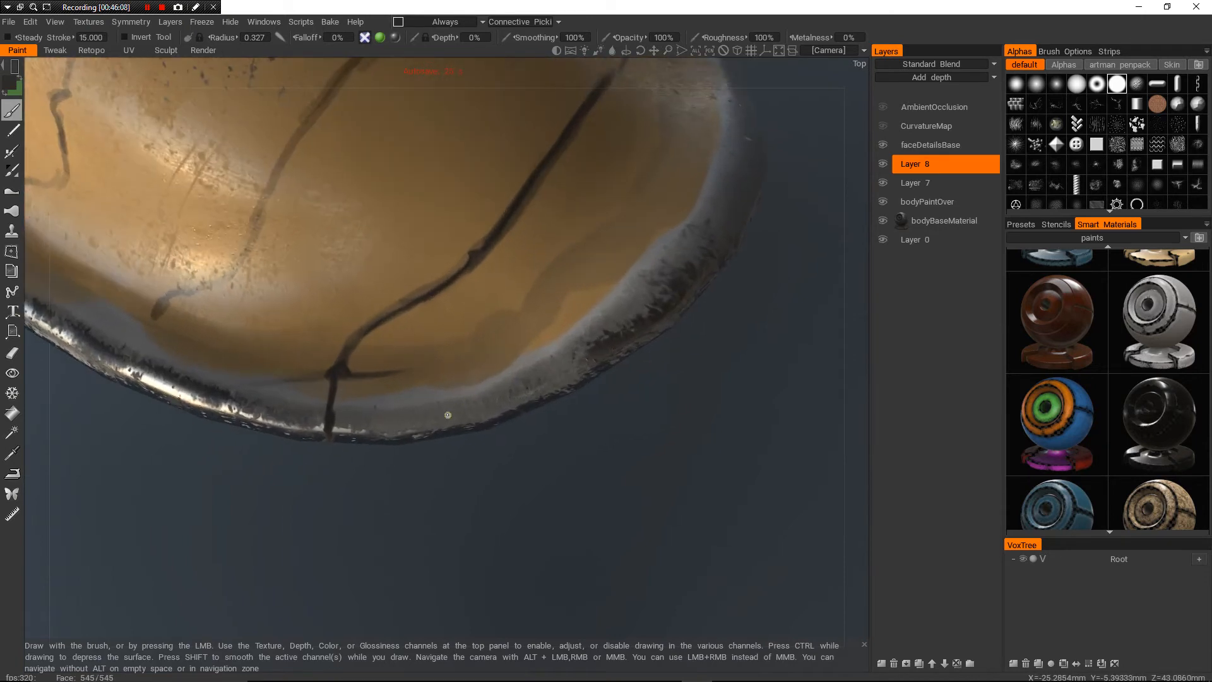
{"action": "key", "text": "space"}
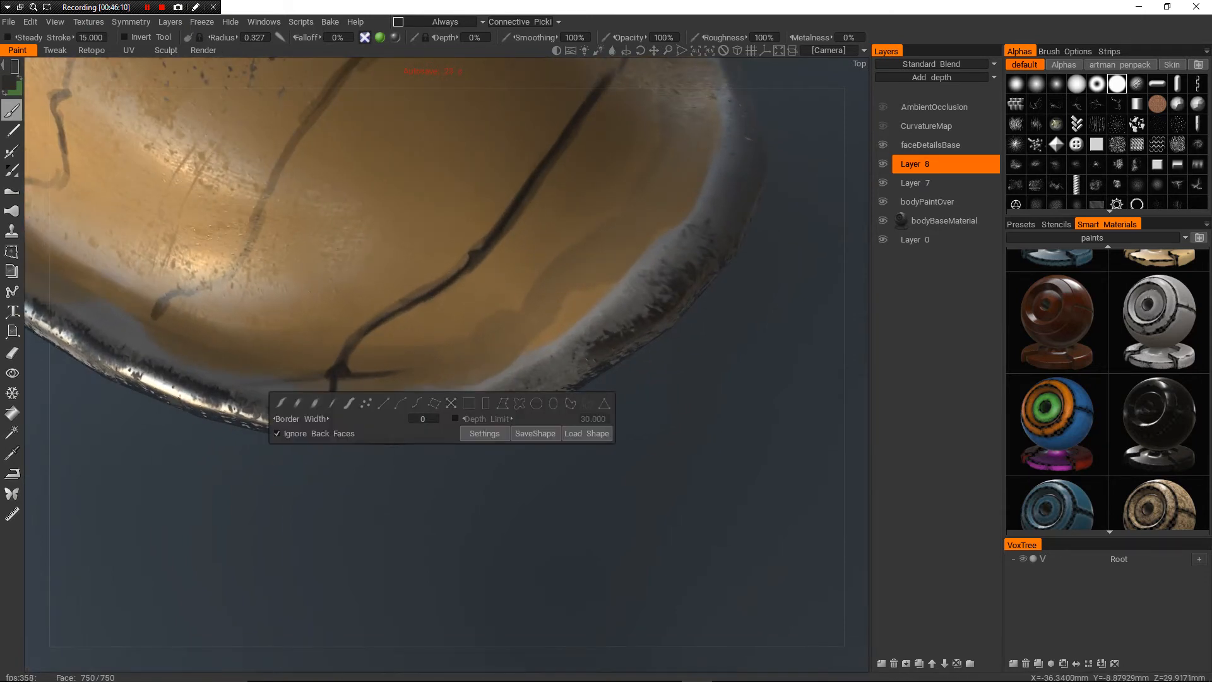
{"action": "key", "text": "space"}
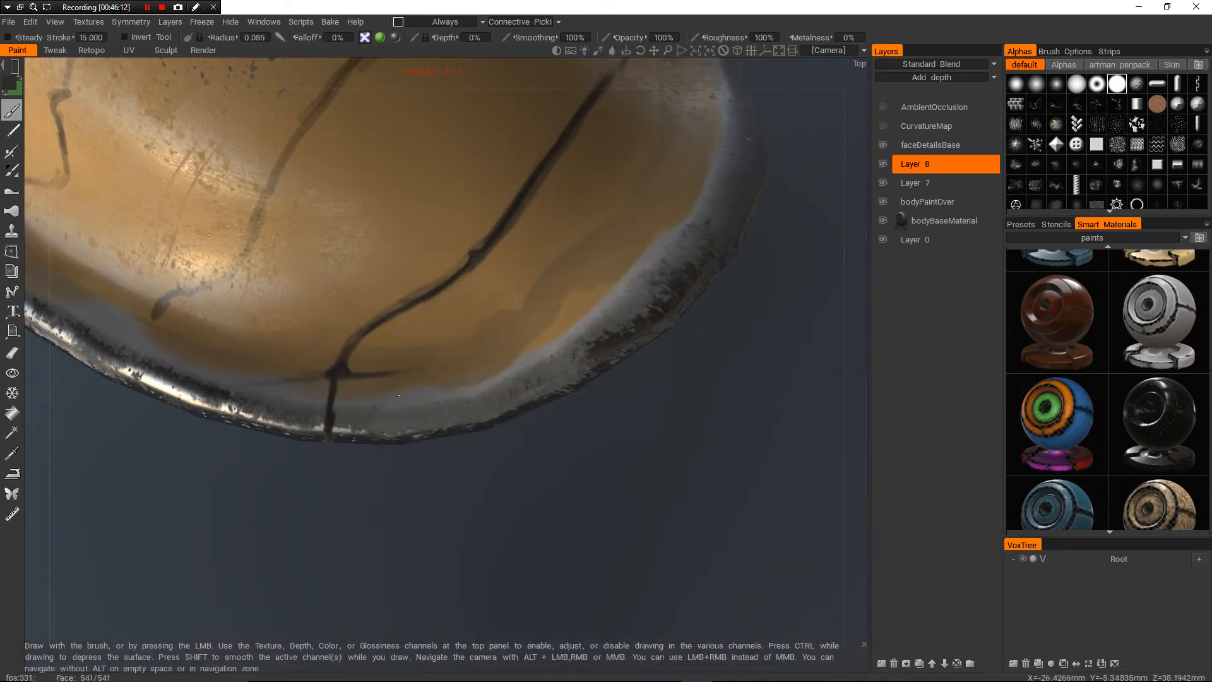
- Paint a thin dark line across the metal rim beside the forked line, on the side toward the shell's end
{"action": "mouse_move", "coordinate": [415, 386]}
{"action": "left_mouse_down"}
{"action": "mouse_move", "coordinate": [431, 466]}
{"action": "mouse_move", "coordinate": [417, 464]}
{"action": "left_mouse_up"}
{"action": "mouse_move", "coordinate": [442, 498]}
{"action": "left_mouse_down"}
{"action": "mouse_move", "coordinate": [445, 252]}
{"action": "mouse_move", "coordinate": [451, 441]}
{"action": "left_mouse_up"}
{"action": "right_click_drag", "start_coordinate": [452, 480], "coordinate": [442, 404]}
{"action": "mouse_move", "coordinate": [442, 454]}
{"action": "left_mouse_down"}
{"action": "mouse_move", "coordinate": [391, 480]}
{"action": "mouse_move", "coordinate": [410, 492]}
{"action": "mouse_move", "coordinate": [442, 467]}
{"action": "left_mouse_up"}
{"action": "right_click_drag", "start_coordinate": [442, 467], "coordinate": [505, 417]}
{"action": "left_click_drag", "start_coordinate": [505, 468], "coordinate": [404, 530]}
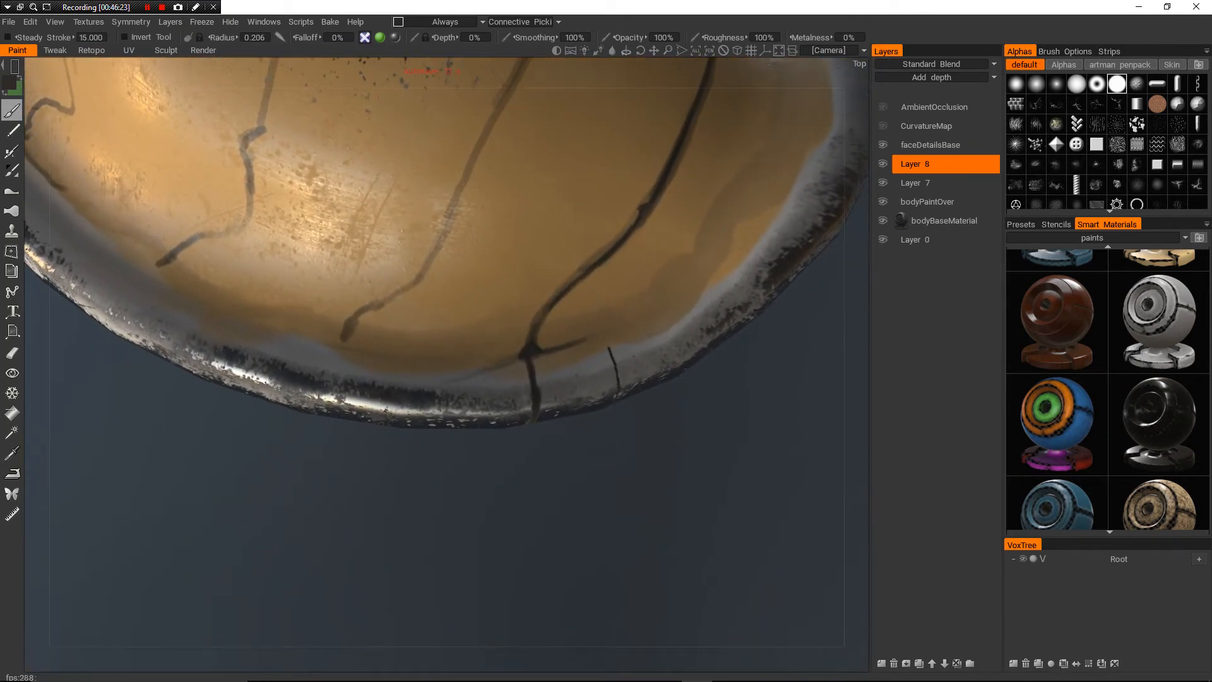
- Paint a dark line about 5 x 123 pixels across the metal rim below the shell line next to the forked one
{"action": "left_click_drag", "start_coordinate": [530, 543], "coordinate": [414, 588]}
{"action": "middle_click_drag", "start_coordinate": [414, 546], "coordinate": [488, 603]}
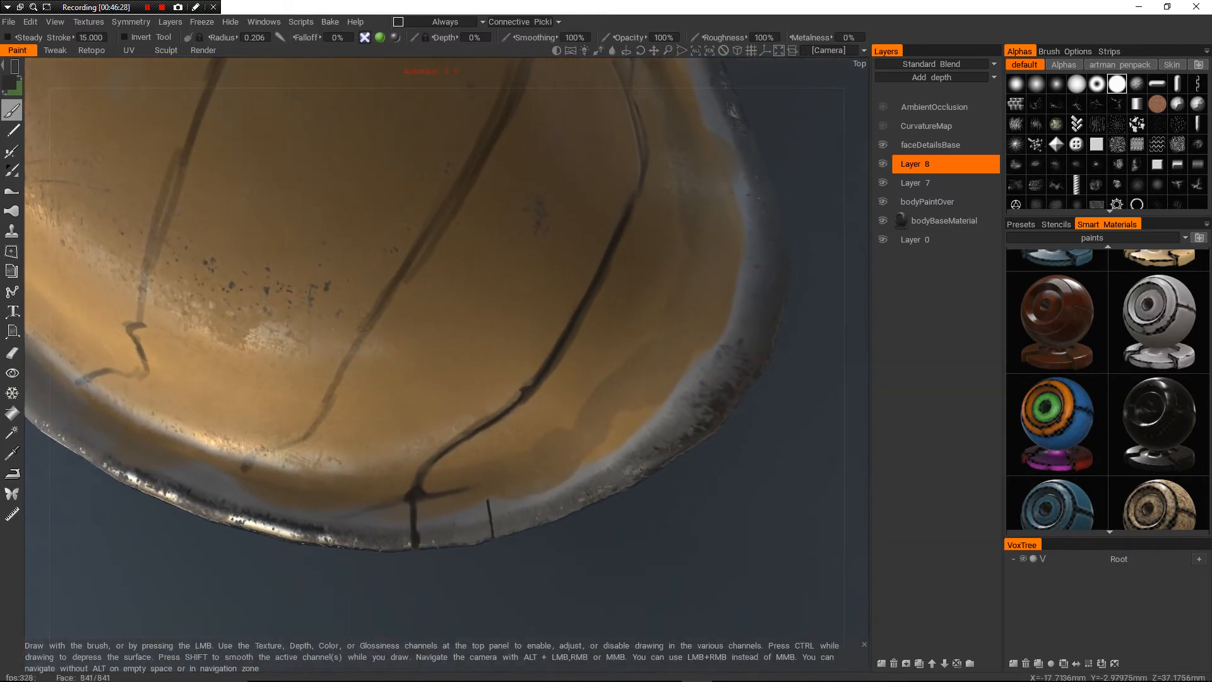
{"action": "mouse_move", "coordinate": [488, 602]}
{"action": "left_mouse_down"}
{"action": "mouse_move", "coordinate": [579, 486]}
{"action": "mouse_move", "coordinate": [672, 463]}
{"action": "mouse_move", "coordinate": [660, 531]}
{"action": "mouse_move", "coordinate": [587, 515]}
{"action": "mouse_move", "coordinate": [568, 480]}
{"action": "mouse_move", "coordinate": [571, 536]}
{"action": "mouse_move", "coordinate": [515, 458]}
{"action": "mouse_move", "coordinate": [457, 499]}
{"action": "mouse_move", "coordinate": [453, 536]}
{"action": "mouse_move", "coordinate": [584, 453]}
{"action": "mouse_move", "coordinate": [582, 508]}
{"action": "mouse_move", "coordinate": [556, 546]}
{"action": "mouse_move", "coordinate": [561, 512]}
{"action": "left_mouse_up"}
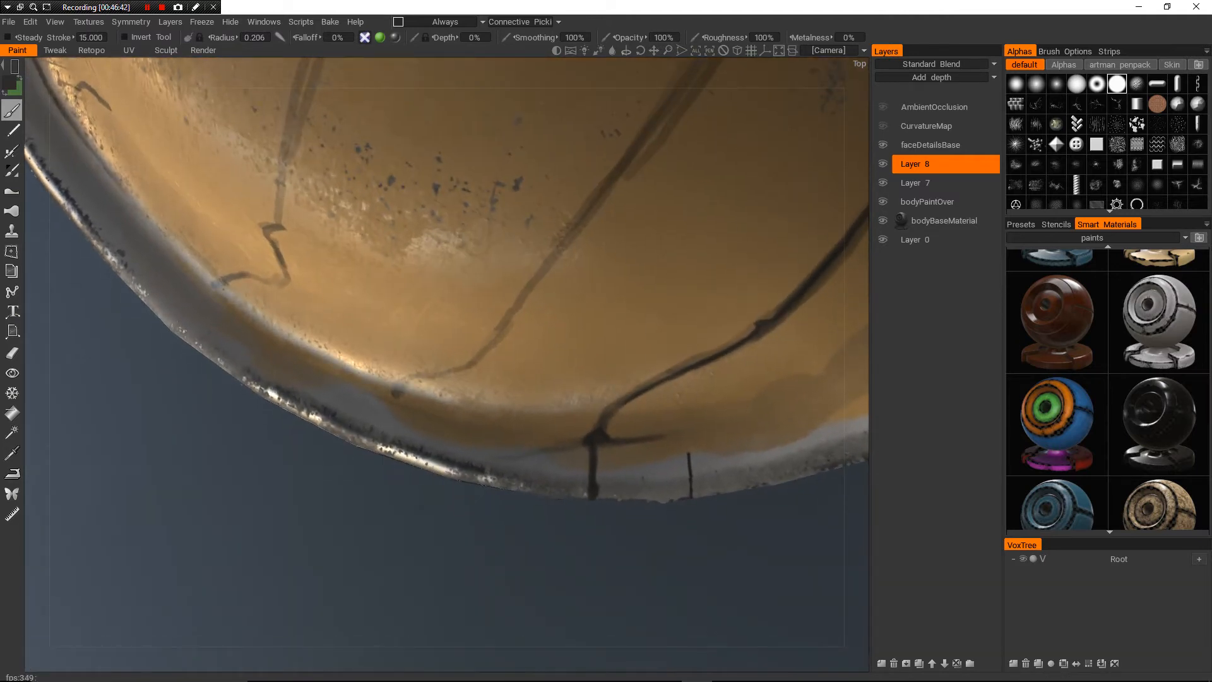
{"action": "left_click", "coordinate": [626, 51]}
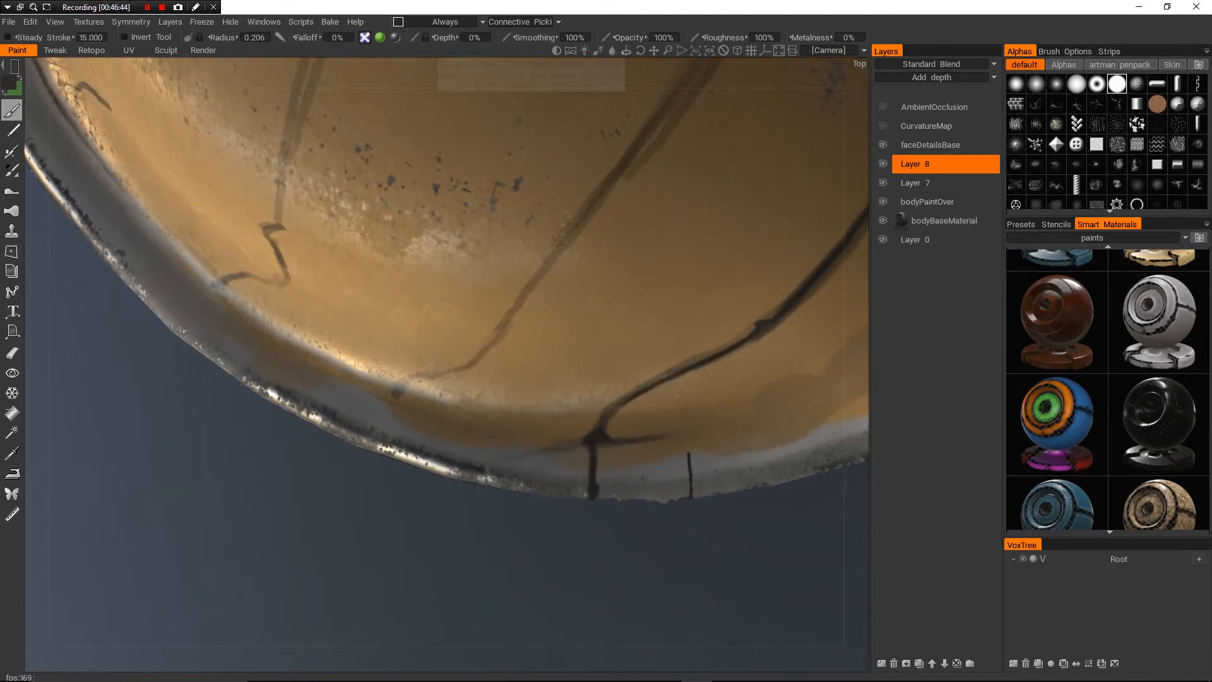
{"action": "mouse_move", "coordinate": [558, 537]}
{"action": "left_mouse_down"}
{"action": "mouse_move", "coordinate": [517, 542]}
{"action": "mouse_move", "coordinate": [536, 435]}
{"action": "mouse_move", "coordinate": [540, 483]}
{"action": "mouse_move", "coordinate": [568, 543]}
{"action": "mouse_move", "coordinate": [537, 559]}
{"action": "mouse_move", "coordinate": [533, 549]}
{"action": "left_mouse_up"}
{"action": "left_click_drag", "start_coordinate": [486, 388], "coordinate": [500, 462]}
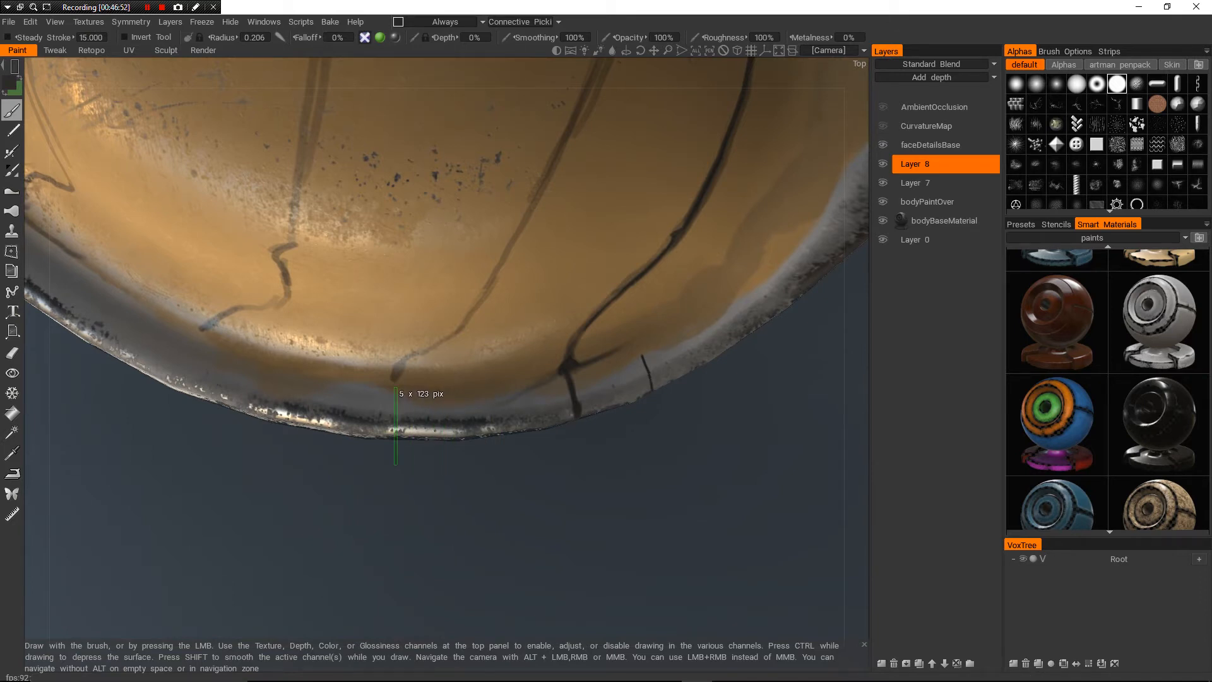
- Extend the second shell line past the forked one with a dark line about 5 x 140 pixels across the rim
{"action": "right_click_drag", "start_coordinate": [442, 379], "coordinate": [442, 492], "text": "alt"}
{"action": "left_click_drag", "start_coordinate": [442, 492], "coordinate": [436, 448], "text": "alt"}
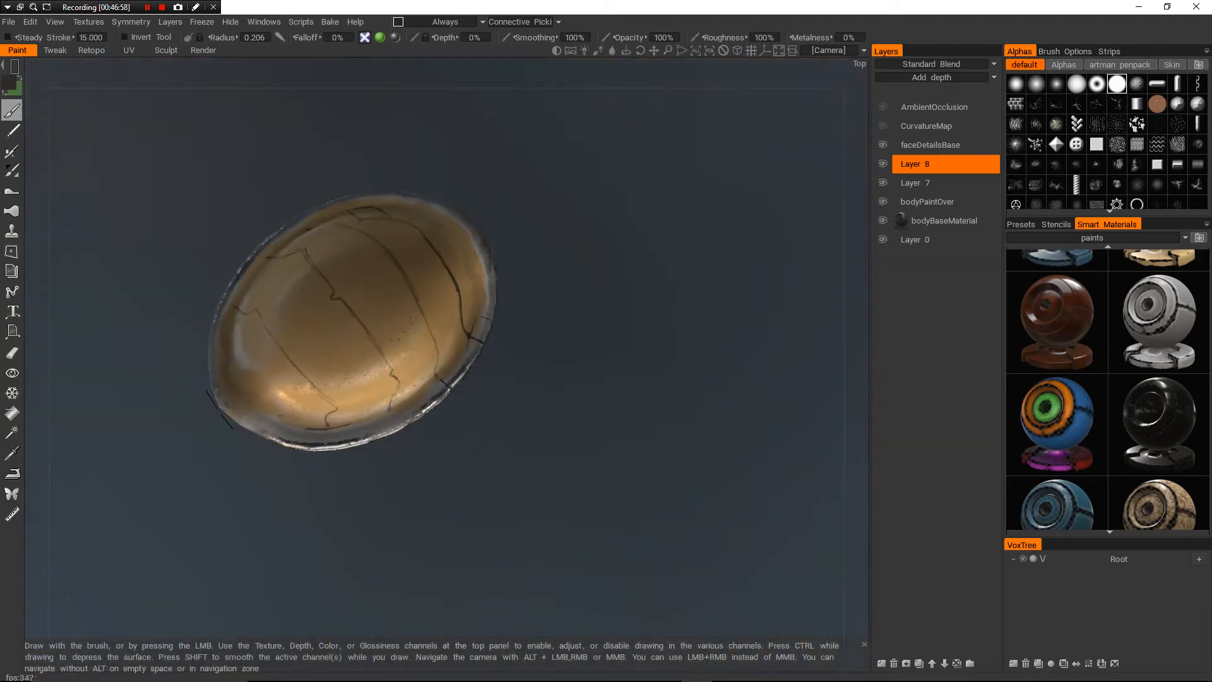
{"action": "right_click_drag", "start_coordinate": [436, 448], "coordinate": [436, 467], "text": "alt"}
{"action": "left_click_drag", "start_coordinate": [435, 467], "coordinate": [492, 360], "text": "alt"}
{"action": "middle_click_drag", "start_coordinate": [492, 359], "coordinate": [600, 322], "text": "alt"}
{"action": "right_click_drag", "start_coordinate": [600, 322], "coordinate": [612, 265], "text": "alt"}
{"action": "mouse_move", "coordinate": [612, 265]}
{"action": "left_mouse_down", "text": "alt"}
{"action": "mouse_move", "coordinate": [606, 360]}
{"action": "mouse_move", "coordinate": [524, 404]}
{"action": "mouse_move", "coordinate": [609, 404]}
{"action": "mouse_move", "coordinate": [568, 420]}
{"action": "mouse_move", "coordinate": [551, 410]}
{"action": "left_mouse_up", "text": "alt"}
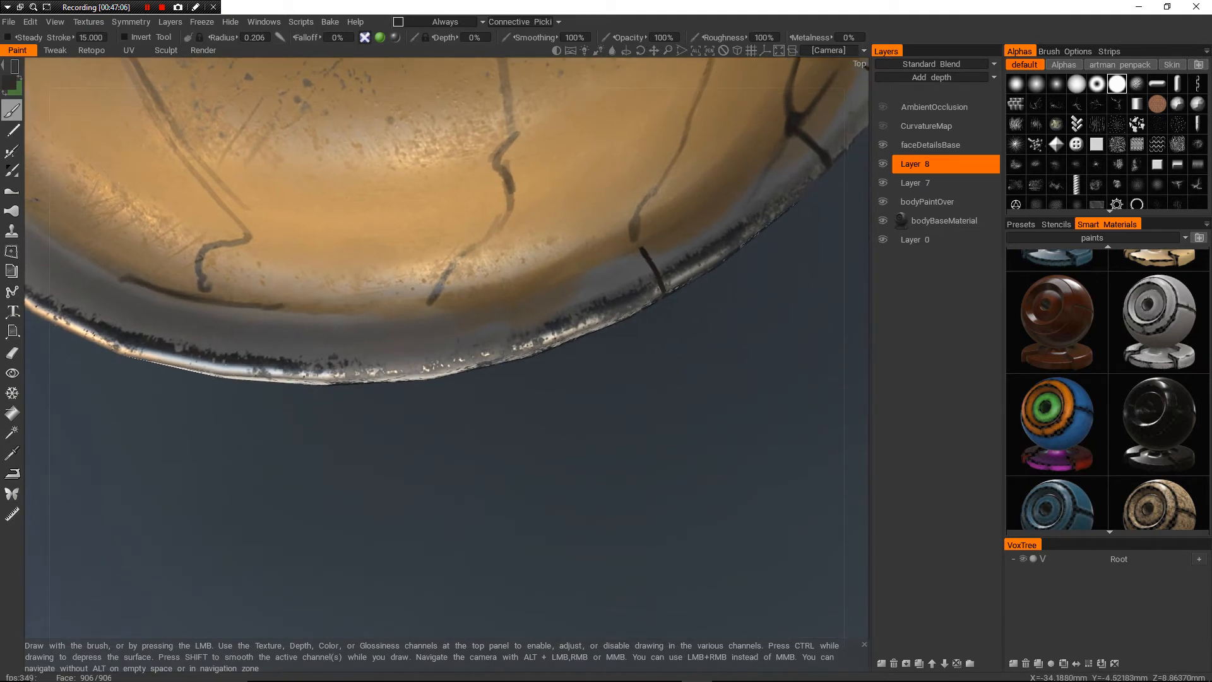
{"action": "left_click_drag", "start_coordinate": [427, 316], "coordinate": [436, 391]}
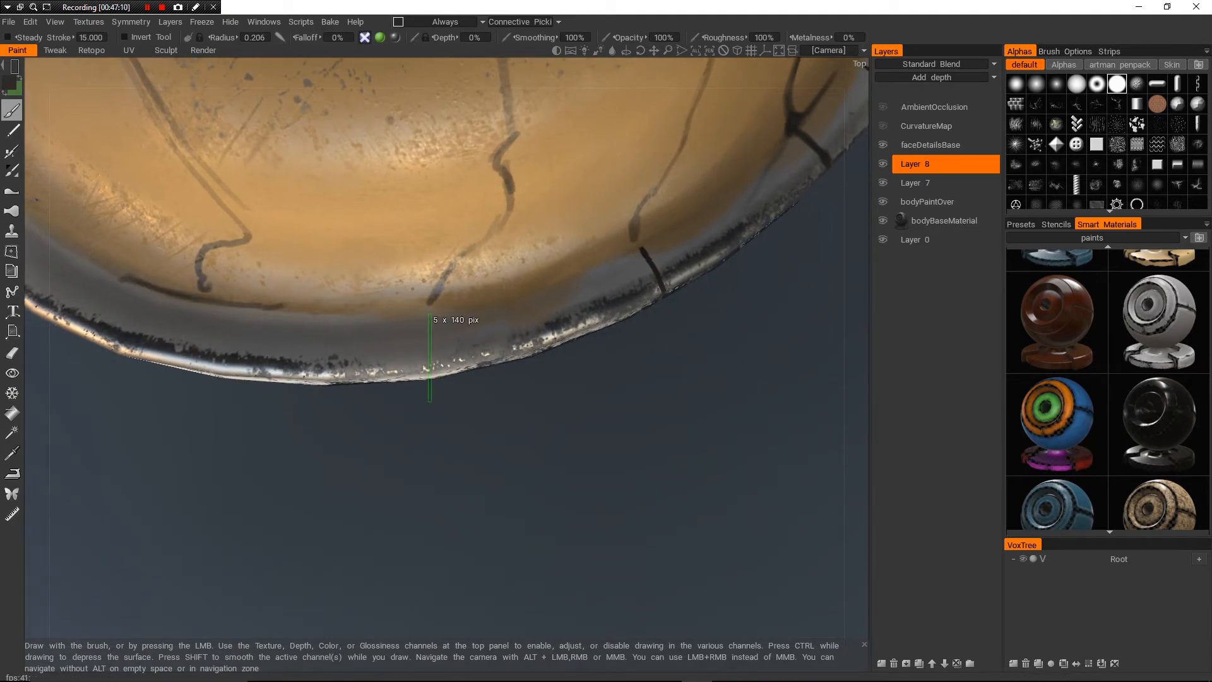
- On the opposite side of the shell, paint a dark line about 5 x 110 pixels across the rim below the first shell line
{"action": "scroll", "coordinate": [431, 400], "scroll_direction": "down", "scroll_amount": 6}
{"action": "mouse_move", "coordinate": [431, 401]}
{"action": "left_mouse_down"}
{"action": "mouse_move", "coordinate": [429, 366]}
{"action": "mouse_move", "coordinate": [378, 341]}
{"action": "mouse_move", "coordinate": [436, 183]}
{"action": "mouse_move", "coordinate": [385, 171]}
{"action": "mouse_move", "coordinate": [341, 278]}
{"action": "mouse_move", "coordinate": [382, 411]}
{"action": "left_mouse_up"}
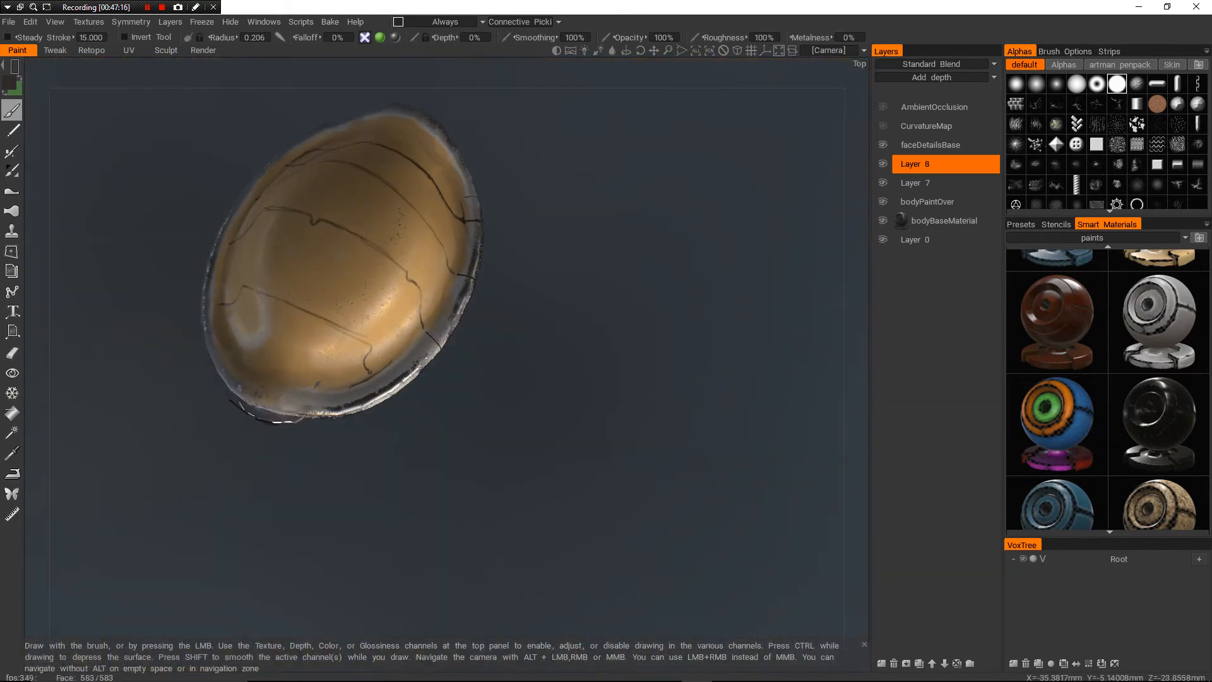
{"action": "middle_click_drag", "start_coordinate": [353, 290], "coordinate": [505, 256], "text": "alt"}
{"action": "scroll", "coordinate": [446, 374], "scroll_direction": "up", "scroll_amount": 10}
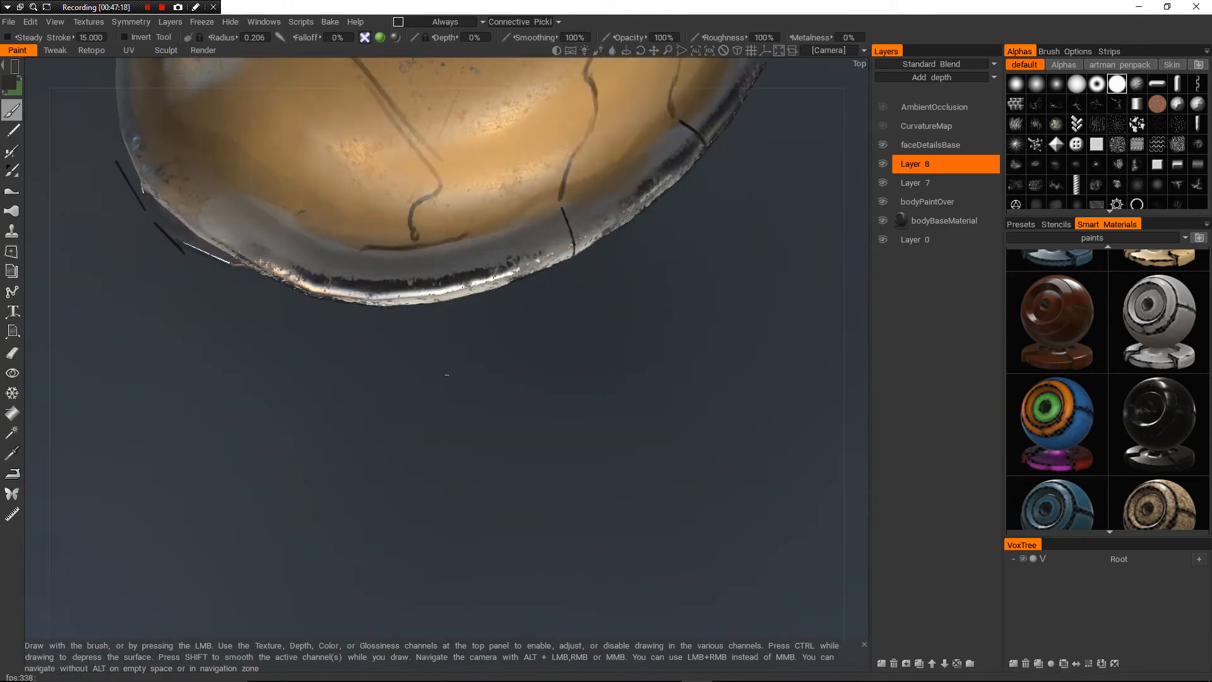
{"action": "mouse_move", "coordinate": [446, 373]}
{"action": "left_mouse_down", "text": "alt"}
{"action": "mouse_move", "coordinate": [404, 298]}
{"action": "mouse_move", "coordinate": [436, 398]}
{"action": "mouse_move", "coordinate": [455, 303]}
{"action": "left_mouse_up", "text": "alt"}
{"action": "scroll", "coordinate": [434, 385], "scroll_direction": "down", "scroll_amount": 10}
{"action": "left_click_drag", "start_coordinate": [361, 257], "coordinate": [555, 359], "text": "alt"}
{"action": "right_click_drag", "start_coordinate": [556, 360], "coordinate": [568, 335], "text": "alt"}
{"action": "middle_click_drag", "start_coordinate": [568, 334], "coordinate": [499, 268], "text": "alt"}
{"action": "right_click_drag", "start_coordinate": [499, 268], "coordinate": [531, 202], "text": "alt"}
{"action": "middle_click_drag", "start_coordinate": [530, 201], "coordinate": [509, 309], "text": "alt"}
{"action": "middle_click_drag", "start_coordinate": [452, 276], "coordinate": [452, 285], "text": "alt"}
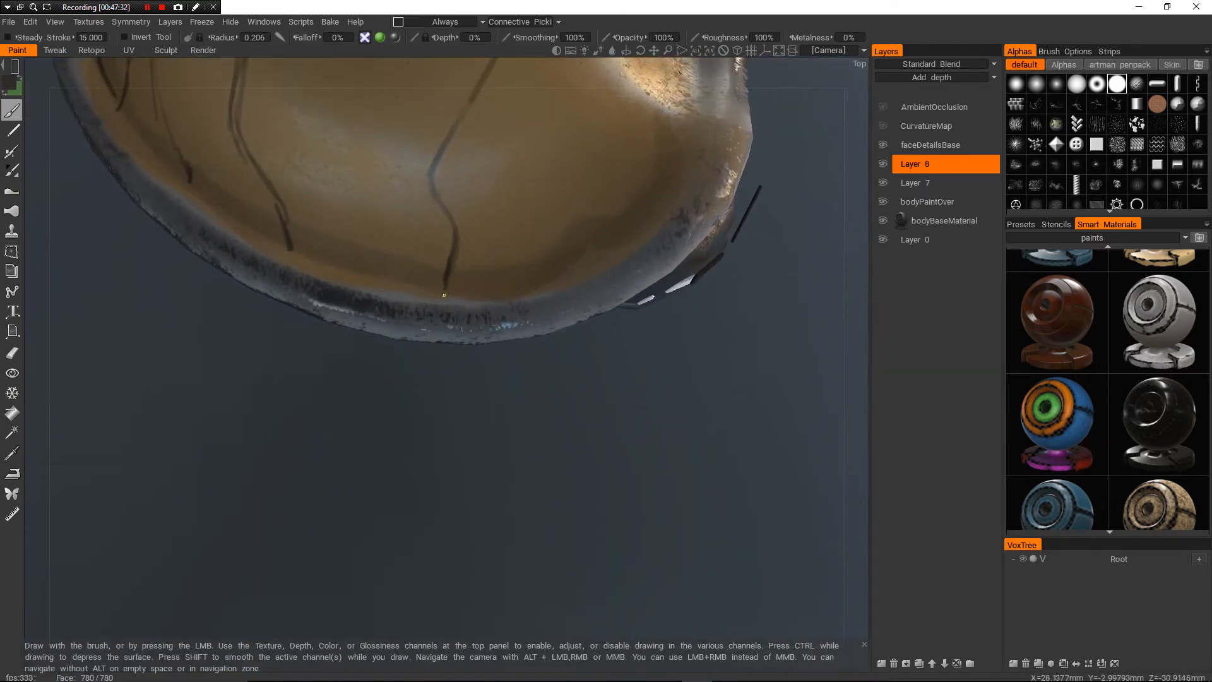
{"action": "left_click_drag", "start_coordinate": [445, 316], "coordinate": [443, 362]}
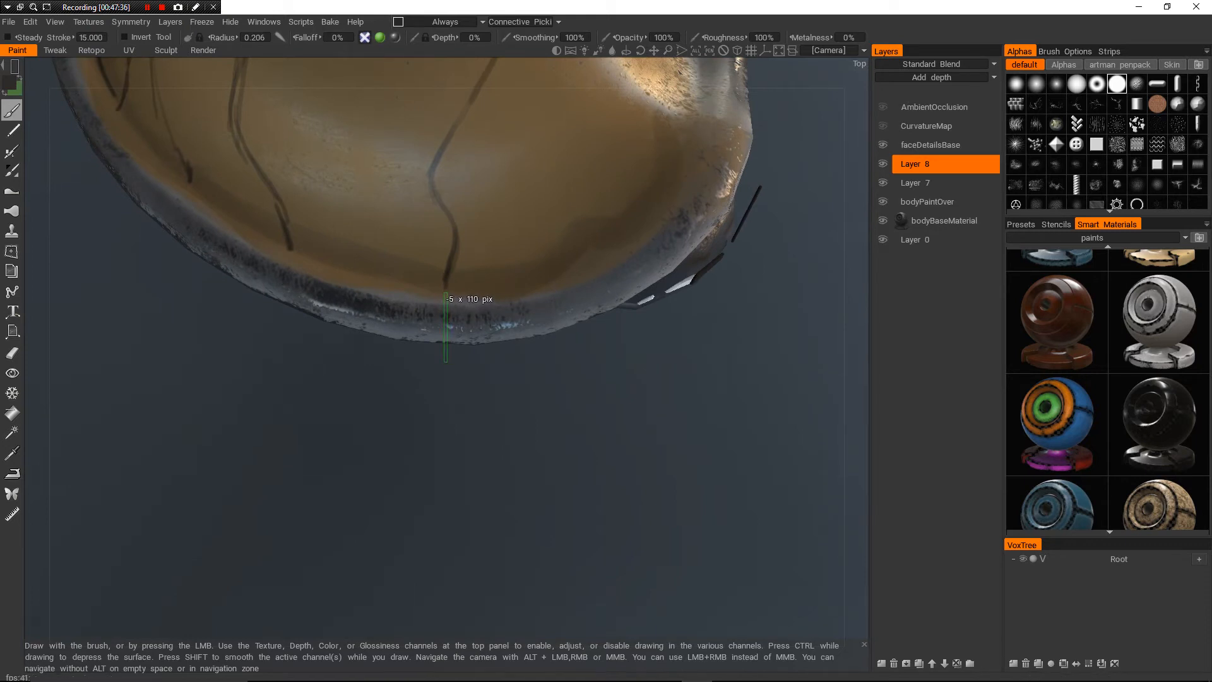
{"action": "left_click_drag", "start_coordinate": [444, 362], "coordinate": [444, 362]}
- Paint dark lines across the rim below the next two shell lines on this side, the second about 7 x 106 pixels
{"action": "right_click_drag", "start_coordinate": [443, 362], "coordinate": [435, 410], "text": "alt"}
{"action": "left_click_drag", "start_coordinate": [436, 410], "coordinate": [505, 353], "text": "alt"}
{"action": "right_click_drag", "start_coordinate": [505, 354], "coordinate": [515, 303], "text": "alt"}
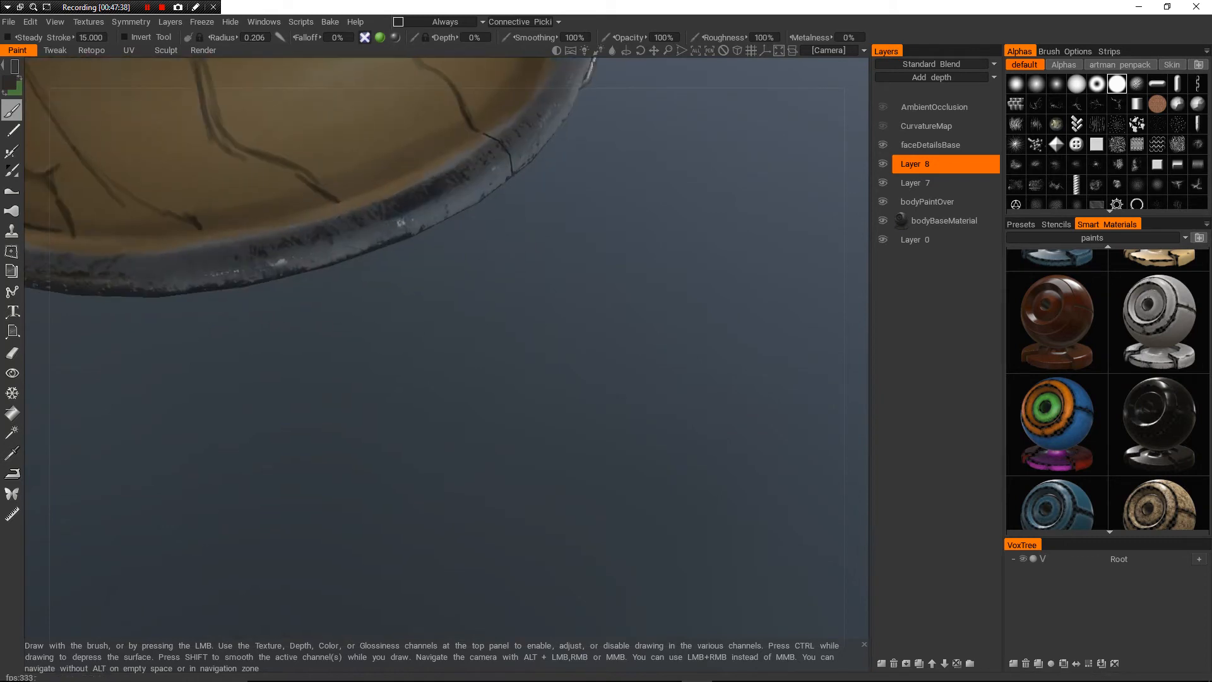
{"action": "left_click_drag", "start_coordinate": [515, 272], "coordinate": [457, 391], "text": "alt"}
{"action": "middle_click_drag", "start_coordinate": [458, 391], "coordinate": [515, 324], "text": "alt"}
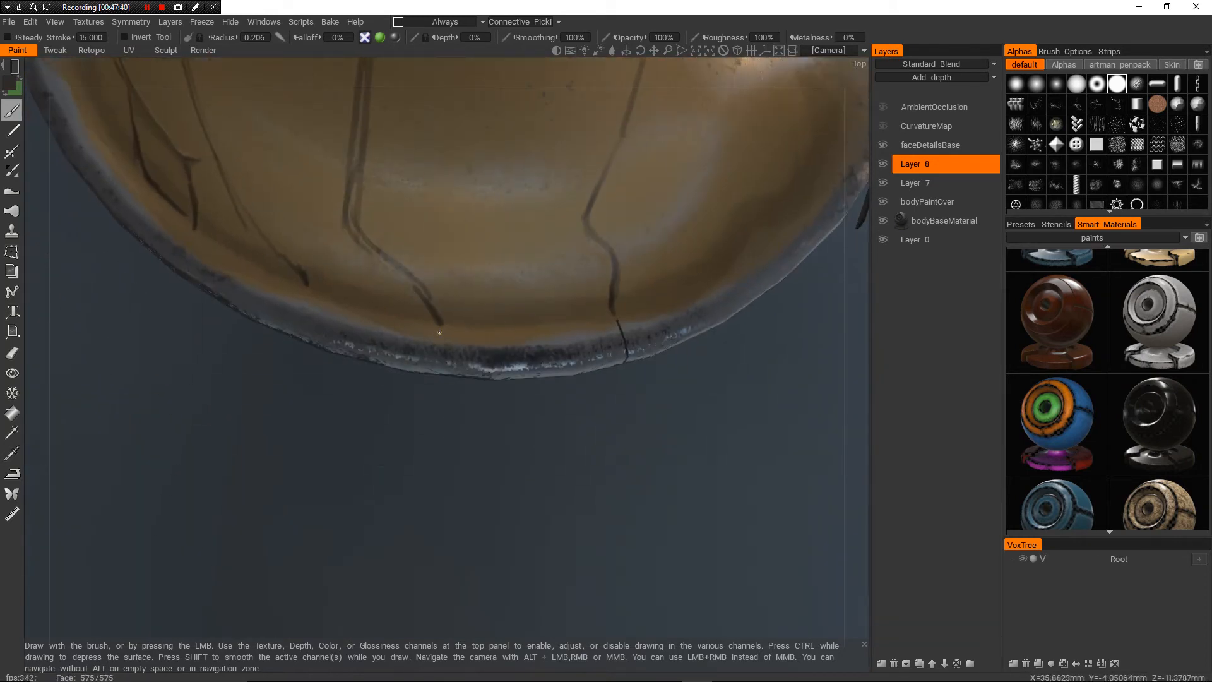
{"action": "left_click_drag", "start_coordinate": [439, 328], "coordinate": [437, 385]}
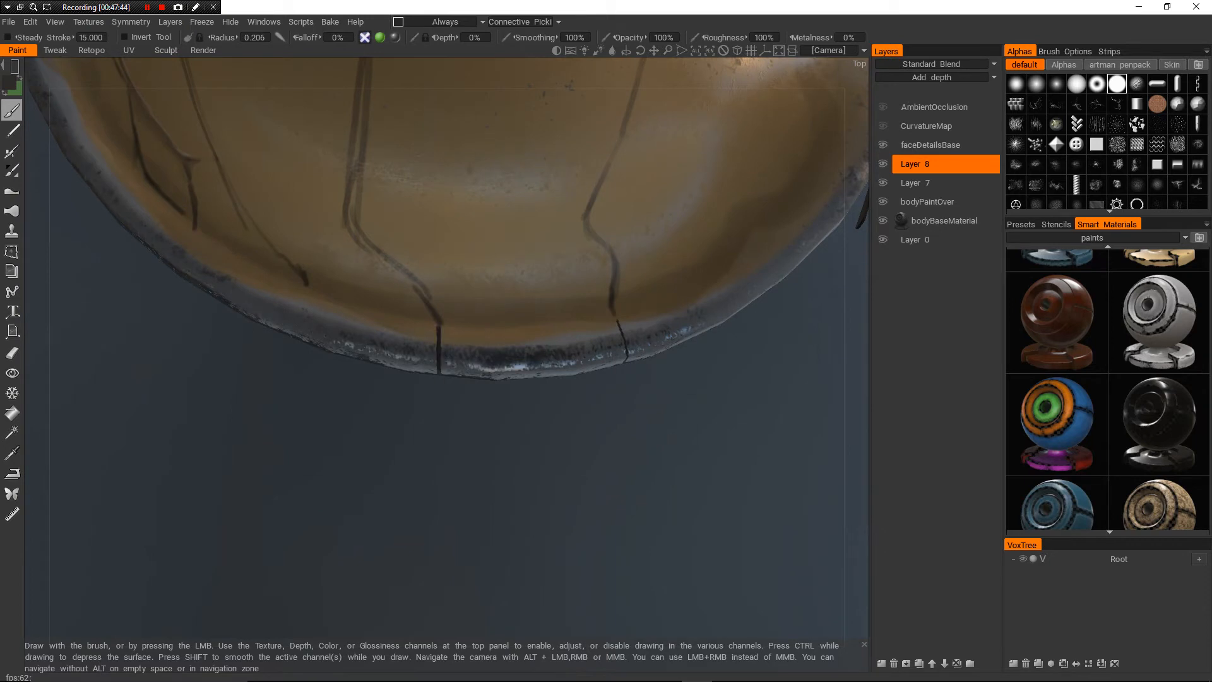
{"action": "left_click_drag", "start_coordinate": [439, 318], "coordinate": [380, 323], "text": "alt"}
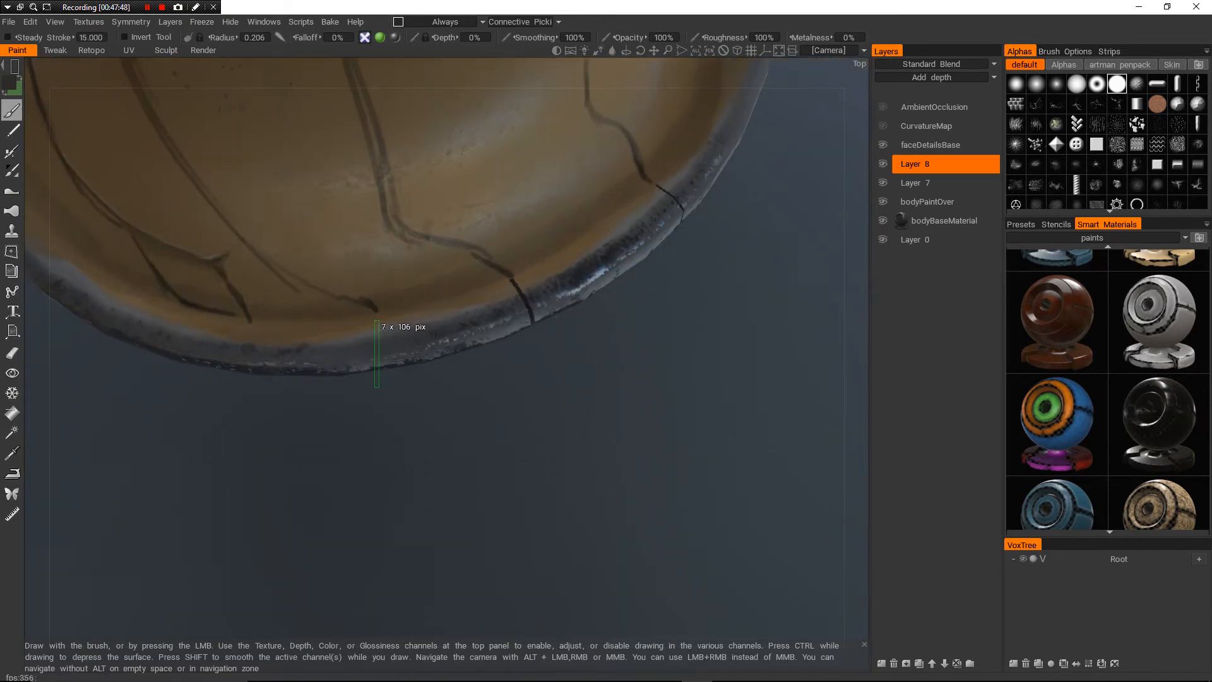
{"action": "left_click_drag", "start_coordinate": [378, 387], "coordinate": [380, 387]}
- Switch to the four-corner lasso and paint a narrow dark line across the rim below the branched shell line
{"action": "mouse_move", "coordinate": [381, 379]}
{"action": "left_mouse_down", "text": "alt"}
{"action": "mouse_move", "coordinate": [387, 351]}
{"action": "mouse_move", "coordinate": [430, 334]}
{"action": "mouse_move", "coordinate": [430, 350]}
{"action": "left_mouse_up", "text": "alt"}
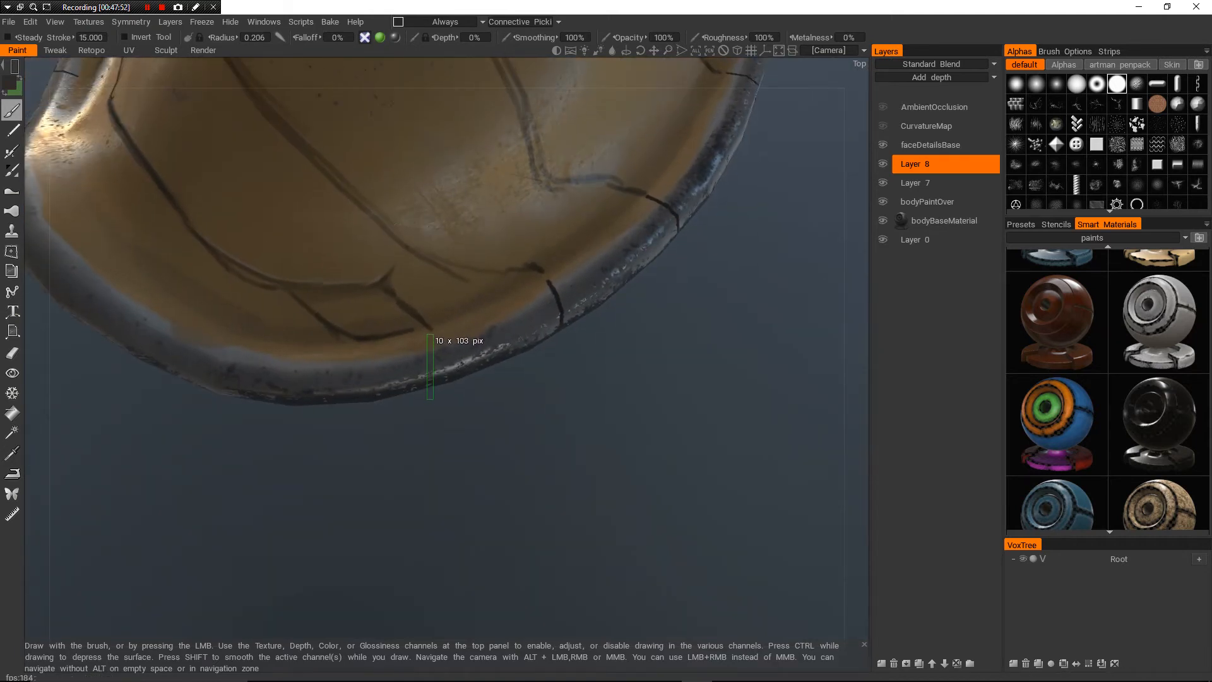
{"action": "mouse_move", "coordinate": [461, 375]}
{"action": "right_mouse_down", "text": "alt"}
{"action": "mouse_move", "coordinate": [459, 315]}
{"action": "mouse_move", "coordinate": [460, 354]}
{"action": "right_mouse_up", "text": "alt"}
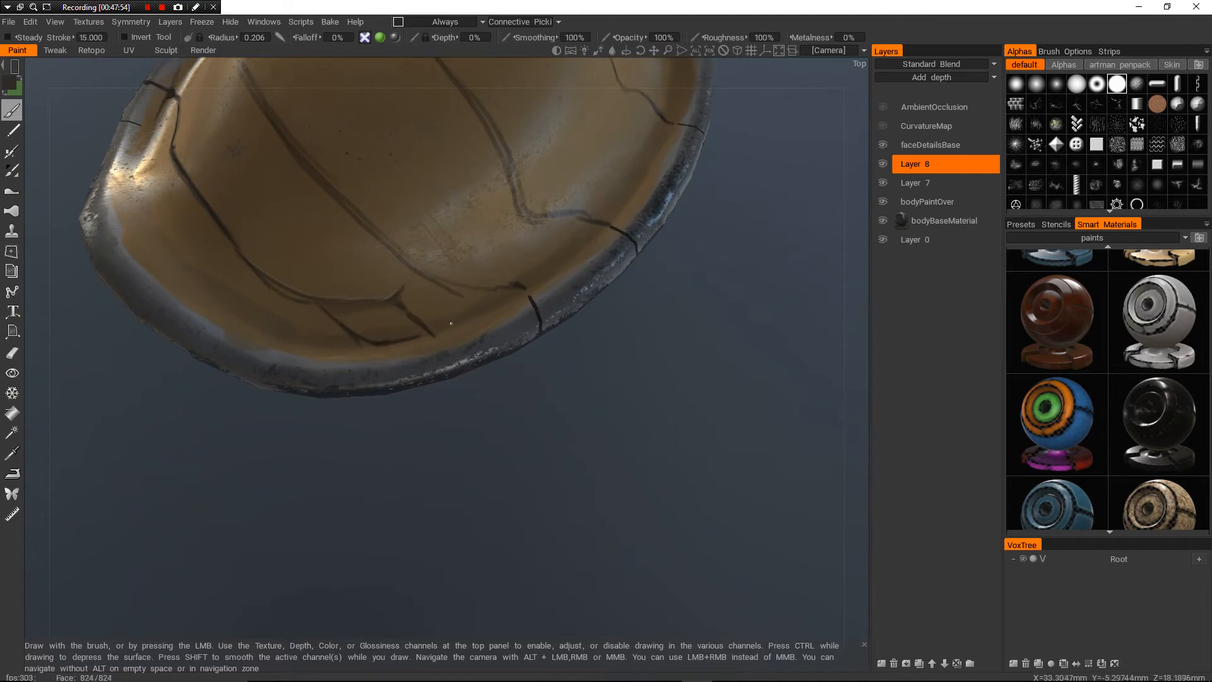
{"action": "key", "text": "e"}
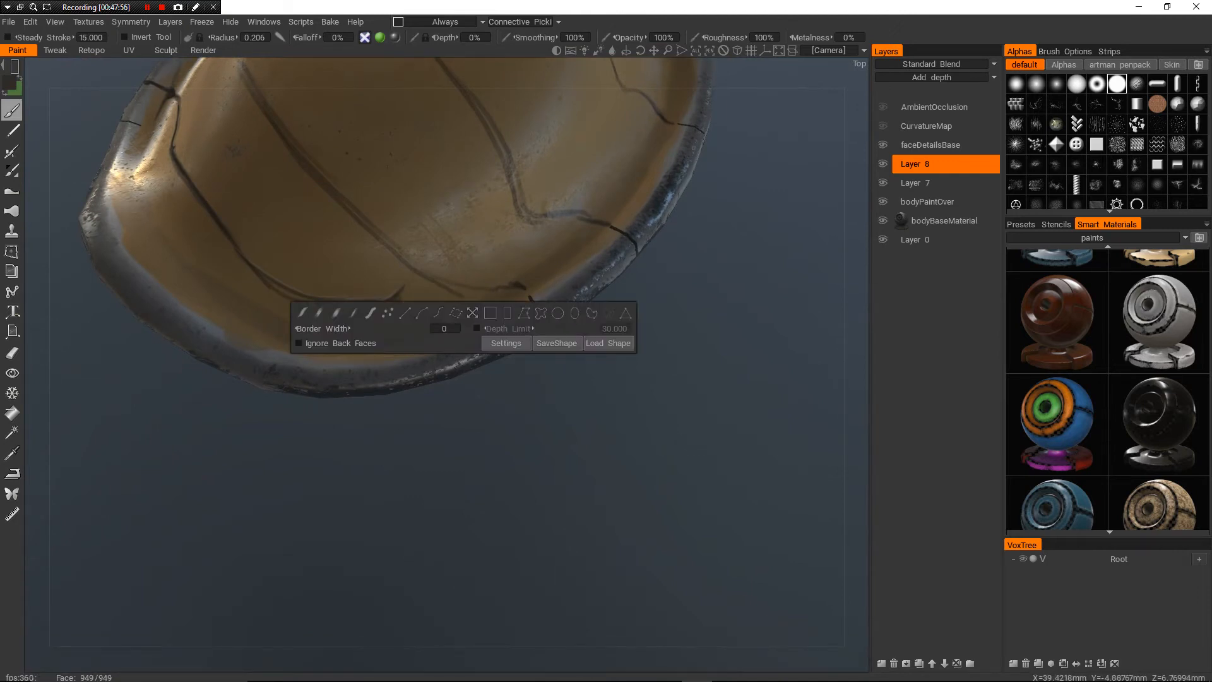
{"action": "left_click", "coordinate": [524, 313]}
{"action": "left_click_drag", "start_coordinate": [492, 379], "coordinate": [468, 418], "text": "alt"}
{"action": "right_click_drag", "start_coordinate": [469, 417], "coordinate": [477, 468], "text": "alt"}
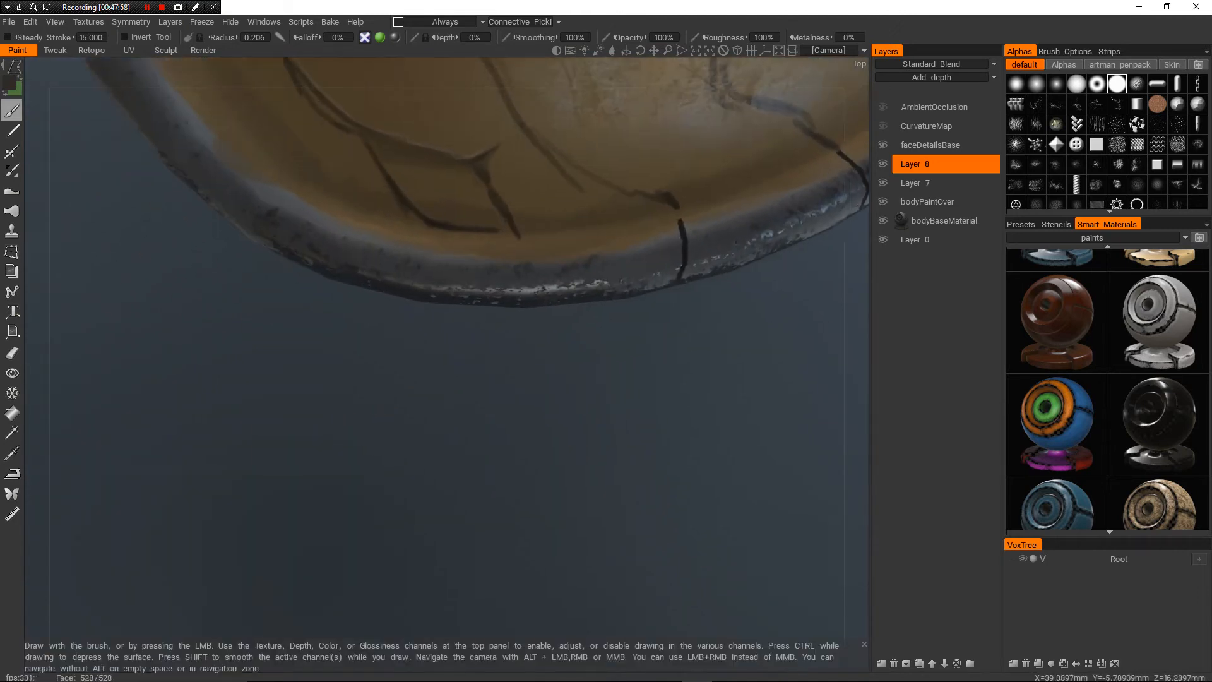
{"action": "mouse_move", "coordinate": [523, 259]}
{"action": "middle_mouse_down", "text": "alt"}
{"action": "mouse_move", "coordinate": [423, 359]}
{"action": "mouse_move", "coordinate": [425, 399]}
{"action": "middle_mouse_up", "text": "alt"}
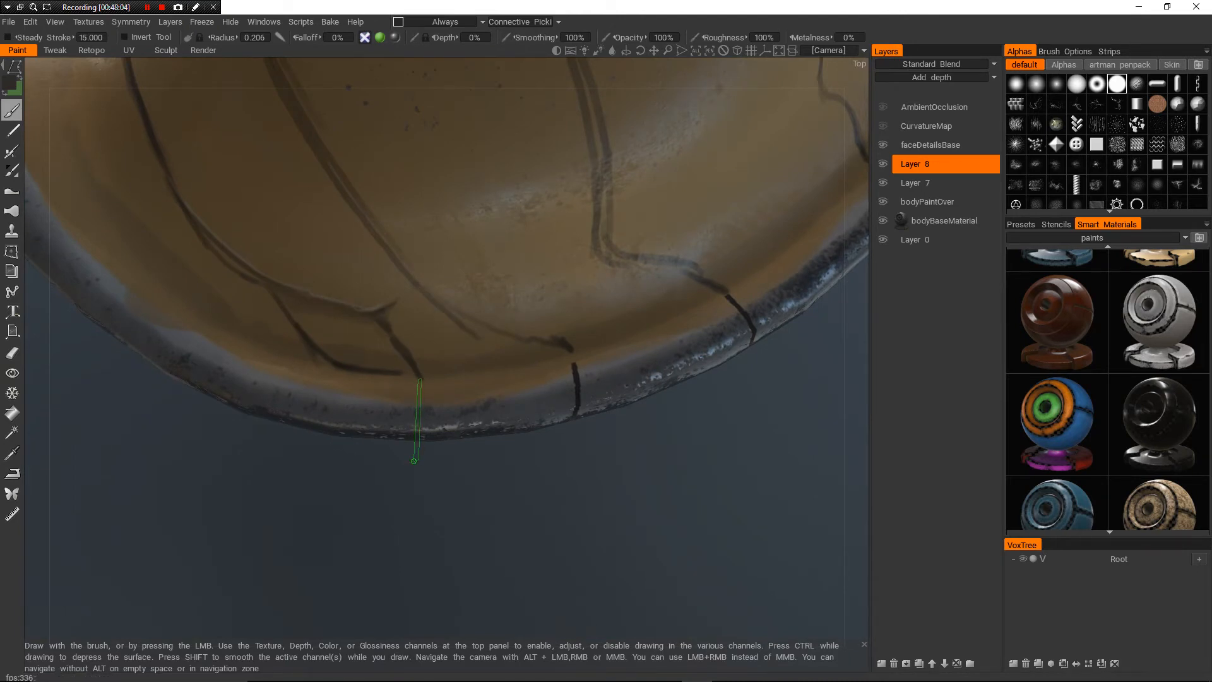
- Paint another four-corner dark line across the rim between the branched shell line and the shell's end
{"action": "right_click_drag", "start_coordinate": [442, 404], "coordinate": [435, 367], "text": "alt"}
{"action": "middle_click_drag", "start_coordinate": [435, 366], "coordinate": [581, 414], "text": "alt"}
{"action": "left_click_drag", "start_coordinate": [581, 413], "coordinate": [638, 385], "text": "alt"}
{"action": "right_click_drag", "start_coordinate": [638, 385], "coordinate": [587, 353], "text": "alt"}
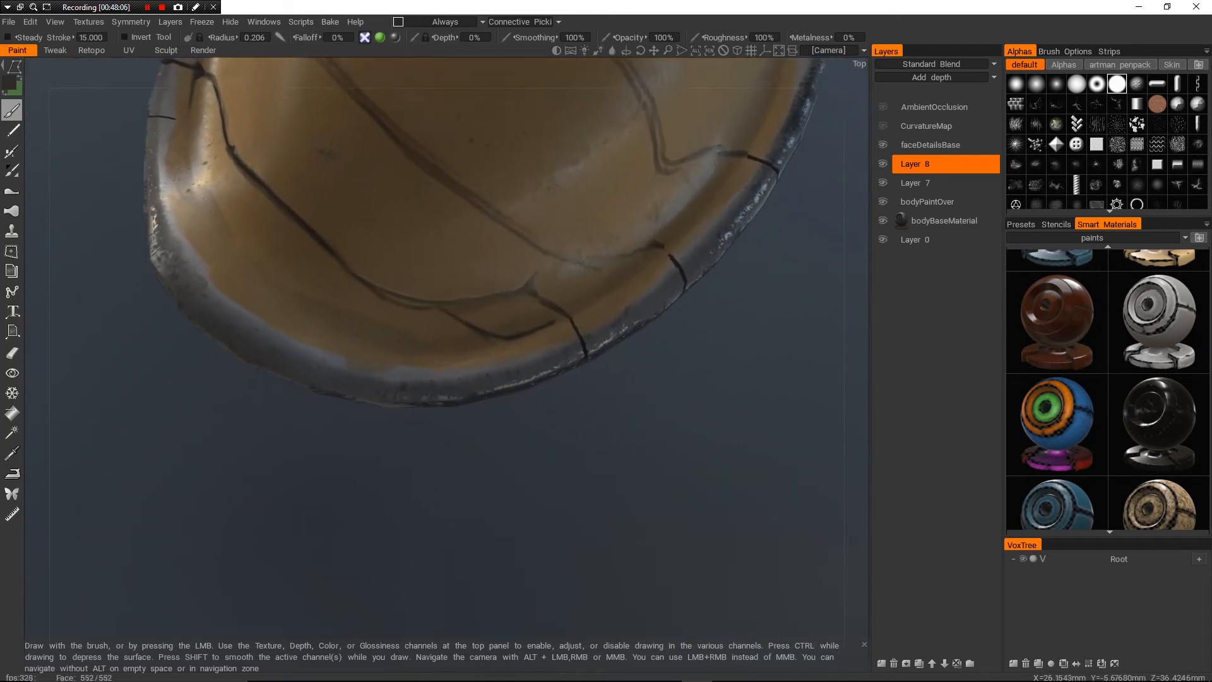
{"action": "left_click_drag", "start_coordinate": [587, 354], "coordinate": [590, 379], "text": "alt"}
{"action": "left_click_drag", "start_coordinate": [472, 361], "coordinate": [474, 384], "text": "alt"}
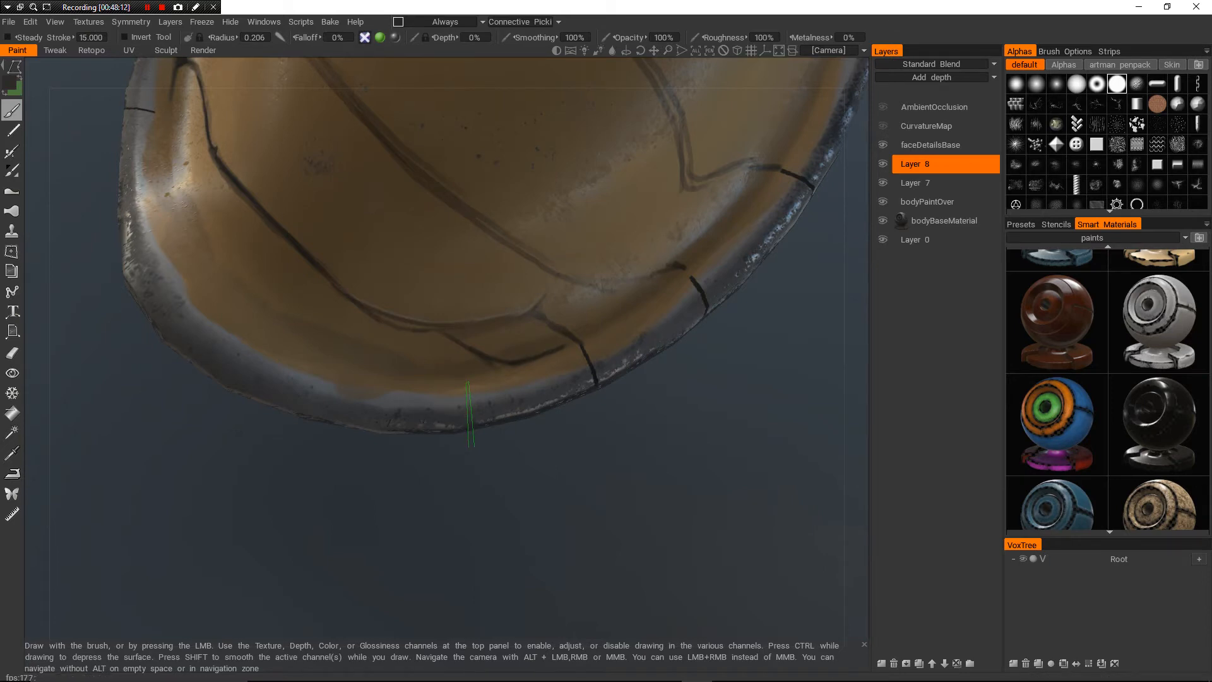
- Back on the forked line's side, paint a dark line across the rim beyond the thin one, nearer the shell's end
{"action": "left_click_drag", "start_coordinate": [473, 379], "coordinate": [404, 353], "text": "alt"}
{"action": "middle_click_drag", "start_coordinate": [404, 354], "coordinate": [530, 272], "text": "alt"}
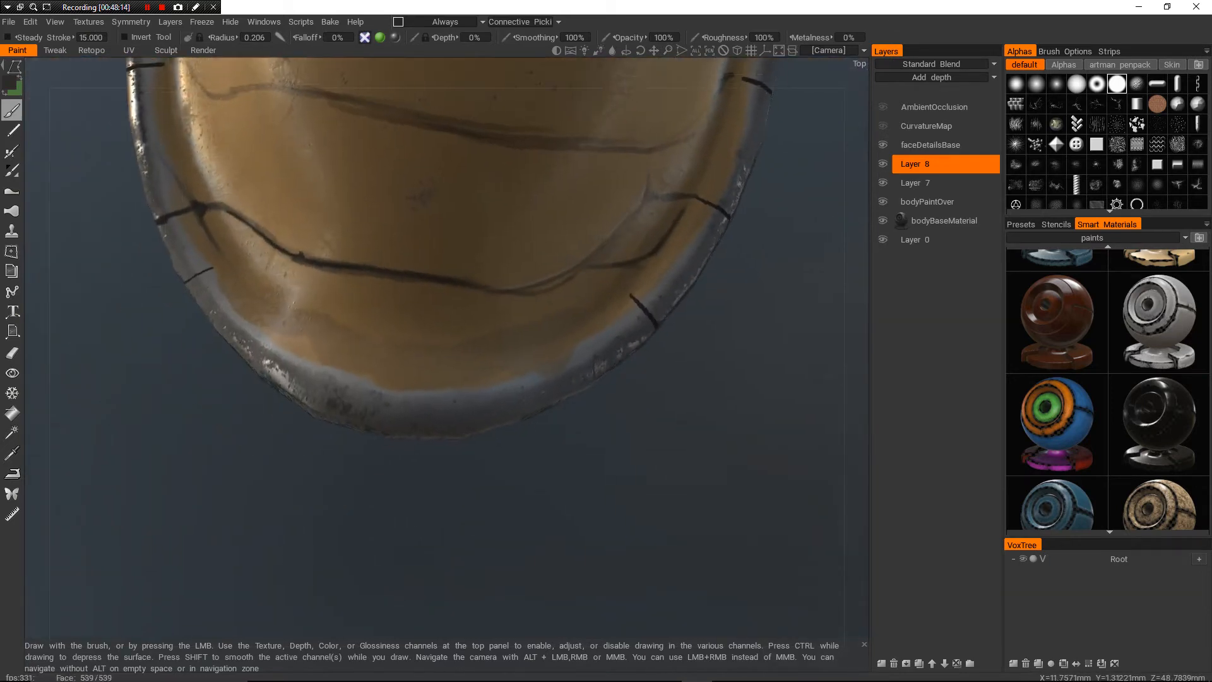
{"action": "left_click_drag", "start_coordinate": [530, 271], "coordinate": [467, 284], "text": "alt"}
{"action": "right_click_drag", "start_coordinate": [467, 284], "coordinate": [404, 335], "text": "alt"}
{"action": "left_click_drag", "start_coordinate": [404, 334], "coordinate": [467, 335], "text": "alt"}
{"action": "middle_click_drag", "start_coordinate": [467, 334], "coordinate": [527, 300], "text": "alt"}
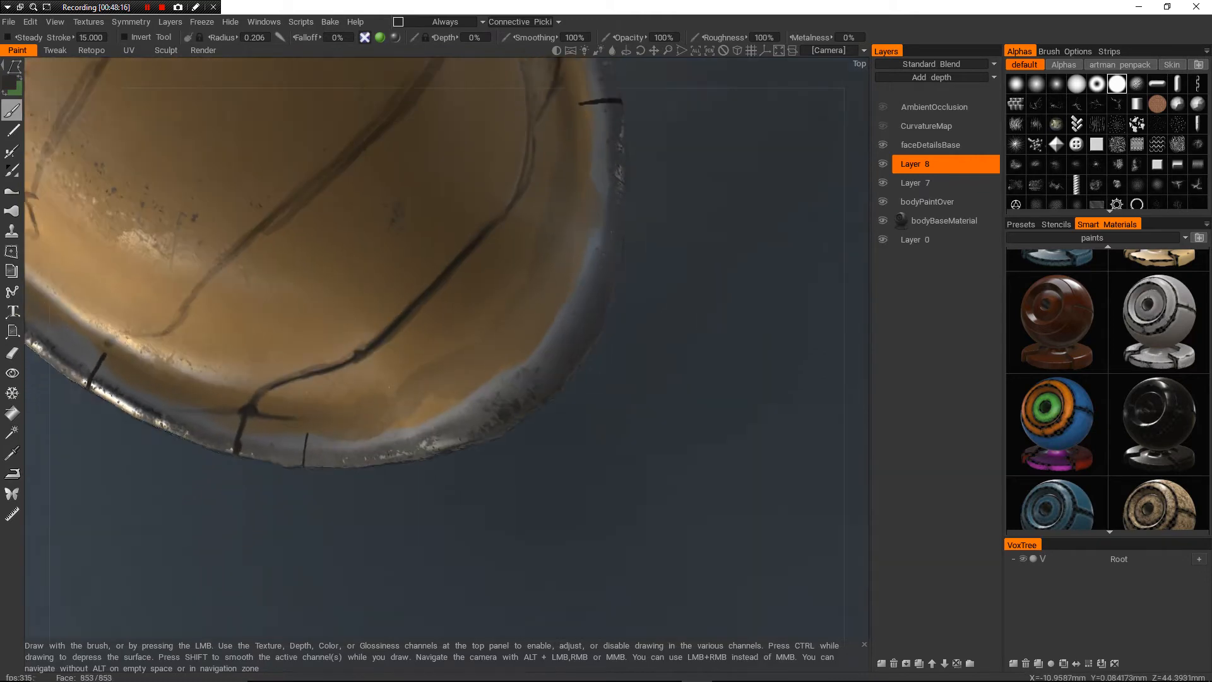
{"action": "left_click_drag", "start_coordinate": [527, 299], "coordinate": [467, 252], "text": "alt"}
{"action": "middle_click_drag", "start_coordinate": [467, 252], "coordinate": [467, 442], "text": "alt"}
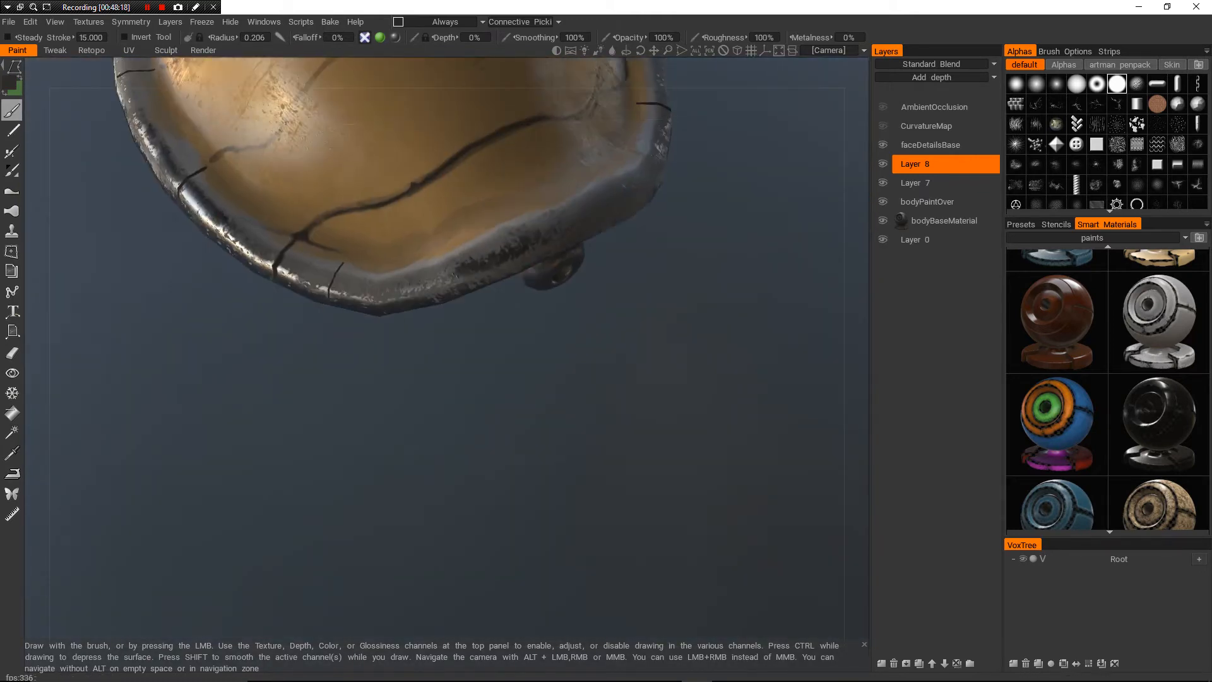
{"action": "left_click_drag", "start_coordinate": [467, 441], "coordinate": [436, 517], "text": "alt"}
{"action": "middle_click_drag", "start_coordinate": [436, 505], "coordinate": [470, 397], "text": "alt"}
{"action": "left_click_drag", "start_coordinate": [470, 397], "coordinate": [459, 402], "text": "alt"}
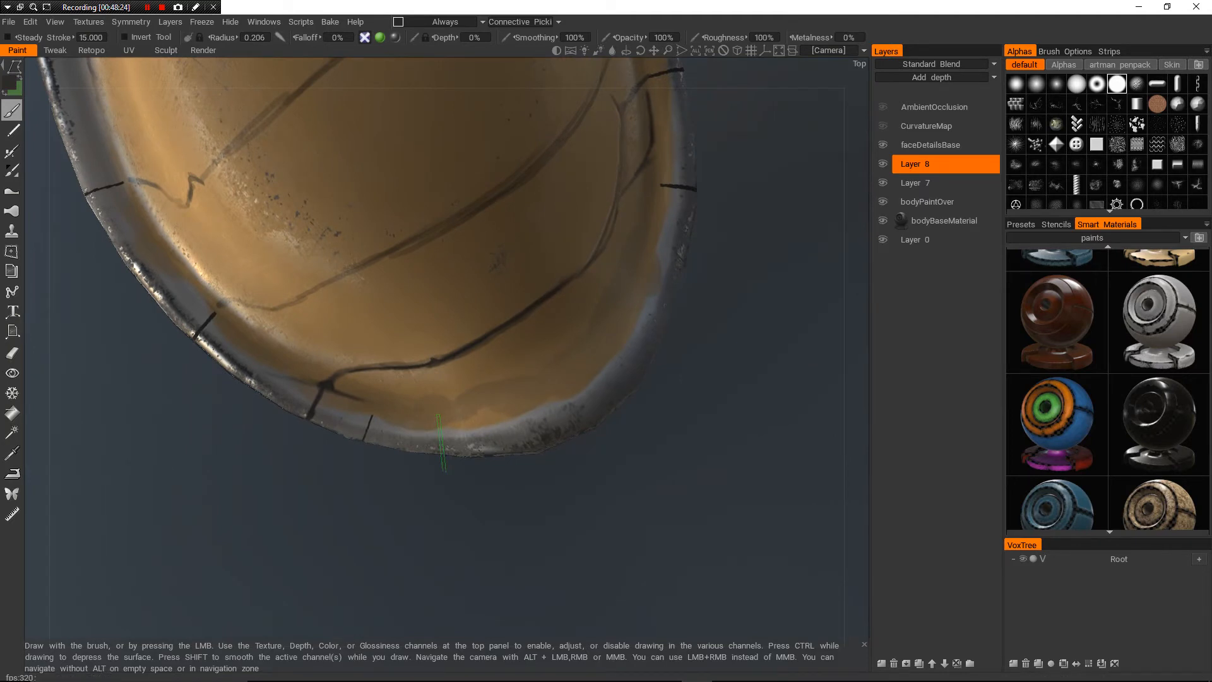
{"action": "left_click_drag", "start_coordinate": [458, 402], "coordinate": [499, 385], "text": "alt"}
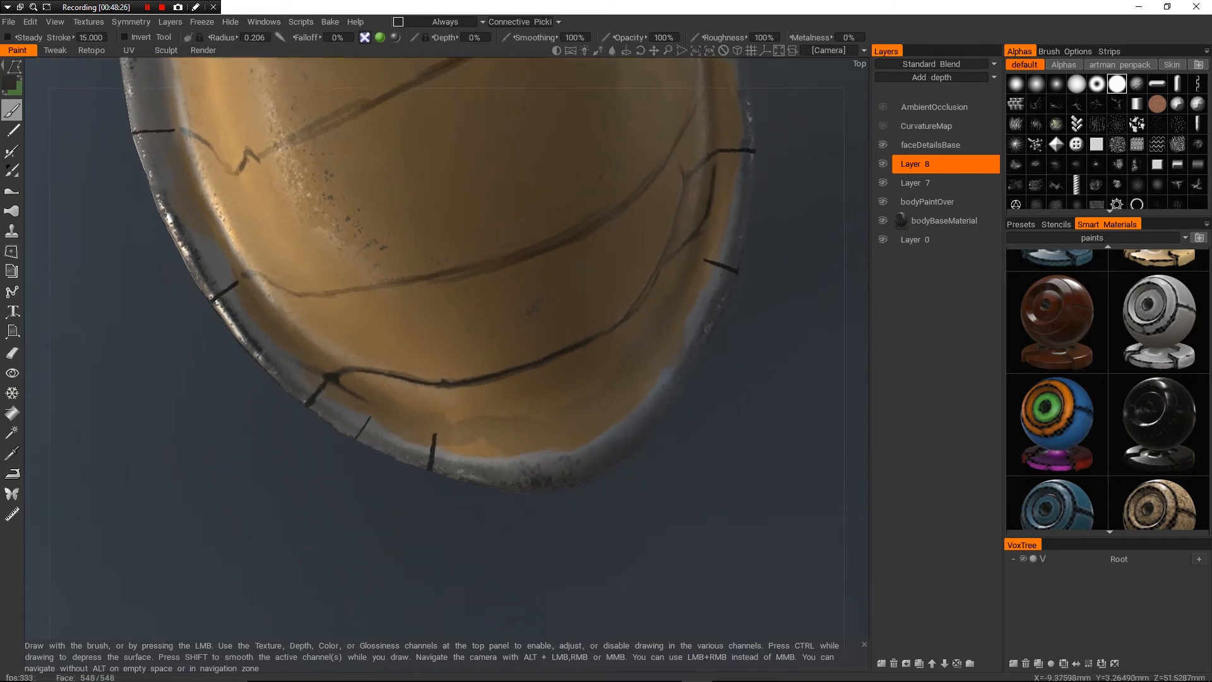
- Paint dark four-corner lines across the metal rim around the shell's rounded end, filling the unmarked stretch there
{"action": "middle_click_drag", "start_coordinate": [499, 385], "coordinate": [426, 347], "text": "alt"}
{"action": "left_click_drag", "start_coordinate": [426, 347], "coordinate": [473, 404], "text": "alt"}
{"action": "middle_click_drag", "start_coordinate": [473, 404], "coordinate": [474, 347], "text": "alt"}
{"action": "left_click_drag", "start_coordinate": [473, 435], "coordinate": [454, 492], "text": "alt"}
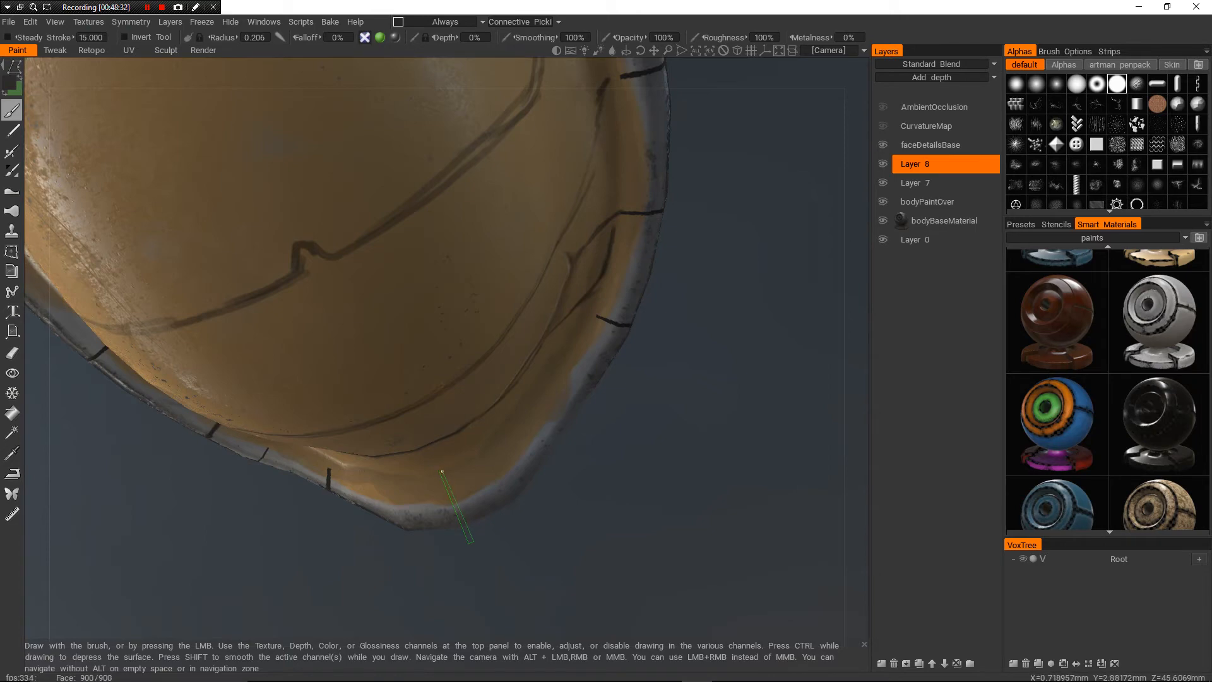
{"action": "mouse_move", "coordinate": [439, 470]}
{"action": "left_mouse_down", "text": "alt"}
{"action": "mouse_move", "coordinate": [580, 442]}
{"action": "mouse_move", "coordinate": [600, 379]}
{"action": "mouse_move", "coordinate": [650, 328]}
{"action": "mouse_move", "coordinate": [606, 253]}
{"action": "mouse_move", "coordinate": [542, 392]}
{"action": "mouse_move", "coordinate": [492, 404]}
{"action": "mouse_move", "coordinate": [451, 296]}
{"action": "mouse_move", "coordinate": [436, 391]}
{"action": "mouse_move", "coordinate": [410, 412]}
{"action": "left_mouse_up", "text": "alt"}
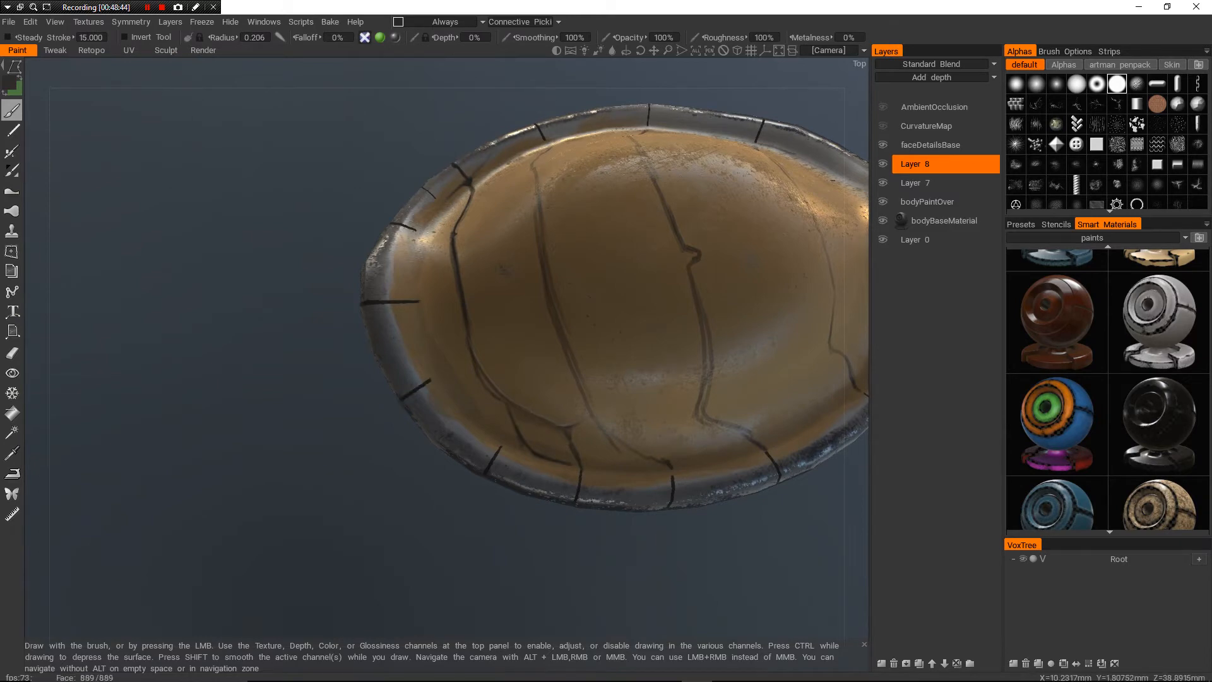
- At the head end, paint a dark four-corner line across the rim between the foremost shell line and the face
{"action": "right_click_drag", "start_coordinate": [479, 303], "coordinate": [441, 379], "text": "alt"}
{"action": "left_click_drag", "start_coordinate": [442, 379], "coordinate": [480, 284], "text": "alt"}
{"action": "right_click_drag", "start_coordinate": [480, 284], "coordinate": [448, 354], "text": "alt"}
{"action": "left_click_drag", "start_coordinate": [448, 354], "coordinate": [278, 363], "text": "alt"}
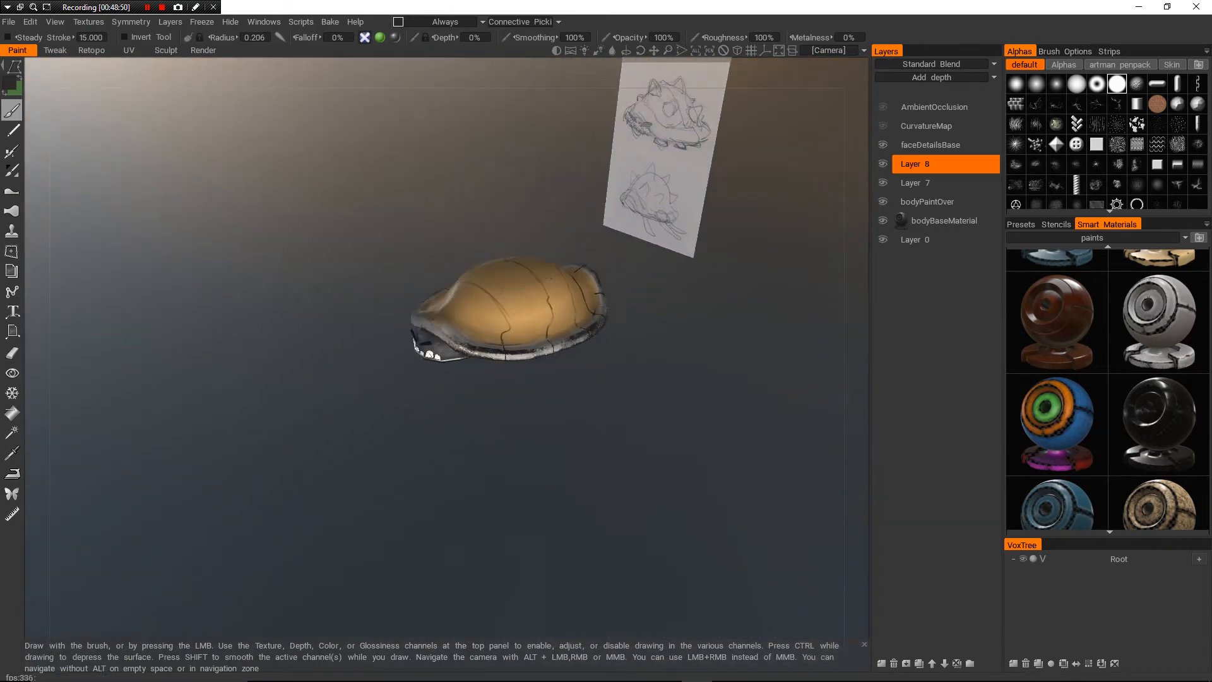
{"action": "middle_click_drag", "start_coordinate": [550, 277], "coordinate": [587, 246], "text": "alt"}
{"action": "right_click_drag", "start_coordinate": [587, 246], "coordinate": [577, 170], "text": "alt"}
{"action": "left_click_drag", "start_coordinate": [577, 171], "coordinate": [562, 278], "text": "alt"}
{"action": "middle_click_drag", "start_coordinate": [561, 277], "coordinate": [531, 291], "text": "alt"}
{"action": "right_click_drag", "start_coordinate": [531, 291], "coordinate": [522, 239], "text": "alt"}
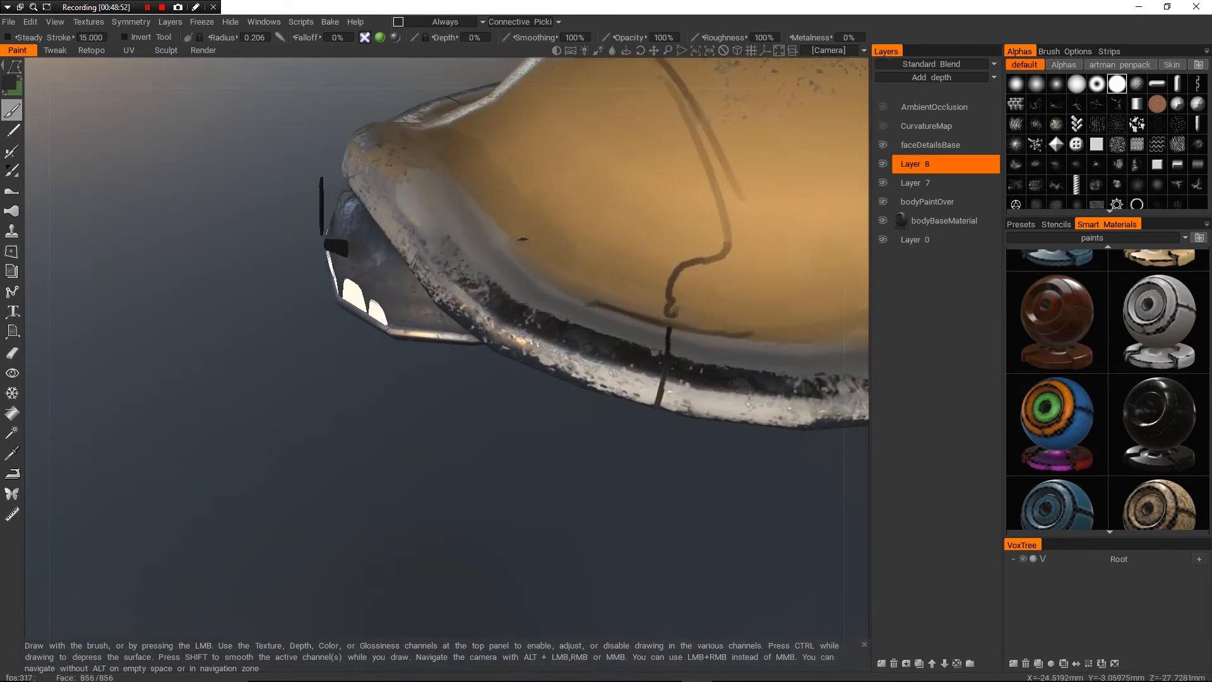
{"action": "left_click_drag", "start_coordinate": [523, 239], "coordinate": [389, 404], "text": "alt"}
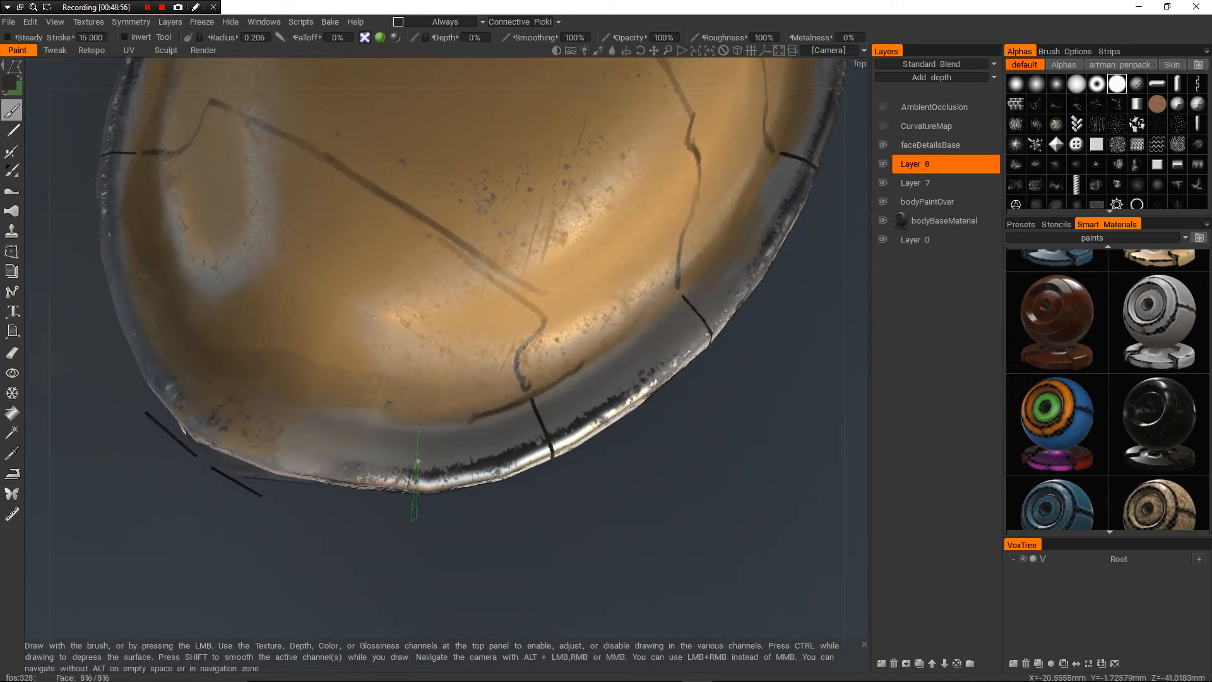
- Paint a matching dark four-corner line across the rim on the opposite side of the head
{"action": "left_click_drag", "start_coordinate": [415, 426], "coordinate": [524, 401], "text": "alt"}
{"action": "middle_click_drag", "start_coordinate": [340, 435], "coordinate": [399, 448], "text": "alt"}
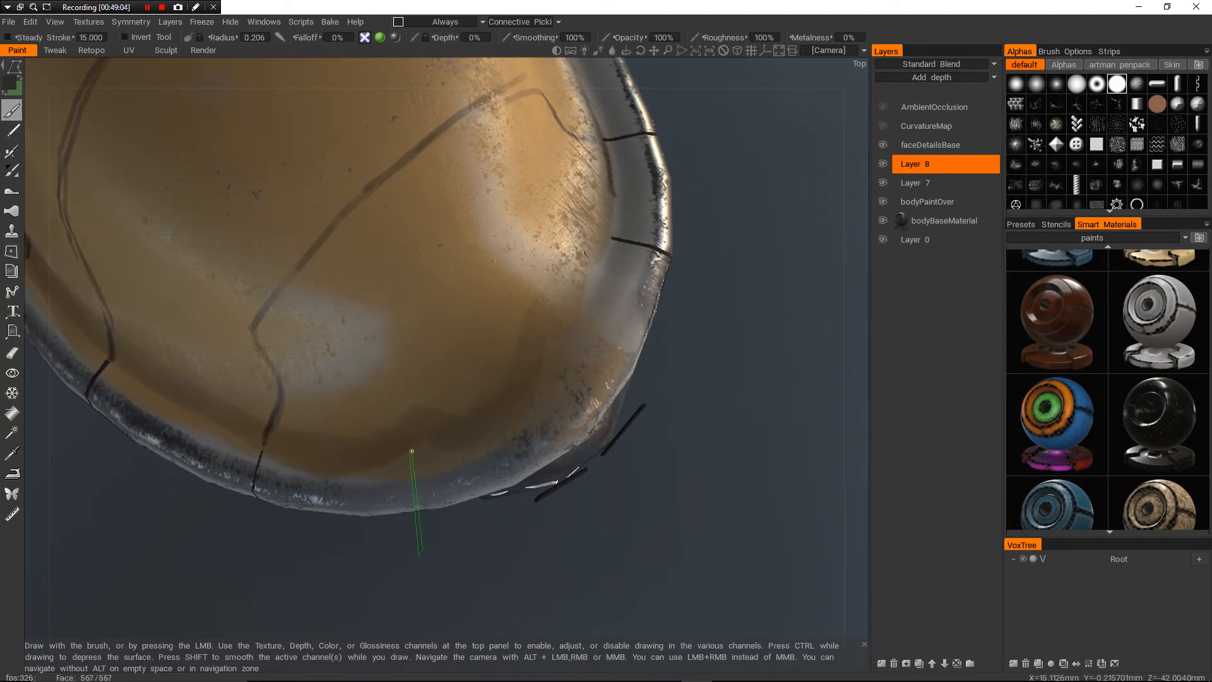
{"action": "left_click_drag", "start_coordinate": [436, 441], "coordinate": [436, 284], "text": "alt"}
{"action": "right_click_drag", "start_coordinate": [436, 284], "coordinate": [379, 353], "text": "alt"}
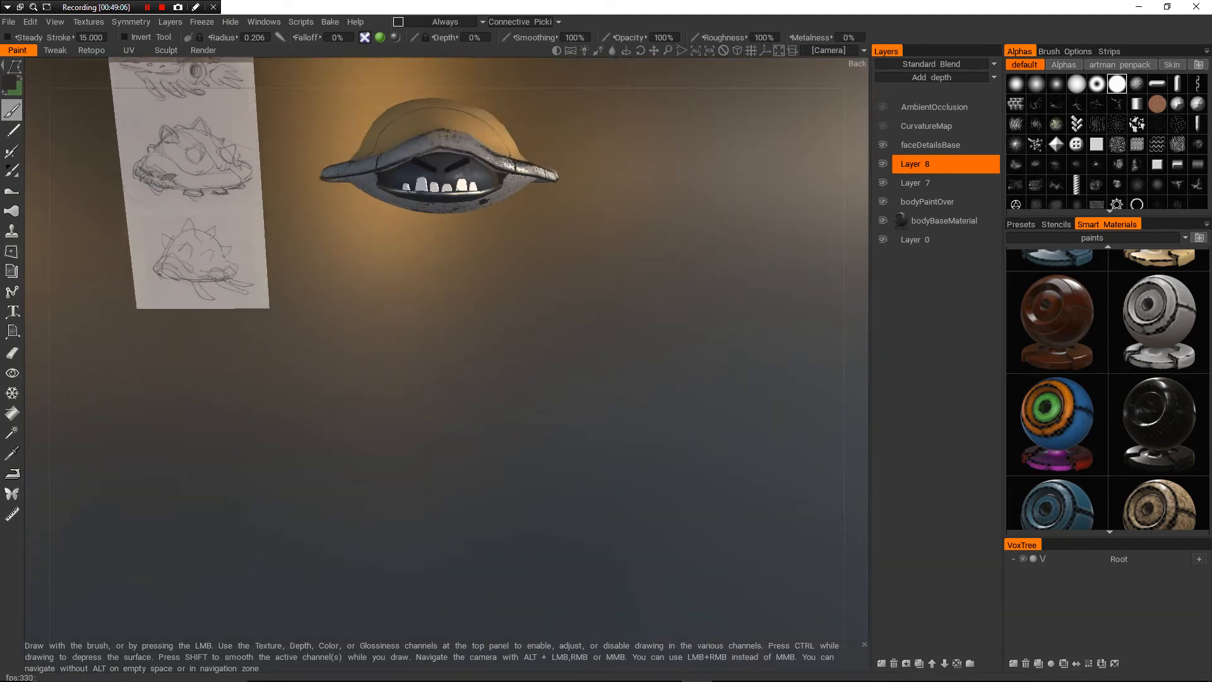
- Try to paint a four-corner dark shape across the front rim and mouth corner from a low front view
{"action": "middle_click_drag", "start_coordinate": [404, 284], "coordinate": [404, 379], "text": "alt"}
{"action": "left_click_drag", "start_coordinate": [404, 378], "coordinate": [432, 303], "text": "alt"}
{"action": "middle_click_drag", "start_coordinate": [432, 303], "coordinate": [410, 411], "text": "alt"}
{"action": "right_click_drag", "start_coordinate": [410, 410], "coordinate": [473, 366], "text": "alt"}
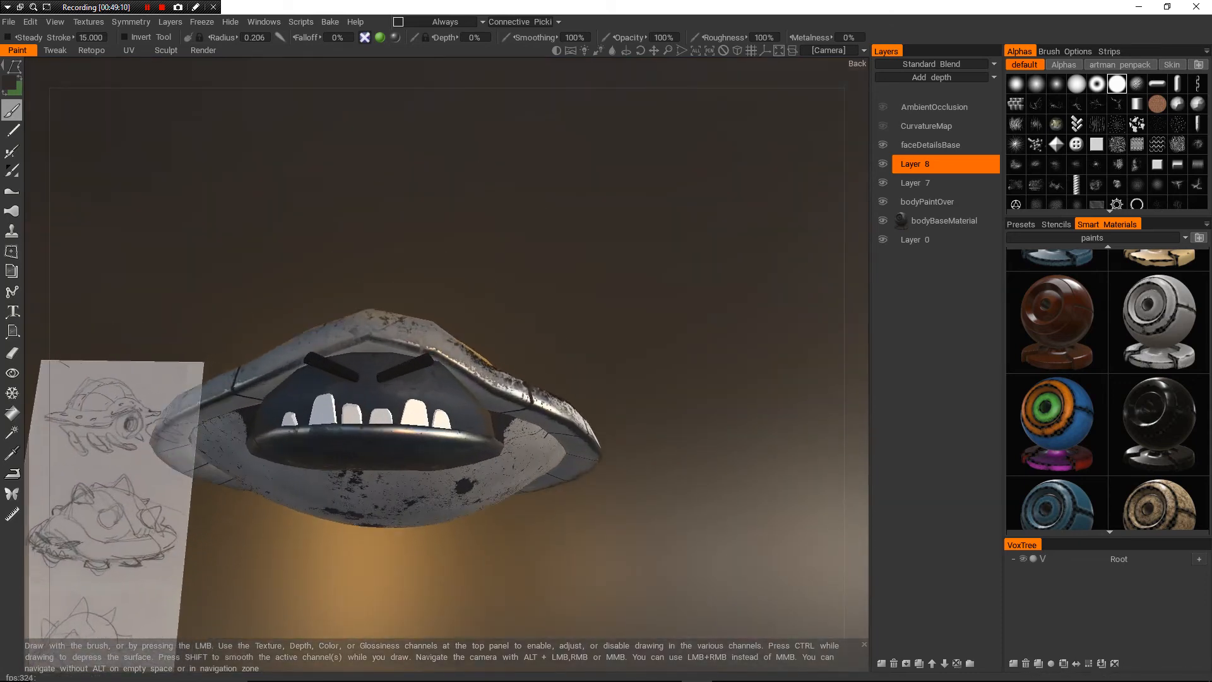
{"action": "left_click_drag", "start_coordinate": [473, 366], "coordinate": [354, 322], "text": "alt"}
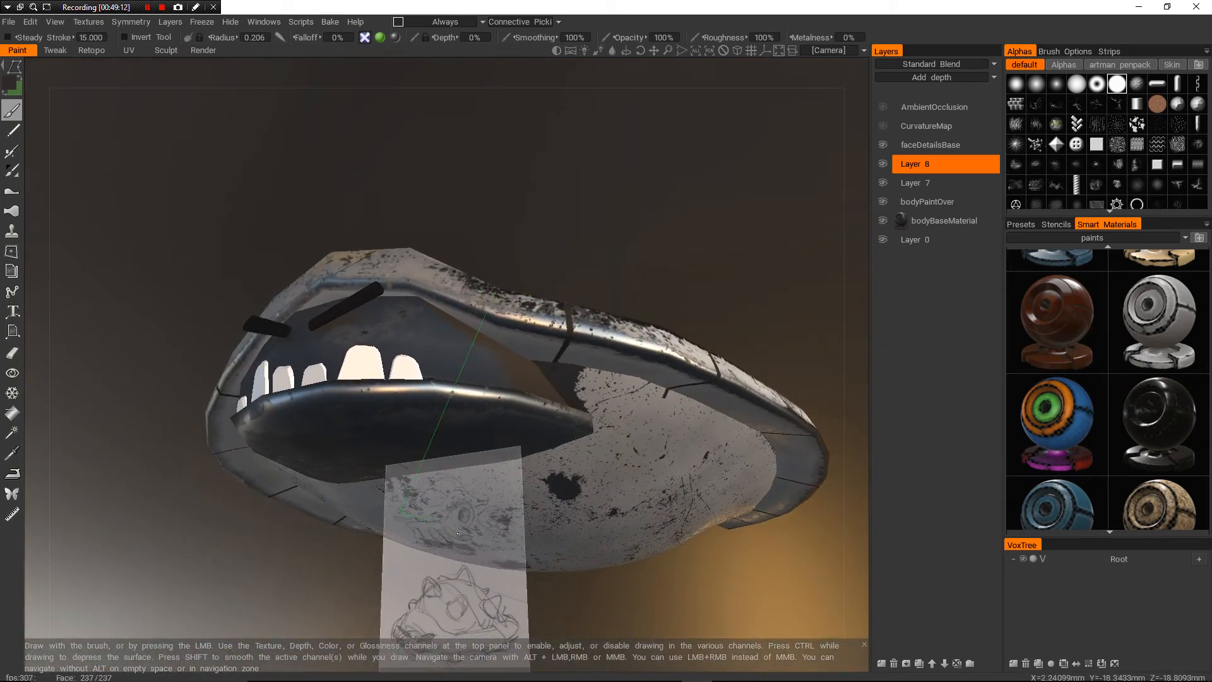
{"action": "left_click", "coordinate": [495, 292]}
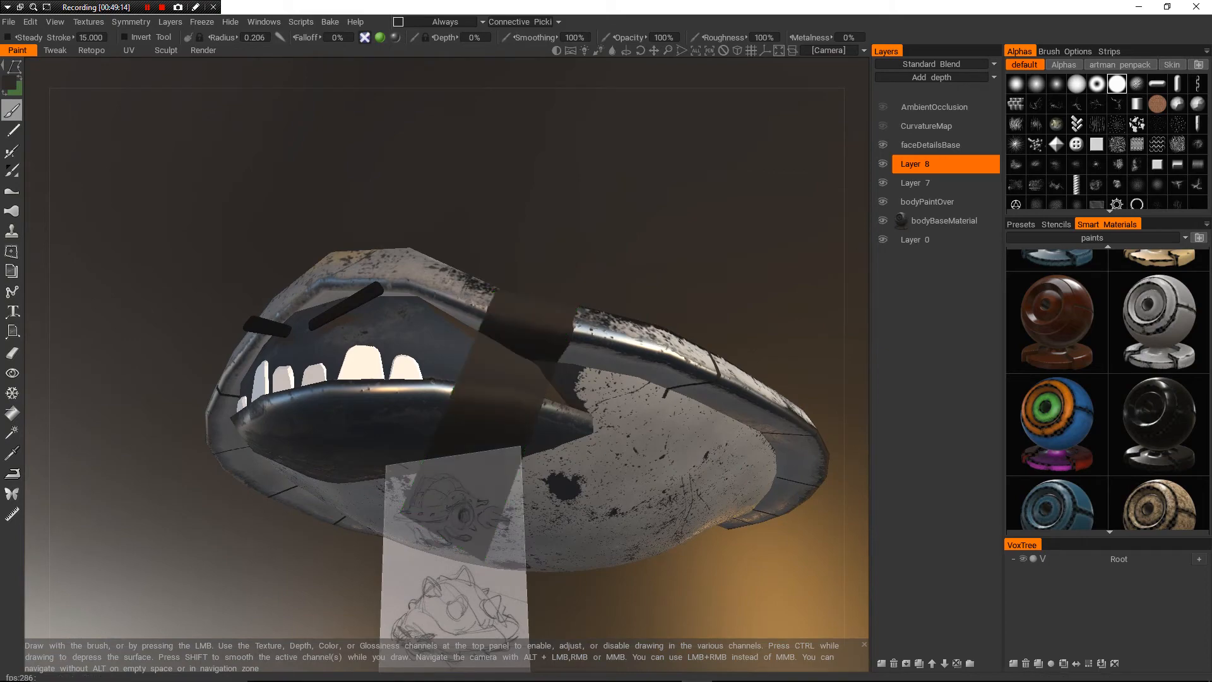
{"action": "left_click_drag", "start_coordinate": [499, 259], "coordinate": [505, 378], "text": "alt"}
{"action": "right_click_drag", "start_coordinate": [505, 379], "coordinate": [543, 328], "text": "alt"}
{"action": "left_click_drag", "start_coordinate": [543, 328], "coordinate": [517, 378], "text": "alt"}
{"action": "right_click_drag", "start_coordinate": [518, 379], "coordinate": [480, 429], "text": "alt"}
{"action": "left_click_drag", "start_coordinate": [480, 429], "coordinate": [606, 391], "text": "alt"}
{"action": "key", "text": "ctrl+z"}
- Inspect the rim lines and lower jaw beside the mouth from the side
{"action": "right_click_drag", "start_coordinate": [606, 392], "coordinate": [650, 354], "text": "alt"}
{"action": "left_click_drag", "start_coordinate": [650, 353], "coordinate": [637, 410], "text": "alt"}
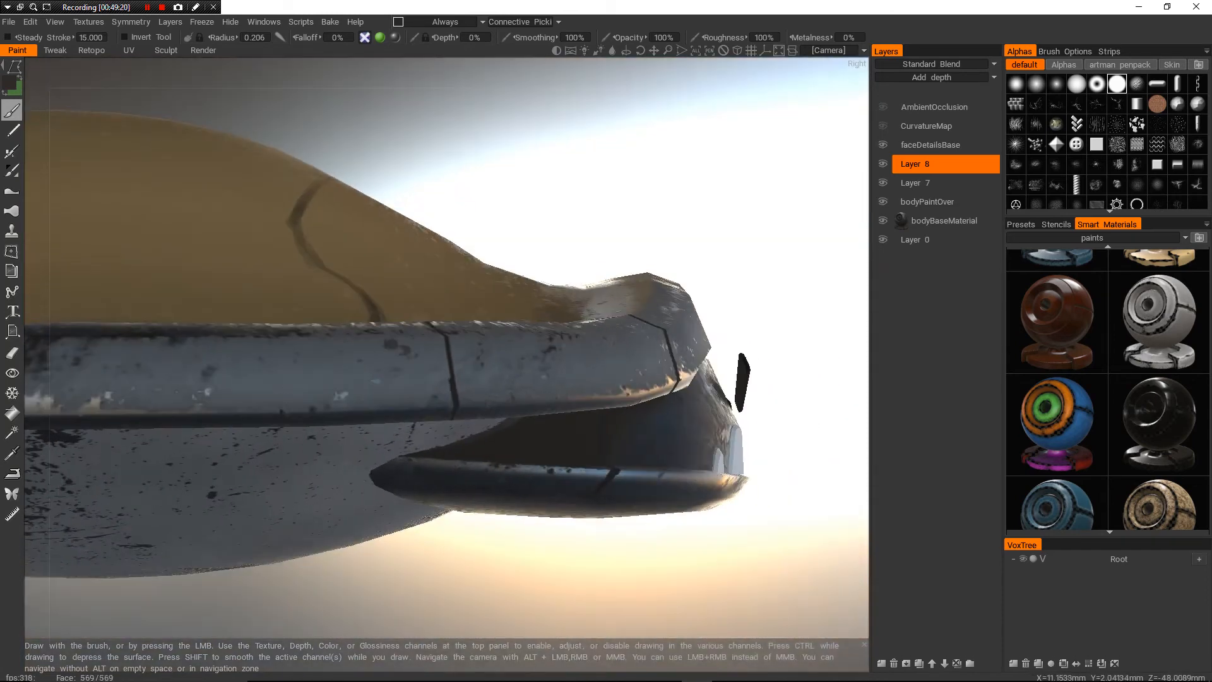
{"action": "middle_click_drag", "start_coordinate": [638, 410], "coordinate": [492, 366], "text": "alt"}
{"action": "right_click_drag", "start_coordinate": [492, 367], "coordinate": [525, 335], "text": "alt"}
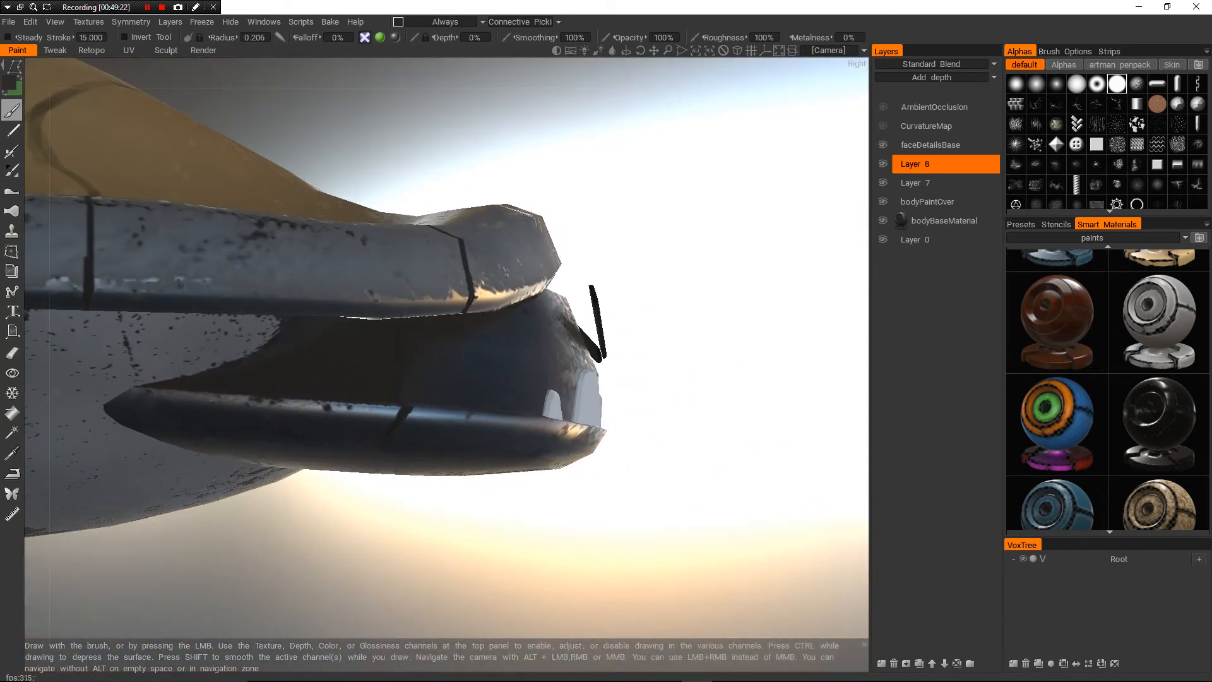
{"action": "left_click_drag", "start_coordinate": [525, 334], "coordinate": [527, 297], "text": "alt"}
{"action": "middle_click_drag", "start_coordinate": [527, 297], "coordinate": [609, 281], "text": "alt"}
{"action": "right_click_drag", "start_coordinate": [609, 281], "coordinate": [581, 316], "text": "alt"}
{"action": "mouse_move", "coordinate": [581, 316]}
{"action": "left_mouse_down", "text": "alt"}
{"action": "mouse_move", "coordinate": [567, 205]}
{"action": "mouse_move", "coordinate": [565, 309]}
{"action": "left_mouse_up", "text": "alt"}
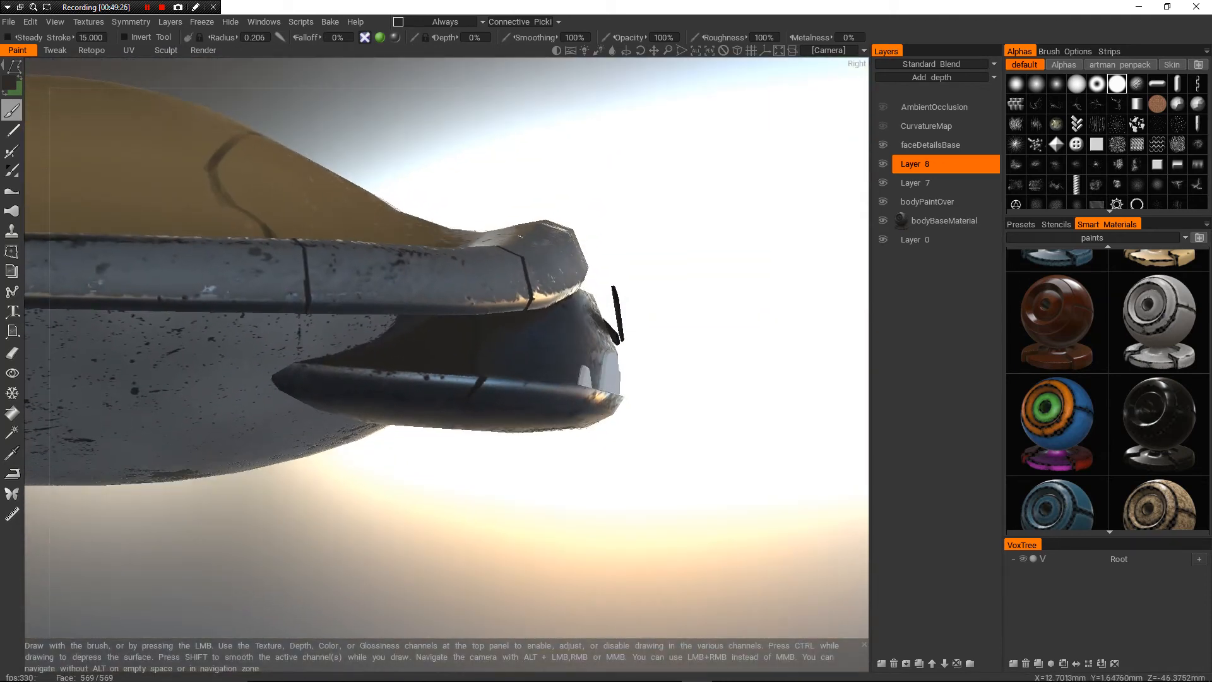
- Switch to orthographic projection and examine the dark lines around the face, mouth and lower jaw
{"action": "key", "text": "KP_5"}
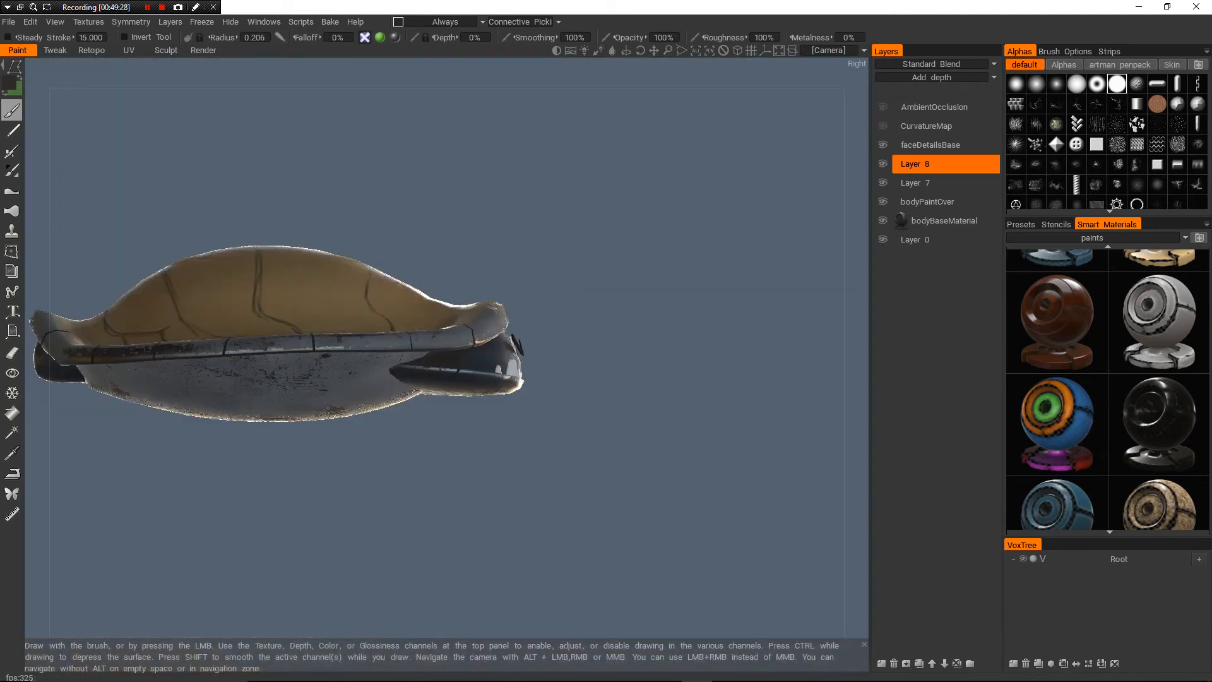
{"action": "key", "text": "KP_4"}
{"action": "key", "text": "KP_6"}
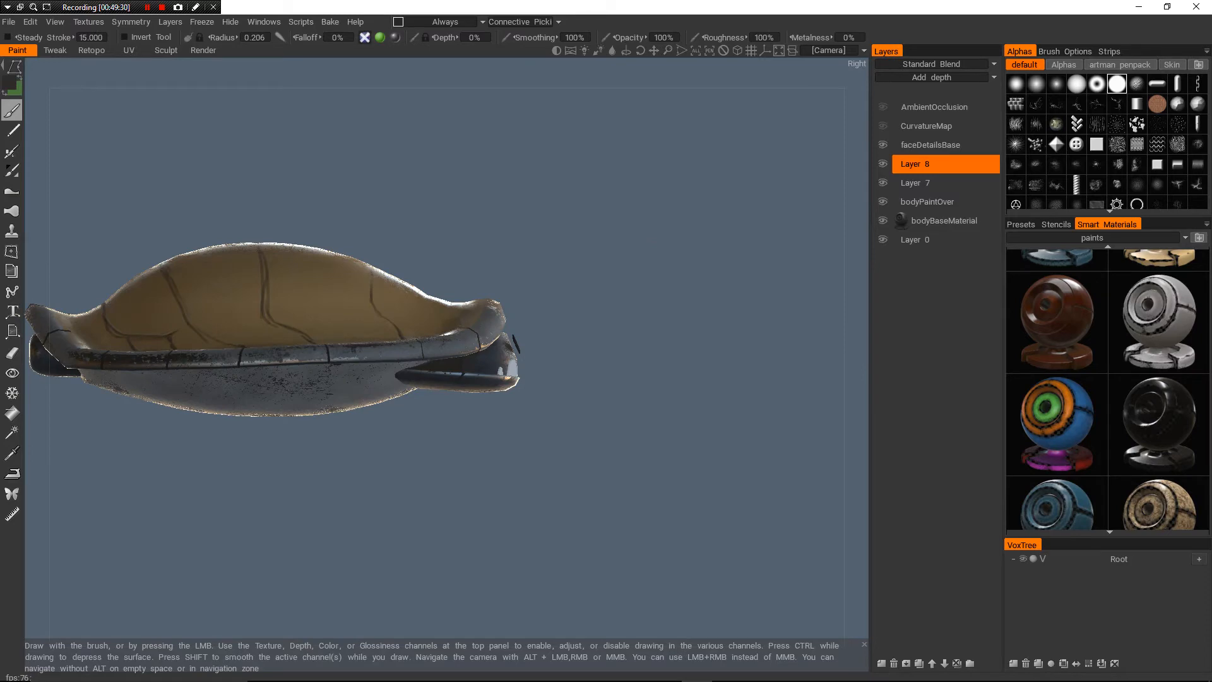
{"action": "right_click_drag", "start_coordinate": [447, 365], "coordinate": [587, 364], "text": "alt"}
{"action": "middle_click_drag", "start_coordinate": [587, 365], "coordinate": [435, 317], "text": "alt"}
{"action": "left_click_drag", "start_coordinate": [436, 317], "coordinate": [82, 315], "text": "alt"}
{"action": "right_click_drag", "start_coordinate": [82, 316], "coordinate": [53, 315], "text": "alt"}
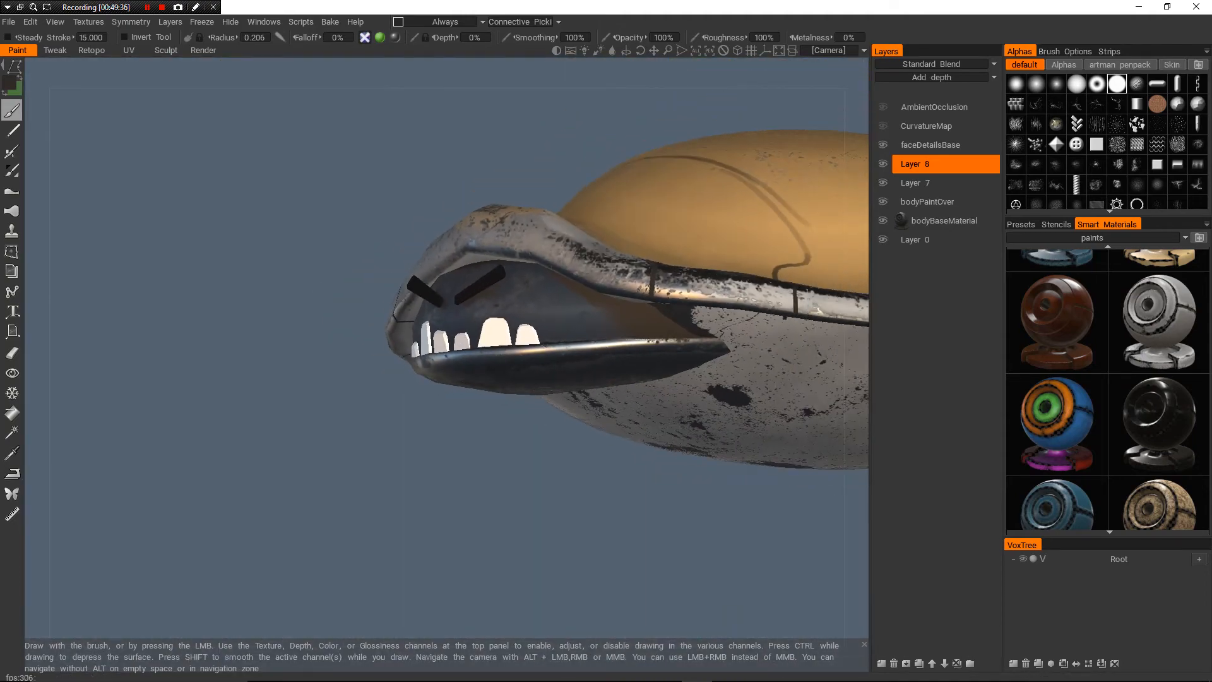
{"action": "left_click_drag", "start_coordinate": [53, 316], "coordinate": [252, 294], "text": "alt"}
{"action": "right_click_drag", "start_coordinate": [252, 293], "coordinate": [325, 299], "text": "alt"}
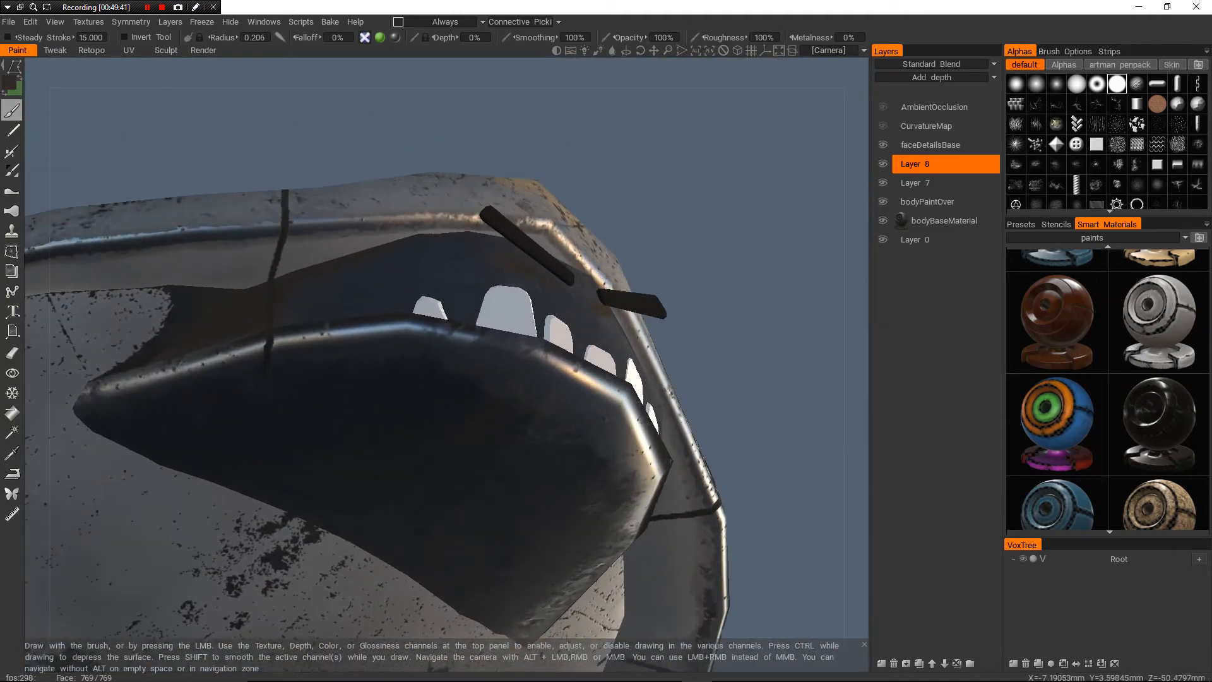
{"action": "left_click_drag", "start_coordinate": [455, 205], "coordinate": [416, 240], "text": "alt"}
{"action": "middle_click_drag", "start_coordinate": [416, 240], "coordinate": [491, 210], "text": "alt"}
{"action": "left_click_drag", "start_coordinate": [491, 210], "coordinate": [505, 184], "text": "alt"}
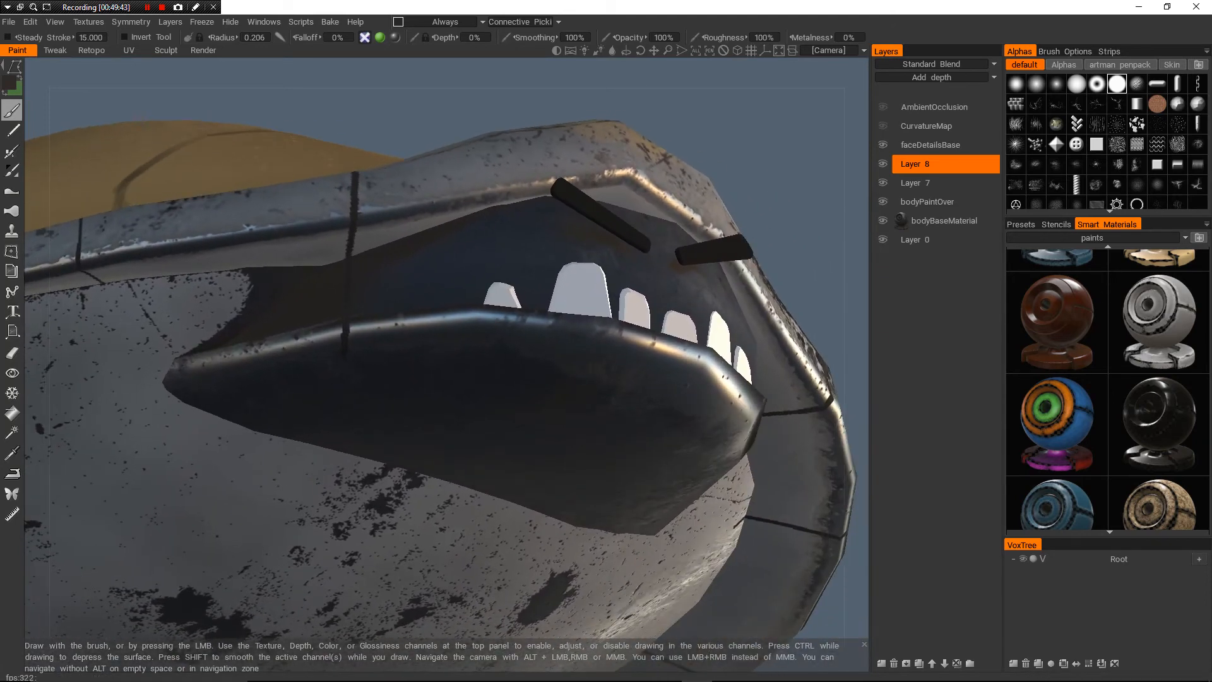
- Switch from the four-corner lasso to the freehand brush stroke and set its radius to 0.790 at the lower jaw's underside
{"action": "key", "text": "e"}
{"action": "left_click_drag", "start_coordinate": [373, 442], "coordinate": [375, 373], "text": "alt"}
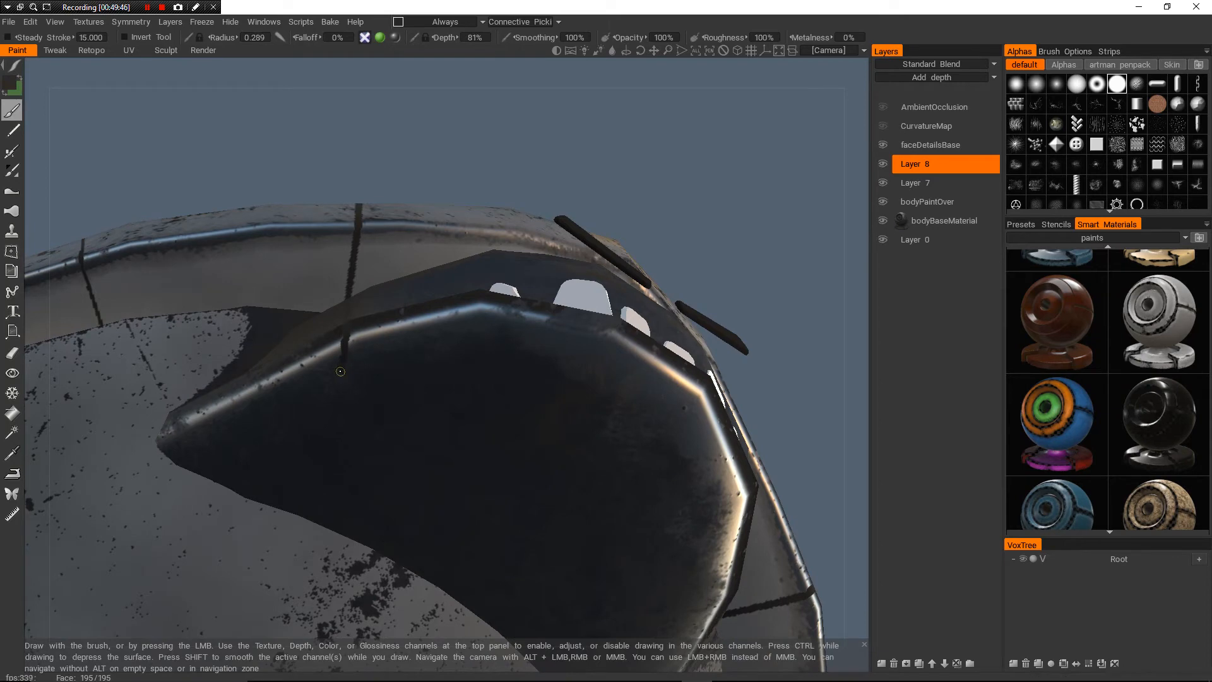
{"action": "mouse_move", "coordinate": [265, 404]}
{"action": "left_mouse_down", "text": "alt"}
{"action": "mouse_move", "coordinate": [293, 422]}
{"action": "mouse_move", "coordinate": [363, 424]}
{"action": "mouse_move", "coordinate": [386, 397]}
{"action": "left_mouse_up", "text": "alt"}
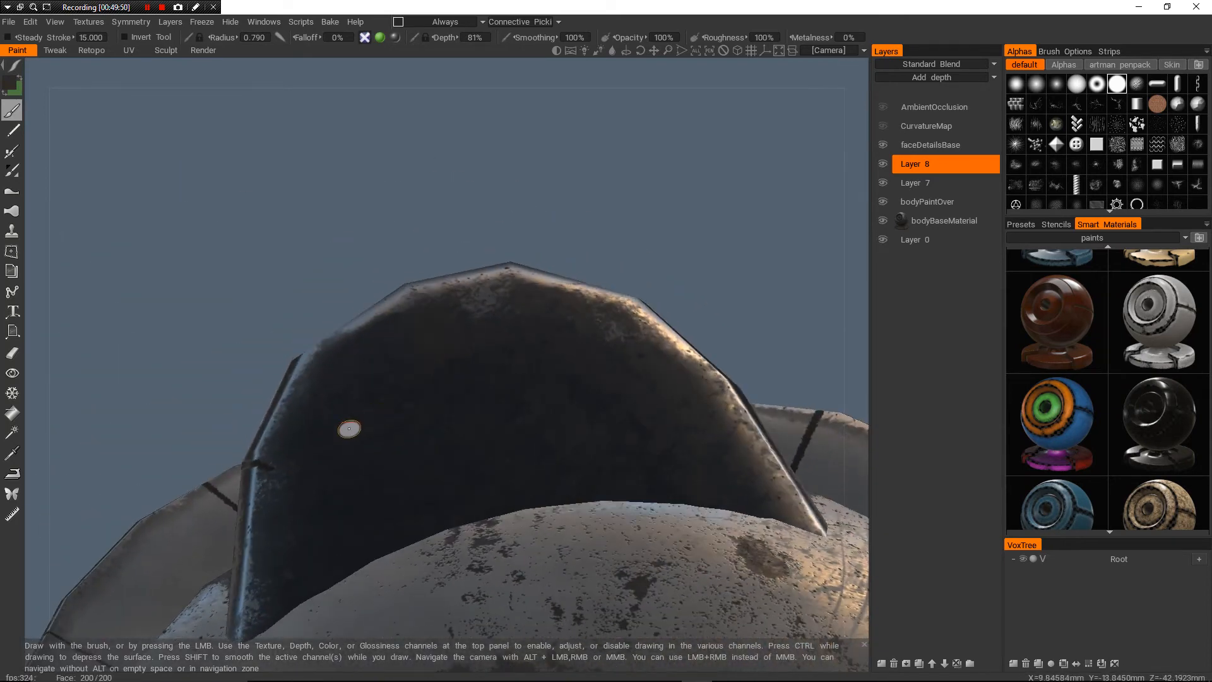
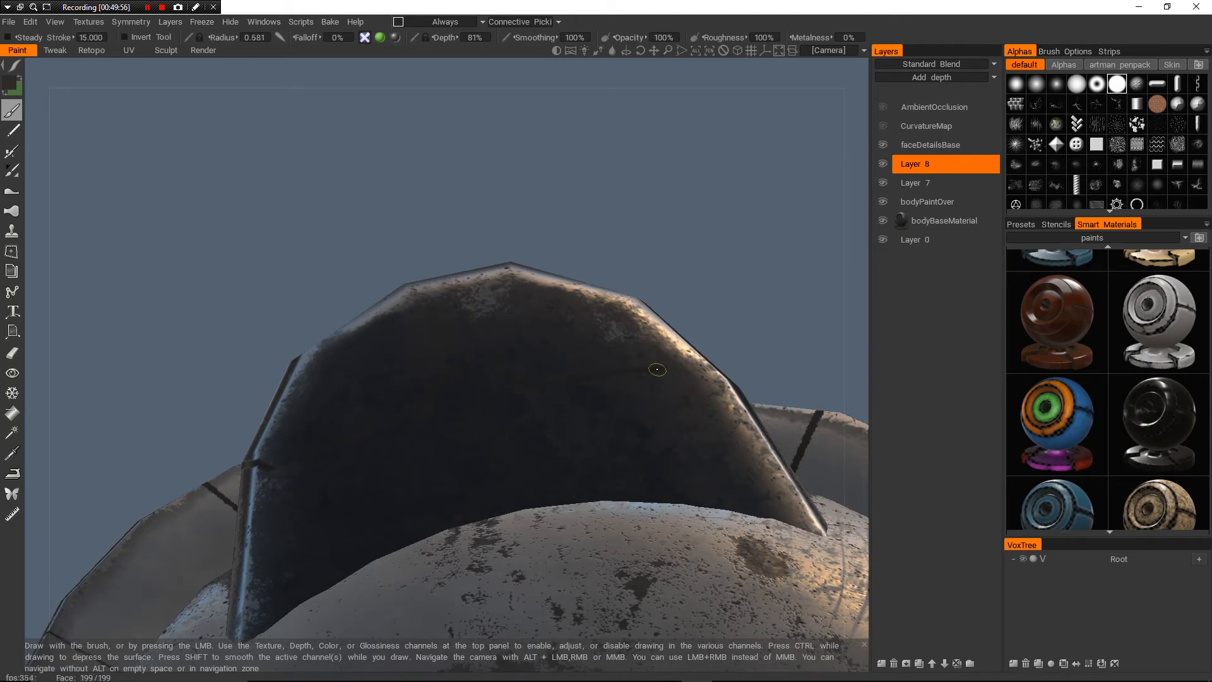
- Extend the dark seam from the lower jaw's rim up the side of the face near the mouth corner
{"action": "mouse_move", "coordinate": [659, 373]}
{"action": "left_mouse_down", "text": "alt"}
{"action": "mouse_move", "coordinate": [651, 344]}
{"action": "mouse_move", "coordinate": [597, 408]}
{"action": "left_mouse_up", "text": "alt"}
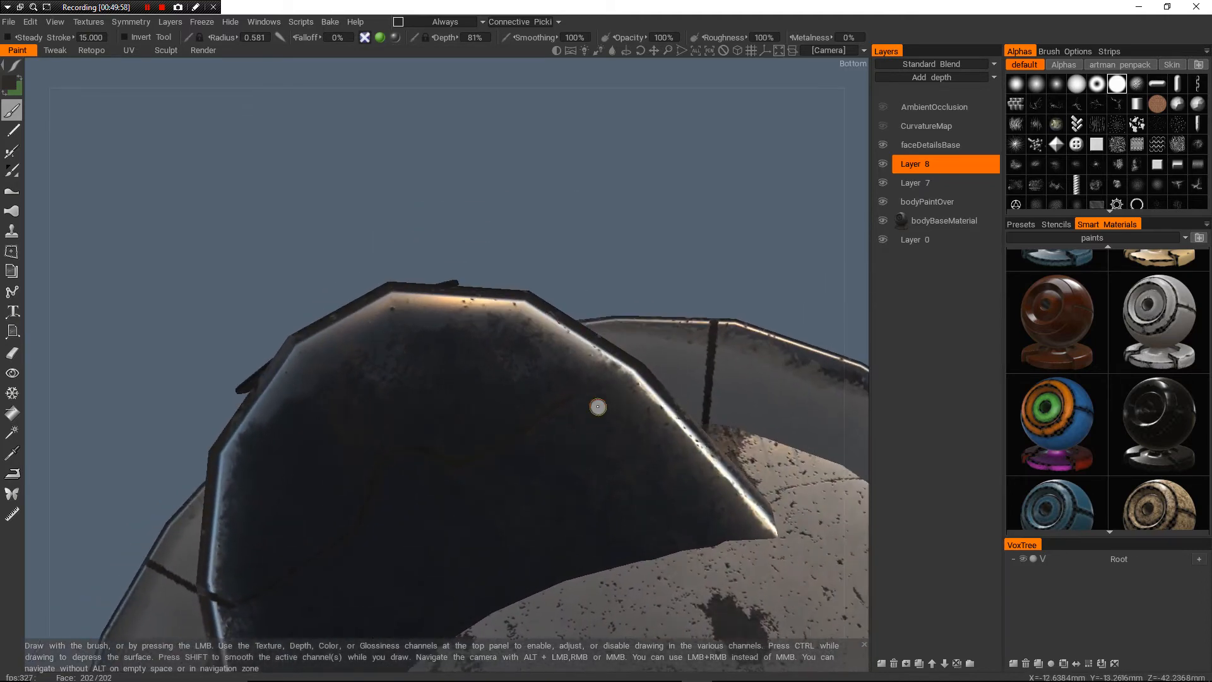
{"action": "left_click_drag", "start_coordinate": [569, 354], "coordinate": [498, 480], "text": "alt"}
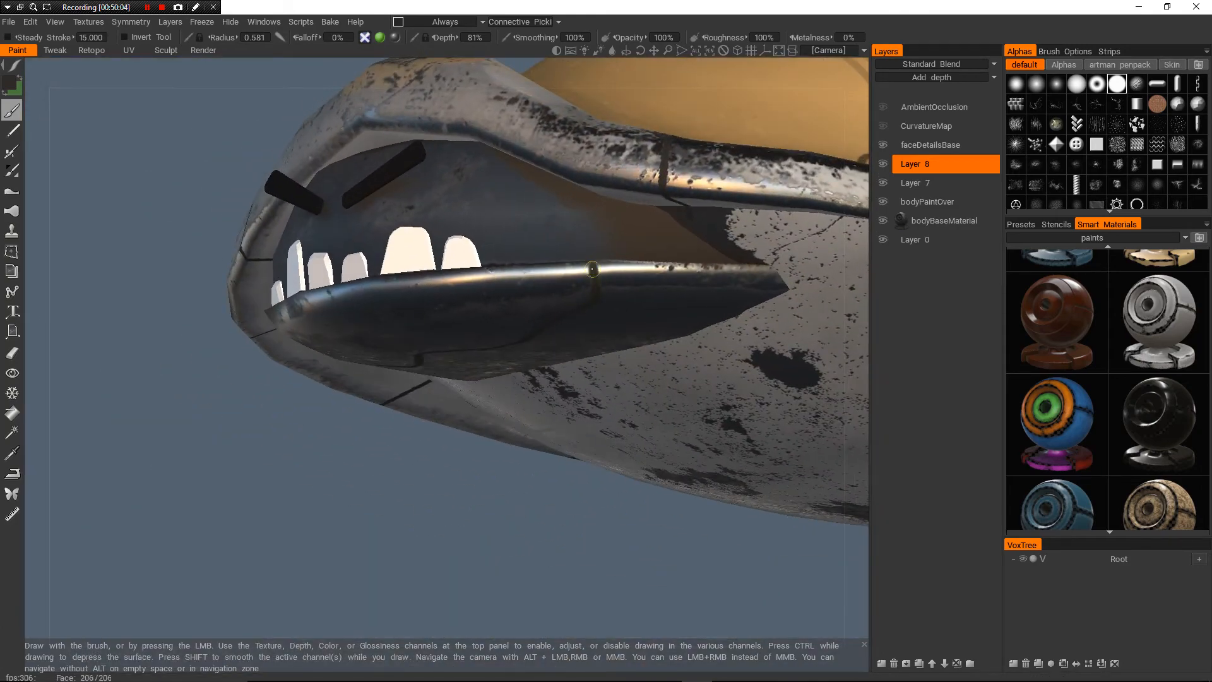
{"action": "mouse_move", "coordinate": [592, 269]}
{"action": "left_mouse_down", "text": "alt"}
{"action": "mouse_move", "coordinate": [606, 252]}
{"action": "mouse_move", "coordinate": [587, 239]}
{"action": "mouse_move", "coordinate": [568, 255]}
{"action": "mouse_move", "coordinate": [620, 270]}
{"action": "left_mouse_up", "text": "alt"}
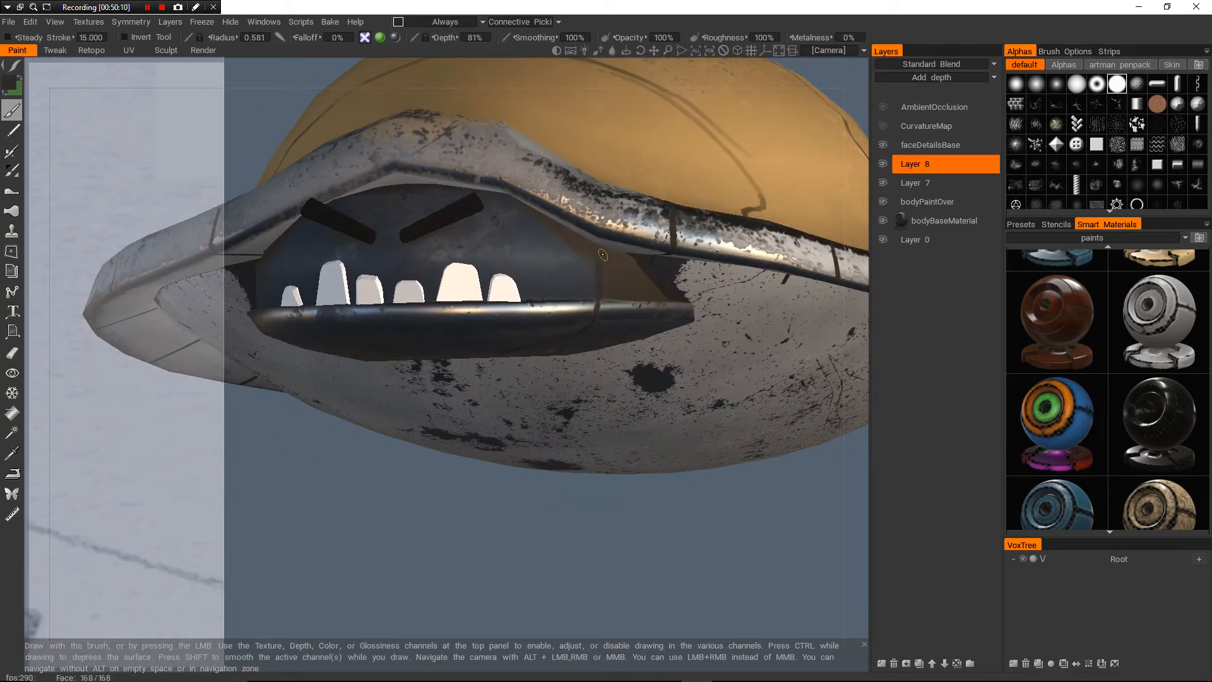
- Paint an angular dark crack on each side of the face, running from the lower lip beside the outer tooth up toward the brow
{"action": "right_click_drag", "start_coordinate": [609, 258], "coordinate": [505, 316], "text": "alt"}
{"action": "left_click_drag", "start_coordinate": [505, 316], "coordinate": [549, 379], "text": "alt"}
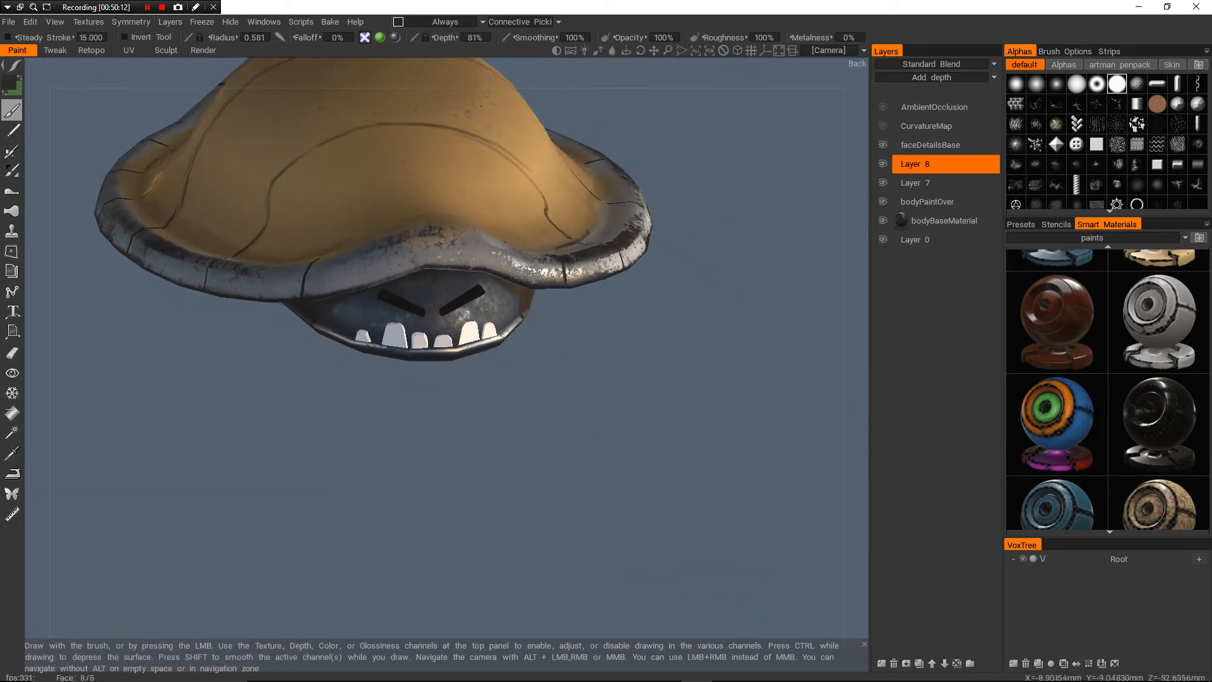
{"action": "middle_click_drag", "start_coordinate": [549, 378], "coordinate": [643, 388], "text": "alt"}
{"action": "right_click_drag", "start_coordinate": [543, 354], "coordinate": [606, 321], "text": "alt"}
{"action": "left_click_drag", "start_coordinate": [606, 322], "coordinate": [669, 266], "text": "alt"}
{"action": "right_click_drag", "start_coordinate": [669, 265], "coordinate": [752, 228], "text": "alt"}
{"action": "left_click_drag", "start_coordinate": [726, 246], "coordinate": [735, 221], "text": "alt"}
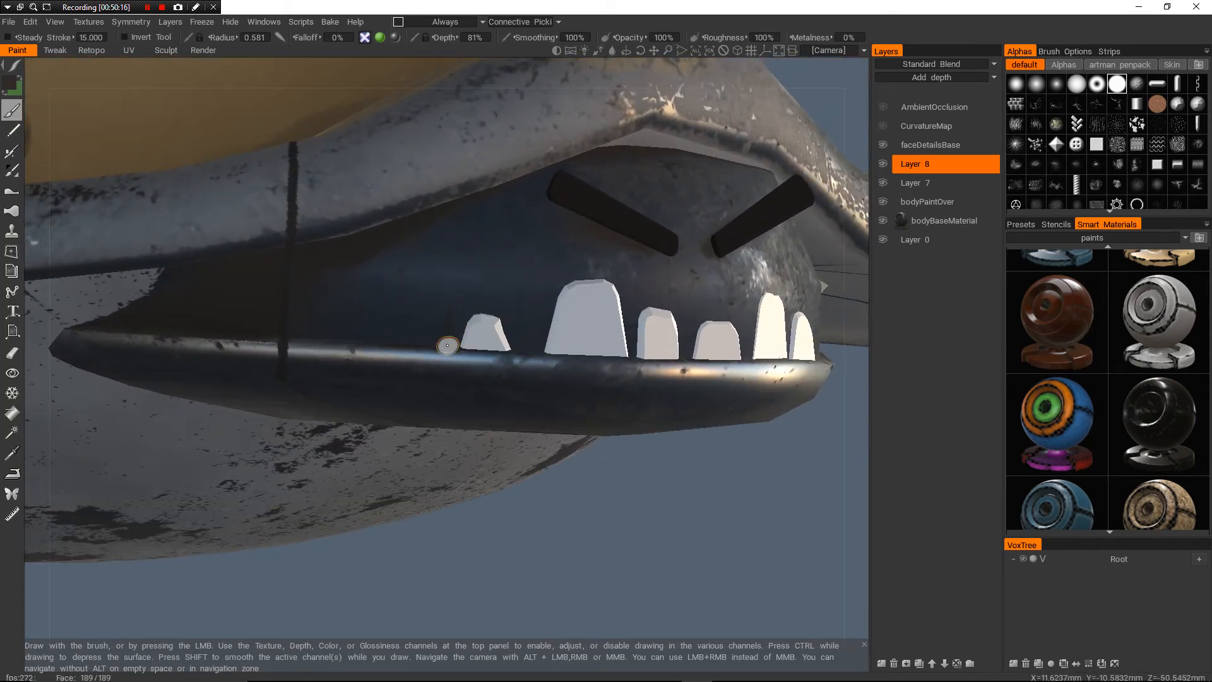
{"action": "mouse_move", "coordinate": [447, 328]}
{"action": "left_mouse_down"}
{"action": "mouse_move", "coordinate": [508, 235]}
{"action": "mouse_move", "coordinate": [500, 210]}
{"action": "left_mouse_up"}
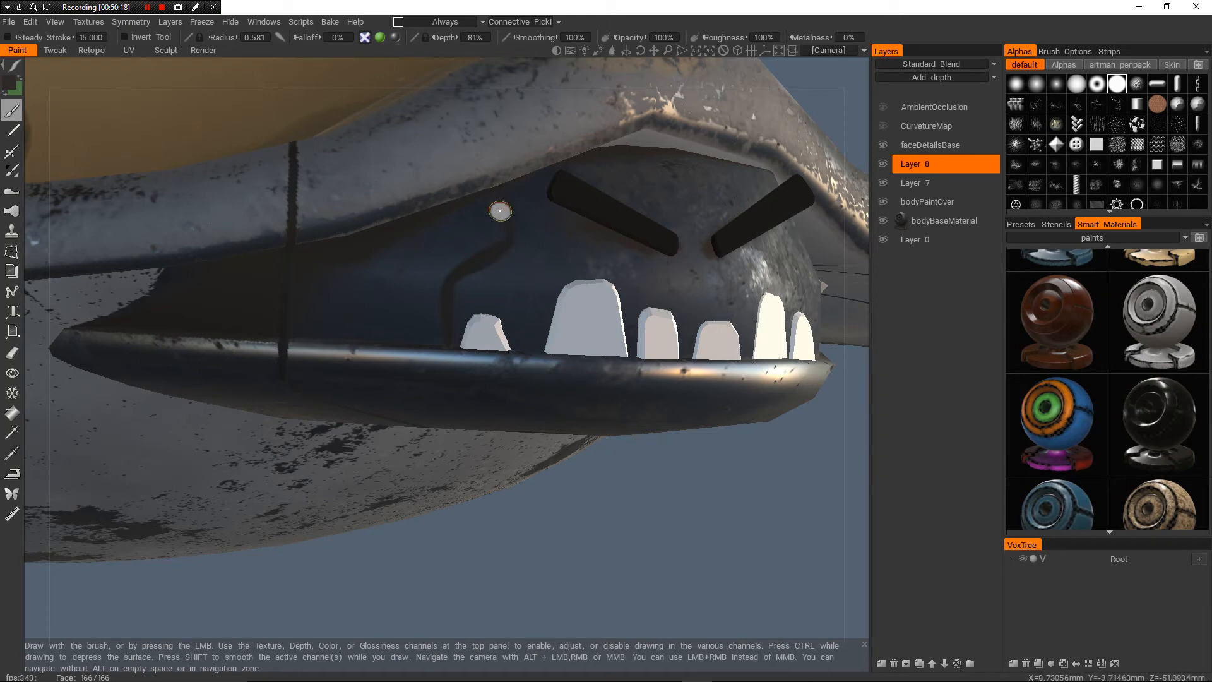
{"action": "right_click_drag", "start_coordinate": [500, 210], "coordinate": [464, 230], "text": "alt"}
{"action": "mouse_move", "coordinate": [783, 272]}
{"action": "left_mouse_down", "text": "alt"}
{"action": "mouse_move", "coordinate": [676, 259]}
{"action": "mouse_move", "coordinate": [693, 267]}
{"action": "mouse_move", "coordinate": [712, 317]}
{"action": "mouse_move", "coordinate": [679, 282]}
{"action": "left_mouse_up", "text": "alt"}
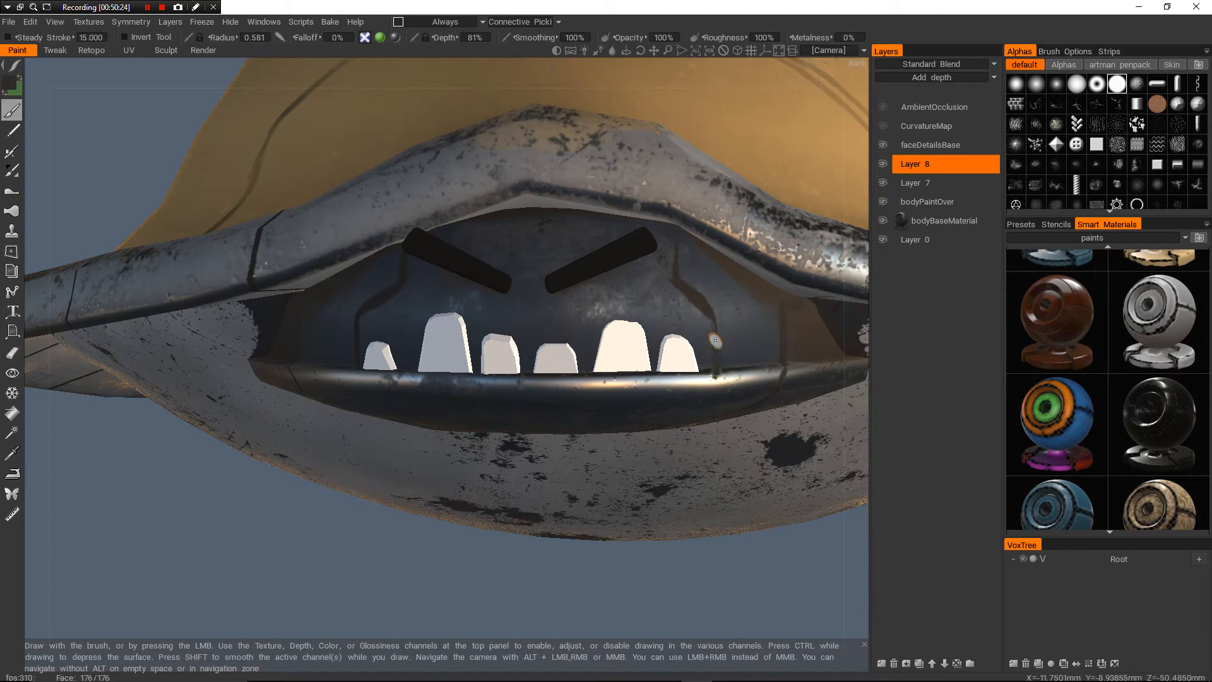
- Switch the paint colour to black and reduce the brush radius to 0.408 for finer crack detail
{"action": "right_click_drag", "start_coordinate": [715, 340], "coordinate": [659, 354], "text": "alt"}
{"action": "left_click_drag", "start_coordinate": [659, 353], "coordinate": [682, 382], "text": "alt"}
{"action": "right_click_drag", "start_coordinate": [682, 382], "coordinate": [606, 394], "text": "alt"}
{"action": "left_click_drag", "start_coordinate": [606, 394], "coordinate": [527, 382], "text": "alt"}
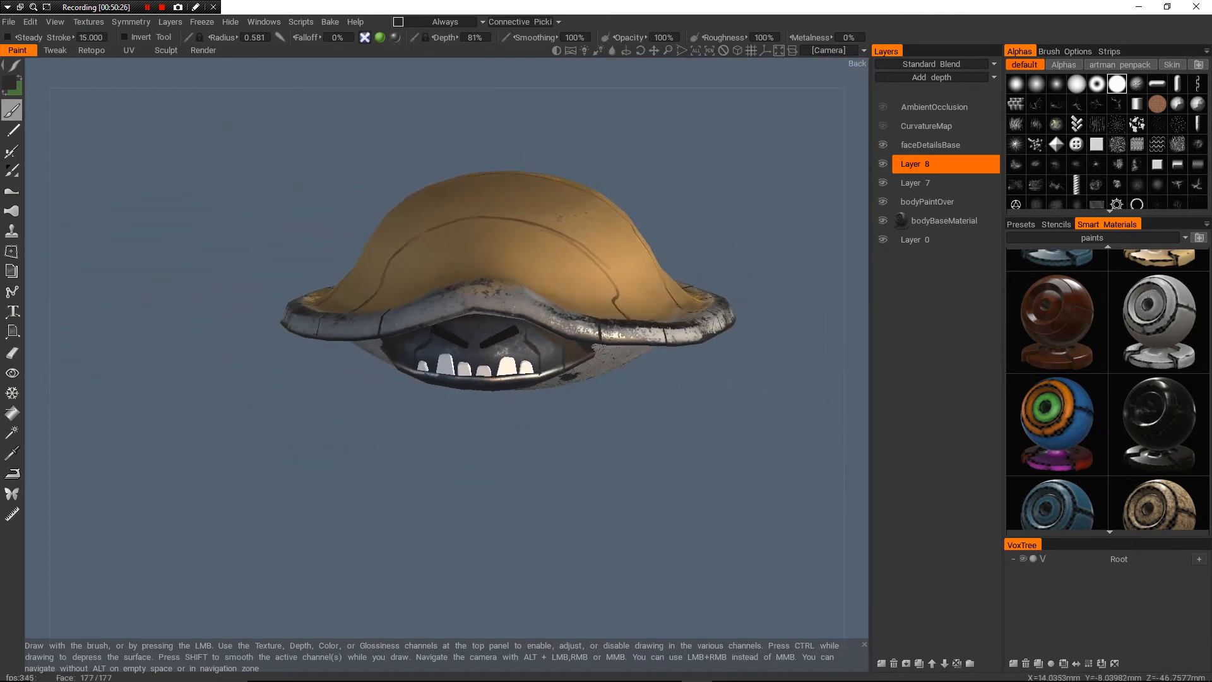
{"action": "right_click_drag", "start_coordinate": [527, 382], "coordinate": [600, 376], "text": "alt"}
{"action": "left_click_drag", "start_coordinate": [600, 375], "coordinate": [536, 372], "text": "alt"}
{"action": "right_click_drag", "start_coordinate": [536, 373], "coordinate": [597, 366], "text": "alt"}
{"action": "left_click_drag", "start_coordinate": [597, 366], "coordinate": [584, 328], "text": "alt"}
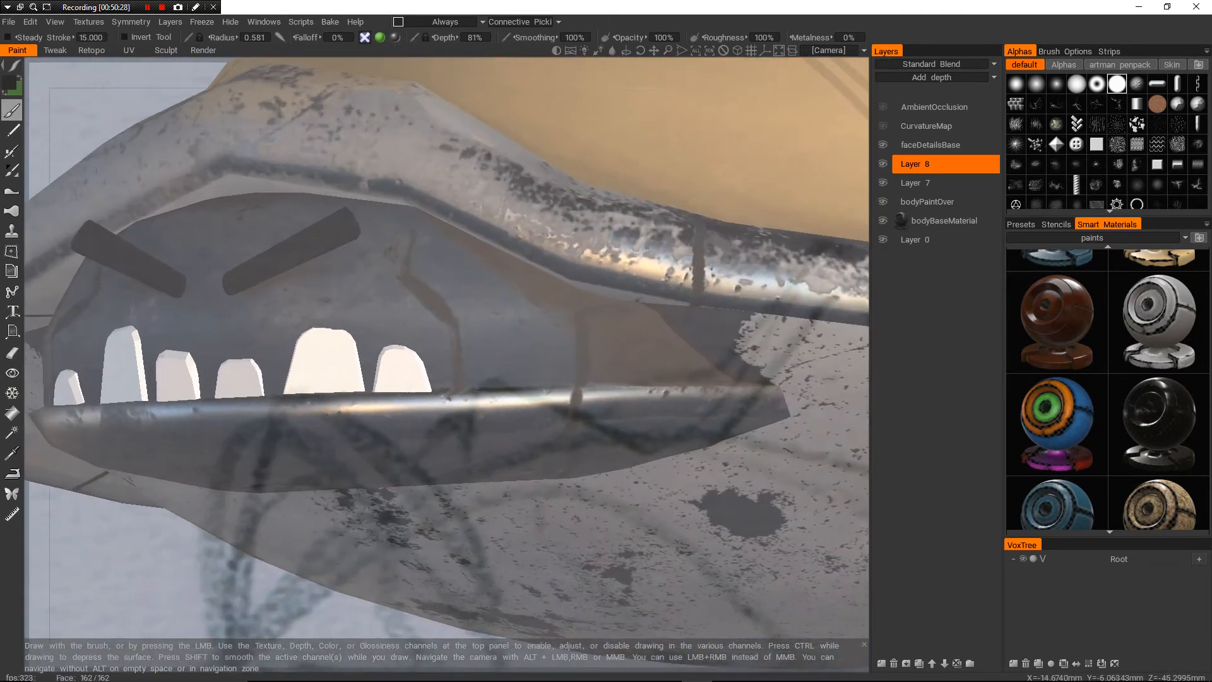
{"action": "left_click_drag", "start_coordinate": [577, 265], "coordinate": [553, 299], "text": "alt"}
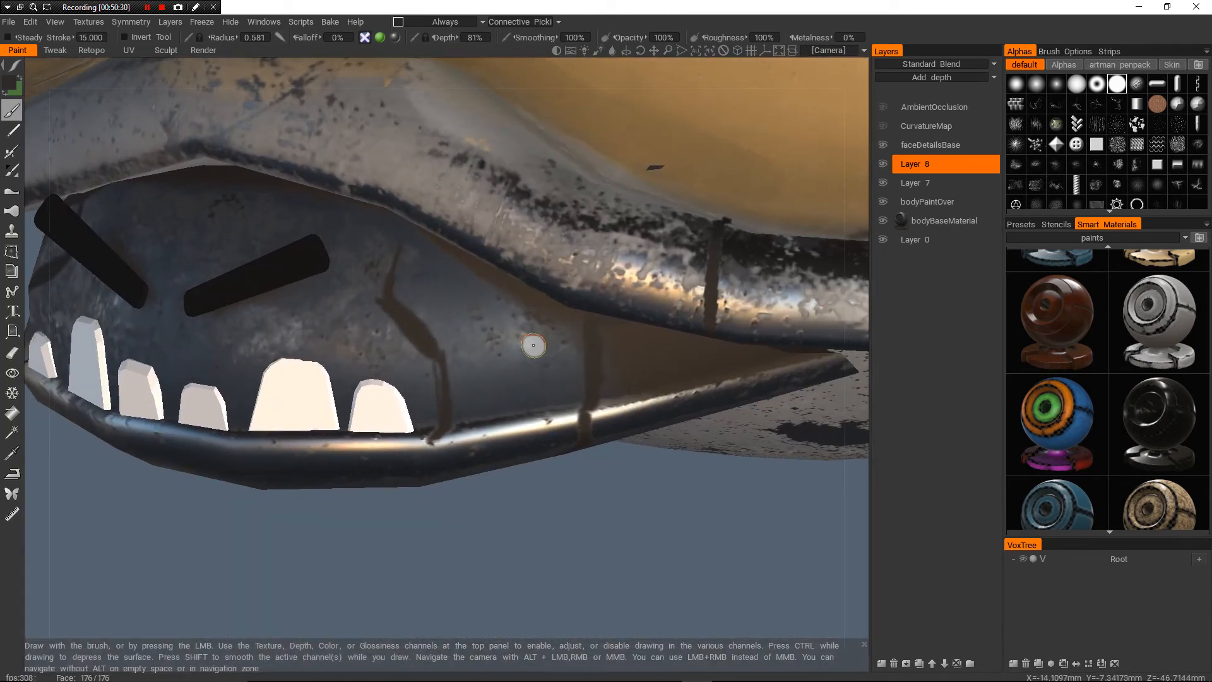
{"action": "key", "text": "c"}
{"action": "left_click_drag", "start_coordinate": [533, 347], "coordinate": [507, 380]}
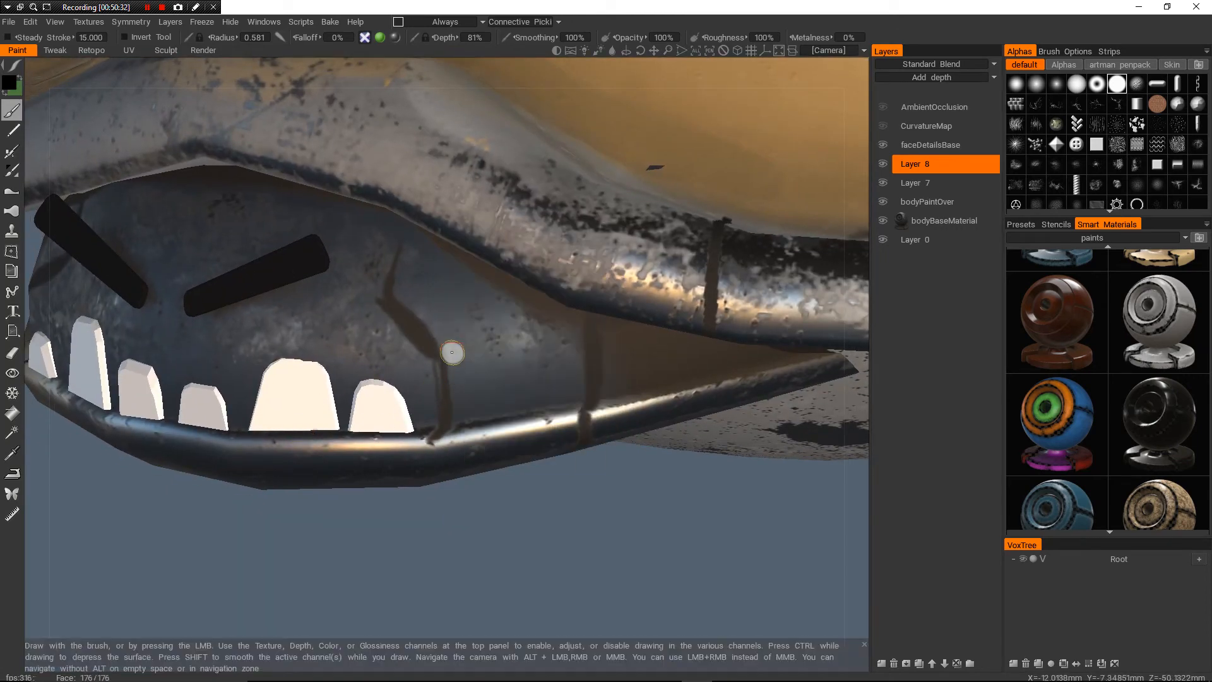
{"action": "key", "text": "bracketleft"}
{"action": "key", "text": "bracketleft"}
{"action": "key", "text": "bracketleft"}
- Trace a thinner black line inside the angular crack beside the outer tooth to deepen it
{"action": "left_click_drag", "start_coordinate": [389, 305], "coordinate": [442, 358]}
{"action": "left_click_drag", "start_coordinate": [397, 254], "coordinate": [403, 225]}
{"action": "left_click_drag", "start_coordinate": [431, 331], "coordinate": [440, 394]}
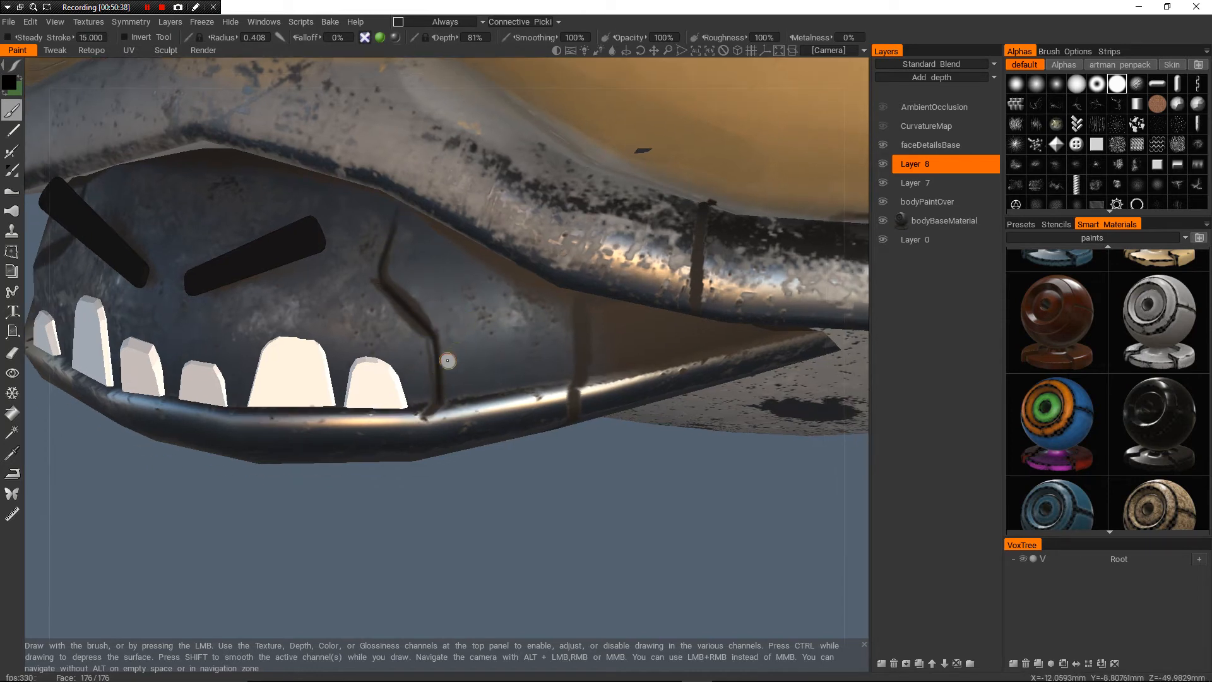
- Try a thin curved branch crack running from the main crack toward the shell rim on each side of the face
{"action": "left_click_drag", "start_coordinate": [477, 346], "coordinate": [510, 293]}
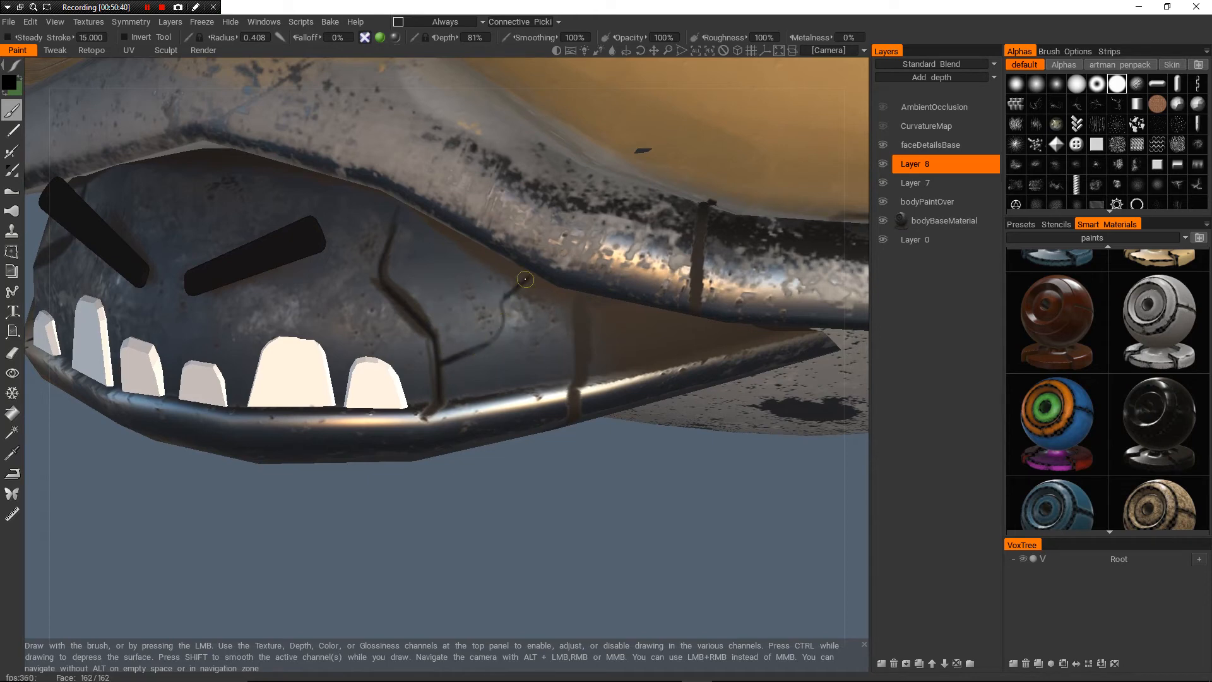
{"action": "right_click_drag", "start_coordinate": [534, 274], "coordinate": [531, 328], "text": "alt"}
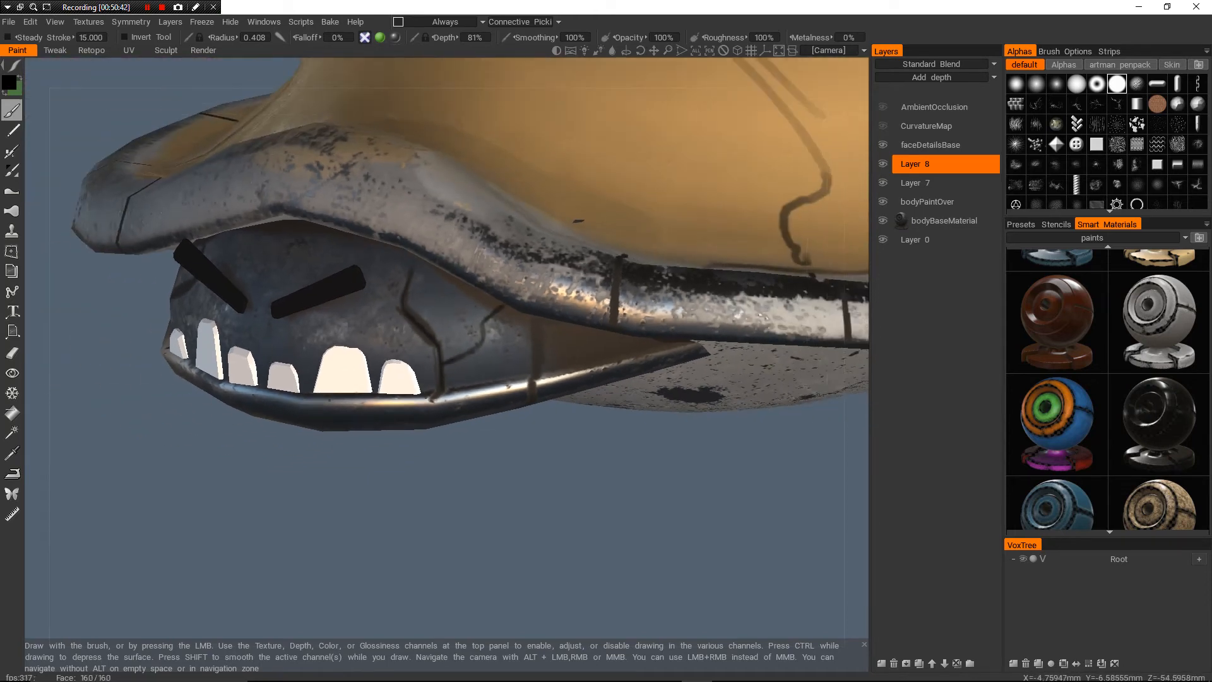
{"action": "left_click_drag", "start_coordinate": [532, 328], "coordinate": [675, 306], "text": "alt"}
{"action": "middle_click_drag", "start_coordinate": [676, 306], "coordinate": [773, 307], "text": "alt"}
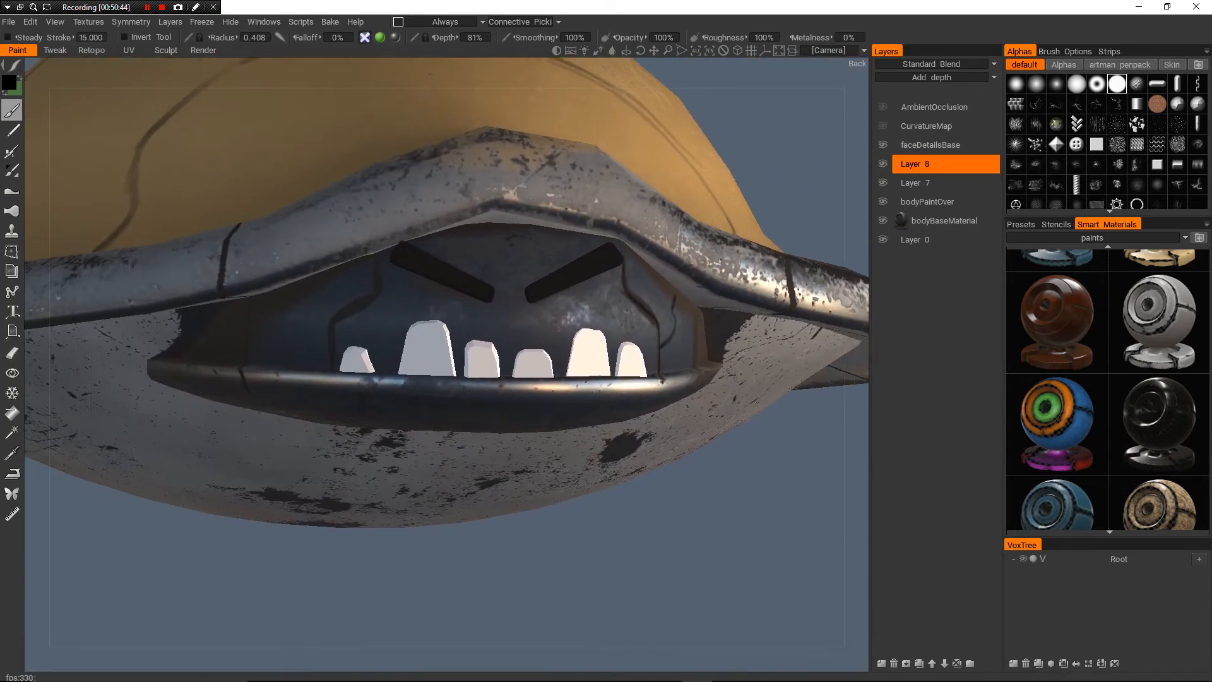
{"action": "left_click_drag", "start_coordinate": [404, 296], "coordinate": [448, 272], "text": "alt"}
{"action": "right_click_drag", "start_coordinate": [448, 272], "coordinate": [480, 240], "text": "alt"}
{"action": "right_click_drag", "start_coordinate": [404, 303], "coordinate": [379, 271], "text": "alt"}
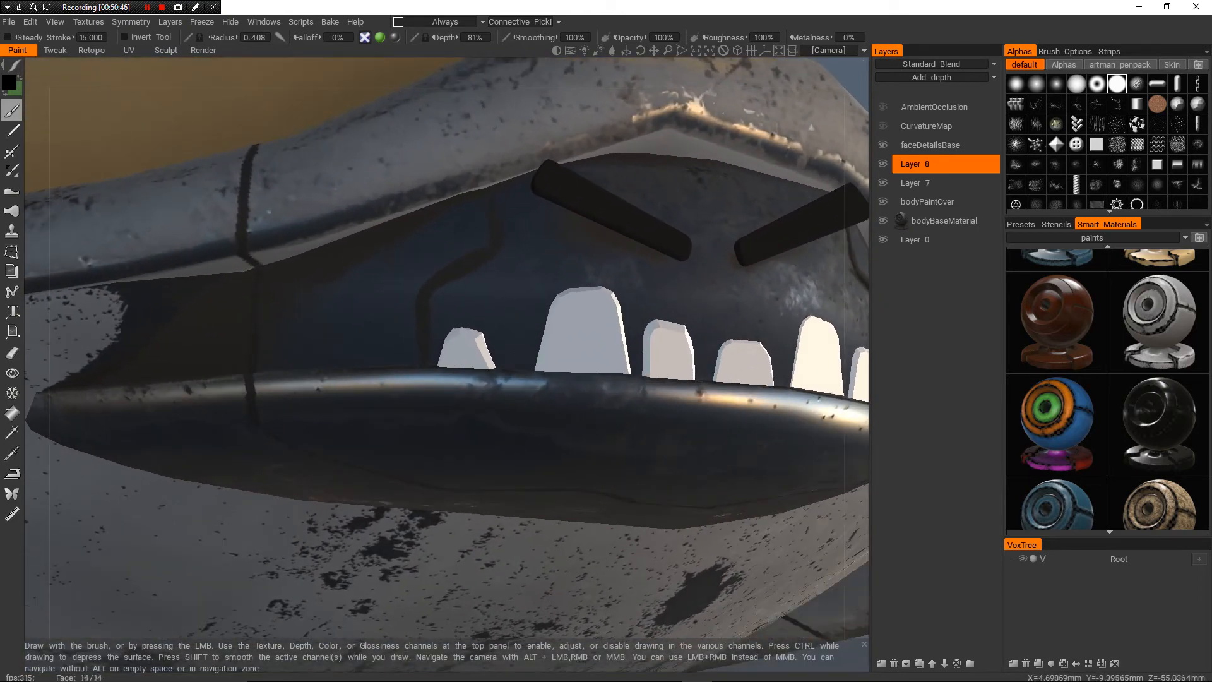
{"action": "left_click_drag", "start_coordinate": [327, 268], "coordinate": [393, 303]}
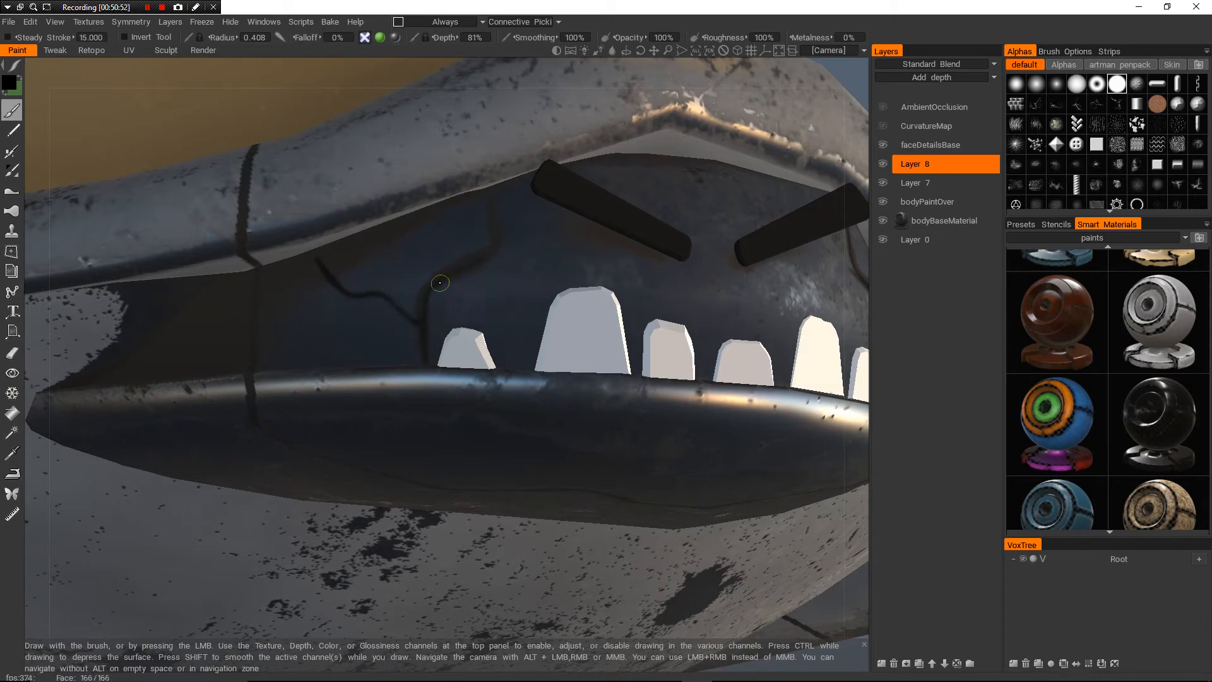
- Examine the cracks on both sides of the face from several distances and angles
{"action": "right_click_drag", "start_coordinate": [496, 241], "coordinate": [441, 242], "text": "alt"}
{"action": "mouse_move", "coordinate": [442, 241]}
{"action": "left_mouse_down", "text": "alt"}
{"action": "mouse_move", "coordinate": [379, 303]}
{"action": "mouse_move", "coordinate": [385, 258]}
{"action": "left_mouse_up", "text": "alt"}
{"action": "left_click_drag", "start_coordinate": [518, 353], "coordinate": [514, 385], "text": "alt"}
{"action": "right_click_drag", "start_coordinate": [515, 385], "coordinate": [464, 385], "text": "alt"}
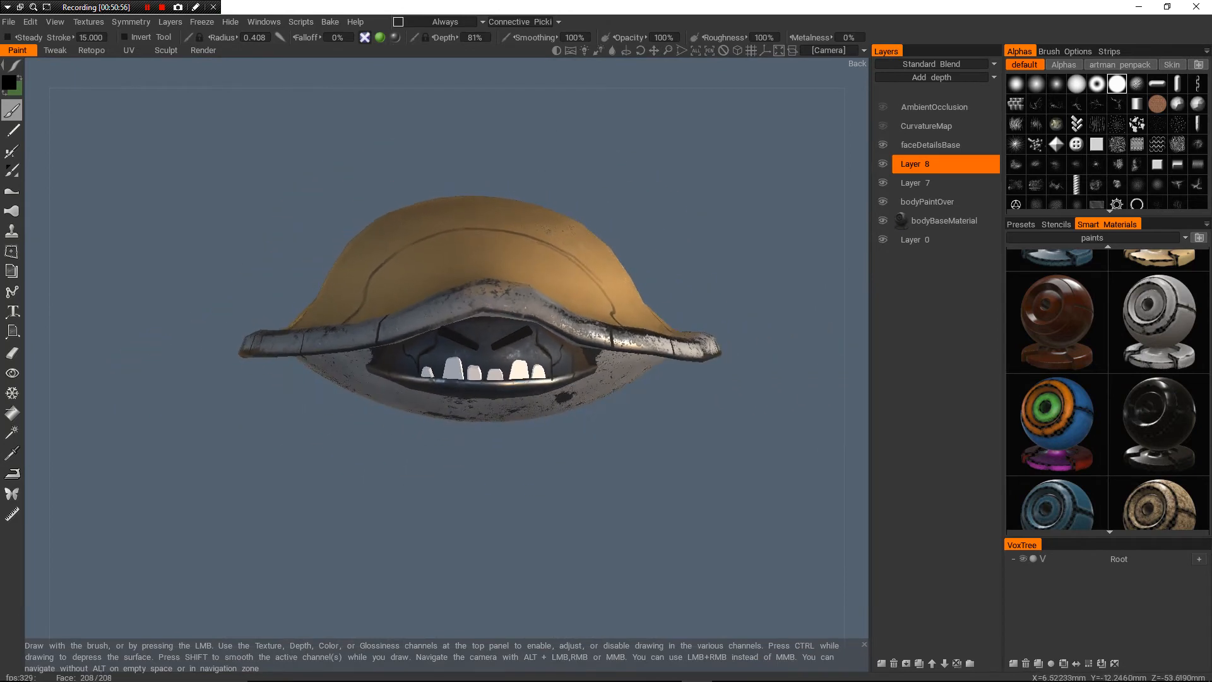
{"action": "left_click_drag", "start_coordinate": [555, 367], "coordinate": [549, 378], "text": "alt"}
{"action": "right_click_drag", "start_coordinate": [571, 370], "coordinate": [616, 369], "text": "alt"}
{"action": "left_click_drag", "start_coordinate": [568, 372], "coordinate": [492, 373], "text": "alt"}
{"action": "right_click_drag", "start_coordinate": [493, 372], "coordinate": [537, 373], "text": "alt"}
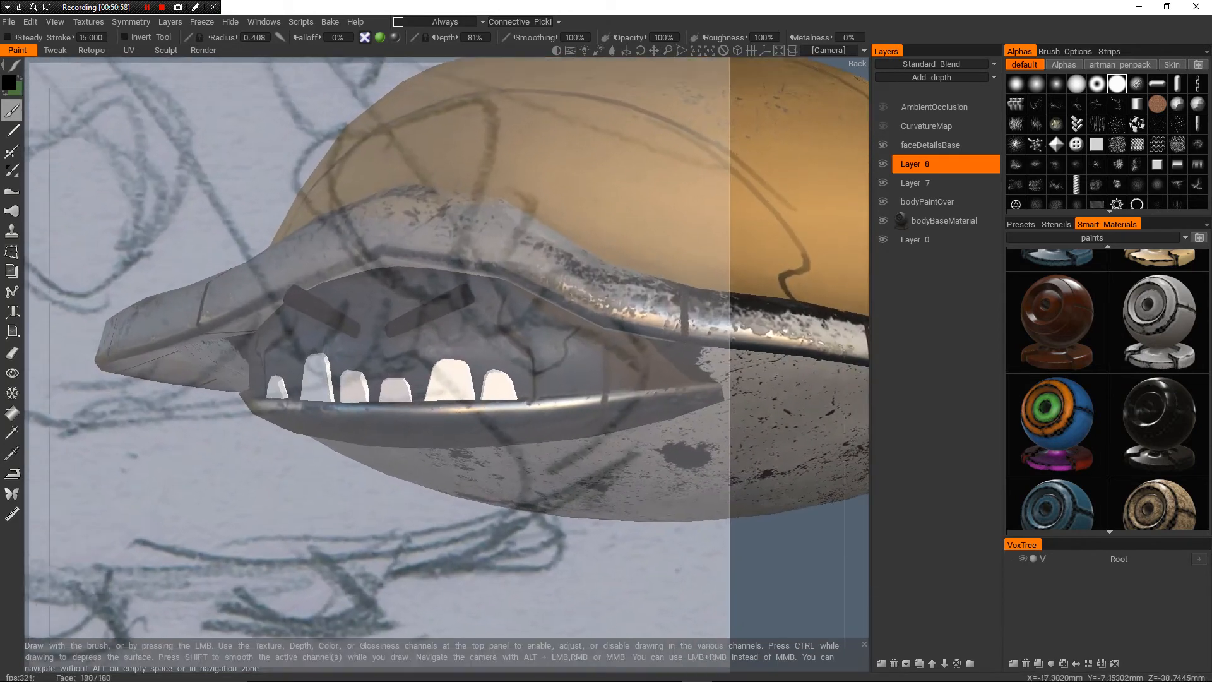
{"action": "left_click_drag", "start_coordinate": [537, 372], "coordinate": [612, 373], "text": "alt"}
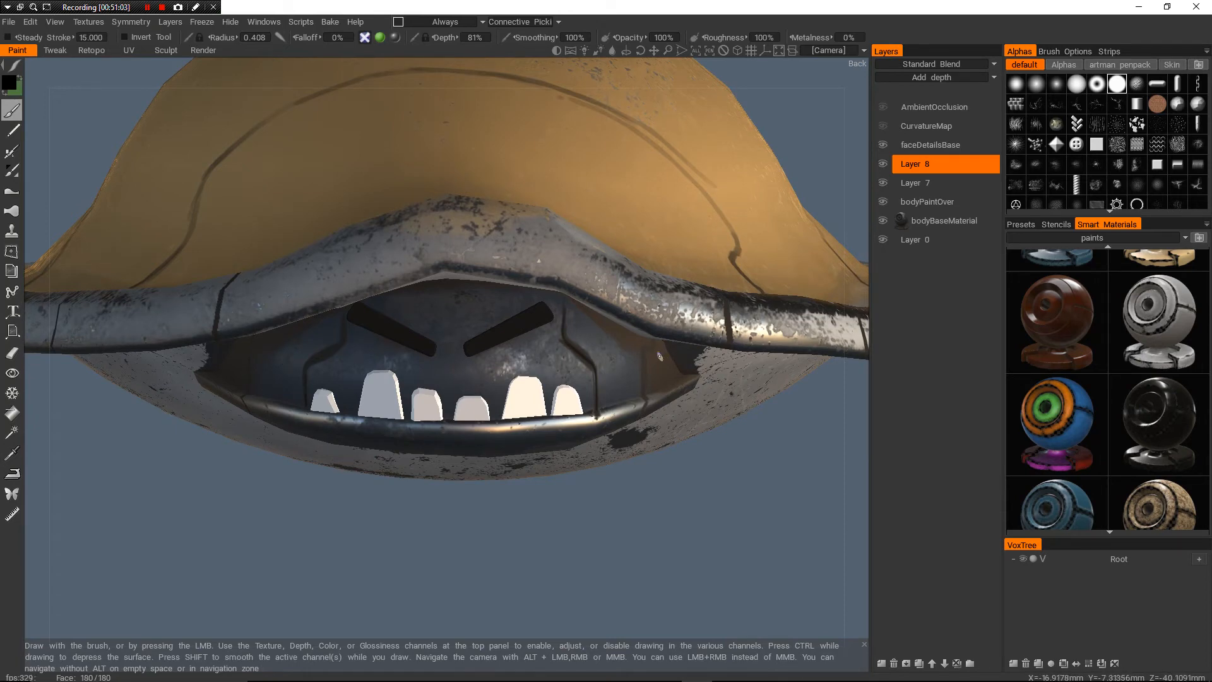
- Paint thin black branch cracks from the deepened main crack up to the shell rim and down to the lower lip
{"action": "middle_click_drag", "start_coordinate": [660, 356], "coordinate": [615, 356], "text": "alt"}
{"action": "right_click_drag", "start_coordinate": [615, 356], "coordinate": [669, 354], "text": "alt"}
{"action": "middle_click_drag", "start_coordinate": [669, 354], "coordinate": [596, 363], "text": "alt"}
{"action": "right_click_drag", "start_coordinate": [596, 363], "coordinate": [625, 362], "text": "alt"}
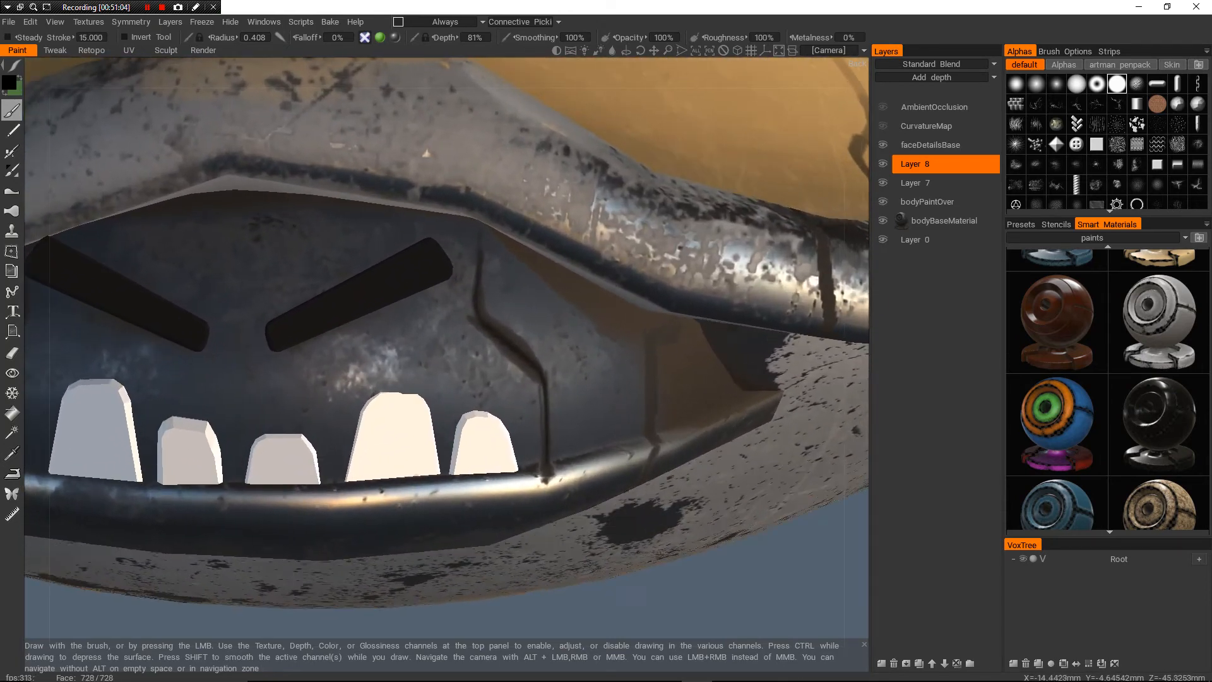
{"action": "middle_click_drag", "start_coordinate": [546, 336], "coordinate": [508, 341], "text": "alt"}
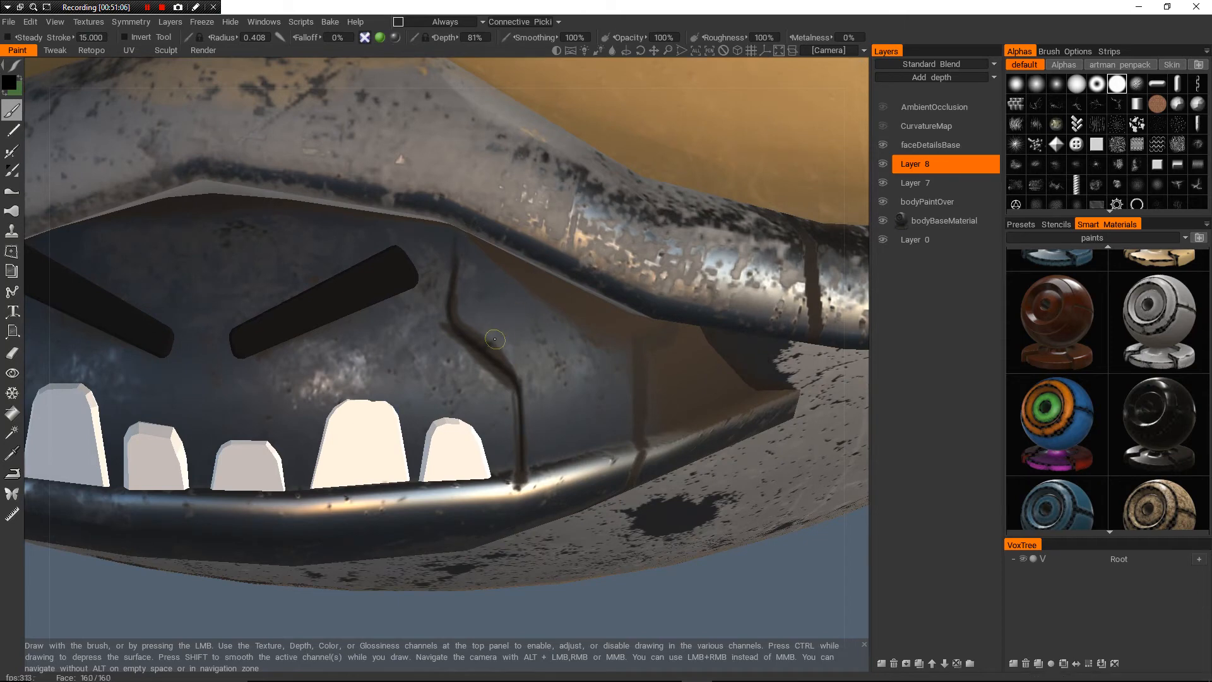
{"action": "right_click_drag", "start_coordinate": [506, 322], "coordinate": [441, 324], "text": "alt"}
{"action": "left_click_drag", "start_coordinate": [442, 325], "coordinate": [482, 325], "text": "alt"}
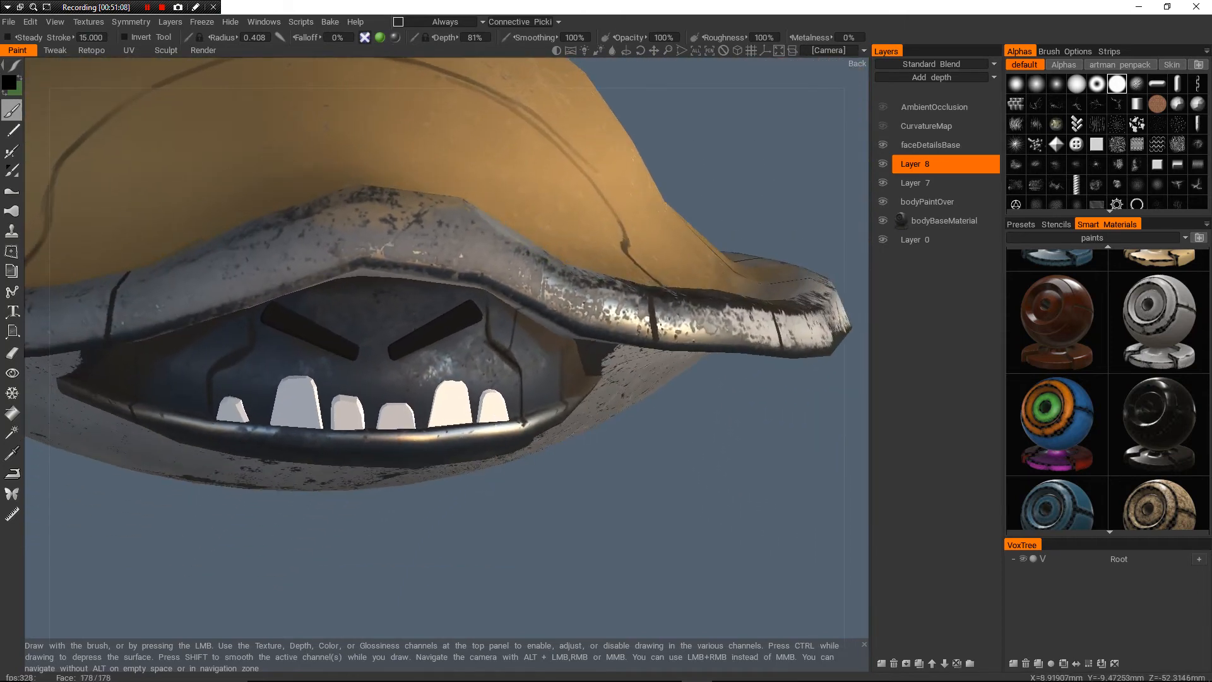
{"action": "right_click_drag", "start_coordinate": [483, 325], "coordinate": [451, 324], "text": "alt"}
{"action": "left_click_drag", "start_coordinate": [451, 324], "coordinate": [394, 326], "text": "alt"}
{"action": "right_click_drag", "start_coordinate": [395, 326], "coordinate": [489, 325], "text": "alt"}
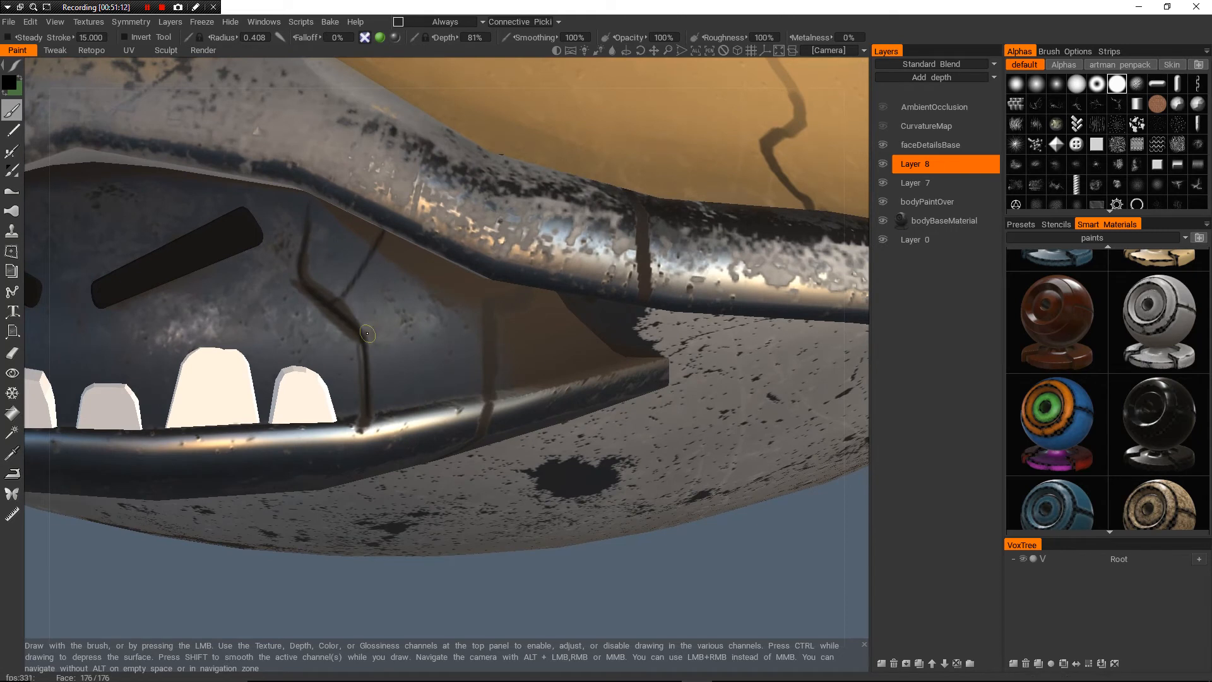
{"action": "mouse_move", "coordinate": [402, 311]}
{"action": "left_mouse_down"}
{"action": "mouse_move", "coordinate": [461, 270]}
{"action": "mouse_move", "coordinate": [409, 310]}
{"action": "left_mouse_up"}
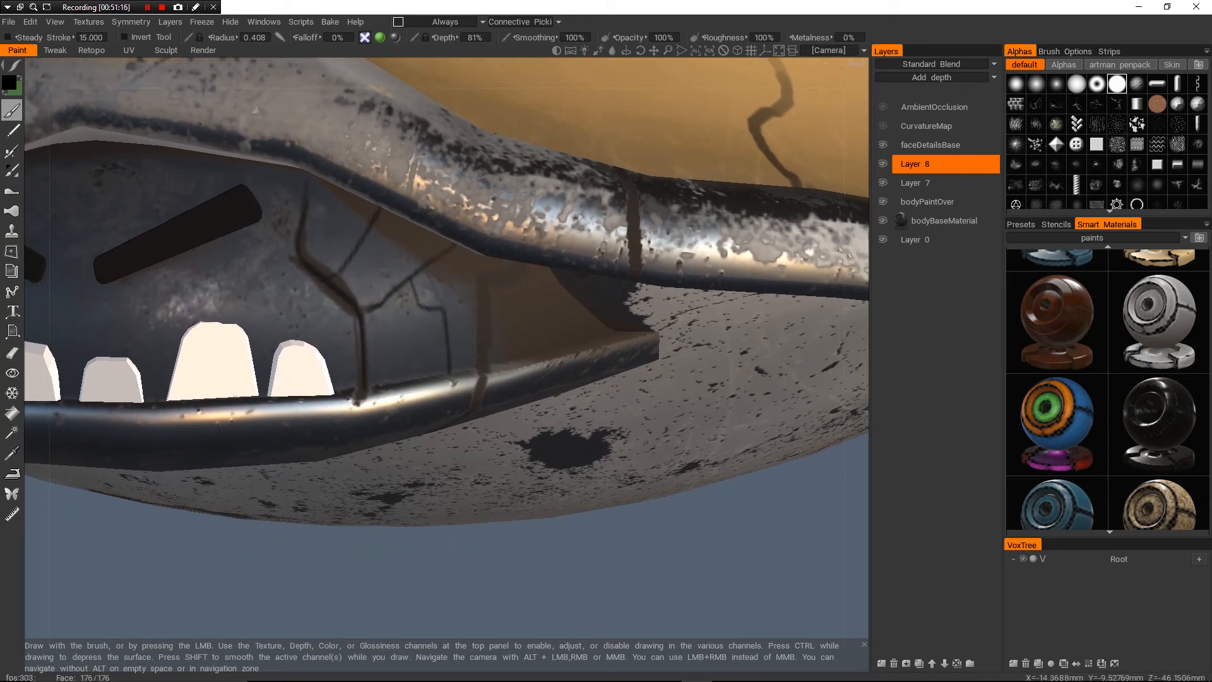
- Sample the worn grey metal of the shell rim above the face as the brush colour and material
{"action": "right_click_drag", "start_coordinate": [467, 322], "coordinate": [353, 321], "text": "alt"}
{"action": "mouse_move", "coordinate": [354, 321]}
{"action": "left_mouse_down", "text": "alt"}
{"action": "mouse_move", "coordinate": [373, 309]}
{"action": "mouse_move", "coordinate": [381, 325]}
{"action": "mouse_move", "coordinate": [241, 317]}
{"action": "mouse_move", "coordinate": [392, 323]}
{"action": "mouse_move", "coordinate": [358, 320]}
{"action": "left_mouse_up", "text": "alt"}
{"action": "right_click_drag", "start_coordinate": [358, 319], "coordinate": [454, 321], "text": "alt"}
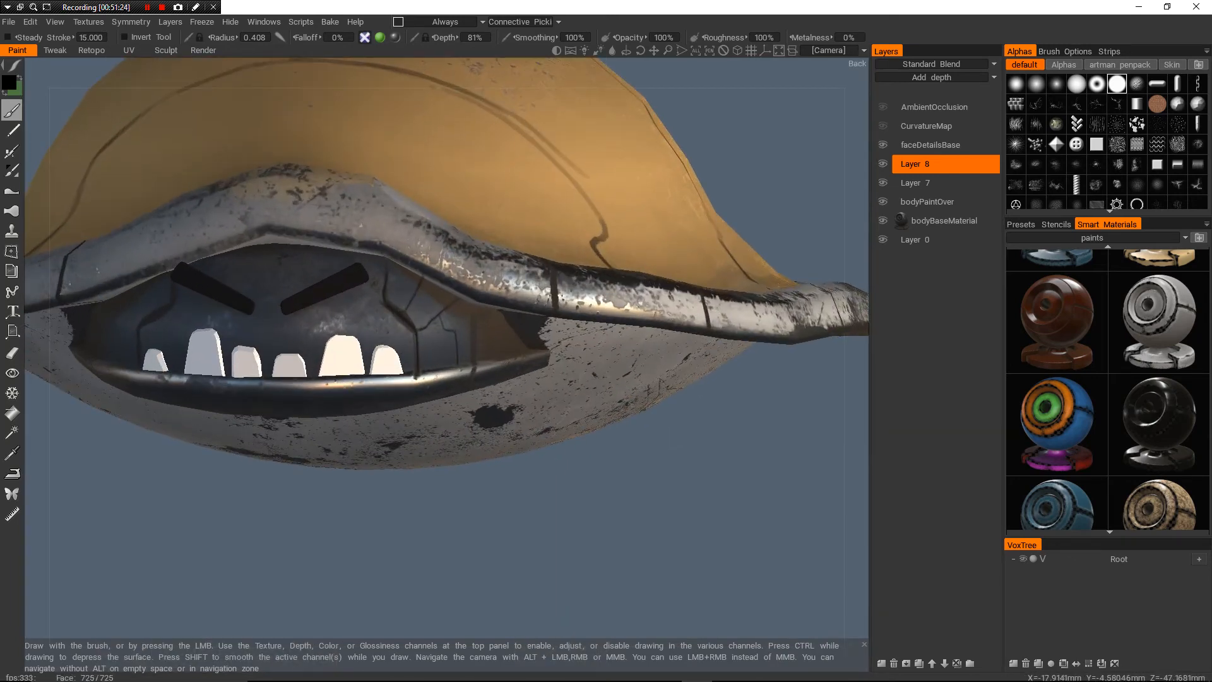
{"action": "middle_click_drag", "start_coordinate": [454, 320], "coordinate": [502, 351], "text": "alt"}
{"action": "right_click_drag", "start_coordinate": [502, 351], "coordinate": [568, 352], "text": "alt"}
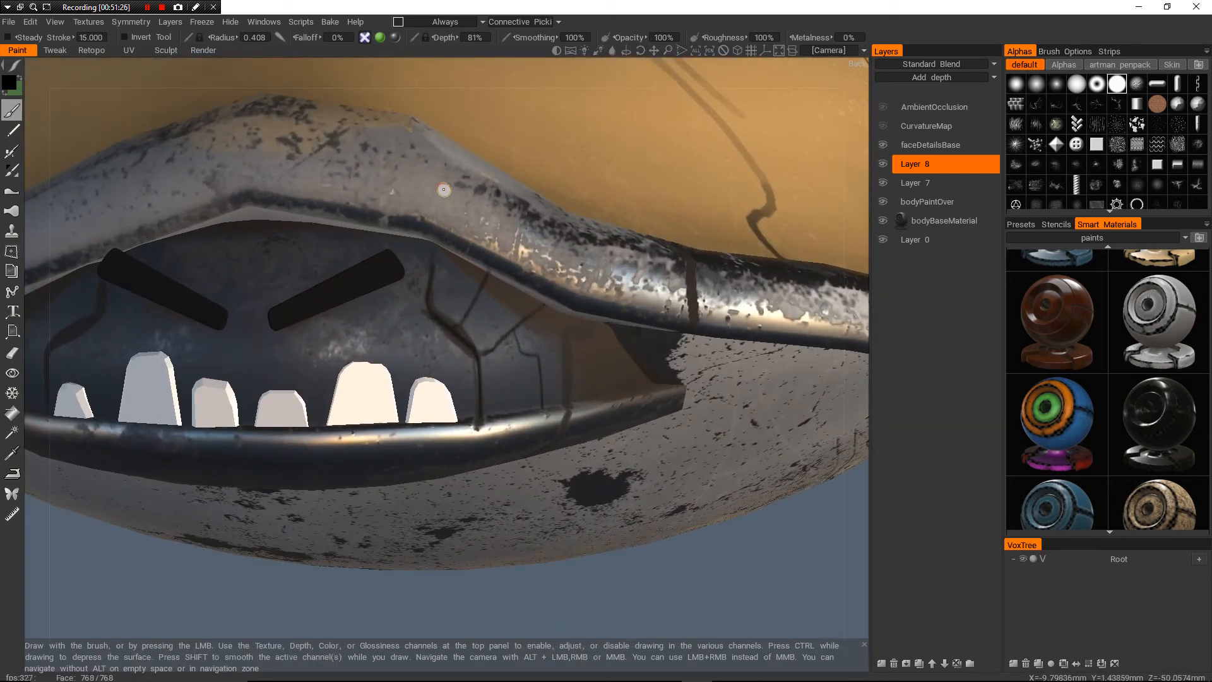
{"action": "key", "text": "v"}
{"action": "right_click_drag", "start_coordinate": [442, 191], "coordinate": [549, 195], "text": "alt"}
{"action": "middle_click_drag", "start_coordinate": [549, 194], "coordinate": [475, 175], "text": "alt"}
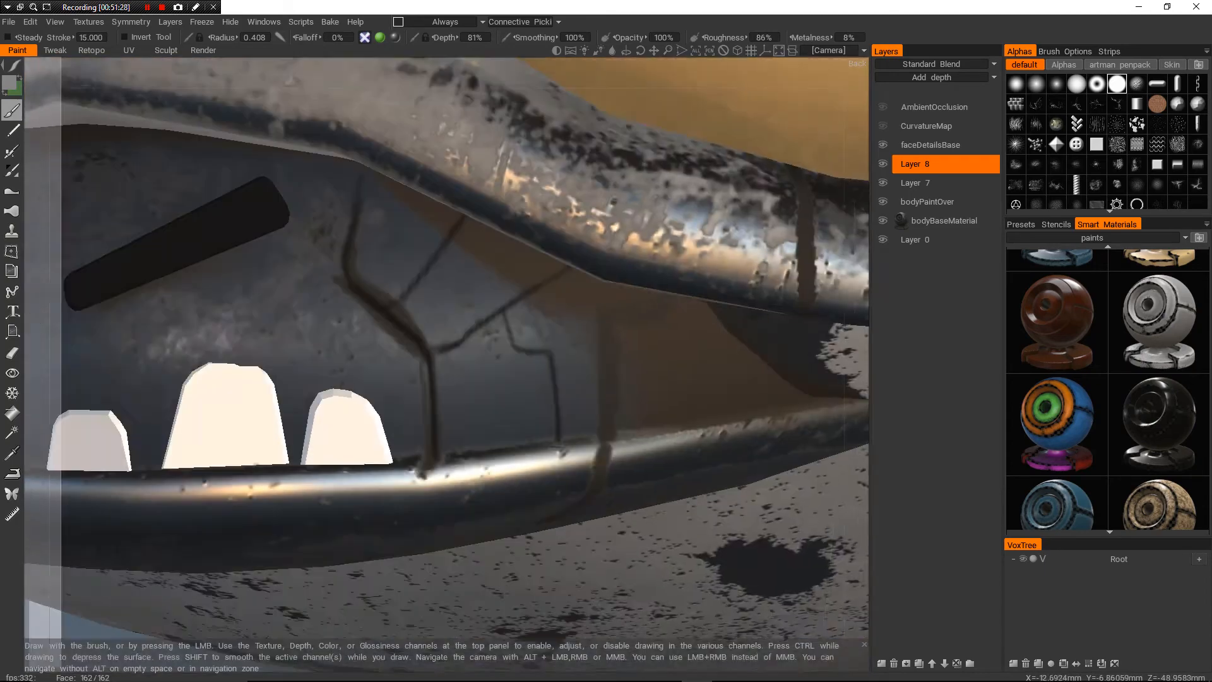
{"action": "left_click_drag", "start_coordinate": [505, 284], "coordinate": [459, 289], "text": "alt"}
- Reduce the brush radius to 0.198 for fine detail around the deepened main crack
{"action": "scroll", "coordinate": [471, 306], "scroll_direction": "down", "scroll_amount": 5}
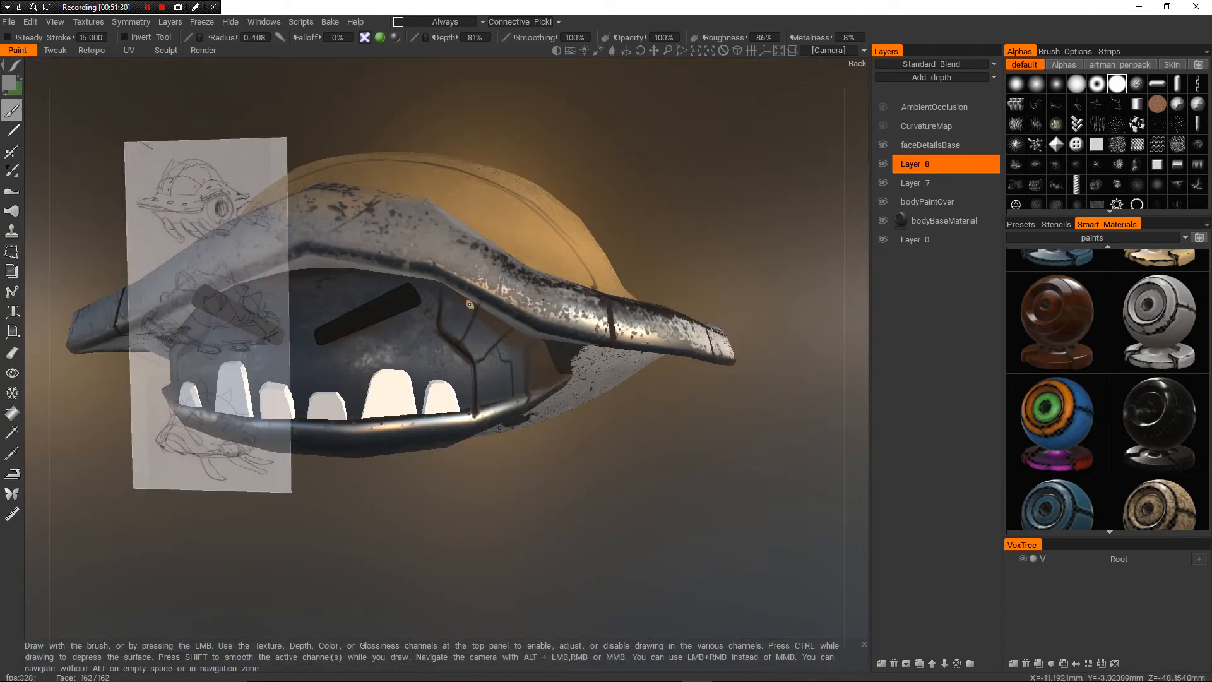
{"action": "right_click_drag", "start_coordinate": [471, 306], "coordinate": [511, 306], "text": "alt"}
{"action": "mouse_move", "coordinate": [511, 306]}
{"action": "left_mouse_down", "text": "alt"}
{"action": "mouse_move", "coordinate": [467, 309]}
{"action": "mouse_move", "coordinate": [505, 303]}
{"action": "mouse_move", "coordinate": [483, 292]}
{"action": "left_mouse_up", "text": "alt"}
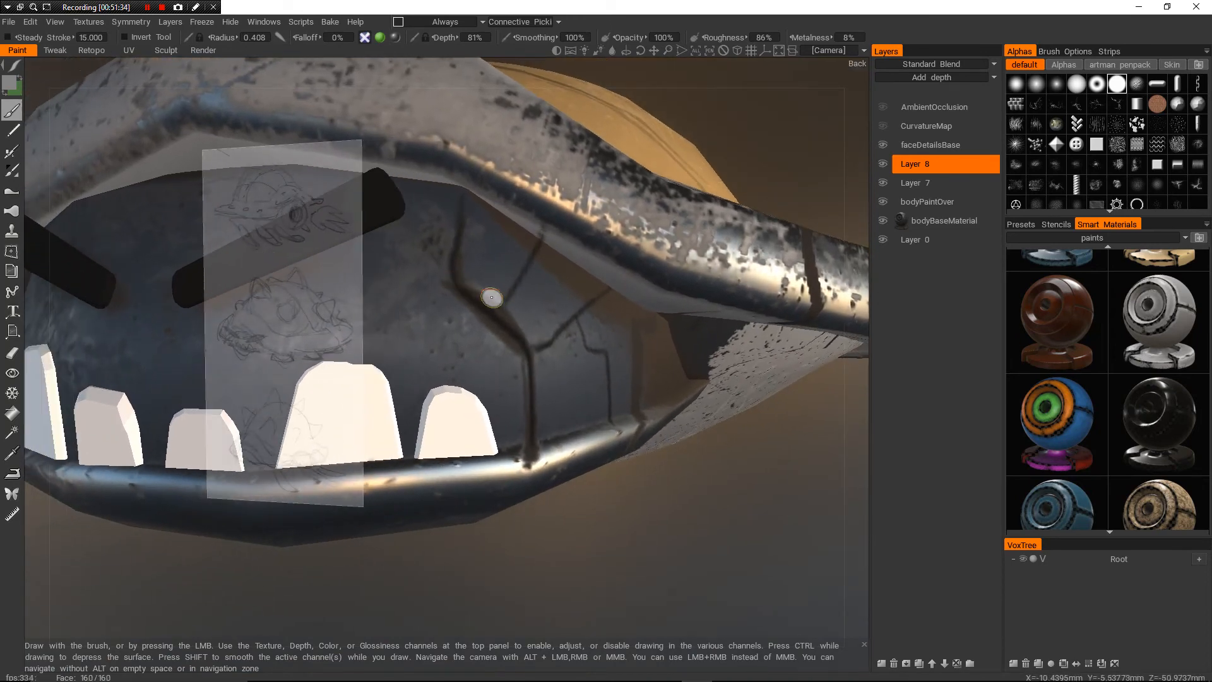
{"action": "right_click_drag", "start_coordinate": [462, 241], "coordinate": [379, 241], "text": "alt"}
{"action": "left_click_drag", "start_coordinate": [379, 241], "coordinate": [354, 243], "text": "alt"}
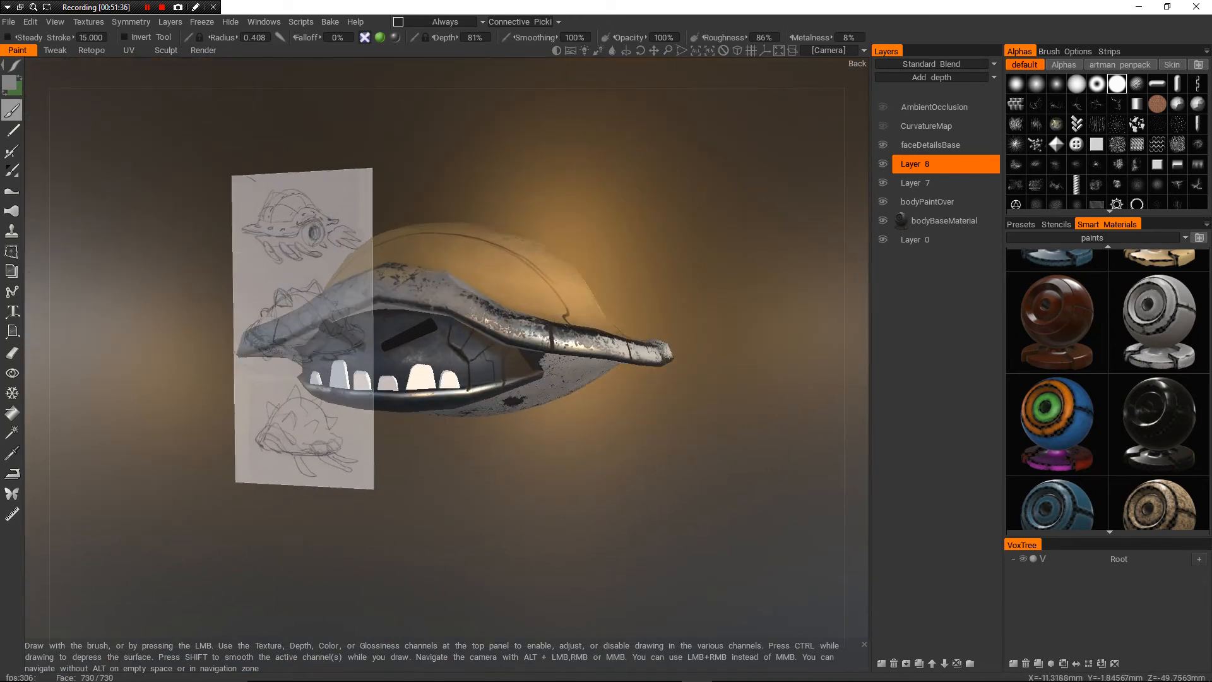
{"action": "right_click_drag", "start_coordinate": [354, 243], "coordinate": [467, 243], "text": "alt"}
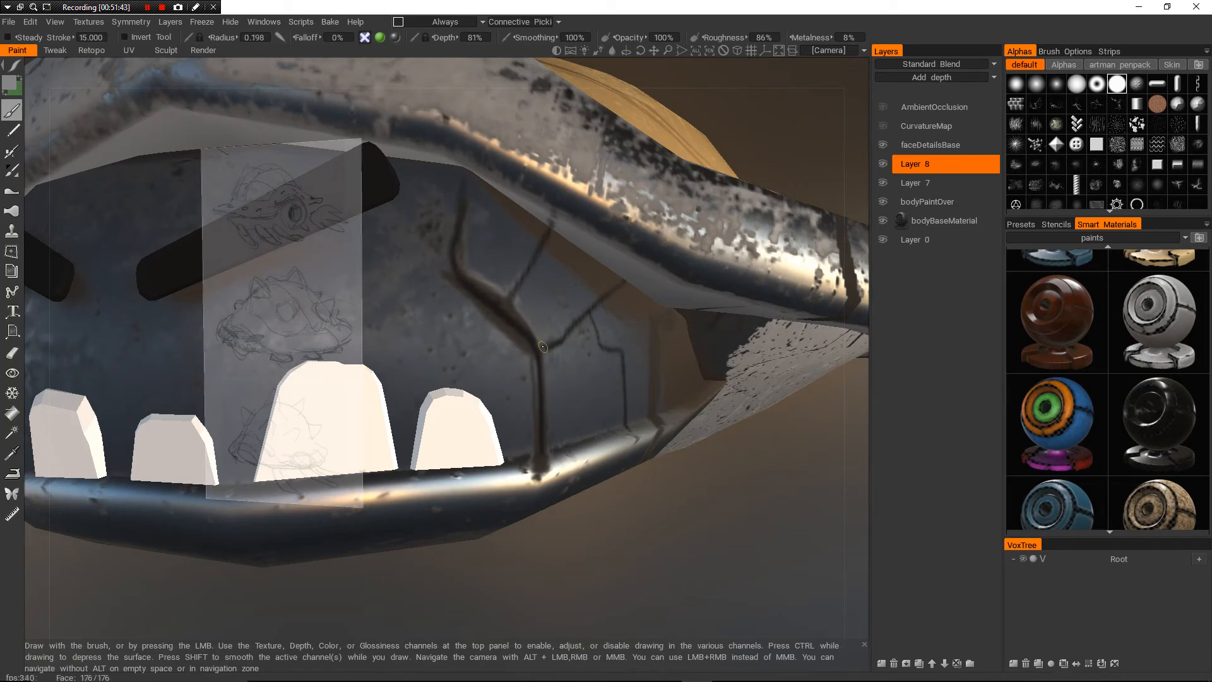
- Set the brush colour to black for cracks on the opposite side of the face
{"action": "right_click_drag", "start_coordinate": [537, 354], "coordinate": [435, 353], "text": "alt"}
{"action": "mouse_move", "coordinate": [435, 354]}
{"action": "left_mouse_down", "text": "alt"}
{"action": "mouse_move", "coordinate": [536, 347]}
{"action": "mouse_move", "coordinate": [505, 347]}
{"action": "left_mouse_up", "text": "alt"}
{"action": "right_click_drag", "start_coordinate": [505, 347], "coordinate": [587, 347], "text": "alt"}
{"action": "left_click_drag", "start_coordinate": [587, 347], "coordinate": [556, 351], "text": "alt"}
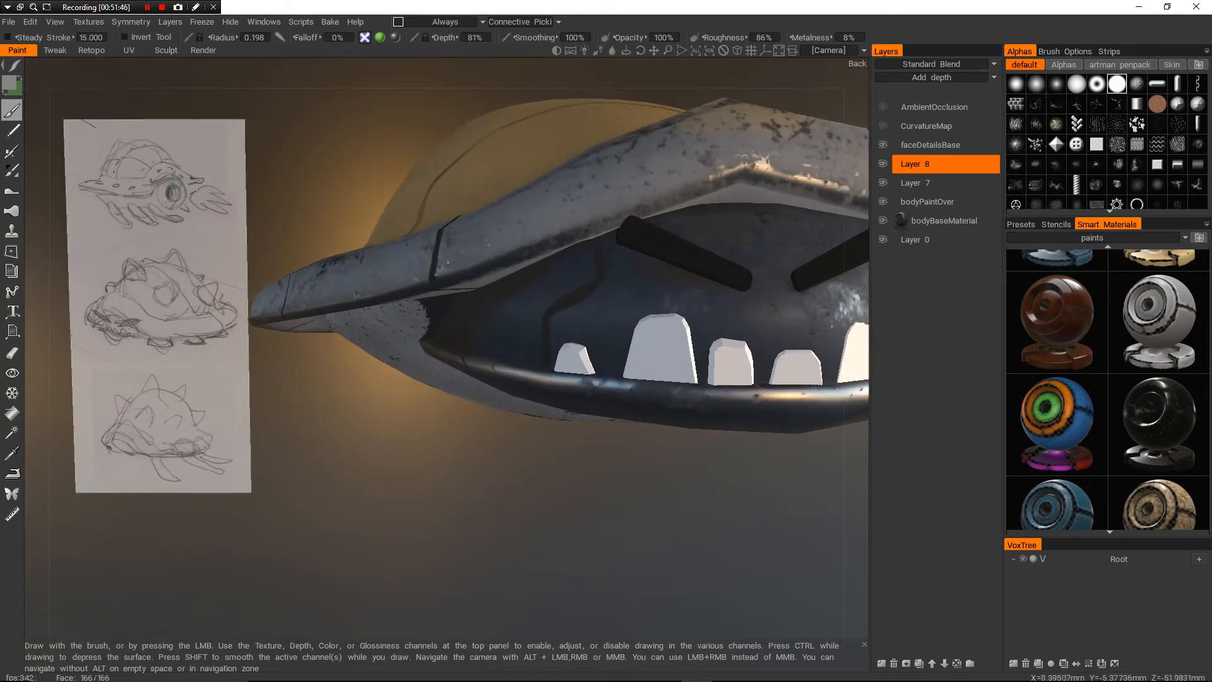
{"action": "right_click_drag", "start_coordinate": [556, 350], "coordinate": [612, 350], "text": "alt"}
{"action": "left_click_drag", "start_coordinate": [536, 284], "coordinate": [618, 280], "text": "alt"}
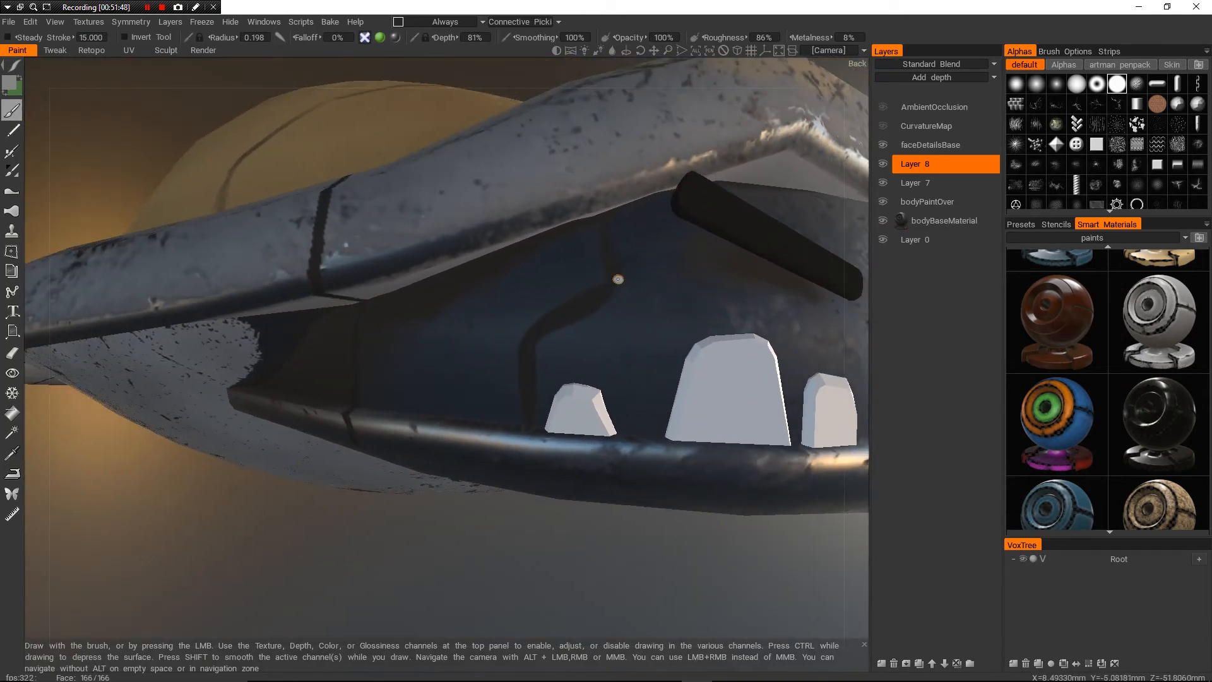
{"action": "key", "text": "c"}
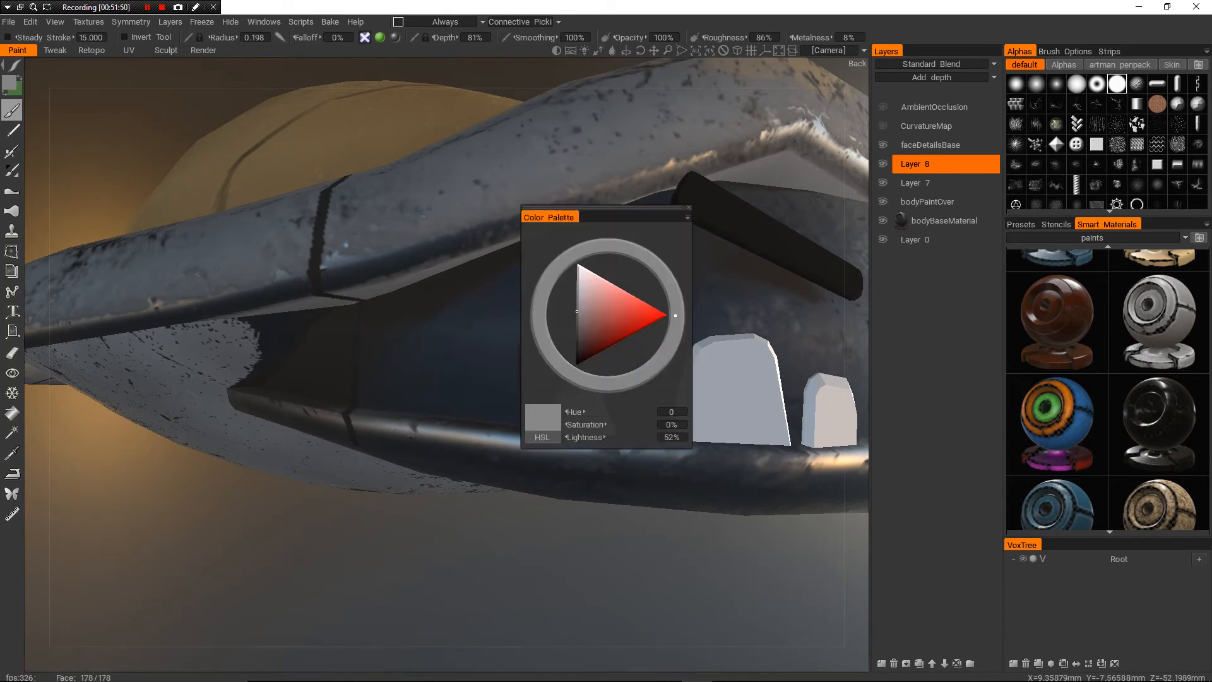
{"action": "left_click", "coordinate": [577, 361]}
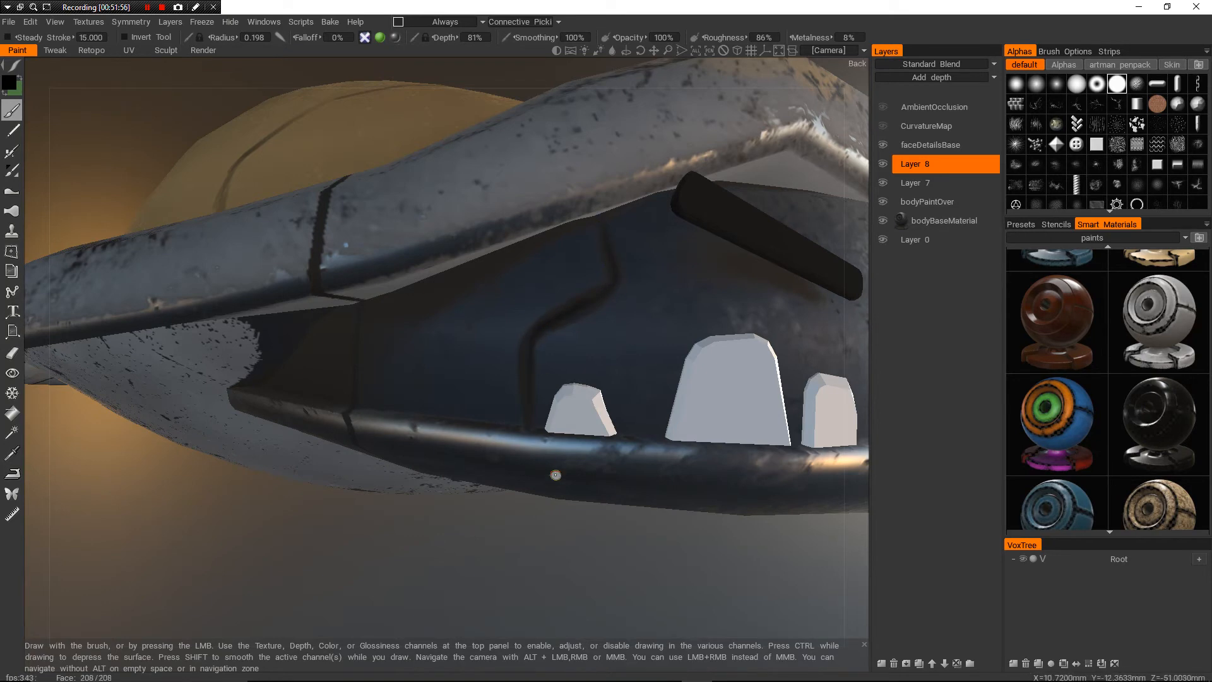
{"action": "left_click_drag", "start_coordinate": [633, 487], "coordinate": [664, 485], "text": "alt"}
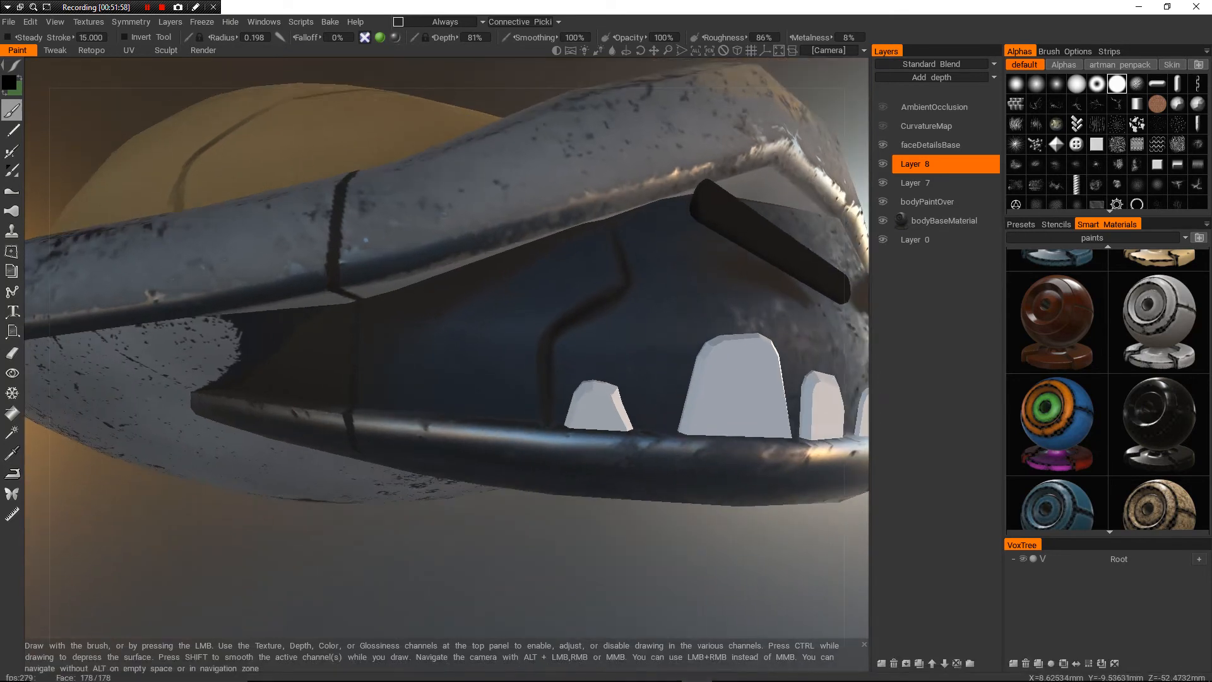
- Paint a thin black branch from the opposite side's main crack up to the shell rim
{"action": "right_click_drag", "start_coordinate": [664, 485], "coordinate": [631, 354], "text": "alt"}
{"action": "left_click_drag", "start_coordinate": [632, 404], "coordinate": [480, 404], "text": "alt"}
{"action": "right_click_drag", "start_coordinate": [479, 404], "coordinate": [476, 385], "text": "alt"}
{"action": "mouse_move", "coordinate": [480, 404]}
{"action": "left_mouse_down", "text": "alt"}
{"action": "mouse_move", "coordinate": [537, 406]}
{"action": "mouse_move", "coordinate": [499, 394]}
{"action": "left_mouse_up", "text": "alt"}
{"action": "right_click_drag", "start_coordinate": [498, 354], "coordinate": [511, 435], "text": "alt"}
{"action": "mouse_move", "coordinate": [505, 378]}
{"action": "right_mouse_down", "text": "alt"}
{"action": "mouse_move", "coordinate": [524, 455]}
{"action": "mouse_move", "coordinate": [514, 385]}
{"action": "right_mouse_up", "text": "alt"}
{"action": "left_click_drag", "start_coordinate": [480, 392], "coordinate": [543, 392], "text": "alt"}
{"action": "mouse_move", "coordinate": [543, 379]}
{"action": "right_mouse_down", "text": "alt"}
{"action": "mouse_move", "coordinate": [549, 454]}
{"action": "mouse_move", "coordinate": [543, 379]}
{"action": "right_mouse_up", "text": "alt"}
{"action": "left_click_drag", "start_coordinate": [543, 392], "coordinate": [464, 382], "text": "alt"}
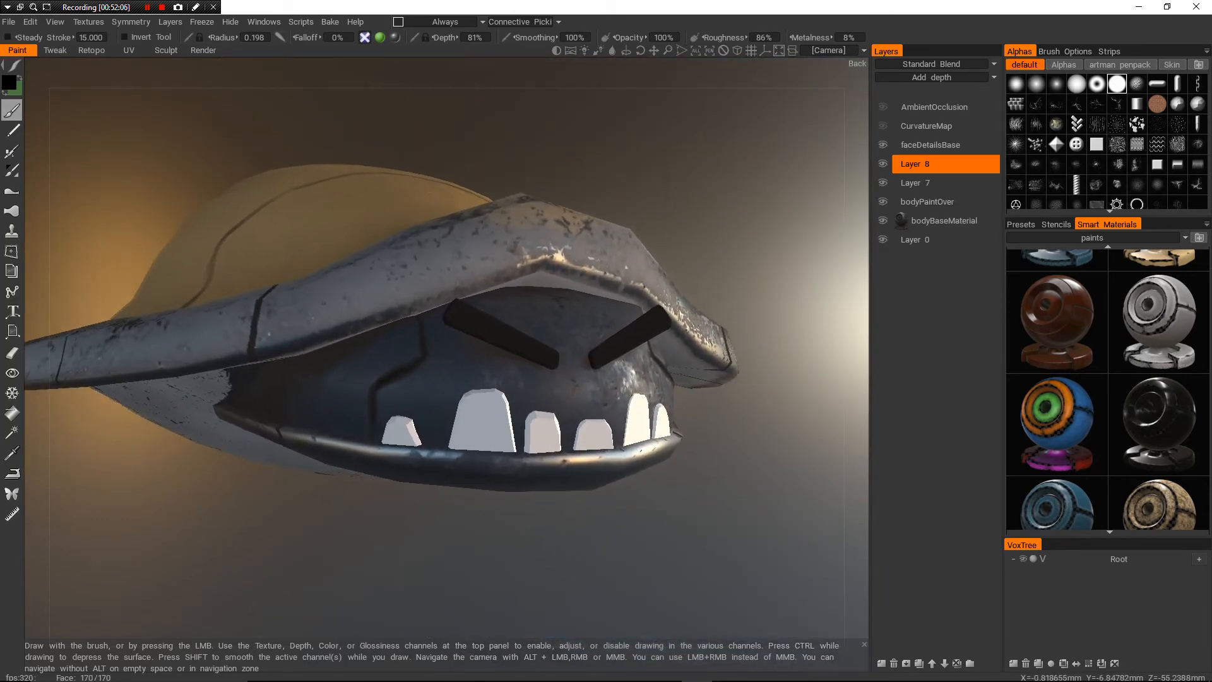
{"action": "left_click_drag", "start_coordinate": [433, 334], "coordinate": [459, 341], "text": "alt"}
{"action": "right_click_drag", "start_coordinate": [460, 340], "coordinate": [451, 386], "text": "alt"}
{"action": "left_click_drag", "start_coordinate": [451, 386], "coordinate": [462, 383], "text": "alt"}
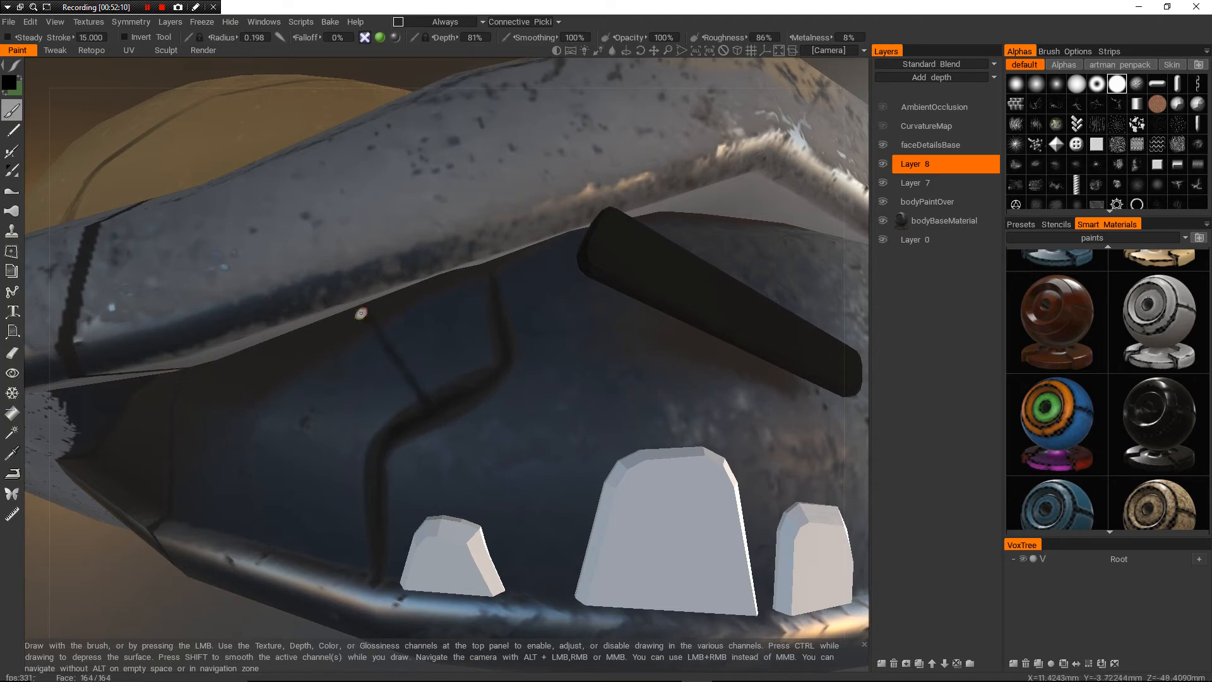
- Paint more thin black branch cracks towards the jaw corner, reaching the shell rim and the lower lip
{"action": "right_click_drag", "start_coordinate": [361, 313], "coordinate": [363, 366], "text": "alt"}
{"action": "left_click_drag", "start_coordinate": [363, 366], "coordinate": [404, 367], "text": "alt"}
{"action": "right_click_drag", "start_coordinate": [404, 367], "coordinate": [400, 278], "text": "alt"}
{"action": "right_click_drag", "start_coordinate": [452, 372], "coordinate": [450, 435], "text": "alt"}
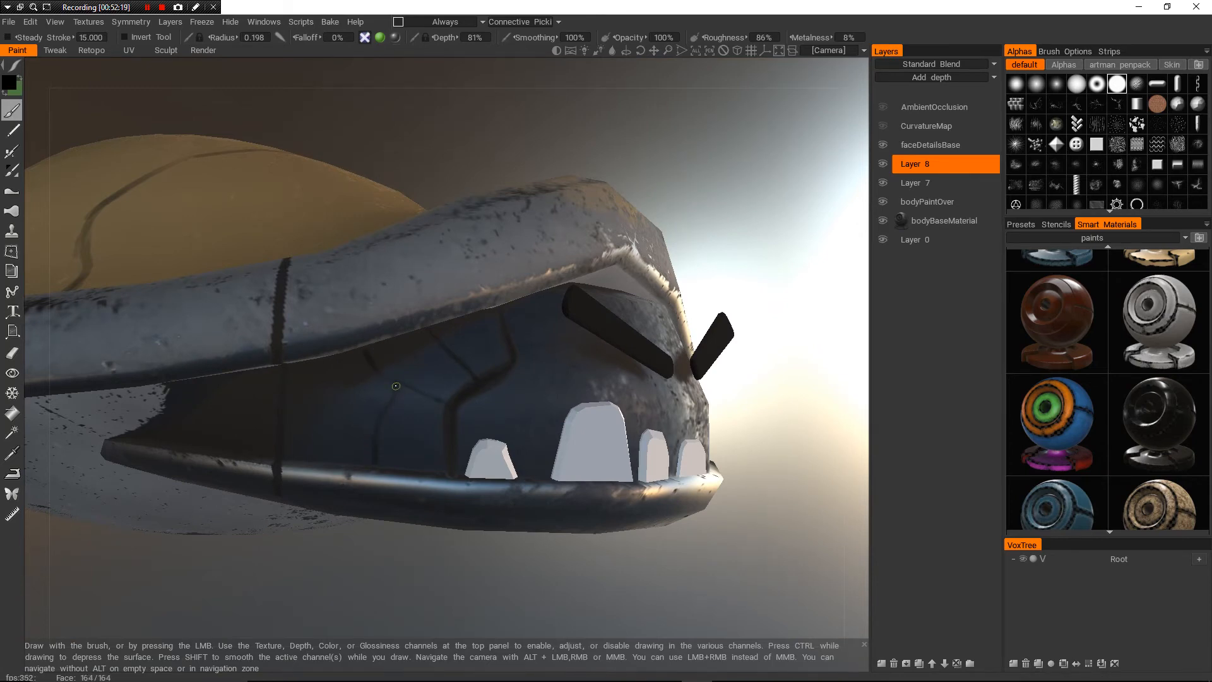
{"action": "right_click_drag", "start_coordinate": [396, 386], "coordinate": [436, 335], "text": "alt"}
{"action": "left_click_drag", "start_coordinate": [606, 341], "coordinate": [564, 347], "text": "alt"}
- Sample a grey metal and paint light edge highlights along the main crack and its upper branch
{"action": "right_click_drag", "start_coordinate": [563, 347], "coordinate": [577, 445], "text": "alt"}
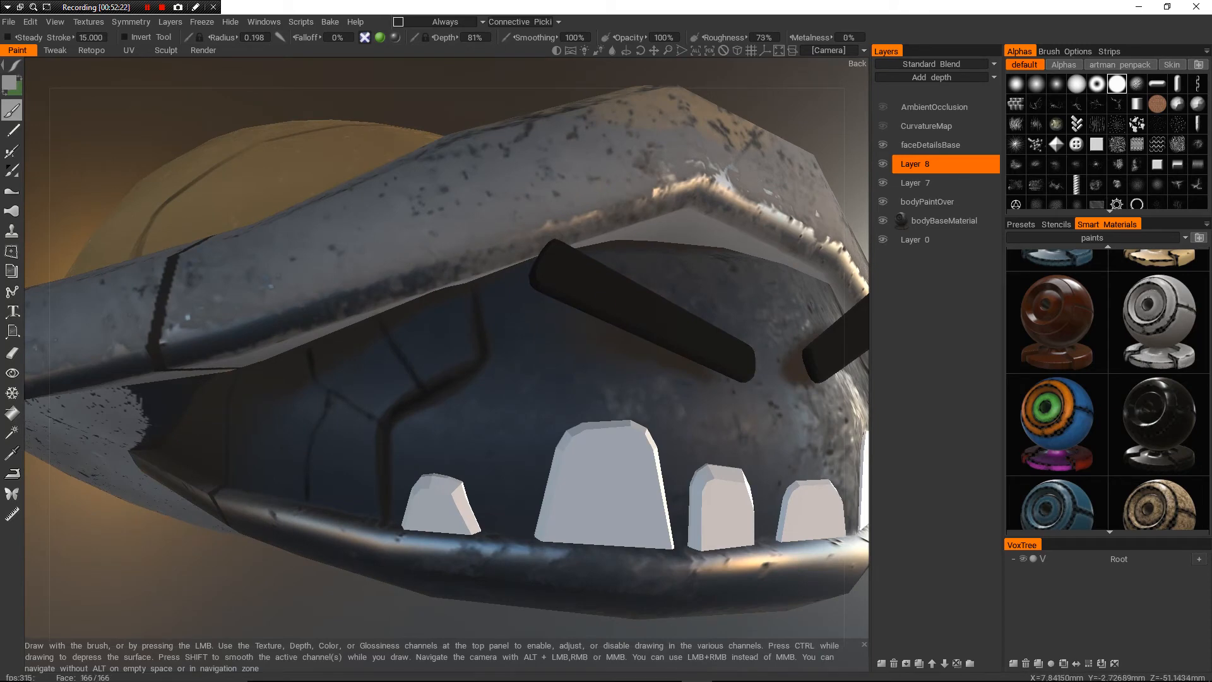
{"action": "mouse_move", "coordinate": [447, 364]}
{"action": "right_mouse_down", "text": "alt"}
{"action": "mouse_move", "coordinate": [452, 464]}
{"action": "mouse_move", "coordinate": [446, 315]}
{"action": "mouse_move", "coordinate": [447, 338]}
{"action": "right_mouse_up", "text": "alt"}
{"action": "key", "text": "shift+a"}
{"action": "mouse_move", "coordinate": [447, 337]}
{"action": "left_mouse_down", "text": "alt"}
{"action": "mouse_move", "coordinate": [442, 394]}
{"action": "mouse_move", "coordinate": [505, 284]}
{"action": "mouse_move", "coordinate": [448, 341]}
{"action": "left_mouse_up", "text": "alt"}
{"action": "mouse_move", "coordinate": [448, 341]}
{"action": "right_mouse_down", "text": "alt"}
{"action": "mouse_move", "coordinate": [448, 385]}
{"action": "mouse_move", "coordinate": [438, 377]}
{"action": "right_mouse_up", "text": "alt"}
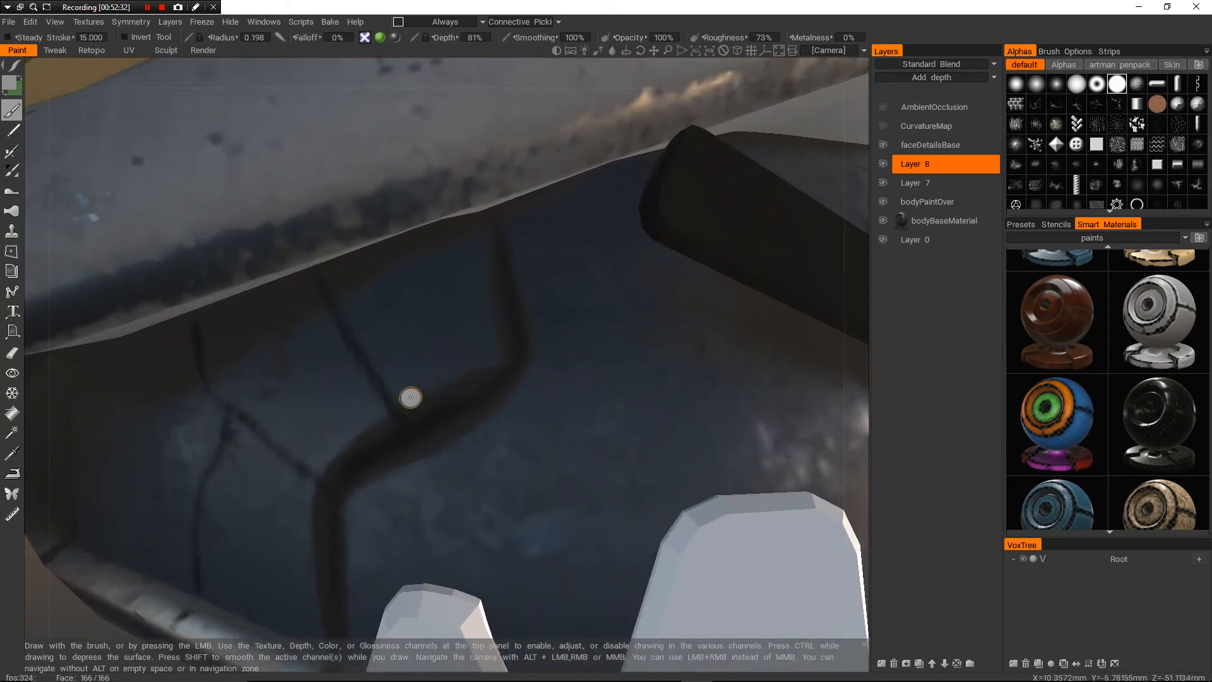
{"action": "mouse_move", "coordinate": [405, 401]}
{"action": "left_mouse_down"}
{"action": "mouse_move", "coordinate": [485, 361]}
{"action": "mouse_move", "coordinate": [478, 368]}
{"action": "mouse_move", "coordinate": [498, 339]}
{"action": "left_mouse_up"}
{"action": "left_click_drag", "start_coordinate": [354, 328], "coordinate": [404, 394]}
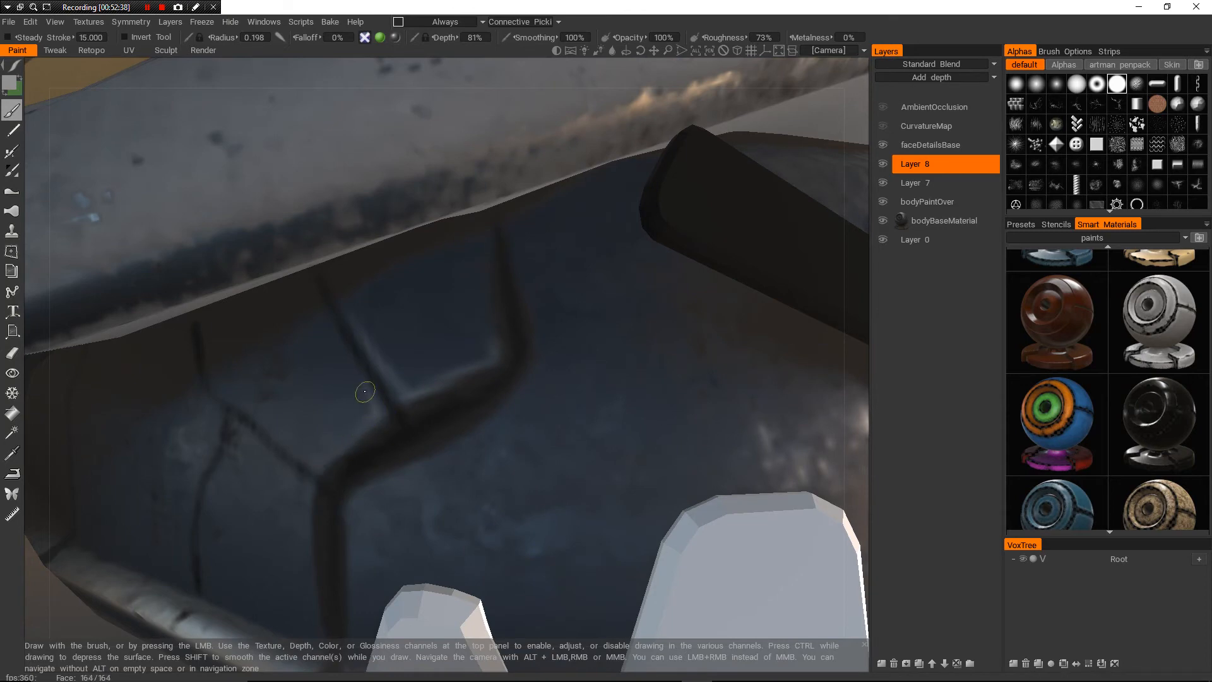
- Sample dark metal as the brush colour and material, and enlarge the brush radius to 0.402
{"action": "right_click_drag", "start_coordinate": [320, 294], "coordinate": [315, 455], "text": "alt"}
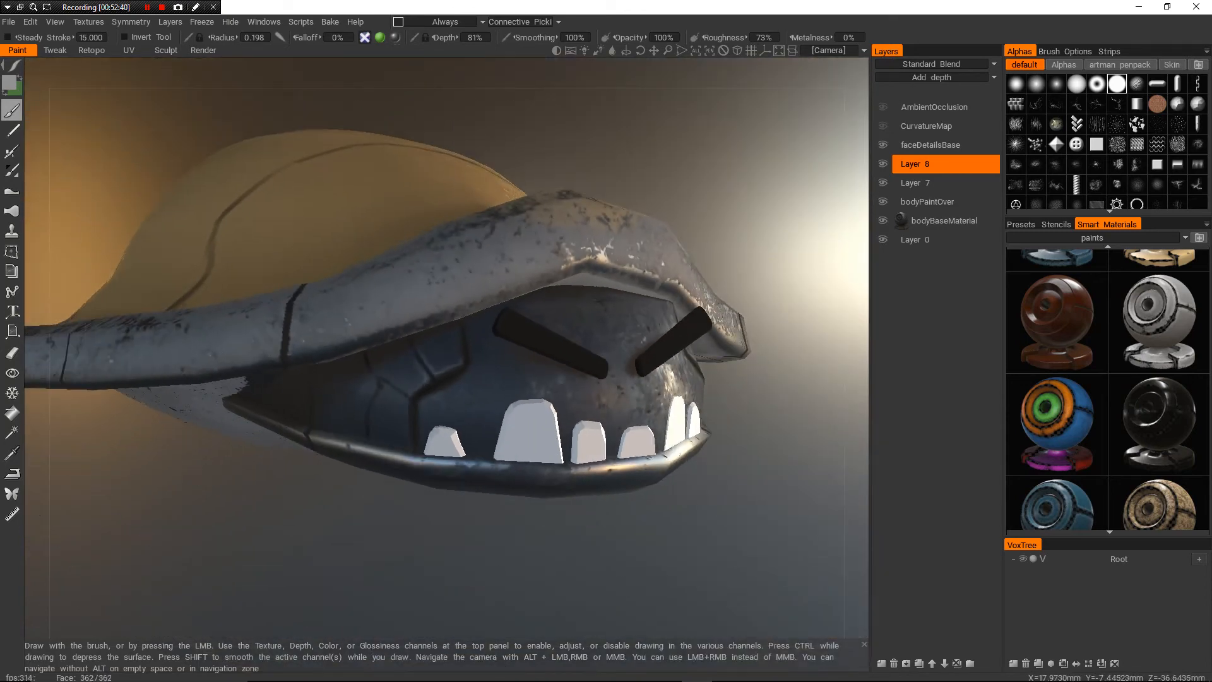
{"action": "left_click_drag", "start_coordinate": [436, 391], "coordinate": [354, 391], "text": "alt"}
{"action": "right_click_drag", "start_coordinate": [354, 391], "coordinate": [353, 442], "text": "alt"}
{"action": "left_click_drag", "start_coordinate": [354, 391], "coordinate": [397, 385], "text": "alt"}
{"action": "right_click_drag", "start_coordinate": [398, 385], "coordinate": [398, 252], "text": "alt"}
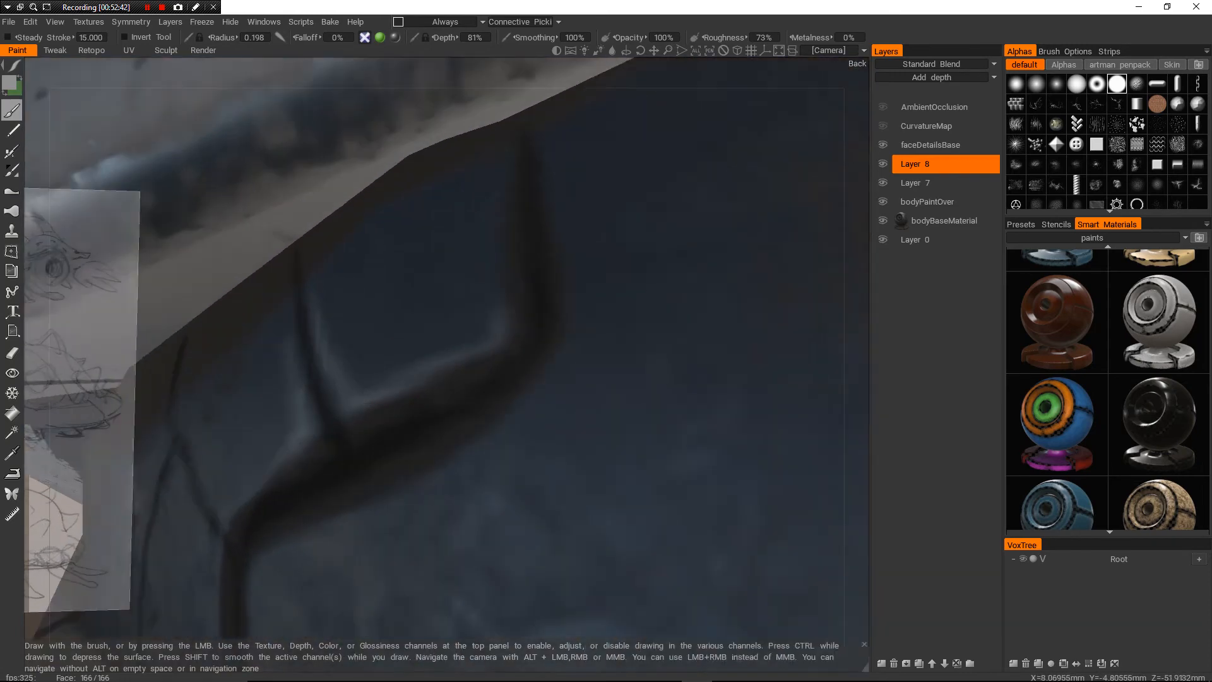
{"action": "right_click_drag", "start_coordinate": [401, 211], "coordinate": [405, 297], "text": "alt"}
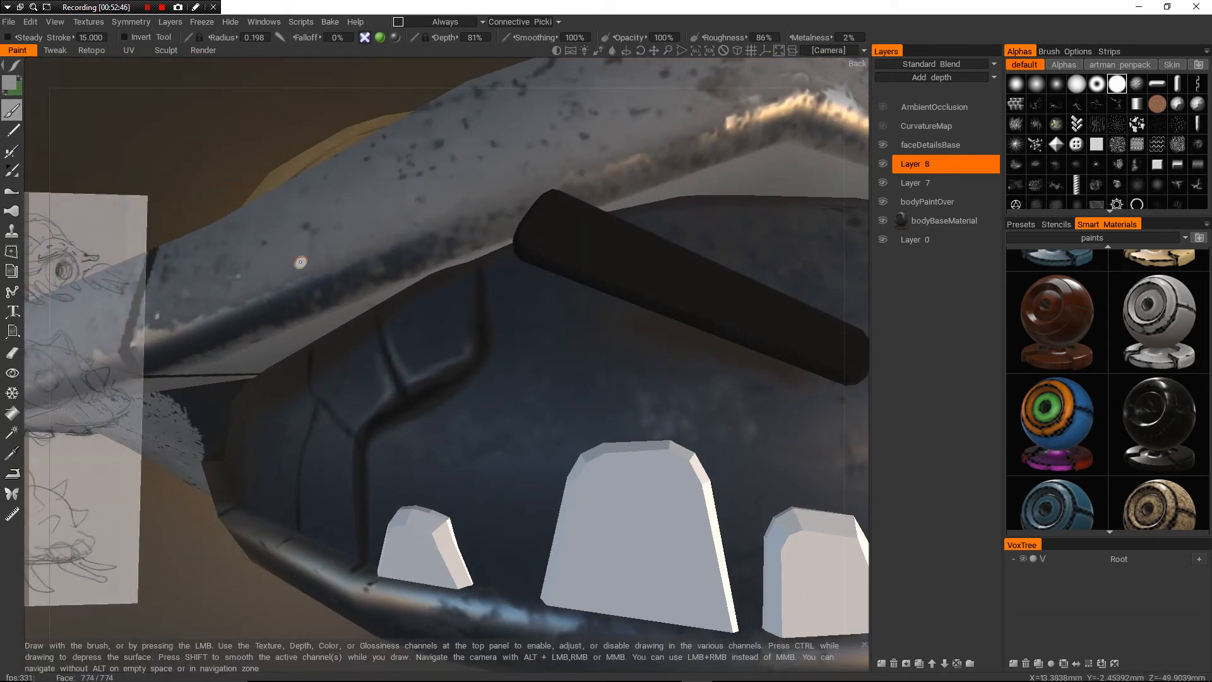
{"action": "key", "text": "e"}
{"action": "left_click", "coordinate": [155, 267]}
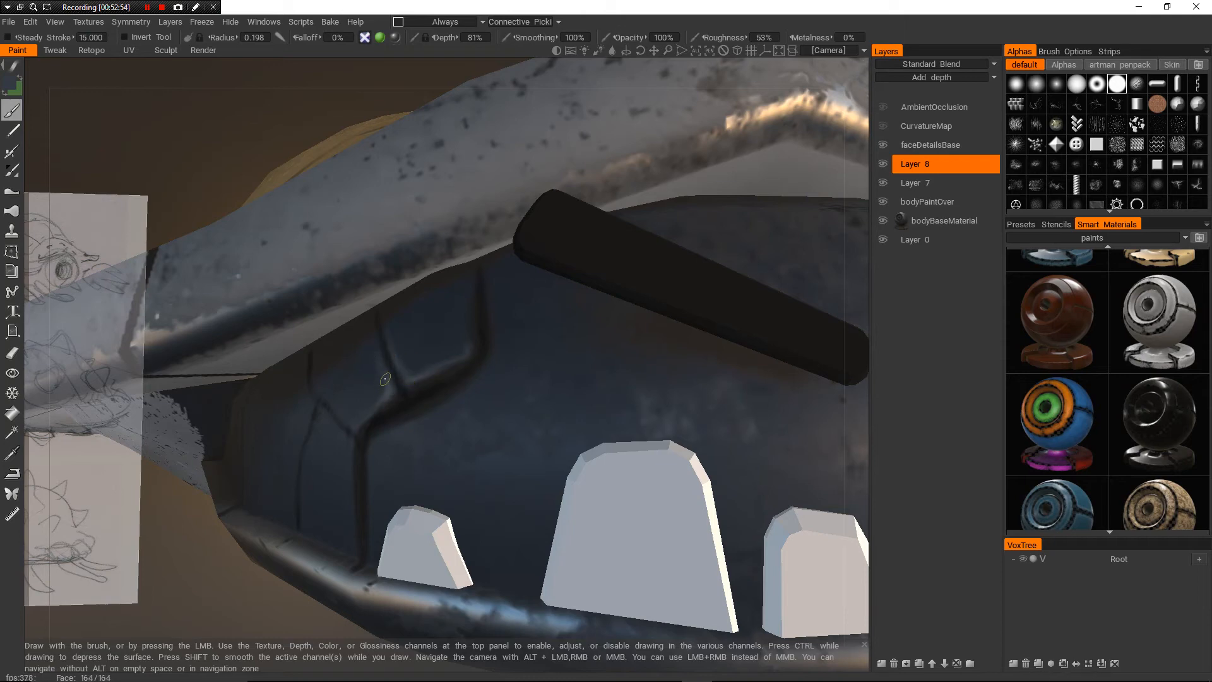
{"action": "right_click_drag", "start_coordinate": [392, 347], "coordinate": [442, 451], "text": "alt"}
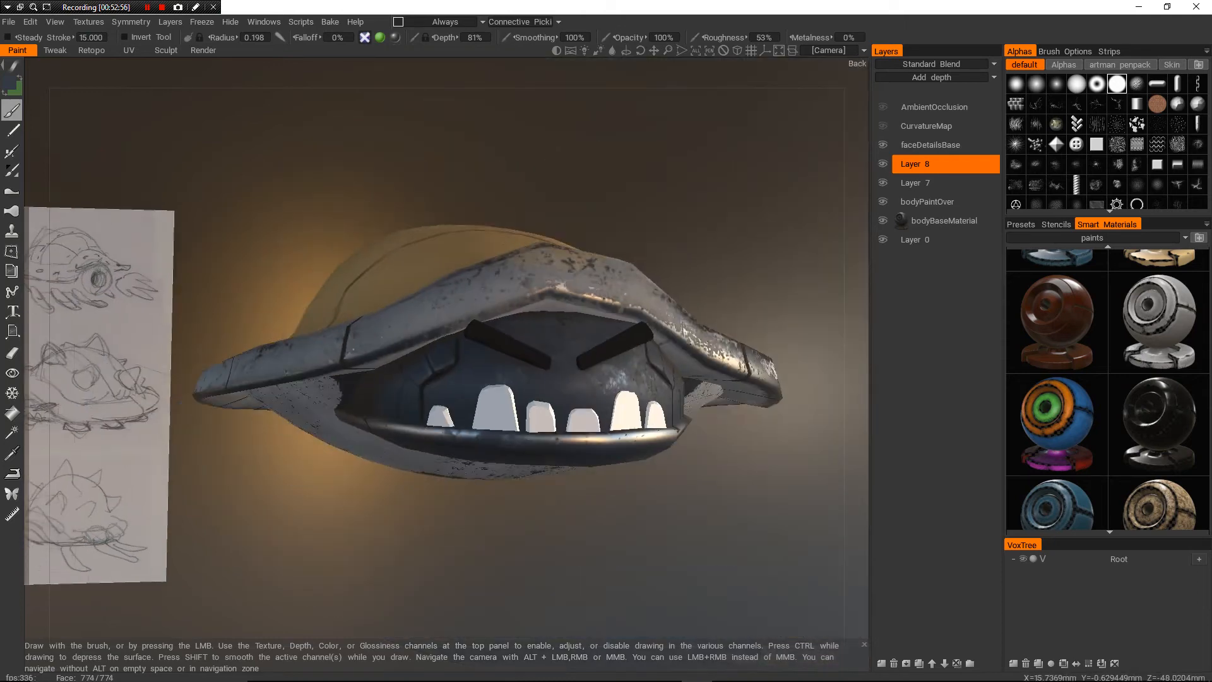
{"action": "left_click_drag", "start_coordinate": [441, 451], "coordinate": [411, 448], "text": "alt"}
{"action": "right_click_drag", "start_coordinate": [410, 448], "coordinate": [436, 397], "text": "alt"}
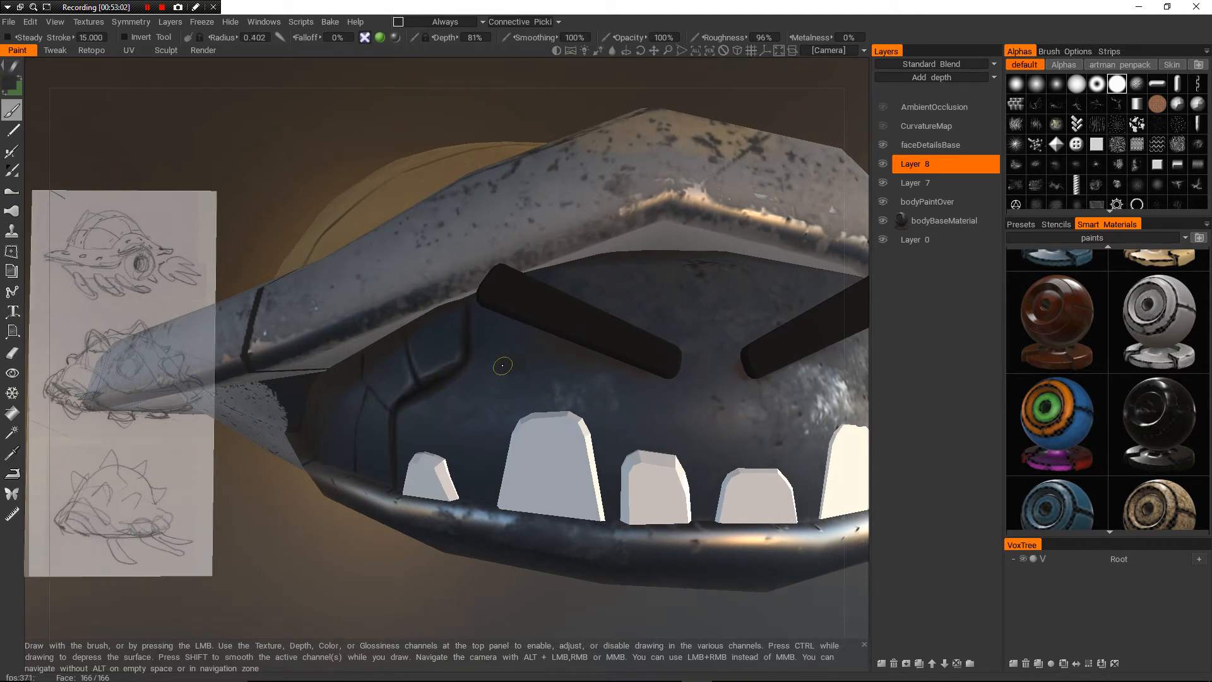
- Paint dark metal over the face between the highlighted crack and the nearby brow
{"action": "left_click_drag", "start_coordinate": [502, 365], "coordinate": [507, 373]}
{"action": "right_click_drag", "start_coordinate": [606, 366], "coordinate": [590, 309], "text": "alt"}
{"action": "left_click_drag", "start_coordinate": [590, 309], "coordinate": [568, 315], "text": "alt"}
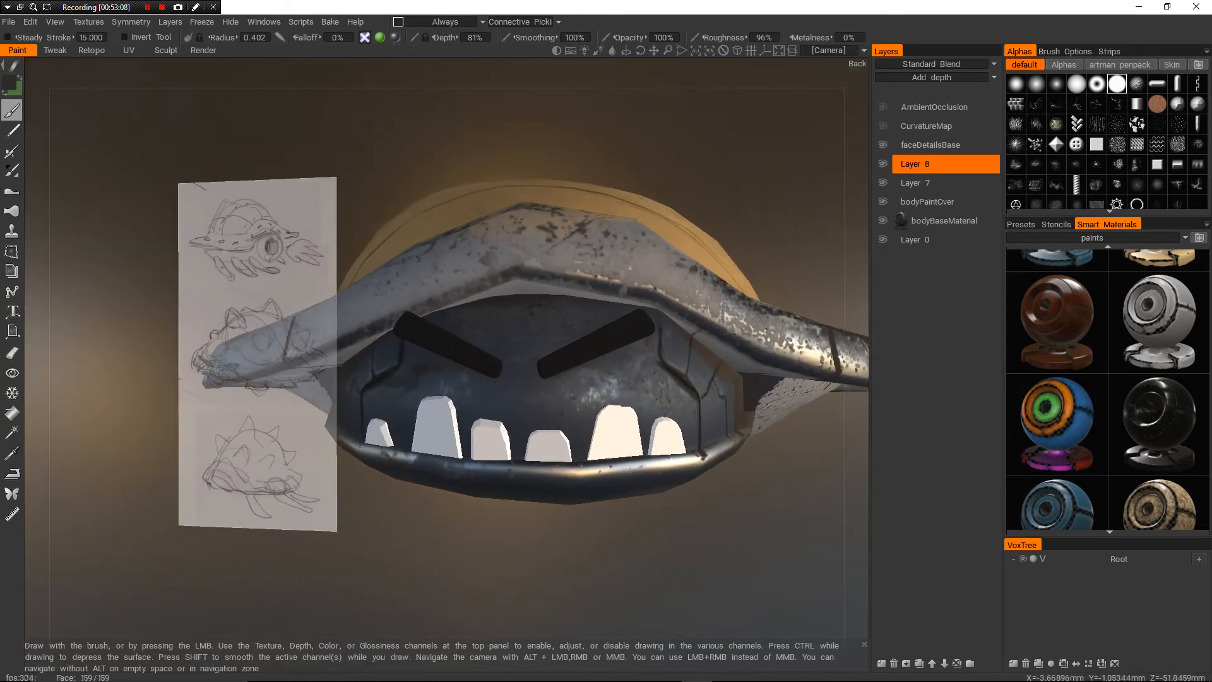
{"action": "mouse_move", "coordinate": [568, 316]}
{"action": "right_mouse_down", "text": "alt"}
{"action": "mouse_move", "coordinate": [568, 360]}
{"action": "mouse_move", "coordinate": [539, 289]}
{"action": "mouse_move", "coordinate": [535, 308]}
{"action": "right_mouse_up", "text": "alt"}
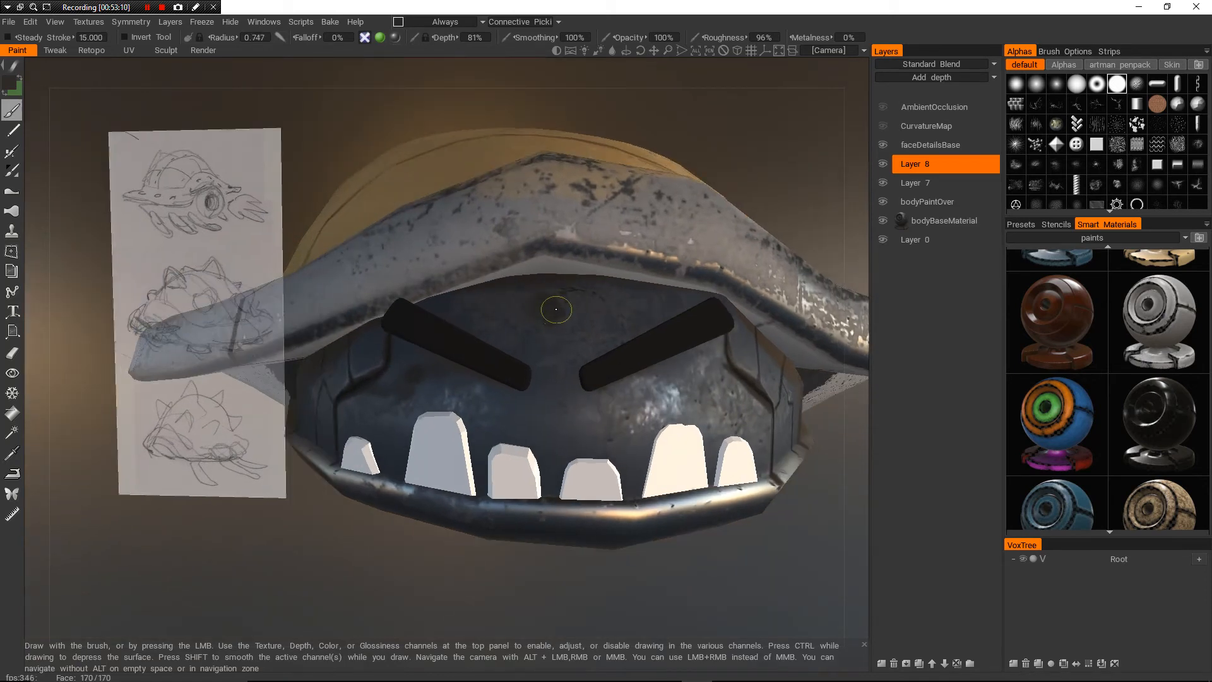
- Try painting a dark patch on the forehead between the brows with large brush radii of 0.747 and 0.560
{"action": "mouse_move", "coordinate": [594, 310]}
{"action": "left_mouse_down"}
{"action": "mouse_move", "coordinate": [608, 319]}
{"action": "mouse_move", "coordinate": [553, 302]}
{"action": "left_mouse_up"}
{"action": "key", "text": "v"}
{"action": "mouse_move", "coordinate": [571, 311]}
{"action": "right_mouse_down"}
{"action": "mouse_move", "coordinate": [587, 290]}
{"action": "mouse_move", "coordinate": [572, 305]}
{"action": "right_mouse_up"}
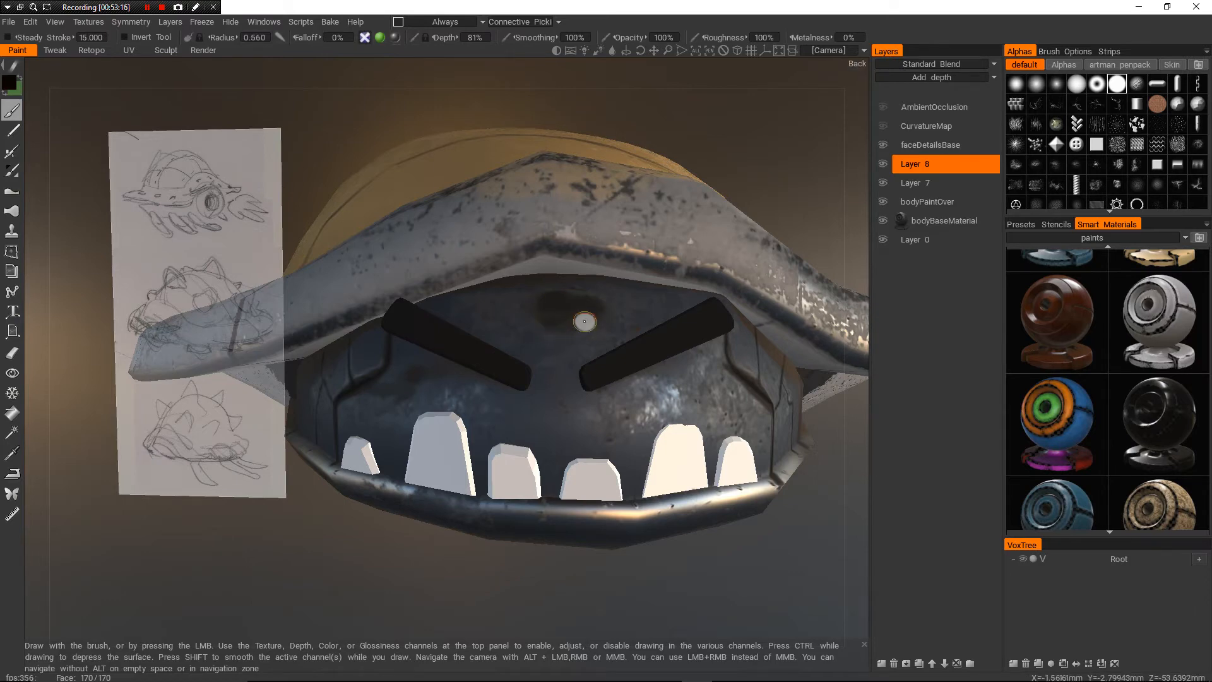
{"action": "scroll", "coordinate": [559, 320], "scroll_direction": "down", "scroll_amount": 2}
{"action": "scroll", "coordinate": [559, 320], "scroll_direction": "up", "scroll_amount": 6}
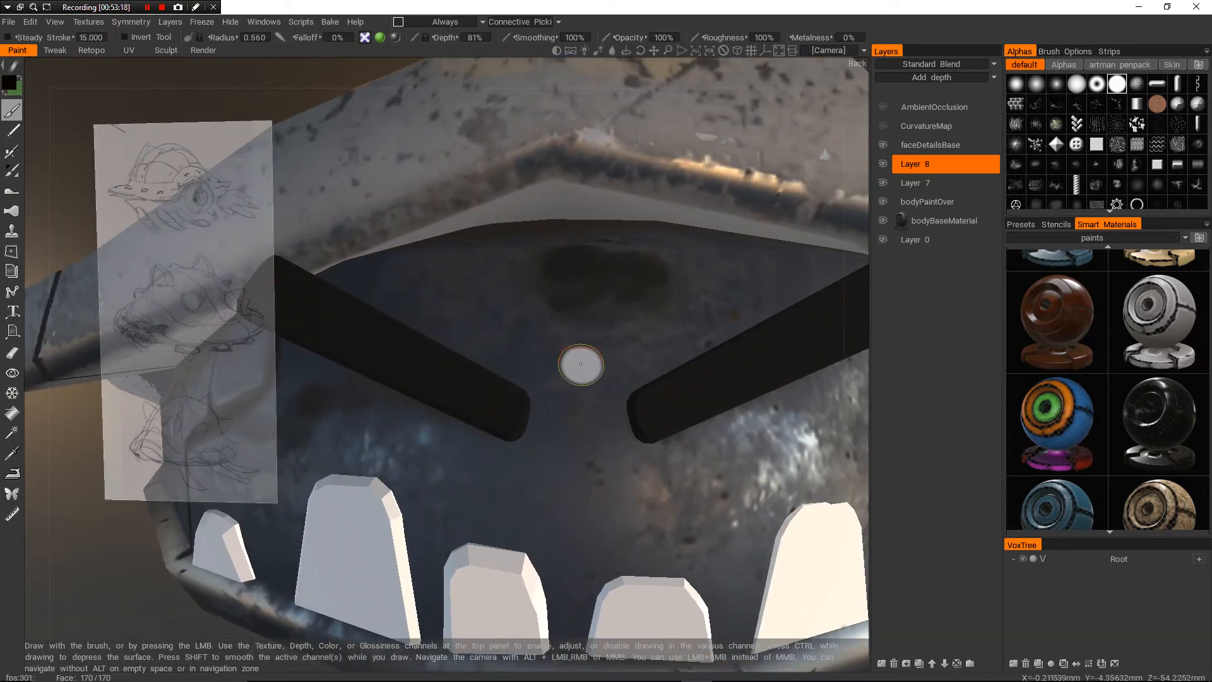
- Try lightening the centre of the forehead patch with metal sampled from the face to form a dent
{"action": "key", "text": "v"}
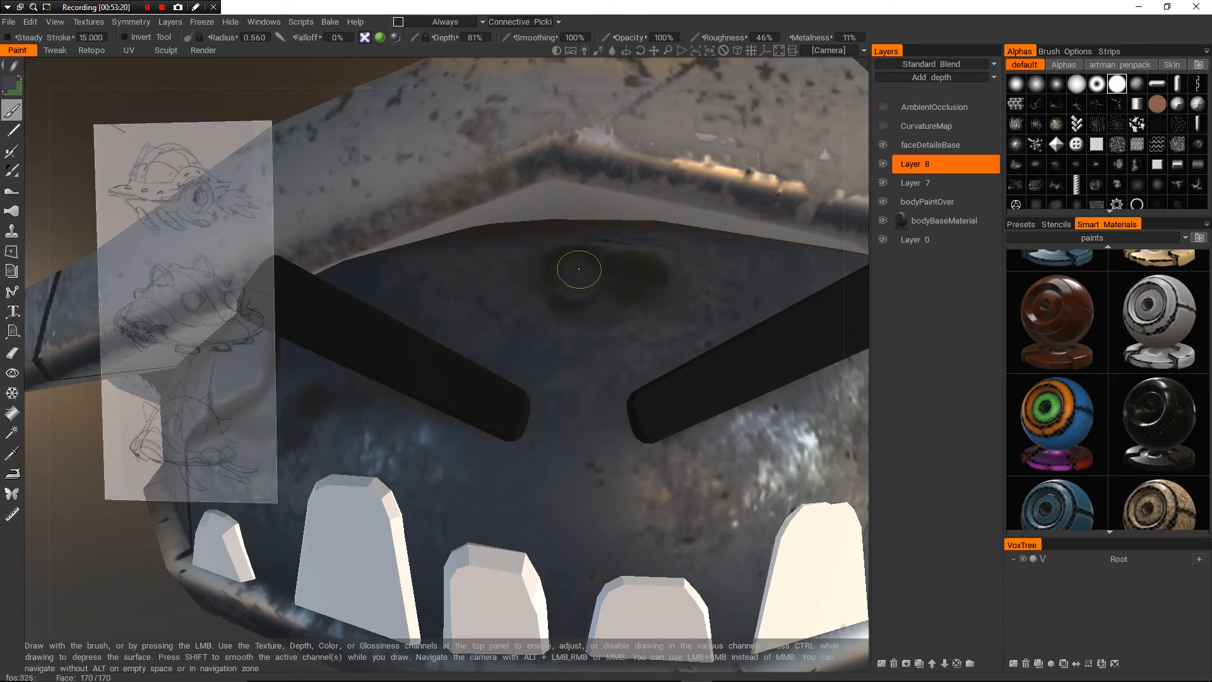
{"action": "mouse_move", "coordinate": [611, 289]}
{"action": "left_mouse_down"}
{"action": "mouse_move", "coordinate": [652, 292]}
{"action": "mouse_move", "coordinate": [577, 294]}
{"action": "left_mouse_up"}
{"action": "right_click_drag", "start_coordinate": [655, 290], "coordinate": [587, 341], "text": "alt"}
{"action": "mouse_move", "coordinate": [587, 341]}
{"action": "left_mouse_down", "text": "alt"}
{"action": "mouse_move", "coordinate": [631, 316]}
{"action": "mouse_move", "coordinate": [700, 332]}
{"action": "mouse_move", "coordinate": [622, 334]}
{"action": "left_mouse_up", "text": "alt"}
{"action": "right_click_drag", "start_coordinate": [622, 334], "coordinate": [656, 284], "text": "alt"}
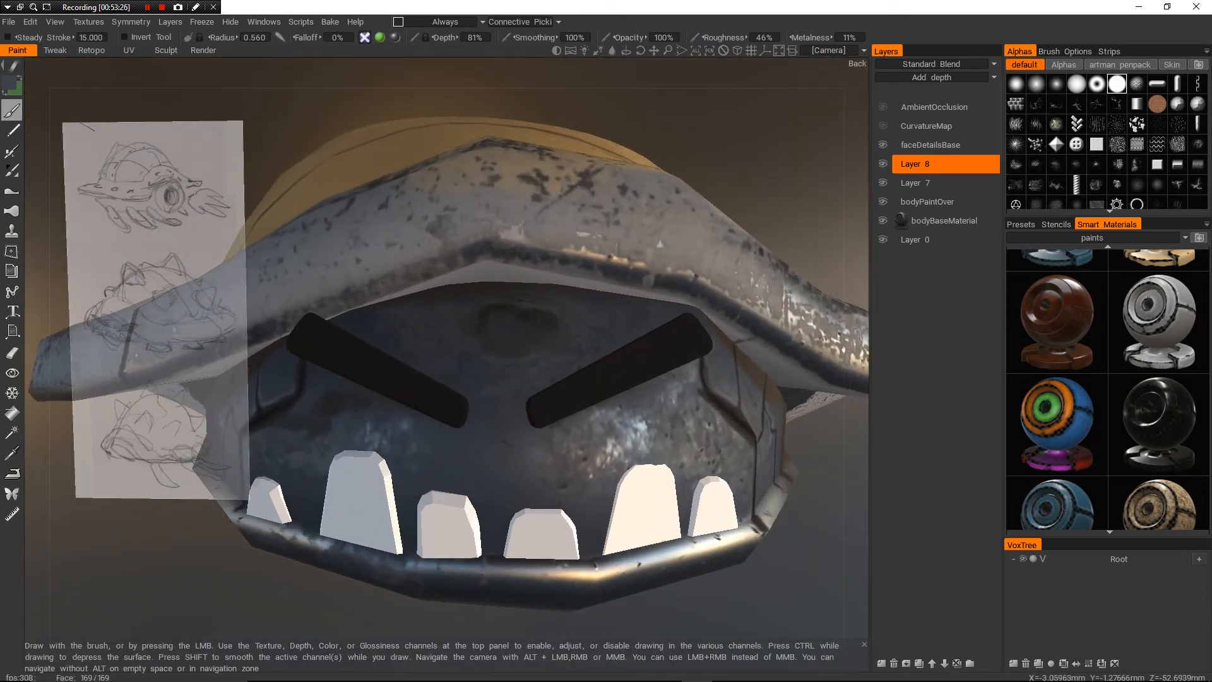
{"action": "key", "text": "v"}
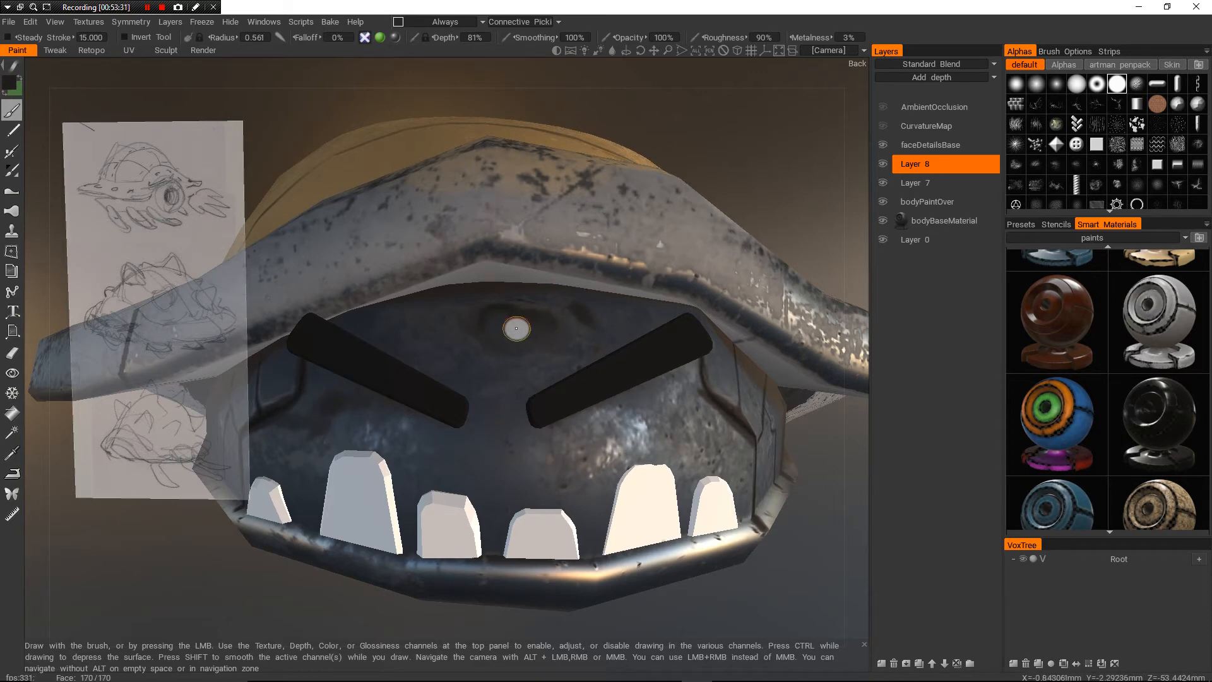
- Remove the dark dent patch from the forehead, restoring plain worn metal
{"action": "scroll", "coordinate": [652, 307], "scroll_direction": "down", "scroll_amount": 5}
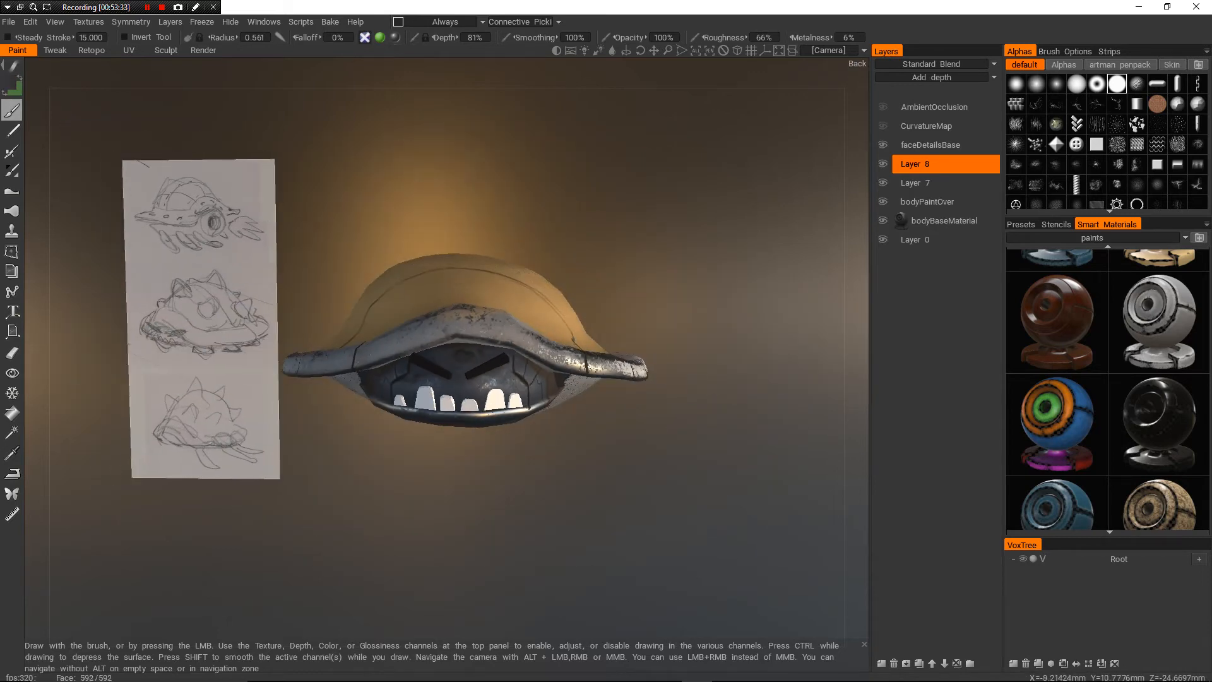
{"action": "left_click_drag", "start_coordinate": [631, 303], "coordinate": [707, 436], "text": "alt"}
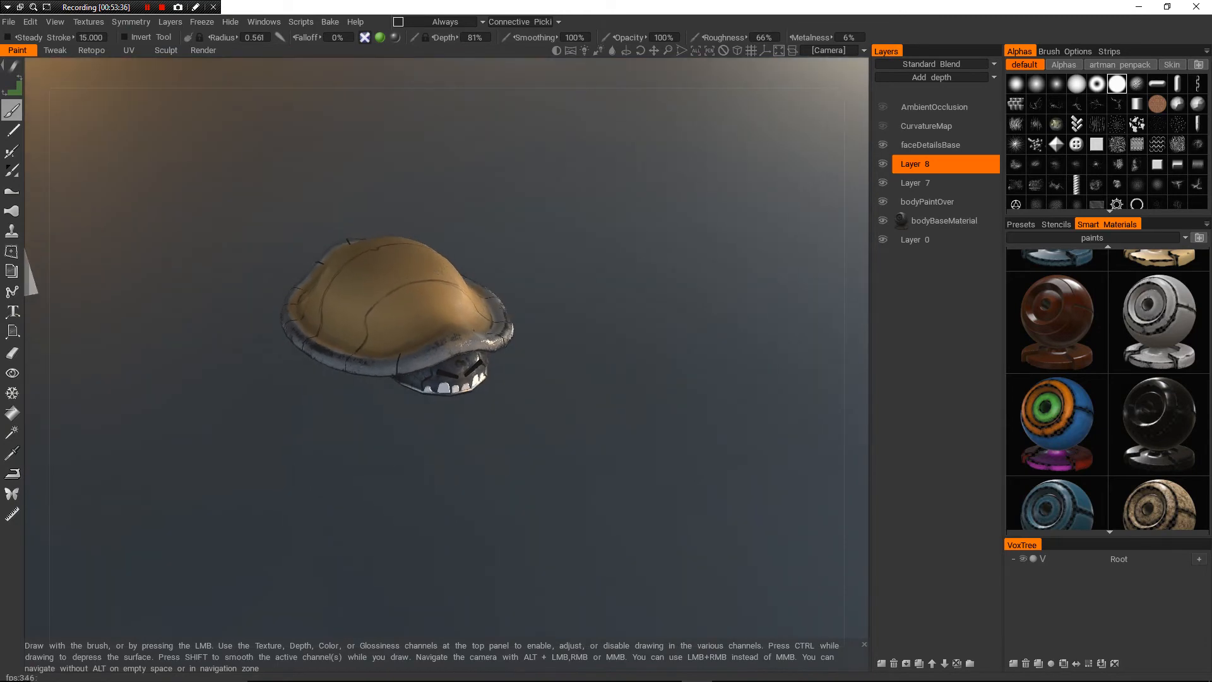
{"action": "scroll", "coordinate": [454, 372], "scroll_direction": "up", "scroll_amount": 10}
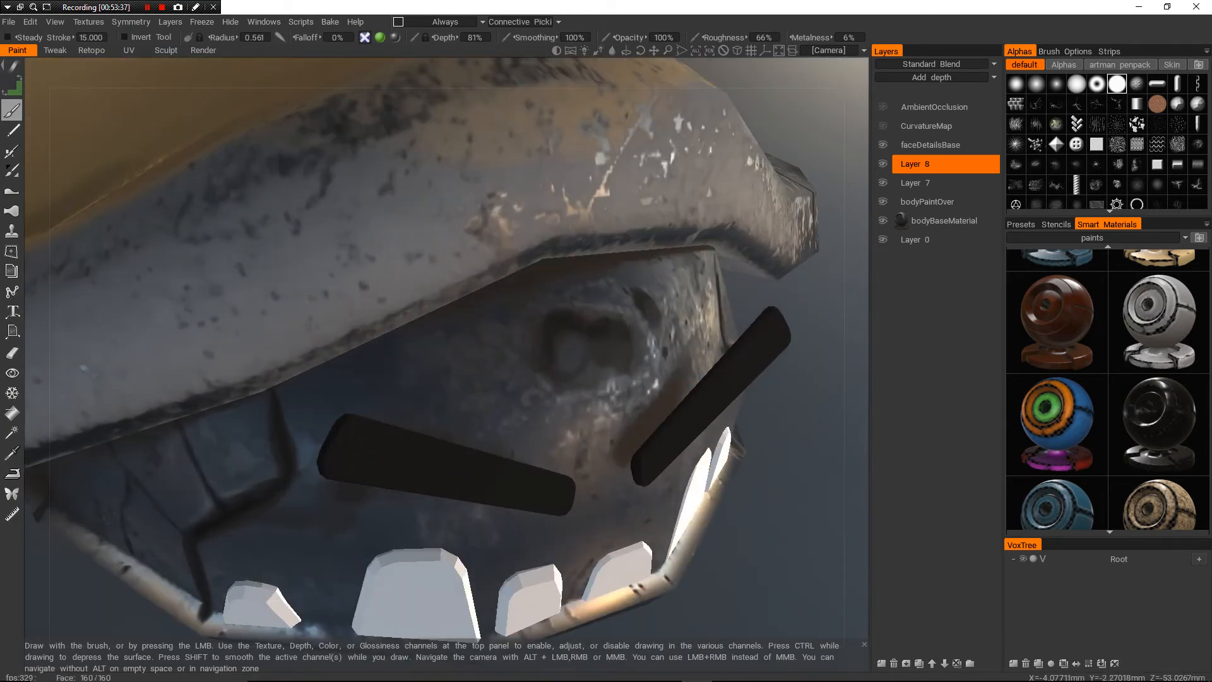
{"action": "scroll", "coordinate": [413, 318], "scroll_direction": "down", "scroll_amount": 4}
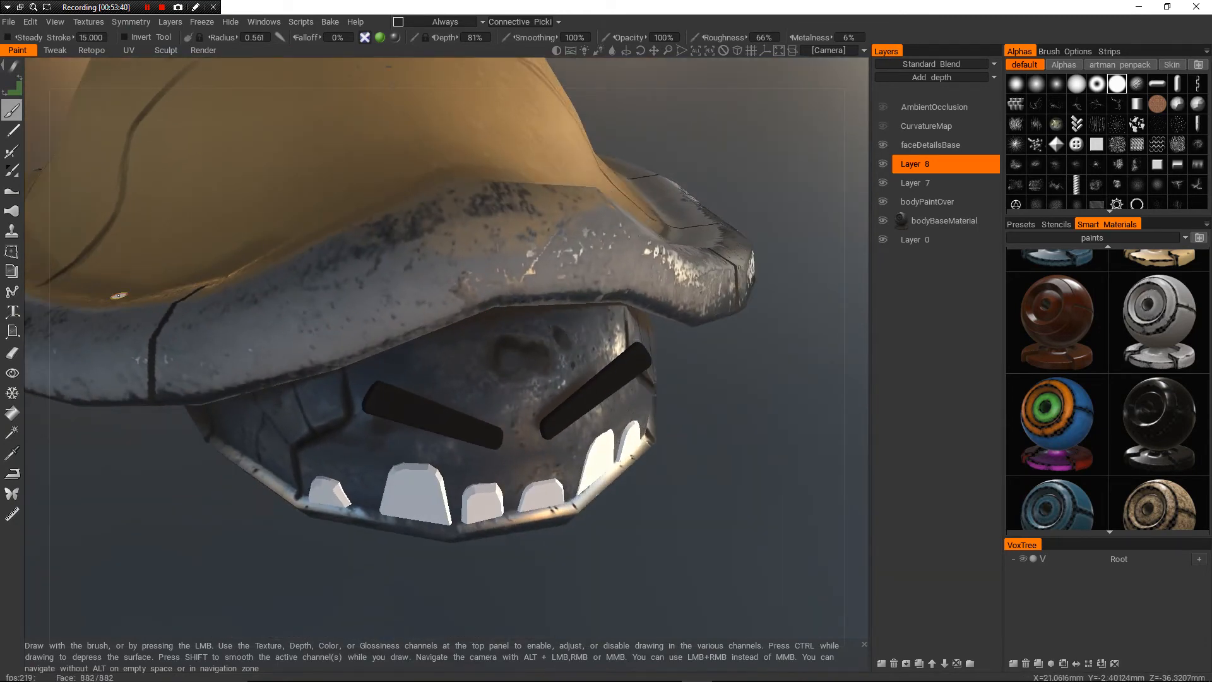
{"action": "mouse_move", "coordinate": [523, 357]}
{"action": "left_mouse_down"}
{"action": "mouse_move", "coordinate": [500, 361]}
{"action": "mouse_move", "coordinate": [535, 346]}
{"action": "left_mouse_up"}
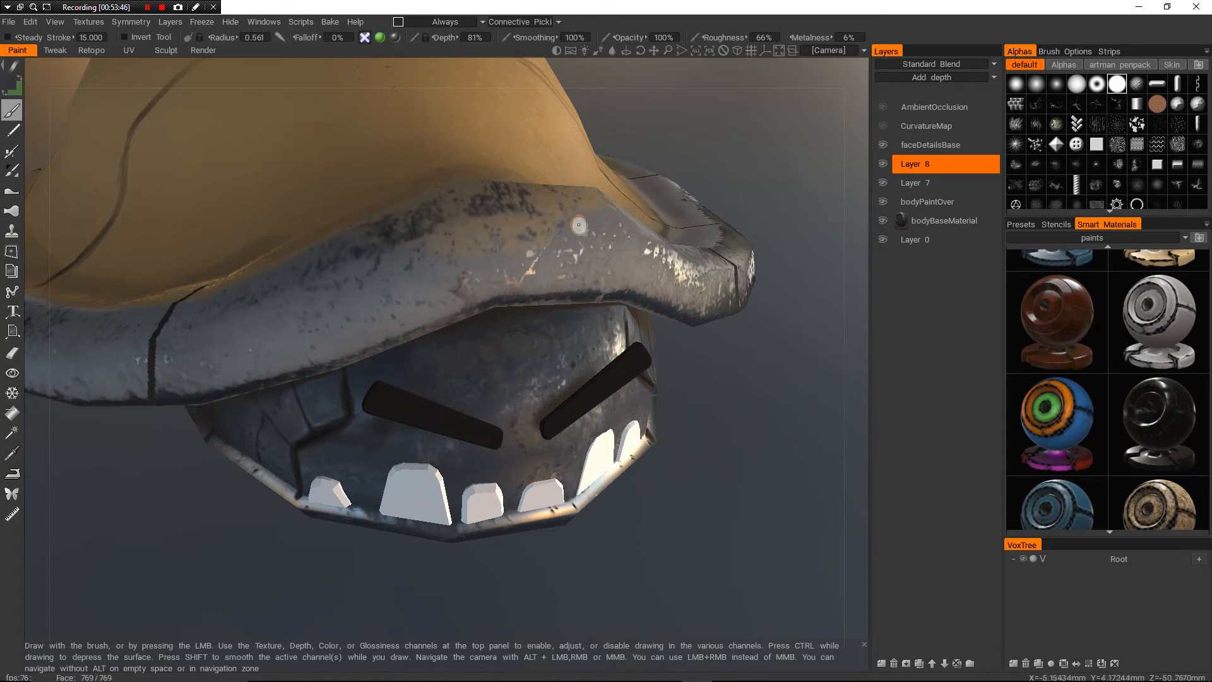
- Enlarge the brush radius to 0.709 and darken the shell rim seam beside the face with a soft stroke
{"action": "mouse_move", "coordinate": [208, 341]}
{"action": "left_mouse_down", "text": "alt"}
{"action": "mouse_move", "coordinate": [379, 336]}
{"action": "mouse_move", "coordinate": [368, 336]}
{"action": "left_mouse_up", "text": "alt"}
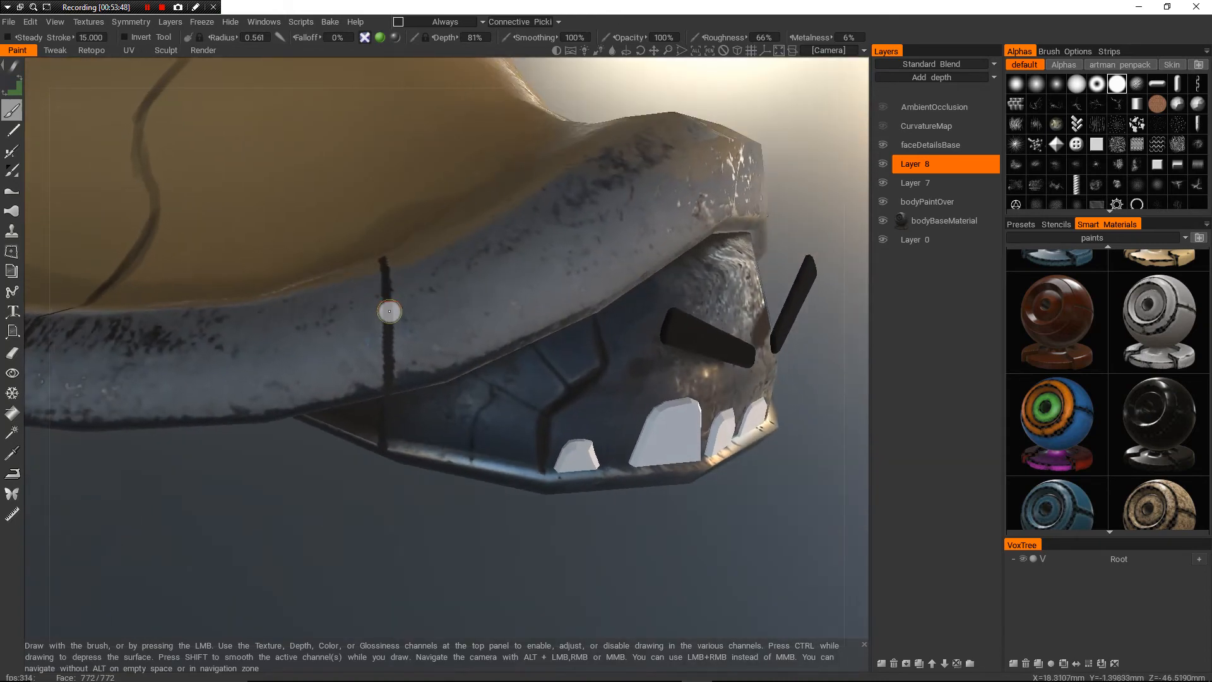
{"action": "key", "text": "bracketright"}
{"action": "key", "text": "bracketright"}
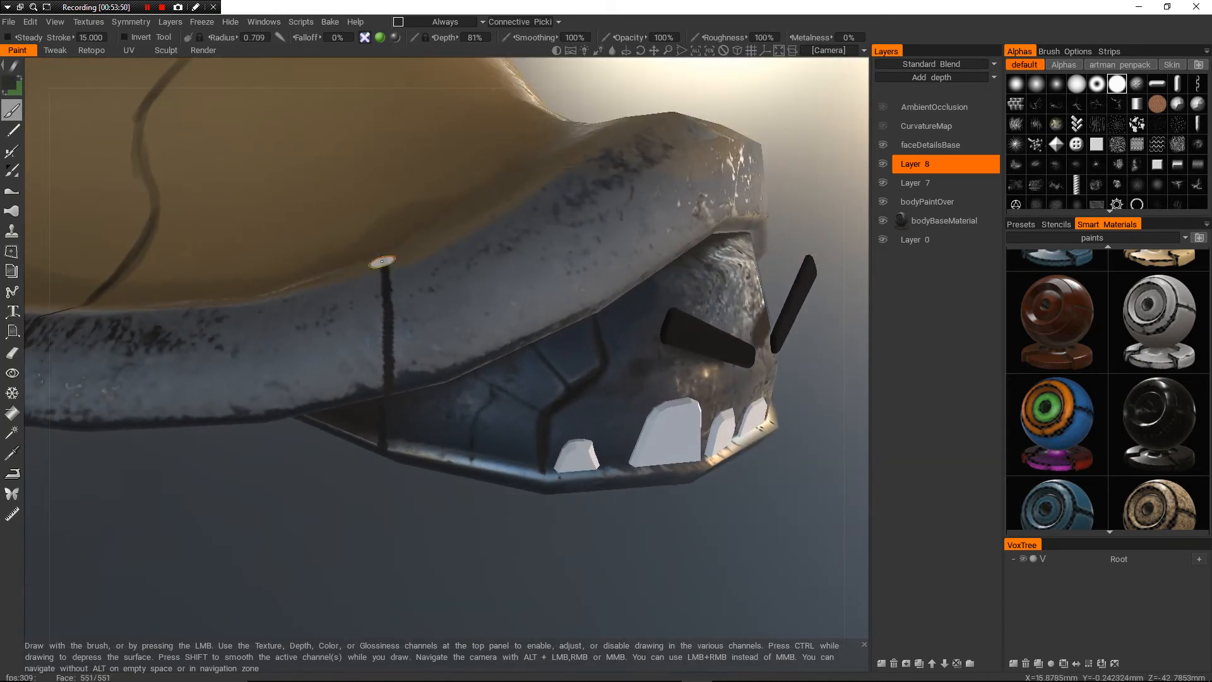
{"action": "left_click_drag", "start_coordinate": [383, 261], "coordinate": [386, 376], "text": "shift"}
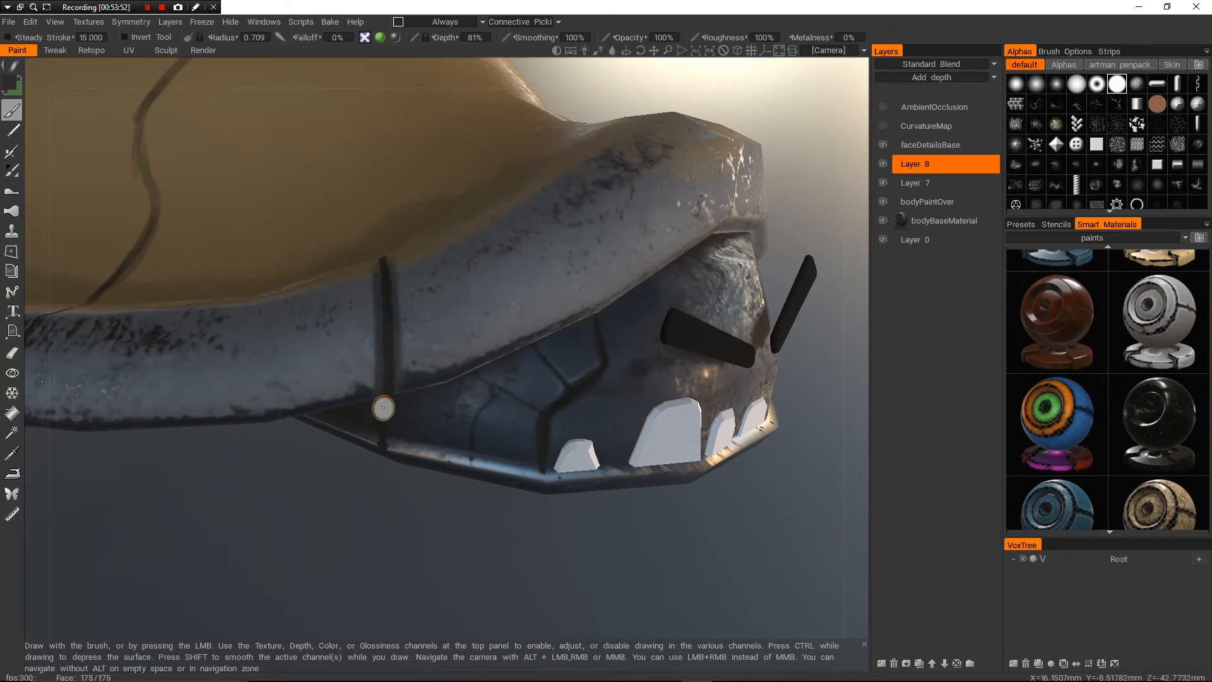
- Paint soft dark shading along the other seams around the side and back of the shell rim
{"action": "scroll", "coordinate": [379, 405], "scroll_direction": "down", "scroll_amount": 5}
{"action": "scroll", "coordinate": [363, 338], "scroll_direction": "up", "scroll_amount": 4}
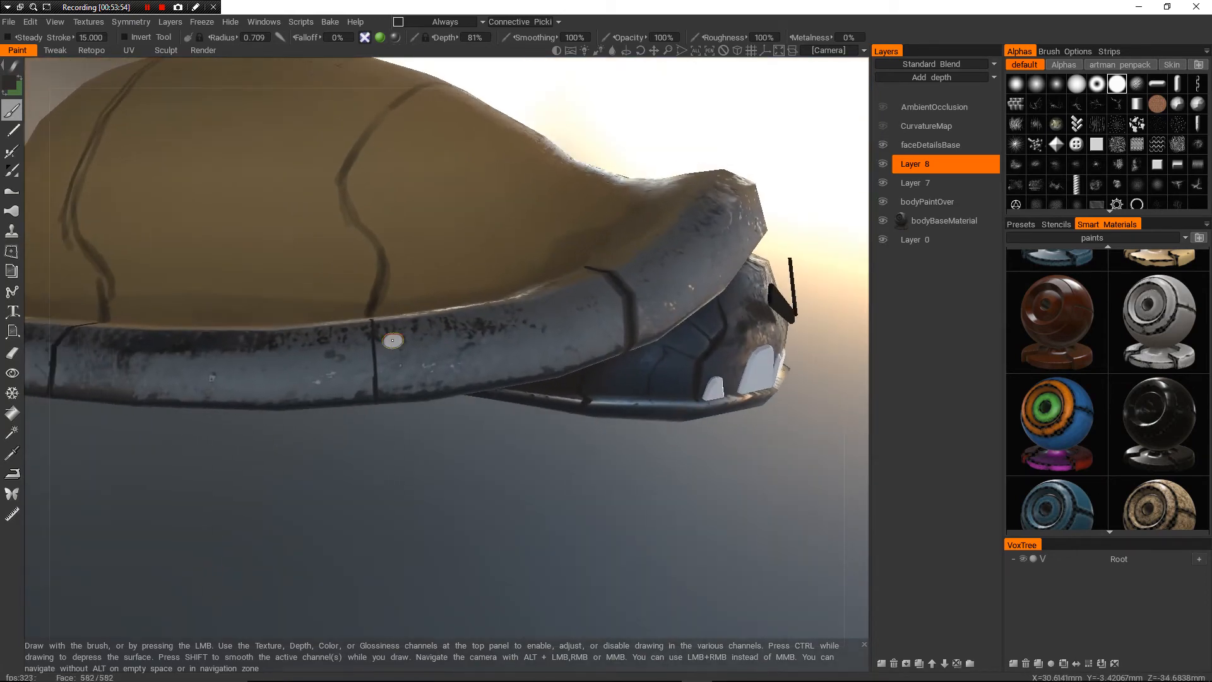
{"action": "mouse_move", "coordinate": [371, 318]}
{"action": "left_mouse_down", "text": "alt"}
{"action": "mouse_move", "coordinate": [434, 353]}
{"action": "mouse_move", "coordinate": [407, 361]}
{"action": "mouse_move", "coordinate": [386, 334]}
{"action": "mouse_move", "coordinate": [400, 353]}
{"action": "left_mouse_up", "text": "alt"}
{"action": "left_click_drag", "start_coordinate": [388, 412], "coordinate": [427, 414], "text": "alt"}
{"action": "left_click_drag", "start_coordinate": [414, 340], "coordinate": [416, 407]}
{"action": "mouse_move", "coordinate": [419, 322]}
{"action": "left_mouse_down"}
{"action": "mouse_move", "coordinate": [427, 434]}
{"action": "mouse_move", "coordinate": [466, 414]}
{"action": "mouse_move", "coordinate": [483, 433]}
{"action": "mouse_move", "coordinate": [400, 351]}
{"action": "mouse_move", "coordinate": [401, 446]}
{"action": "mouse_move", "coordinate": [492, 391]}
{"action": "mouse_move", "coordinate": [449, 442]}
{"action": "mouse_move", "coordinate": [452, 430]}
{"action": "left_mouse_up"}
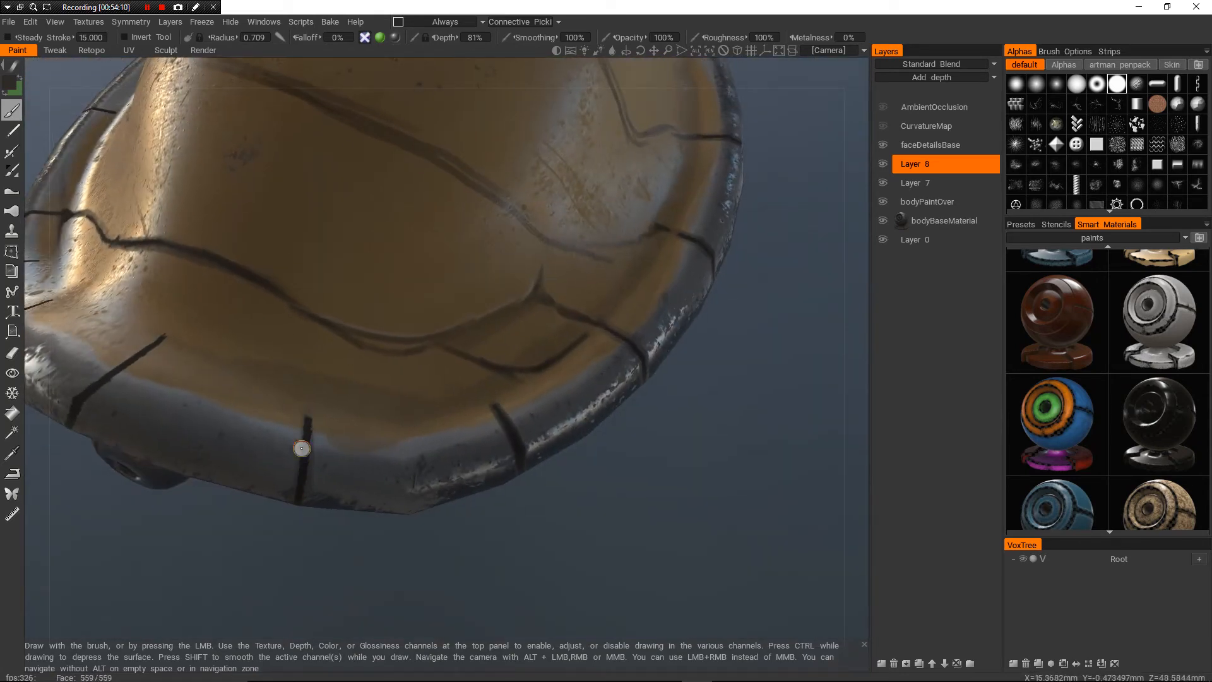
{"action": "left_click_drag", "start_coordinate": [375, 422], "coordinate": [286, 320], "text": "alt"}
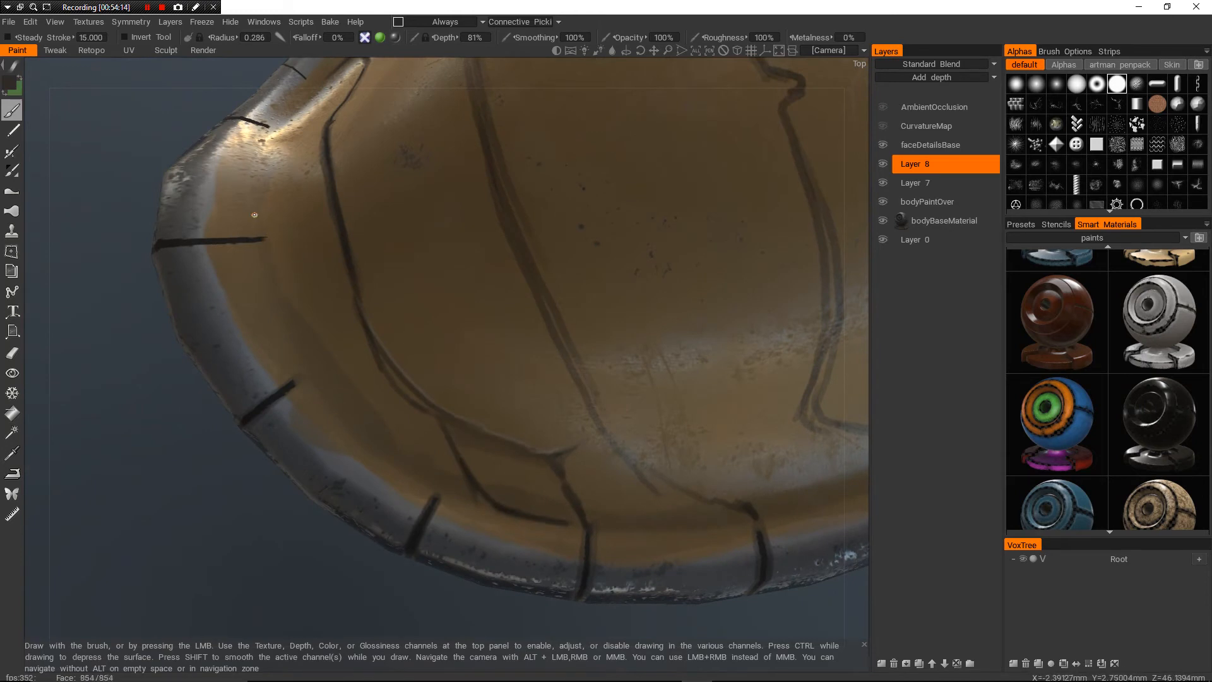
- Paint a dark seam along the shell rim's inner edge around the back, joining the rim's cross seams, with brush radius 0.707
{"action": "mouse_move", "coordinate": [251, 218]}
{"action": "left_mouse_down"}
{"action": "mouse_move", "coordinate": [273, 295]}
{"action": "mouse_move", "coordinate": [270, 279]}
{"action": "mouse_move", "coordinate": [319, 362]}
{"action": "mouse_move", "coordinate": [410, 467]}
{"action": "mouse_move", "coordinate": [469, 495]}
{"action": "mouse_move", "coordinate": [619, 441]}
{"action": "left_mouse_up"}
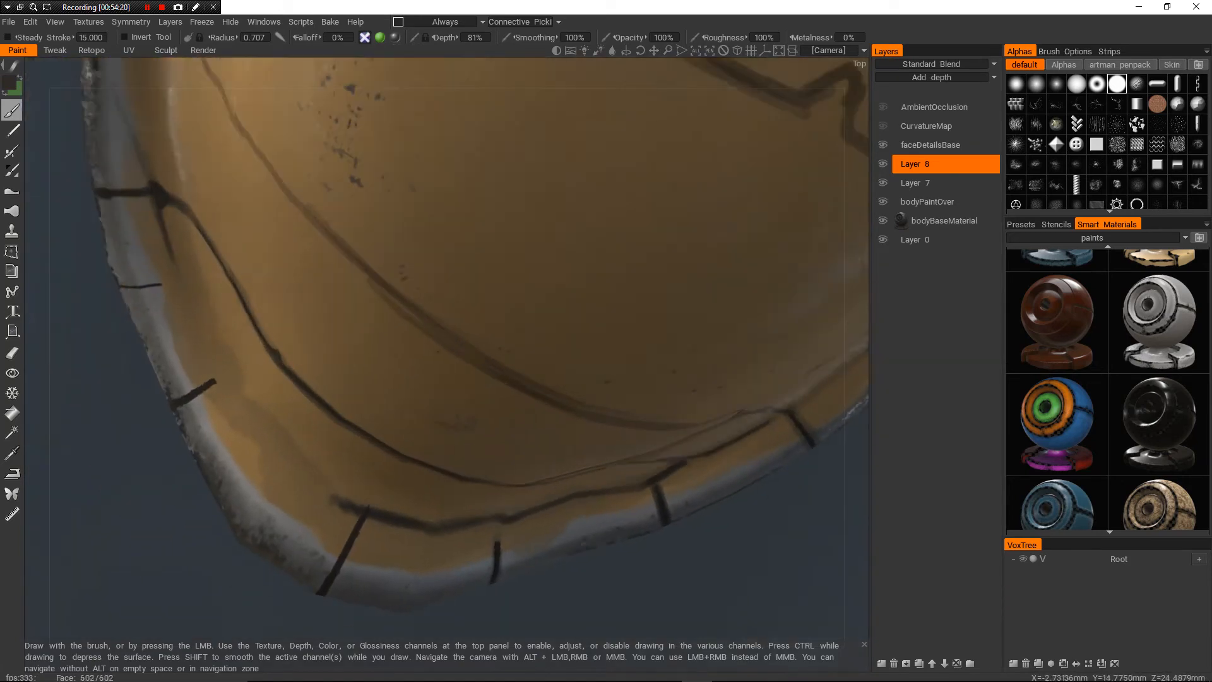
{"action": "middle_click_drag", "start_coordinate": [303, 435], "coordinate": [414, 388], "text": "alt"}
{"action": "right_click_drag", "start_coordinate": [414, 388], "coordinate": [406, 384], "text": "alt"}
{"action": "right_click_drag", "start_coordinate": [423, 341], "coordinate": [431, 285], "text": "alt"}
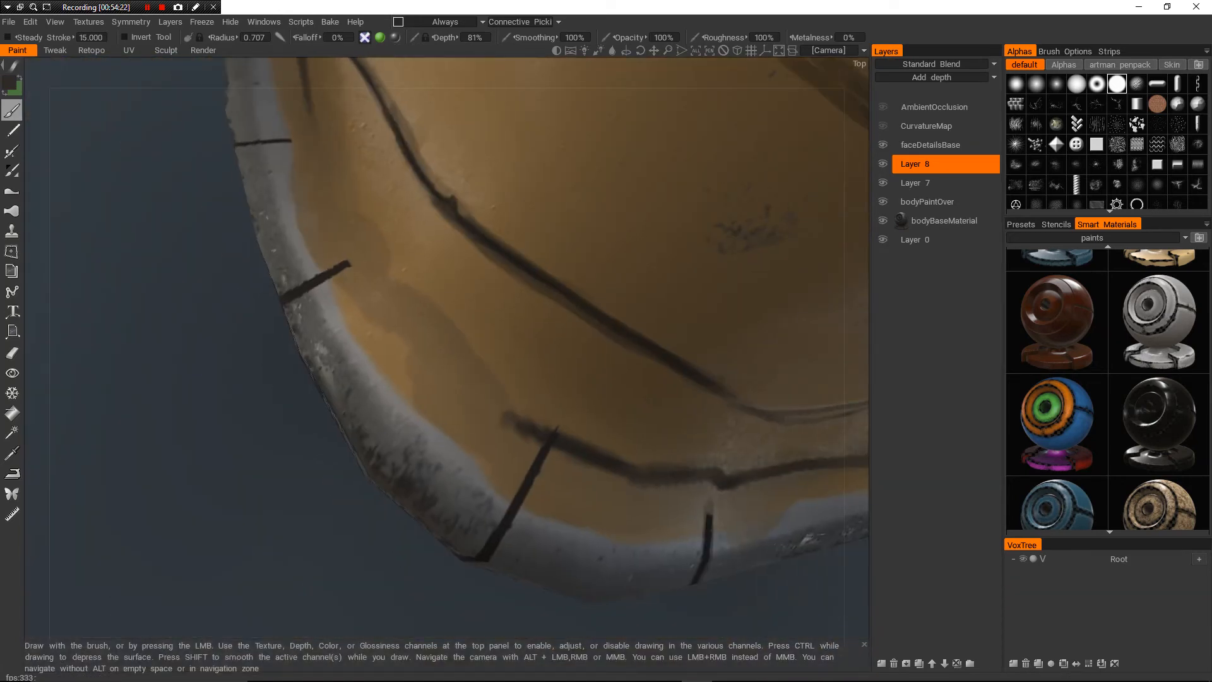
{"action": "mouse_move", "coordinate": [349, 262]}
{"action": "left_mouse_down"}
{"action": "mouse_move", "coordinate": [515, 413]}
{"action": "mouse_move", "coordinate": [508, 424]}
{"action": "left_mouse_up"}
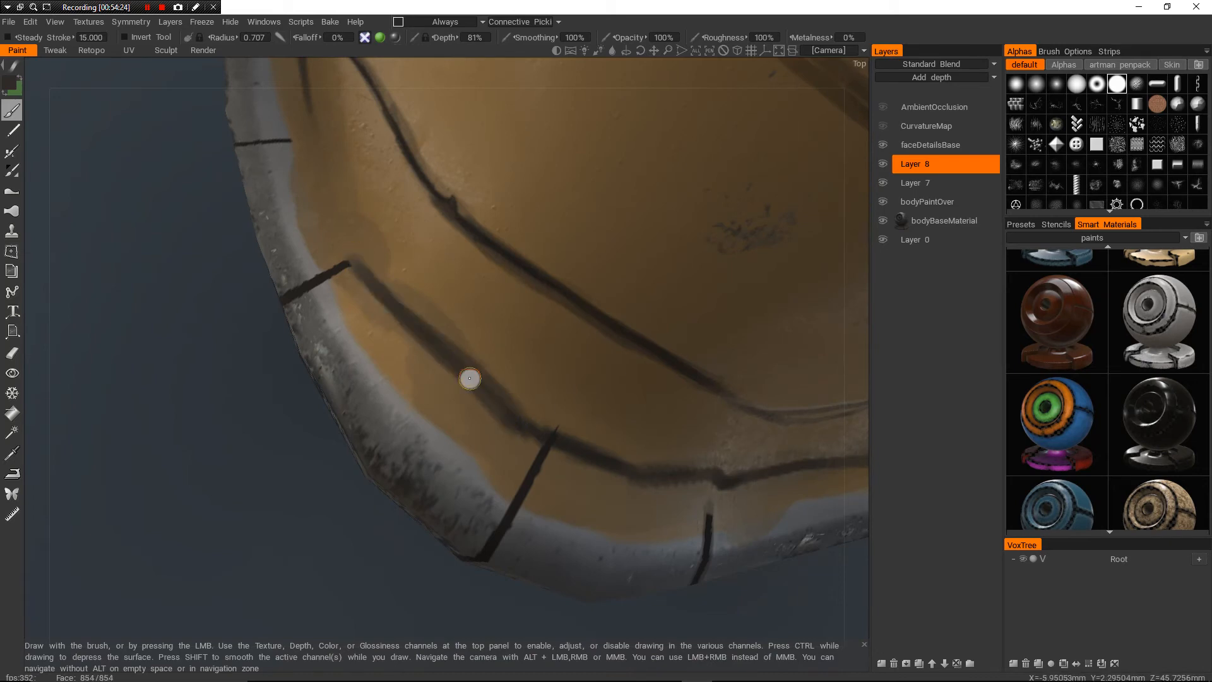
{"action": "left_click_drag", "start_coordinate": [335, 225], "coordinate": [407, 245], "text": "alt"}
{"action": "mouse_move", "coordinate": [324, 134]}
{"action": "left_mouse_down"}
{"action": "mouse_move", "coordinate": [359, 234]}
{"action": "mouse_move", "coordinate": [421, 323]}
{"action": "left_mouse_up"}
{"action": "right_click_drag", "start_coordinate": [422, 323], "coordinate": [435, 252], "text": "alt"}
{"action": "left_click_drag", "start_coordinate": [435, 316], "coordinate": [505, 353], "text": "alt"}
{"action": "right_click_drag", "start_coordinate": [455, 341], "coordinate": [448, 385], "text": "alt"}
{"action": "left_click_drag", "start_coordinate": [445, 303], "coordinate": [391, 328], "text": "alt"}
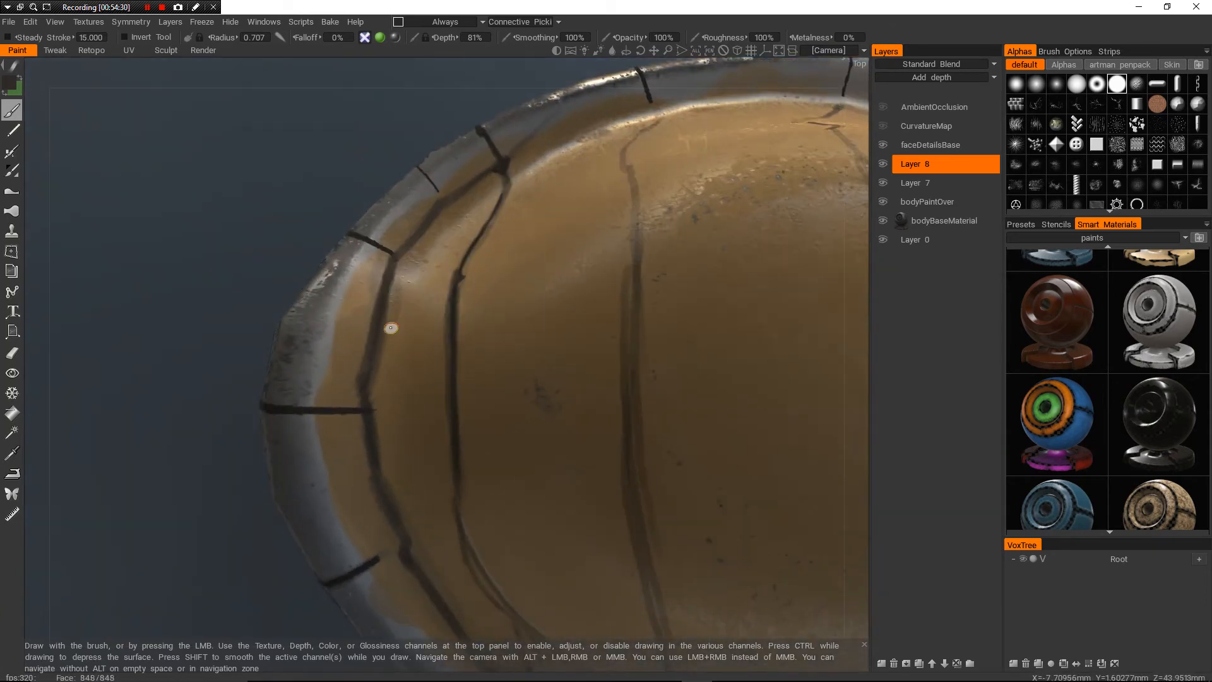
- Sample the rim's light grey, enlarge the brush radius to 1.063 and fill one back rim segment up to its dark inner seam
{"action": "key", "text": "v"}
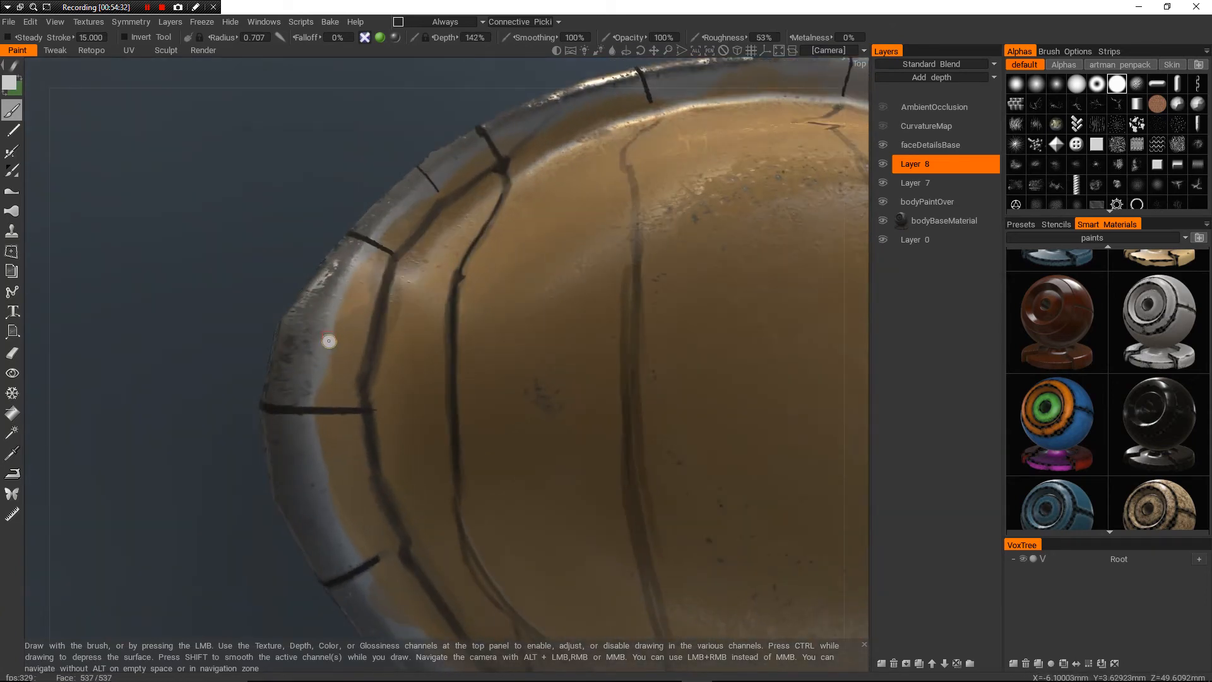
{"action": "key", "text": "]"}
{"action": "left_click_drag", "start_coordinate": [362, 264], "coordinate": [331, 390]}
{"action": "left_click_drag", "start_coordinate": [341, 308], "coordinate": [332, 379]}
{"action": "left_click_drag", "start_coordinate": [356, 310], "coordinate": [344, 364]}
{"action": "left_click_drag", "start_coordinate": [365, 287], "coordinate": [357, 347]}
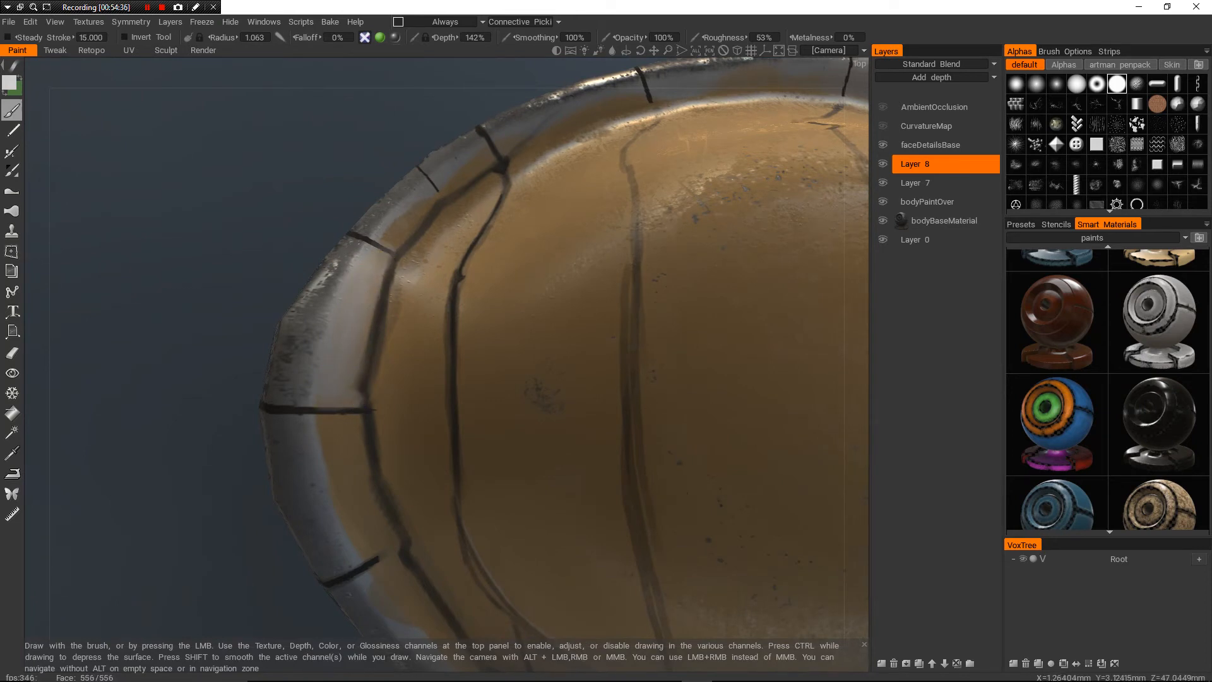
- Extend the grey metal over the tan strip on the next two back rim segments, up to the dark inner seam
{"action": "middle_click_drag", "start_coordinate": [335, 435], "coordinate": [281, 353], "text": "alt"}
{"action": "mouse_move", "coordinate": [290, 371]}
{"action": "left_mouse_down"}
{"action": "mouse_move", "coordinate": [321, 464]}
{"action": "mouse_move", "coordinate": [322, 441]}
{"action": "mouse_move", "coordinate": [310, 472]}
{"action": "left_mouse_up"}
{"action": "left_click_drag", "start_coordinate": [280, 349], "coordinate": [314, 487]}
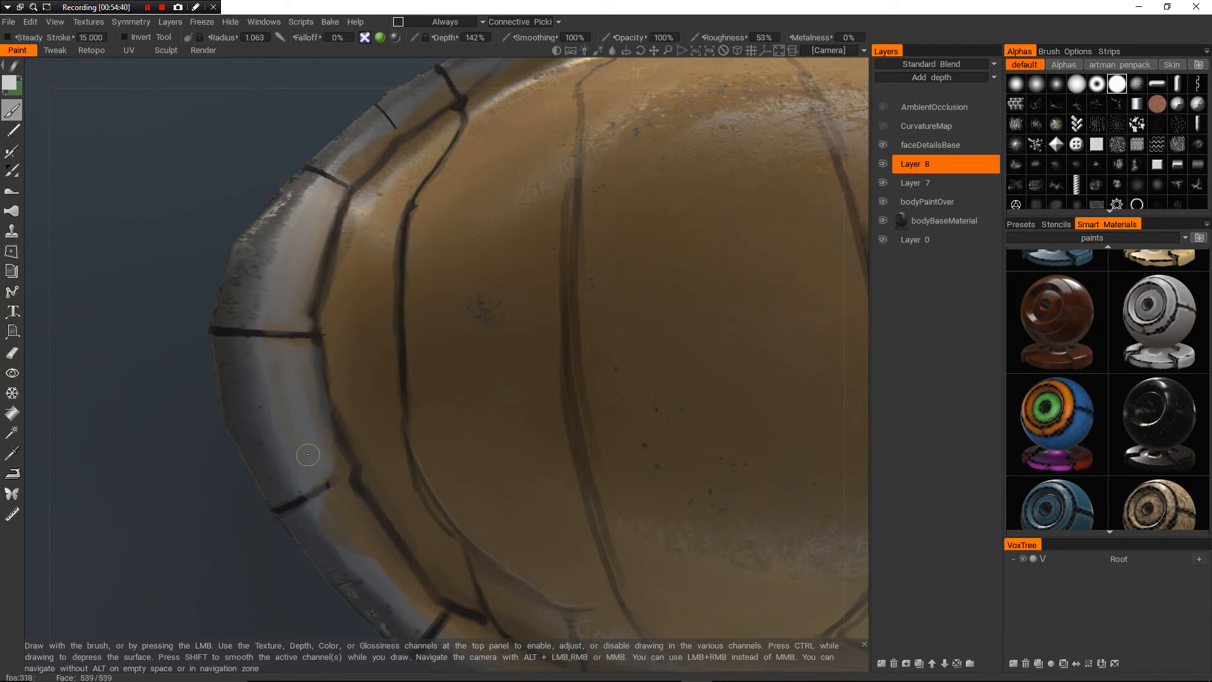
{"action": "left_click_drag", "start_coordinate": [346, 525], "coordinate": [411, 582]}
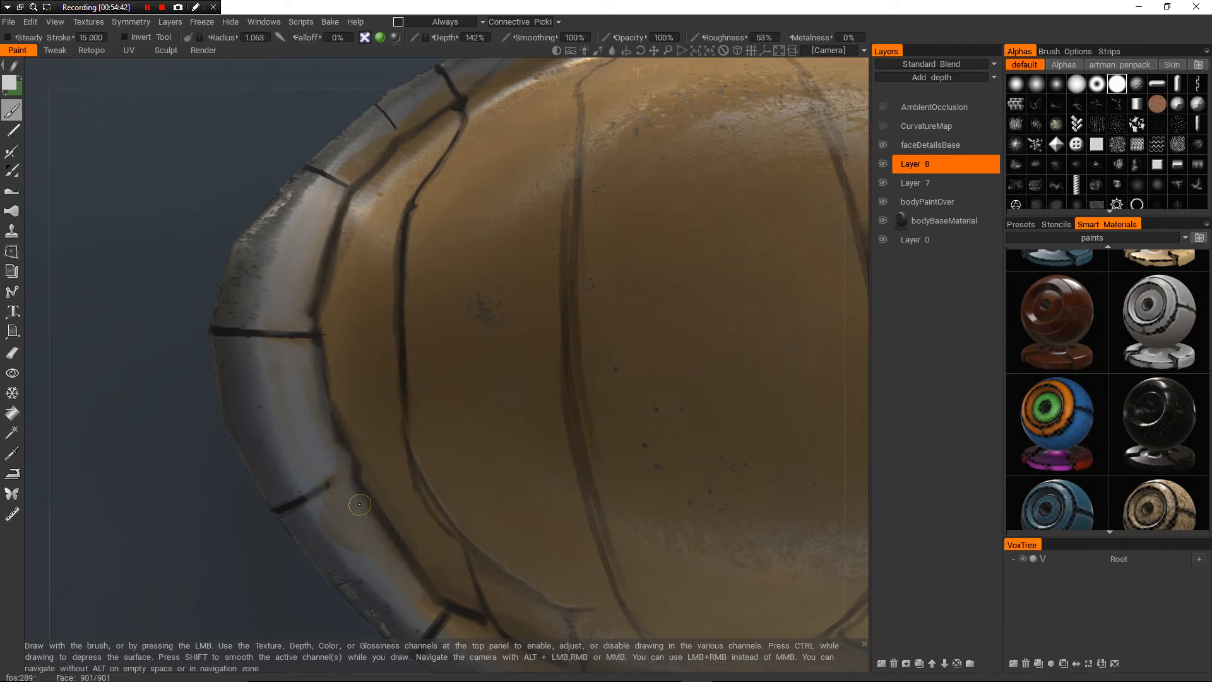
{"action": "left_click_drag", "start_coordinate": [358, 501], "coordinate": [436, 615]}
- Sample the shell's tan, reduce the brush radius to 0.537 and touch up the shell edge beside the front rim seam
{"action": "right_click_drag", "start_coordinate": [341, 500], "coordinate": [341, 587], "text": "alt"}
{"action": "left_click_drag", "start_coordinate": [340, 542], "coordinate": [344, 379], "text": "alt"}
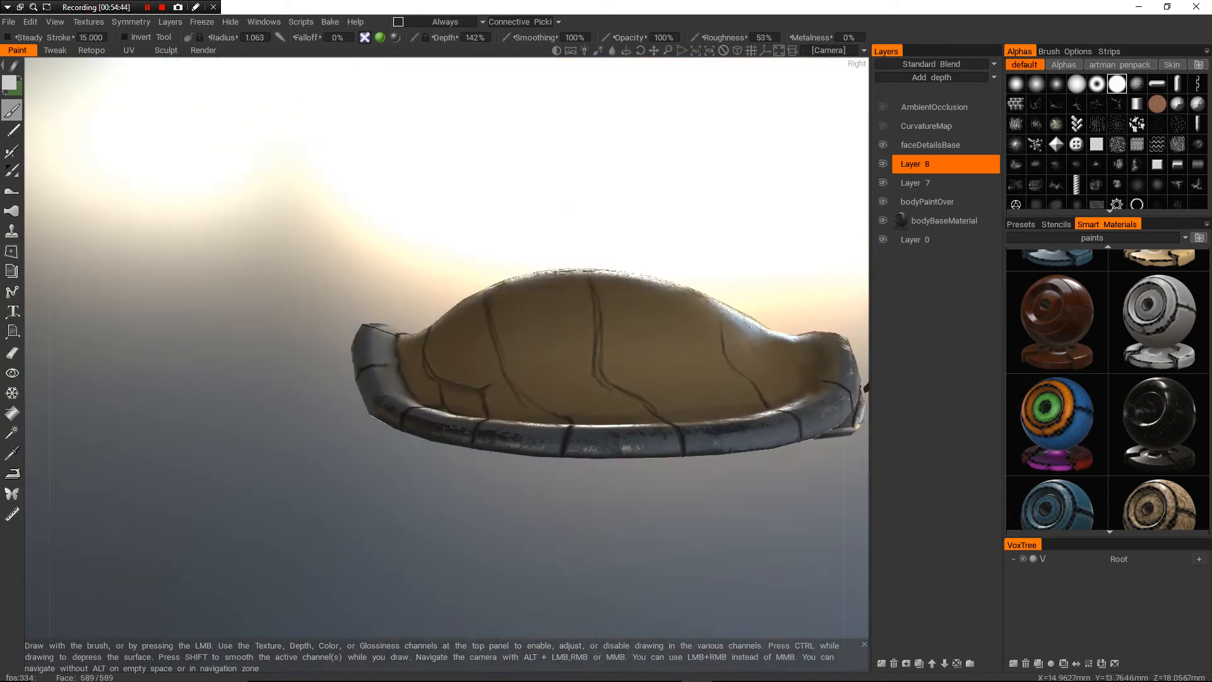
{"action": "right_click_drag", "start_coordinate": [344, 379], "coordinate": [347, 461], "text": "alt"}
{"action": "left_click_drag", "start_coordinate": [347, 460], "coordinate": [745, 417], "text": "alt"}
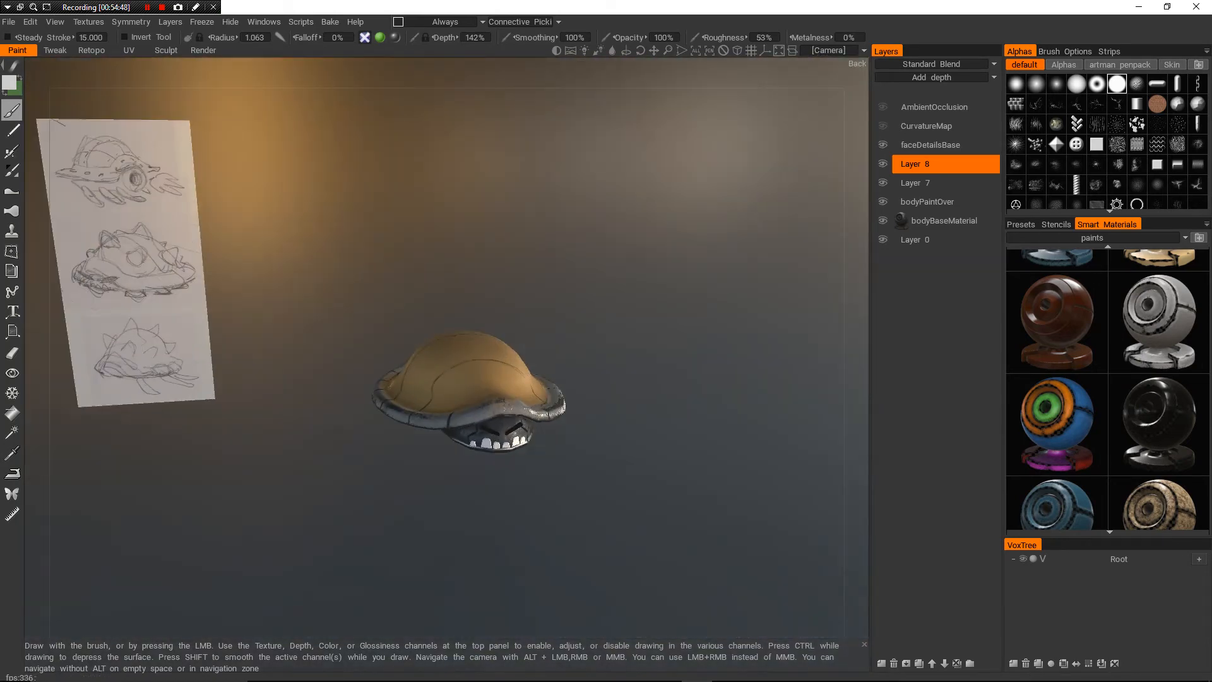
{"action": "right_click_drag", "start_coordinate": [568, 480], "coordinate": [571, 442], "text": "alt"}
{"action": "mouse_move", "coordinate": [441, 505]}
{"action": "left_mouse_down", "text": "alt"}
{"action": "mouse_move", "coordinate": [606, 524]}
{"action": "mouse_move", "coordinate": [537, 511]}
{"action": "mouse_move", "coordinate": [606, 505]}
{"action": "mouse_move", "coordinate": [517, 486]}
{"action": "mouse_move", "coordinate": [633, 479]}
{"action": "left_mouse_up", "text": "alt"}
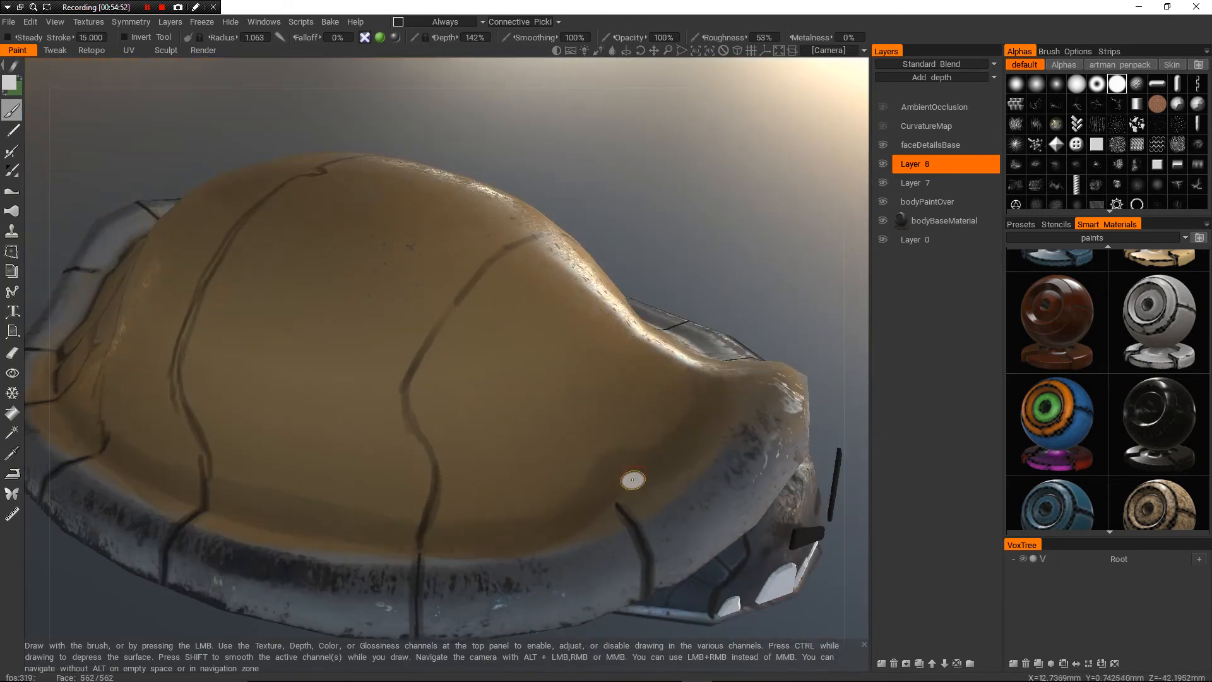
{"action": "key", "text": "v"}
{"action": "right_click_drag", "start_coordinate": [621, 513], "coordinate": [622, 543], "text": "alt"}
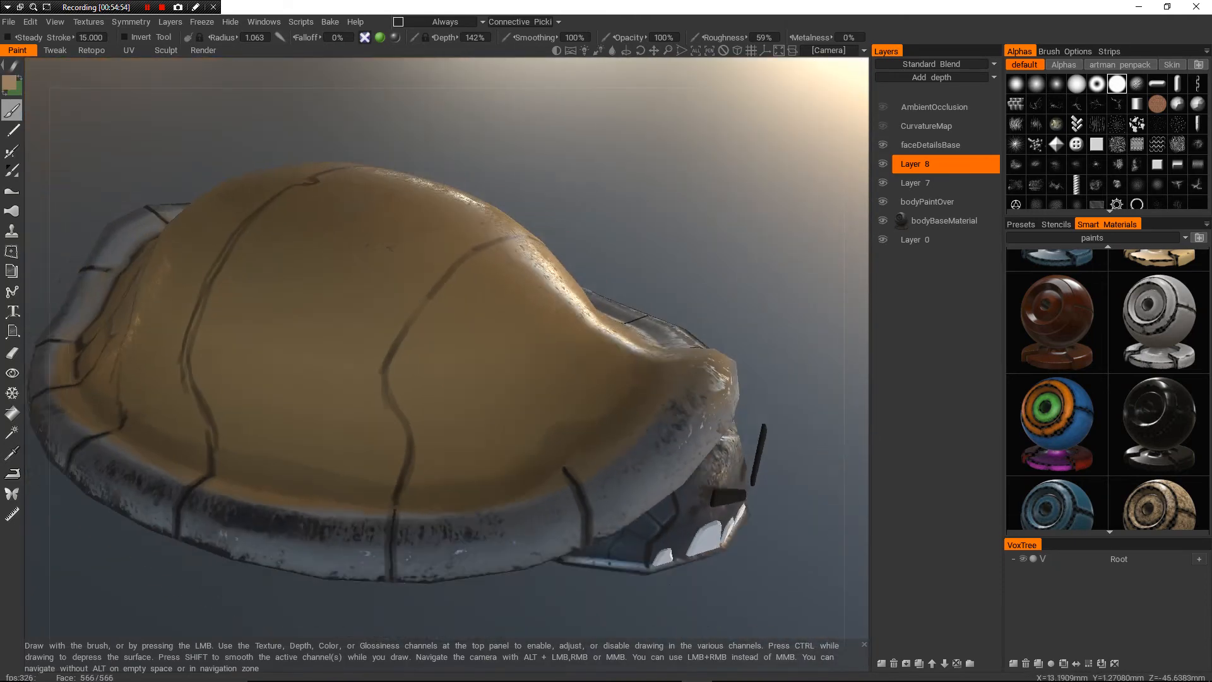
{"action": "left_click_drag", "start_coordinate": [622, 543], "coordinate": [562, 556], "text": "alt"}
{"action": "right_click_drag", "start_coordinate": [501, 515], "coordinate": [497, 512]}
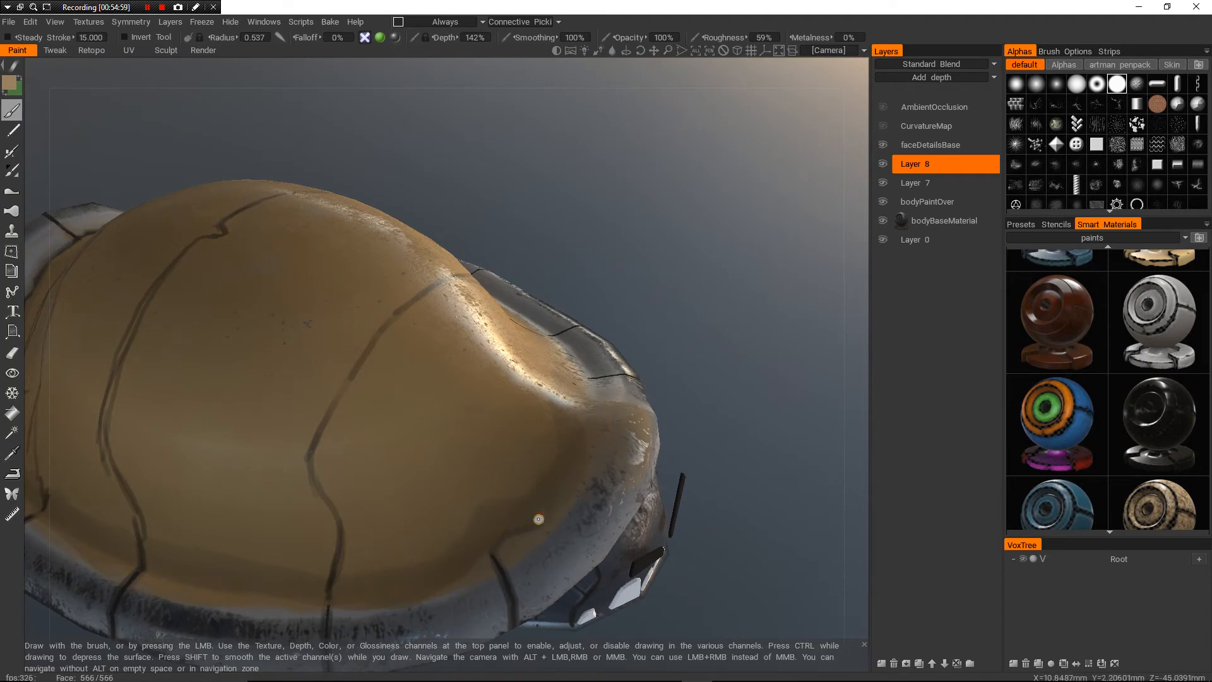
{"action": "right_click_drag", "start_coordinate": [547, 520], "coordinate": [543, 556], "text": "alt"}
{"action": "left_click_drag", "start_coordinate": [543, 556], "coordinate": [599, 540], "text": "alt"}
{"action": "right_click_drag", "start_coordinate": [600, 540], "coordinate": [600, 562], "text": "alt"}
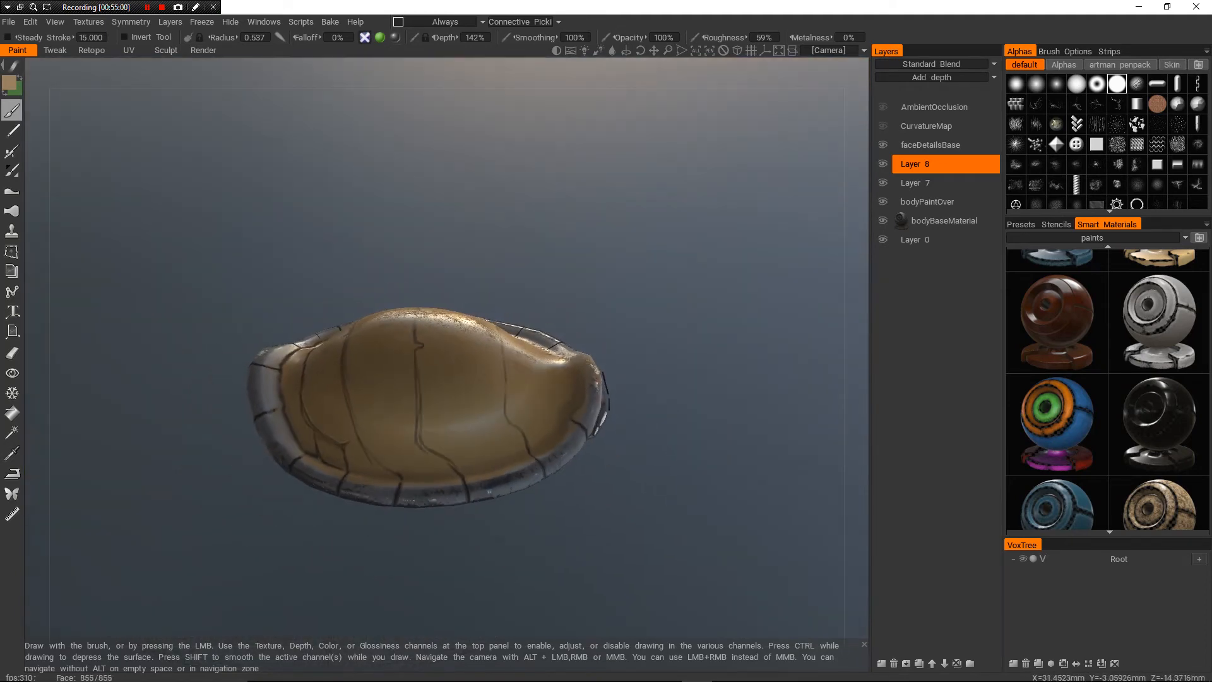
- Sample the dark seam colour and paint a seam along the rim's inner edge between the two cross seams nearest the face
{"action": "middle_click_drag", "start_coordinate": [600, 517], "coordinate": [505, 503], "text": "alt"}
{"action": "right_click_drag", "start_coordinate": [505, 505], "coordinate": [508, 435], "text": "alt"}
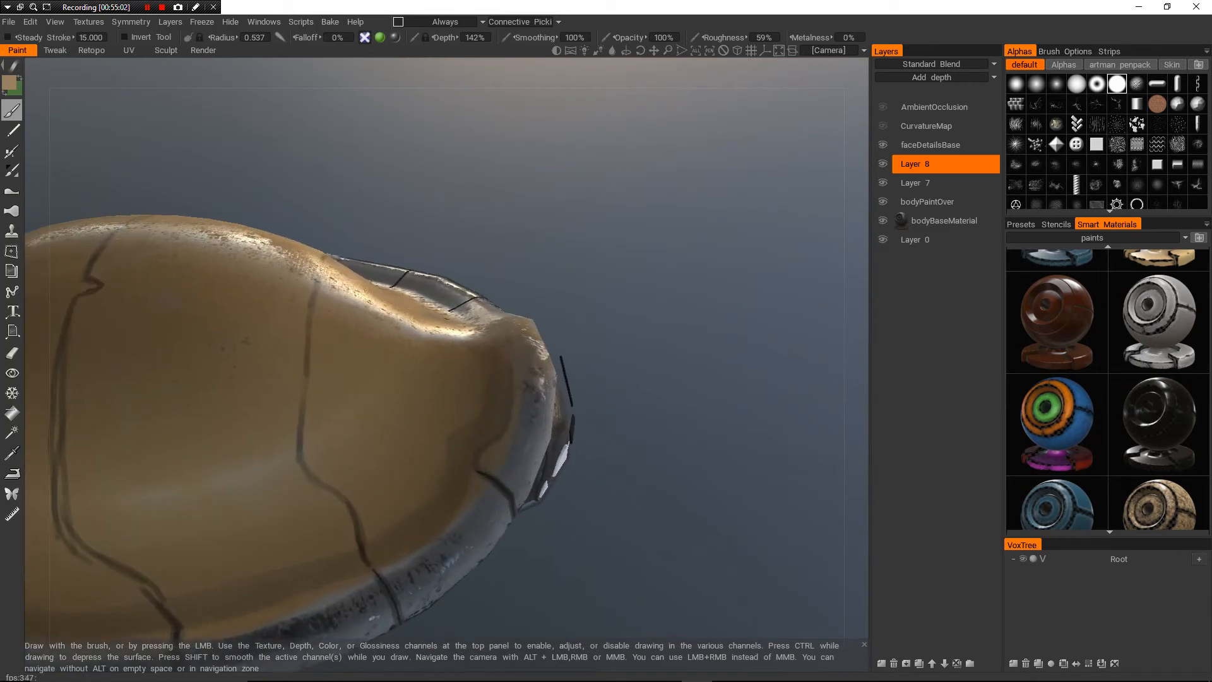
{"action": "middle_click_drag", "start_coordinate": [508, 435], "coordinate": [522, 375], "text": "alt"}
{"action": "right_click_drag", "start_coordinate": [521, 375], "coordinate": [521, 347], "text": "alt"}
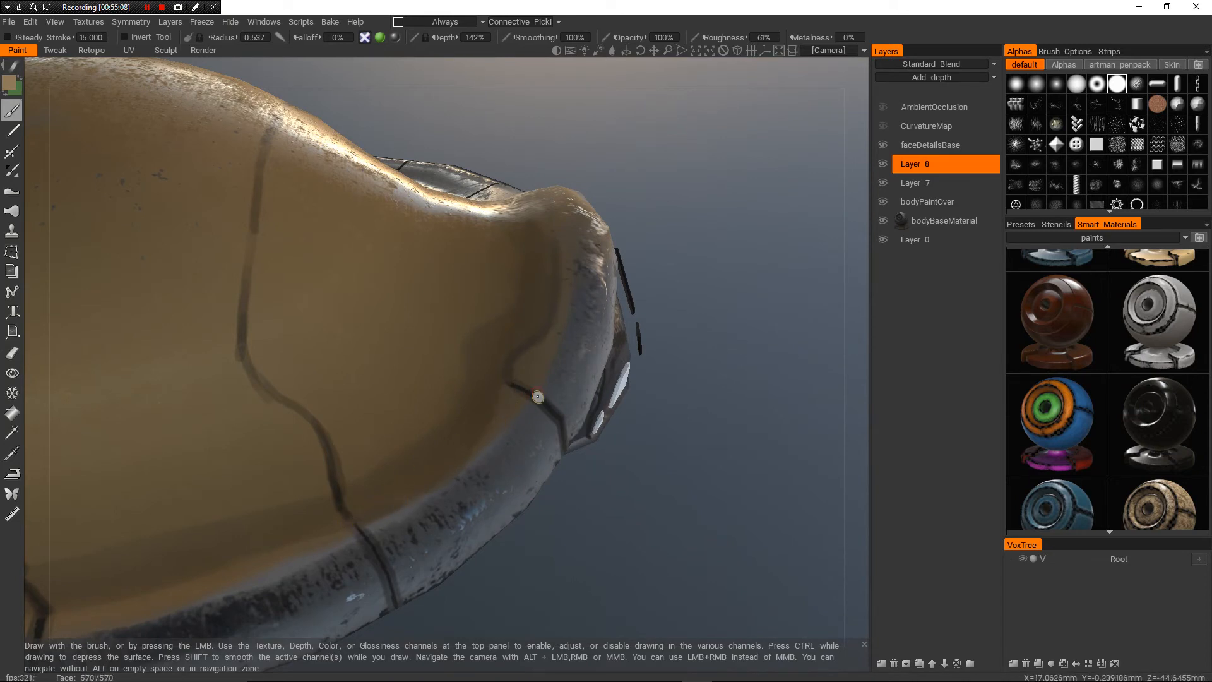
{"action": "key", "text": "v"}
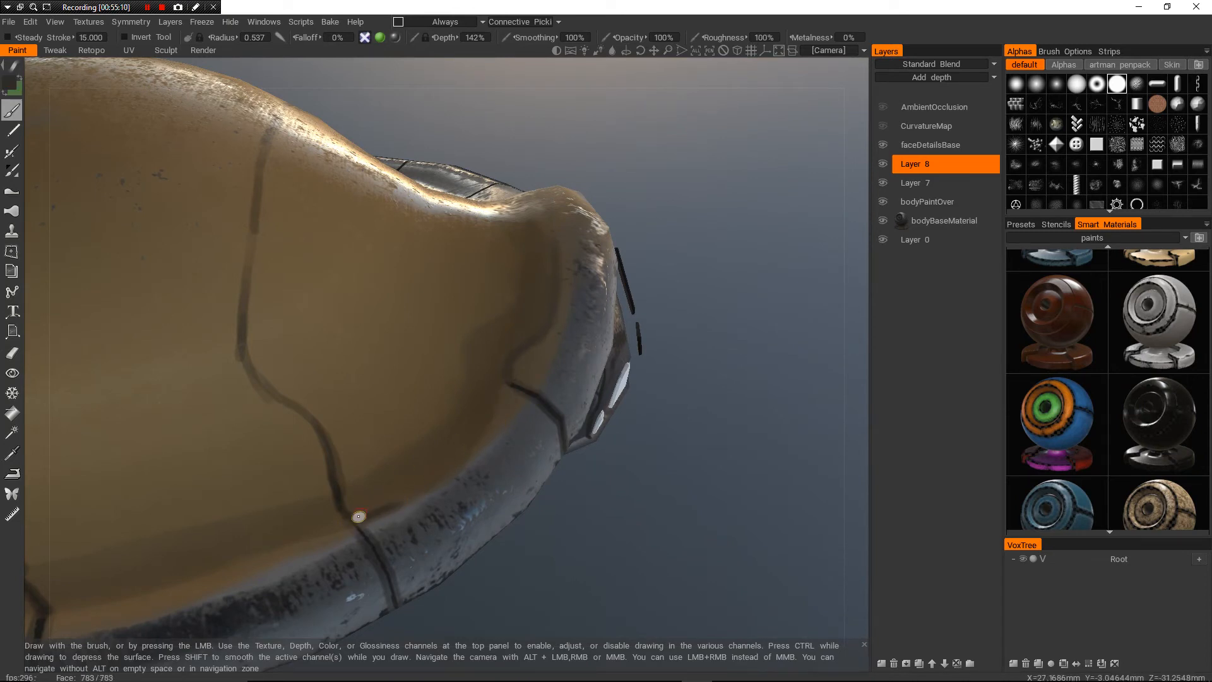
{"action": "left_click_drag", "start_coordinate": [381, 510], "coordinate": [456, 467]}
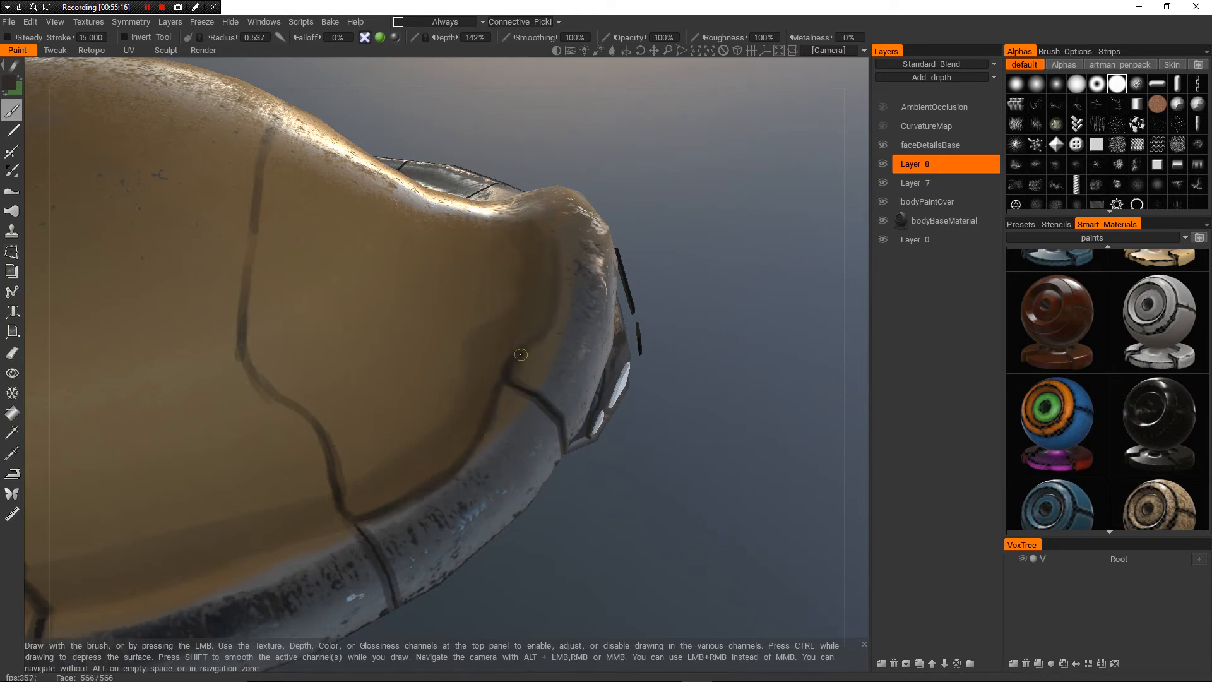
- Sample the rim's grey and cover the tan overlap on the front side of the rim up to the dark inner seam
{"action": "right_click_drag", "start_coordinate": [552, 328], "coordinate": [533, 237], "text": "alt"}
{"action": "left_click_drag", "start_coordinate": [533, 236], "coordinate": [435, 233], "text": "alt"}
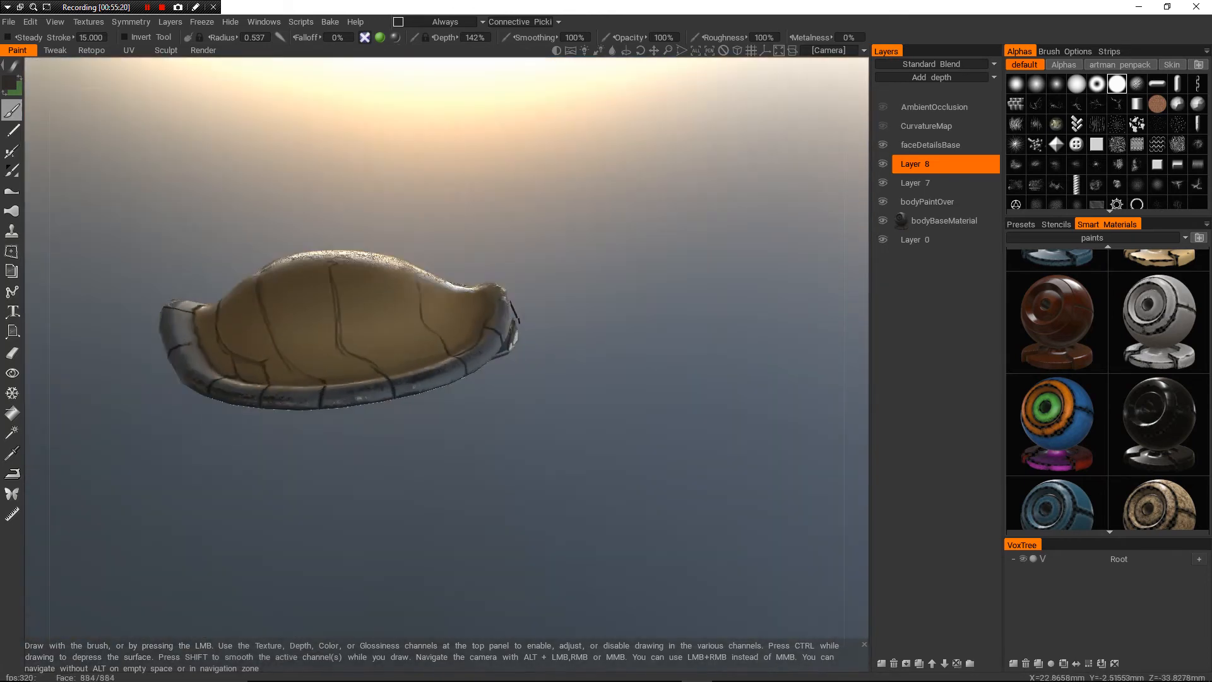
{"action": "right_click_drag", "start_coordinate": [435, 233], "coordinate": [461, 303], "text": "alt"}
{"action": "left_click_drag", "start_coordinate": [461, 303], "coordinate": [410, 316], "text": "alt"}
{"action": "right_click_drag", "start_coordinate": [410, 316], "coordinate": [435, 373], "text": "alt"}
{"action": "left_click_drag", "start_coordinate": [477, 411], "coordinate": [470, 441], "text": "alt"}
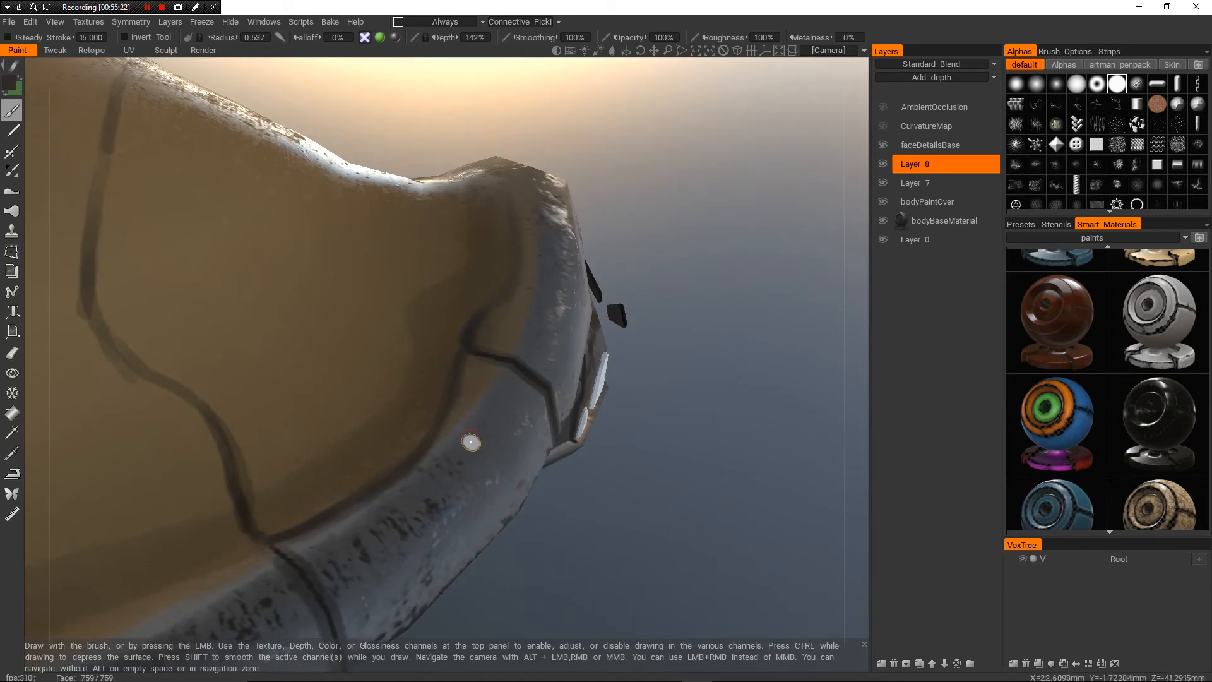
{"action": "key", "text": "v"}
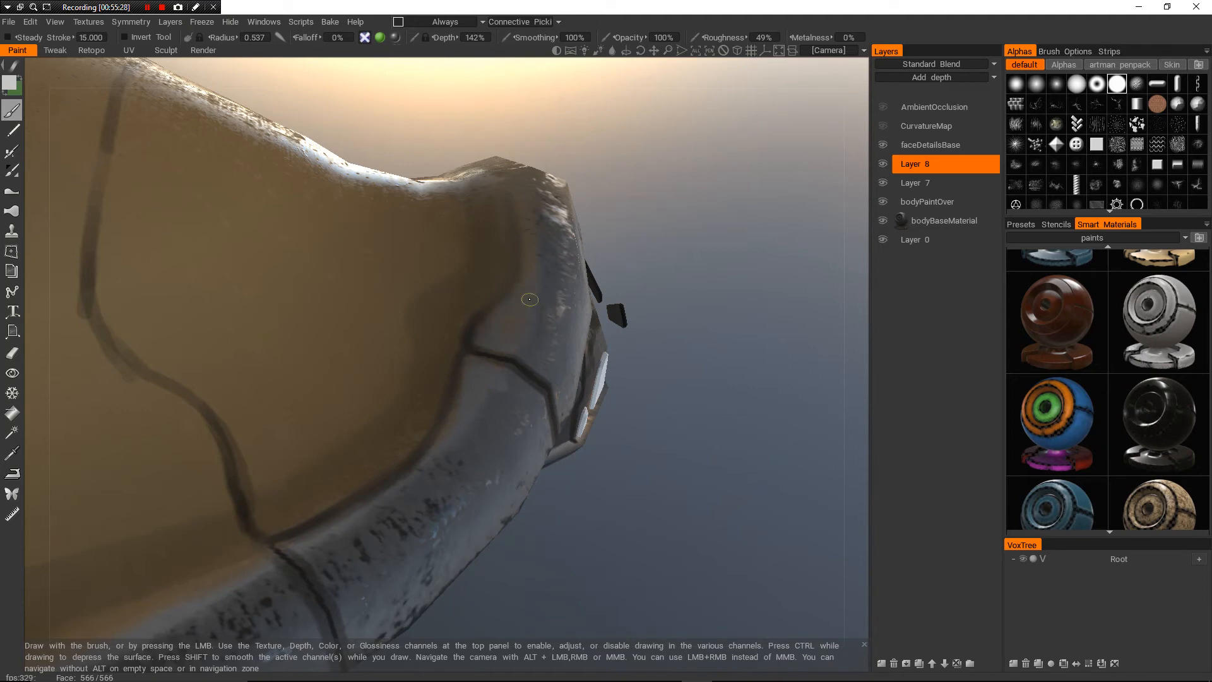
- Sample the shell's tan, enlarge the brush radius to 1.370 and paint over the dark blotch above the front rim seam
{"action": "right_click_drag", "start_coordinate": [529, 299], "coordinate": [505, 221], "text": "alt"}
{"action": "left_click_drag", "start_coordinate": [505, 221], "coordinate": [461, 340], "text": "alt"}
{"action": "middle_click_drag", "start_coordinate": [461, 340], "coordinate": [631, 373], "text": "alt"}
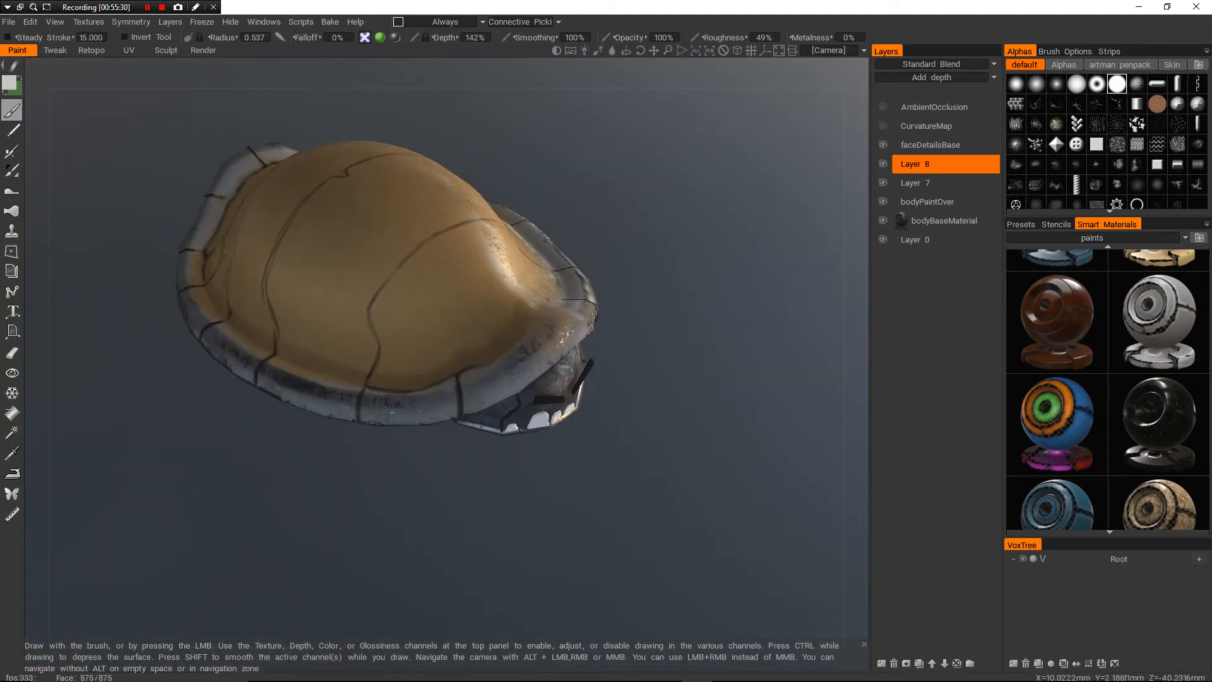
{"action": "right_click_drag", "start_coordinate": [474, 240], "coordinate": [470, 316], "text": "alt"}
{"action": "key", "text": "v"}
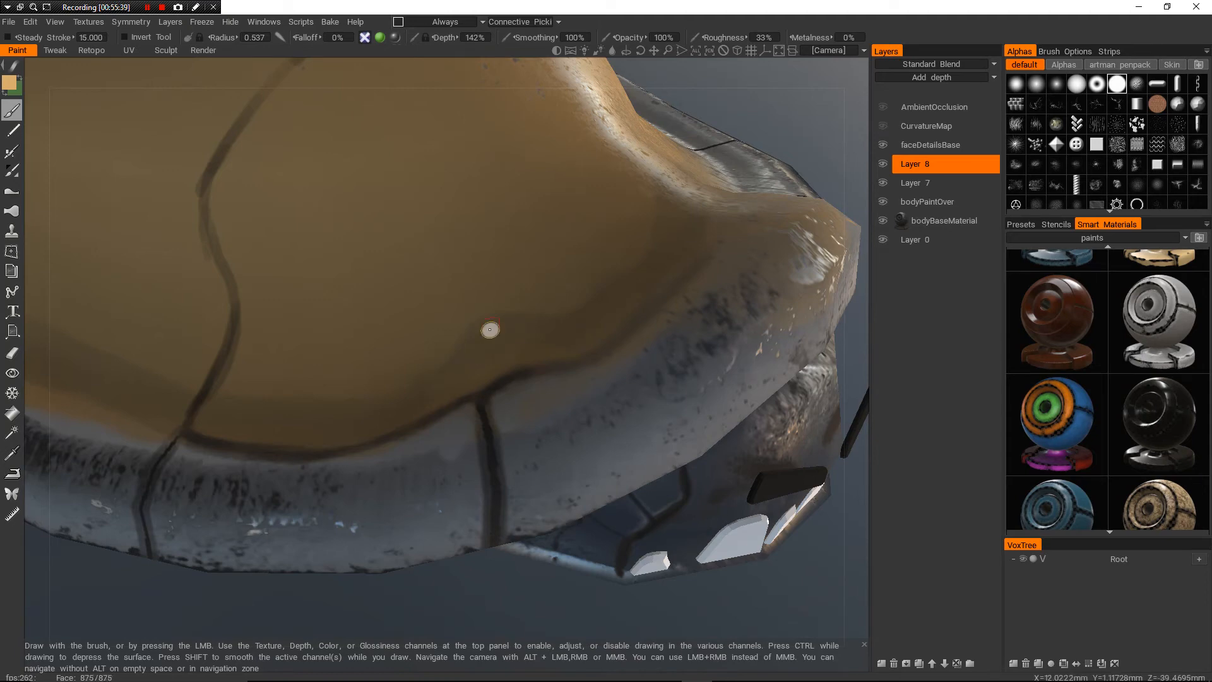
{"action": "key", "text": "v"}
{"action": "right_click_drag", "start_coordinate": [459, 316], "coordinate": [483, 316]}
{"action": "mouse_move", "coordinate": [467, 317]}
{"action": "left_mouse_down"}
{"action": "mouse_move", "coordinate": [536, 284]}
{"action": "mouse_move", "coordinate": [515, 319]}
{"action": "left_mouse_up"}
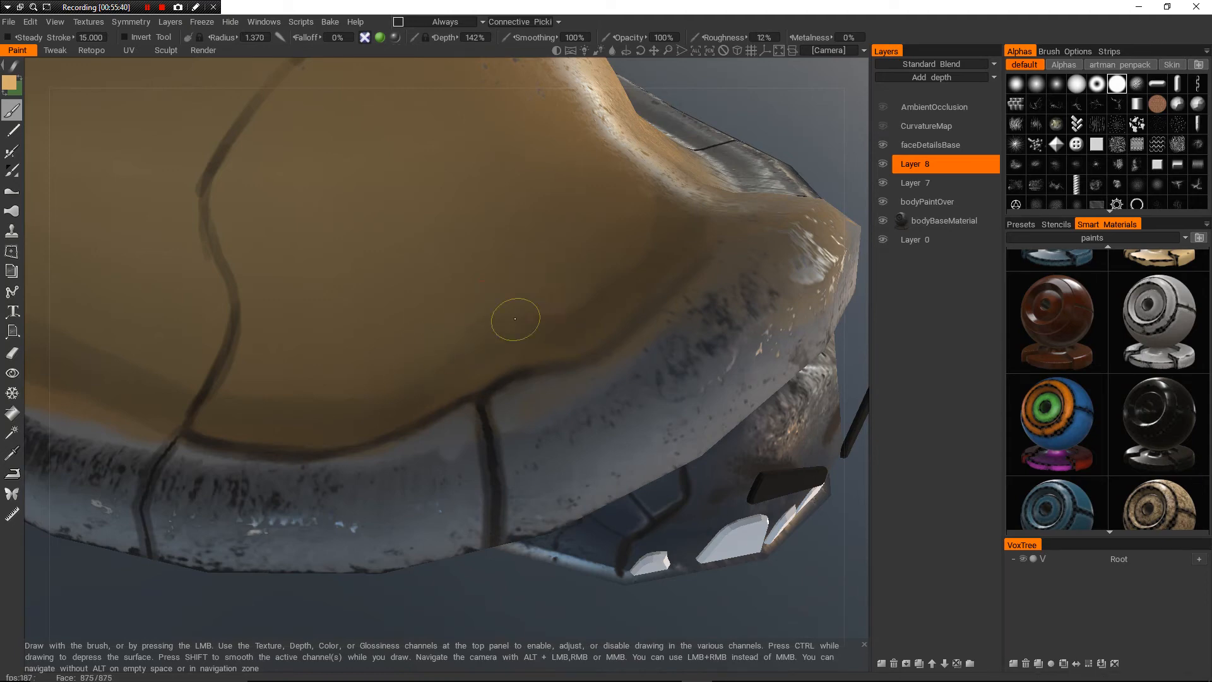
- Enlarge the brush radius to 2.028 and dab resampled tan shades over the shell's side around the front dome crack
{"action": "right_click_drag", "start_coordinate": [645, 271], "coordinate": [643, 183], "text": "alt"}
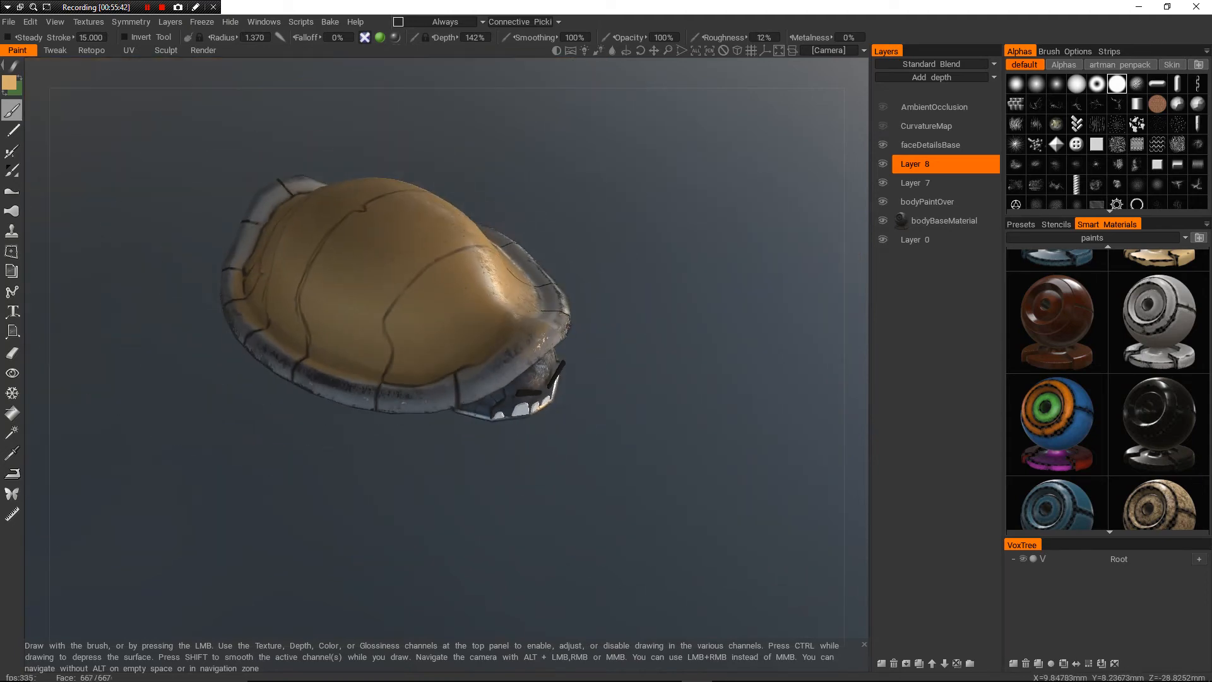
{"action": "mouse_move", "coordinate": [644, 253]}
{"action": "left_mouse_down", "text": "alt"}
{"action": "mouse_move", "coordinate": [700, 209]}
{"action": "mouse_move", "coordinate": [752, 228]}
{"action": "mouse_move", "coordinate": [726, 341]}
{"action": "mouse_move", "coordinate": [650, 271]}
{"action": "left_mouse_up", "text": "alt"}
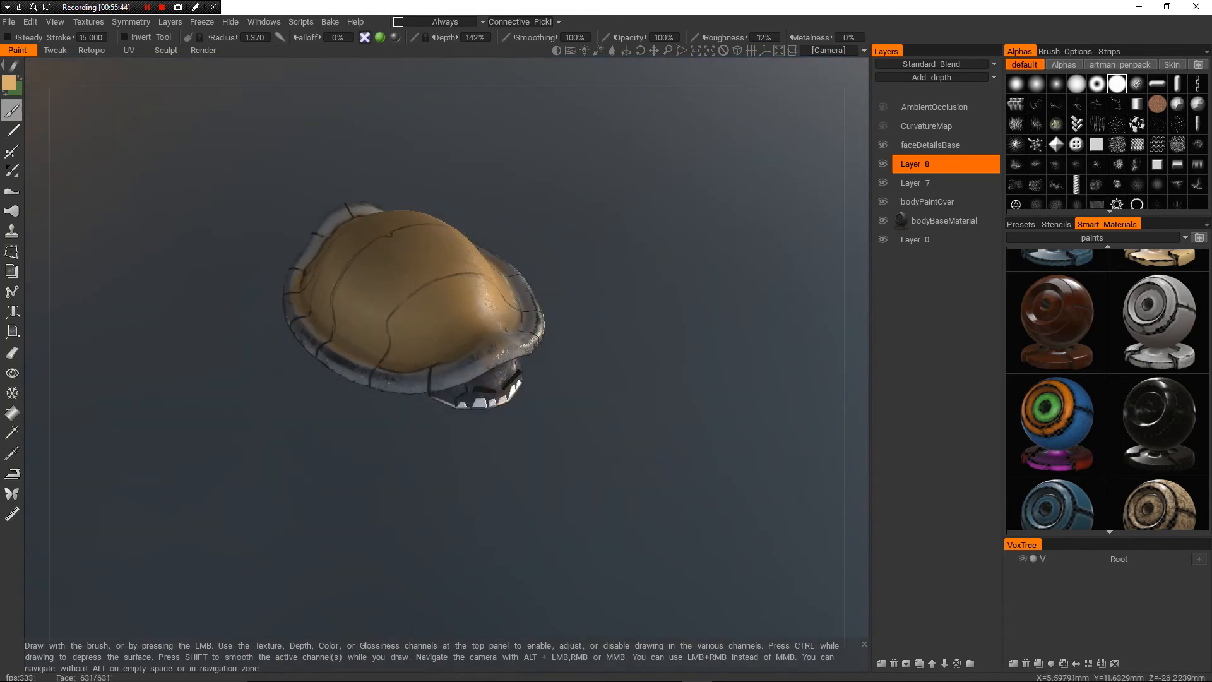
{"action": "right_click_drag", "start_coordinate": [524, 252], "coordinate": [515, 329], "text": "alt"}
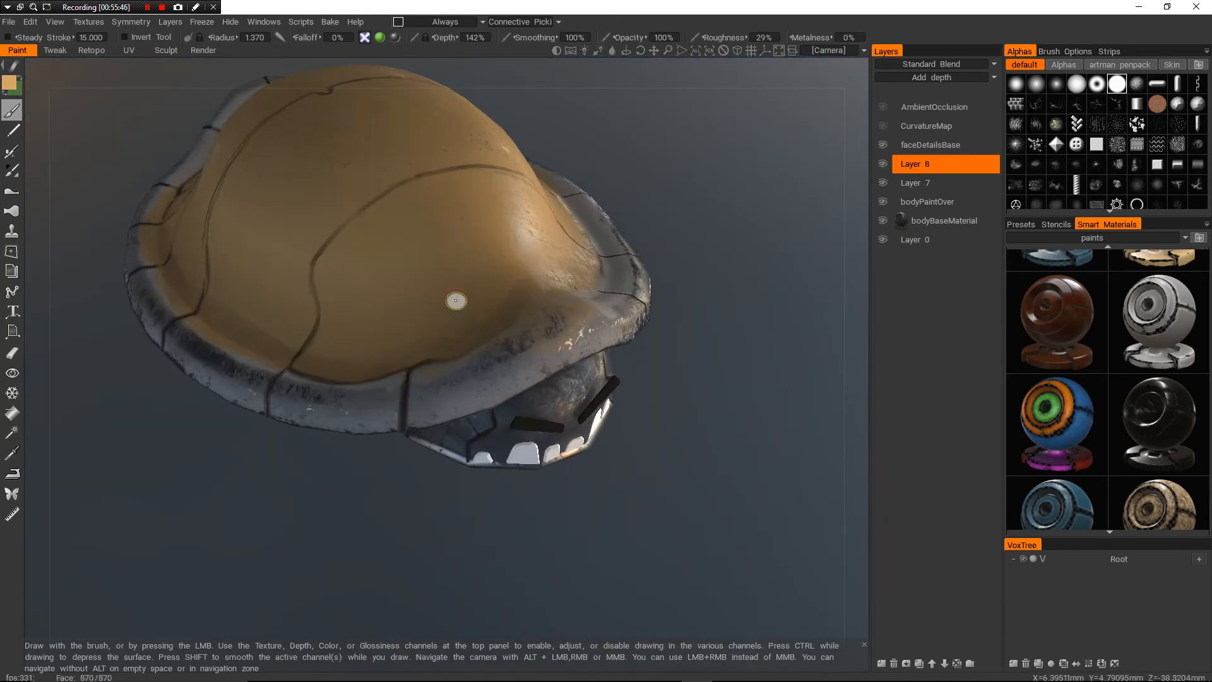
{"action": "right_click_drag", "start_coordinate": [410, 314], "coordinate": [432, 314]}
{"action": "key", "text": "v"}
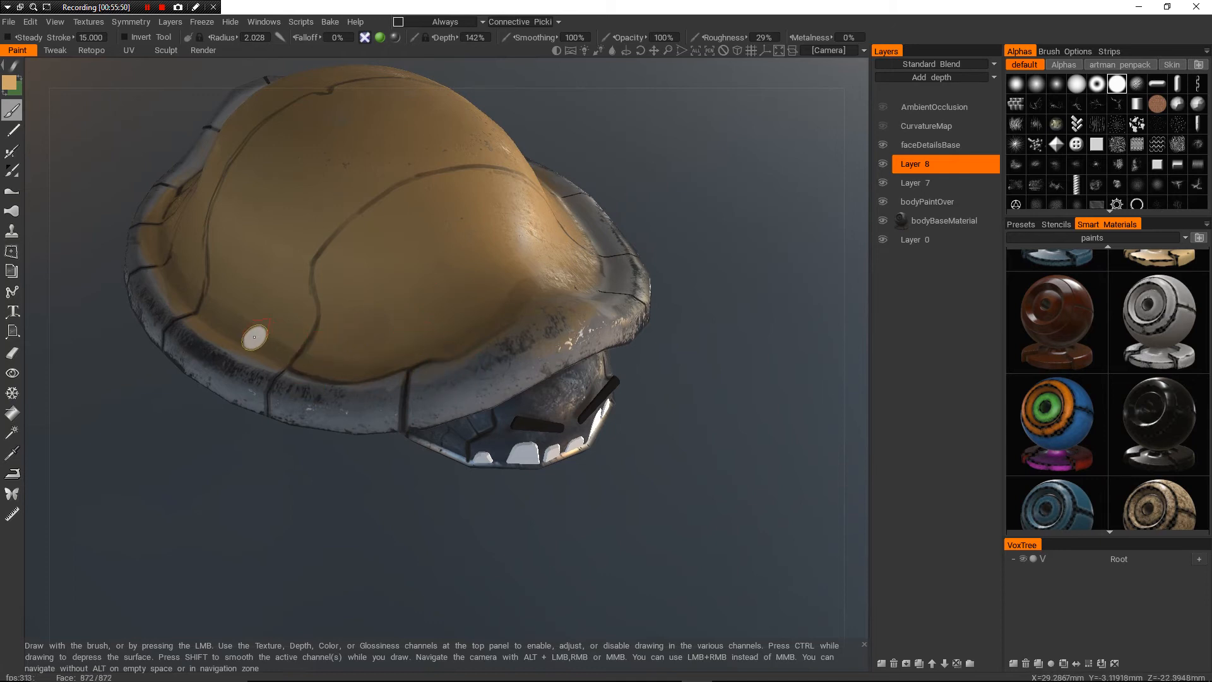
{"action": "mouse_move", "coordinate": [364, 310]}
{"action": "left_mouse_down"}
{"action": "mouse_move", "coordinate": [357, 330]}
{"action": "mouse_move", "coordinate": [384, 303]}
{"action": "mouse_move", "coordinate": [346, 233]}
{"action": "left_mouse_up"}
{"action": "key", "text": "v"}
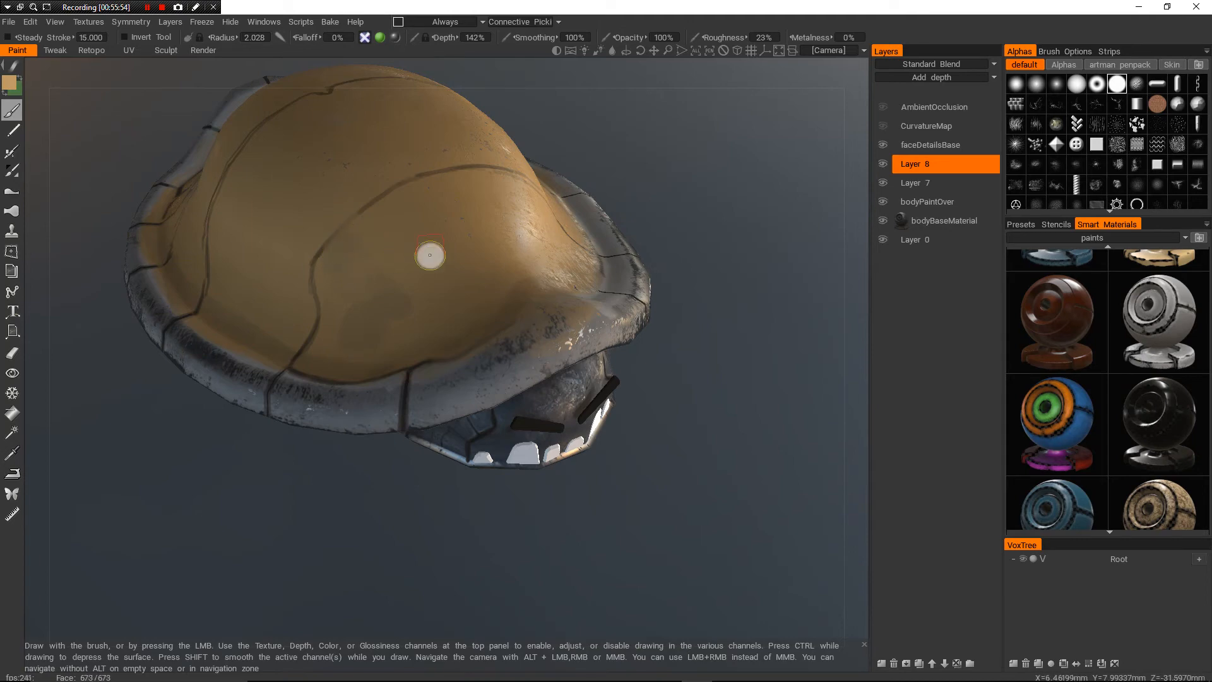
{"action": "left_click_drag", "start_coordinate": [442, 260], "coordinate": [445, 307]}
- Enlarge the brush radius to 3.370 and paint broad, subtle tan variation across the sides of the shell dome
{"action": "mouse_move", "coordinate": [315, 378]}
{"action": "left_mouse_down", "text": "alt"}
{"action": "mouse_move", "coordinate": [400, 341]}
{"action": "mouse_move", "coordinate": [443, 343]}
{"action": "left_mouse_up", "text": "alt"}
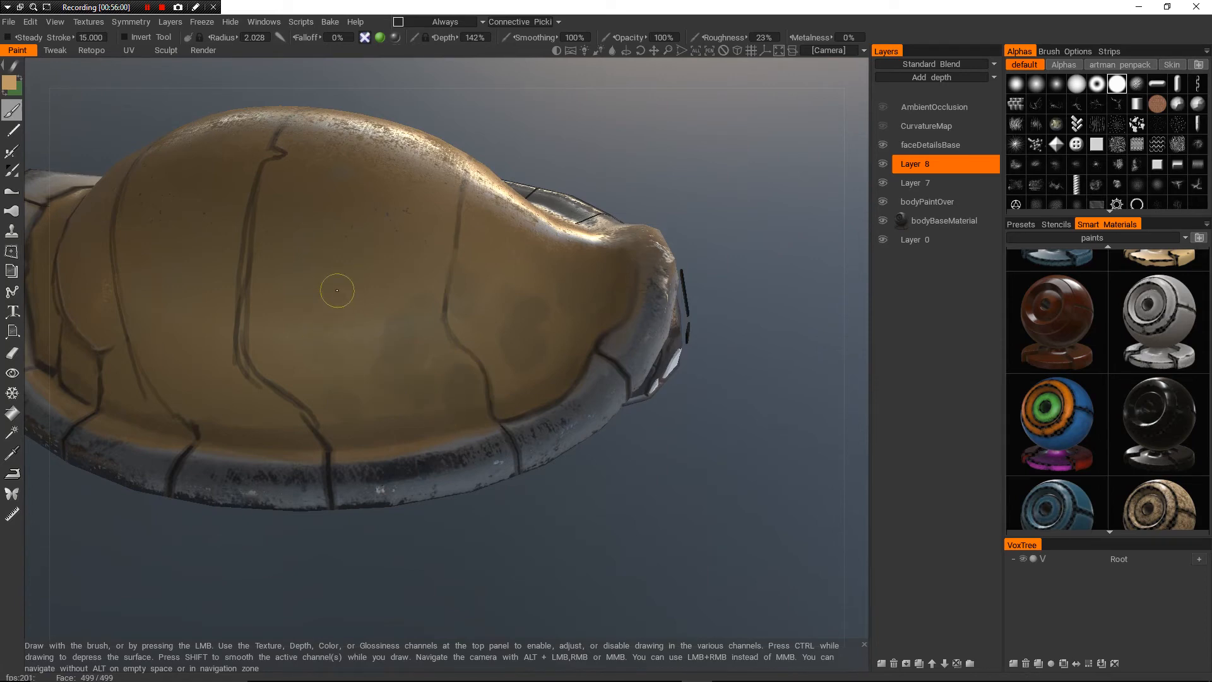
{"action": "scroll", "coordinate": [316, 347], "scroll_direction": "down", "scroll_amount": 3}
{"action": "left_click_drag", "start_coordinate": [246, 328], "coordinate": [318, 352], "text": "alt"}
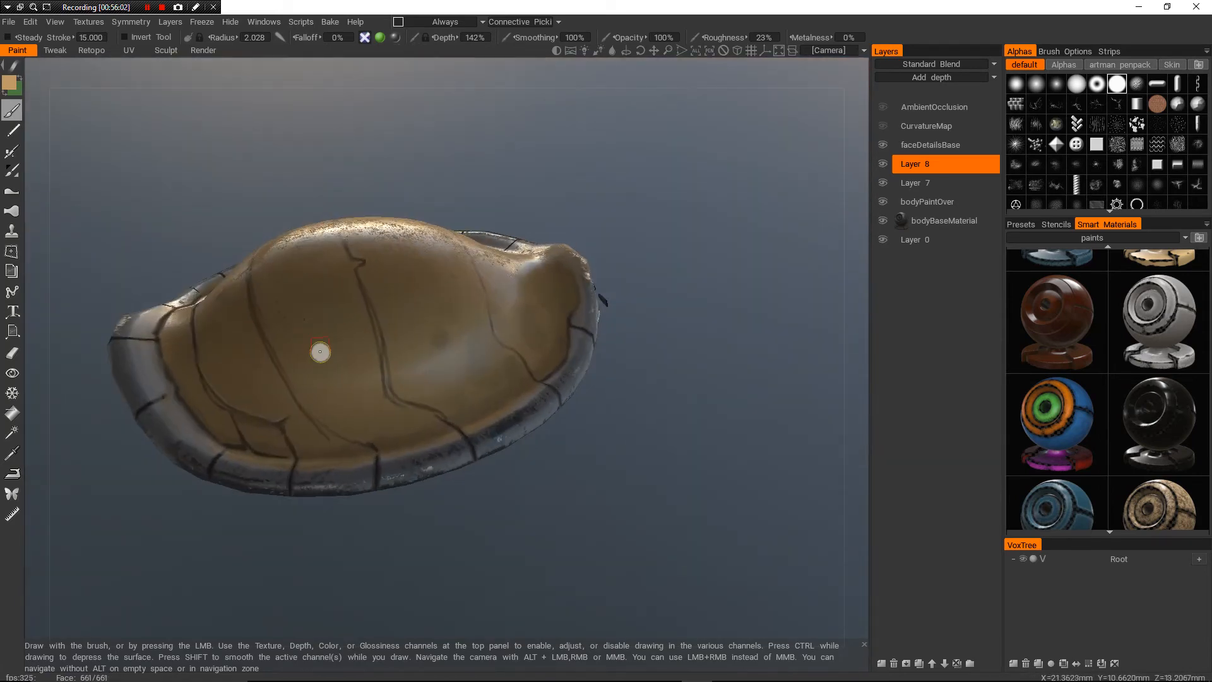
{"action": "right_click_drag", "start_coordinate": [319, 352], "coordinate": [323, 370]}
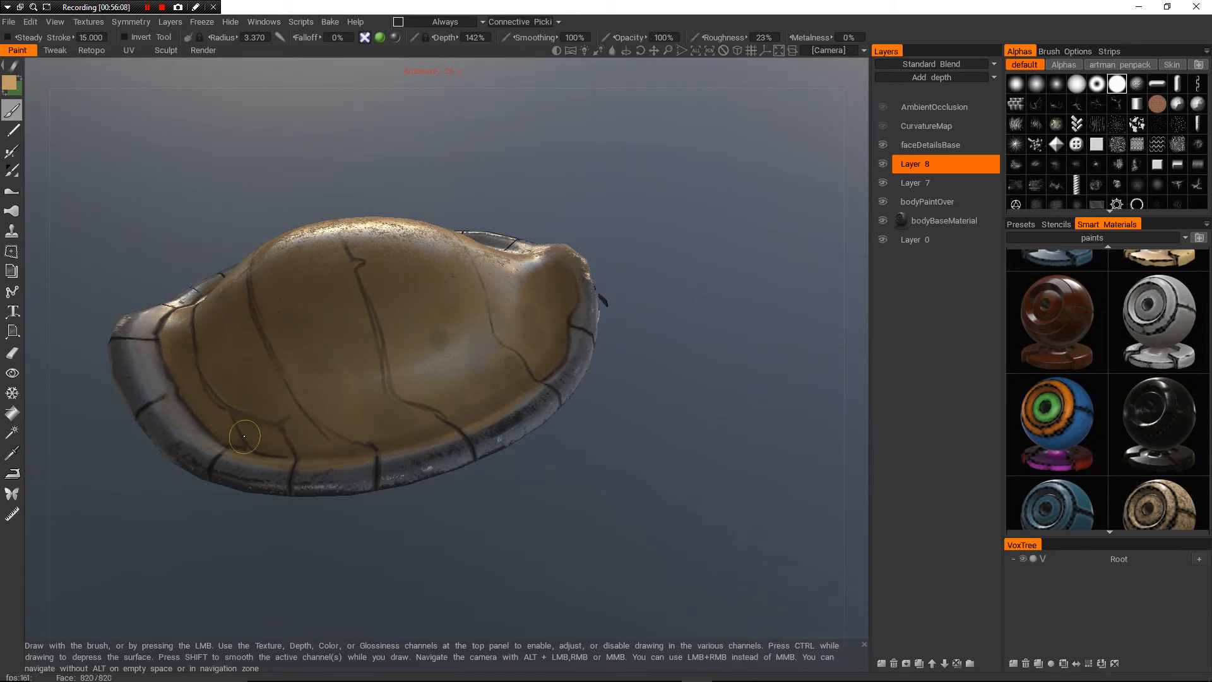
{"action": "mouse_move", "coordinate": [367, 303]}
{"action": "left_mouse_down", "text": "alt"}
{"action": "mouse_move", "coordinate": [464, 366]}
{"action": "mouse_move", "coordinate": [560, 311]}
{"action": "left_mouse_up", "text": "alt"}
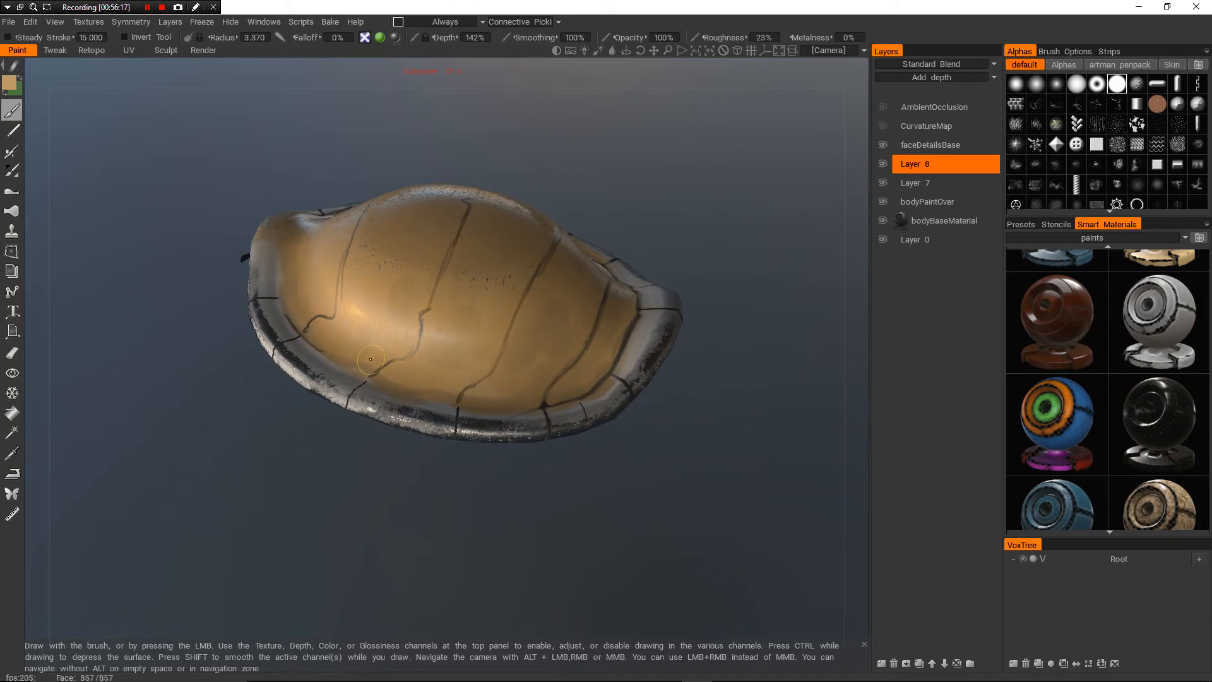
- Examine the tan variation on the shell dome from above and from other angles
{"action": "right_click_drag", "start_coordinate": [391, 347], "coordinate": [372, 310], "text": "alt"}
{"action": "left_click_drag", "start_coordinate": [372, 309], "coordinate": [413, 360], "text": "alt"}
{"action": "mouse_move", "coordinate": [414, 360]}
{"action": "right_mouse_down", "text": "alt"}
{"action": "mouse_move", "coordinate": [407, 398]}
{"action": "mouse_move", "coordinate": [363, 385]}
{"action": "right_mouse_up", "text": "alt"}
{"action": "left_click_drag", "start_coordinate": [363, 385], "coordinate": [445, 378], "text": "alt"}
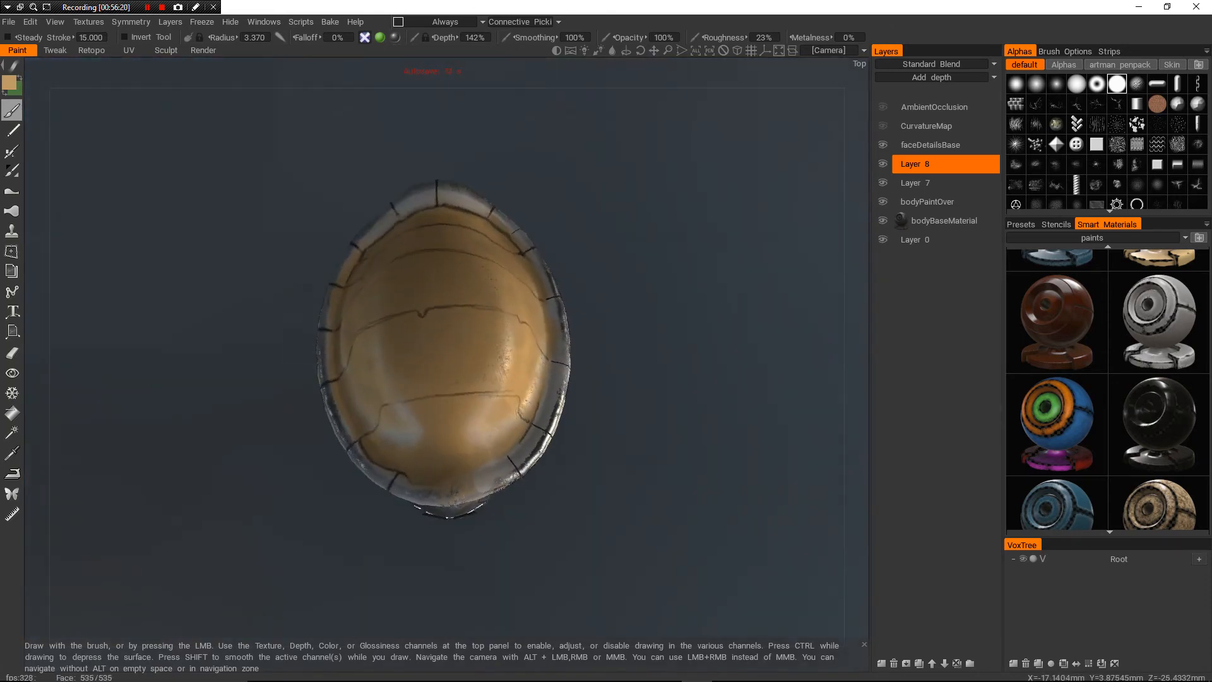
{"action": "right_click_drag", "start_coordinate": [445, 379], "coordinate": [439, 356], "text": "alt"}
{"action": "left_click_drag", "start_coordinate": [439, 357], "coordinate": [445, 271], "text": "alt"}
{"action": "right_click_drag", "start_coordinate": [445, 272], "coordinate": [442, 256], "text": "alt"}
{"action": "mouse_move", "coordinate": [442, 256]}
{"action": "left_mouse_down", "text": "alt"}
{"action": "mouse_move", "coordinate": [542, 224]}
{"action": "mouse_move", "coordinate": [656, 212]}
{"action": "mouse_move", "coordinate": [714, 230]}
{"action": "mouse_move", "coordinate": [606, 234]}
{"action": "mouse_move", "coordinate": [429, 338]}
{"action": "left_mouse_up", "text": "alt"}
- Sample the crack's dark brown, reduce the brush radius to 0.428 and darken the lower bend of the front dome crack
{"action": "mouse_move", "coordinate": [429, 338]}
{"action": "right_mouse_down", "text": "alt"}
{"action": "mouse_move", "coordinate": [407, 388]}
{"action": "mouse_move", "coordinate": [290, 488]}
{"action": "right_mouse_up", "text": "alt"}
{"action": "left_click_drag", "start_coordinate": [467, 379], "coordinate": [299, 353], "text": "alt"}
{"action": "mouse_move", "coordinate": [300, 354]}
{"action": "middle_mouse_down", "text": "alt"}
{"action": "mouse_move", "coordinate": [345, 337]}
{"action": "mouse_move", "coordinate": [515, 334]}
{"action": "middle_mouse_up", "text": "alt"}
{"action": "right_click_drag", "start_coordinate": [514, 334], "coordinate": [520, 434], "text": "alt"}
{"action": "key", "text": "bracketleft"}
{"action": "key", "text": "bracketleft"}
{"action": "key", "text": "bracketleft"}
{"action": "key", "text": "bracketleft"}
{"action": "key", "text": "bracketleft"}
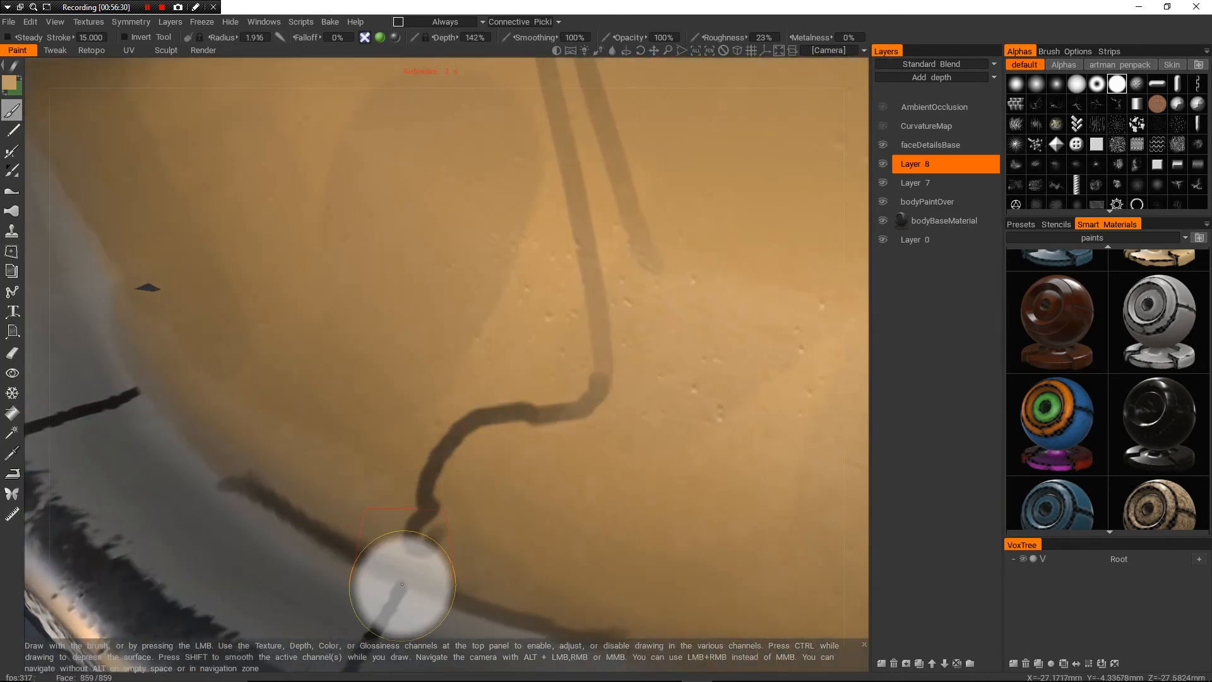
{"action": "key", "text": "v"}
{"action": "key", "text": "bracketleft"}
{"action": "key", "text": "bracketleft"}
{"action": "key", "text": "bracketleft"}
{"action": "key", "text": "bracketleft"}
{"action": "key", "text": "bracketleft"}
{"action": "key", "text": "bracketleft"}
{"action": "key", "text": "bracketleft"}
{"action": "key", "text": "bracketleft"}
{"action": "mouse_move", "coordinate": [466, 436]}
{"action": "left_mouse_down"}
{"action": "mouse_move", "coordinate": [611, 378]}
{"action": "mouse_move", "coordinate": [487, 433]}
{"action": "mouse_move", "coordinate": [603, 388]}
{"action": "left_mouse_up"}
{"action": "right_click_drag", "start_coordinate": [602, 388], "coordinate": [590, 287], "text": "alt"}
{"action": "left_click_drag", "start_coordinate": [590, 288], "coordinate": [505, 316], "text": "alt"}
{"action": "right_click_drag", "start_coordinate": [505, 315], "coordinate": [475, 389], "text": "alt"}
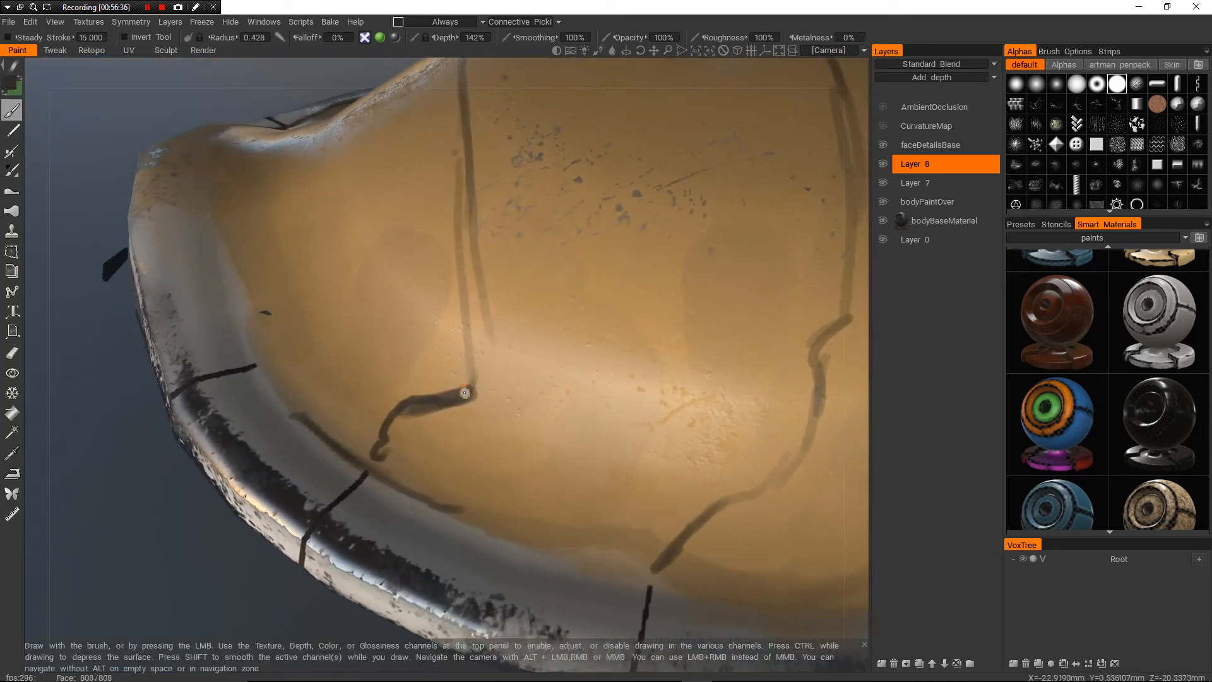
- Tidy the front crack's edges with sampled tan and extend its dark brown line down to the rim seam at brush radius 0.704
{"action": "mouse_move", "coordinate": [478, 342]}
{"action": "right_mouse_down", "text": "alt"}
{"action": "mouse_move", "coordinate": [464, 227]}
{"action": "mouse_move", "coordinate": [453, 279]}
{"action": "right_mouse_up", "text": "alt"}
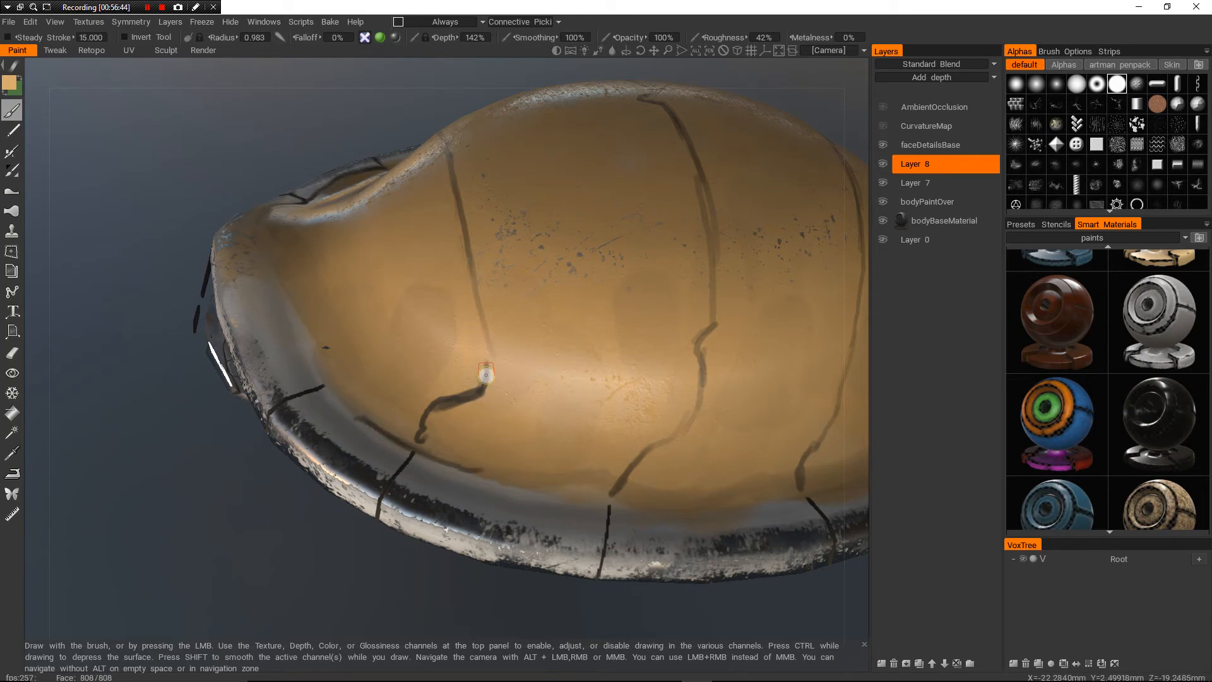
{"action": "key", "text": "v"}
{"action": "left_click_drag", "start_coordinate": [463, 356], "coordinate": [509, 309], "text": "alt"}
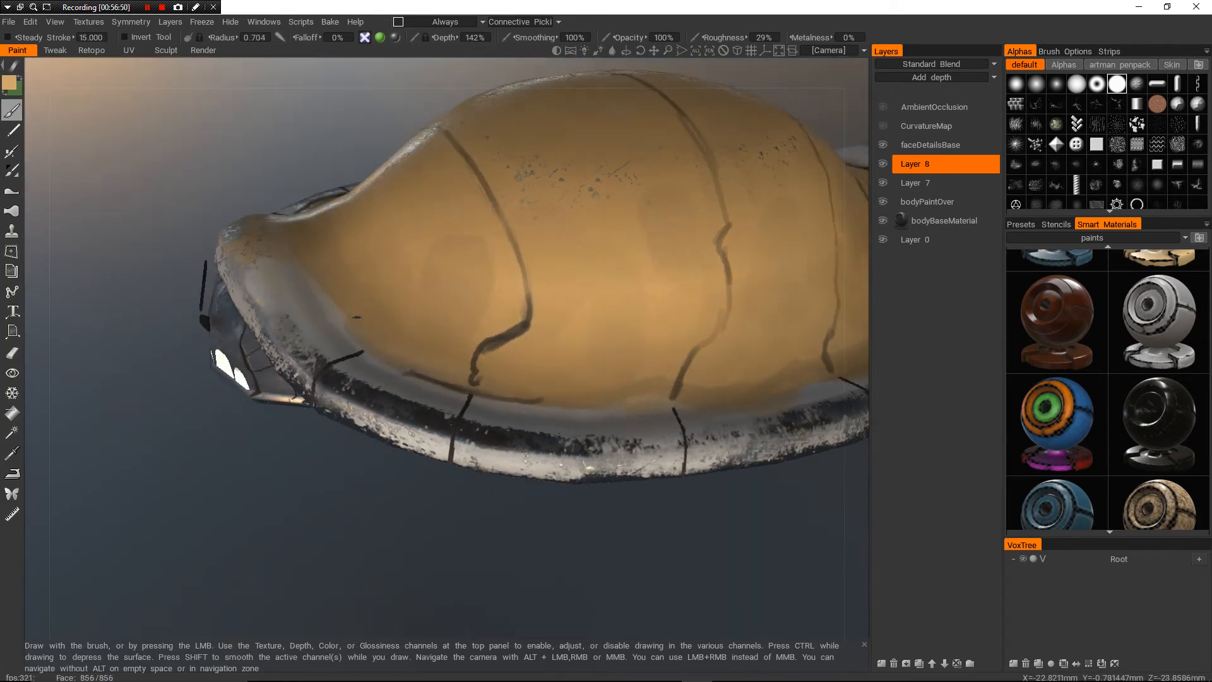
{"action": "right_click_drag", "start_coordinate": [508, 310], "coordinate": [548, 325], "text": "alt"}
{"action": "left_click_drag", "start_coordinate": [511, 338], "coordinate": [488, 389]}
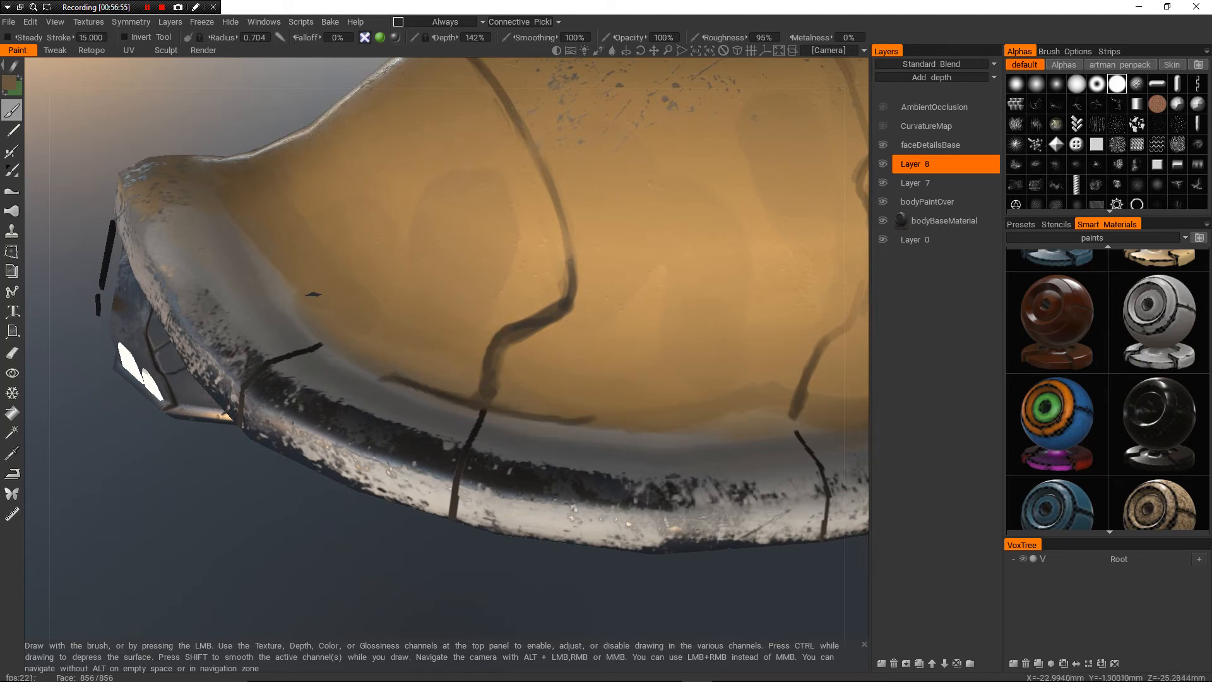
{"action": "mouse_move", "coordinate": [489, 354]}
{"action": "right_mouse_down", "text": "alt"}
{"action": "mouse_move", "coordinate": [532, 326]}
{"action": "mouse_move", "coordinate": [498, 349]}
{"action": "mouse_move", "coordinate": [515, 343]}
{"action": "right_mouse_up", "text": "alt"}
{"action": "mouse_move", "coordinate": [463, 384]}
{"action": "left_mouse_down"}
{"action": "mouse_move", "coordinate": [488, 331]}
{"action": "mouse_move", "coordinate": [481, 224]}
{"action": "mouse_move", "coordinate": [595, 199]}
{"action": "mouse_move", "coordinate": [580, 179]}
{"action": "left_mouse_up"}
- Sample the dome's tan and blend away the dark smudges in front of the crack's lower end with a 1.387 brush radius
{"action": "key", "text": "v"}
{"action": "right_click", "coordinate": [580, 181]}
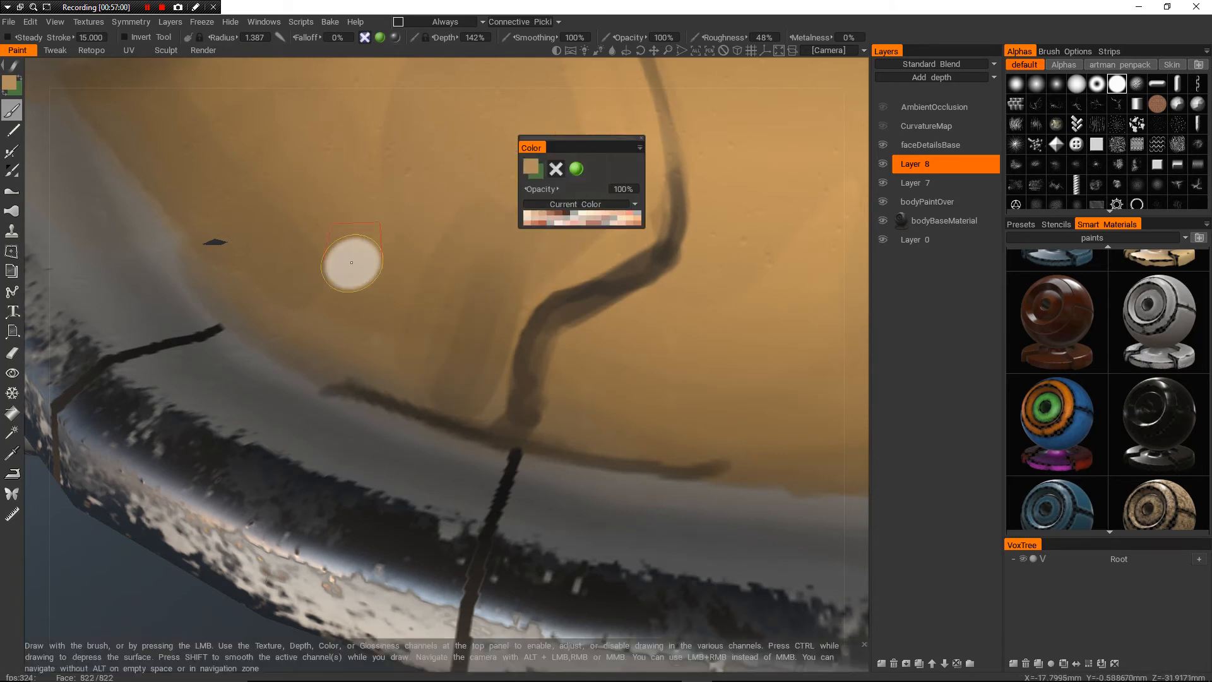
{"action": "key", "text": "v"}
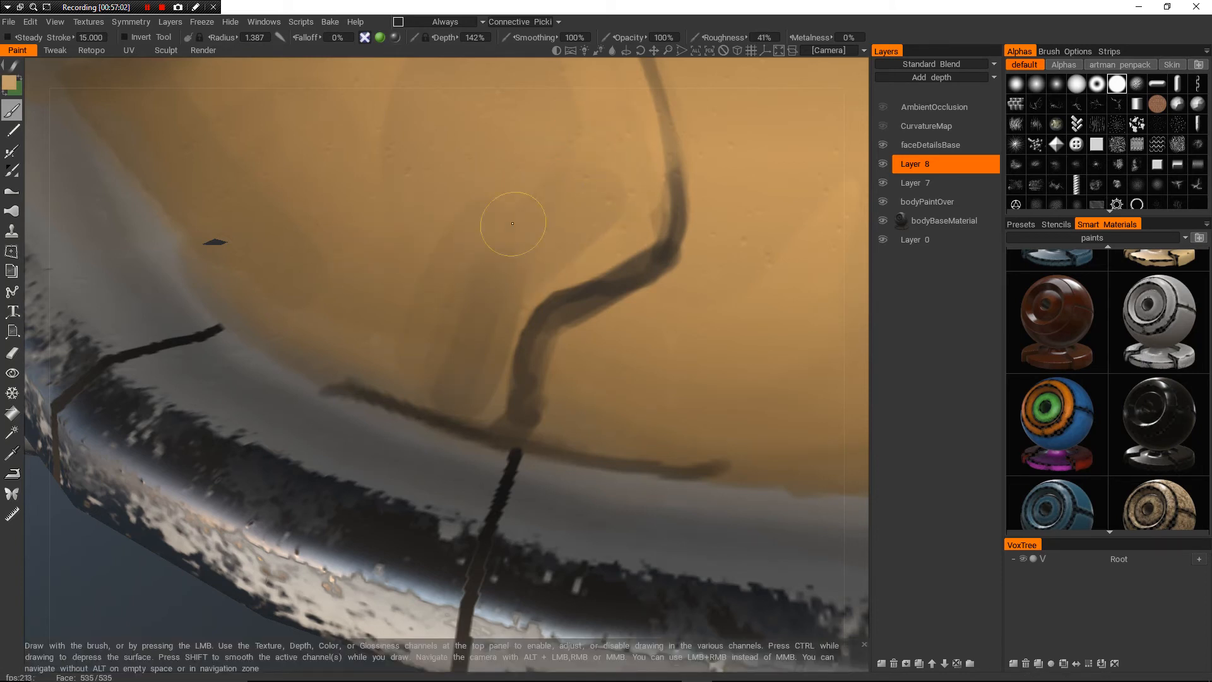
{"action": "mouse_move", "coordinate": [429, 293]}
{"action": "left_mouse_down"}
{"action": "mouse_move", "coordinate": [449, 343]}
{"action": "mouse_move", "coordinate": [395, 344]}
{"action": "mouse_move", "coordinate": [498, 260]}
{"action": "left_mouse_up"}
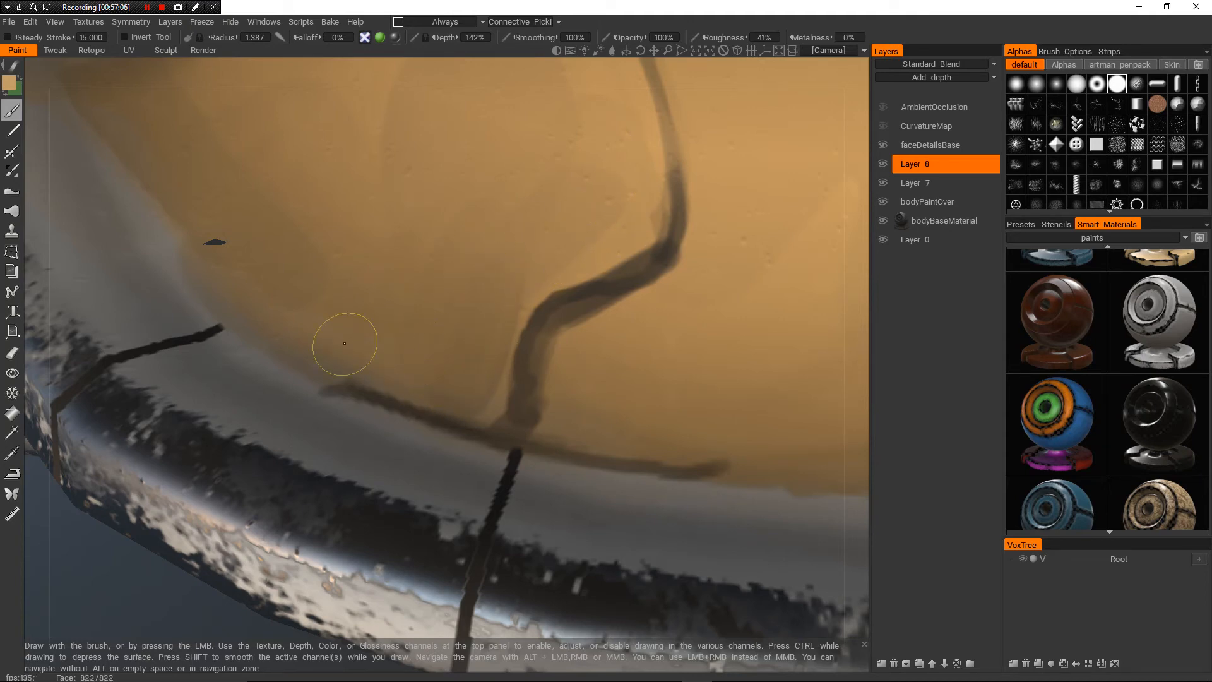
- Resample the tan, reduce the brush radius to 0.976 and narrow the front crack by painting along its rear edge
{"action": "right_click_drag", "start_coordinate": [572, 231], "coordinate": [480, 265], "text": "alt"}
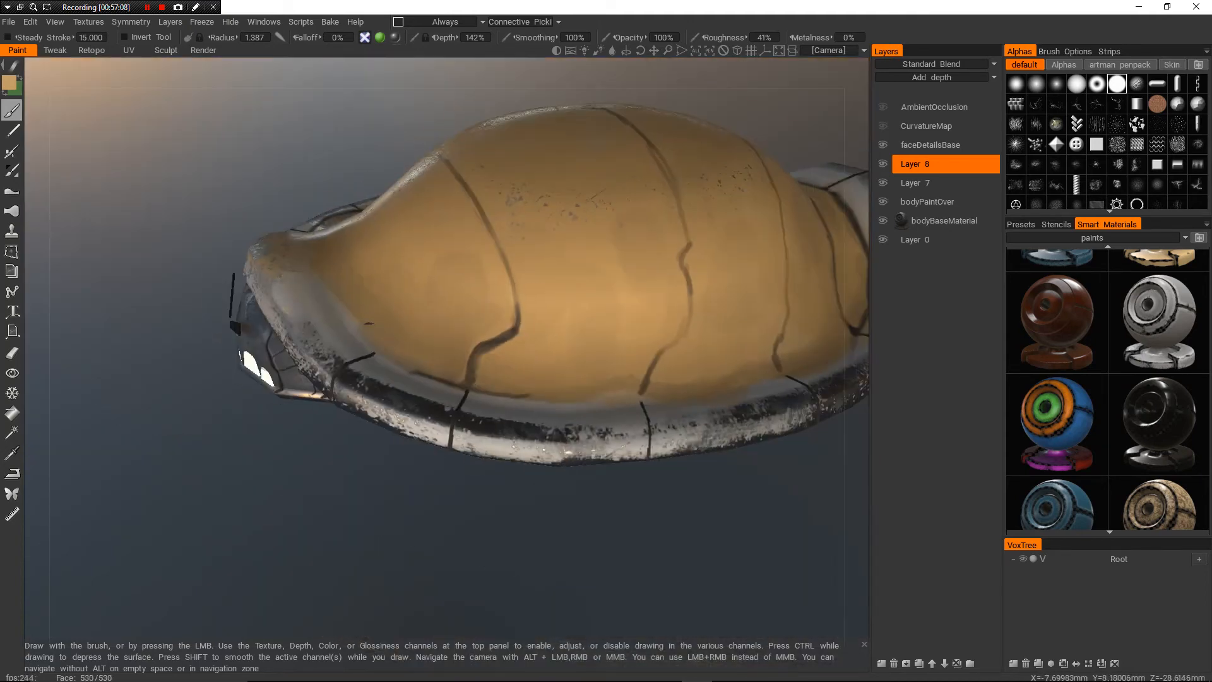
{"action": "mouse_move", "coordinate": [480, 265]}
{"action": "left_mouse_down", "text": "alt"}
{"action": "mouse_move", "coordinate": [483, 284]}
{"action": "mouse_move", "coordinate": [536, 296]}
{"action": "left_mouse_up", "text": "alt"}
{"action": "right_click_drag", "start_coordinate": [536, 297], "coordinate": [505, 309], "text": "alt"}
{"action": "left_click_drag", "start_coordinate": [505, 309], "coordinate": [468, 303], "text": "alt"}
{"action": "right_click_drag", "start_coordinate": [467, 303], "coordinate": [490, 265], "text": "alt"}
{"action": "middle_click_drag", "start_coordinate": [489, 265], "coordinate": [529, 297], "text": "alt"}
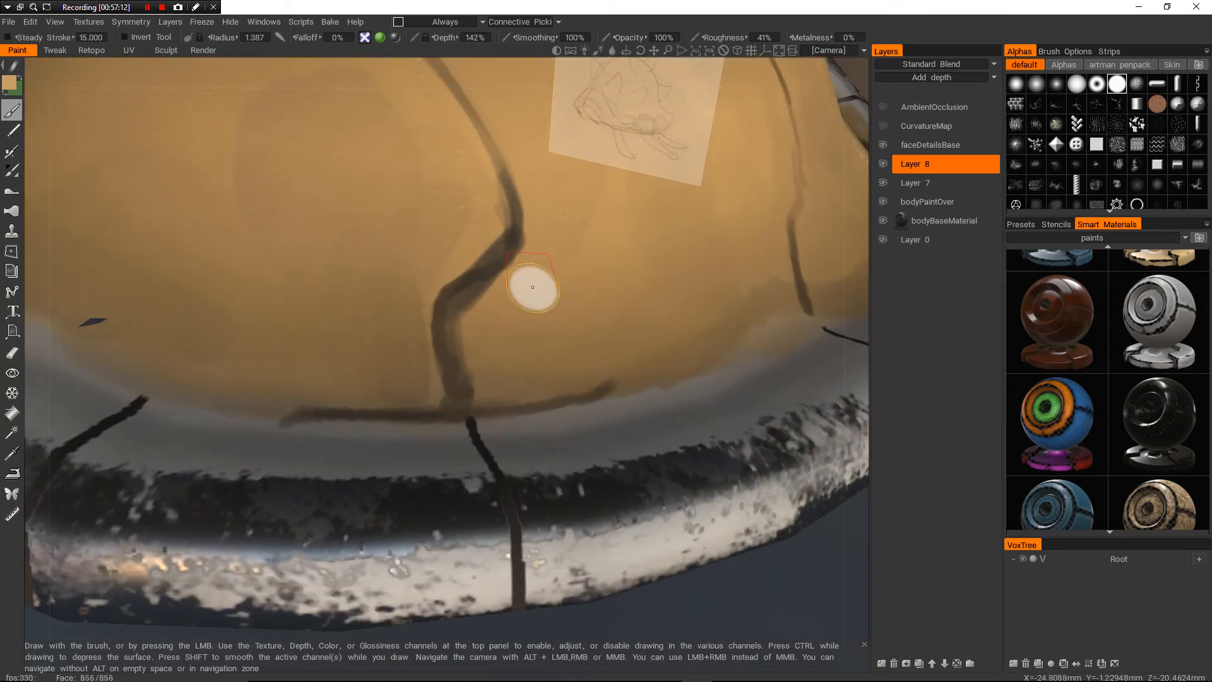
{"action": "key", "text": "v"}
{"action": "key", "text": "["}
{"action": "key", "text": "["}
{"action": "key", "text": "["}
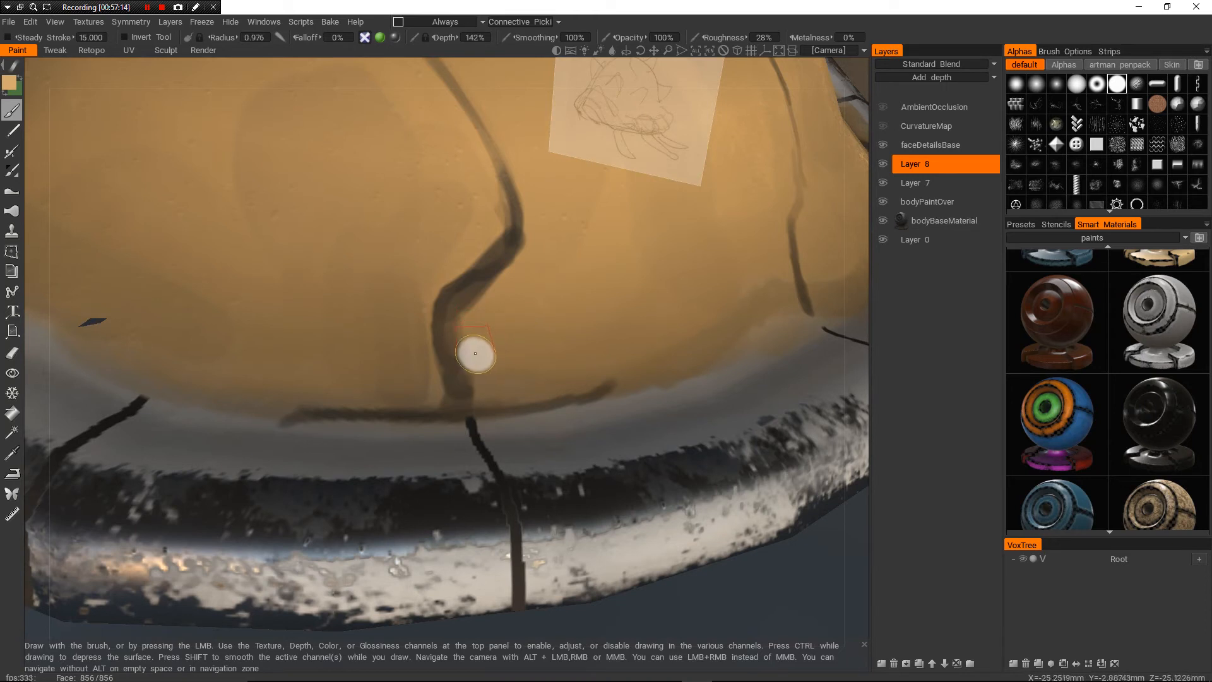
{"action": "mouse_move", "coordinate": [473, 346]}
{"action": "left_mouse_down"}
{"action": "mouse_move", "coordinate": [485, 392]}
{"action": "mouse_move", "coordinate": [491, 306]}
{"action": "left_mouse_up"}
{"action": "left_click_drag", "start_coordinate": [539, 246], "coordinate": [532, 247]}
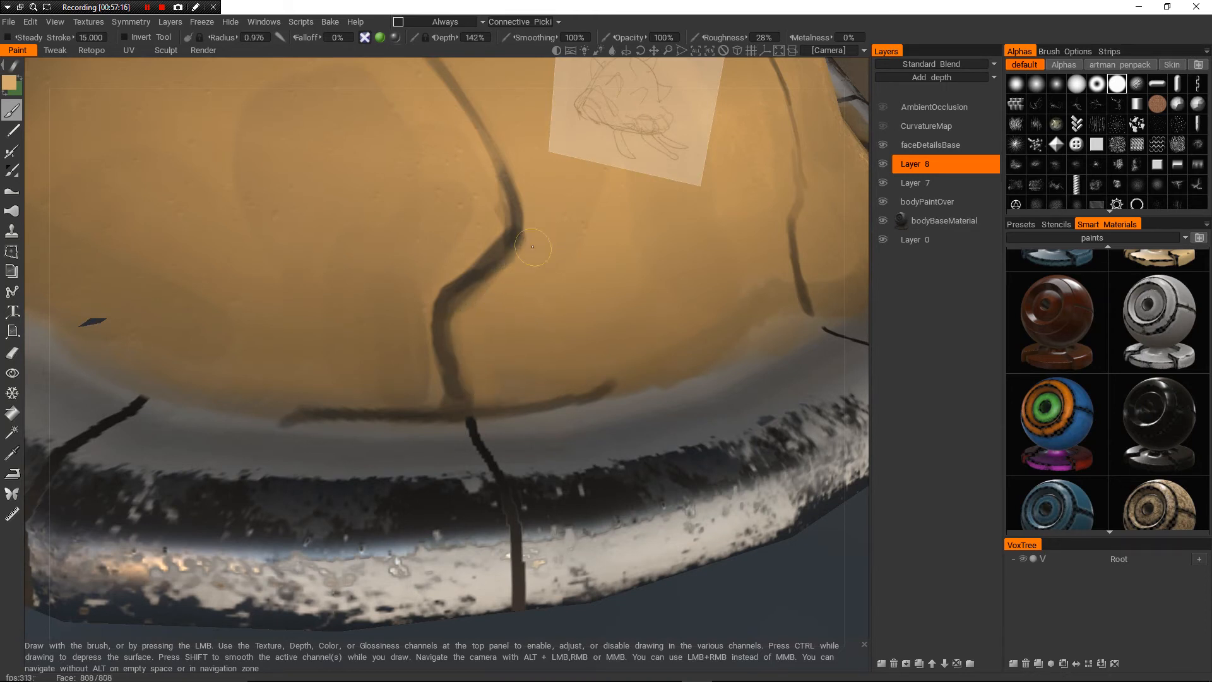
{"action": "left_click_drag", "start_coordinate": [465, 354], "coordinate": [464, 404]}
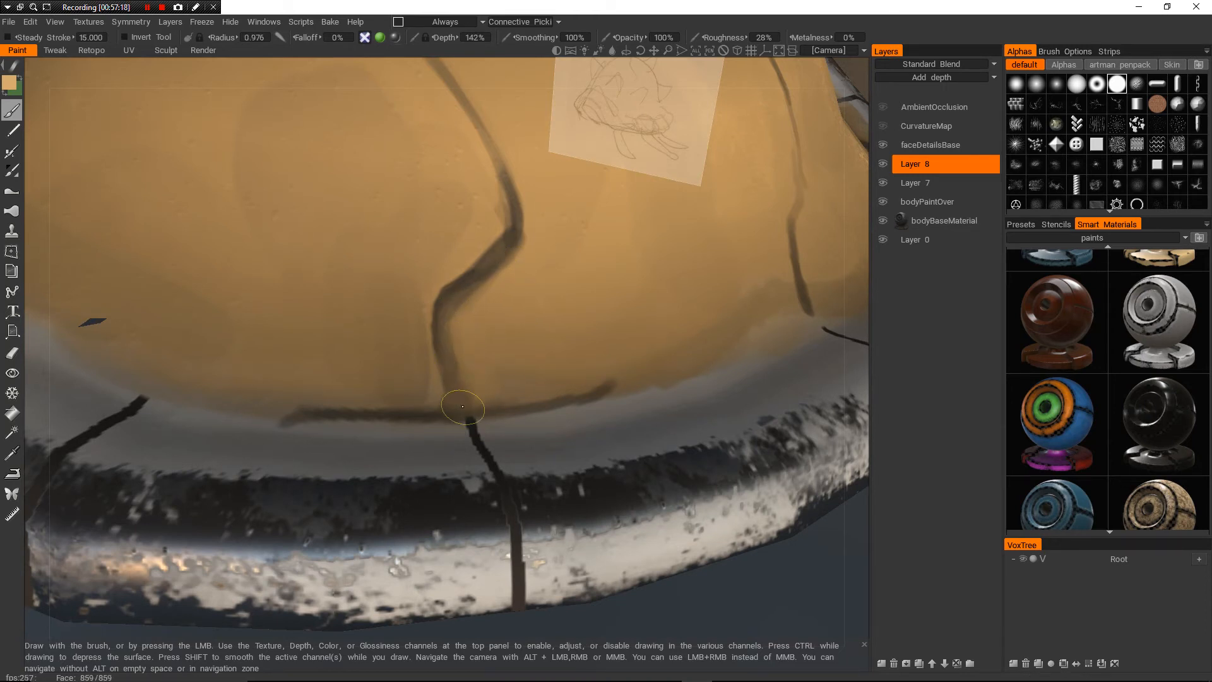
{"action": "left_click_drag", "start_coordinate": [457, 322], "coordinate": [501, 256]}
{"action": "left_click_drag", "start_coordinate": [464, 397], "coordinate": [464, 401]}
- Choose a pale cream of 19% saturation and 95% lightness, and highlight the crack bend's front edge at brush radius 0.163
{"action": "right_click_drag", "start_coordinate": [464, 401], "coordinate": [404, 316], "text": "alt"}
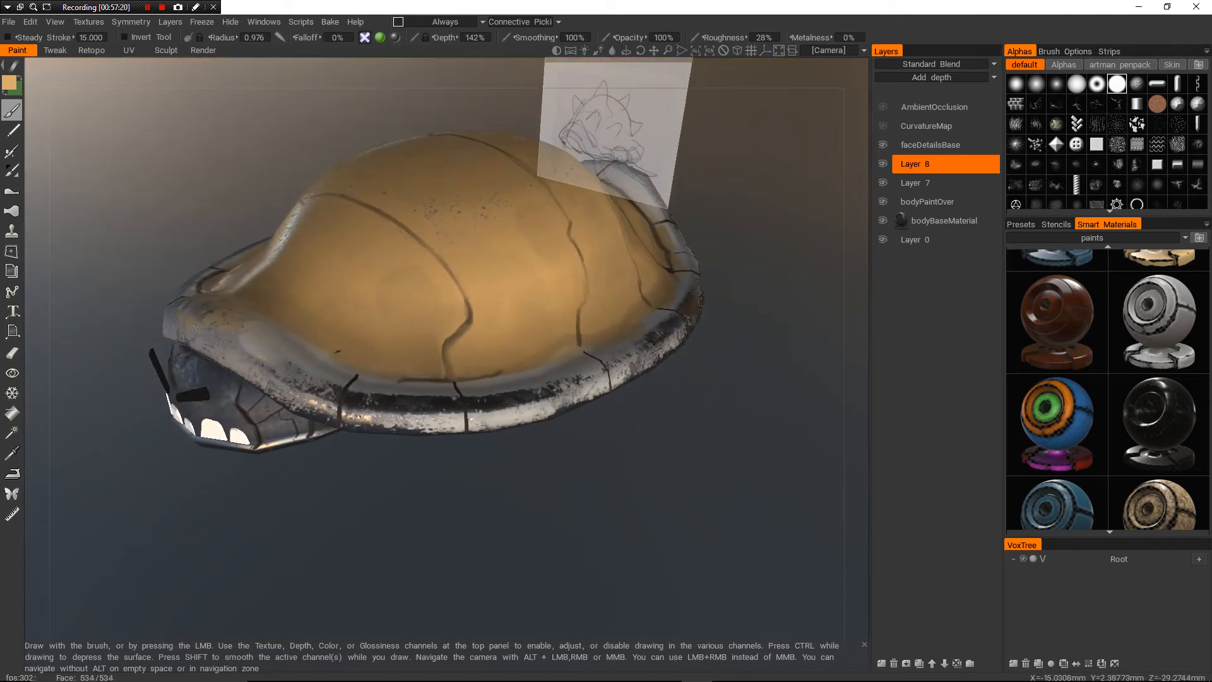
{"action": "left_click_drag", "start_coordinate": [404, 316], "coordinate": [422, 334], "text": "alt"}
{"action": "right_click_drag", "start_coordinate": [423, 334], "coordinate": [499, 423], "text": "alt"}
{"action": "middle_click_drag", "start_coordinate": [498, 423], "coordinate": [460, 455], "text": "alt"}
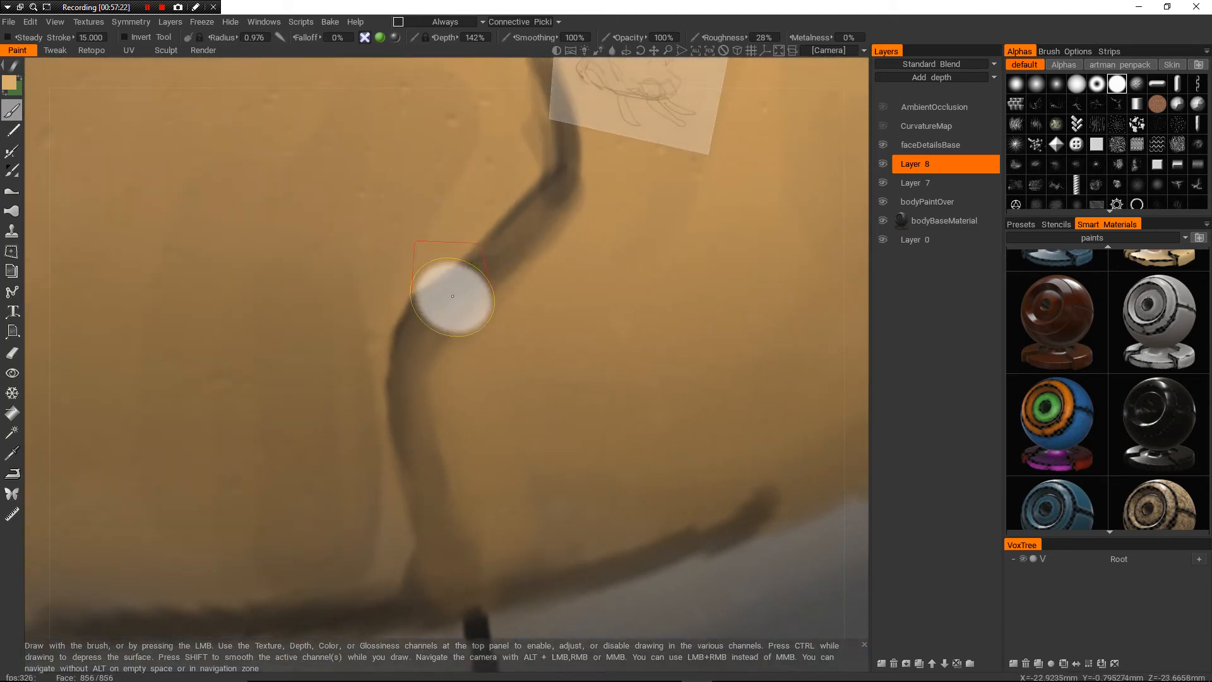
{"action": "key", "text": "v"}
{"action": "left_click_drag", "start_coordinate": [401, 339], "coordinate": [381, 316]}
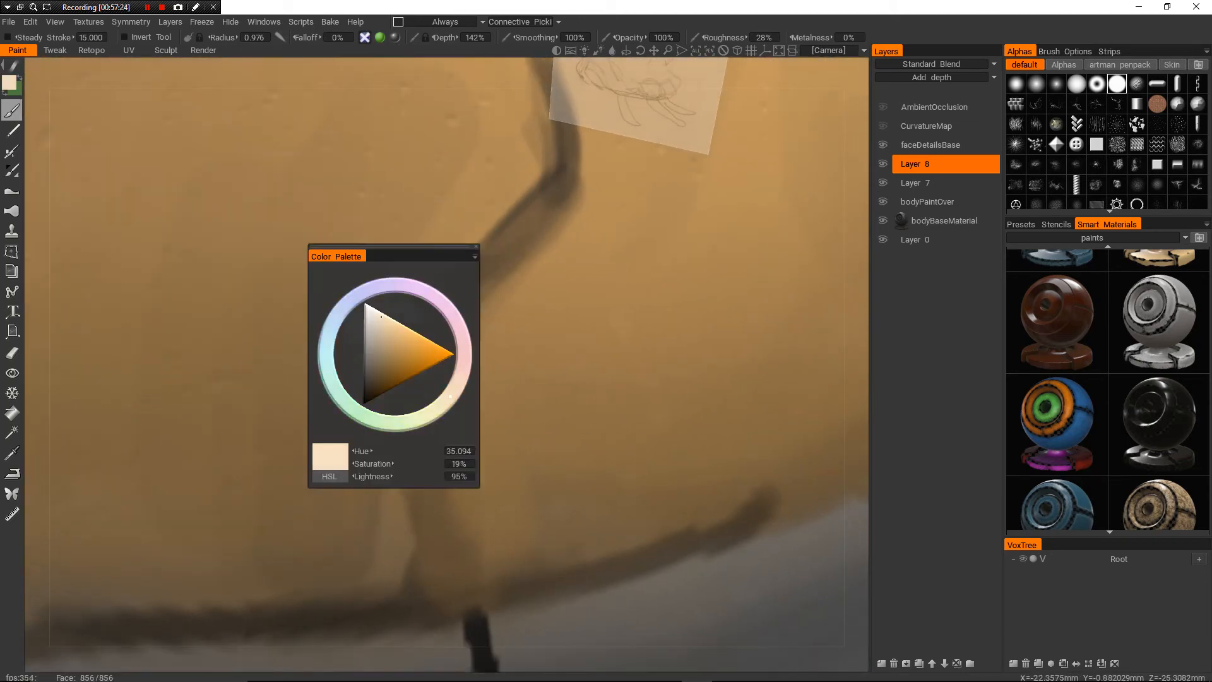
{"action": "right_click_drag", "start_coordinate": [257, 347], "coordinate": [247, 347]}
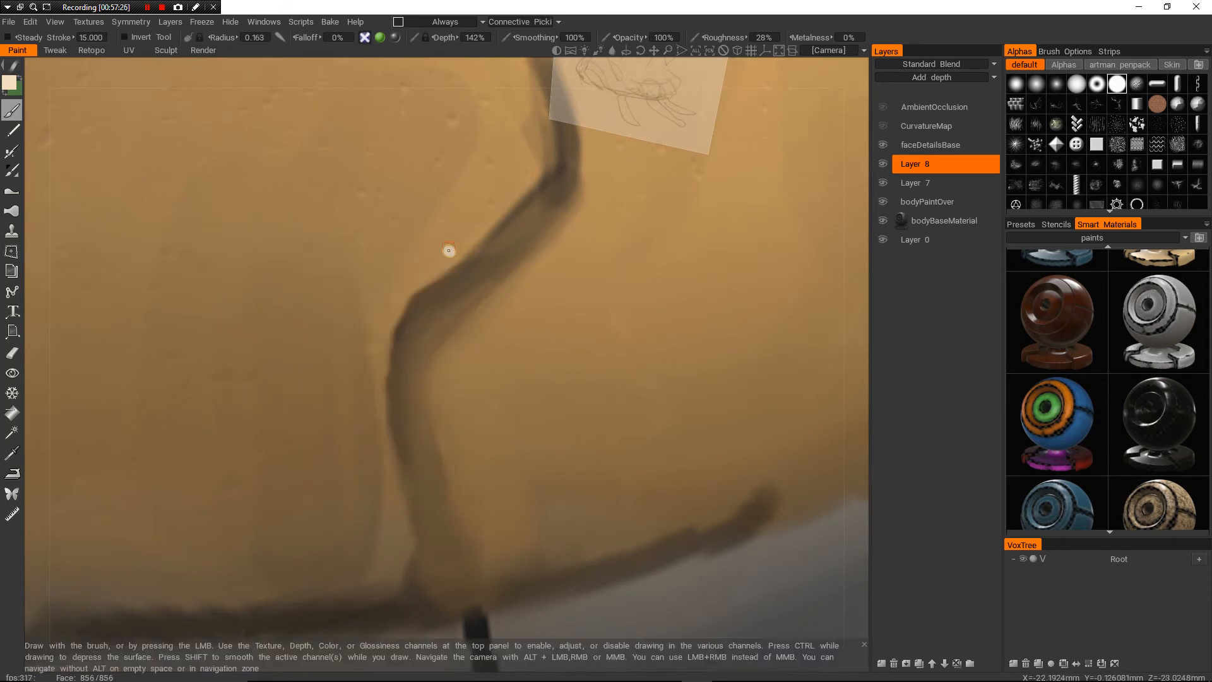
{"action": "left_click_drag", "start_coordinate": [543, 161], "coordinate": [451, 267]}
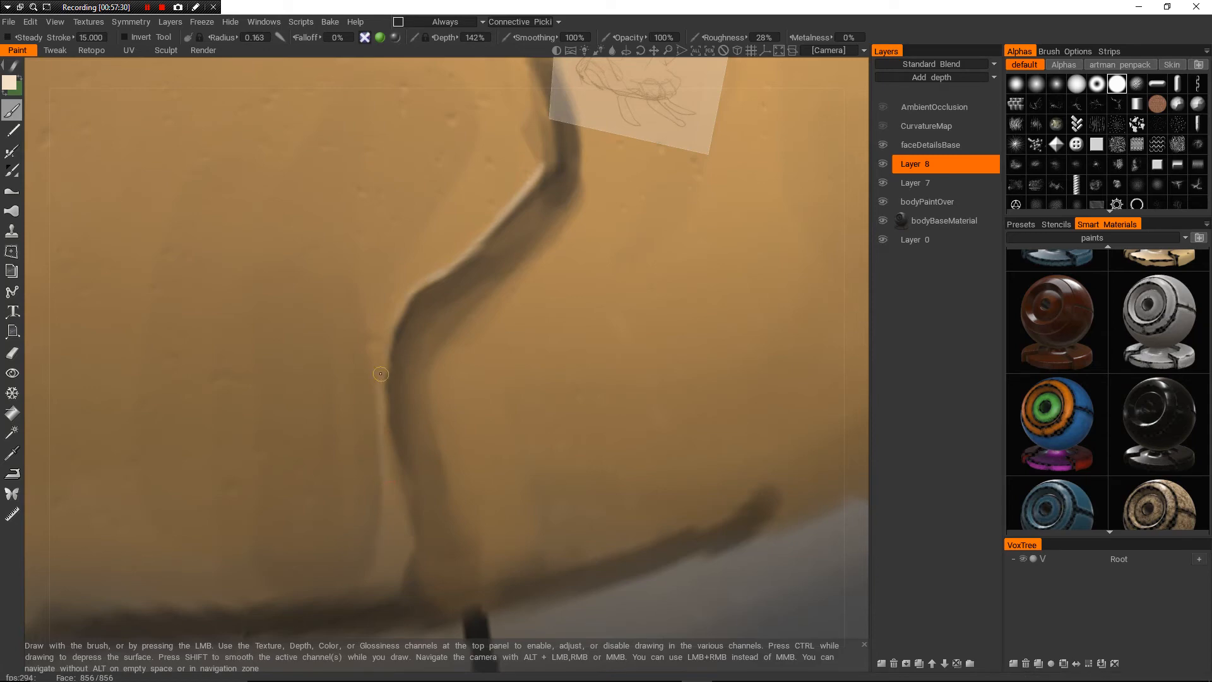
- Switch the paint colour to near-black and draw a thin dark core line inside the front crack's bend
{"action": "right_click_drag", "start_coordinate": [396, 537], "coordinate": [379, 410], "text": "alt"}
{"action": "left_click_drag", "start_coordinate": [379, 411], "coordinate": [390, 419], "text": "alt"}
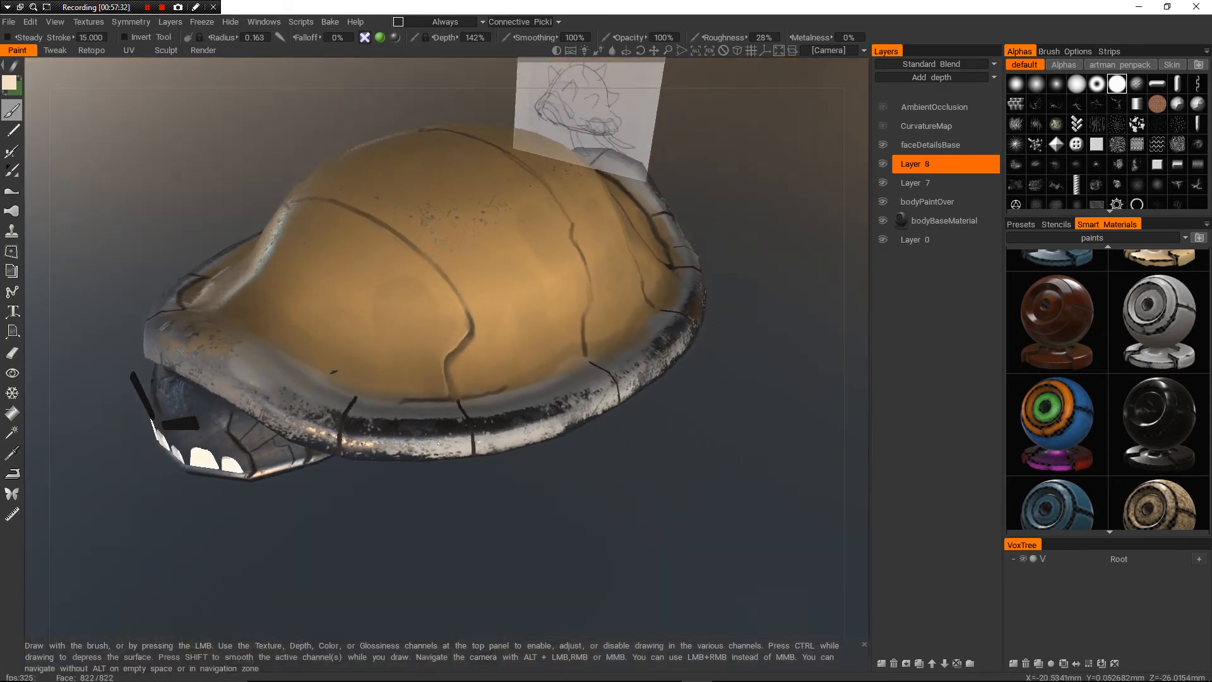
{"action": "right_click_drag", "start_coordinate": [390, 419], "coordinate": [383, 378], "text": "alt"}
{"action": "left_click_drag", "start_coordinate": [384, 379], "coordinate": [359, 347], "text": "alt"}
{"action": "right_click_drag", "start_coordinate": [360, 347], "coordinate": [375, 436], "text": "alt"}
{"action": "middle_click_drag", "start_coordinate": [375, 436], "coordinate": [492, 477], "text": "alt"}
{"action": "right_click_drag", "start_coordinate": [392, 363], "coordinate": [401, 429], "text": "alt"}
{"action": "left_click_drag", "start_coordinate": [400, 429], "coordinate": [404, 473], "text": "alt"}
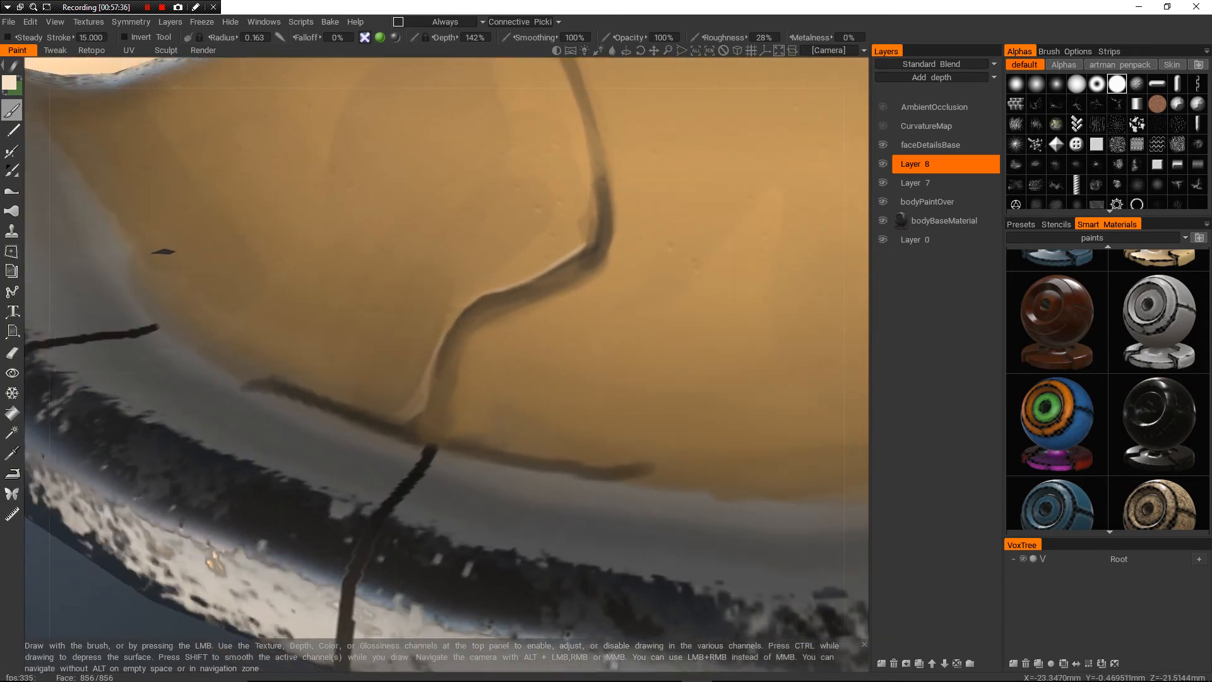
{"action": "mouse_move", "coordinate": [404, 474]}
{"action": "right_mouse_down", "text": "alt"}
{"action": "mouse_move", "coordinate": [413, 542]}
{"action": "mouse_move", "coordinate": [404, 473]}
{"action": "right_mouse_up", "text": "alt"}
{"action": "left_click_drag", "start_coordinate": [404, 473], "coordinate": [394, 487], "text": "alt"}
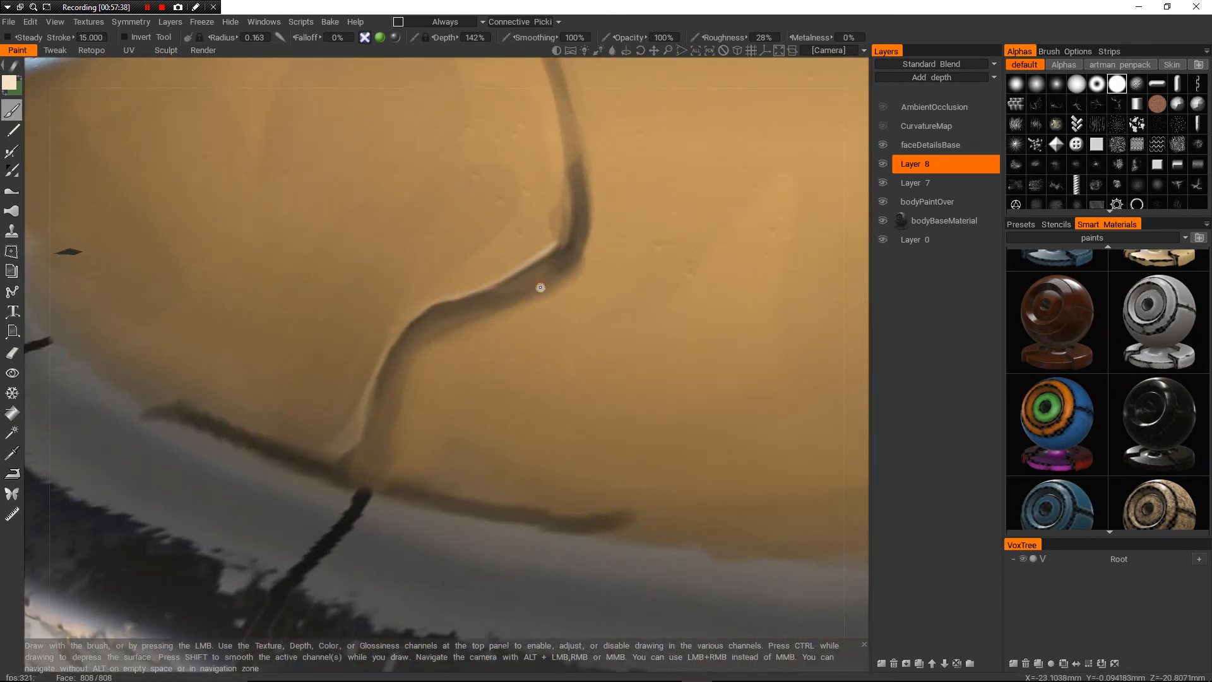
{"action": "key", "text": "c"}
{"action": "left_click_drag", "start_coordinate": [518, 335], "coordinate": [506, 339]}
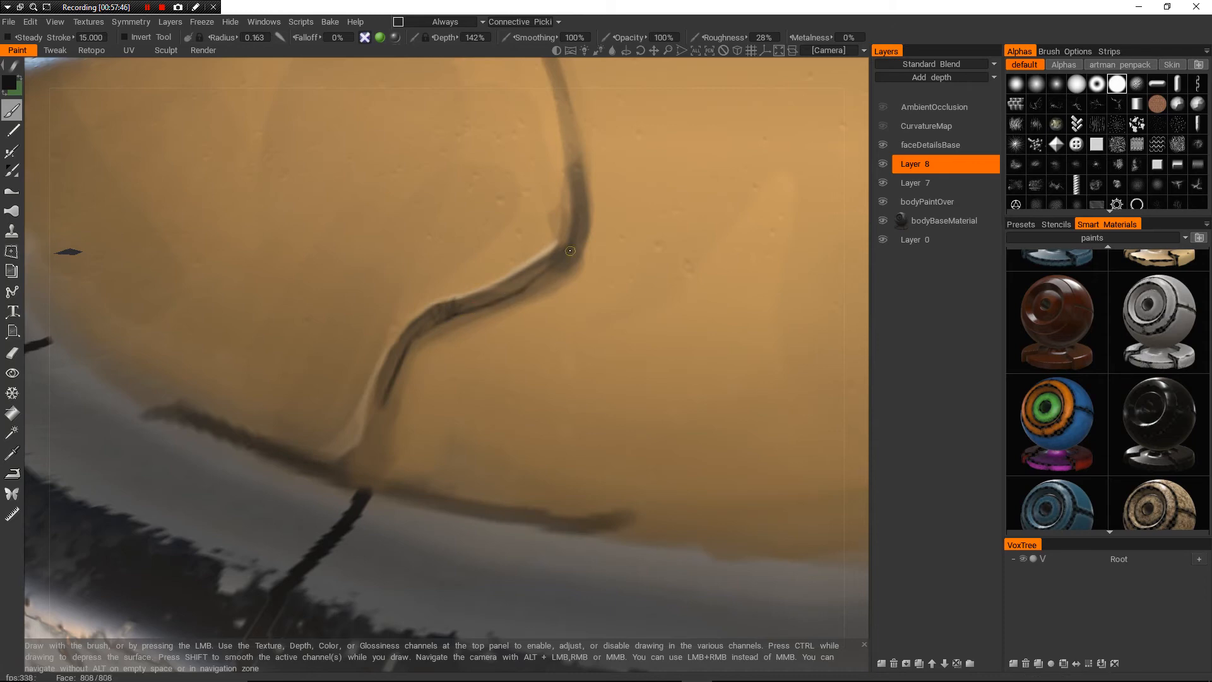
- Extend the thin near-black core line down the front crack to meet the gap between the rim segments
{"action": "right_click_drag", "start_coordinate": [571, 245], "coordinate": [492, 353], "text": "alt"}
{"action": "left_click_drag", "start_coordinate": [492, 353], "coordinate": [556, 316], "text": "alt"}
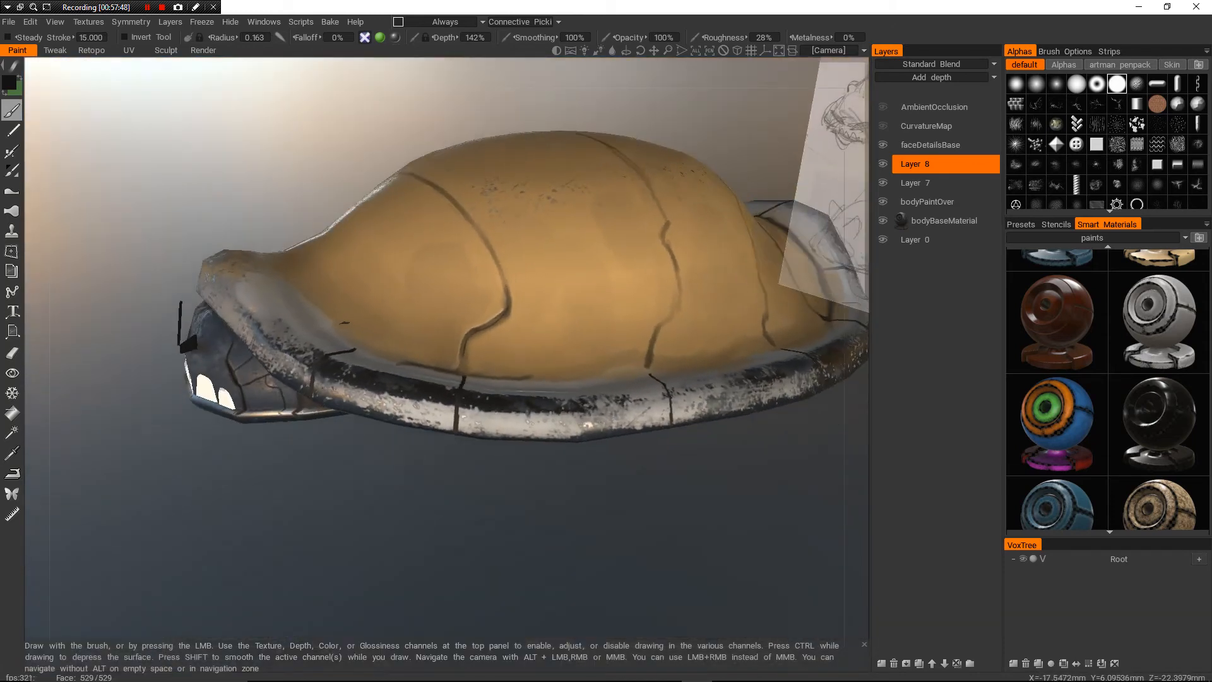
{"action": "right_click_drag", "start_coordinate": [492, 353], "coordinate": [568, 252], "text": "alt"}
{"action": "left_click_drag", "start_coordinate": [568, 265], "coordinate": [461, 303], "text": "alt"}
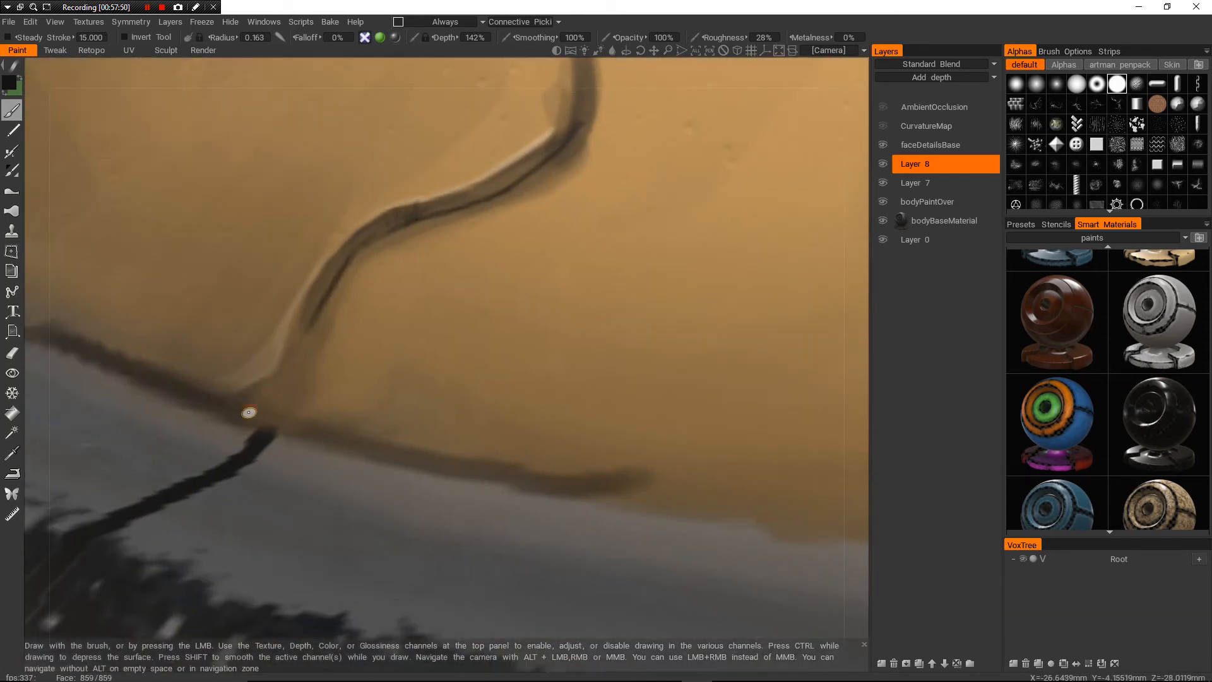
{"action": "left_click_drag", "start_coordinate": [248, 413], "coordinate": [304, 377]}
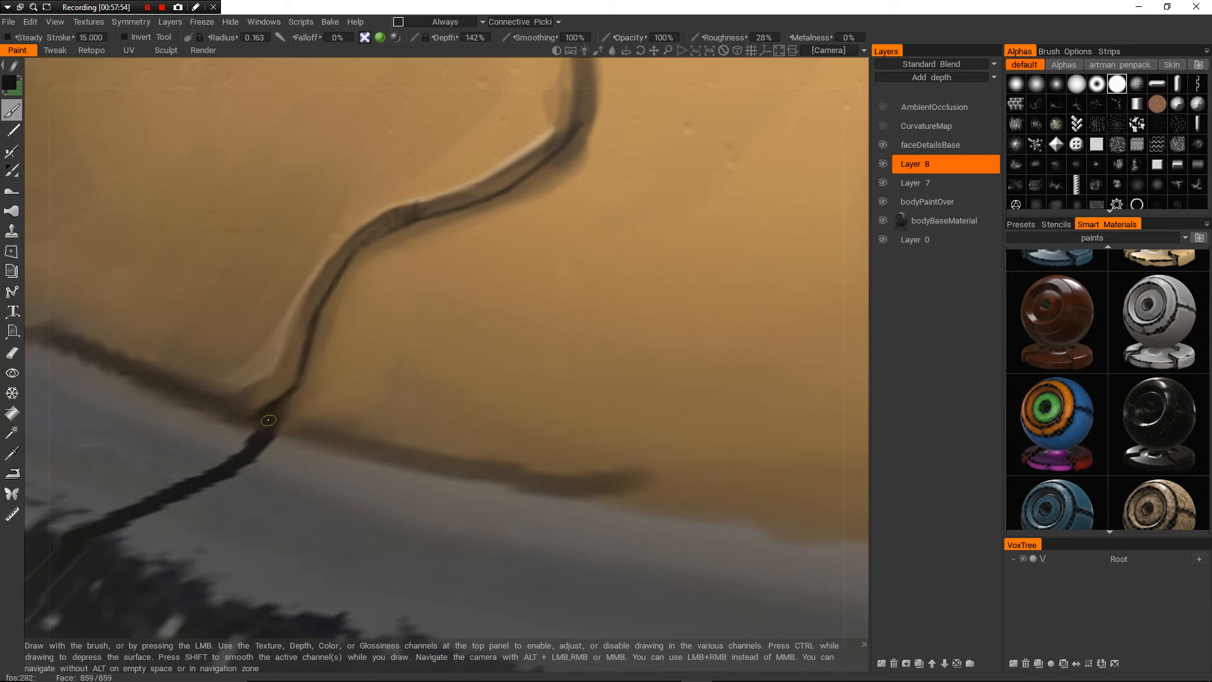
- Paint a short dark branch crack rising from the bend of the front dome crack
{"action": "right_click_drag", "start_coordinate": [442, 272], "coordinate": [404, 354], "text": "alt"}
{"action": "left_click_drag", "start_coordinate": [404, 353], "coordinate": [441, 340], "text": "alt"}
{"action": "right_click_drag", "start_coordinate": [442, 341], "coordinate": [417, 391], "text": "alt"}
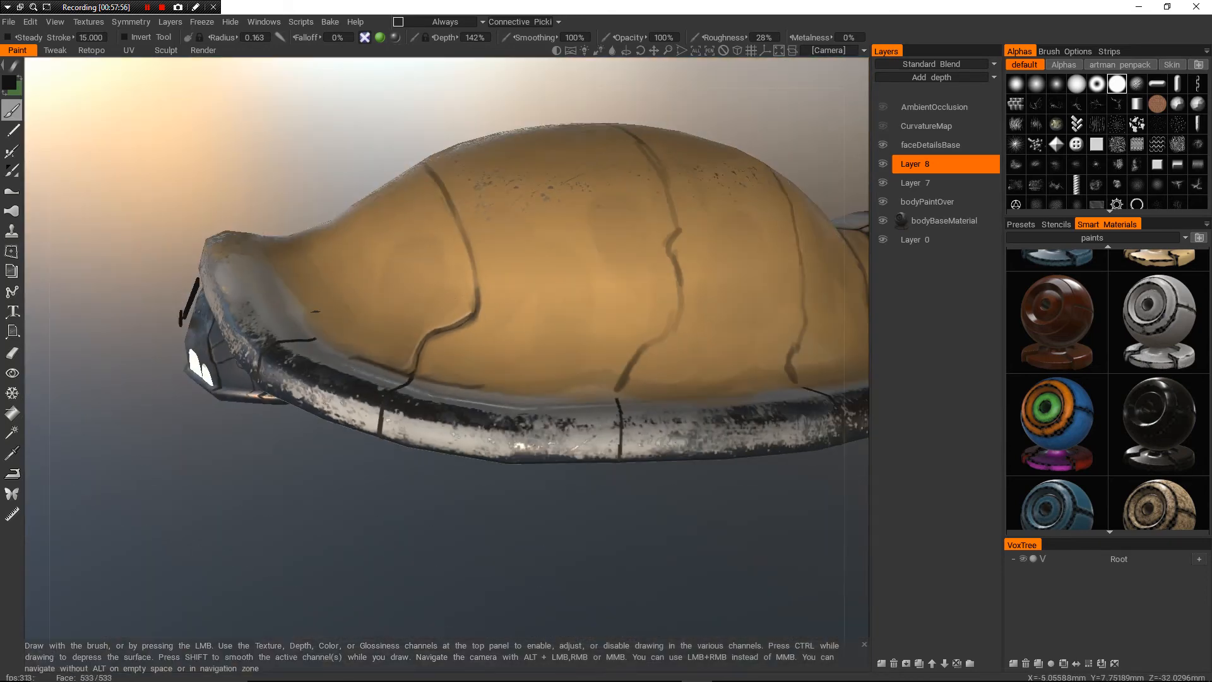
{"action": "left_click_drag", "start_coordinate": [417, 353], "coordinate": [461, 391], "text": "alt"}
{"action": "right_click_drag", "start_coordinate": [442, 341], "coordinate": [410, 391], "text": "alt"}
{"action": "mouse_move", "coordinate": [410, 353]}
{"action": "left_mouse_down", "text": "alt"}
{"action": "mouse_move", "coordinate": [461, 417]}
{"action": "mouse_move", "coordinate": [423, 353]}
{"action": "left_mouse_up", "text": "alt"}
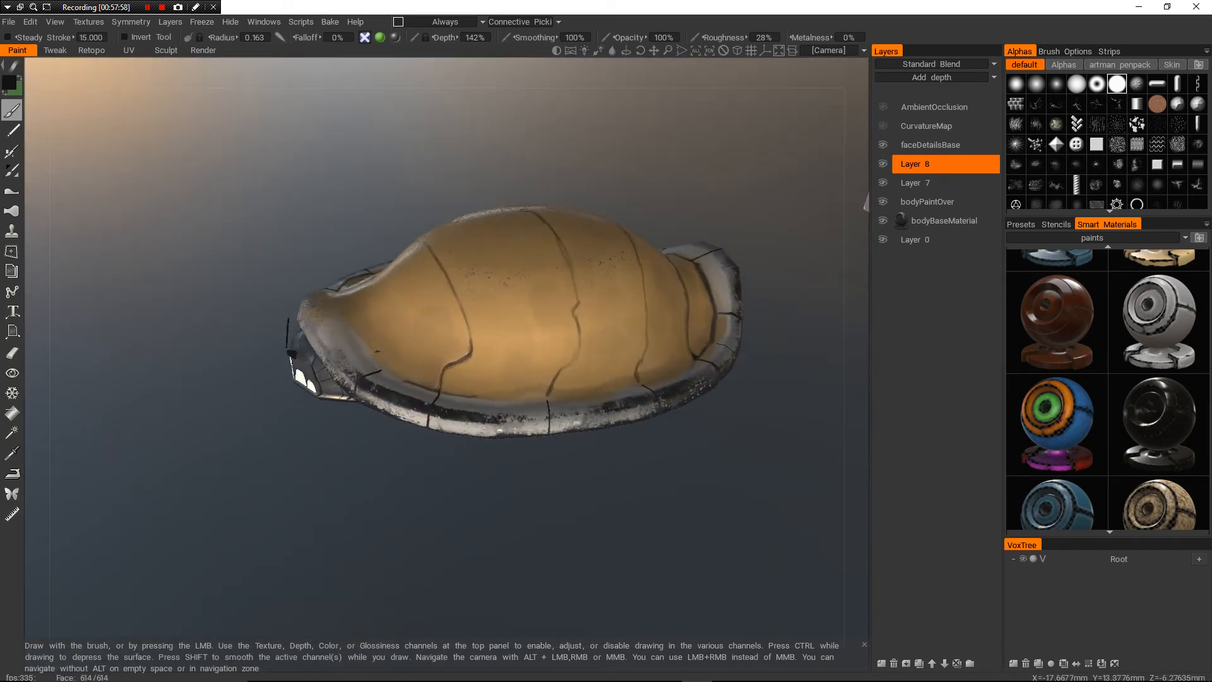
{"action": "mouse_move", "coordinate": [423, 353]}
{"action": "right_mouse_down", "text": "alt"}
{"action": "mouse_move", "coordinate": [486, 252]}
{"action": "mouse_move", "coordinate": [616, 215]}
{"action": "right_mouse_up", "text": "alt"}
{"action": "mouse_move", "coordinate": [616, 214]}
{"action": "middle_mouse_down", "text": "alt"}
{"action": "mouse_move", "coordinate": [512, 206]}
{"action": "mouse_move", "coordinate": [521, 247]}
{"action": "middle_mouse_up", "text": "alt"}
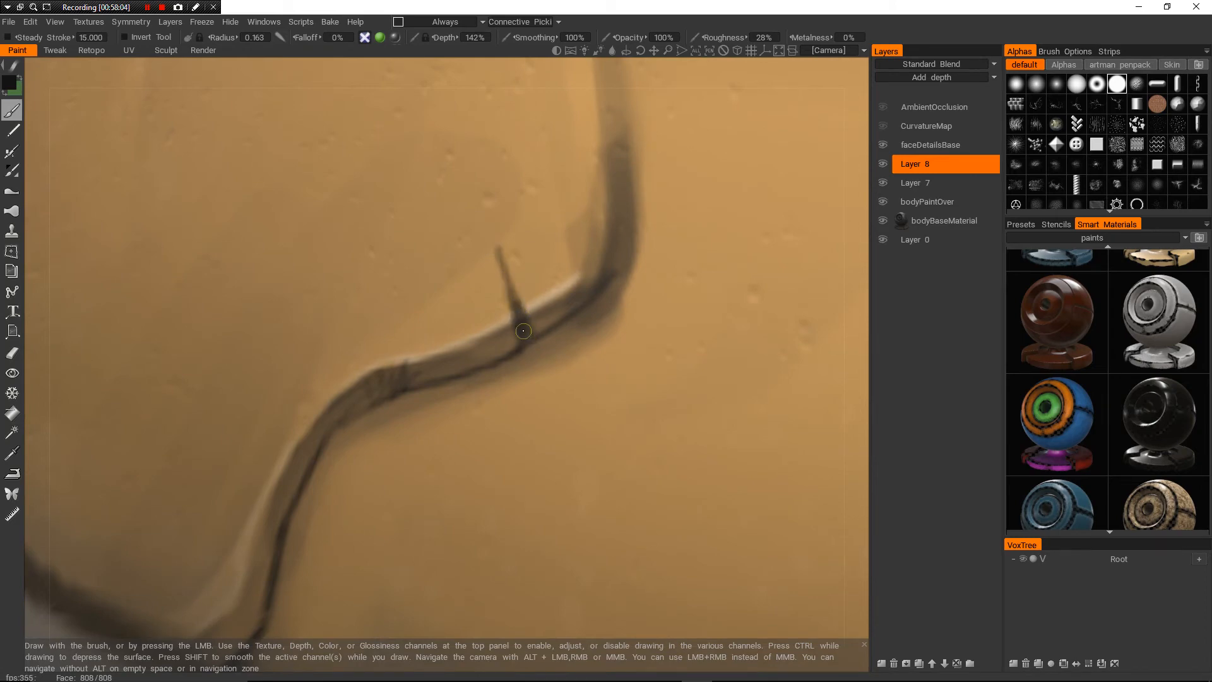
- Select pale cream, set the brush radius to 0.258 and highlight the front crack's edge above its bend
{"action": "right_click_drag", "start_coordinate": [457, 255], "coordinate": [411, 416], "text": "alt"}
{"action": "left_click_drag", "start_coordinate": [411, 404], "coordinate": [404, 372], "text": "alt"}
{"action": "right_click_drag", "start_coordinate": [404, 372], "coordinate": [448, 246], "text": "alt"}
{"action": "left_click_drag", "start_coordinate": [429, 246], "coordinate": [449, 259], "text": "alt"}
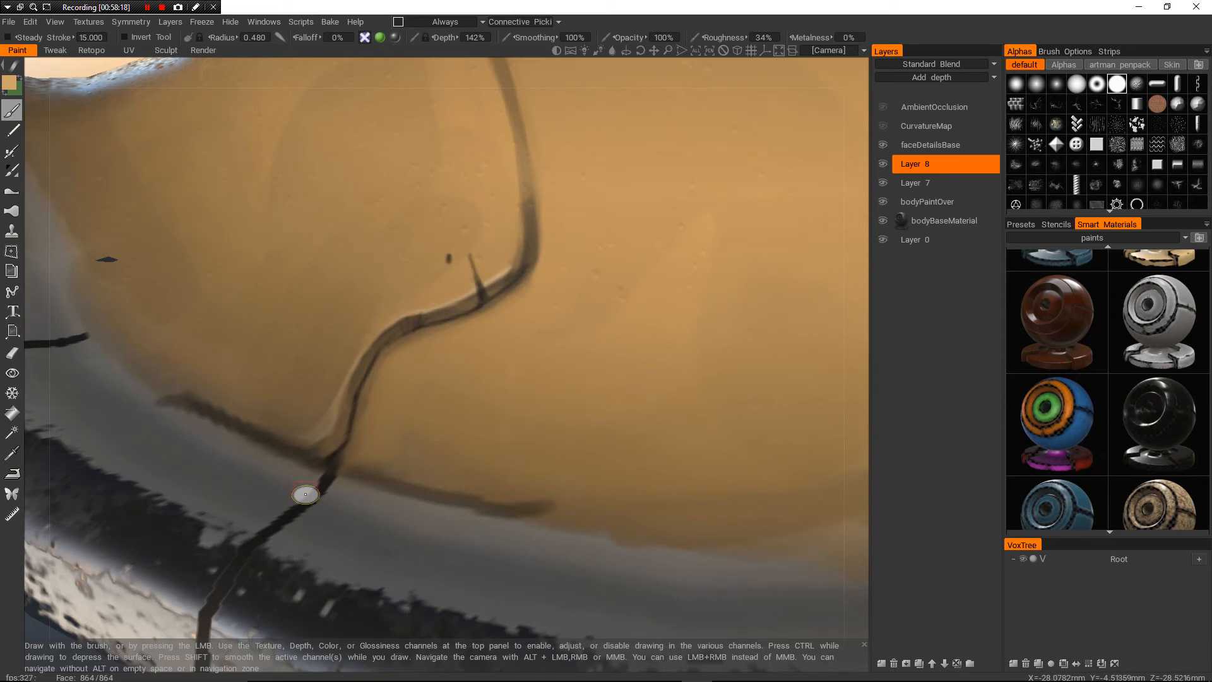
{"action": "key", "text": "4"}
{"action": "left_click_drag", "start_coordinate": [298, 450], "coordinate": [304, 448]}
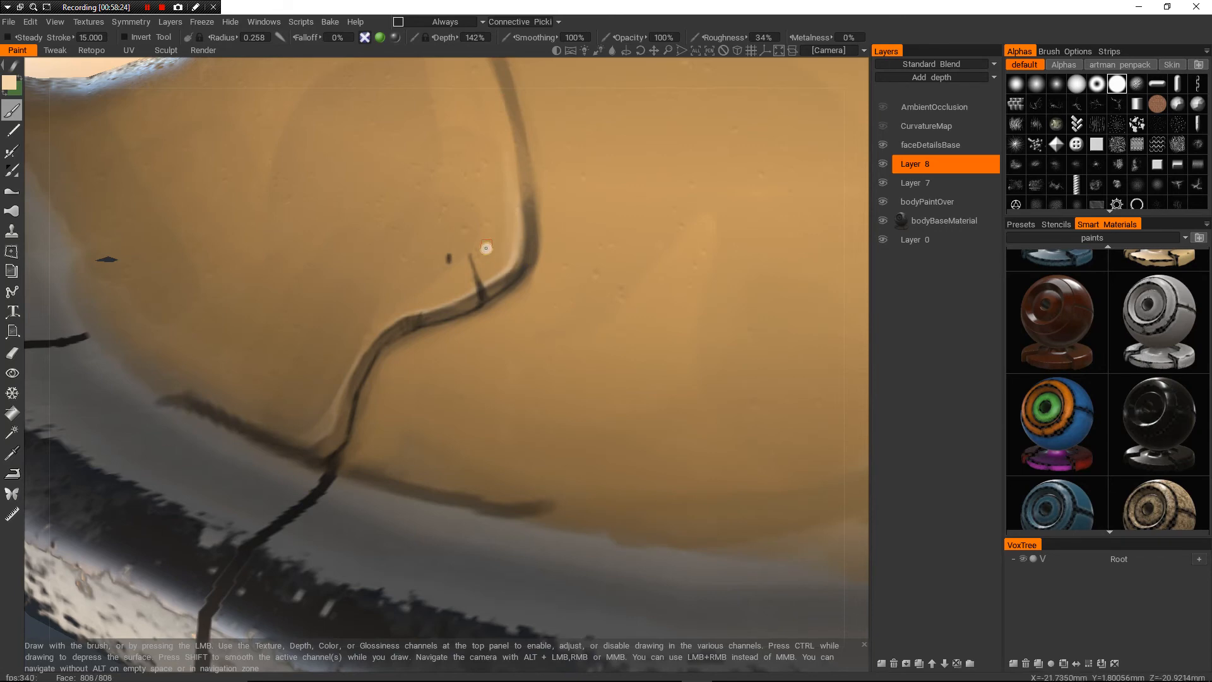
- Reduce the brush radius to 0.099 and paint a fine cream highlight along the short branch crack
{"action": "right_click_drag", "start_coordinate": [442, 303], "coordinate": [537, 151], "text": "alt"}
{"action": "middle_click_drag", "start_coordinate": [537, 126], "coordinate": [505, 276], "text": "alt"}
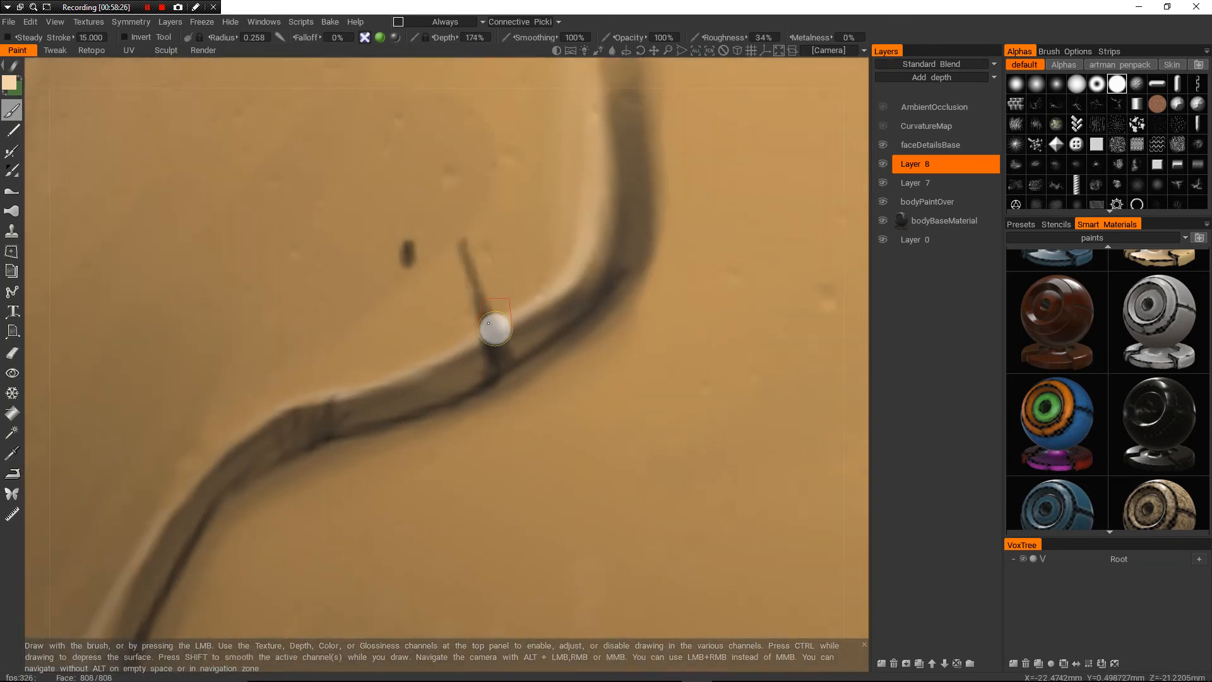
{"action": "right_click_drag", "start_coordinate": [495, 329], "coordinate": [481, 328]}
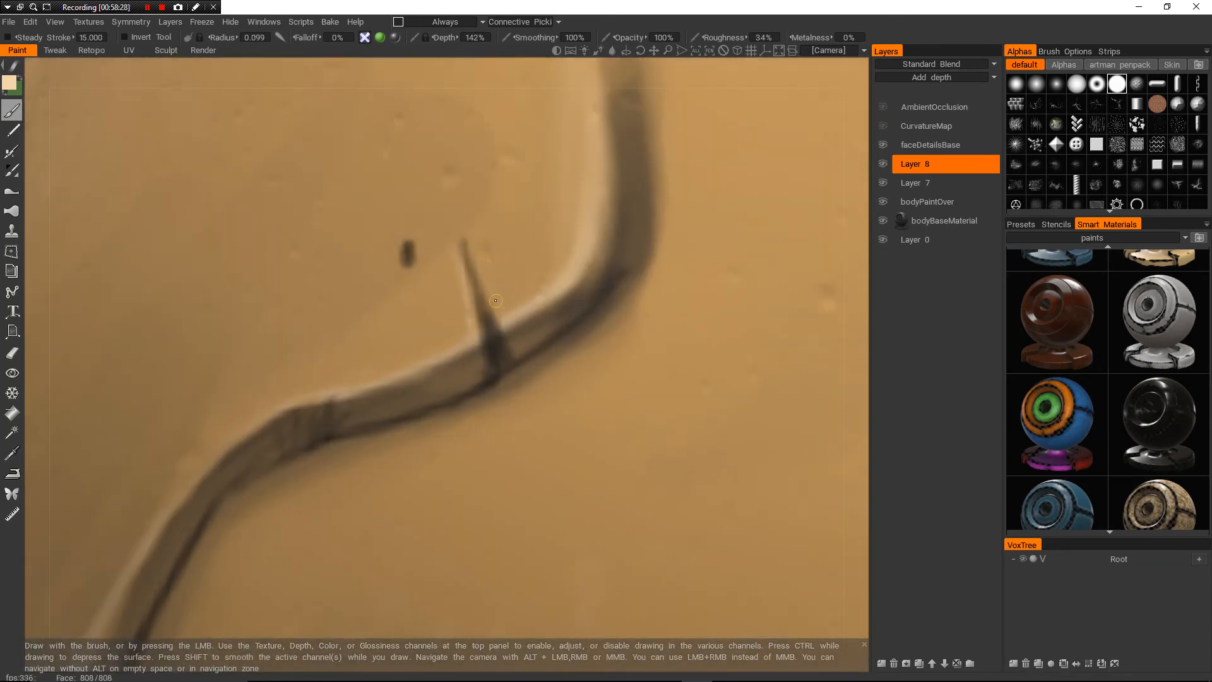
- Switch to near-black at brush radius 0.283 and extend the dome's dark rim seam past the front segment gap toward the head
{"action": "right_click_drag", "start_coordinate": [468, 270], "coordinate": [445, 398], "text": "alt"}
{"action": "mouse_move", "coordinate": [445, 398]}
{"action": "left_mouse_down", "text": "alt"}
{"action": "mouse_move", "coordinate": [473, 436]}
{"action": "mouse_move", "coordinate": [599, 474]}
{"action": "mouse_move", "coordinate": [467, 392]}
{"action": "mouse_move", "coordinate": [417, 315]}
{"action": "mouse_move", "coordinate": [379, 354]}
{"action": "mouse_move", "coordinate": [341, 441]}
{"action": "mouse_move", "coordinate": [423, 423]}
{"action": "mouse_move", "coordinate": [492, 360]}
{"action": "mouse_move", "coordinate": [521, 303]}
{"action": "mouse_move", "coordinate": [542, 309]}
{"action": "mouse_move", "coordinate": [606, 404]}
{"action": "mouse_move", "coordinate": [600, 392]}
{"action": "left_mouse_up", "text": "alt"}
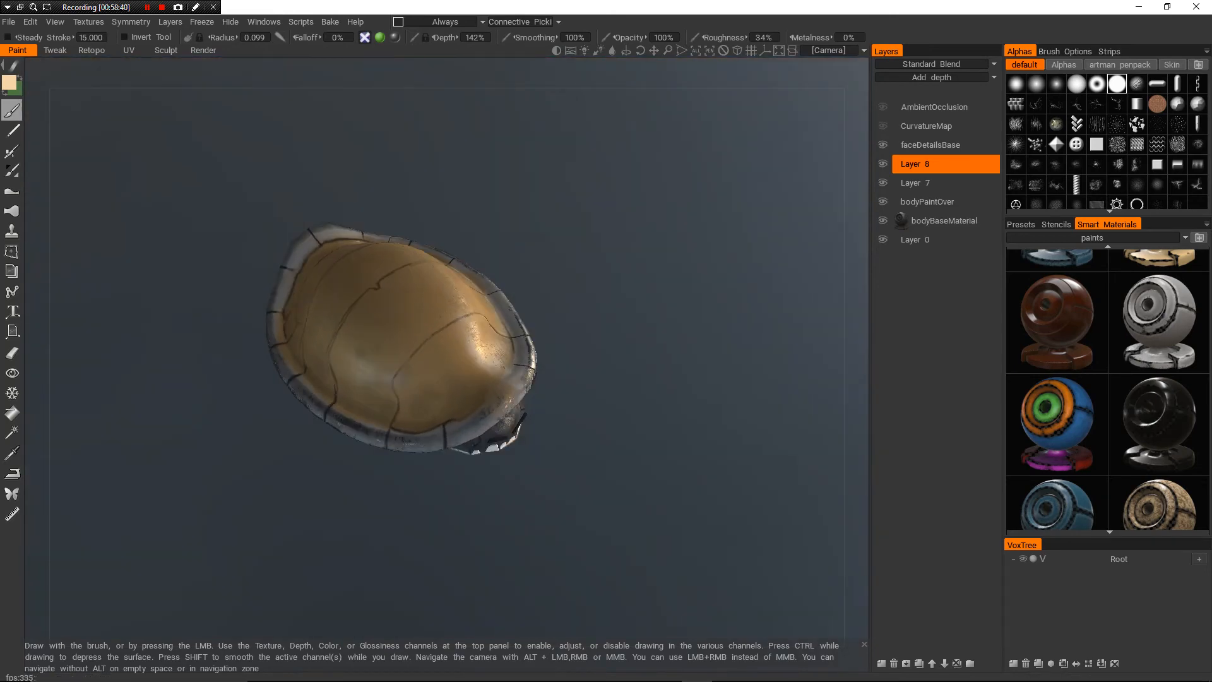
{"action": "right_click_drag", "start_coordinate": [599, 391], "coordinate": [612, 430], "text": "alt"}
{"action": "left_click_drag", "start_coordinate": [613, 430], "coordinate": [441, 395], "text": "alt"}
{"action": "mouse_move", "coordinate": [441, 395]}
{"action": "right_mouse_down", "text": "alt"}
{"action": "mouse_move", "coordinate": [417, 442]}
{"action": "mouse_move", "coordinate": [366, 486]}
{"action": "right_mouse_up", "text": "alt"}
{"action": "middle_click_drag", "start_coordinate": [366, 486], "coordinate": [492, 417], "text": "alt"}
{"action": "left_click_drag", "start_coordinate": [492, 417], "coordinate": [431, 411], "text": "alt"}
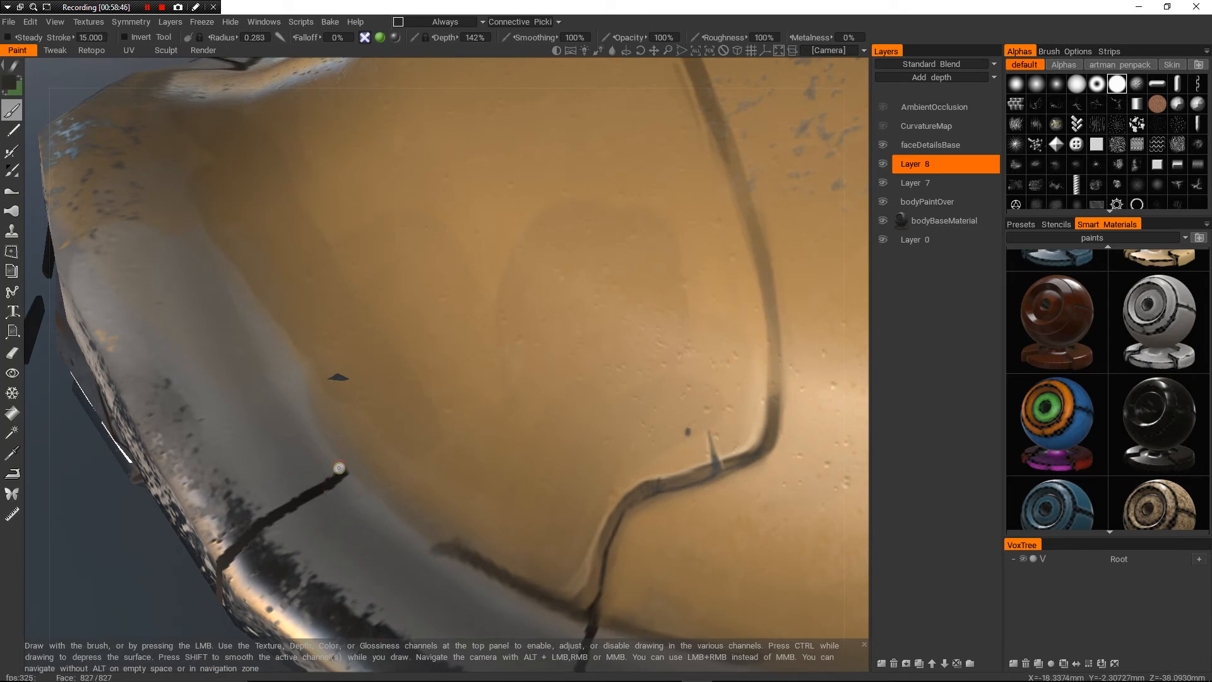
{"action": "left_click_drag", "start_coordinate": [361, 479], "coordinate": [355, 467]}
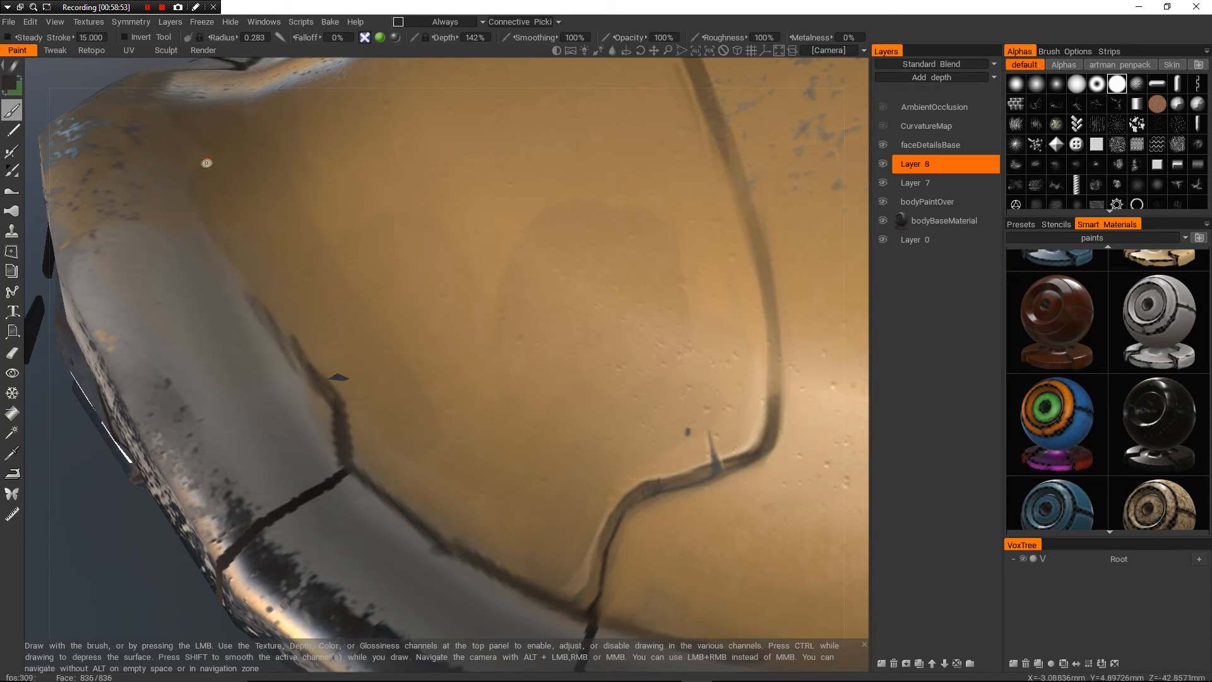
- Set the brush radius to 0.590 and paint a dark round rivet dot beside the front crack's lower end
{"action": "left_click_drag", "start_coordinate": [206, 163], "coordinate": [221, 172], "text": "alt"}
{"action": "right_click_drag", "start_coordinate": [221, 171], "coordinate": [139, 196], "text": "alt"}
{"action": "left_click_drag", "start_coordinate": [139, 195], "coordinate": [290, 252], "text": "alt"}
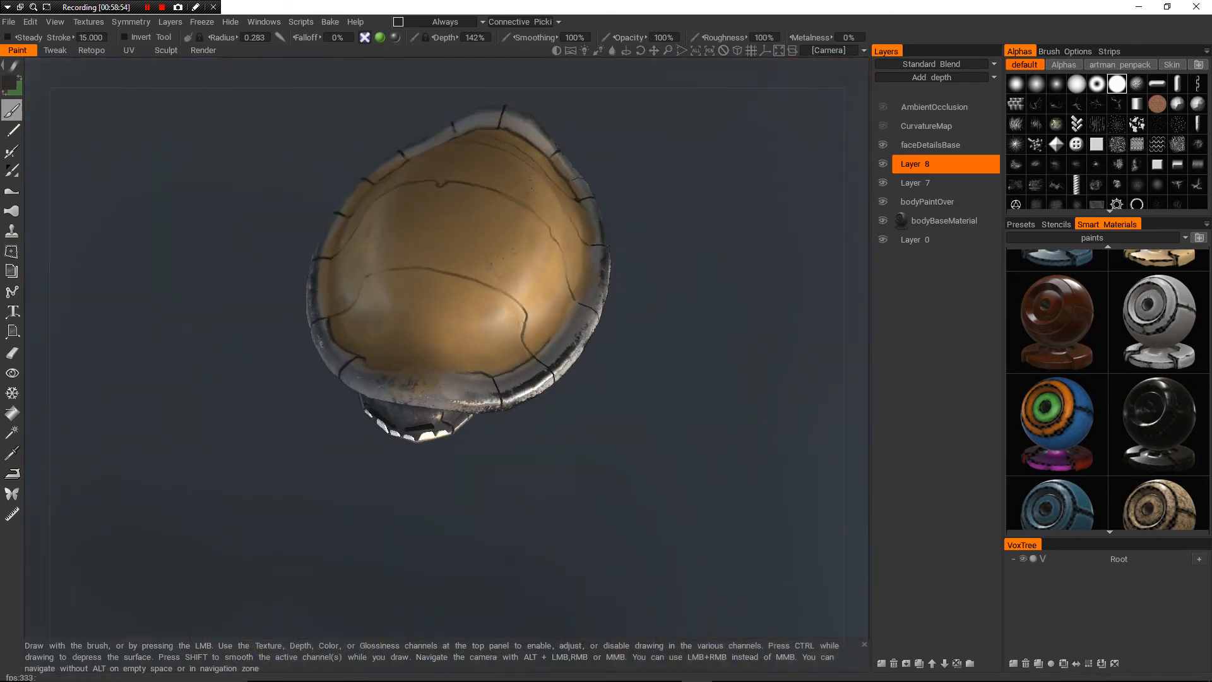
{"action": "right_click_drag", "start_coordinate": [290, 253], "coordinate": [435, 233], "text": "alt"}
{"action": "left_click_drag", "start_coordinate": [435, 233], "coordinate": [404, 277], "text": "alt"}
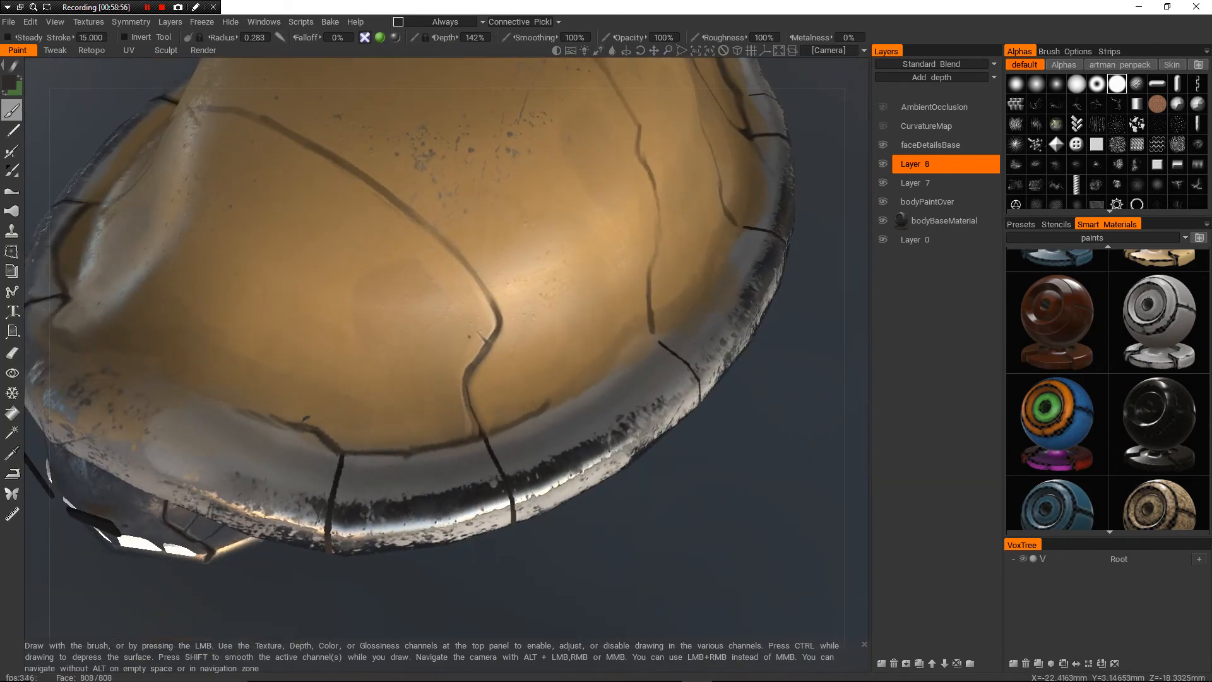
{"action": "right_click_drag", "start_coordinate": [404, 278], "coordinate": [480, 303], "text": "alt"}
{"action": "middle_click_drag", "start_coordinate": [480, 303], "coordinate": [410, 217], "text": "alt"}
{"action": "right_click_drag", "start_coordinate": [411, 218], "coordinate": [379, 284], "text": "alt"}
{"action": "left_click_drag", "start_coordinate": [378, 284], "coordinate": [337, 383], "text": "alt"}
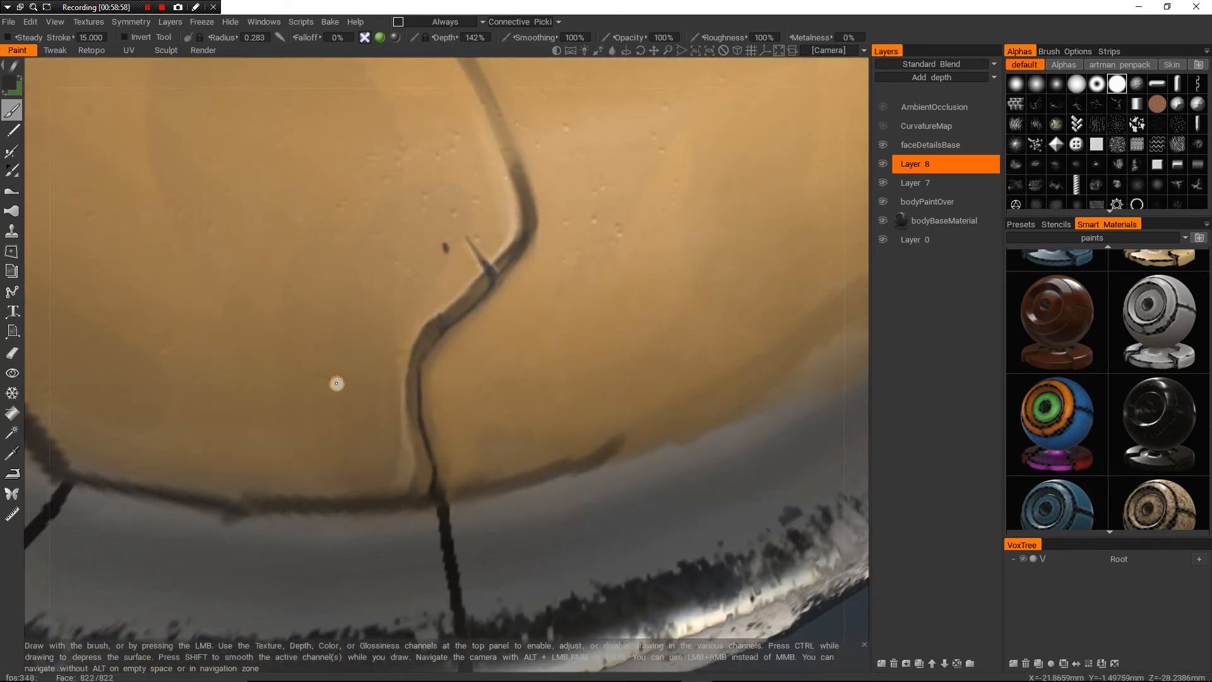
{"action": "right_click_drag", "start_coordinate": [323, 422], "coordinate": [347, 423]}
{"action": "left_click_drag", "start_coordinate": [373, 452], "coordinate": [369, 450]}
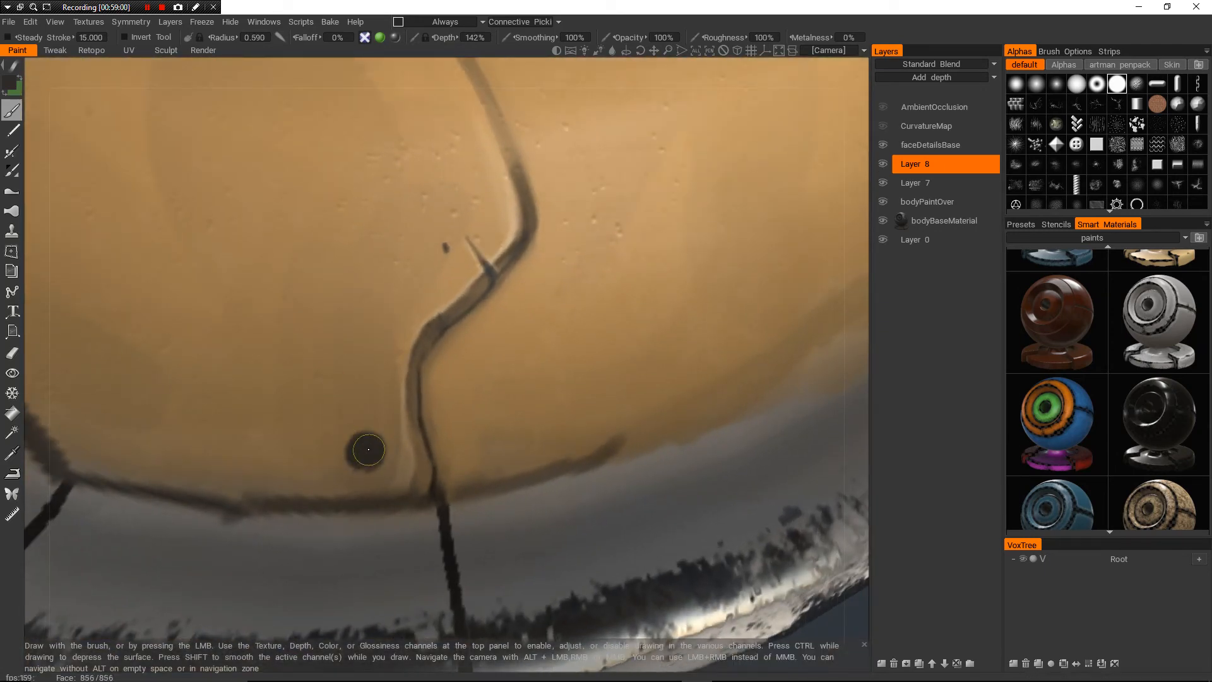
- Shade the rivet dot with a pale gray centre at brush radius 0.432 and finer shading at radius 0.269
{"action": "right_click_drag", "start_coordinate": [369, 450], "coordinate": [246, 395], "text": "alt"}
{"action": "left_click_drag", "start_coordinate": [246, 395], "coordinate": [334, 252], "text": "alt"}
{"action": "right_click_drag", "start_coordinate": [335, 252], "coordinate": [299, 242], "text": "alt"}
{"action": "left_click_drag", "start_coordinate": [299, 241], "coordinate": [315, 322], "text": "alt"}
{"action": "right_click_drag", "start_coordinate": [316, 322], "coordinate": [281, 309], "text": "alt"}
{"action": "mouse_move", "coordinate": [281, 309]}
{"action": "left_mouse_down", "text": "alt"}
{"action": "mouse_move", "coordinate": [183, 246]}
{"action": "mouse_move", "coordinate": [197, 264]}
{"action": "left_mouse_up", "text": "alt"}
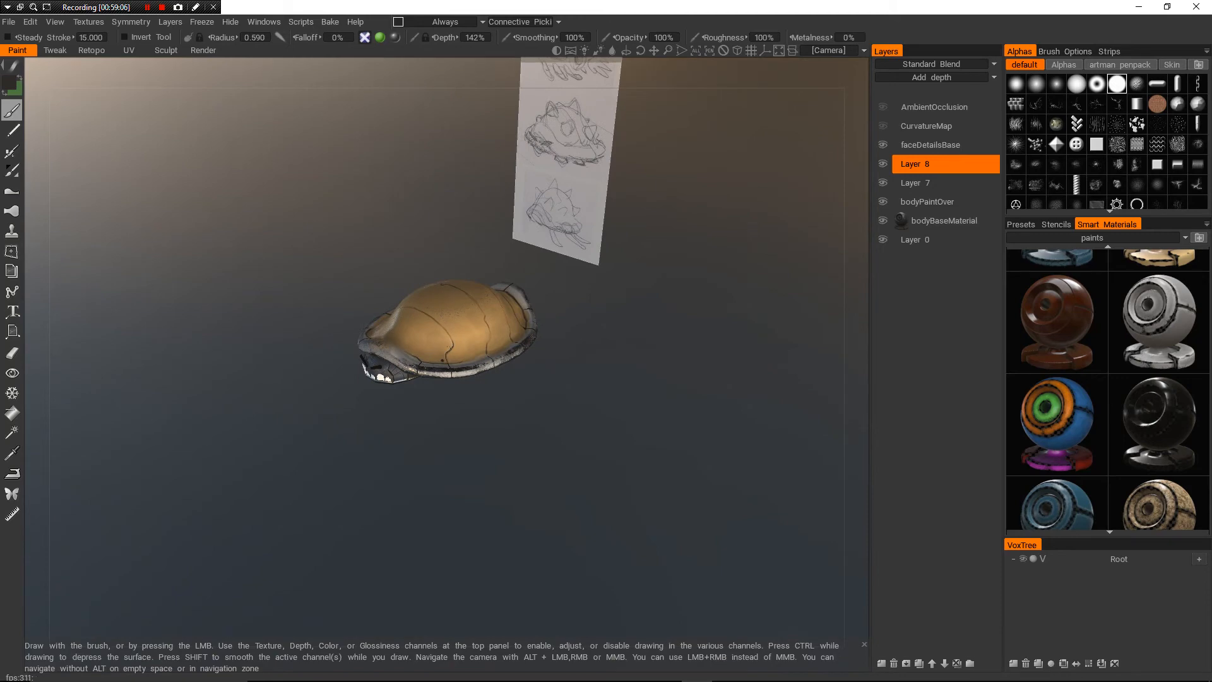
{"action": "right_click_drag", "start_coordinate": [197, 264], "coordinate": [378, 316], "text": "alt"}
{"action": "middle_click_drag", "start_coordinate": [379, 316], "coordinate": [377, 369], "text": "alt"}
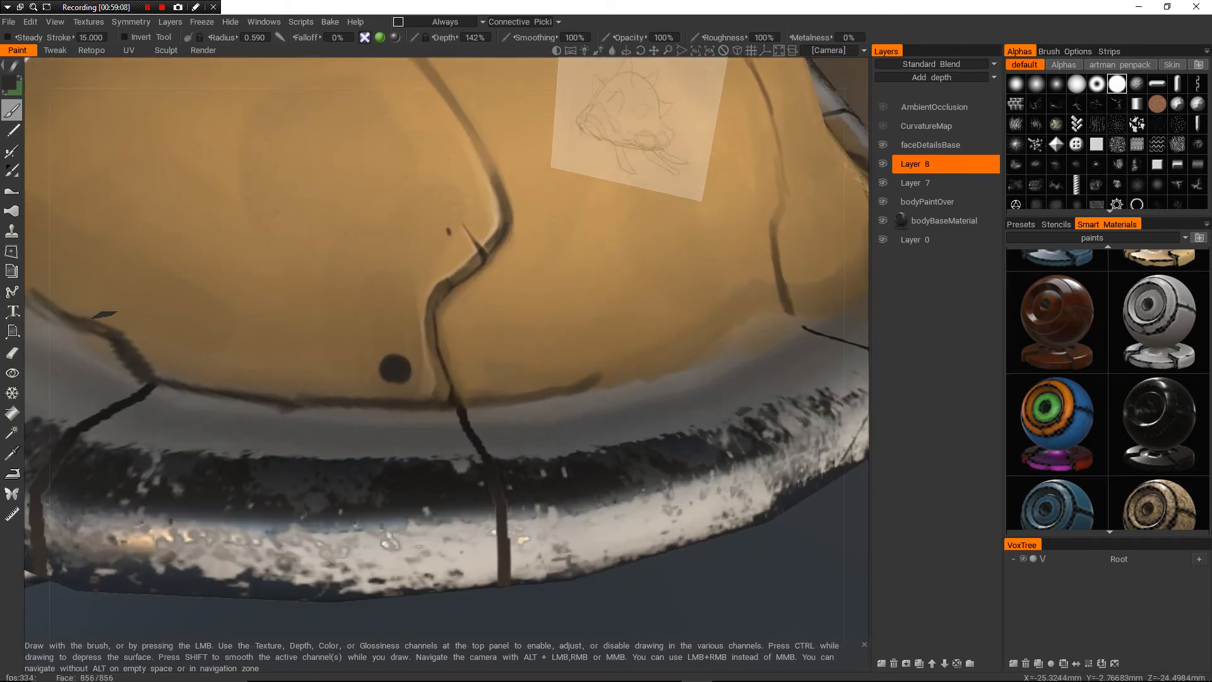
{"action": "right_click_drag", "start_coordinate": [377, 369], "coordinate": [404, 356], "text": "alt"}
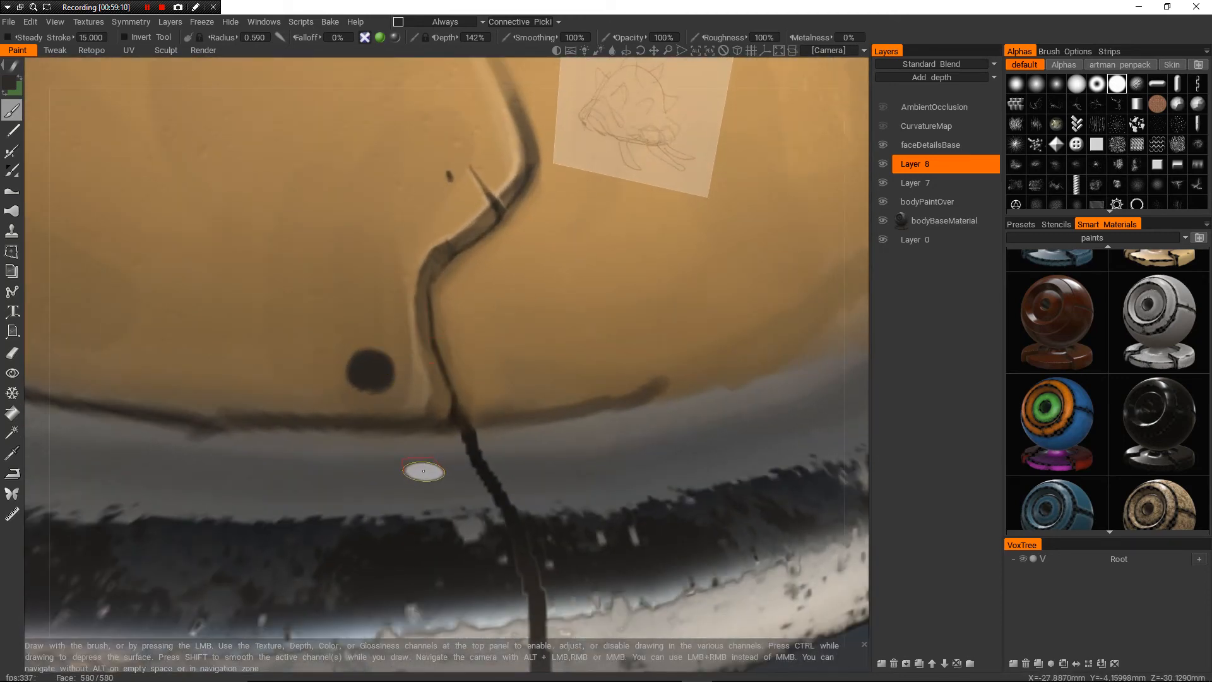
{"action": "key", "text": "v"}
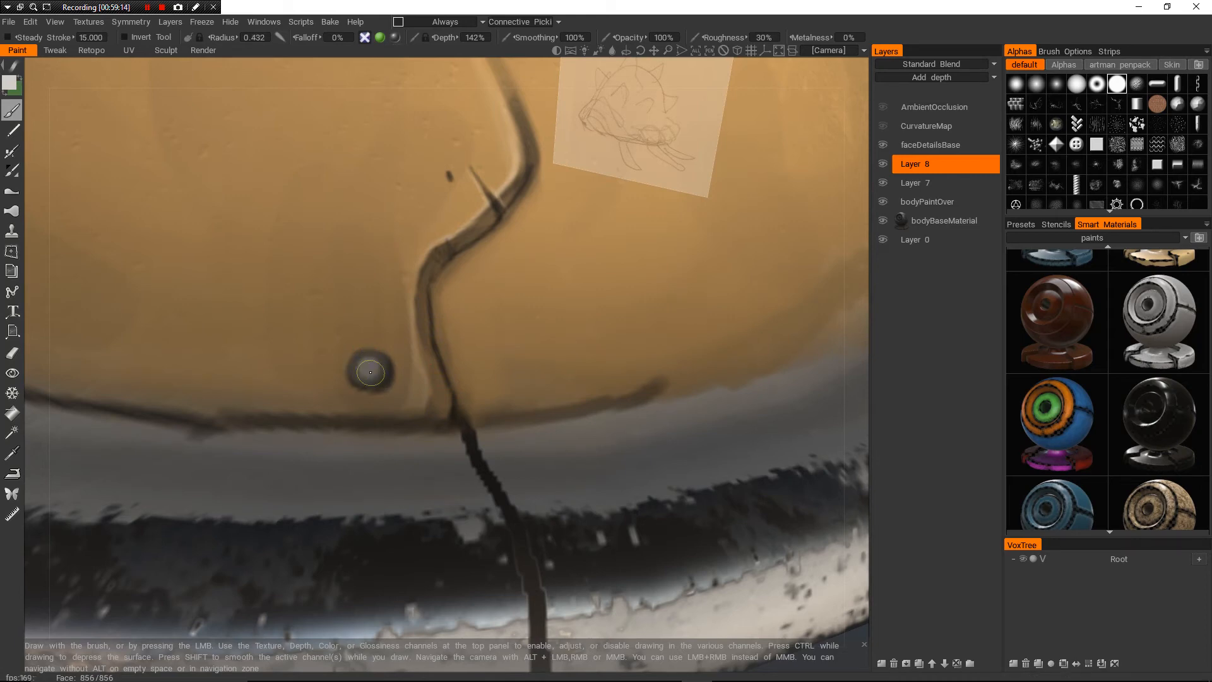
{"action": "mouse_move", "coordinate": [370, 372]}
{"action": "right_mouse_down", "text": "alt"}
{"action": "mouse_move", "coordinate": [199, 310]}
{"action": "mouse_move", "coordinate": [381, 385]}
{"action": "right_mouse_up", "text": "alt"}
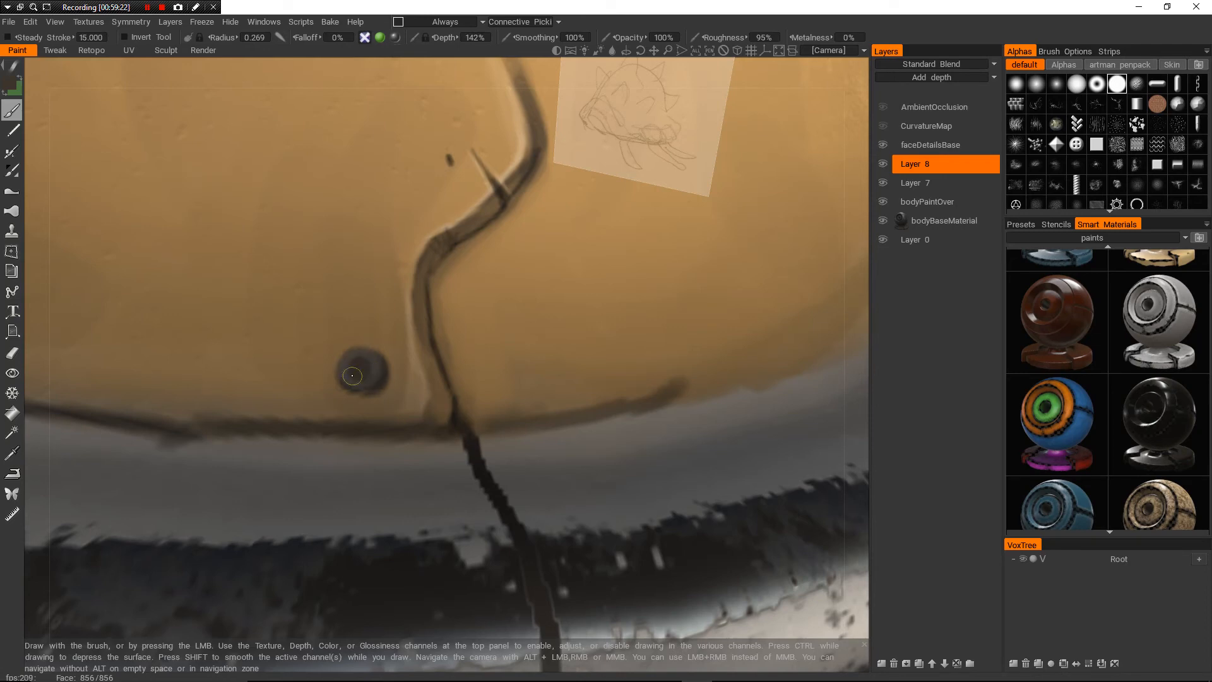
- Set the brush radius to 0.447 and paint three dark rivet dots along the lower part of the dome's second crack
{"action": "right_click_drag", "start_coordinate": [382, 385], "coordinate": [221, 322], "text": "alt"}
{"action": "left_click_drag", "start_coordinate": [221, 321], "coordinate": [271, 328], "text": "alt"}
{"action": "mouse_move", "coordinate": [271, 329]}
{"action": "right_mouse_down", "text": "alt"}
{"action": "mouse_move", "coordinate": [448, 404]}
{"action": "mouse_move", "coordinate": [492, 379]}
{"action": "right_mouse_up", "text": "alt"}
{"action": "left_click_drag", "start_coordinate": [492, 379], "coordinate": [448, 396], "text": "alt"}
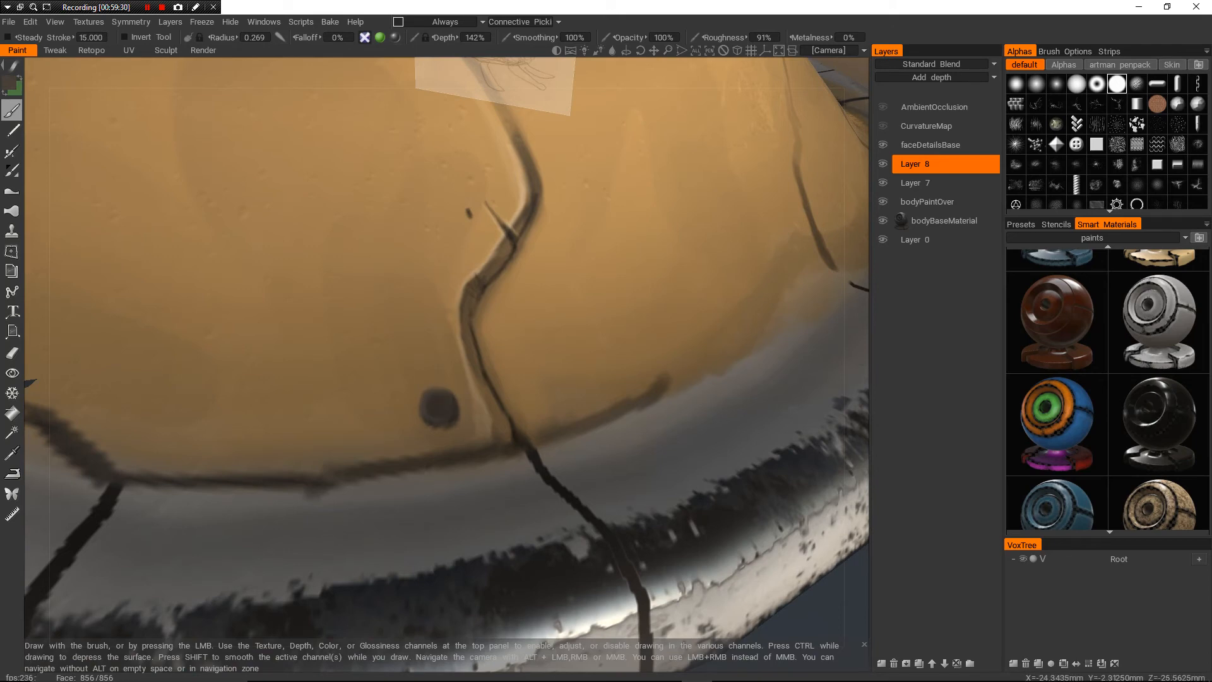
{"action": "right_click_drag", "start_coordinate": [438, 407], "coordinate": [379, 373], "text": "alt"}
{"action": "left_click_drag", "start_coordinate": [378, 372], "coordinate": [328, 369], "text": "alt"}
{"action": "right_click_drag", "start_coordinate": [328, 369], "coordinate": [316, 363], "text": "alt"}
{"action": "left_click_drag", "start_coordinate": [316, 362], "coordinate": [328, 404], "text": "alt"}
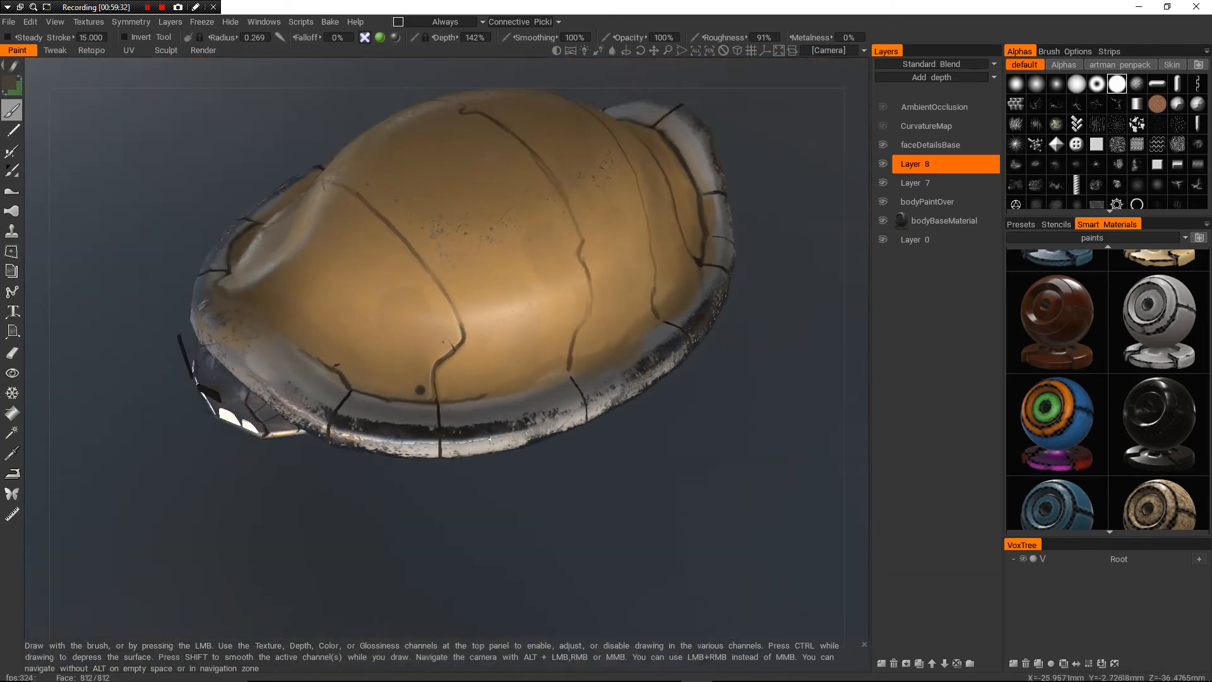
{"action": "right_click_drag", "start_coordinate": [328, 404], "coordinate": [270, 354], "text": "alt"}
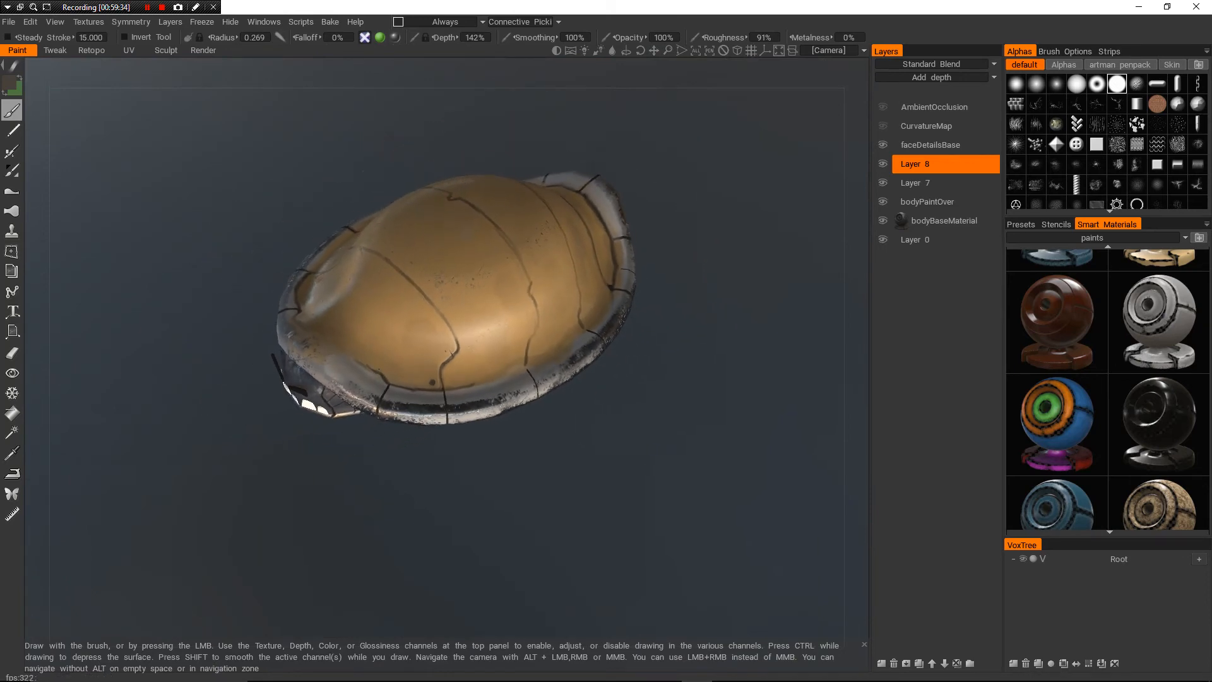
{"action": "left_click_drag", "start_coordinate": [270, 354], "coordinate": [307, 354], "text": "alt"}
{"action": "right_click_drag", "start_coordinate": [306, 354], "coordinate": [348, 397], "text": "alt"}
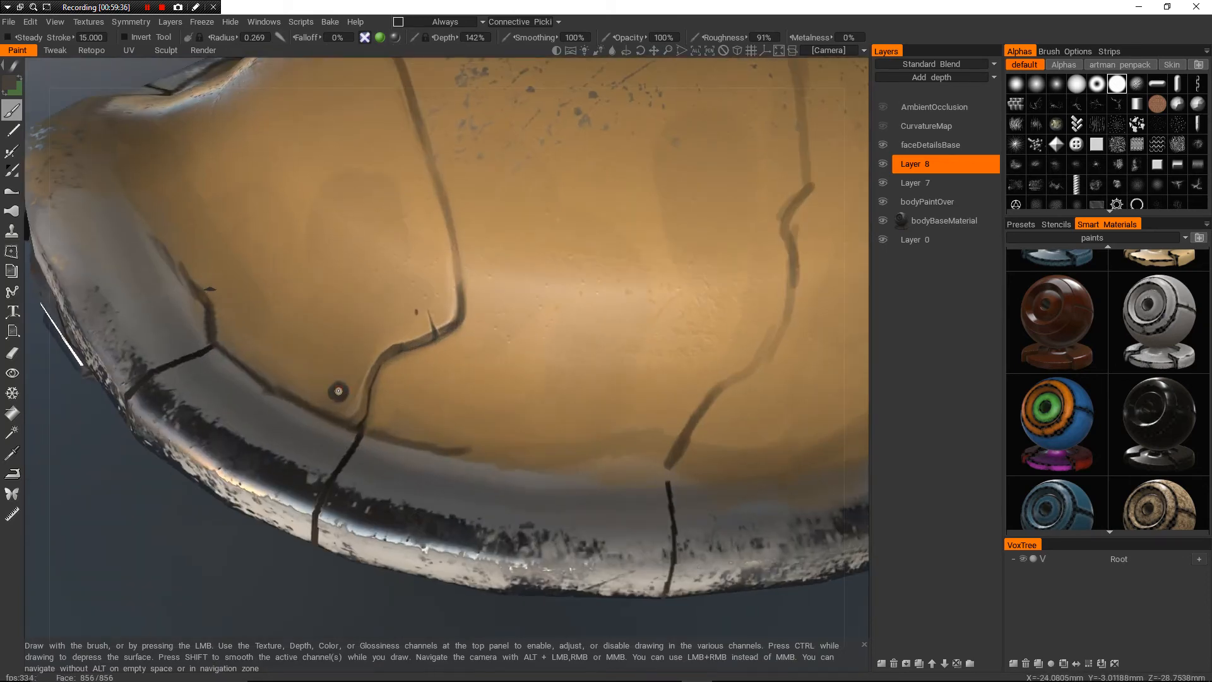
{"action": "left_click_drag", "start_coordinate": [587, 399], "coordinate": [548, 413], "text": "alt"}
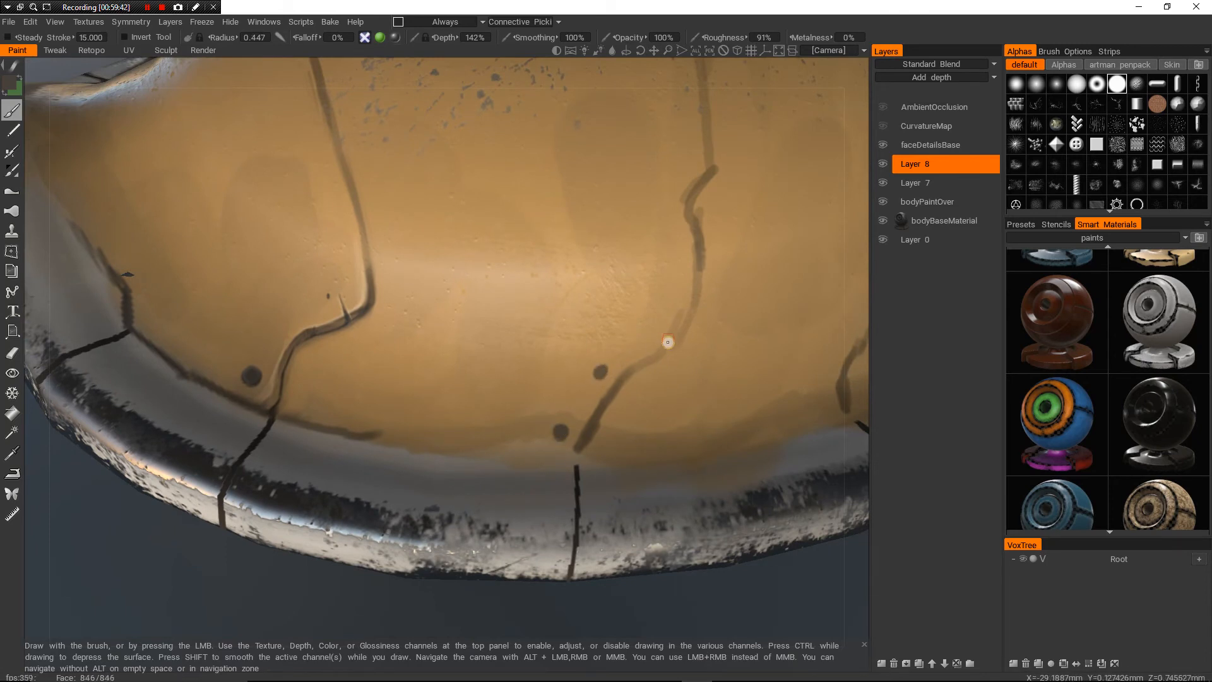
- Increase the brush radius to 0.731 and darken the dome's rim seam between the front segment gap and the front crack
{"action": "right_click_drag", "start_coordinate": [654, 322], "coordinate": [556, 253], "text": "alt"}
{"action": "left_click_drag", "start_coordinate": [555, 252], "coordinate": [672, 260], "text": "alt"}
{"action": "right_click_drag", "start_coordinate": [672, 260], "coordinate": [653, 250], "text": "alt"}
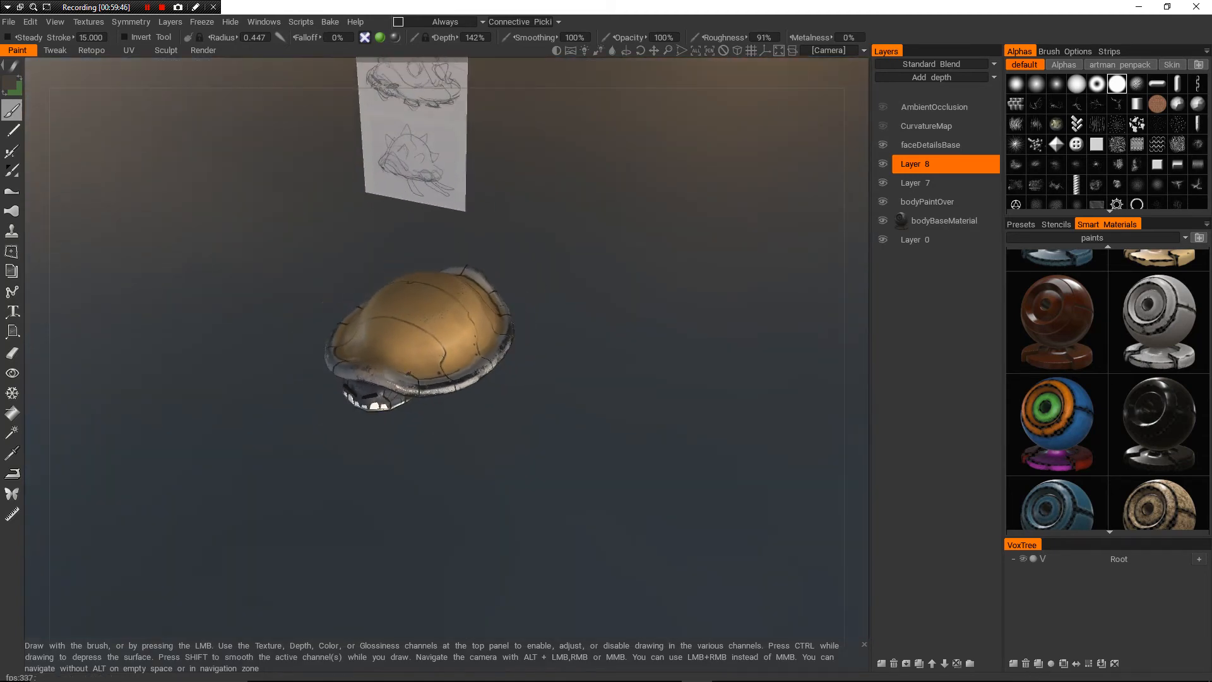
{"action": "left_click_drag", "start_coordinate": [653, 250], "coordinate": [694, 262], "text": "alt"}
{"action": "right_click_drag", "start_coordinate": [695, 262], "coordinate": [752, 297], "text": "alt"}
{"action": "right_click_drag", "start_coordinate": [505, 303], "coordinate": [569, 360], "text": "alt"}
{"action": "middle_click_drag", "start_coordinate": [568, 360], "coordinate": [597, 347], "text": "alt"}
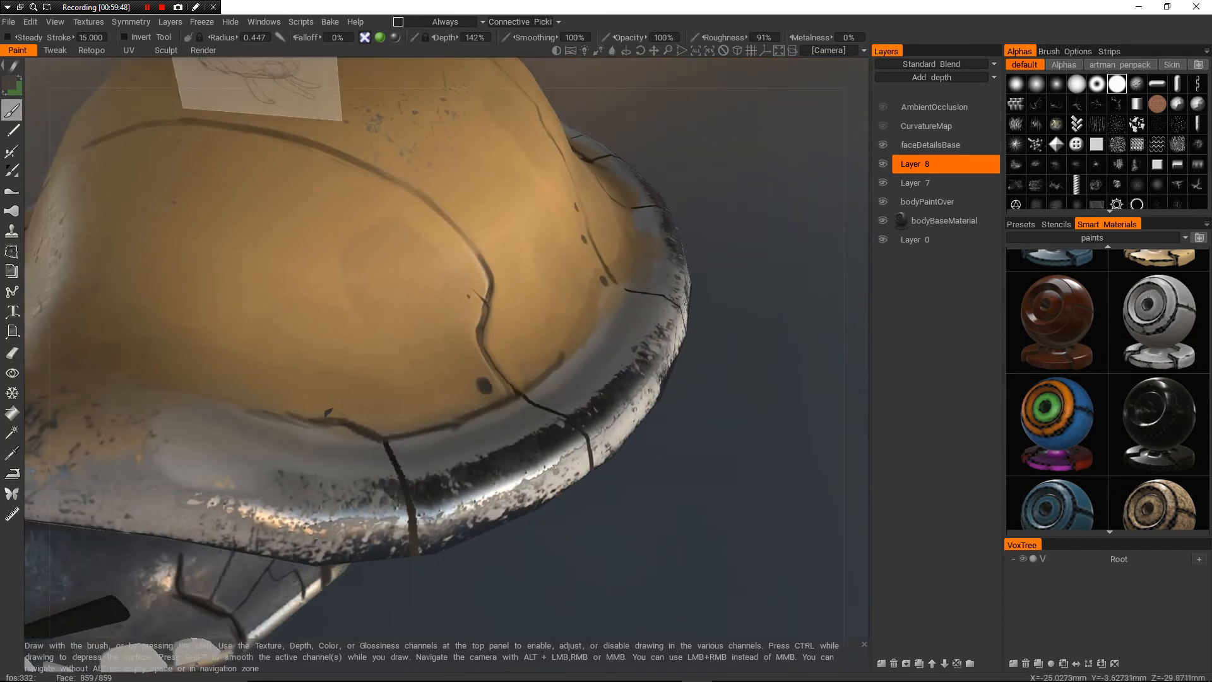
{"action": "right_click_drag", "start_coordinate": [596, 347], "coordinate": [635, 385], "text": "alt"}
{"action": "middle_click_drag", "start_coordinate": [635, 385], "coordinate": [675, 344], "text": "alt"}
{"action": "mouse_move", "coordinate": [430, 435]}
{"action": "left_mouse_down", "text": "alt"}
{"action": "mouse_move", "coordinate": [341, 445]}
{"action": "mouse_move", "coordinate": [359, 437]}
{"action": "left_mouse_up", "text": "alt"}
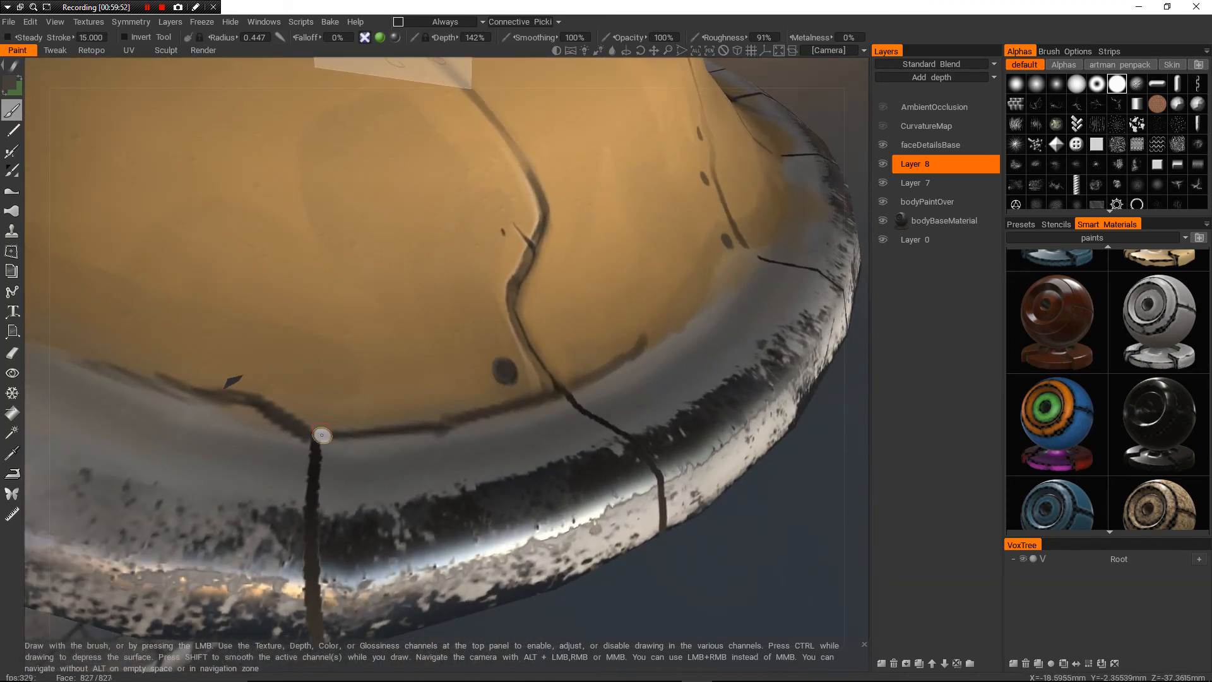
{"action": "key", "text": "bracketright"}
{"action": "key", "text": "bracketright"}
{"action": "key", "text": "bracketright"}
{"action": "key", "text": "bracketright"}
{"action": "key", "text": "bracketright"}
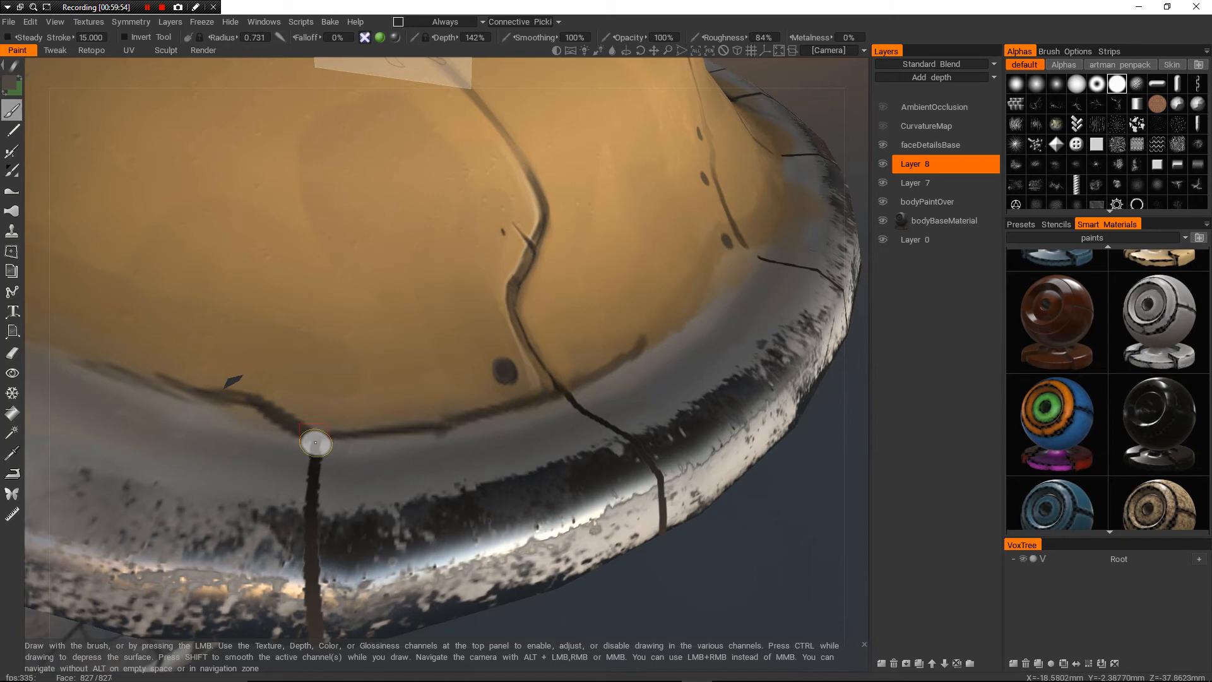
{"action": "mouse_move", "coordinate": [316, 442]}
{"action": "left_mouse_down"}
{"action": "mouse_move", "coordinate": [341, 427]}
{"action": "mouse_move", "coordinate": [565, 393]}
{"action": "left_mouse_up"}
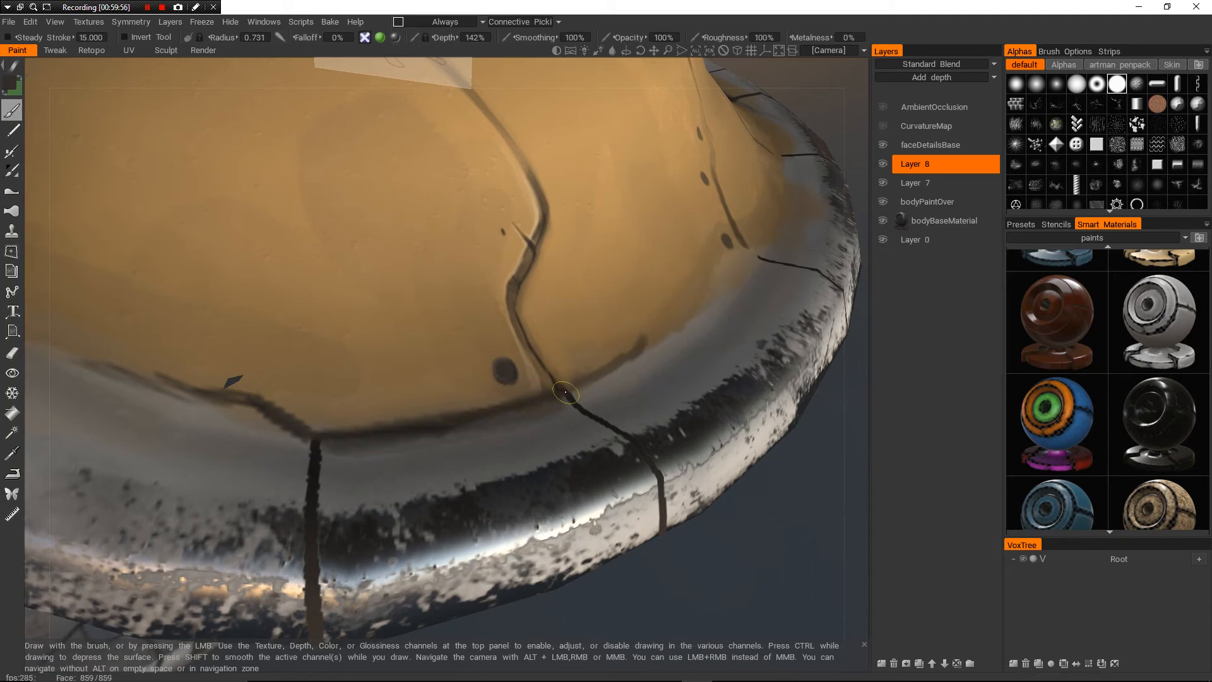
- Continue the dark rim seam from the front crack toward the second crack's segment gap at brush radius 0.731
{"action": "right_click_drag", "start_coordinate": [277, 461], "coordinate": [271, 367], "text": "alt"}
{"action": "mouse_move", "coordinate": [272, 366]}
{"action": "left_mouse_down", "text": "alt"}
{"action": "mouse_move", "coordinate": [303, 423]}
{"action": "mouse_move", "coordinate": [372, 439]}
{"action": "mouse_move", "coordinate": [271, 373]}
{"action": "left_mouse_up", "text": "alt"}
{"action": "right_click_drag", "start_coordinate": [271, 373], "coordinate": [316, 492], "text": "alt"}
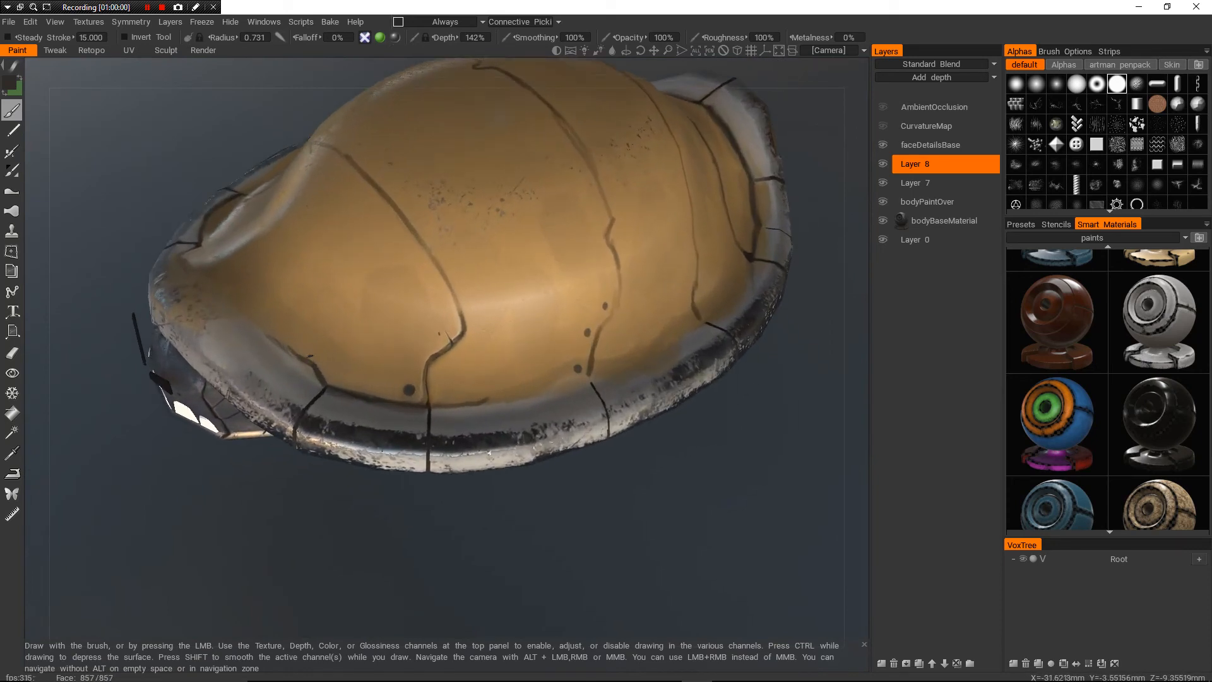
{"action": "right_click_drag", "start_coordinate": [440, 404], "coordinate": [438, 375], "text": "alt"}
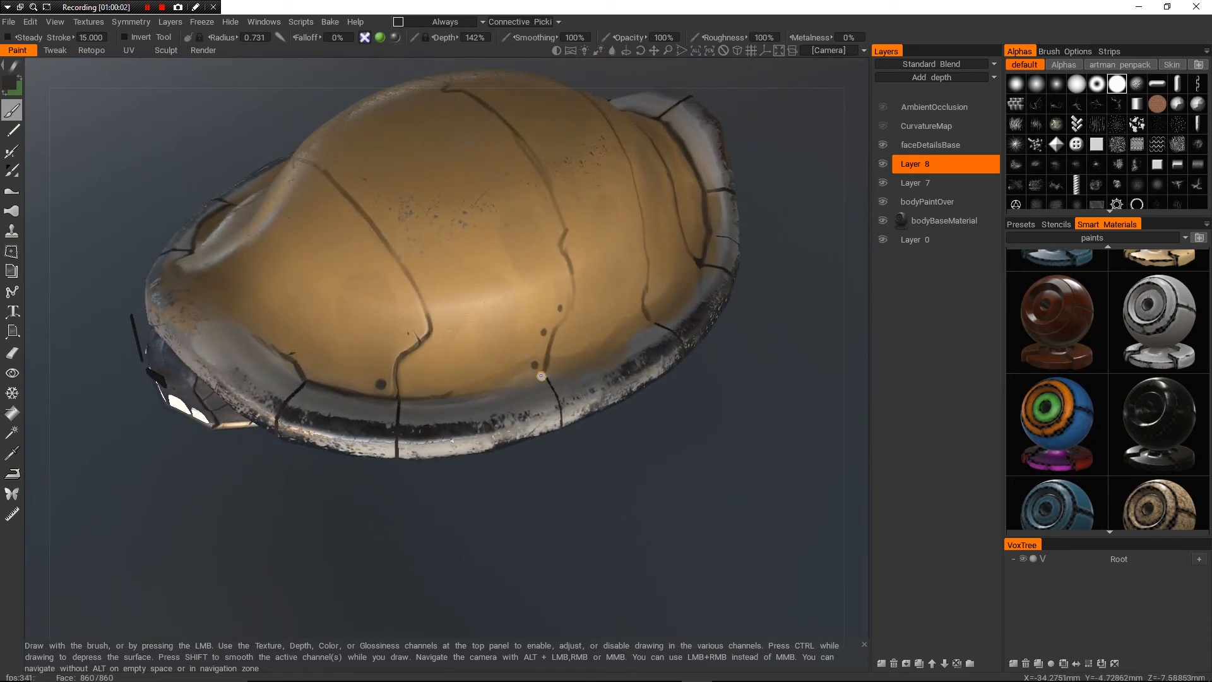
{"action": "mouse_move", "coordinate": [555, 364]}
{"action": "right_mouse_down", "text": "alt"}
{"action": "mouse_move", "coordinate": [548, 309]}
{"action": "mouse_move", "coordinate": [552, 361]}
{"action": "right_mouse_up", "text": "alt"}
{"action": "left_click_drag", "start_coordinate": [552, 361], "coordinate": [536, 394], "text": "alt"}
{"action": "right_click_drag", "start_coordinate": [536, 395], "coordinate": [542, 420], "text": "alt"}
- Reduce the brush radius to 0.293 and outline a rounded four-sided patch on the dome between the first two cracks
{"action": "left_click_drag", "start_coordinate": [541, 378], "coordinate": [559, 286], "text": "alt"}
{"action": "right_click_drag", "start_coordinate": [559, 285], "coordinate": [562, 319], "text": "alt"}
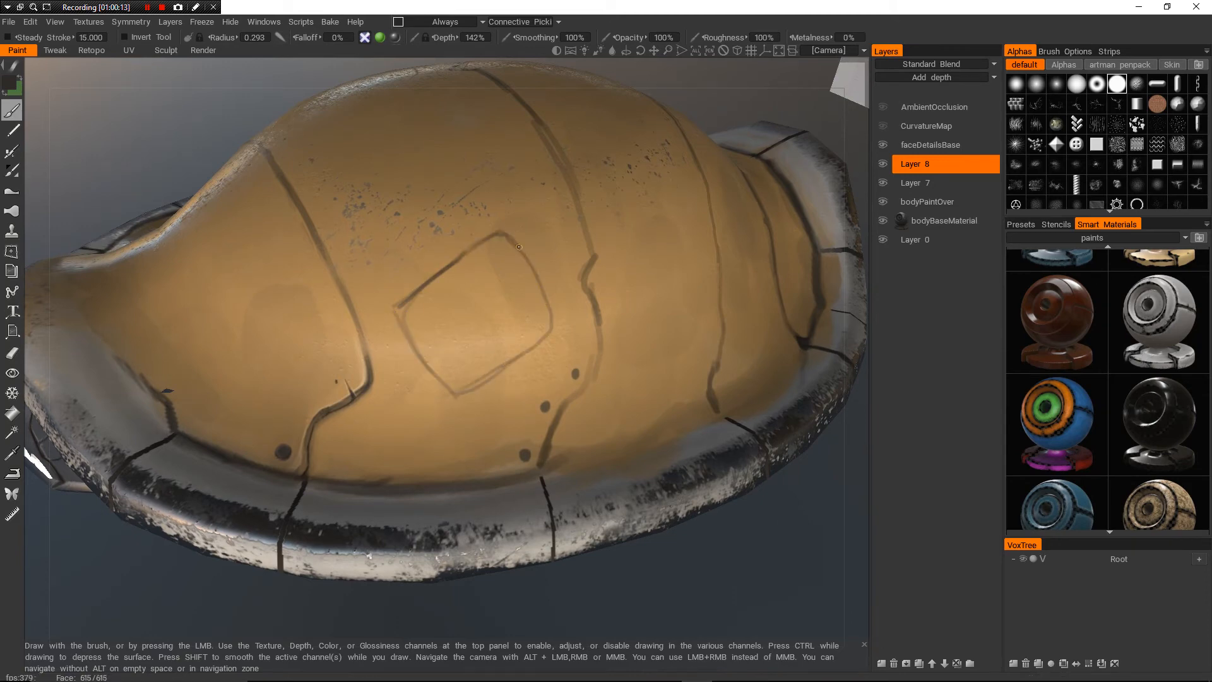
{"action": "right_click_drag", "start_coordinate": [442, 341], "coordinate": [442, 429], "text": "alt"}
{"action": "mouse_move", "coordinate": [379, 353]}
{"action": "left_mouse_down", "text": "alt"}
{"action": "mouse_move", "coordinate": [644, 359]}
{"action": "mouse_move", "coordinate": [392, 354]}
{"action": "left_mouse_up", "text": "alt"}
{"action": "right_click_drag", "start_coordinate": [442, 404], "coordinate": [442, 290], "text": "alt"}
{"action": "left_click_drag", "start_coordinate": [442, 353], "coordinate": [429, 322], "text": "alt"}
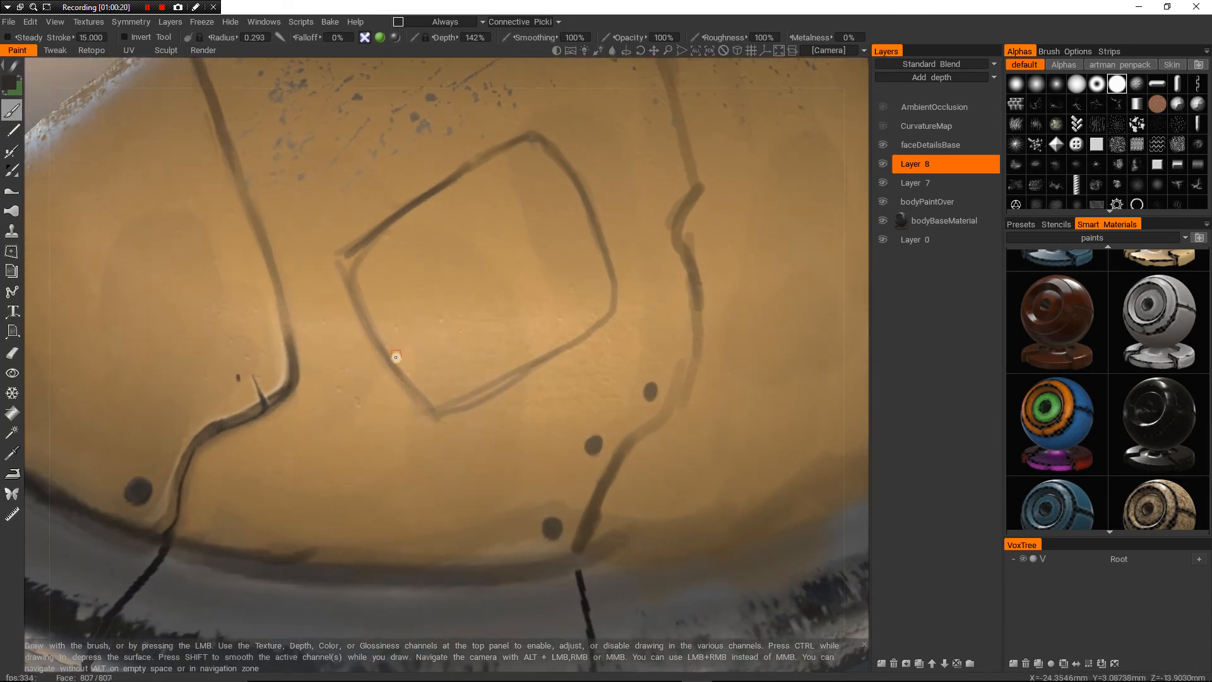
- Set the paint color to a muted blue-gray with hue 189, saturation 20% and lightness 39%
{"action": "key", "text": "v"}
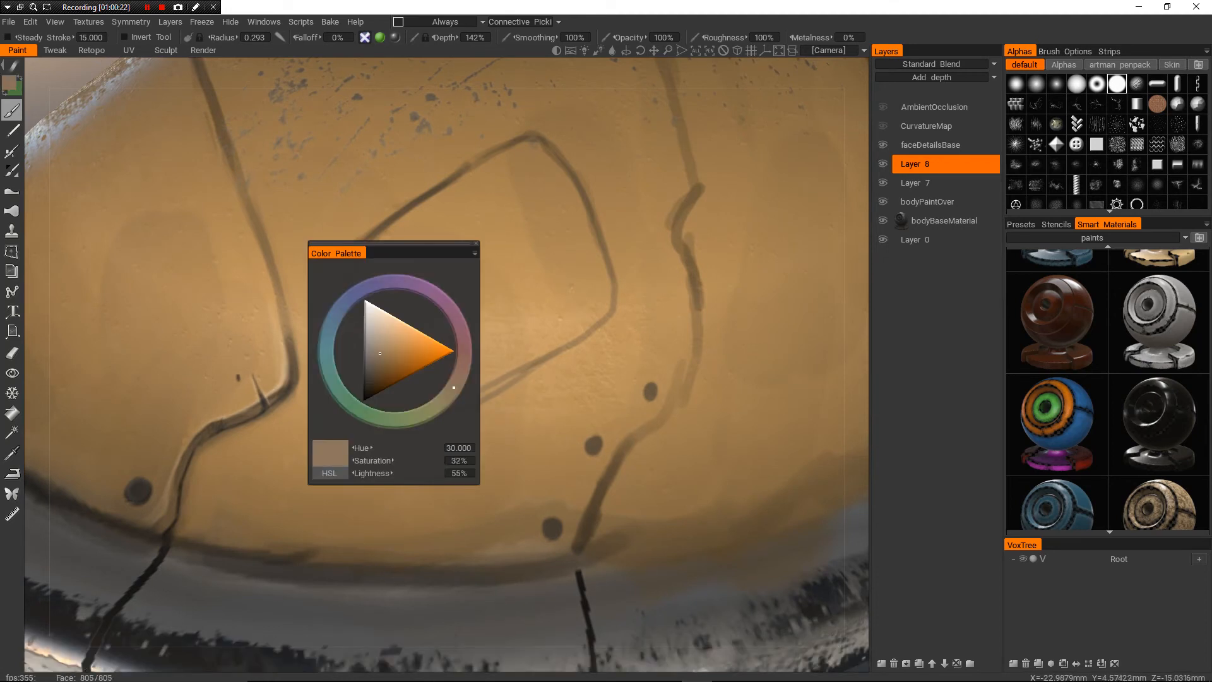
{"action": "left_click", "coordinate": [326, 340]}
{"action": "left_click", "coordinate": [372, 363]}
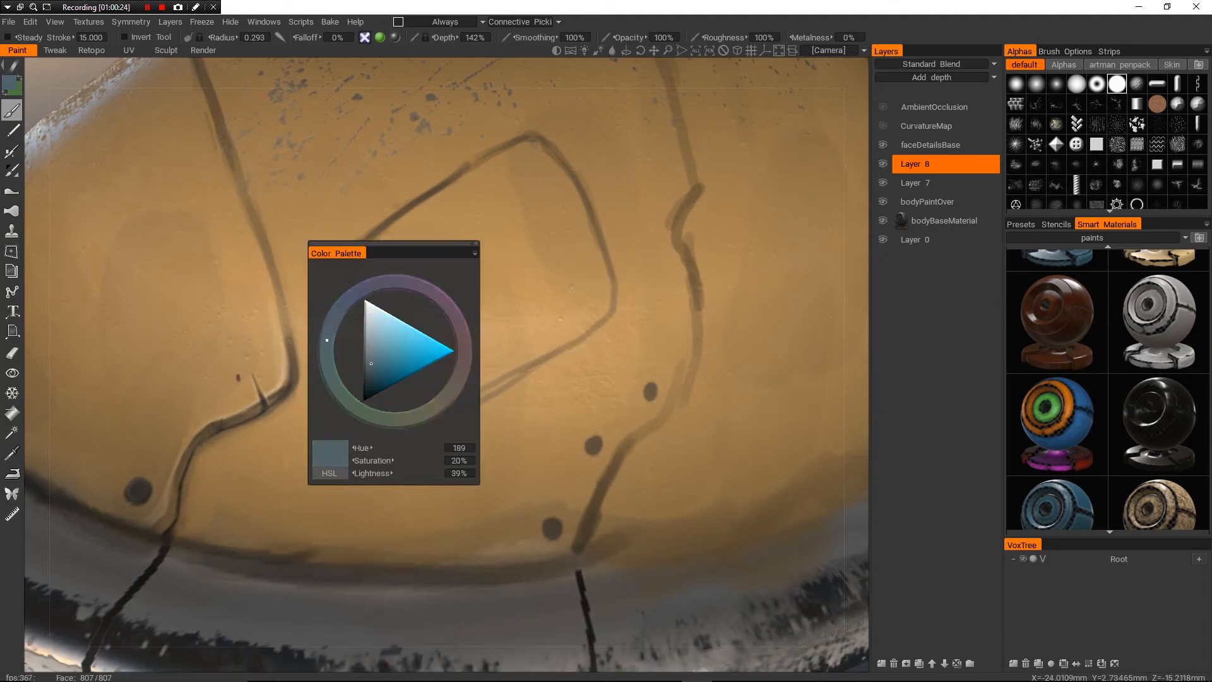
- Set the brush radius to 1.896 and depth to 39%, and fill the outlined patch with blended gray strokes
{"action": "right_click_drag", "start_coordinate": [320, 295], "coordinate": [403, 291]}
{"action": "mouse_move", "coordinate": [373, 263]}
{"action": "left_mouse_down"}
{"action": "mouse_move", "coordinate": [441, 252]}
{"action": "mouse_move", "coordinate": [489, 336]}
{"action": "left_mouse_up"}
{"action": "key", "text": "v"}
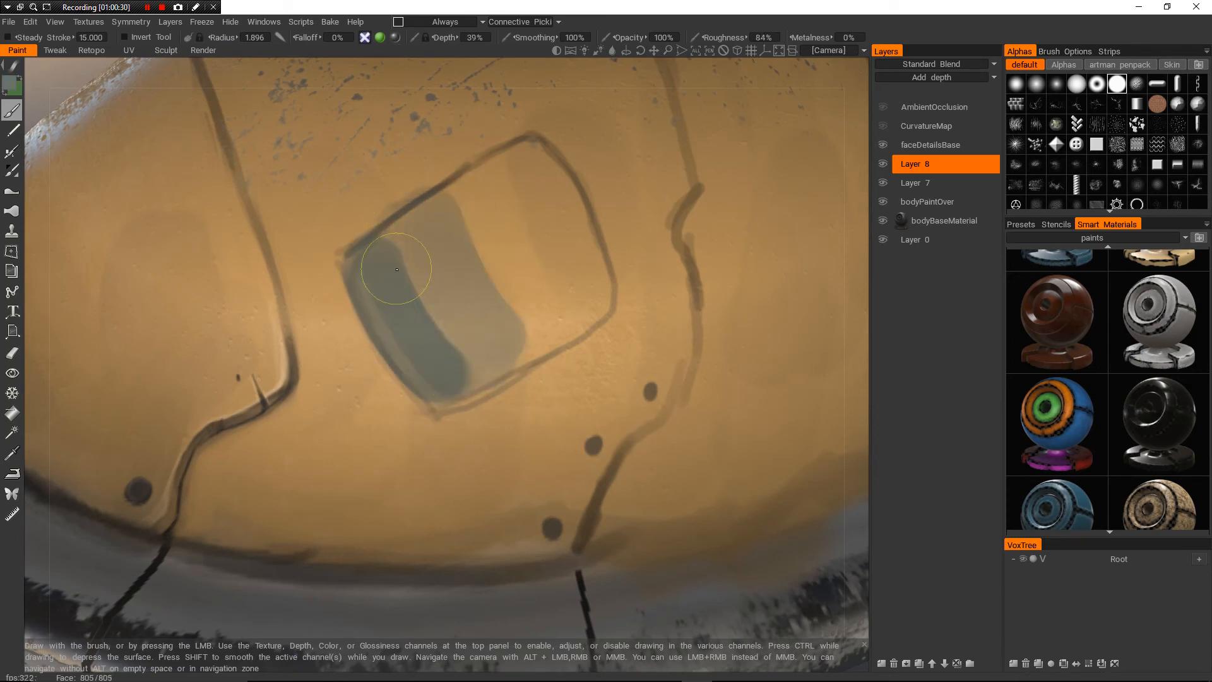
{"action": "mouse_move", "coordinate": [395, 268]}
{"action": "left_mouse_down"}
{"action": "mouse_move", "coordinate": [423, 332]}
{"action": "mouse_move", "coordinate": [493, 209]}
{"action": "mouse_move", "coordinate": [508, 230]}
{"action": "mouse_move", "coordinate": [556, 209]}
{"action": "mouse_move", "coordinate": [471, 377]}
{"action": "left_mouse_up"}
{"action": "key", "text": "v"}
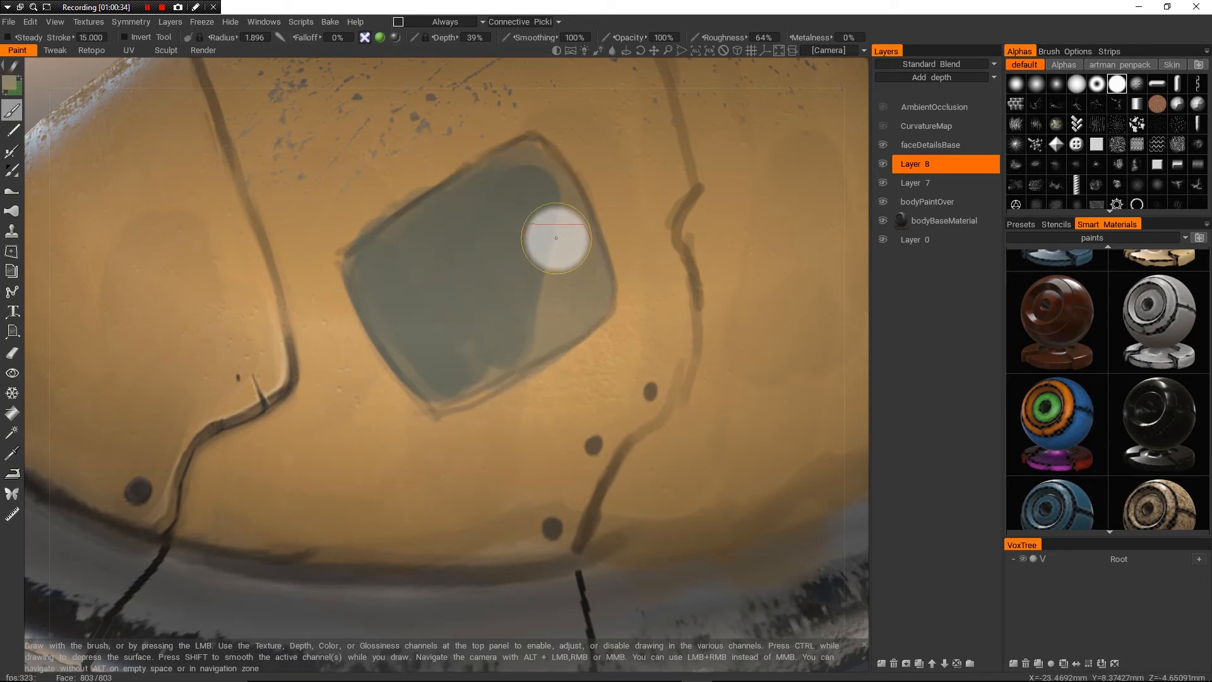
{"action": "mouse_move", "coordinate": [555, 247]}
{"action": "left_mouse_down"}
{"action": "mouse_move", "coordinate": [520, 175]}
{"action": "mouse_move", "coordinate": [429, 322]}
{"action": "mouse_move", "coordinate": [498, 347]}
{"action": "mouse_move", "coordinate": [392, 286]}
{"action": "mouse_move", "coordinate": [446, 371]}
{"action": "mouse_move", "coordinate": [482, 211]}
{"action": "left_mouse_up"}
- Switch to near-black at brush radius 0.320 and darken the patch's two lower edges from corner to corner
{"action": "right_click_drag", "start_coordinate": [483, 211], "coordinate": [332, 338], "text": "alt"}
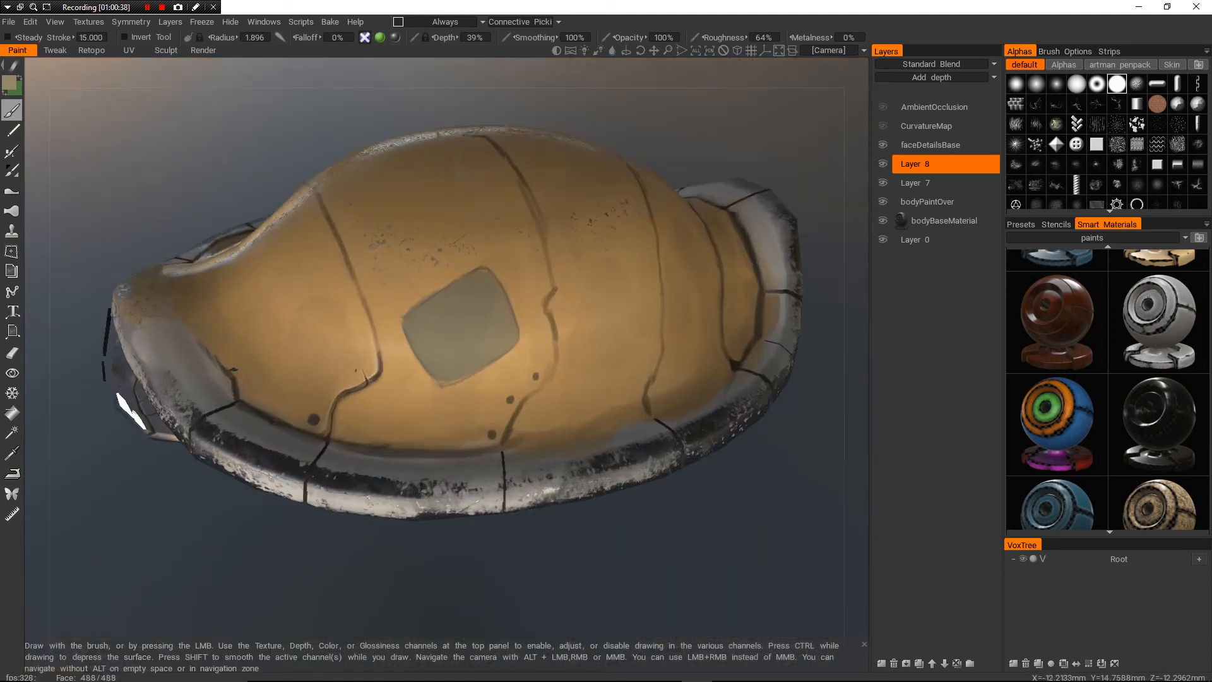
{"action": "left_click_drag", "start_coordinate": [332, 339], "coordinate": [499, 328], "text": "alt"}
{"action": "right_click_drag", "start_coordinate": [498, 328], "coordinate": [404, 404], "text": "alt"}
{"action": "left_click_drag", "start_coordinate": [404, 404], "coordinate": [315, 398], "text": "alt"}
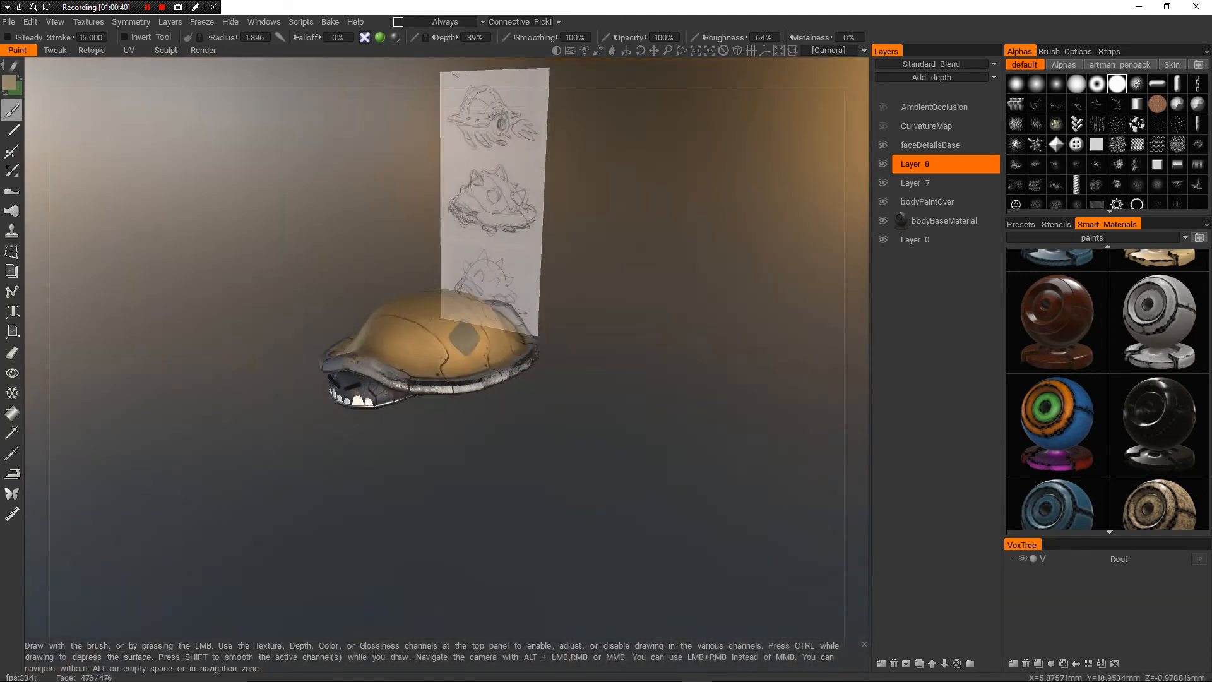
{"action": "mouse_move", "coordinate": [316, 397]}
{"action": "right_mouse_down", "text": "alt"}
{"action": "mouse_move", "coordinate": [436, 316]}
{"action": "mouse_move", "coordinate": [467, 404]}
{"action": "right_mouse_up", "text": "alt"}
{"action": "mouse_move", "coordinate": [467, 403]}
{"action": "left_mouse_down", "text": "alt"}
{"action": "mouse_move", "coordinate": [464, 303]}
{"action": "mouse_move", "coordinate": [462, 521]}
{"action": "left_mouse_up", "text": "alt"}
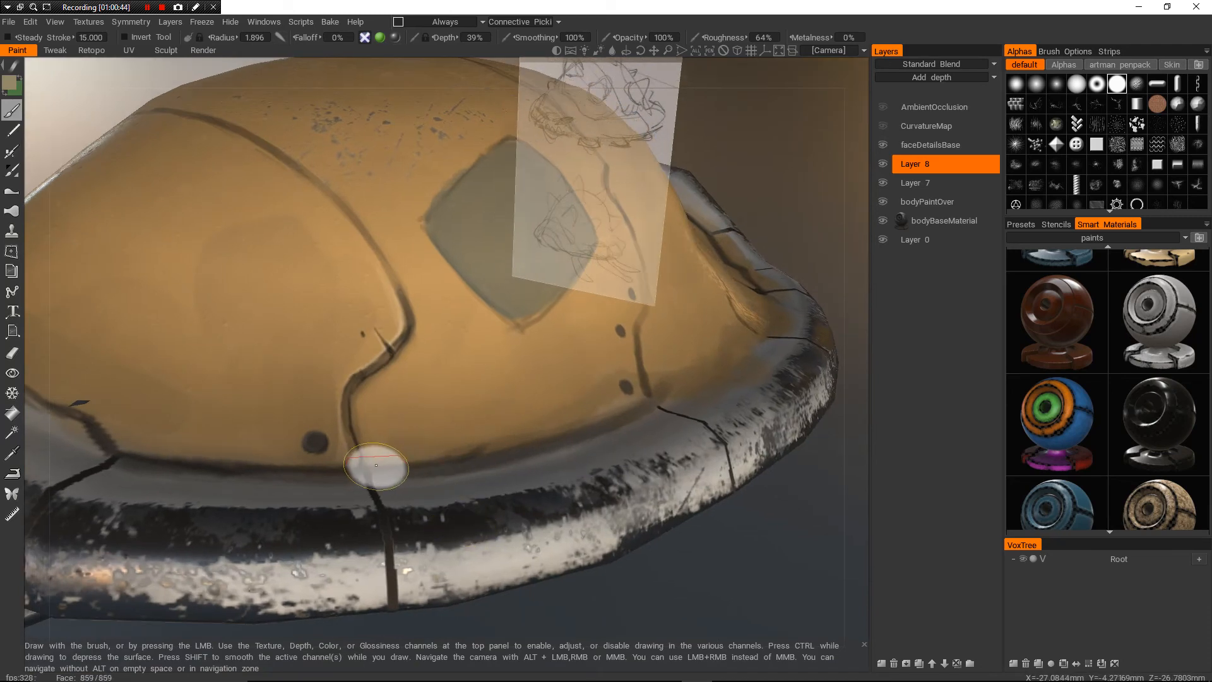
{"action": "key", "text": "v"}
{"action": "right_click_drag", "start_coordinate": [392, 440], "coordinate": [441, 467], "text": "alt"}
{"action": "left_click_drag", "start_coordinate": [442, 468], "coordinate": [428, 418], "text": "alt"}
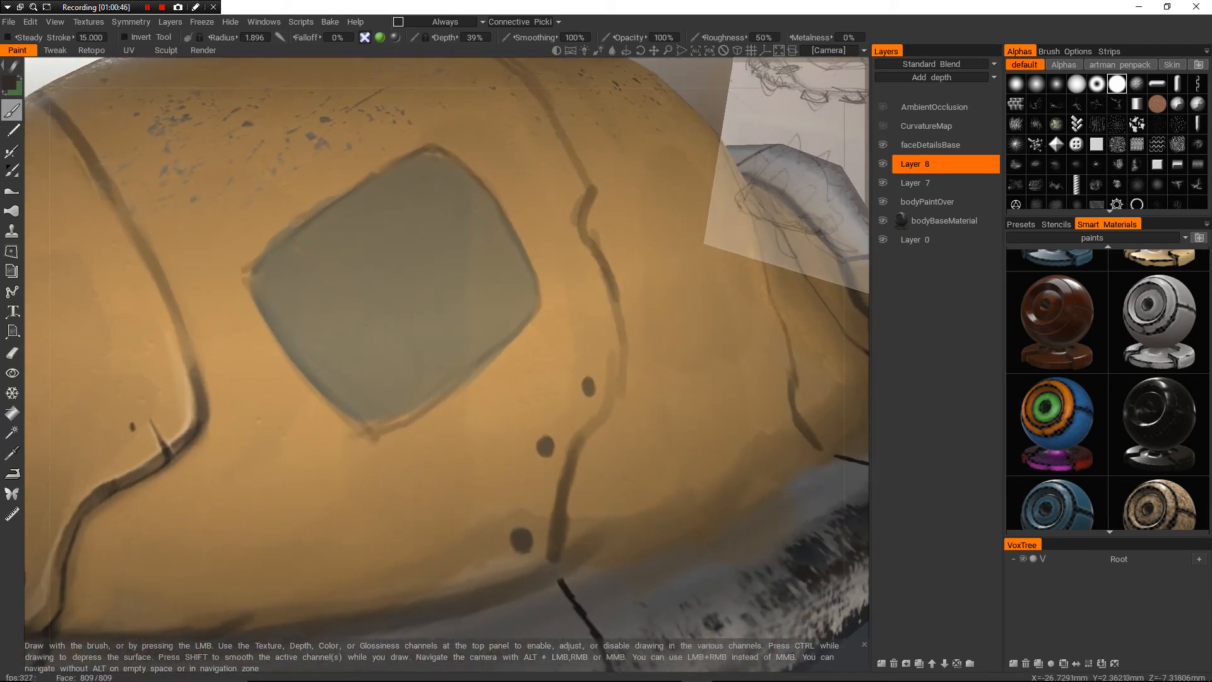
{"action": "right_click_drag", "start_coordinate": [428, 417], "coordinate": [396, 417]}
{"action": "mouse_move", "coordinate": [380, 427]}
{"action": "left_mouse_down"}
{"action": "mouse_move", "coordinate": [535, 322]}
{"action": "mouse_move", "coordinate": [533, 289]}
{"action": "left_mouse_up"}
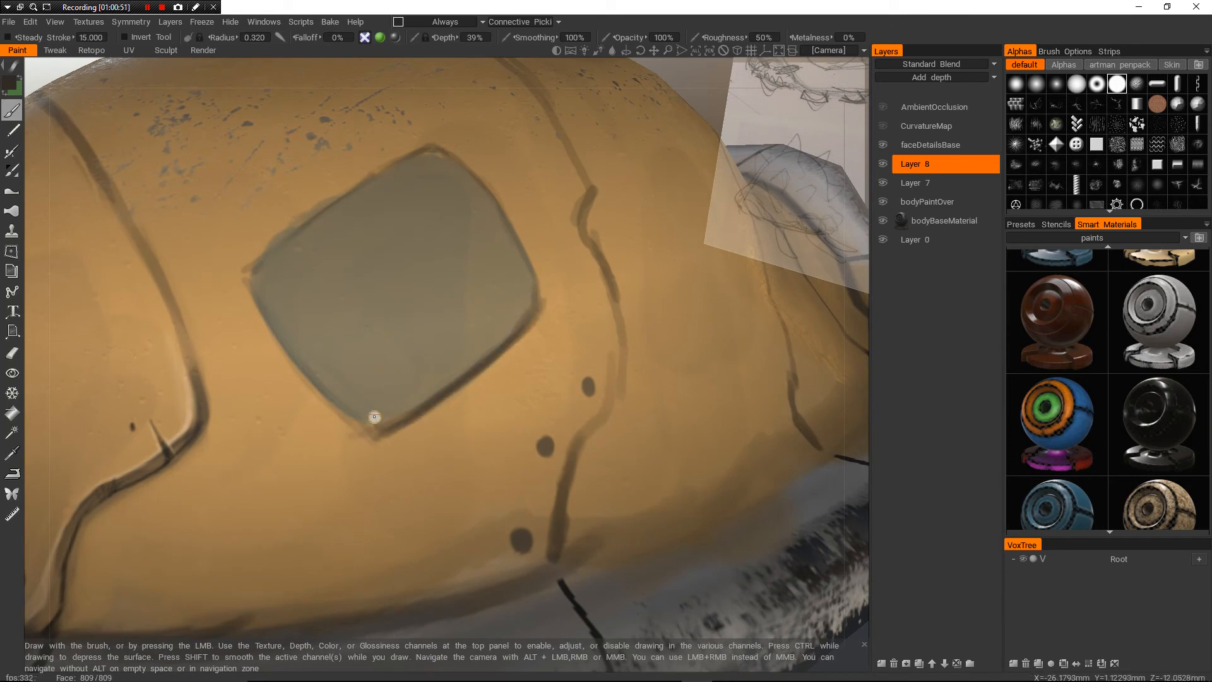
{"action": "left_click_drag", "start_coordinate": [382, 433], "coordinate": [279, 339]}
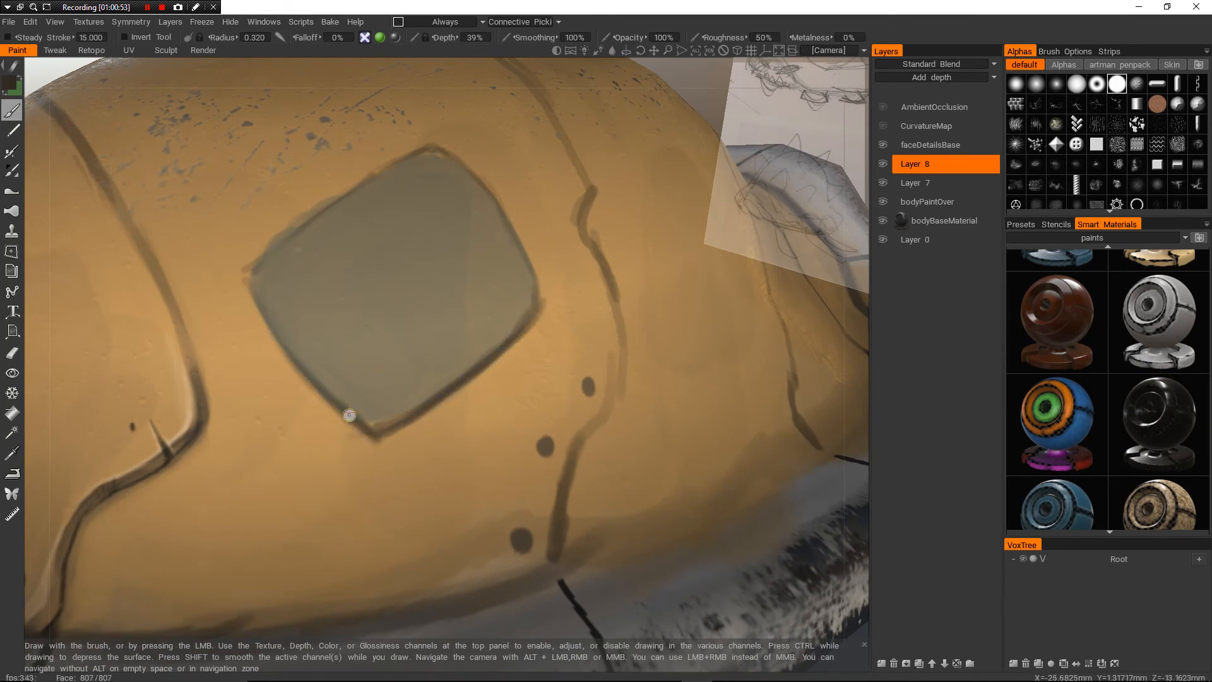
{"action": "left_click_drag", "start_coordinate": [349, 414], "coordinate": [250, 269]}
- Dab near-black rivets just inside the gray patch's bottom, right, left and top corners at brush radius 0.396
{"action": "mouse_move", "coordinate": [354, 316]}
{"action": "right_mouse_down", "text": "alt"}
{"action": "mouse_move", "coordinate": [303, 353]}
{"action": "mouse_move", "coordinate": [420, 262]}
{"action": "mouse_move", "coordinate": [297, 423]}
{"action": "mouse_move", "coordinate": [313, 408]}
{"action": "right_mouse_up", "text": "alt"}
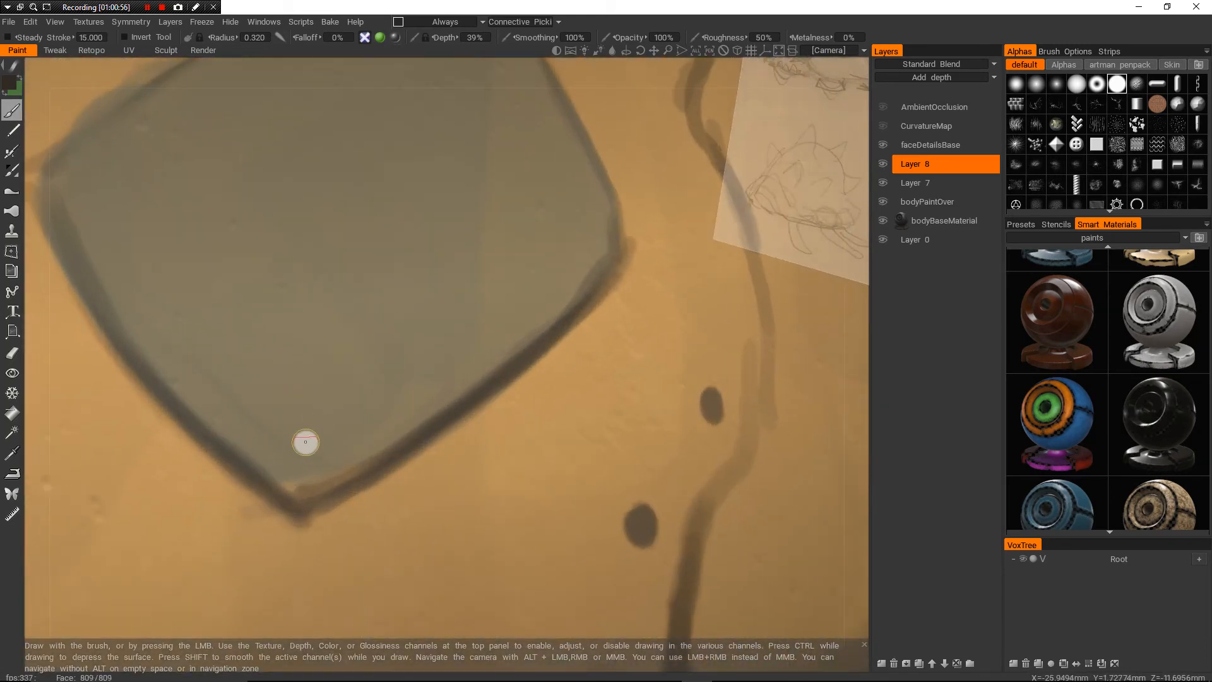
{"action": "key", "text": "bracketright"}
{"action": "left_click_drag", "start_coordinate": [311, 437], "coordinate": [307, 442]}
{"action": "key", "text": "bracketleft"}
{"action": "key", "text": "bracketleft"}
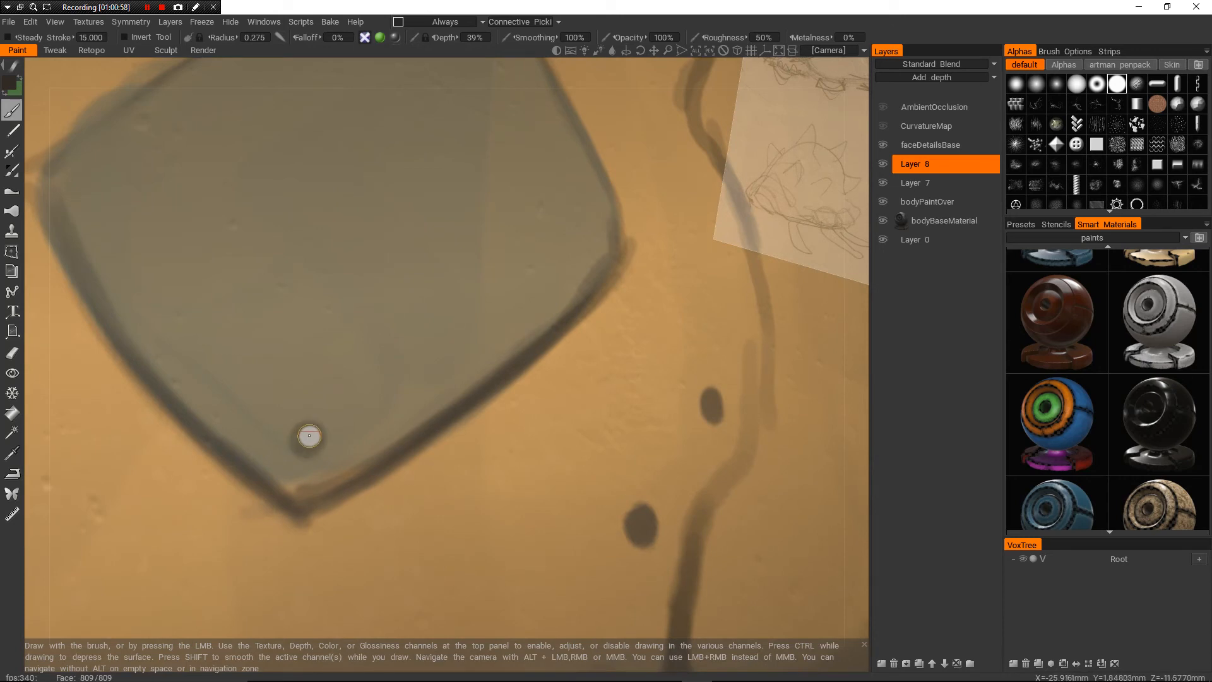
{"action": "key", "text": "bracketright"}
{"action": "key", "text": "bracketright"}
{"action": "left_click", "coordinate": [579, 225]}
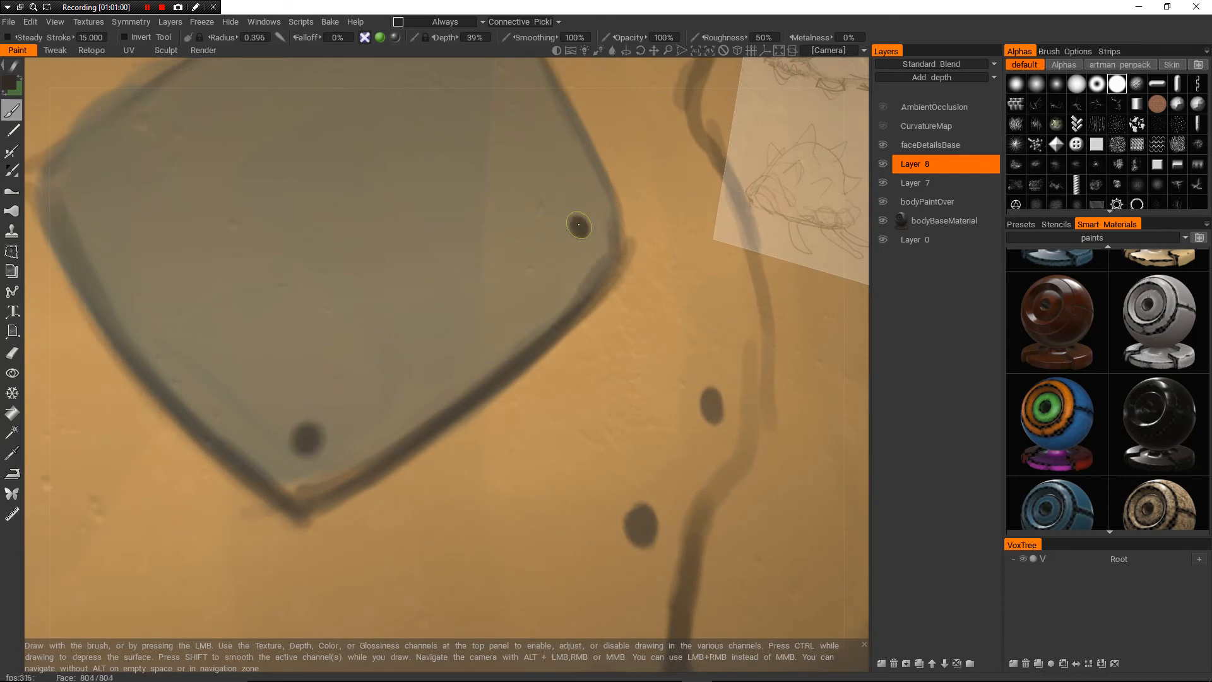
{"action": "right_click_drag", "start_coordinate": [583, 225], "coordinate": [352, 290], "text": "alt"}
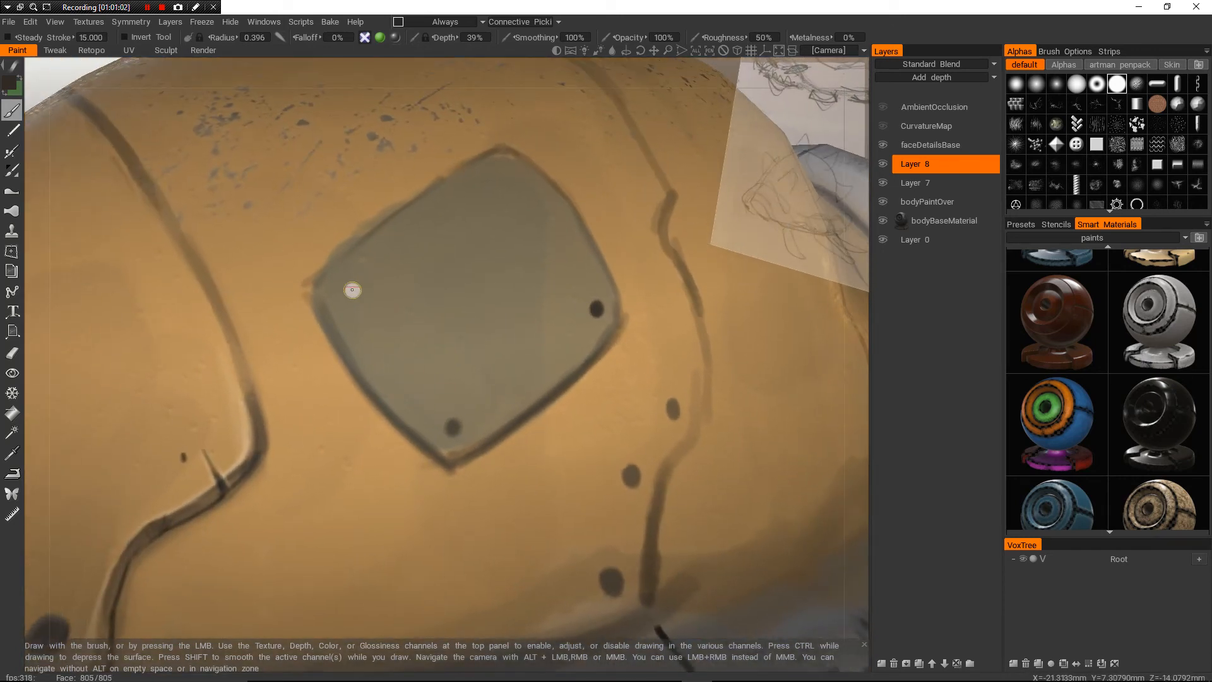
{"action": "left_click", "coordinate": [390, 248]}
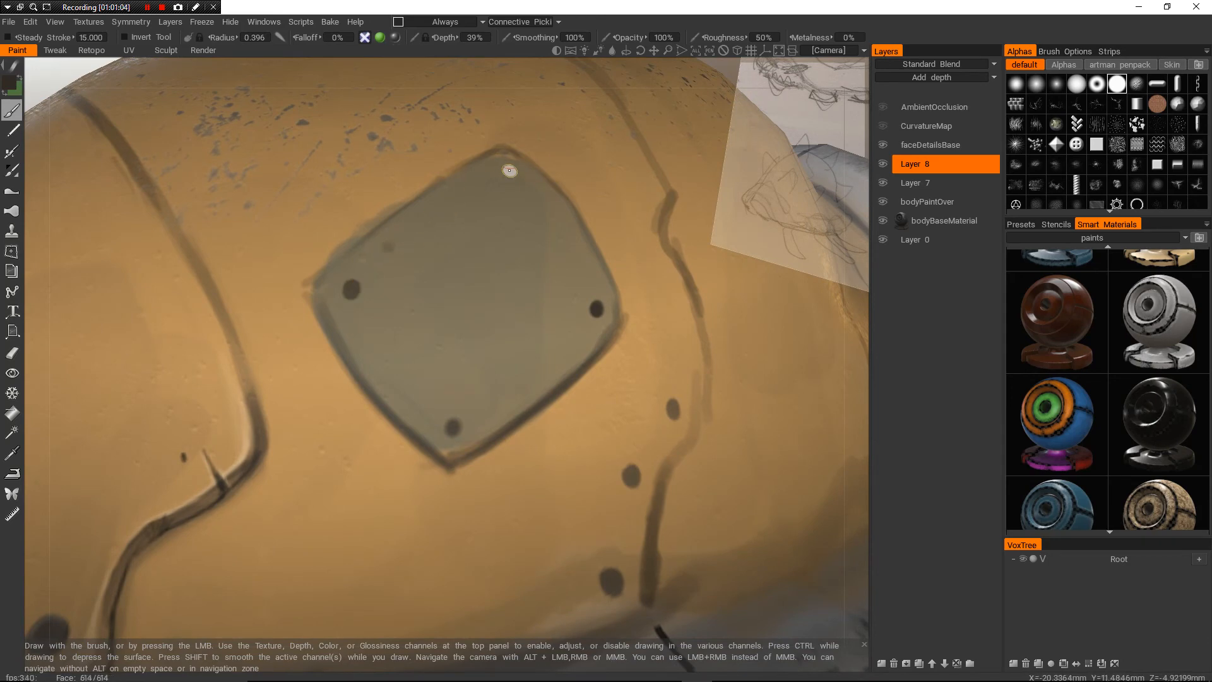
{"action": "right_click_drag", "start_coordinate": [503, 174], "coordinate": [310, 322], "text": "alt"}
{"action": "left_click_drag", "start_coordinate": [310, 322], "coordinate": [378, 285], "text": "alt"}
{"action": "right_click_drag", "start_coordinate": [385, 303], "coordinate": [490, 268], "text": "alt"}
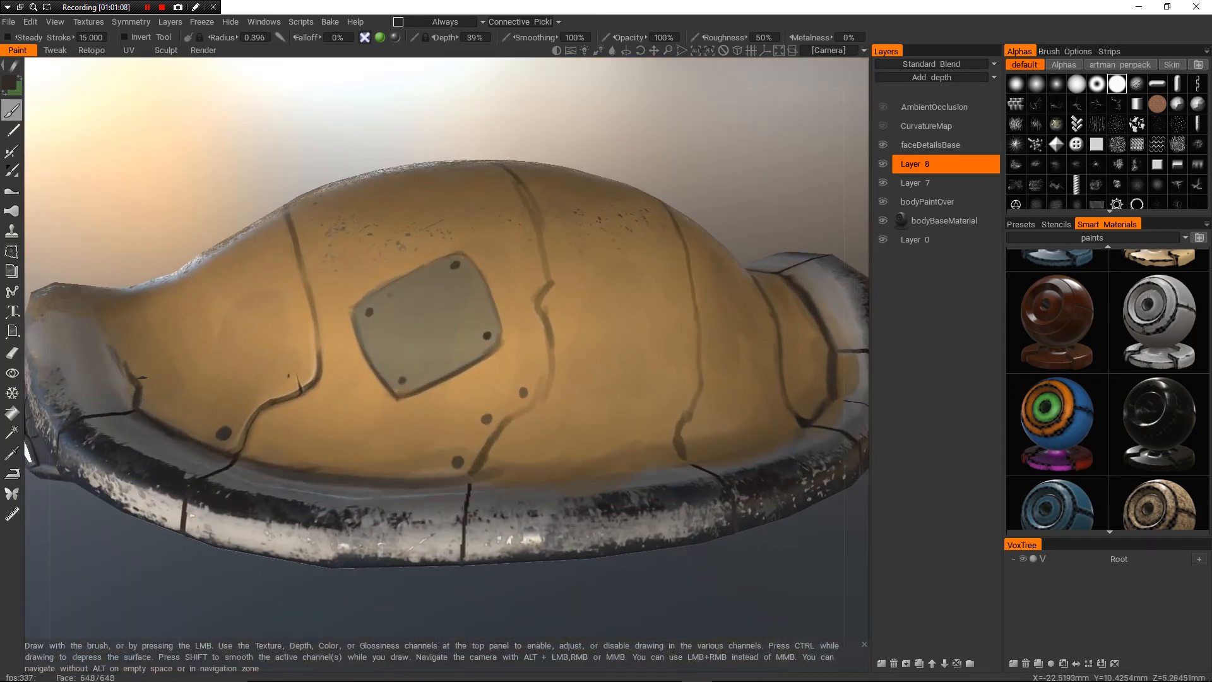
{"action": "left_click_drag", "start_coordinate": [489, 268], "coordinate": [477, 356], "text": "alt"}
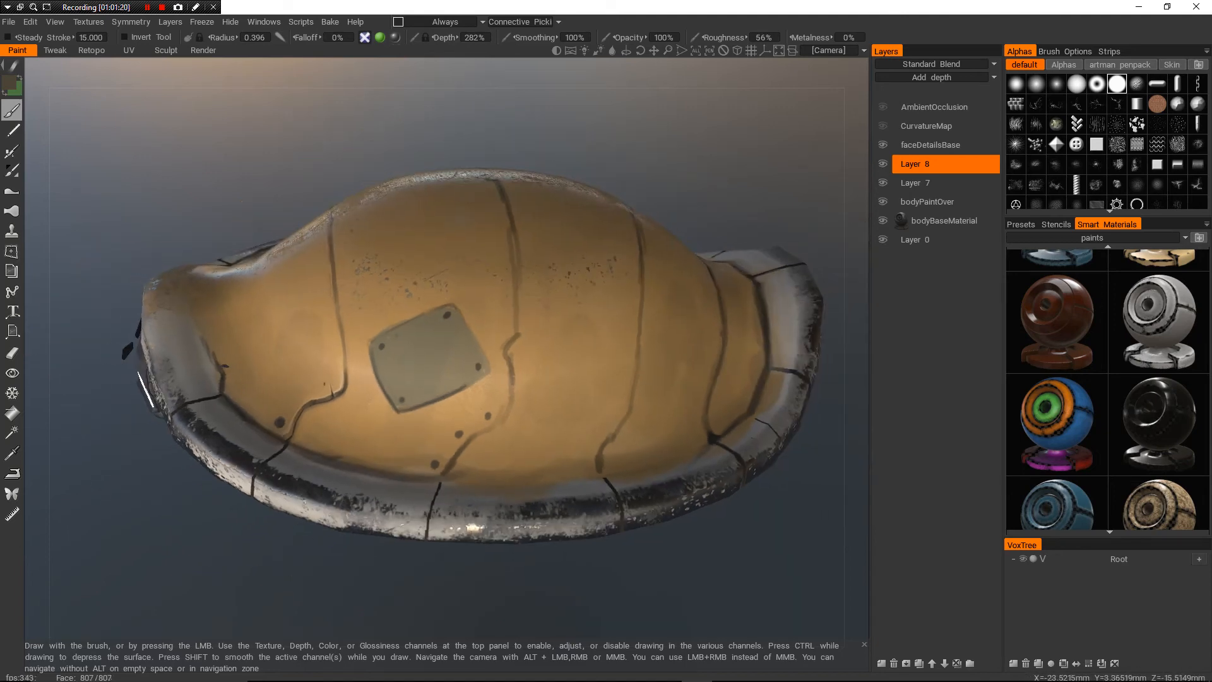
- Sample and lighten the patch color, set radius 0.427 and depth 149%, and paint a soft highlight around the bottom rivet
{"action": "scroll", "coordinate": [483, 343], "scroll_direction": "up", "scroll_amount": 10}
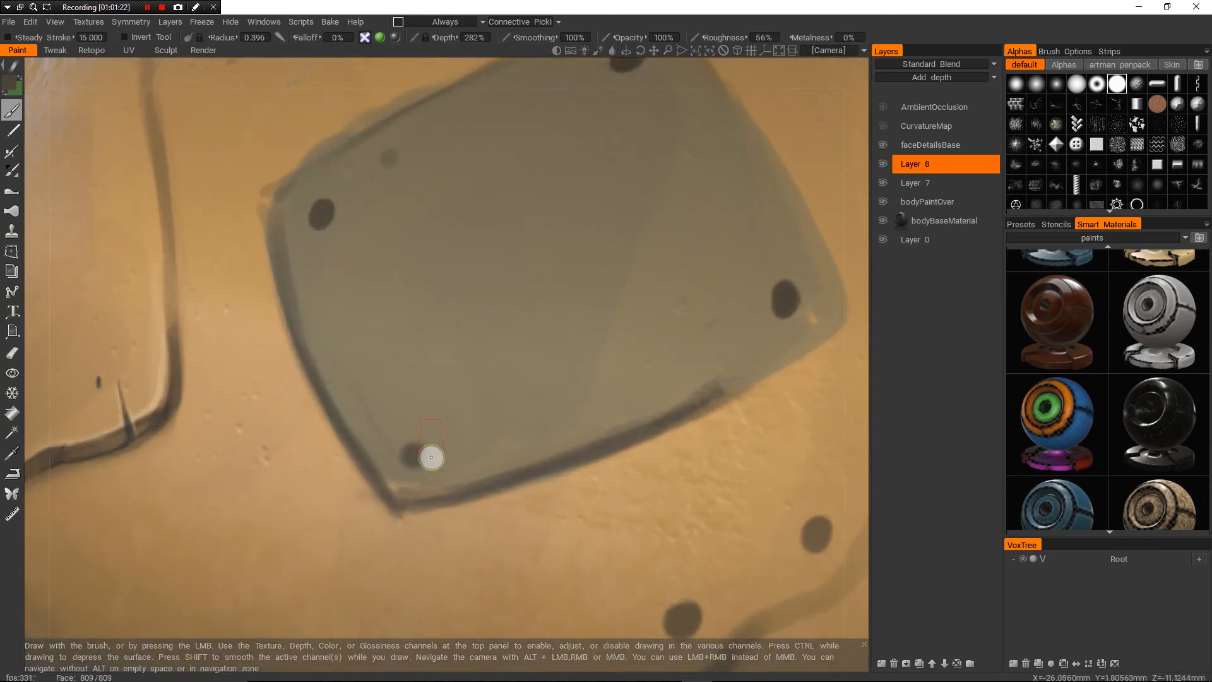
{"action": "key", "text": "v"}
{"action": "key", "text": "c"}
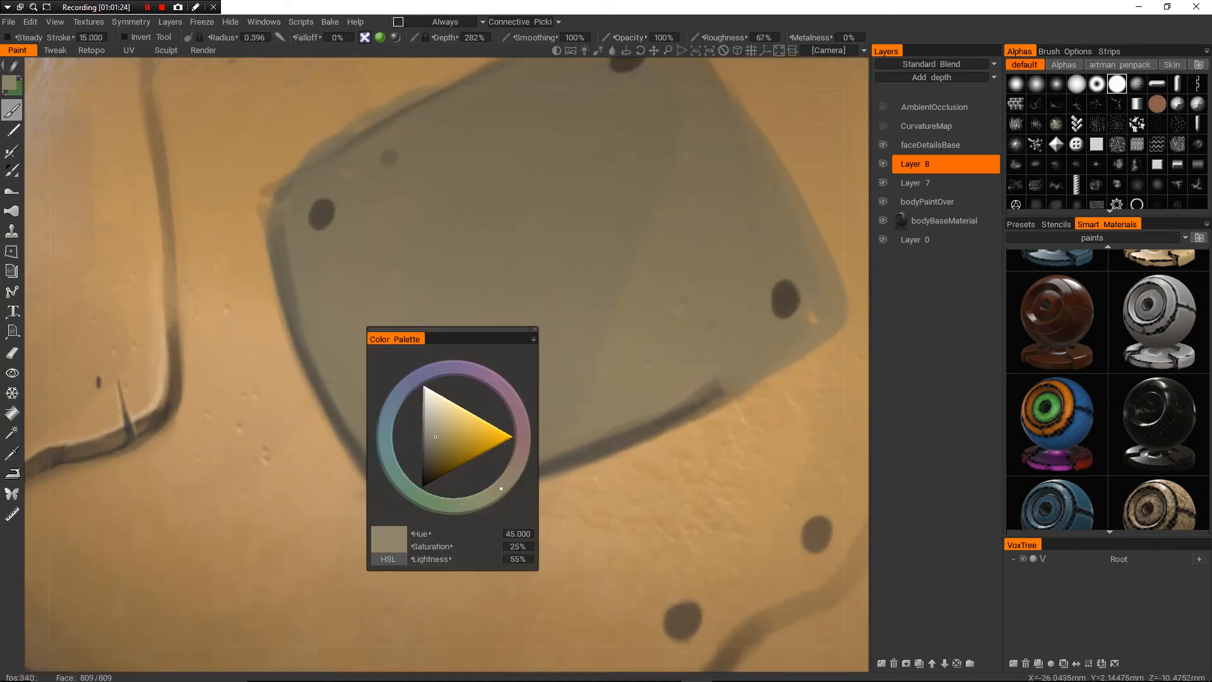
{"action": "left_click", "coordinate": [432, 422]}
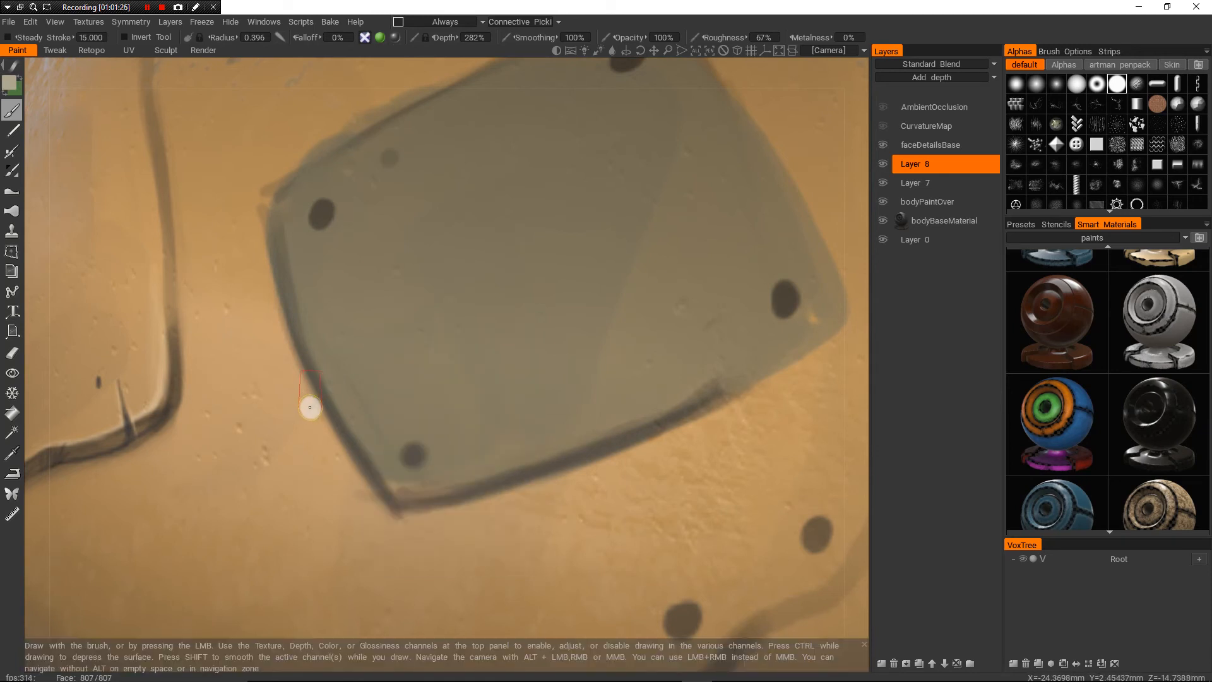
{"action": "right_click_drag", "start_coordinate": [308, 406], "coordinate": [317, 431]}
{"action": "mouse_move", "coordinate": [387, 459]}
{"action": "left_mouse_down"}
{"action": "mouse_move", "coordinate": [414, 478]}
{"action": "mouse_move", "coordinate": [414, 435]}
{"action": "mouse_move", "coordinate": [433, 474]}
{"action": "mouse_move", "coordinate": [387, 451]}
{"action": "mouse_move", "coordinate": [386, 465]}
{"action": "mouse_move", "coordinate": [462, 463]}
{"action": "left_mouse_up"}
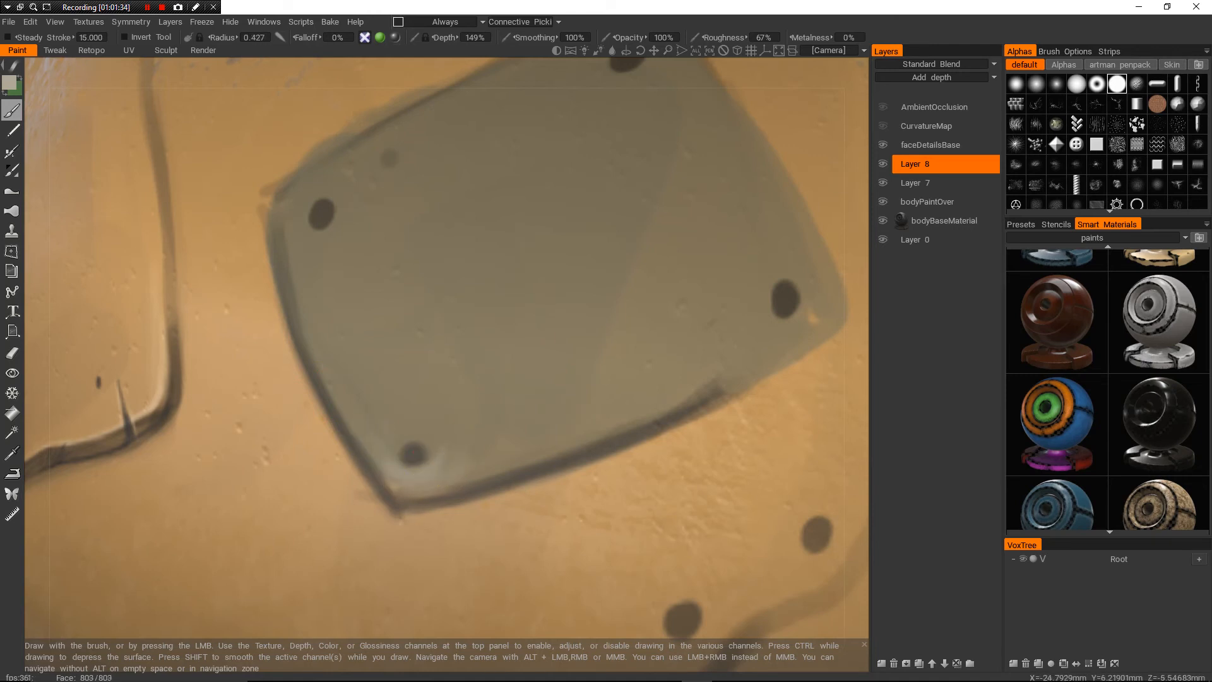
- Paint matching soft pale highlights beneath the patch's right, top and left rivets
{"action": "right_click_drag", "start_coordinate": [447, 379], "coordinate": [404, 416], "text": "alt"}
{"action": "left_click_drag", "start_coordinate": [578, 366], "coordinate": [582, 365]}
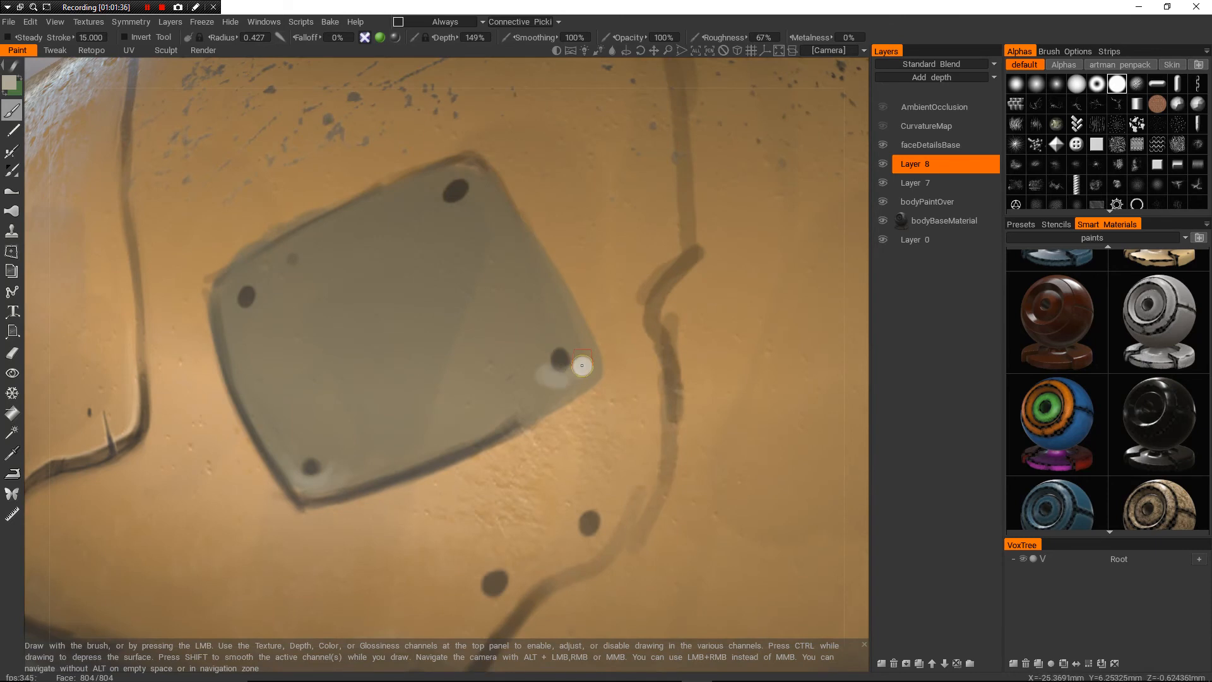
{"action": "right_click_drag", "start_coordinate": [577, 374], "coordinate": [605, 359], "text": "alt"}
{"action": "left_click_drag", "start_coordinate": [489, 205], "coordinate": [495, 227], "text": "alt"}
{"action": "left_click_drag", "start_coordinate": [492, 231], "coordinate": [501, 244]}
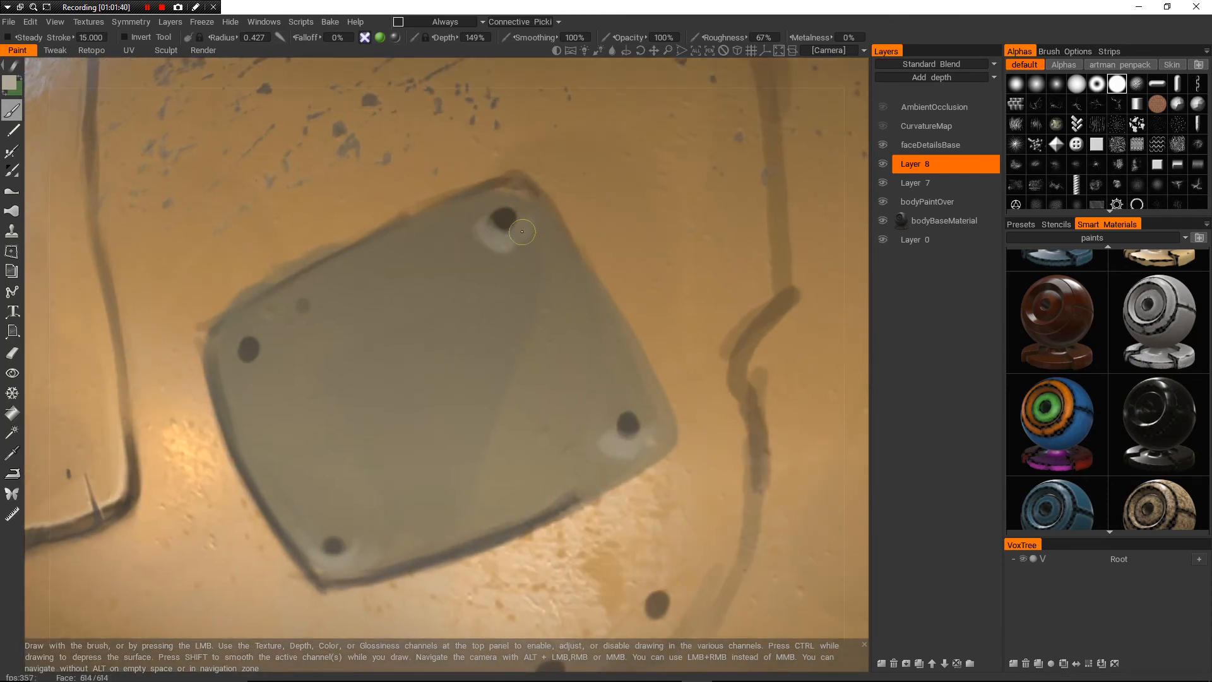
{"action": "left_click_drag", "start_coordinate": [246, 354], "coordinate": [259, 360]}
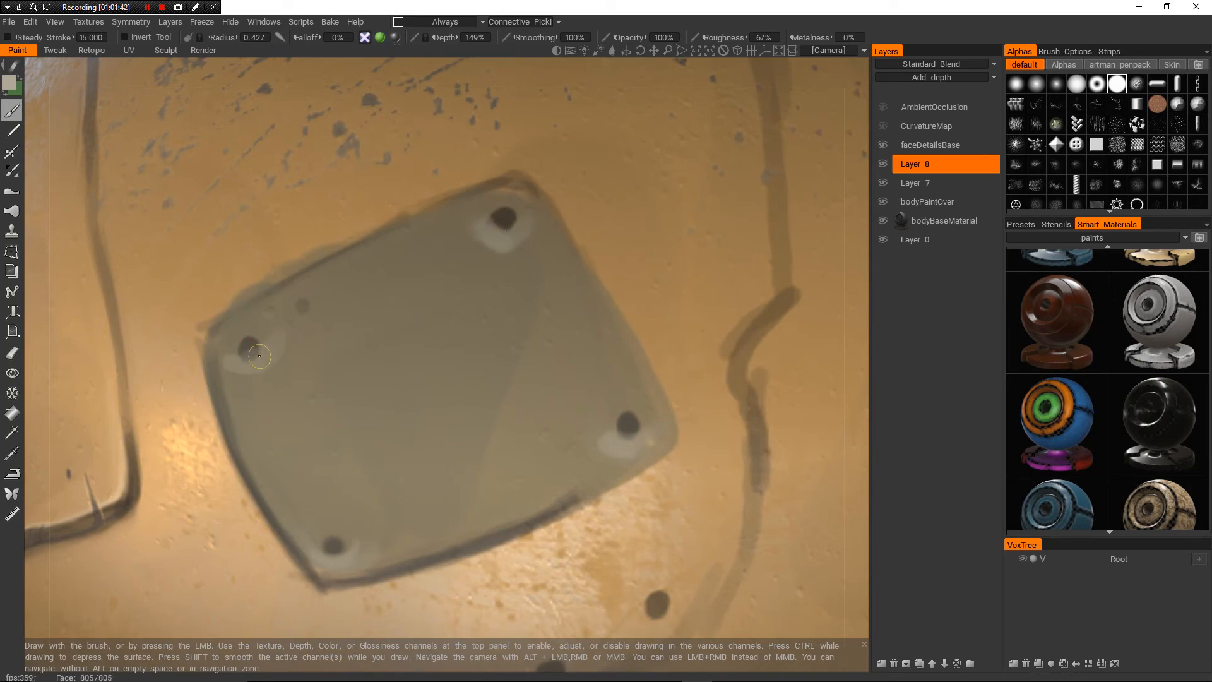
- Sample and lighten the patch gray, and paint a thin highlight along its upper-left edge at brush radius 0.140
{"action": "right_click_drag", "start_coordinate": [268, 372], "coordinate": [170, 404], "text": "alt"}
{"action": "left_click_drag", "start_coordinate": [170, 404], "coordinate": [246, 423], "text": "alt"}
{"action": "mouse_move", "coordinate": [246, 422]}
{"action": "right_mouse_down", "text": "alt"}
{"action": "mouse_move", "coordinate": [448, 350]}
{"action": "mouse_move", "coordinate": [401, 344]}
{"action": "right_mouse_up", "text": "alt"}
{"action": "left_click_drag", "start_coordinate": [401, 344], "coordinate": [418, 363], "text": "alt"}
{"action": "mouse_move", "coordinate": [418, 363]}
{"action": "right_mouse_down"}
{"action": "mouse_move", "coordinate": [346, 376]}
{"action": "mouse_move", "coordinate": [394, 366]}
{"action": "right_mouse_up"}
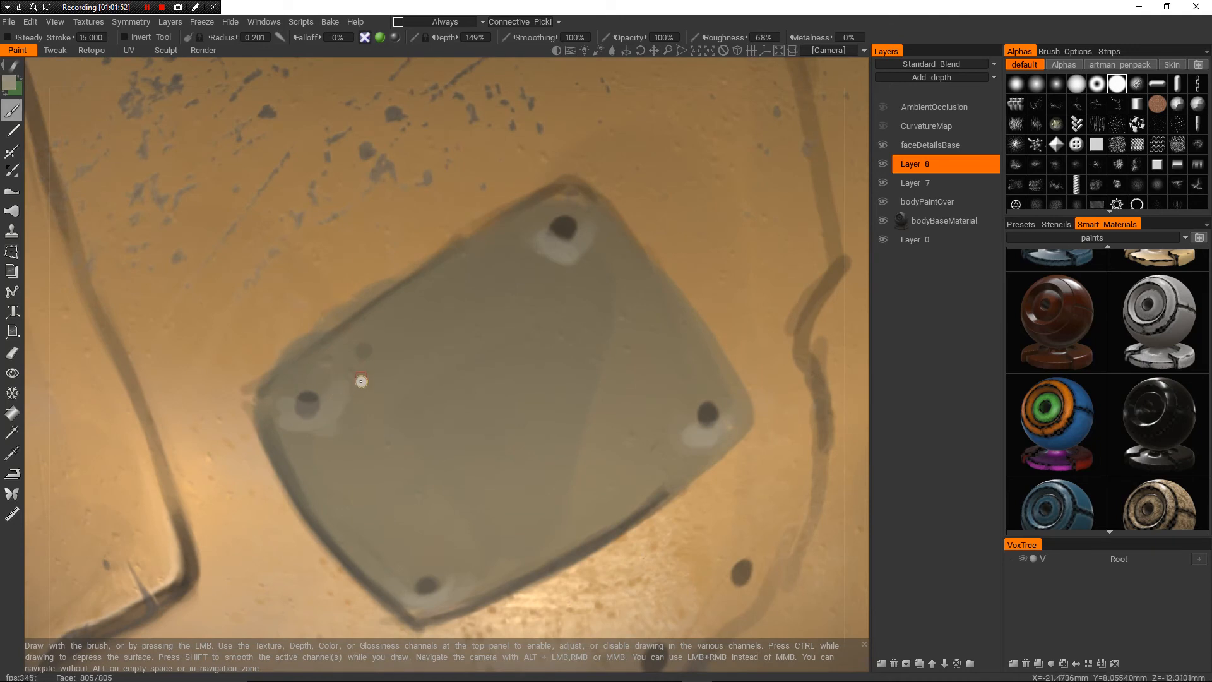
{"action": "key", "text": "v"}
{"action": "key", "text": "c"}
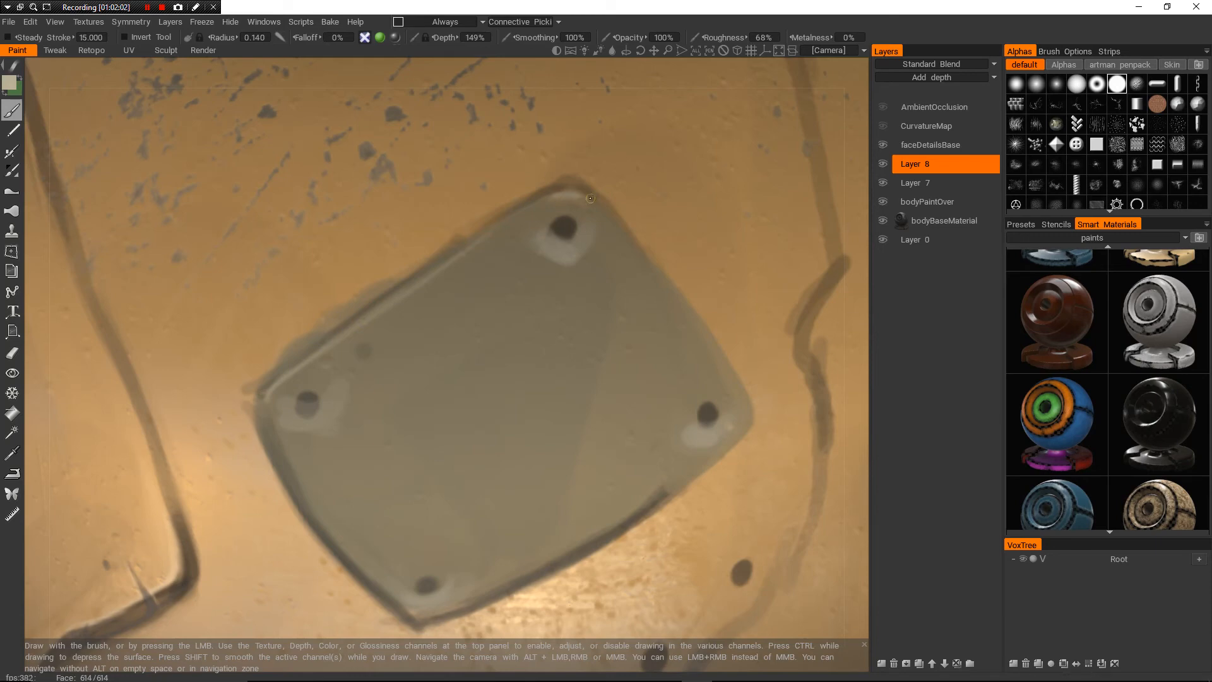
- Lighten the paint to cream with hue 46.452, saturation 11% and lightness 91%, and highlight the patch's top and left corners
{"action": "right_click_drag", "start_coordinate": [596, 227], "coordinate": [597, 253], "text": "alt"}
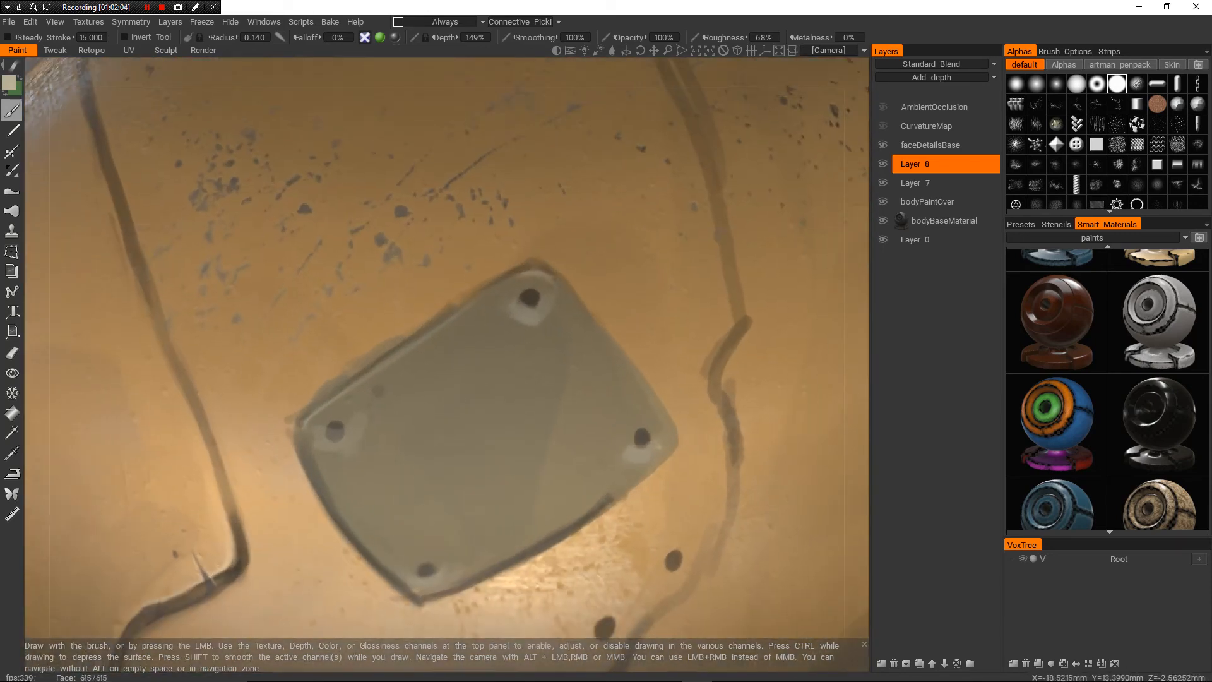
{"action": "key", "text": "p"}
{"action": "left_click", "coordinate": [511, 268]}
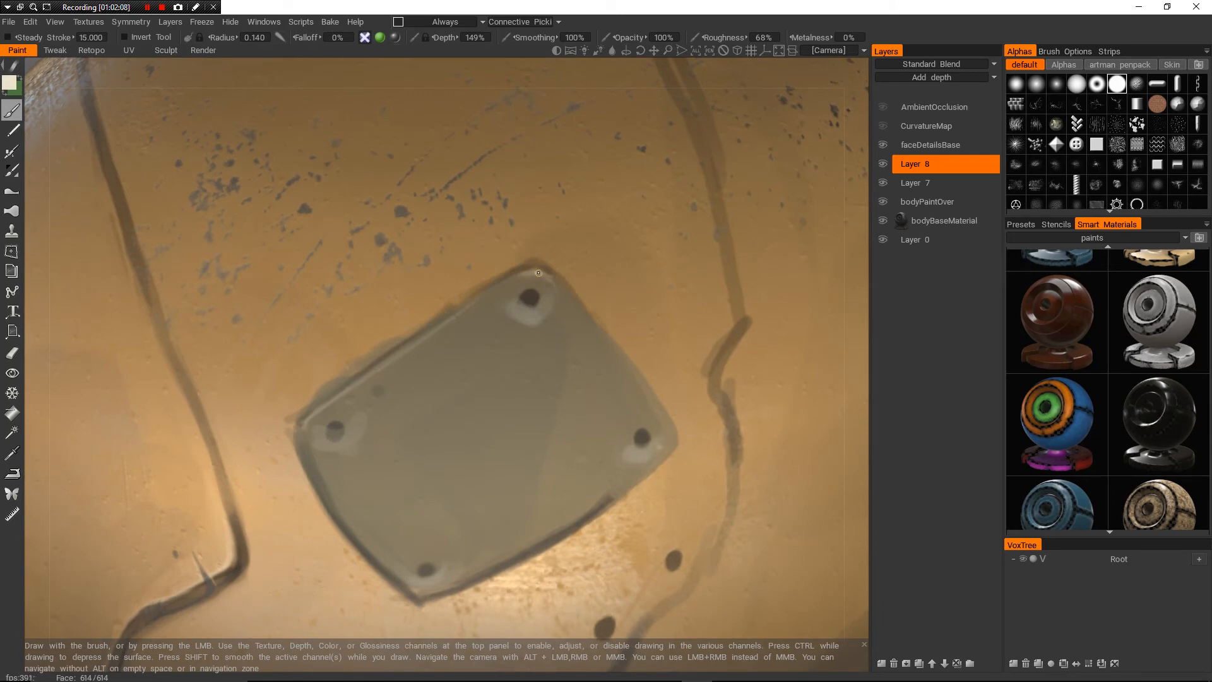
{"action": "mouse_move", "coordinate": [549, 282]}
{"action": "right_mouse_down", "text": "alt"}
{"action": "mouse_move", "coordinate": [549, 383]}
{"action": "mouse_move", "coordinate": [549, 271]}
{"action": "right_mouse_up", "text": "alt"}
{"action": "middle_click_drag", "start_coordinate": [303, 448], "coordinate": [409, 395], "text": "alt"}
{"action": "right_click_drag", "start_coordinate": [409, 394], "coordinate": [390, 359], "text": "alt"}
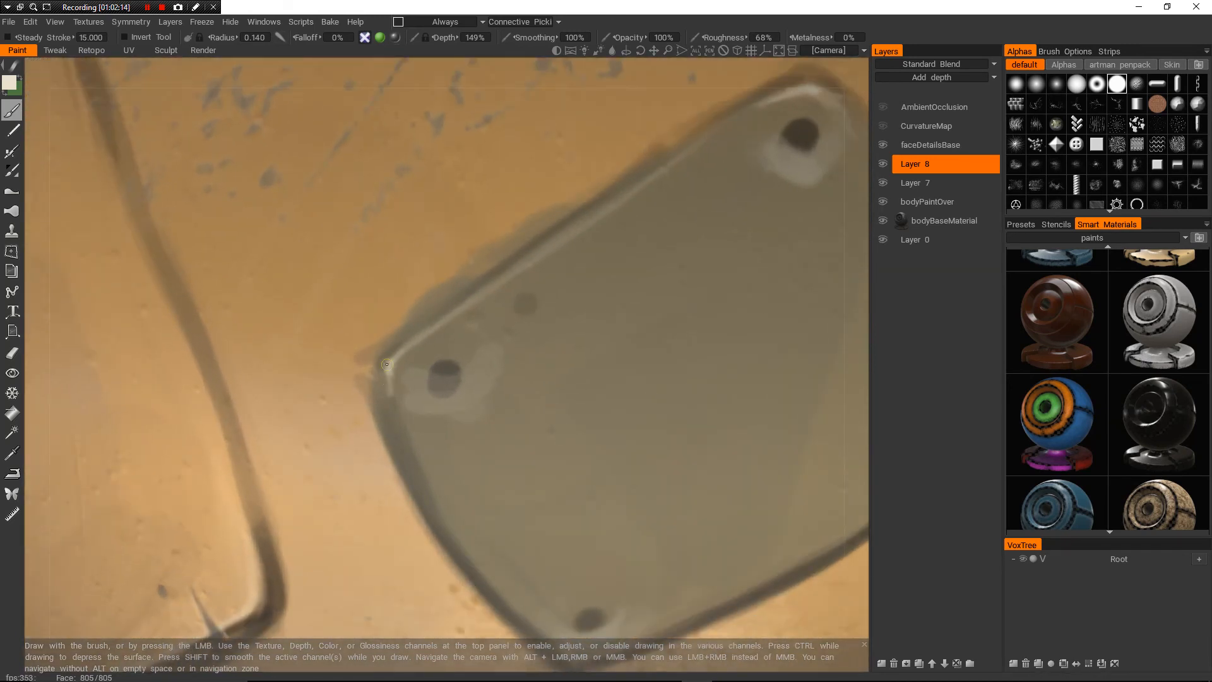
- Darken the paint color to near-black and sharpen the outline around the patch's left corner and down its lower-left edge
{"action": "key", "text": "4"}
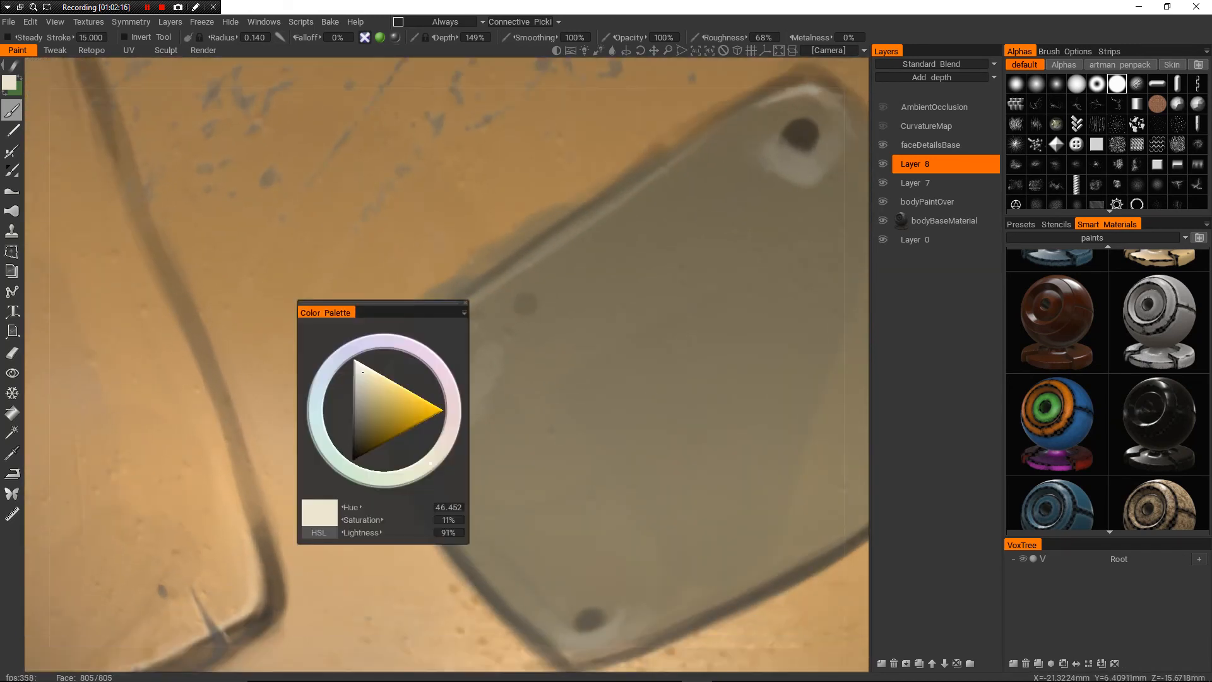
{"action": "left_click_drag", "start_coordinate": [371, 441], "coordinate": [360, 445]}
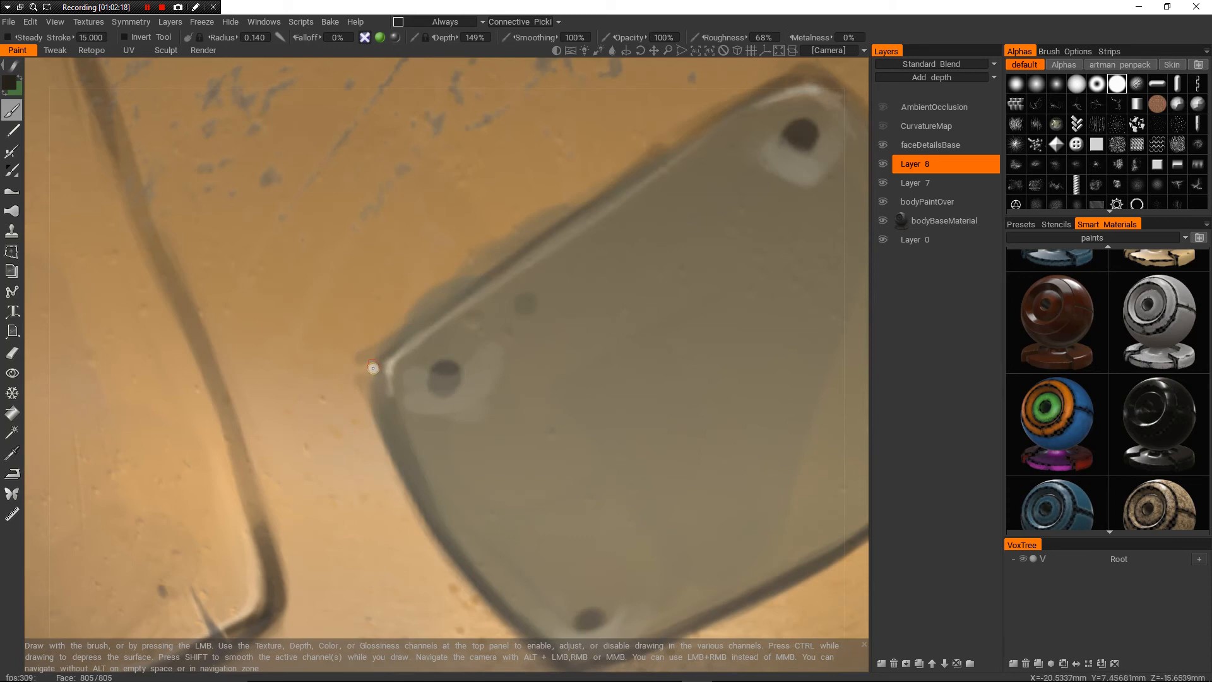
{"action": "left_click_drag", "start_coordinate": [386, 350], "coordinate": [453, 299]}
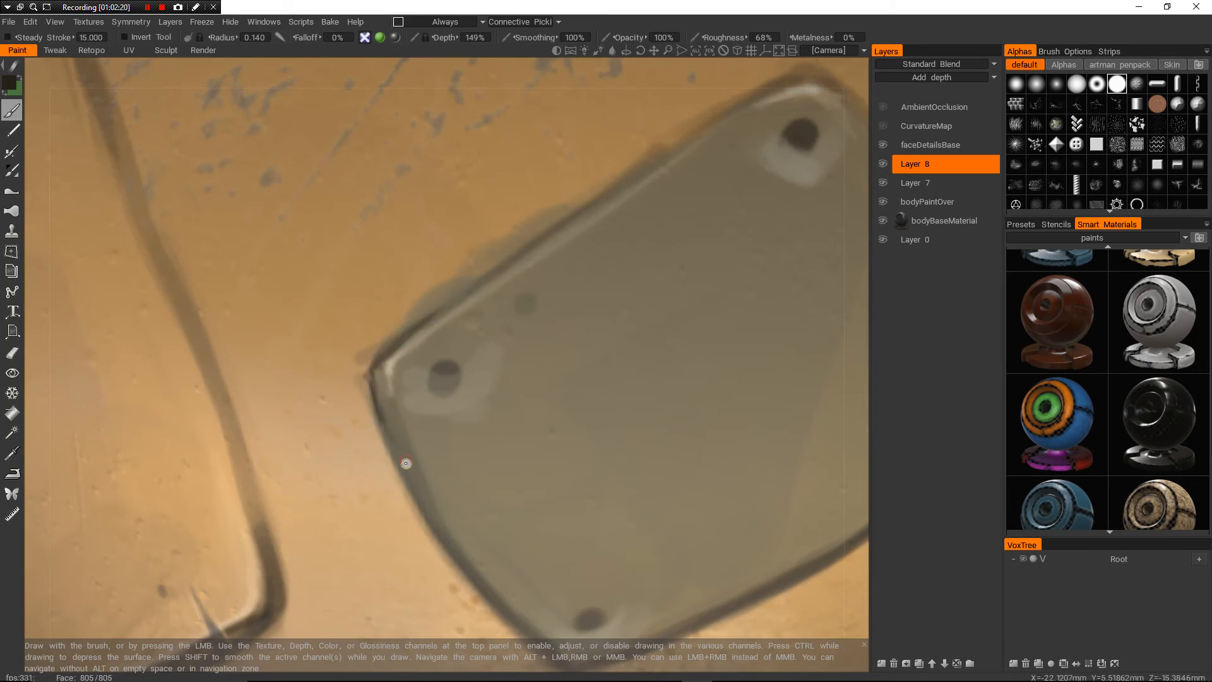
{"action": "left_click_drag", "start_coordinate": [380, 401], "coordinate": [486, 594]}
{"action": "right_click_drag", "start_coordinate": [486, 568], "coordinate": [483, 622], "text": "alt"}
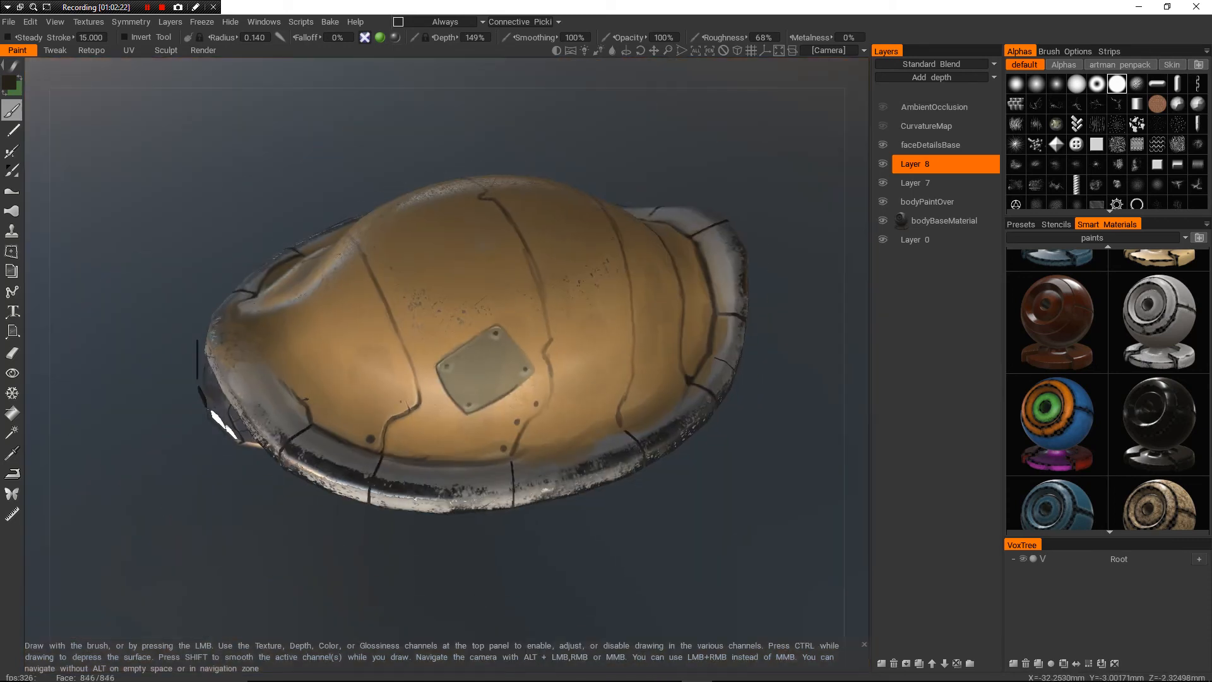
{"action": "left_click_drag", "start_coordinate": [467, 480], "coordinate": [441, 470], "text": "alt"}
{"action": "mouse_move", "coordinate": [455, 461]}
{"action": "right_mouse_down", "text": "alt"}
{"action": "mouse_move", "coordinate": [465, 405]}
{"action": "mouse_move", "coordinate": [464, 536]}
{"action": "mouse_move", "coordinate": [467, 417]}
{"action": "right_mouse_up", "text": "alt"}
{"action": "left_click_drag", "start_coordinate": [467, 416], "coordinate": [505, 410], "text": "alt"}
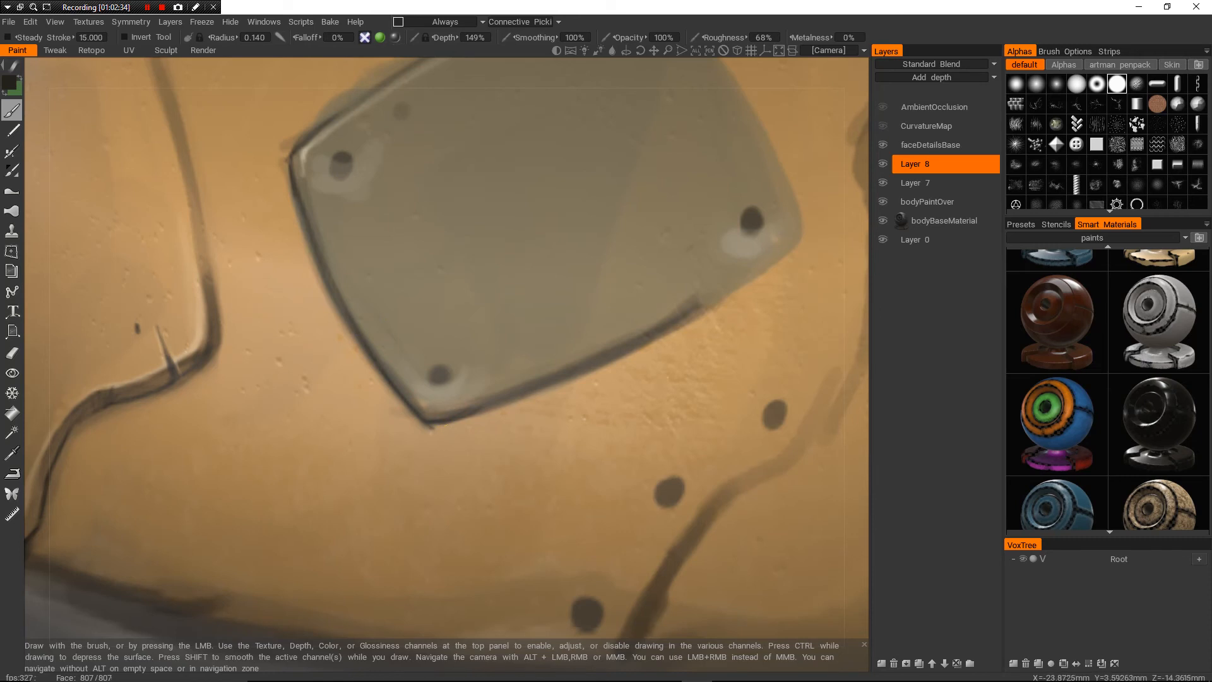
- Sample the surface color, lighten it to hue 38.824, saturation 10%, lightness 96%, and highlight the patch's lower-left edge
{"action": "mouse_move", "coordinate": [392, 525]}
{"action": "right_mouse_down", "text": "alt"}
{"action": "mouse_move", "coordinate": [392, 387]}
{"action": "mouse_move", "coordinate": [392, 449]}
{"action": "right_mouse_up", "text": "alt"}
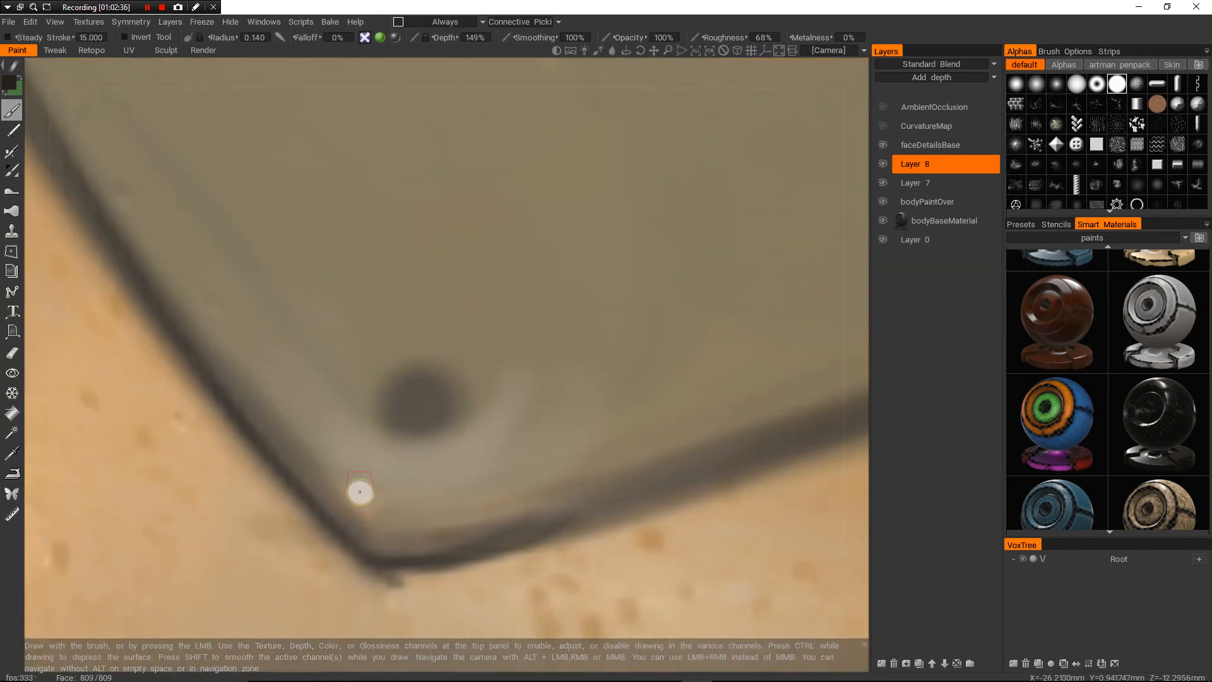
{"action": "key", "text": "v"}
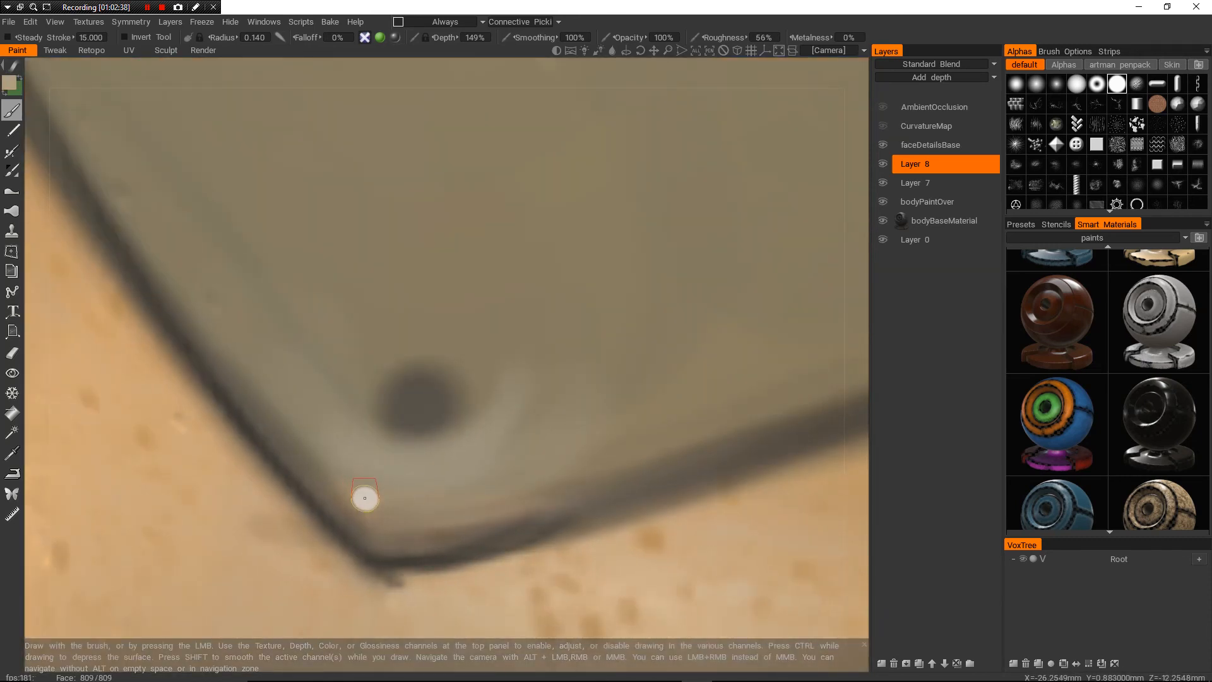
{"action": "key", "text": "c"}
{"action": "left_click_drag", "start_coordinate": [351, 468], "coordinate": [341, 447]}
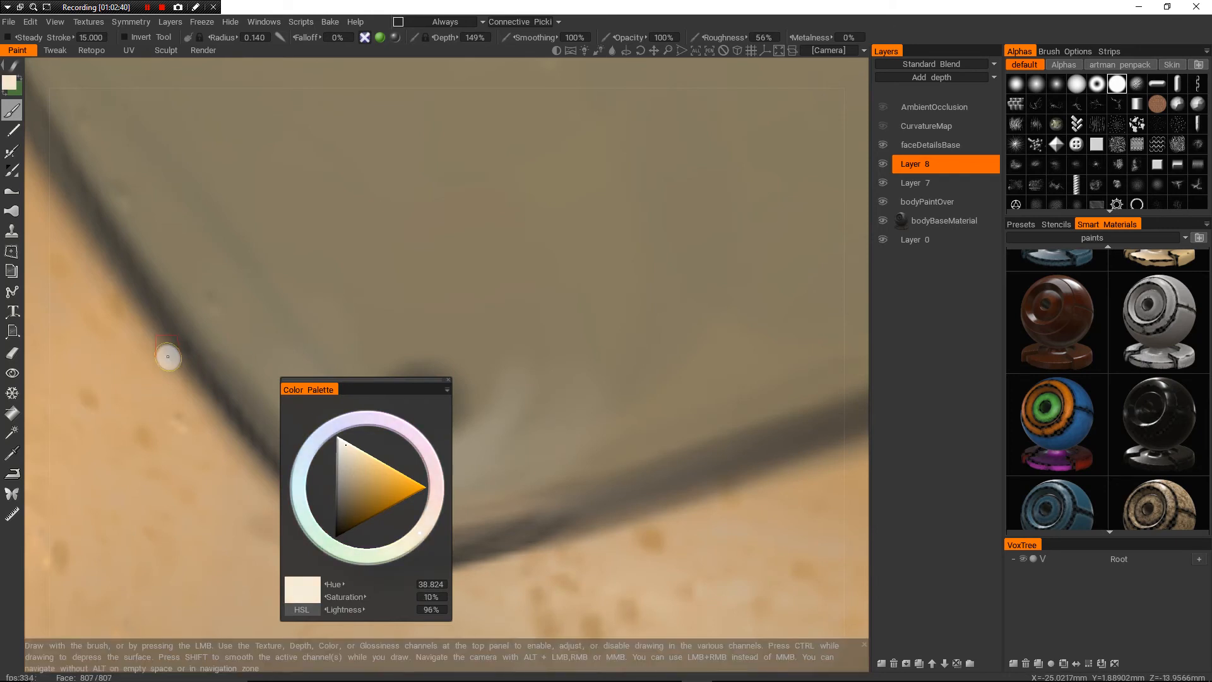
{"action": "mouse_move", "coordinate": [368, 490]}
{"action": "left_mouse_down"}
{"action": "mouse_move", "coordinate": [263, 397]}
{"action": "mouse_move", "coordinate": [209, 267]}
{"action": "left_mouse_up"}
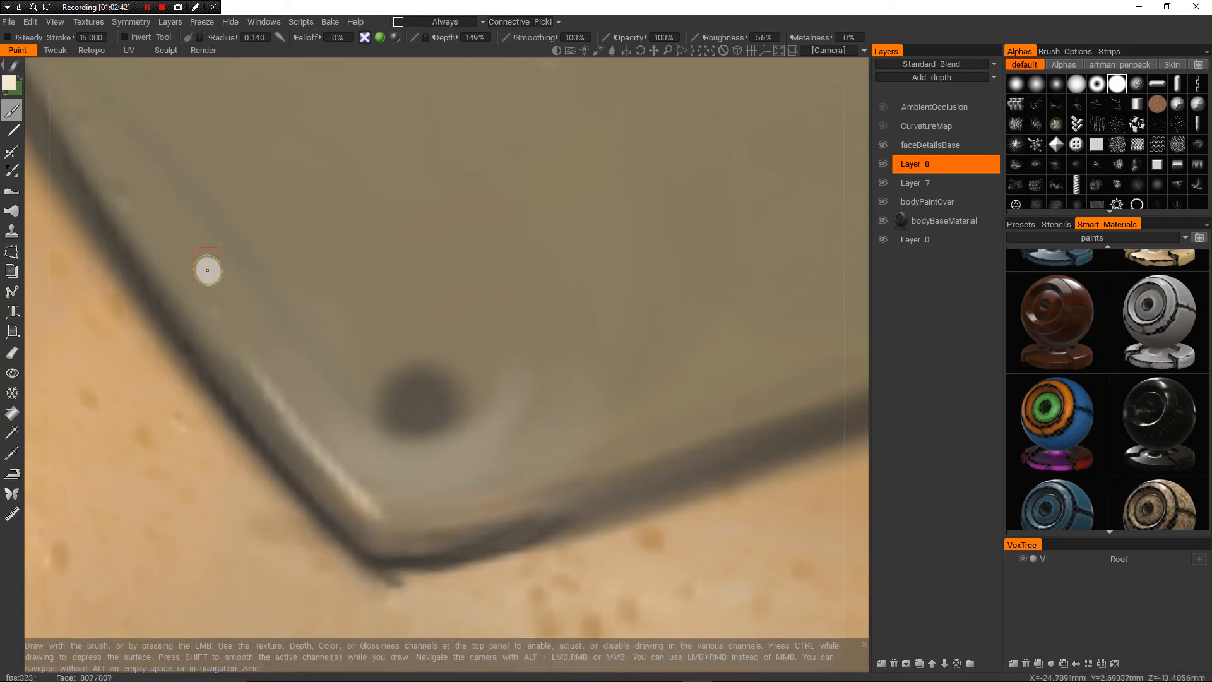
{"action": "left_click_drag", "start_coordinate": [221, 337], "coordinate": [177, 246]}
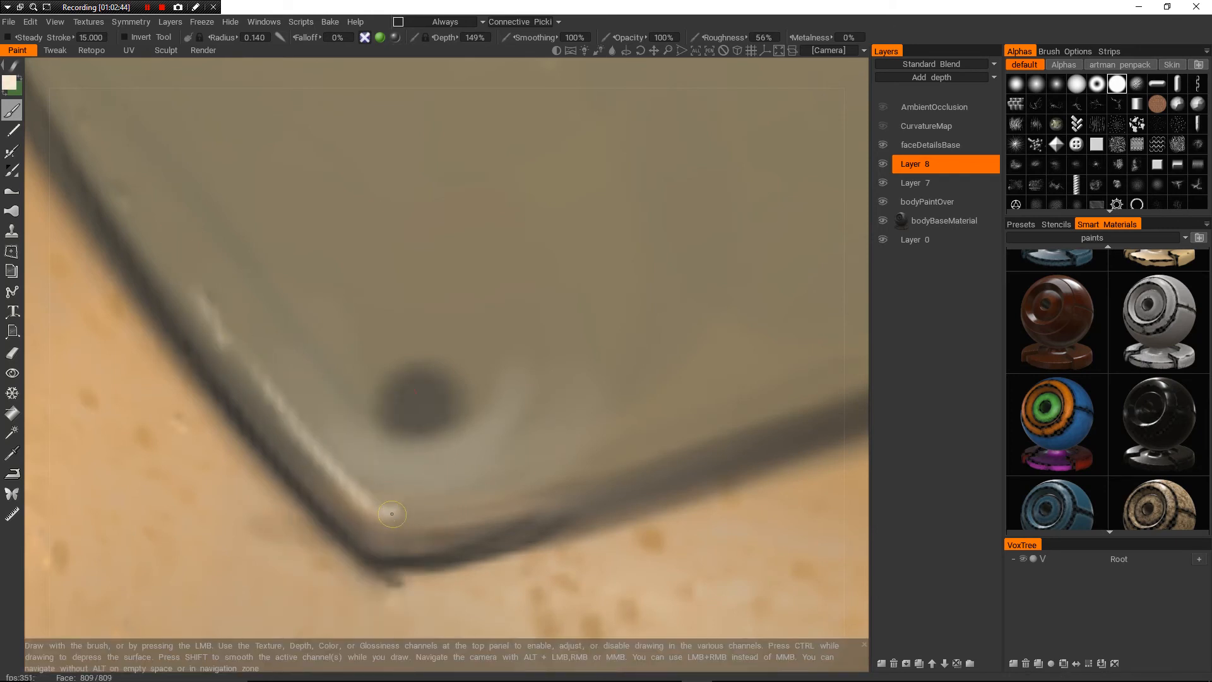
- Continue the cream highlight around the patch's bottom corner and along its lower-right edge
{"action": "left_click_drag", "start_coordinate": [433, 494], "coordinate": [492, 465]}
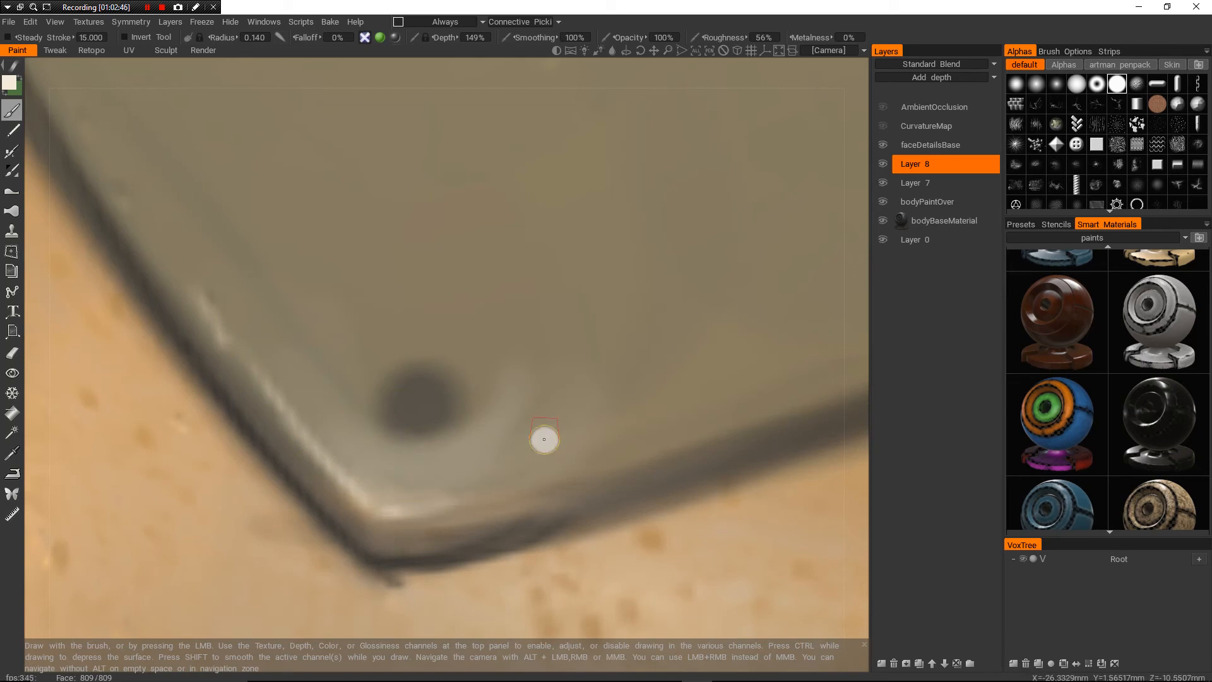
{"action": "left_click_drag", "start_coordinate": [404, 512], "coordinate": [473, 498]}
{"action": "mouse_move", "coordinate": [404, 519]}
{"action": "left_mouse_down"}
{"action": "mouse_move", "coordinate": [587, 476]}
{"action": "mouse_move", "coordinate": [699, 419]}
{"action": "mouse_move", "coordinate": [392, 519]}
{"action": "mouse_move", "coordinate": [814, 378]}
{"action": "left_mouse_up"}
{"action": "right_click_drag", "start_coordinate": [631, 411], "coordinate": [480, 328], "text": "alt"}
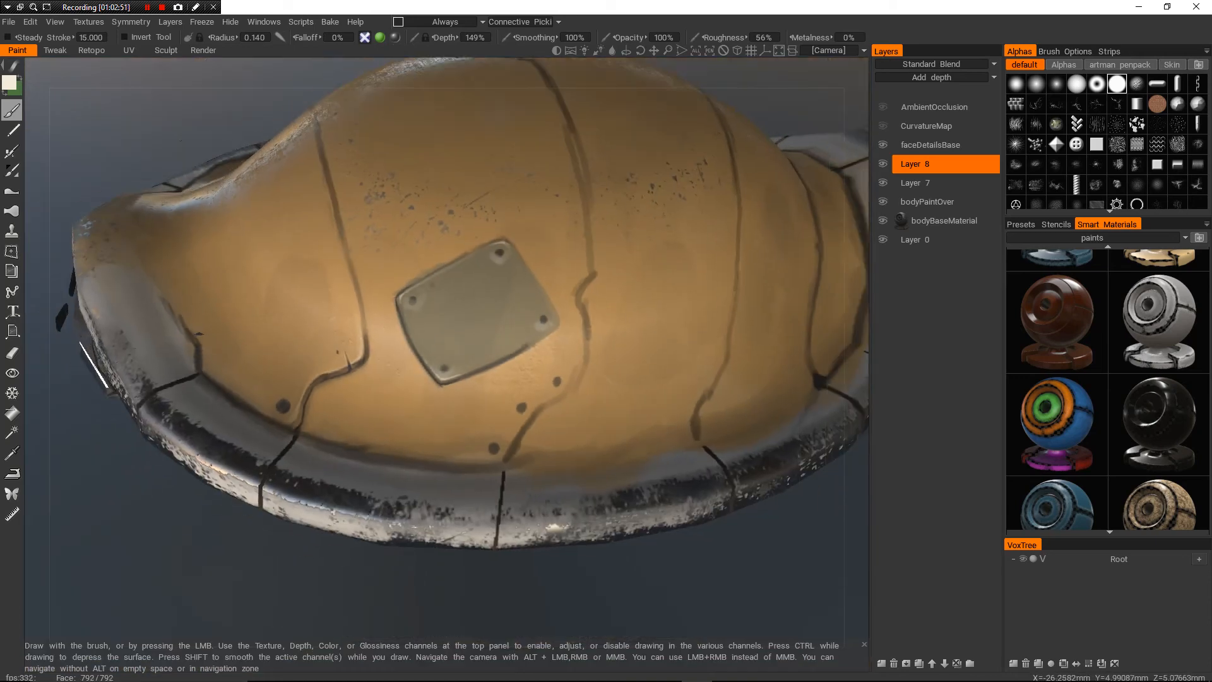
- Examine the riveted patch and dome seams from several angles and distances
{"action": "left_click_drag", "start_coordinate": [480, 328], "coordinate": [524, 341], "text": "alt"}
{"action": "right_click_drag", "start_coordinate": [524, 341], "coordinate": [467, 302], "text": "alt"}
{"action": "mouse_move", "coordinate": [467, 303]}
{"action": "left_mouse_down", "text": "alt"}
{"action": "mouse_move", "coordinate": [555, 315]}
{"action": "mouse_move", "coordinate": [613, 252]}
{"action": "mouse_move", "coordinate": [599, 310]}
{"action": "mouse_move", "coordinate": [581, 325]}
{"action": "mouse_move", "coordinate": [675, 202]}
{"action": "mouse_move", "coordinate": [647, 233]}
{"action": "mouse_move", "coordinate": [663, 226]}
{"action": "mouse_move", "coordinate": [653, 243]}
{"action": "mouse_move", "coordinate": [505, 284]}
{"action": "left_mouse_up", "text": "alt"}
{"action": "right_click_drag", "start_coordinate": [505, 284], "coordinate": [587, 404], "text": "alt"}
{"action": "left_click_drag", "start_coordinate": [587, 404], "coordinate": [517, 392], "text": "alt"}
{"action": "right_click_drag", "start_coordinate": [517, 391], "coordinate": [486, 328], "text": "alt"}
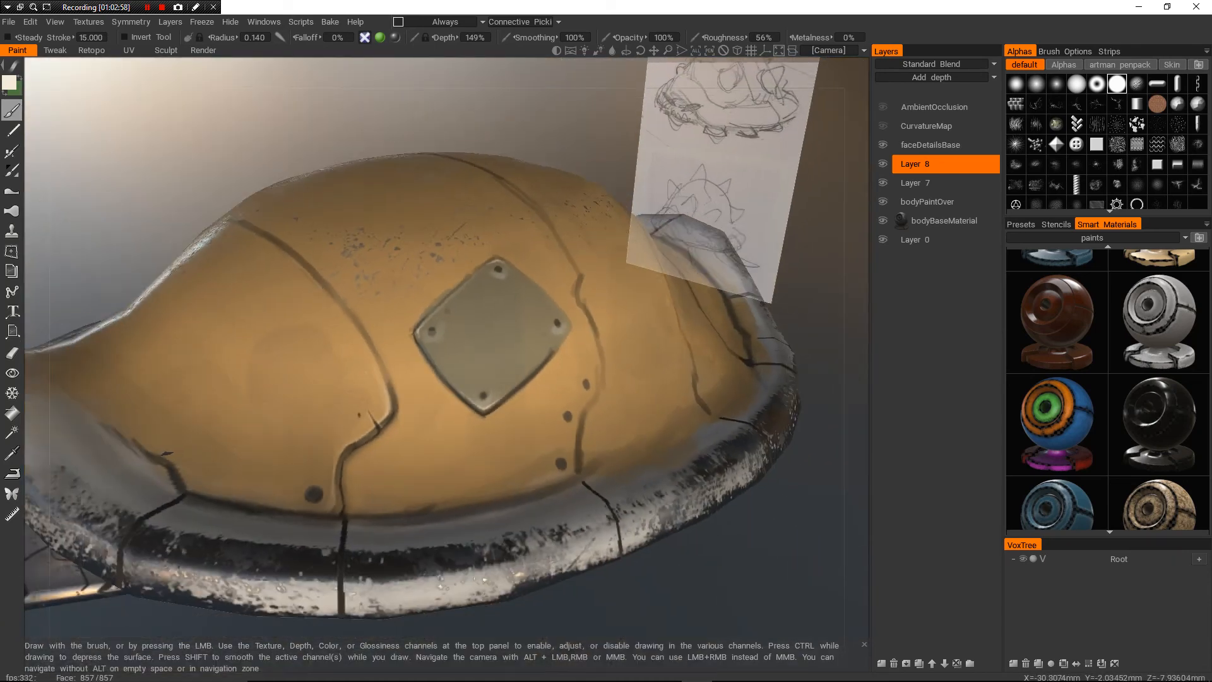
{"action": "left_click_drag", "start_coordinate": [486, 328], "coordinate": [512, 353], "text": "alt"}
{"action": "right_click_drag", "start_coordinate": [512, 354], "coordinate": [536, 392], "text": "alt"}
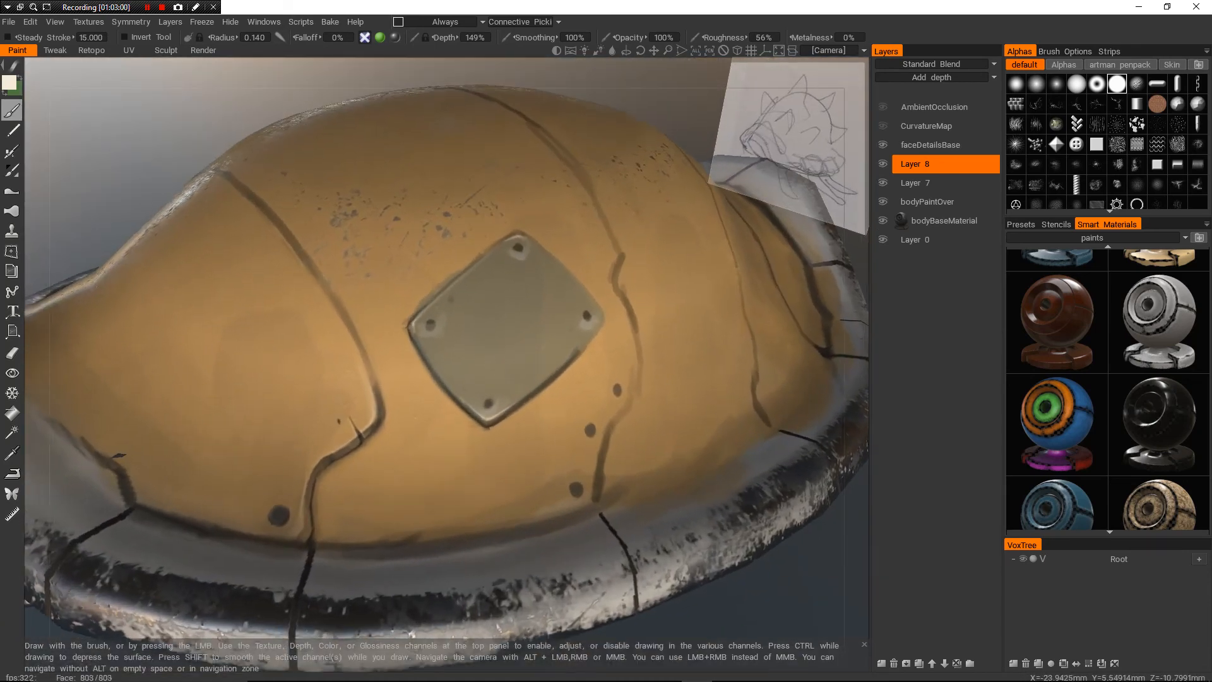
- Hide and reshow Layer 8 to compare the dome with and without the painted details
{"action": "left_click", "coordinate": [882, 164]}
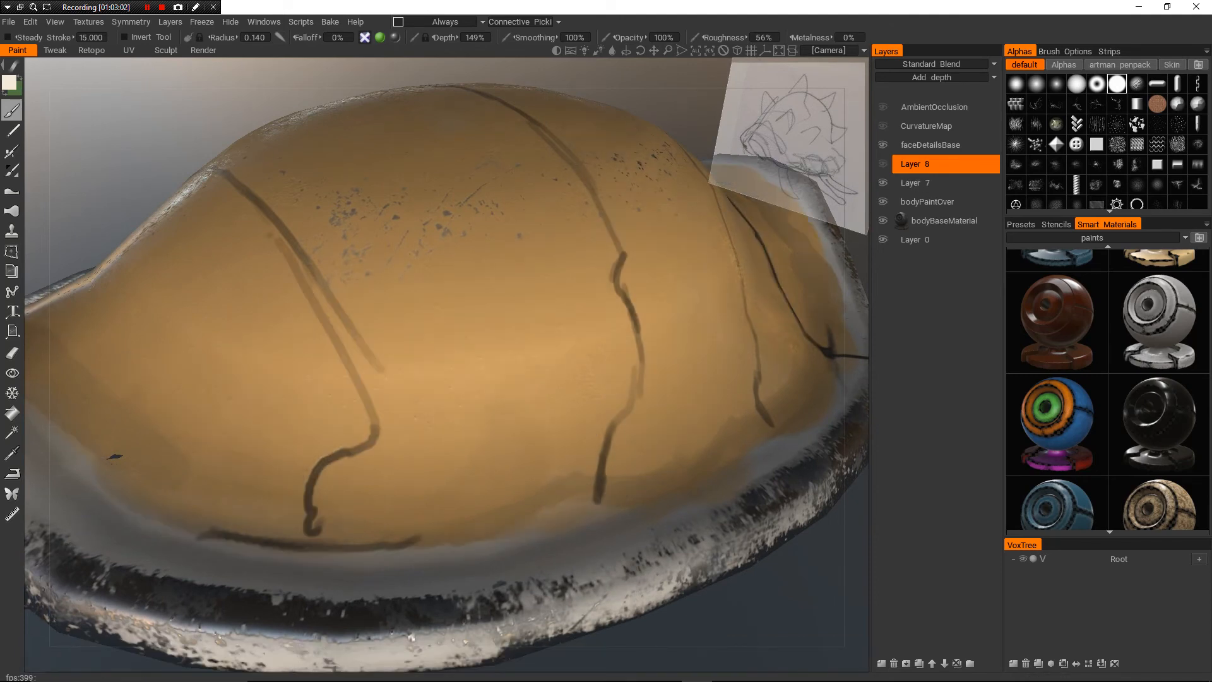
{"action": "left_click", "coordinate": [883, 164]}
{"action": "right_click_drag", "start_coordinate": [505, 353], "coordinate": [530, 382], "text": "alt"}
{"action": "left_click_drag", "start_coordinate": [520, 378], "coordinate": [468, 370], "text": "alt"}
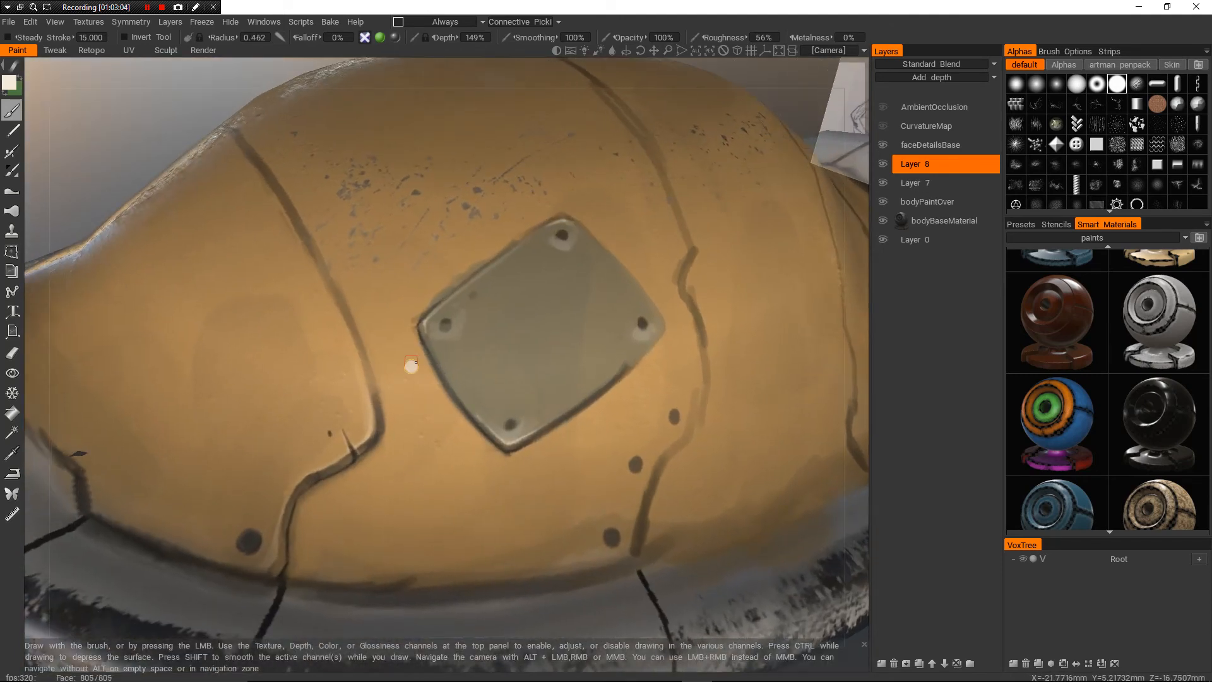
- Paint the surrounding tan over the gray riveted patch with a brush radius of 3.970, leaving a faint outline
{"action": "right_click_drag", "start_coordinate": [404, 369], "coordinate": [418, 366]}
{"action": "mouse_move", "coordinate": [427, 316]}
{"action": "left_mouse_down"}
{"action": "mouse_move", "coordinate": [471, 372]}
{"action": "mouse_move", "coordinate": [536, 415]}
{"action": "left_mouse_up"}
{"action": "right_click_drag", "start_coordinate": [468, 327], "coordinate": [505, 323]}
{"action": "mouse_move", "coordinate": [452, 341]}
{"action": "left_mouse_down"}
{"action": "mouse_move", "coordinate": [480, 400]}
{"action": "mouse_move", "coordinate": [536, 404]}
{"action": "mouse_move", "coordinate": [612, 274]}
{"action": "mouse_move", "coordinate": [597, 366]}
{"action": "mouse_move", "coordinate": [593, 302]}
{"action": "left_mouse_up"}
{"action": "mouse_move", "coordinate": [517, 291]}
{"action": "left_mouse_down"}
{"action": "mouse_move", "coordinate": [522, 247]}
{"action": "mouse_move", "coordinate": [599, 240]}
{"action": "left_mouse_up"}
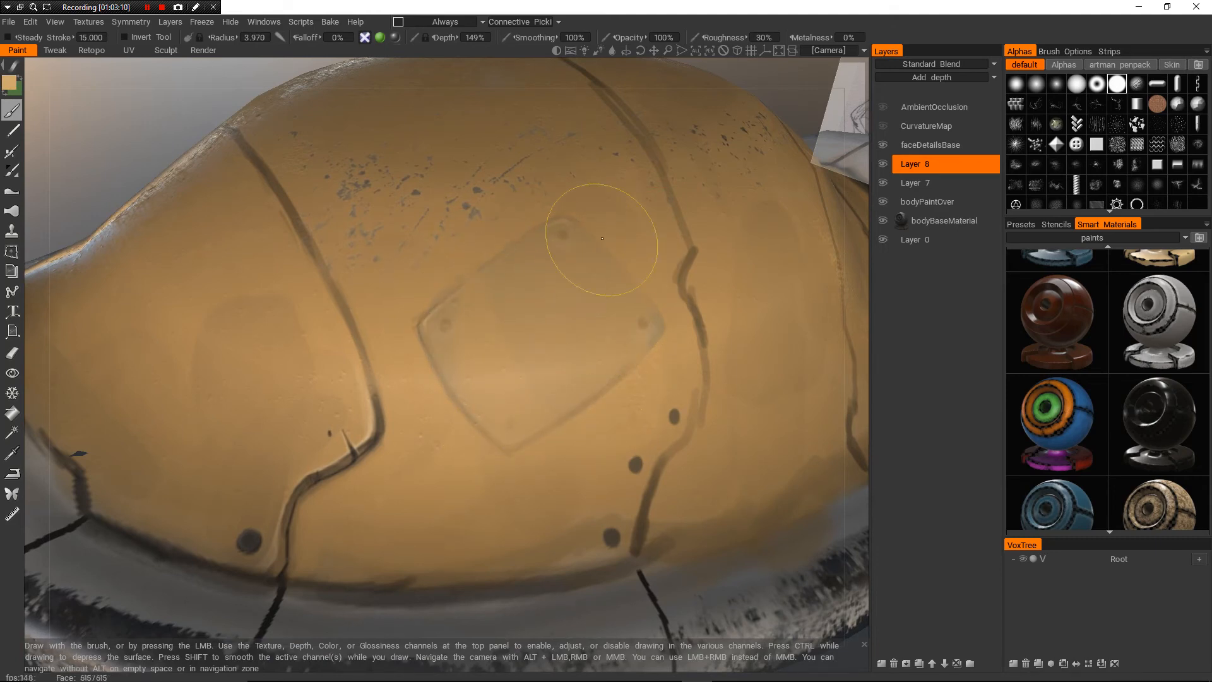
- Sample a dark color, reduce the brush radius to 0.164, and redraw the faded patch's lower edges as thin dark lines
{"action": "right_click_drag", "start_coordinate": [584, 262], "coordinate": [524, 278], "text": "alt"}
{"action": "left_click_drag", "start_coordinate": [524, 278], "coordinate": [606, 354], "text": "alt"}
{"action": "right_click_drag", "start_coordinate": [606, 353], "coordinate": [531, 373], "text": "alt"}
{"action": "left_click_drag", "start_coordinate": [530, 372], "coordinate": [436, 359], "text": "alt"}
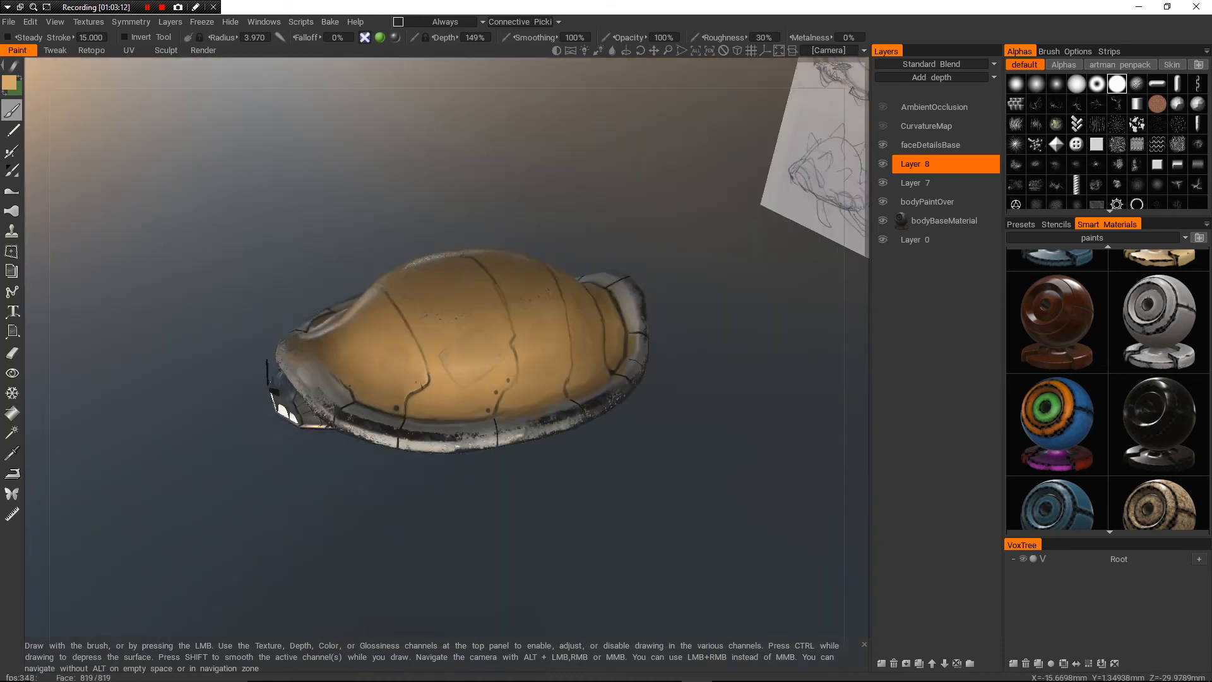
{"action": "right_click_drag", "start_coordinate": [436, 360], "coordinate": [593, 322], "text": "alt"}
{"action": "right_click_drag", "start_coordinate": [341, 435], "coordinate": [281, 460], "text": "alt"}
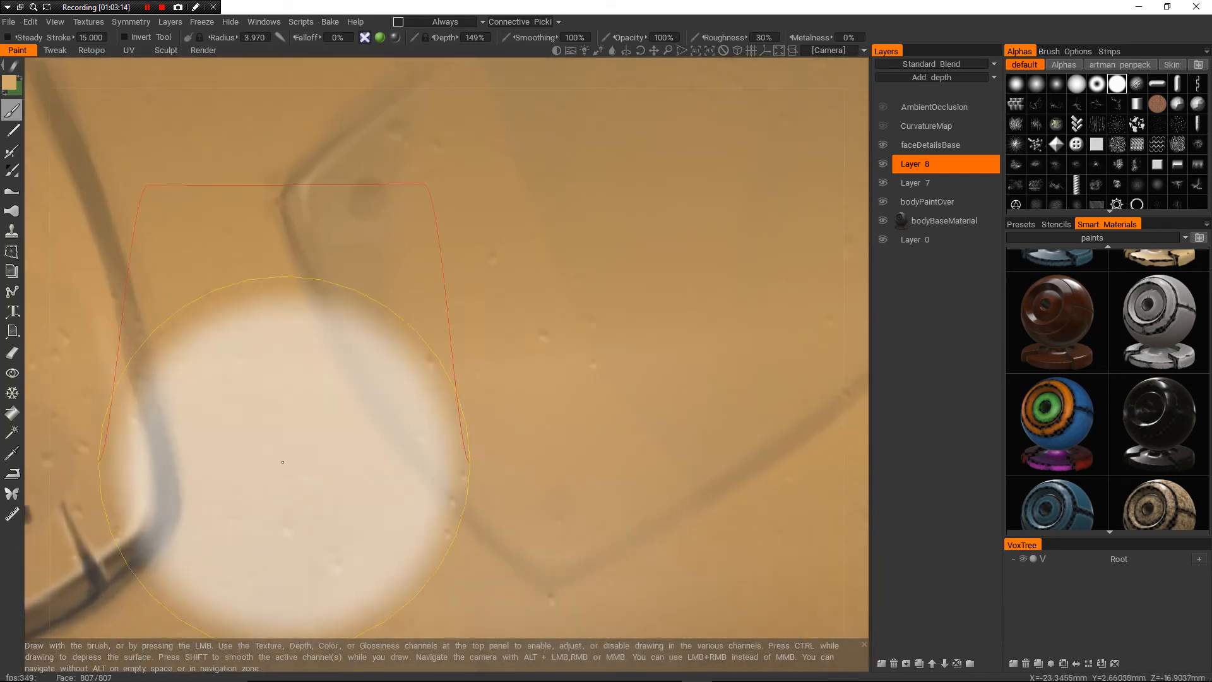
{"action": "right_click_drag", "start_coordinate": [171, 548], "coordinate": [147, 547]}
{"action": "key", "text": "v"}
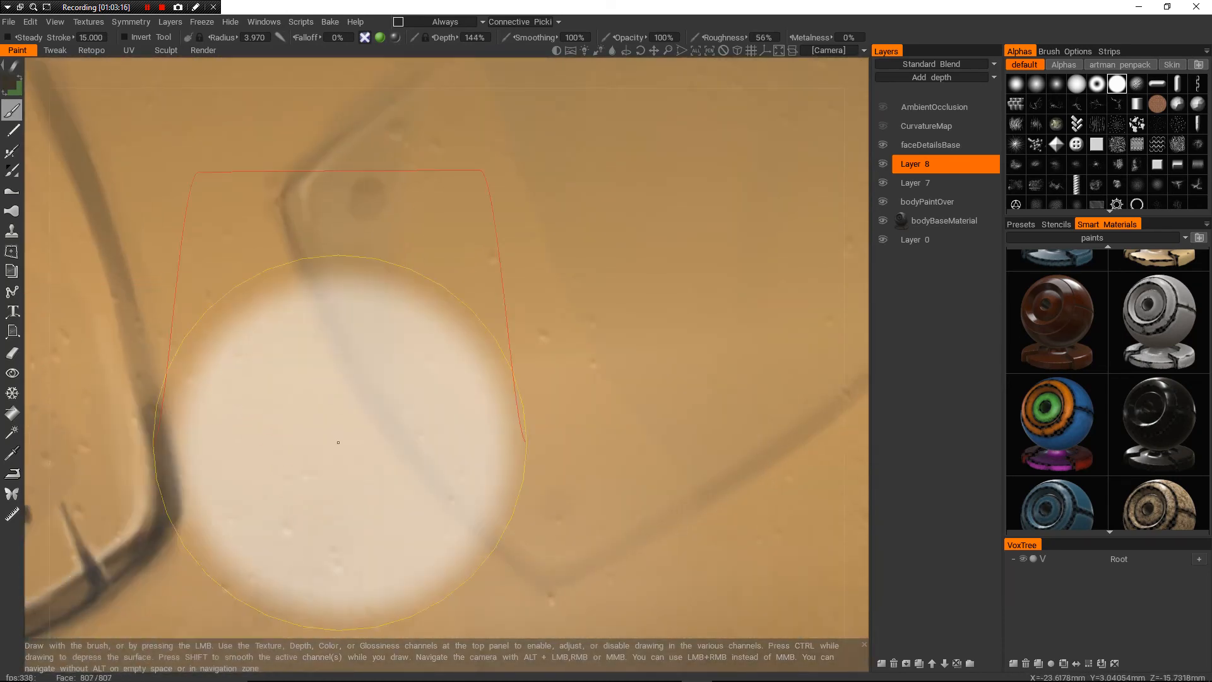
{"action": "right_click_drag", "start_coordinate": [343, 446], "coordinate": [259, 486], "text": "alt"}
{"action": "mouse_move", "coordinate": [486, 443]}
{"action": "right_mouse_down"}
{"action": "mouse_move", "coordinate": [434, 464]}
{"action": "mouse_move", "coordinate": [469, 437]}
{"action": "right_mouse_up"}
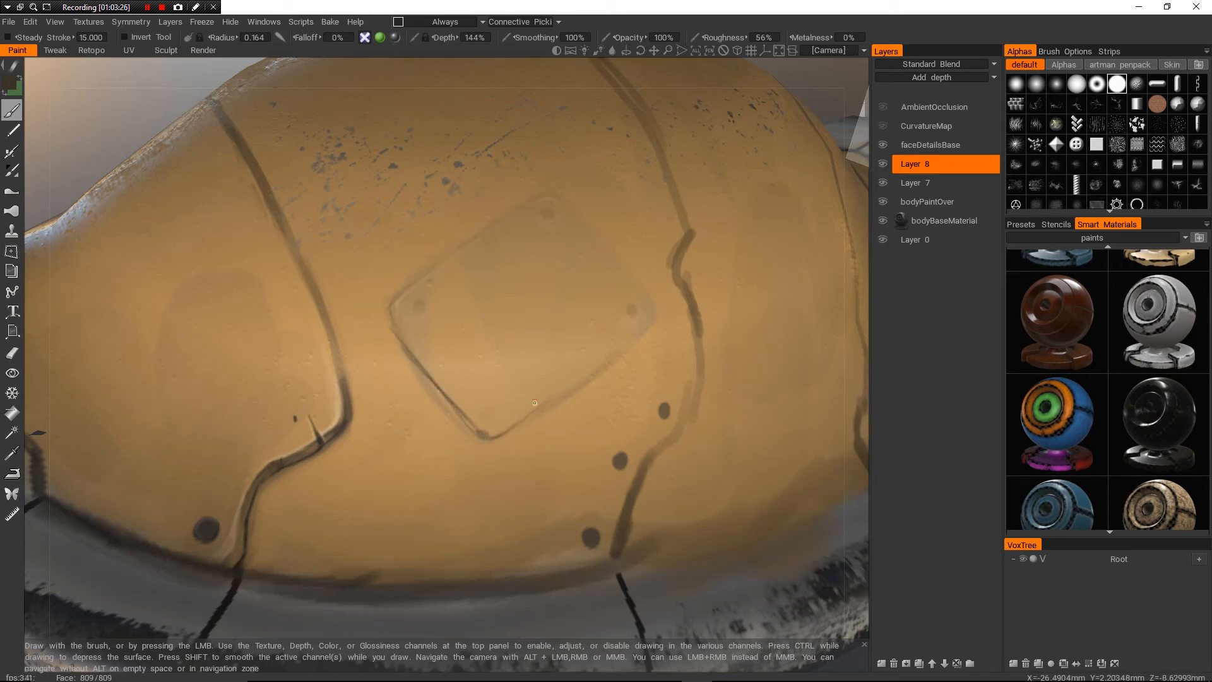
- Sample the dome's brown and touch up the jagged dark seam across the top of the dome with fine strokes
{"action": "mouse_move", "coordinate": [641, 311]}
{"action": "right_mouse_down", "text": "alt"}
{"action": "mouse_move", "coordinate": [455, 448]}
{"action": "mouse_move", "coordinate": [353, 498]}
{"action": "right_mouse_up", "text": "alt"}
{"action": "left_click_drag", "start_coordinate": [290, 499], "coordinate": [425, 522], "text": "alt"}
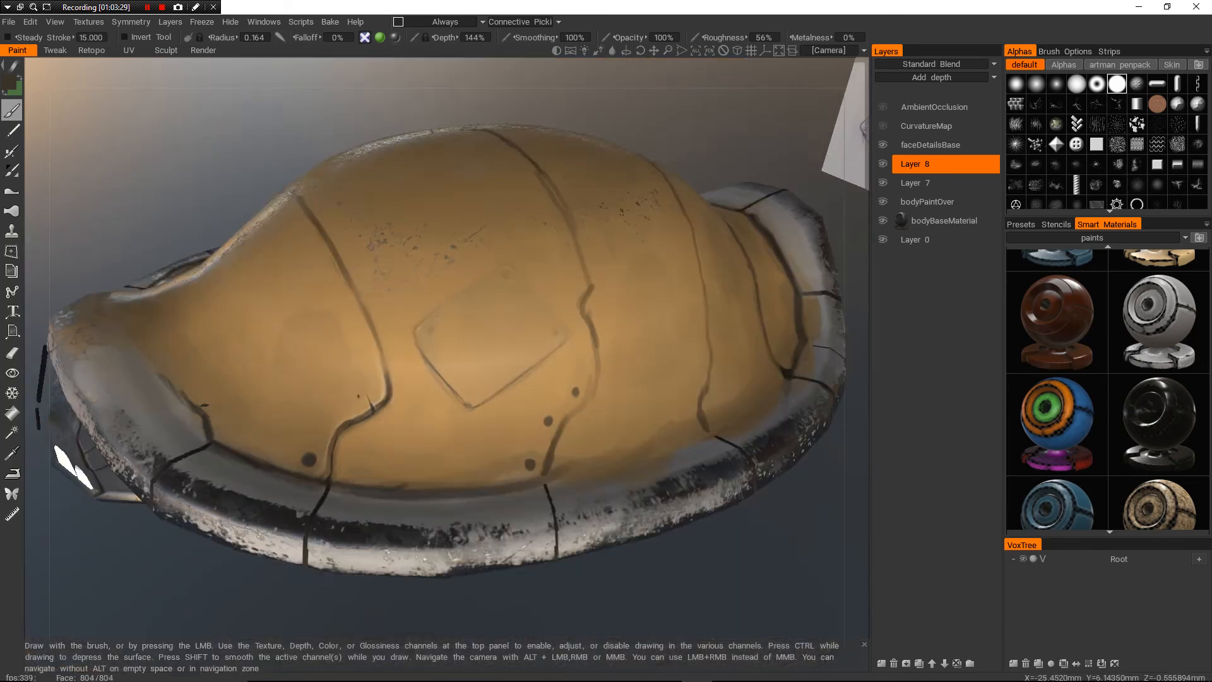
{"action": "left_click_drag", "start_coordinate": [465, 380], "coordinate": [442, 512], "text": "alt"}
{"action": "right_click_drag", "start_coordinate": [442, 512], "coordinate": [430, 536], "text": "alt"}
{"action": "mouse_move", "coordinate": [430, 537]}
{"action": "left_mouse_down", "text": "alt"}
{"action": "mouse_move", "coordinate": [445, 417]}
{"action": "mouse_move", "coordinate": [486, 359]}
{"action": "mouse_move", "coordinate": [557, 372]}
{"action": "mouse_move", "coordinate": [543, 290]}
{"action": "mouse_move", "coordinate": [480, 290]}
{"action": "mouse_move", "coordinate": [391, 505]}
{"action": "mouse_move", "coordinate": [329, 534]}
{"action": "mouse_move", "coordinate": [325, 499]}
{"action": "mouse_move", "coordinate": [252, 486]}
{"action": "mouse_move", "coordinate": [303, 492]}
{"action": "mouse_move", "coordinate": [315, 537]}
{"action": "left_mouse_up", "text": "alt"}
{"action": "right_click_drag", "start_coordinate": [379, 404], "coordinate": [442, 404], "text": "alt"}
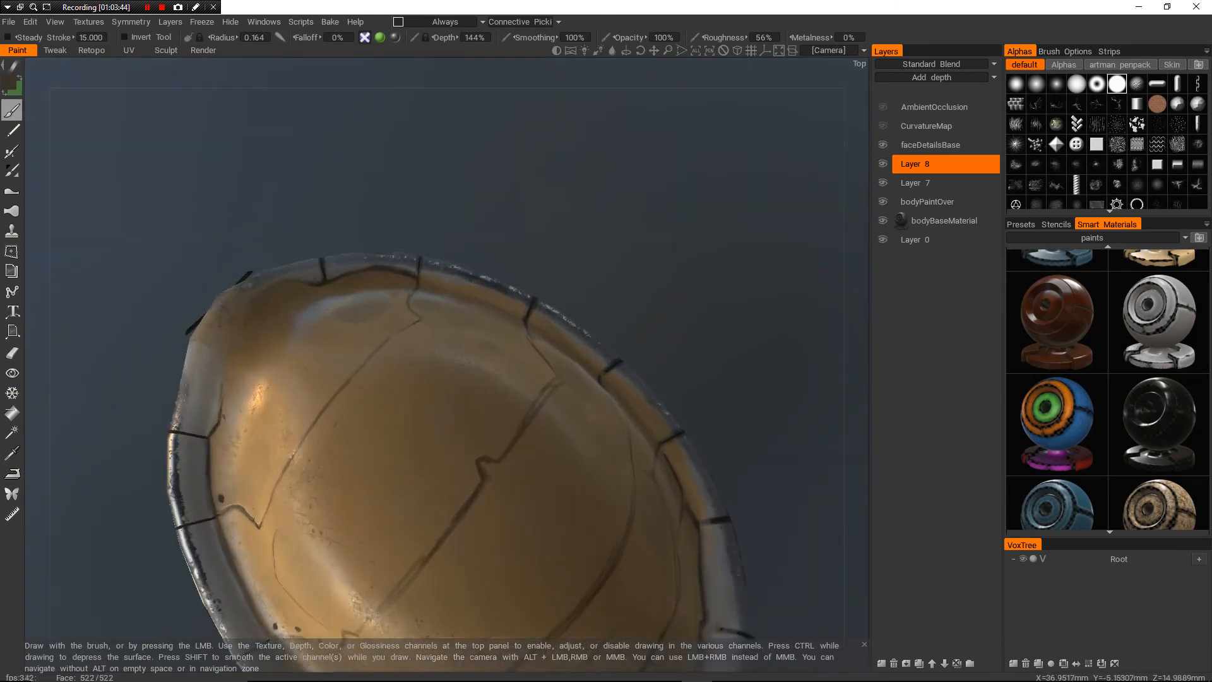
{"action": "middle_click_drag", "start_coordinate": [442, 404], "coordinate": [419, 353], "text": "alt"}
{"action": "right_click_drag", "start_coordinate": [420, 353], "coordinate": [518, 353], "text": "alt"}
{"action": "left_click_drag", "start_coordinate": [467, 366], "coordinate": [410, 379], "text": "alt"}
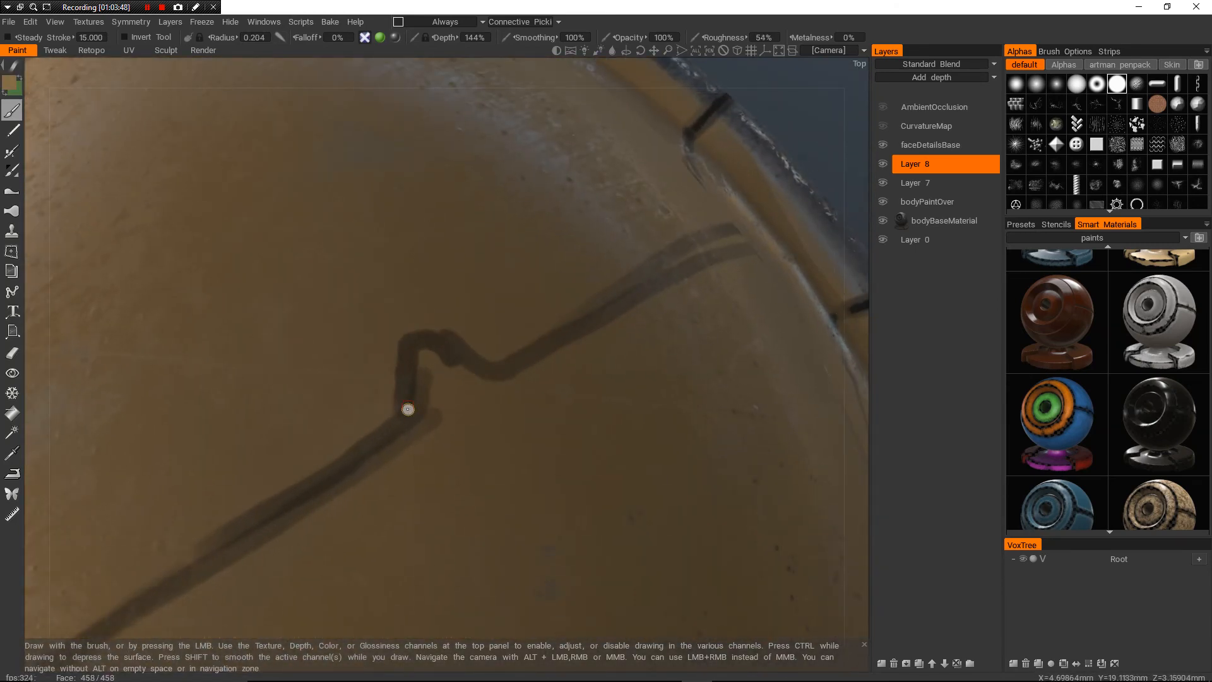
{"action": "mouse_move", "coordinate": [417, 408]}
{"action": "left_mouse_down"}
{"action": "mouse_move", "coordinate": [488, 387]}
{"action": "mouse_move", "coordinate": [449, 282]}
{"action": "left_mouse_up"}
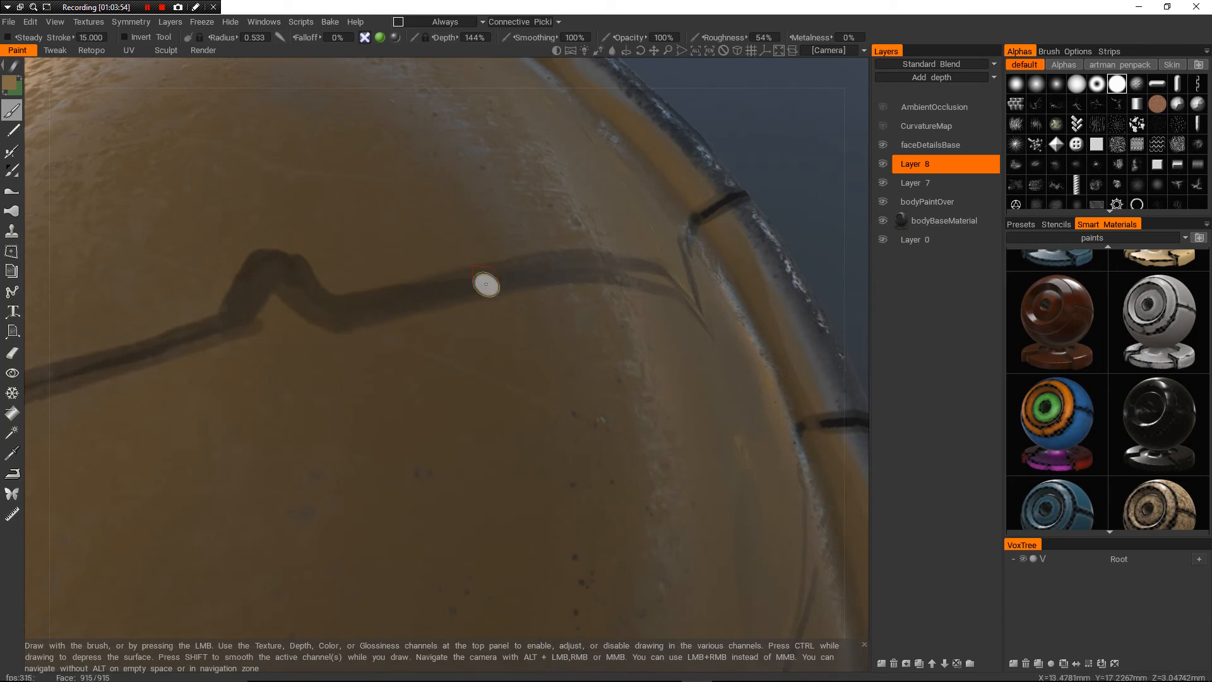
{"action": "right_click_drag", "start_coordinate": [486, 284], "coordinate": [435, 341], "text": "alt"}
{"action": "left_click_drag", "start_coordinate": [435, 341], "coordinate": [493, 284], "text": "alt"}
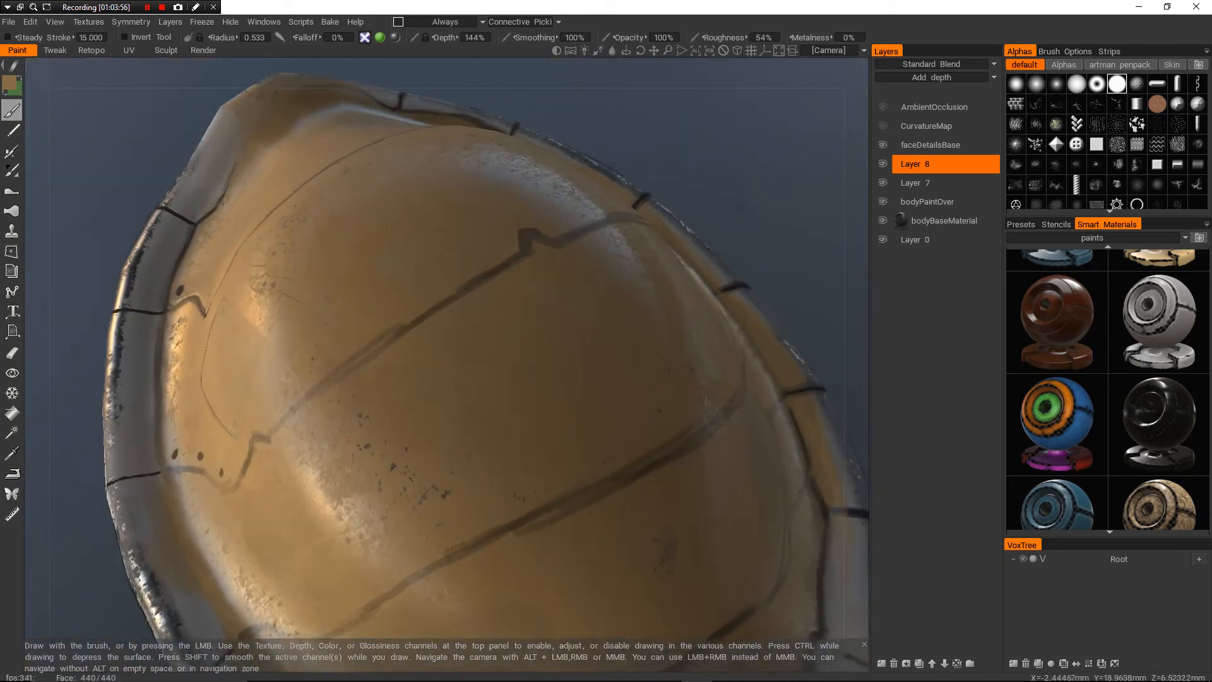
{"action": "right_click_drag", "start_coordinate": [431, 318], "coordinate": [435, 311], "text": "alt"}
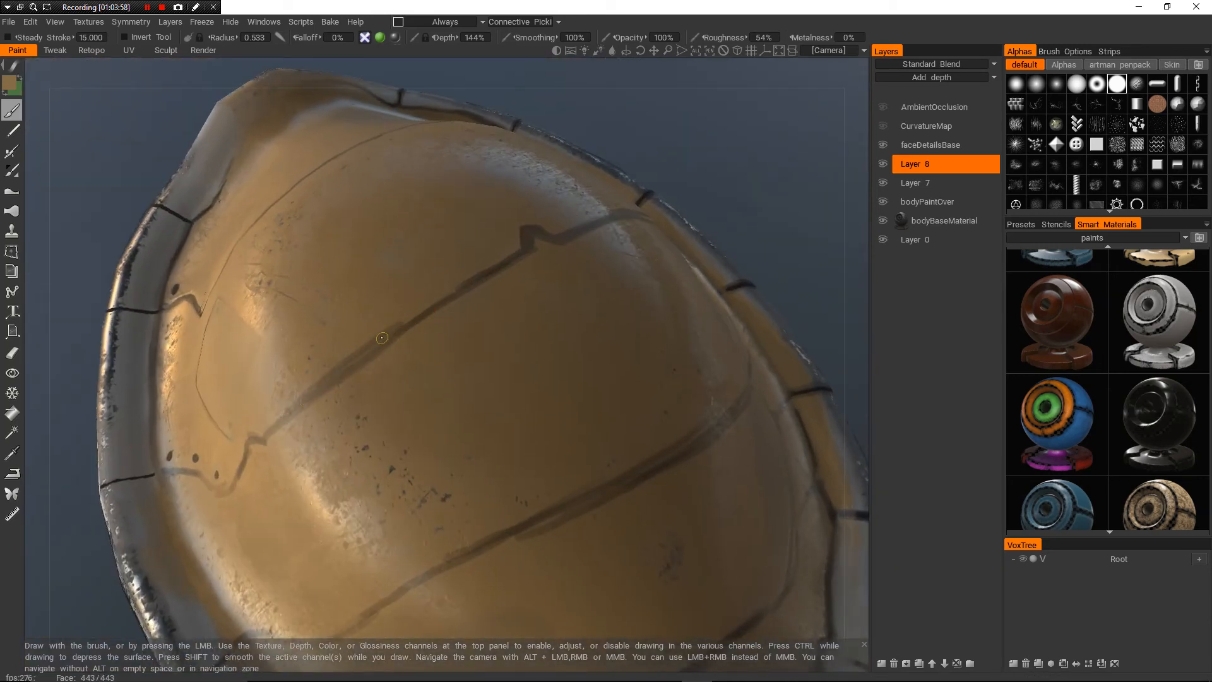
- Add a new layer above Layer 8 and load the rusty brown smart material from the dirt category
{"action": "right_click_drag", "start_coordinate": [442, 315], "coordinate": [391, 372], "text": "alt"}
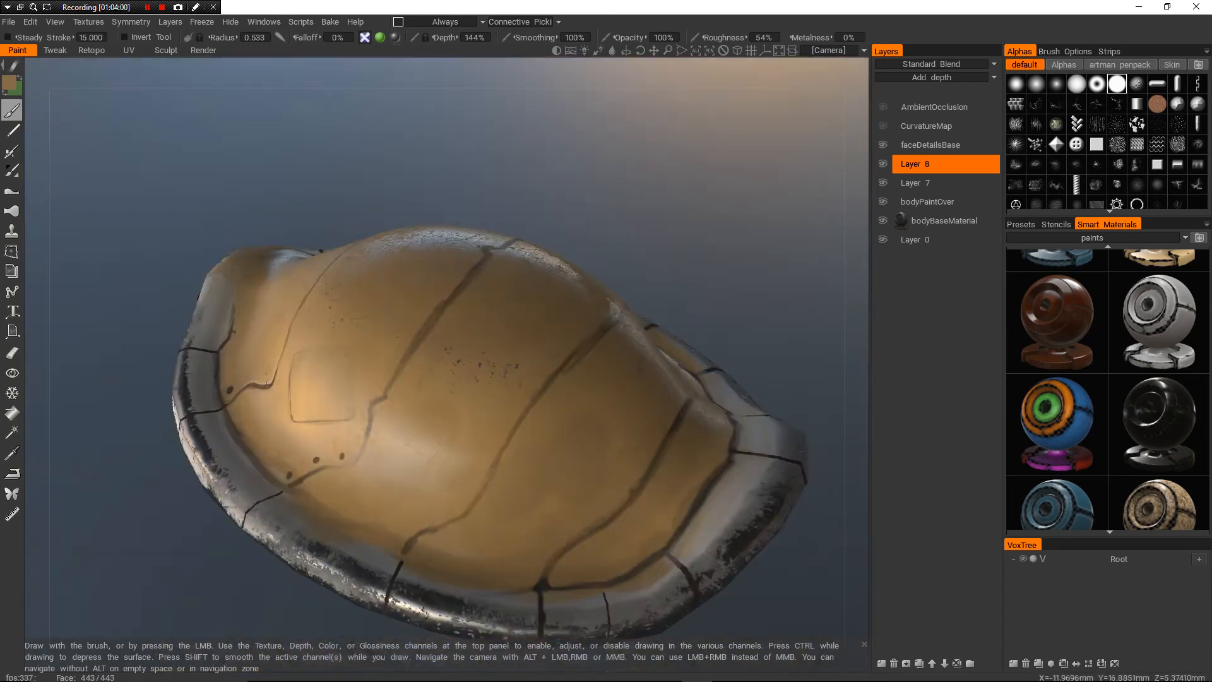
{"action": "left_click_drag", "start_coordinate": [391, 372], "coordinate": [606, 306], "text": "alt"}
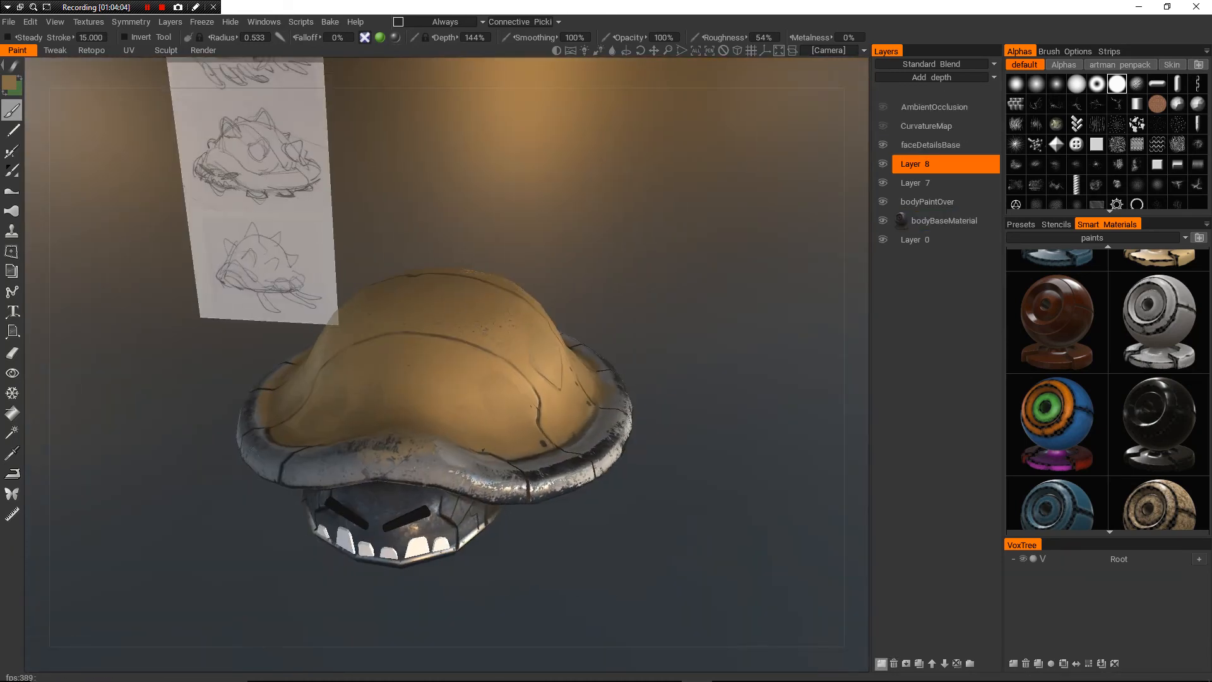
{"action": "left_click", "coordinate": [881, 664]}
{"action": "mouse_move", "coordinate": [606, 404]}
{"action": "left_mouse_down", "text": "alt"}
{"action": "mouse_move", "coordinate": [650, 372]}
{"action": "mouse_move", "coordinate": [618, 416]}
{"action": "left_mouse_up", "text": "alt"}
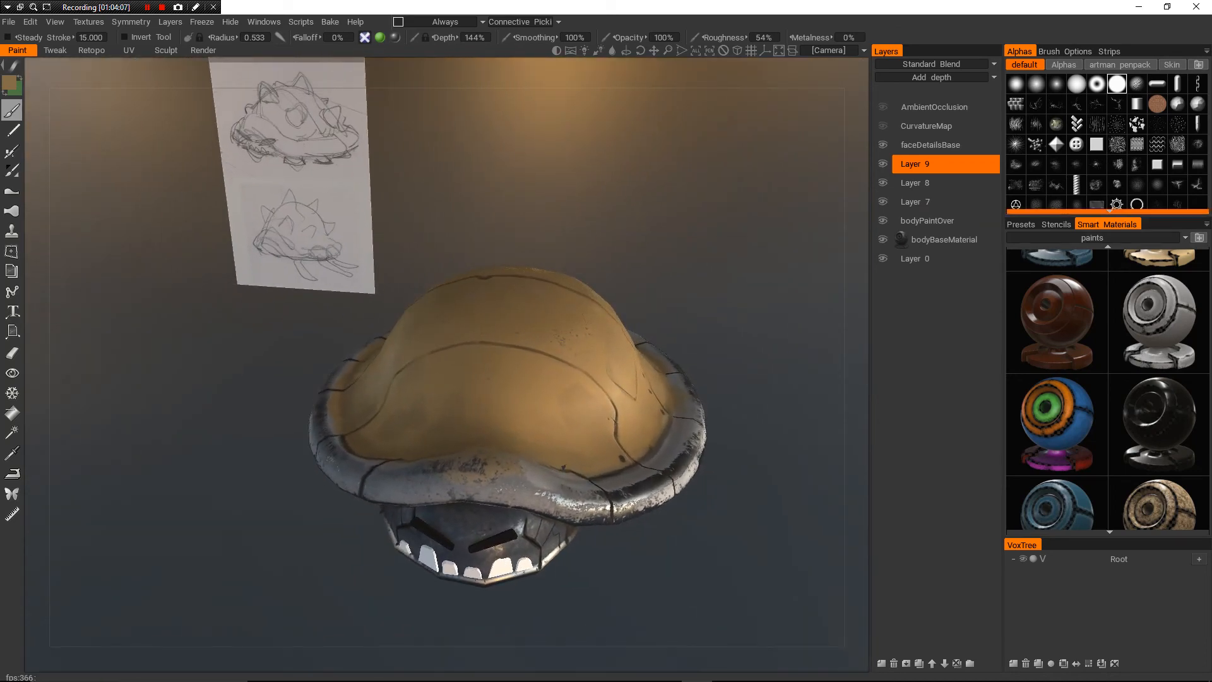
{"action": "scroll", "coordinate": [1108, 388], "scroll_direction": "up", "scroll_amount": 3}
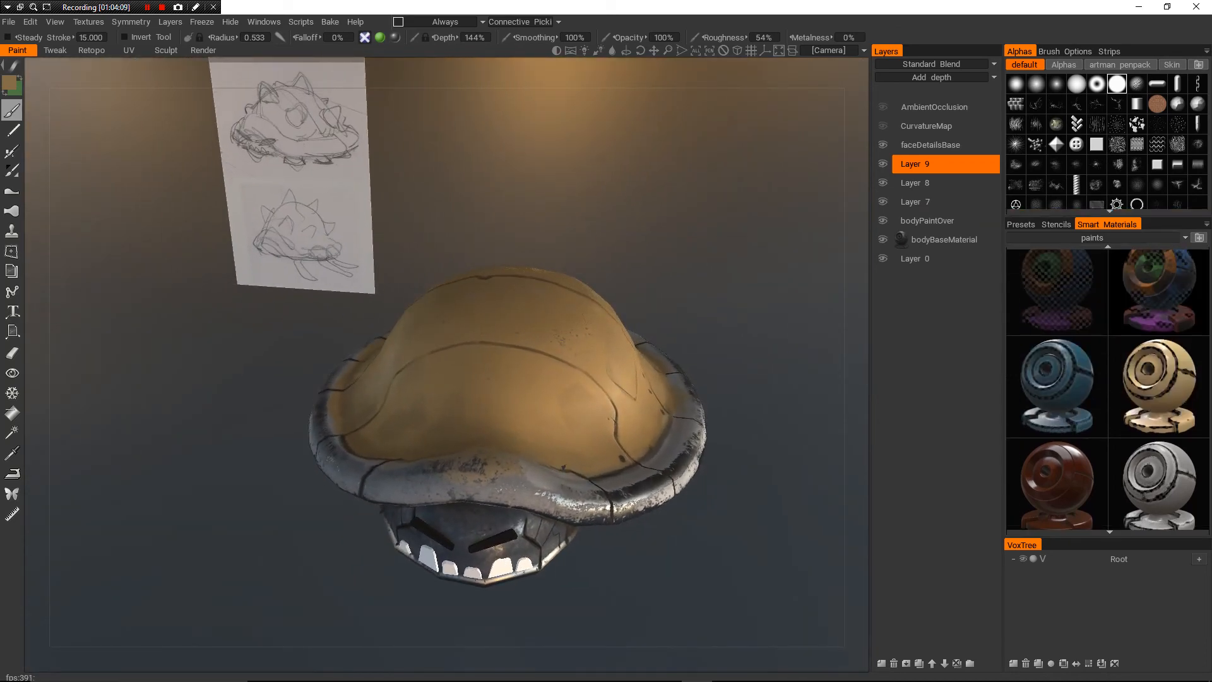
{"action": "left_click", "coordinate": [1095, 238]}
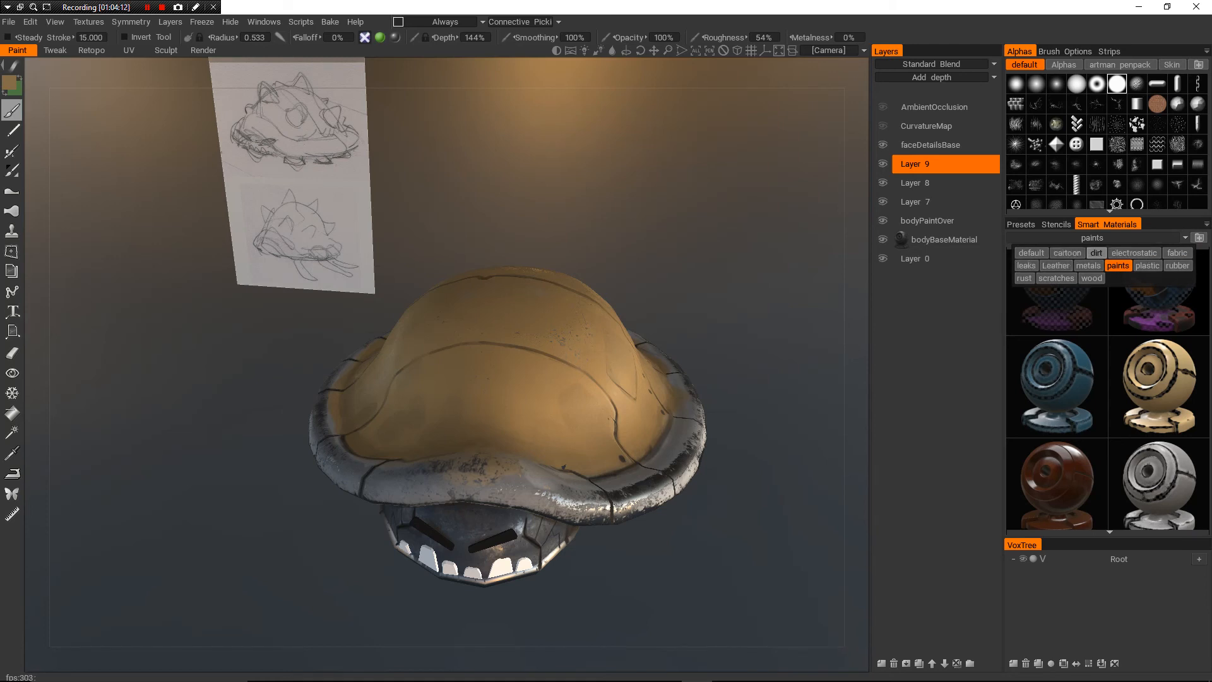
{"action": "left_click", "coordinate": [1095, 252]}
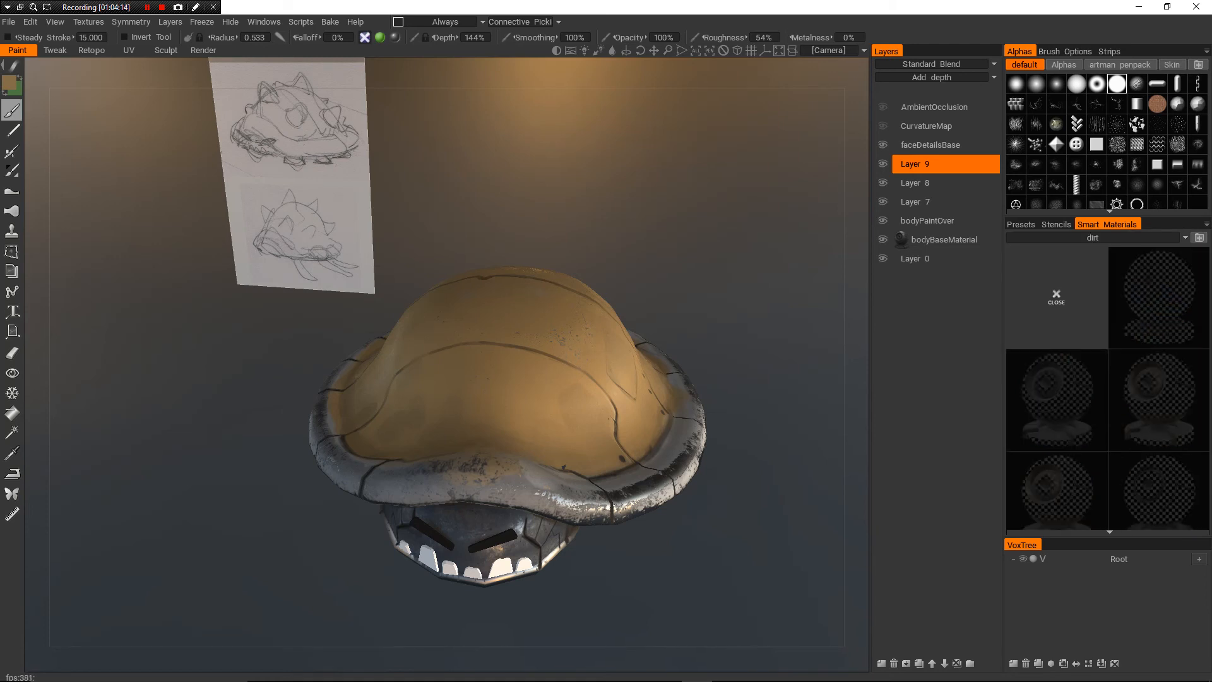
{"action": "scroll", "coordinate": [1108, 388], "scroll_direction": "down", "scroll_amount": 5}
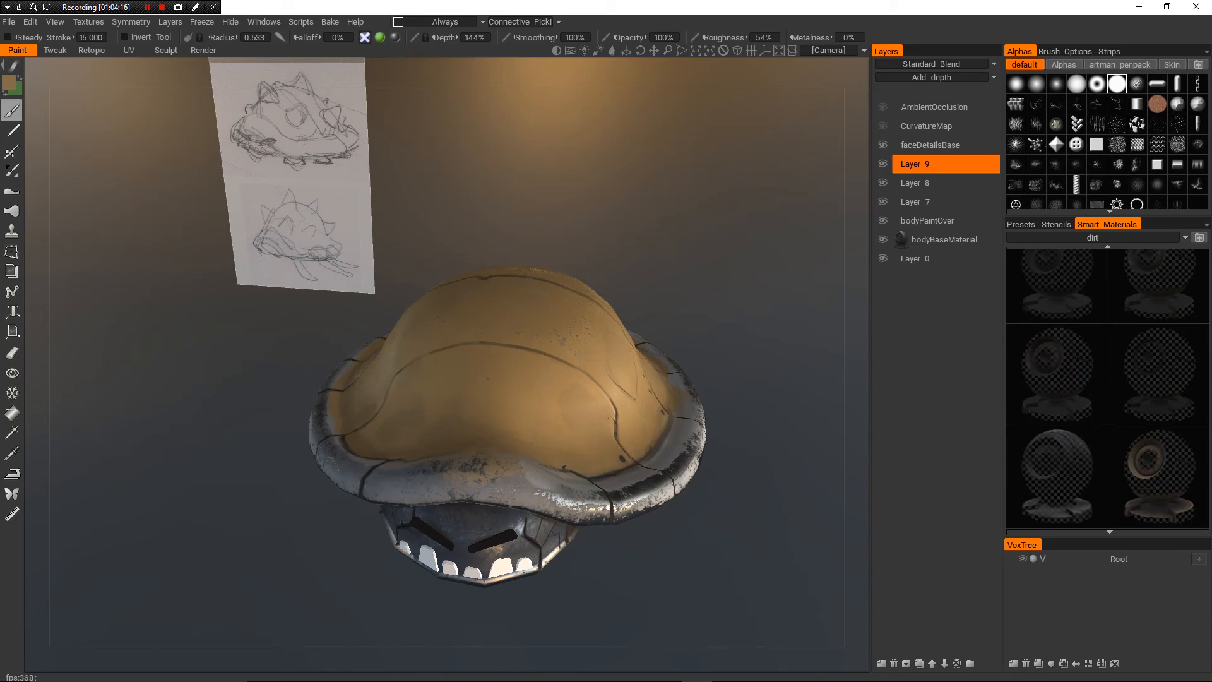
{"action": "left_click", "coordinate": [1159, 477]}
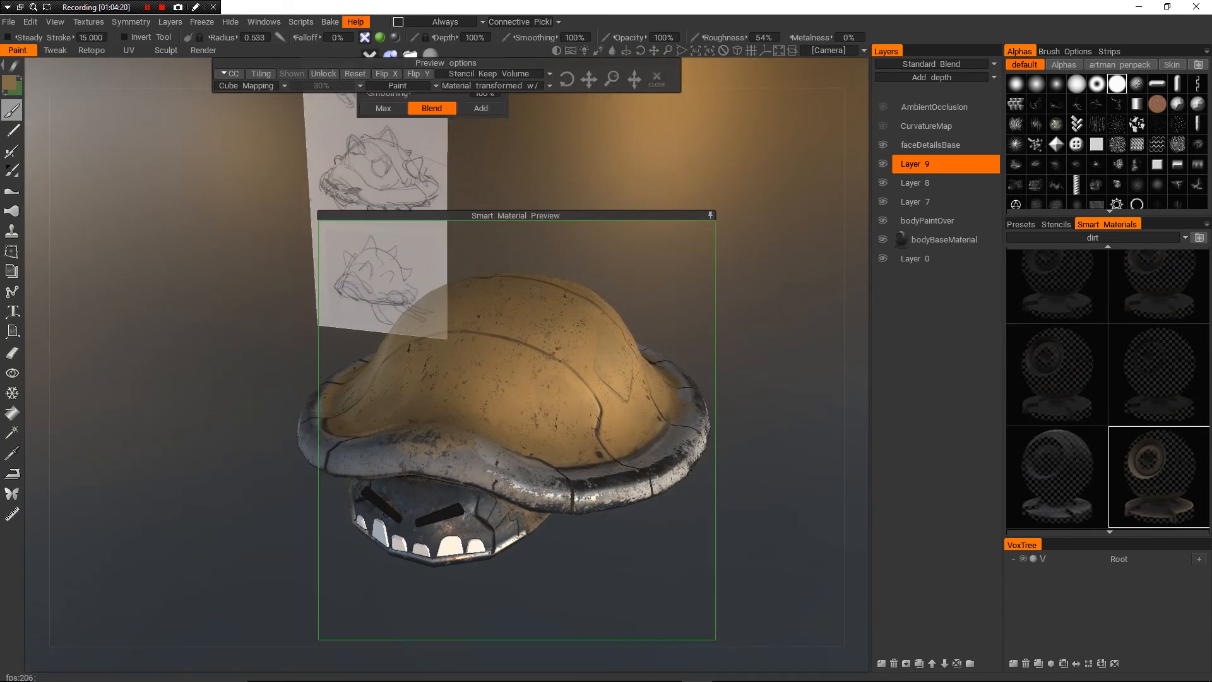
- Preview the selected rusty dirt material on the creature's shell and face from several angles
{"action": "mouse_move", "coordinate": [366, 38]}
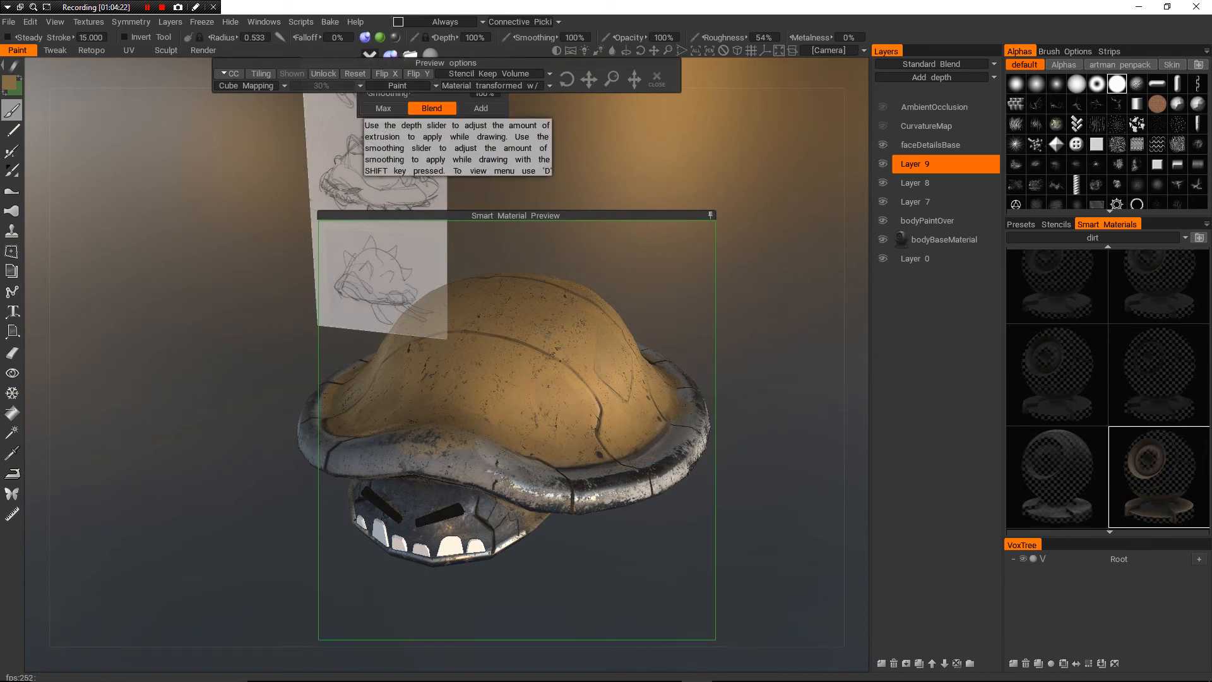
{"action": "middle_click_drag", "start_coordinate": [505, 391], "coordinate": [552, 378], "text": "alt"}
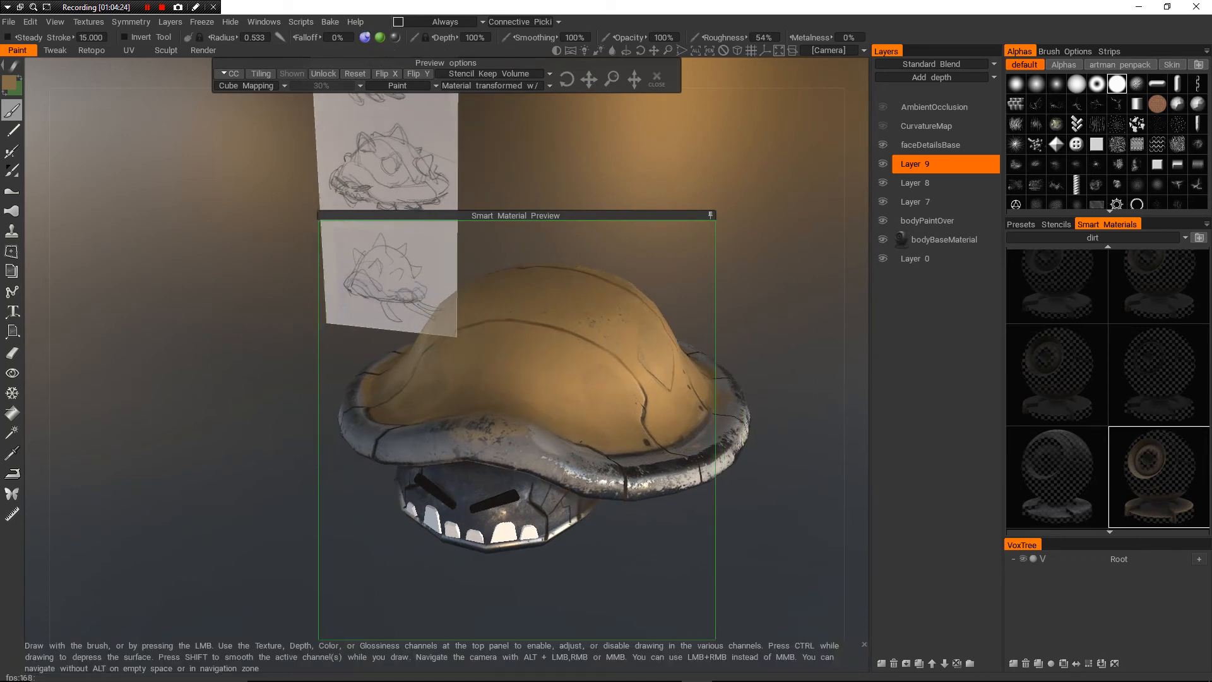
{"action": "left_click_drag", "start_coordinate": [549, 379], "coordinate": [547, 420], "text": "alt"}
{"action": "middle_click_drag", "start_coordinate": [548, 420], "coordinate": [516, 411], "text": "alt"}
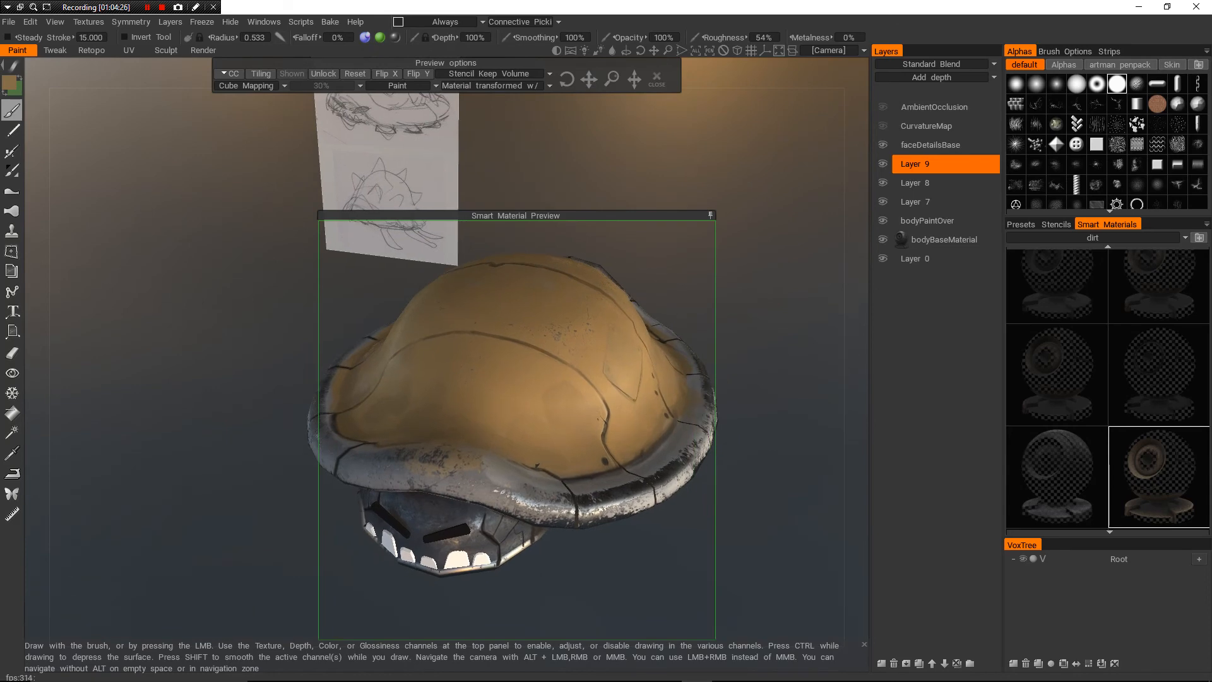
{"action": "right_click_drag", "start_coordinate": [515, 411], "coordinate": [513, 441], "text": "alt"}
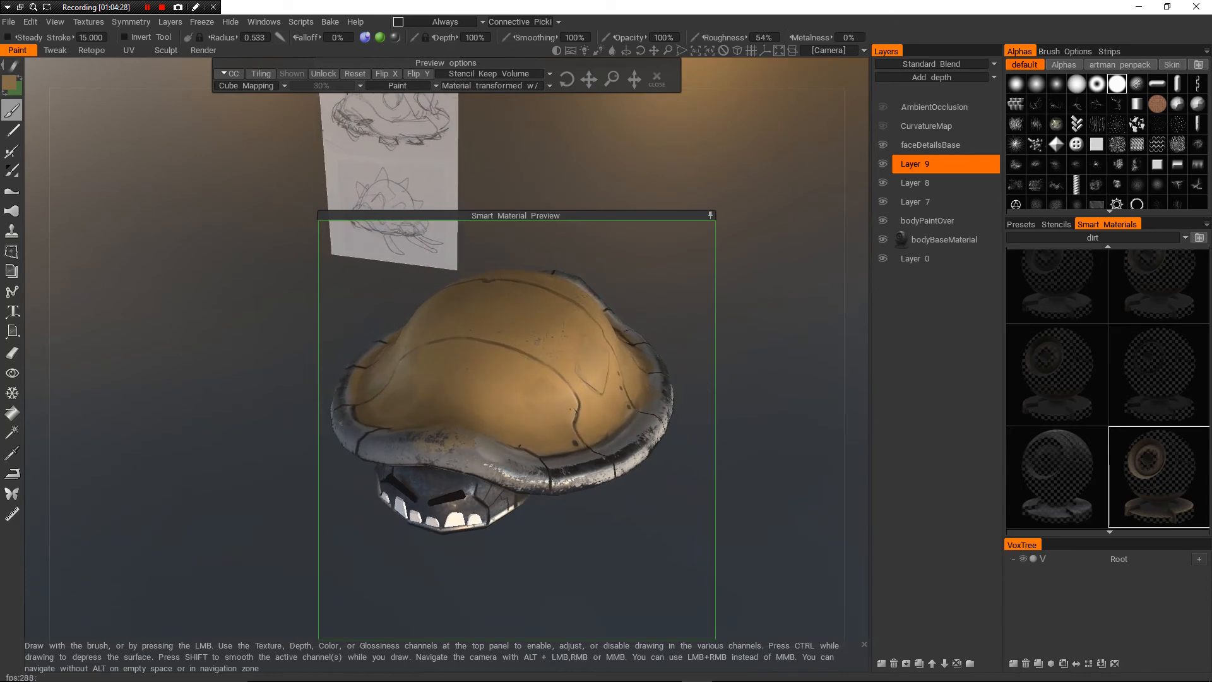
{"action": "left_click_drag", "start_coordinate": [513, 436], "coordinate": [599, 407], "text": "alt"}
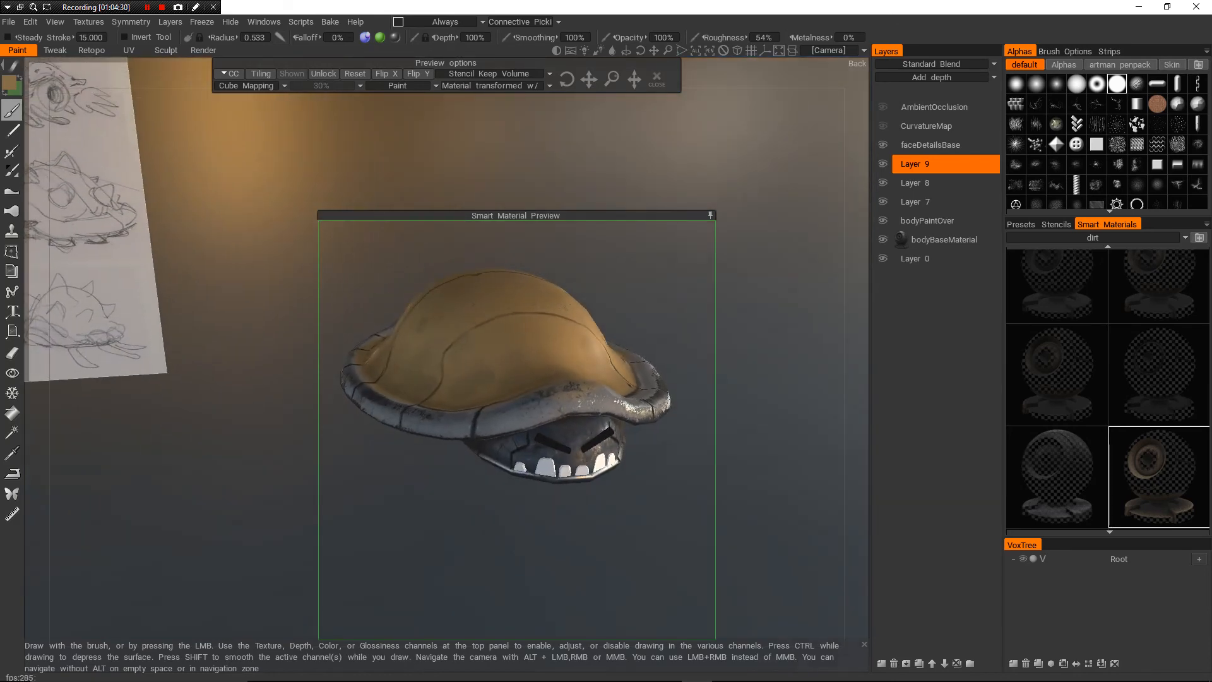
{"action": "middle_click_drag", "start_coordinate": [600, 407], "coordinate": [594, 470], "text": "alt"}
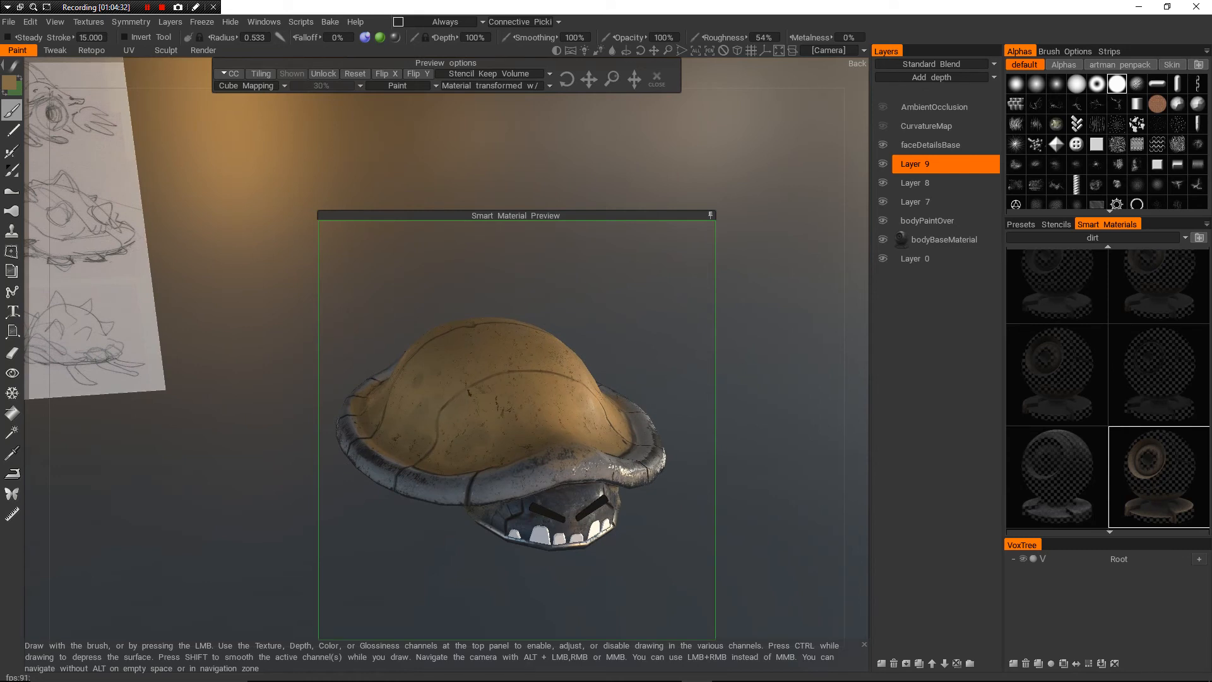
- Choose a subtler dark smart material from the dirt category and fill the whole of Layer 9 with it
{"action": "scroll", "coordinate": [1108, 388], "scroll_direction": "up", "scroll_amount": 2}
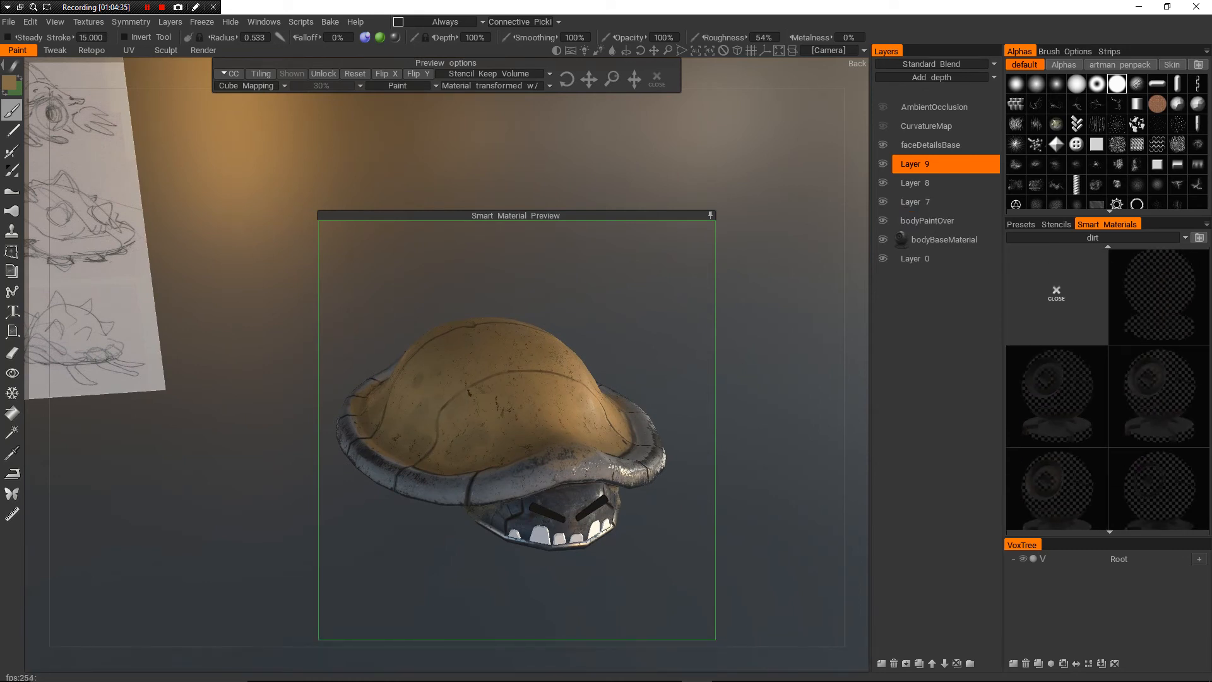
{"action": "left_click_drag", "start_coordinate": [638, 417], "coordinate": [555, 425], "text": "alt"}
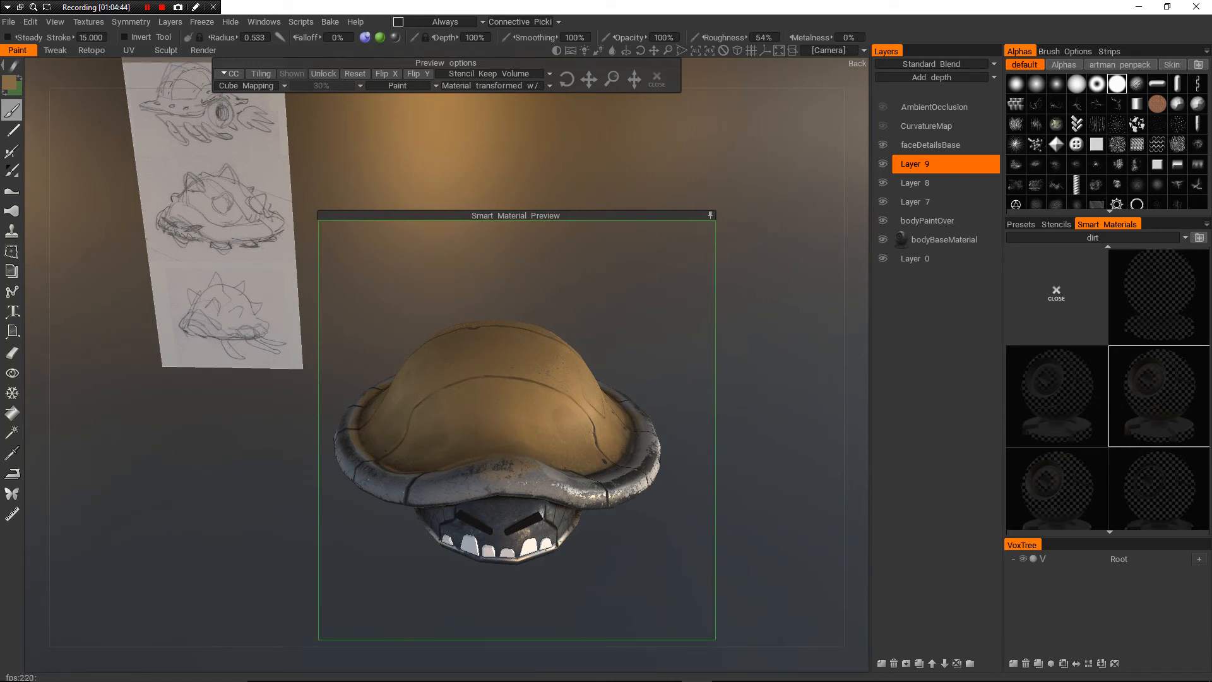
{"action": "right_click", "coordinate": [1040, 298]}
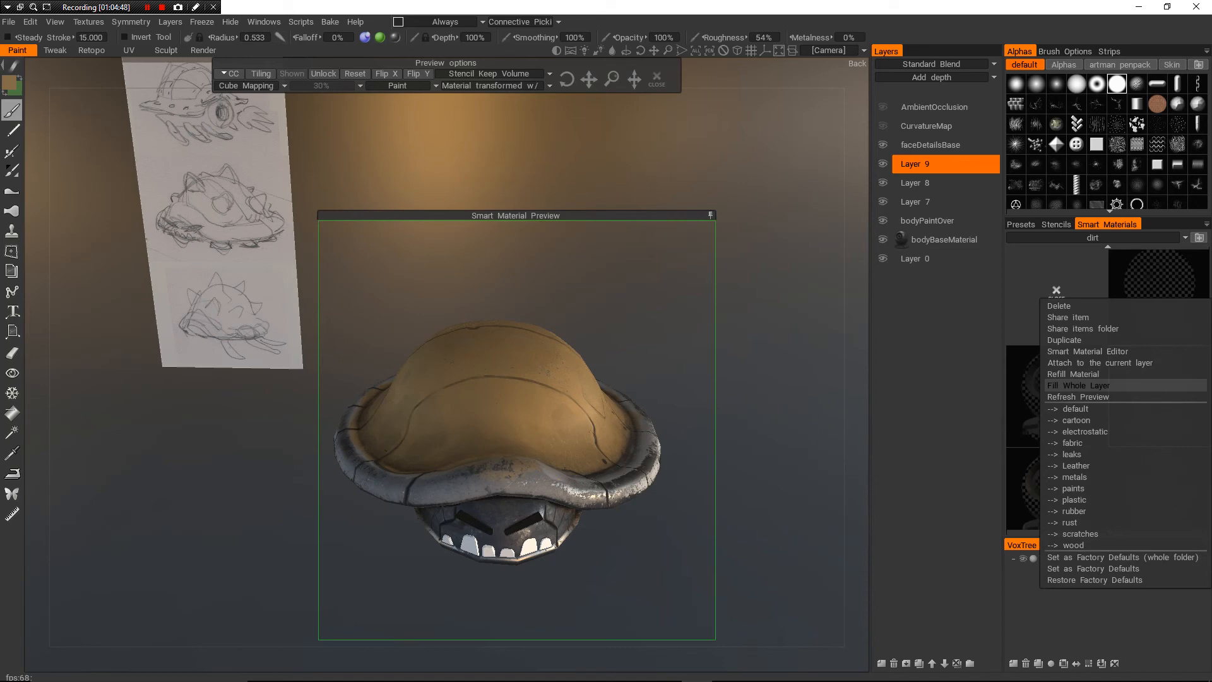
{"action": "left_click", "coordinate": [1078, 386]}
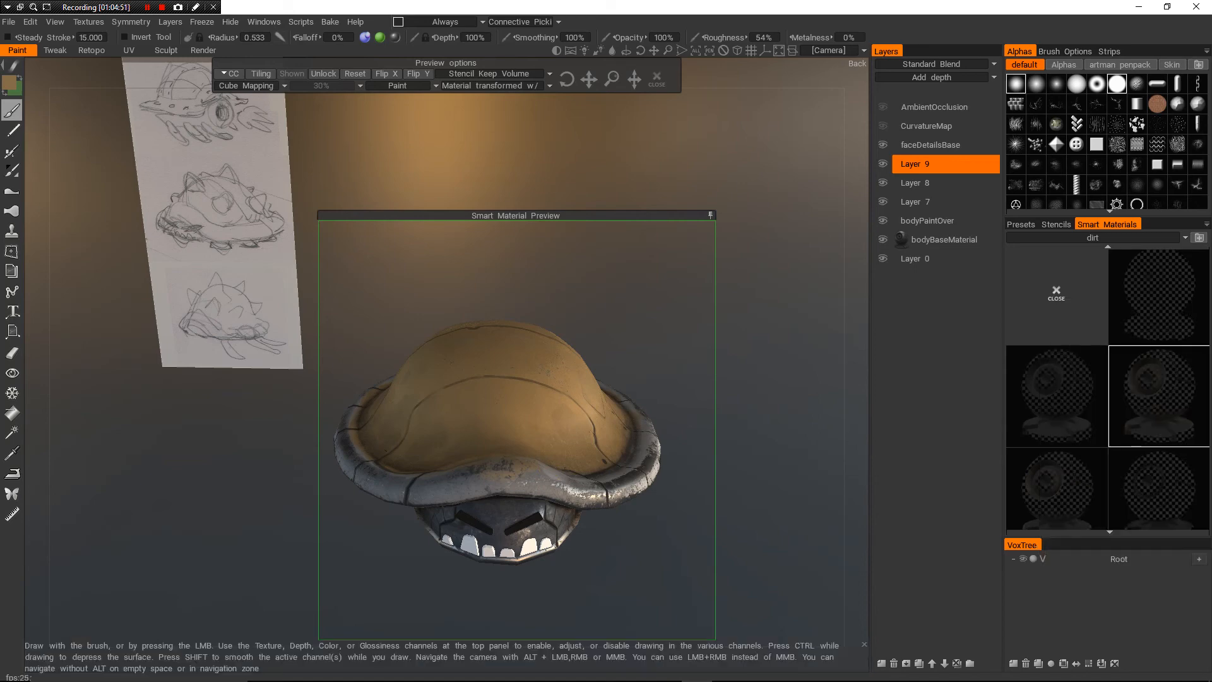
- Examine the dirt fill on the creature's dome and rim from several angles and distances
{"action": "mouse_move", "coordinate": [713, 404]}
{"action": "left_mouse_down", "text": "alt"}
{"action": "mouse_move", "coordinate": [631, 385]}
{"action": "mouse_move", "coordinate": [637, 429]}
{"action": "mouse_move", "coordinate": [673, 420]}
{"action": "mouse_move", "coordinate": [669, 536]}
{"action": "mouse_move", "coordinate": [613, 527]}
{"action": "mouse_move", "coordinate": [590, 461]}
{"action": "mouse_move", "coordinate": [672, 397]}
{"action": "mouse_move", "coordinate": [761, 419]}
{"action": "mouse_move", "coordinate": [761, 498]}
{"action": "mouse_move", "coordinate": [759, 450]}
{"action": "mouse_move", "coordinate": [824, 382]}
{"action": "mouse_move", "coordinate": [840, 334]}
{"action": "mouse_move", "coordinate": [817, 430]}
{"action": "mouse_move", "coordinate": [735, 451]}
{"action": "mouse_move", "coordinate": [632, 448]}
{"action": "mouse_move", "coordinate": [568, 474]}
{"action": "mouse_move", "coordinate": [587, 496]}
{"action": "mouse_move", "coordinate": [637, 454]}
{"action": "mouse_move", "coordinate": [681, 386]}
{"action": "left_mouse_up", "text": "alt"}
{"action": "scroll", "coordinate": [824, 382], "scroll_direction": "down", "scroll_amount": 2}
{"action": "right_click_drag", "start_coordinate": [681, 385], "coordinate": [736, 414], "text": "alt"}
{"action": "left_click_drag", "start_coordinate": [735, 413], "coordinate": [612, 392], "text": "alt"}
{"action": "mouse_move", "coordinate": [612, 391]}
{"action": "right_mouse_down", "text": "alt"}
{"action": "mouse_move", "coordinate": [669, 419]}
{"action": "mouse_move", "coordinate": [638, 404]}
{"action": "right_mouse_up", "text": "alt"}
{"action": "left_click_drag", "start_coordinate": [637, 404], "coordinate": [701, 467], "text": "alt"}
{"action": "right_click_drag", "start_coordinate": [701, 467], "coordinate": [657, 442], "text": "alt"}
{"action": "mouse_move", "coordinate": [657, 442]}
{"action": "left_mouse_down", "text": "alt"}
{"action": "mouse_move", "coordinate": [770, 455]}
{"action": "mouse_move", "coordinate": [795, 410]}
{"action": "mouse_move", "coordinate": [826, 467]}
{"action": "mouse_move", "coordinate": [820, 423]}
{"action": "mouse_move", "coordinate": [789, 379]}
{"action": "mouse_move", "coordinate": [814, 372]}
{"action": "mouse_move", "coordinate": [827, 429]}
{"action": "mouse_move", "coordinate": [814, 467]}
{"action": "mouse_move", "coordinate": [744, 499]}
{"action": "mouse_move", "coordinate": [663, 499]}
{"action": "mouse_move", "coordinate": [524, 410]}
{"action": "mouse_move", "coordinate": [486, 498]}
{"action": "mouse_move", "coordinate": [492, 524]}
{"action": "mouse_move", "coordinate": [549, 530]}
{"action": "mouse_move", "coordinate": [568, 518]}
{"action": "mouse_move", "coordinate": [575, 442]}
{"action": "mouse_move", "coordinate": [632, 404]}
{"action": "mouse_move", "coordinate": [707, 404]}
{"action": "mouse_move", "coordinate": [720, 467]}
{"action": "left_mouse_up", "text": "alt"}
{"action": "right_click_drag", "start_coordinate": [719, 467], "coordinate": [802, 416], "text": "alt"}
{"action": "left_click_drag", "start_coordinate": [631, 404], "coordinate": [587, 429], "text": "alt"}
{"action": "mouse_move", "coordinate": [587, 430]}
{"action": "right_mouse_down", "text": "alt"}
{"action": "mouse_move", "coordinate": [631, 404]}
{"action": "mouse_move", "coordinate": [599, 423]}
{"action": "right_mouse_up", "text": "alt"}
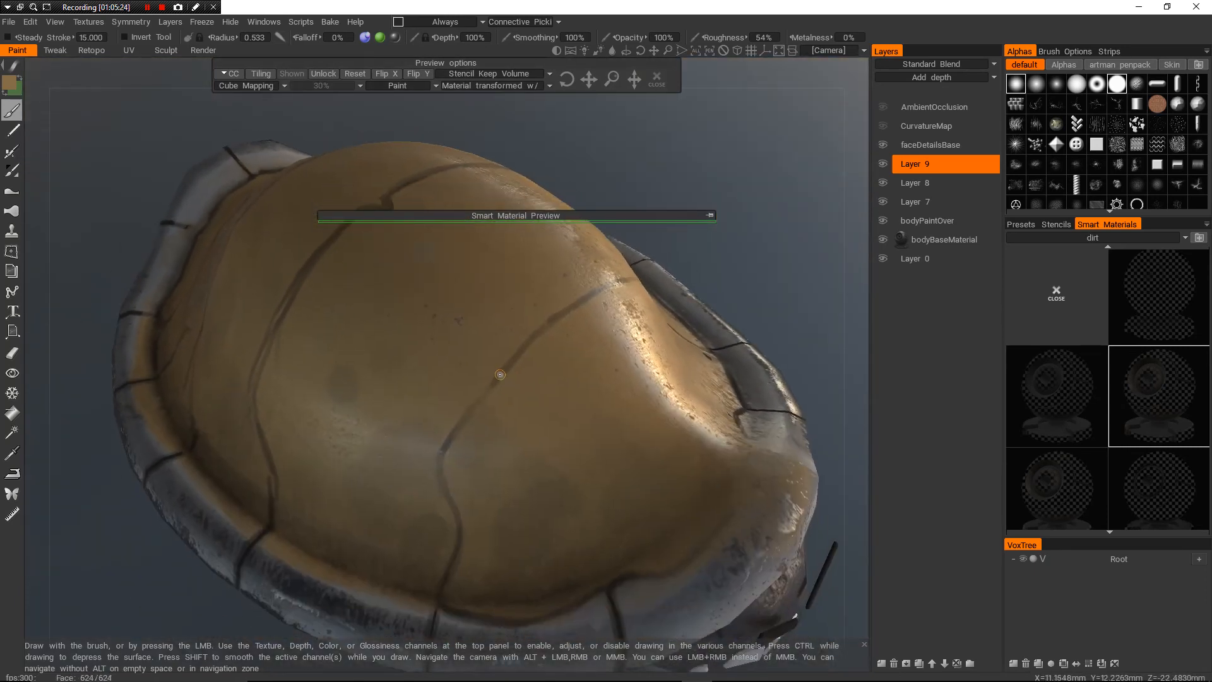
- Sample the dome's tan color and enlarge the brush to a radius of 0.924
{"action": "key", "text": "v"}
{"action": "right_click_drag", "start_coordinate": [496, 363], "coordinate": [511, 361]}
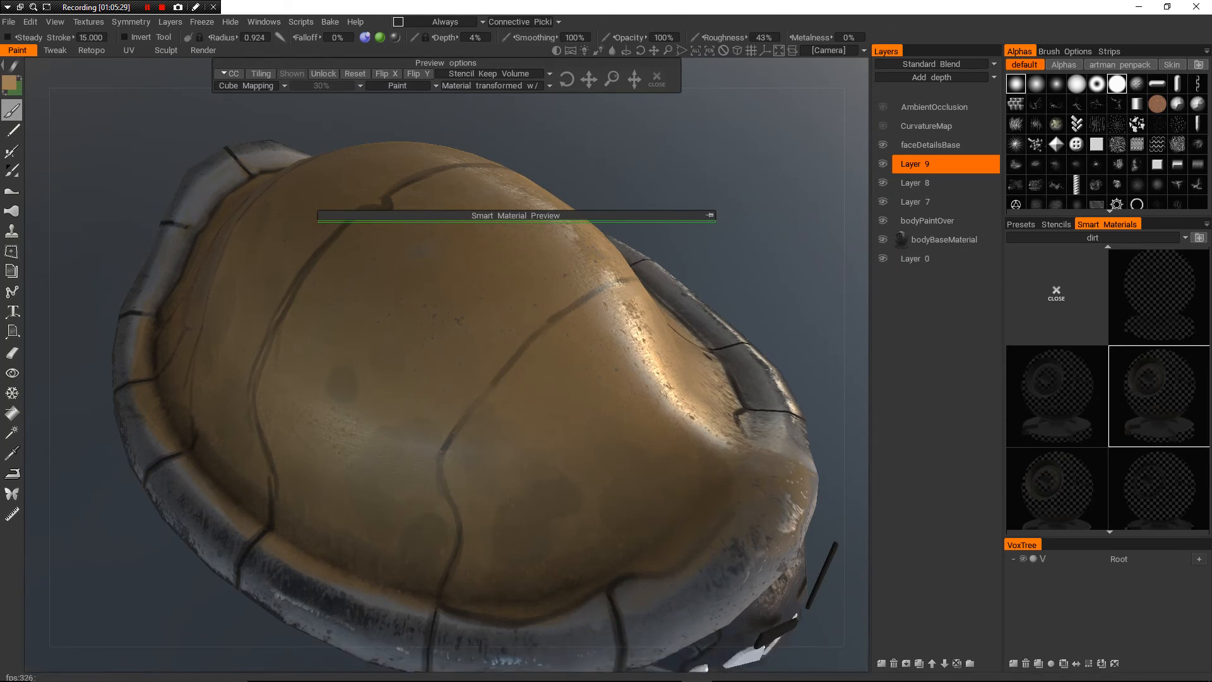
{"action": "left_click_drag", "start_coordinate": [505, 379], "coordinate": [483, 392], "text": "alt"}
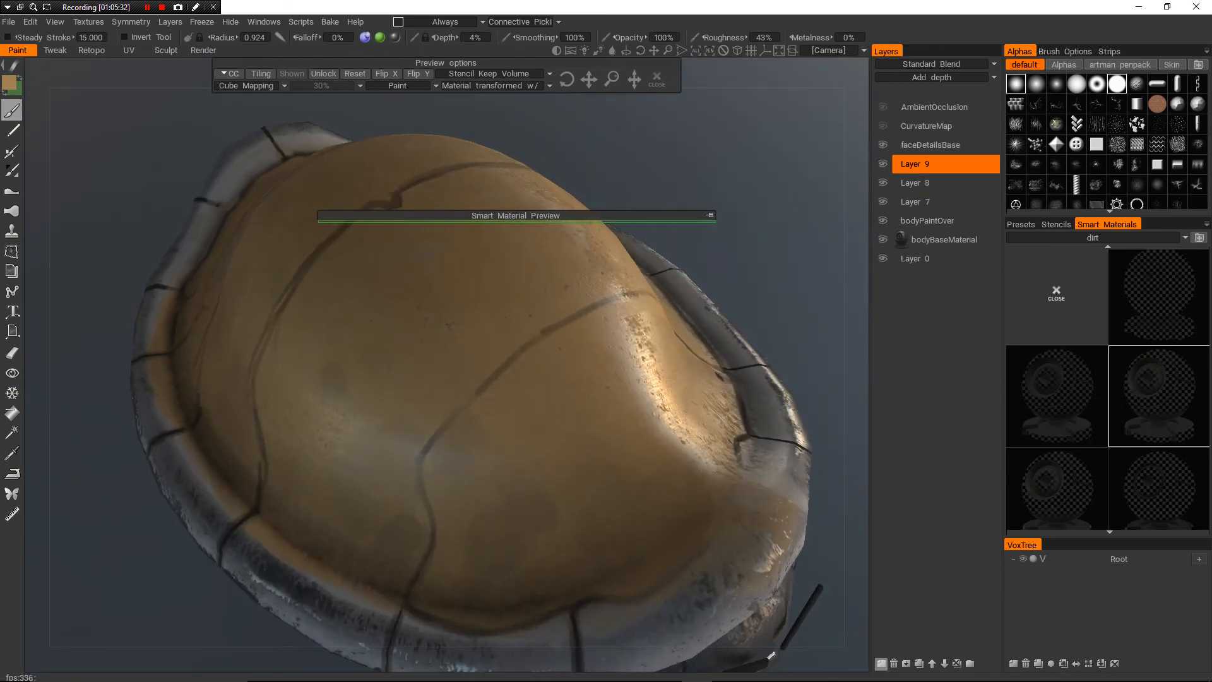
- Add a new layer above Layer 9 and turn off painting in the depth and glossiness channels
{"action": "left_click", "coordinate": [882, 663]}
{"action": "left_click_drag", "start_coordinate": [455, 271], "coordinate": [461, 231], "text": "alt"}
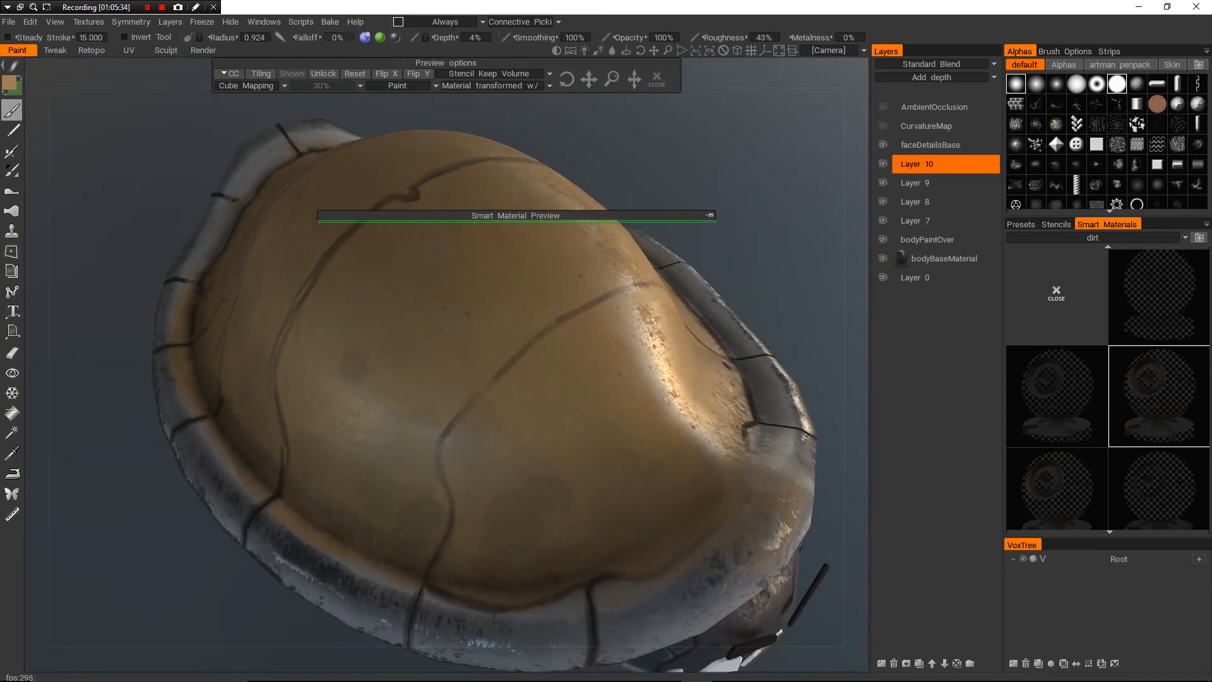
{"action": "left_click", "coordinate": [365, 38]}
{"action": "left_click", "coordinate": [395, 37]}
{"action": "left_click_drag", "start_coordinate": [505, 379], "coordinate": [496, 369], "text": "alt"}
{"action": "right_click_drag", "start_coordinate": [496, 369], "coordinate": [516, 392], "text": "alt"}
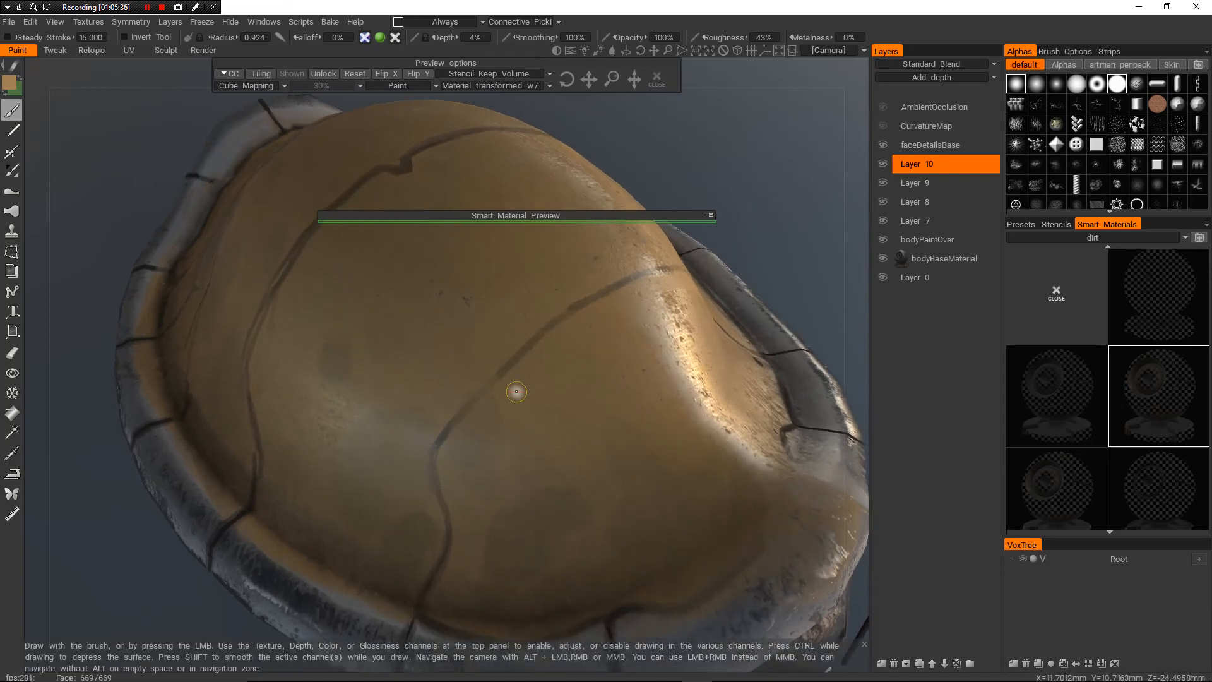
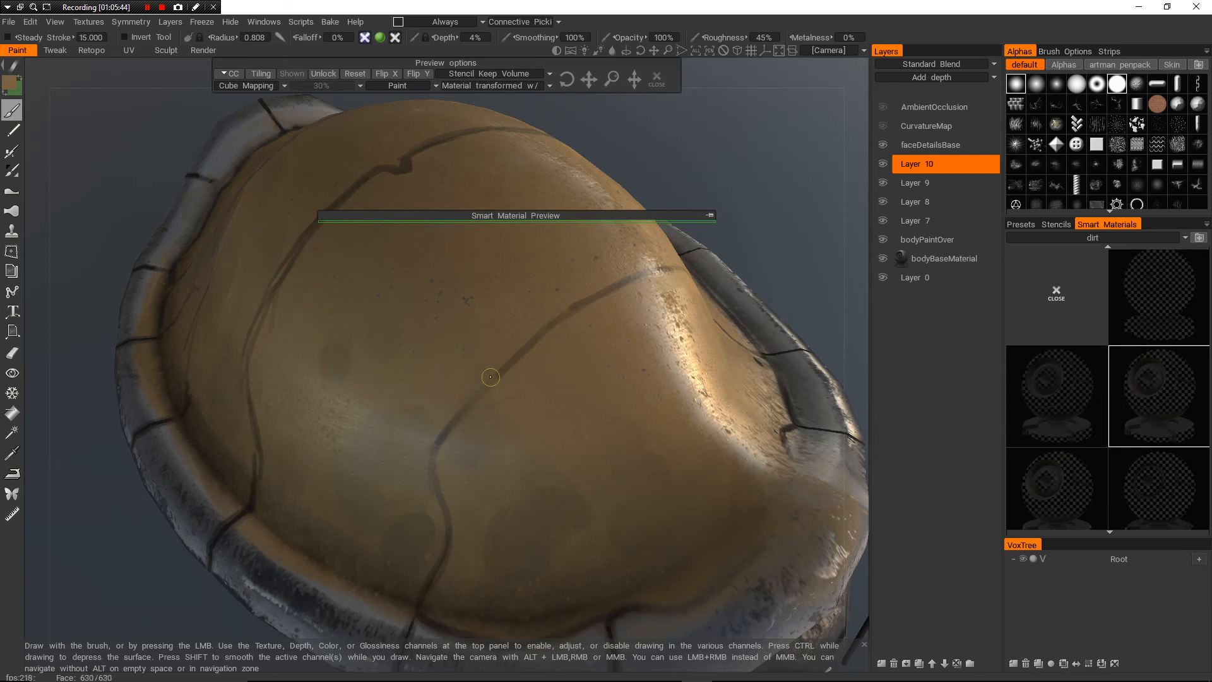
- Paint a gritty dark stroke with a 0.808-radius brush along the middle of the dome's front seam
{"action": "left_click_drag", "start_coordinate": [486, 379], "coordinate": [434, 373], "text": "alt"}
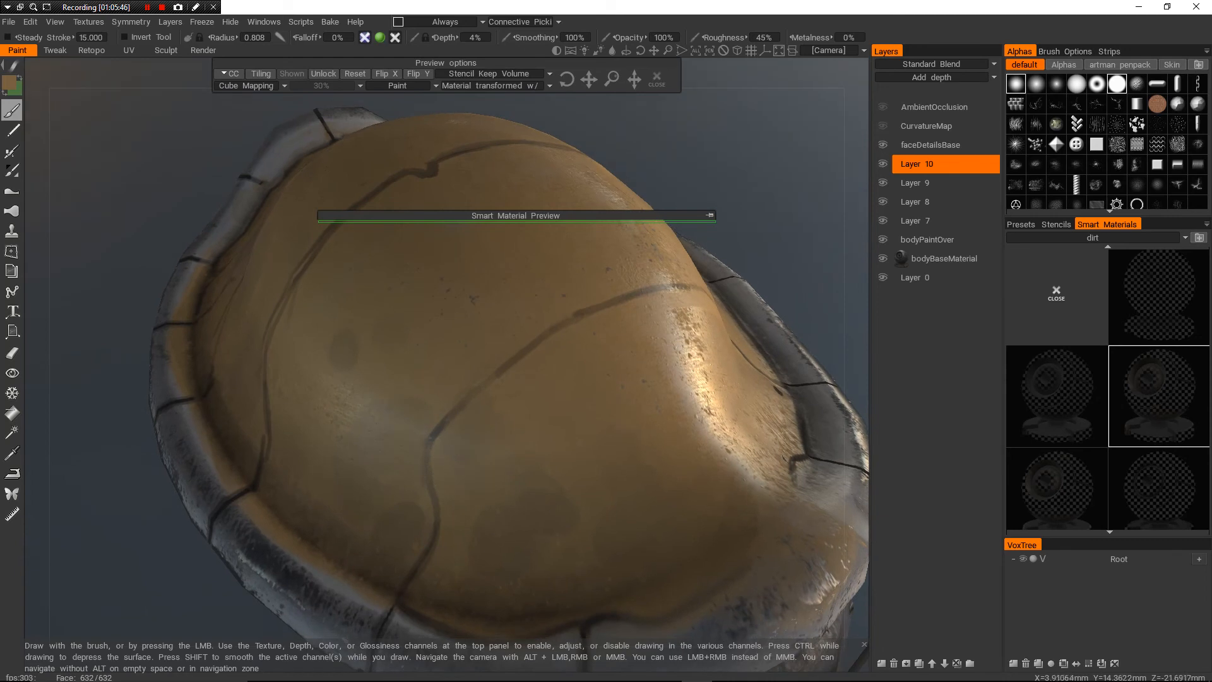
{"action": "right_click_drag", "start_coordinate": [434, 372], "coordinate": [461, 373], "text": "alt"}
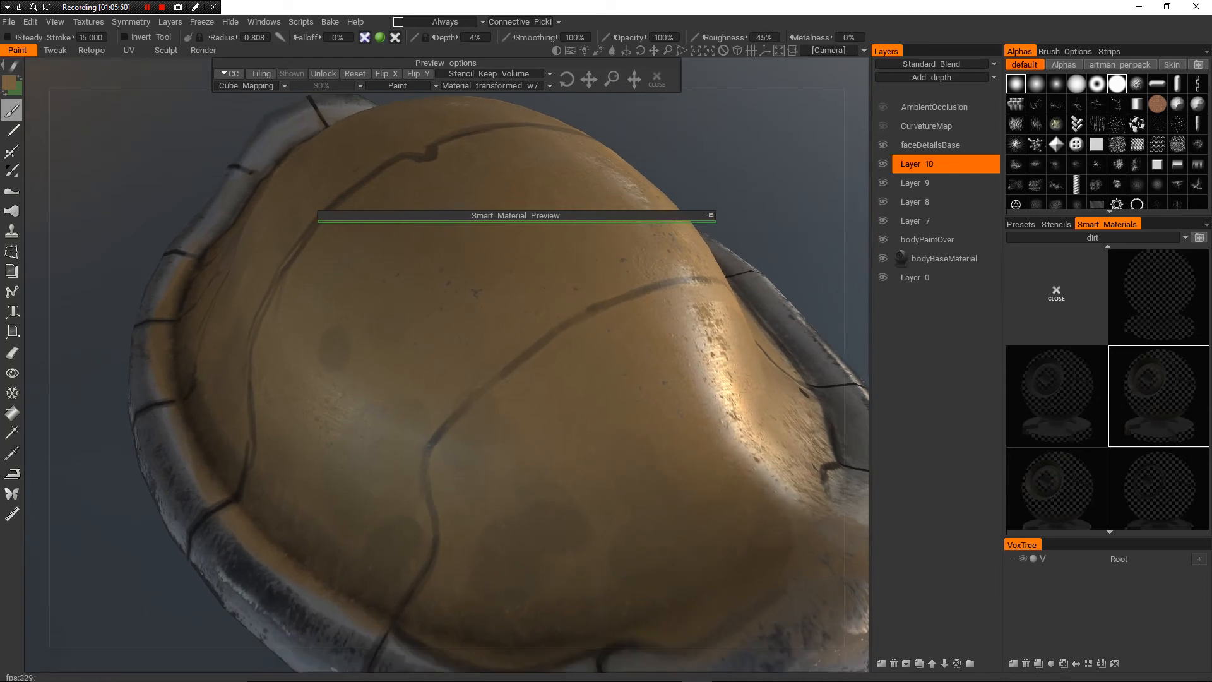
{"action": "left_click_drag", "start_coordinate": [431, 436], "coordinate": [551, 333]}
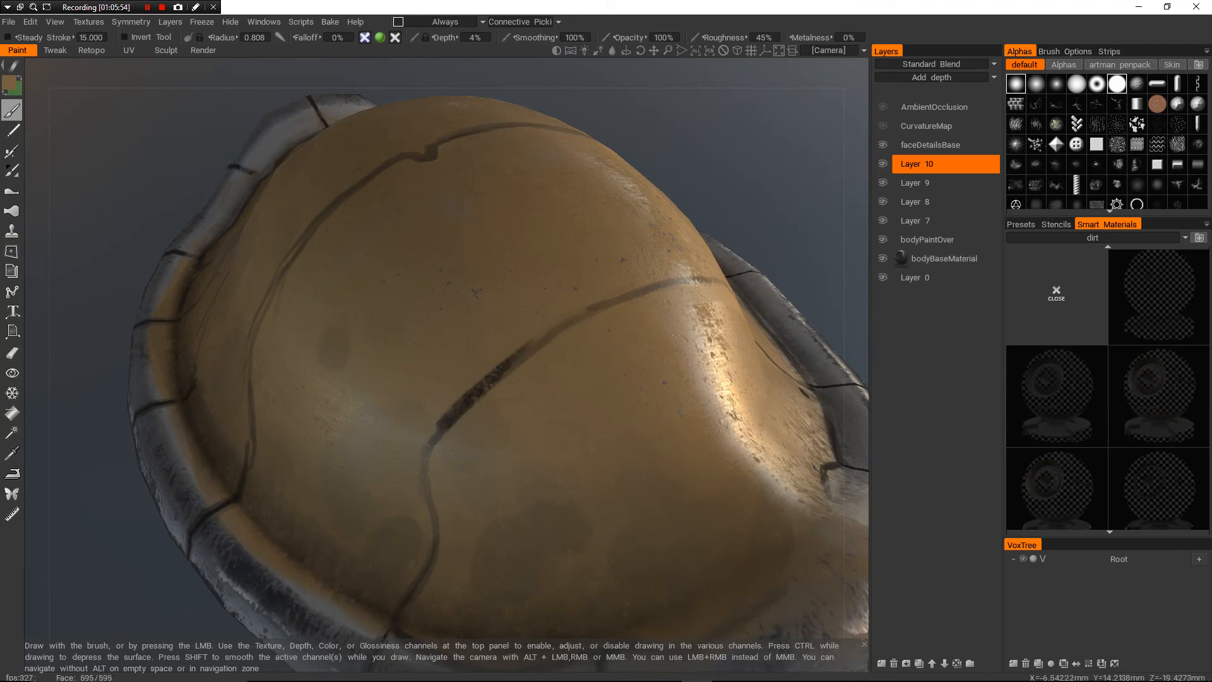
- Widen the front seam with dark brown toward the shiny ridge and darken its stretch down to the bend
{"action": "right_click_drag", "start_coordinate": [493, 353], "coordinate": [455, 392], "text": "alt"}
{"action": "left_click_drag", "start_coordinate": [455, 353], "coordinate": [467, 391], "text": "alt"}
{"action": "right_click_drag", "start_coordinate": [467, 391], "coordinate": [518, 341], "text": "alt"}
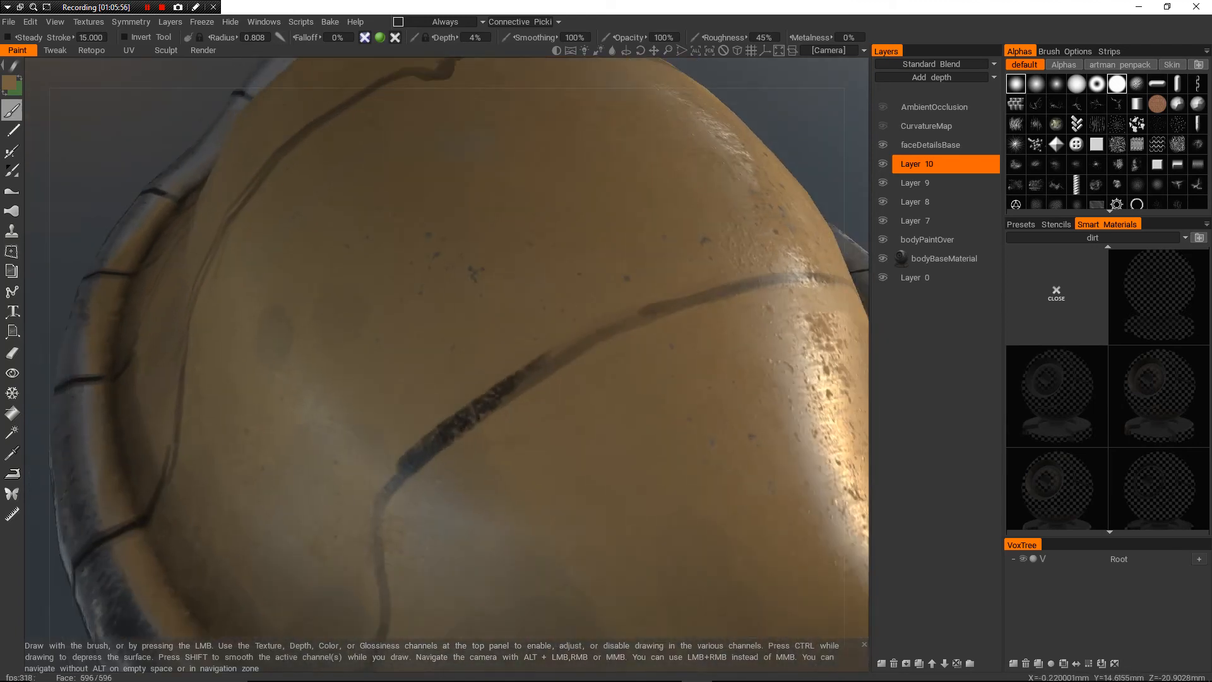
{"action": "left_click_drag", "start_coordinate": [622, 314], "coordinate": [722, 277]}
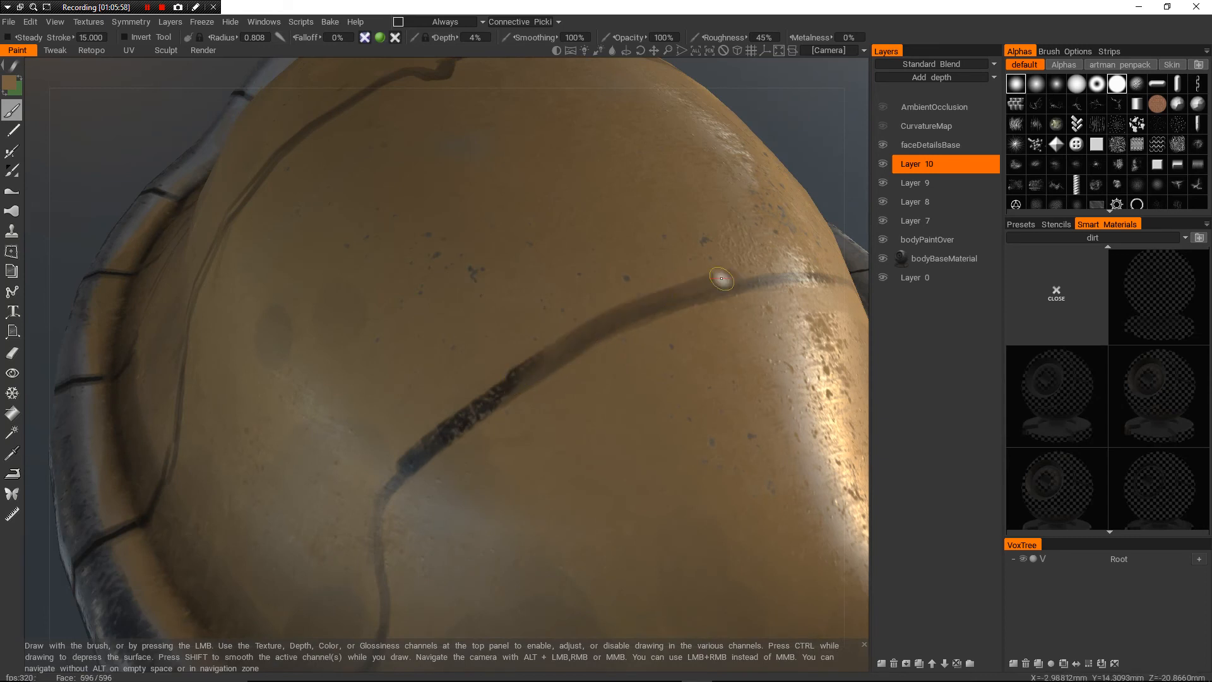
{"action": "middle_click_drag", "start_coordinate": [406, 468], "coordinate": [497, 375], "text": "alt"}
{"action": "left_click_drag", "start_coordinate": [516, 352], "coordinate": [472, 397]}
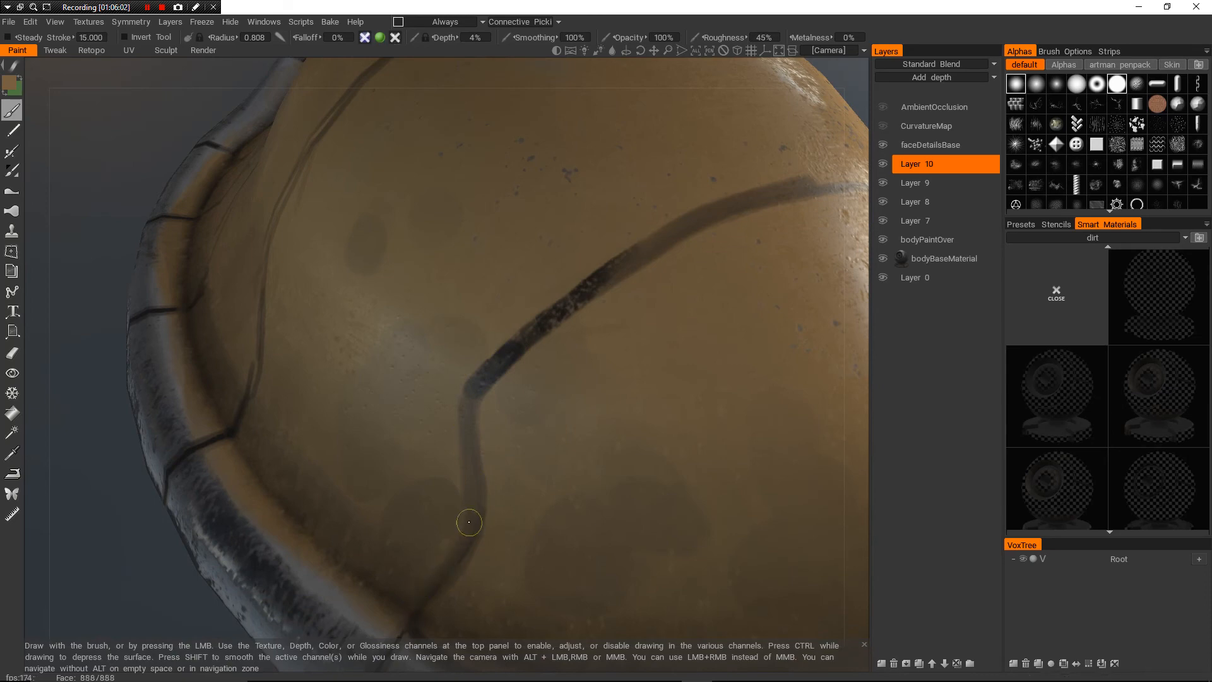
- Examine the dome's seams and spots from above, both sides and up close
{"action": "left_click_drag", "start_coordinate": [407, 549], "coordinate": [303, 536], "text": "alt"}
{"action": "right_click_drag", "start_coordinate": [404, 441], "coordinate": [341, 492], "text": "alt"}
{"action": "left_click_drag", "start_coordinate": [479, 378], "coordinate": [379, 442], "text": "alt"}
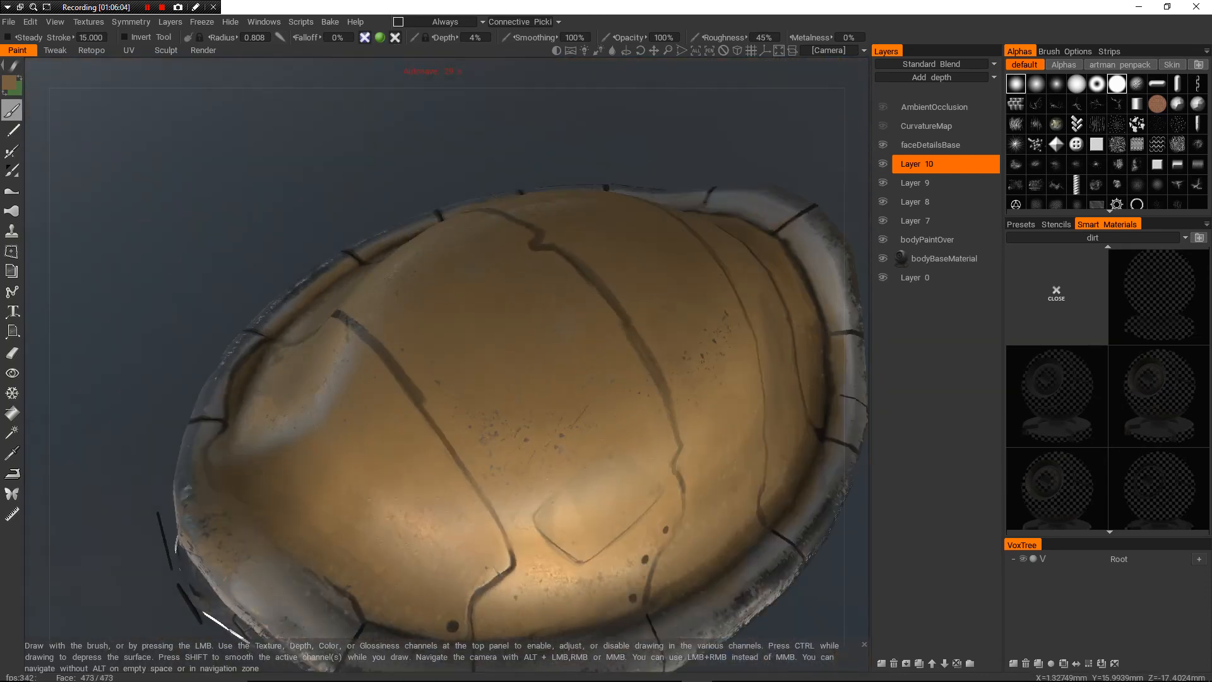
{"action": "left_click_drag", "start_coordinate": [461, 404], "coordinate": [388, 361], "text": "alt"}
{"action": "middle_click_drag", "start_coordinate": [389, 361], "coordinate": [396, 352], "text": "alt"}
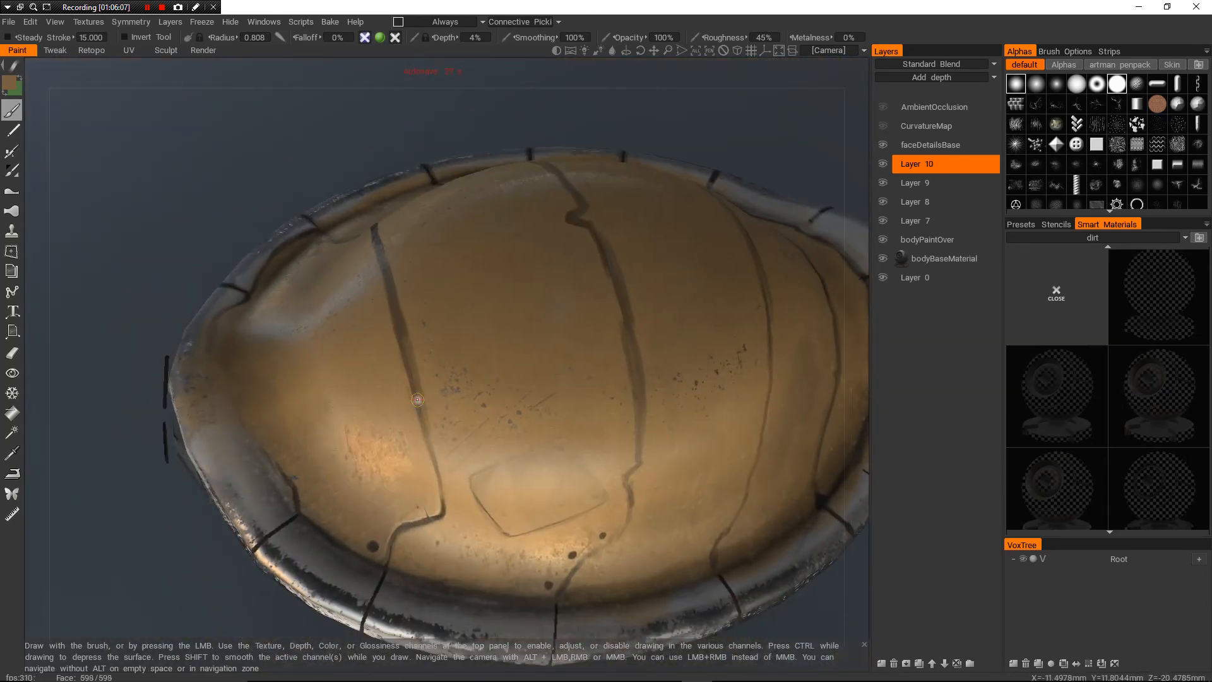
{"action": "mouse_move", "coordinate": [556, 309]}
{"action": "right_mouse_down", "text": "alt"}
{"action": "mouse_move", "coordinate": [493, 360]}
{"action": "mouse_move", "coordinate": [518, 341]}
{"action": "right_mouse_up", "text": "alt"}
{"action": "left_click_drag", "start_coordinate": [354, 353], "coordinate": [568, 315], "text": "alt"}
{"action": "right_click_drag", "start_coordinate": [442, 379], "coordinate": [505, 334], "text": "alt"}
{"action": "right_click_drag", "start_coordinate": [435, 309], "coordinate": [531, 217], "text": "alt"}
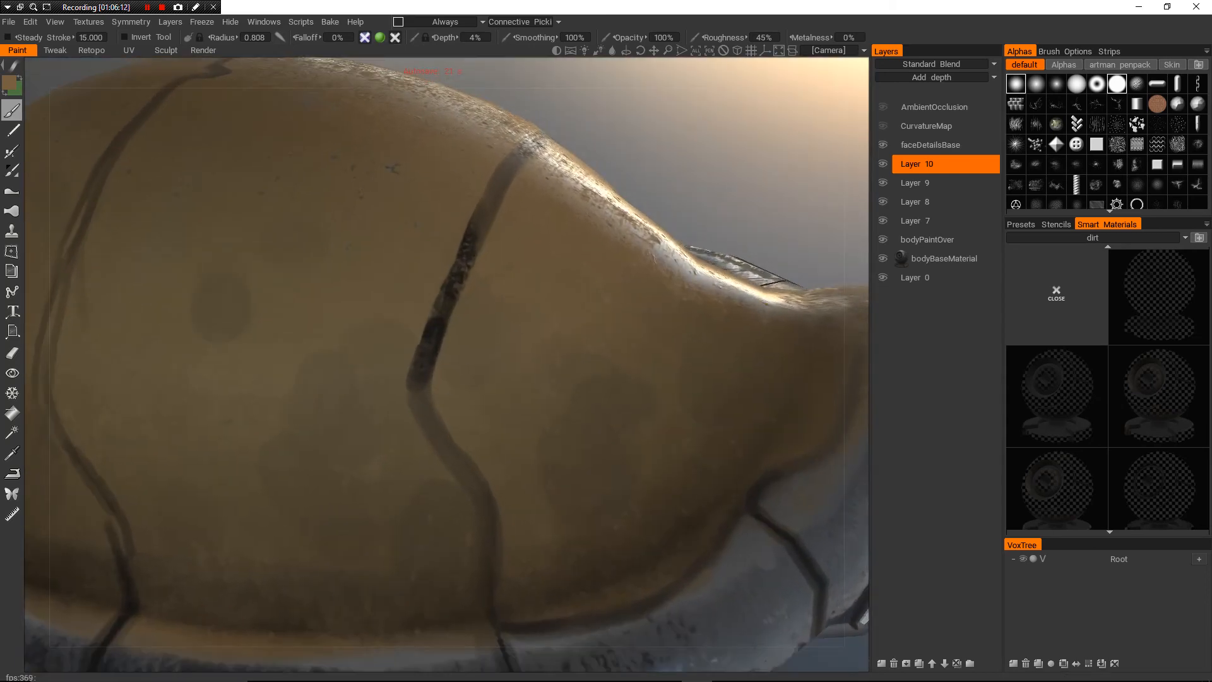
{"action": "mouse_move", "coordinate": [442, 354]}
{"action": "left_mouse_down", "text": "alt"}
{"action": "mouse_move", "coordinate": [392, 473]}
{"action": "mouse_move", "coordinate": [436, 411]}
{"action": "mouse_move", "coordinate": [531, 354]}
{"action": "left_mouse_up", "text": "alt"}
{"action": "right_click_drag", "start_coordinate": [530, 353], "coordinate": [379, 379], "text": "alt"}
{"action": "left_click_drag", "start_coordinate": [379, 379], "coordinate": [359, 347], "text": "alt"}
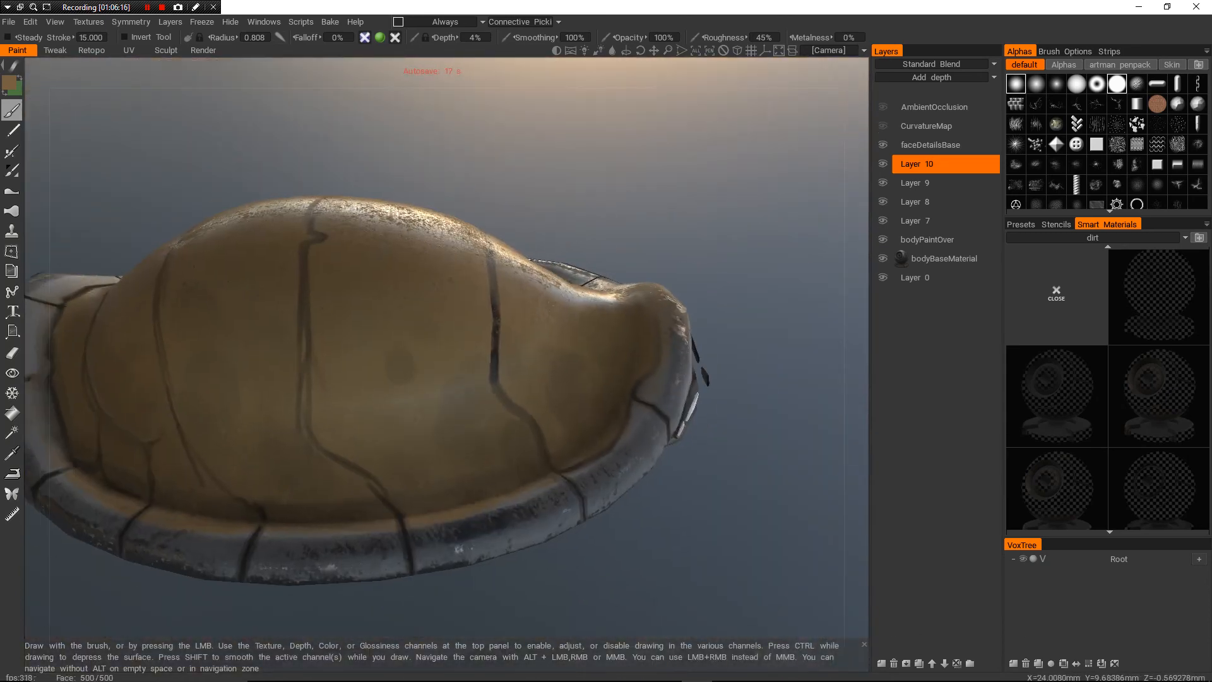
{"action": "right_click_drag", "start_coordinate": [335, 322], "coordinate": [372, 260], "text": "alt"}
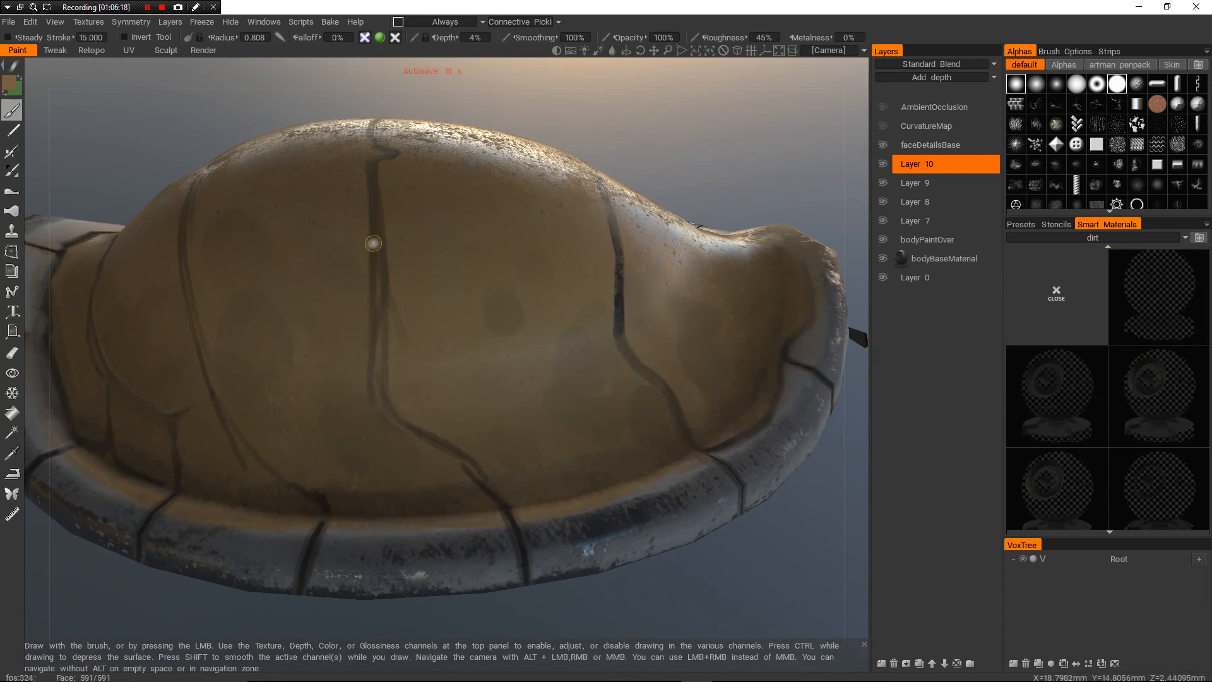
{"action": "mouse_move", "coordinate": [392, 284]}
{"action": "left_mouse_down", "text": "alt"}
{"action": "mouse_move", "coordinate": [419, 321]}
{"action": "mouse_move", "coordinate": [517, 354]}
{"action": "left_mouse_up", "text": "alt"}
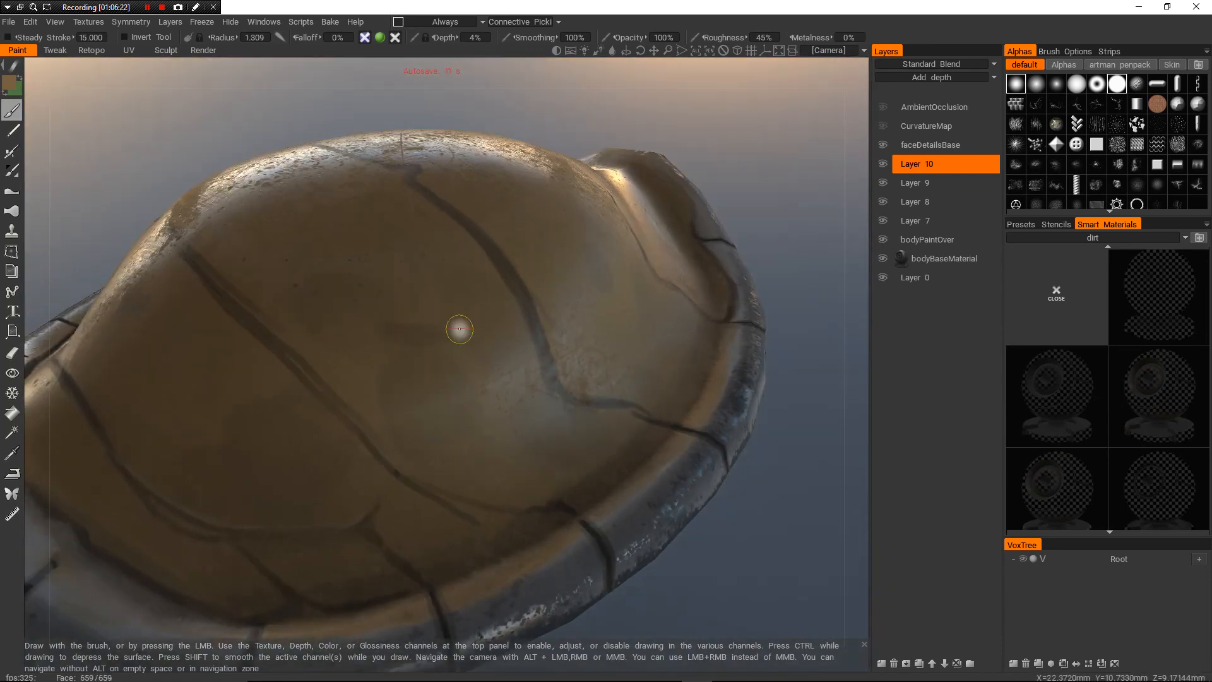
- Enlarge the brush to a radius of 2.667, reduce it to 2.372, and paint soft dark patches beside the dome's middle seam
{"action": "left_click_drag", "start_coordinate": [397, 327], "coordinate": [377, 344], "text": "alt"}
{"action": "right_click_drag", "start_coordinate": [377, 345], "coordinate": [392, 336]}
{"action": "left_click_drag", "start_coordinate": [393, 336], "coordinate": [395, 336]}
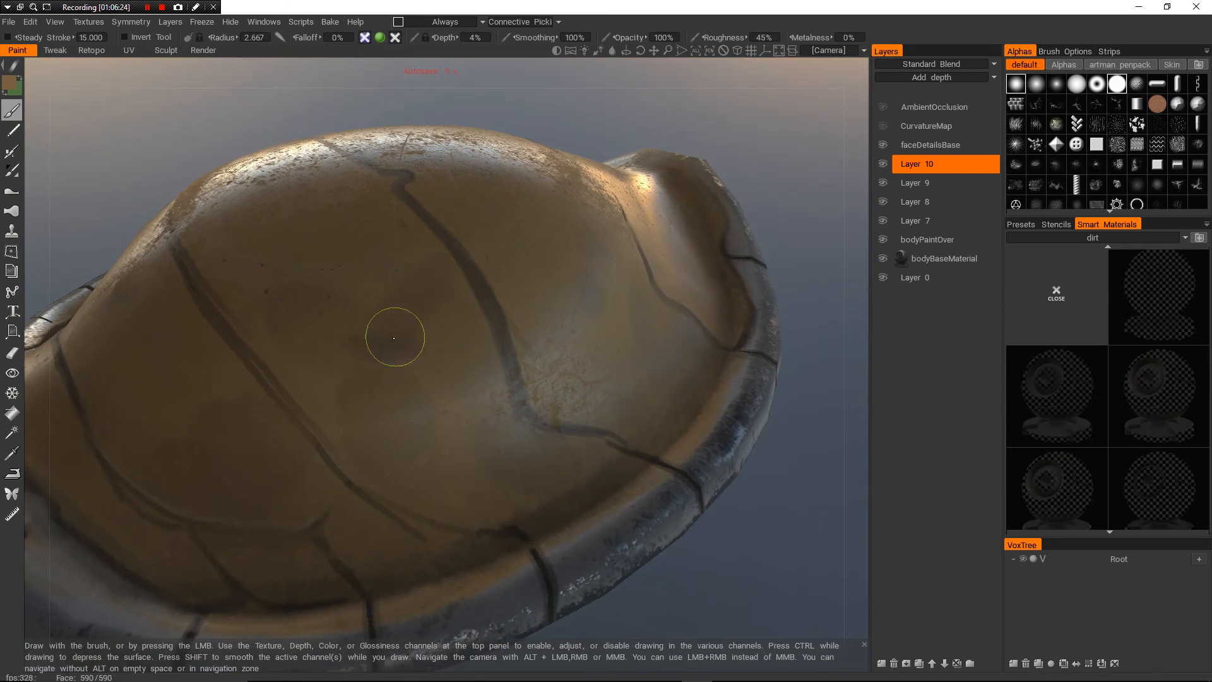
{"action": "mouse_move", "coordinate": [452, 276]}
{"action": "left_mouse_down"}
{"action": "mouse_move", "coordinate": [259, 328]}
{"action": "mouse_move", "coordinate": [324, 306]}
{"action": "mouse_move", "coordinate": [402, 314]}
{"action": "mouse_move", "coordinate": [423, 344]}
{"action": "left_mouse_up"}
{"action": "right_click_drag", "start_coordinate": [393, 384], "coordinate": [332, 404]}
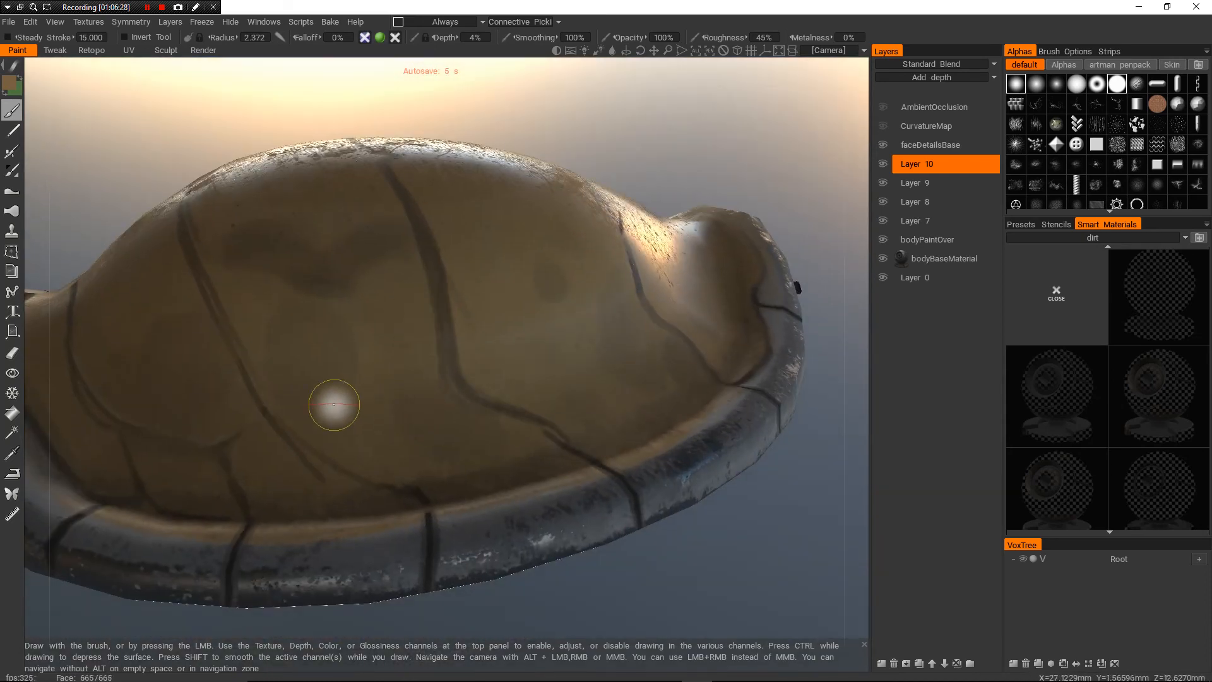
{"action": "left_click_drag", "start_coordinate": [375, 393], "coordinate": [454, 381]}
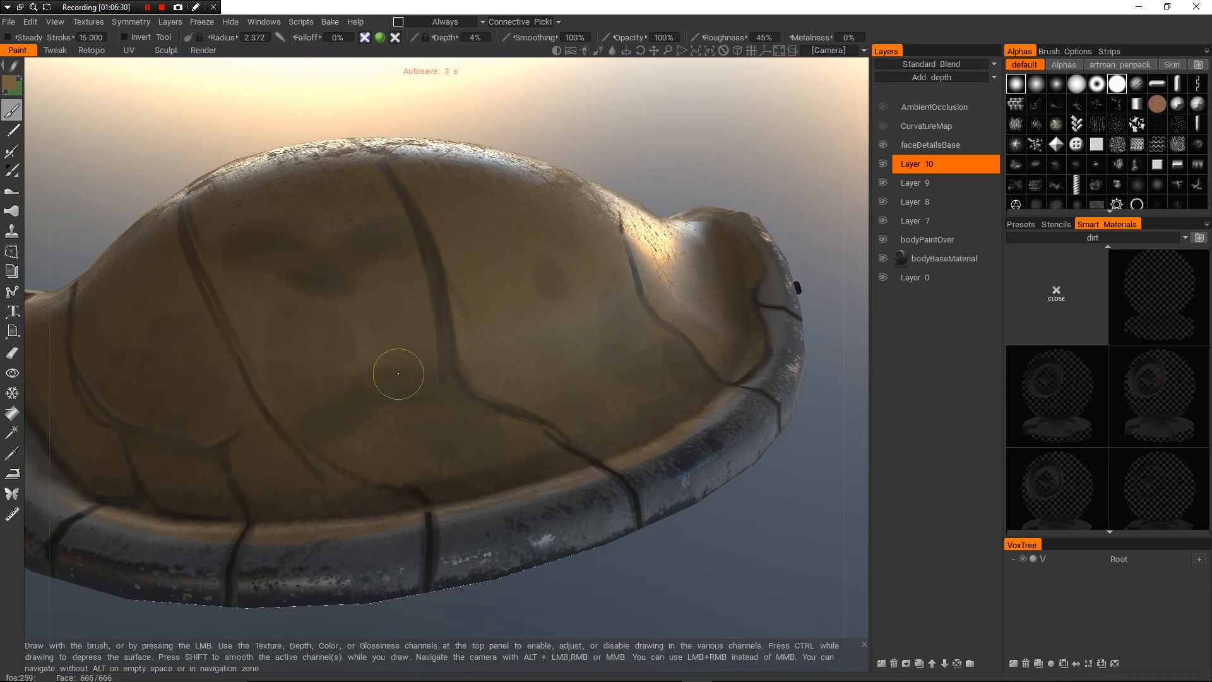
- Paint a soft dark stepped band across the dome panel between the middle seam and the front seam
{"action": "right_click_drag", "start_coordinate": [399, 374], "coordinate": [340, 397], "text": "alt"}
{"action": "left_click_drag", "start_coordinate": [341, 397], "coordinate": [354, 436], "text": "alt"}
{"action": "right_click_drag", "start_coordinate": [353, 436], "coordinate": [316, 448], "text": "alt"}
{"action": "left_click_drag", "start_coordinate": [316, 448], "coordinate": [278, 404], "text": "alt"}
{"action": "right_click_drag", "start_coordinate": [303, 404], "coordinate": [442, 363], "text": "alt"}
{"action": "left_click_drag", "start_coordinate": [442, 363], "coordinate": [449, 340], "text": "alt"}
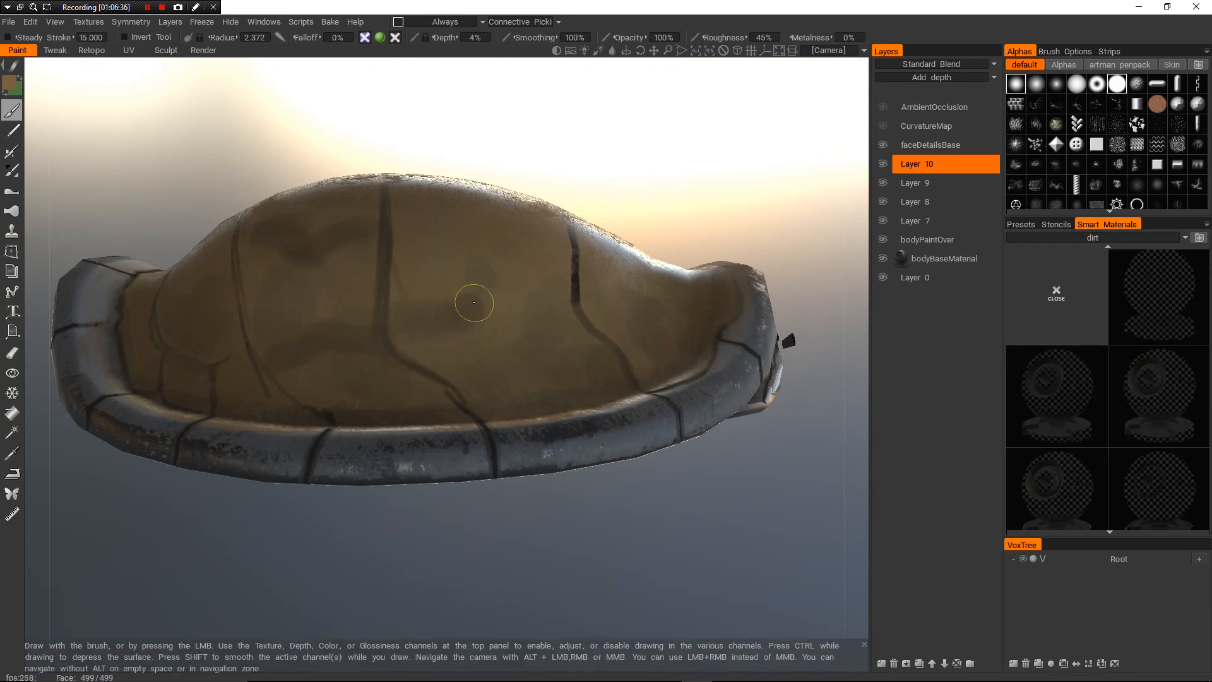
{"action": "left_click_drag", "start_coordinate": [474, 303], "coordinate": [564, 284]}
- Outline the lower edge of the stepped band with a thin dark line, using a brush radius of 0.223
{"action": "mouse_move", "coordinate": [566, 289]}
{"action": "right_mouse_down", "text": "alt"}
{"action": "mouse_move", "coordinate": [505, 347]}
{"action": "mouse_move", "coordinate": [571, 284]}
{"action": "right_mouse_up", "text": "alt"}
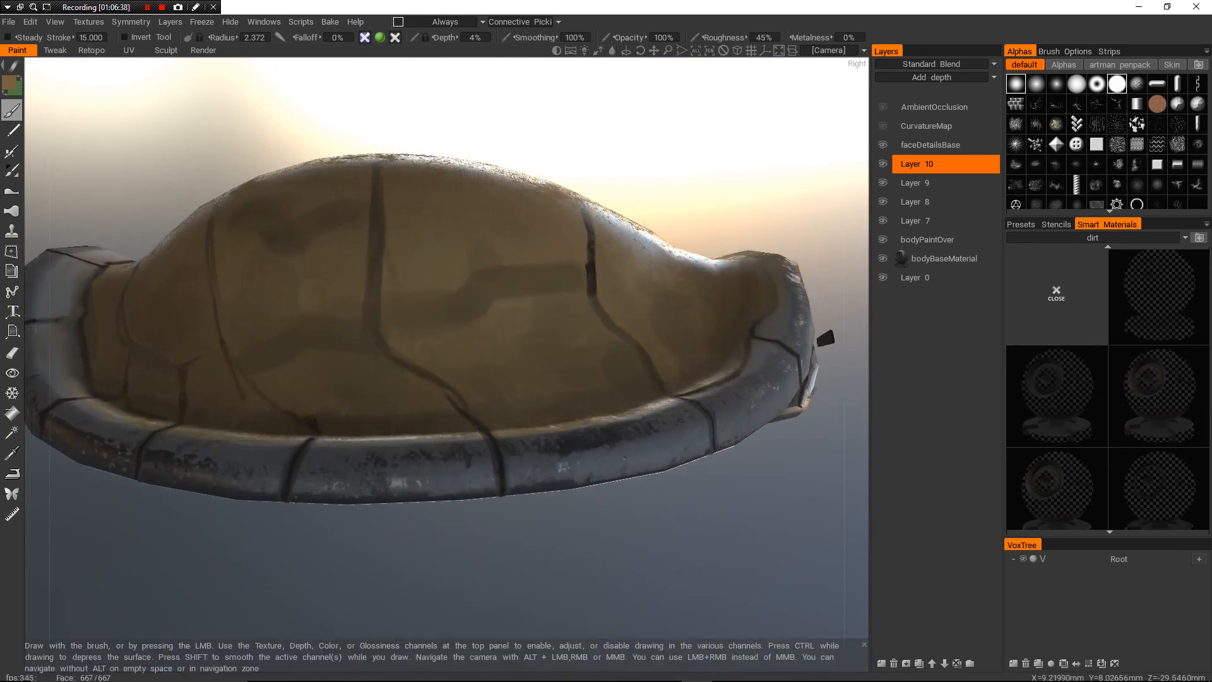
{"action": "middle_click_drag", "start_coordinate": [571, 284], "coordinate": [523, 290], "text": "alt"}
{"action": "right_click_drag", "start_coordinate": [522, 290], "coordinate": [568, 252], "text": "alt"}
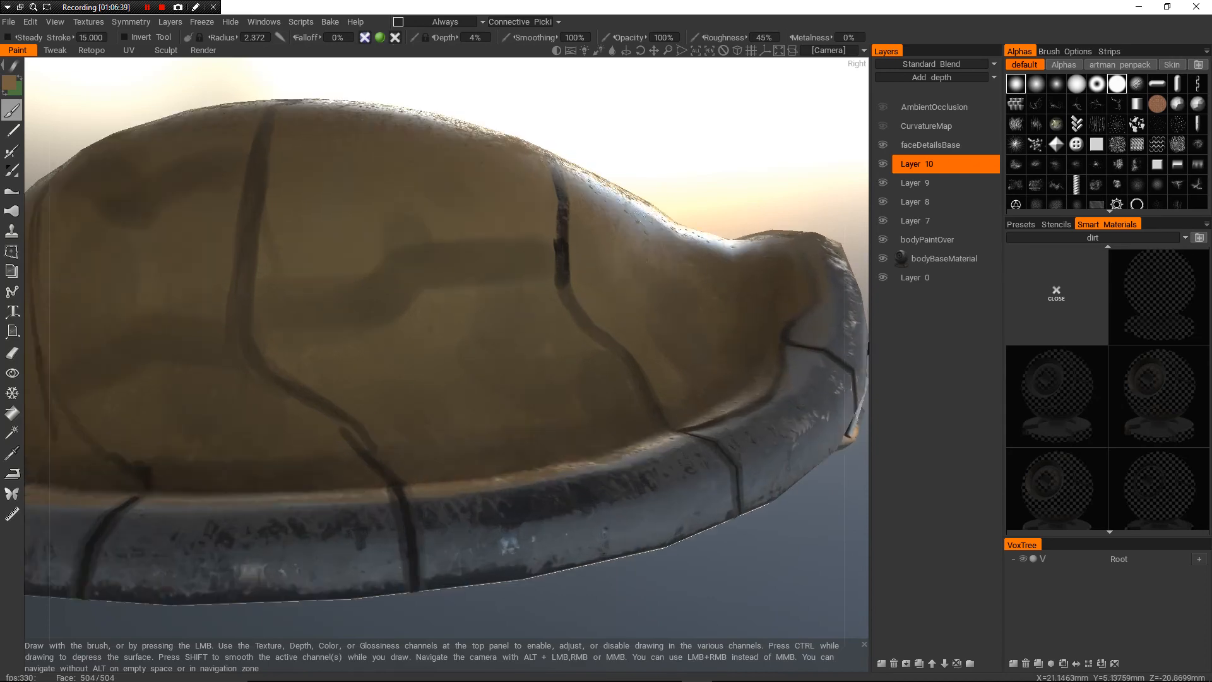
{"action": "mouse_move", "coordinate": [464, 353]}
{"action": "right_mouse_down", "text": "alt"}
{"action": "mouse_move", "coordinate": [476, 314]}
{"action": "mouse_move", "coordinate": [335, 307]}
{"action": "right_mouse_up", "text": "alt"}
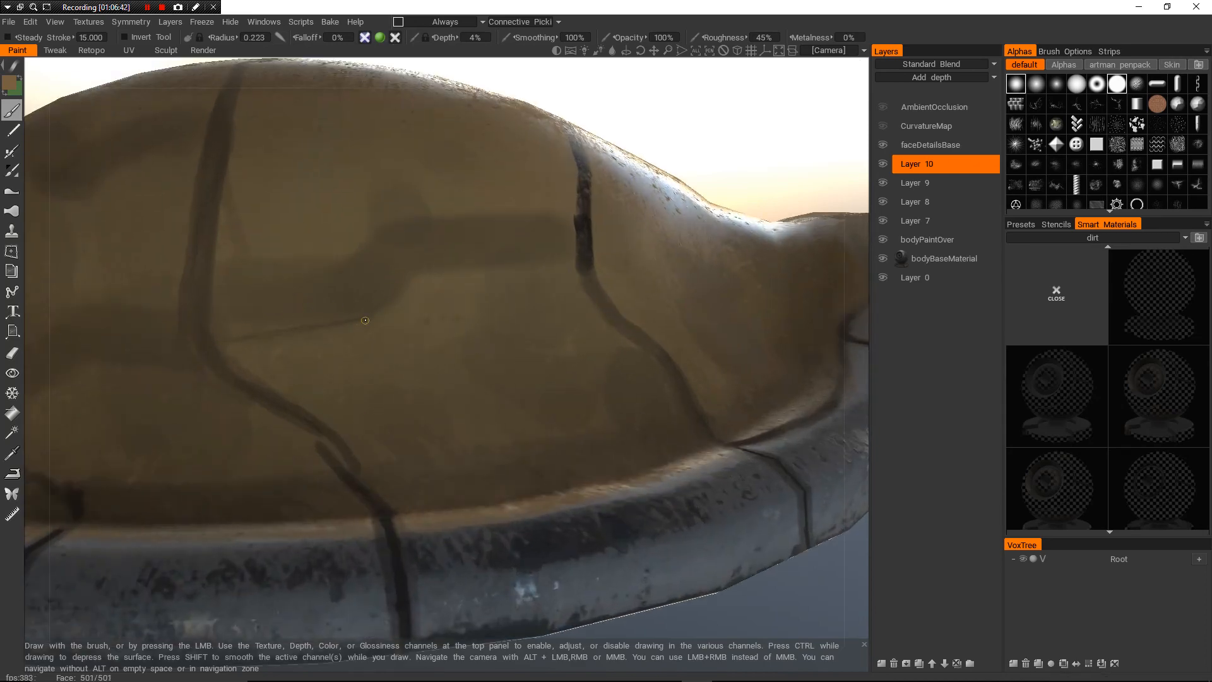
{"action": "mouse_move", "coordinate": [582, 264]}
{"action": "right_mouse_down", "text": "alt"}
{"action": "mouse_move", "coordinate": [524, 321]}
{"action": "mouse_move", "coordinate": [584, 262]}
{"action": "right_mouse_up", "text": "alt"}
{"action": "left_click_drag", "start_coordinate": [584, 262], "coordinate": [606, 278], "text": "alt"}
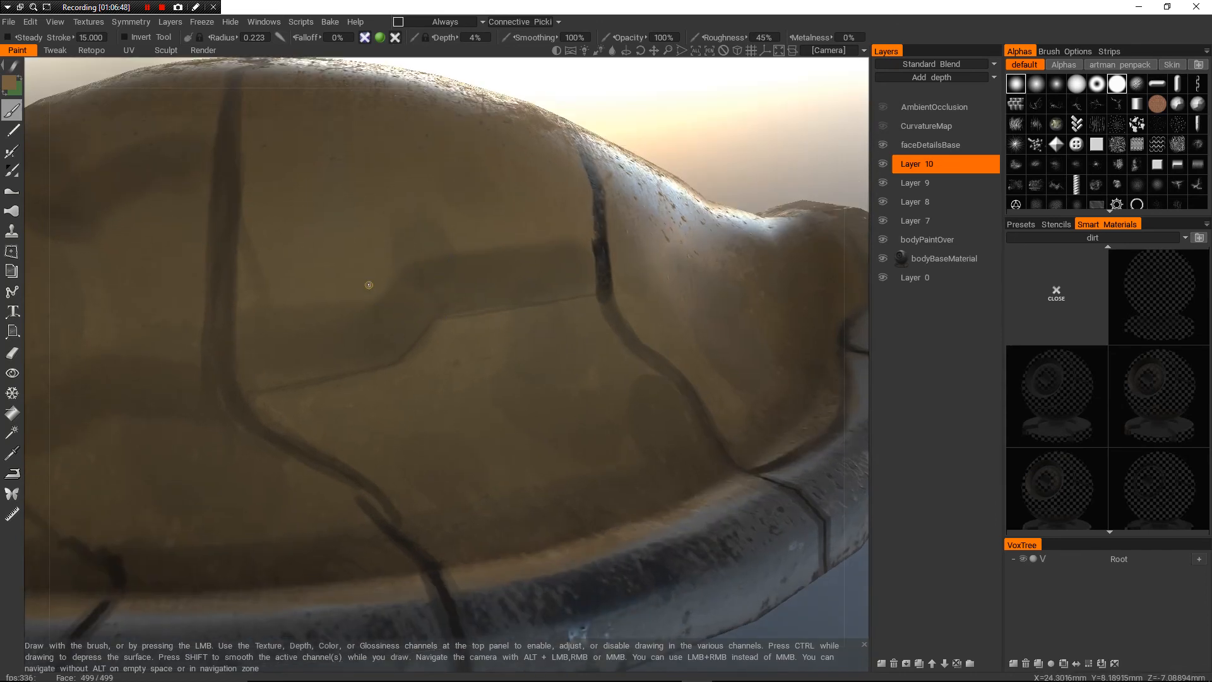
- Pick a pale cream at hue 35.050, saturation 24% and lightness 88%, and highlight the stepped band's upper edge
{"action": "key", "text": "v"}
{"action": "left_click", "coordinate": [359, 244]}
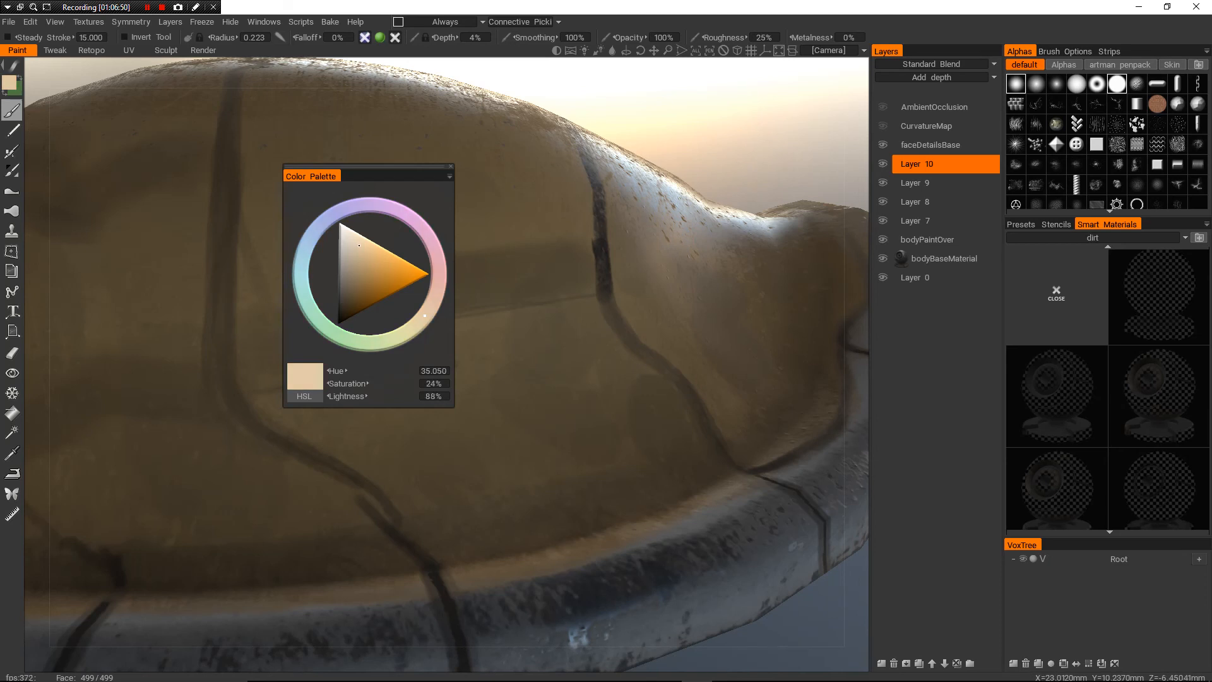
{"action": "scroll", "coordinate": [271, 301], "scroll_direction": "up", "scroll_amount": 2}
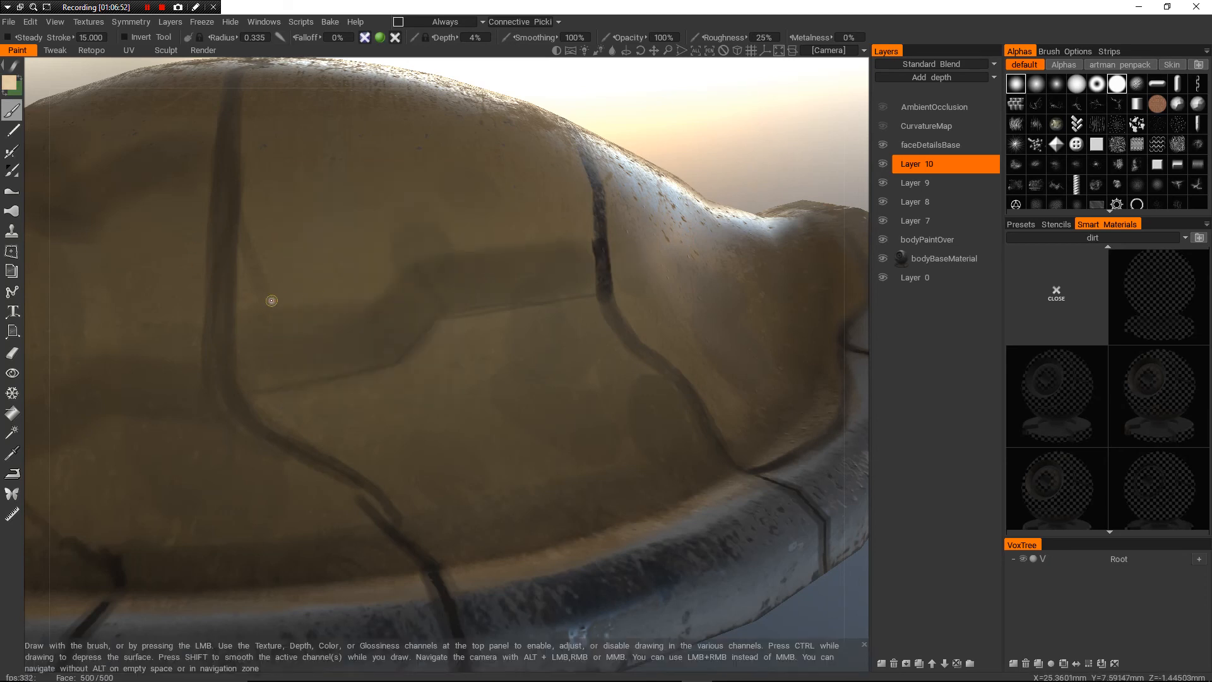
{"action": "left_click_drag", "start_coordinate": [280, 302], "coordinate": [317, 300]}
- Sample a tan-brown from the dome, set the brush radius to 0.691 and soften the dark stroke at the front seam's bend
{"action": "right_click_drag", "start_coordinate": [442, 284], "coordinate": [442, 423], "text": "alt"}
{"action": "left_click_drag", "start_coordinate": [442, 354], "coordinate": [411, 385], "text": "alt"}
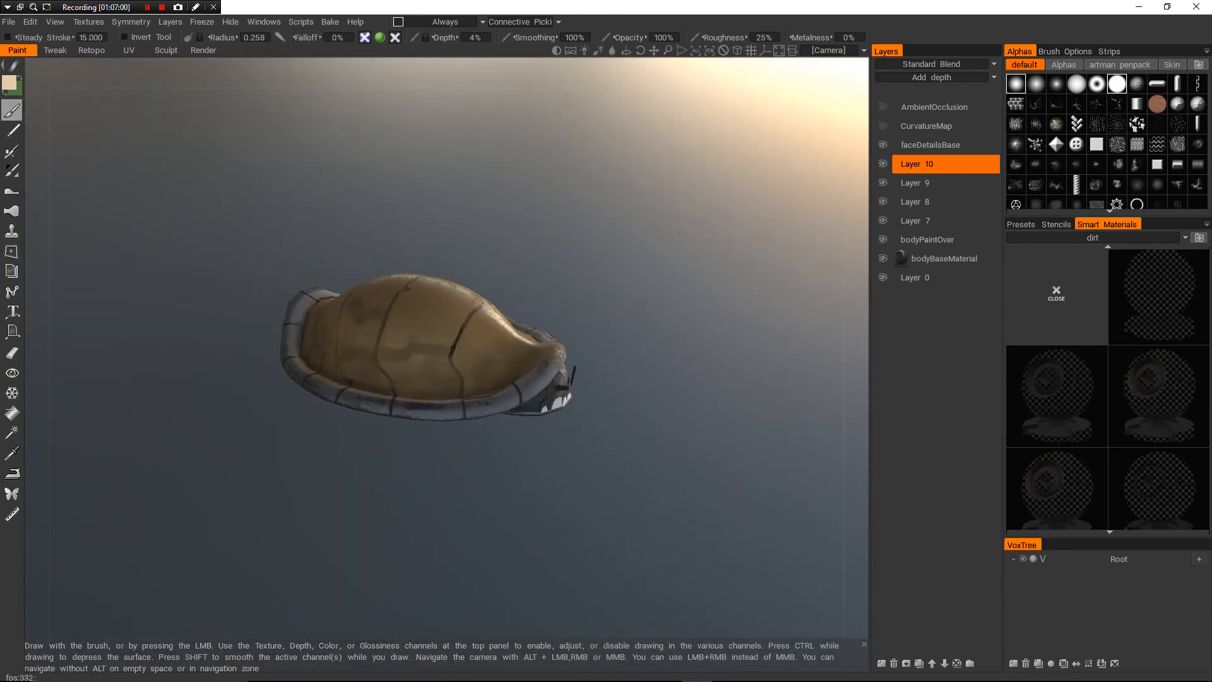
{"action": "right_click_drag", "start_coordinate": [436, 391], "coordinate": [439, 316], "text": "alt"}
{"action": "left_click_drag", "start_coordinate": [442, 329], "coordinate": [423, 335], "text": "alt"}
{"action": "mouse_move", "coordinate": [442, 379]}
{"action": "right_mouse_down", "text": "alt"}
{"action": "mouse_move", "coordinate": [445, 290]}
{"action": "mouse_move", "coordinate": [492, 300]}
{"action": "right_mouse_up", "text": "alt"}
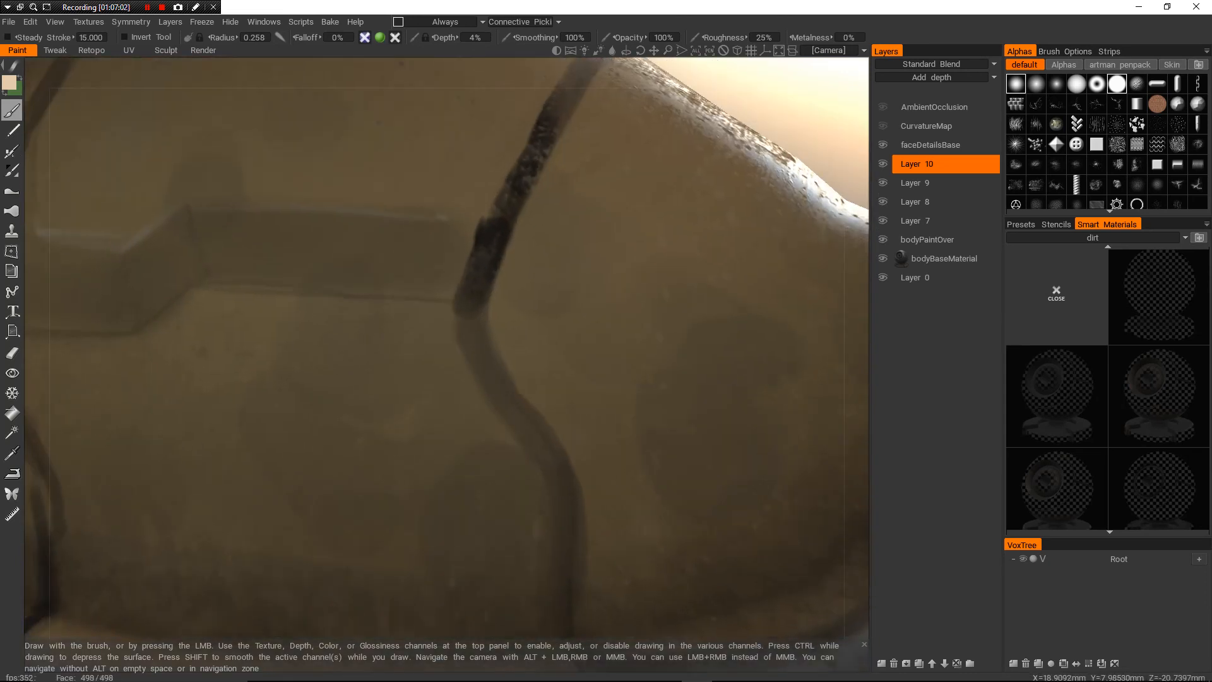
{"action": "key", "text": "v"}
{"action": "key", "text": "bracketright"}
{"action": "key", "text": "bracketright"}
{"action": "key", "text": "bracketright"}
{"action": "key", "text": "bracketright"}
{"action": "key", "text": "bracketright"}
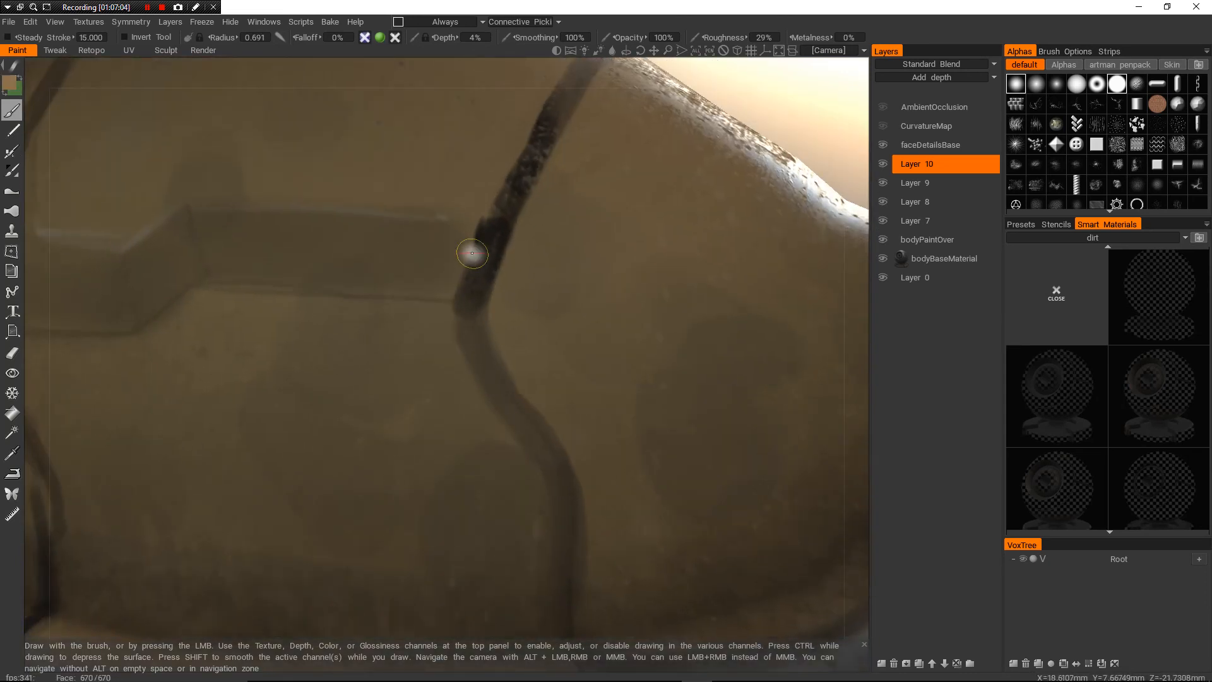
{"action": "mouse_move", "coordinate": [471, 243]}
{"action": "left_mouse_down"}
{"action": "mouse_move", "coordinate": [468, 292]}
{"action": "mouse_move", "coordinate": [508, 189]}
{"action": "mouse_move", "coordinate": [546, 145]}
{"action": "left_mouse_up"}
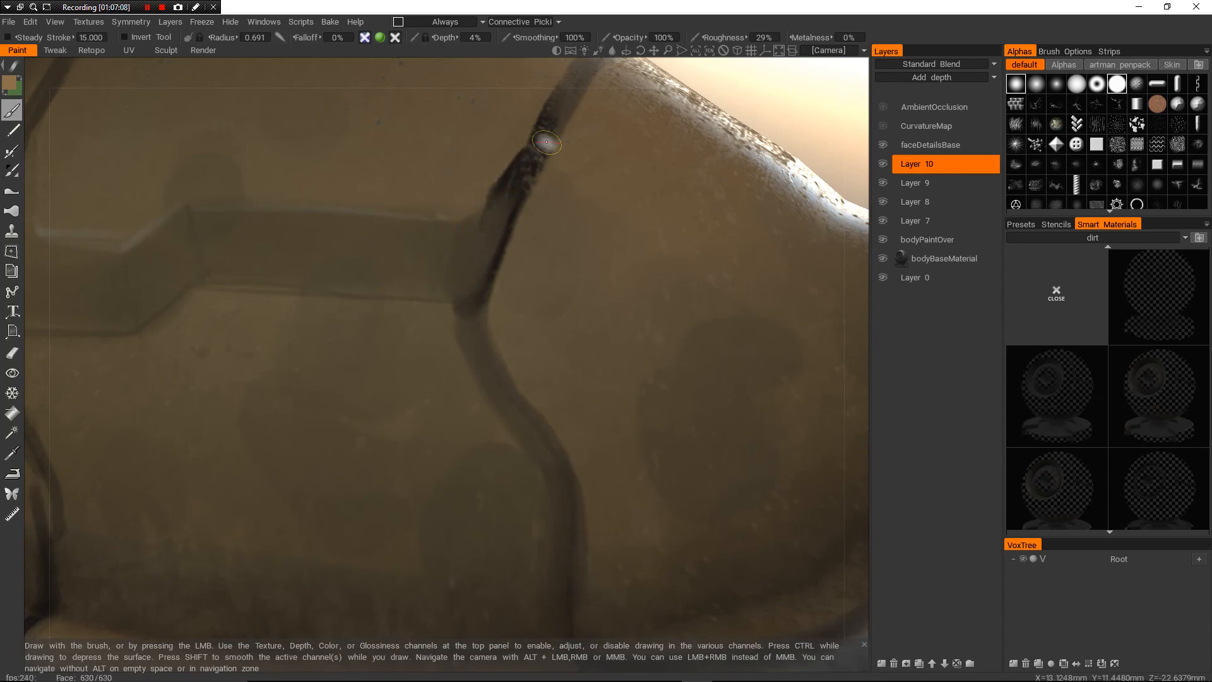
- Enlarge the brush to a radius of 0.951 and paint over the remaining gritty dark stretch of the front seam
{"action": "right_click_drag", "start_coordinate": [546, 145], "coordinate": [442, 253], "text": "alt"}
{"action": "left_click_drag", "start_coordinate": [442, 253], "coordinate": [457, 314], "text": "alt"}
{"action": "right_click_drag", "start_coordinate": [458, 313], "coordinate": [435, 335], "text": "alt"}
{"action": "left_click_drag", "start_coordinate": [435, 335], "coordinate": [397, 348], "text": "alt"}
{"action": "mouse_move", "coordinate": [397, 348]}
{"action": "right_mouse_down", "text": "alt"}
{"action": "mouse_move", "coordinate": [421, 297]}
{"action": "mouse_move", "coordinate": [386, 308]}
{"action": "right_mouse_up", "text": "alt"}
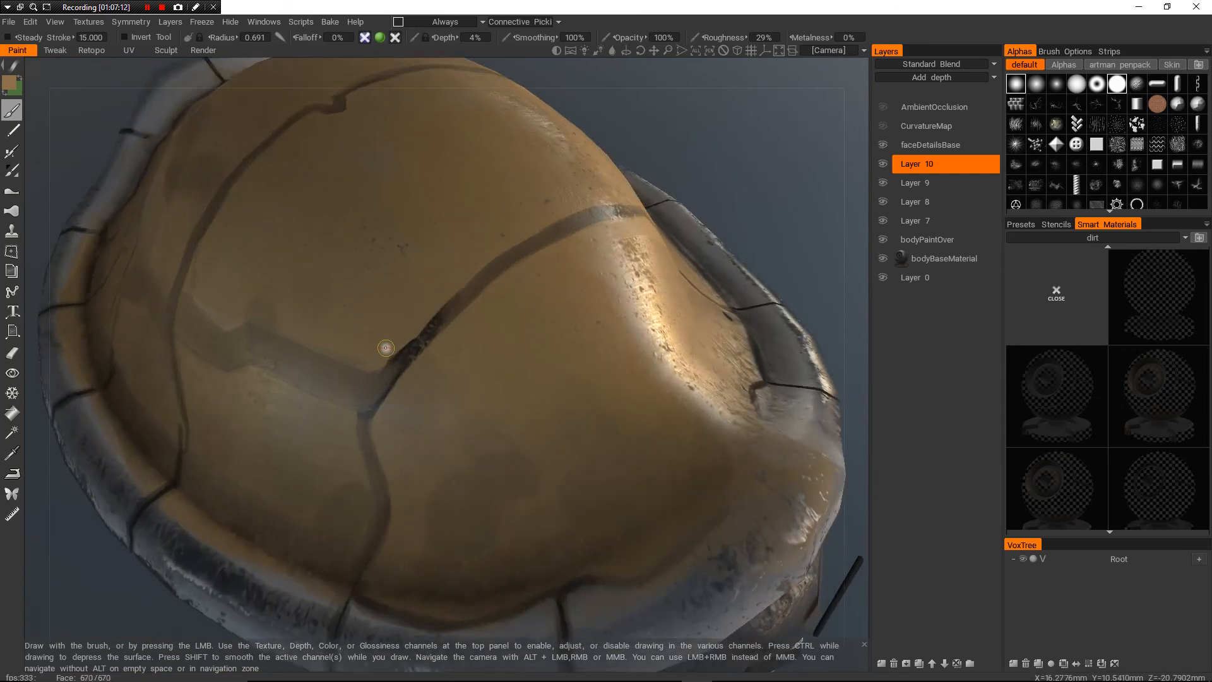
{"action": "right_click_drag", "start_coordinate": [386, 349], "coordinate": [390, 352]}
{"action": "left_click_drag", "start_coordinate": [372, 377], "coordinate": [494, 269]}
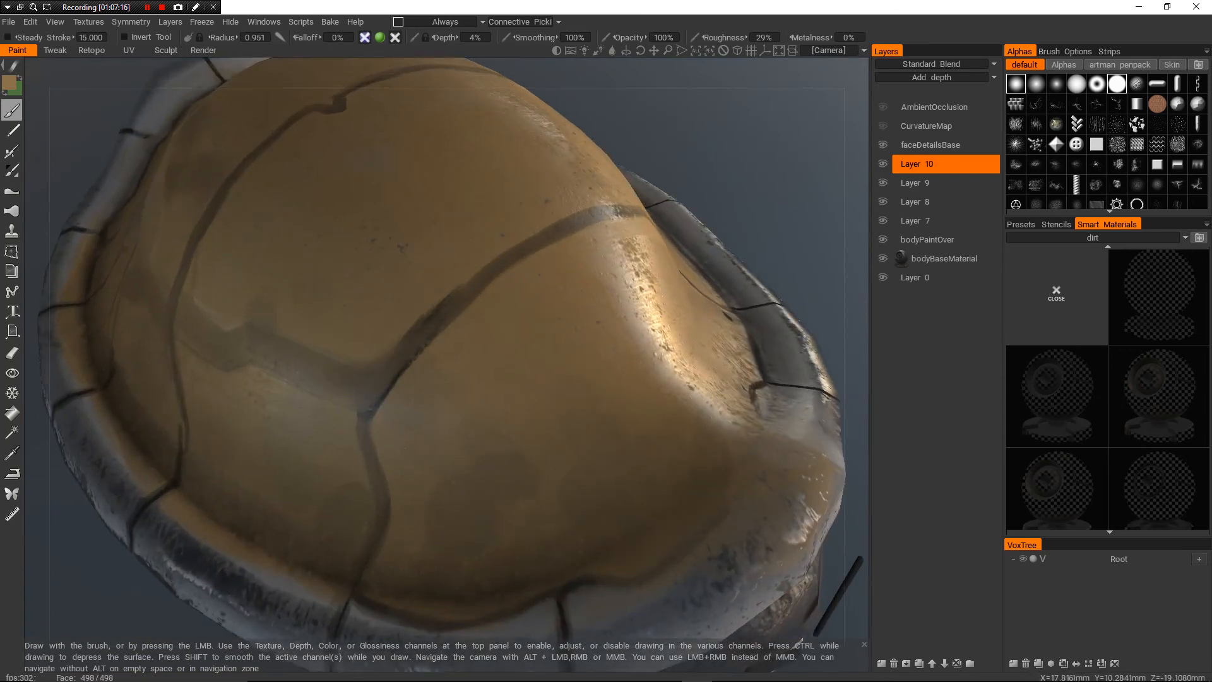
- Reduce the brush radius to 0.336 and paint a thin stepped crack from the band up to the front seam
{"action": "left_click_drag", "start_coordinate": [346, 379], "coordinate": [394, 372], "text": "alt"}
{"action": "right_click_drag", "start_coordinate": [394, 372], "coordinate": [417, 335], "text": "alt"}
{"action": "middle_click_drag", "start_coordinate": [376, 325], "coordinate": [394, 331], "text": "alt"}
{"action": "right_click_drag", "start_coordinate": [394, 332], "coordinate": [350, 342]}
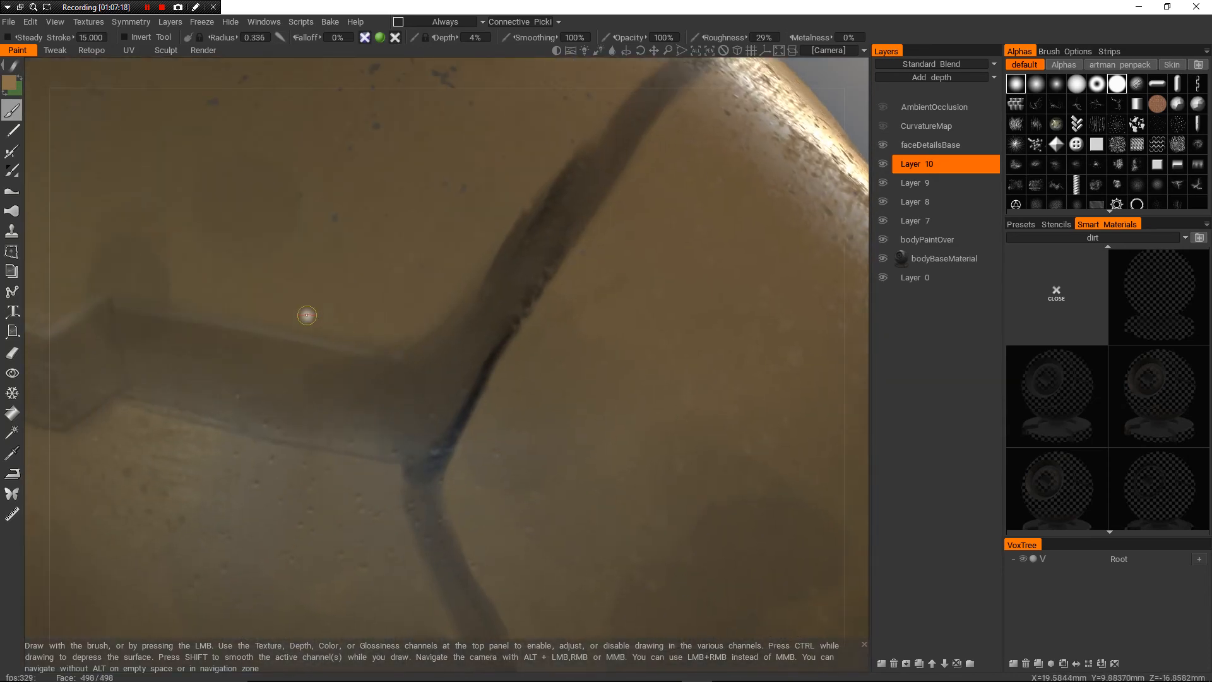
{"action": "mouse_move", "coordinate": [215, 346]}
{"action": "left_mouse_down"}
{"action": "mouse_move", "coordinate": [235, 286]}
{"action": "mouse_move", "coordinate": [385, 281]}
{"action": "mouse_move", "coordinate": [526, 211]}
{"action": "left_mouse_up"}
{"action": "right_click_drag", "start_coordinate": [526, 212], "coordinate": [436, 328], "text": "alt"}
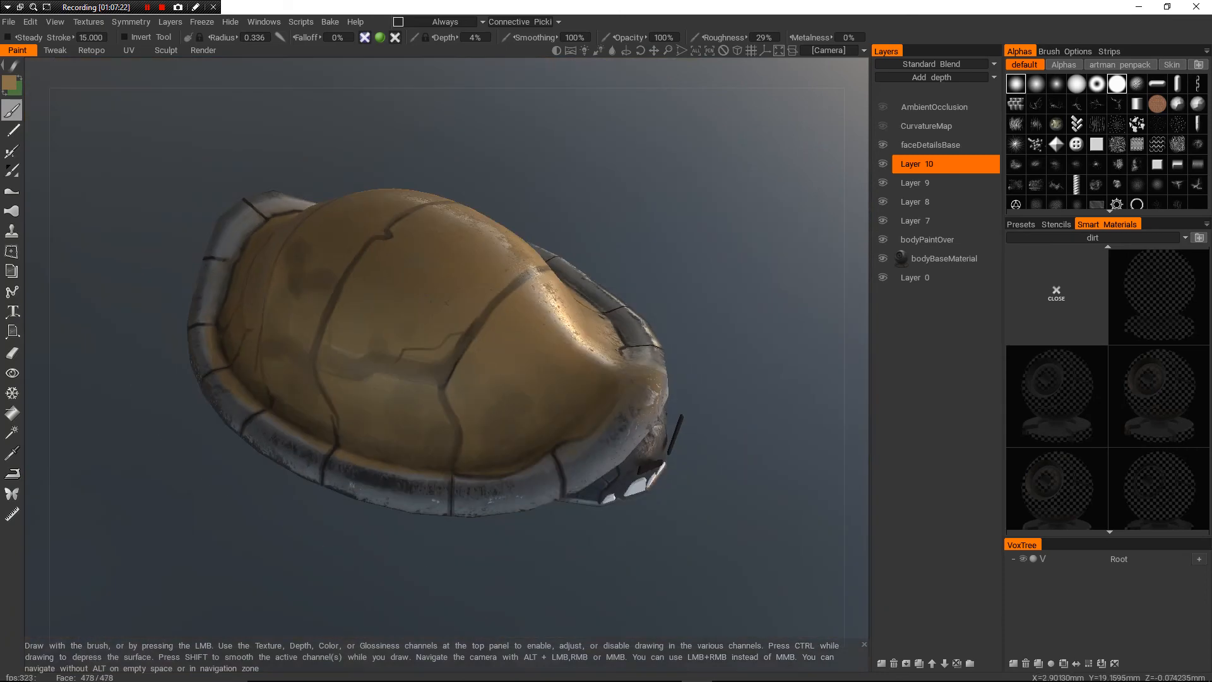
- Darken the band's lower outline from the middle seam to its step with a dark brown at 35% roughness
{"action": "mouse_move", "coordinate": [436, 328]}
{"action": "left_mouse_down", "text": "alt"}
{"action": "mouse_move", "coordinate": [464, 293]}
{"action": "mouse_move", "coordinate": [461, 344]}
{"action": "left_mouse_up", "text": "alt"}
{"action": "right_click_drag", "start_coordinate": [461, 344], "coordinate": [505, 296], "text": "alt"}
{"action": "middle_click_drag", "start_coordinate": [505, 297], "coordinate": [448, 234], "text": "alt"}
{"action": "right_click_drag", "start_coordinate": [448, 234], "coordinate": [480, 202], "text": "alt"}
{"action": "right_click_drag", "start_coordinate": [457, 379], "coordinate": [492, 341], "text": "alt"}
{"action": "left_click_drag", "start_coordinate": [492, 340], "coordinate": [524, 340], "text": "alt"}
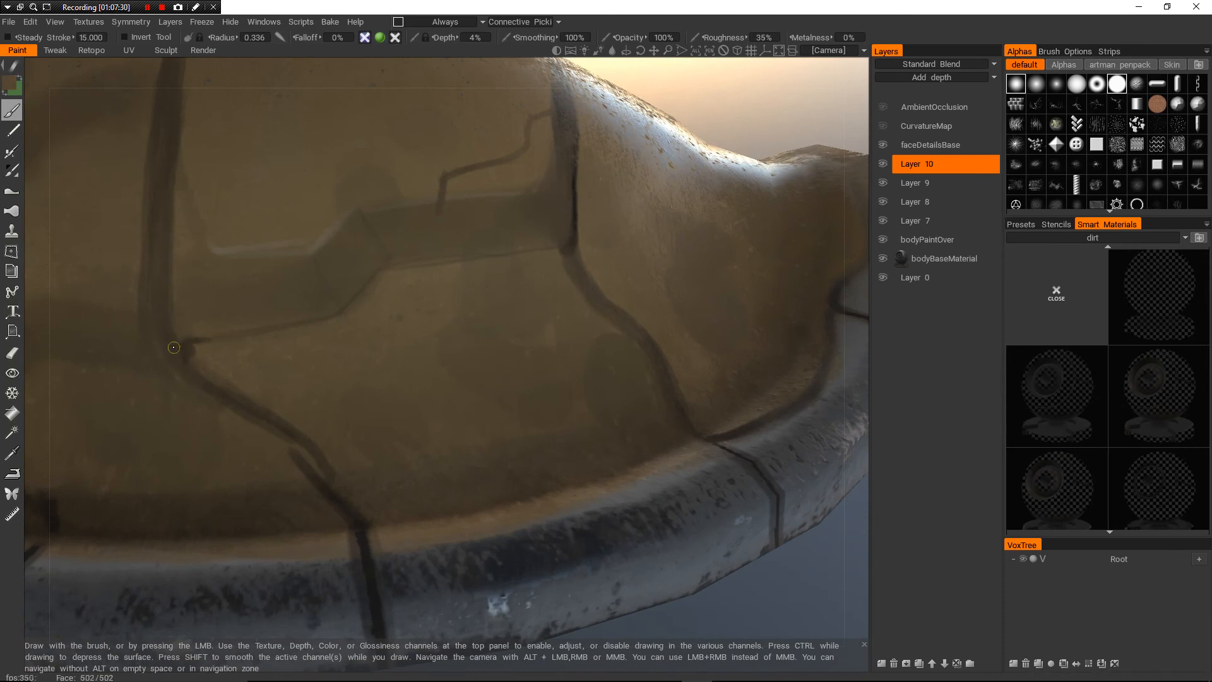
{"action": "left_click_drag", "start_coordinate": [308, 320], "coordinate": [328, 317]}
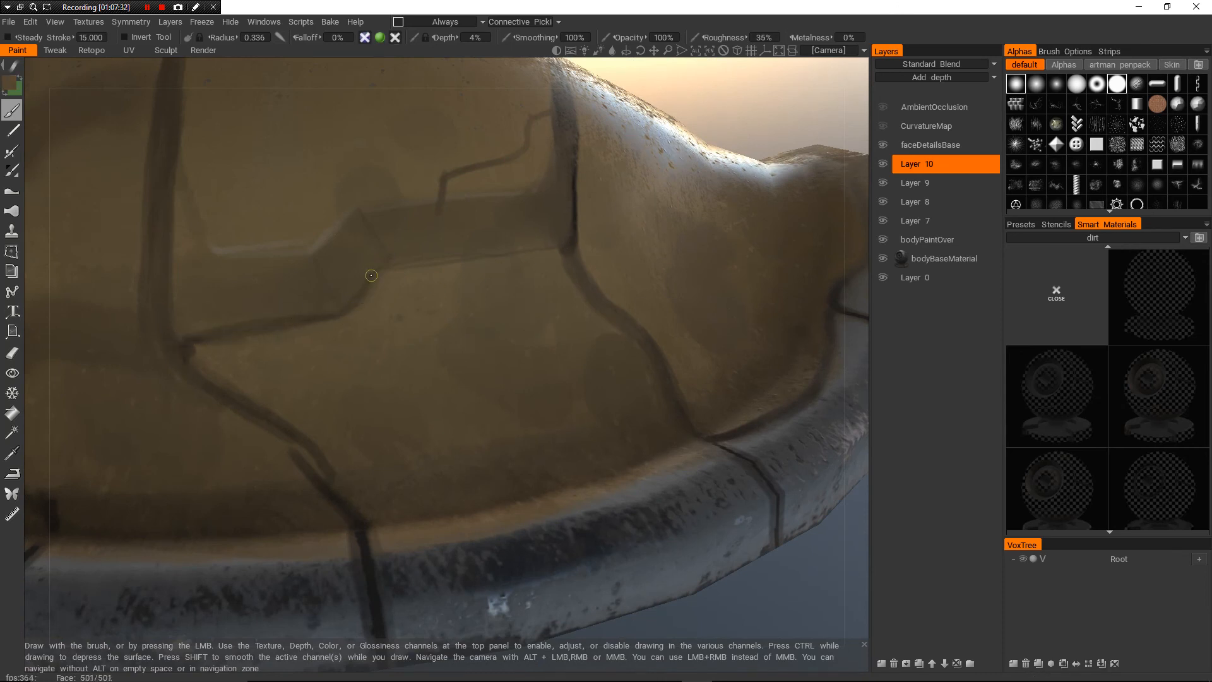
- Continue the dark outline to the front seam and shade soft patches beneath it with a brush radius of 1.207
{"action": "right_click_drag", "start_coordinate": [371, 275], "coordinate": [290, 341], "text": "alt"}
{"action": "left_click_drag", "start_coordinate": [354, 303], "coordinate": [341, 271], "text": "alt"}
{"action": "right_click_drag", "start_coordinate": [379, 341], "coordinate": [480, 271], "text": "alt"}
{"action": "mouse_move", "coordinate": [480, 271]}
{"action": "left_mouse_down", "text": "alt"}
{"action": "mouse_move", "coordinate": [489, 255]}
{"action": "mouse_move", "coordinate": [513, 268]}
{"action": "left_mouse_up", "text": "alt"}
{"action": "mouse_move", "coordinate": [454, 278]}
{"action": "right_mouse_down", "text": "alt"}
{"action": "mouse_move", "coordinate": [357, 335]}
{"action": "mouse_move", "coordinate": [411, 341]}
{"action": "right_mouse_up", "text": "alt"}
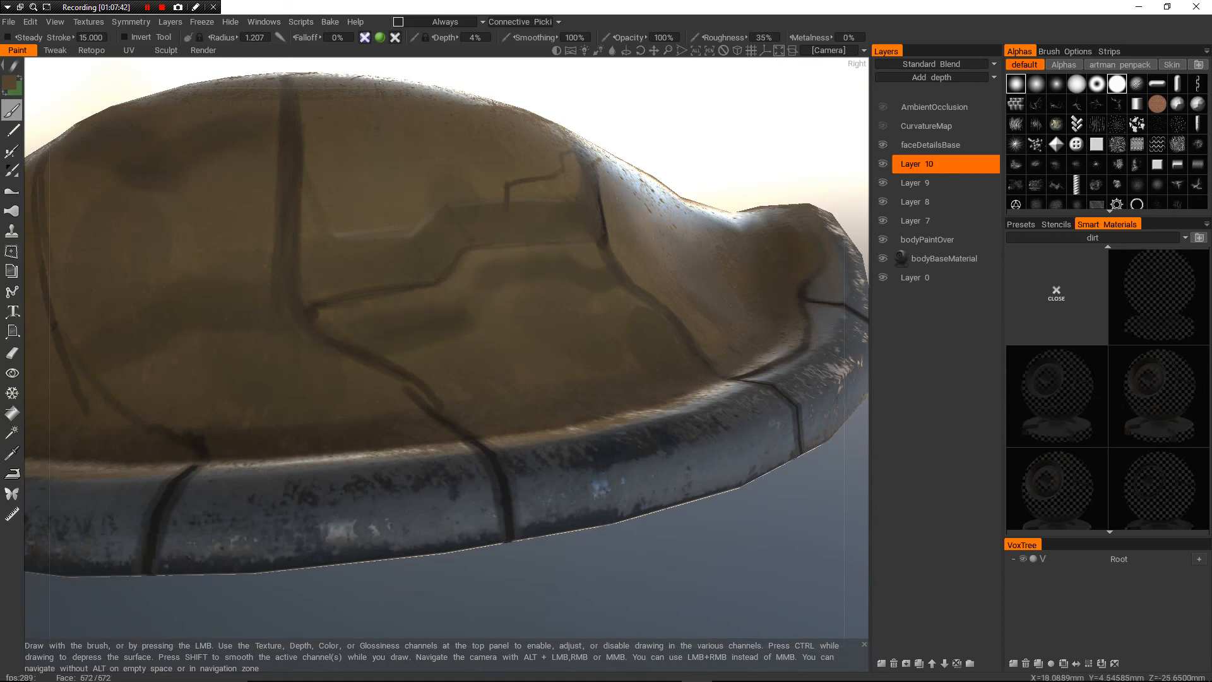
- Paint soft dark patches between the front seam and the dome's front rim with a brush radius of 1.386
{"action": "right_click_drag", "start_coordinate": [597, 283], "coordinate": [536, 341], "text": "alt"}
{"action": "left_click_drag", "start_coordinate": [537, 341], "coordinate": [533, 392], "text": "alt"}
{"action": "right_click_drag", "start_coordinate": [533, 392], "coordinate": [505, 410], "text": "alt"}
{"action": "left_click_drag", "start_coordinate": [505, 379], "coordinate": [530, 455], "text": "alt"}
{"action": "right_click_drag", "start_coordinate": [531, 454], "coordinate": [467, 495], "text": "alt"}
{"action": "left_click_drag", "start_coordinate": [467, 442], "coordinate": [458, 360], "text": "alt"}
{"action": "right_click_drag", "start_coordinate": [458, 360], "coordinate": [531, 316], "text": "alt"}
{"action": "left_click_drag", "start_coordinate": [530, 315], "coordinate": [492, 325], "text": "alt"}
{"action": "right_click_drag", "start_coordinate": [492, 325], "coordinate": [543, 293], "text": "alt"}
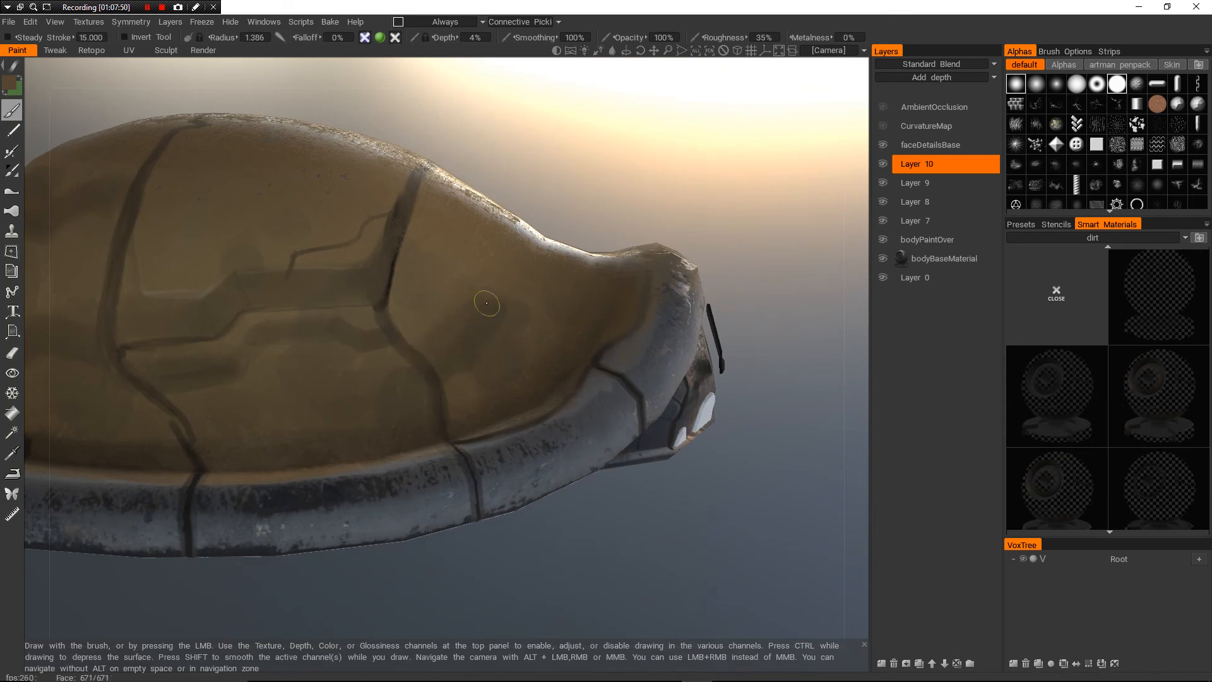
{"action": "left_click_drag", "start_coordinate": [486, 303], "coordinate": [511, 351], "text": "alt"}
{"action": "right_click_drag", "start_coordinate": [574, 388], "coordinate": [511, 423], "text": "alt"}
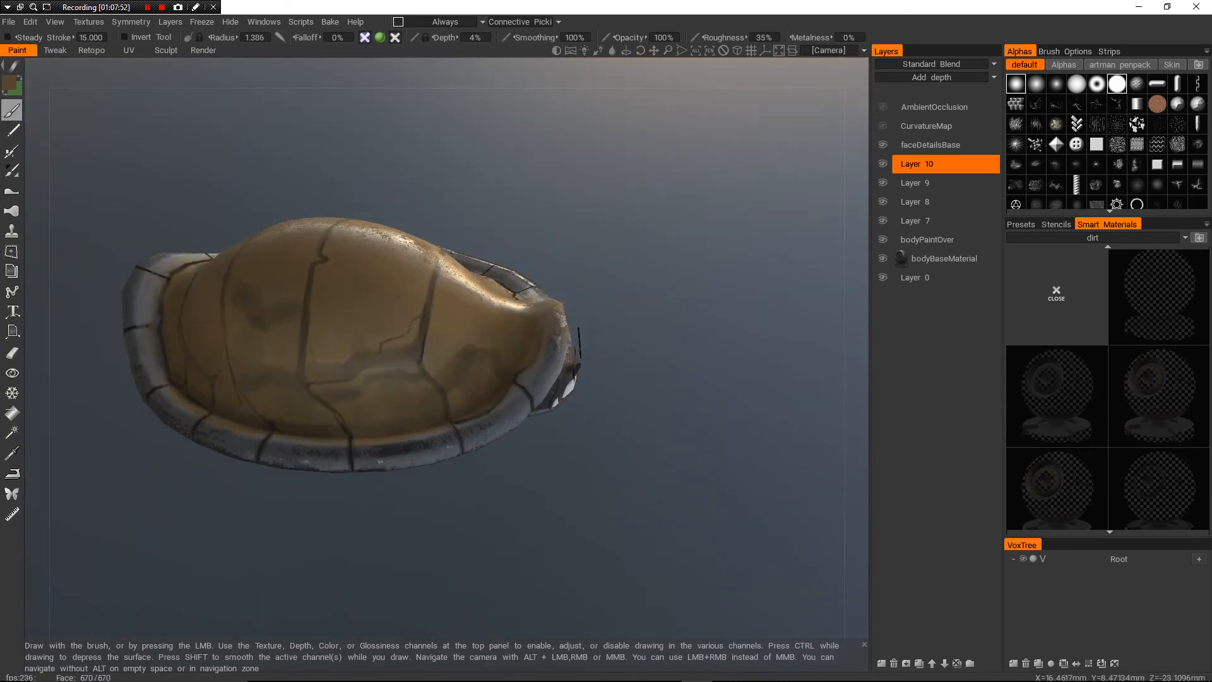
- Sample a tan tone at 44% roughness and repaint around the dark patch between the front seam and front rim with brush radius 1.386
{"action": "left_click_drag", "start_coordinate": [511, 423], "coordinate": [404, 468], "text": "alt"}
{"action": "right_click_drag", "start_coordinate": [404, 467], "coordinate": [467, 423], "text": "alt"}
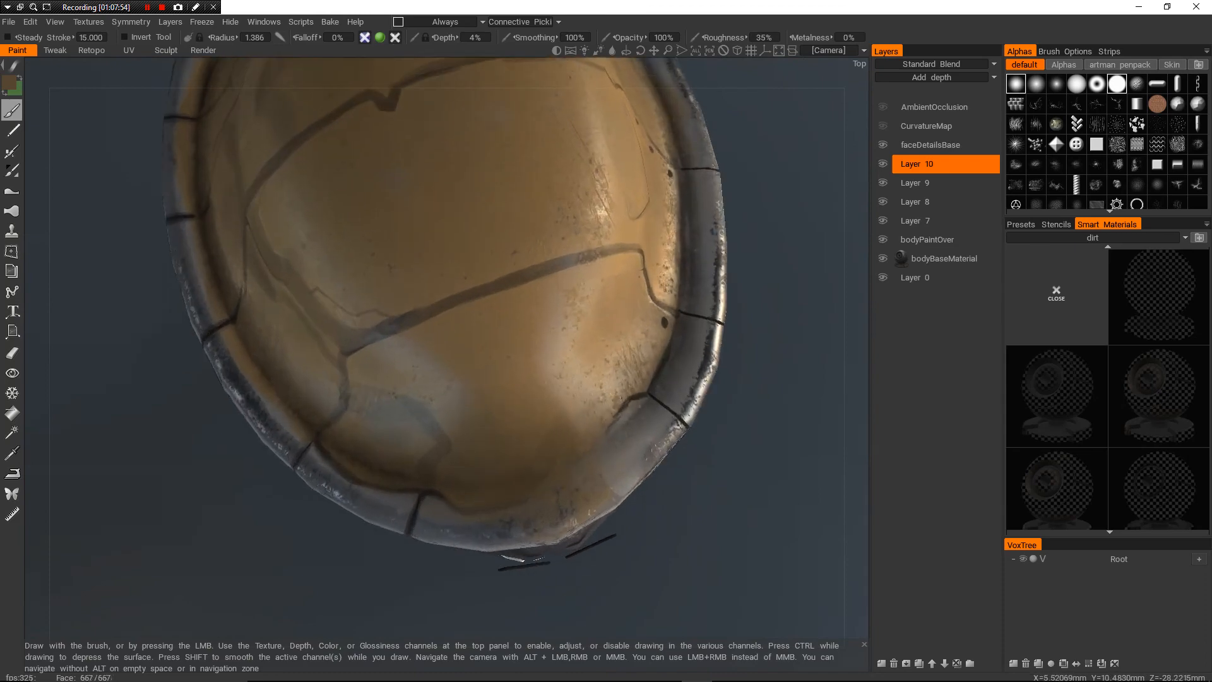
{"action": "left_click_drag", "start_coordinate": [468, 423], "coordinate": [581, 354], "text": "alt"}
{"action": "right_click_drag", "start_coordinate": [581, 353], "coordinate": [644, 309], "text": "alt"}
{"action": "left_click_drag", "start_coordinate": [487, 295], "coordinate": [498, 271], "text": "alt"}
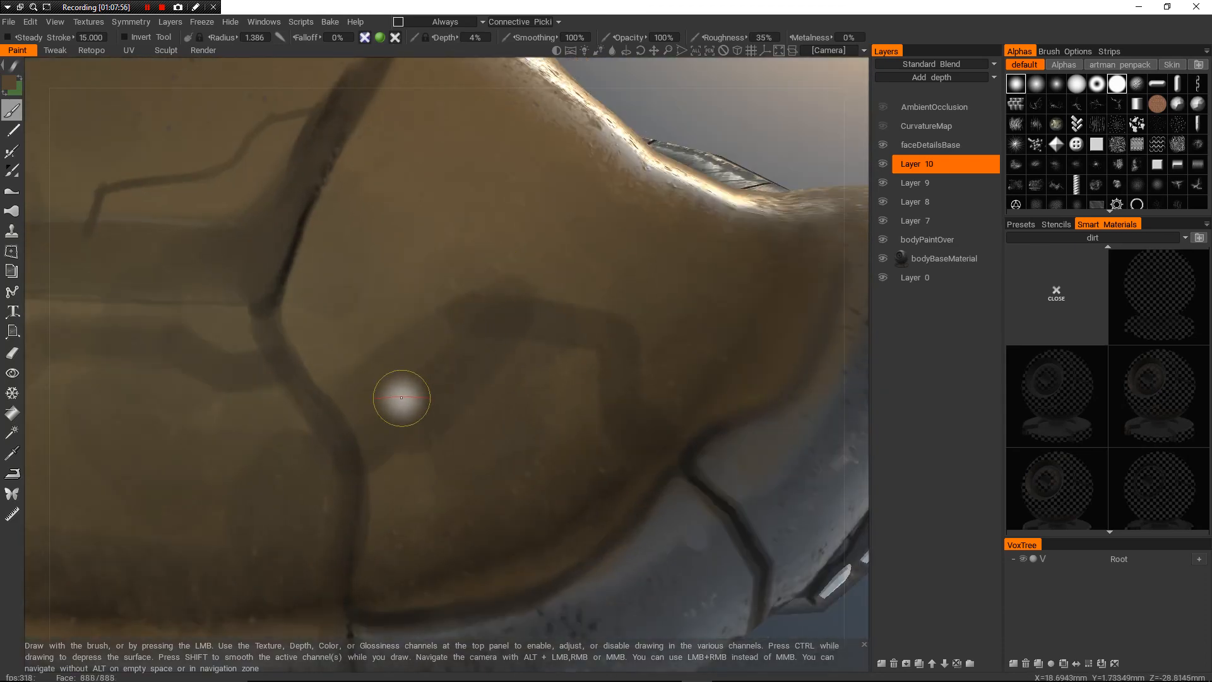
{"action": "key", "text": "v"}
{"action": "mouse_move", "coordinate": [363, 400]}
{"action": "left_mouse_down"}
{"action": "mouse_move", "coordinate": [462, 322]}
{"action": "mouse_move", "coordinate": [373, 462]}
{"action": "left_mouse_up"}
{"action": "mouse_move", "coordinate": [508, 320]}
{"action": "left_mouse_down"}
{"action": "mouse_move", "coordinate": [466, 352]}
{"action": "mouse_move", "coordinate": [524, 314]}
{"action": "mouse_move", "coordinate": [625, 397]}
{"action": "mouse_move", "coordinate": [625, 417]}
{"action": "left_mouse_up"}
{"action": "right_click_drag", "start_coordinate": [638, 415], "coordinate": [569, 328], "text": "alt"}
{"action": "left_click_drag", "start_coordinate": [568, 328], "coordinate": [571, 391], "text": "alt"}
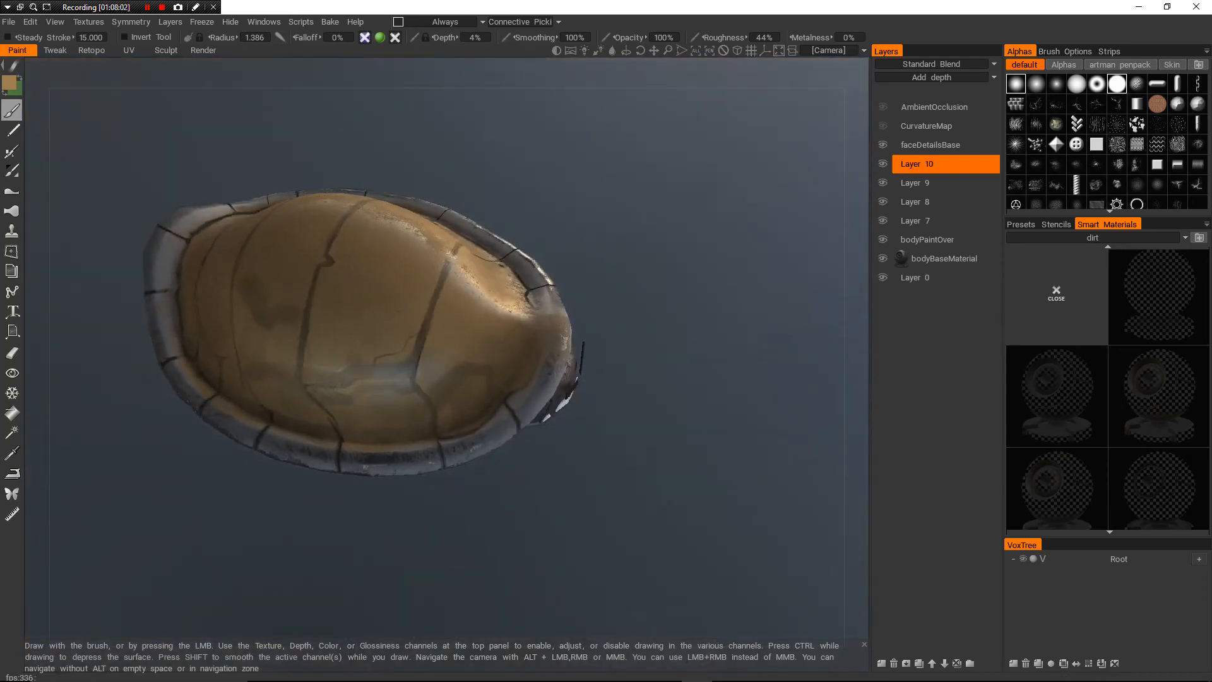
- Reduce the brush radius to 0.714 and paint light tan along the patch's underside to shape it into an angular band
{"action": "right_click_drag", "start_coordinate": [572, 392], "coordinate": [550, 360], "text": "alt"}
{"action": "mouse_move", "coordinate": [549, 360]}
{"action": "left_mouse_down", "text": "alt"}
{"action": "mouse_move", "coordinate": [619, 316]}
{"action": "mouse_move", "coordinate": [404, 284]}
{"action": "left_mouse_up", "text": "alt"}
{"action": "mouse_move", "coordinate": [404, 284]}
{"action": "right_mouse_down", "text": "alt"}
{"action": "mouse_move", "coordinate": [416, 397]}
{"action": "mouse_move", "coordinate": [390, 372]}
{"action": "mouse_move", "coordinate": [449, 495]}
{"action": "mouse_move", "coordinate": [441, 512]}
{"action": "right_mouse_up", "text": "alt"}
{"action": "left_click_drag", "start_coordinate": [436, 512], "coordinate": [460, 472]}
{"action": "left_click_drag", "start_coordinate": [428, 551], "coordinate": [469, 479]}
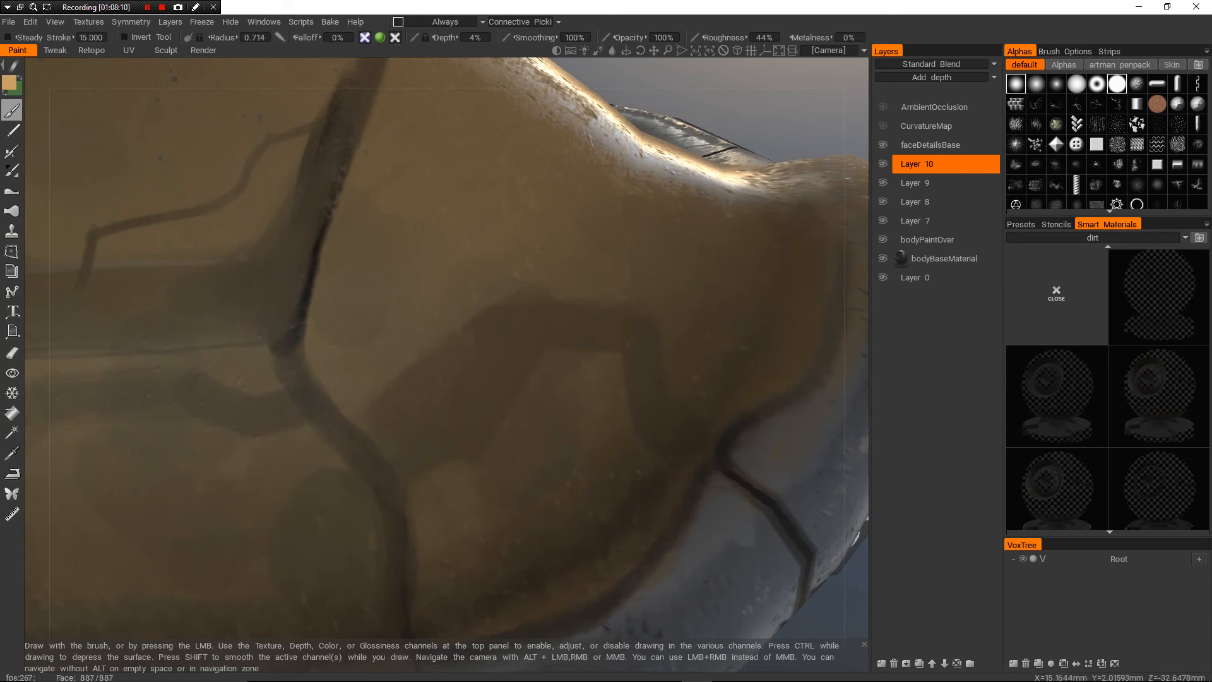
{"action": "right_click_drag", "start_coordinate": [448, 483], "coordinate": [379, 328], "text": "alt"}
{"action": "left_click_drag", "start_coordinate": [379, 328], "coordinate": [316, 404], "text": "alt"}
{"action": "mouse_move", "coordinate": [379, 353]}
{"action": "right_mouse_down", "text": "alt"}
{"action": "mouse_move", "coordinate": [366, 322]}
{"action": "mouse_move", "coordinate": [435, 474]}
{"action": "right_mouse_up", "text": "alt"}
{"action": "middle_click_drag", "start_coordinate": [435, 473], "coordinate": [529, 471], "text": "alt"}
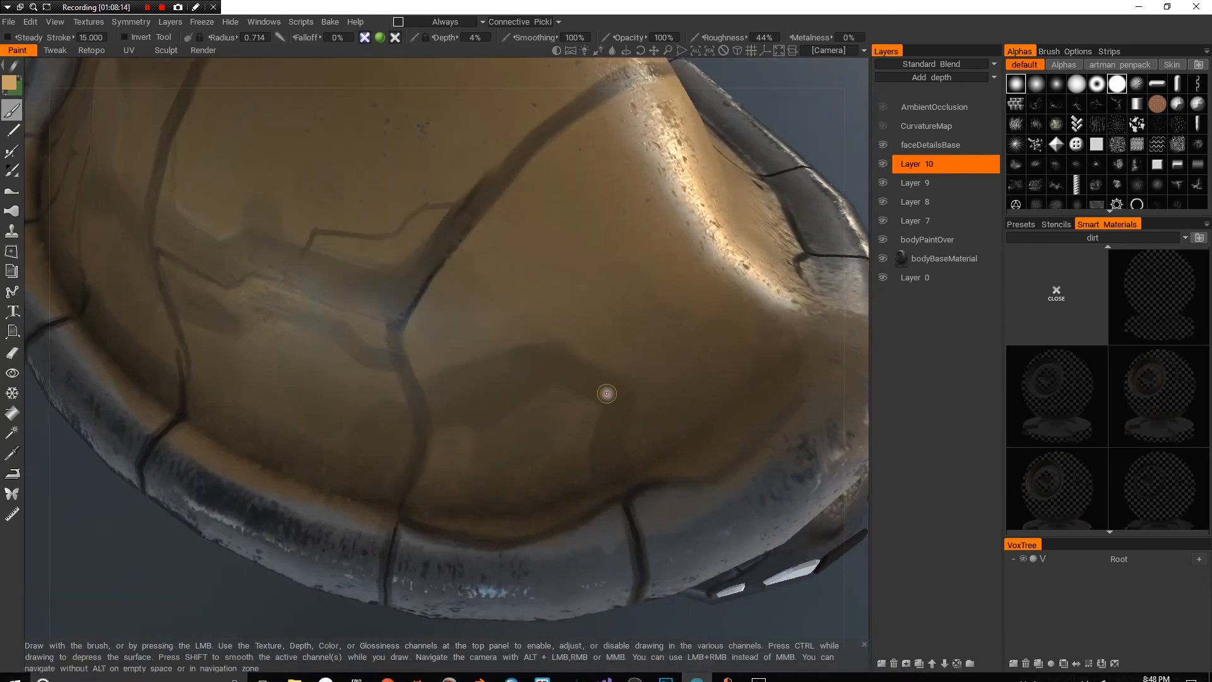
- Sample dark brown at 30% roughness and paint a thin line from the middle seam along the band's upper edge with brush radius 0.184
{"action": "mouse_move", "coordinate": [608, 392]}
{"action": "right_mouse_down", "text": "alt"}
{"action": "mouse_move", "coordinate": [660, 483]}
{"action": "mouse_move", "coordinate": [446, 373]}
{"action": "right_mouse_up", "text": "alt"}
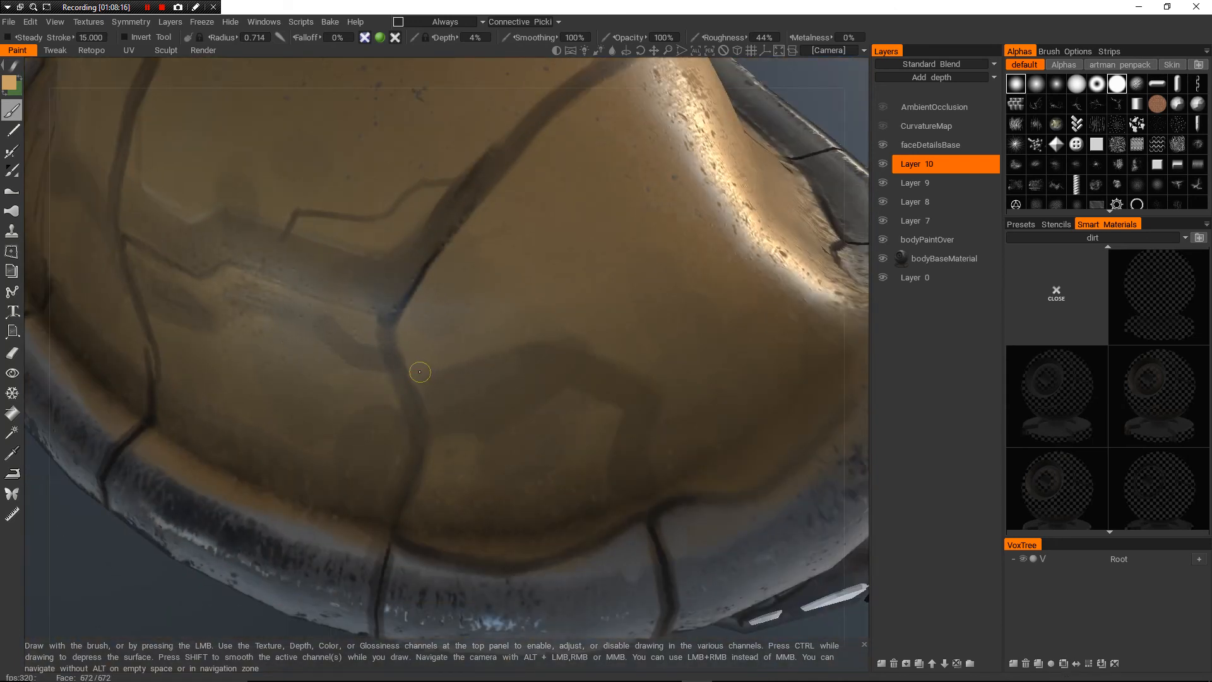
{"action": "right_click_drag", "start_coordinate": [580, 324], "coordinate": [531, 243], "text": "alt"}
{"action": "mouse_move", "coordinate": [530, 243]}
{"action": "left_mouse_down", "text": "alt"}
{"action": "mouse_move", "coordinate": [581, 158]}
{"action": "mouse_move", "coordinate": [565, 142]}
{"action": "left_mouse_up", "text": "alt"}
{"action": "right_click_drag", "start_coordinate": [565, 142], "coordinate": [536, 230], "text": "alt"}
{"action": "middle_click_drag", "start_coordinate": [537, 230], "coordinate": [527, 271], "text": "alt"}
{"action": "mouse_move", "coordinate": [527, 272]}
{"action": "right_mouse_down", "text": "alt"}
{"action": "mouse_move", "coordinate": [504, 285]}
{"action": "mouse_move", "coordinate": [442, 284]}
{"action": "right_mouse_up", "text": "alt"}
{"action": "key", "text": "v"}
{"action": "middle_click_drag", "start_coordinate": [442, 284], "coordinate": [467, 301], "text": "alt"}
{"action": "right_click_drag", "start_coordinate": [453, 299], "coordinate": [404, 272]}
{"action": "left_click_drag", "start_coordinate": [264, 355], "coordinate": [291, 352], "text": "alt"}
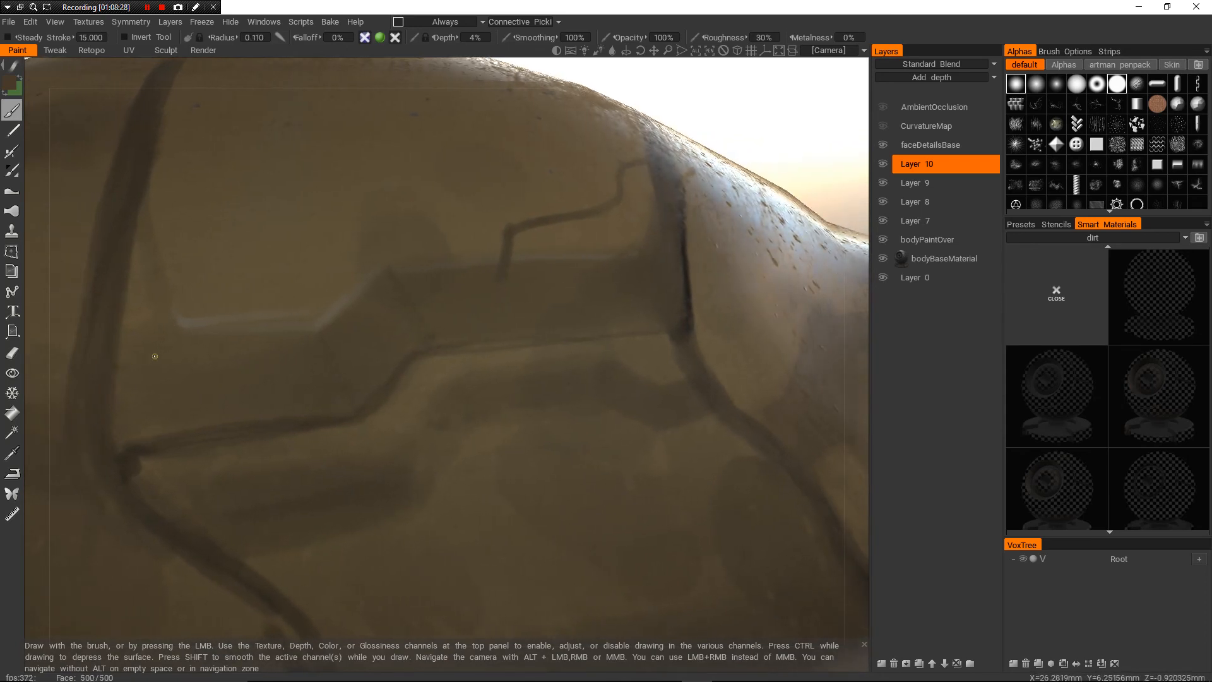
{"action": "left_click_drag", "start_coordinate": [103, 368], "coordinate": [286, 339]}
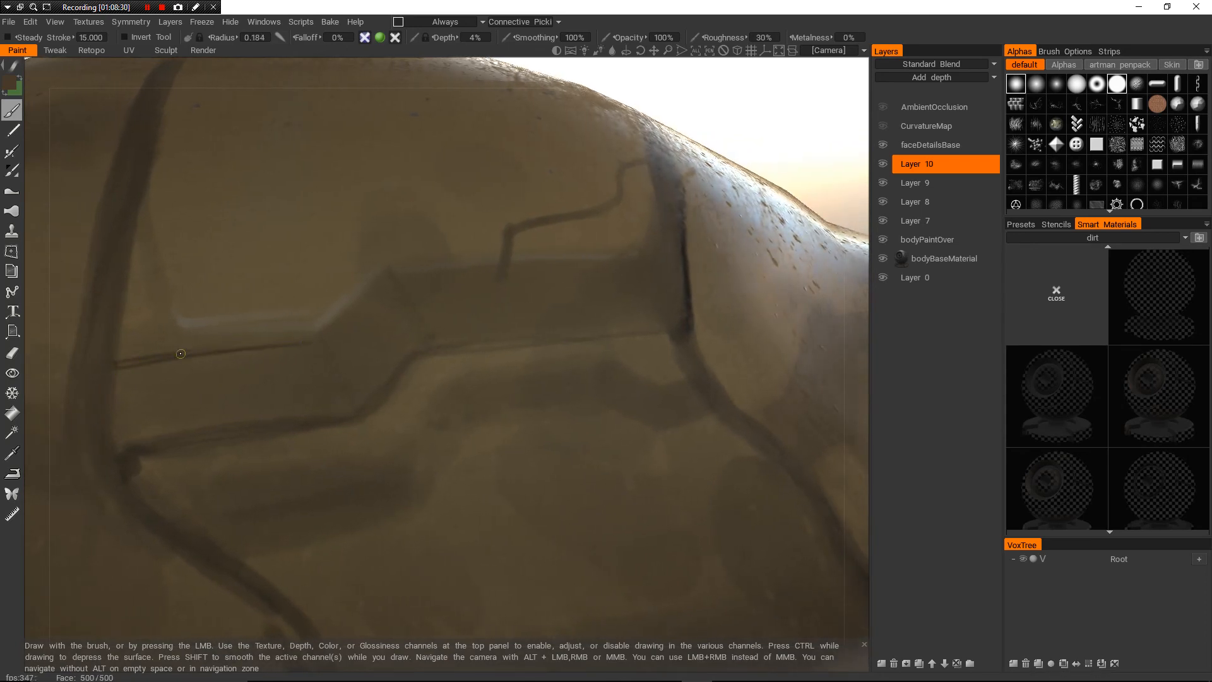
{"action": "left_click_drag", "start_coordinate": [181, 354], "coordinate": [308, 340]}
- Continue the dark line up the band's slope and along its upper edge to meet the thin stepped crack
{"action": "left_click_drag", "start_coordinate": [308, 339], "coordinate": [242, 340], "text": "alt"}
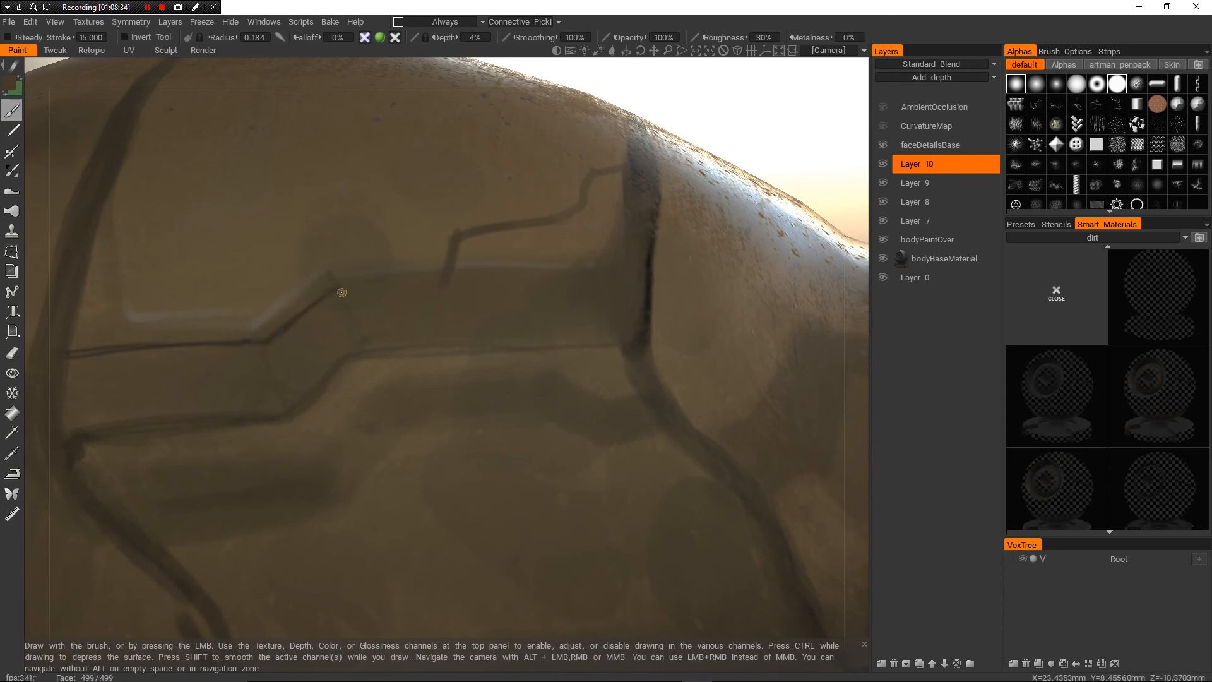
{"action": "left_click_drag", "start_coordinate": [334, 296], "coordinate": [365, 290]}
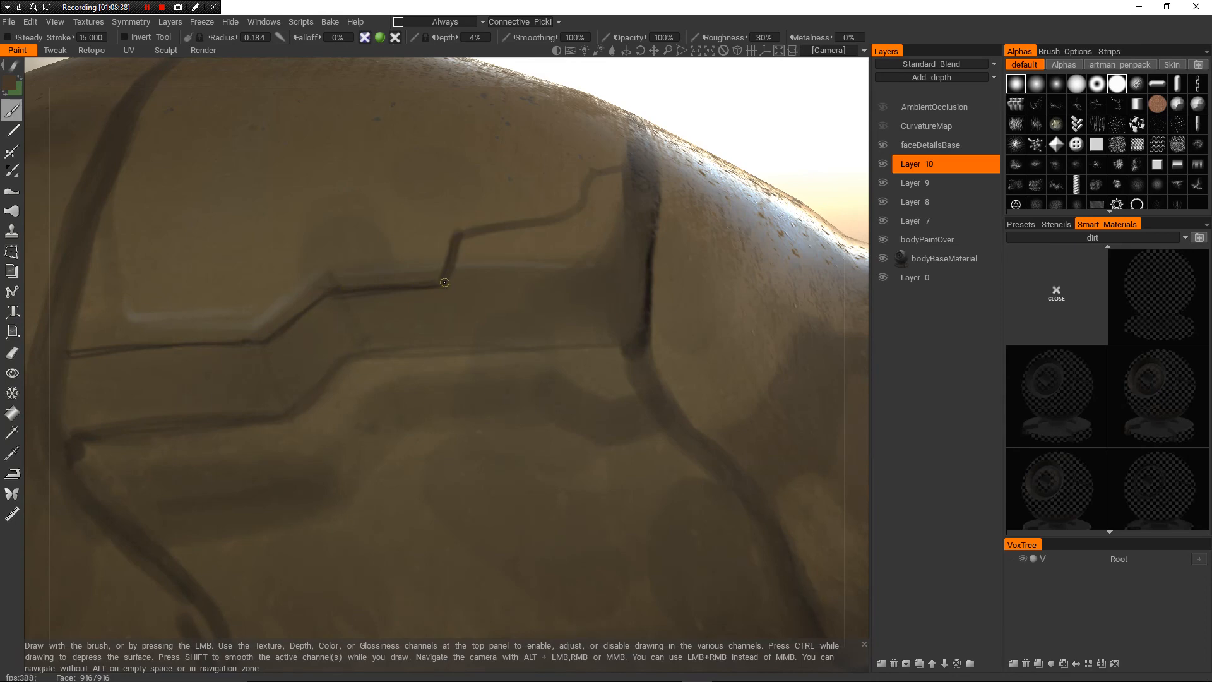
{"action": "scroll", "coordinate": [447, 353], "scroll_direction": "down", "scroll_amount": 6}
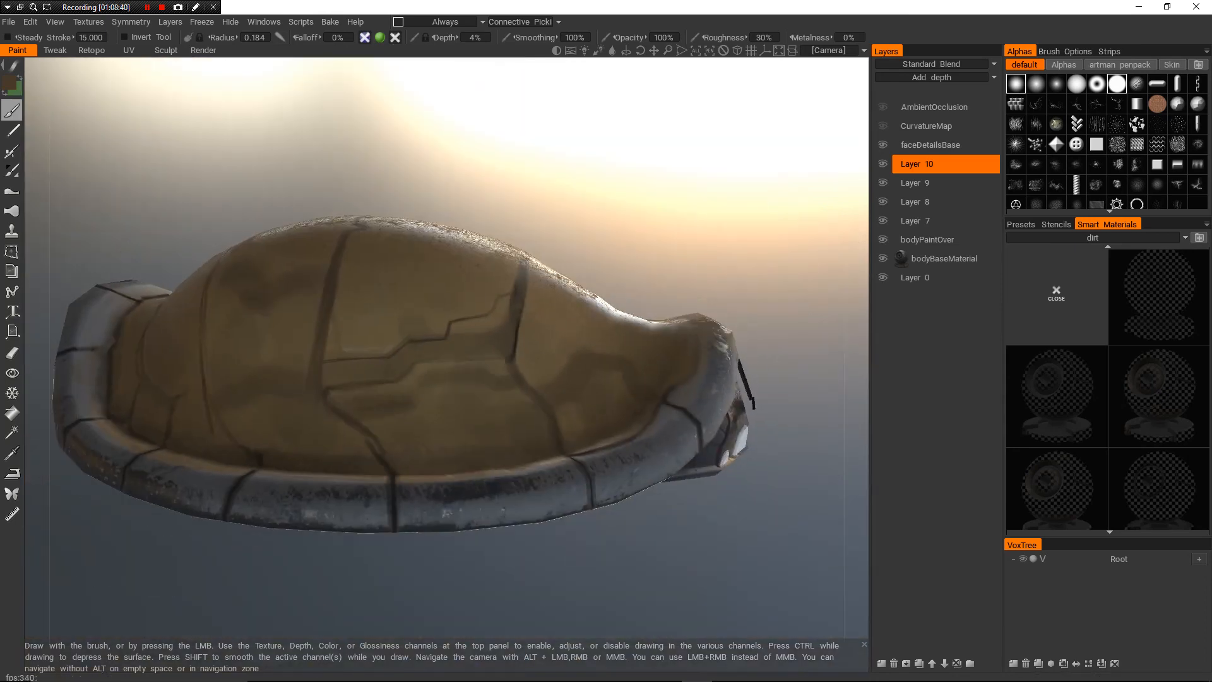
- Darken and sharpen the stepped crack above the band up to where it meets the front seam
{"action": "scroll", "coordinate": [447, 353], "scroll_direction": "up", "scroll_amount": 5}
{"action": "left_click_drag", "start_coordinate": [479, 315], "coordinate": [423, 360], "text": "alt"}
{"action": "left_click_drag", "start_coordinate": [524, 227], "coordinate": [545, 274], "text": "alt"}
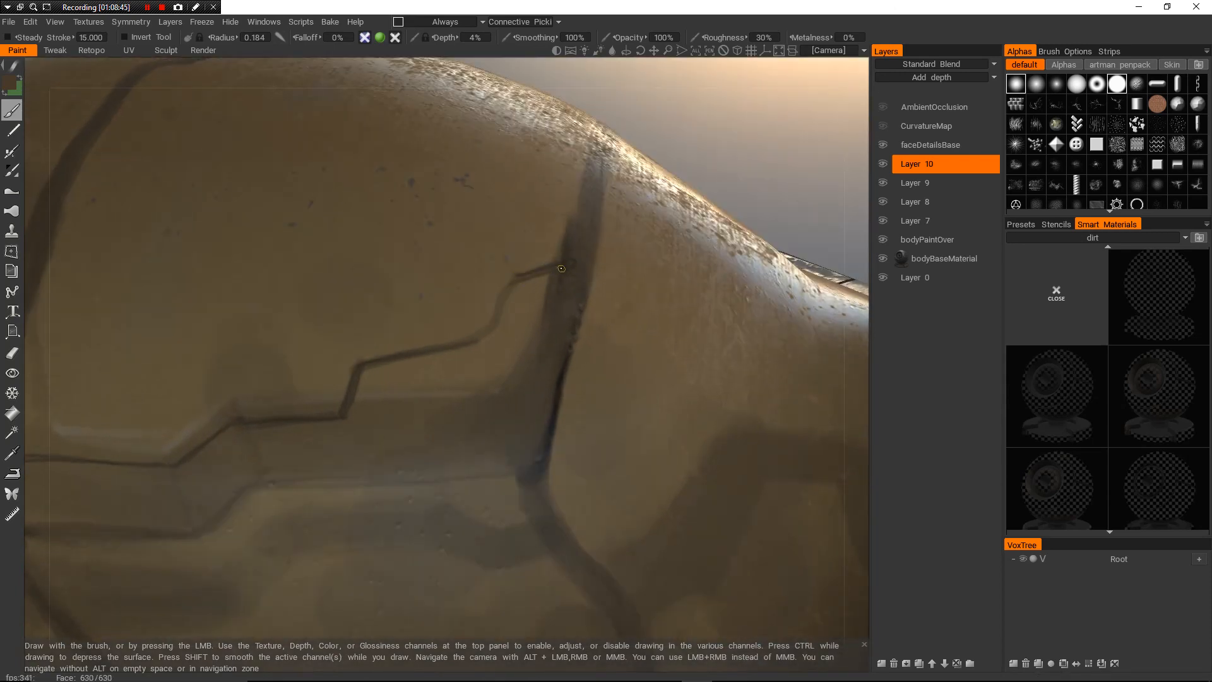
{"action": "scroll", "coordinate": [513, 287], "scroll_direction": "down", "scroll_amount": 6}
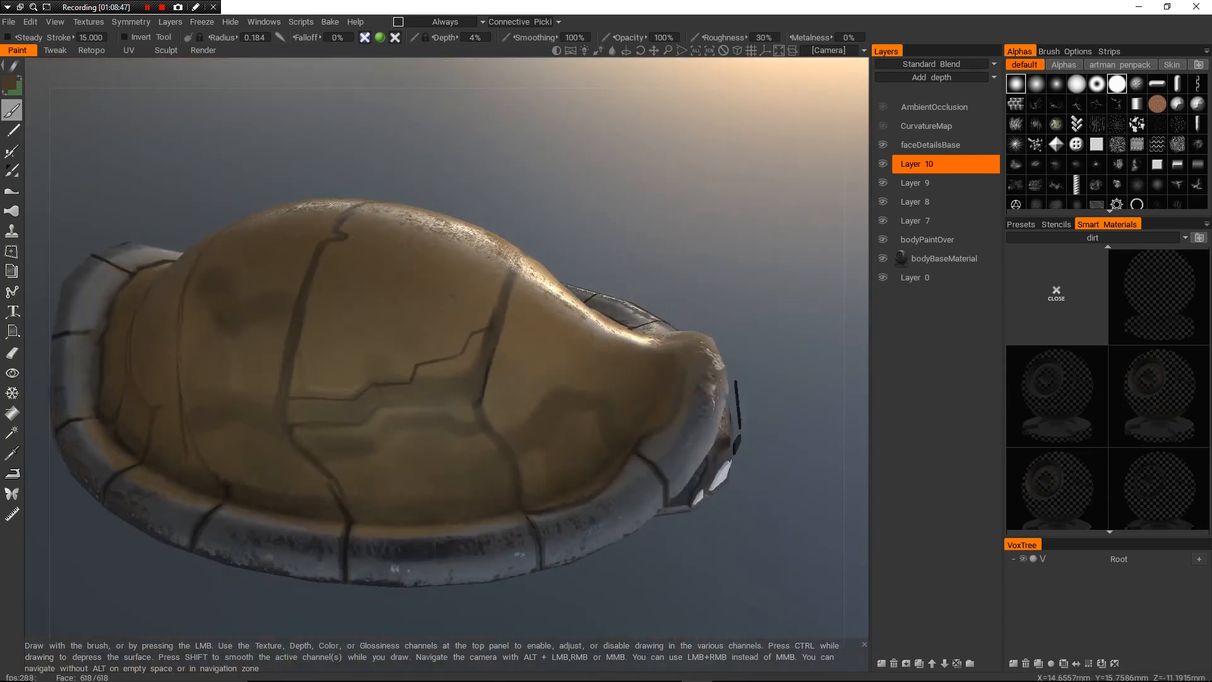
{"action": "scroll", "coordinate": [514, 287], "scroll_direction": "up", "scroll_amount": 6}
{"action": "scroll", "coordinate": [447, 353], "scroll_direction": "up", "scroll_amount": 2}
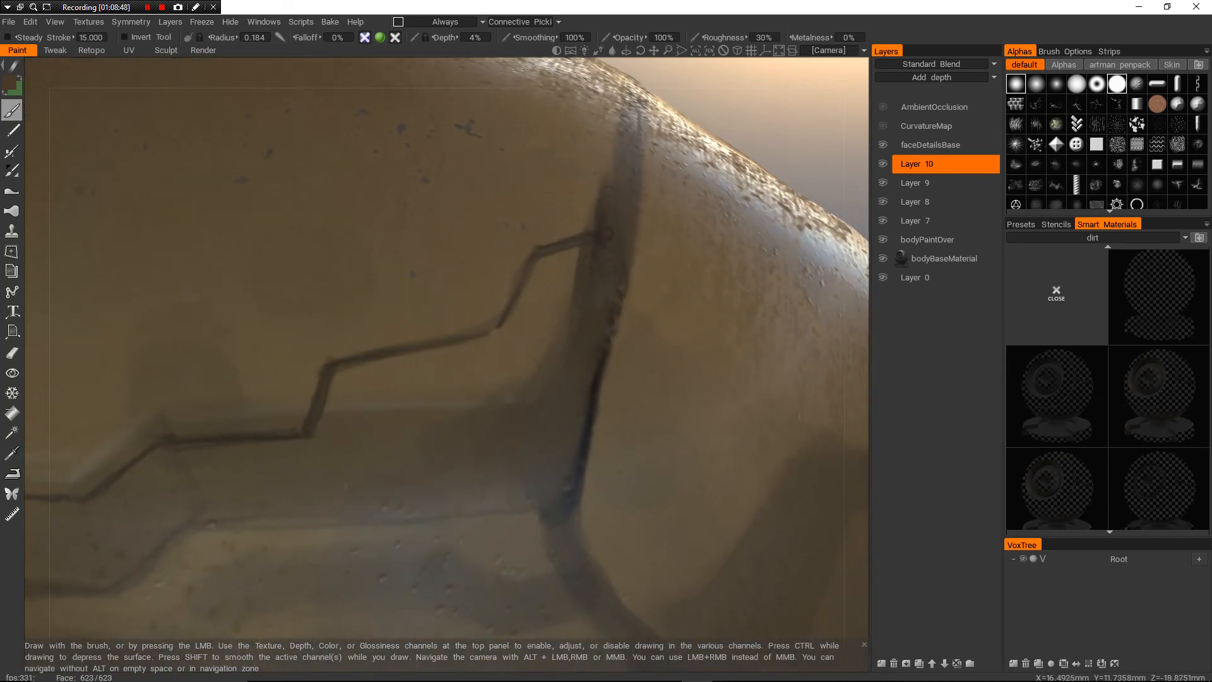
{"action": "mouse_move", "coordinate": [327, 365]}
{"action": "left_mouse_down"}
{"action": "mouse_move", "coordinate": [475, 334]}
{"action": "mouse_move", "coordinate": [492, 297]}
{"action": "left_mouse_up"}
- Paint a short dark crack from the middle seam into the band, just below its upper outline
{"action": "scroll", "coordinate": [474, 334], "scroll_direction": "down", "scroll_amount": 4}
{"action": "scroll", "coordinate": [284, 423], "scroll_direction": "up", "scroll_amount": 2}
{"action": "middle_click_drag", "start_coordinate": [213, 432], "coordinate": [282, 402], "text": "alt"}
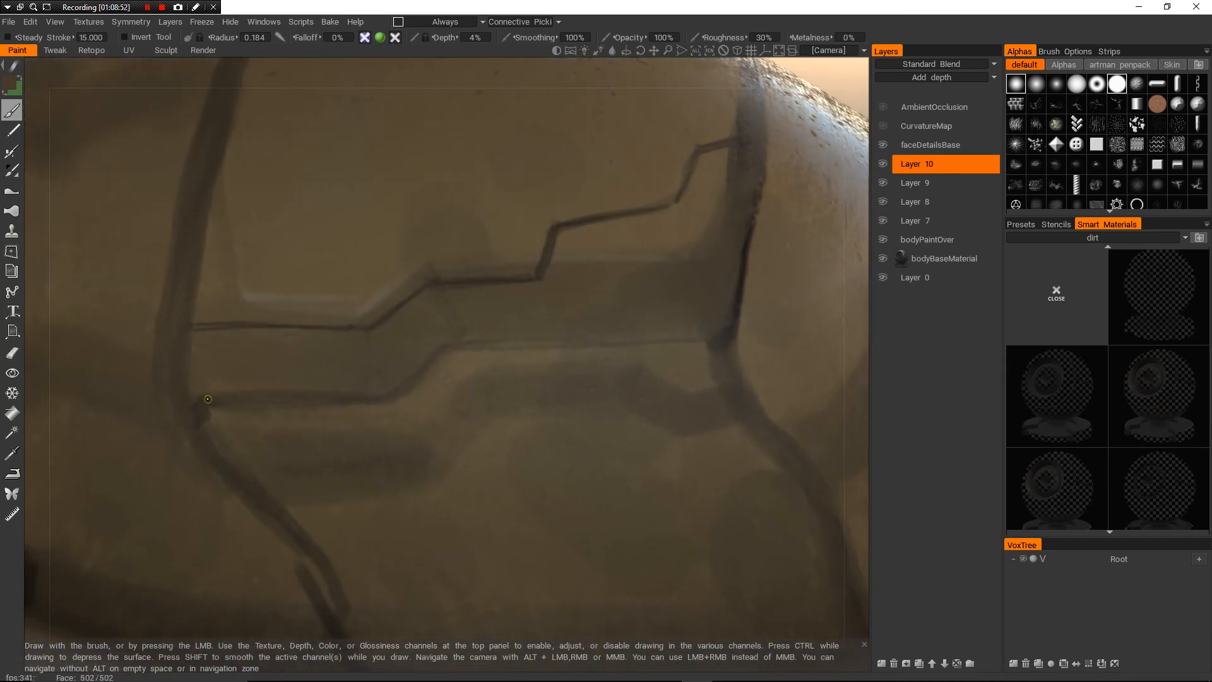
{"action": "left_click_drag", "start_coordinate": [245, 358], "coordinate": [283, 353], "text": "alt"}
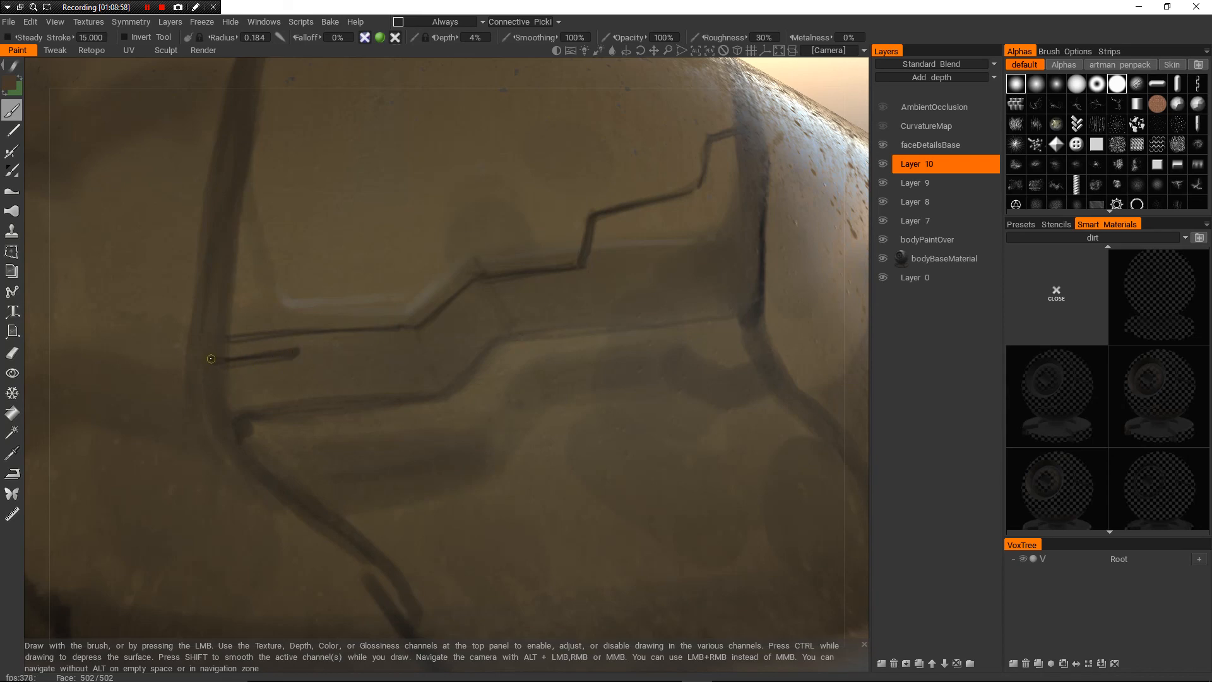
- Paint a thin diagonal crack from the middle seam down to the band's upper outline
{"action": "scroll", "coordinate": [470, 359], "scroll_direction": "down", "scroll_amount": 8}
{"action": "mouse_move", "coordinate": [470, 359]}
{"action": "left_mouse_down", "text": "alt"}
{"action": "mouse_move", "coordinate": [398, 403]}
{"action": "mouse_move", "coordinate": [322, 391]}
{"action": "left_mouse_up", "text": "alt"}
{"action": "scroll", "coordinate": [423, 397], "scroll_direction": "down", "scroll_amount": 2}
{"action": "left_click_drag", "start_coordinate": [467, 253], "coordinate": [551, 340], "text": "alt"}
{"action": "scroll", "coordinate": [551, 341], "scroll_direction": "up", "scroll_amount": 10}
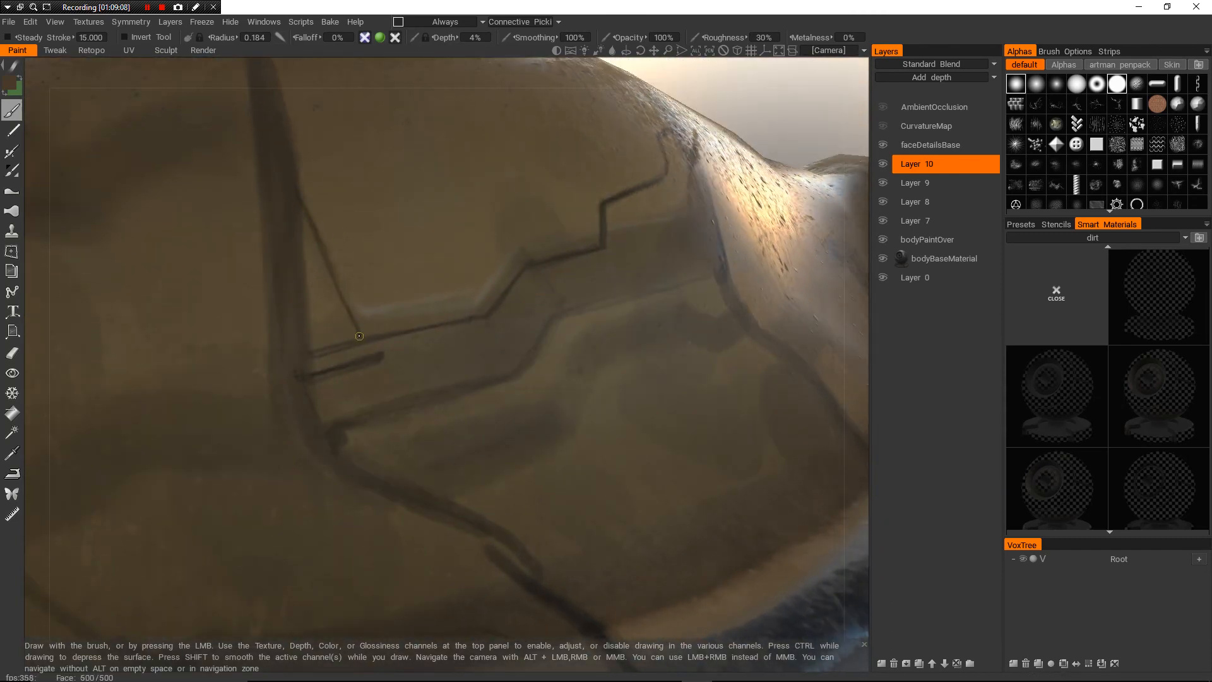
- Outline the lower edge of the shaded patch beneath the band with a thin stepped dark line to the front seam
{"action": "scroll", "coordinate": [481, 341], "scroll_direction": "down", "scroll_amount": 5}
{"action": "left_click_drag", "start_coordinate": [481, 340], "coordinate": [453, 405], "text": "alt"}
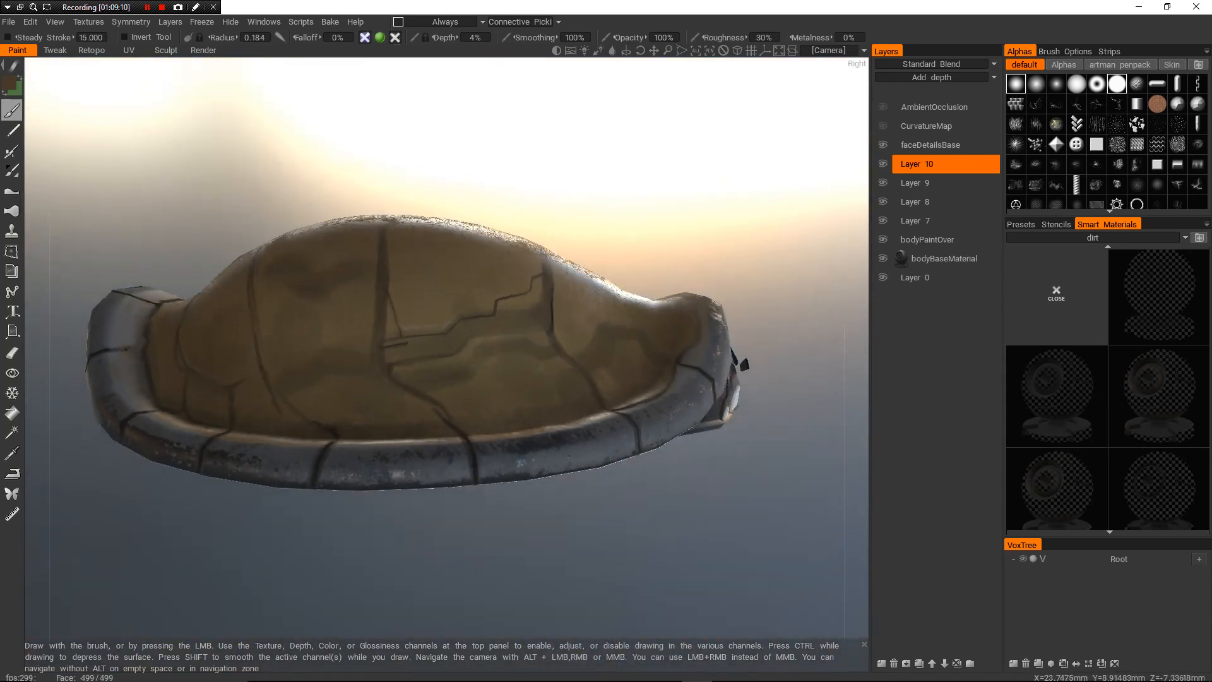
{"action": "scroll", "coordinate": [453, 405], "scroll_direction": "up", "scroll_amount": 6}
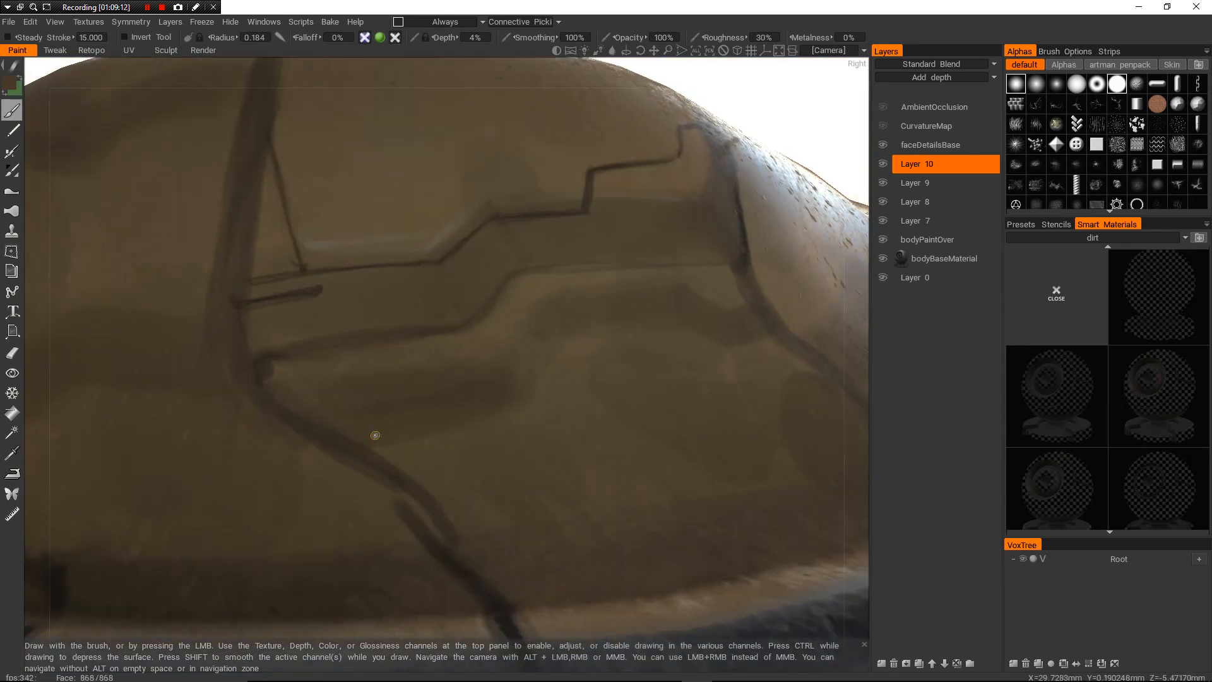
{"action": "scroll", "coordinate": [515, 410], "scroll_direction": "down", "scroll_amount": 3}
{"action": "mouse_move", "coordinate": [372, 438]}
{"action": "left_mouse_down"}
{"action": "mouse_move", "coordinate": [515, 410]}
{"action": "mouse_move", "coordinate": [456, 387]}
{"action": "left_mouse_up"}
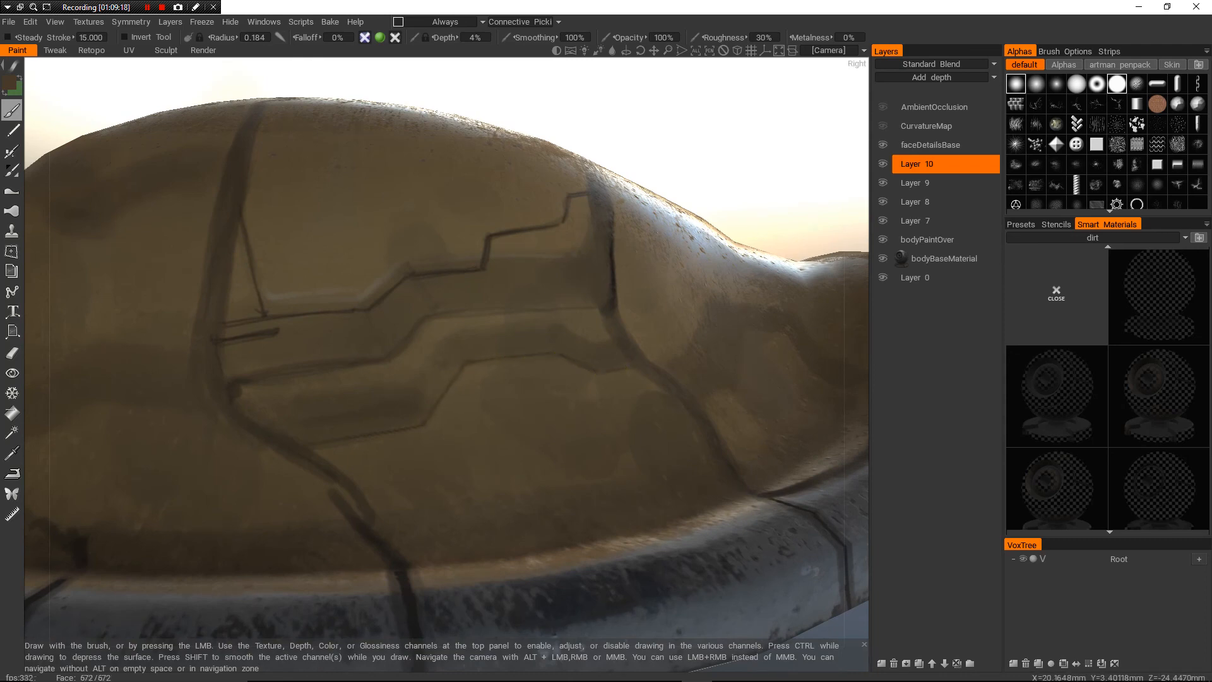
- Outline the lower edge of the angular patch in the dome's front panel, from the front seam up to its bend
{"action": "scroll", "coordinate": [480, 341], "scroll_direction": "down", "scroll_amount": 5}
{"action": "left_click_drag", "start_coordinate": [479, 341], "coordinate": [404, 386], "text": "alt"}
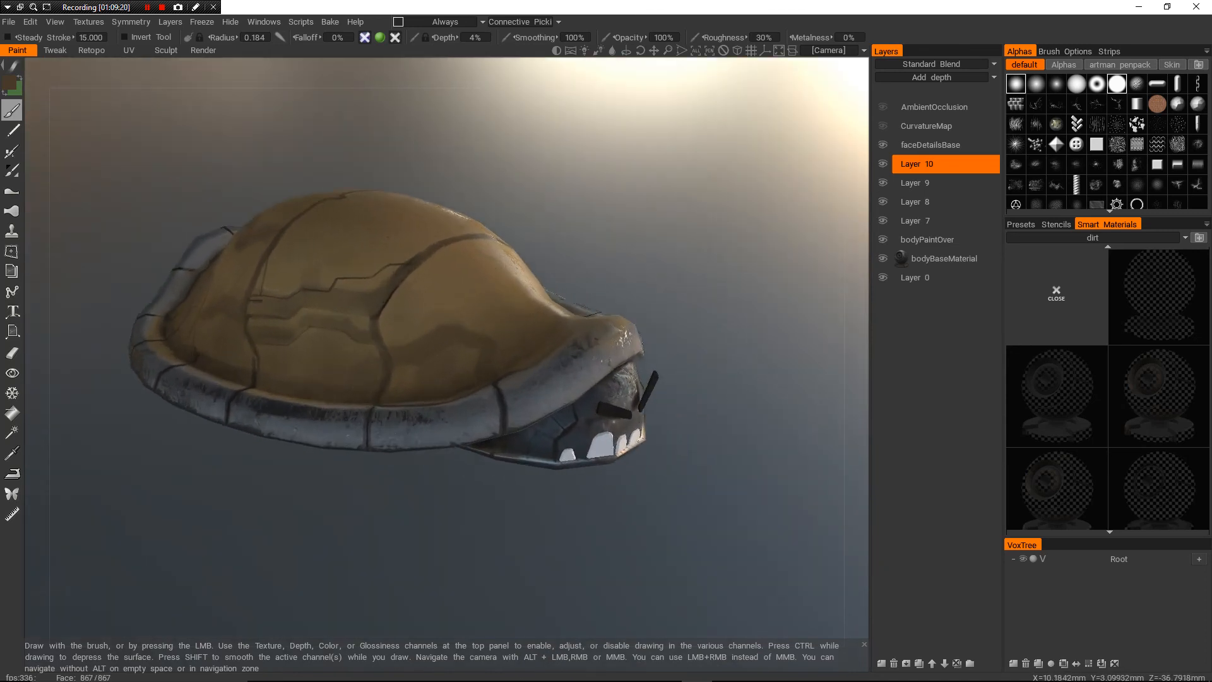
{"action": "scroll", "coordinate": [404, 328], "scroll_direction": "up", "scroll_amount": 3}
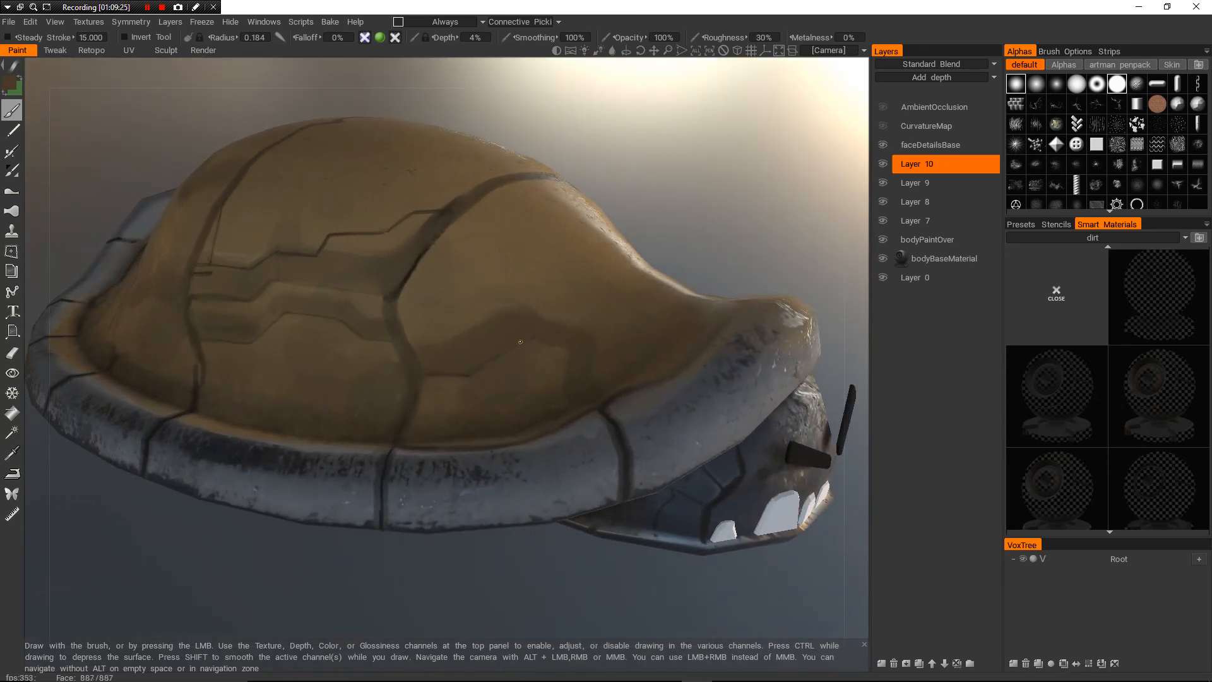
{"action": "scroll", "coordinate": [520, 341], "scroll_direction": "down", "scroll_amount": 3}
{"action": "scroll", "coordinate": [521, 341], "scroll_direction": "up", "scroll_amount": 6}
- Continue the front patch's dark outline past its bend and add thin hatch lines across the upper corner
{"action": "left_click_drag", "start_coordinate": [520, 341], "coordinate": [419, 327], "text": "alt"}
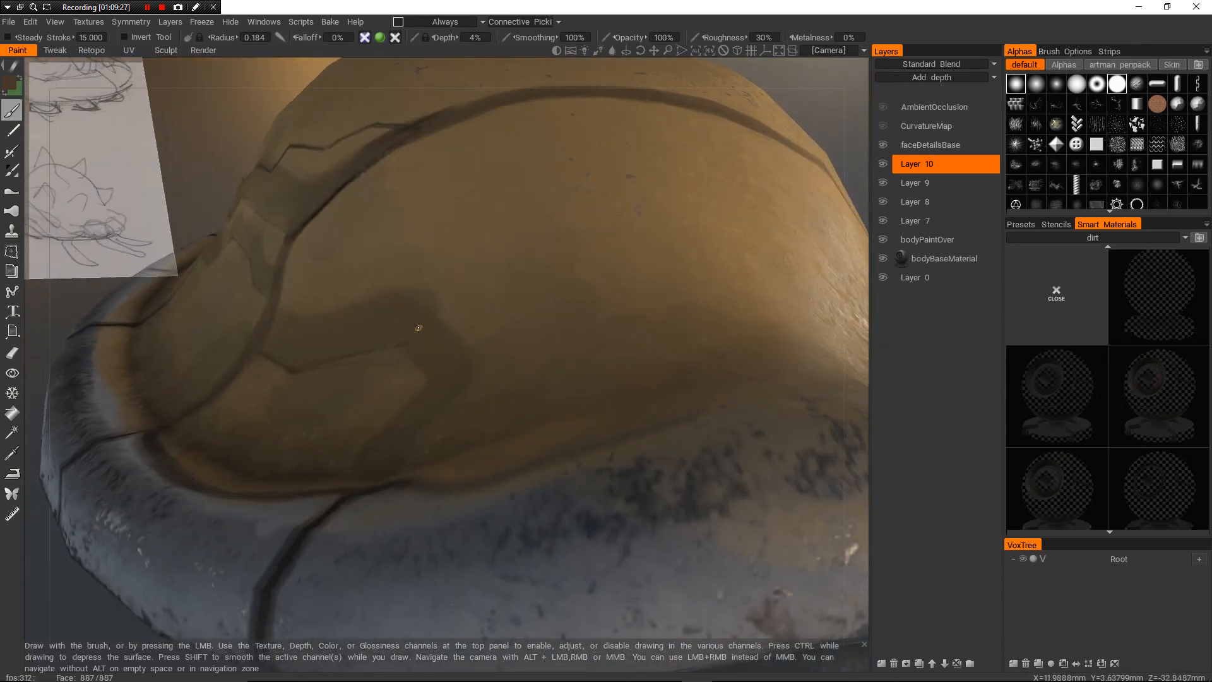
{"action": "scroll", "coordinate": [429, 353], "scroll_direction": "down", "scroll_amount": 6}
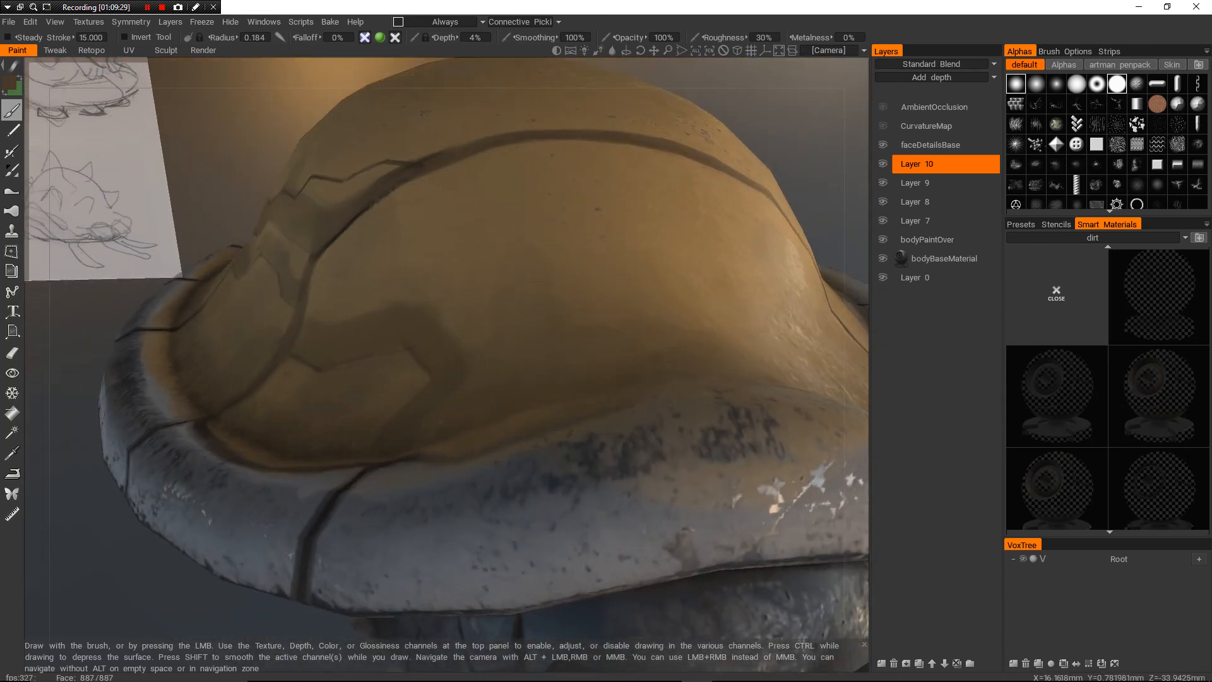
{"action": "left_click_drag", "start_coordinate": [429, 354], "coordinate": [543, 363], "text": "alt"}
{"action": "scroll", "coordinate": [551, 367], "scroll_direction": "up", "scroll_amount": 4}
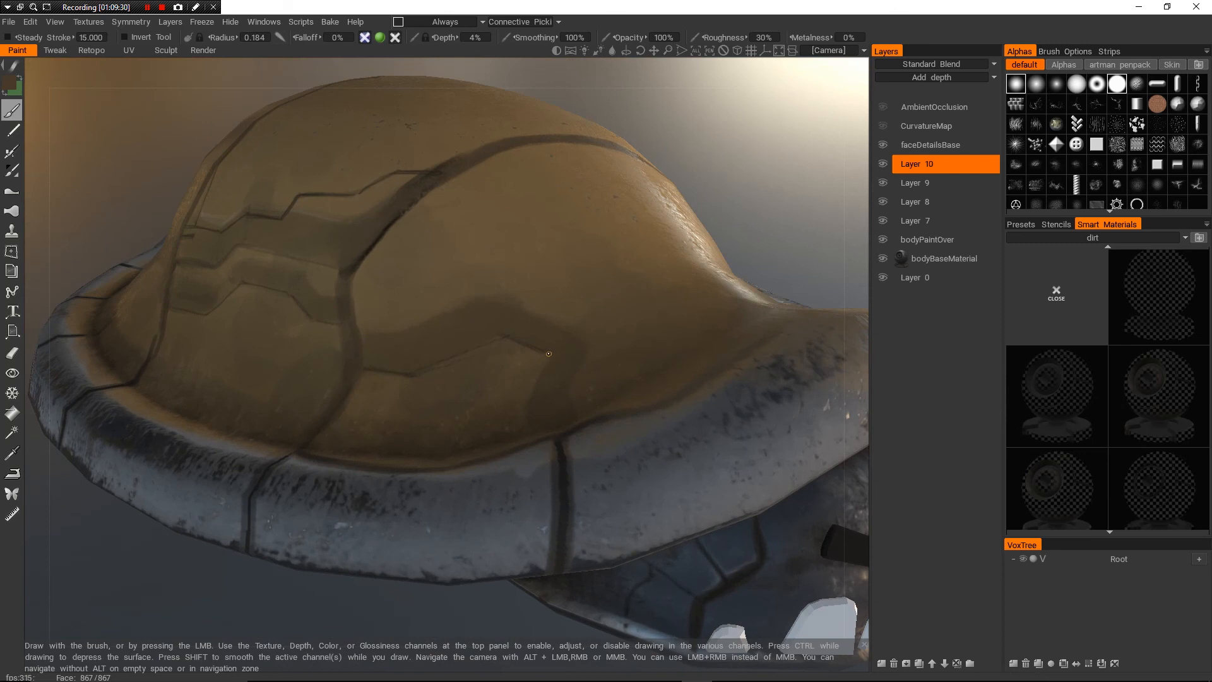
{"action": "left_click_drag", "start_coordinate": [538, 415], "coordinate": [524, 421], "text": "alt"}
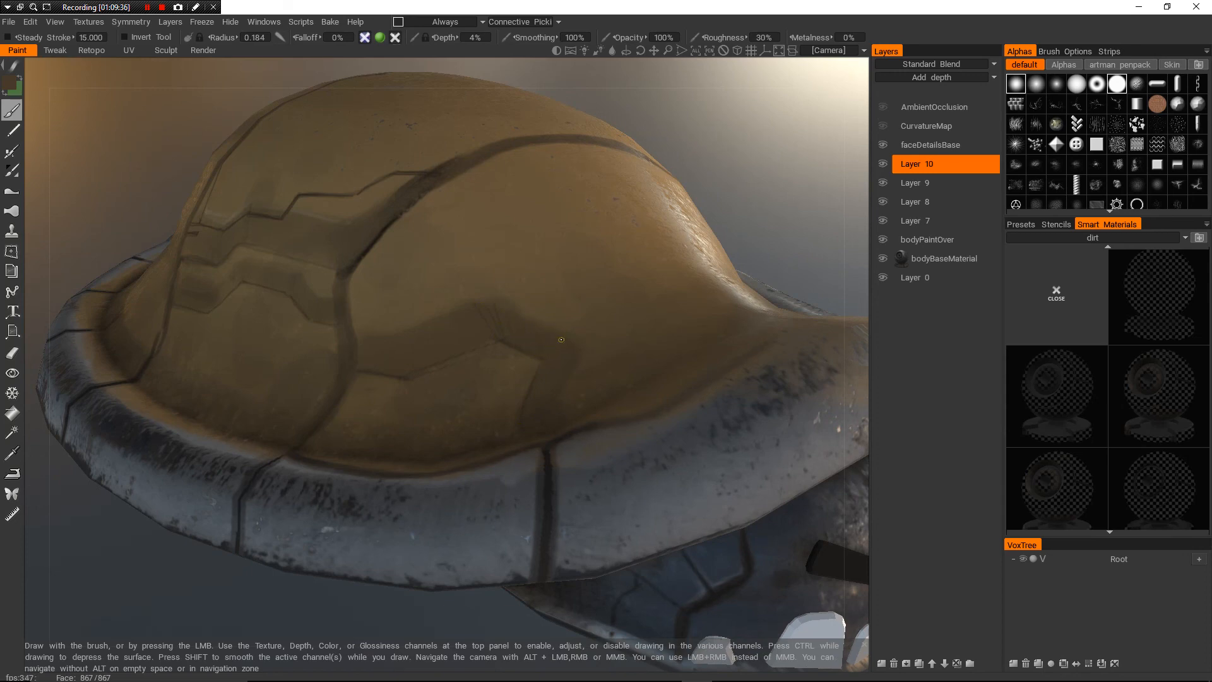
- Sample light tan at 31% roughness and sharpen the outer corners and edges of the angular front patch with brush radius 0.184
{"action": "scroll", "coordinate": [563, 353], "scroll_direction": "down", "scroll_amount": 5}
{"action": "mouse_move", "coordinate": [562, 352]}
{"action": "left_mouse_down", "text": "alt"}
{"action": "mouse_move", "coordinate": [512, 385]}
{"action": "mouse_move", "coordinate": [442, 379]}
{"action": "left_mouse_up", "text": "alt"}
{"action": "mouse_move", "coordinate": [492, 341]}
{"action": "left_mouse_down", "text": "alt"}
{"action": "mouse_move", "coordinate": [556, 315]}
{"action": "mouse_move", "coordinate": [568, 302]}
{"action": "mouse_move", "coordinate": [552, 295]}
{"action": "left_mouse_up", "text": "alt"}
{"action": "scroll", "coordinate": [556, 316], "scroll_direction": "up", "scroll_amount": 5}
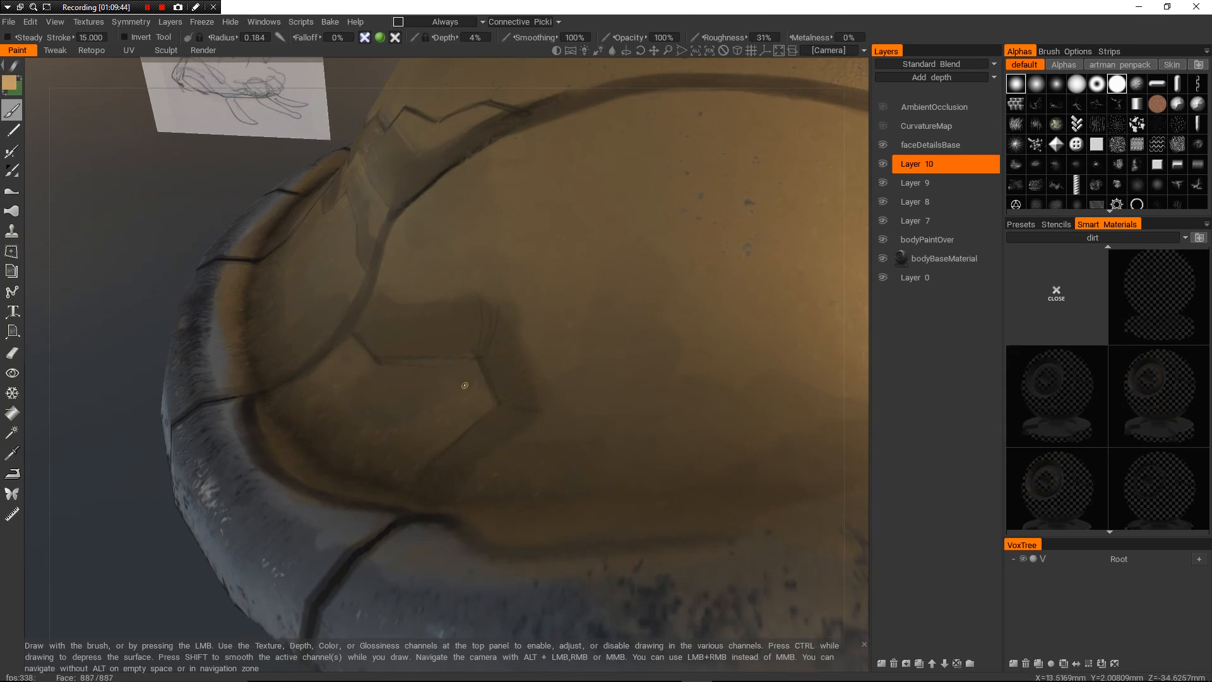
{"action": "key", "text": "v"}
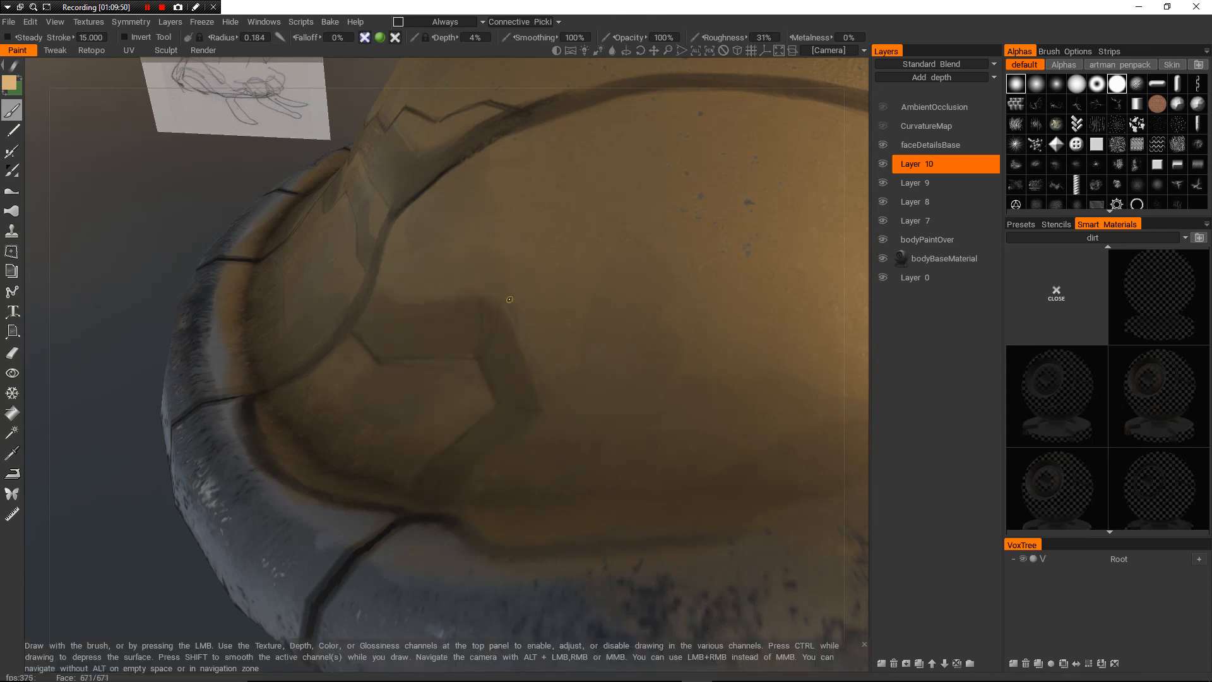
- Clean up the front patch's upper edge beside the front seam with the same light tan
{"action": "right_click_drag", "start_coordinate": [480, 328], "coordinate": [404, 353], "text": "alt"}
{"action": "left_click_drag", "start_coordinate": [404, 354], "coordinate": [518, 334], "text": "alt"}
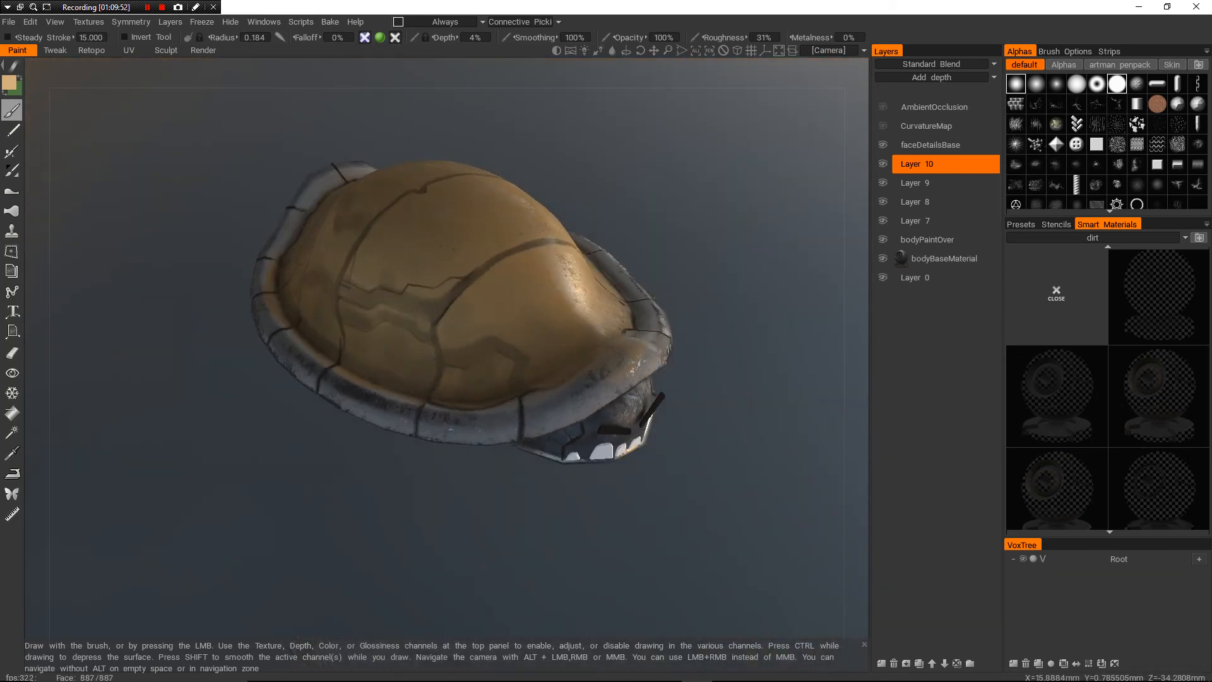
{"action": "mouse_move", "coordinate": [480, 341]}
{"action": "right_mouse_down", "text": "alt"}
{"action": "mouse_move", "coordinate": [606, 316]}
{"action": "mouse_move", "coordinate": [502, 329]}
{"action": "right_mouse_up", "text": "alt"}
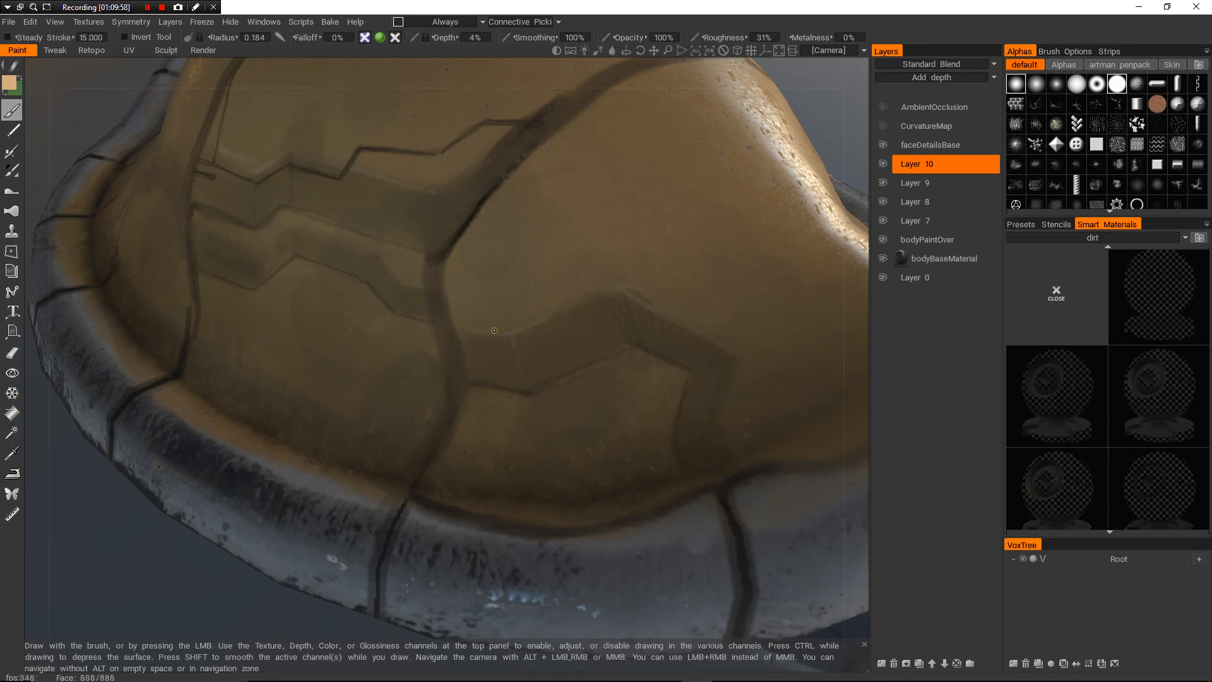
{"action": "left_click_drag", "start_coordinate": [623, 289], "coordinate": [570, 336], "text": "alt"}
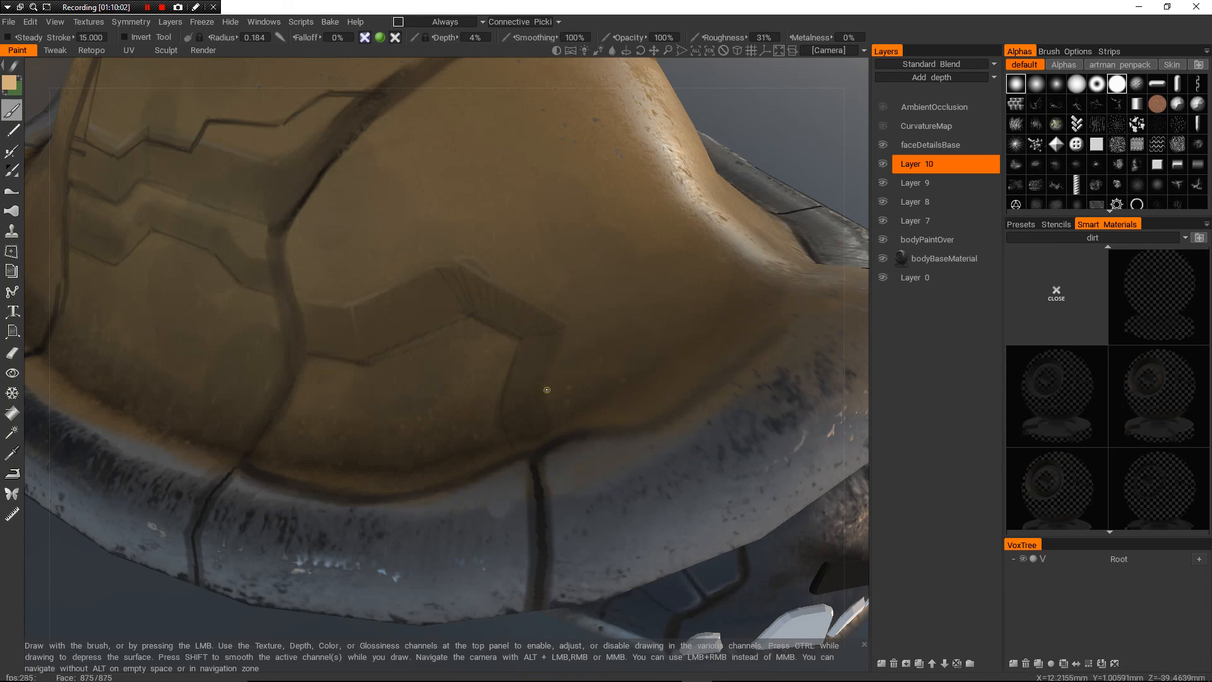
- Examine the dome's painted bands, cracks and seams from several angles and distances
{"action": "right_click_drag", "start_coordinate": [548, 375], "coordinate": [423, 375], "text": "alt"}
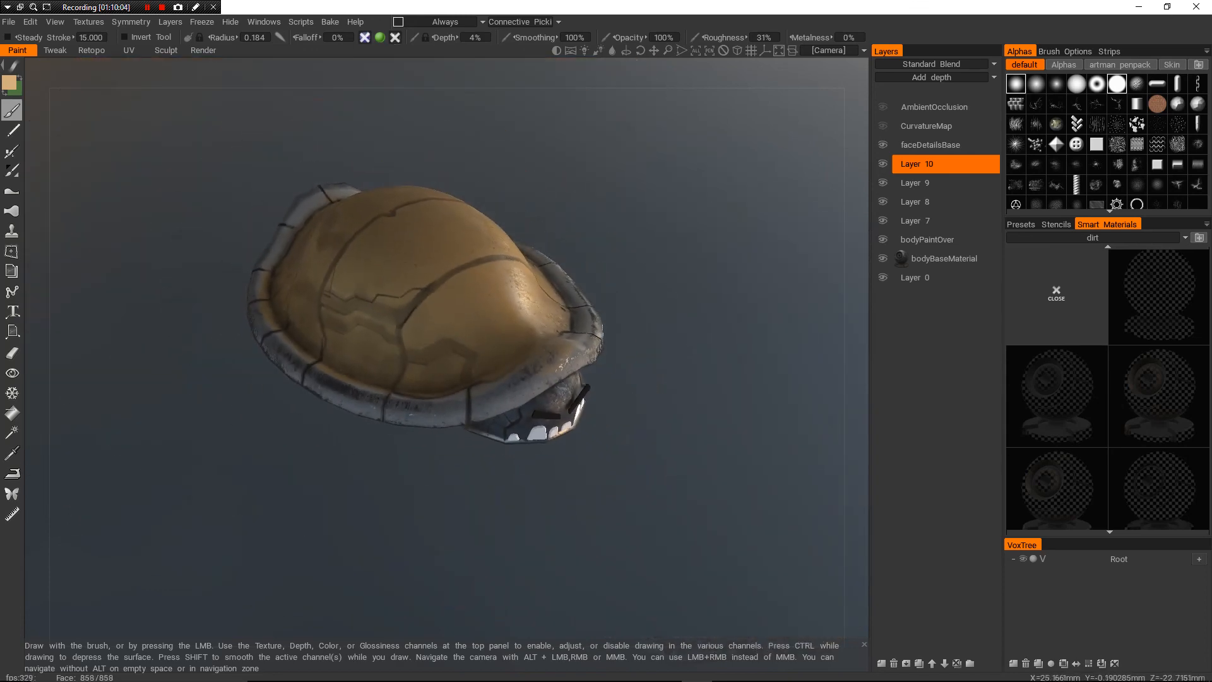
{"action": "left_click_drag", "start_coordinate": [423, 375], "coordinate": [410, 284], "text": "alt"}
{"action": "middle_click_drag", "start_coordinate": [410, 303], "coordinate": [464, 302], "text": "alt"}
{"action": "right_click_drag", "start_coordinate": [464, 303], "coordinate": [606, 316], "text": "alt"}
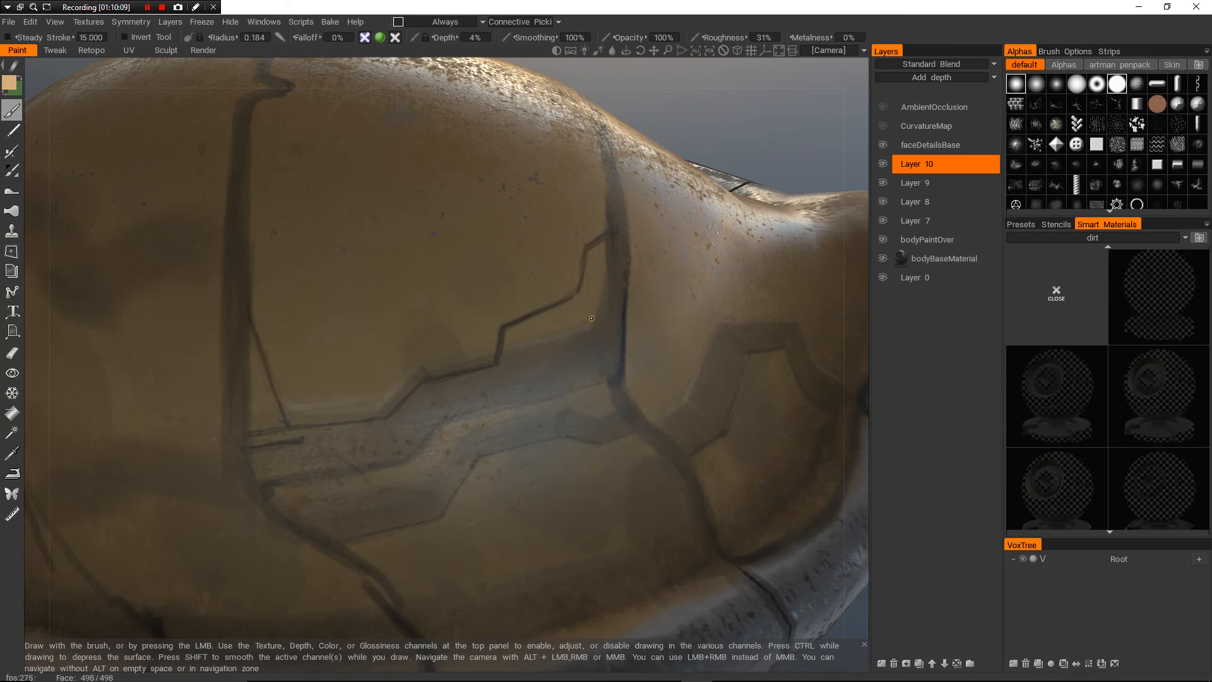
{"action": "mouse_move", "coordinate": [480, 328]}
{"action": "left_mouse_down", "text": "alt"}
{"action": "mouse_move", "coordinate": [354, 410]}
{"action": "mouse_move", "coordinate": [322, 404]}
{"action": "mouse_move", "coordinate": [430, 300]}
{"action": "mouse_move", "coordinate": [486, 296]}
{"action": "mouse_move", "coordinate": [455, 397]}
{"action": "mouse_move", "coordinate": [417, 316]}
{"action": "mouse_move", "coordinate": [392, 307]}
{"action": "mouse_move", "coordinate": [372, 353]}
{"action": "mouse_move", "coordinate": [272, 360]}
{"action": "mouse_move", "coordinate": [237, 303]}
{"action": "mouse_move", "coordinate": [275, 366]}
{"action": "mouse_move", "coordinate": [280, 353]}
{"action": "mouse_move", "coordinate": [296, 303]}
{"action": "mouse_move", "coordinate": [202, 384]}
{"action": "mouse_move", "coordinate": [285, 325]}
{"action": "mouse_move", "coordinate": [290, 303]}
{"action": "left_mouse_up", "text": "alt"}
{"action": "scroll", "coordinate": [448, 347], "scroll_direction": "down", "scroll_amount": 3}
{"action": "right_click_drag", "start_coordinate": [290, 303], "coordinate": [344, 294], "text": "alt"}
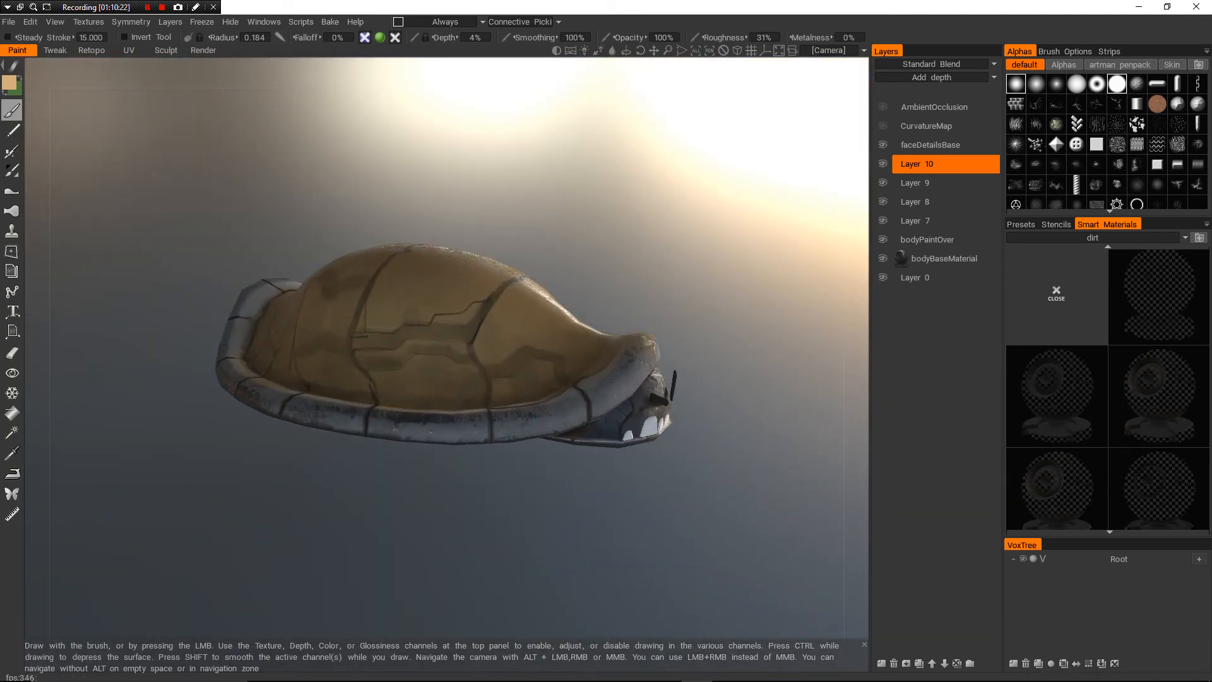
{"action": "left_click_drag", "start_coordinate": [344, 294], "coordinate": [366, 269], "text": "alt"}
{"action": "right_click_drag", "start_coordinate": [367, 268], "coordinate": [413, 275], "text": "alt"}
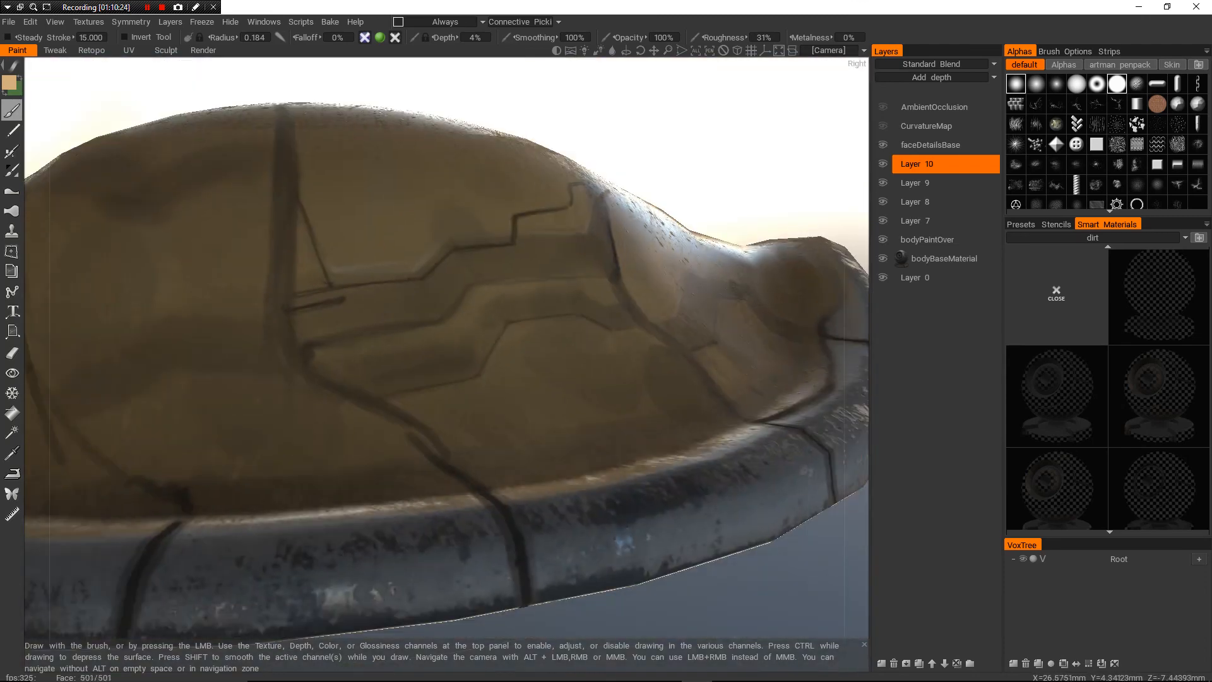
- Examine the dome's side bands and dark outlines up close and the whole shell from farther away
{"action": "middle_click_drag", "start_coordinate": [413, 275], "coordinate": [458, 341], "text": "alt"}
{"action": "right_click_drag", "start_coordinate": [457, 341], "coordinate": [482, 349], "text": "alt"}
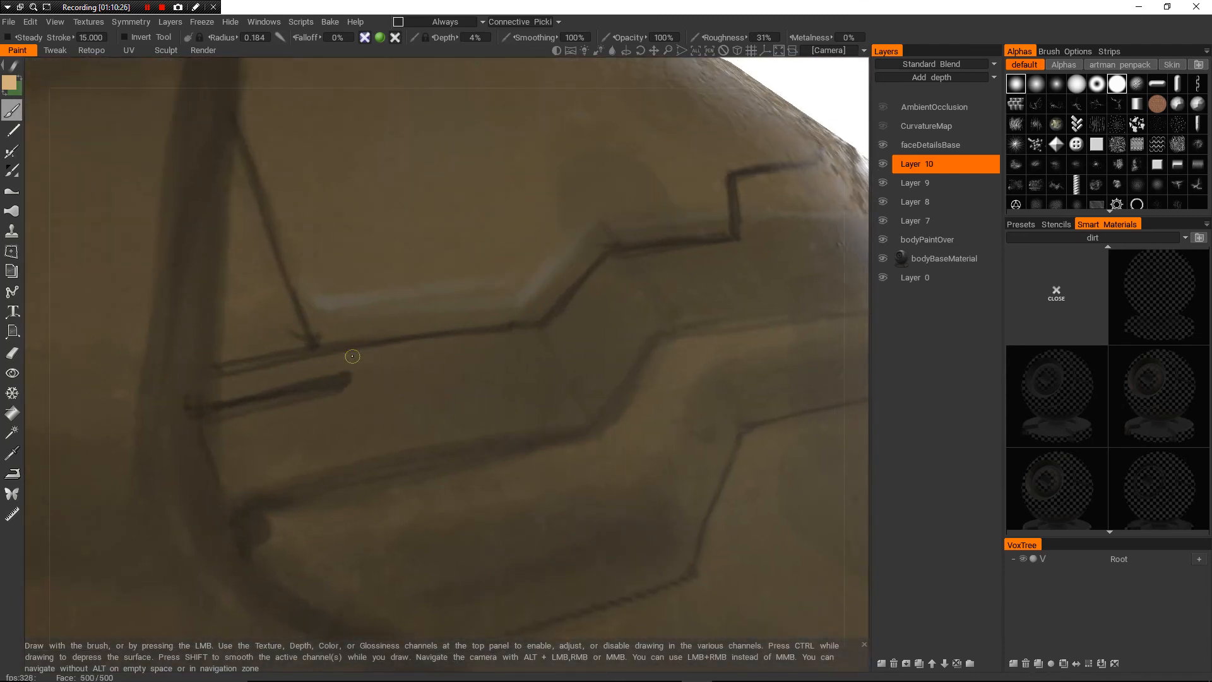
{"action": "right_click_drag", "start_coordinate": [524, 334], "coordinate": [480, 325], "text": "alt"}
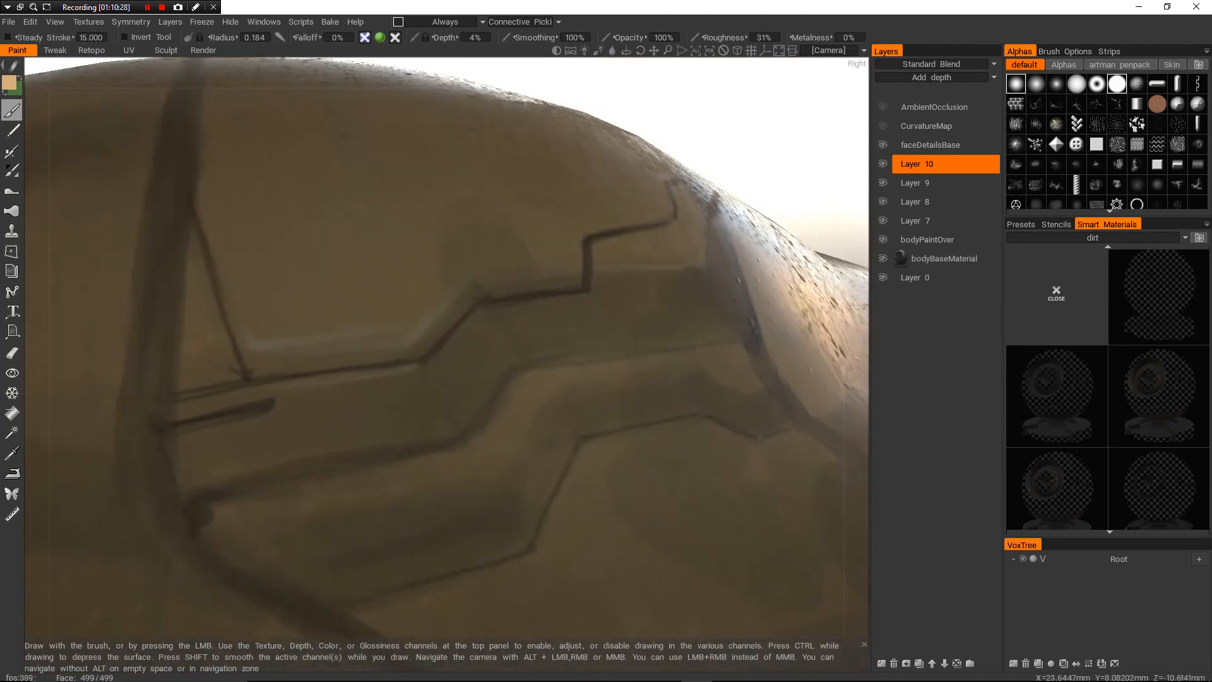
{"action": "left_click_drag", "start_coordinate": [480, 325], "coordinate": [404, 335], "text": "alt"}
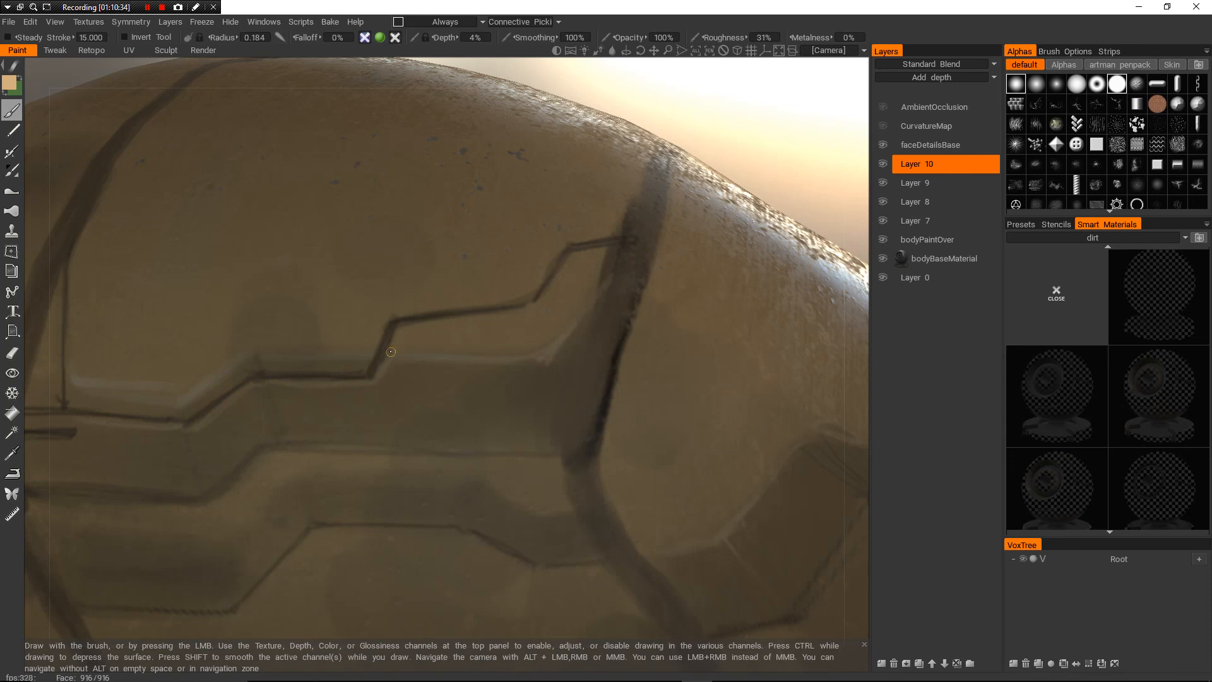
{"action": "right_click_drag", "start_coordinate": [524, 328], "coordinate": [442, 335], "text": "alt"}
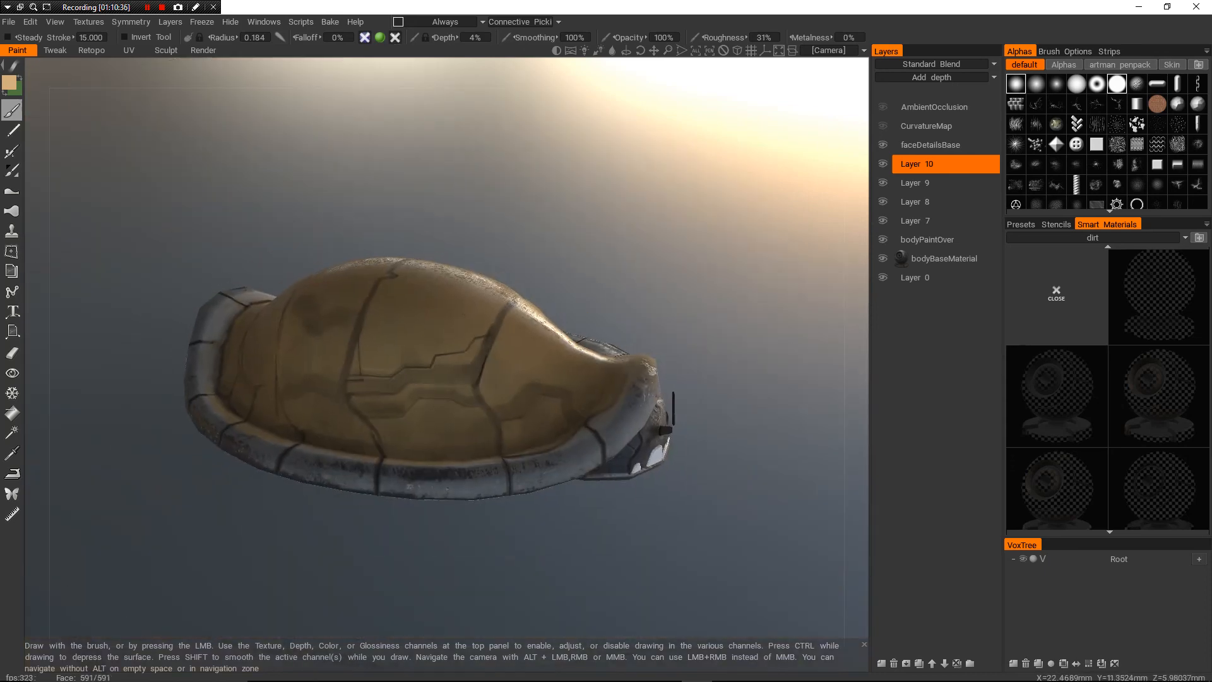
{"action": "left_click_drag", "start_coordinate": [442, 334], "coordinate": [429, 306], "text": "alt"}
{"action": "right_click_drag", "start_coordinate": [429, 306], "coordinate": [413, 309], "text": "alt"}
{"action": "left_click_drag", "start_coordinate": [414, 309], "coordinate": [410, 334], "text": "alt"}
{"action": "right_click_drag", "start_coordinate": [410, 334], "coordinate": [385, 334], "text": "alt"}
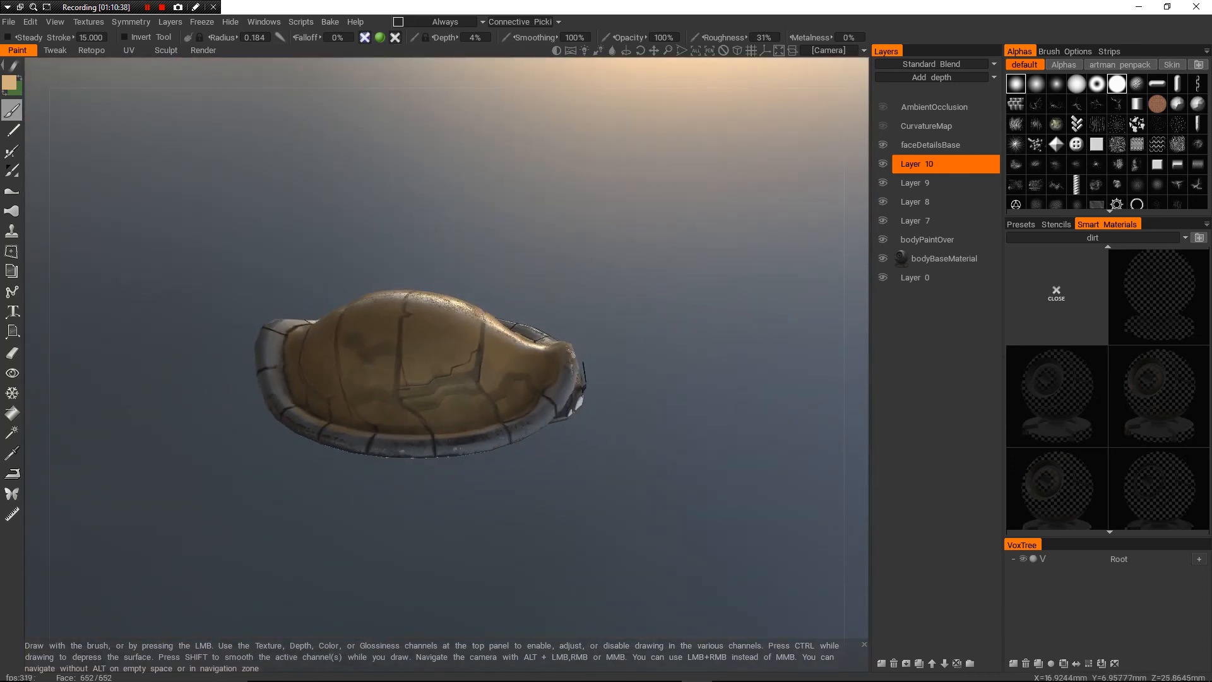
- Sample near-black and paint two thin angular cracks from the lower side band toward the rim with brush radius 0.184
{"action": "left_click_drag", "start_coordinate": [385, 334], "coordinate": [439, 344], "text": "alt"}
{"action": "right_click_drag", "start_coordinate": [442, 354], "coordinate": [451, 460], "text": "alt"}
{"action": "mouse_move", "coordinate": [404, 411]}
{"action": "left_mouse_down", "text": "alt"}
{"action": "mouse_move", "coordinate": [378, 376]}
{"action": "mouse_move", "coordinate": [357, 380]}
{"action": "left_mouse_up", "text": "alt"}
{"action": "key", "text": "c"}
{"action": "left_click", "coordinate": [337, 444]}
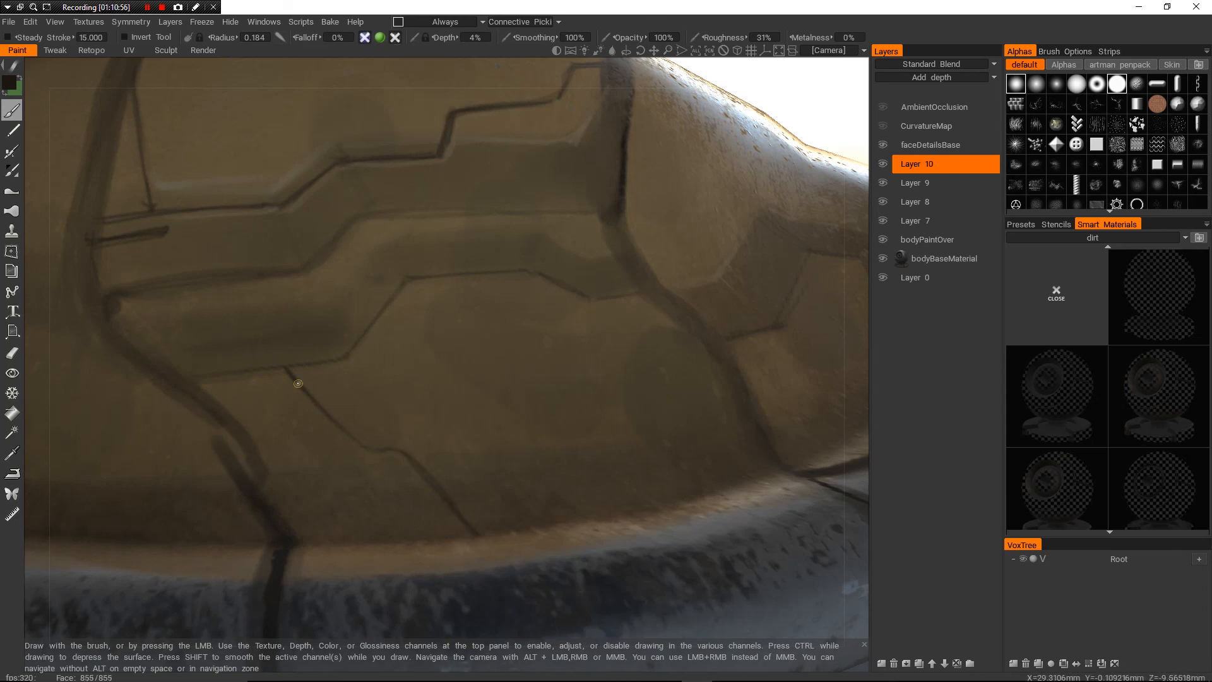
{"action": "mouse_move", "coordinate": [467, 524]}
{"action": "right_mouse_down", "text": "alt"}
{"action": "mouse_move", "coordinate": [468, 417]}
{"action": "mouse_move", "coordinate": [468, 492]}
{"action": "right_mouse_up", "text": "alt"}
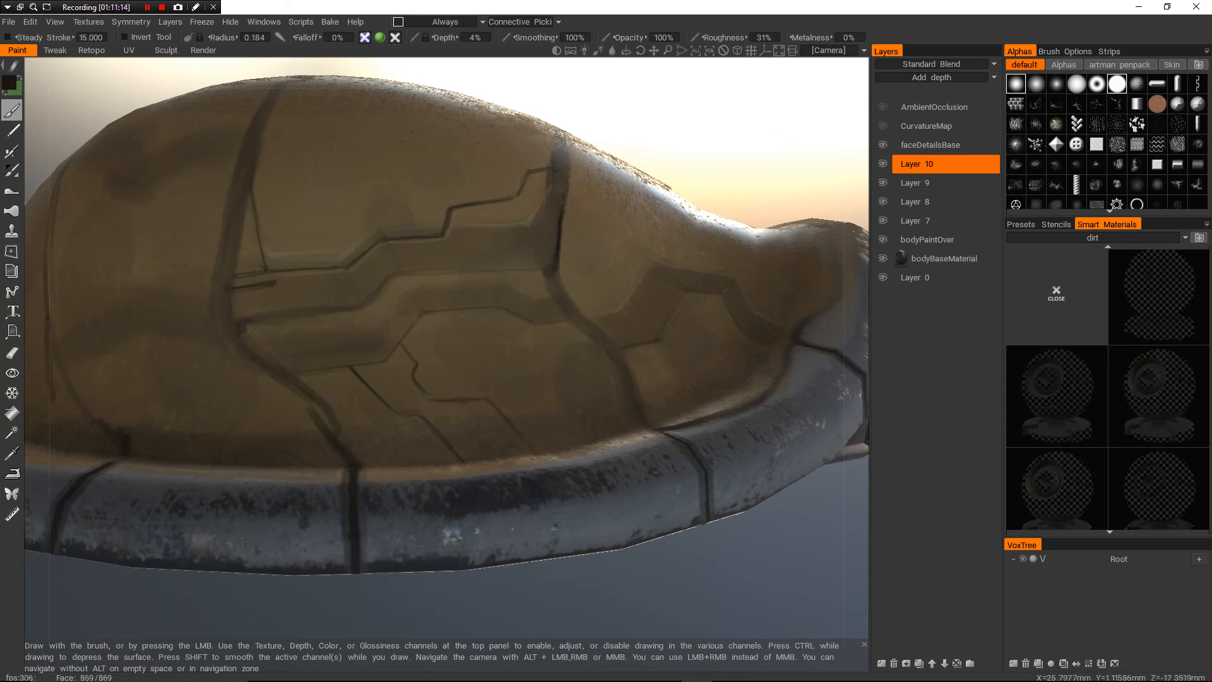
- Paint a thin stepped double crack from the front patch's lower edge down toward the rim with brush radius 0.184
{"action": "right_click_drag", "start_coordinate": [479, 284], "coordinate": [435, 410], "text": "alt"}
{"action": "left_click_drag", "start_coordinate": [436, 354], "coordinate": [467, 373], "text": "alt"}
{"action": "right_click_drag", "start_coordinate": [467, 372], "coordinate": [455, 404], "text": "alt"}
{"action": "left_click_drag", "start_coordinate": [454, 354], "coordinate": [530, 386], "text": "alt"}
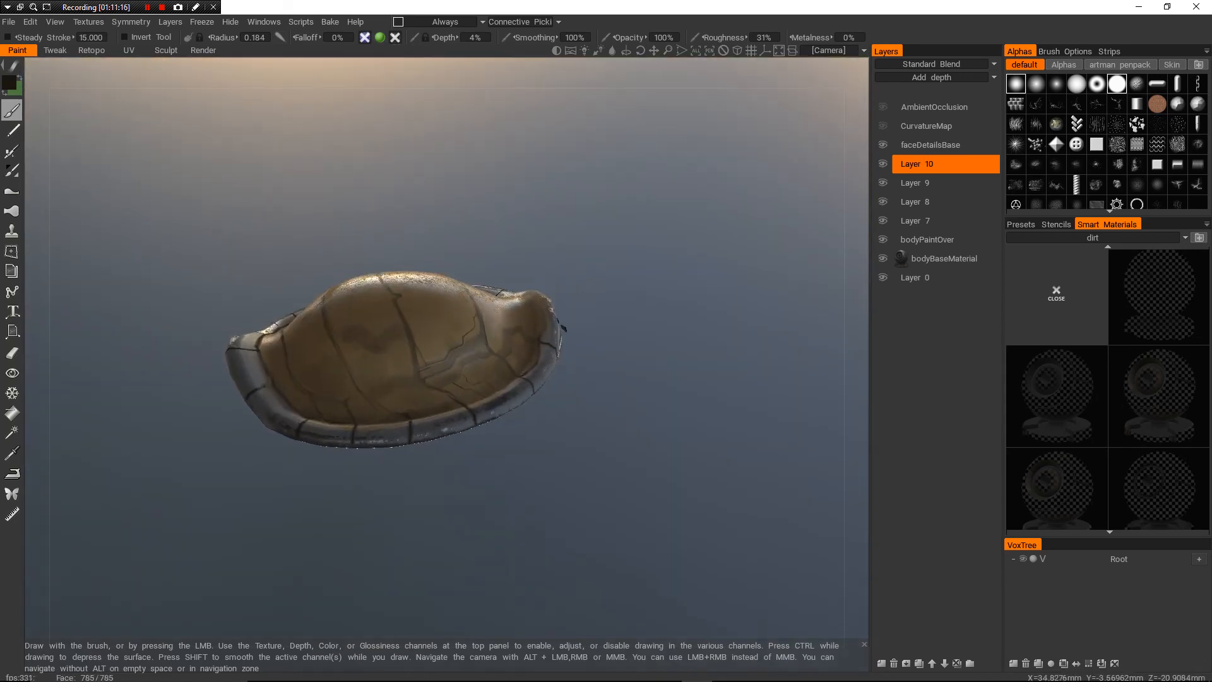
{"action": "right_click_drag", "start_coordinate": [442, 392], "coordinate": [480, 253], "text": "alt"}
{"action": "middle_click_drag", "start_coordinate": [568, 316], "coordinate": [372, 303], "text": "alt"}
{"action": "left_click_drag", "start_coordinate": [404, 353], "coordinate": [426, 320], "text": "alt"}
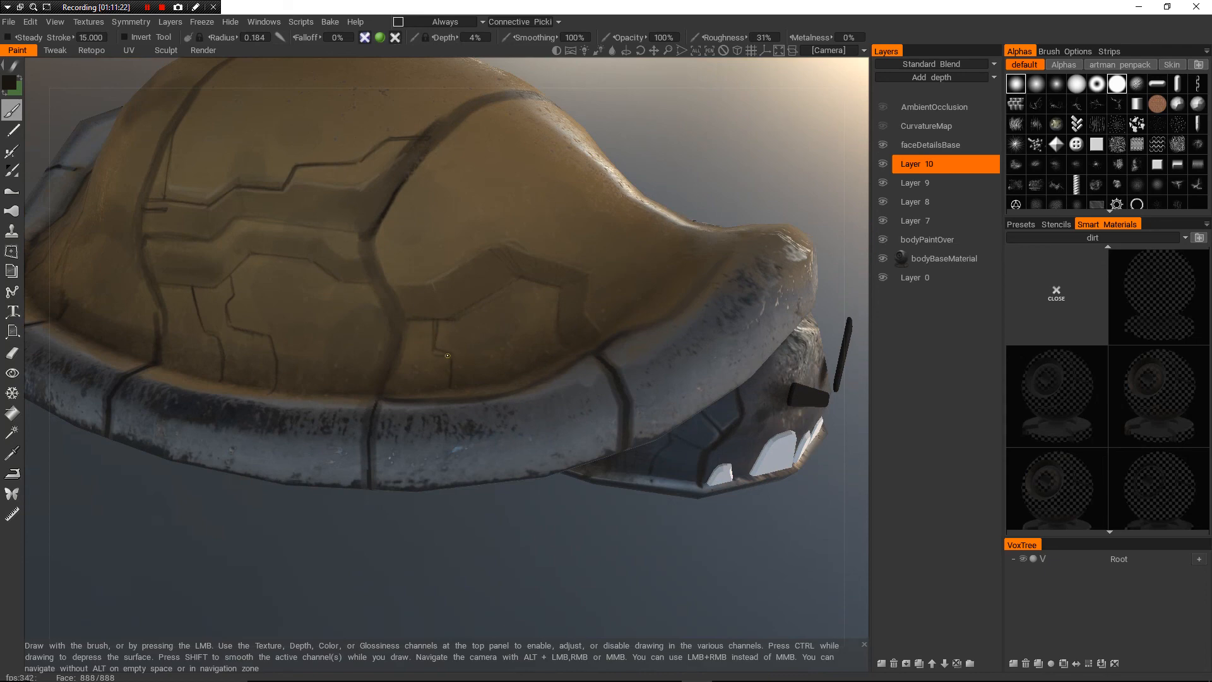
{"action": "right_click_drag", "start_coordinate": [447, 355], "coordinate": [436, 448], "text": "alt"}
{"action": "left_click_drag", "start_coordinate": [404, 353], "coordinate": [436, 315], "text": "alt"}
{"action": "right_click_drag", "start_coordinate": [442, 379], "coordinate": [473, 189], "text": "alt"}
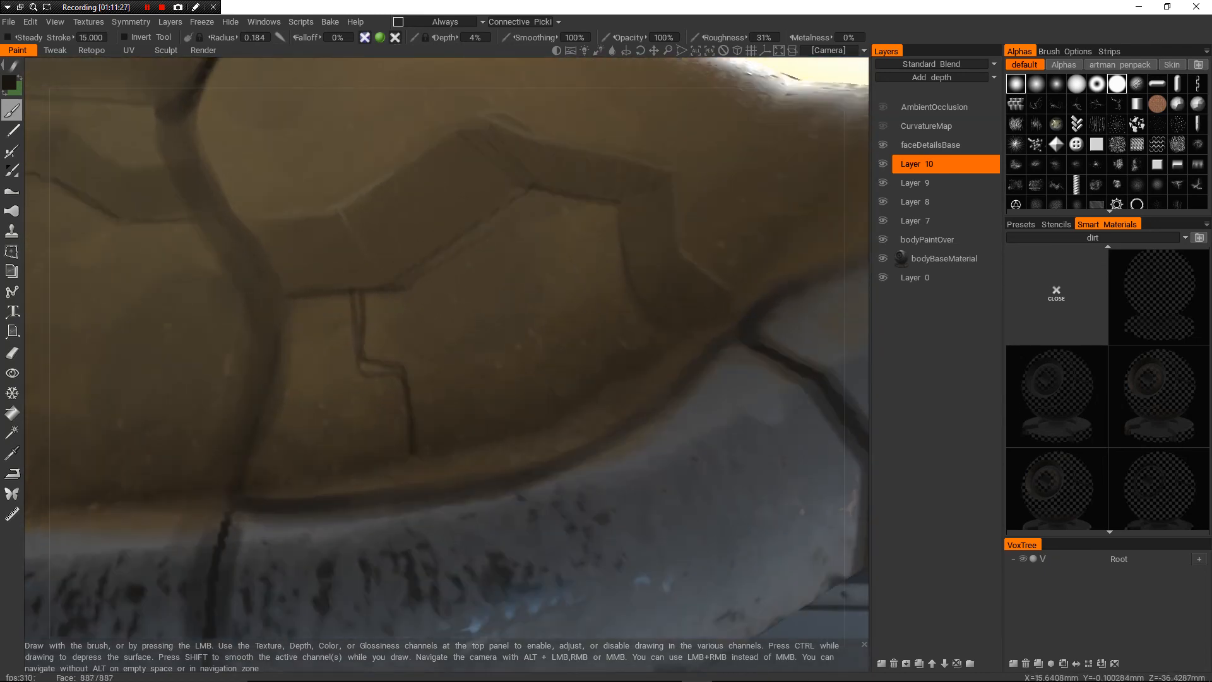
- Fill a solid near-black rounded rectangle beneath the front patch's bend with brush radius 0.558
{"action": "mouse_move", "coordinate": [464, 309]}
{"action": "left_mouse_down", "text": "alt"}
{"action": "mouse_move", "coordinate": [434, 354]}
{"action": "mouse_move", "coordinate": [480, 297]}
{"action": "mouse_move", "coordinate": [486, 319]}
{"action": "mouse_move", "coordinate": [496, 302]}
{"action": "mouse_move", "coordinate": [453, 314]}
{"action": "left_mouse_up", "text": "alt"}
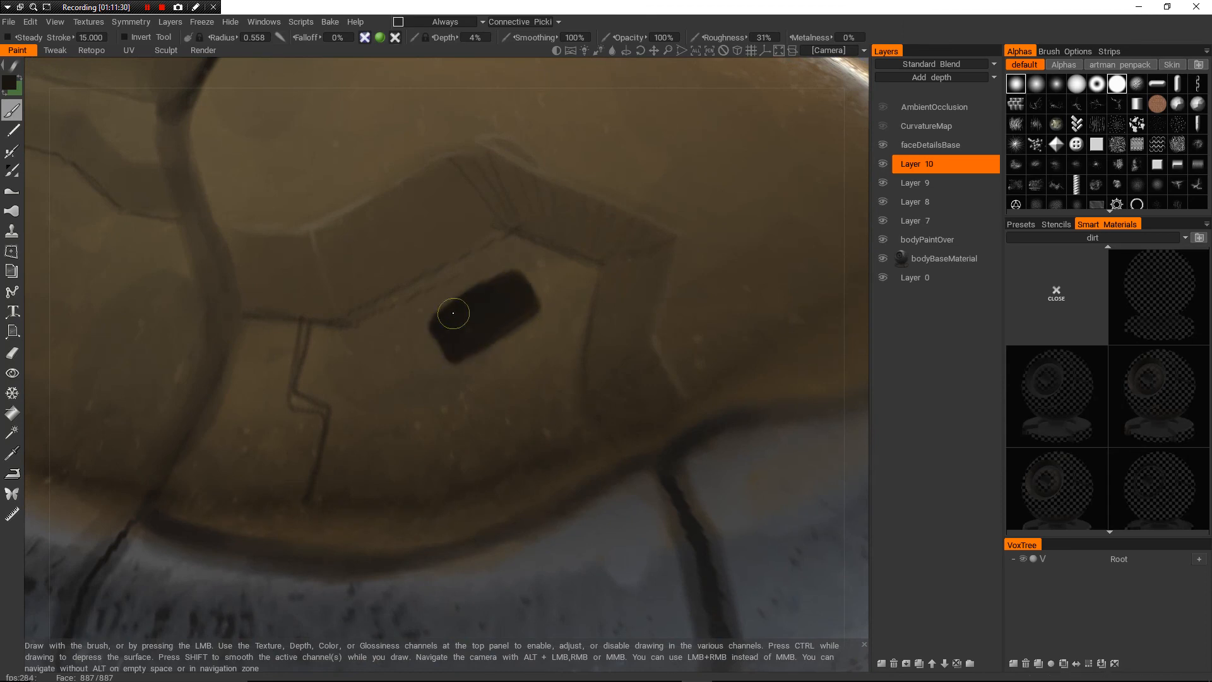
{"action": "left_click_drag", "start_coordinate": [513, 280], "coordinate": [453, 328]}
{"action": "left_click_drag", "start_coordinate": [511, 277], "coordinate": [445, 316]}
{"action": "right_click_drag", "start_coordinate": [448, 342], "coordinate": [404, 385], "text": "alt"}
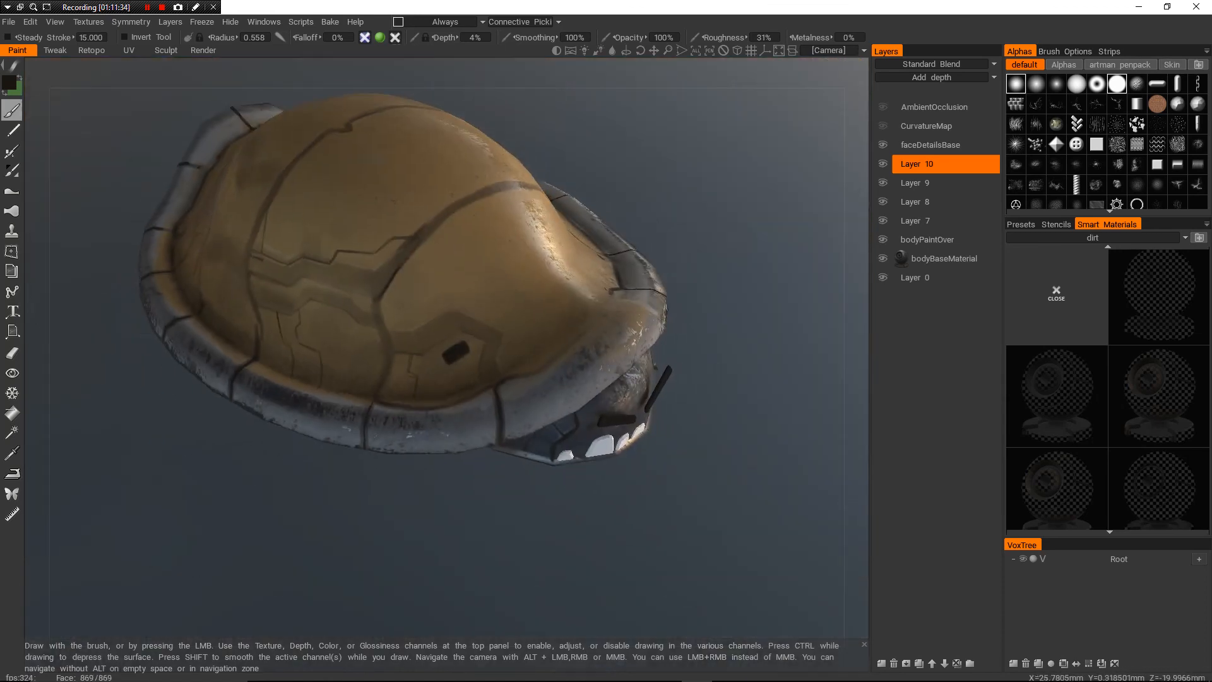
- Sample tan at 38% roughness and lighten the dark rectangle's interior at its crack-side end with brush radius 0.246
{"action": "mouse_move", "coordinate": [448, 347]}
{"action": "left_mouse_down", "text": "alt"}
{"action": "mouse_move", "coordinate": [464, 277]}
{"action": "mouse_move", "coordinate": [391, 328]}
{"action": "mouse_move", "coordinate": [429, 347]}
{"action": "left_mouse_up", "text": "alt"}
{"action": "mouse_move", "coordinate": [429, 347]}
{"action": "right_mouse_down", "text": "alt"}
{"action": "mouse_move", "coordinate": [505, 247]}
{"action": "mouse_move", "coordinate": [467, 303]}
{"action": "right_mouse_up", "text": "alt"}
{"action": "left_click_drag", "start_coordinate": [445, 322], "coordinate": [483, 344], "text": "alt"}
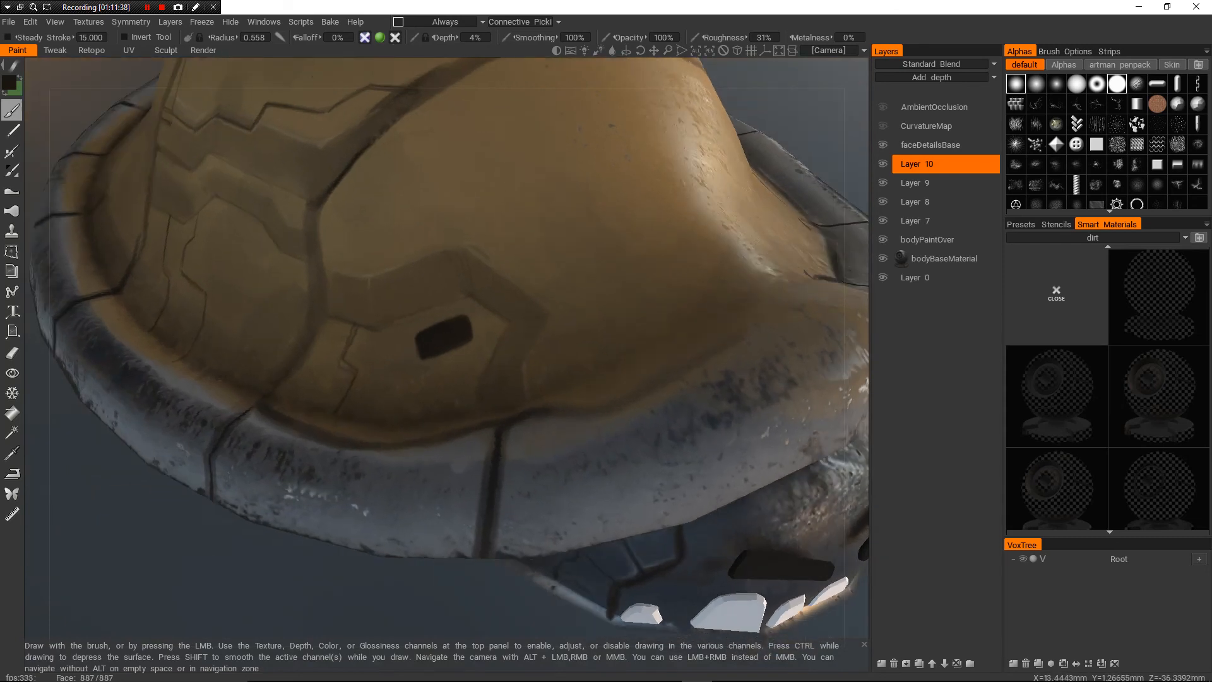
{"action": "mouse_move", "coordinate": [485, 342]}
{"action": "right_mouse_down", "text": "alt"}
{"action": "mouse_move", "coordinate": [471, 328]}
{"action": "mouse_move", "coordinate": [466, 352]}
{"action": "right_mouse_up", "text": "alt"}
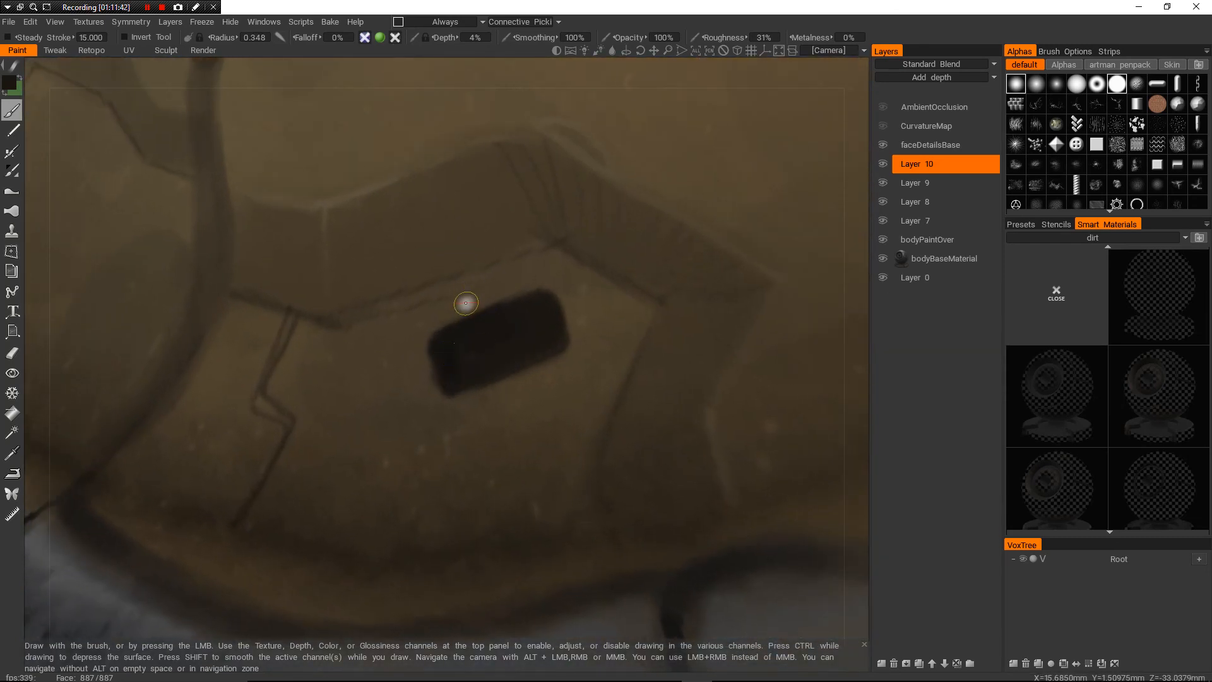
{"action": "key", "text": "v"}
{"action": "key", "text": "bracketright"}
{"action": "key", "text": "bracketright"}
{"action": "key", "text": "bracketright"}
{"action": "key", "text": "bracketright"}
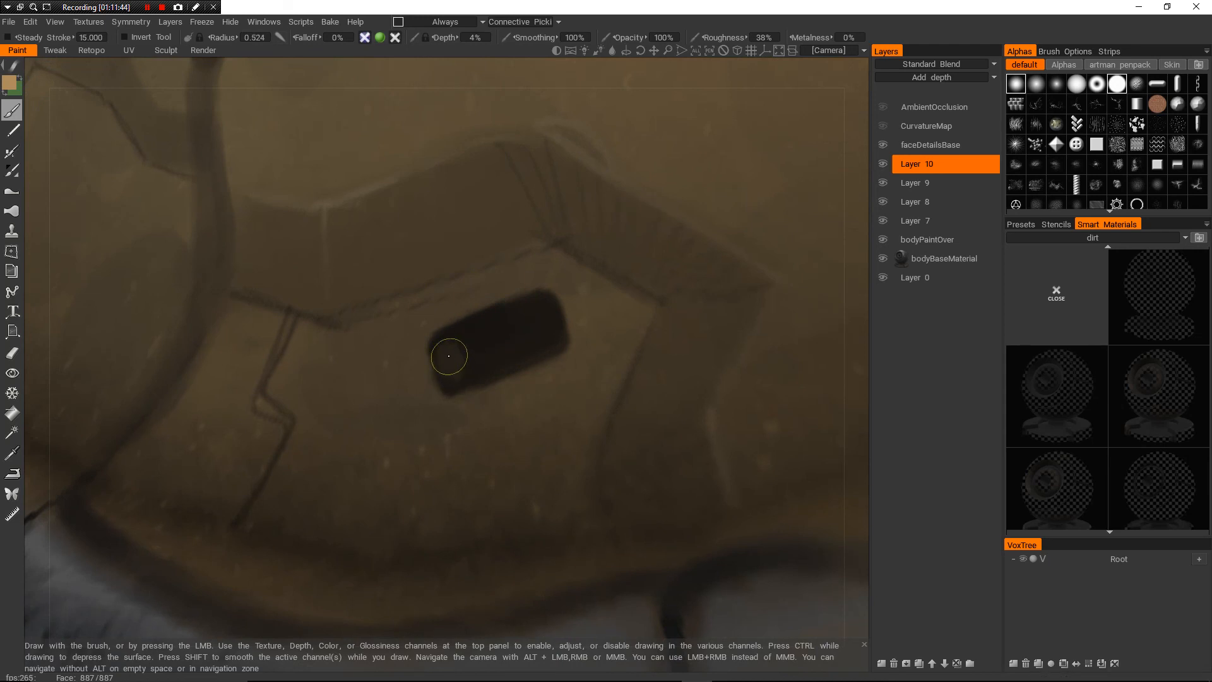
{"action": "key", "text": "bracketleft"}
{"action": "key", "text": "bracketleft"}
{"action": "key", "text": "bracketleft"}
{"action": "key", "text": "bracketleft"}
{"action": "key", "text": "bracketleft"}
{"action": "key", "text": "bracketleft"}
{"action": "key", "text": "bracketleft"}
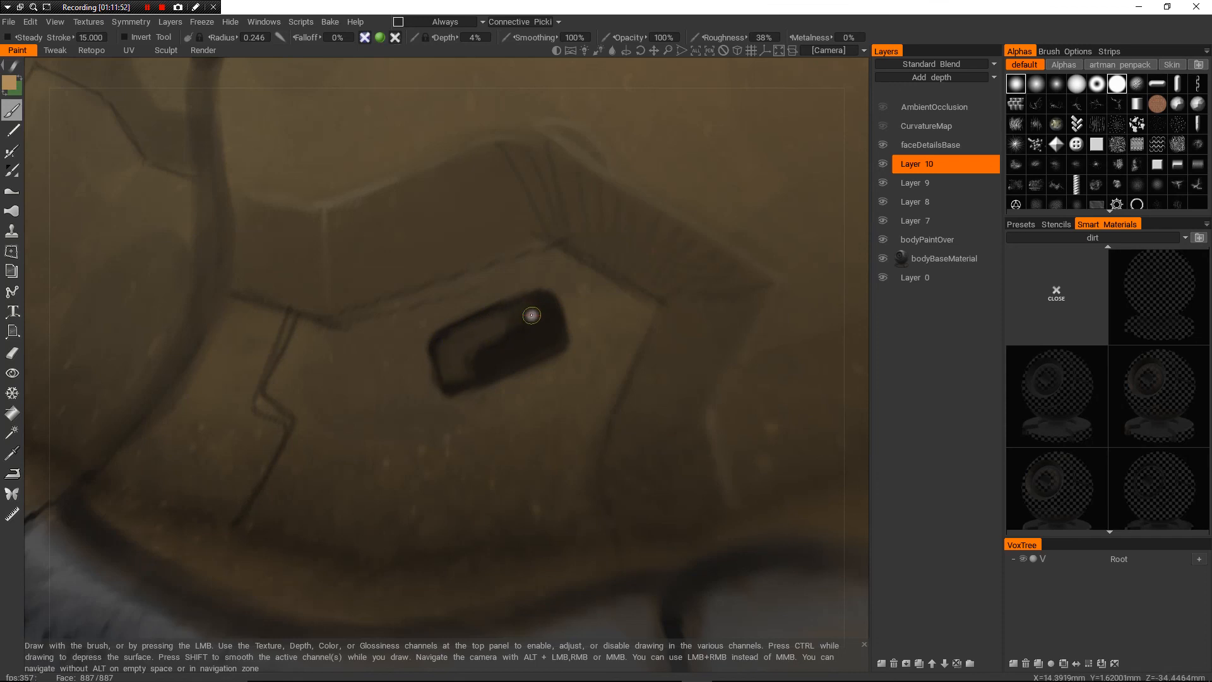
- Sample brown at 35% roughness and blend the lighter area inside the rectangle with brush radius 0.506
{"action": "key", "text": "v"}
{"action": "key", "text": "bracketright"}
{"action": "key", "text": "bracketright"}
{"action": "key", "text": "bracketright"}
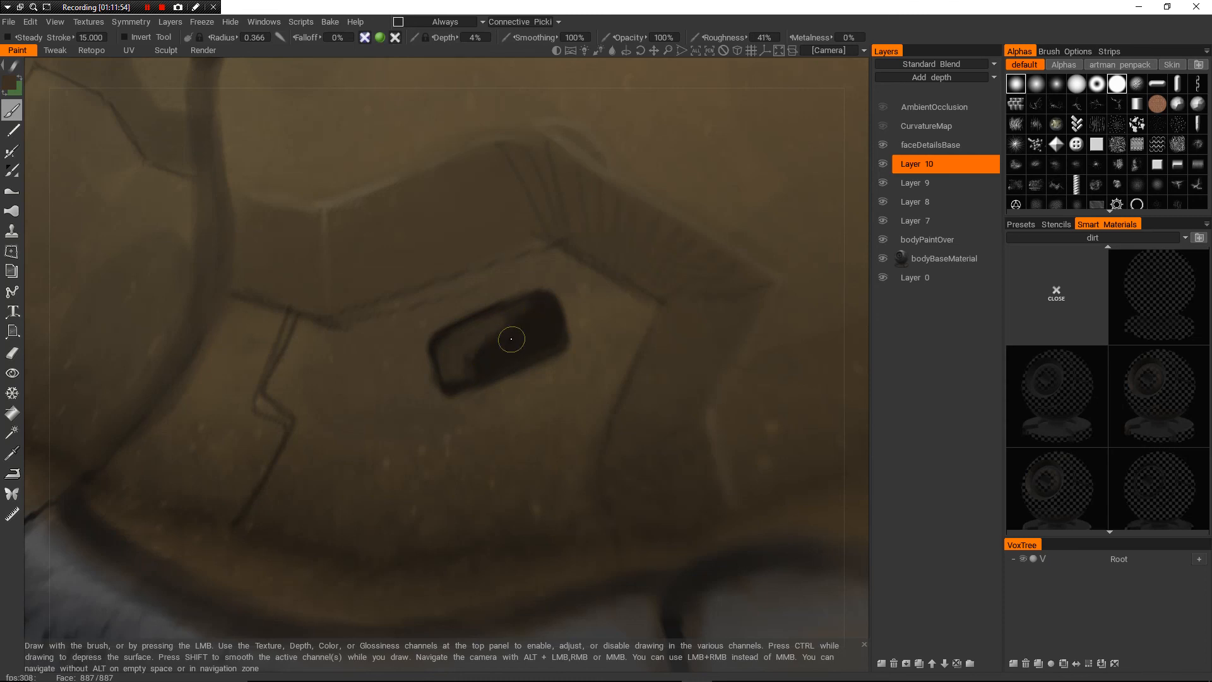
{"action": "key", "text": "bracketright"}
{"action": "key", "text": "bracketright"}
{"action": "key", "text": "bracketright"}
{"action": "key", "text": "v"}
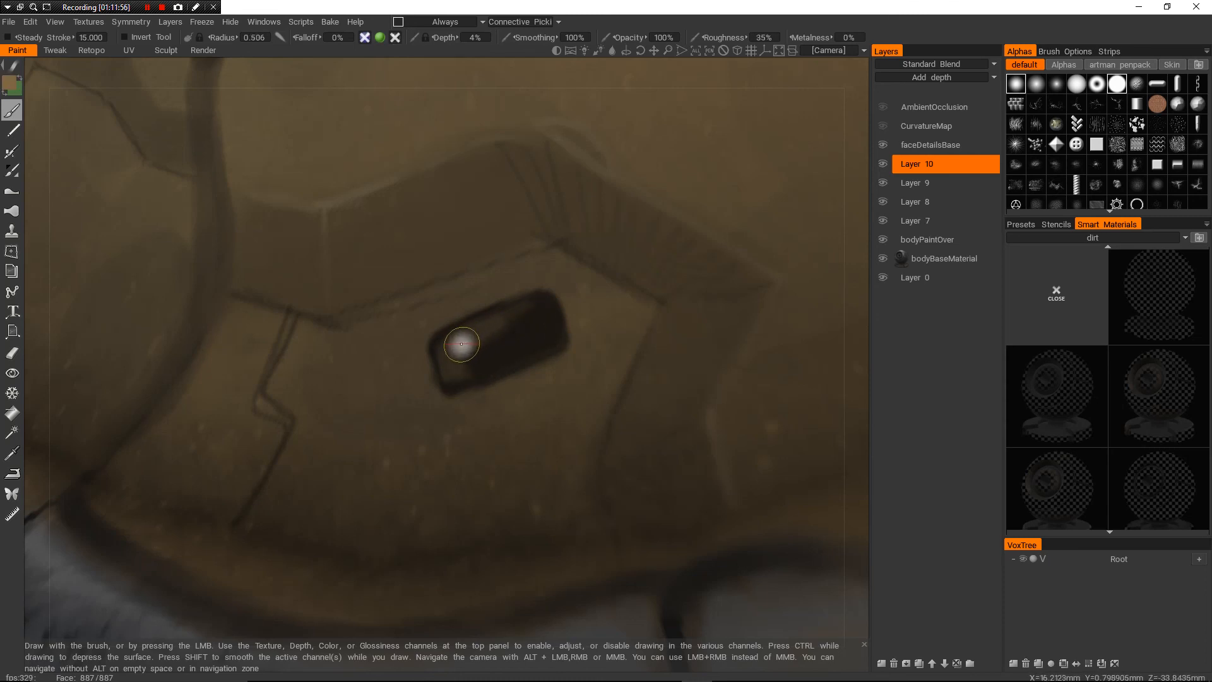
{"action": "mouse_move", "coordinate": [468, 333]}
{"action": "left_mouse_down"}
{"action": "mouse_move", "coordinate": [526, 313]}
{"action": "mouse_move", "coordinate": [456, 380]}
{"action": "left_mouse_up"}
- Sample dark brown at 40% roughness and darken the rectangle's upper inner edge with brush radius 0.506
{"action": "right_click_drag", "start_coordinate": [457, 380], "coordinate": [439, 215], "text": "alt"}
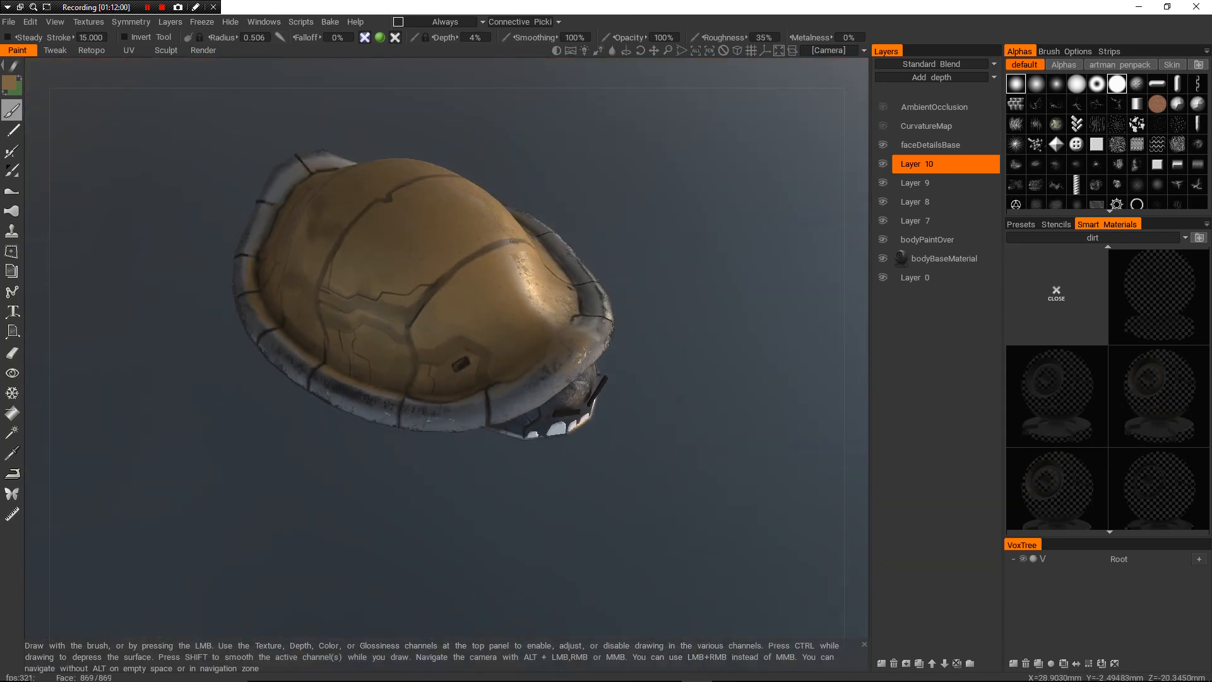
{"action": "left_click_drag", "start_coordinate": [439, 215], "coordinate": [458, 221], "text": "alt"}
{"action": "mouse_move", "coordinate": [458, 221]}
{"action": "right_mouse_down", "text": "alt"}
{"action": "mouse_move", "coordinate": [473, 410]}
{"action": "mouse_move", "coordinate": [505, 353]}
{"action": "right_mouse_up", "text": "alt"}
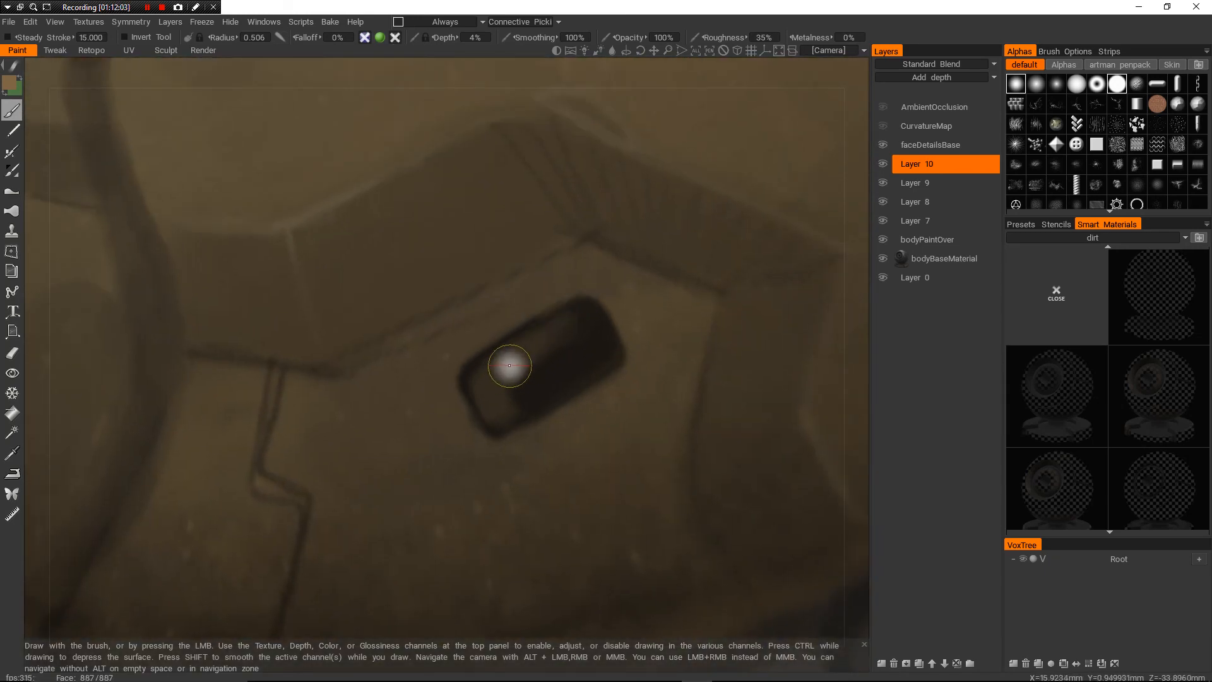
{"action": "key", "text": "v"}
{"action": "mouse_move", "coordinate": [481, 392]}
{"action": "left_mouse_down"}
{"action": "mouse_move", "coordinate": [471, 385]}
{"action": "mouse_move", "coordinate": [574, 322]}
{"action": "left_mouse_up"}
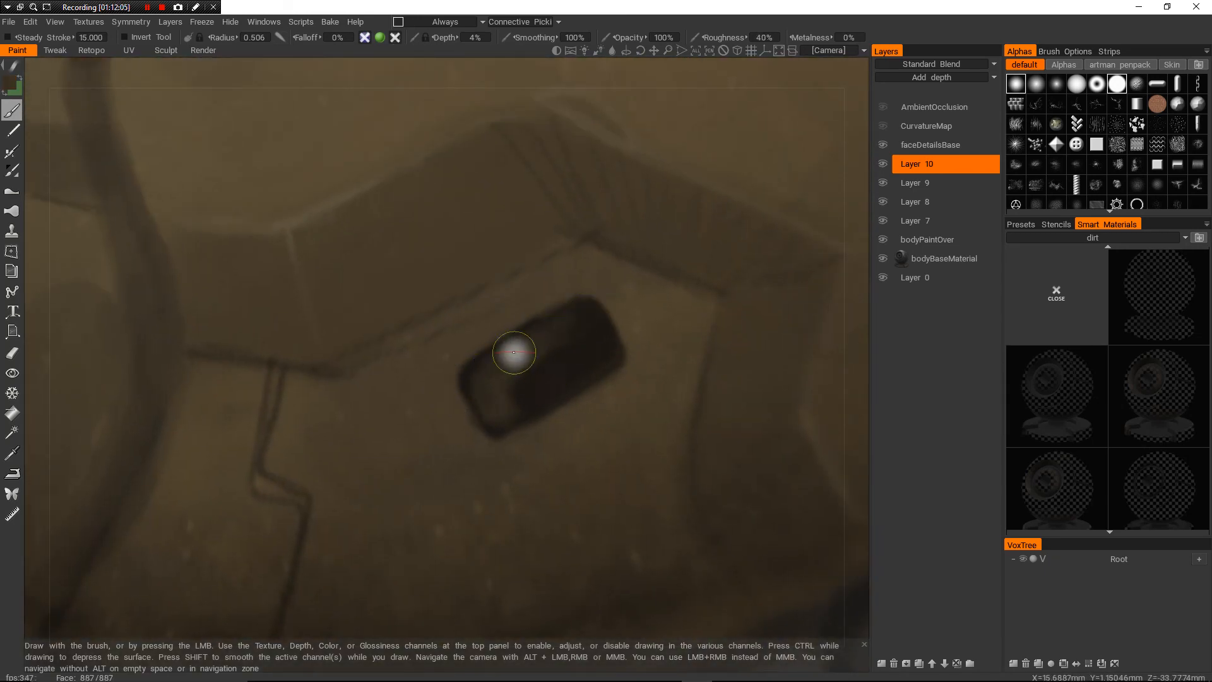
{"action": "left_click_drag", "start_coordinate": [514, 352], "coordinate": [581, 316]}
- Redefine the rectangle's dark core against its lighter inner rim with brush radius 0.301 and dark brown at 38% roughness
{"action": "right_click_drag", "start_coordinate": [554, 366], "coordinate": [541, 368]}
{"action": "key", "text": "v"}
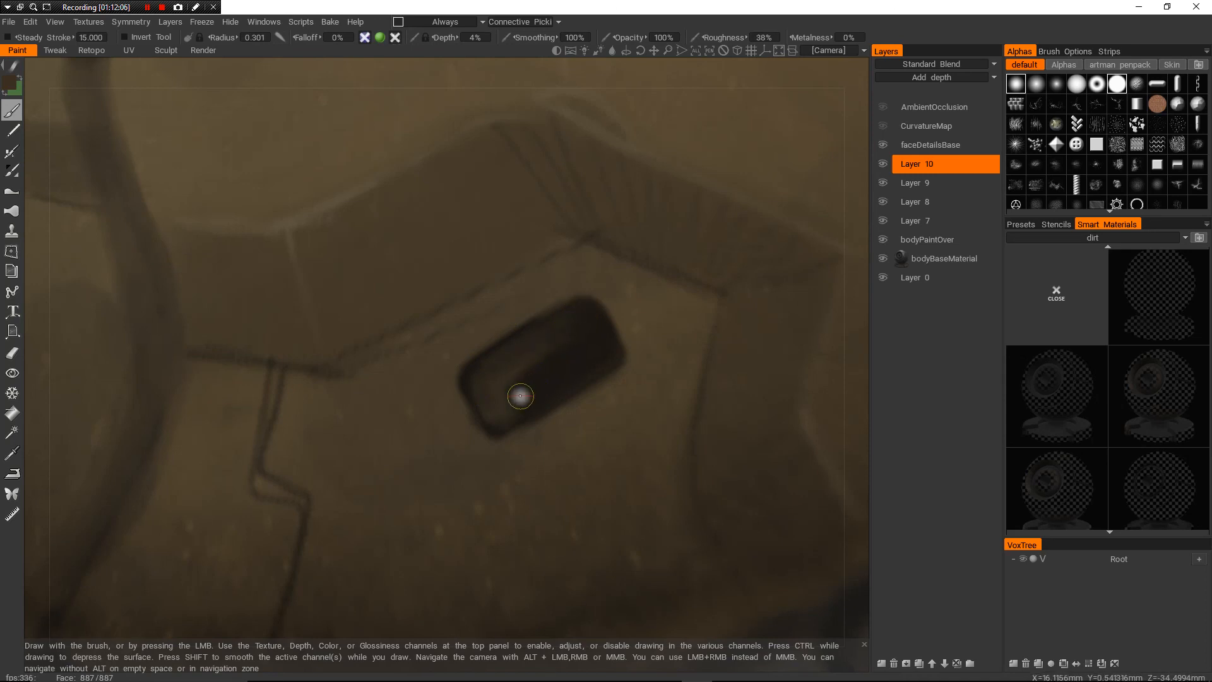
{"action": "left_click_drag", "start_coordinate": [519, 402], "coordinate": [576, 336]}
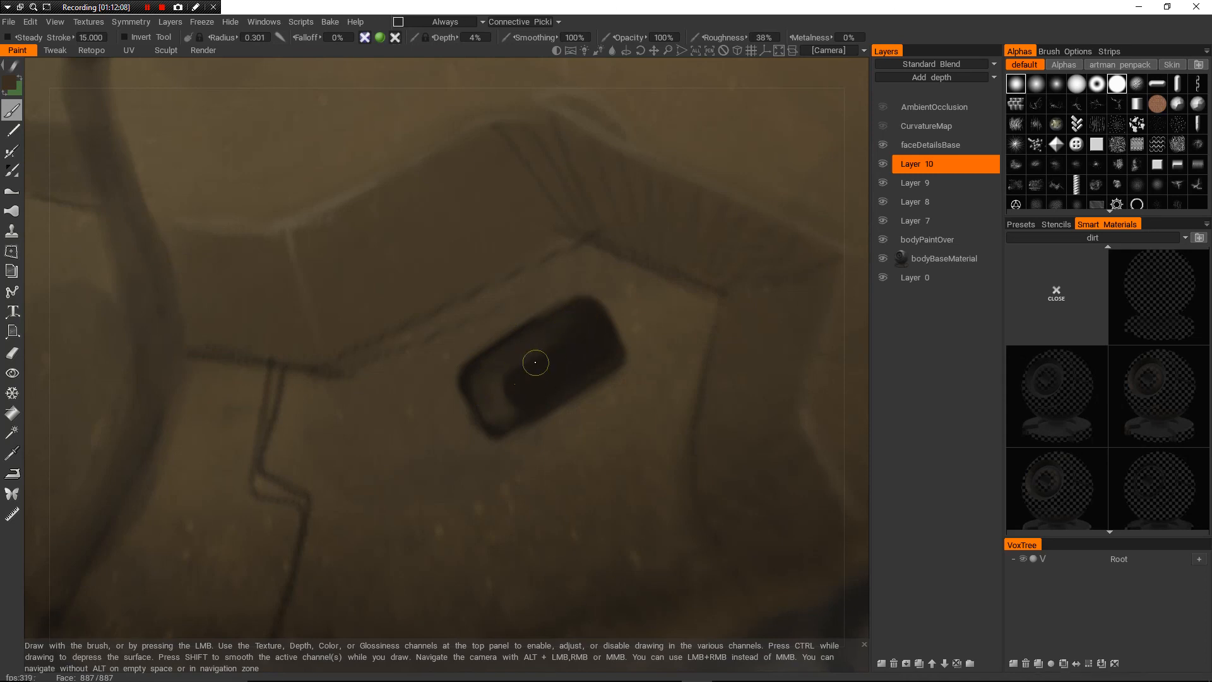
{"action": "left_click_drag", "start_coordinate": [505, 395], "coordinate": [514, 402]}
{"action": "mouse_move", "coordinate": [530, 375]}
{"action": "right_mouse_down", "text": "alt"}
{"action": "mouse_move", "coordinate": [467, 265]}
{"action": "mouse_move", "coordinate": [511, 350]}
{"action": "right_mouse_up", "text": "alt"}
{"action": "right_click_drag", "start_coordinate": [590, 314], "coordinate": [617, 289], "text": "alt"}
{"action": "right_click_drag", "start_coordinate": [528, 373], "coordinate": [554, 343], "text": "alt"}
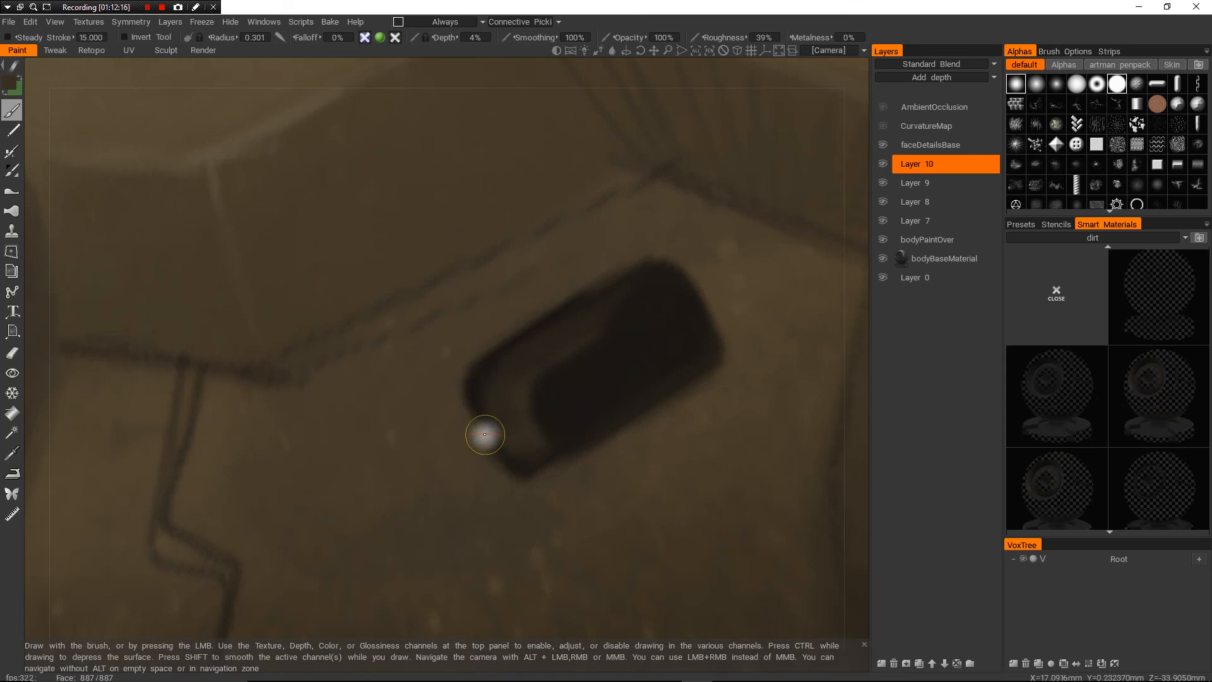
- Paint a thin bent dark line from the rectangle's lower corner to the stepped crack with brush radius 0.195
{"action": "key", "text": "bracketleft"}
{"action": "key", "text": "bracketleft"}
{"action": "right_click_drag", "start_coordinate": [491, 443], "coordinate": [511, 381], "text": "alt"}
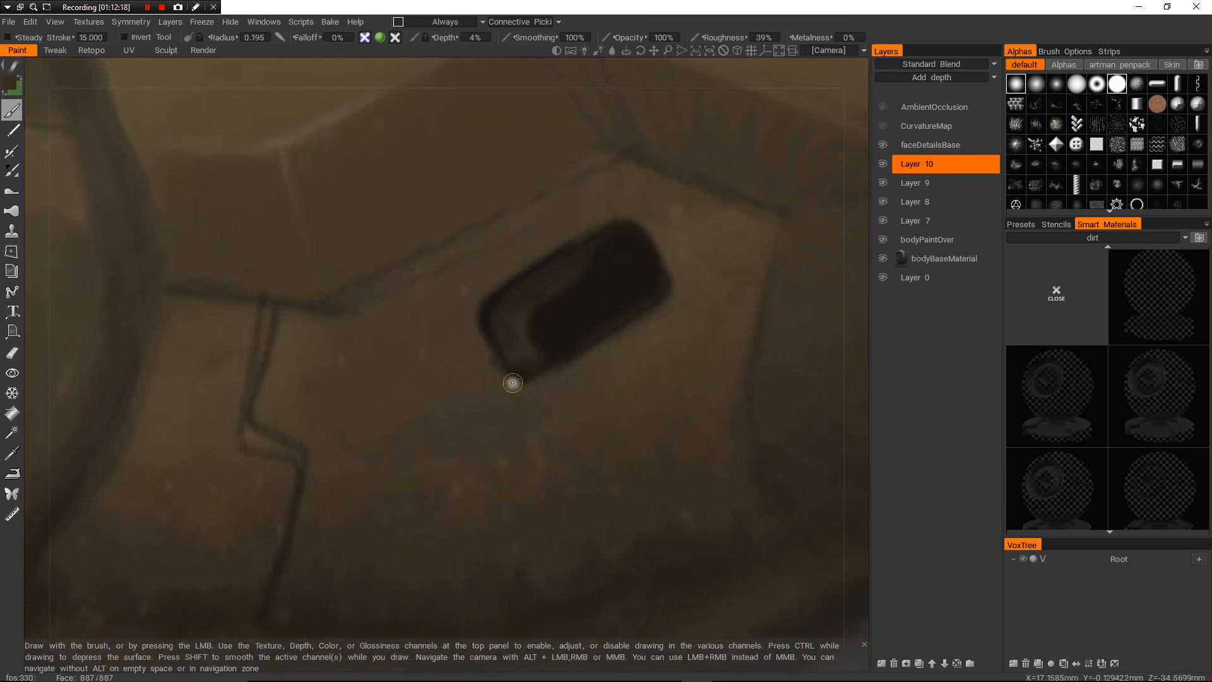
{"action": "left_click_drag", "start_coordinate": [511, 381], "coordinate": [427, 406]}
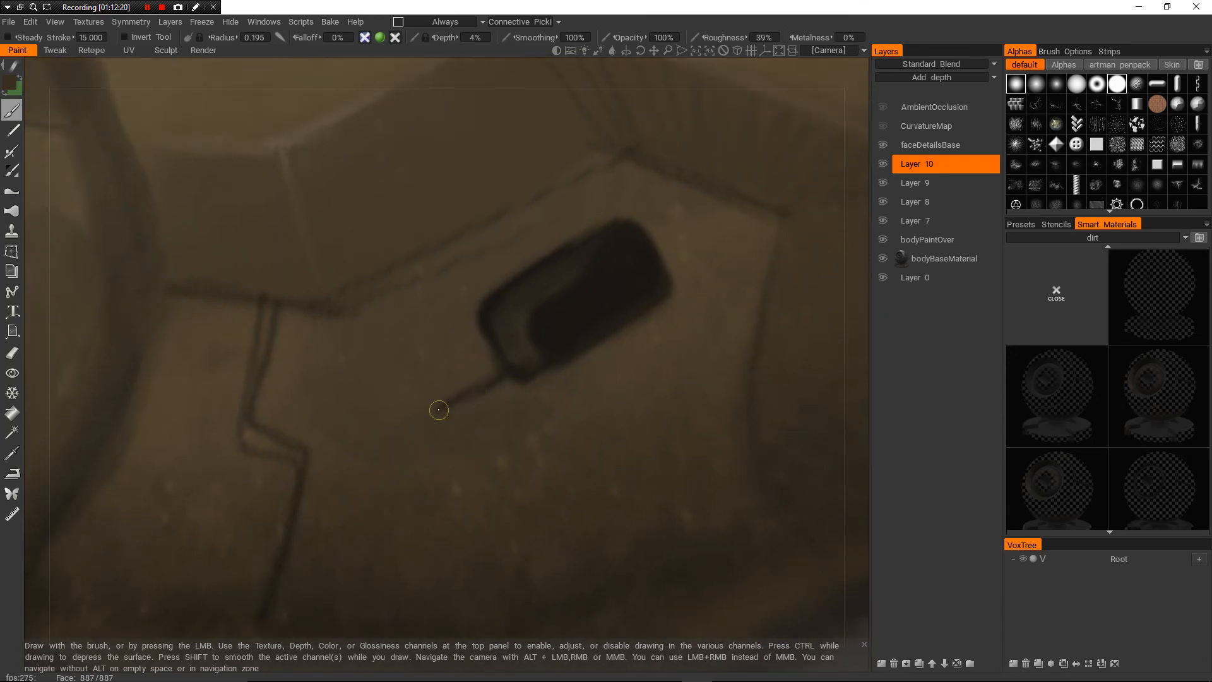
{"action": "mouse_move", "coordinate": [493, 375]}
{"action": "left_mouse_down"}
{"action": "mouse_move", "coordinate": [415, 423]}
{"action": "mouse_move", "coordinate": [360, 379]}
{"action": "mouse_move", "coordinate": [317, 386]}
{"action": "mouse_move", "coordinate": [367, 382]}
{"action": "left_mouse_up"}
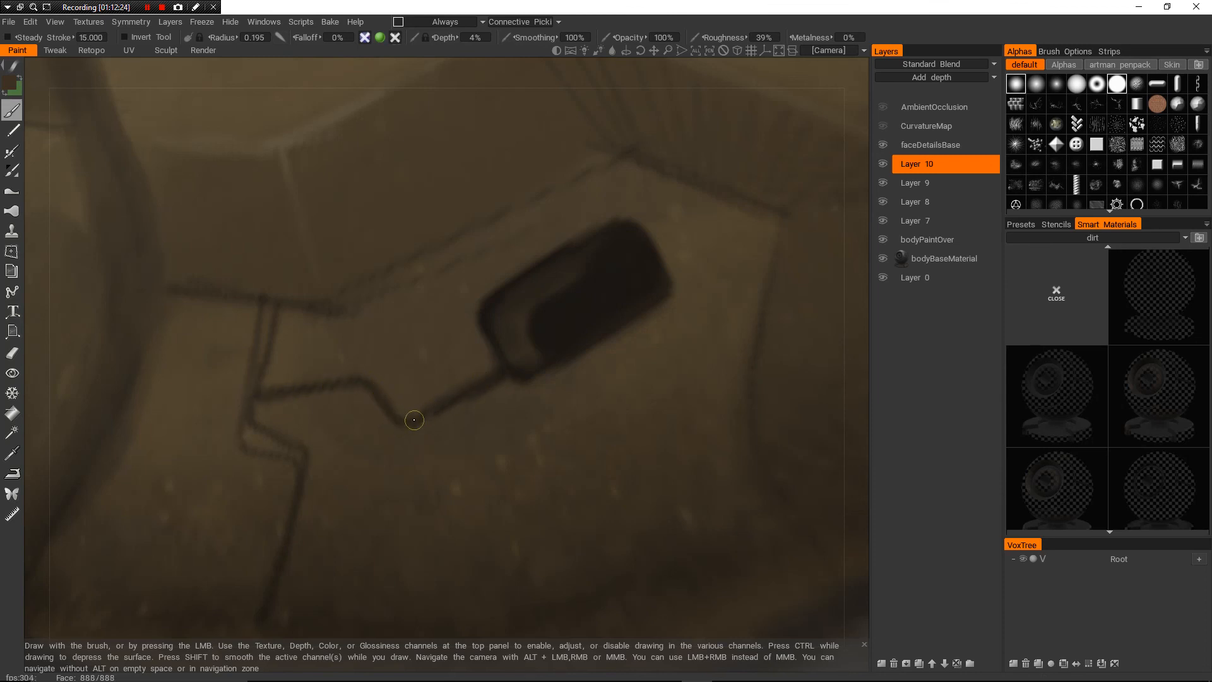
- Sharpen the dark rectangle's rounded corners into angular ones, finishing the upper corner with brush radius 0.210
{"action": "scroll", "coordinate": [414, 420], "scroll_direction": "down", "scroll_amount": 10}
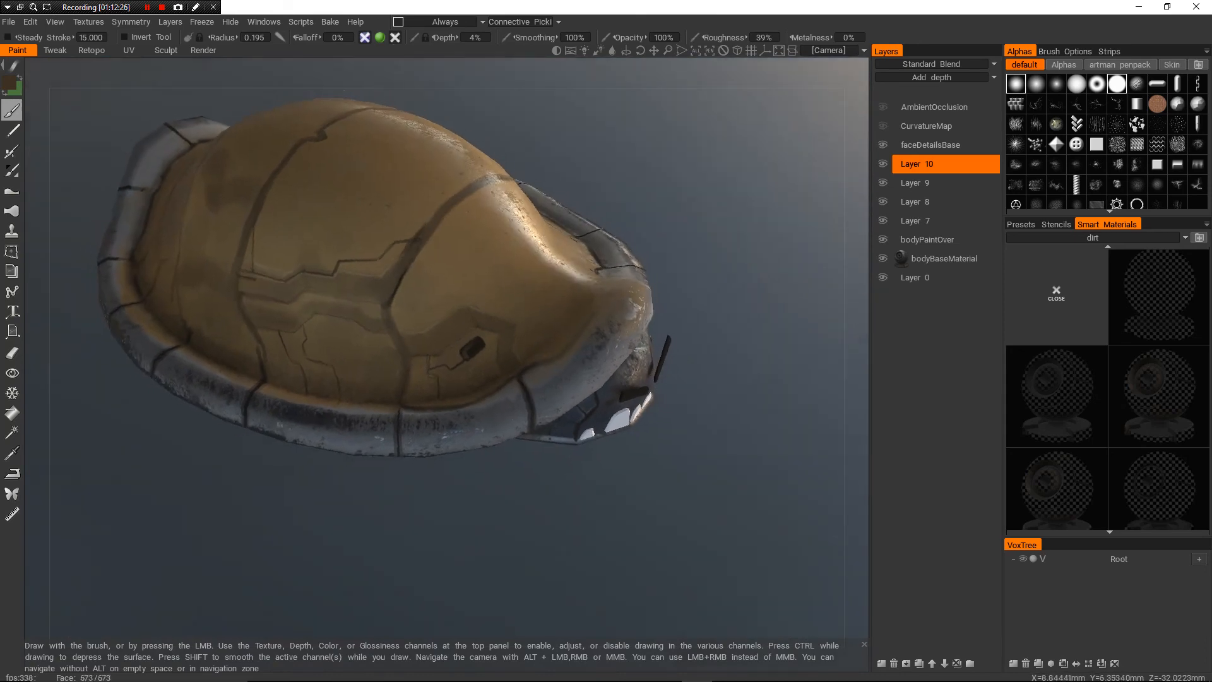
{"action": "scroll", "coordinate": [445, 364], "scroll_direction": "down", "scroll_amount": 3}
{"action": "scroll", "coordinate": [446, 364], "scroll_direction": "up", "scroll_amount": 10}
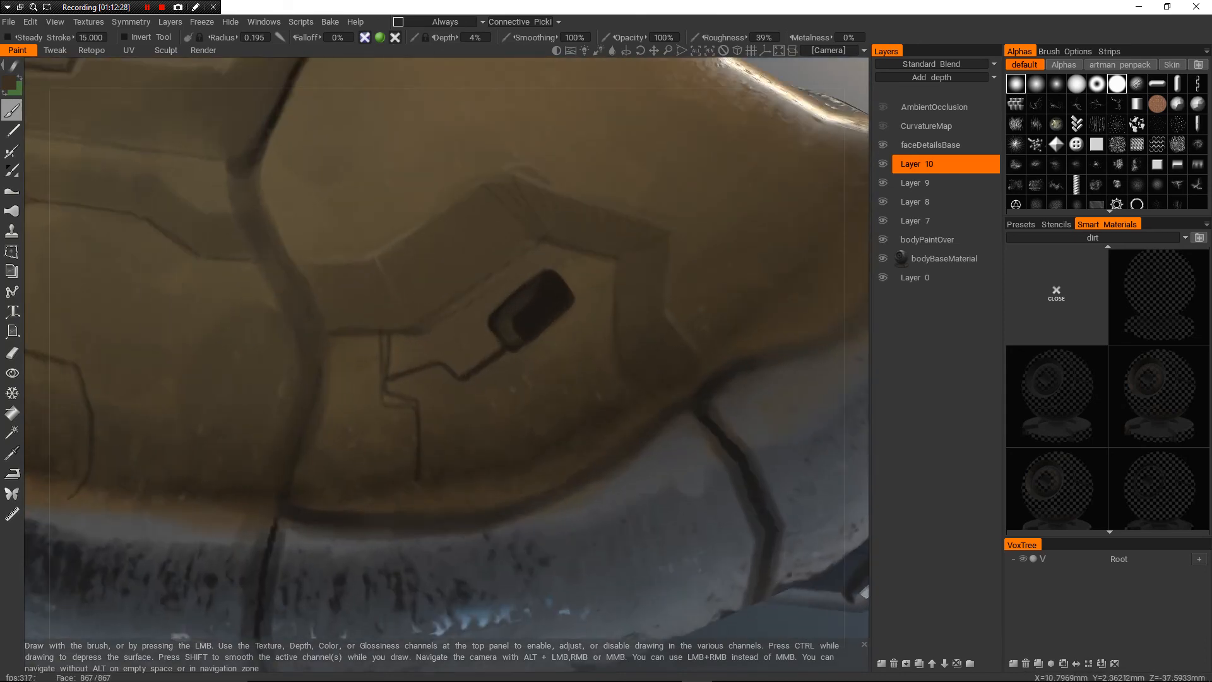
{"action": "scroll", "coordinate": [421, 385], "scroll_direction": "up", "scroll_amount": 4}
{"action": "scroll", "coordinate": [421, 384], "scroll_direction": "down", "scroll_amount": 3}
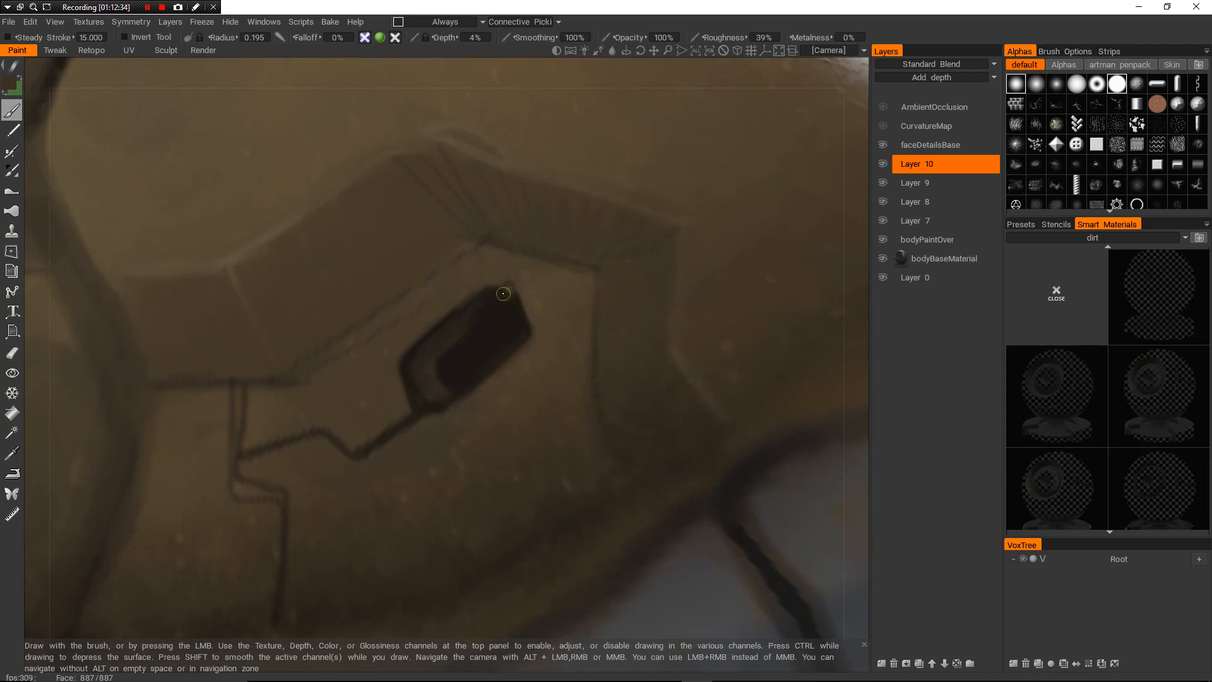
{"action": "right_click_drag", "start_coordinate": [491, 295], "coordinate": [501, 293]}
{"action": "mouse_move", "coordinate": [502, 293]}
{"action": "left_mouse_down"}
{"action": "mouse_move", "coordinate": [484, 305]}
{"action": "mouse_move", "coordinate": [520, 327]}
{"action": "mouse_move", "coordinate": [513, 282]}
{"action": "mouse_move", "coordinate": [488, 295]}
{"action": "left_mouse_up"}
{"action": "mouse_move", "coordinate": [517, 282]}
{"action": "right_mouse_down", "text": "alt"}
{"action": "mouse_move", "coordinate": [490, 165]}
{"action": "mouse_move", "coordinate": [436, 384]}
{"action": "mouse_move", "coordinate": [417, 407]}
{"action": "right_mouse_up", "text": "alt"}
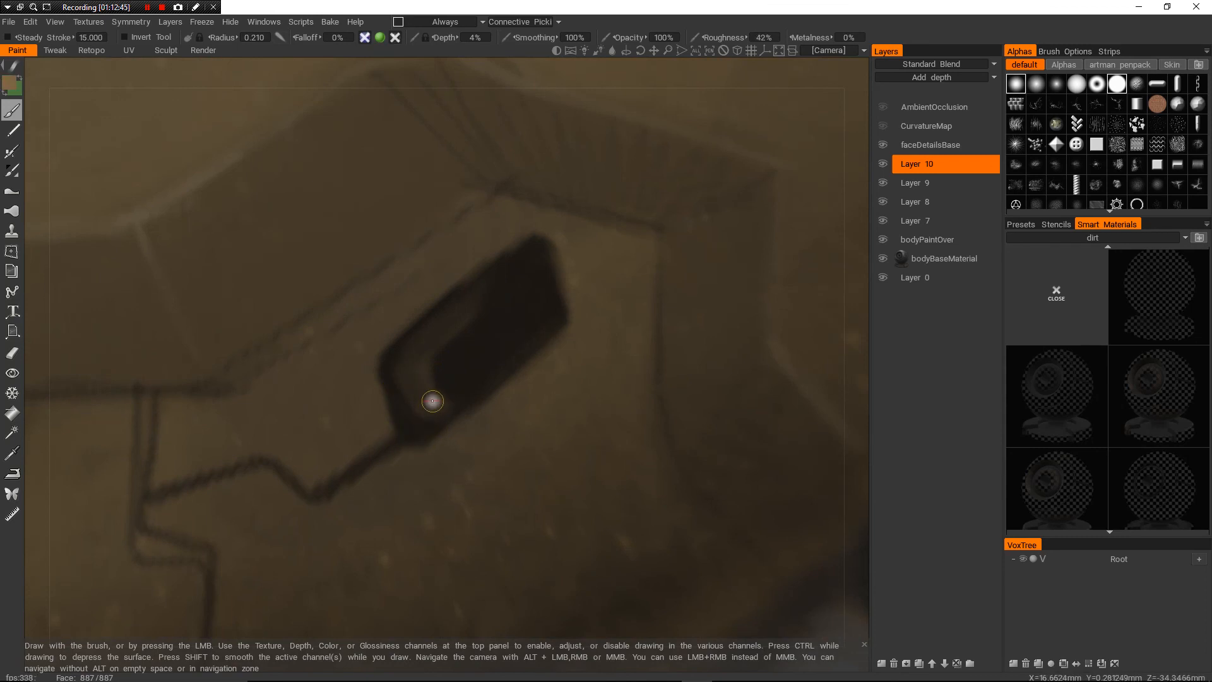
- Rework the recess's lighter inner rim in brown at 42% roughness and its core in dark brown at 38%, brush radius 0.320
{"action": "left_click_drag", "start_coordinate": [431, 396], "coordinate": [404, 367]}
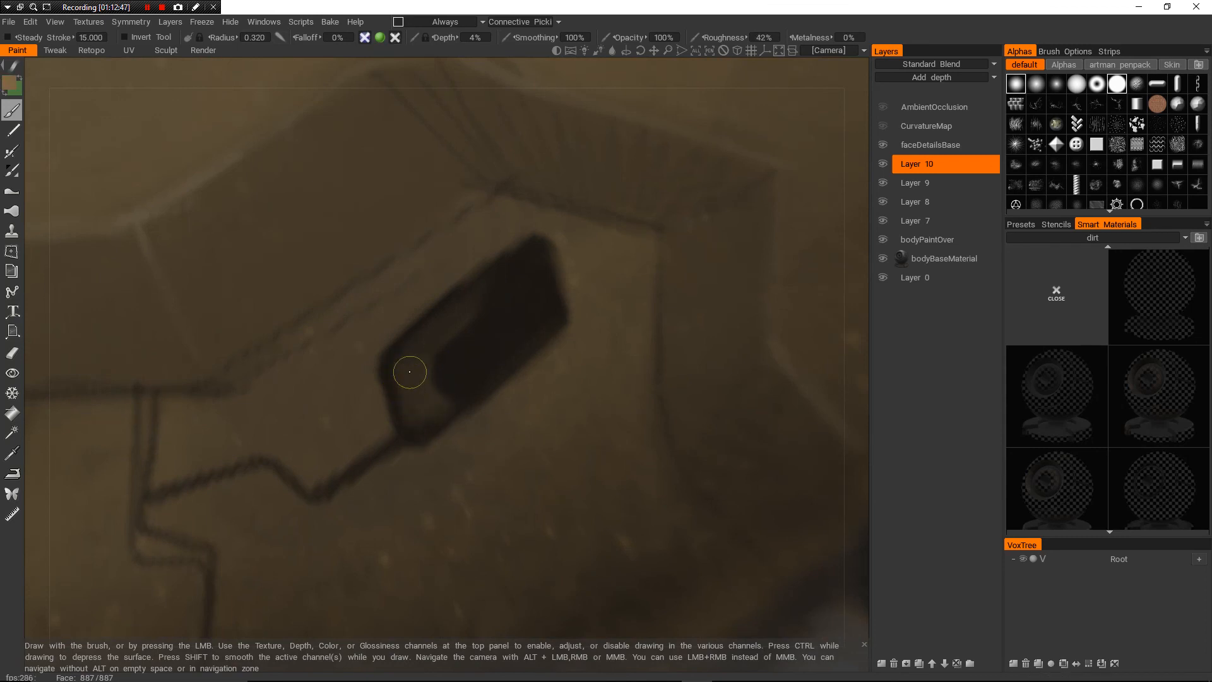
{"action": "left_click_drag", "start_coordinate": [421, 427], "coordinate": [455, 309]}
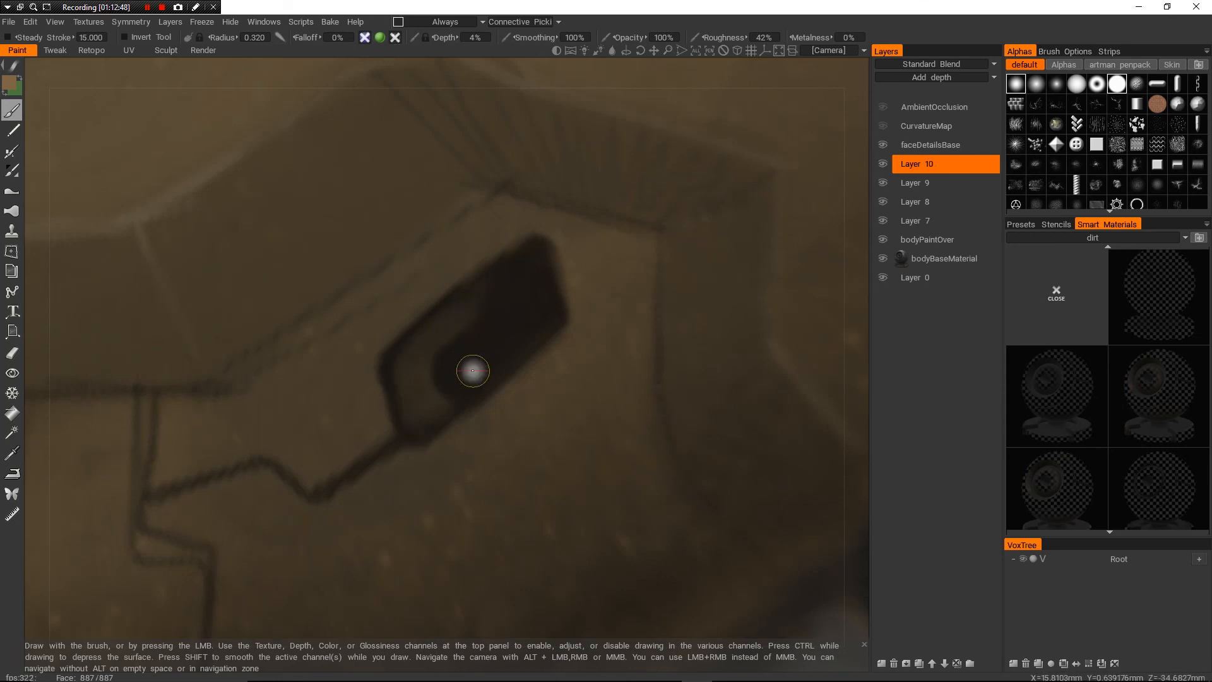
{"action": "key", "text": "v"}
{"action": "left_click_drag", "start_coordinate": [466, 375], "coordinate": [453, 365]}
- Examine the new recess and cracks on the whole shell from the front and side at a distance
{"action": "right_click_drag", "start_coordinate": [449, 372], "coordinate": [432, 252], "text": "alt"}
{"action": "left_click_drag", "start_coordinate": [432, 253], "coordinate": [470, 256], "text": "alt"}
{"action": "right_click_drag", "start_coordinate": [470, 256], "coordinate": [467, 202], "text": "alt"}
{"action": "mouse_move", "coordinate": [467, 202]}
{"action": "left_mouse_down", "text": "alt"}
{"action": "mouse_move", "coordinate": [468, 247]}
{"action": "mouse_move", "coordinate": [430, 259]}
{"action": "mouse_move", "coordinate": [404, 189]}
{"action": "mouse_move", "coordinate": [353, 186]}
{"action": "left_mouse_up", "text": "alt"}
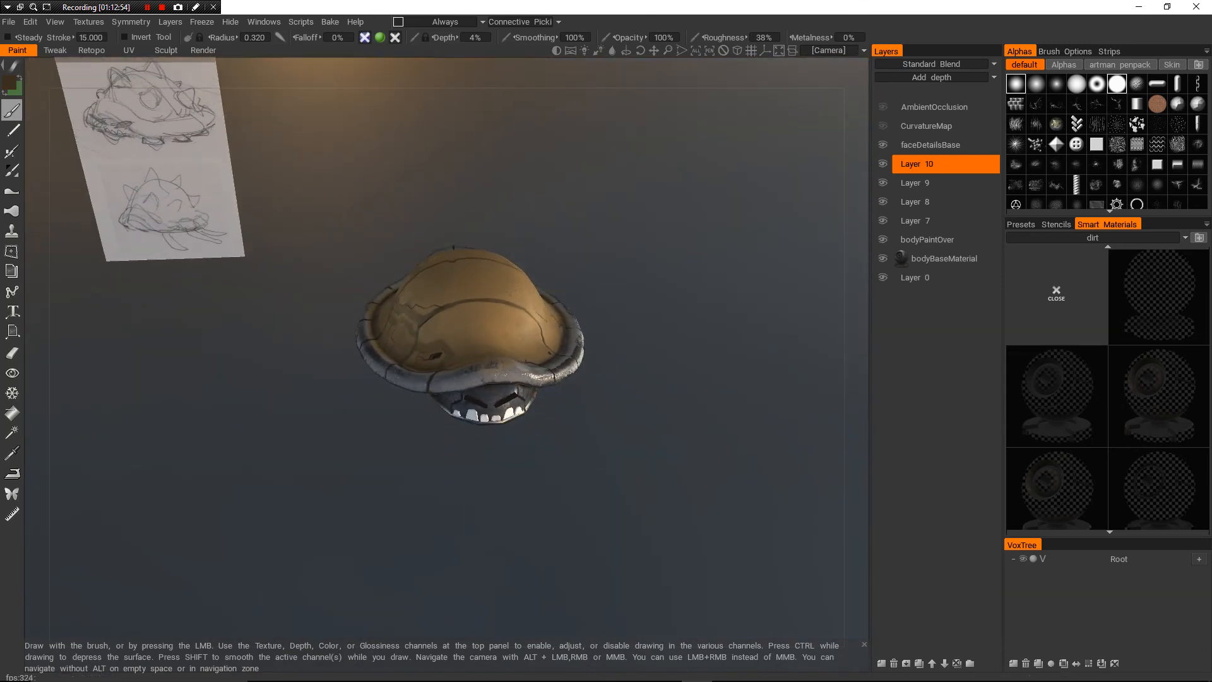
{"action": "right_click_drag", "start_coordinate": [436, 271], "coordinate": [445, 328], "text": "alt"}
{"action": "left_click_drag", "start_coordinate": [445, 329], "coordinate": [505, 325], "text": "alt"}
{"action": "right_click_drag", "start_coordinate": [505, 325], "coordinate": [498, 274], "text": "alt"}
{"action": "left_click_drag", "start_coordinate": [498, 275], "coordinate": [496, 290], "text": "alt"}
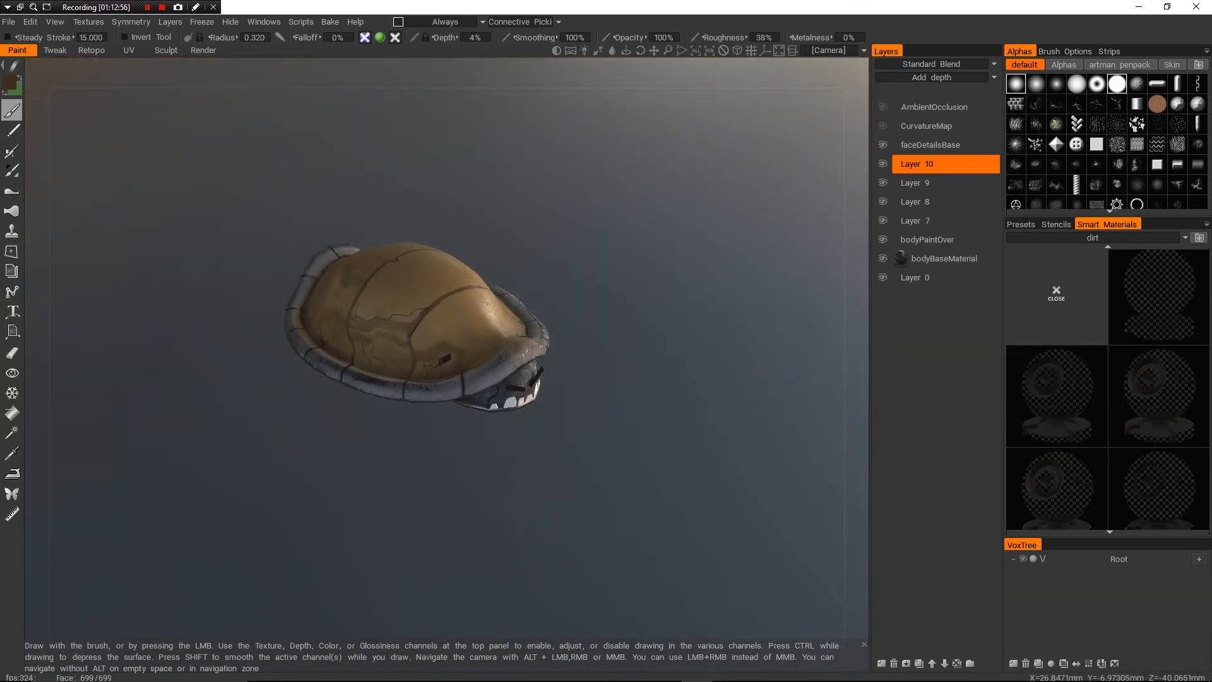
- Add a new layer above Layer 10 and set its blending mode to Use as Emissive
{"action": "right_click_drag", "start_coordinate": [495, 290], "coordinate": [494, 268], "text": "alt"}
{"action": "left_click_drag", "start_coordinate": [494, 269], "coordinate": [486, 278], "text": "alt"}
{"action": "mouse_move", "coordinate": [486, 277]}
{"action": "right_mouse_down", "text": "alt"}
{"action": "mouse_move", "coordinate": [491, 385]}
{"action": "mouse_move", "coordinate": [485, 281]}
{"action": "right_mouse_up", "text": "alt"}
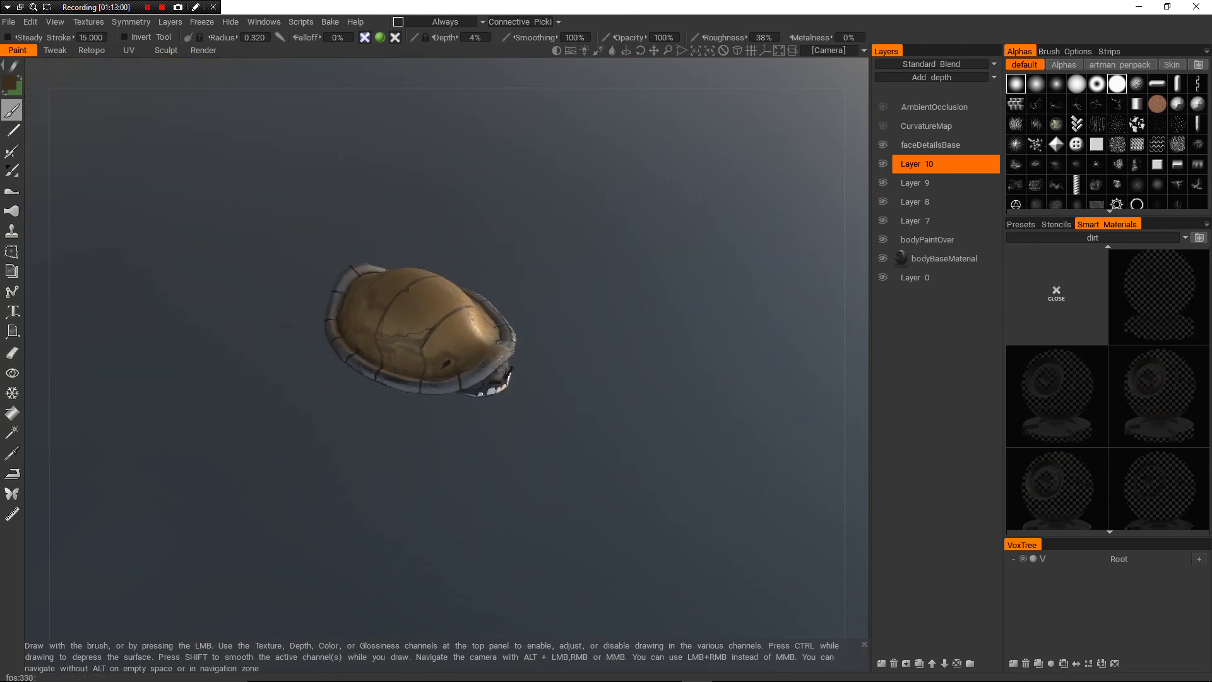
{"action": "mouse_move", "coordinate": [359, 312]}
{"action": "left_mouse_down", "text": "alt"}
{"action": "mouse_move", "coordinate": [379, 316]}
{"action": "mouse_move", "coordinate": [382, 356]}
{"action": "mouse_move", "coordinate": [383, 328]}
{"action": "left_mouse_up", "text": "alt"}
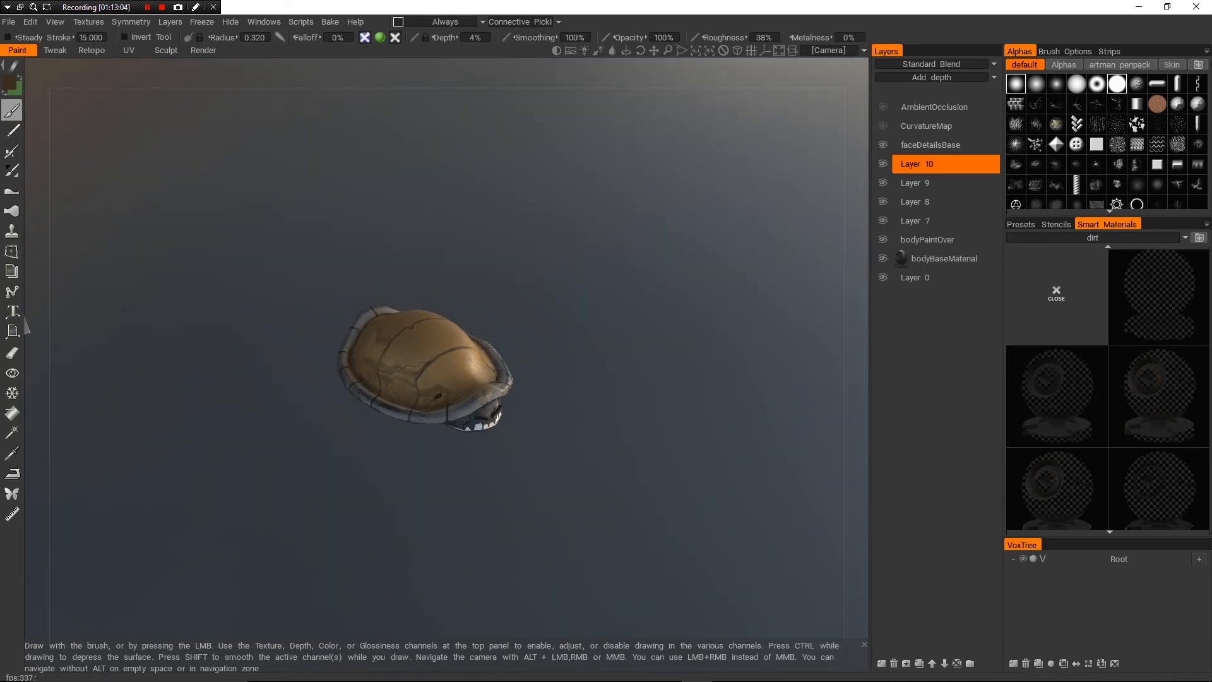
{"action": "right_click_drag", "start_coordinate": [382, 328], "coordinate": [386, 404], "text": "alt"}
{"action": "middle_click_drag", "start_coordinate": [386, 404], "coordinate": [401, 316], "text": "alt"}
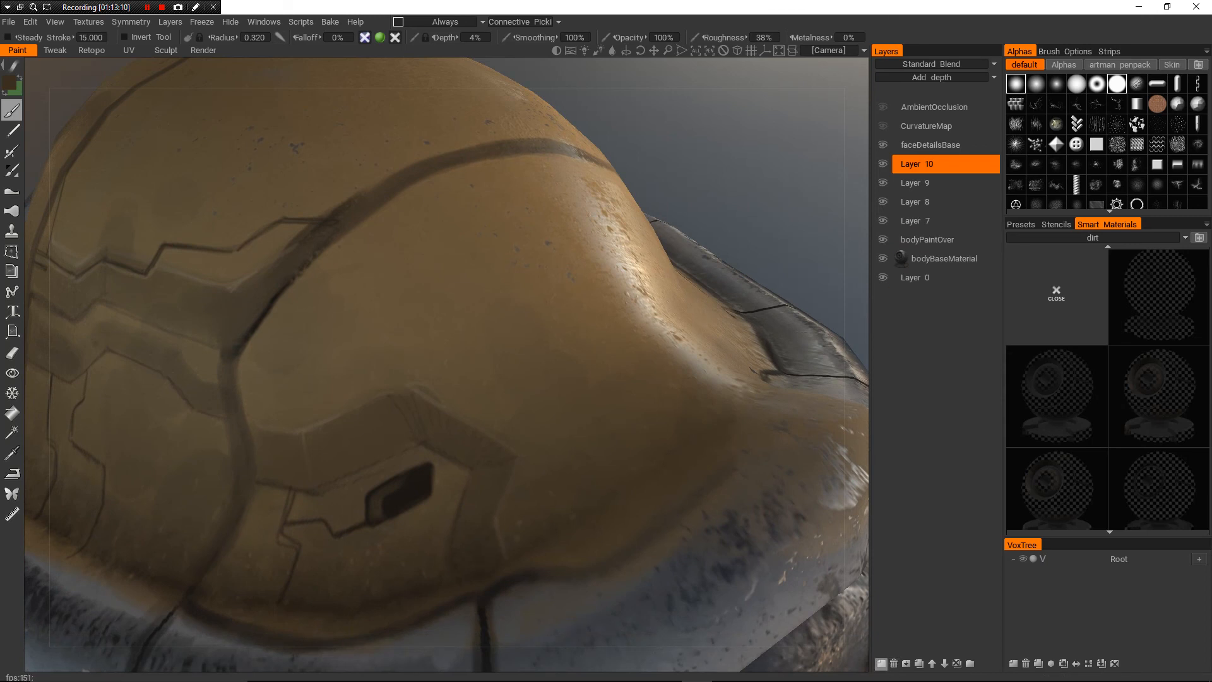
{"action": "left_click", "coordinate": [881, 663]}
{"action": "left_click", "coordinate": [931, 63]}
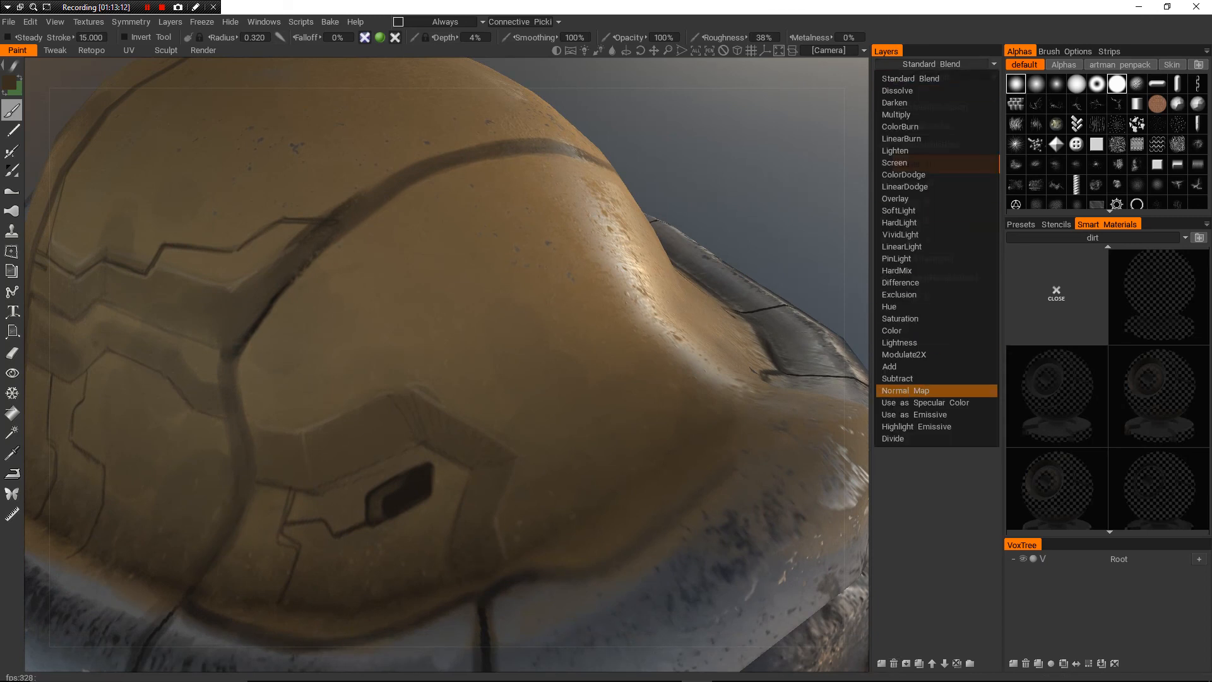
{"action": "left_click", "coordinate": [914, 414]}
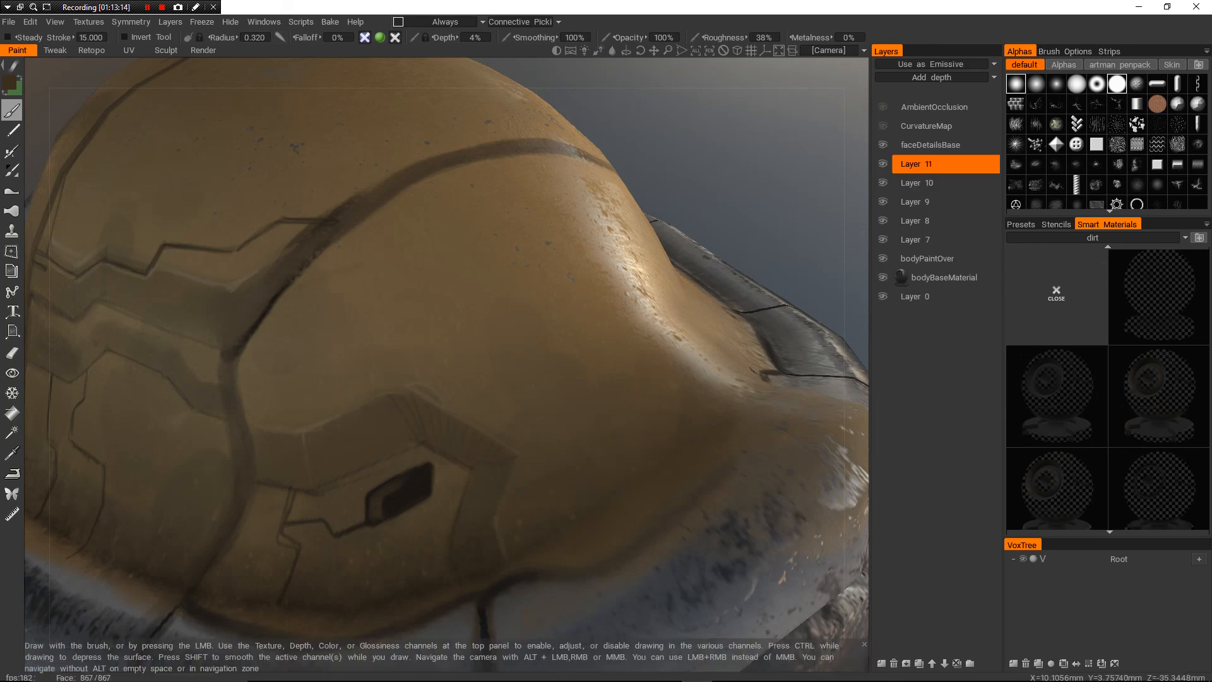
- Paint two small glowing dots inside the dark recess in light red with hue 0.255, saturation 70% and lightness 100%
{"action": "key", "text": "c"}
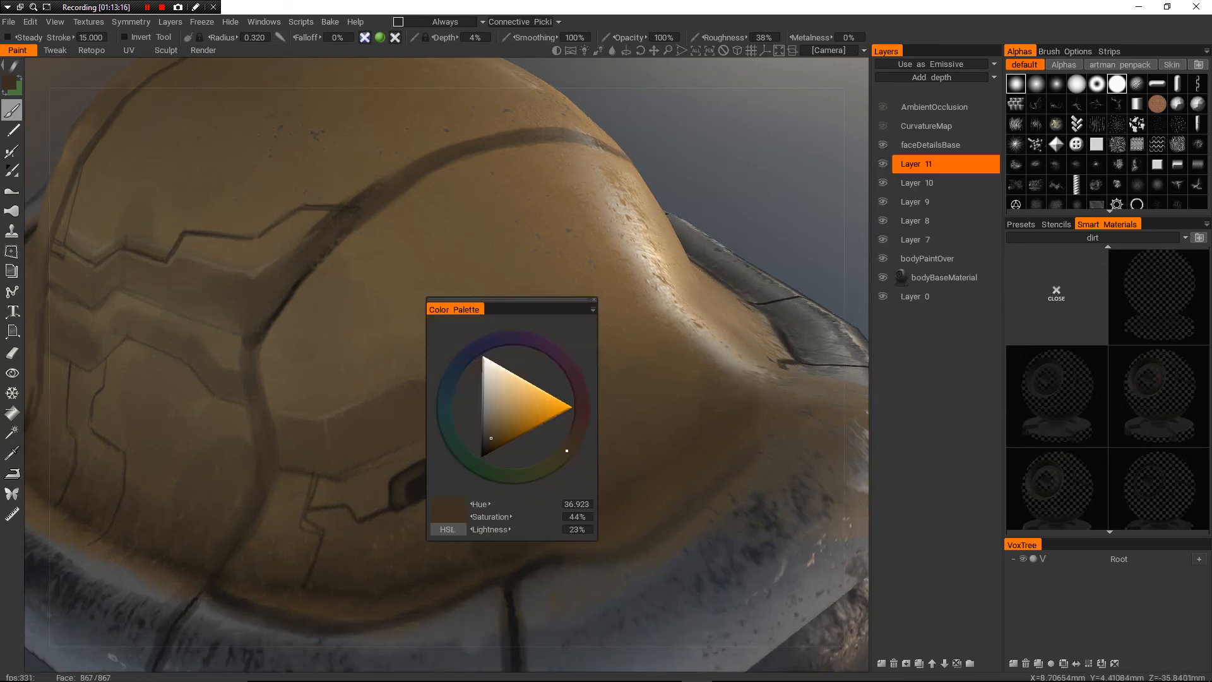
{"action": "left_click", "coordinate": [546, 392]}
{"action": "left_click", "coordinate": [582, 414]}
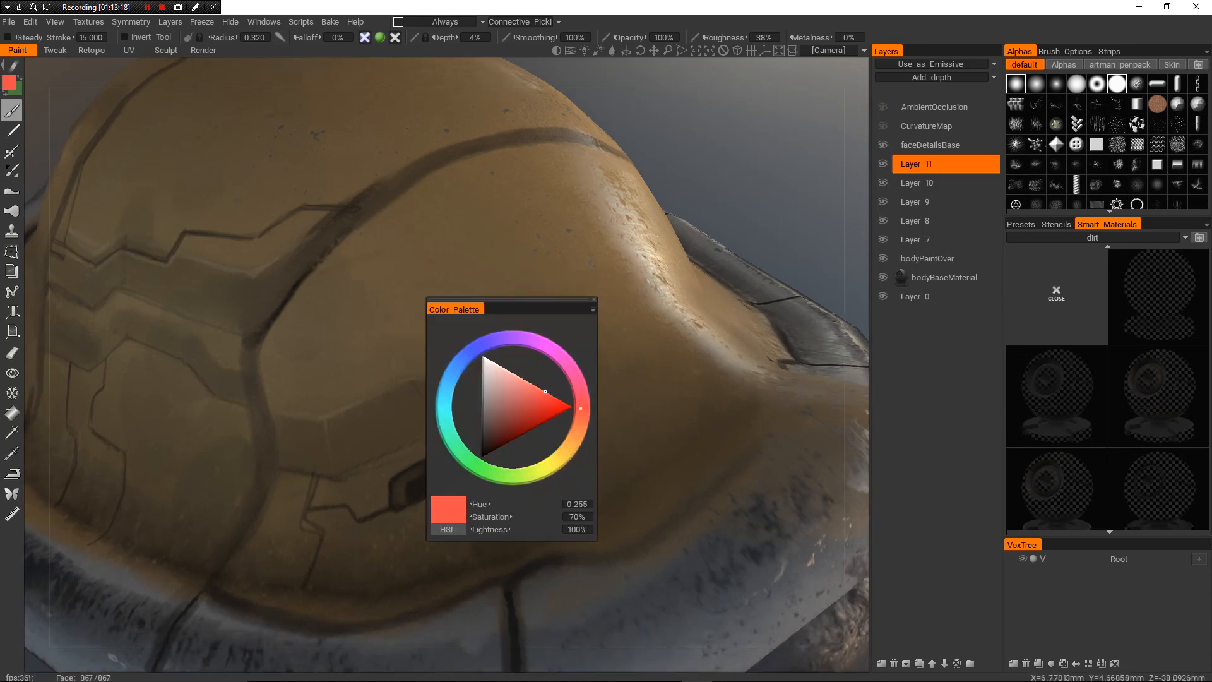
{"action": "key", "text": "c"}
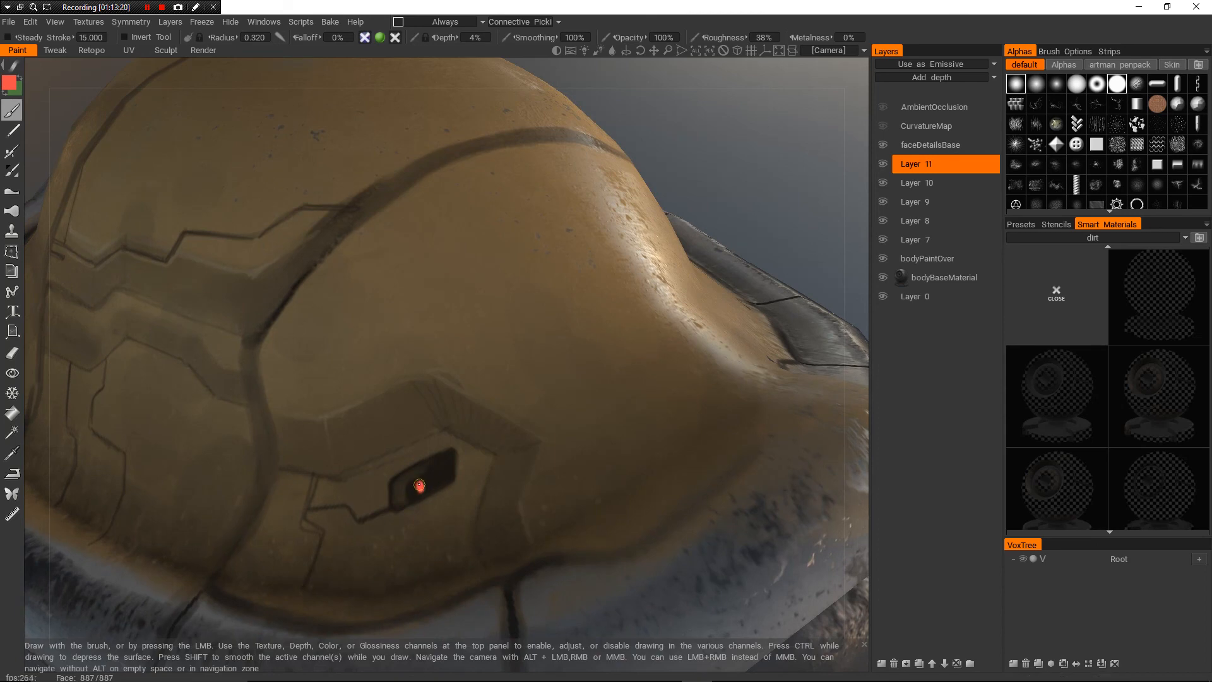
{"action": "right_click_drag", "start_coordinate": [465, 455], "coordinate": [423, 397], "text": "alt"}
{"action": "left_click_drag", "start_coordinate": [422, 397], "coordinate": [442, 385], "text": "alt"}
{"action": "right_click_drag", "start_coordinate": [442, 385], "coordinate": [493, 461], "text": "alt"}
- On Layer 10, paint a thin dark bent line from the recess's upper corner up the dome at 30% roughness with brush radius 0.147
{"action": "left_click", "coordinate": [940, 183]}
{"action": "right_click_drag", "start_coordinate": [442, 391], "coordinate": [480, 453], "text": "alt"}
{"action": "key", "text": "v"}
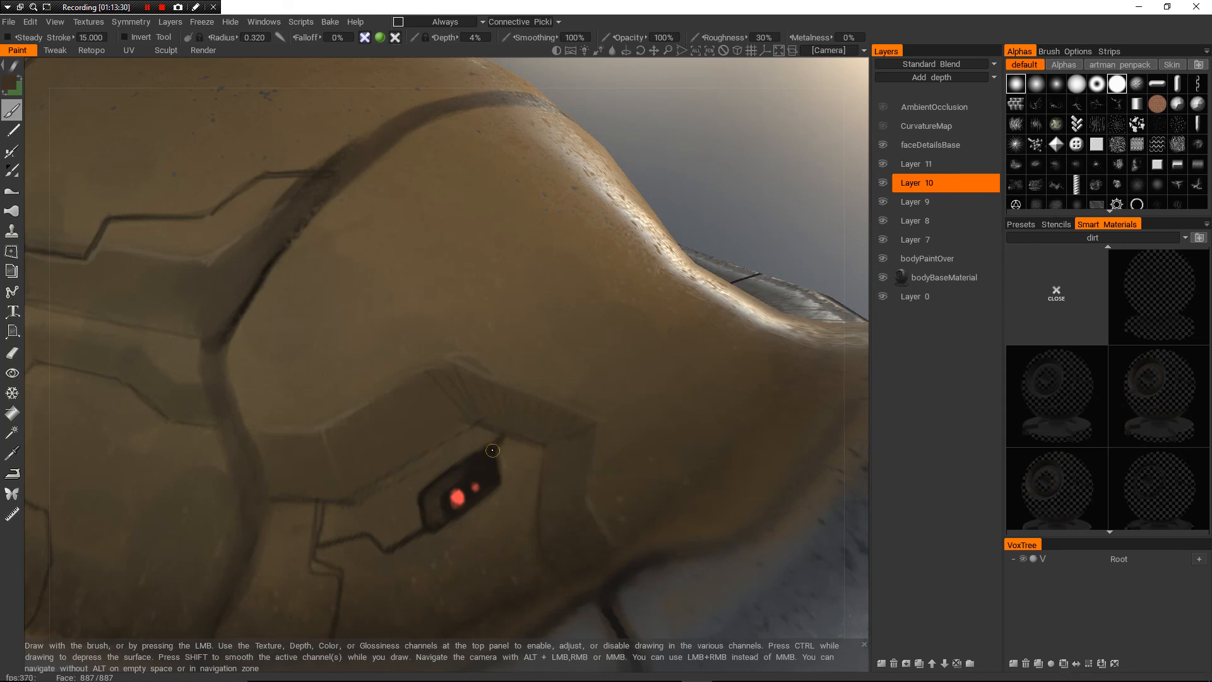
{"action": "mouse_move", "coordinate": [536, 373]}
{"action": "right_mouse_down", "text": "alt"}
{"action": "mouse_move", "coordinate": [537, 234]}
{"action": "mouse_move", "coordinate": [536, 392]}
{"action": "right_mouse_up", "text": "alt"}
{"action": "left_click_drag", "start_coordinate": [537, 391], "coordinate": [451, 429], "text": "alt"}
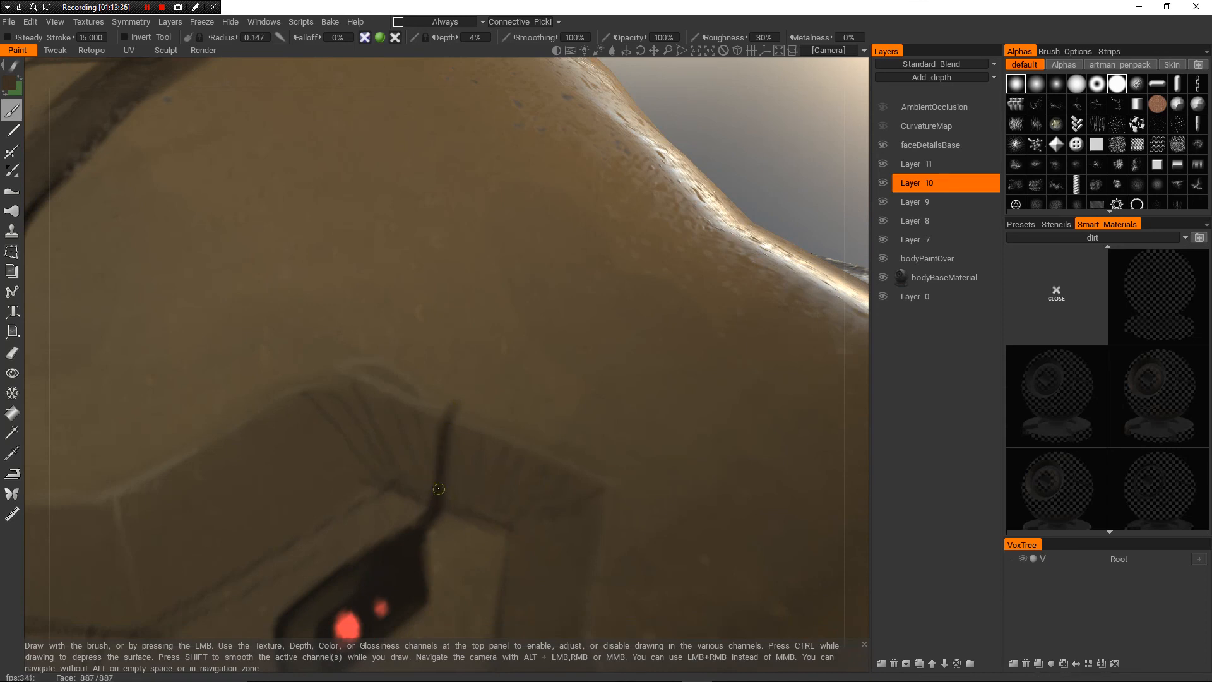
{"action": "left_click_drag", "start_coordinate": [521, 341], "coordinate": [592, 273]}
{"action": "right_click_drag", "start_coordinate": [584, 277], "coordinate": [580, 139], "text": "alt"}
{"action": "left_click_drag", "start_coordinate": [581, 138], "coordinate": [546, 107], "text": "alt"}
{"action": "right_click_drag", "start_coordinate": [546, 107], "coordinate": [546, 221], "text": "alt"}
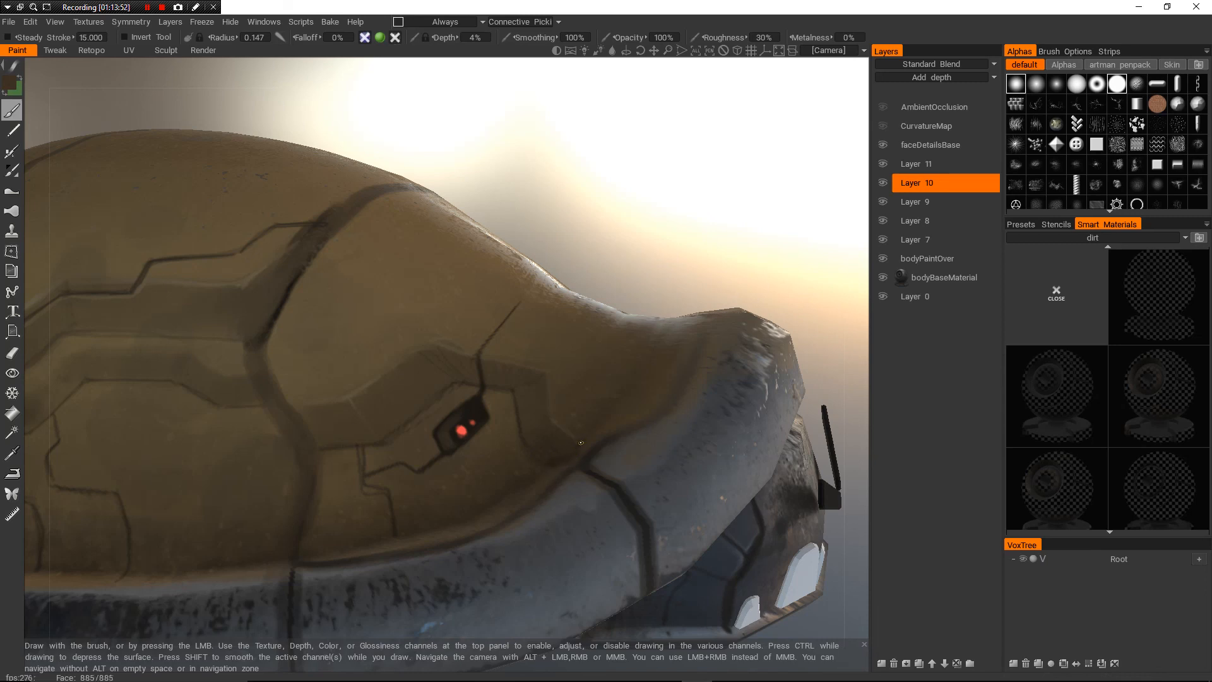
{"action": "scroll", "coordinate": [637, 374], "scroll_direction": "down", "scroll_amount": 1}
{"action": "left_click_drag", "start_coordinate": [638, 374], "coordinate": [678, 414], "text": "alt"}
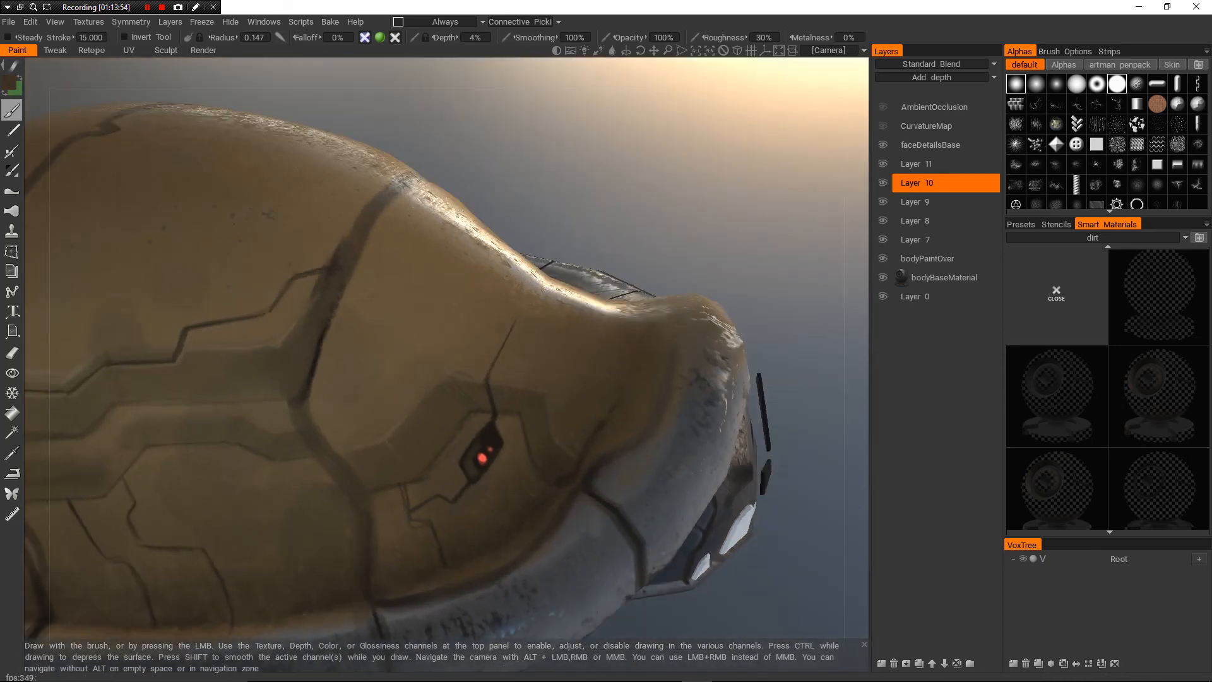